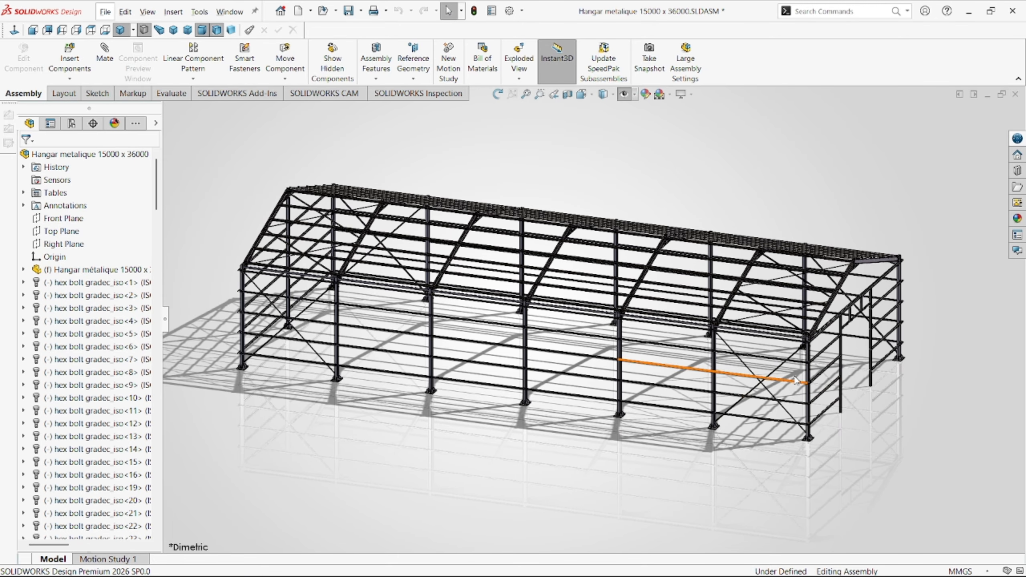
pyautogui.scroll(-3, 797, 380)
pyautogui.moveTo(788, 324); pyautogui.dragTo(743, 347, button='middle')
pyautogui.scroll(-3, 785, 320)
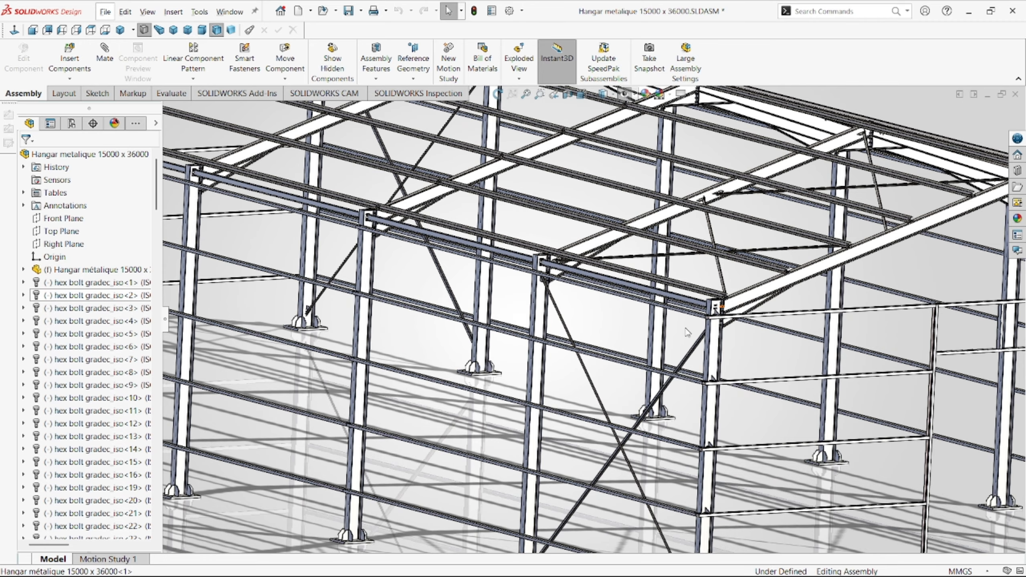
pyautogui.scroll(5, 687, 332)
pyautogui.scroll(-5, 607, 324)
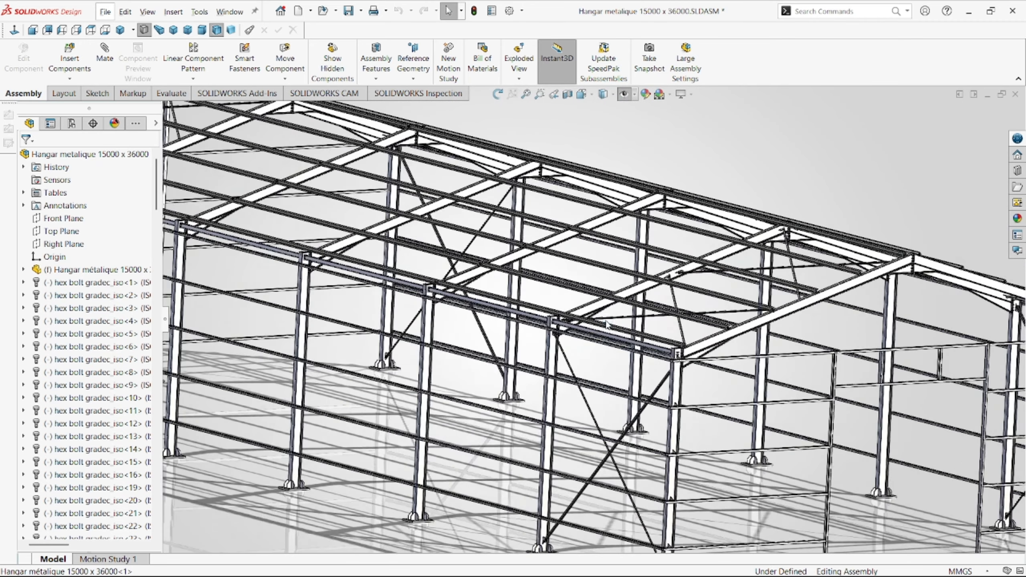
pyautogui.scroll(-2, 606, 323)
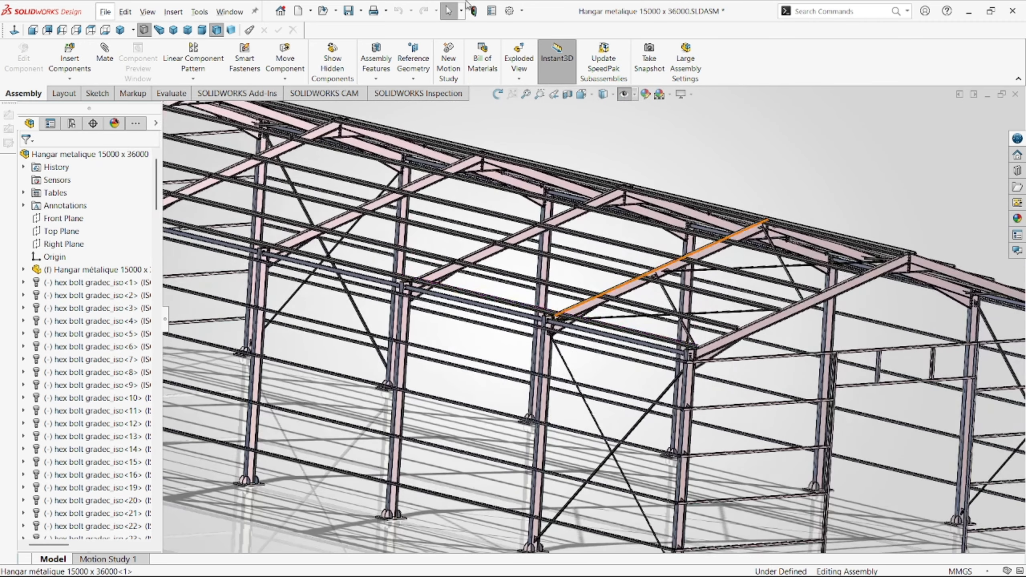
# - Review the assembly's custom file properties for weight, material and revision, and close the properties dialog
pyautogui.click(491, 12)
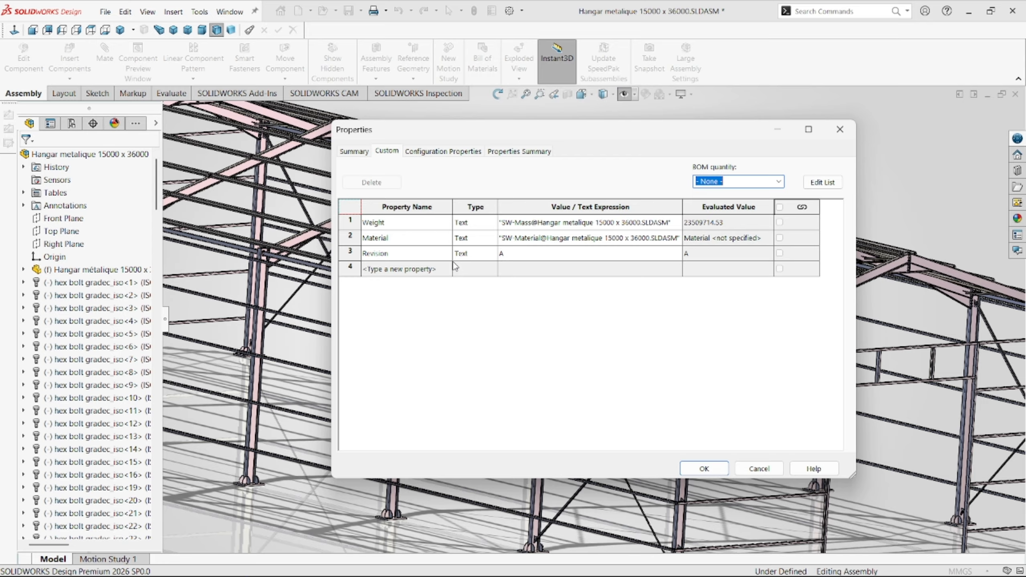
pyautogui.click(447, 224)
pyautogui.click(447, 223)
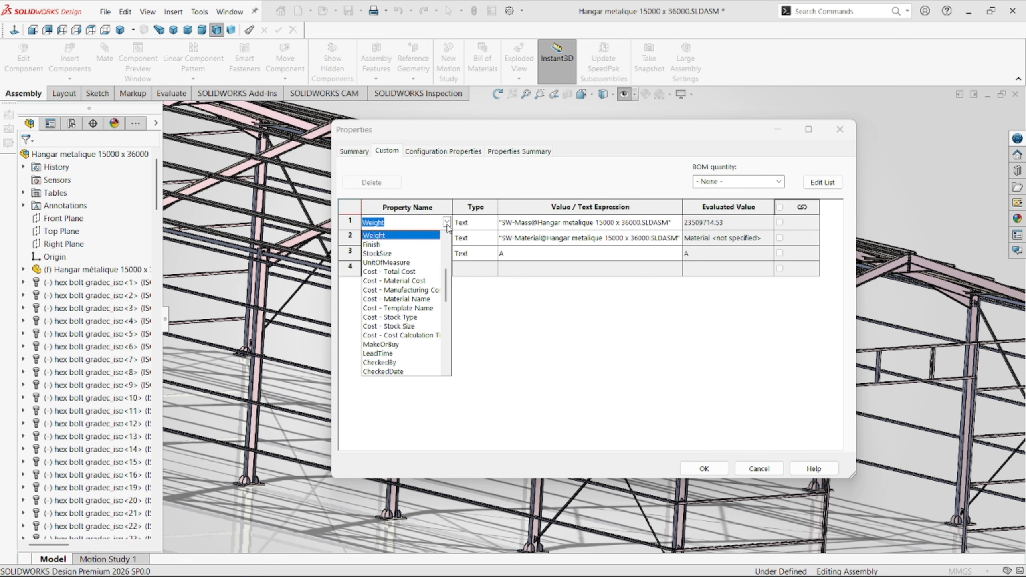
pyautogui.click(584, 322)
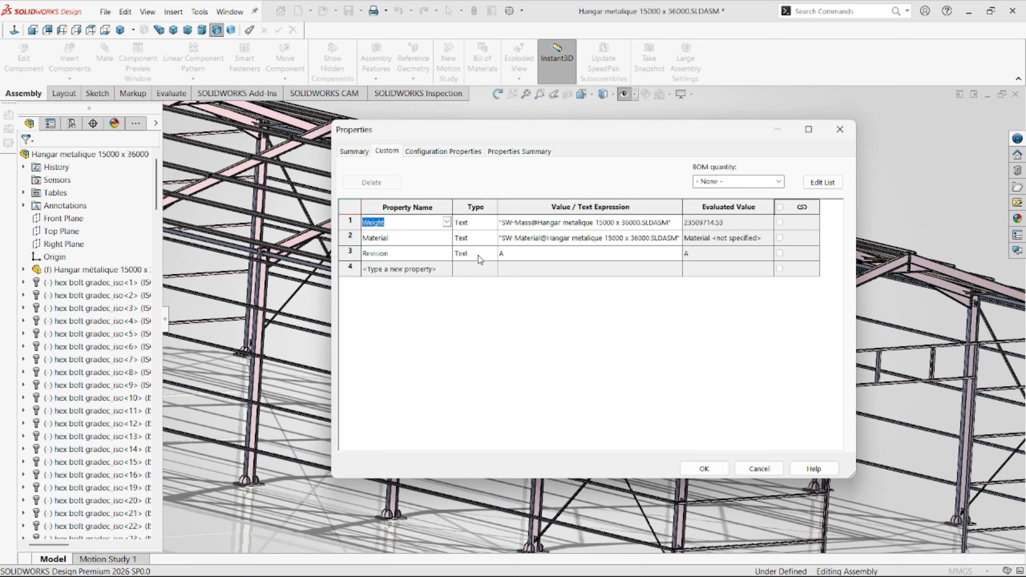
pyautogui.click(443, 242)
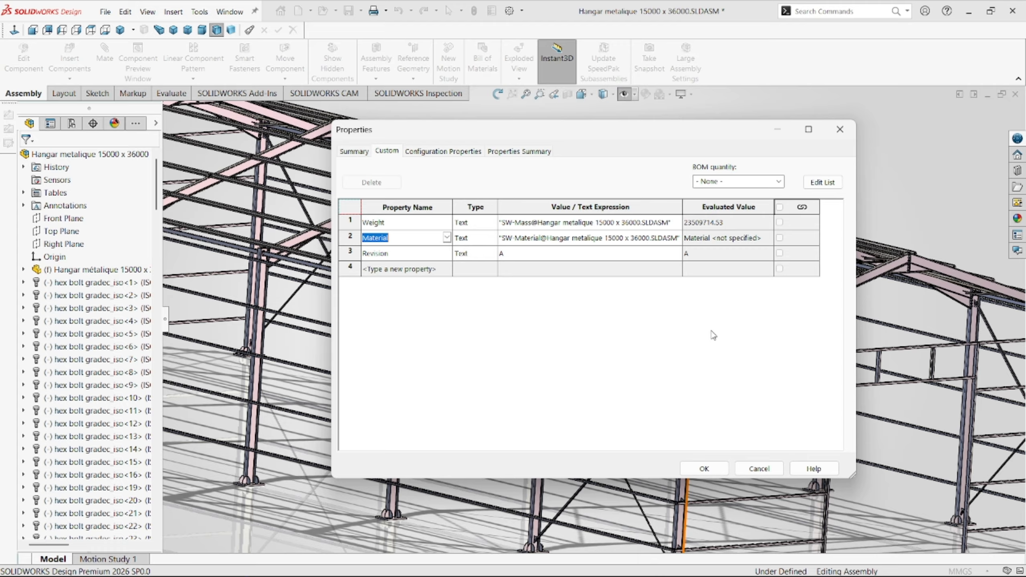
pyautogui.click(698, 466)
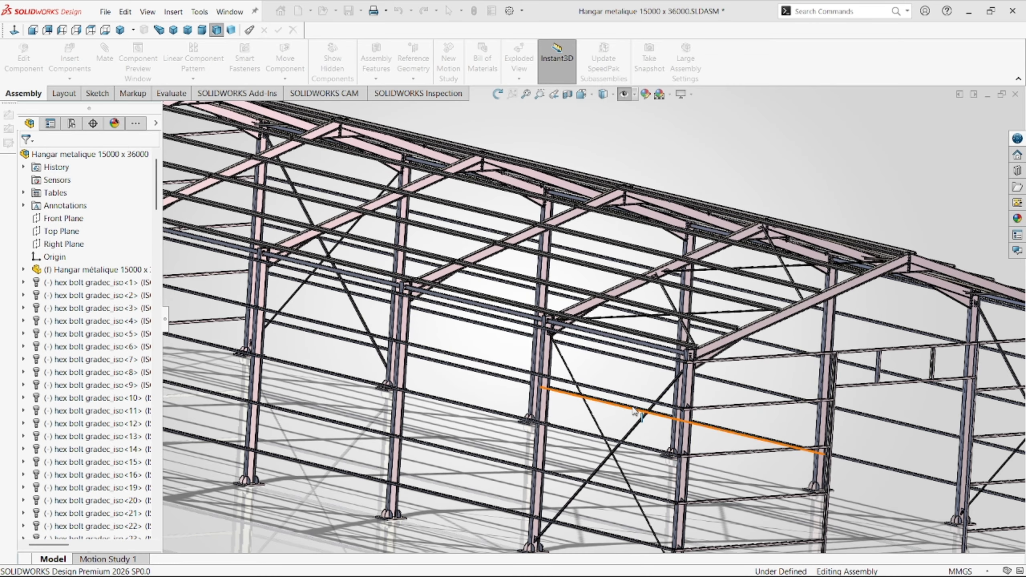
# - Create a new drawing document on a standard A1 (ISO) sheet with the sheet format displayed
pyautogui.press('f')
pyautogui.scroll(-2, 554, 340)
pyautogui.moveTo(553, 341); pyautogui.dragTo(574, 323, button='middle')
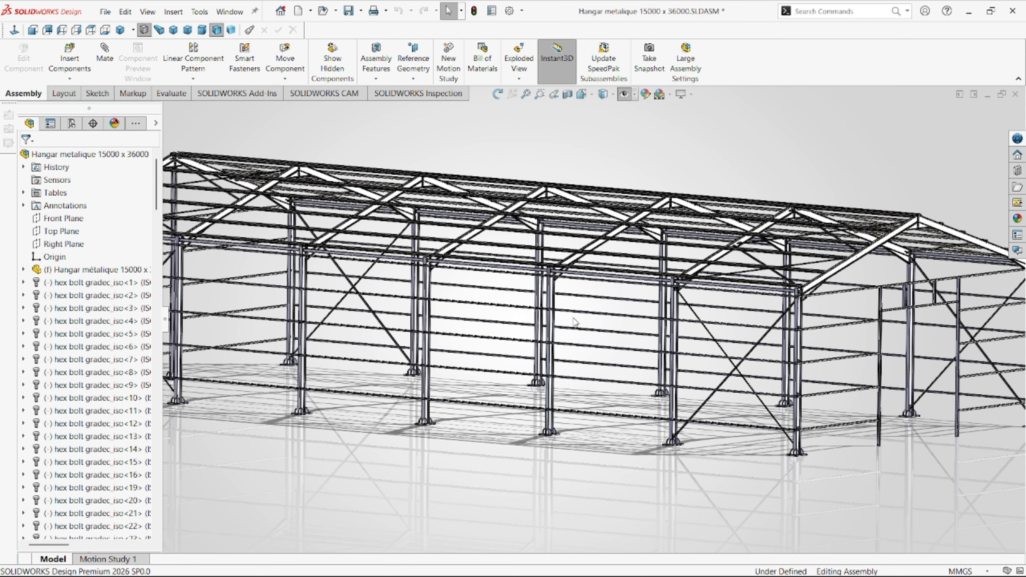
pyautogui.scroll(2, 573, 318)
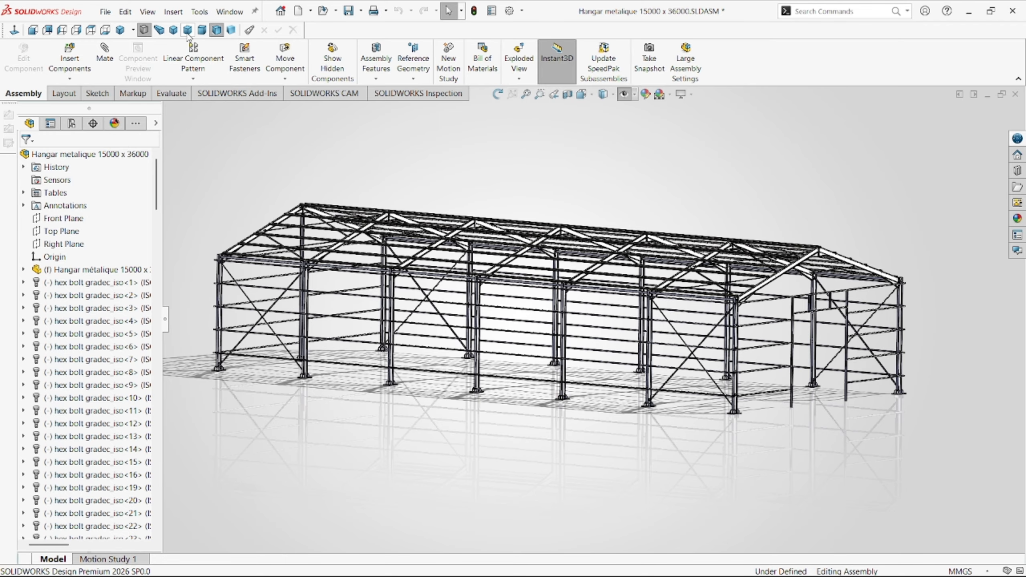
pyautogui.click(105, 11)
pyautogui.click(117, 35)
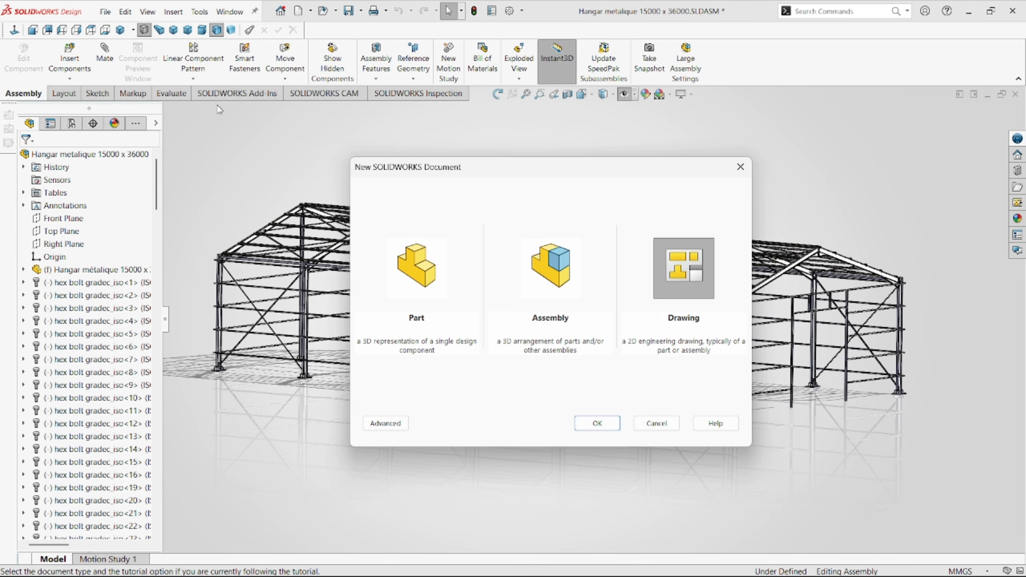
pyautogui.click(674, 299)
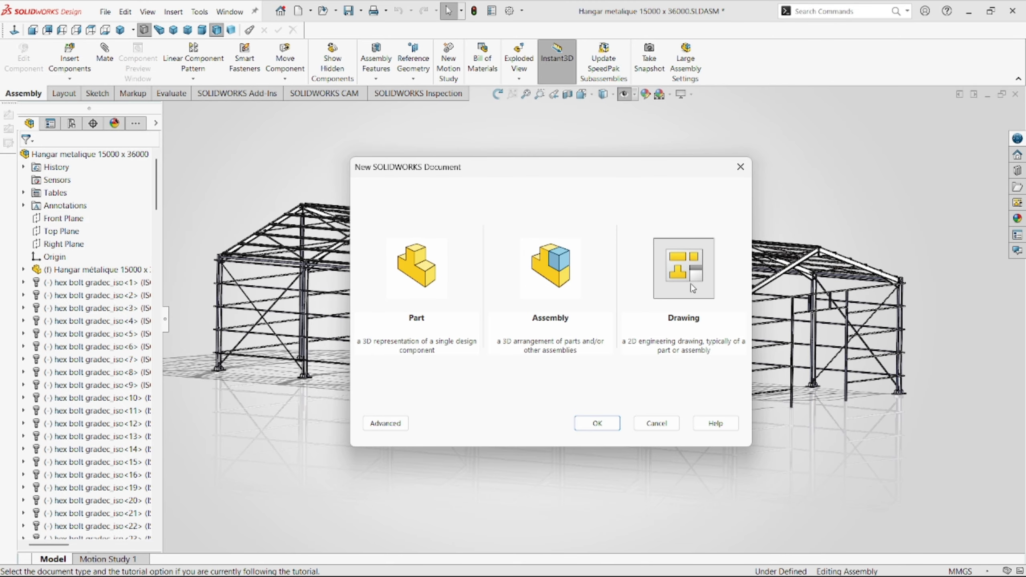
pyautogui.click(611, 426)
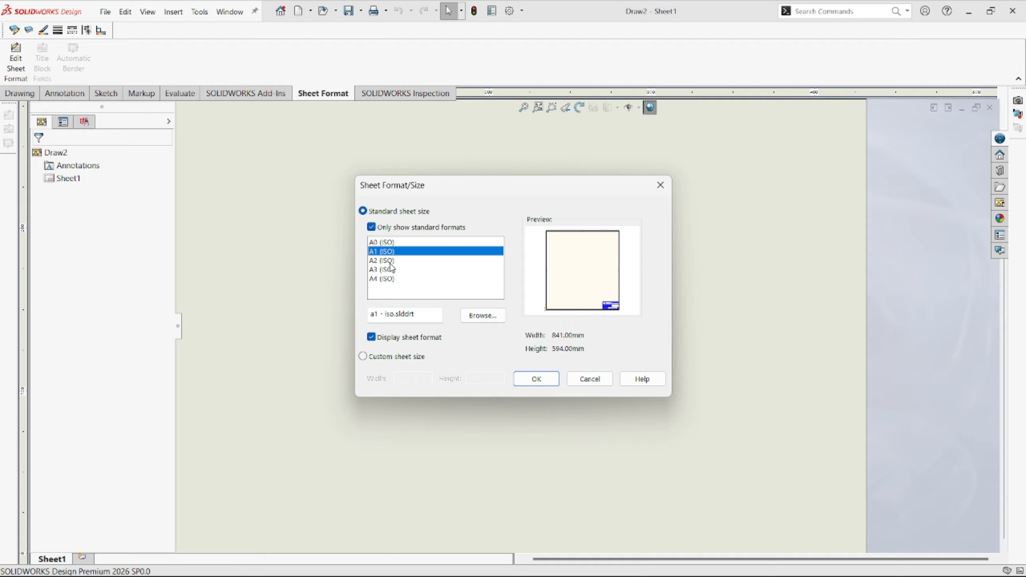
pyautogui.click(537, 379)
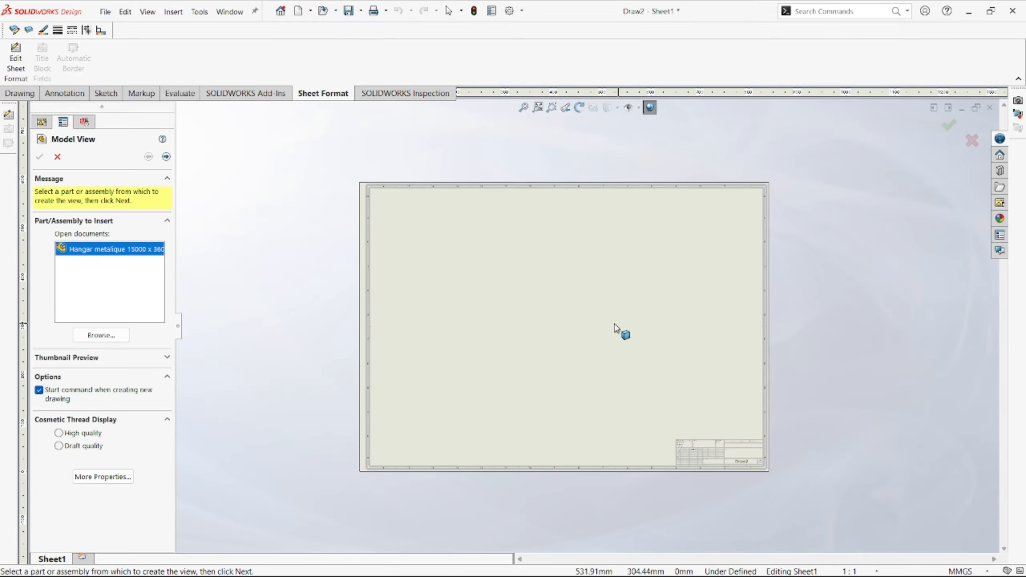
# - Choose the hangar assembly for a Model View with multiple views enabled, covering the front, top and right orientations
pyautogui.scroll(-1, 615, 328)
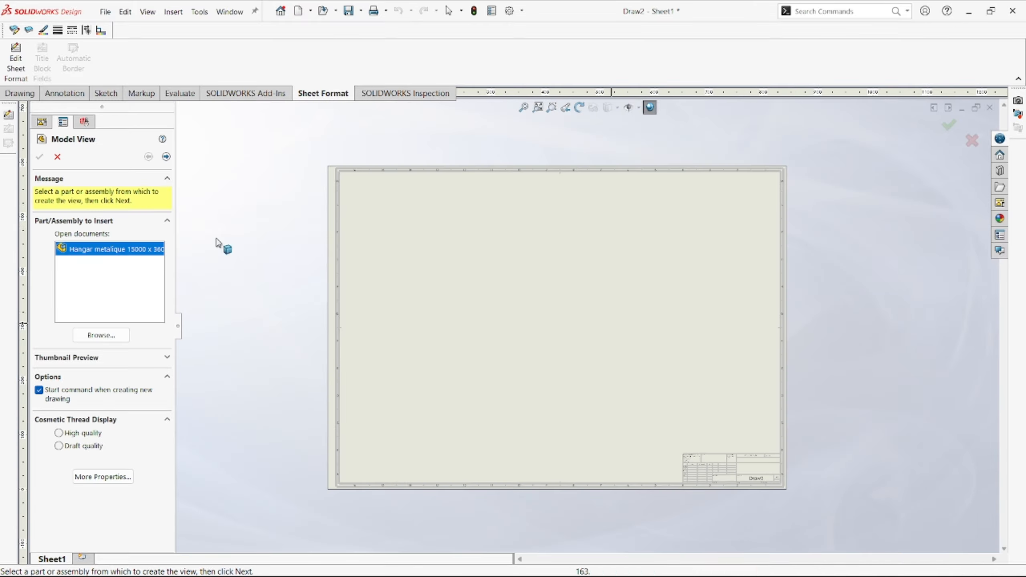
pyautogui.doubleClick(123, 250)
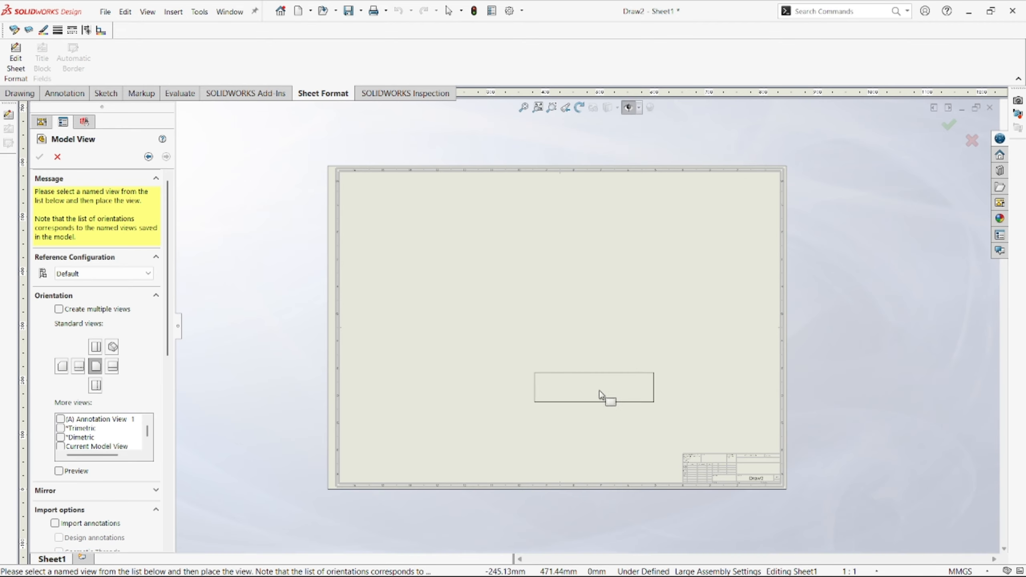
pyautogui.scroll(-1, 581, 378)
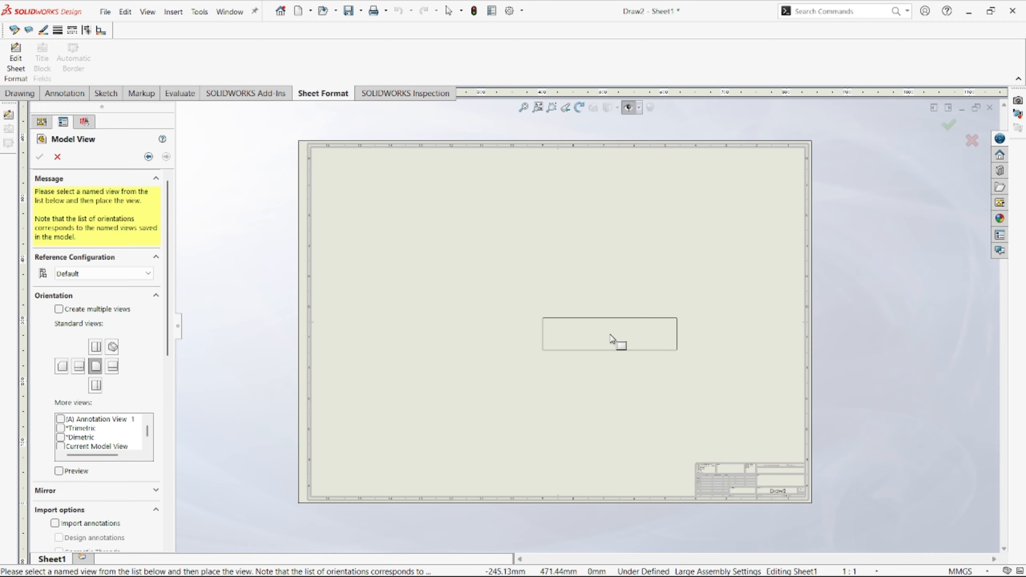
pyautogui.click(60, 310)
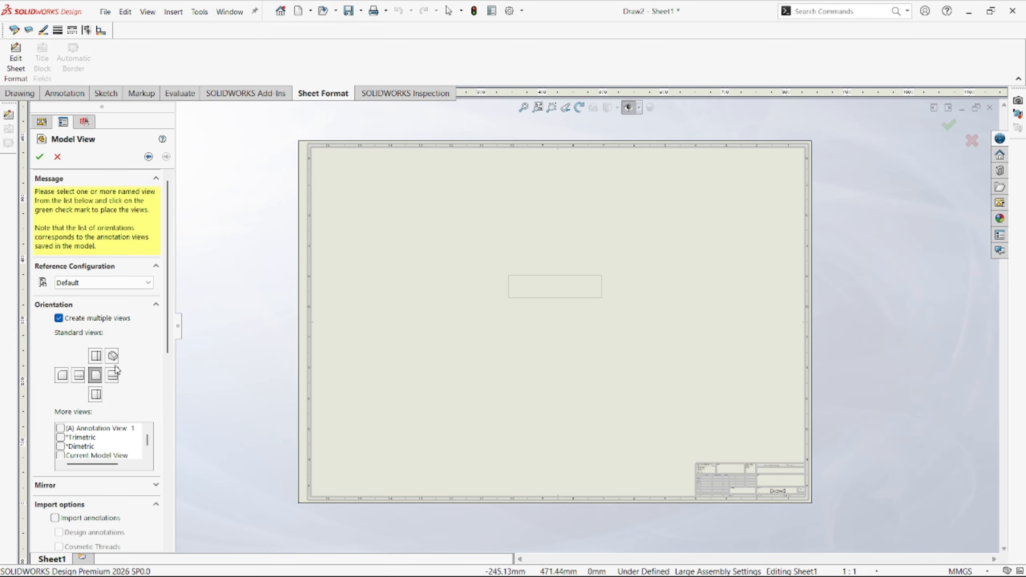
pyautogui.click(96, 355)
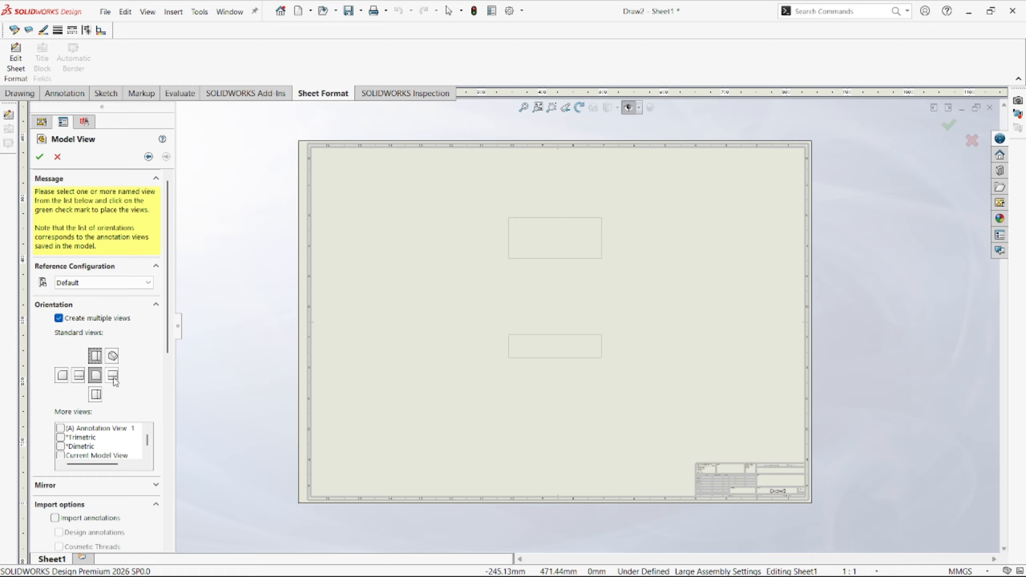
pyautogui.click(113, 378)
# - Import design annotations, items from hidden features and 3D view annotations, and place the three views on the sheet
pyautogui.scroll(-5, 93, 465)
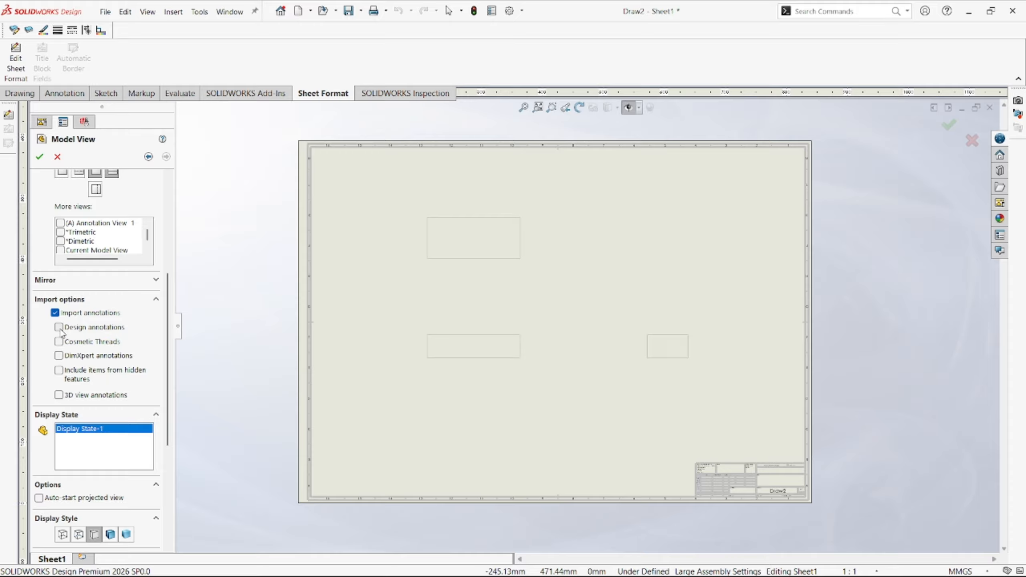
pyautogui.click(60, 328)
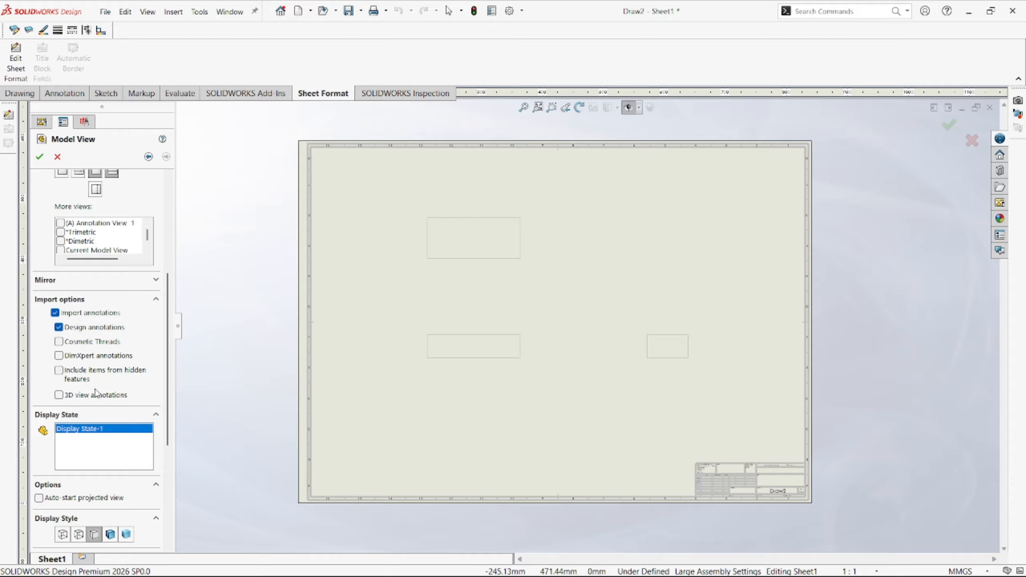
pyautogui.click(59, 375)
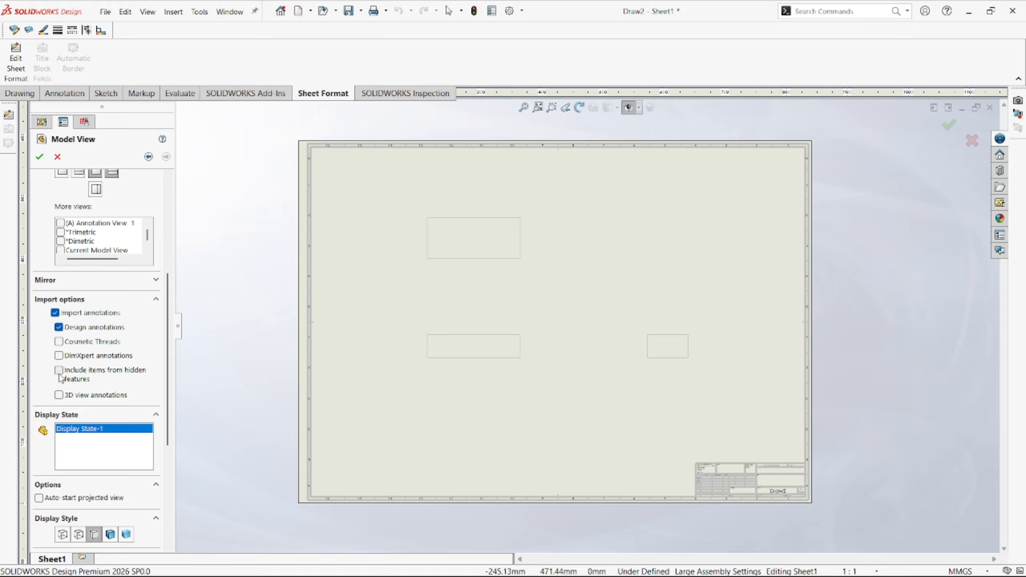
pyautogui.click(59, 395)
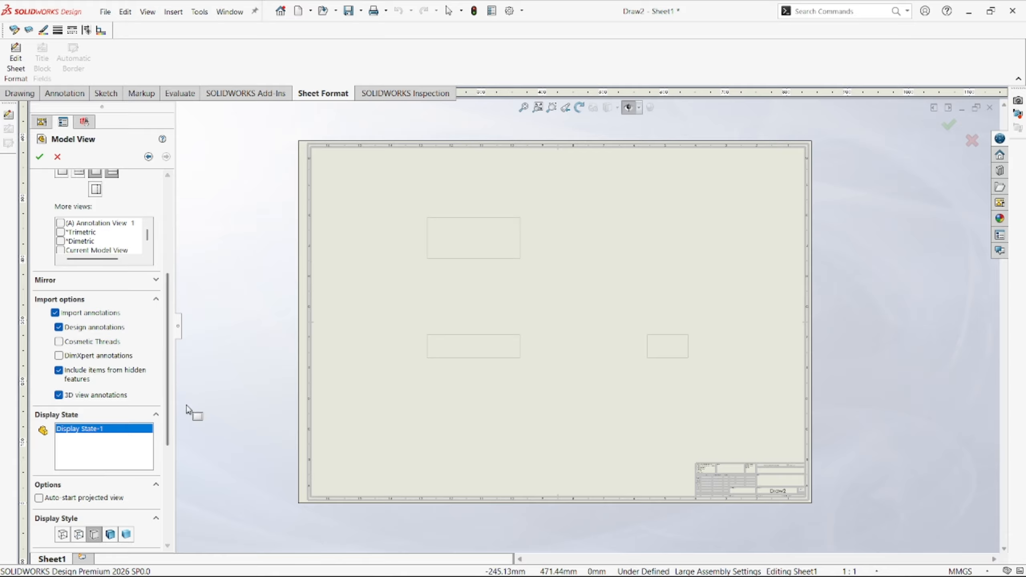
pyautogui.scroll(-5, 172, 492)
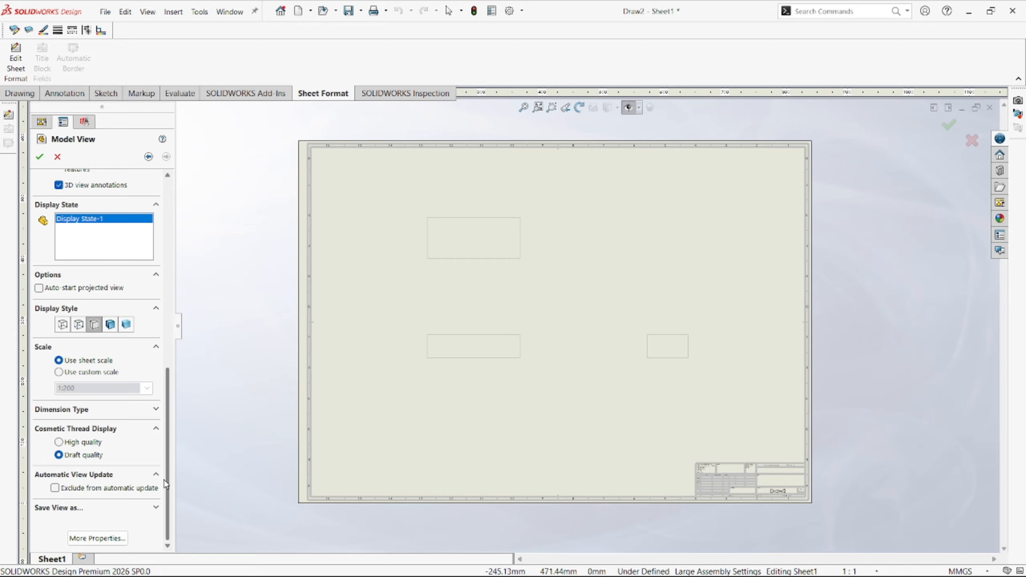
pyautogui.scroll(10, 164, 480)
pyautogui.scroll(-5, 70, 445)
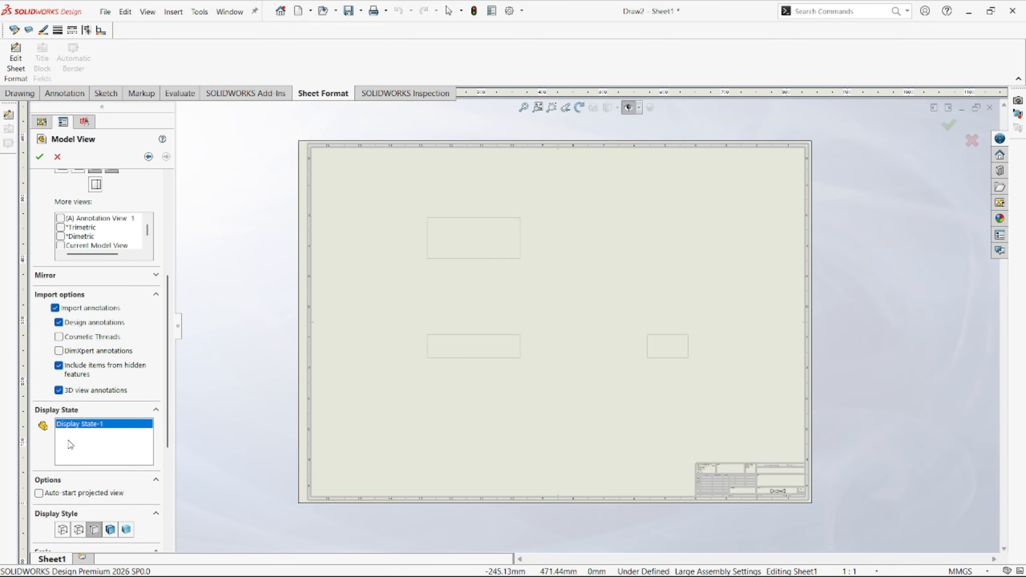
pyautogui.click(40, 157)
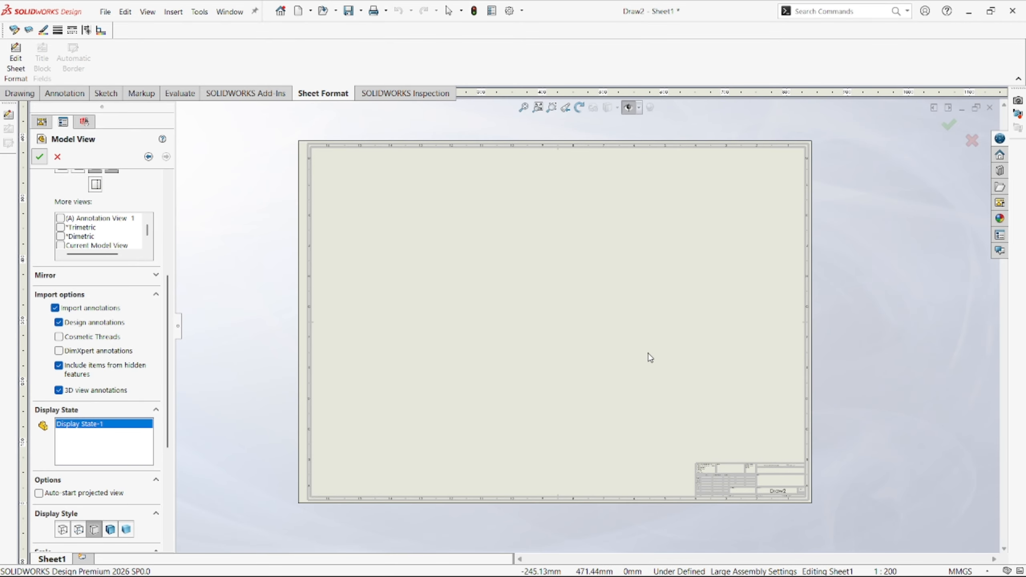
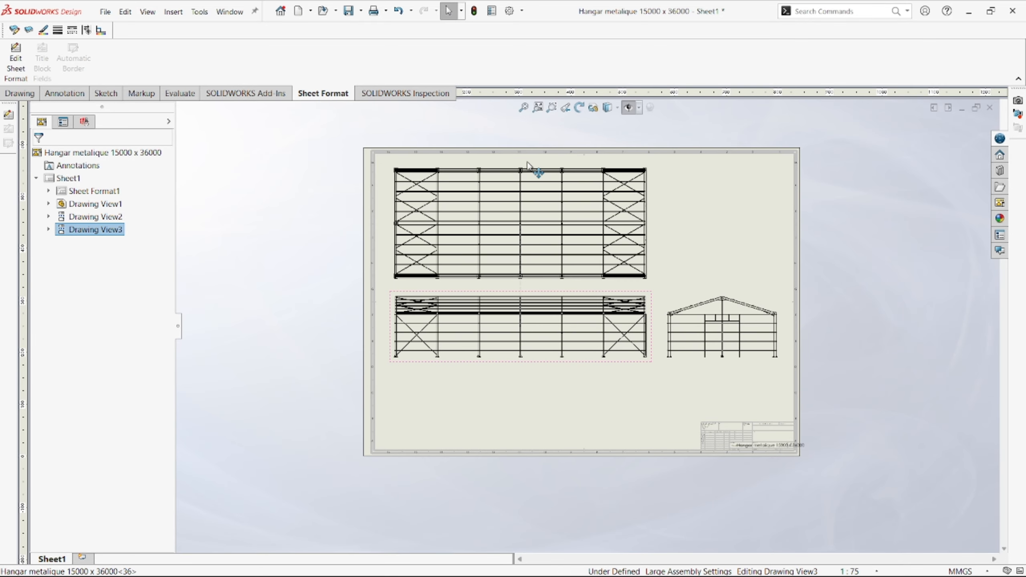
# - Load the hangar assembly in the View Palette and place its Dimetric view below the front view
pyautogui.click(577, 335)
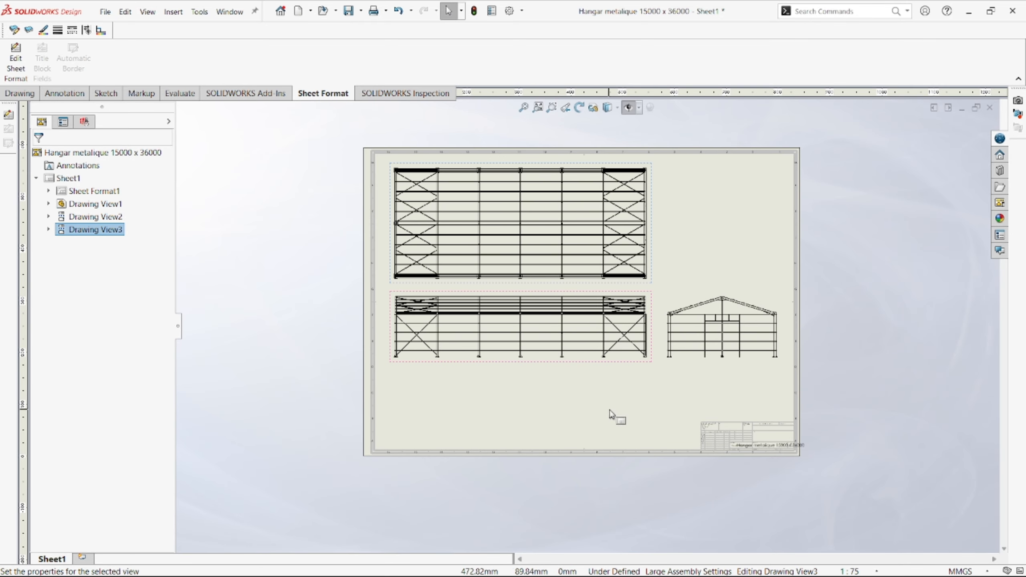
pyautogui.click(16, 94)
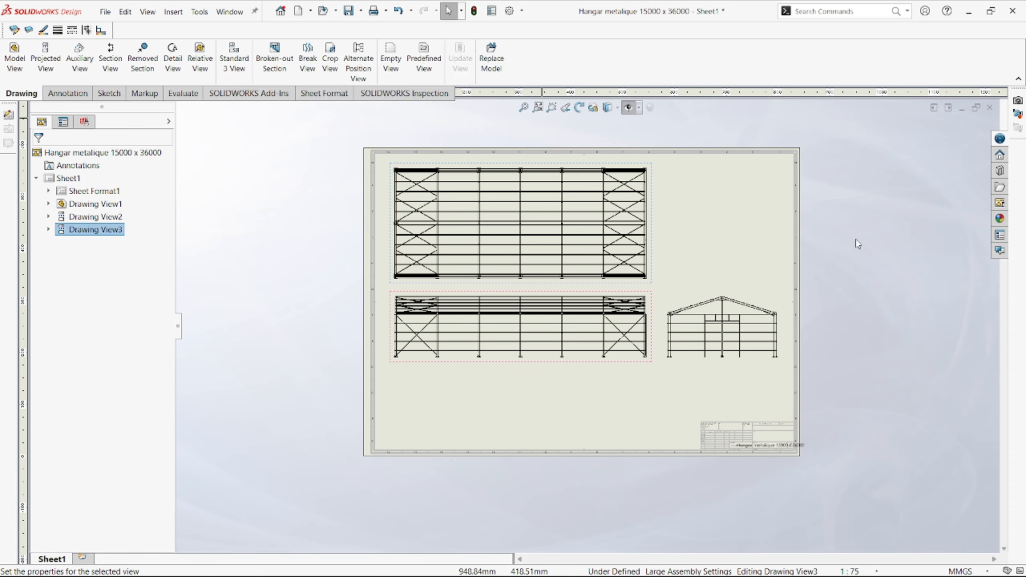
pyautogui.click(1000, 204)
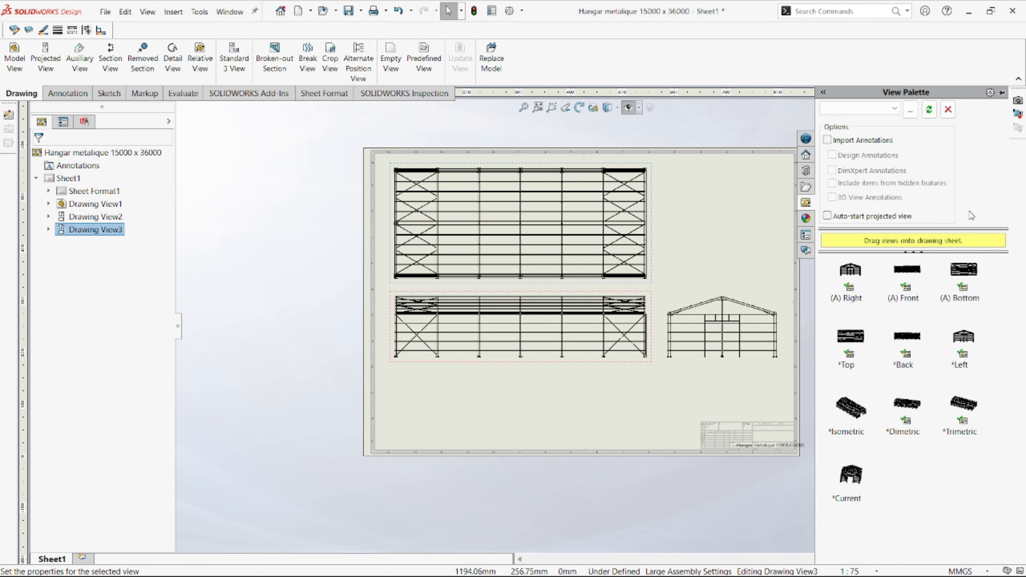
pyautogui.click(888, 108)
pyautogui.click(881, 122)
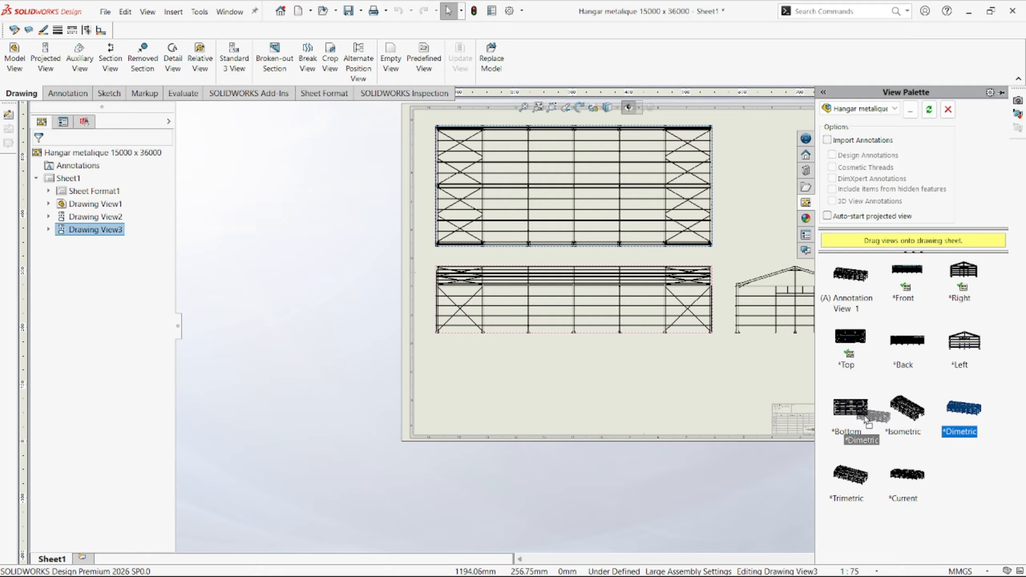
pyautogui.moveTo(865, 420); pyautogui.dragTo(581, 378)
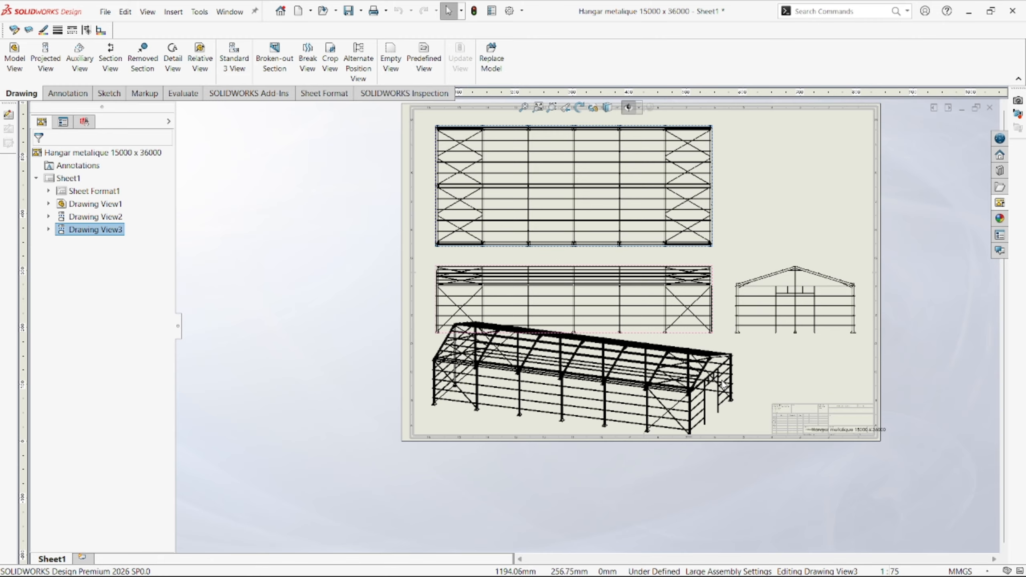
# - Move the front view up, closer to the top view, to make room for the dimetric view below
pyautogui.scroll(-2, 731, 380)
pyautogui.scroll(3, 732, 380)
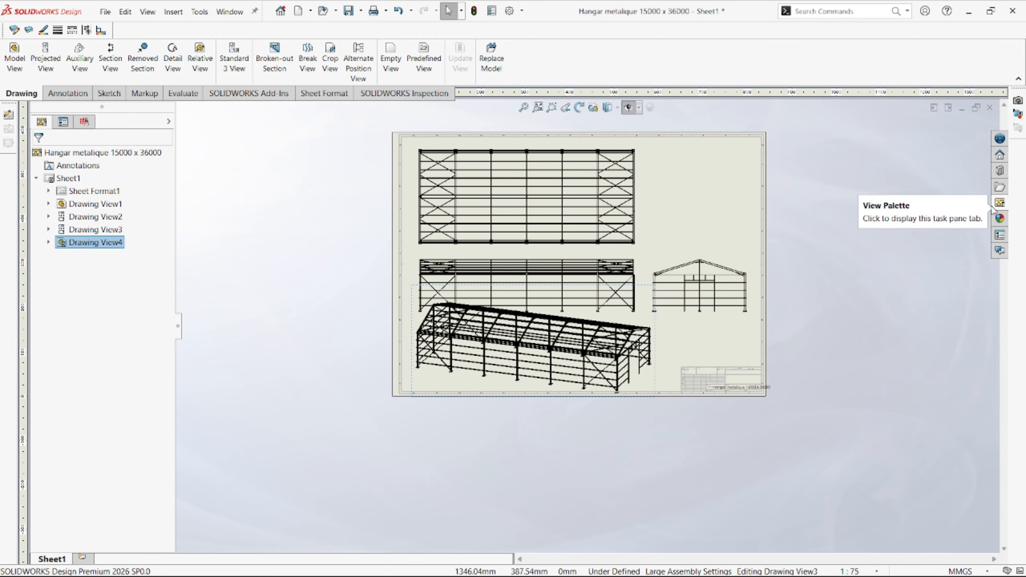
pyautogui.scroll(-1, 564, 257)
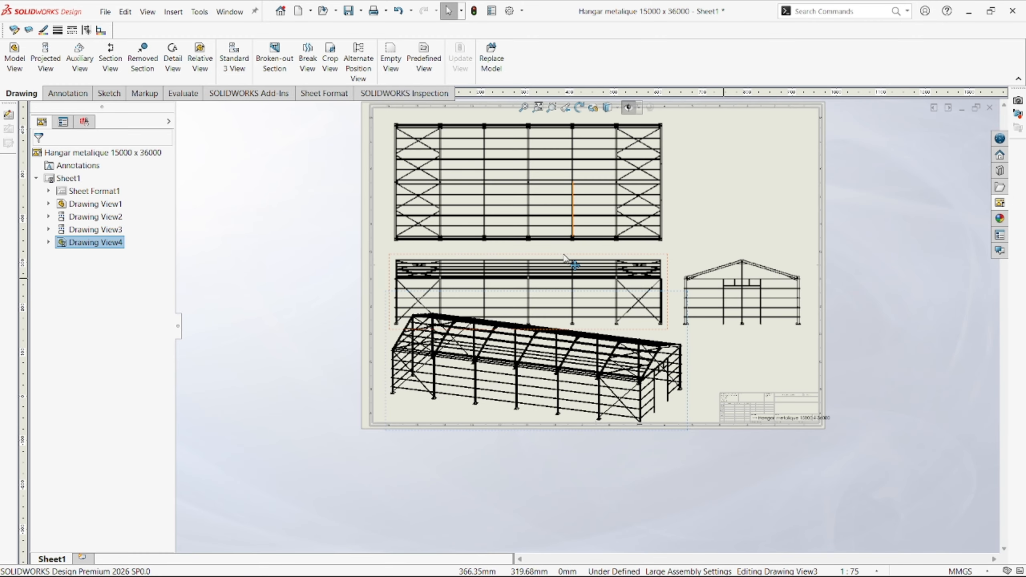
pyautogui.click(551, 236)
pyautogui.scroll(1, 542, 217)
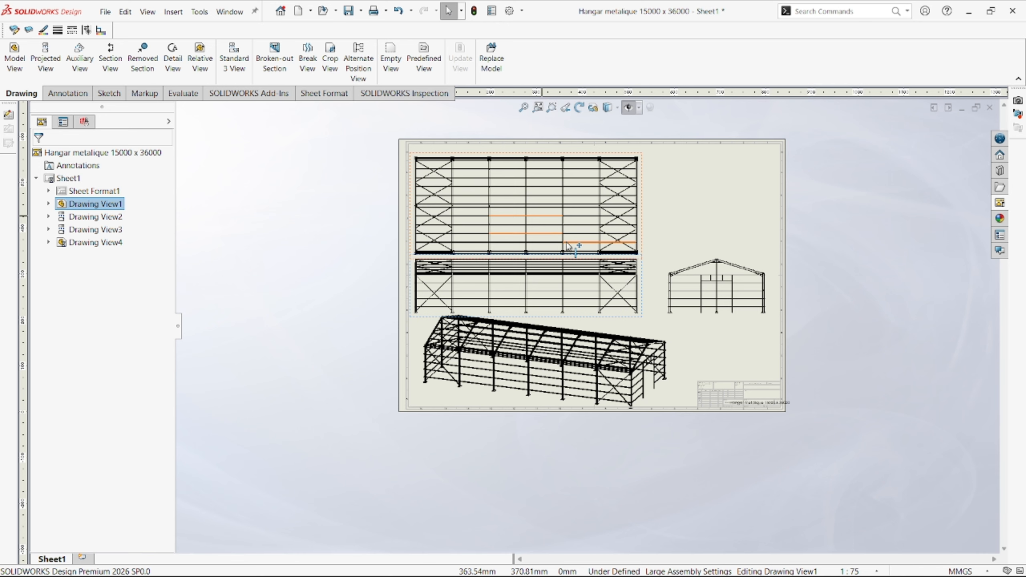
pyautogui.click(615, 386)
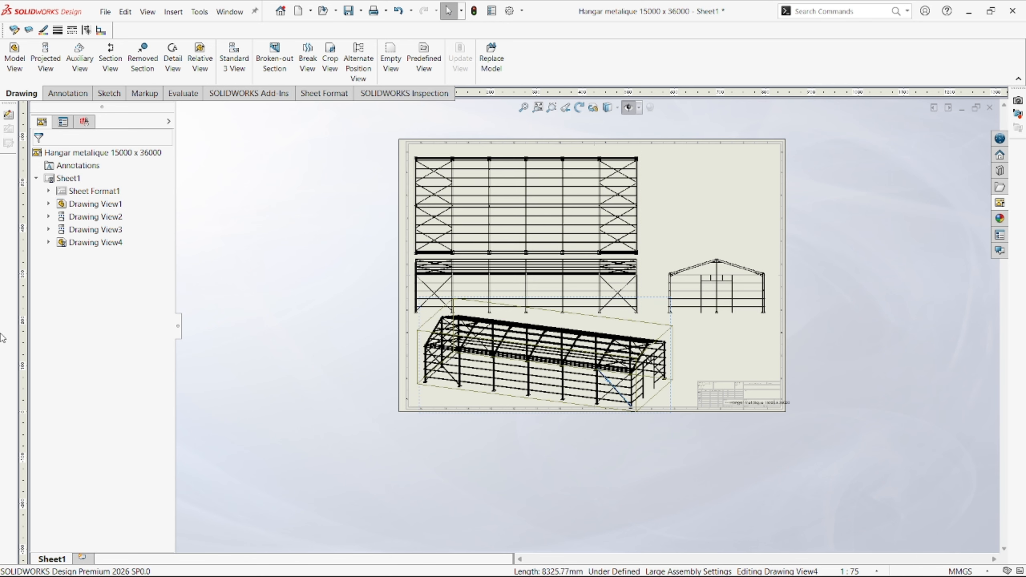
pyautogui.click(63, 124)
pyautogui.scroll(-10, 130, 424)
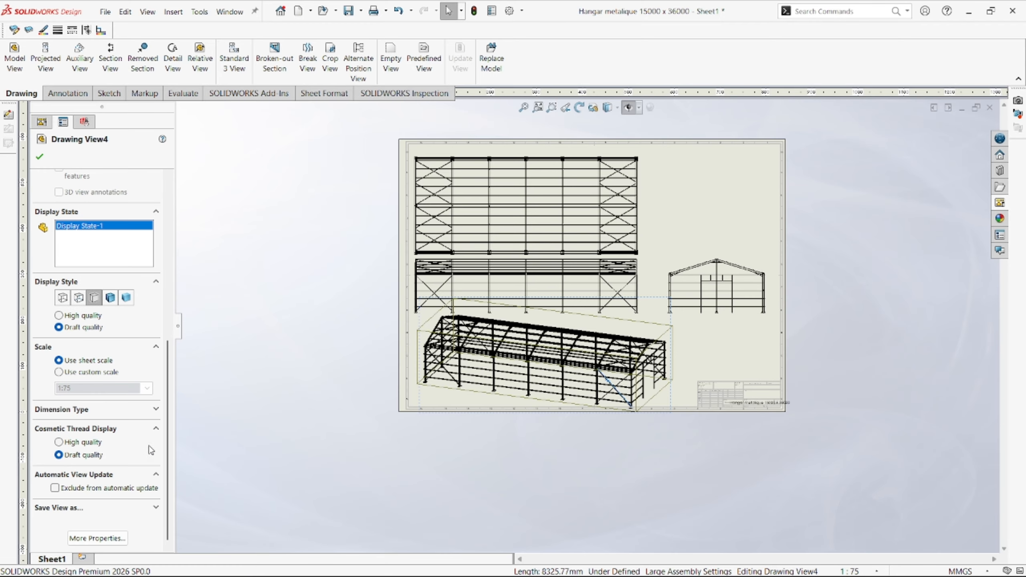
pyautogui.scroll(2, 484, 230)
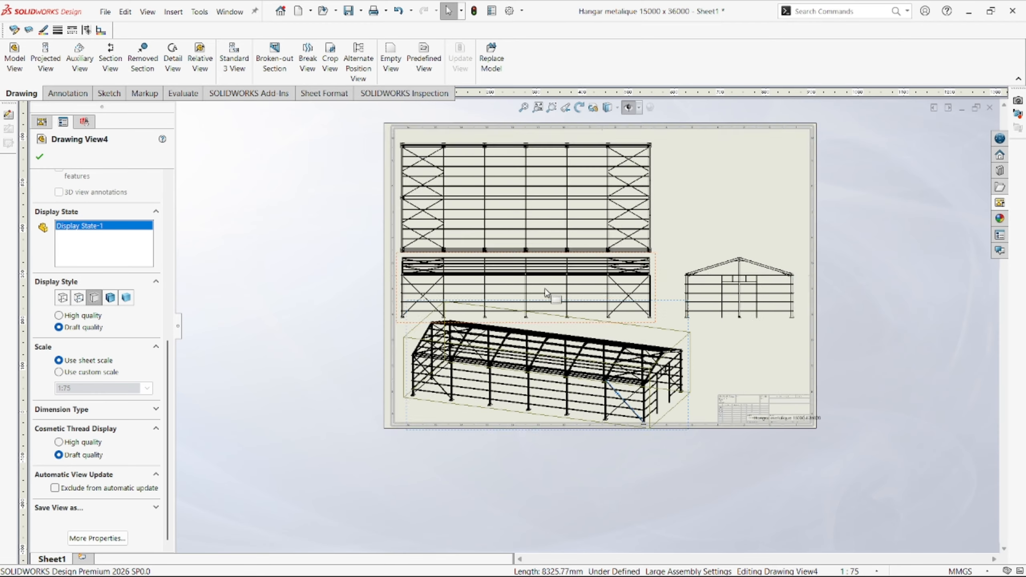
pyautogui.scroll(-2, 574, 242)
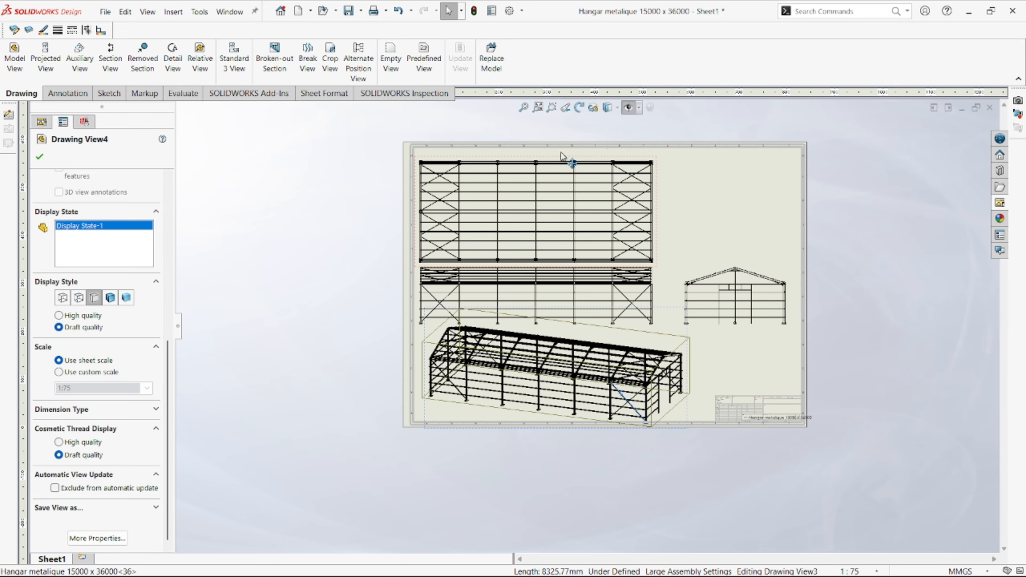
# - Nudge the top view slightly up and the dimetric view slightly left to even out the spacing on the sheet
pyautogui.moveTo(565, 162); pyautogui.dragTo(566, 156)
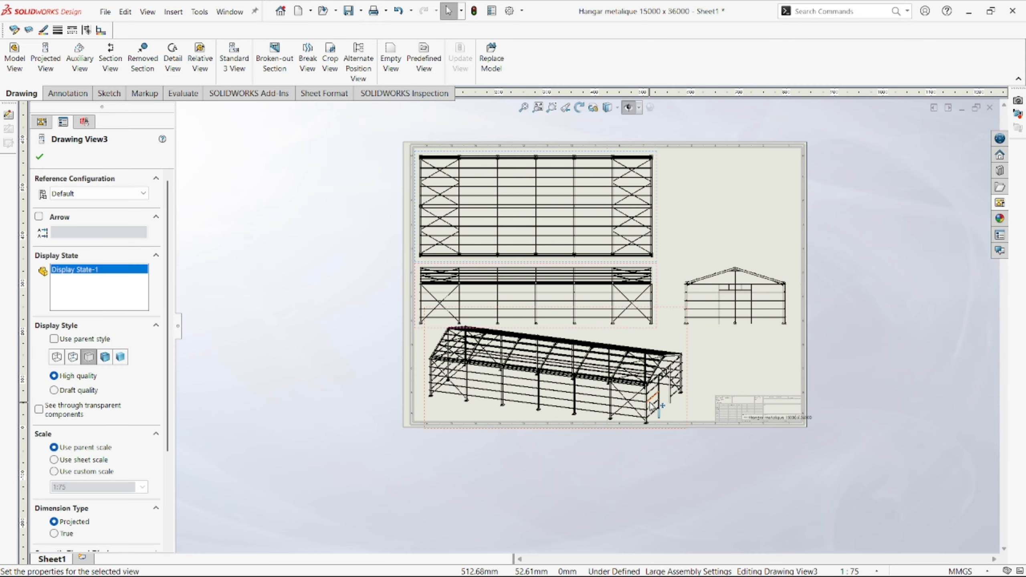
pyautogui.moveTo(652, 404); pyautogui.dragTo(647, 400)
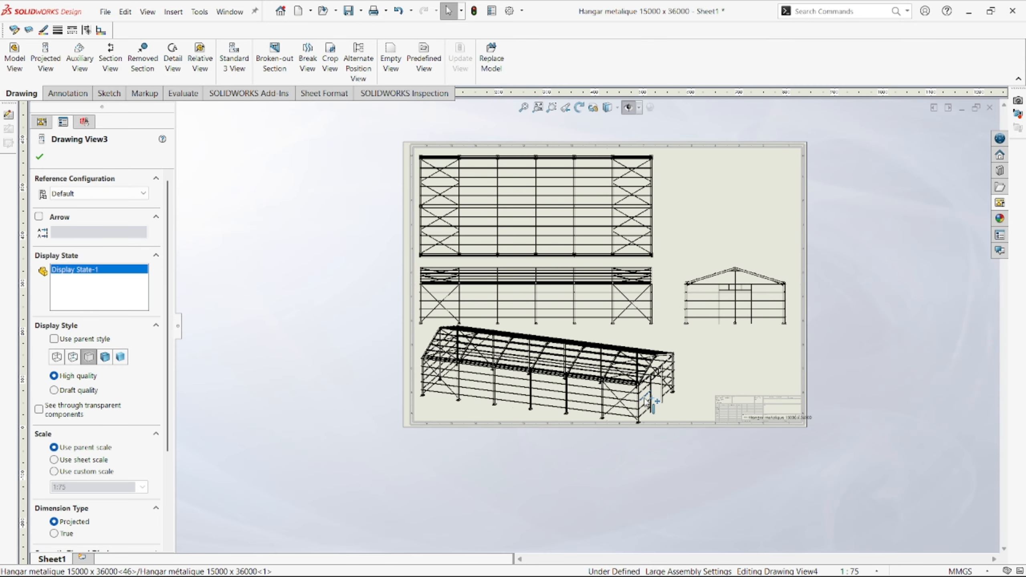
pyautogui.click(671, 328)
pyautogui.scroll(-2, 588, 304)
pyautogui.scroll(3, 544, 297)
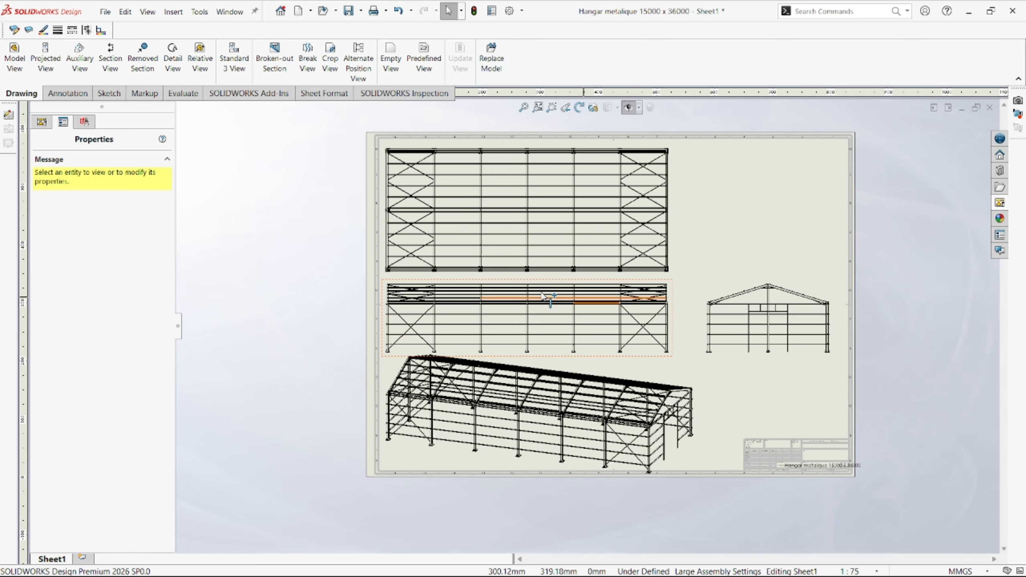
# - Open the sheet format for editing at the title block, where the drawing number overflows its cell
pyautogui.scroll(-6, 798, 465)
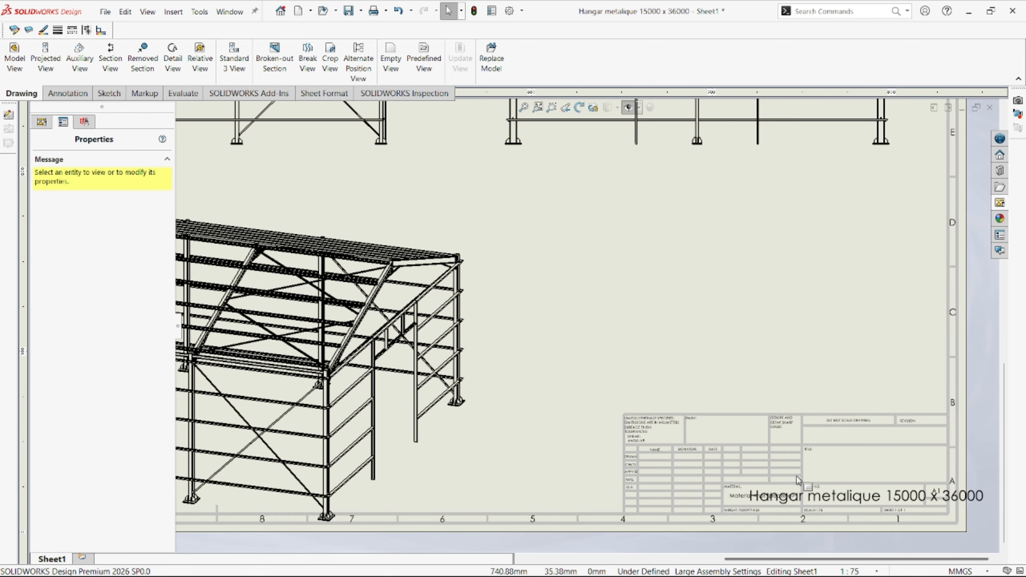
pyautogui.scroll(-2, 798, 481)
pyautogui.scroll(2, 806, 483)
pyautogui.scroll(-2, 806, 402)
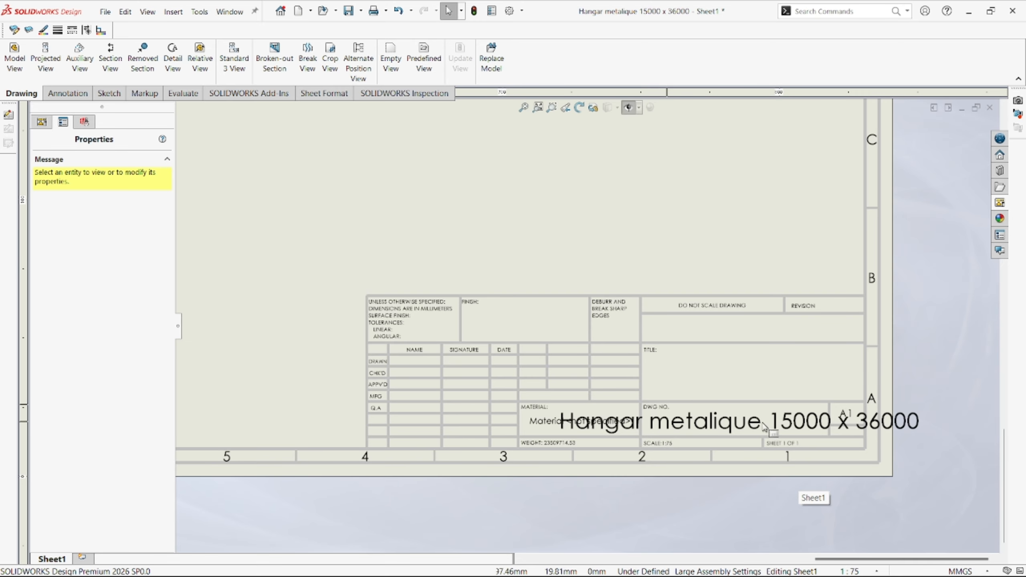
pyautogui.click(323, 93)
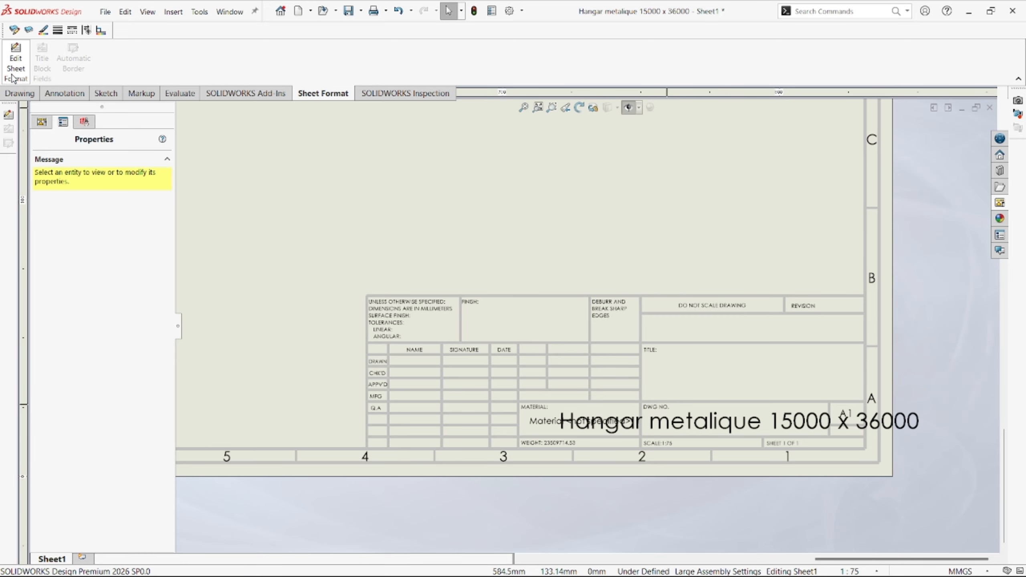
pyautogui.click(15, 63)
pyautogui.scroll(-2, 708, 380)
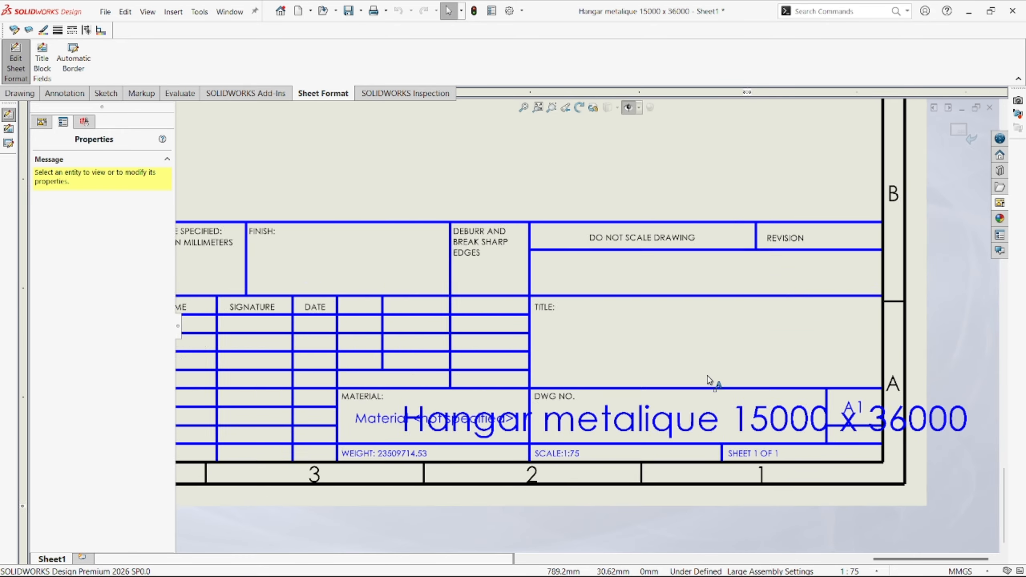
pyautogui.scroll(-1, 708, 380)
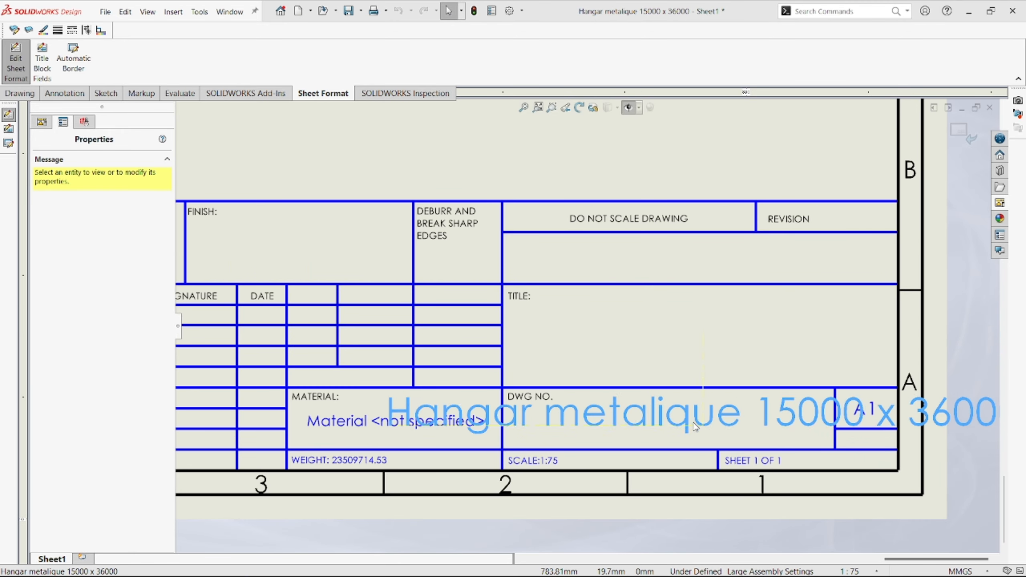
# - Try to replace the oversized drawing number note with a bold 001 and reposition it in the DWG NO. cell
pyautogui.moveTo(695, 426); pyautogui.dragTo(695, 448)
pyautogui.doubleClick(661, 438)
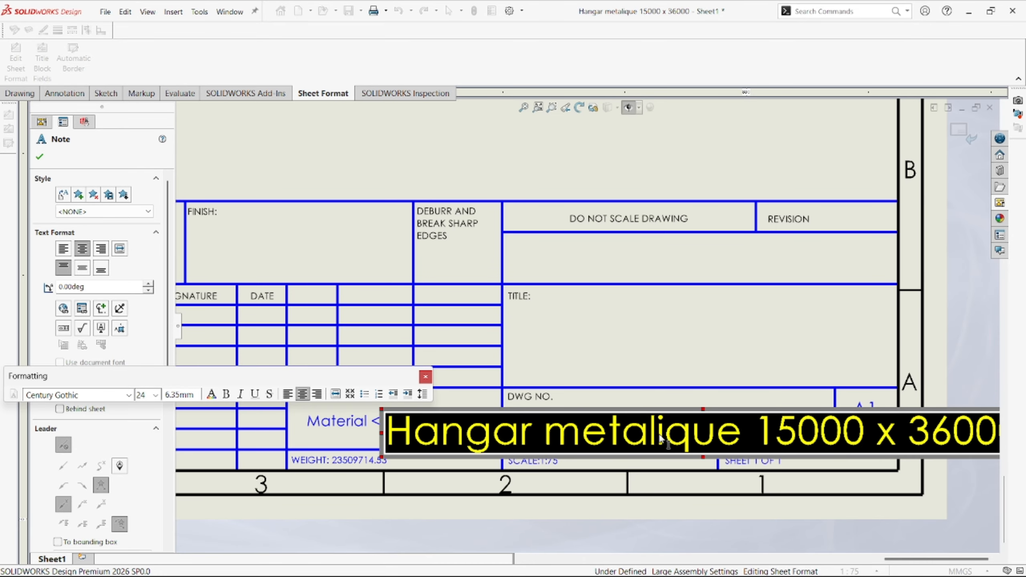
pyautogui.write('001')
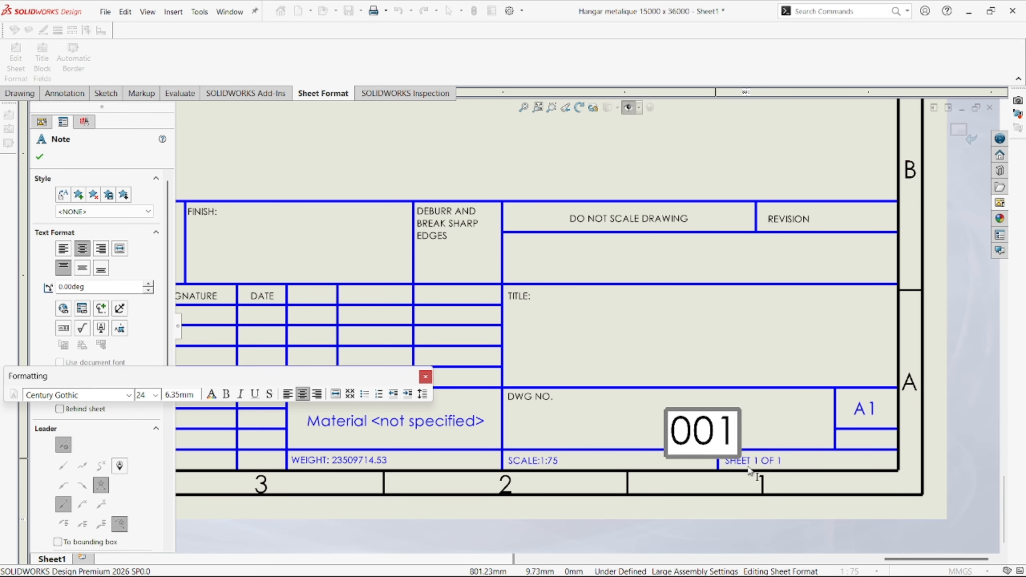
pyautogui.hotkey('ctrl', 'a')
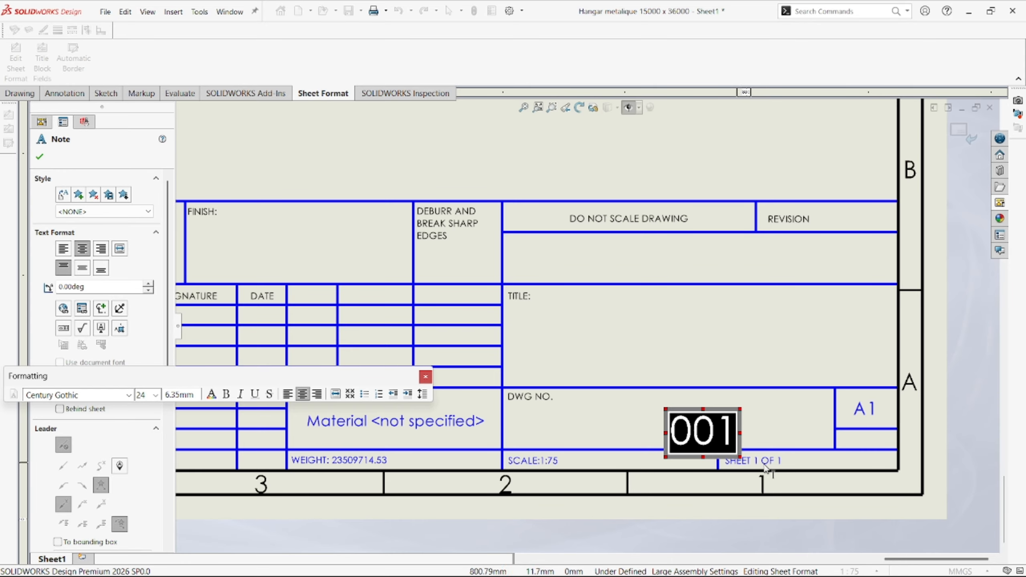
pyautogui.click(226, 394)
pyautogui.click(756, 424)
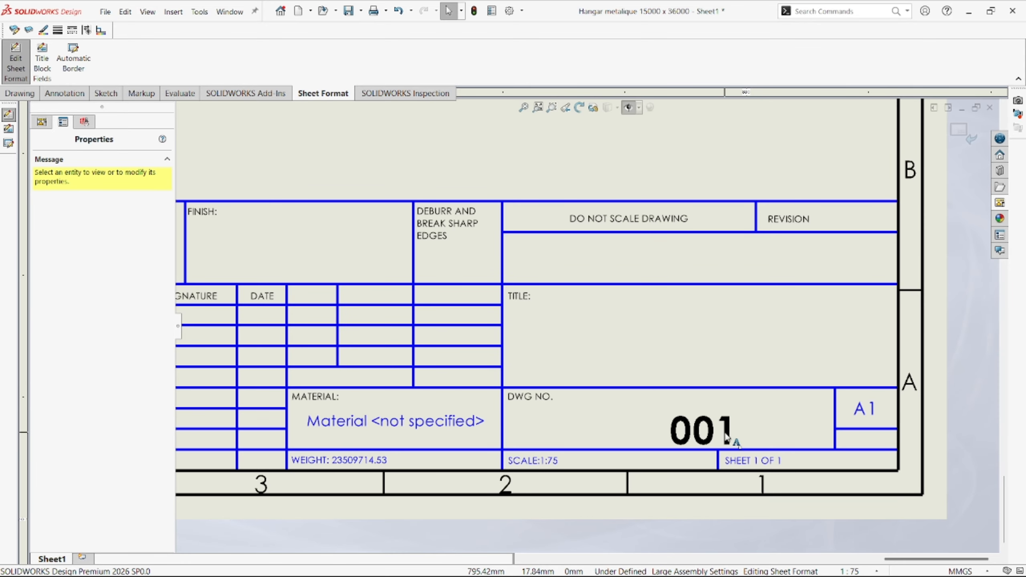
pyautogui.click(723, 436)
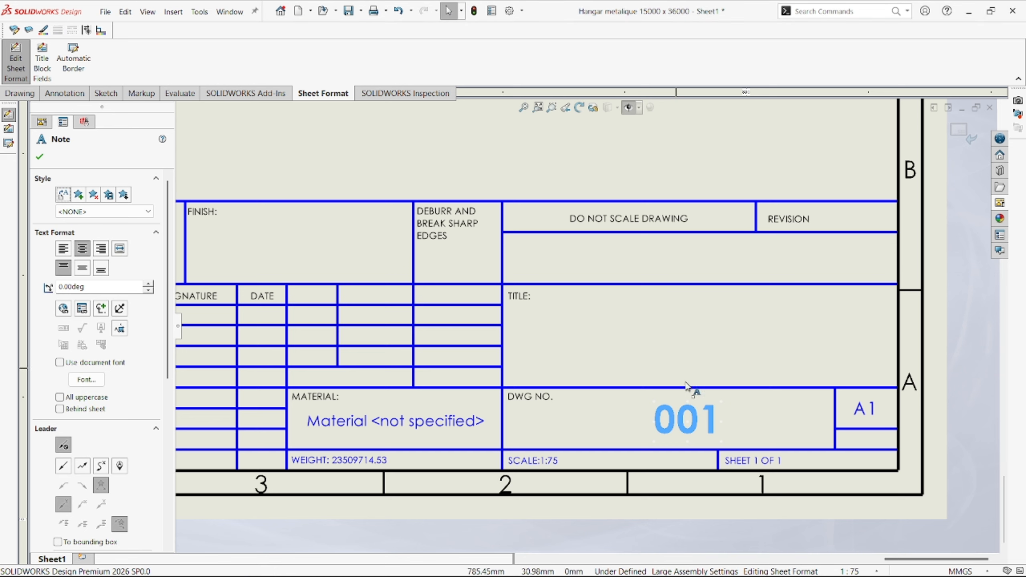
# - Replace the drawing number note with 001 in bold and position it centrally in the DWG NO. cell
pyautogui.doubleClick(700, 431)
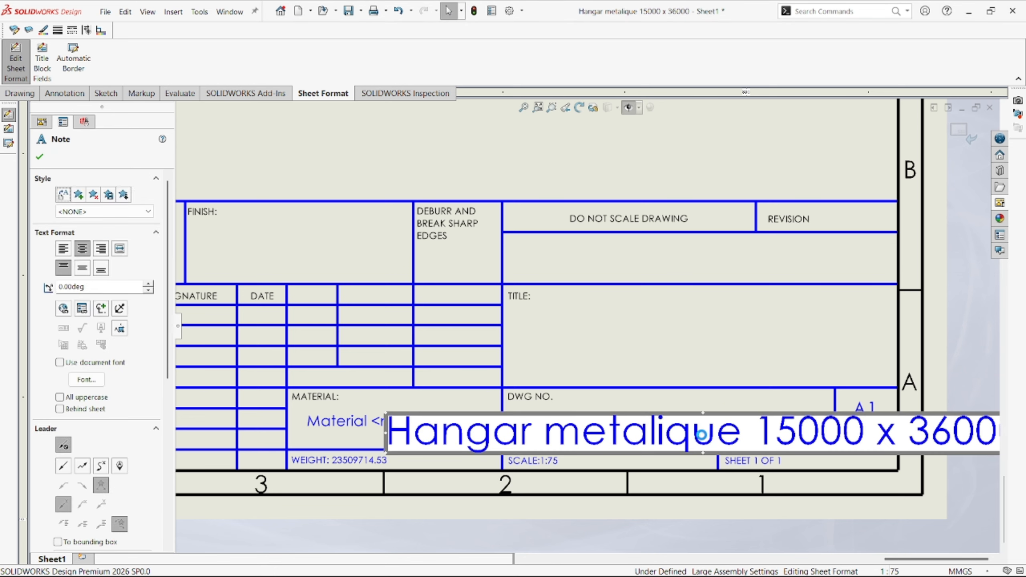
pyautogui.press('BackSpace')
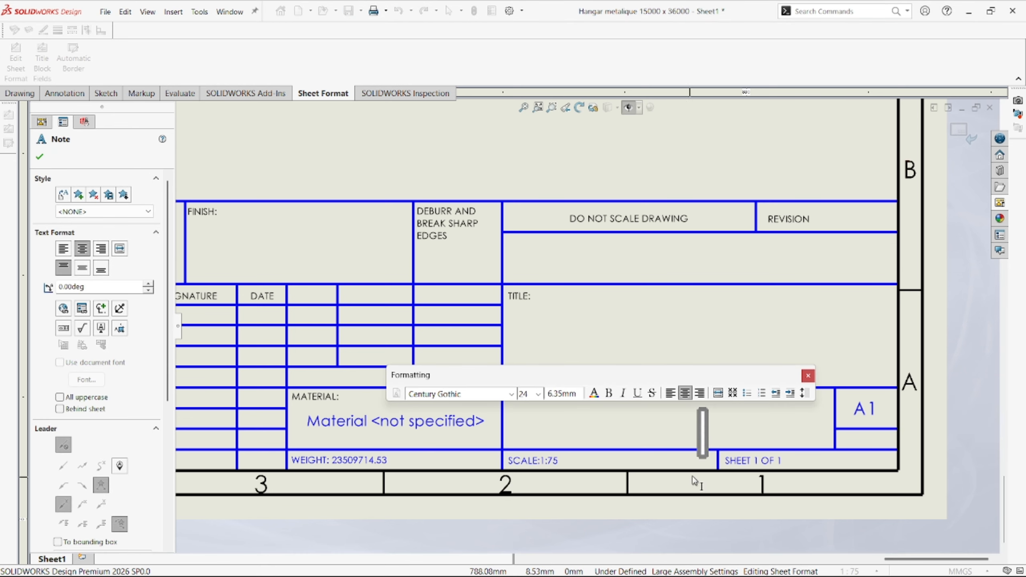
pyautogui.write('001')
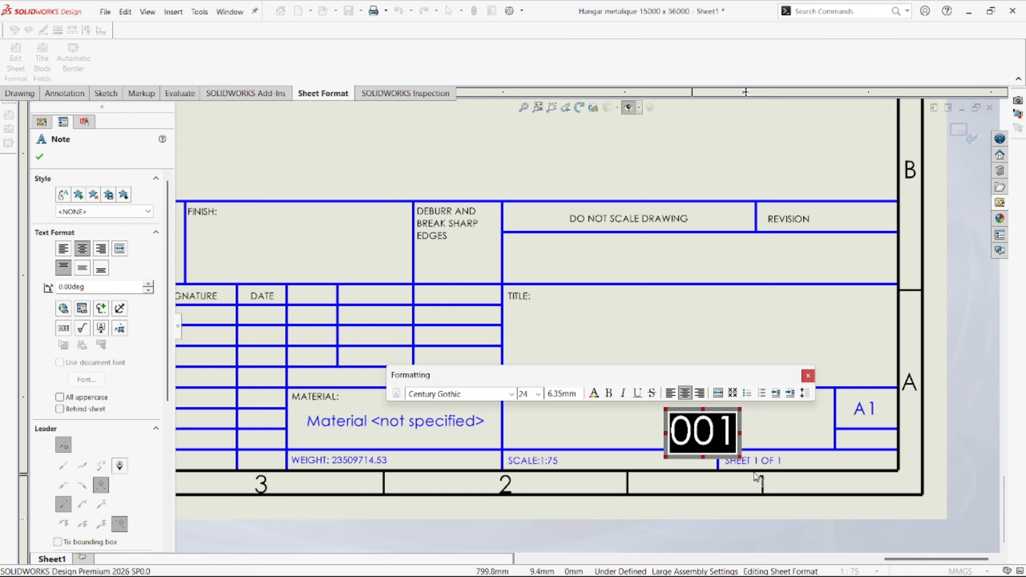
pyautogui.click(610, 395)
pyautogui.click(742, 437)
pyautogui.moveTo(746, 440); pyautogui.dragTo(705, 427)
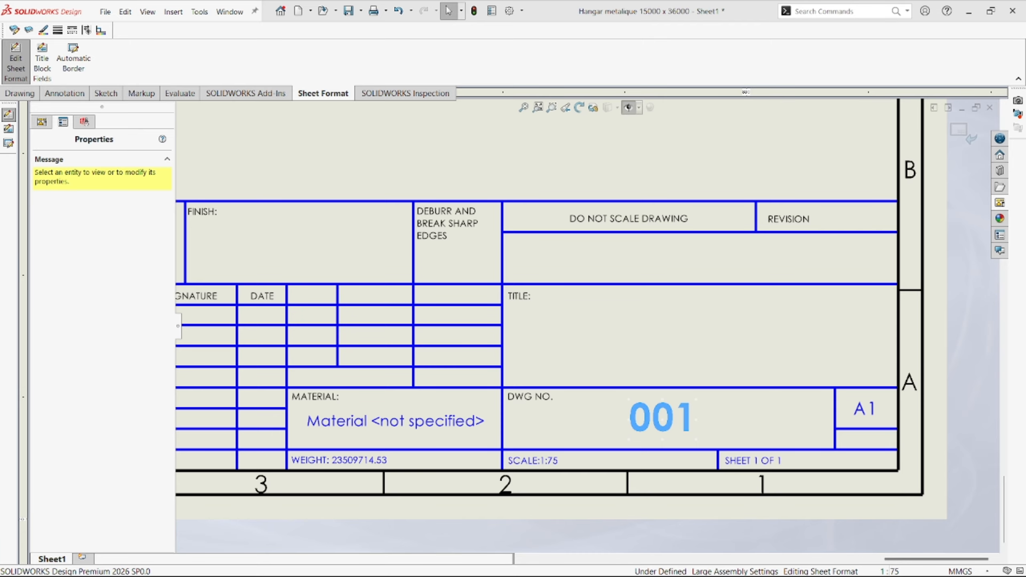
# - Fill in the TITLE cell of the title block with "Hangar metalique 15000 x 36000" in bold
pyautogui.click(682, 350)
pyautogui.doubleClick(693, 346)
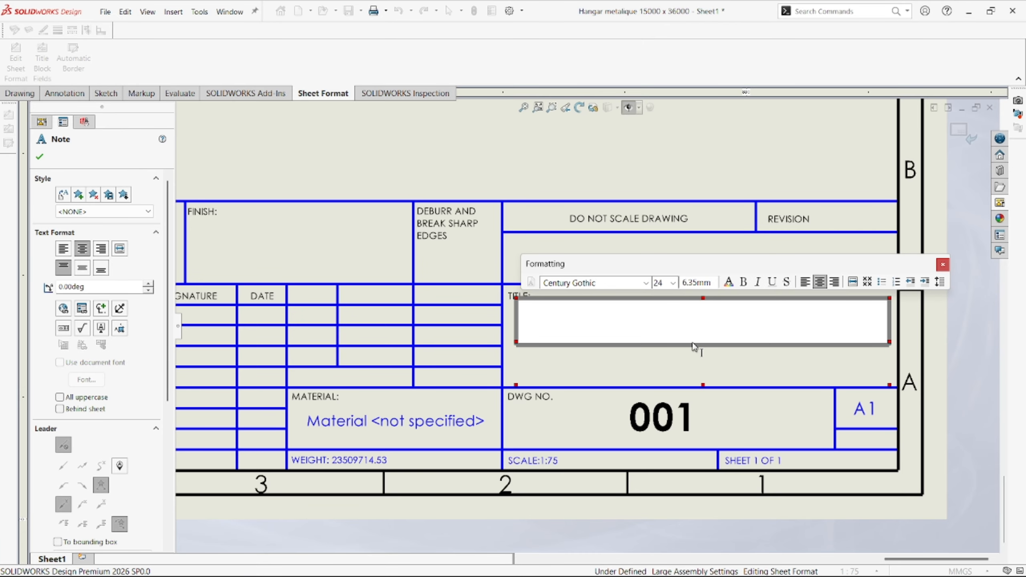
pyautogui.write('Hangar metalique 15000 x 36000')
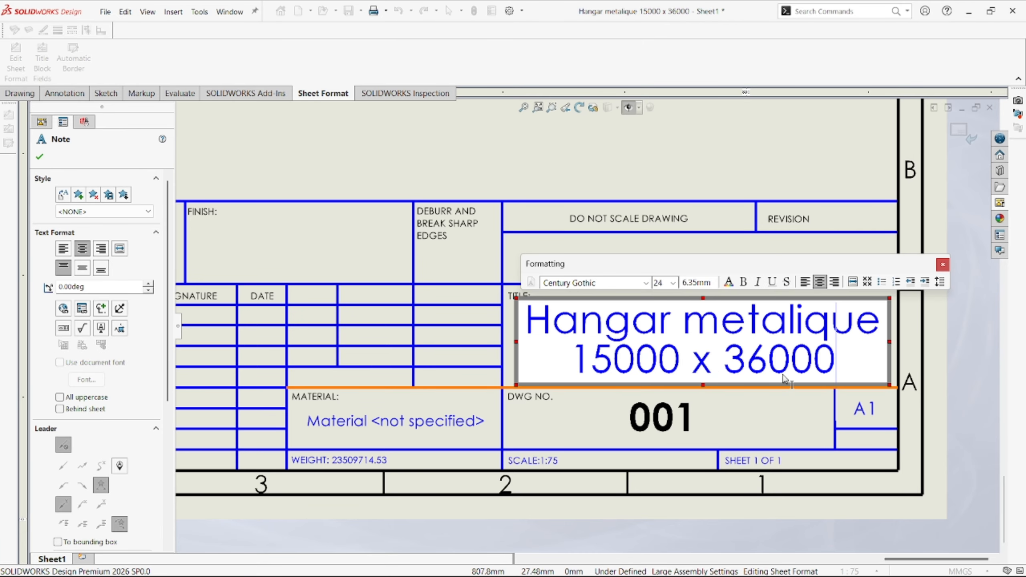
pyautogui.hotkey('ctrl', 'a')
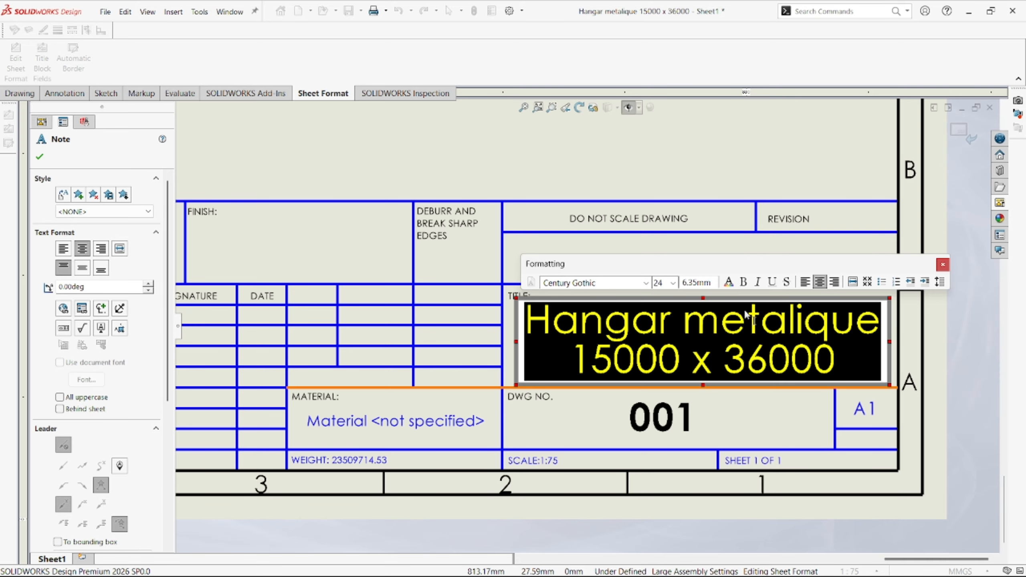
pyautogui.hotkey('ctrl', 'b')
pyautogui.scroll(2, 808, 417)
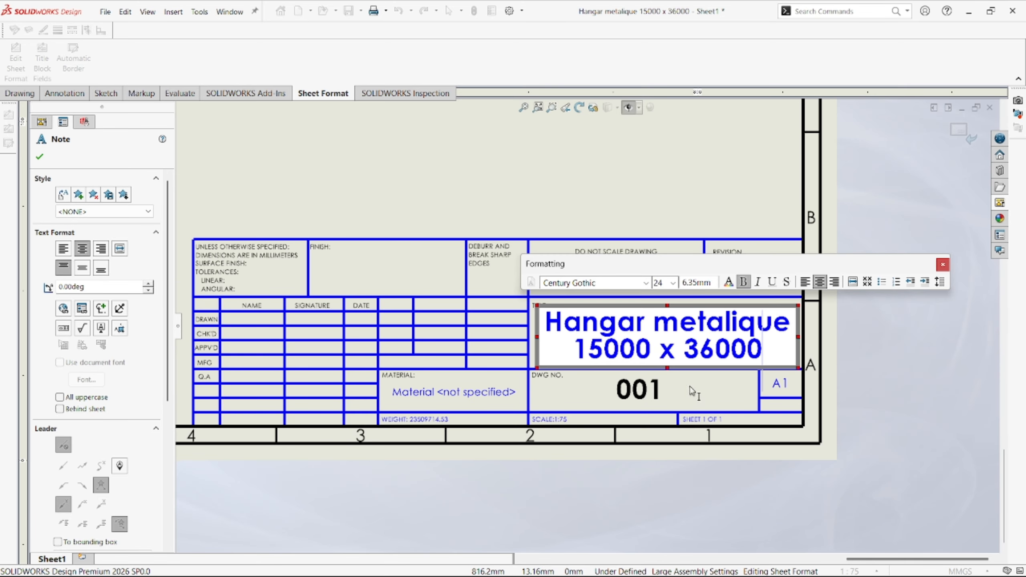
pyautogui.scroll(1, 788, 398)
pyautogui.scroll(-3, 394, 323)
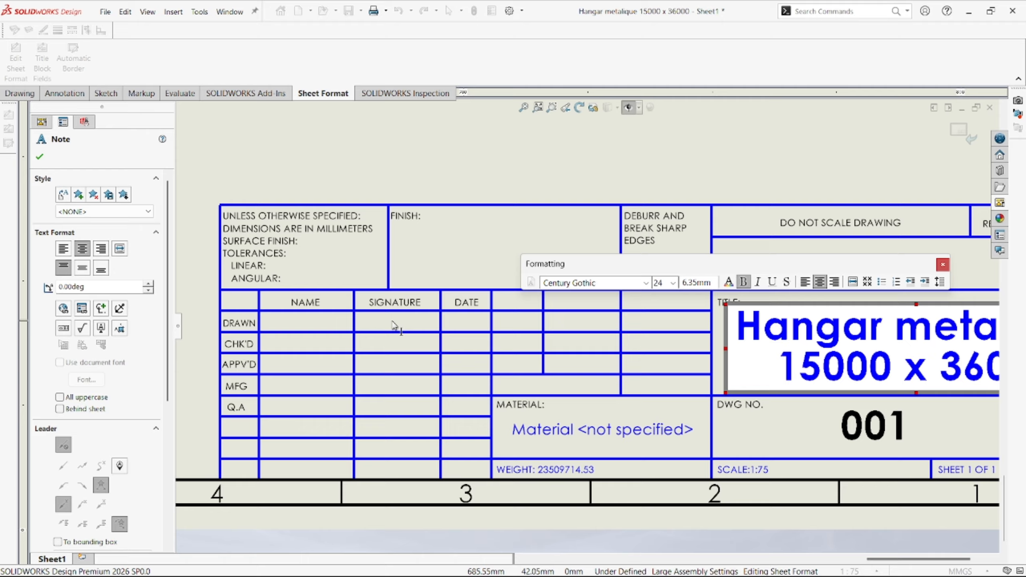
pyautogui.click(721, 449)
# - Enter the drafter's name in the NAME column of the title block's DRAWN row
pyautogui.scroll(3, 695, 422)
pyautogui.scroll(-4, 380, 332)
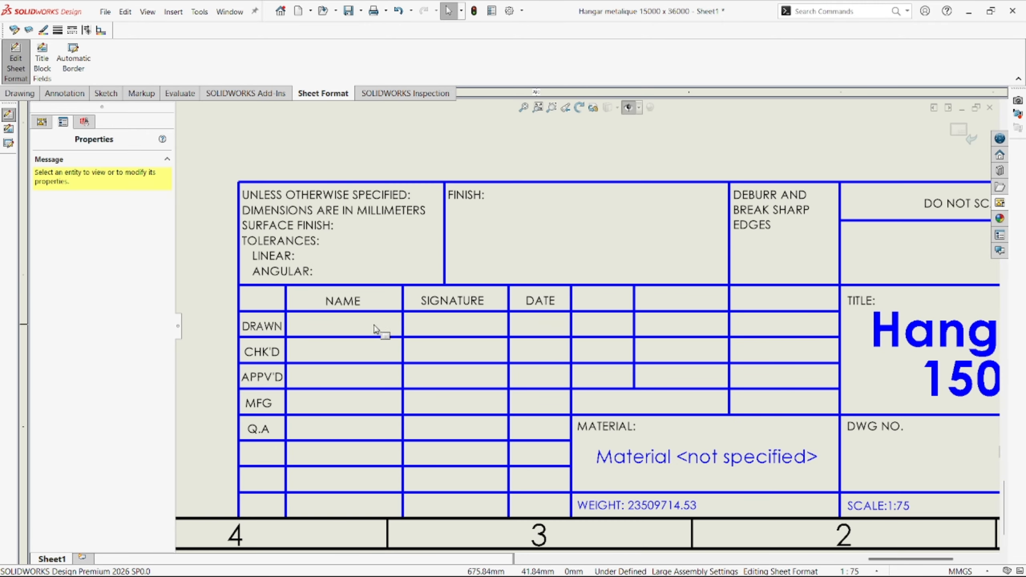
pyautogui.scroll(-2, 345, 319)
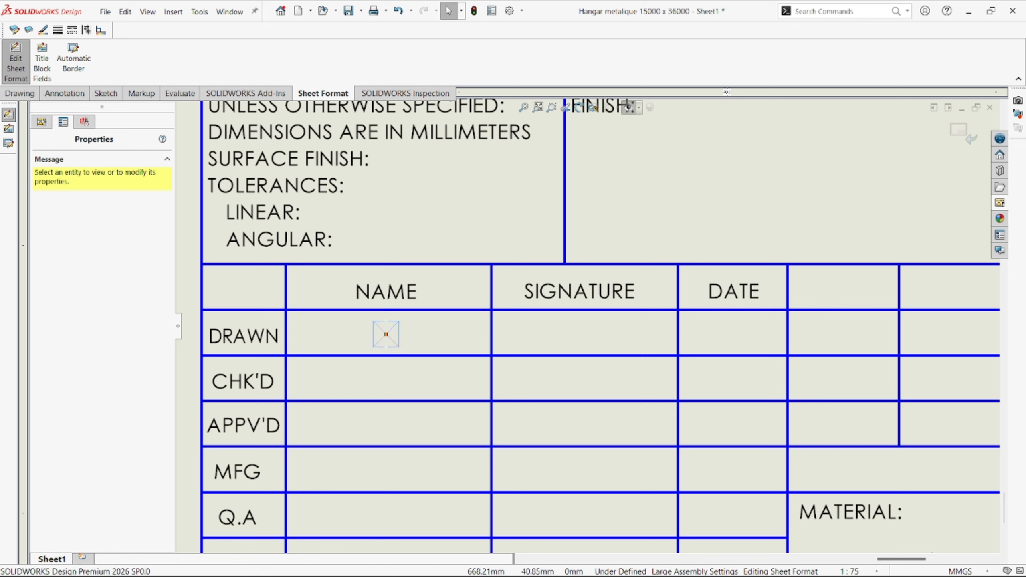
pyautogui.doubleClick(386, 334)
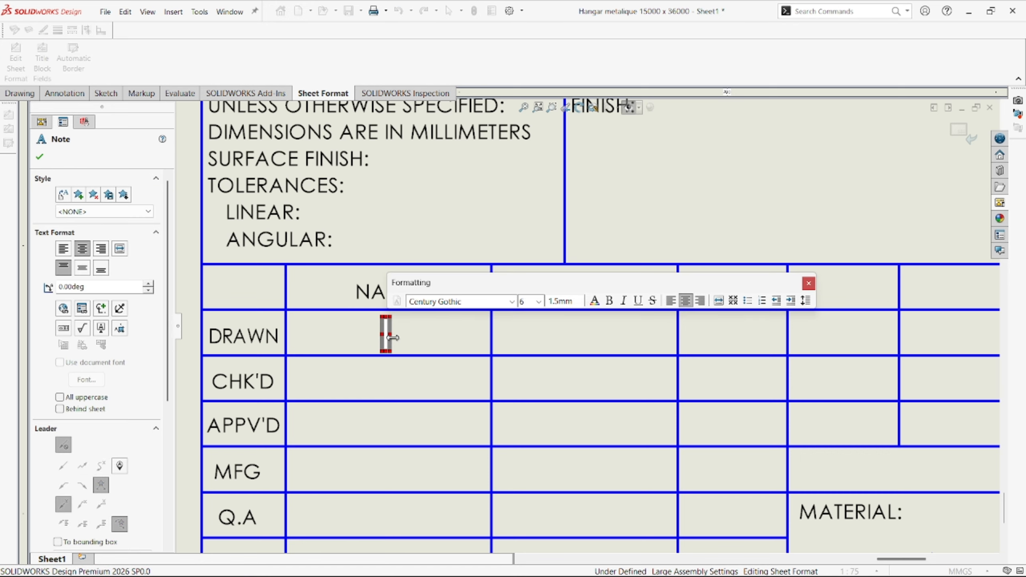
pyautogui.write('Neurodeis')
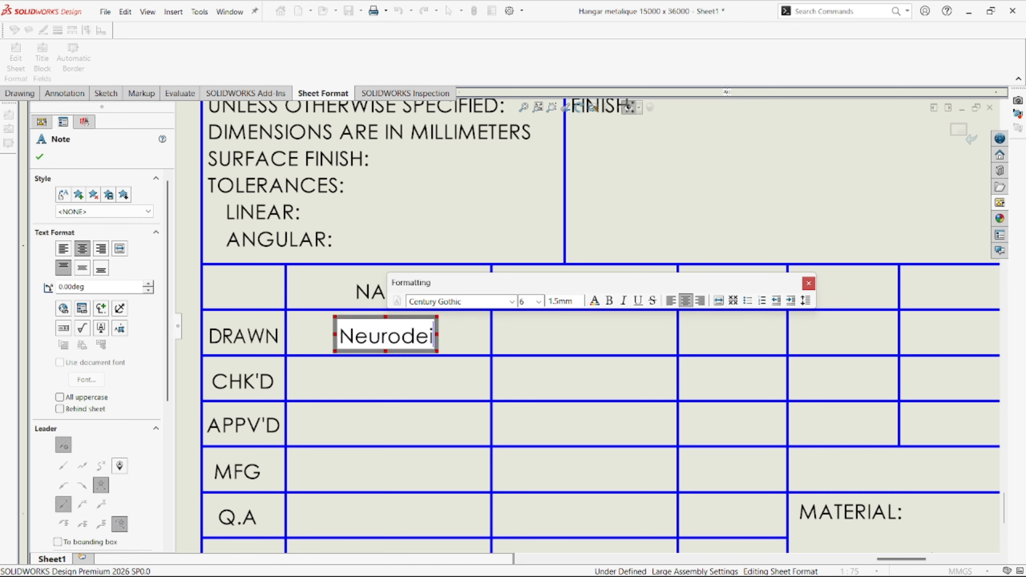
pyautogui.press('BackSpace')
pyautogui.press('BackSpace')
pyautogui.write('signer')
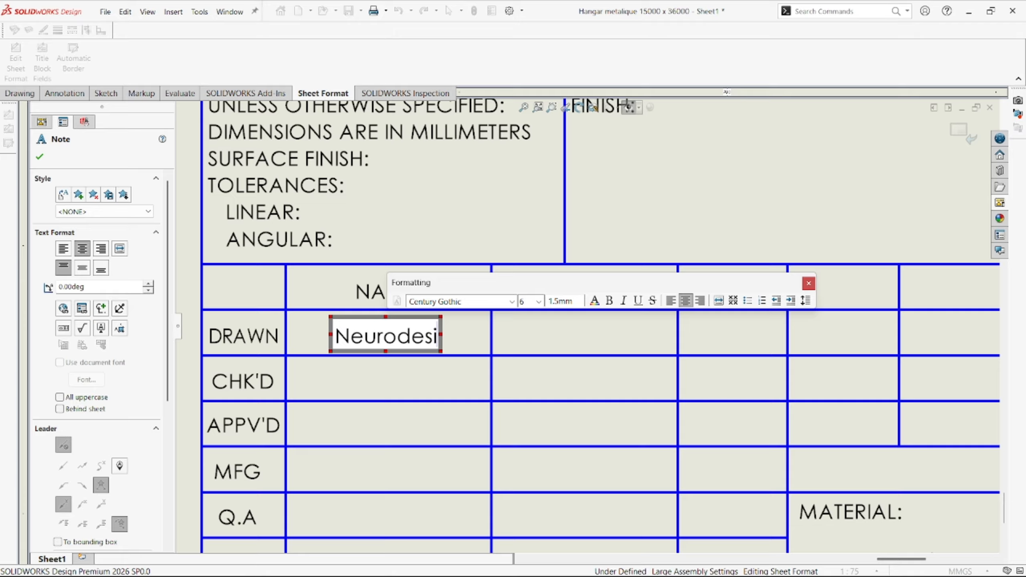
pyautogui.click(402, 379)
# - Finish editing the sheet format and return to the drawing sheet
pyautogui.scroll(9, 489, 386)
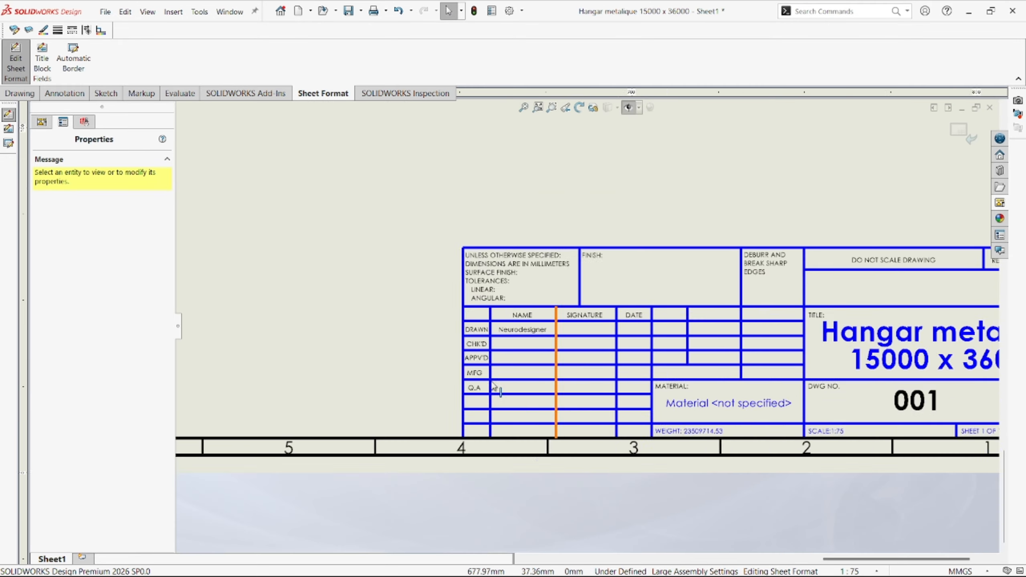
pyautogui.scroll(-2, 733, 333)
pyautogui.click(964, 134)
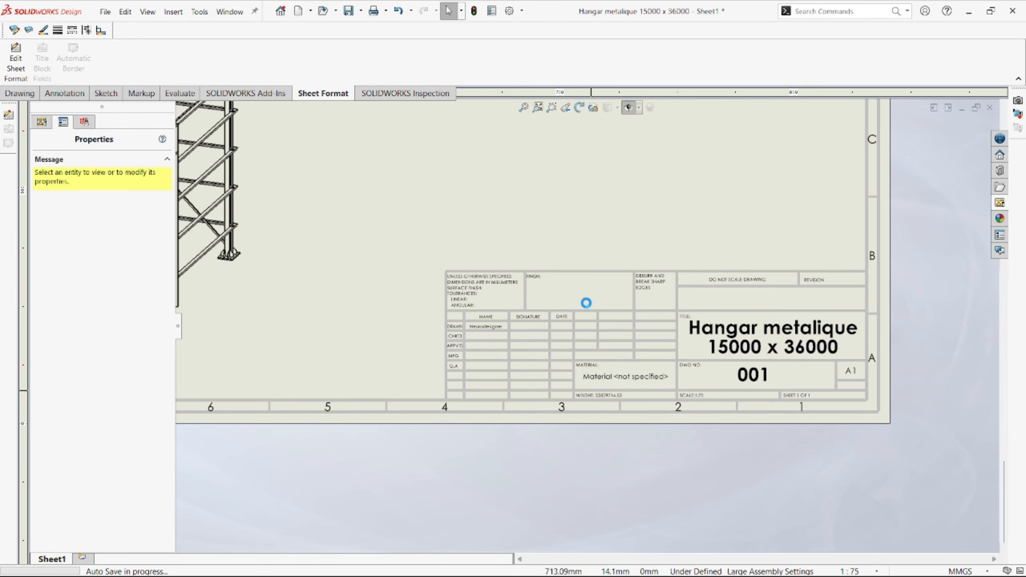
pyautogui.scroll(5, 586, 303)
pyautogui.scroll(-3, 448, 263)
pyautogui.moveTo(448, 261); pyautogui.dragTo(513, 282, button='middle')
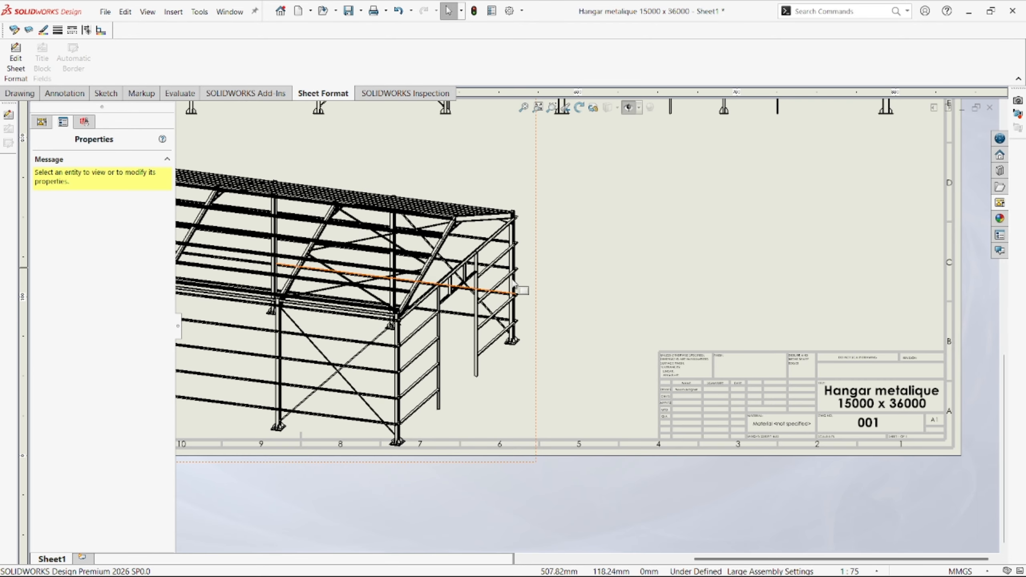
pyautogui.scroll(2, 642, 348)
pyautogui.scroll(-3, 626, 345)
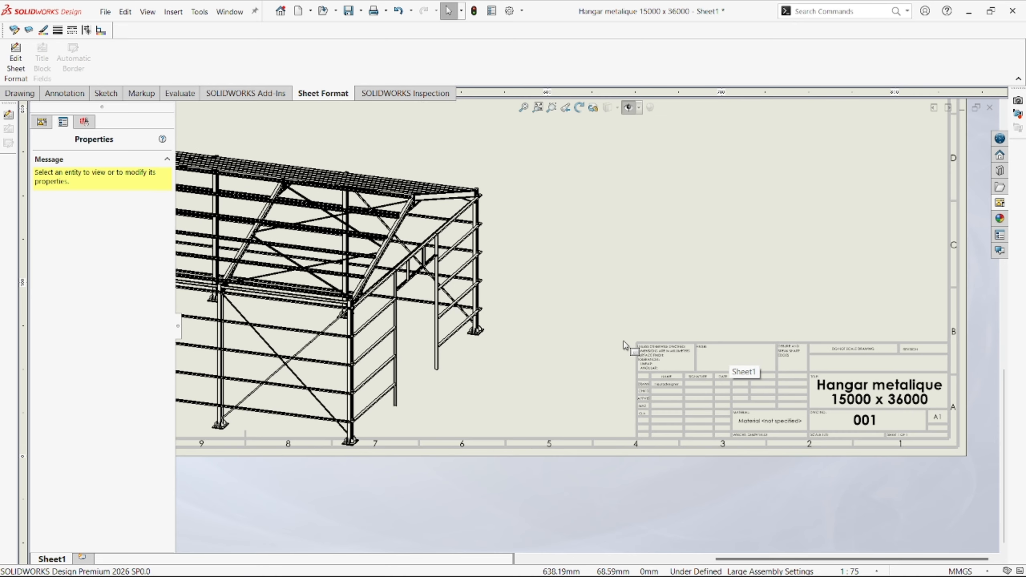
# - Examine the completed title block and the arrangement of the hangar views on the sheet
pyautogui.scroll(1, 625, 346)
pyautogui.scroll(-2, 721, 358)
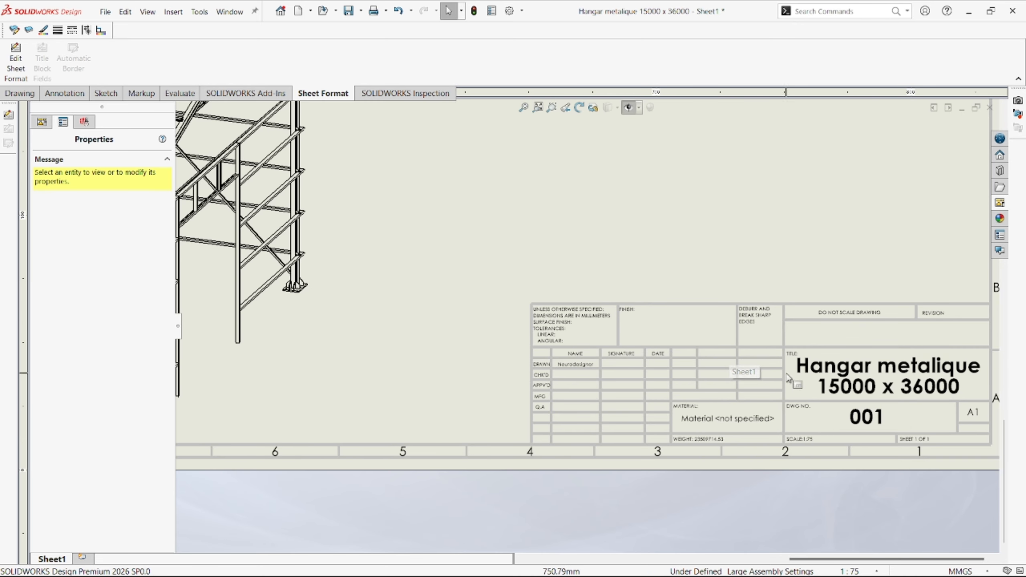
pyautogui.scroll(1, 787, 374)
pyautogui.scroll(-3, 808, 378)
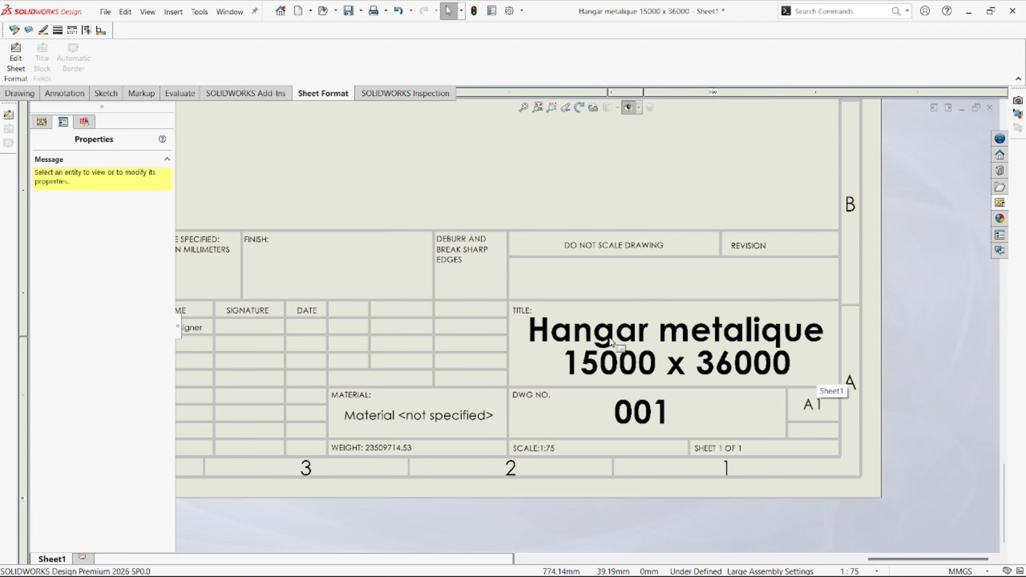
pyautogui.scroll(2, 671, 392)
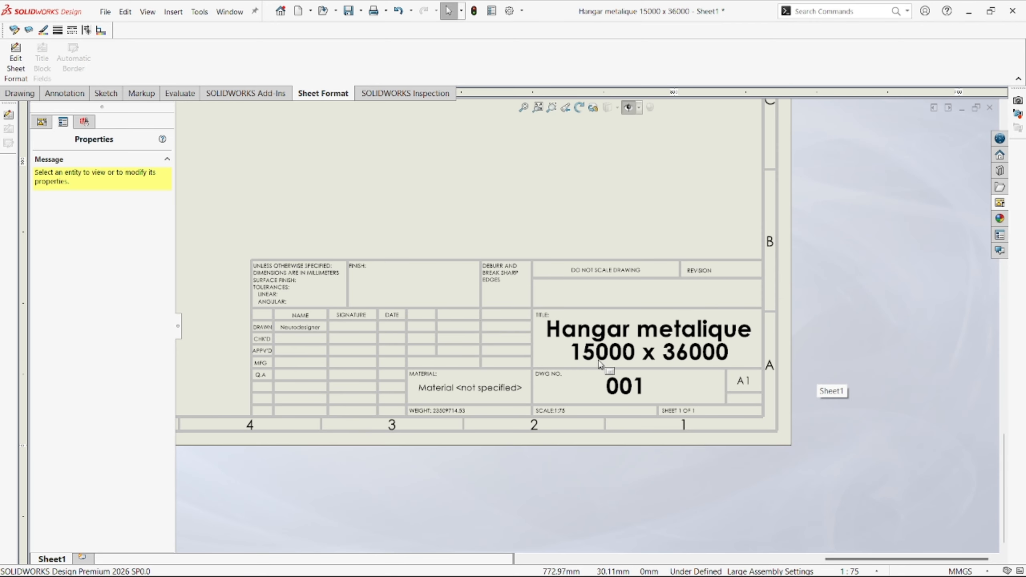
pyautogui.scroll(6, 480, 321)
pyautogui.scroll(-3, 466, 282)
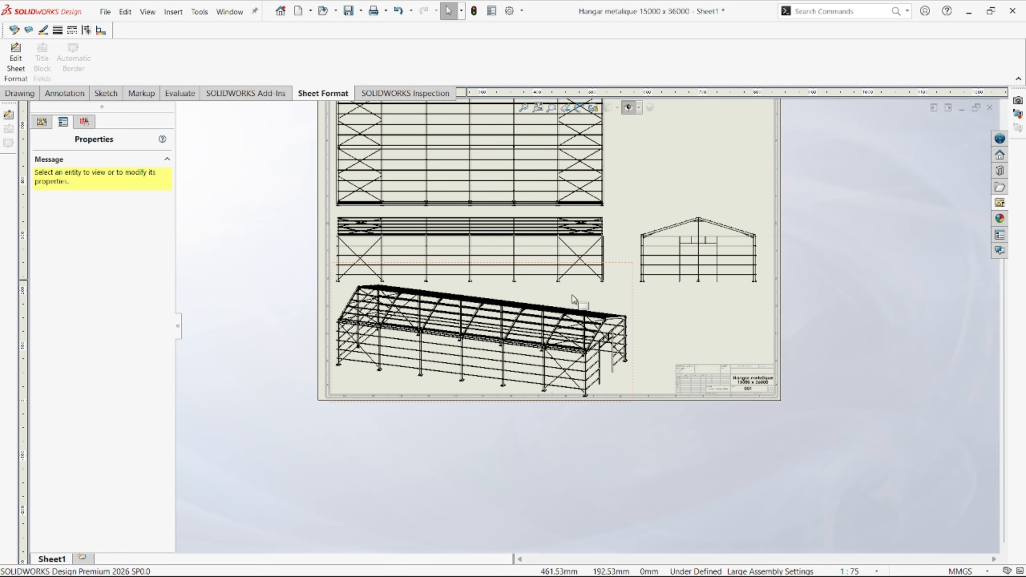
pyautogui.scroll(1, 598, 283)
pyautogui.scroll(-2, 594, 285)
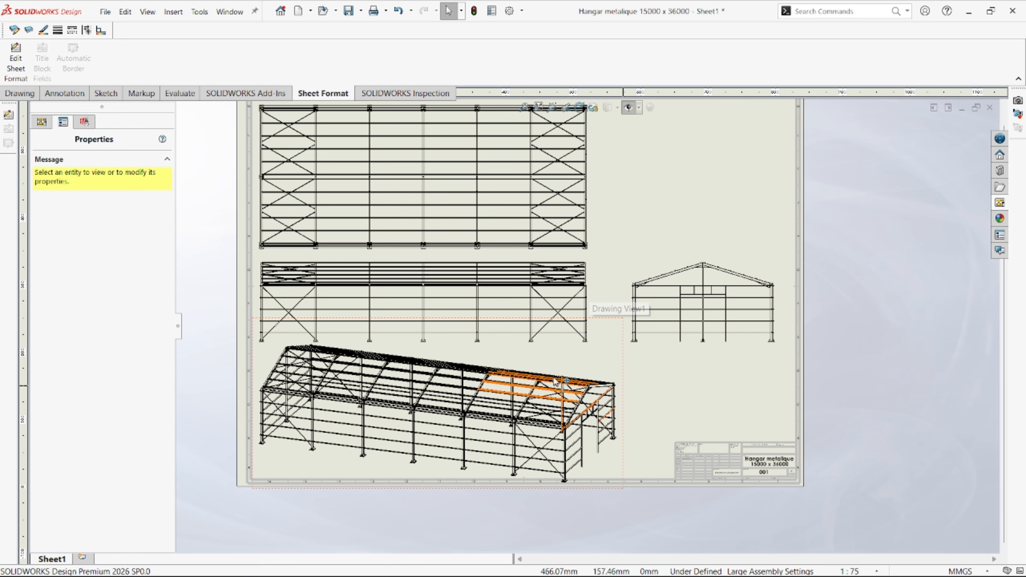
pyautogui.scroll(1, 525, 315)
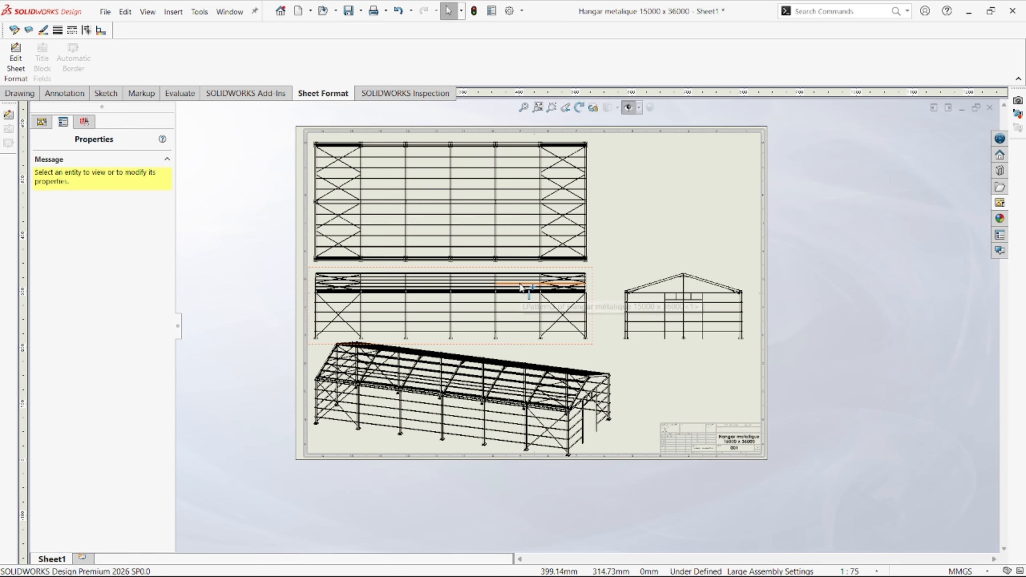
pyautogui.scroll(-1, 521, 286)
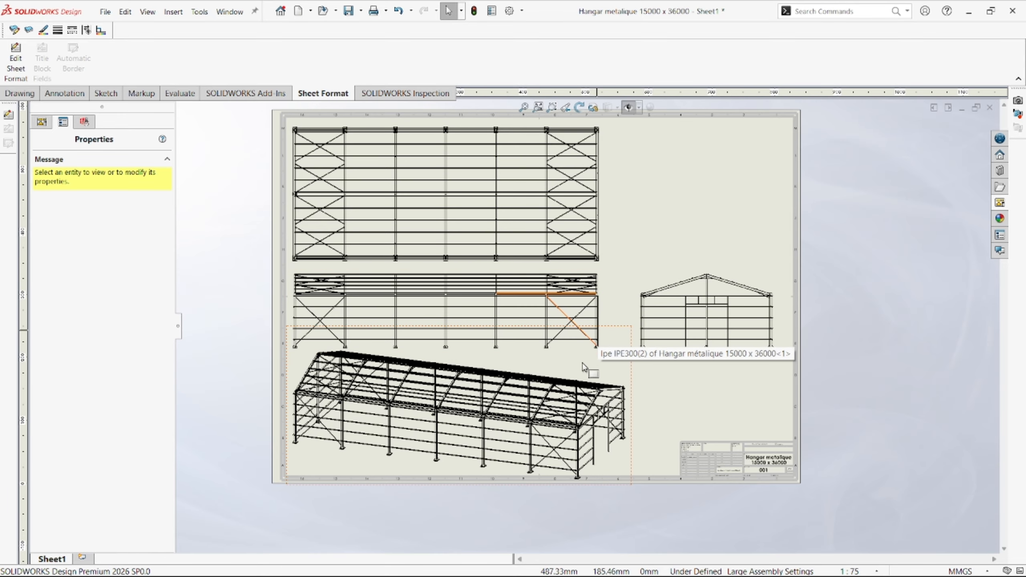
pyautogui.click(44, 124)
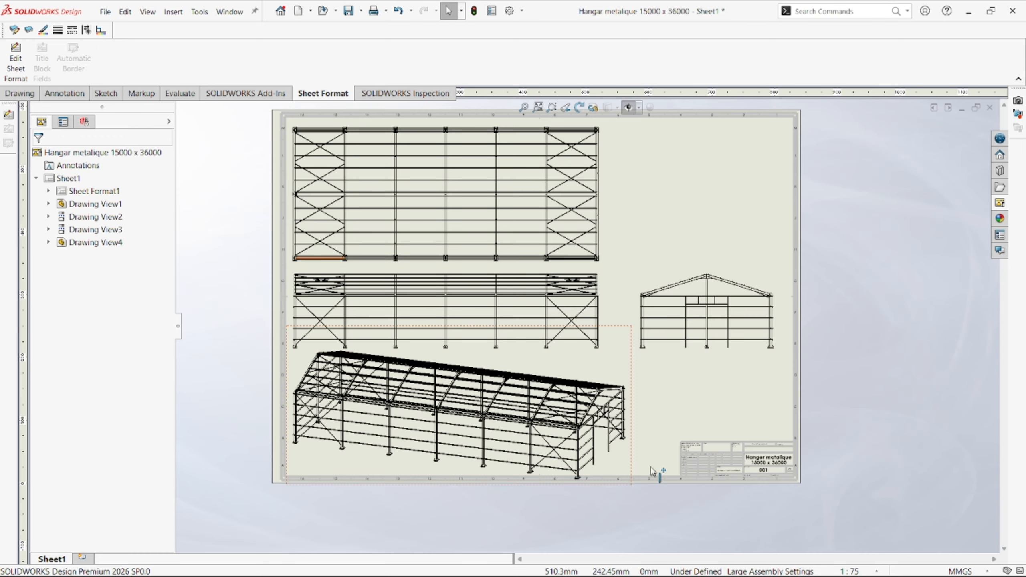
pyautogui.scroll(-2, 598, 347)
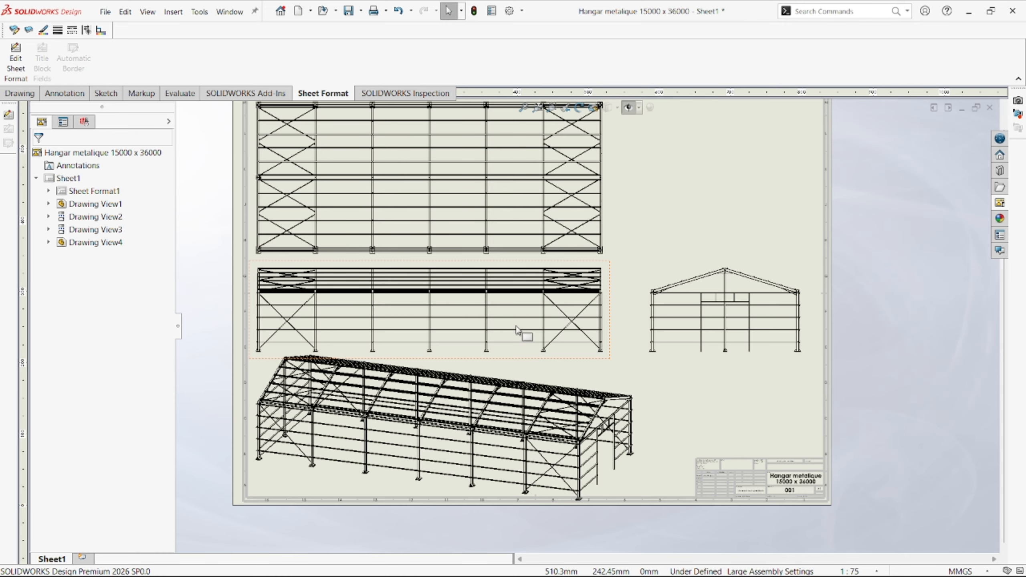
# - Dimension the hangar's overall width between the outer faces of the two side columns in the gable-end view, placing the dimension below it
pyautogui.click(18, 94)
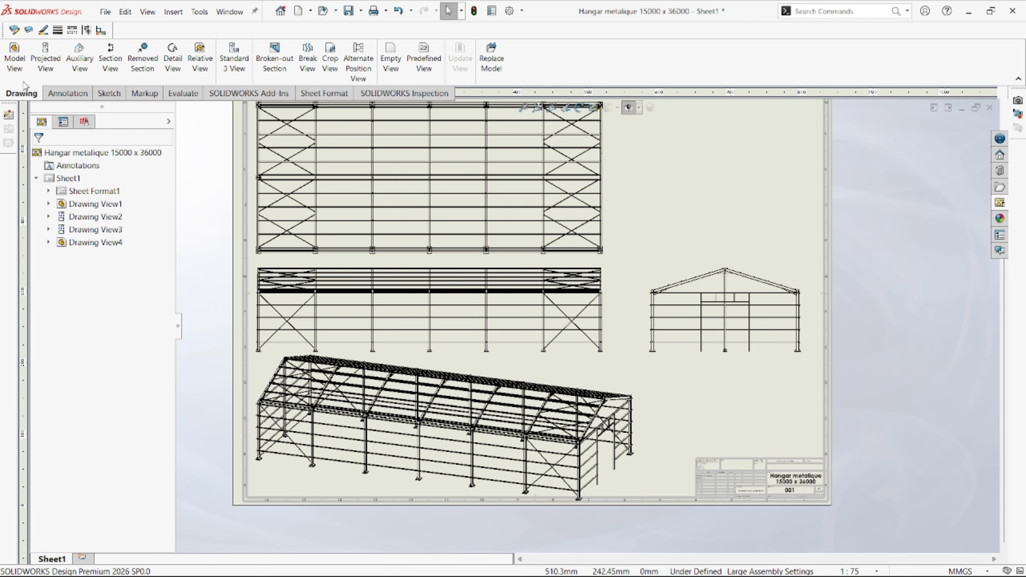
pyautogui.click(58, 94)
pyautogui.click(21, 59)
pyautogui.scroll(-3, 717, 322)
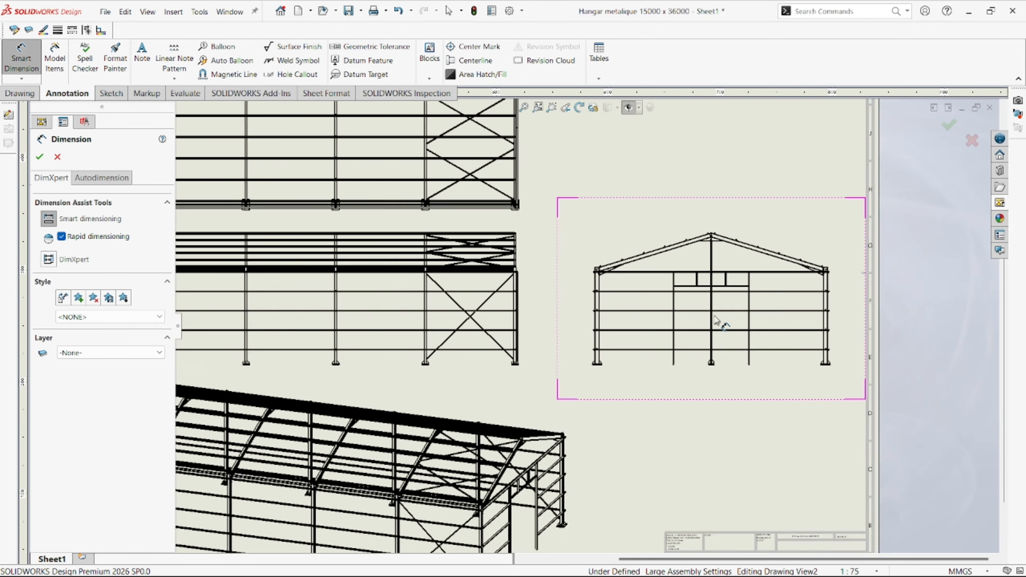
pyautogui.scroll(-5, 717, 322)
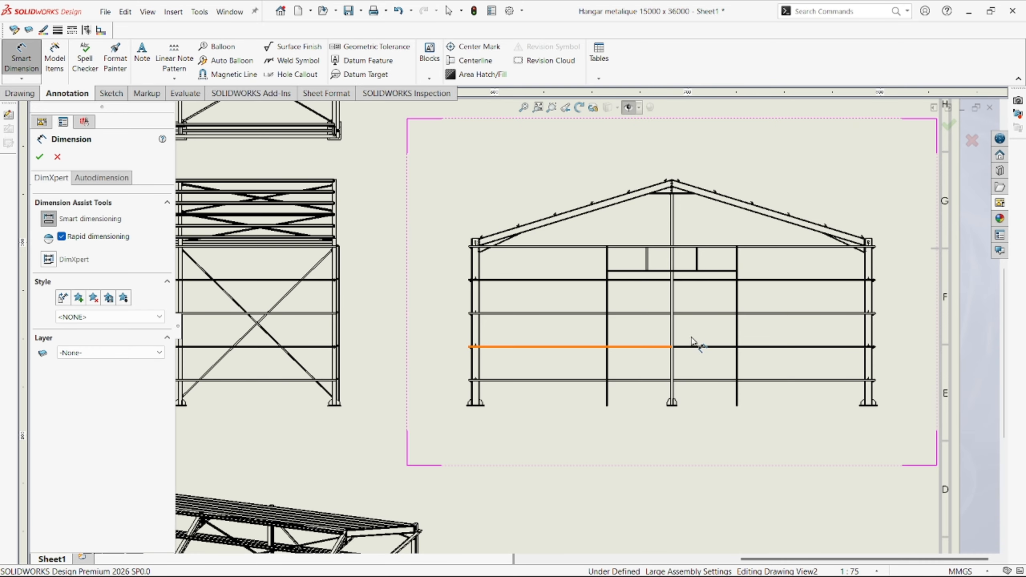
pyautogui.scroll(4, 677, 379)
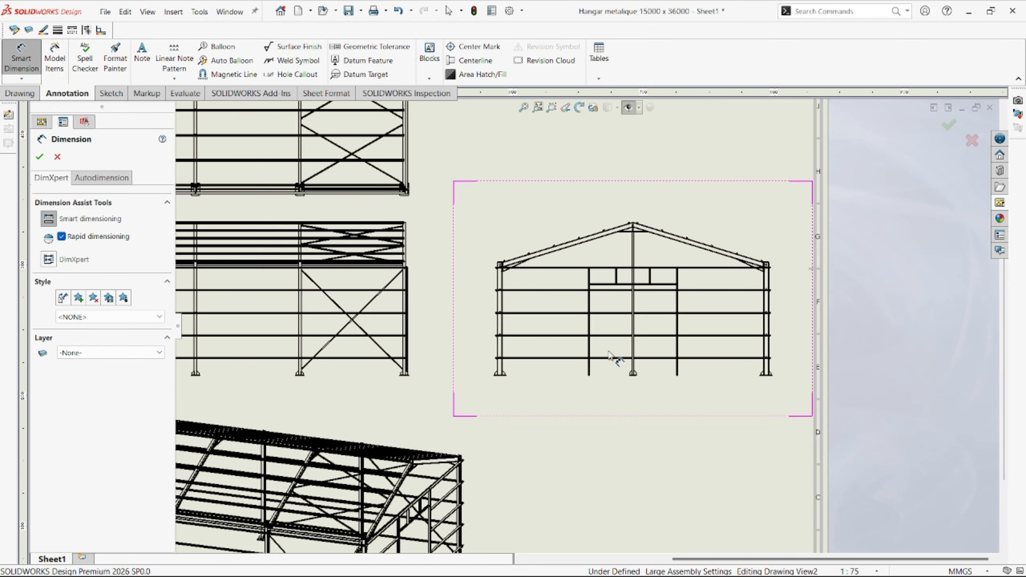
pyautogui.scroll(-6, 587, 355)
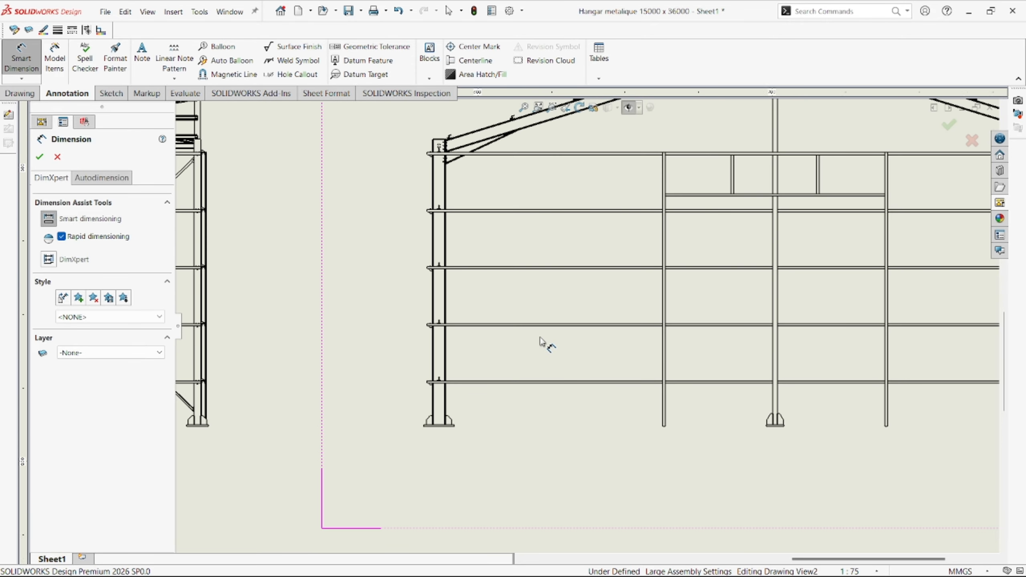
pyautogui.scroll(-2, 360, 388)
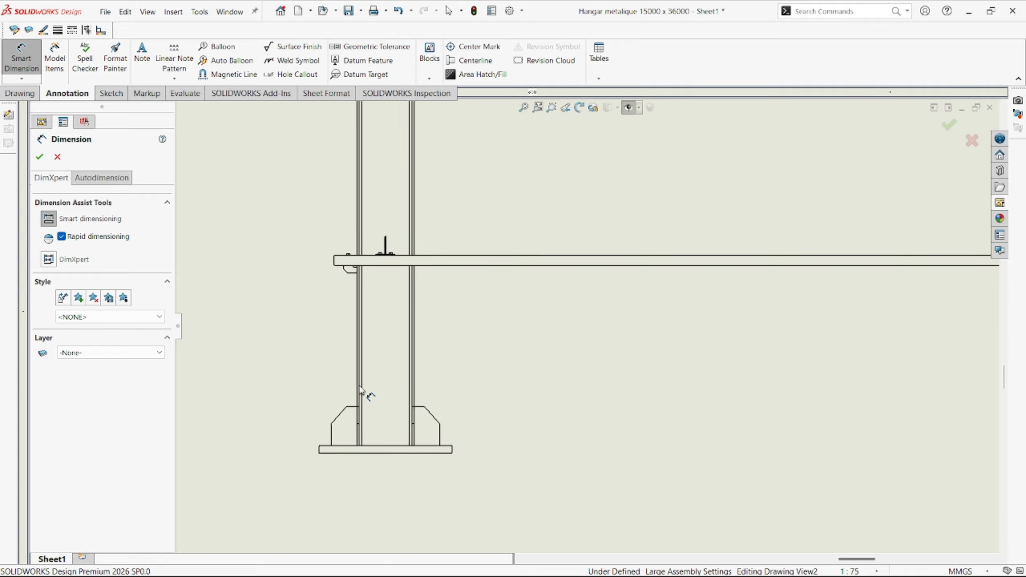
pyautogui.scroll(-3, 384, 396)
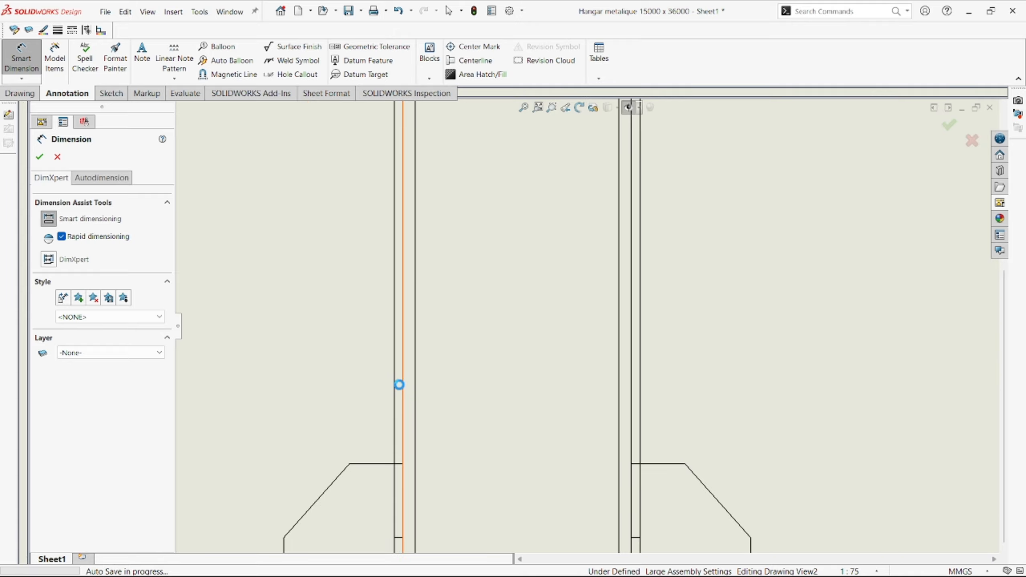
pyautogui.scroll(3, 443, 398)
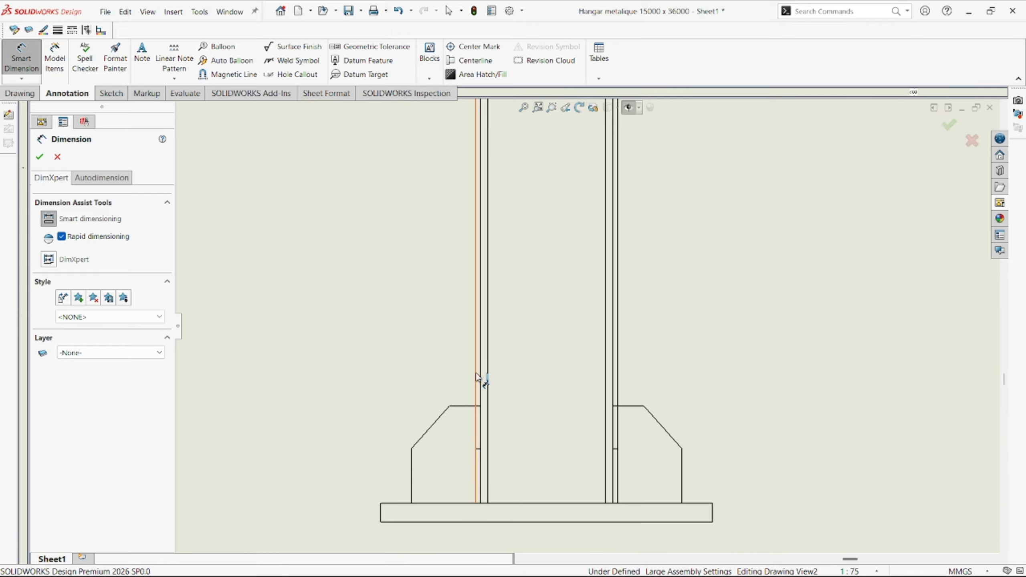
pyautogui.click(476, 376)
pyautogui.scroll(5, 619, 387)
pyautogui.scroll(5, 801, 367)
pyautogui.scroll(-7, 780, 332)
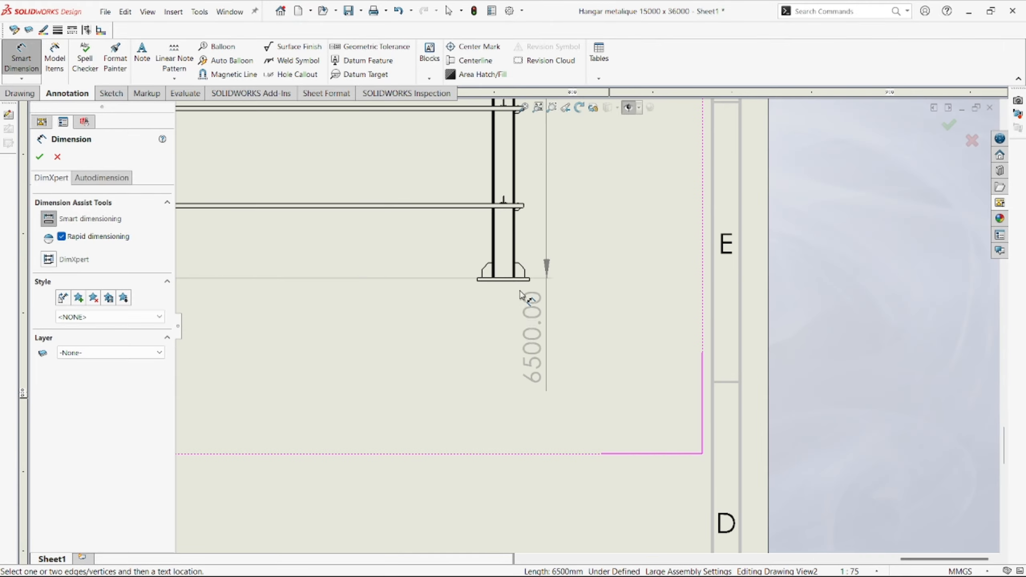
pyautogui.scroll(-2, 543, 285)
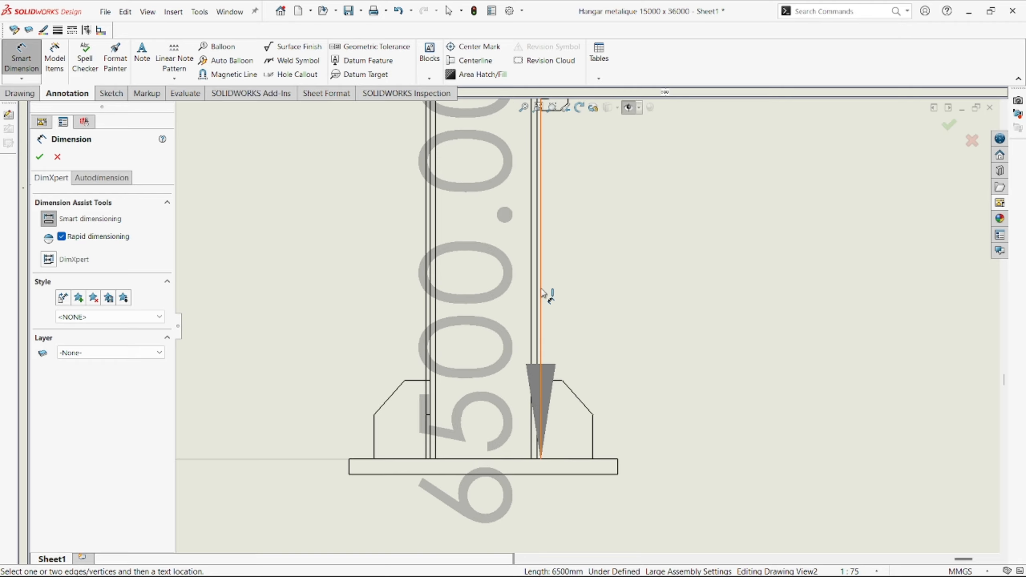
pyautogui.click(542, 293)
pyautogui.scroll(7, 444, 446)
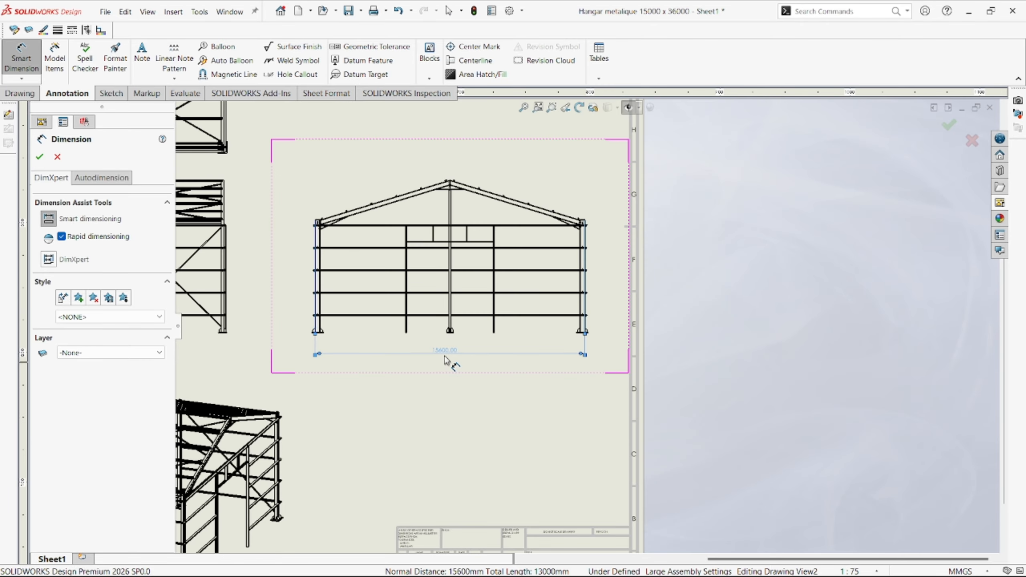
pyautogui.click(450, 359)
# - Dimension the hangar's overall height from the central column's base plate to the roof ridge, placing it to the left of the gable-end view
pyautogui.scroll(3, 473, 347)
pyautogui.scroll(-2, 577, 314)
pyautogui.scroll(-4, 582, 331)
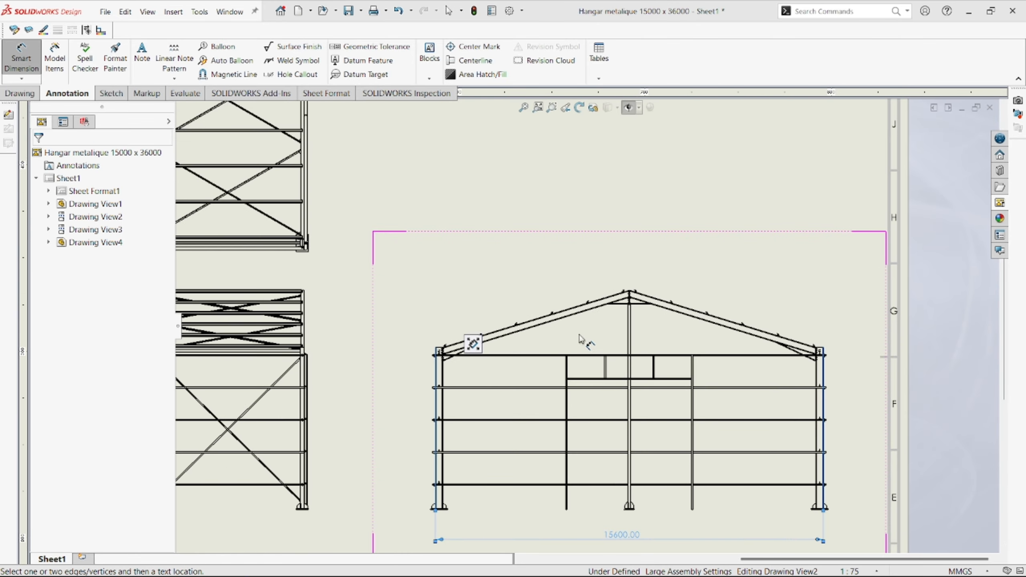
pyautogui.scroll(3, 601, 362)
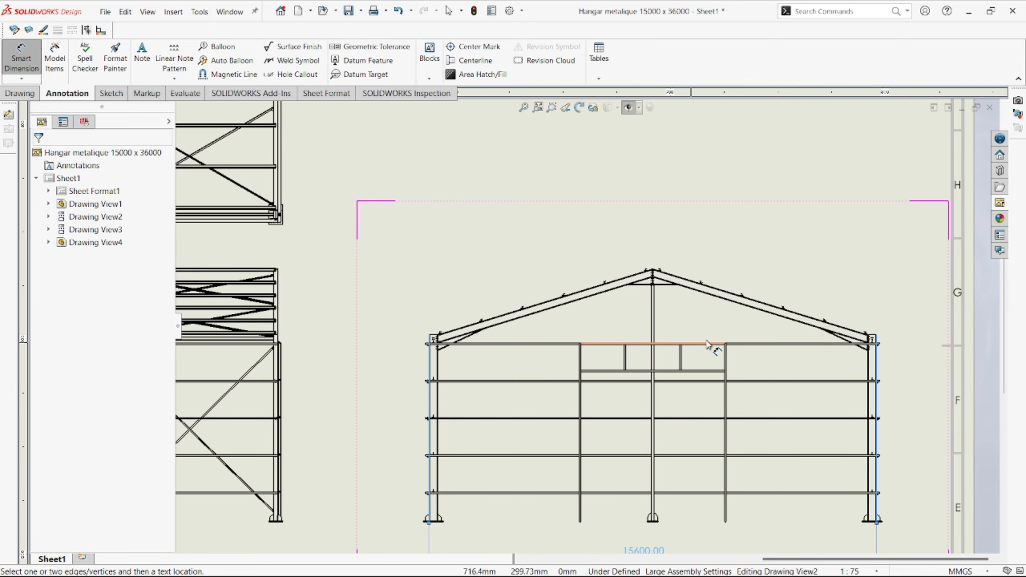
pyautogui.scroll(3, 671, 321)
pyautogui.scroll(-4, 598, 376)
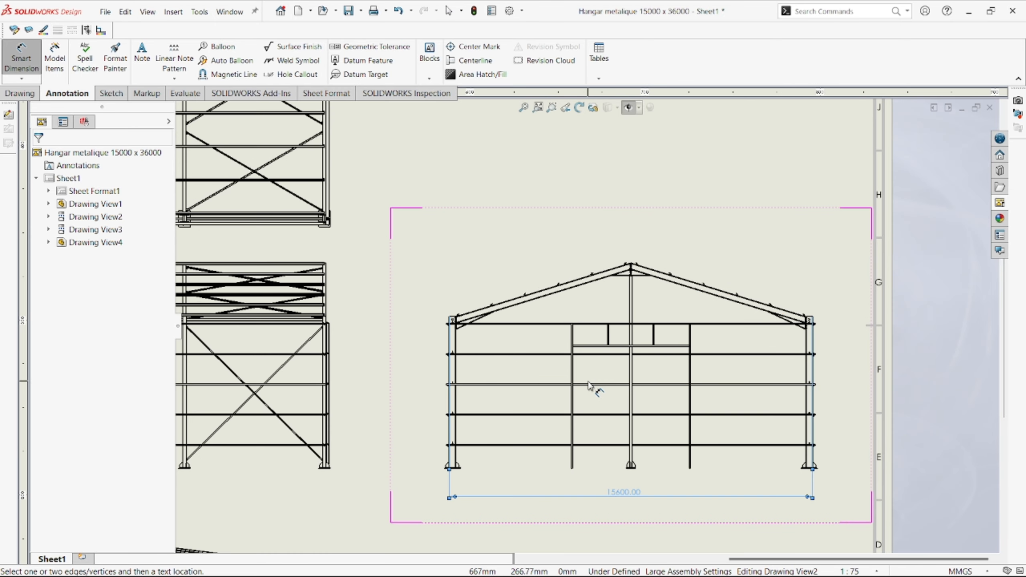
pyautogui.scroll(2, 642, 219)
pyautogui.scroll(-2, 630, 194)
pyautogui.scroll(-5, 622, 198)
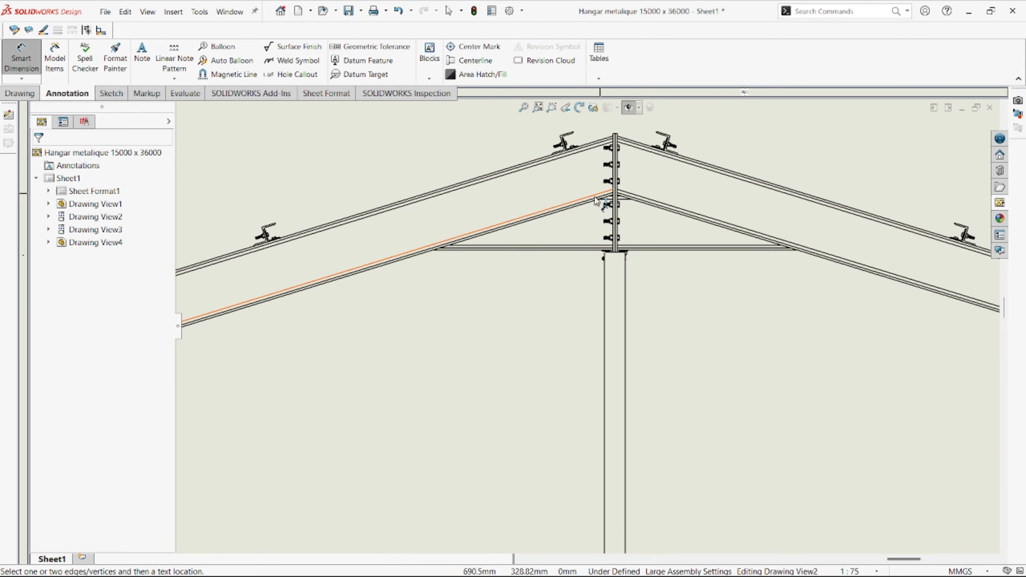
pyautogui.scroll(-1, 569, 321)
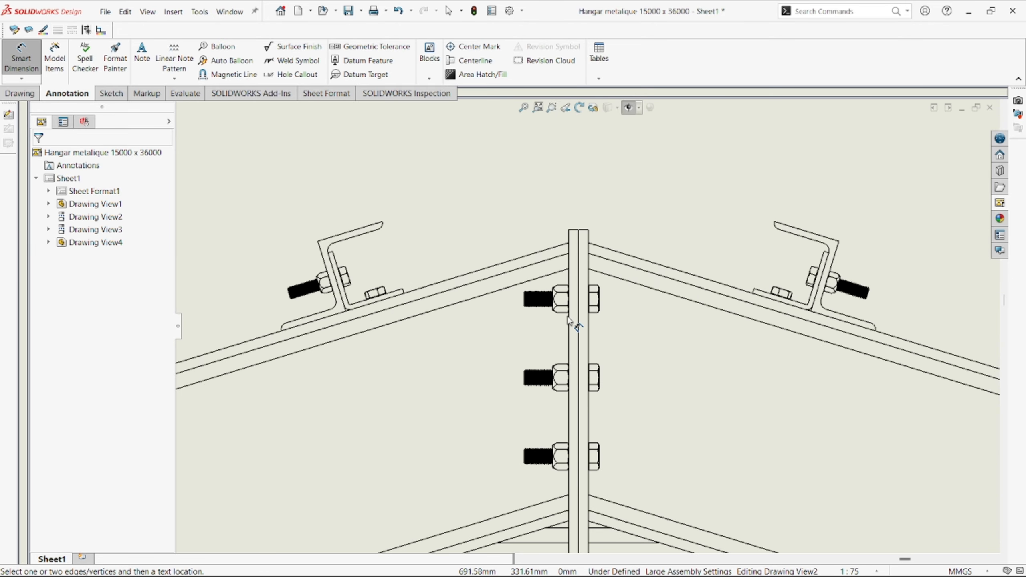
pyautogui.scroll(2, 569, 320)
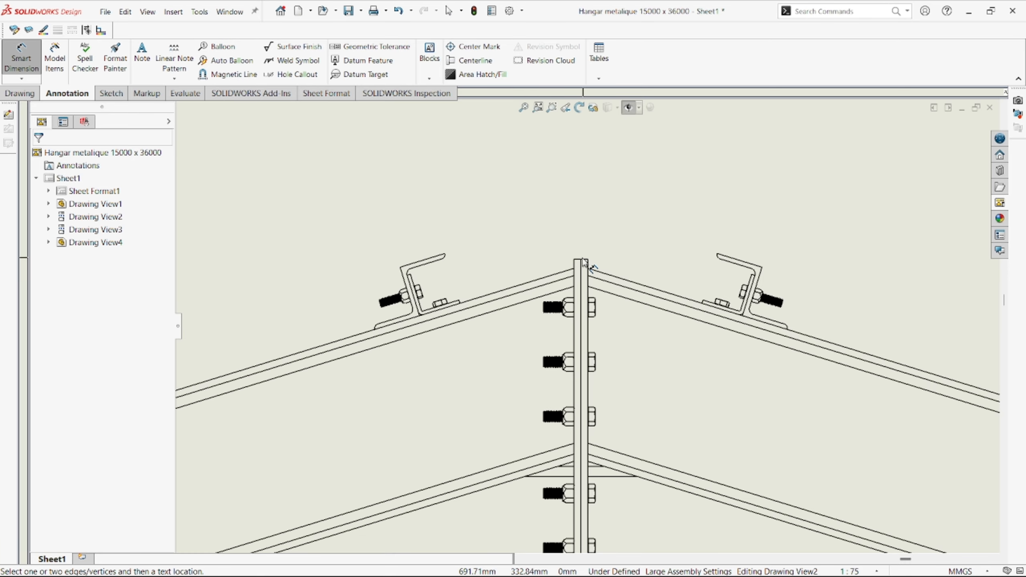
pyautogui.click(581, 279)
pyautogui.scroll(5, 575, 404)
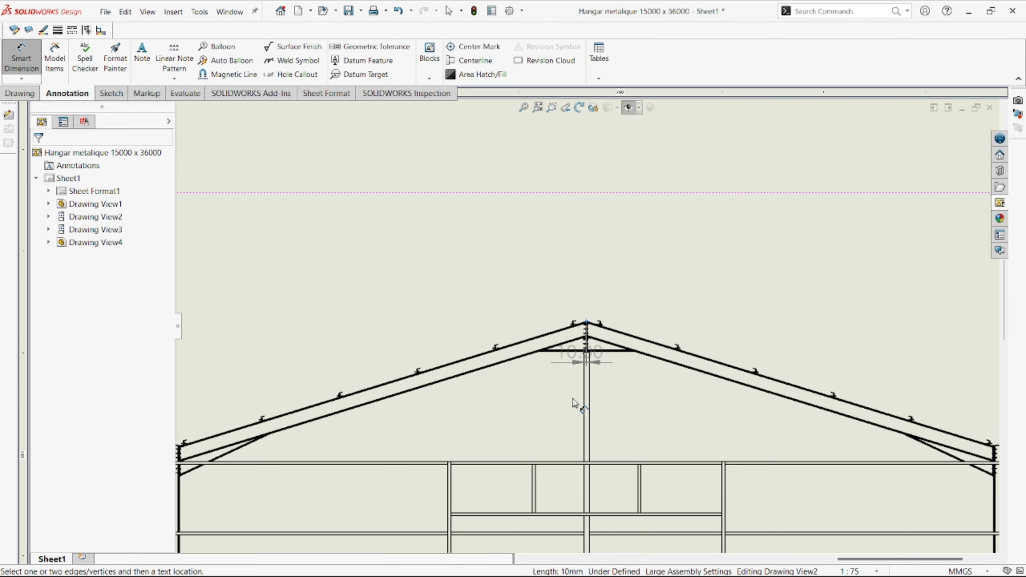
pyautogui.scroll(3, 575, 408)
pyautogui.scroll(-10, 591, 404)
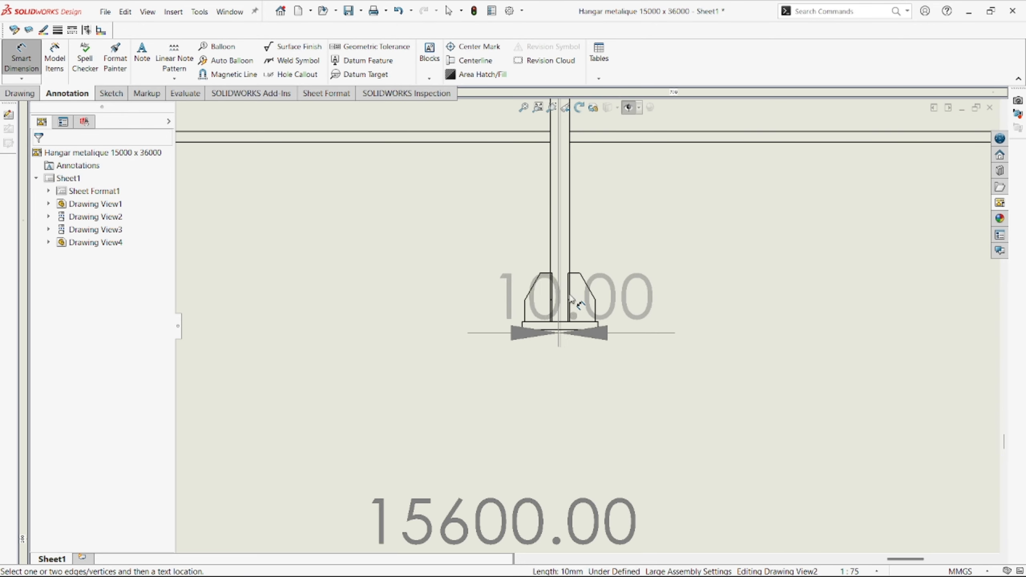
pyautogui.press('z')
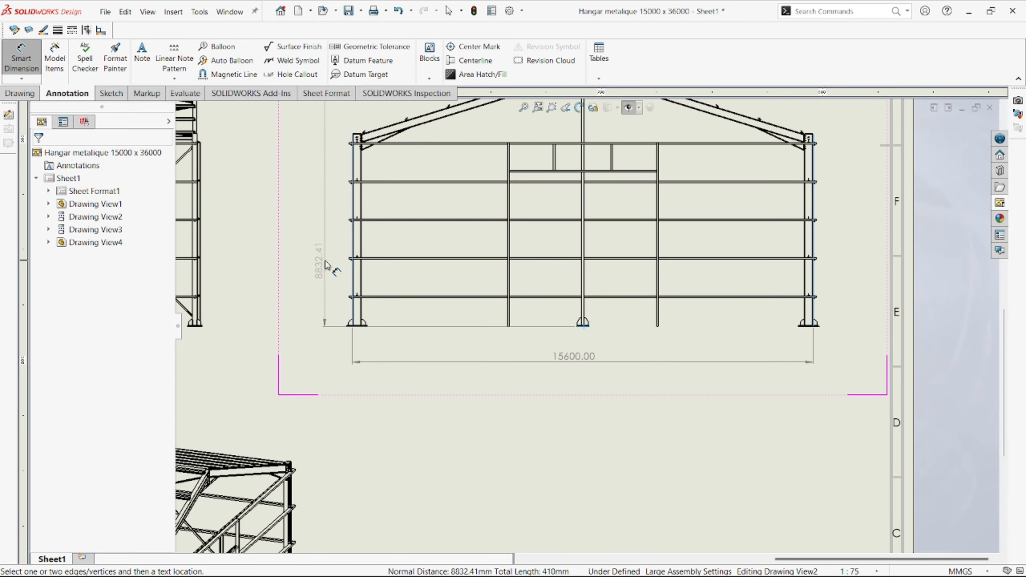
pyautogui.click(298, 211)
# - Dimension the hangar's overall length between the outermost end edges in the plan view, placing the dimension just below that view
pyautogui.press('f')
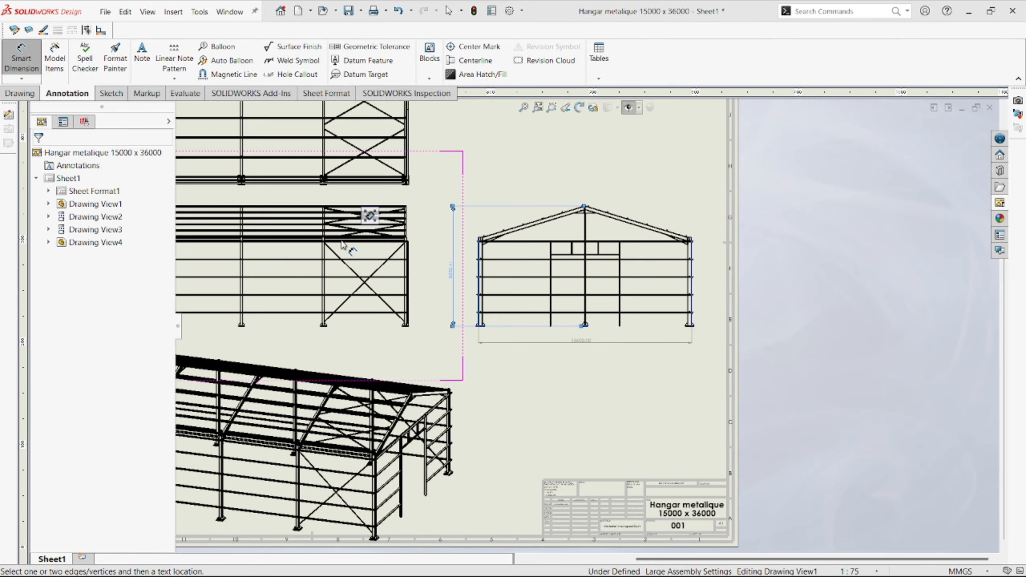
pyautogui.scroll(-10, 398, 245)
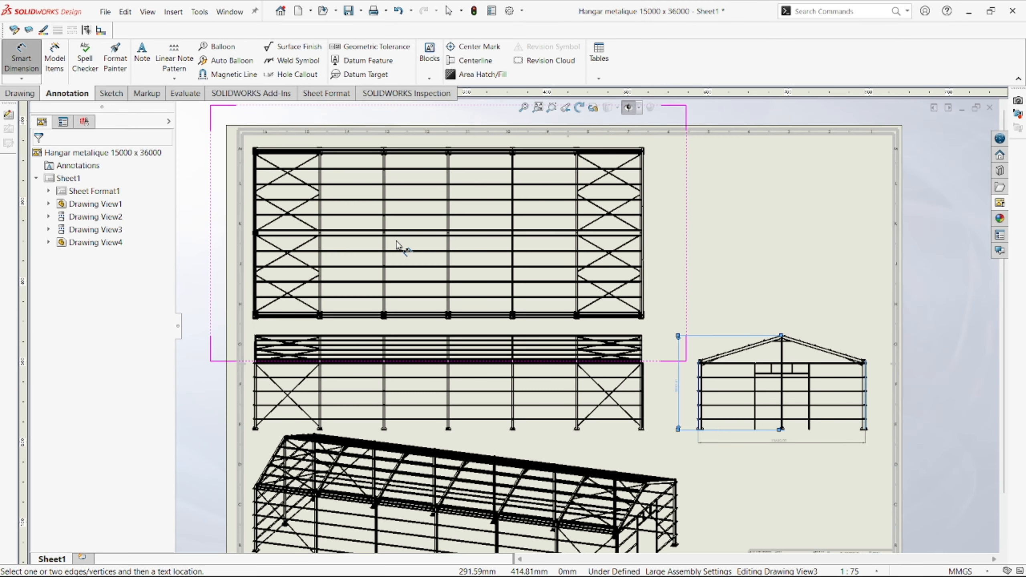
pyautogui.scroll(-6, 323, 271)
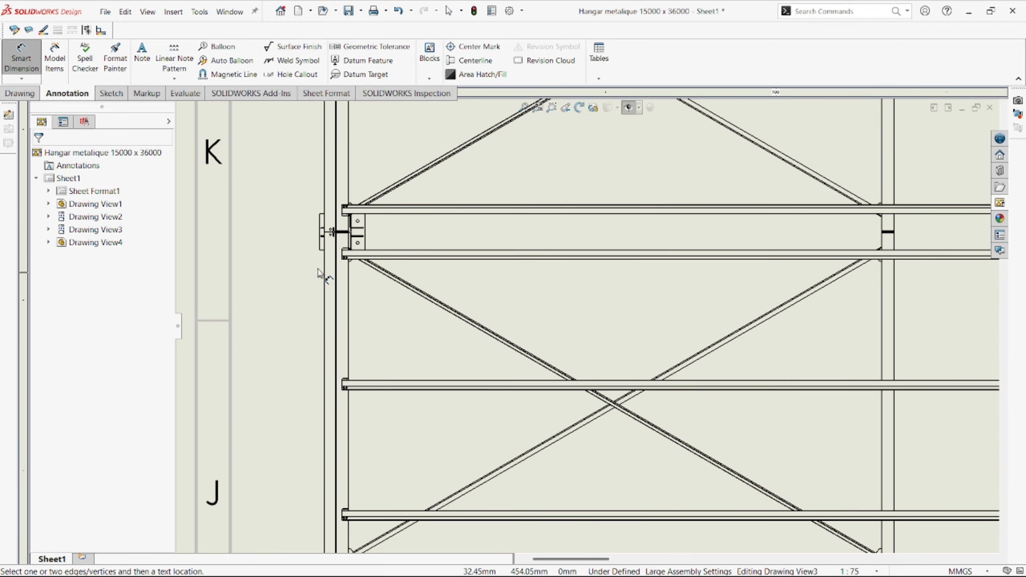
pyautogui.click(380, 294)
pyautogui.scroll(15, 572, 316)
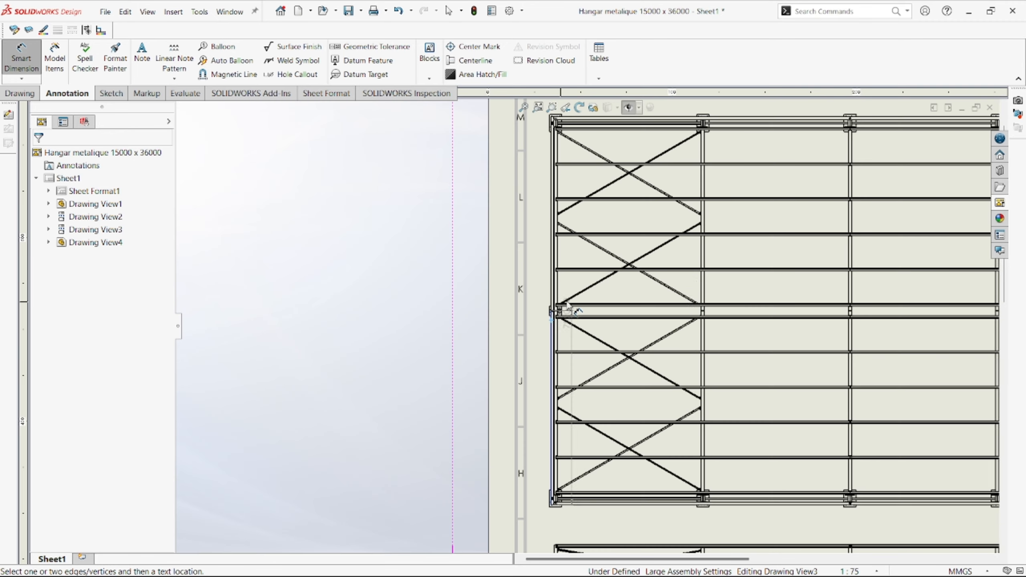
pyautogui.scroll(-12, 834, 347)
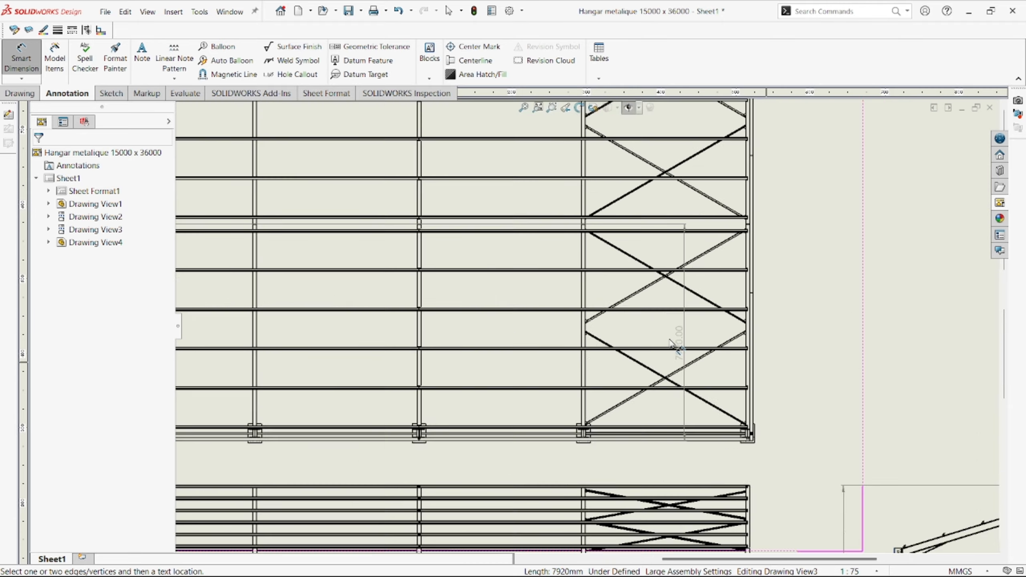
pyautogui.scroll(3, 807, 373)
pyautogui.scroll(-6, 850, 385)
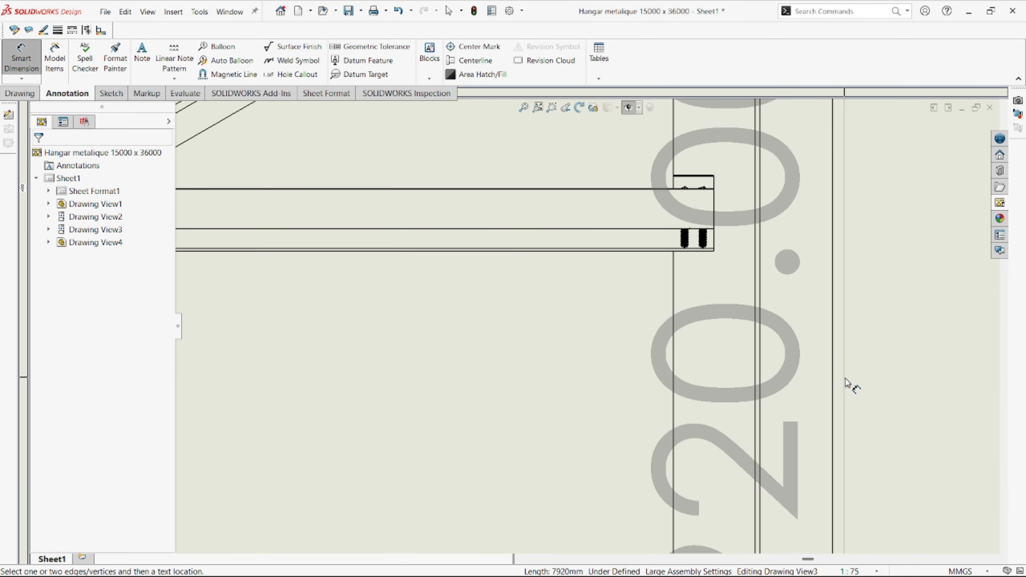
pyautogui.click(832, 378)
pyautogui.scroll(10, 712, 396)
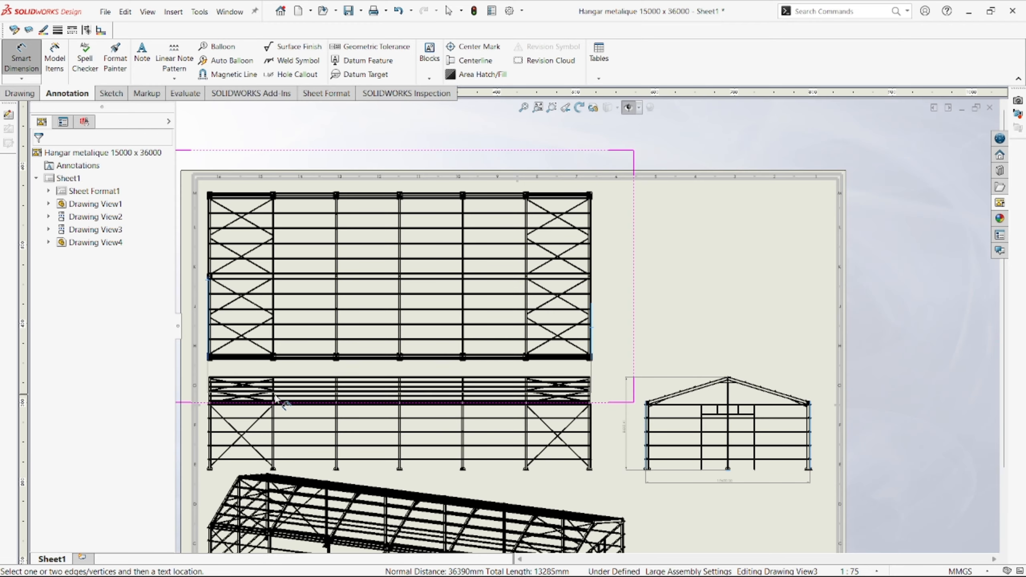
pyautogui.scroll(4, 382, 376)
pyautogui.click(391, 373)
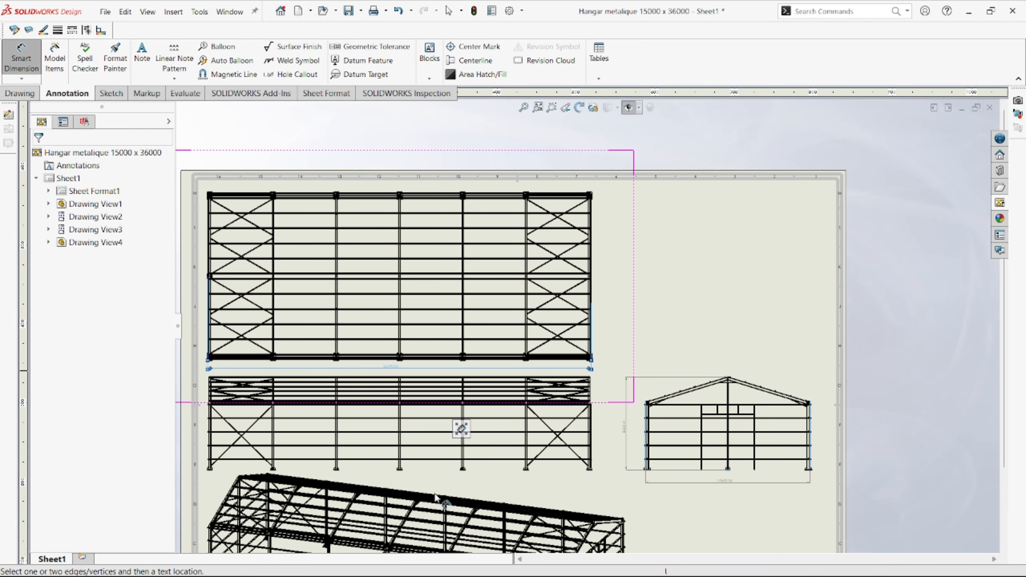
# - Examine the dimensioned hangar views and their layout across the whole sheet
pyautogui.scroll(2, 456, 466)
pyautogui.scroll(-4, 457, 467)
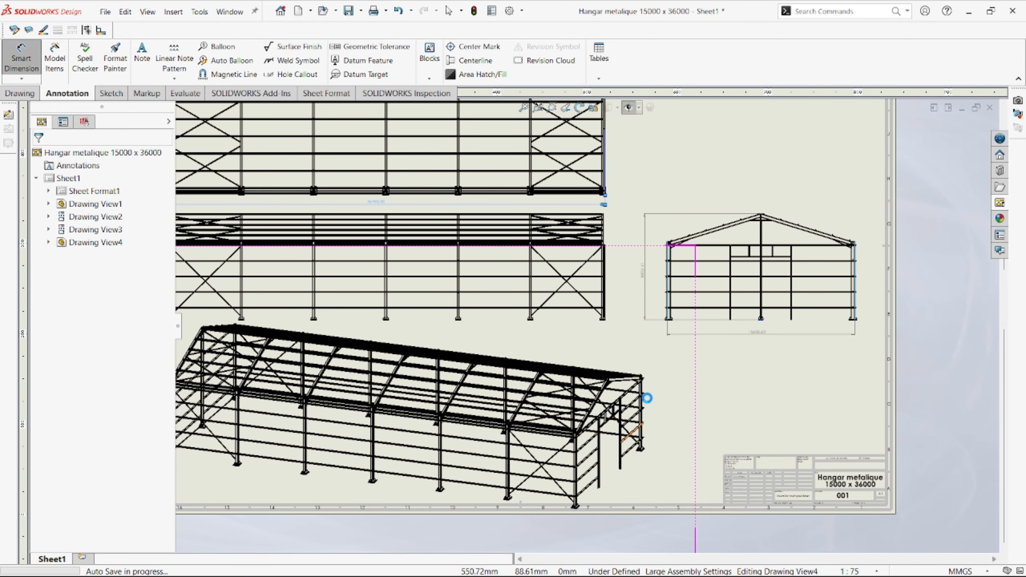
pyautogui.scroll(3, 647, 398)
pyautogui.scroll(-2, 649, 443)
pyautogui.scroll(2, 652, 355)
pyautogui.scroll(-2, 601, 321)
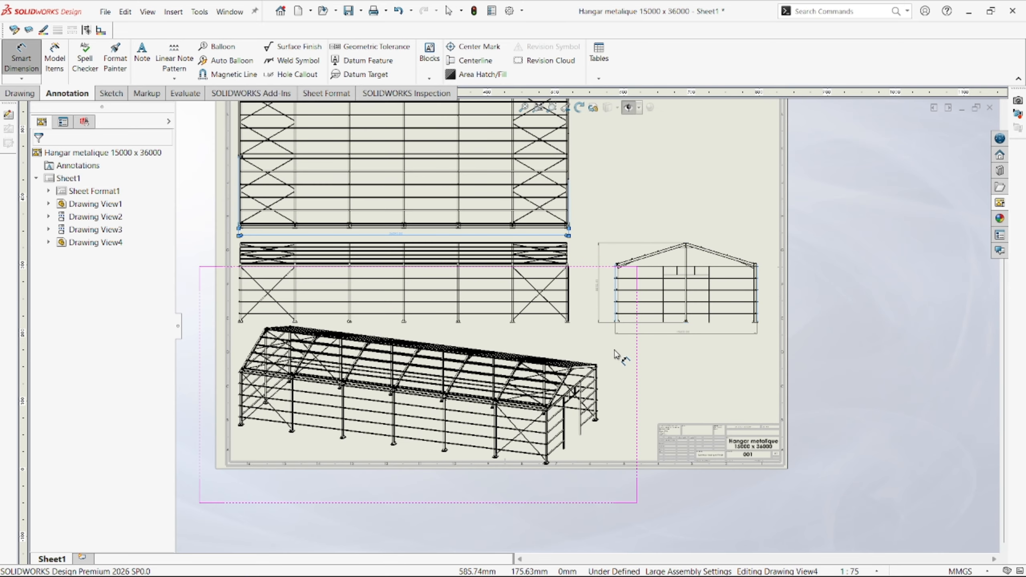
pyautogui.scroll(2, 625, 372)
pyautogui.scroll(-3, 525, 356)
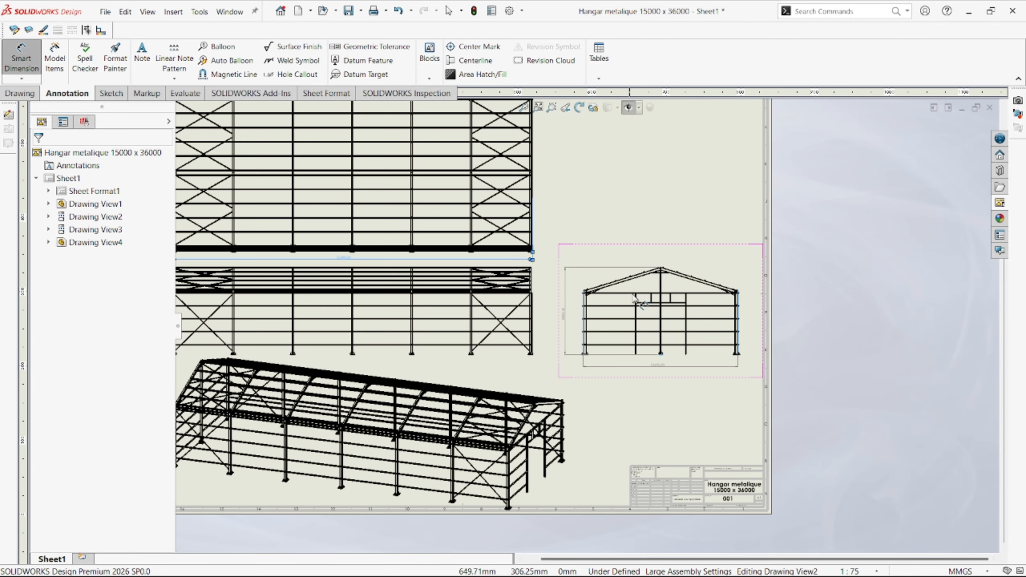
pyautogui.scroll(3, 521, 355)
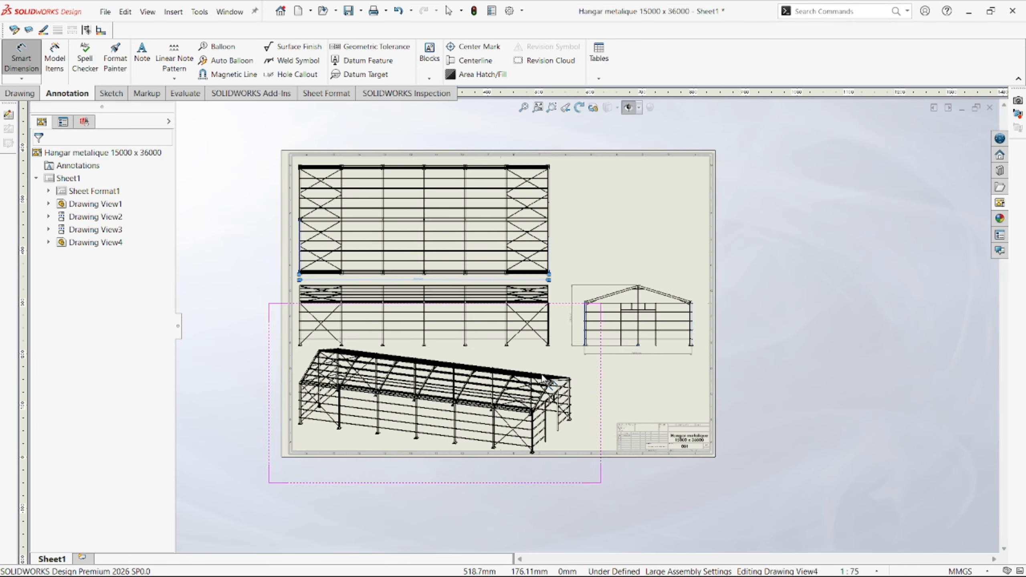
pyautogui.scroll(-3, 525, 355)
pyautogui.scroll(2, 458, 268)
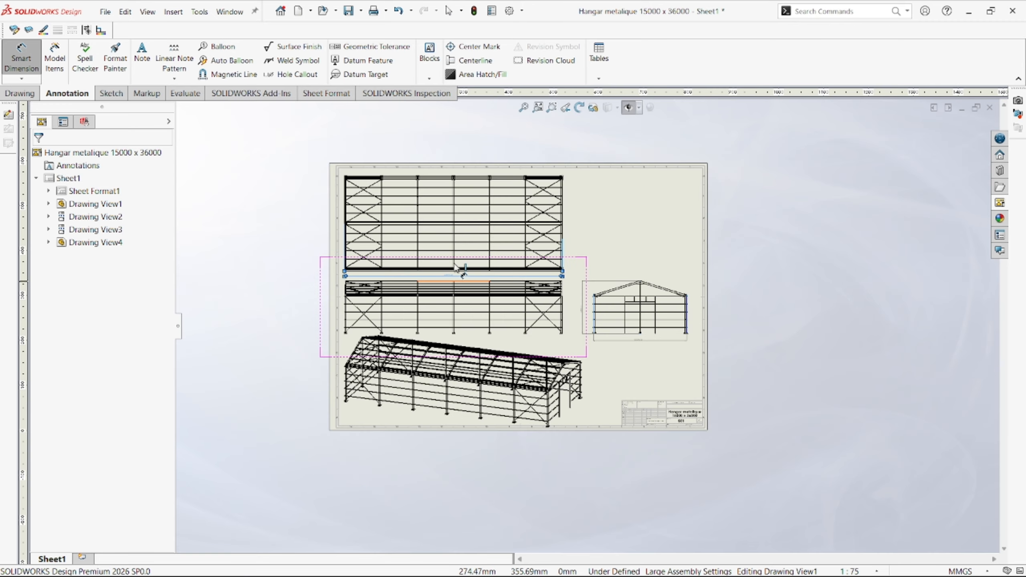
pyautogui.scroll(-2, 475, 216)
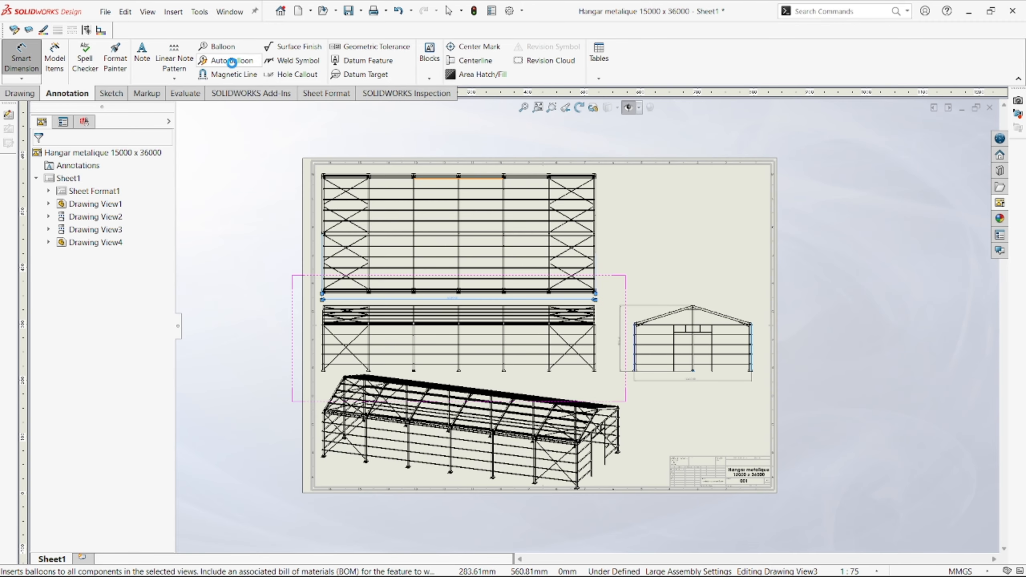
# - Insert auto balloons on the isometric hangar view, with edge leader attachment, multiple instances ignored and magnetic lines inserted
pyautogui.click(232, 62)
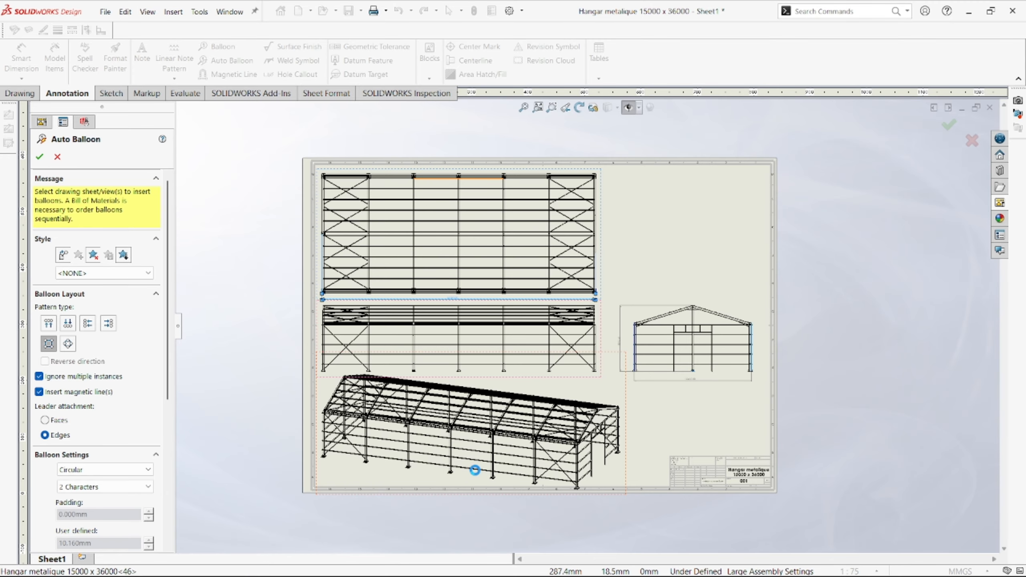
pyautogui.click(445, 431)
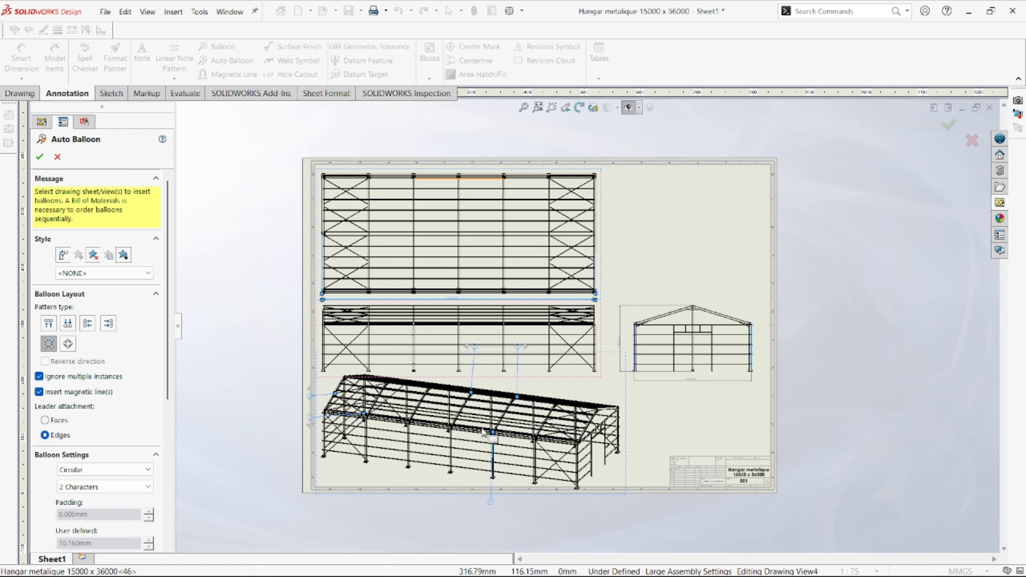
pyautogui.scroll(-1, 488, 435)
pyautogui.scroll(2, 560, 335)
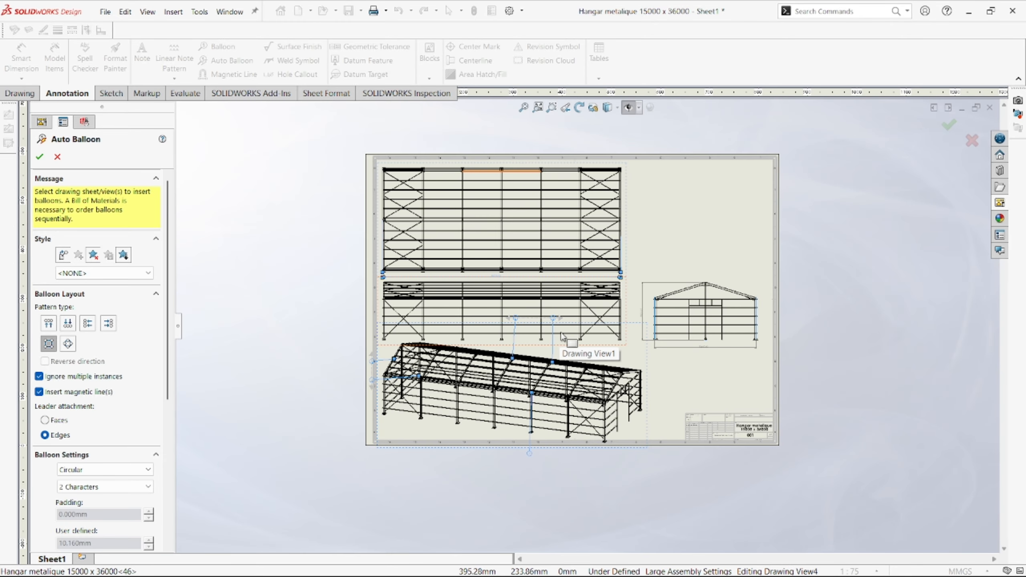
pyautogui.scroll(-1, 560, 336)
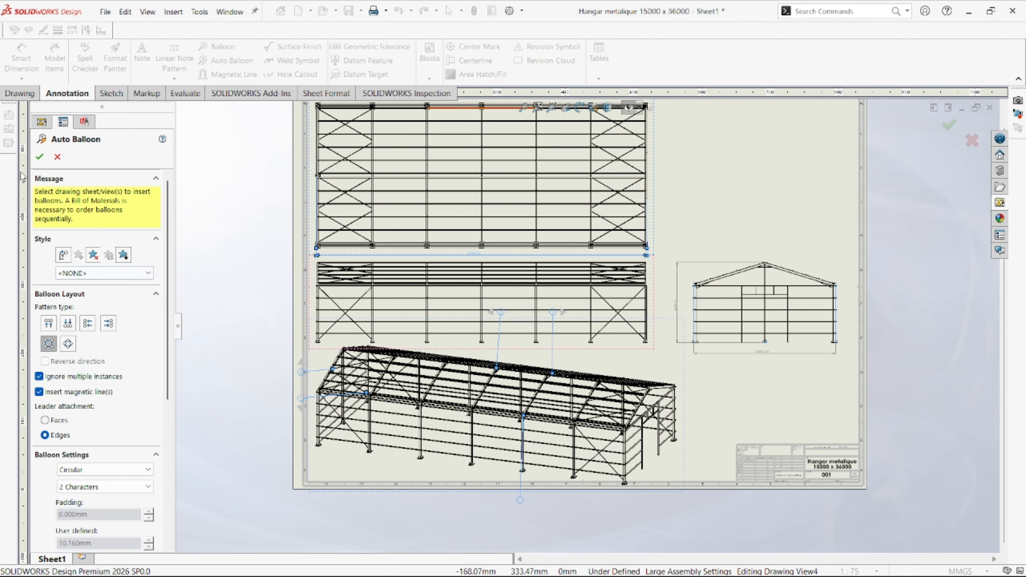
pyautogui.click(40, 158)
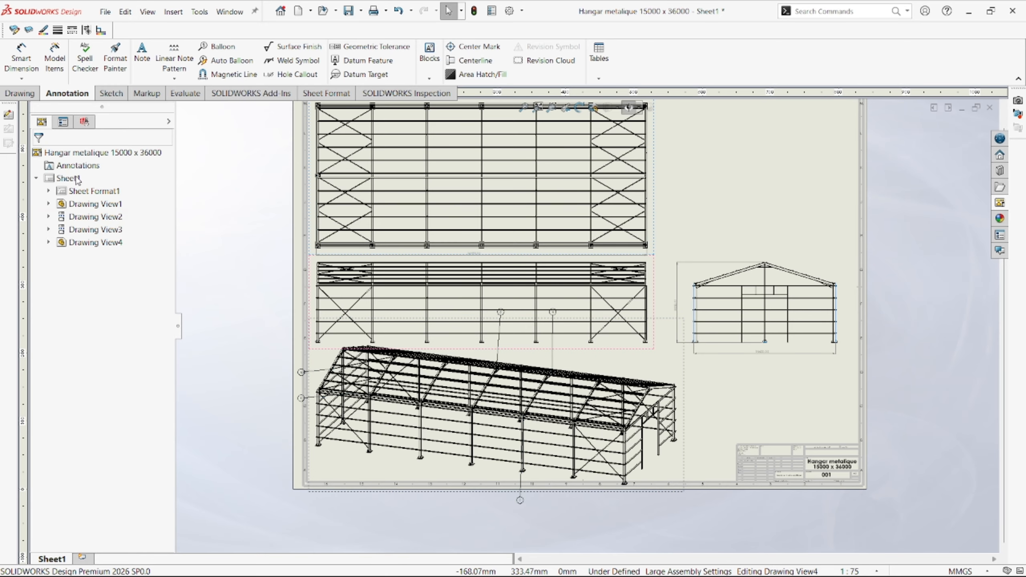
# - Reposition the isometric view's balloons closer to the hangar so that they sit clear of the side view and inside the sheet
pyautogui.scroll(-1, 556, 303)
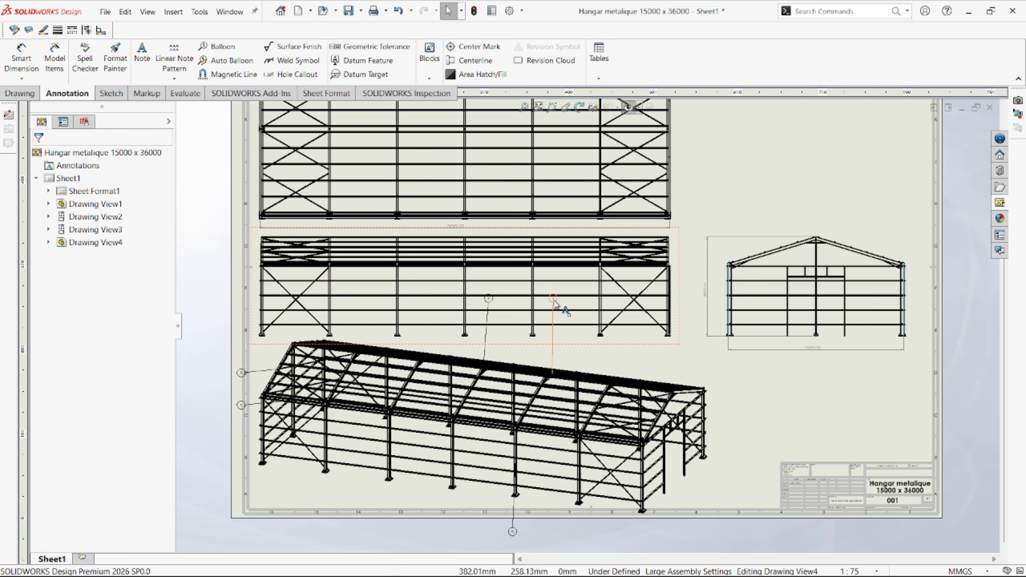
pyautogui.click(554, 300)
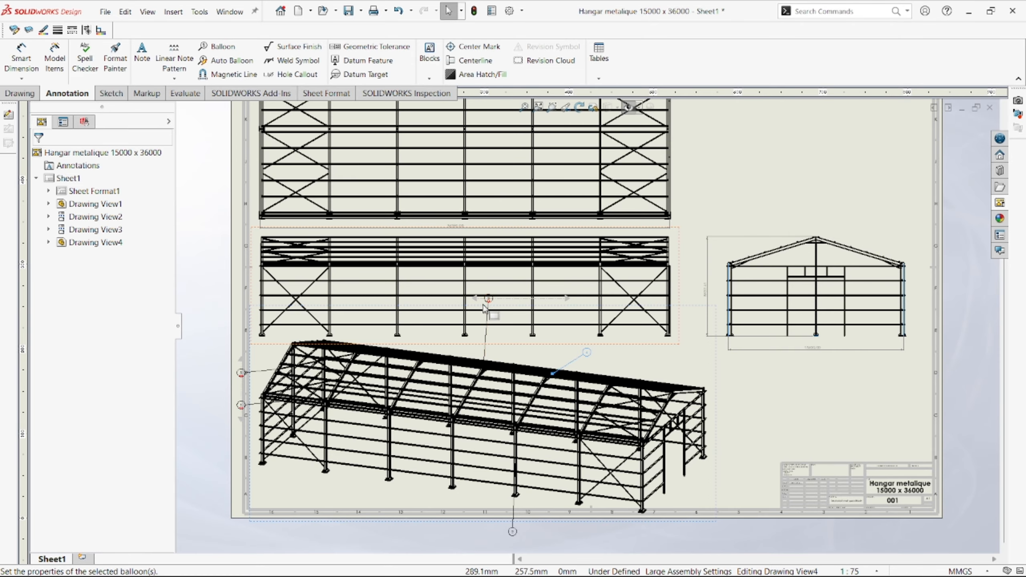
pyautogui.moveTo(485, 302); pyautogui.dragTo(504, 352)
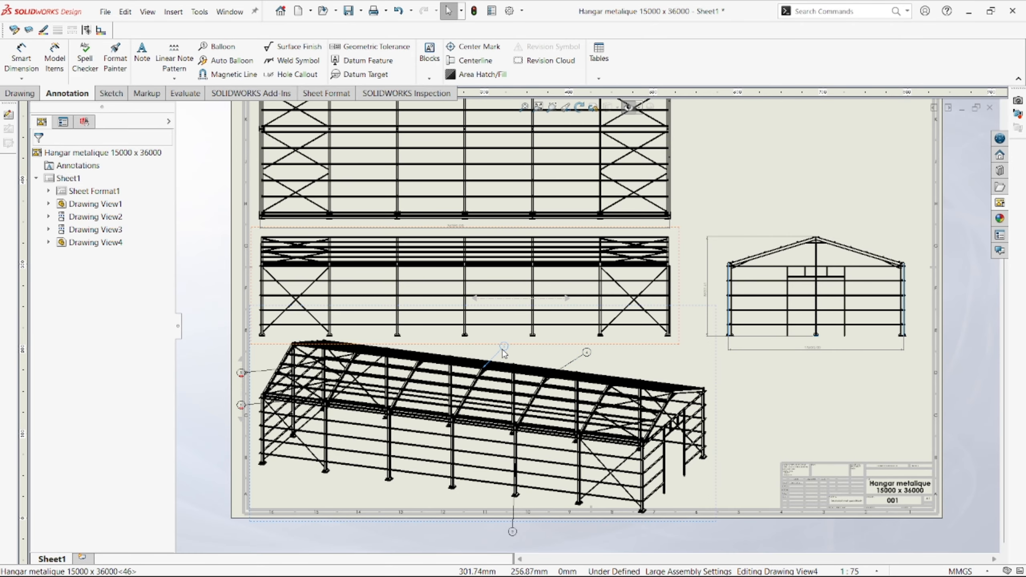
pyautogui.moveTo(511, 534); pyautogui.dragTo(503, 525)
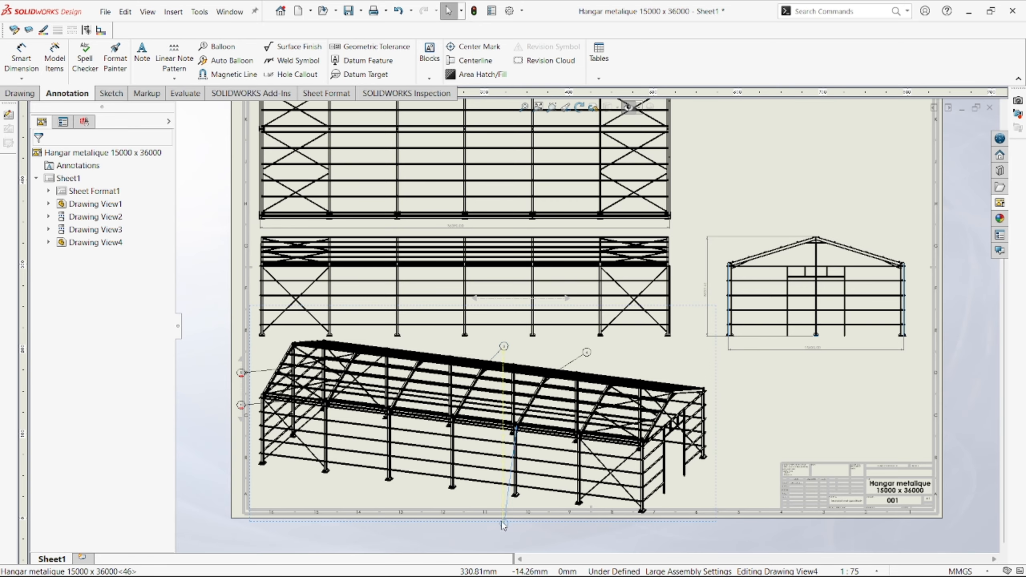
pyautogui.scroll(-5, 238, 408)
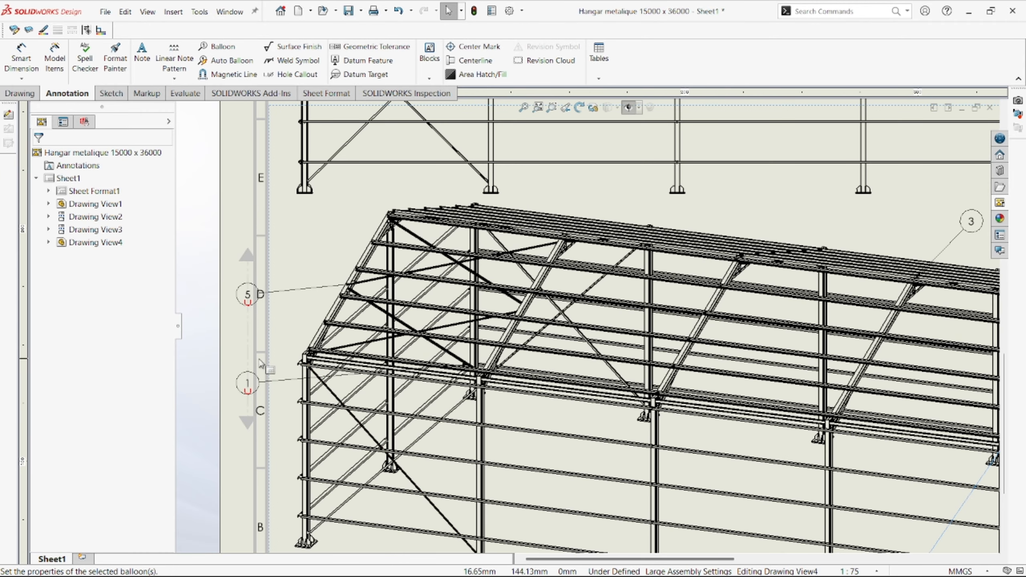
pyautogui.moveTo(247, 376); pyautogui.dragTo(286, 325)
pyautogui.scroll(9, 376, 384)
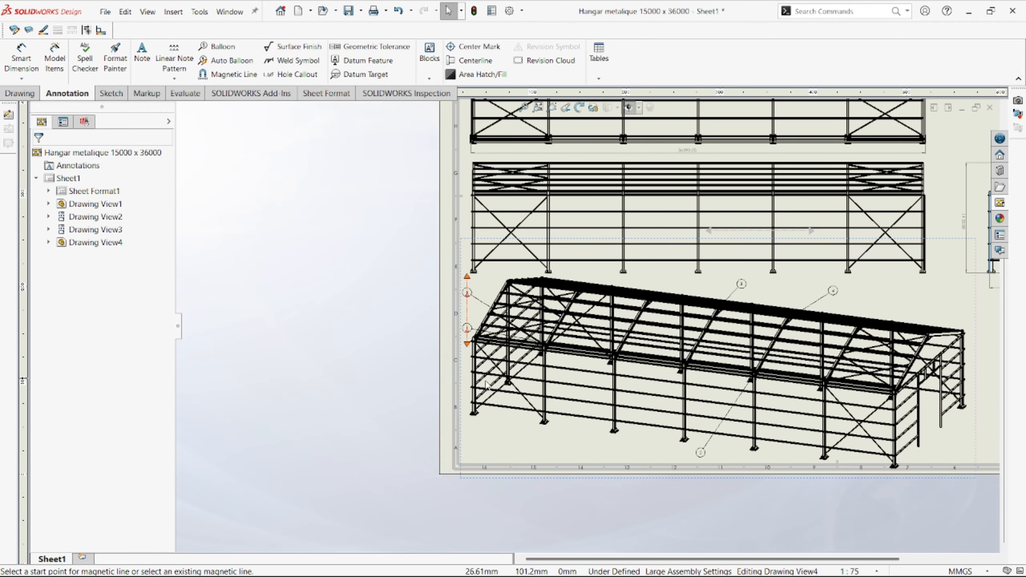
# - Insert a top-level-only bill of materials from the isometric view using the bom-standard template, placing it between the gable-end view and the title block
pyautogui.scroll(-4, 745, 326)
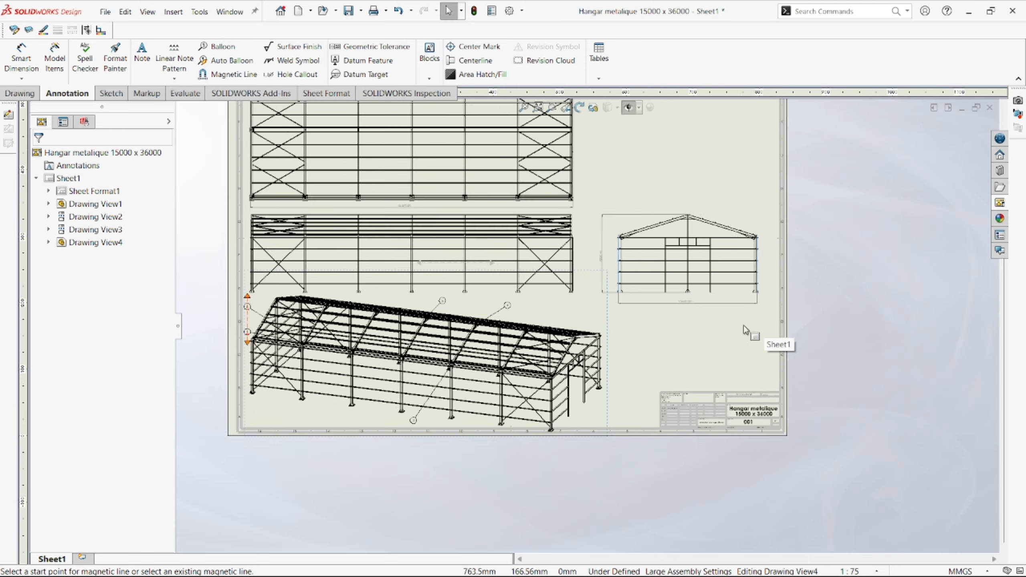
pyautogui.scroll(-3, 592, 378)
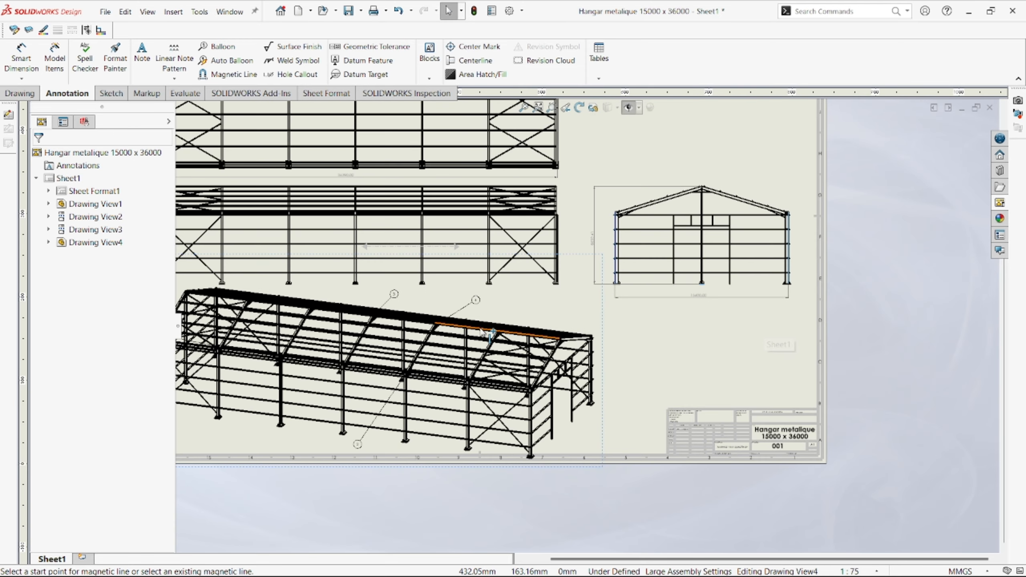
pyautogui.scroll(4, 739, 327)
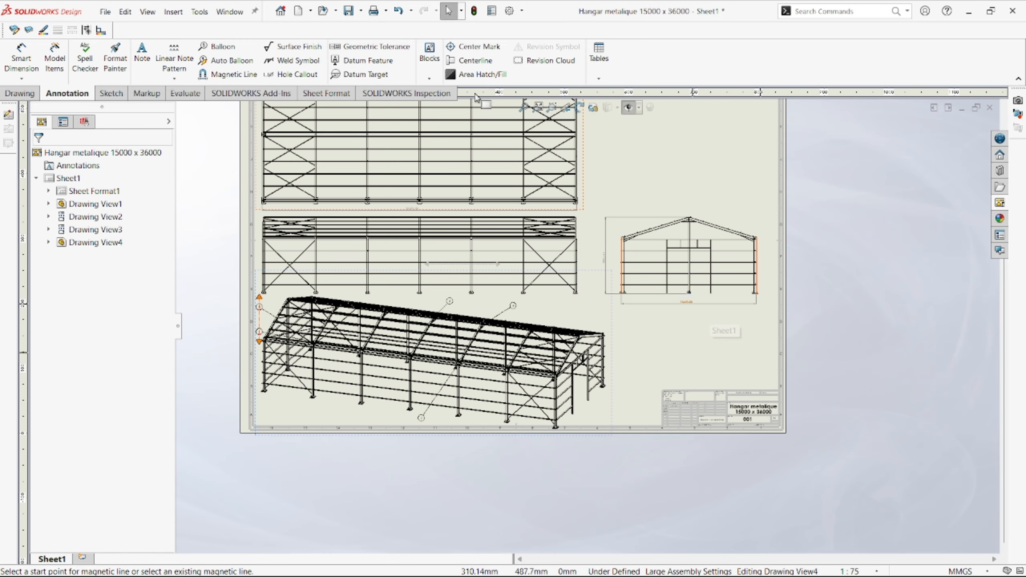
pyautogui.click(599, 78)
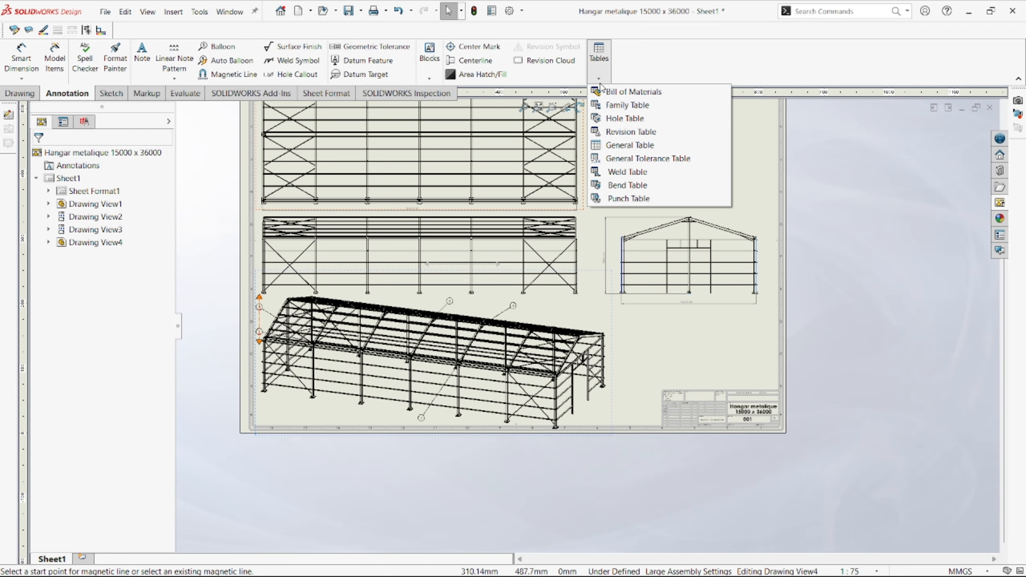
pyautogui.click(665, 96)
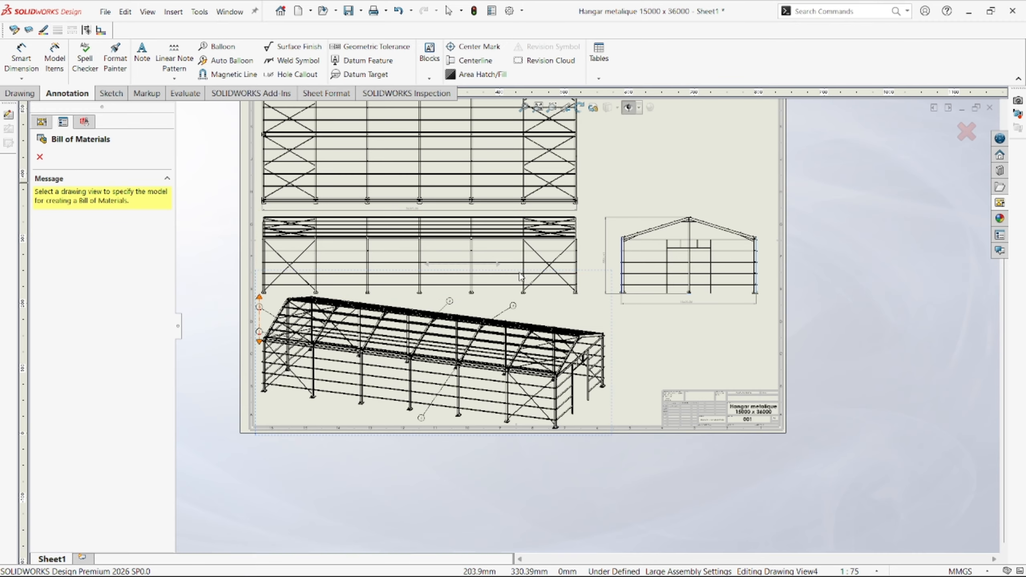
pyautogui.click(603, 425)
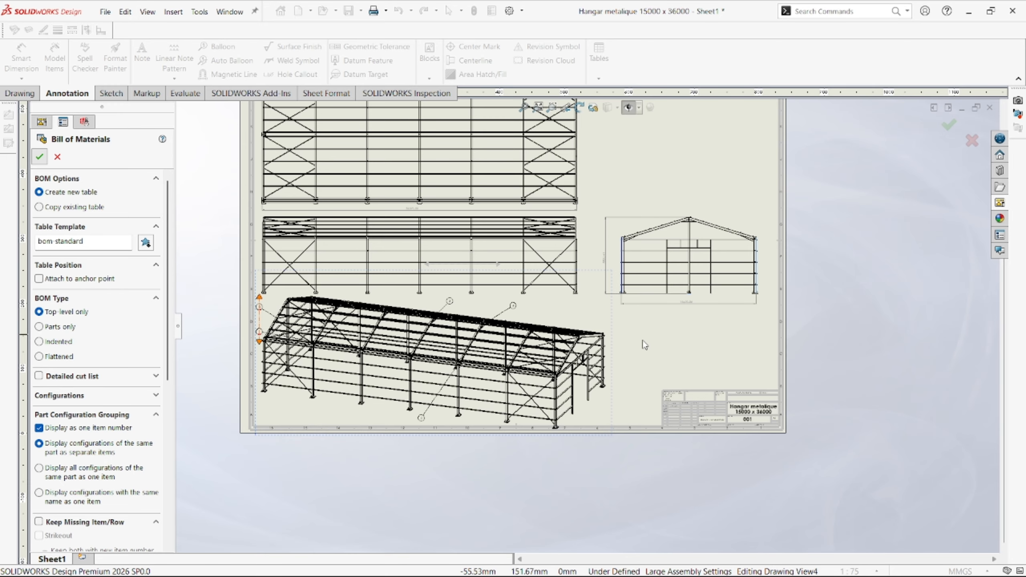
pyautogui.scroll(-5, 666, 332)
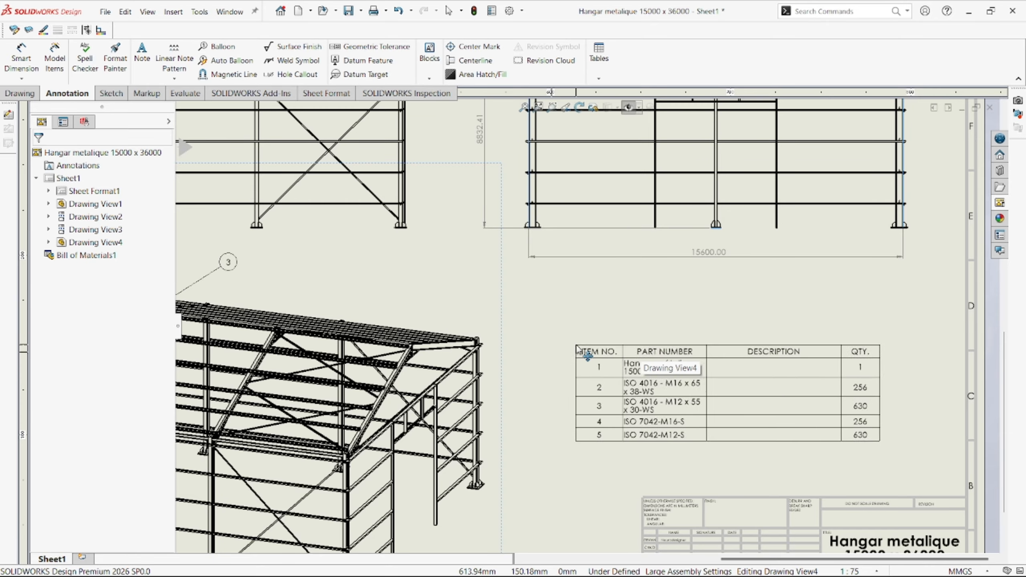
pyautogui.click(578, 347)
# - Insert a column to the right of the bill of materials' DESCRIPTION column and delete the DESCRIPTION column
pyautogui.scroll(-2, 792, 382)
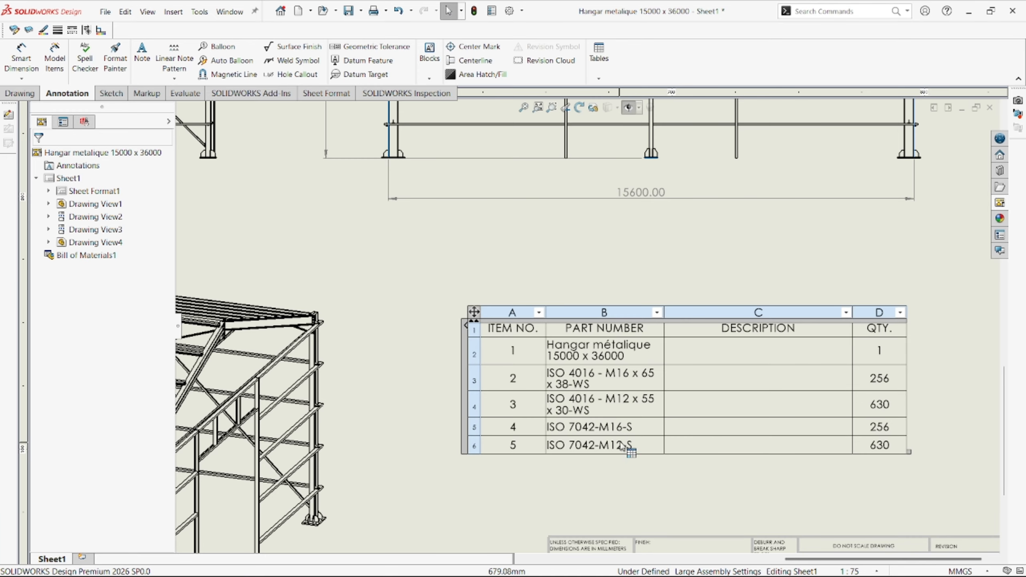
pyautogui.scroll(1, 678, 421)
pyautogui.scroll(1, 732, 353)
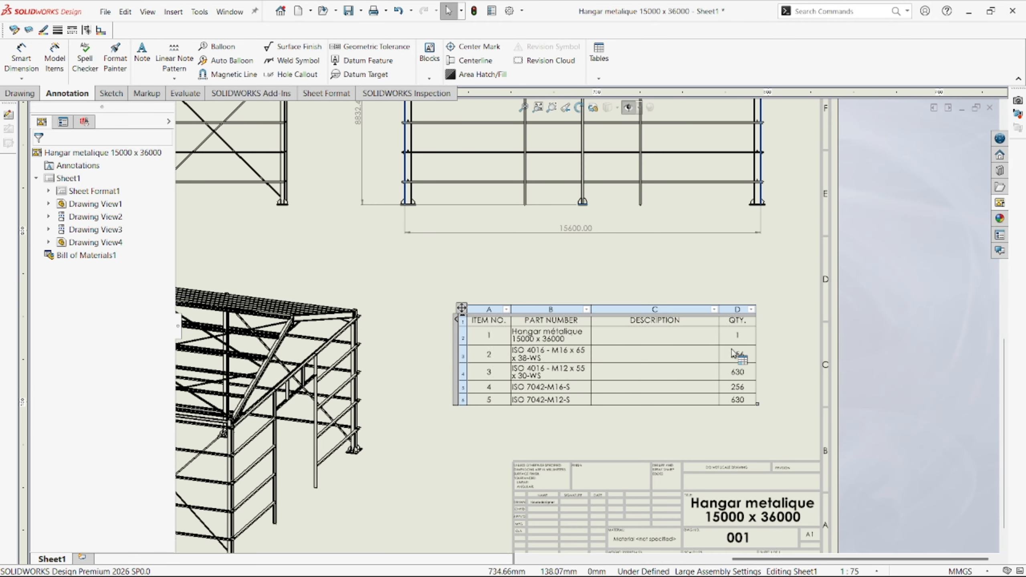
pyautogui.click(675, 310)
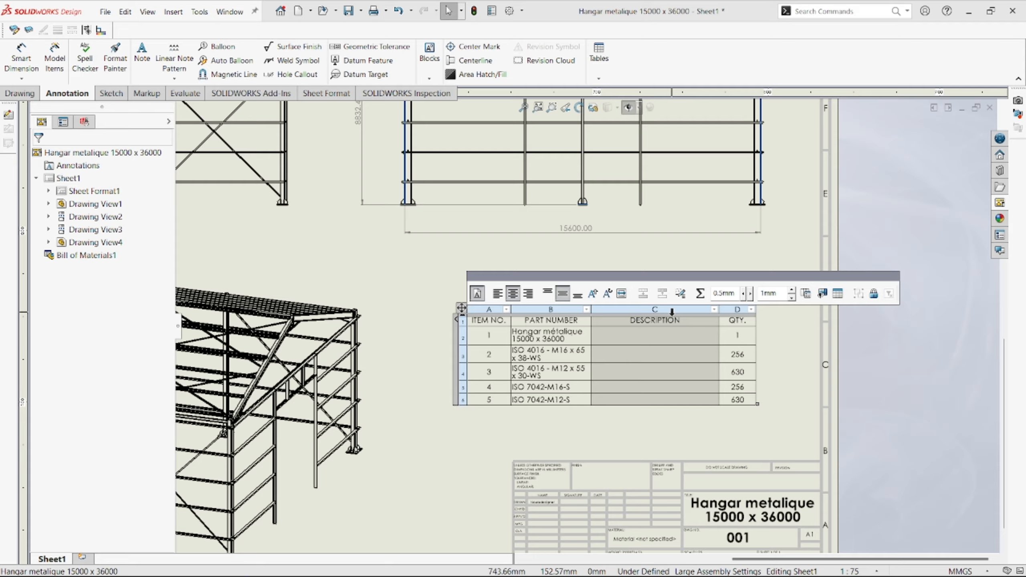
pyautogui.rightClick(668, 312)
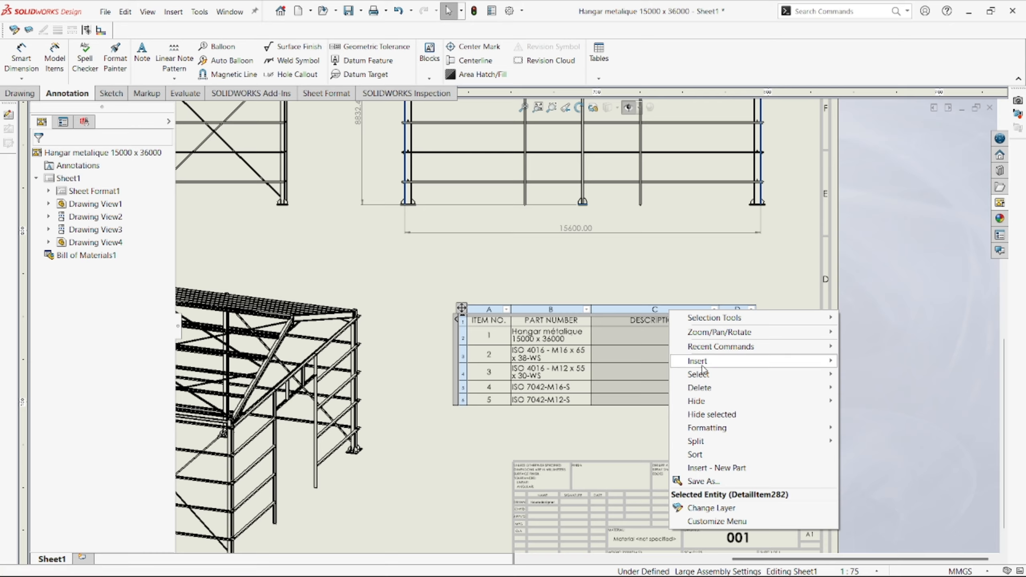
pyautogui.moveTo(728, 364)
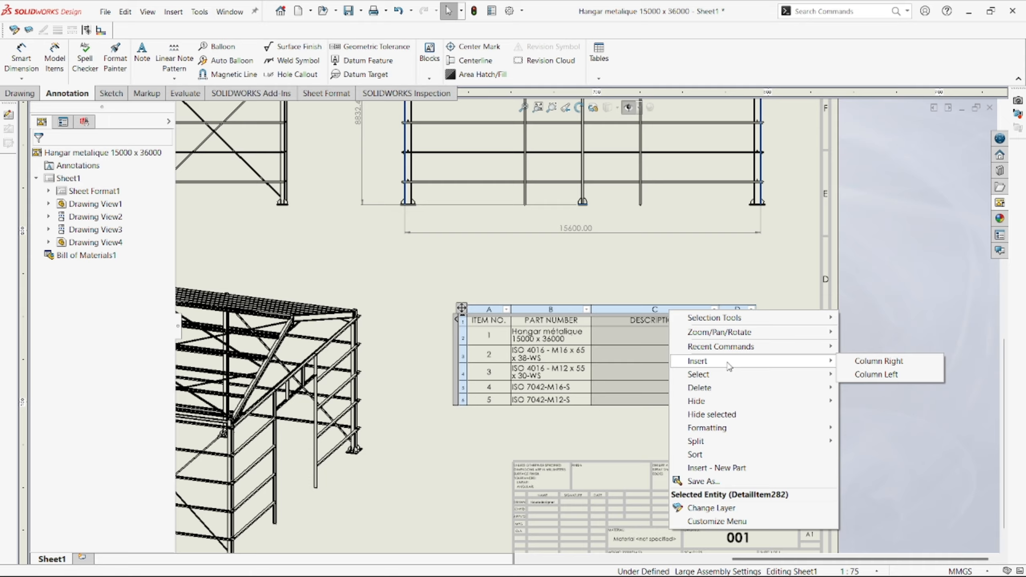
pyautogui.click(900, 365)
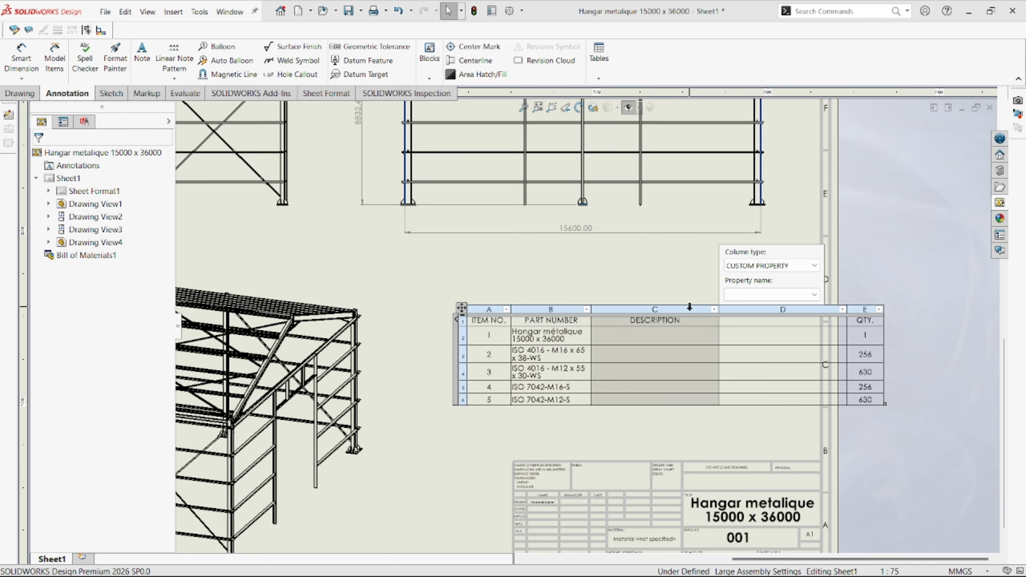
pyautogui.press('Delete')
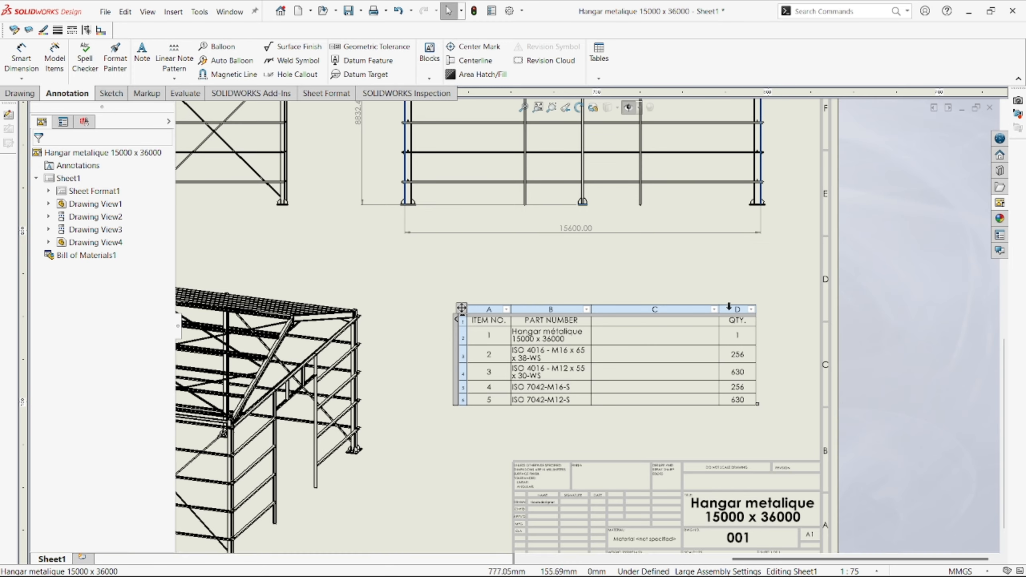
# - Assign the custom property Weight to the blank column between PART NUMBER and QTY. in the bill of materials
pyautogui.click(657, 308)
pyautogui.rightClick(663, 314)
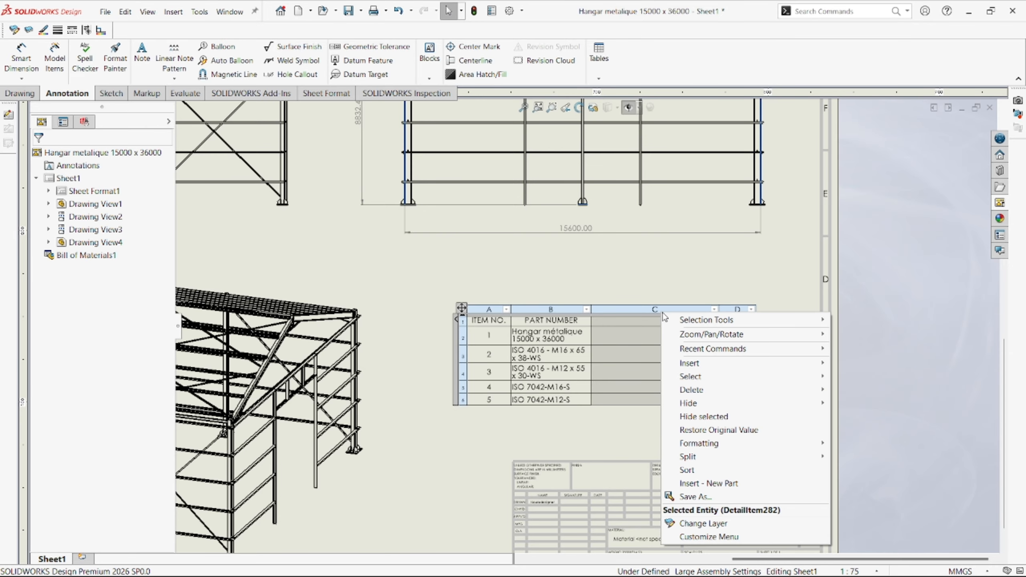
pyautogui.click(627, 311)
pyautogui.click(640, 321)
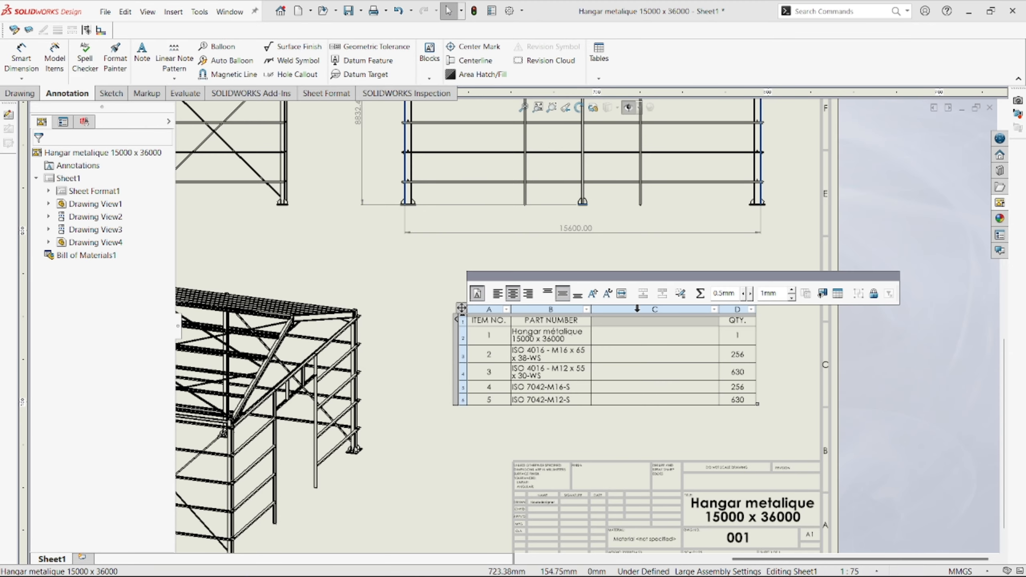
pyautogui.click(639, 310)
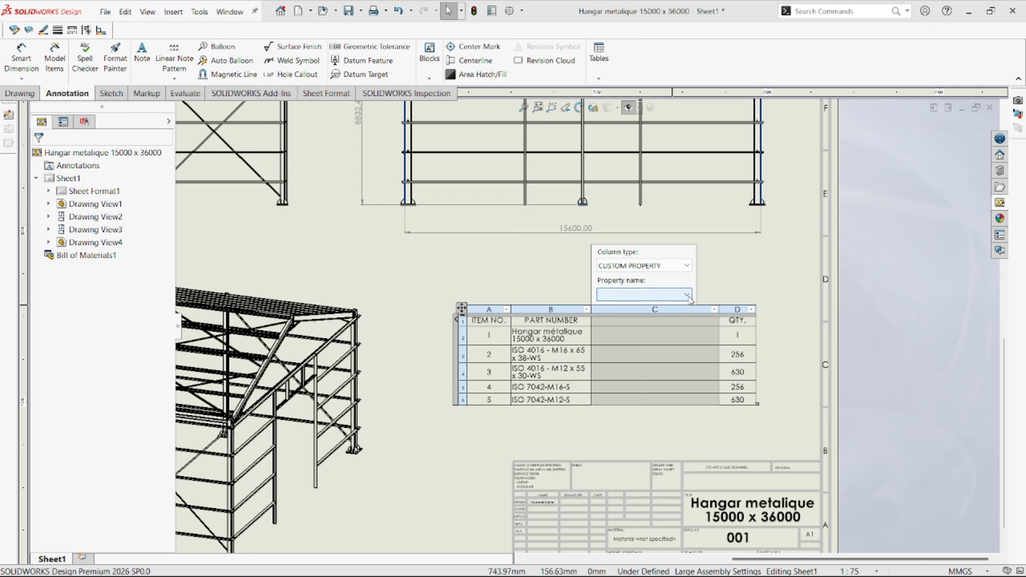
pyautogui.click(687, 296)
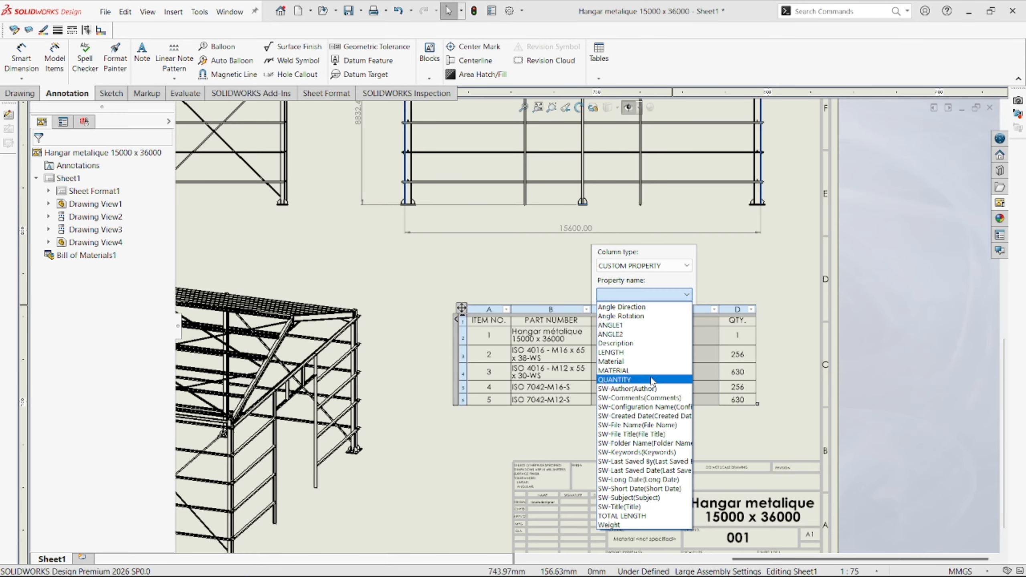
pyautogui.click(640, 525)
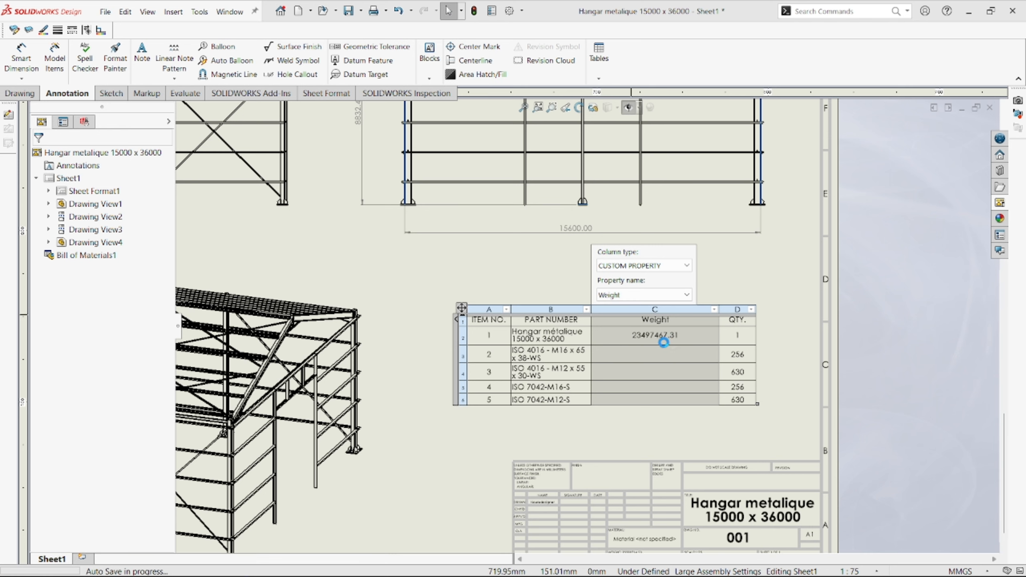
# - Narrow the bill of materials' Weight column and move the table slightly closer to the title block
pyautogui.scroll(-5, 663, 343)
pyautogui.scroll(2, 714, 345)
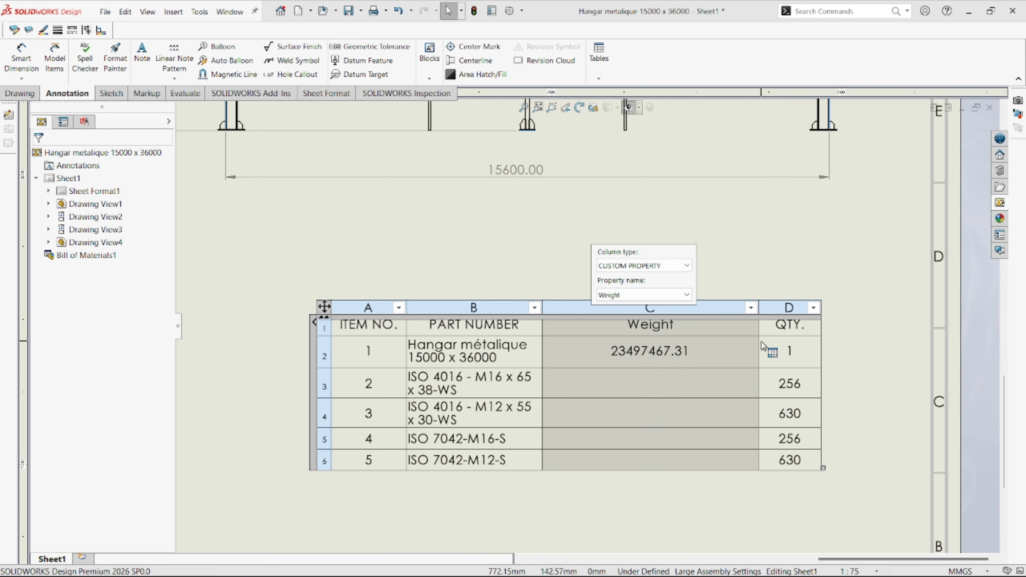
pyautogui.moveTo(758, 340); pyautogui.dragTo(665, 345)
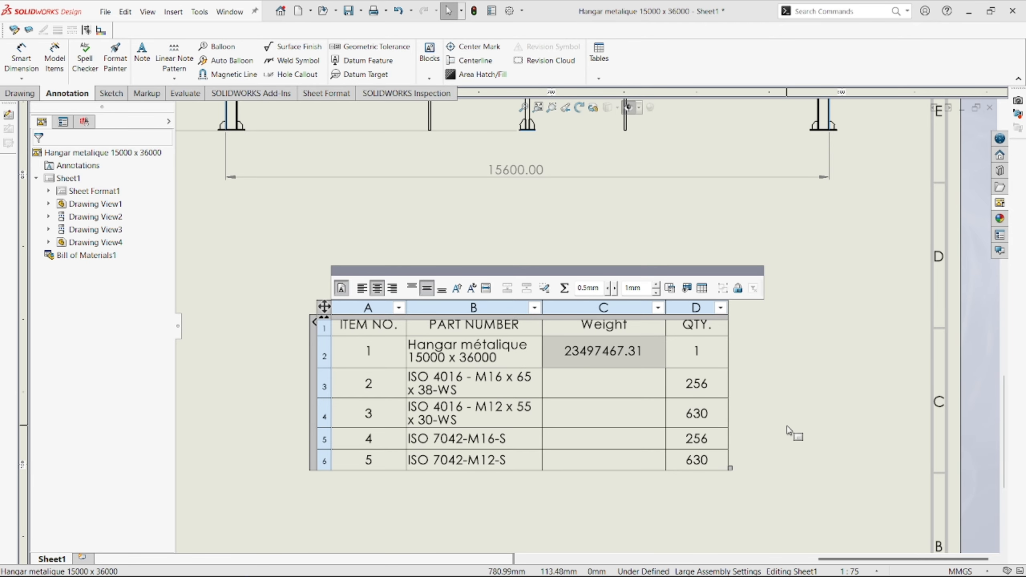
pyautogui.press('z')
pyautogui.press('z')
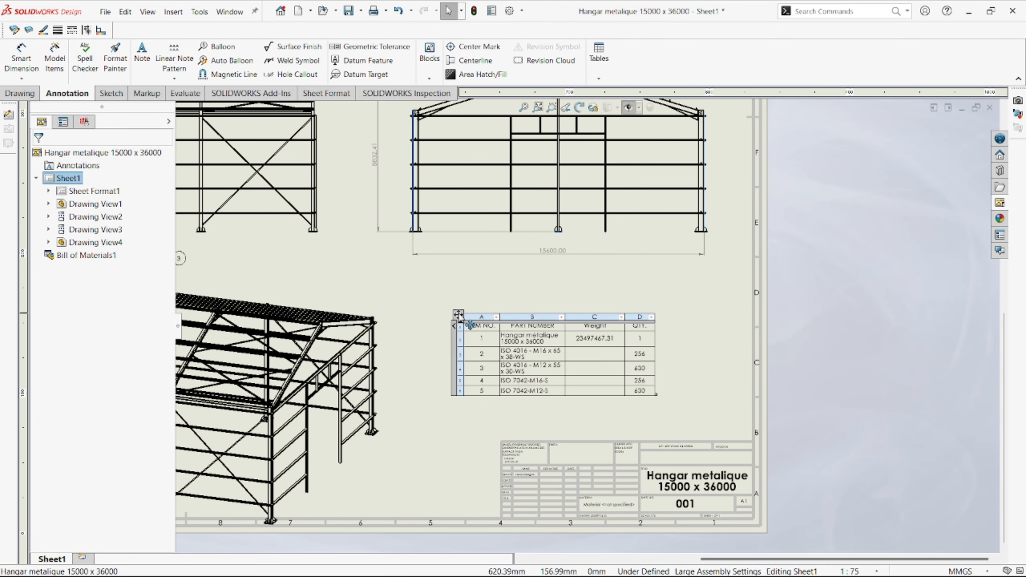
pyautogui.moveTo(458, 315); pyautogui.dragTo(474, 324)
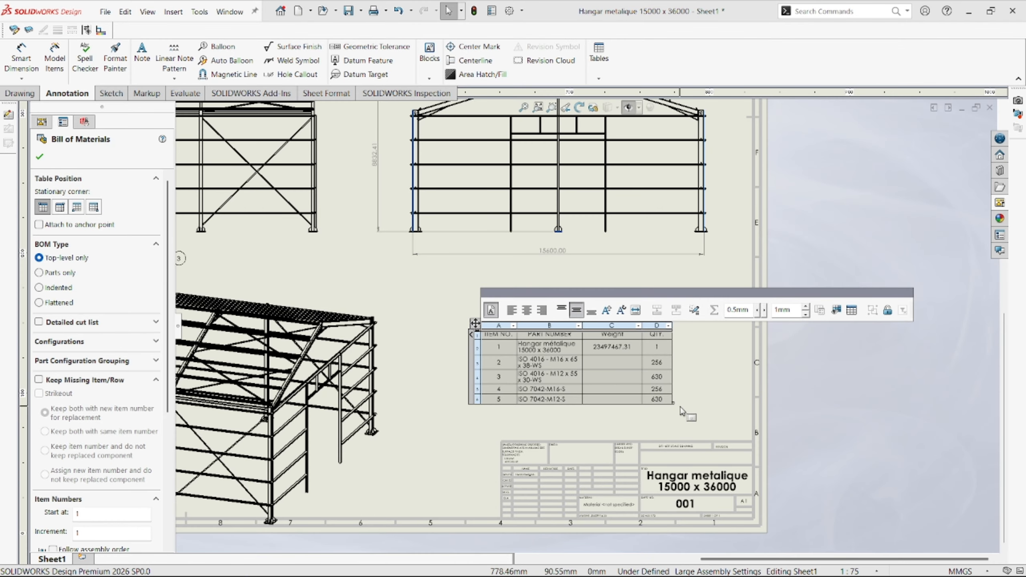
pyautogui.press('z')
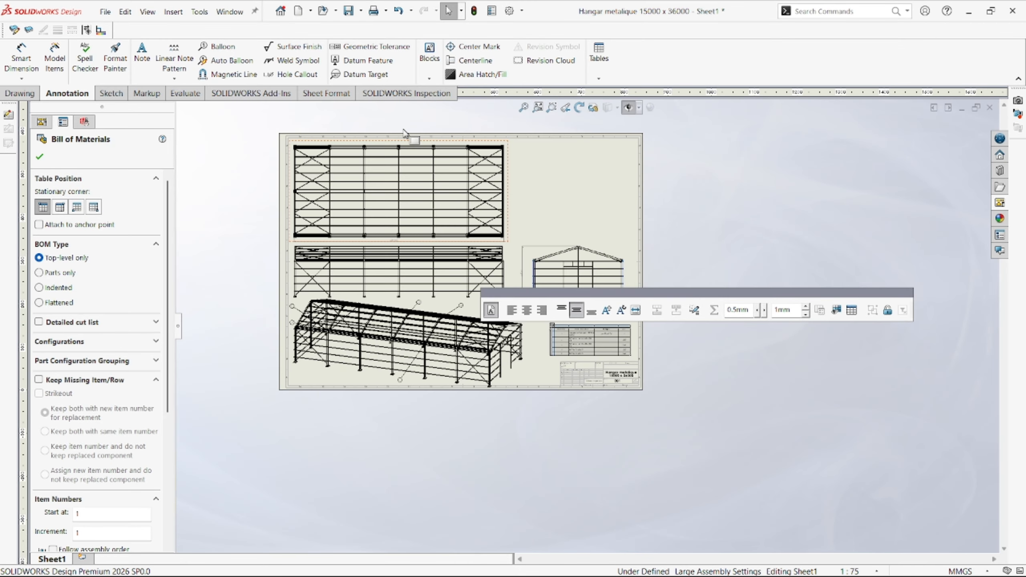
pyautogui.scroll(-3, 520, 166)
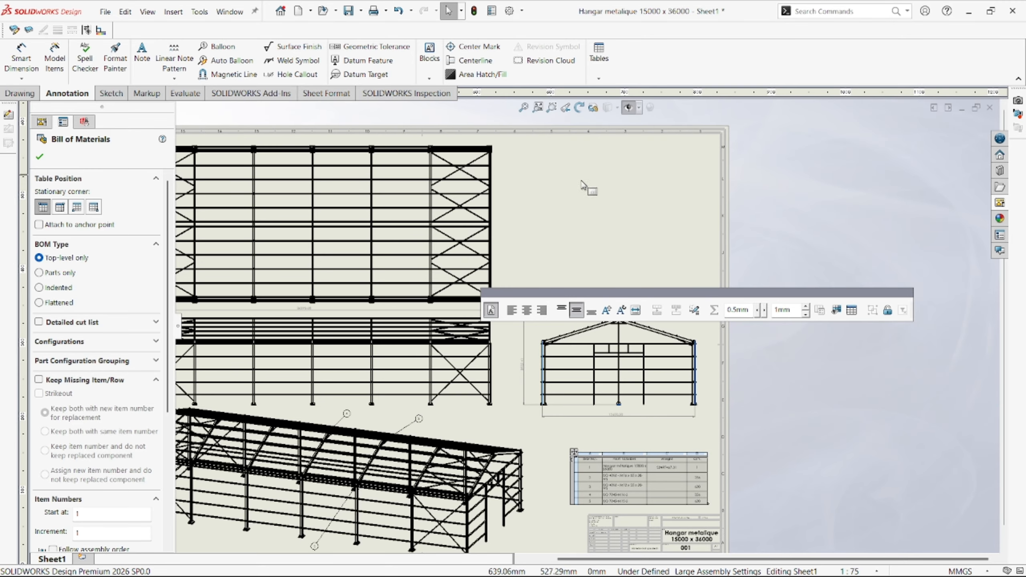
pyautogui.click(600, 135)
# - Insert a General Tolerance Table beside the plan view, above the gable-end view, and shrink it to fit inside the sheet border
pyautogui.click(599, 78)
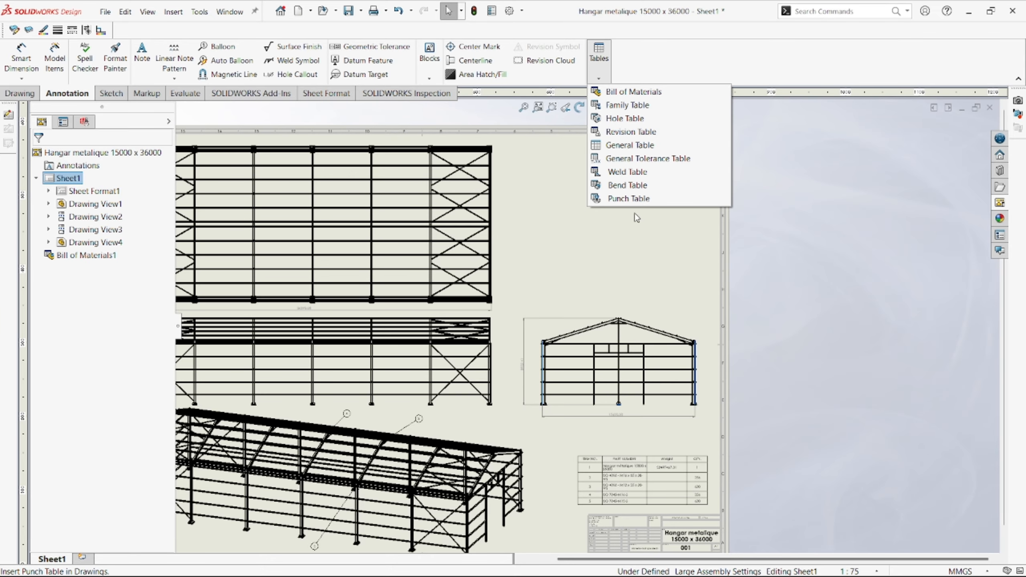
pyautogui.click(641, 159)
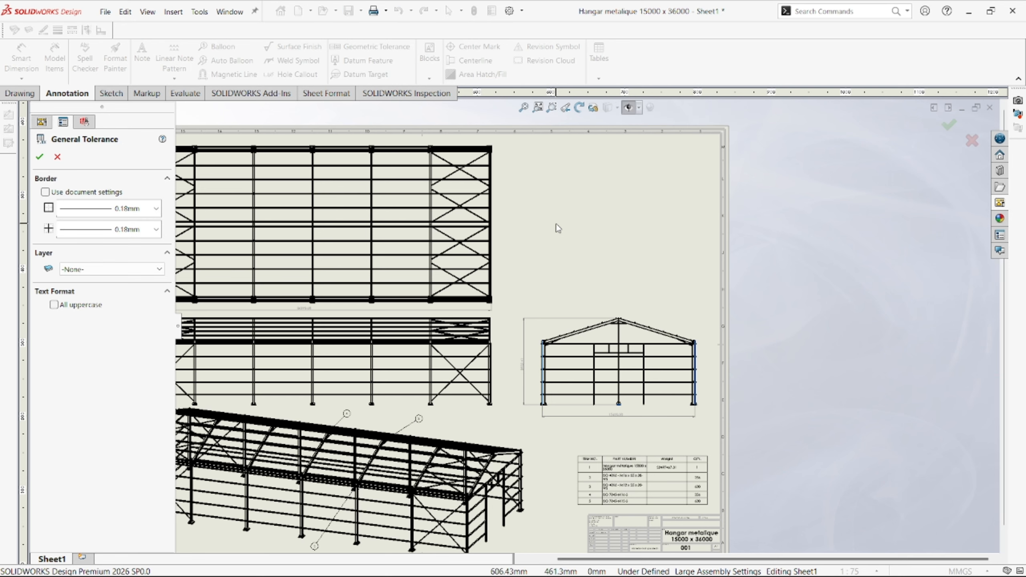
pyautogui.press('f')
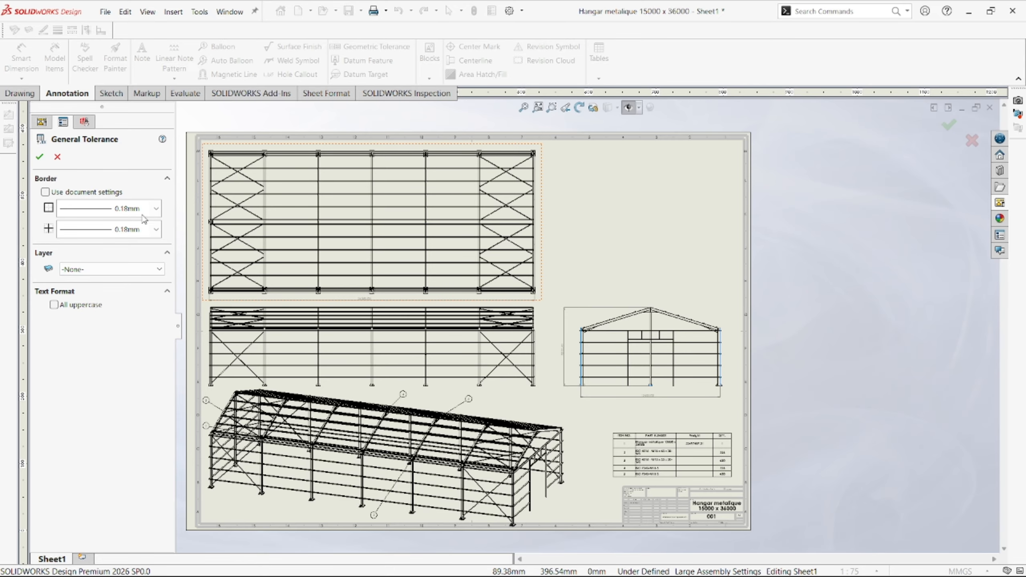
pyautogui.click(39, 159)
pyautogui.scroll(2, 618, 259)
pyautogui.scroll(-3, 554, 289)
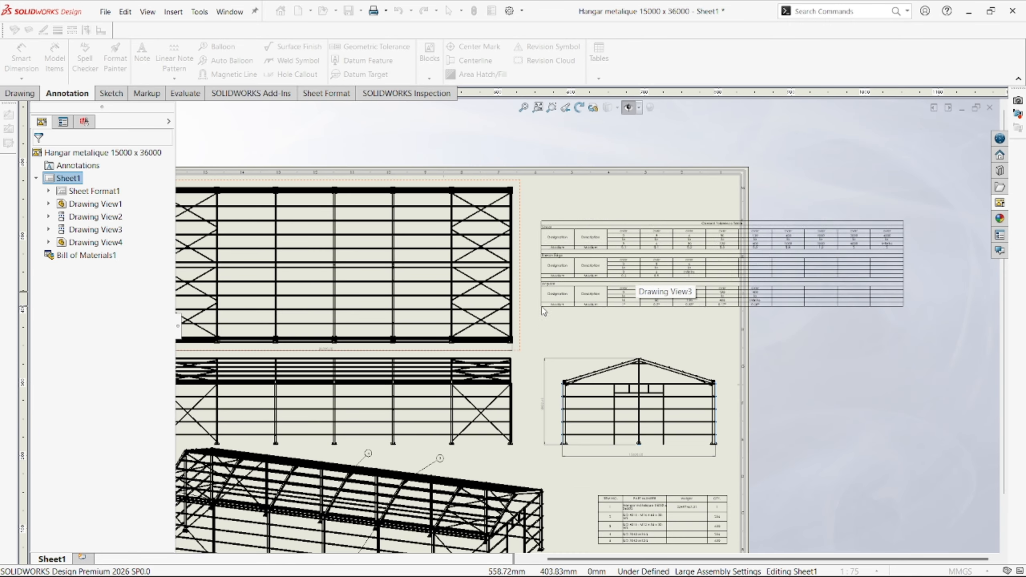
pyautogui.click(522, 292)
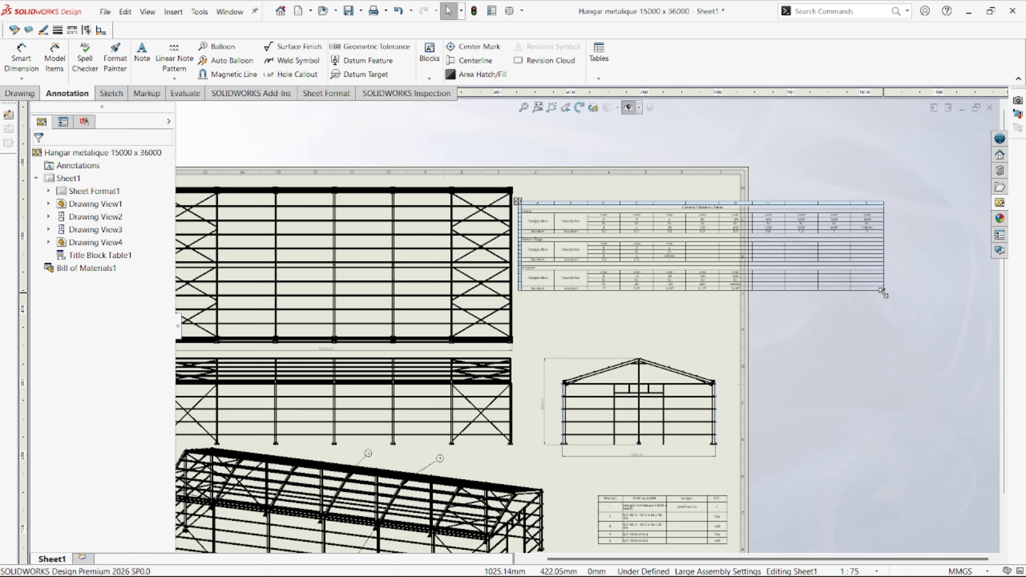
pyautogui.moveTo(882, 289); pyautogui.dragTo(729, 308)
# - Examine the linear, broken edge and angular ranges of the General Tolerance Table, and review the whole sheet layout
pyautogui.scroll(-5, 687, 282)
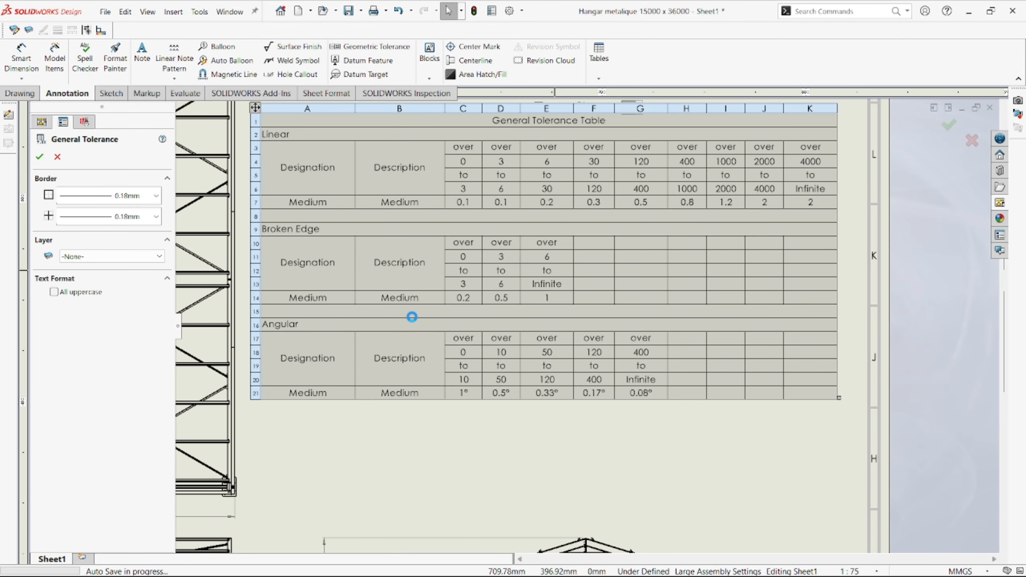
pyautogui.scroll(6, 412, 317)
pyautogui.scroll(-7, 440, 312)
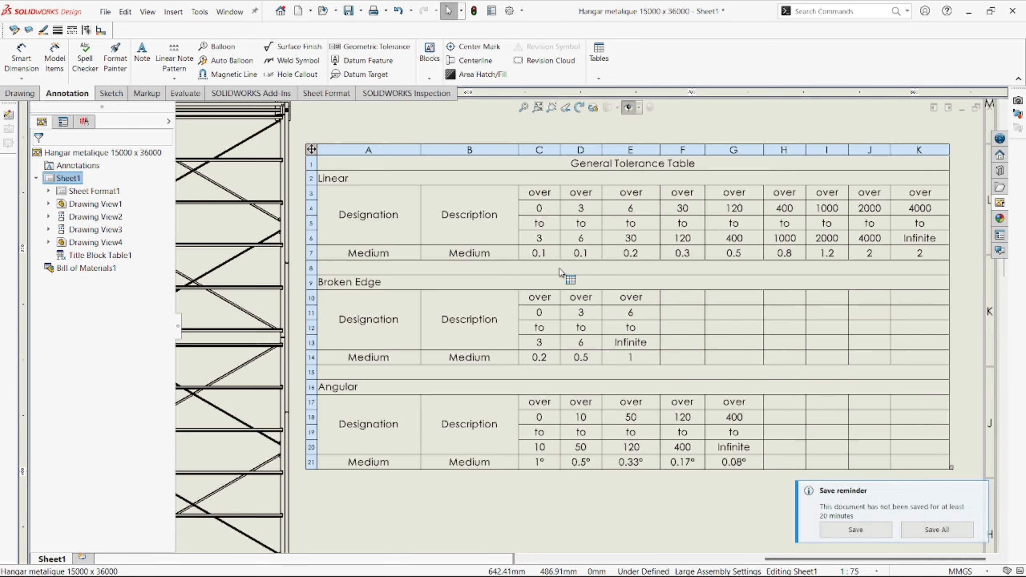
pyautogui.scroll(-3, 559, 275)
pyautogui.scroll(4, 563, 283)
pyautogui.scroll(-3, 571, 324)
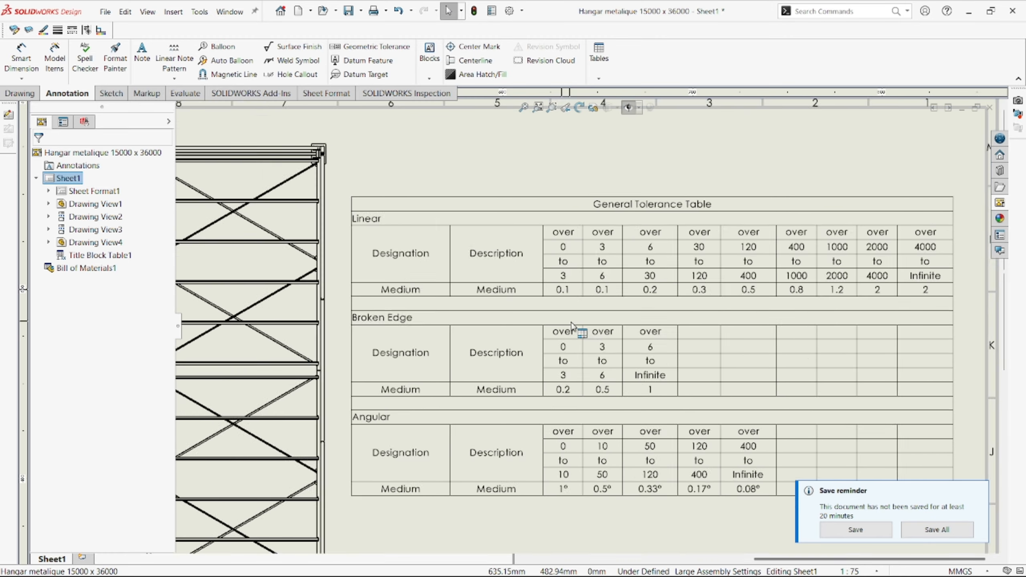
pyautogui.scroll(-2, 571, 324)
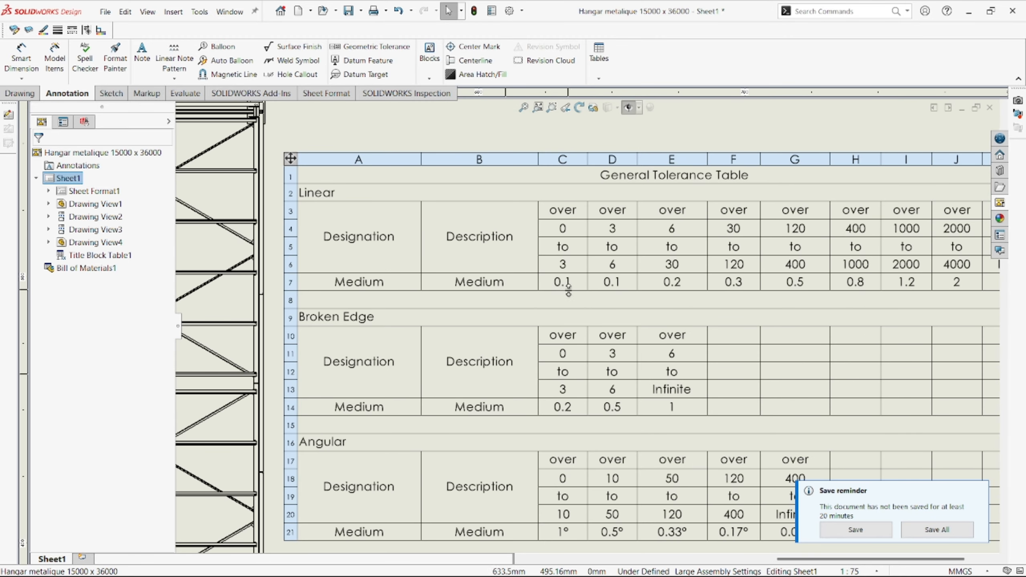
pyautogui.scroll(-2, 613, 258)
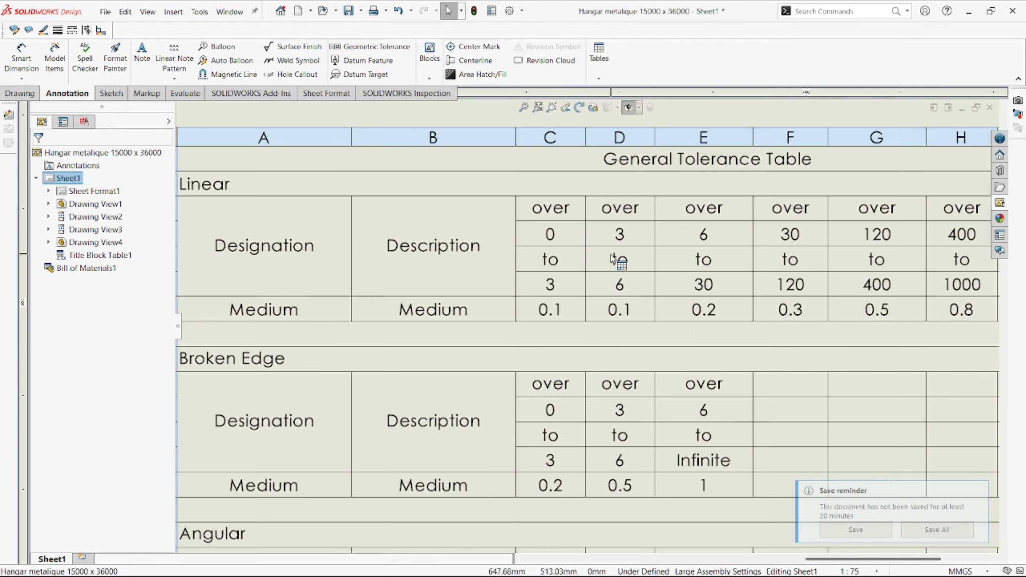
pyautogui.scroll(-1, 570, 321)
pyautogui.scroll(3, 582, 304)
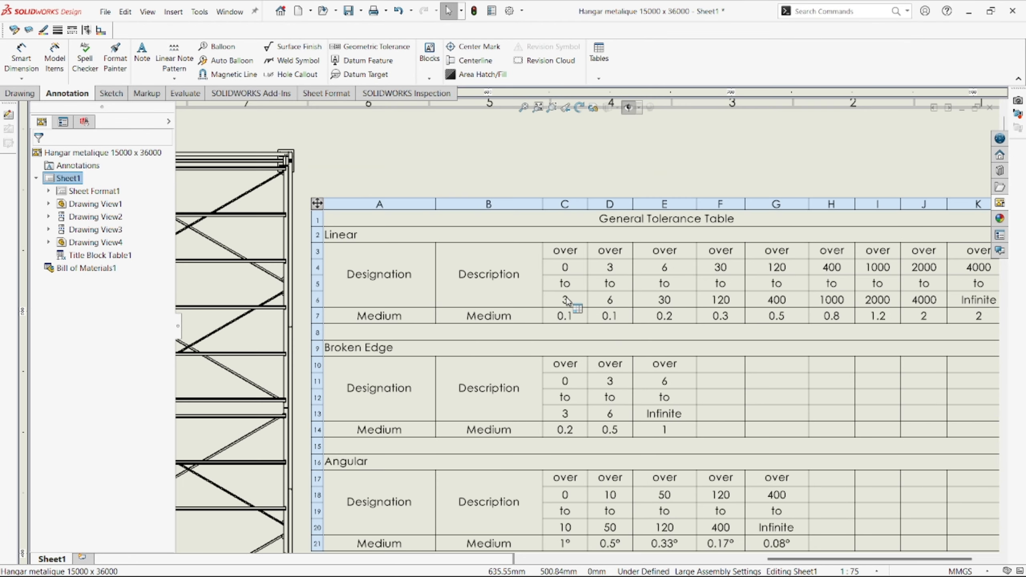
pyautogui.scroll(-2, 565, 291)
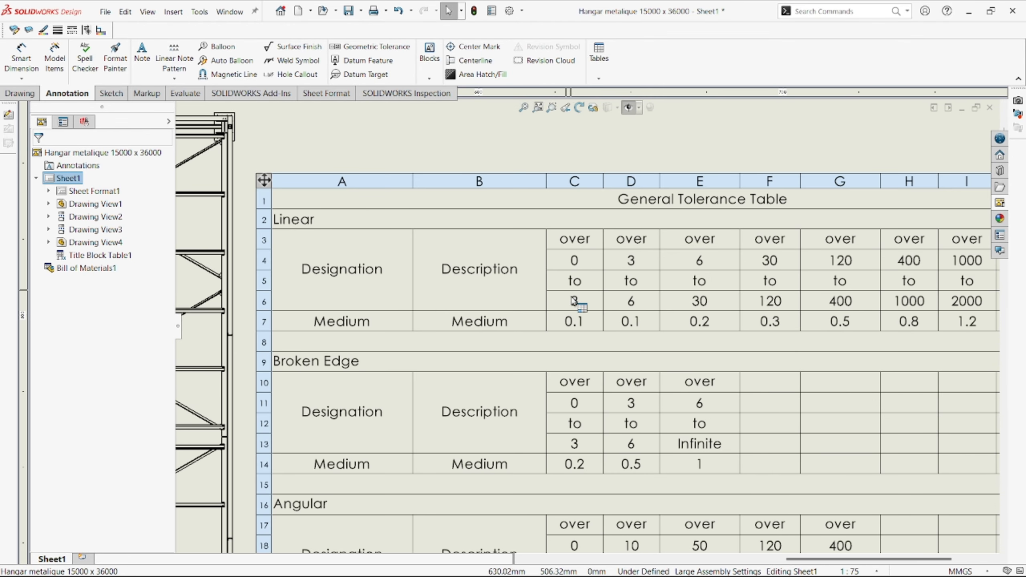
pyautogui.scroll(2, 535, 324)
pyautogui.scroll(-3, 638, 267)
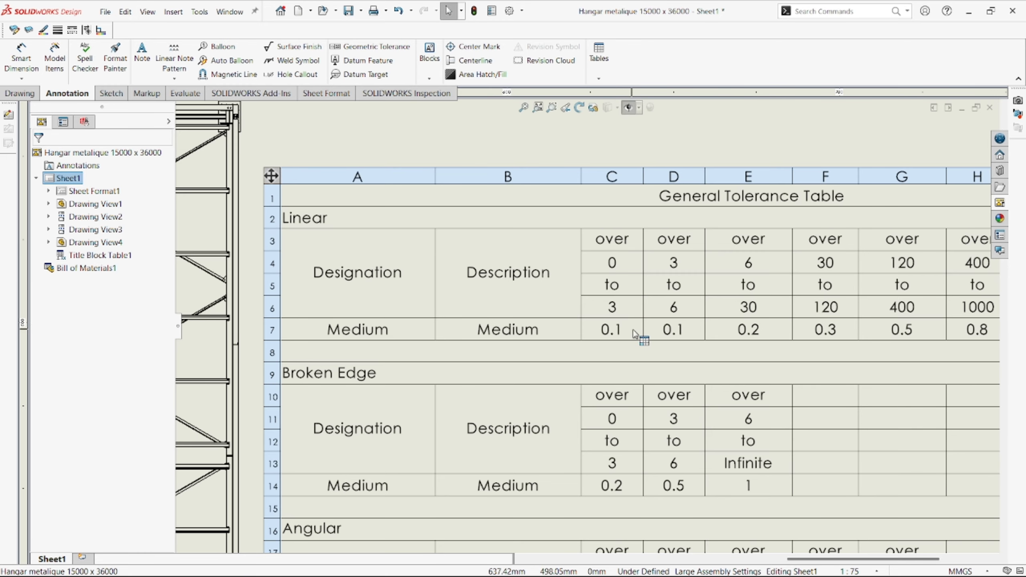
pyautogui.scroll(3, 612, 333)
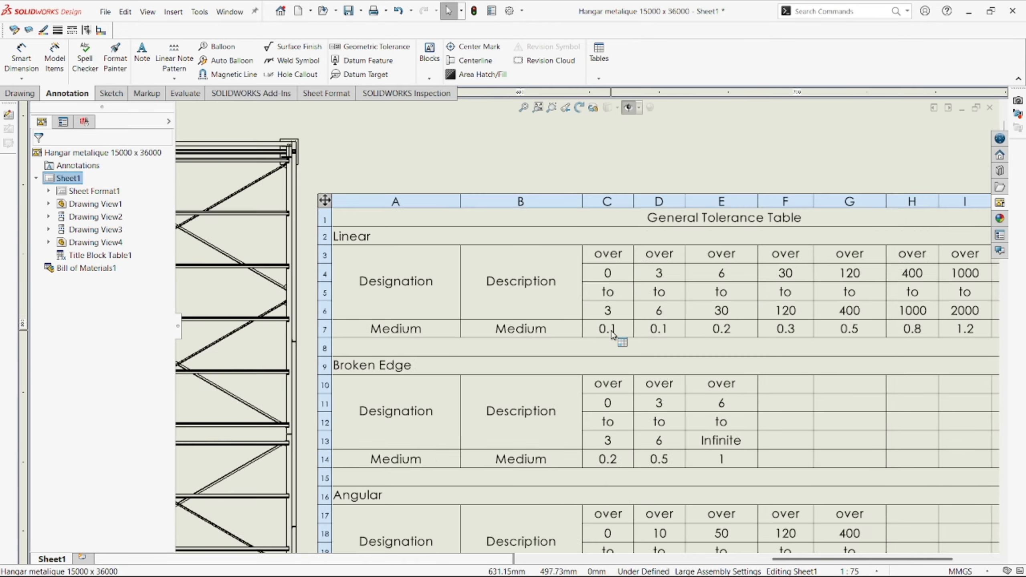
pyautogui.scroll(2, 735, 325)
pyautogui.scroll(-1, 800, 304)
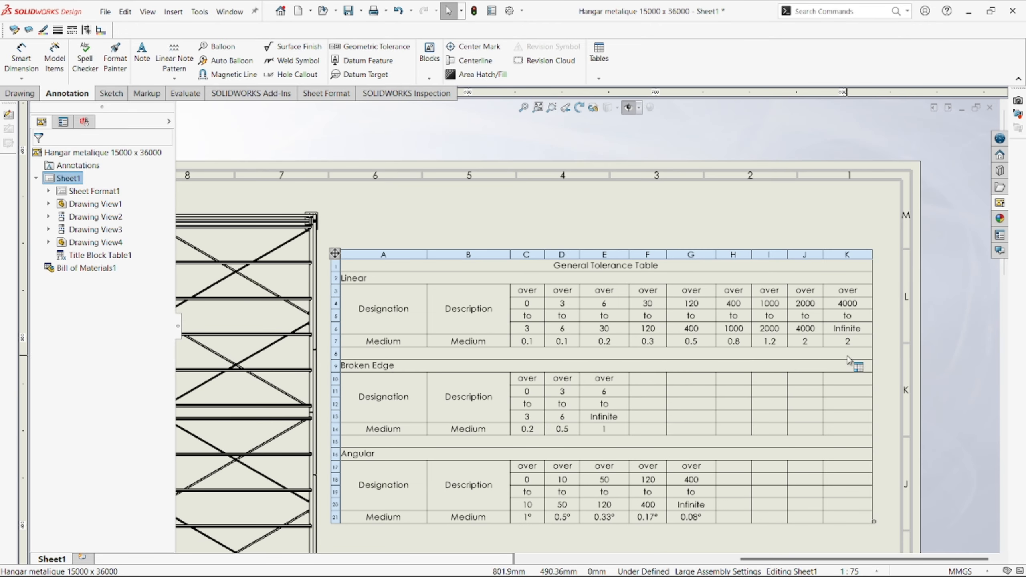
pyautogui.scroll(5, 647, 364)
pyautogui.scroll(3, 573, 425)
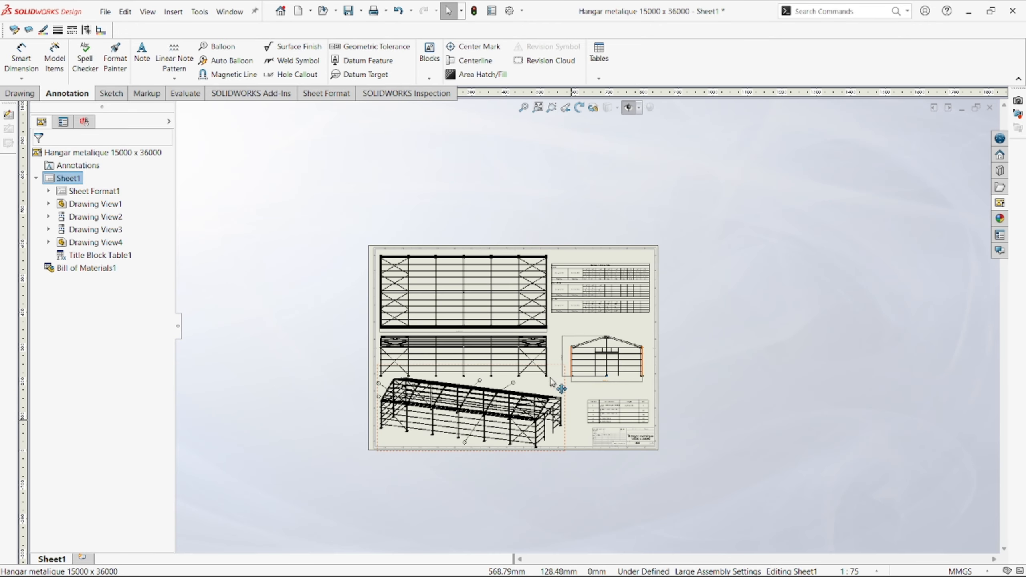
pyautogui.scroll(-2, 562, 440)
pyautogui.click(537, 107)
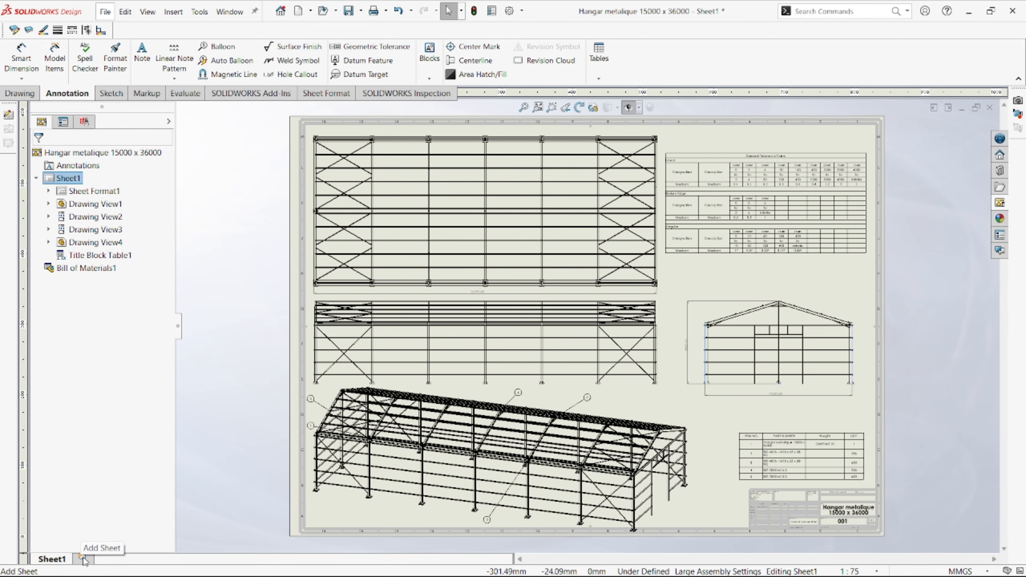
# - Add a second sheet to the drawing and start editing its sheet format
pyautogui.click(85, 559)
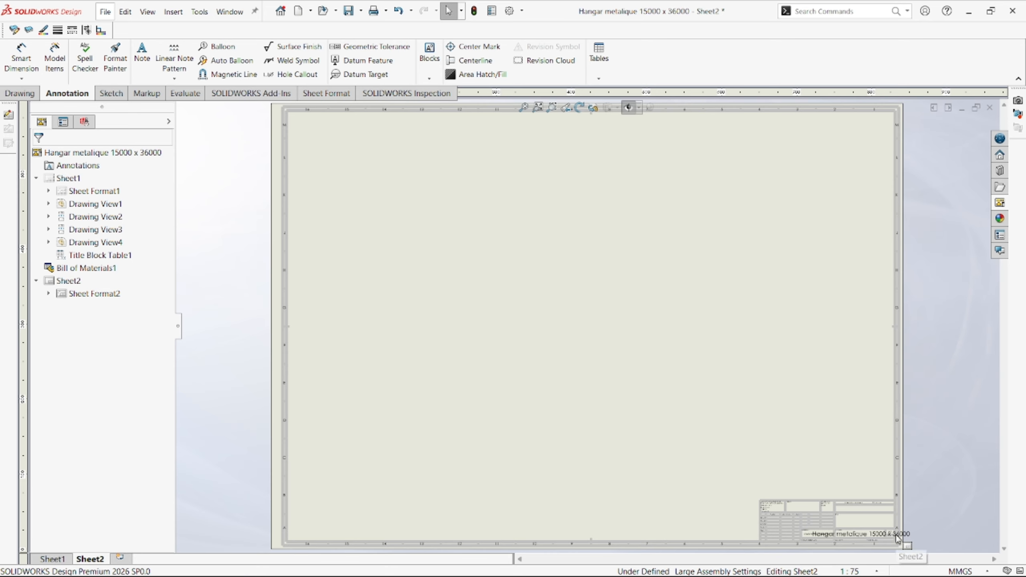
pyautogui.moveTo(44, 560)
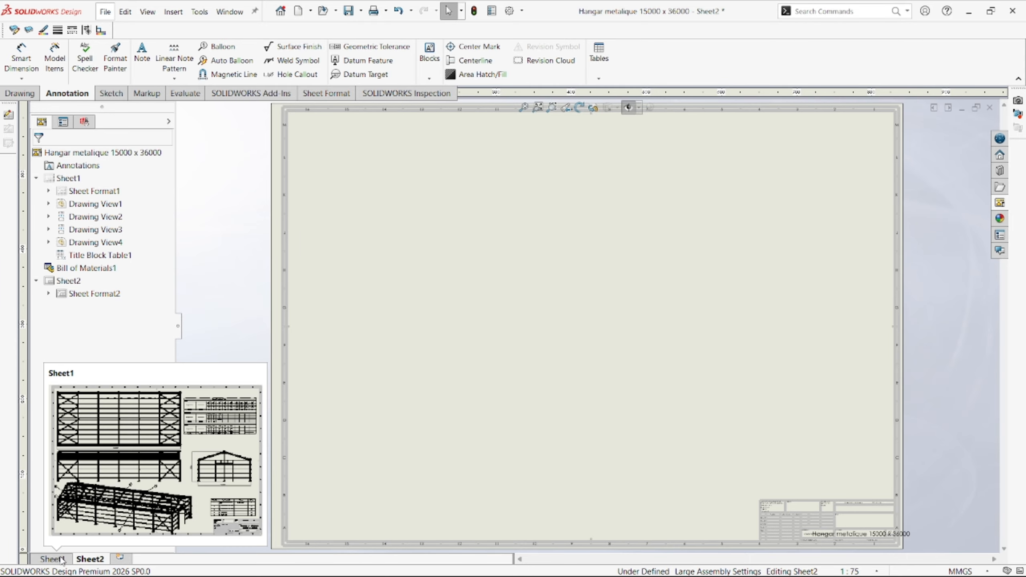
pyautogui.scroll(-5, 810, 509)
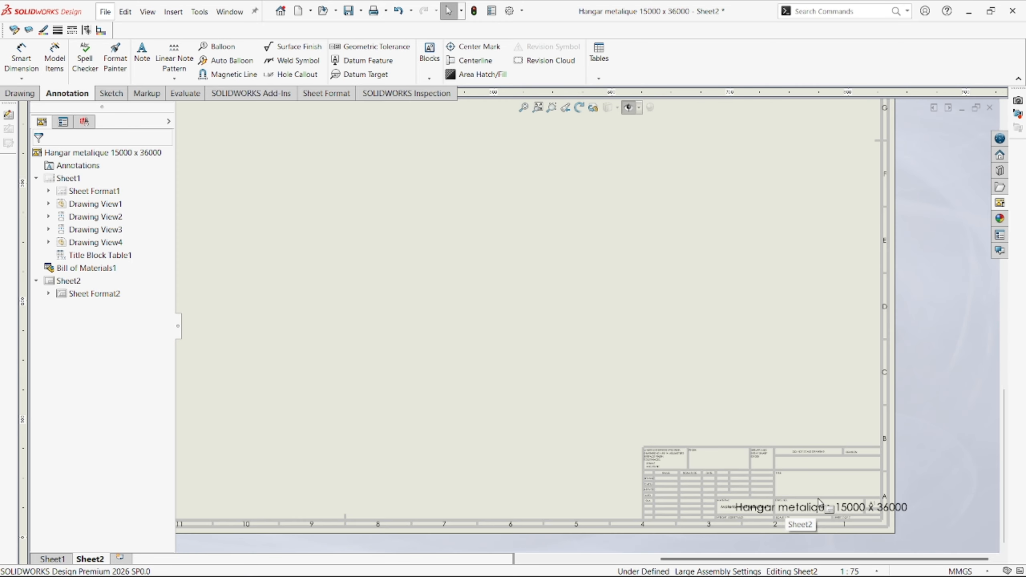
pyautogui.click(325, 93)
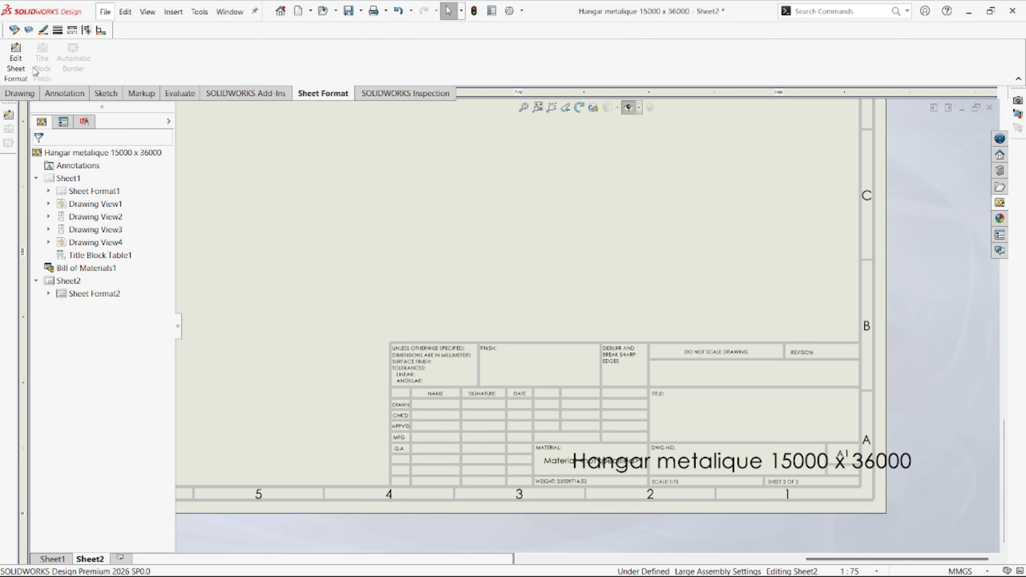
pyautogui.click(15, 60)
# - Copy the hangar name from the title block's DWG NO. cell and replace that text with 002
pyautogui.scroll(-3, 761, 493)
pyautogui.click(737, 455)
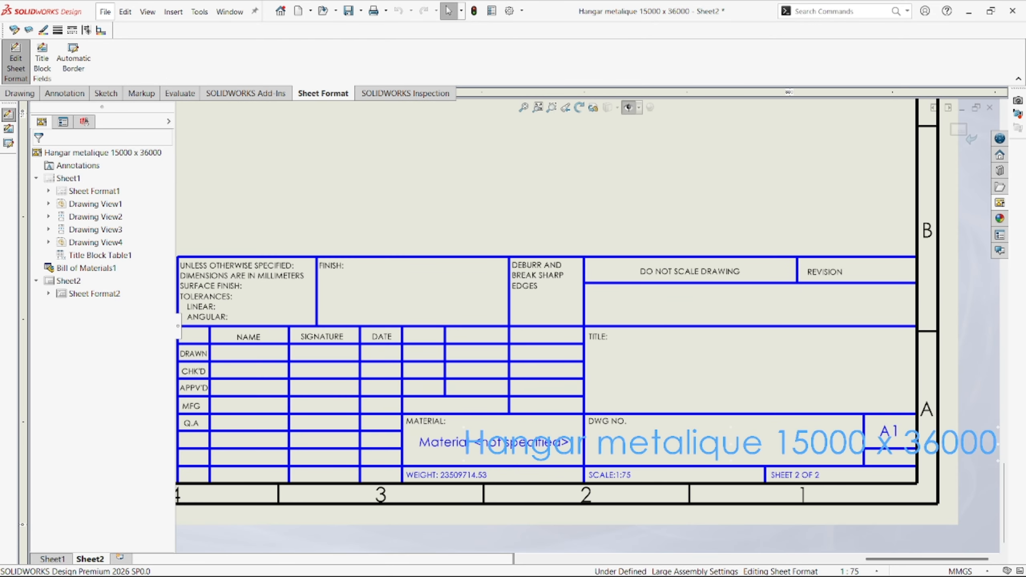
pyautogui.doubleClick(734, 447)
pyautogui.hotkey('ctrl', 'c')
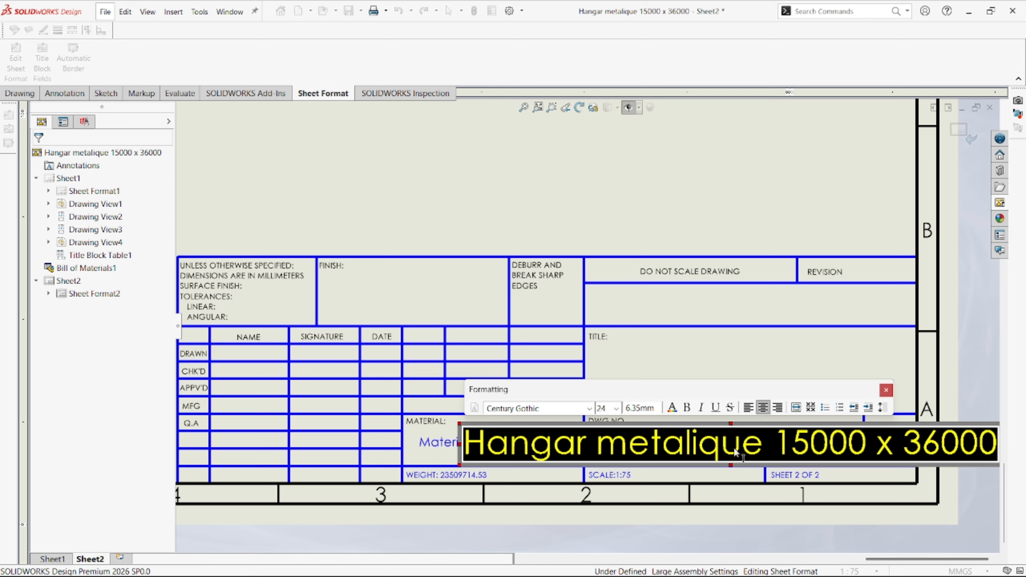
pyautogui.press('BackSpace')
pyautogui.write('00')
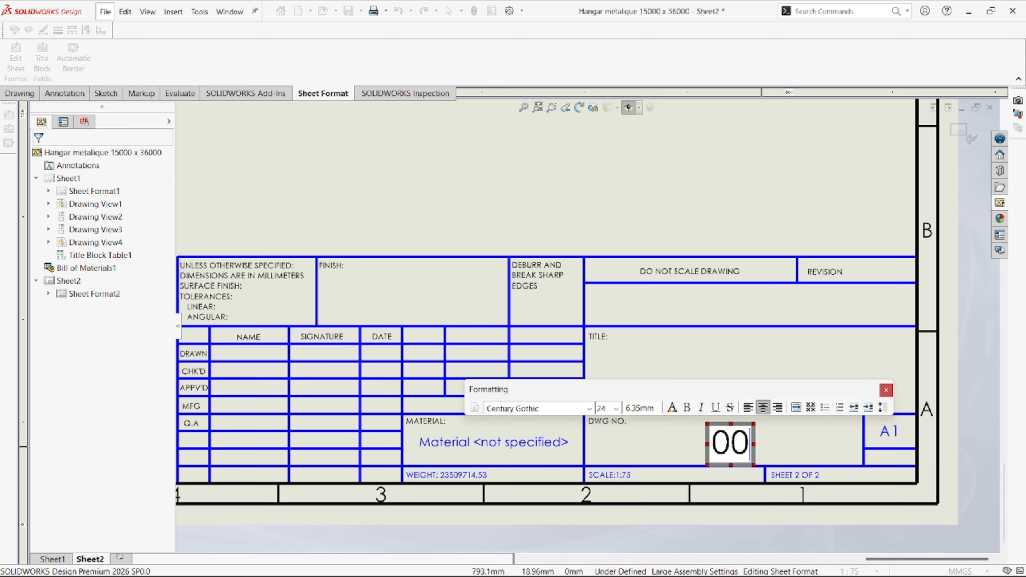
pyautogui.write('2')
pyautogui.click(805, 442)
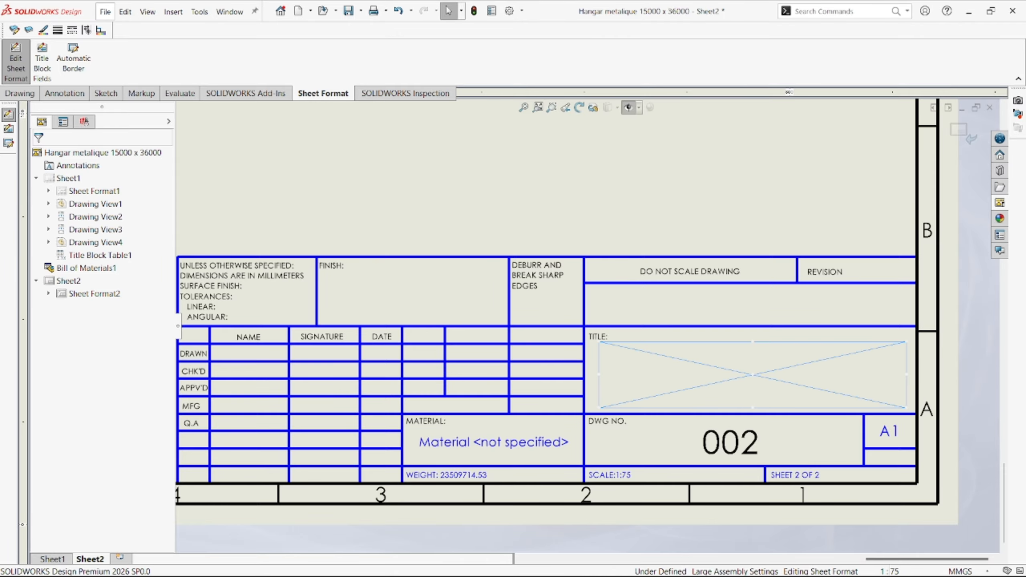
# - Paste the name Hangar metalique 15000 x 36000 into the title block's TITLE cell
pyautogui.doubleClick(736, 379)
pyautogui.hotkey('ctrl', 'v')
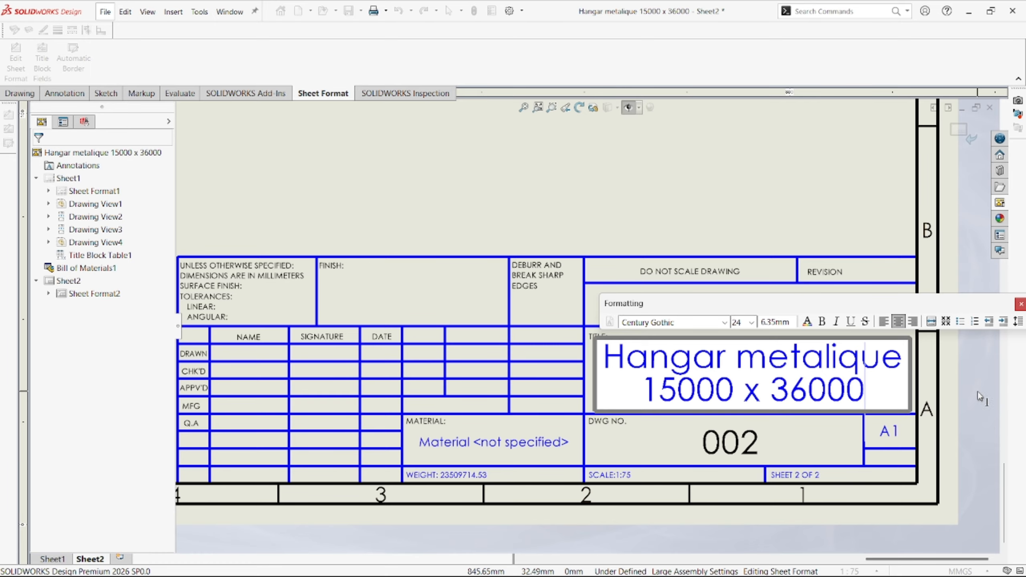
pyautogui.click(978, 391)
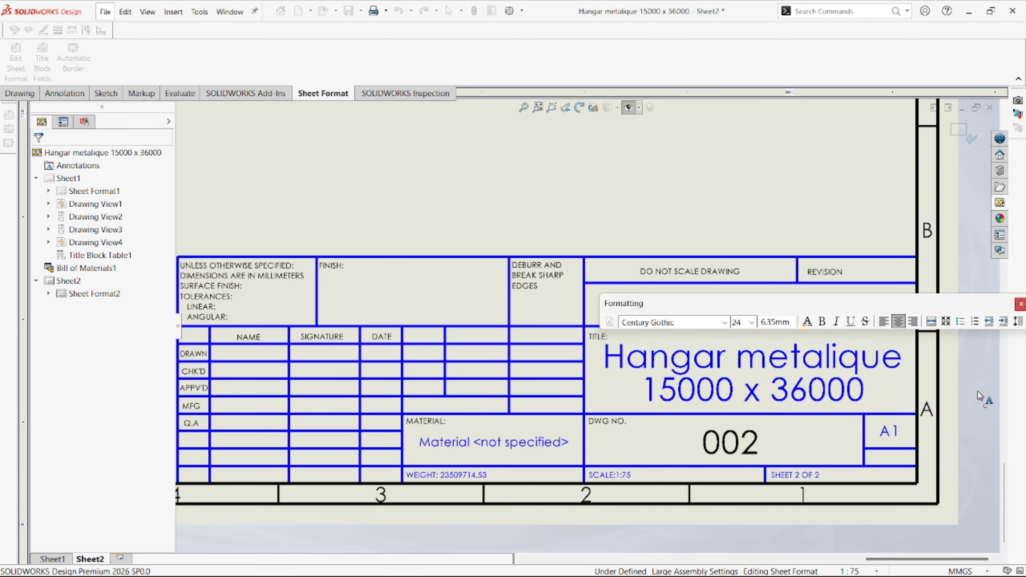
# - Enter Neurodesigner in the NAME cell of the title block's DRAWN row and finish editing the sheet format
pyautogui.scroll(-3, 582, 326)
pyautogui.scroll(-3, 509, 293)
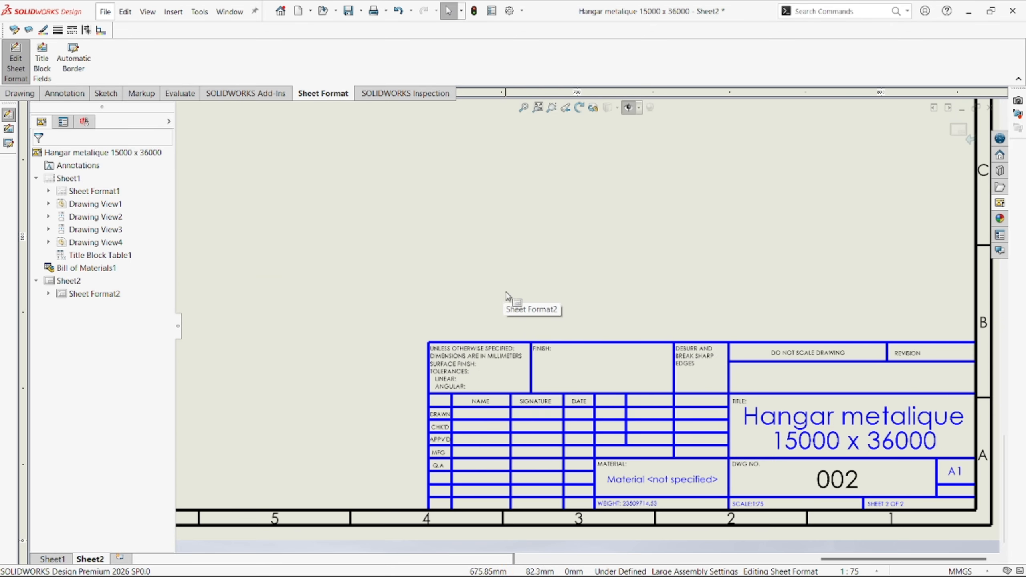
pyautogui.scroll(2, 575, 348)
pyautogui.scroll(-4, 558, 364)
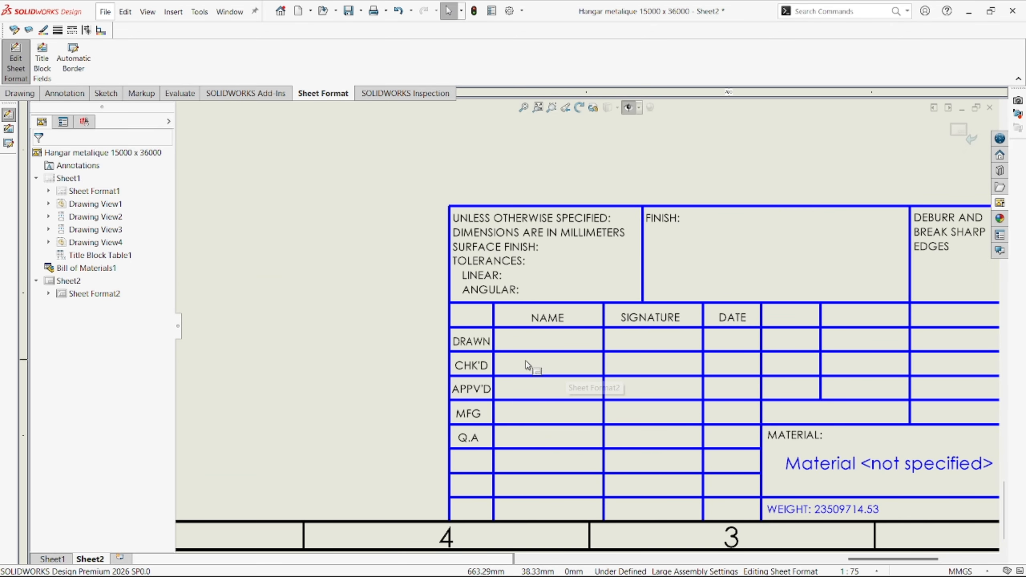
pyautogui.click(548, 340)
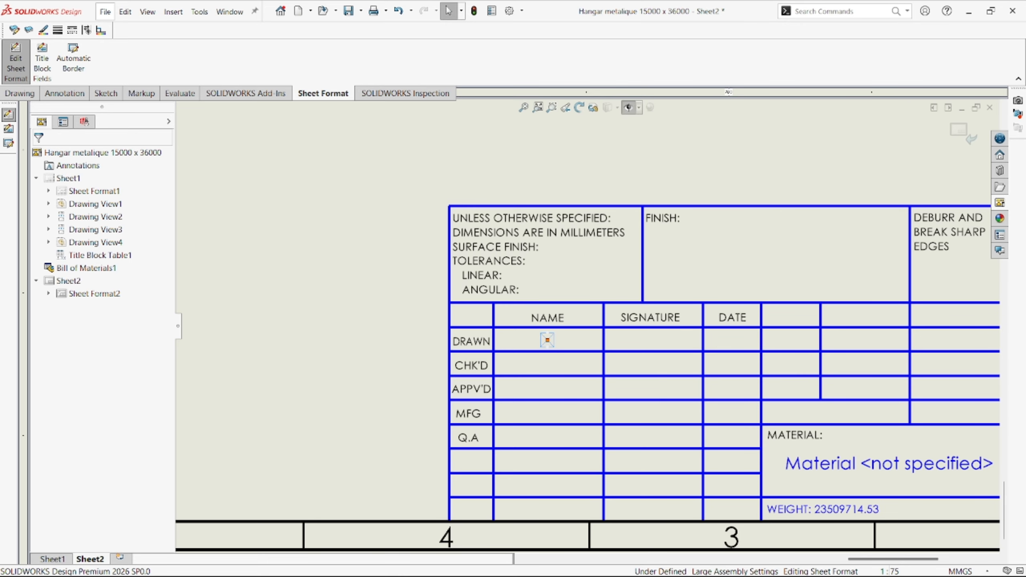
pyautogui.write('Ne')
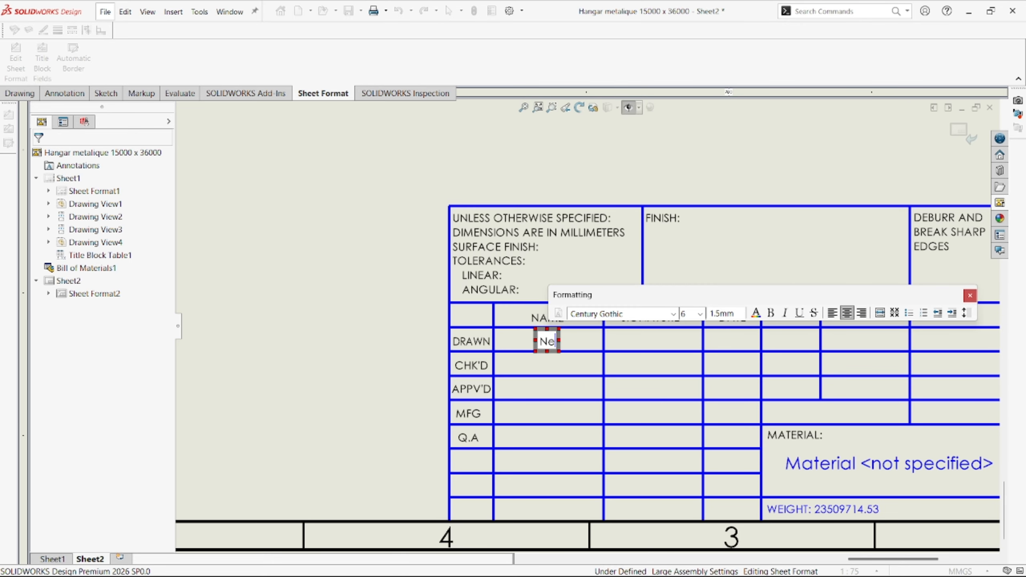
pyautogui.write('urodesigner')
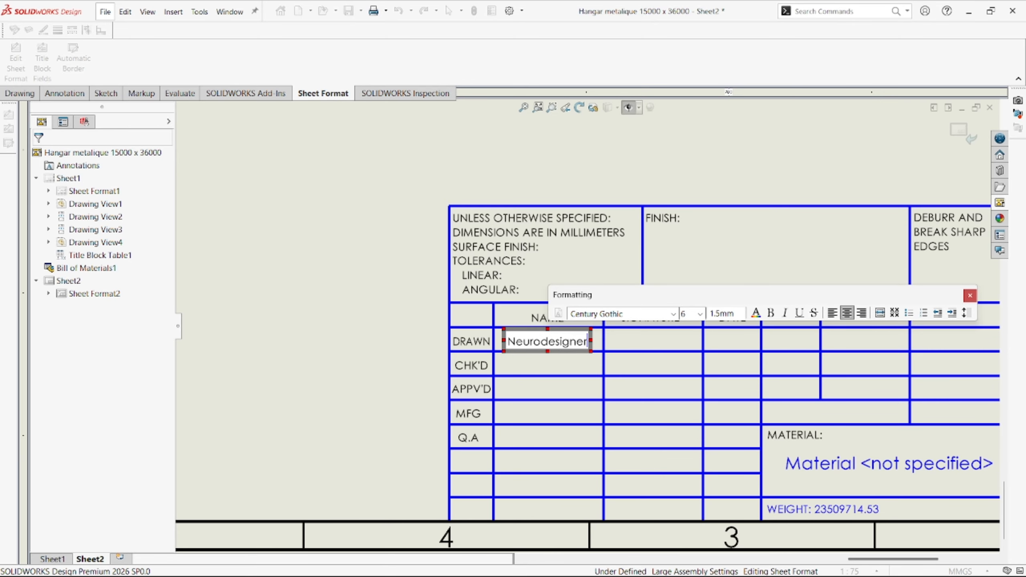
pyautogui.click(583, 398)
pyautogui.scroll(10, 627, 356)
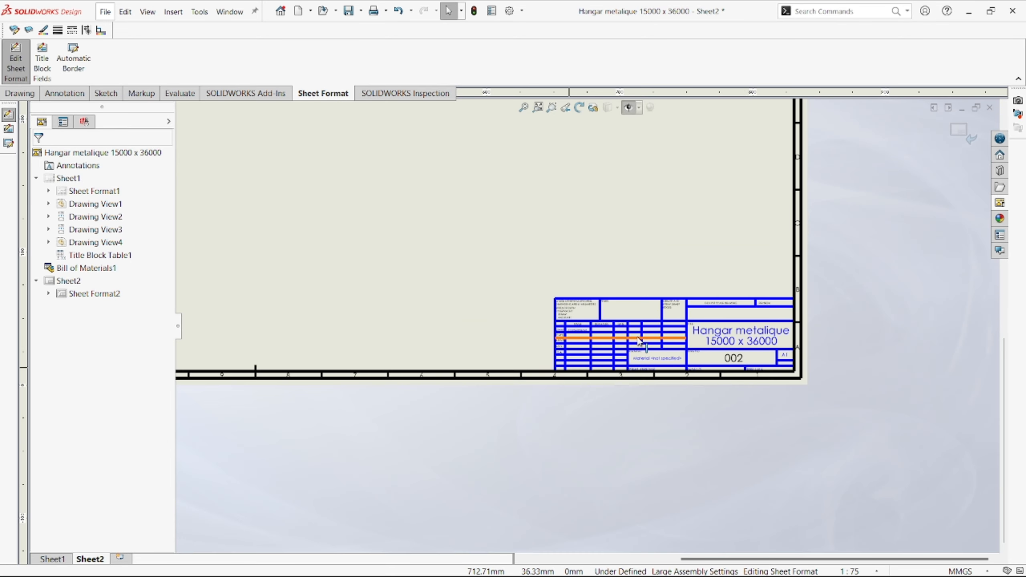
pyautogui.scroll(-3, 581, 289)
pyautogui.click(963, 132)
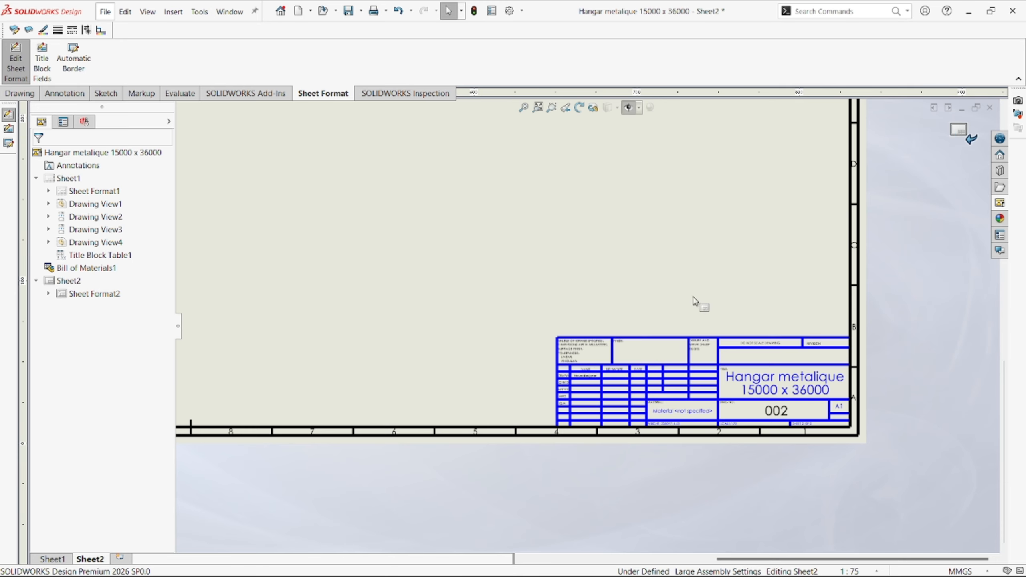
# - Copy the prepared Sheet2 and paste the duplicate after the selected sheet
pyautogui.scroll(3, 450, 333)
pyautogui.scroll(5, 450, 332)
pyautogui.scroll(-5, 404, 248)
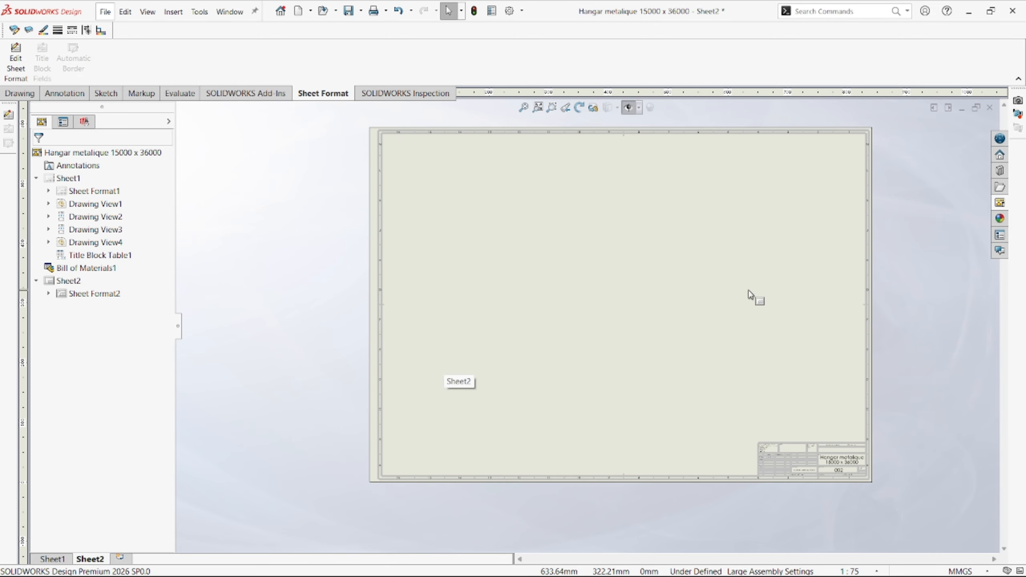
pyautogui.scroll(-2, 792, 259)
pyautogui.scroll(3, 576, 324)
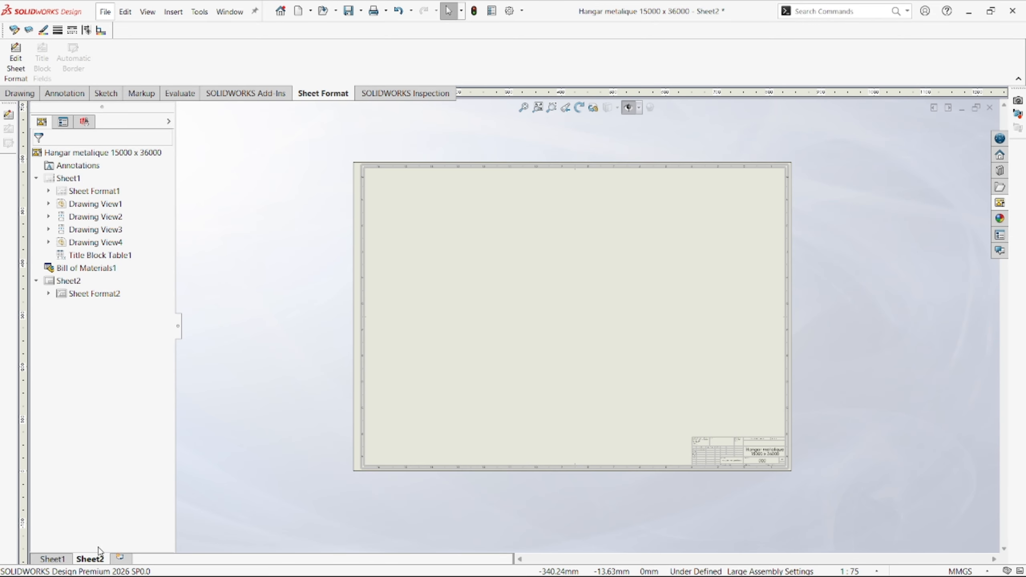
pyautogui.click(93, 561)
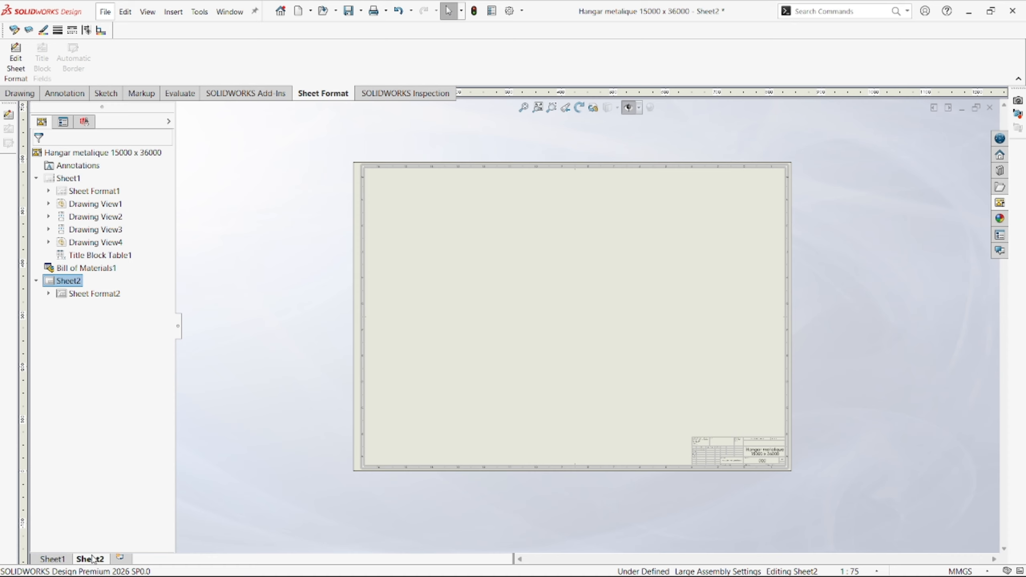
pyautogui.rightClick(93, 560)
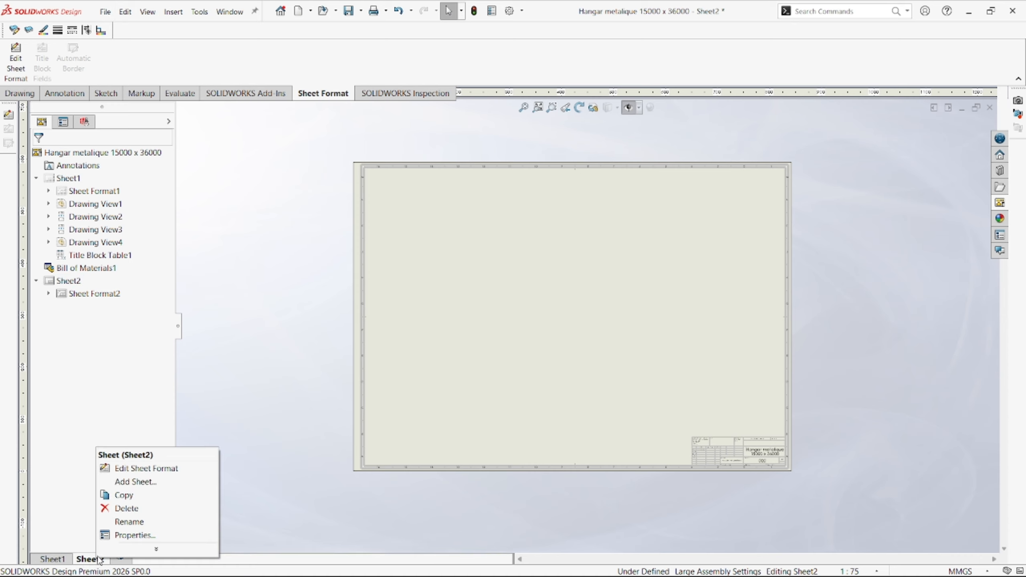
pyautogui.click(123, 496)
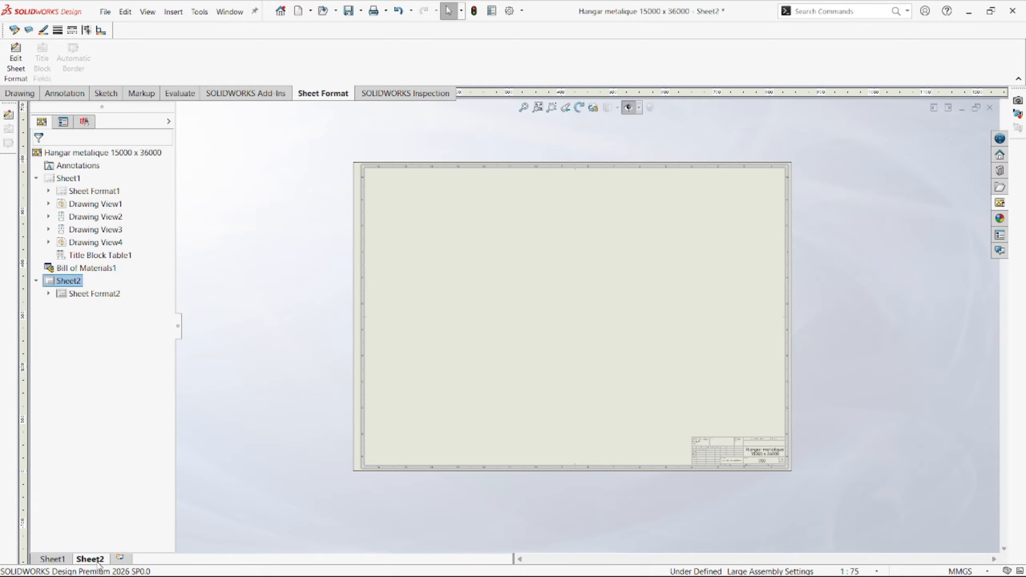
pyautogui.hotkey('ctrl', 'v')
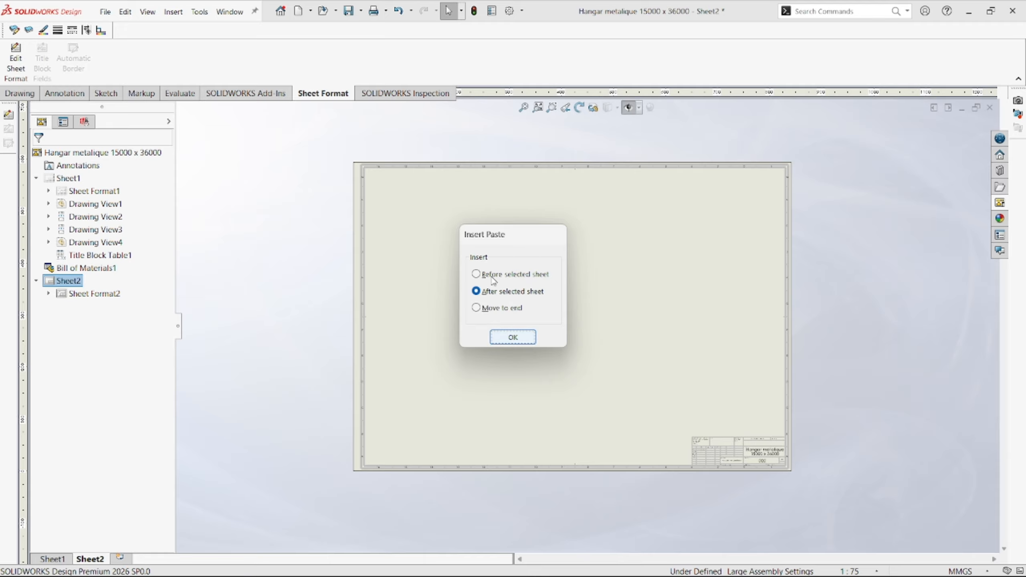
pyautogui.click(525, 339)
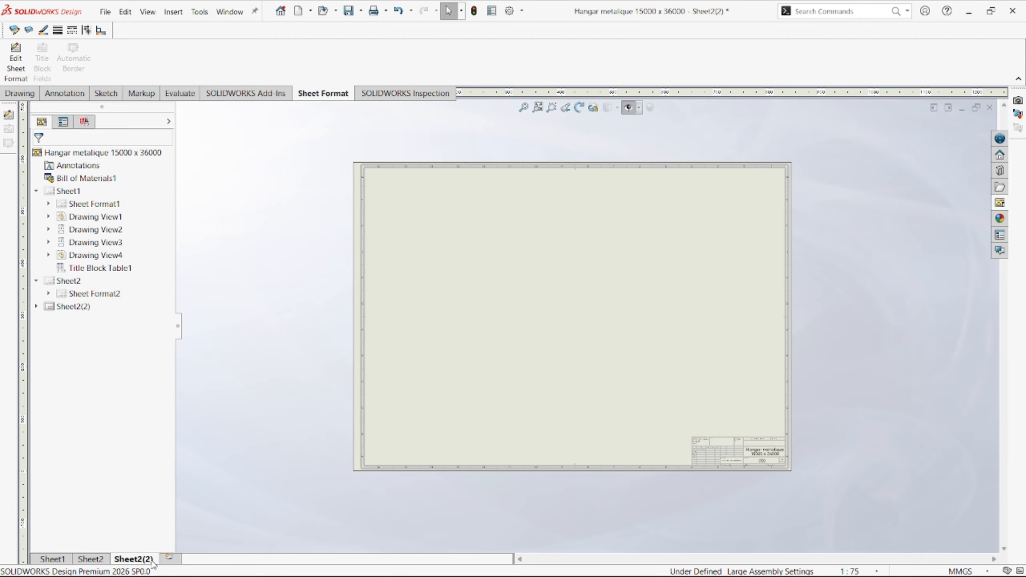
# - Rename the duplicated sheet as Sheet3
pyautogui.click(97, 562)
pyautogui.click(146, 561)
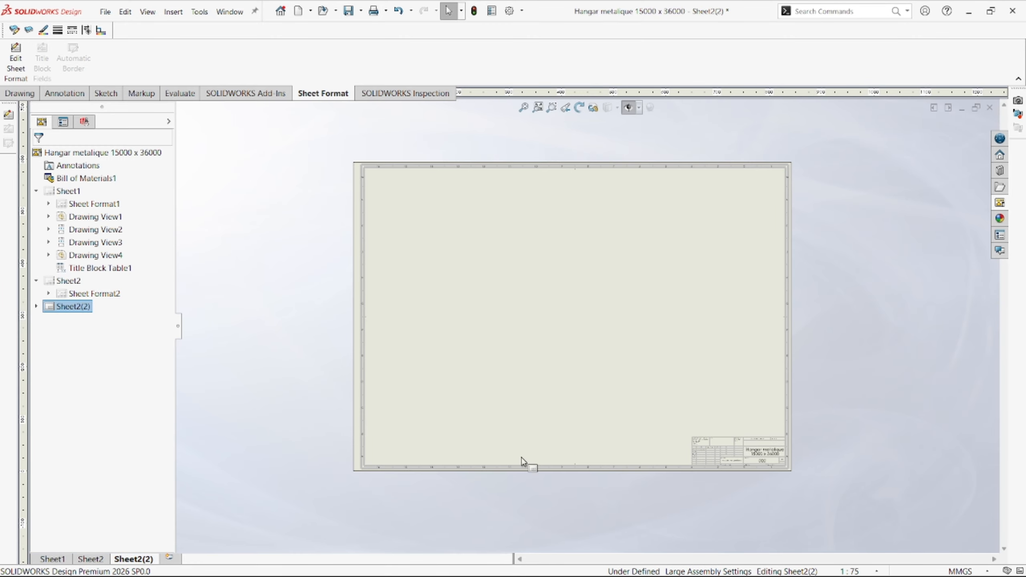
pyautogui.scroll(-5, 747, 423)
pyautogui.scroll(8, 561, 309)
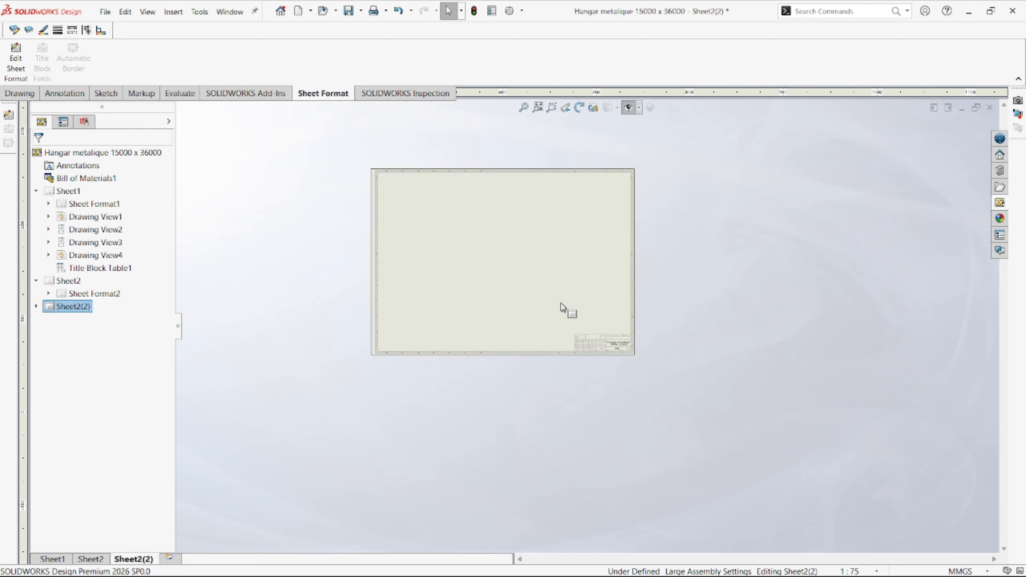
pyautogui.scroll(-3, 500, 252)
pyautogui.rightClick(148, 560)
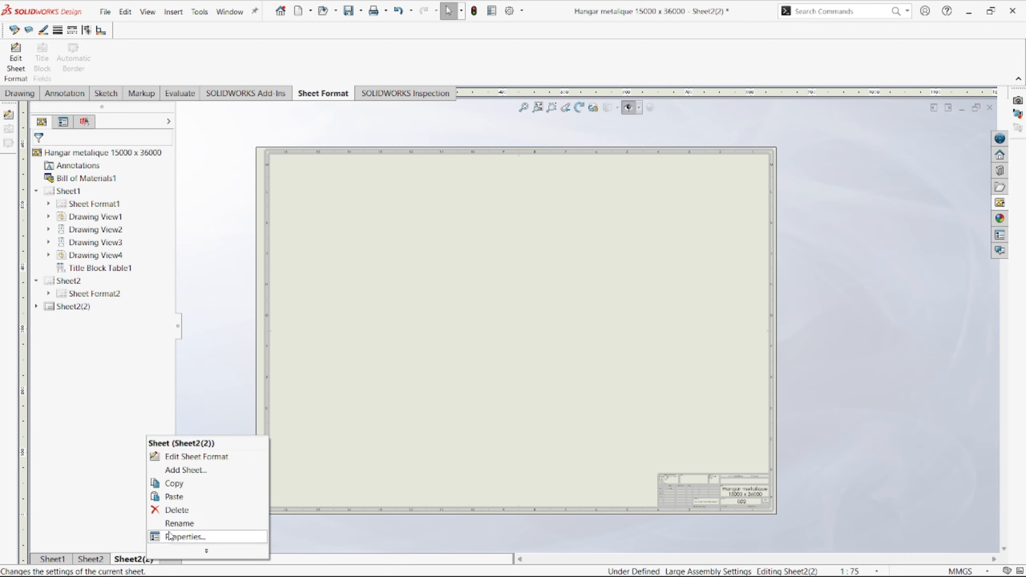
pyautogui.click(194, 524)
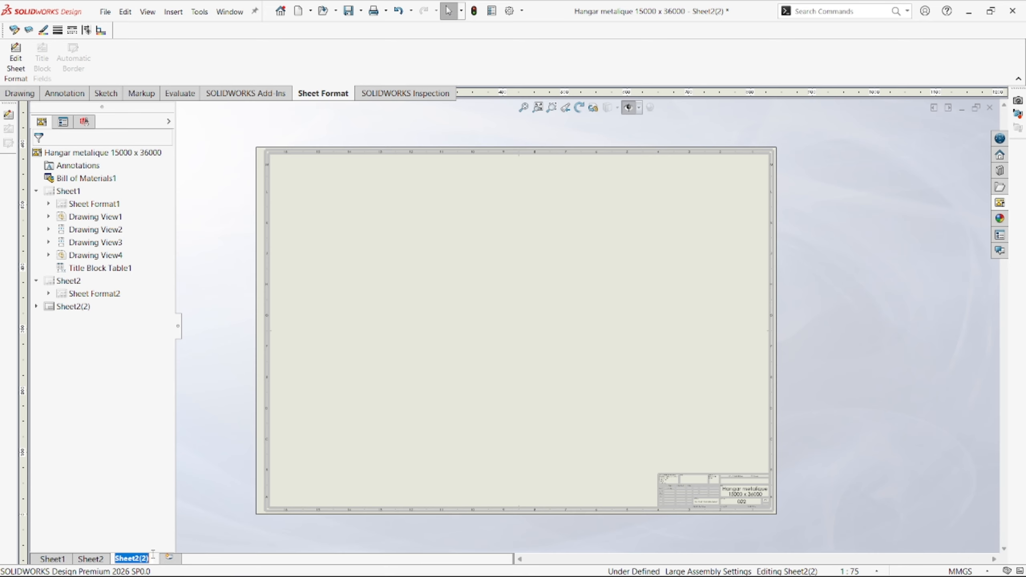
pyautogui.click(151, 558)
pyautogui.press('BackSpace')
pyautogui.press('BackSpace')
pyautogui.press('BackSpace')
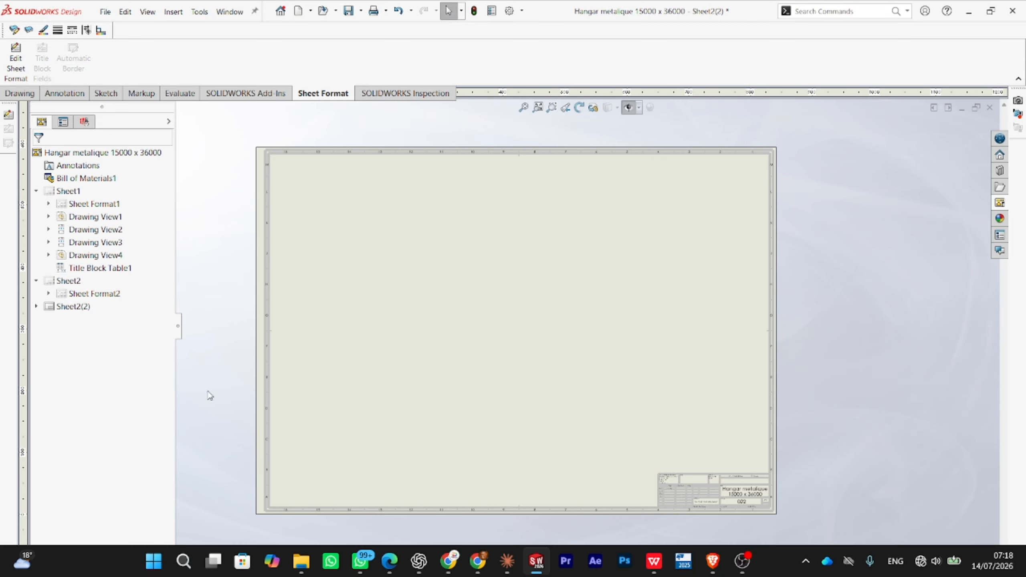
pyautogui.write('3')
pyautogui.press('Return')
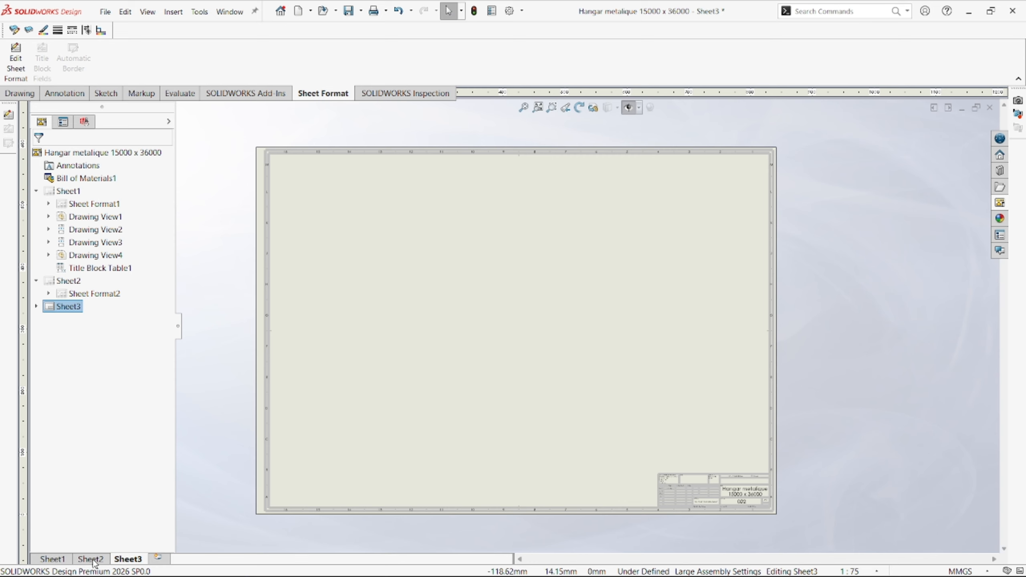
# - Return to Sheet2 and shift its isometric hangar view slightly downward and toward the sheet's right border
pyautogui.click(92, 560)
pyautogui.scroll(-2, 606, 314)
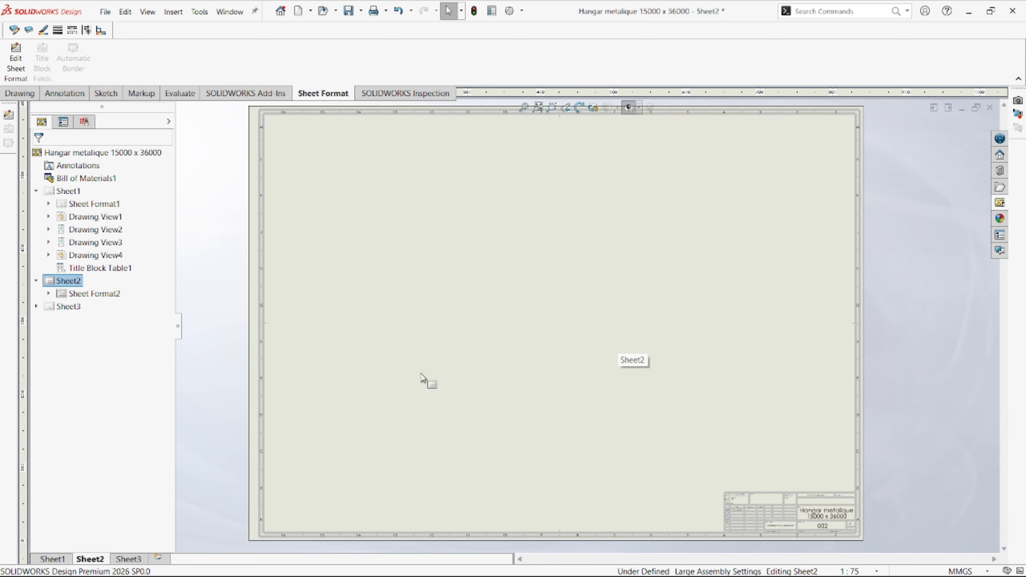
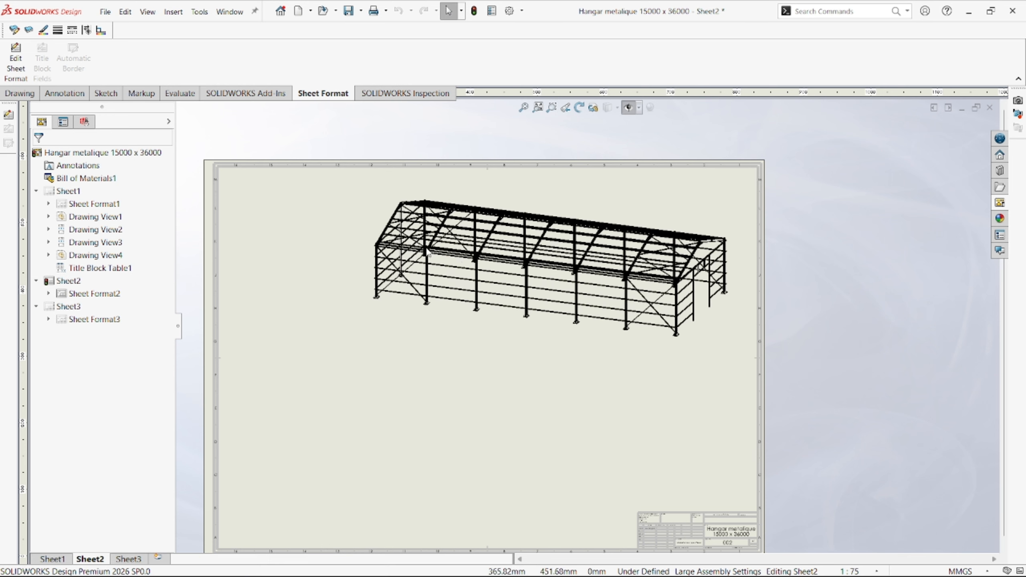
pyautogui.scroll(3, 428, 254)
pyautogui.scroll(3, 529, 354)
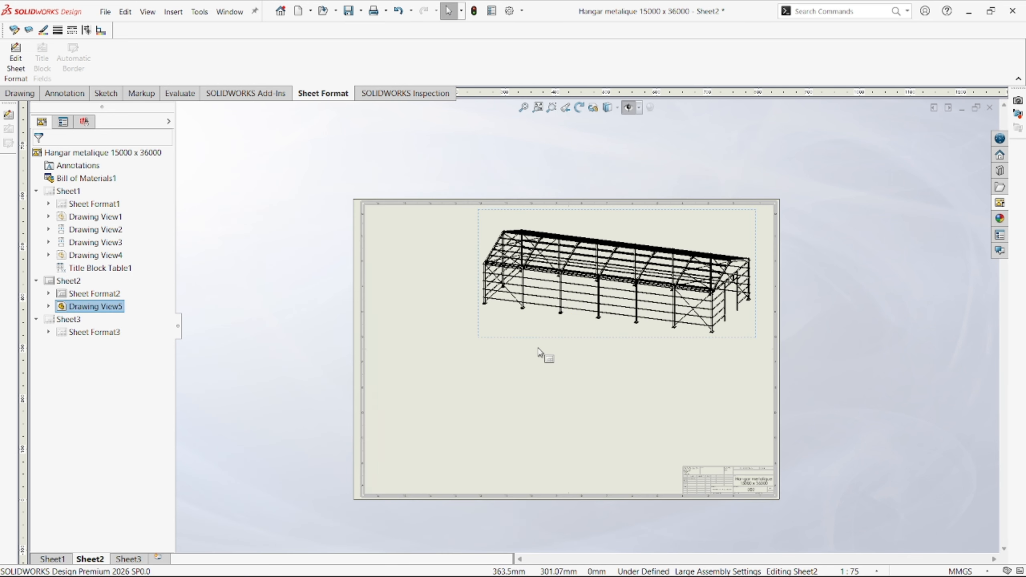
pyautogui.moveTo(594, 343); pyautogui.dragTo(606, 365)
# - Insert a weldment cut list for the isometric hangar view using Auto Balloon and place it in the open area beside the view
pyautogui.click(21, 97)
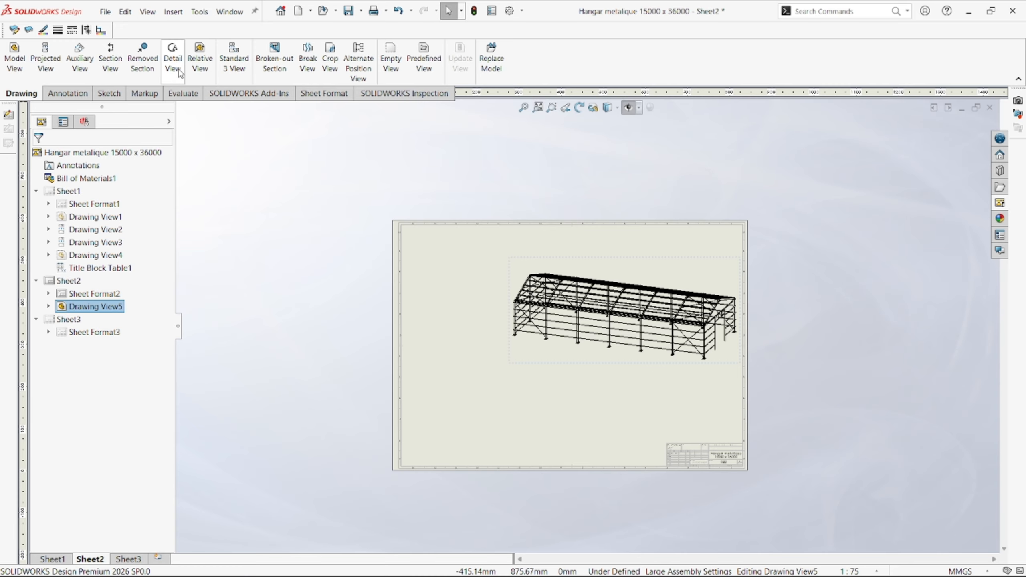
pyautogui.click(67, 93)
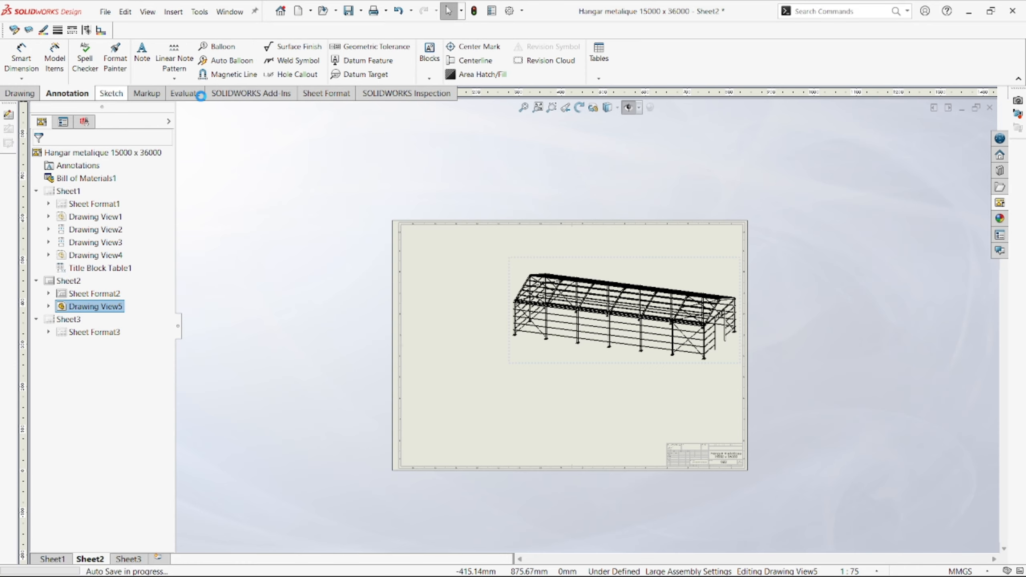
pyautogui.click(229, 60)
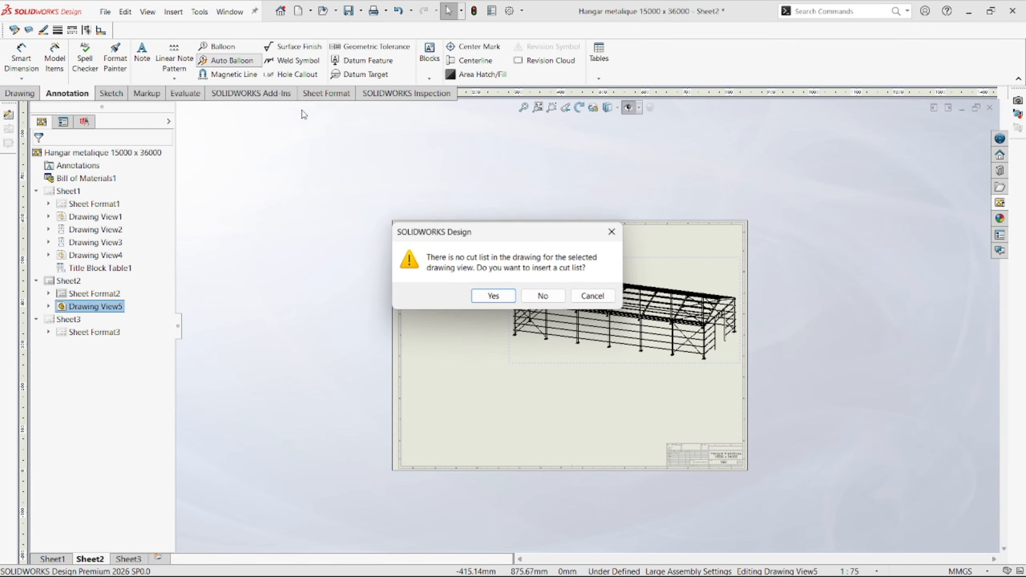
pyautogui.click(494, 297)
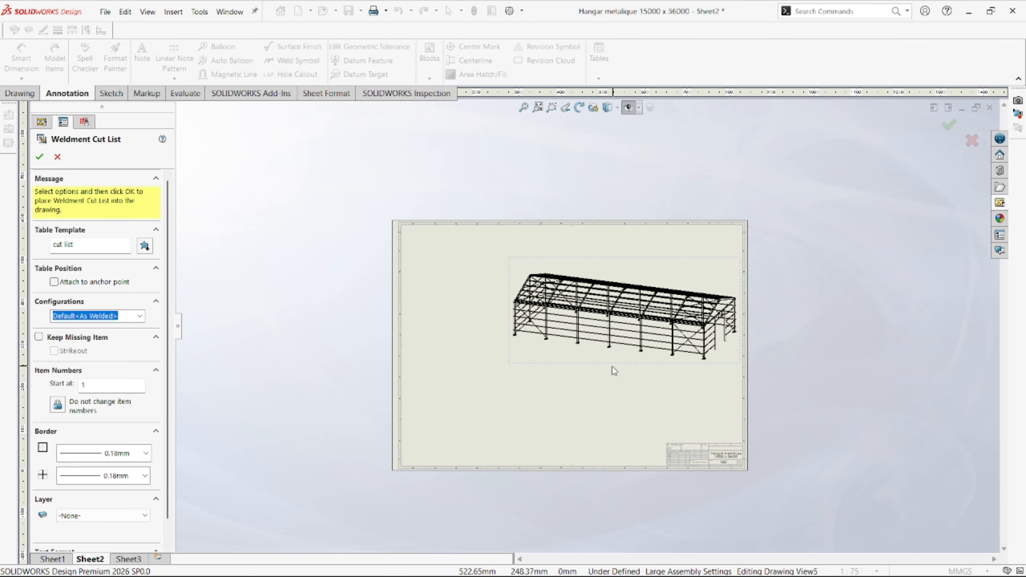
pyautogui.click(41, 158)
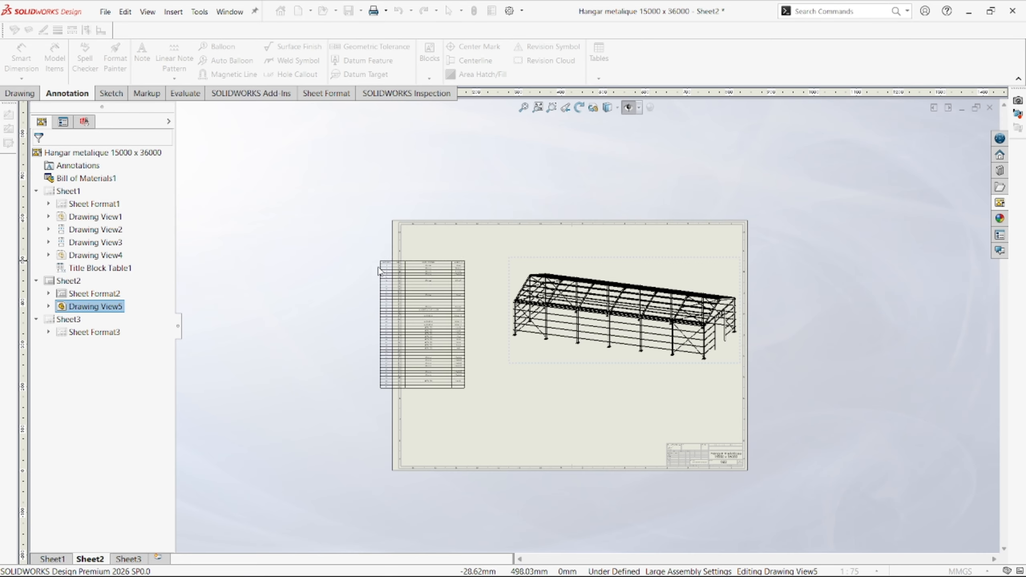
pyautogui.scroll(-3, 434, 285)
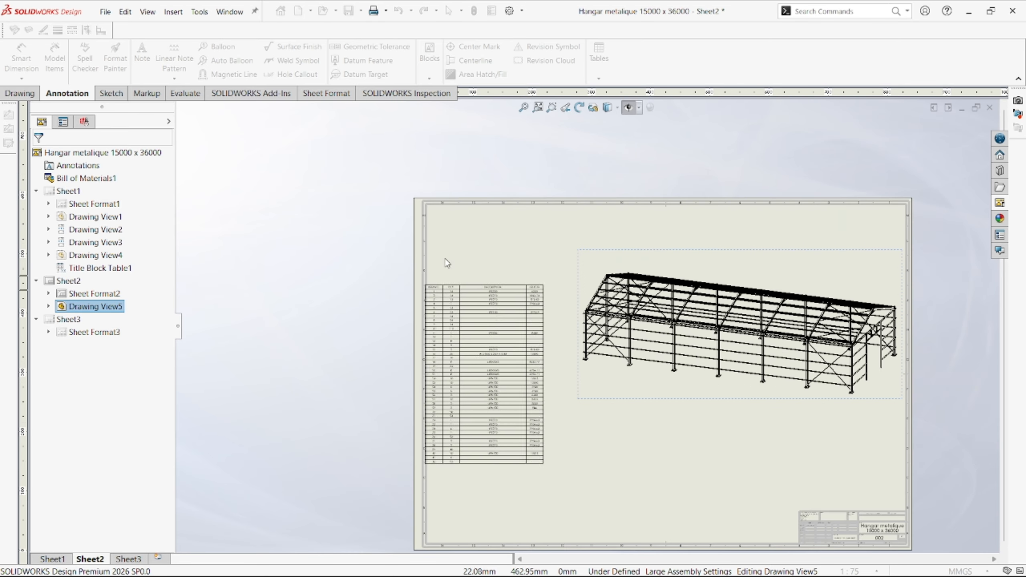
pyautogui.click(438, 256)
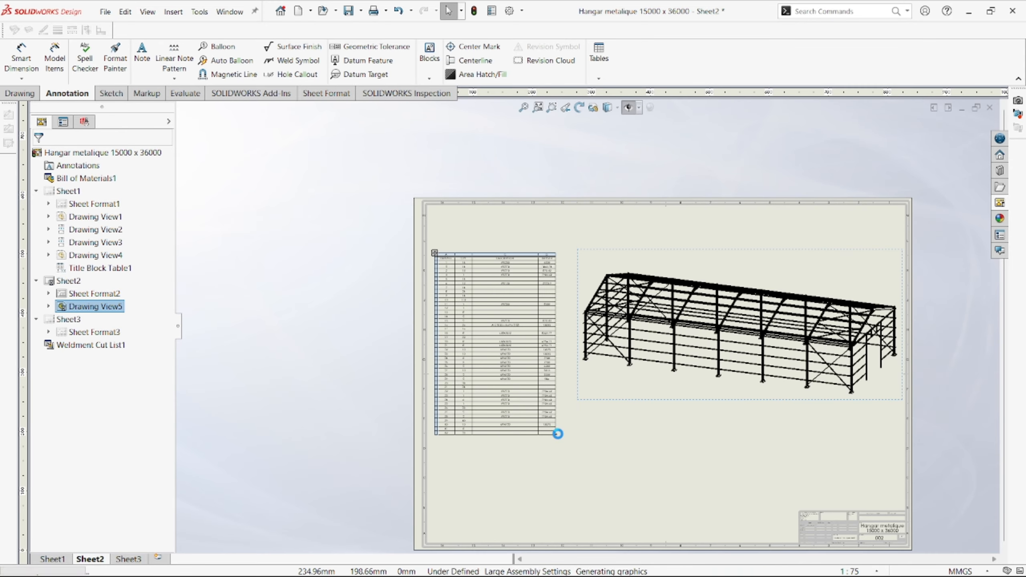
# - Enlarge the cut list table, move it to the sheet's upper-left border corner and fit its height inside the frame
pyautogui.moveTo(557, 435)
pyautogui.mouseDown()
pyautogui.moveTo(604, 525)
pyautogui.moveTo(595, 546)
pyautogui.moveTo(587, 531)
pyautogui.moveTo(577, 544)
pyautogui.mouseUp()
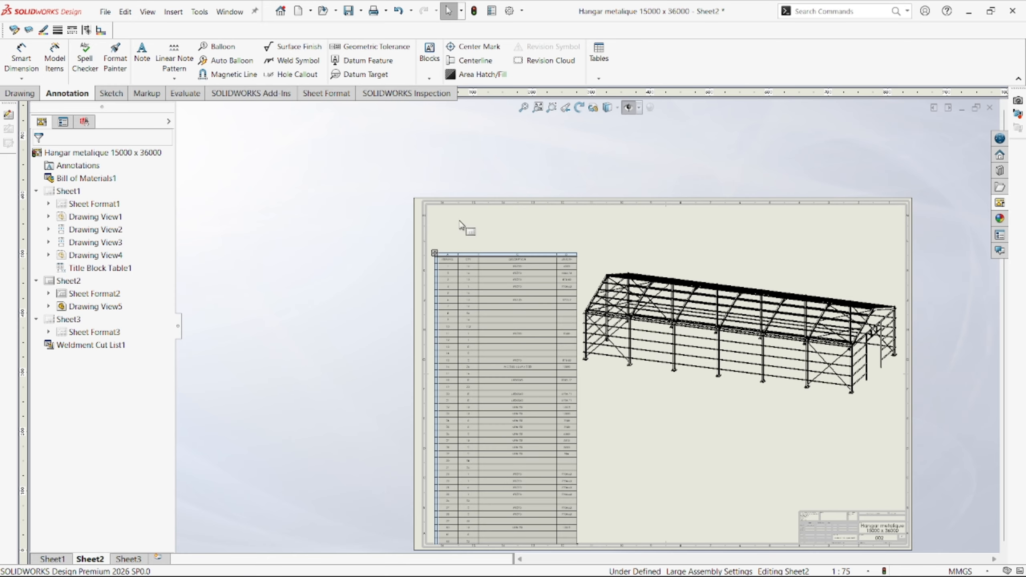
pyautogui.click(578, 259)
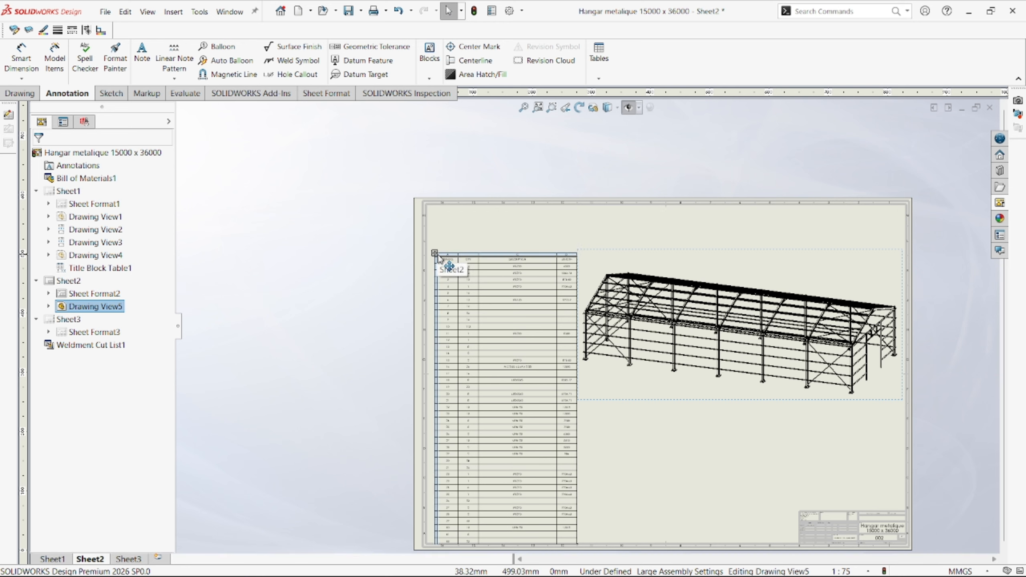
pyautogui.moveTo(446, 256); pyautogui.dragTo(435, 202)
pyautogui.click(575, 489)
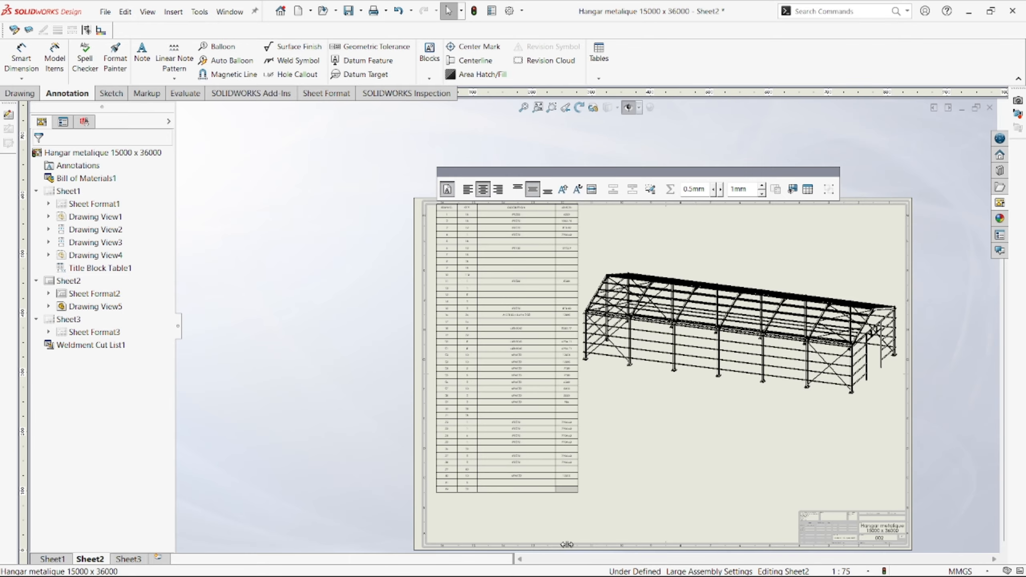
pyautogui.moveTo(578, 492); pyautogui.dragTo(573, 527)
# - Add automatic item balloons around the isometric hangar view
pyautogui.click(786, 401)
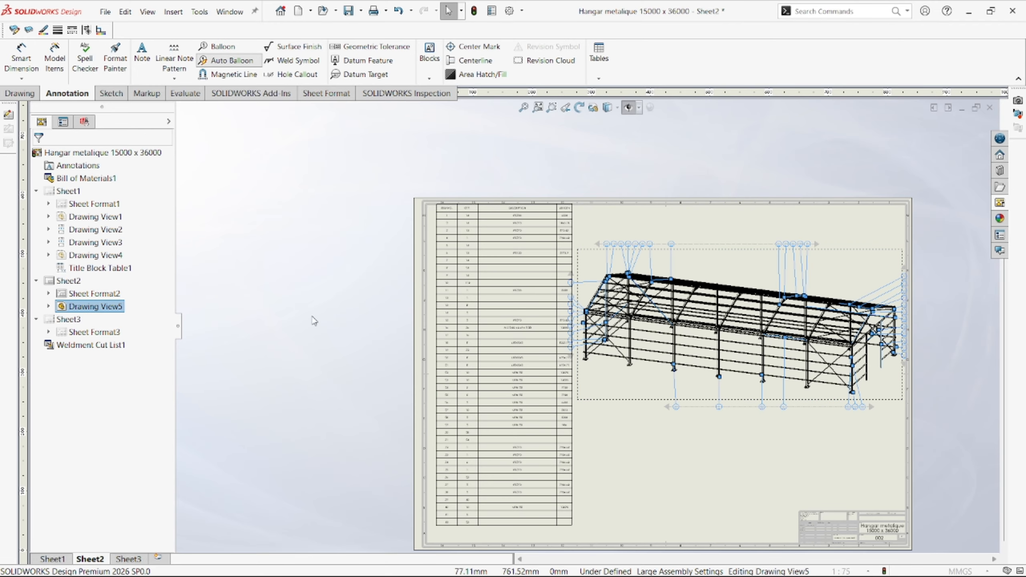
pyautogui.click(39, 156)
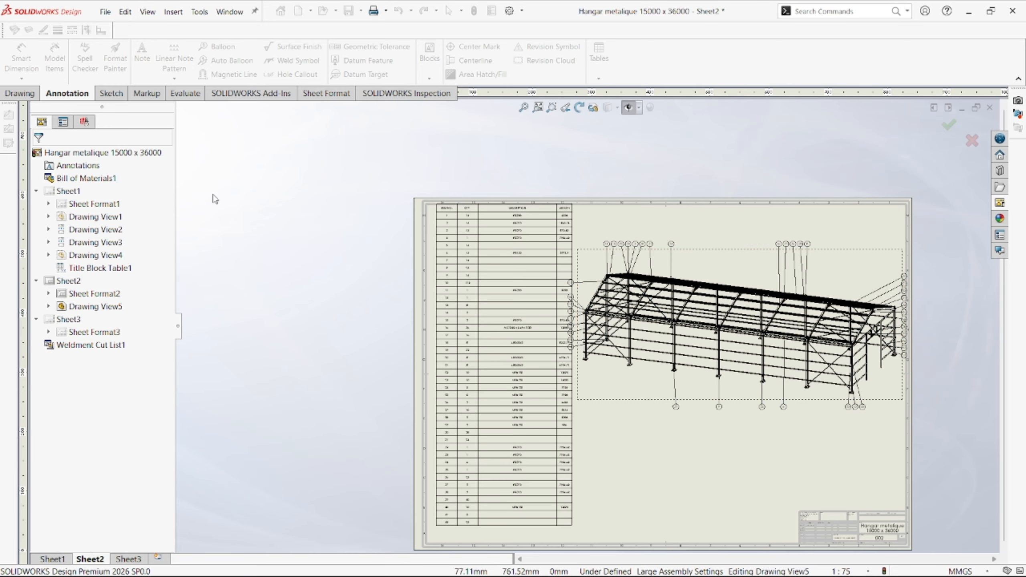
# - Spread out the balloons above the roof, at balloon 11 and beside the upper right end of the hangar so their leaders separate
pyautogui.scroll(3, 791, 404)
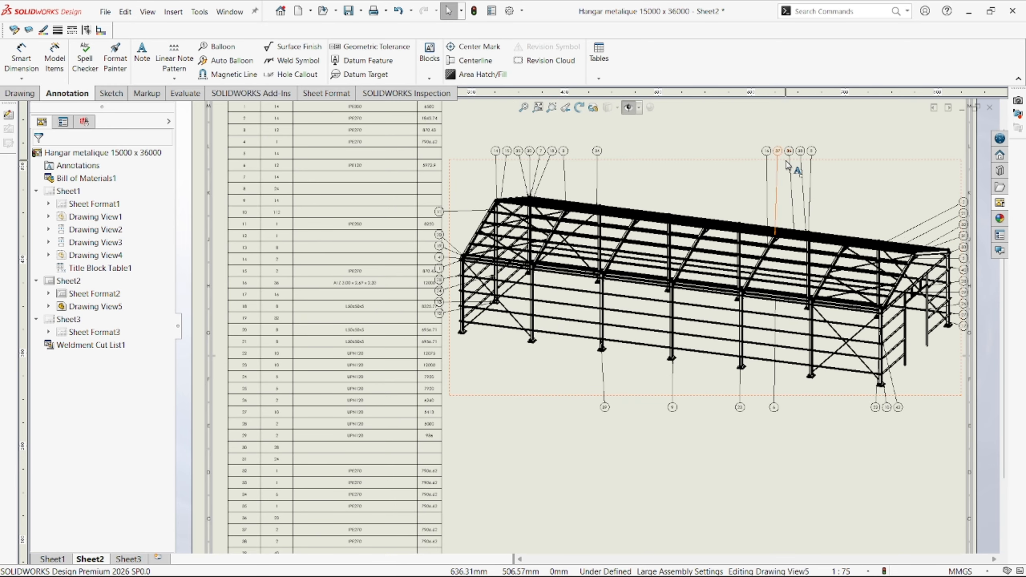
pyautogui.scroll(-2, 676, 101)
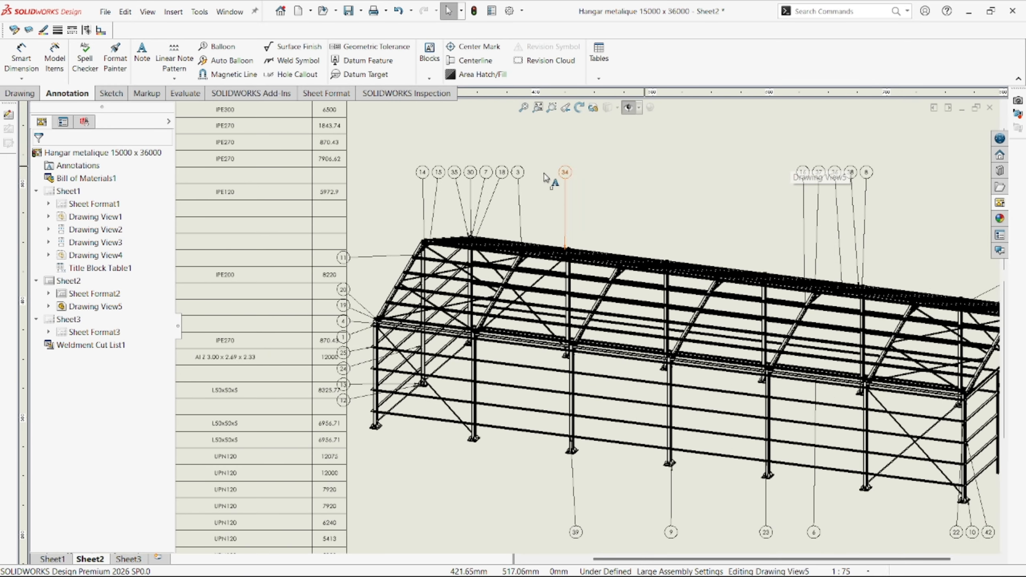
pyautogui.click(343, 258)
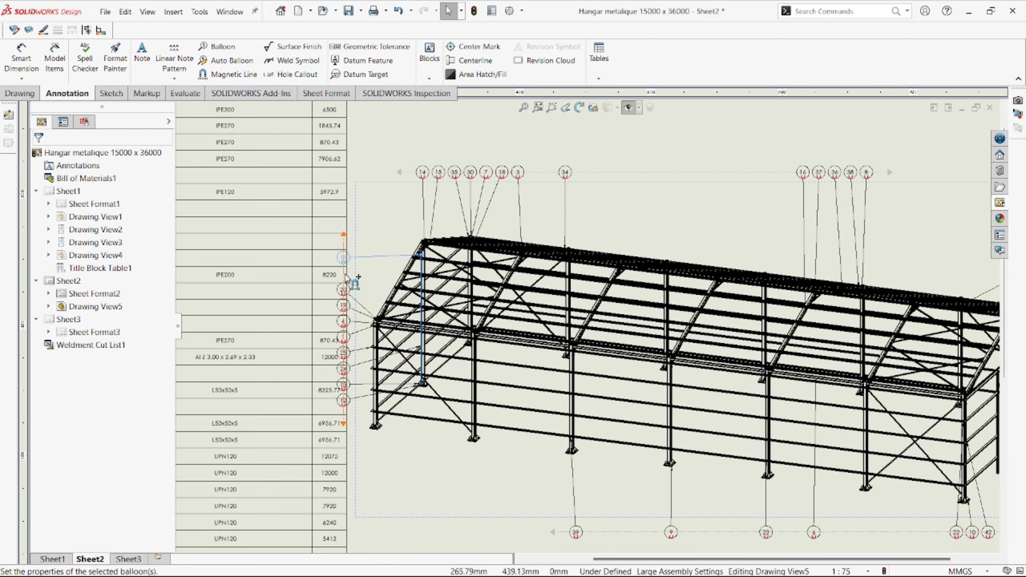
pyautogui.moveTo(345, 271); pyautogui.dragTo(364, 288)
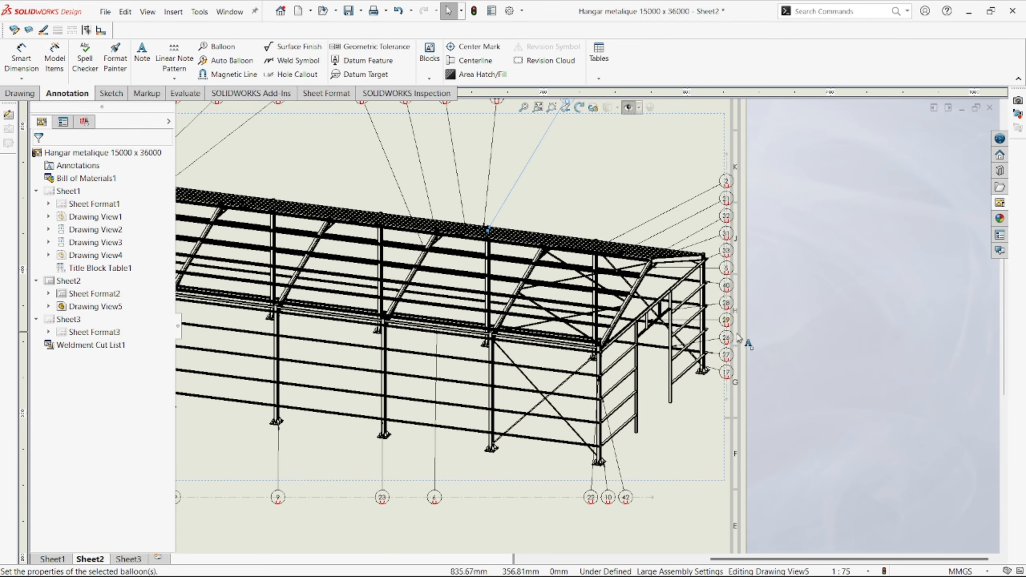
pyautogui.moveTo(726, 198); pyautogui.dragTo(657, 164)
pyautogui.moveTo(726, 215); pyautogui.dragTo(676, 221)
pyautogui.scroll(3, 572, 359)
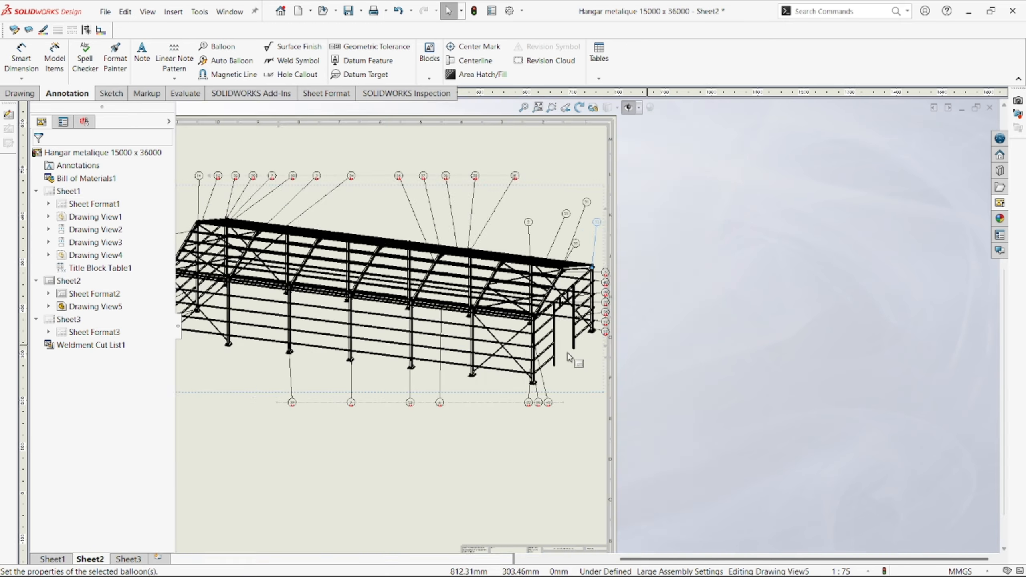
# - Reposition the balloons around the hangar's right gable end, including 27, 28 and 40, so they no longer crowd together
pyautogui.scroll(-6, 537, 384)
pyautogui.moveTo(517, 436); pyautogui.dragTo(442, 436)
pyautogui.moveTo(549, 436); pyautogui.dragTo(507, 436)
pyautogui.moveTo(580, 437); pyautogui.dragTo(664, 405)
pyautogui.moveTo(759, 213); pyautogui.dragTo(737, 207)
pyautogui.moveTo(761, 243); pyautogui.dragTo(692, 278)
pyautogui.scroll(4, 692, 267)
pyautogui.scroll(-6, 711, 174)
pyautogui.moveTo(661, 239); pyautogui.dragTo(661, 163)
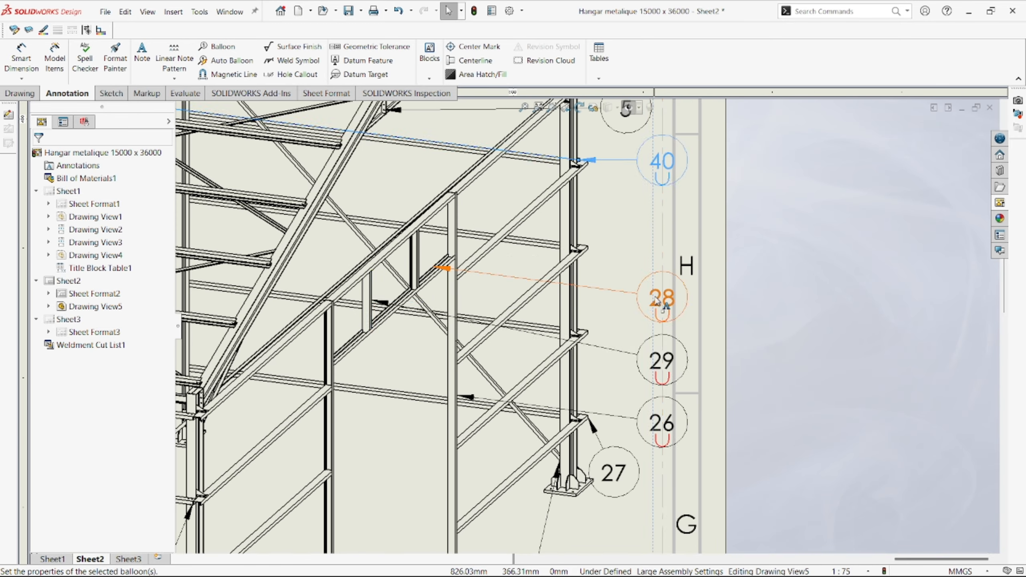
pyautogui.moveTo(662, 297); pyautogui.dragTo(662, 238)
# - Reposition the balloons around the left gable end, placing 12, 13 and 24 below the column bases
pyautogui.scroll(6, 606, 344)
pyautogui.scroll(-4, 484, 282)
pyautogui.moveTo(498, 250); pyautogui.dragTo(531, 131)
pyautogui.moveTo(501, 277); pyautogui.dragTo(505, 204)
pyautogui.scroll(2, 525, 242)
pyautogui.moveTo(537, 382); pyautogui.dragTo(564, 426)
pyautogui.moveTo(539, 348); pyautogui.dragTo(648, 432)
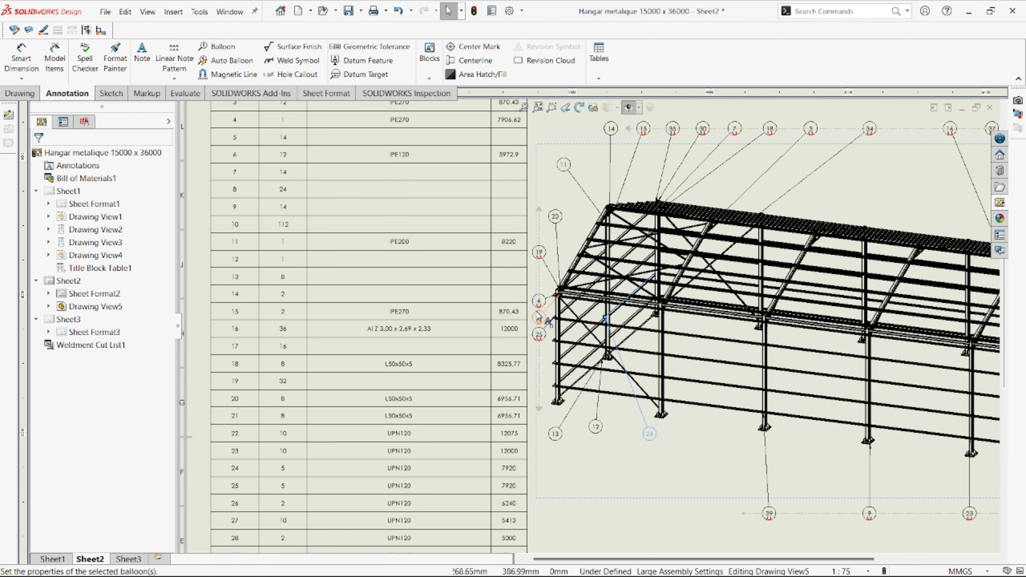
# - Pull another crowded balloon at the right gable end down and clear of the hangar structure
pyautogui.scroll(5, 647, 388)
pyautogui.scroll(-8, 885, 323)
pyautogui.moveTo(720, 376); pyautogui.dragTo(604, 469)
pyautogui.scroll(8, 511, 329)
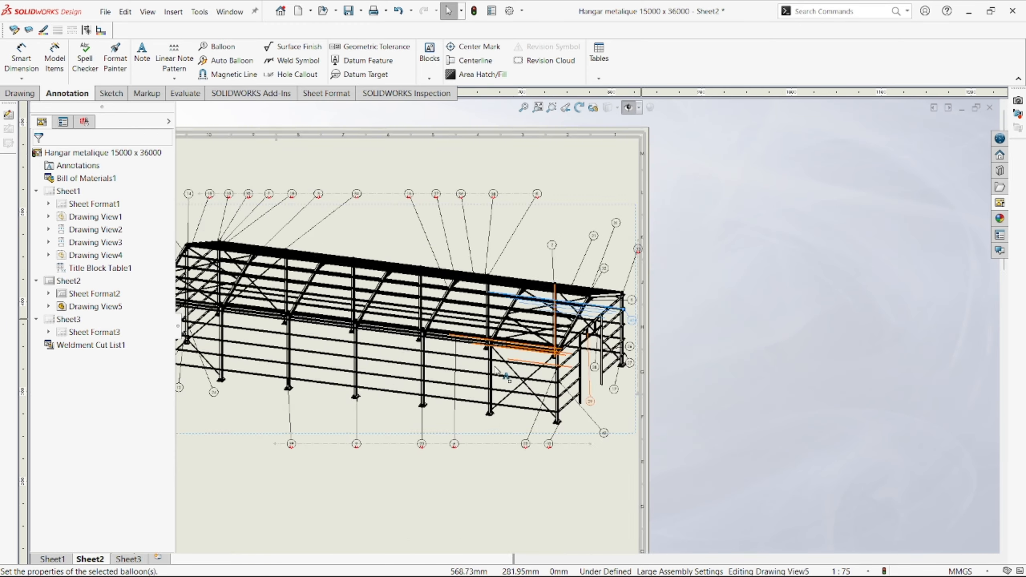
# - Examine the full sheet layout and the upper cut list rows, checking item numbers, quantities, descriptions and lengths
pyautogui.scroll(2, 510, 330)
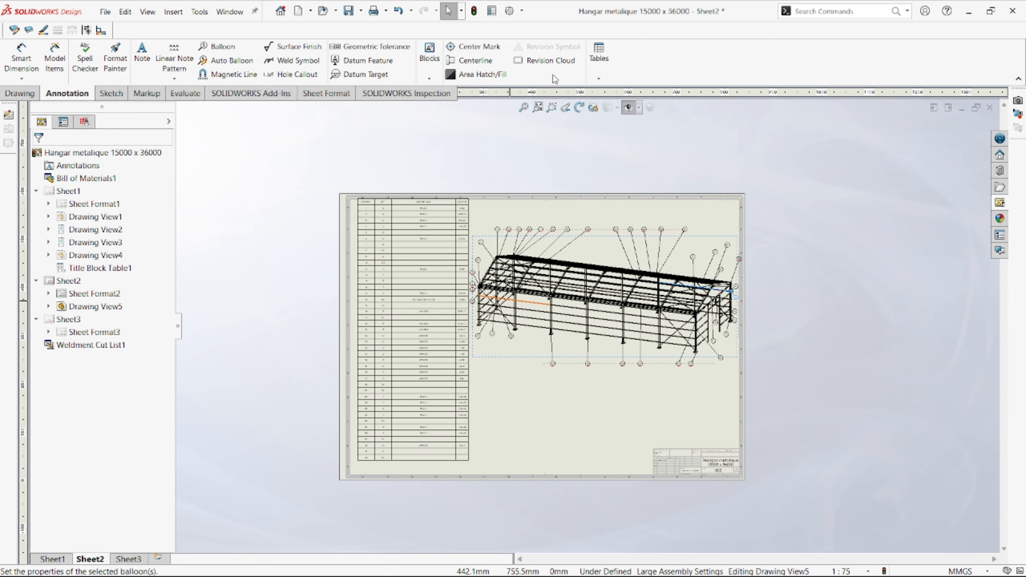
pyautogui.click(538, 107)
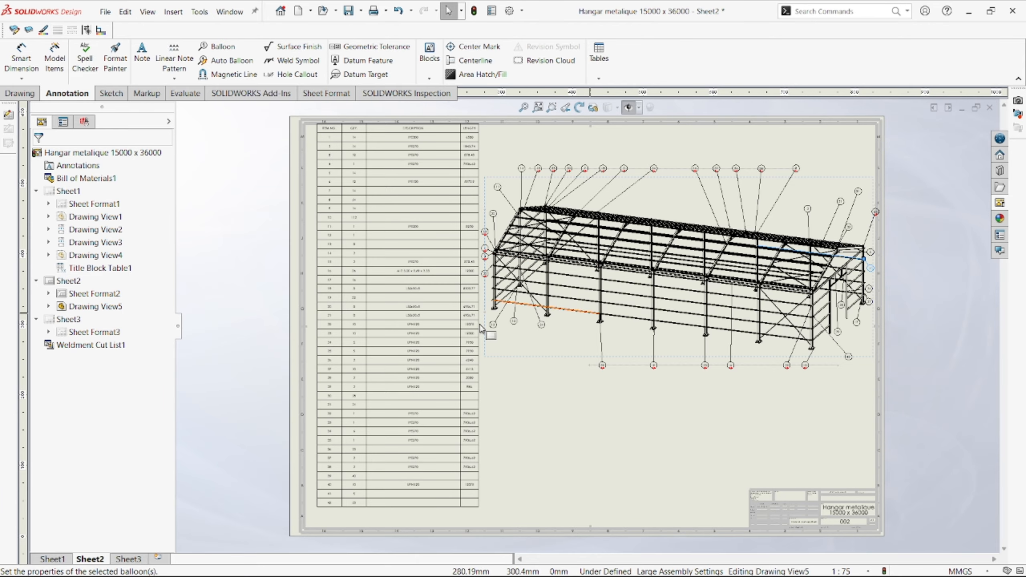
pyautogui.scroll(-5, 480, 328)
pyautogui.scroll(4, 412, 297)
pyautogui.scroll(-2, 566, 202)
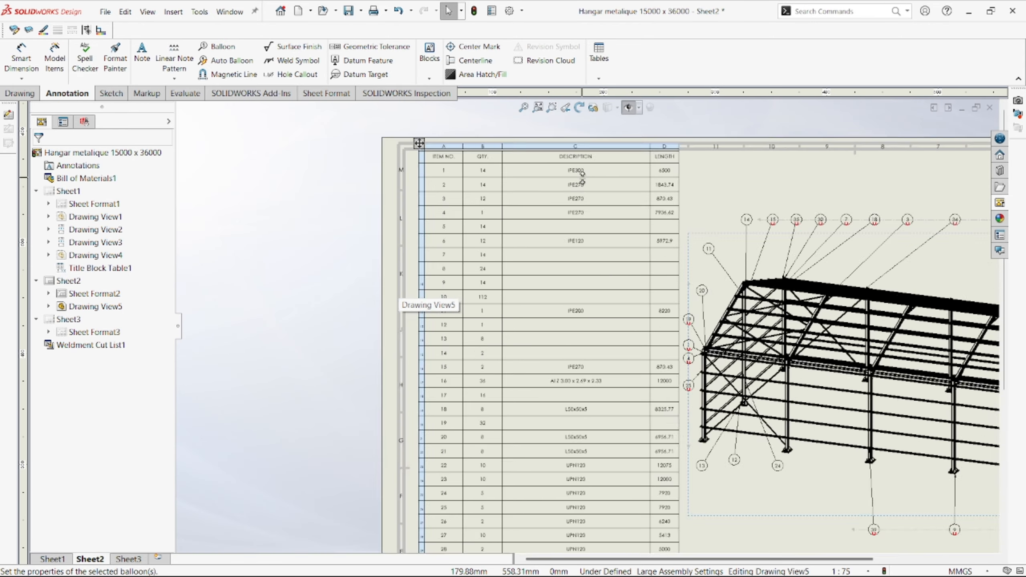
pyautogui.scroll(-3, 581, 174)
pyautogui.scroll(1, 732, 190)
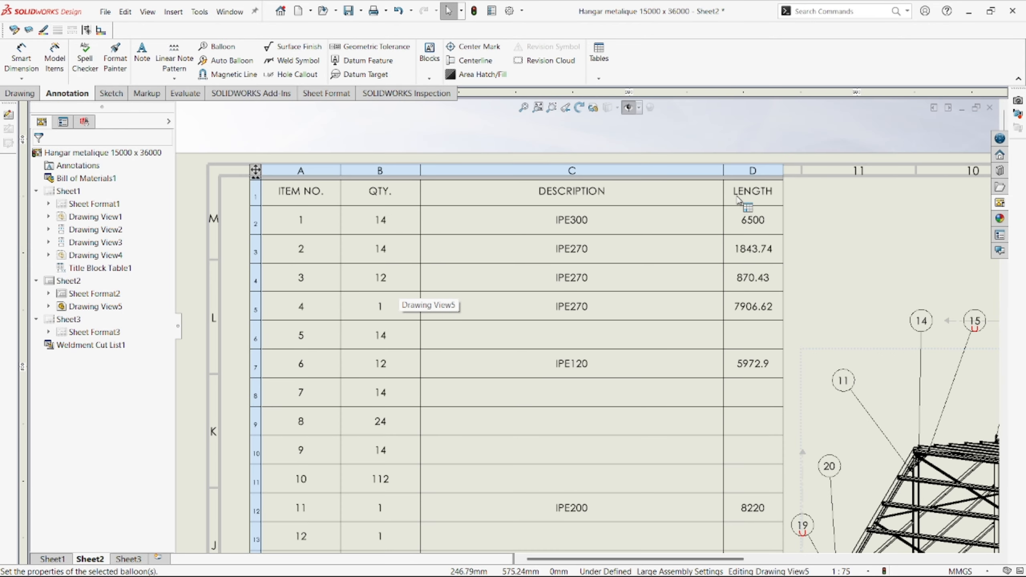
pyautogui.scroll(-1, 705, 231)
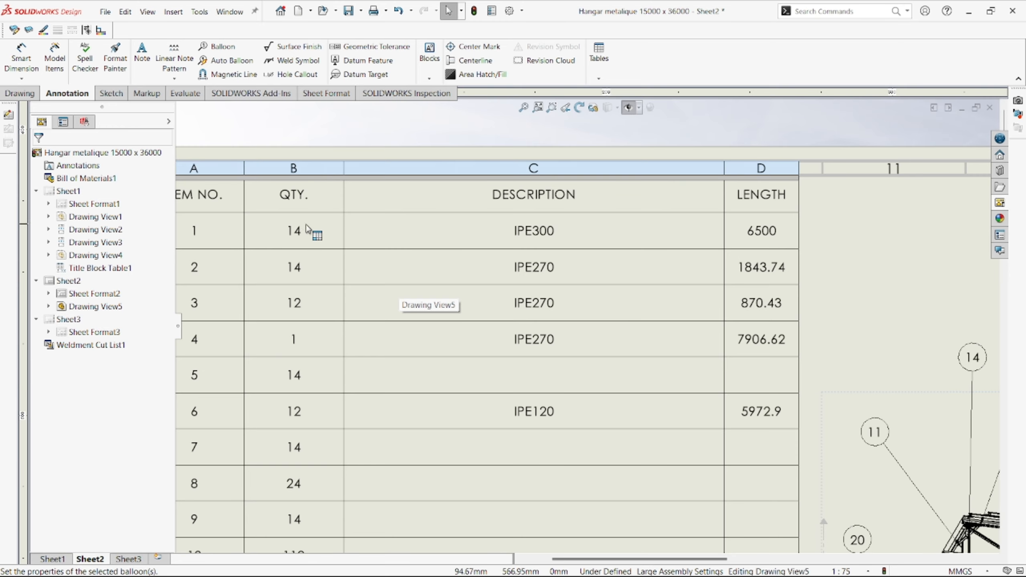
pyautogui.scroll(-2, 314, 229)
pyautogui.scroll(2, 606, 356)
pyautogui.scroll(4, 607, 355)
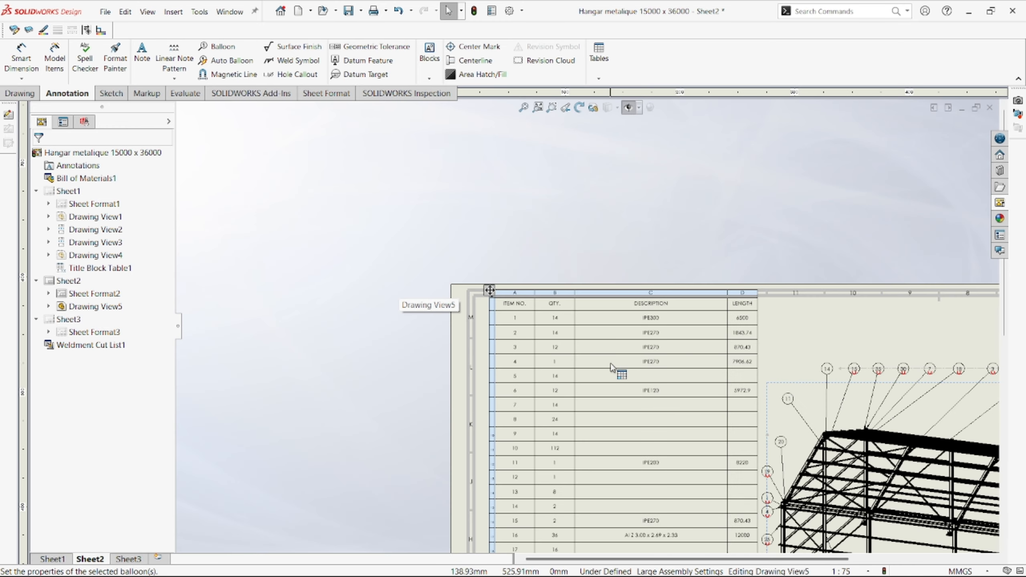
pyautogui.scroll(-1, 504, 281)
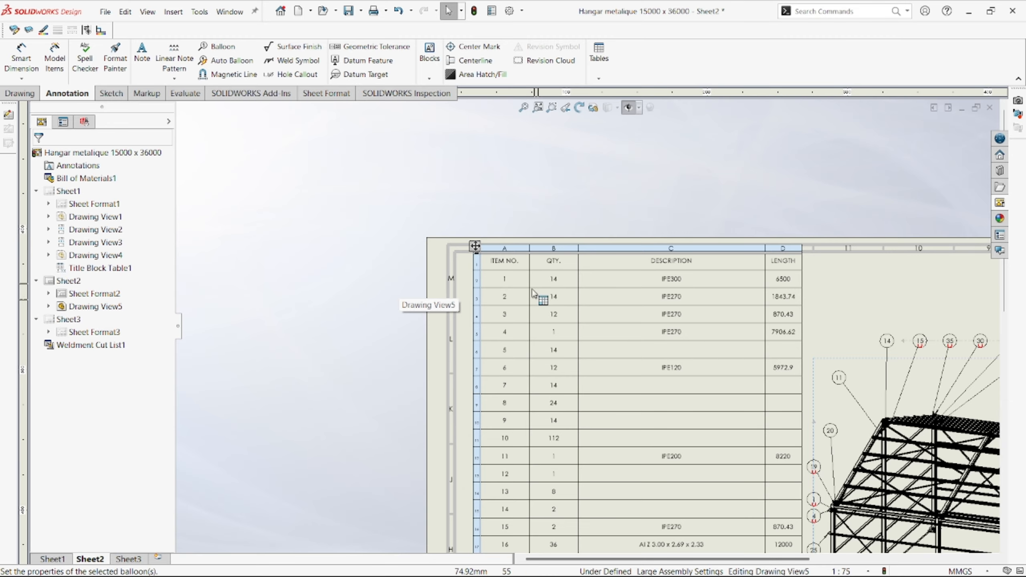
pyautogui.scroll(-3, 532, 293)
pyautogui.scroll(4, 606, 355)
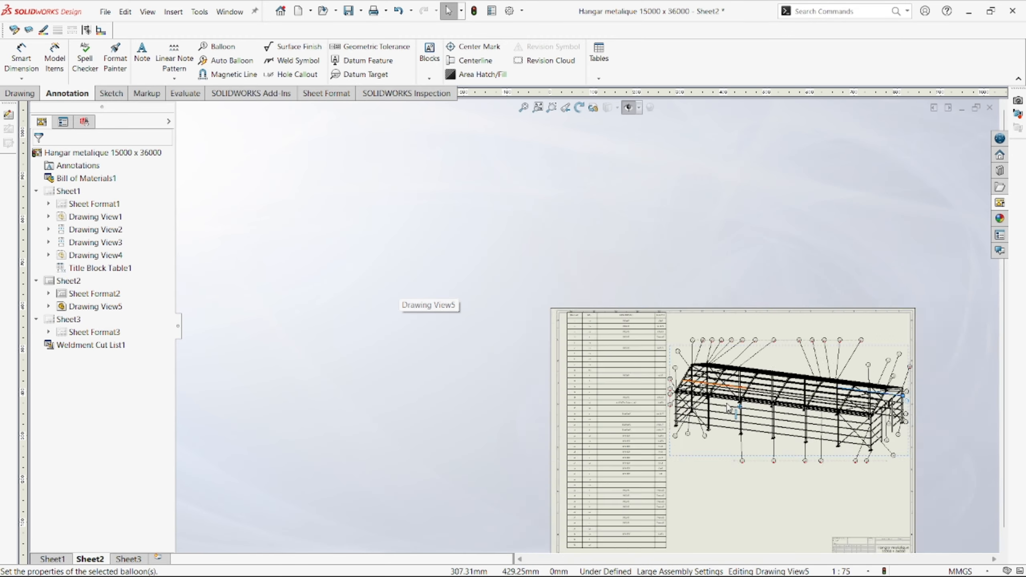
# - Examine the balloon leader attached near a front column base, and review the last rows of the cut list
pyautogui.scroll(-5, 685, 489)
pyautogui.scroll(-2, 686, 489)
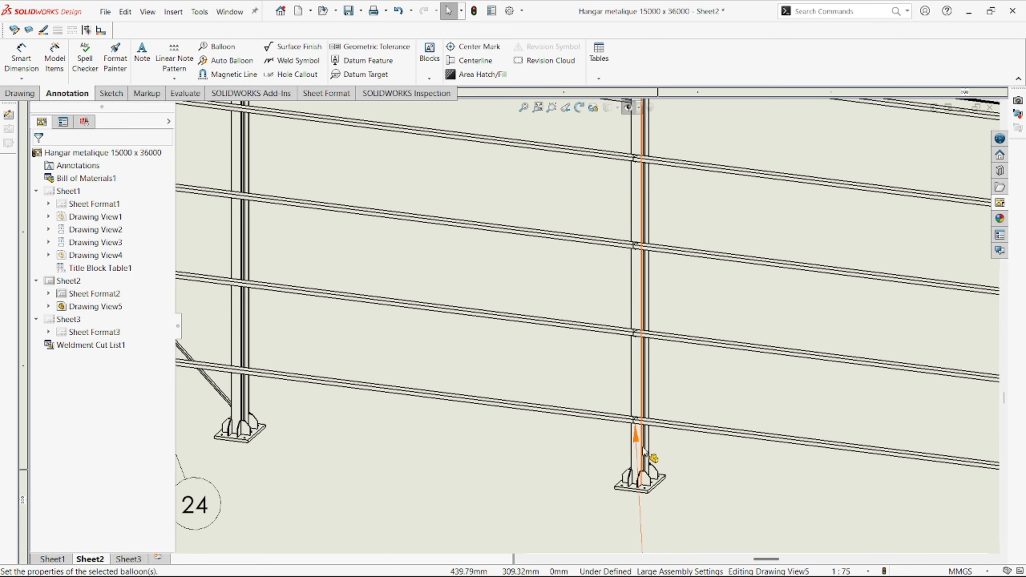
pyautogui.scroll(-3, 644, 463)
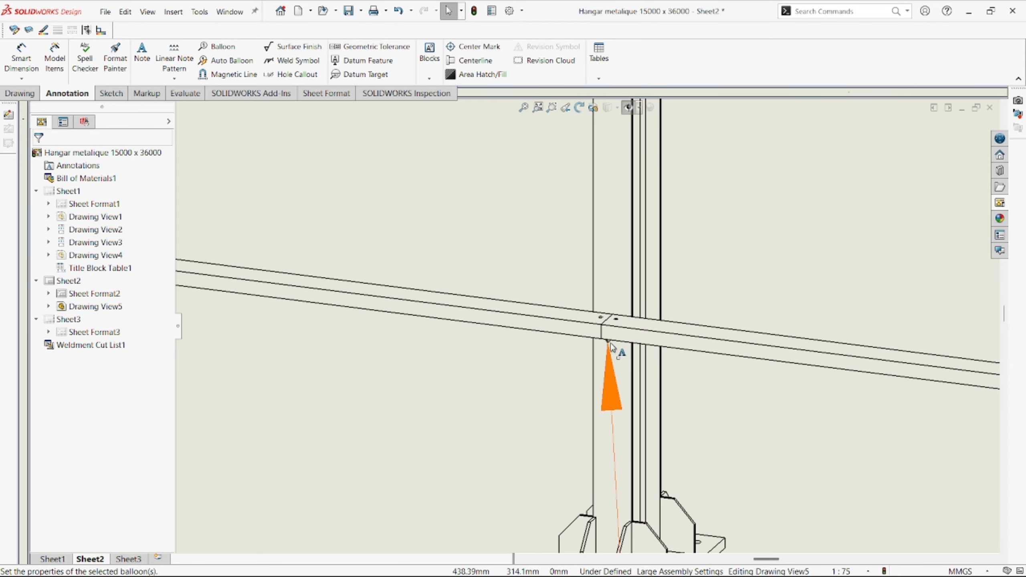
pyautogui.scroll(6, 610, 362)
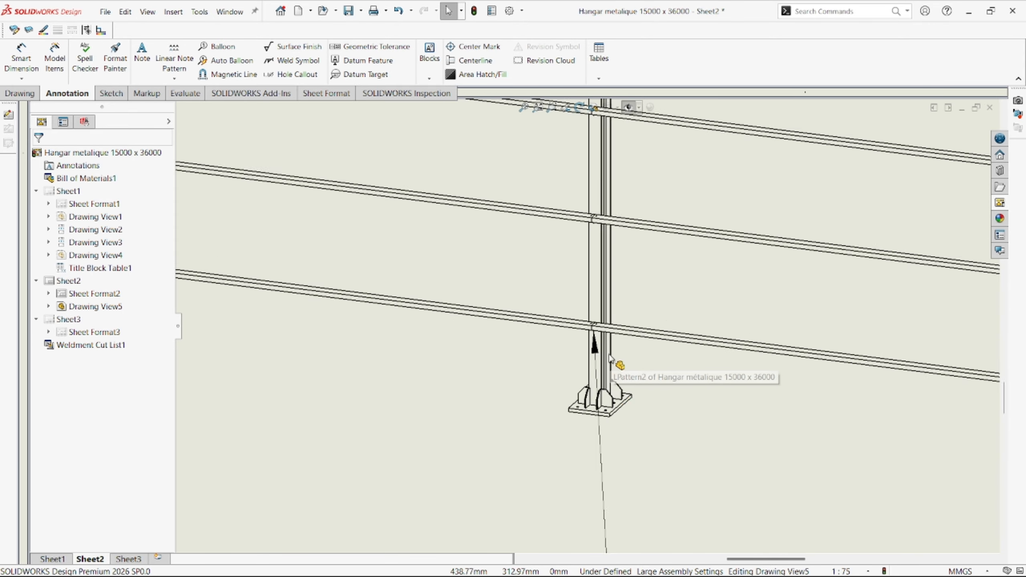
pyautogui.scroll(-2, 603, 450)
pyautogui.scroll(5, 546, 367)
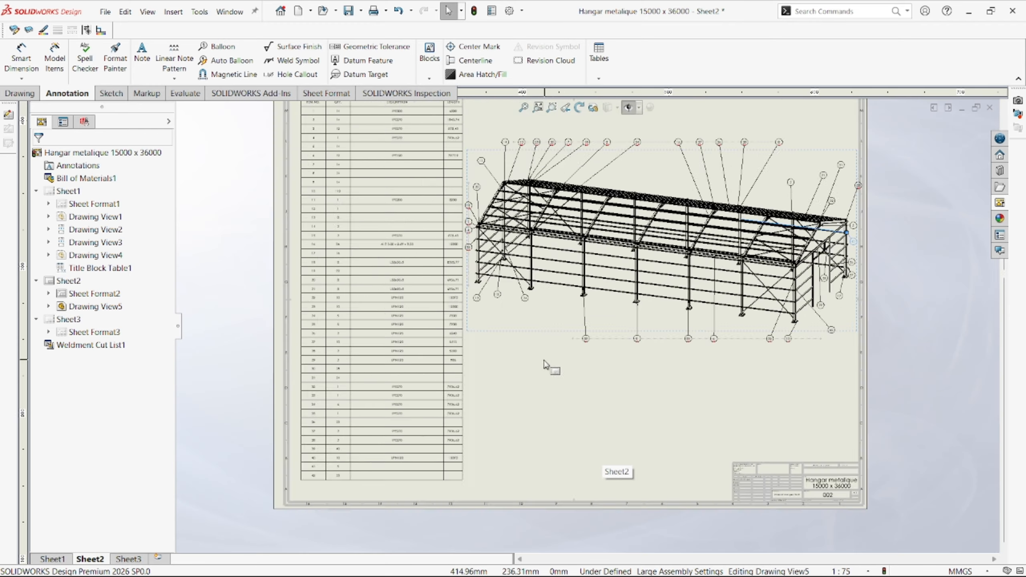
pyautogui.scroll(-6, 464, 369)
pyautogui.scroll(5, 358, 435)
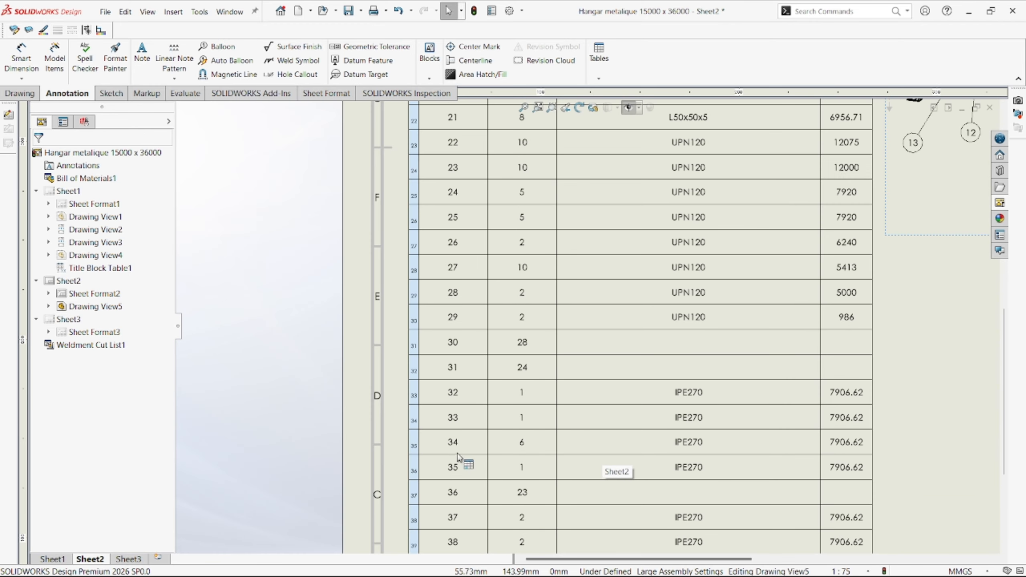
pyautogui.scroll(-6, 541, 329)
pyautogui.scroll(4, 683, 285)
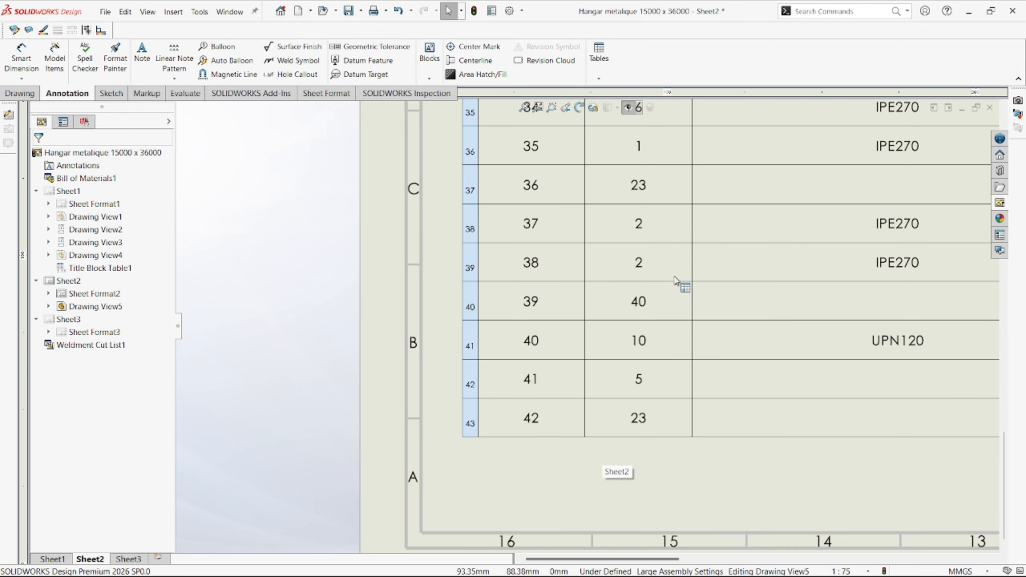
pyautogui.scroll(-2, 636, 321)
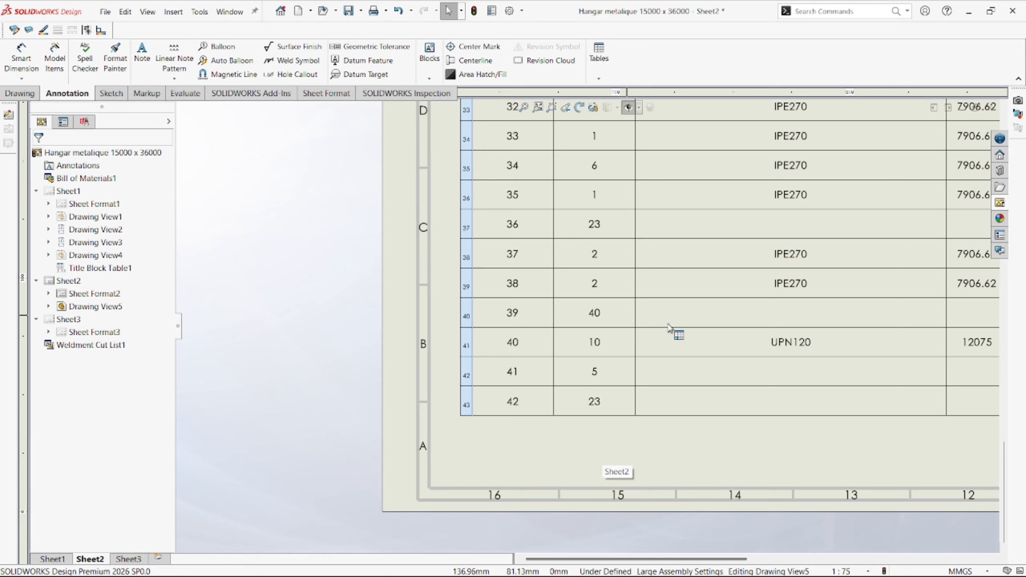
# - Examine Sheet2's overall layout, checking the balloon arrangement around the hangar view and the cut list beside it
pyautogui.scroll(8, 669, 327)
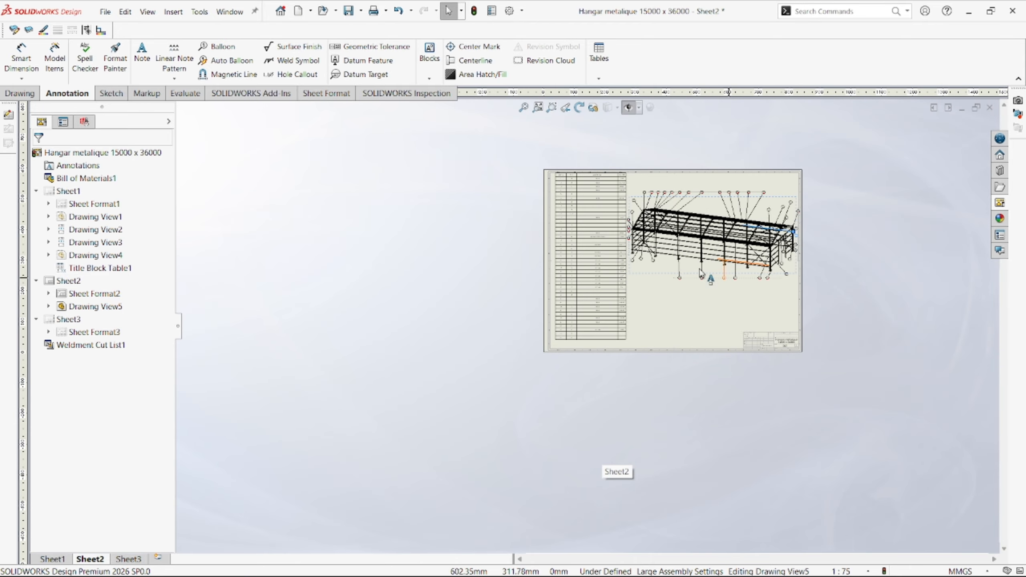
pyautogui.scroll(-2, 701, 273)
pyautogui.scroll(-2, 619, 287)
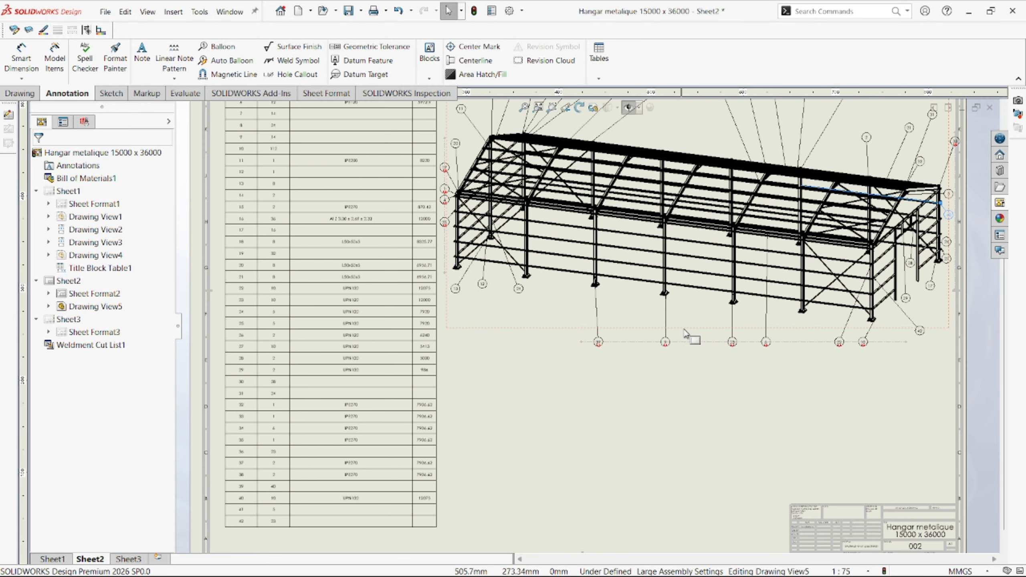
pyautogui.scroll(2, 711, 327)
pyautogui.scroll(-2, 722, 285)
pyautogui.scroll(3, 722, 286)
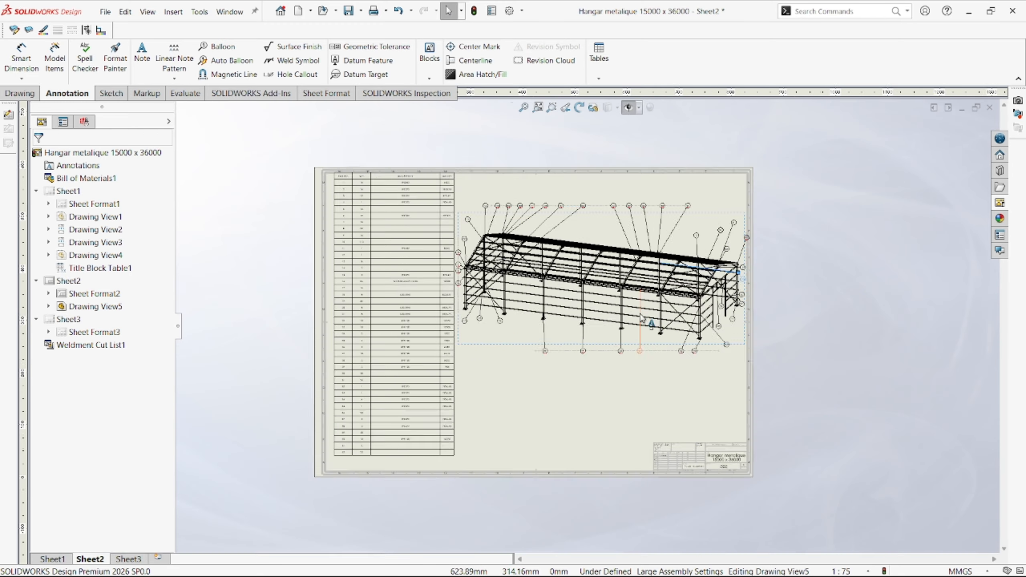
pyautogui.scroll(-1, 618, 348)
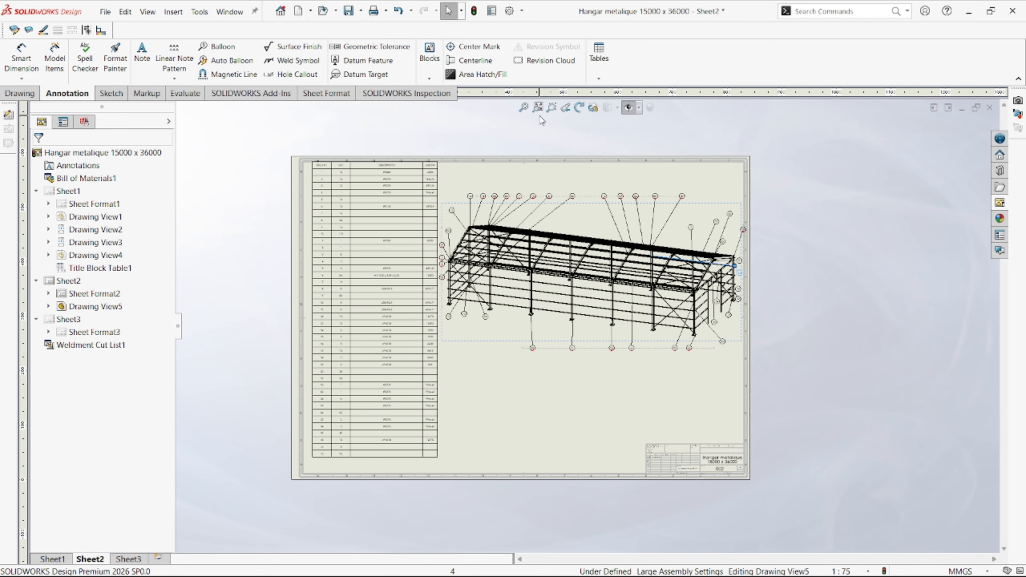
pyautogui.scroll(-1, 299, 290)
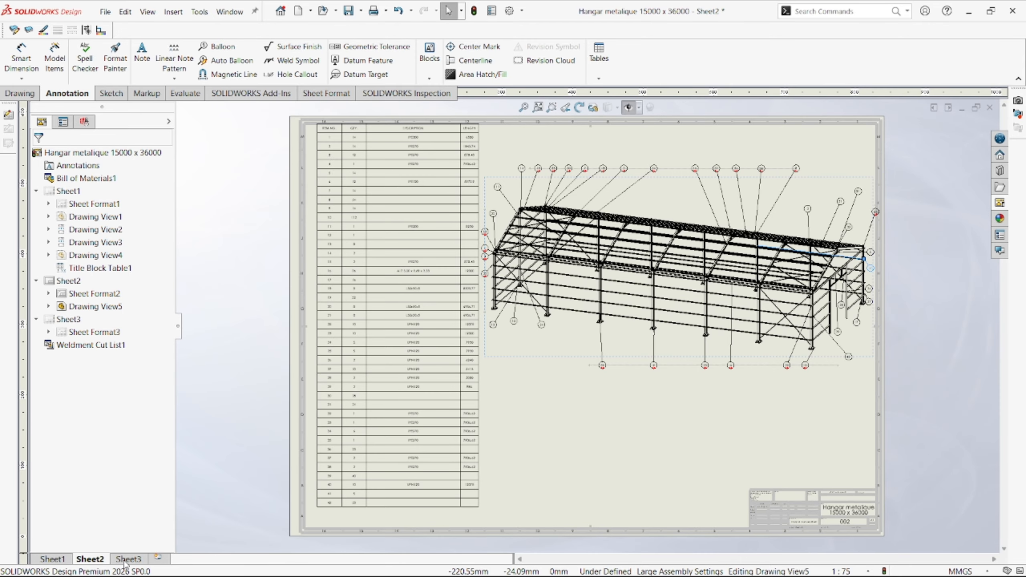
# - Paste a copy of the previously copied blank sheet after Sheet3, and return to Sheet3
pyautogui.moveTo(126, 563)
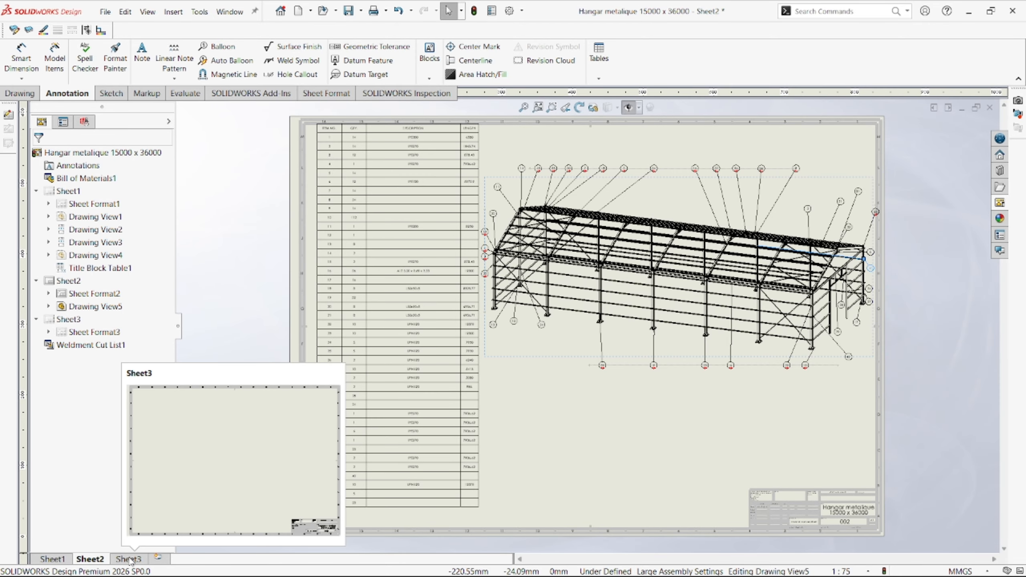
pyautogui.click(129, 559)
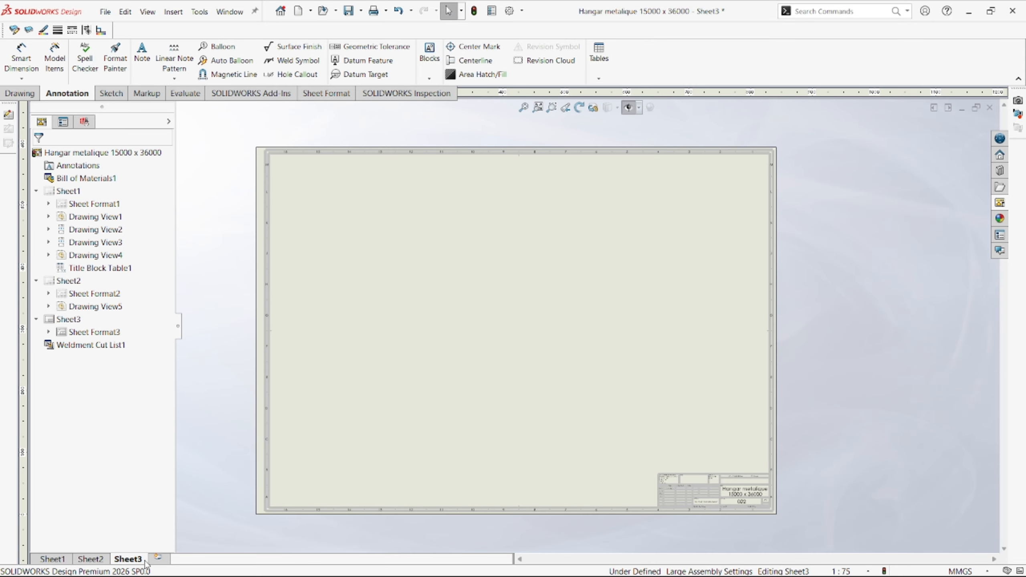
pyautogui.hotkey('ctrl', 'v')
pyautogui.click(513, 337)
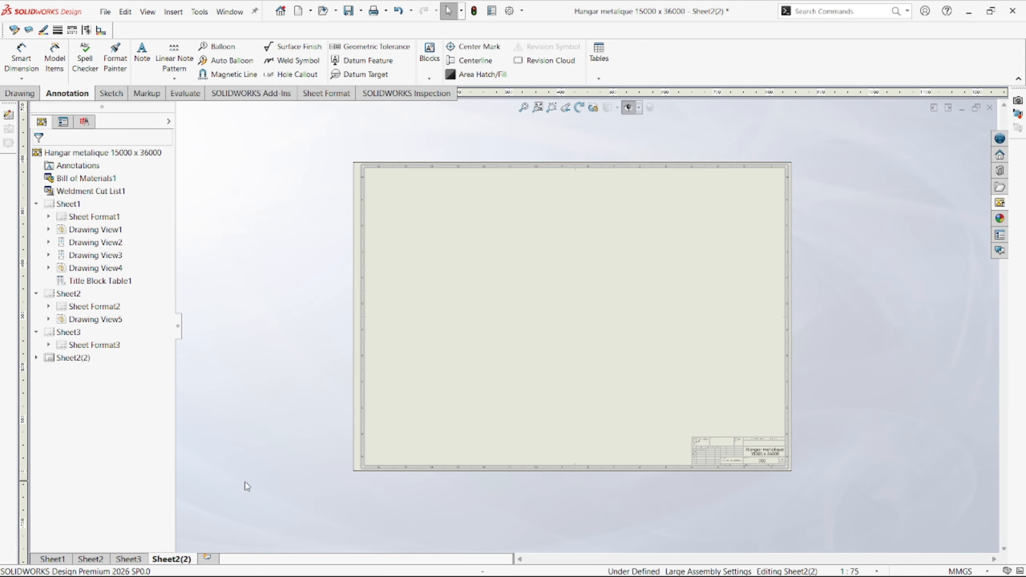
pyautogui.click(134, 561)
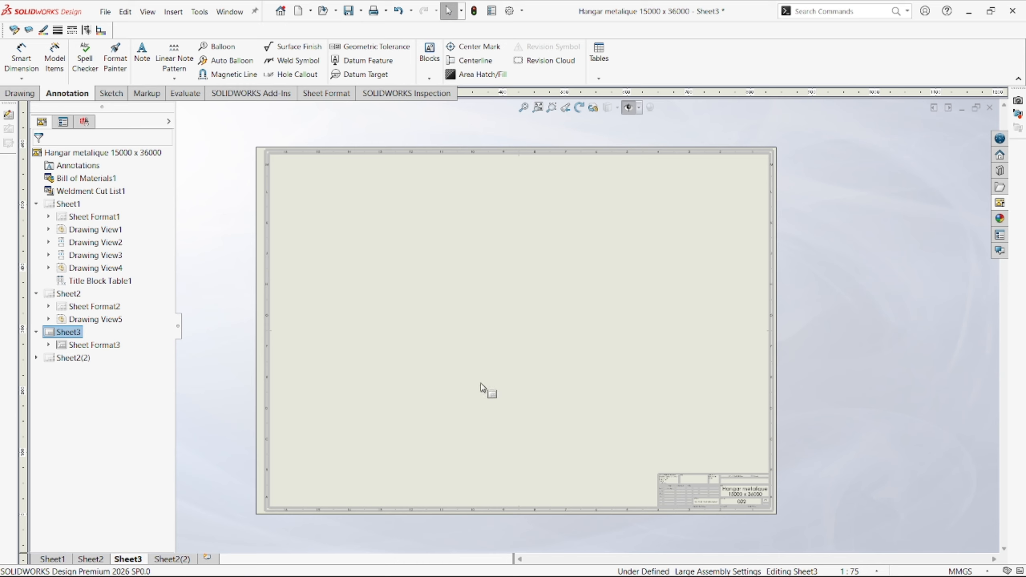
# - Start a Model View of the hangar part on Sheet3 with multiple views: front, top, right and isometric
pyautogui.click(20, 94)
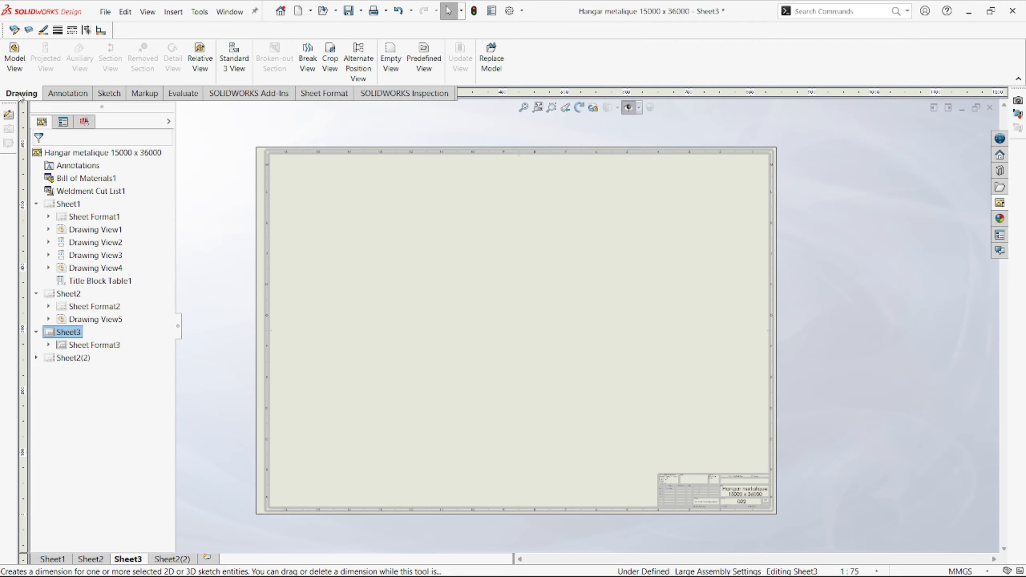
pyautogui.click(20, 74)
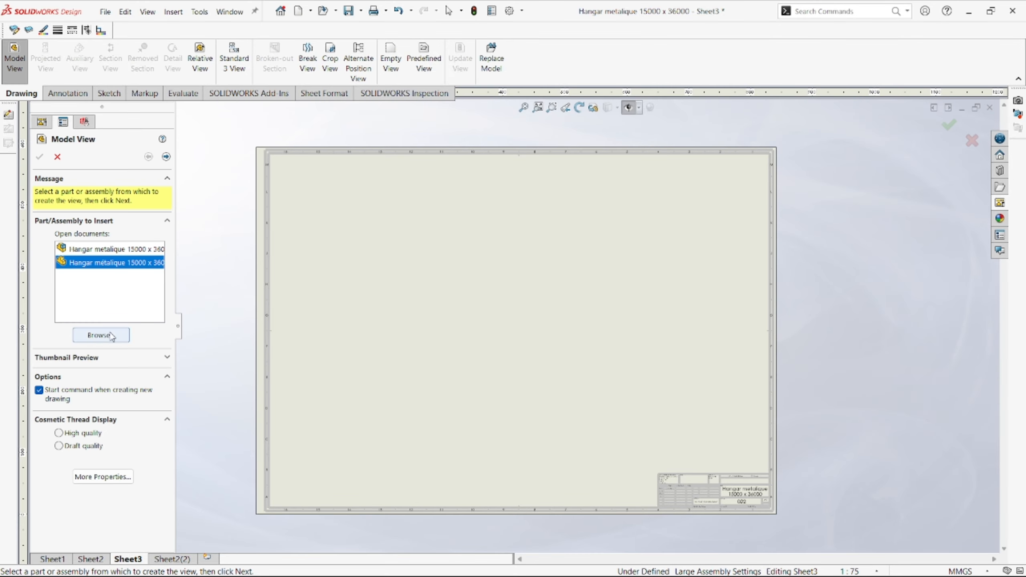
pyautogui.doubleClick(117, 264)
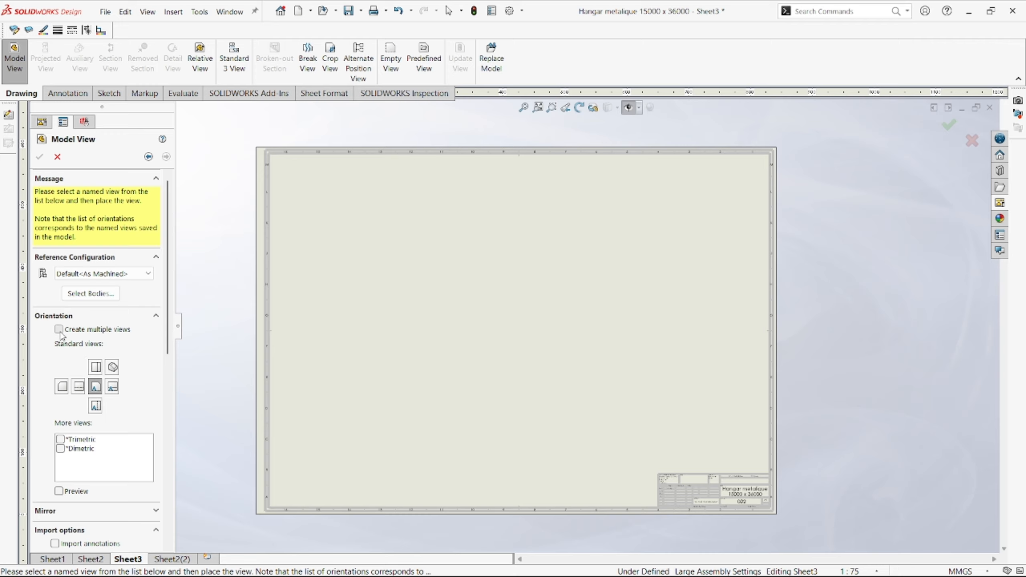
pyautogui.click(58, 329)
pyautogui.click(95, 376)
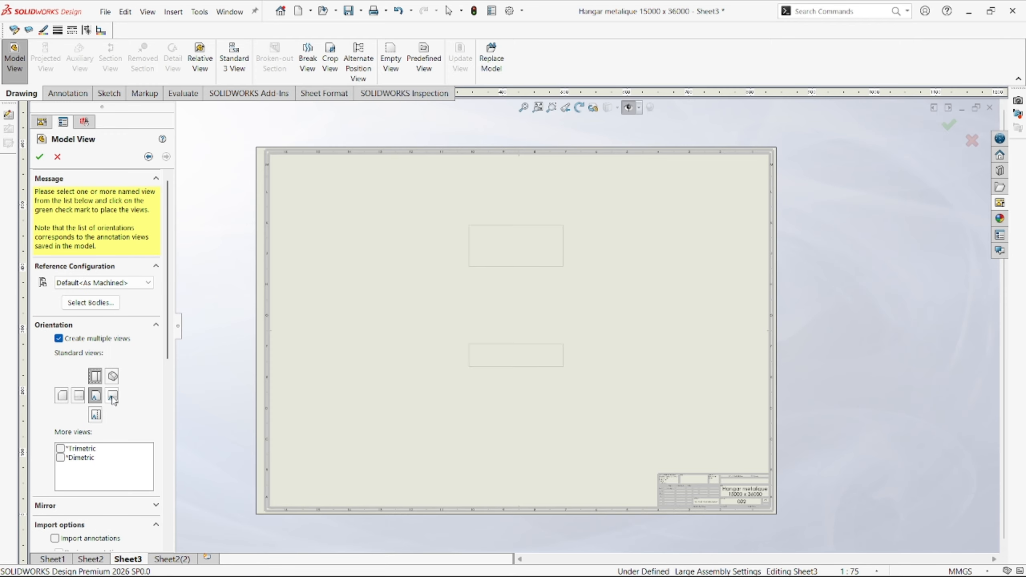
pyautogui.click(112, 398)
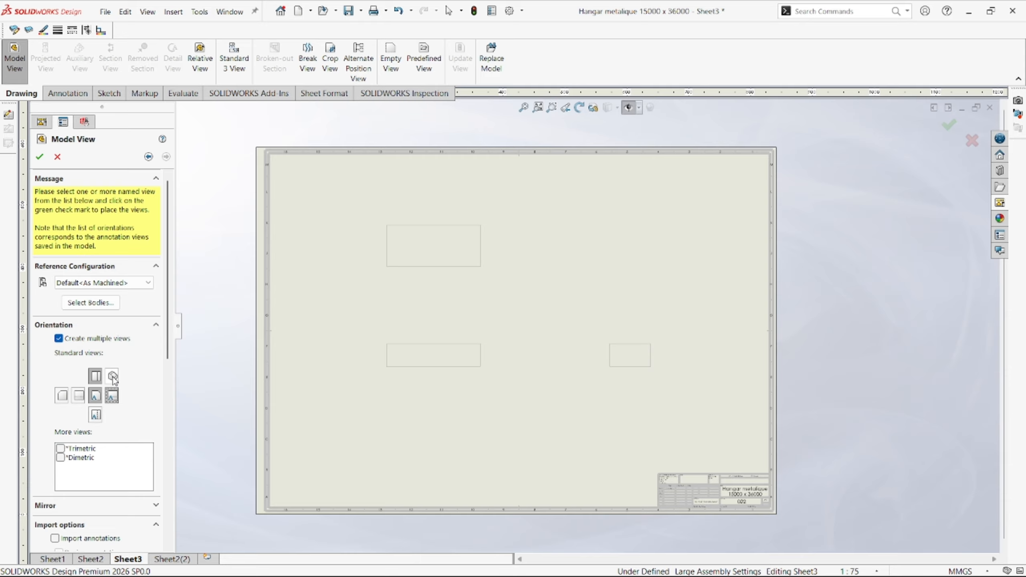
pyautogui.click(112, 377)
# - Import the design, DimXpert, hidden-feature and 3D view annotations, choose the sheet scale and place the four views
pyautogui.scroll(-5, 156, 446)
pyautogui.click(56, 334)
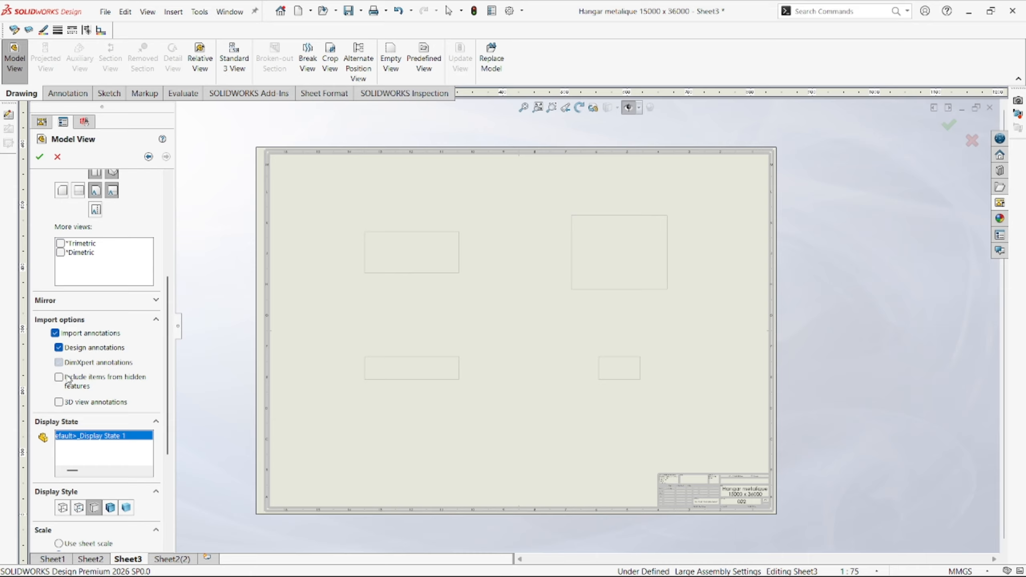
pyautogui.scroll(-5, 136, 407)
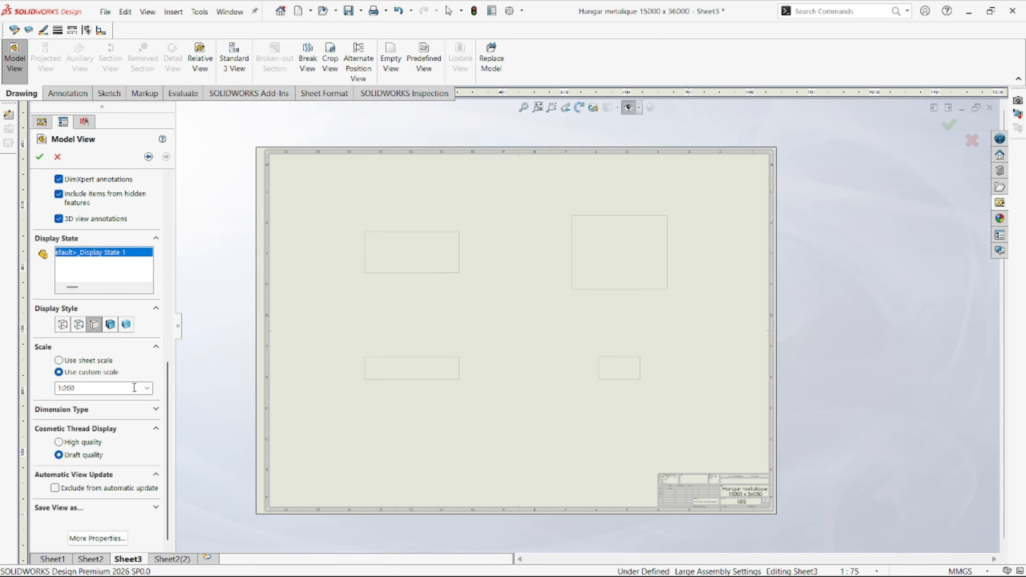
pyautogui.click(59, 360)
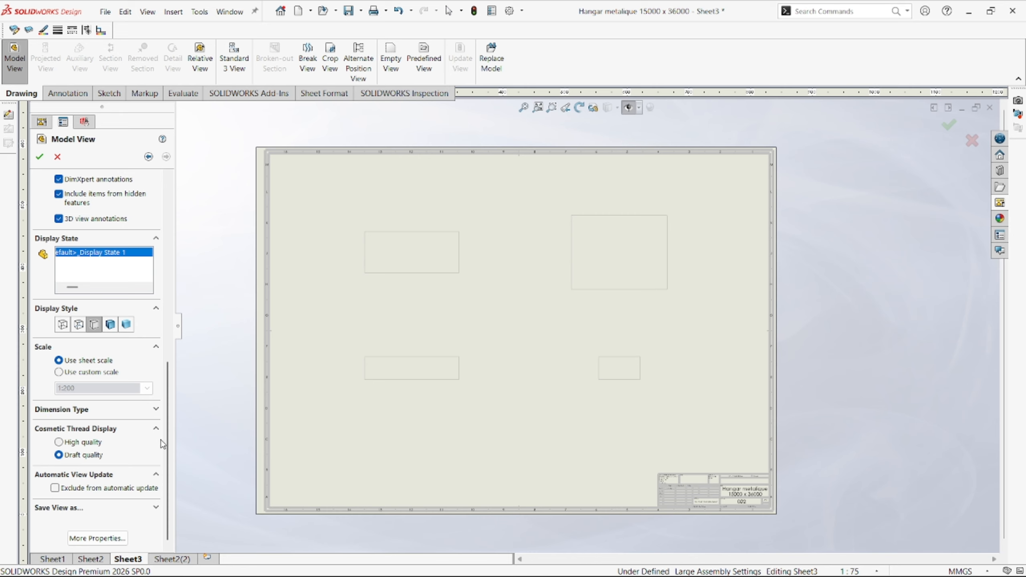
pyautogui.scroll(10, 164, 424)
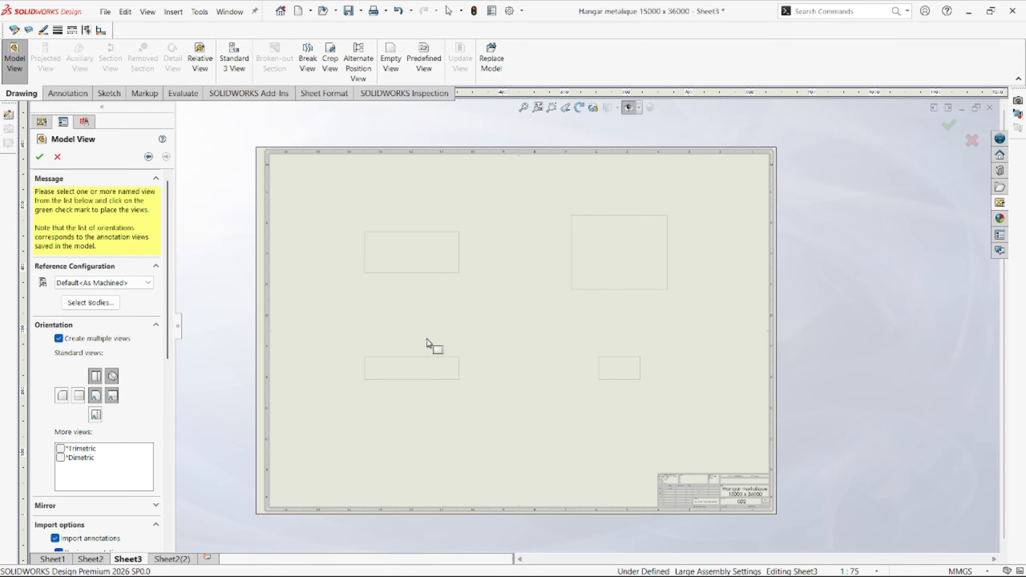
pyautogui.scroll(-1, 428, 341)
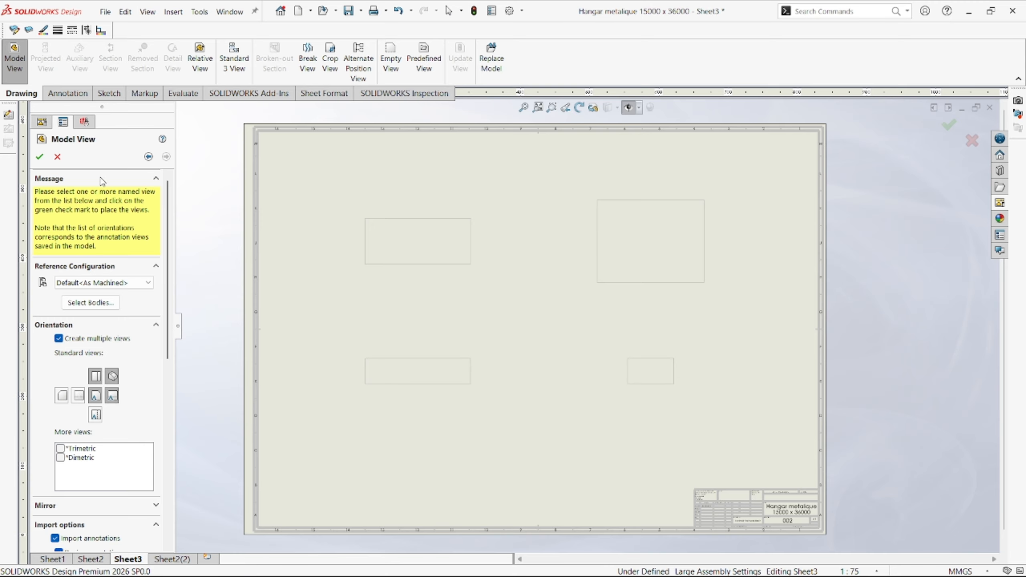
pyautogui.click(41, 158)
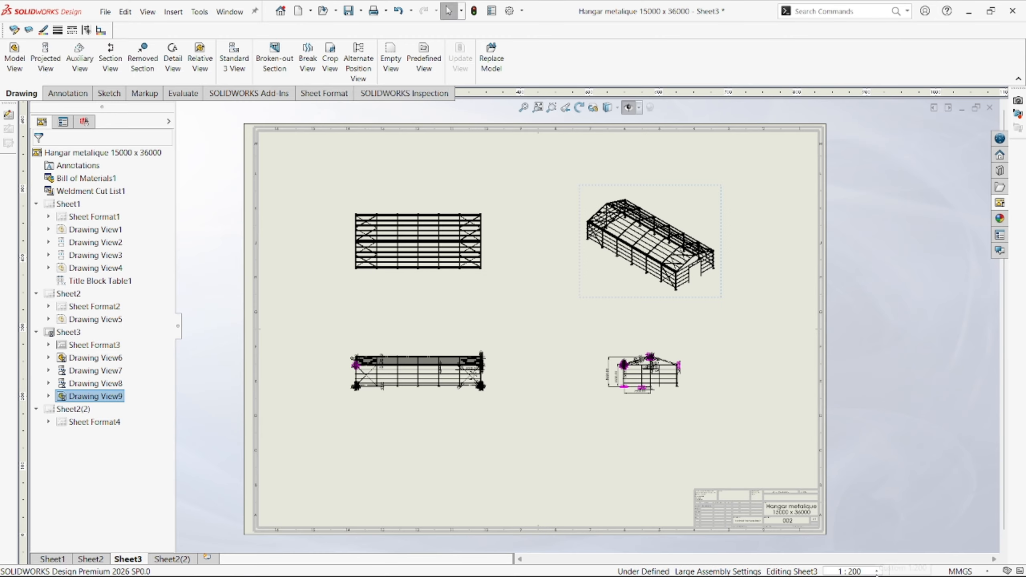
# - Set a user-defined sheet scale of 1:75 for Sheet3
pyautogui.click(874, 571)
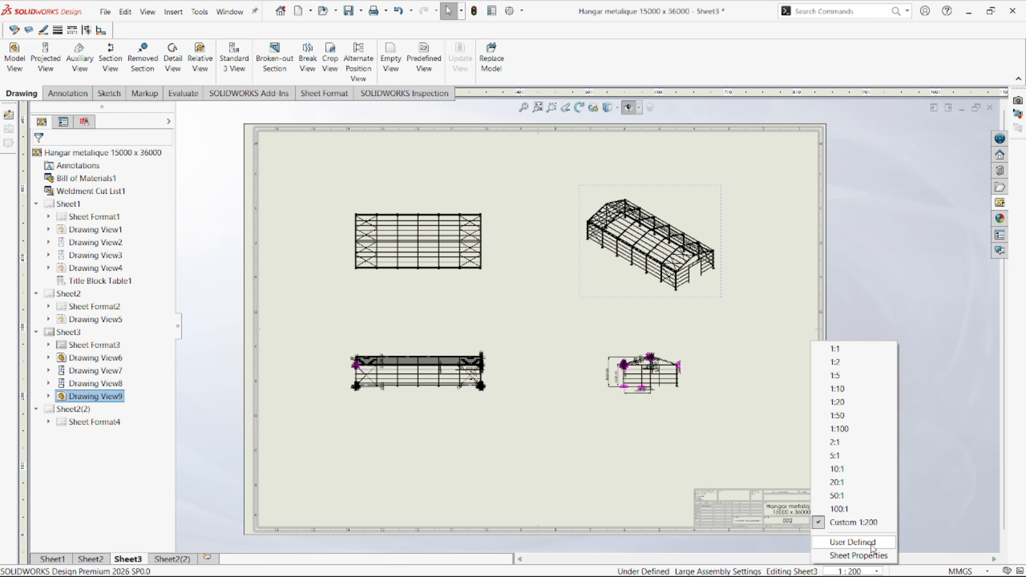
pyautogui.click(852, 542)
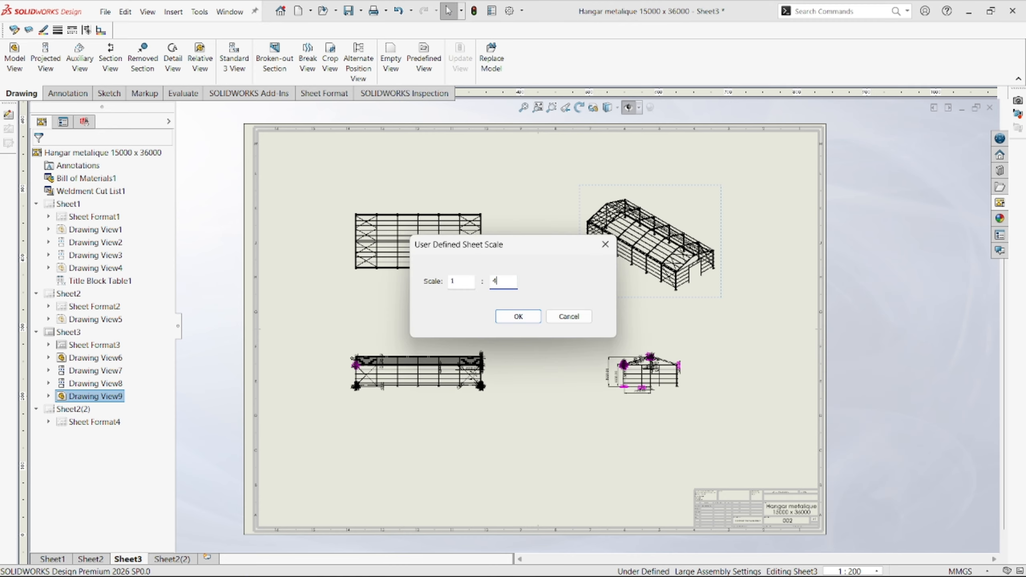
pyautogui.press('Return')
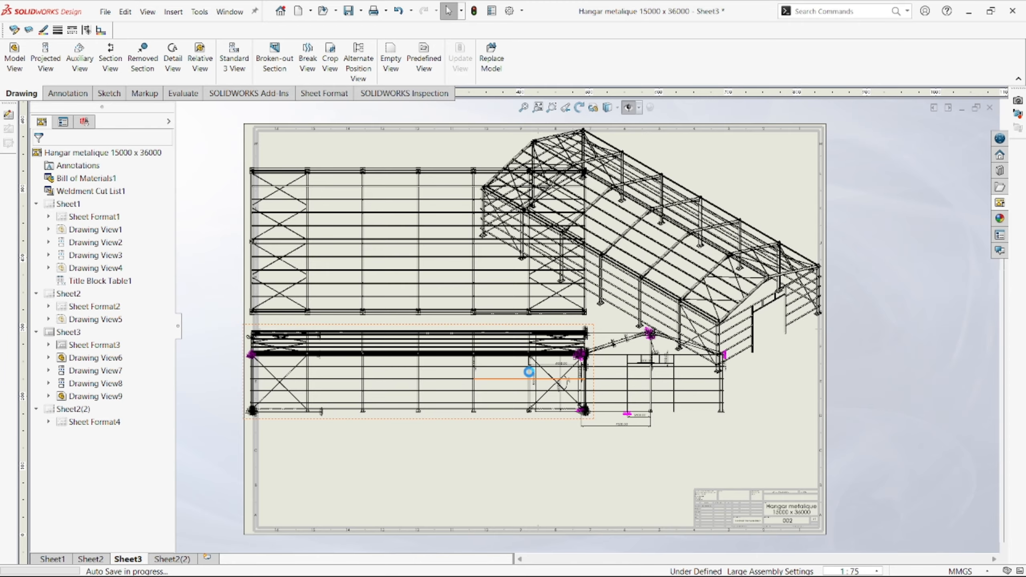
# - Delete the isometric view from Sheet3, and move the gable and long side views clear of each other below the top view
pyautogui.click(752, 301)
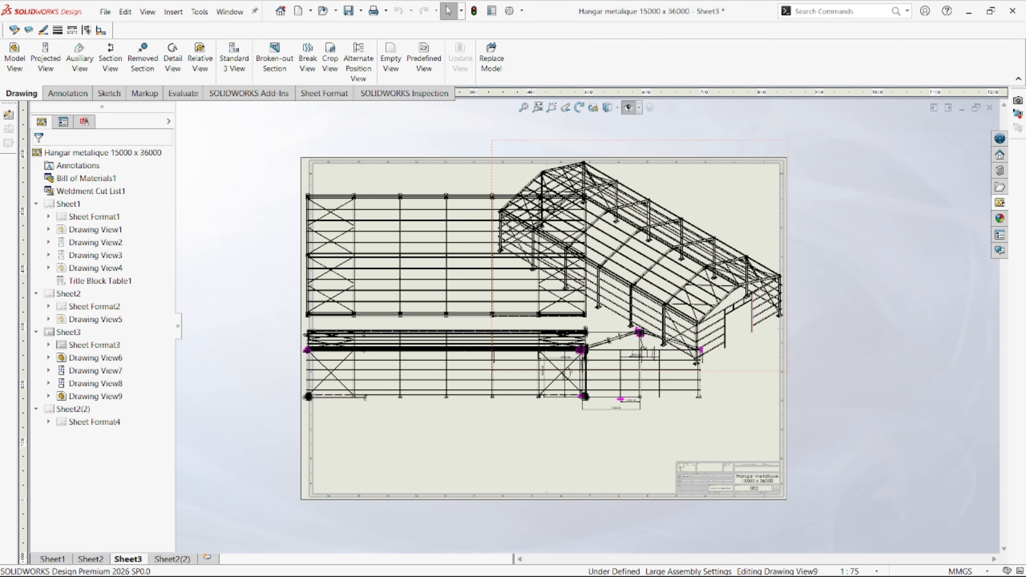
pyautogui.press('Delete')
pyautogui.click(597, 245)
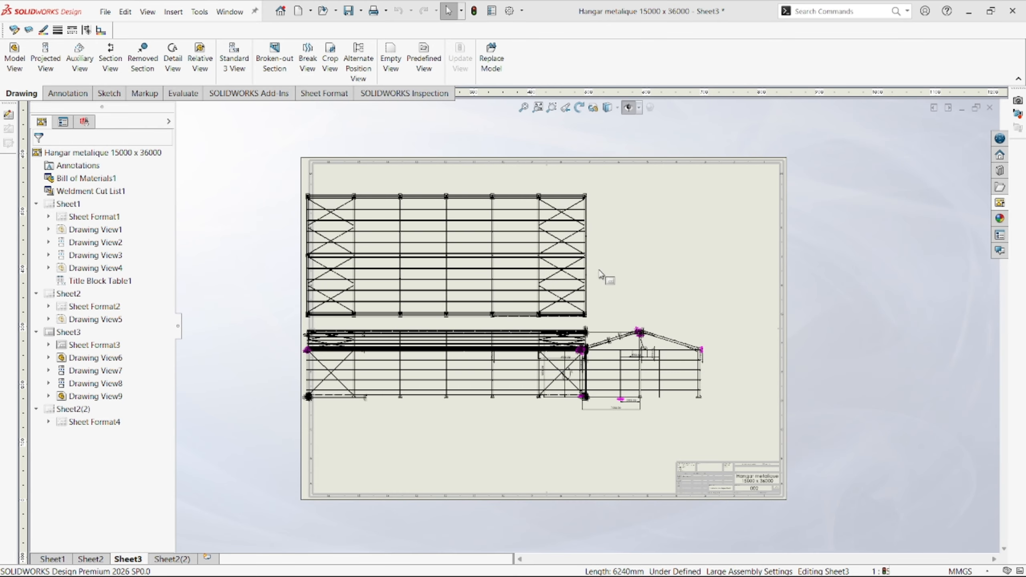
pyautogui.moveTo(725, 413); pyautogui.dragTo(790, 413)
pyautogui.moveTo(487, 409)
pyautogui.mouseDown()
pyautogui.moveTo(504, 453)
pyautogui.moveTo(503, 420)
pyautogui.moveTo(499, 437)
pyautogui.mouseUp()
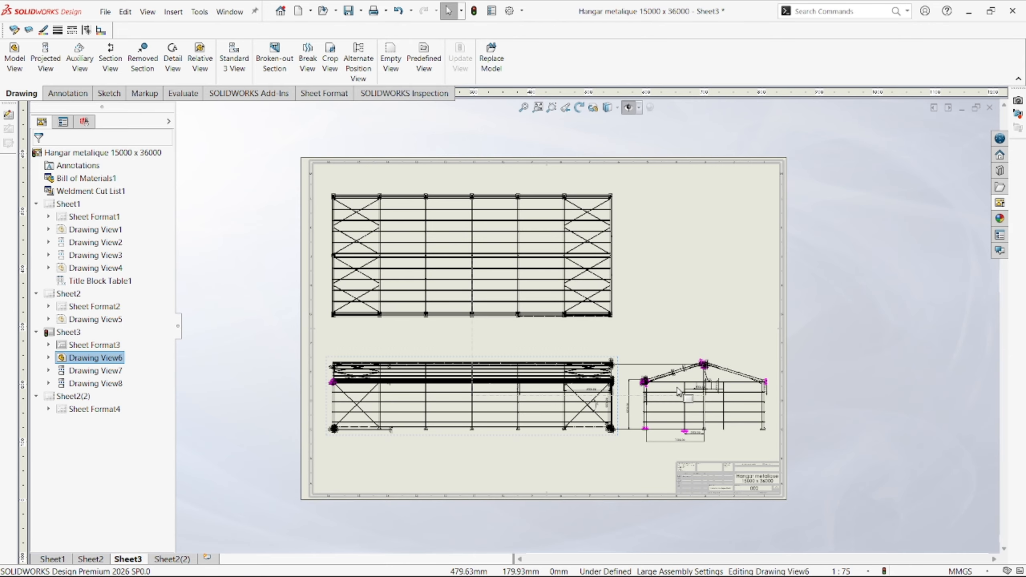
# - Remove the overlapping small dimensions at the base of the left door post in the gable view
pyautogui.scroll(-6, 679, 391)
pyautogui.scroll(2, 748, 396)
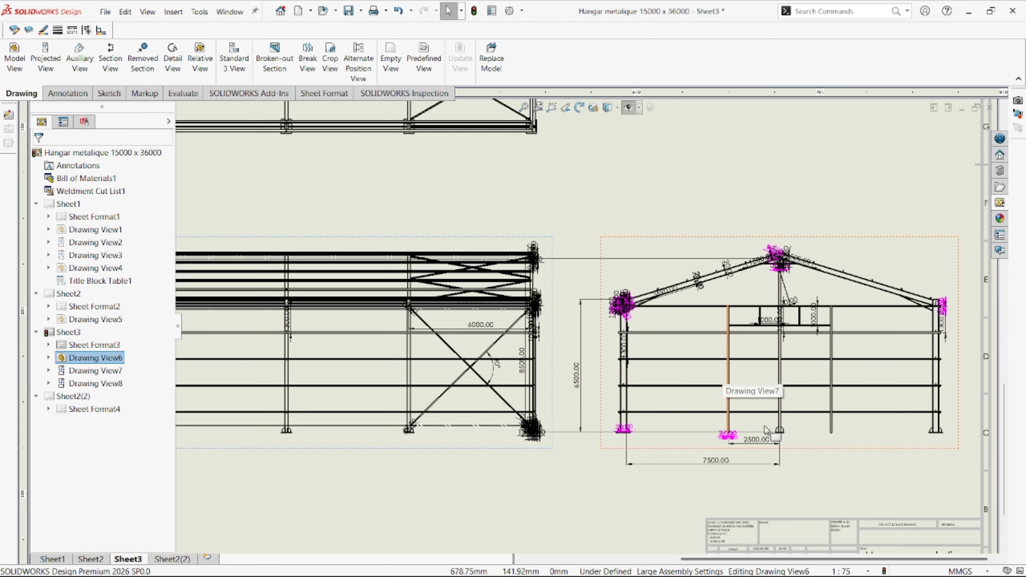
pyautogui.scroll(-5, 766, 430)
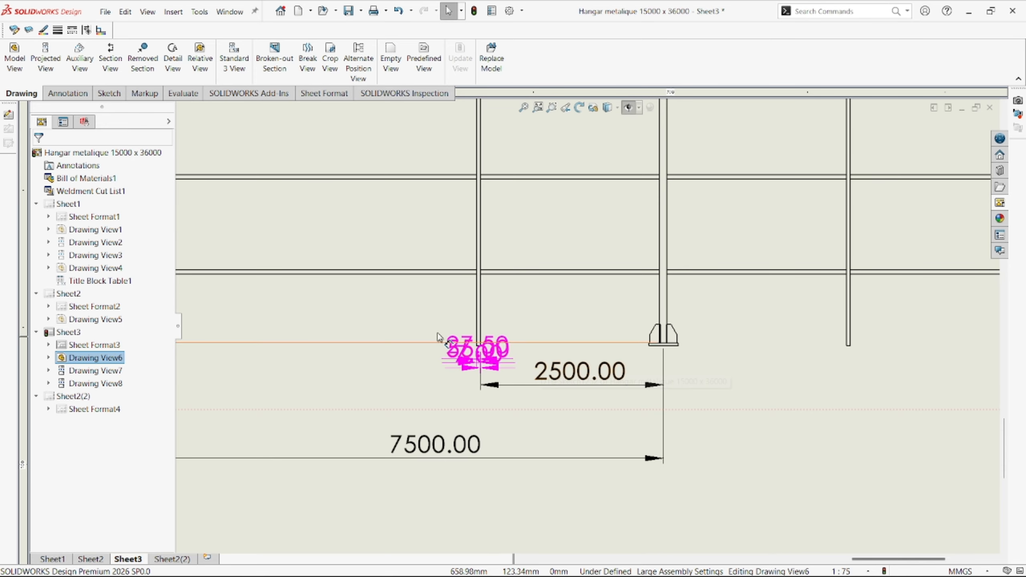
pyautogui.click(483, 355)
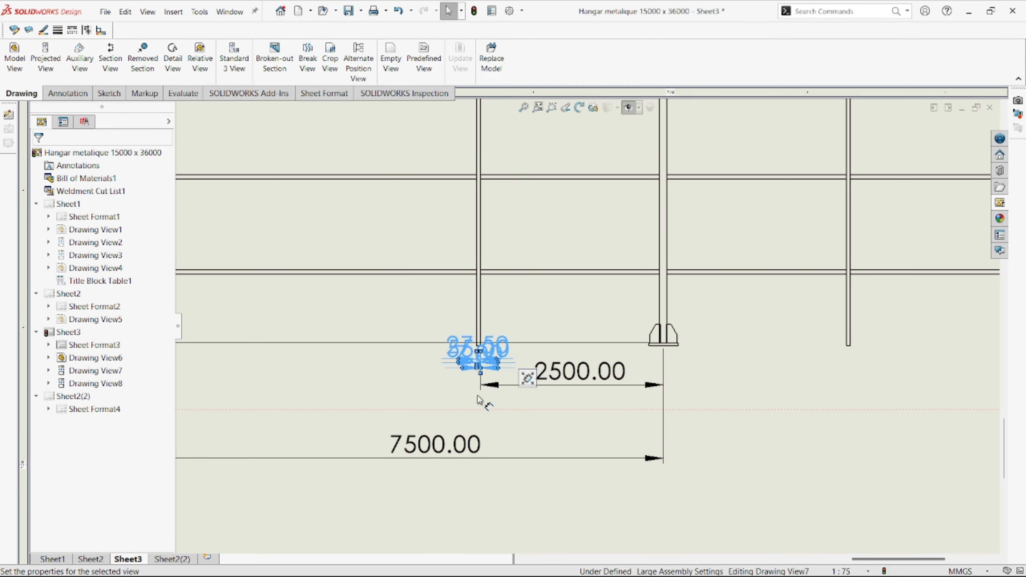
pyautogui.click(461, 412)
pyautogui.scroll(8, 525, 355)
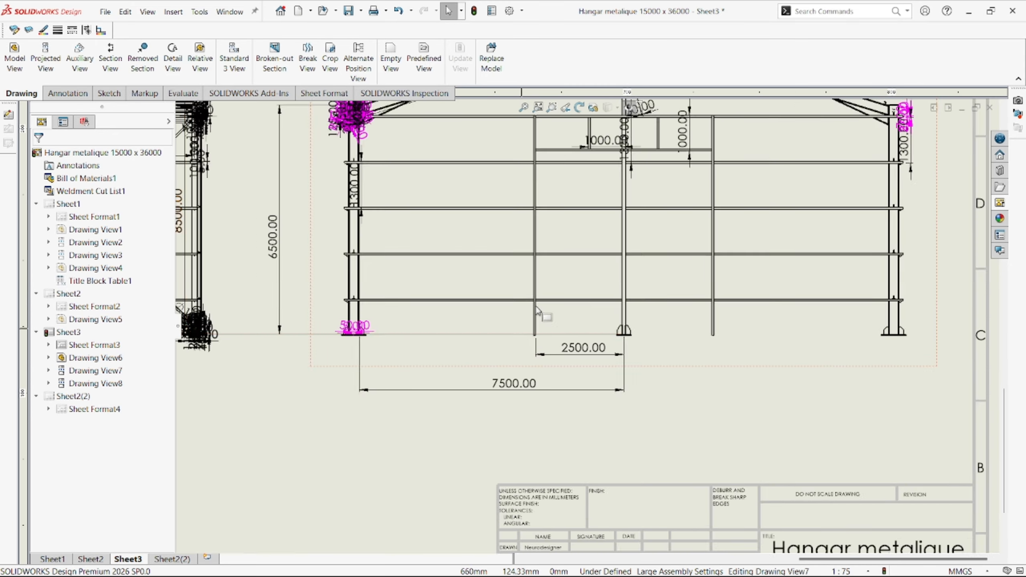
# - Pull the 1500 mm purlin spacing dimensions on both sides of the ridge out above the rafters in the gable view
pyautogui.scroll(-6, 570, 242)
pyautogui.scroll(5, 582, 283)
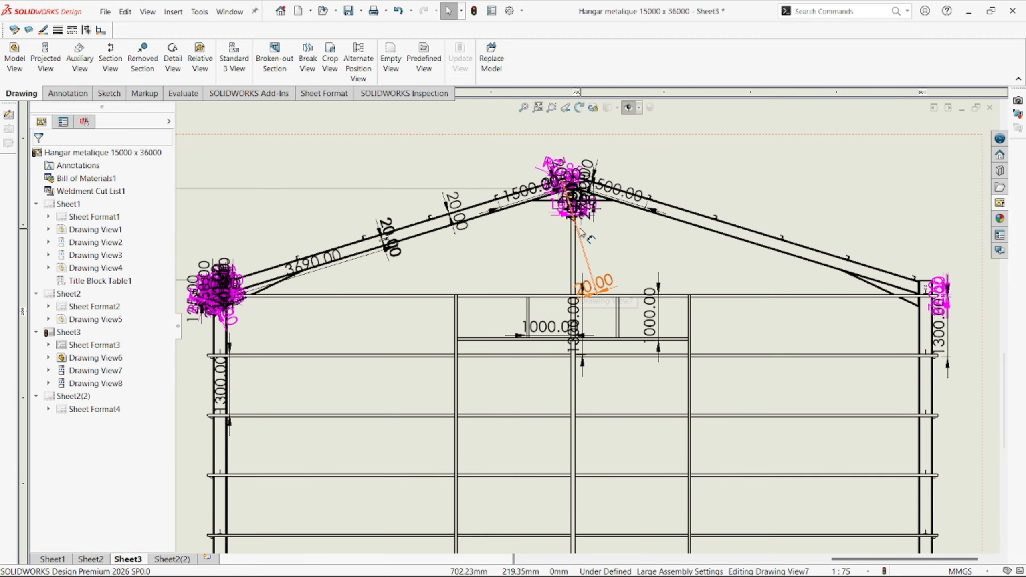
pyautogui.scroll(-4, 587, 306)
pyautogui.scroll(3, 588, 305)
pyautogui.moveTo(610, 301); pyautogui.dragTo(689, 265)
pyautogui.scroll(-4, 635, 263)
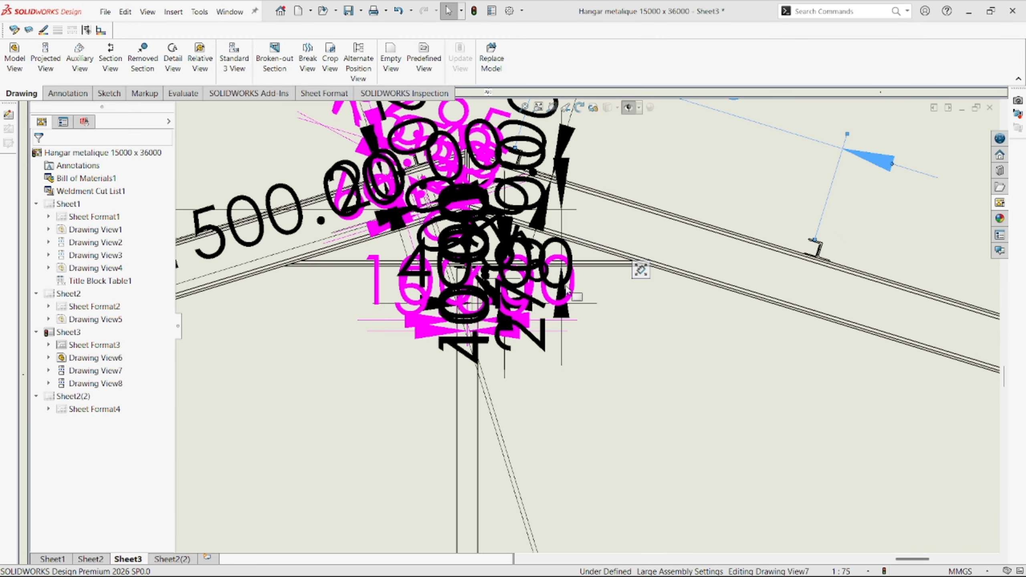
pyautogui.scroll(3, 630, 267)
pyautogui.moveTo(436, 282); pyautogui.dragTo(432, 212)
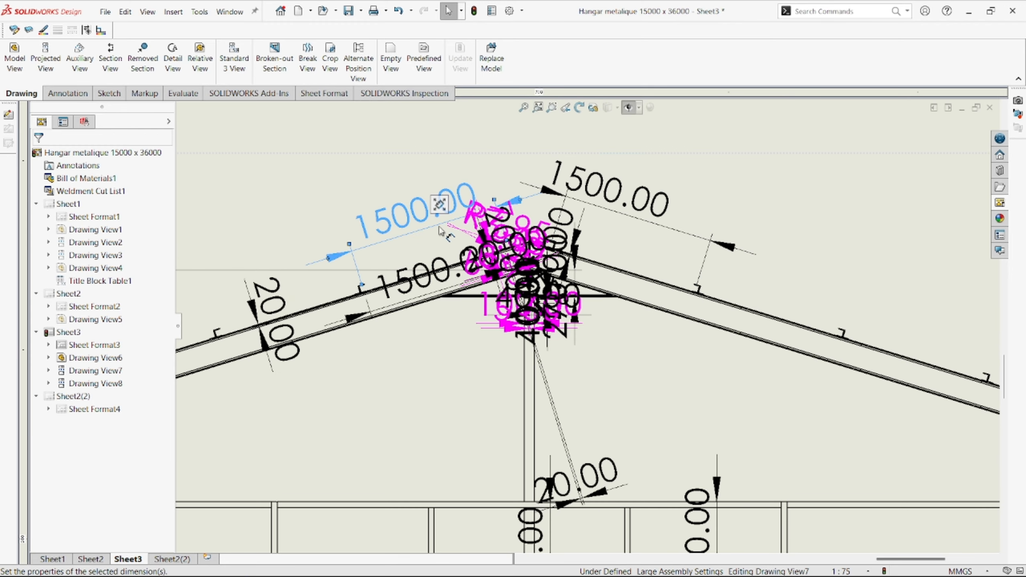
# - Try to delete the projected gable view
pyautogui.press('Delete')
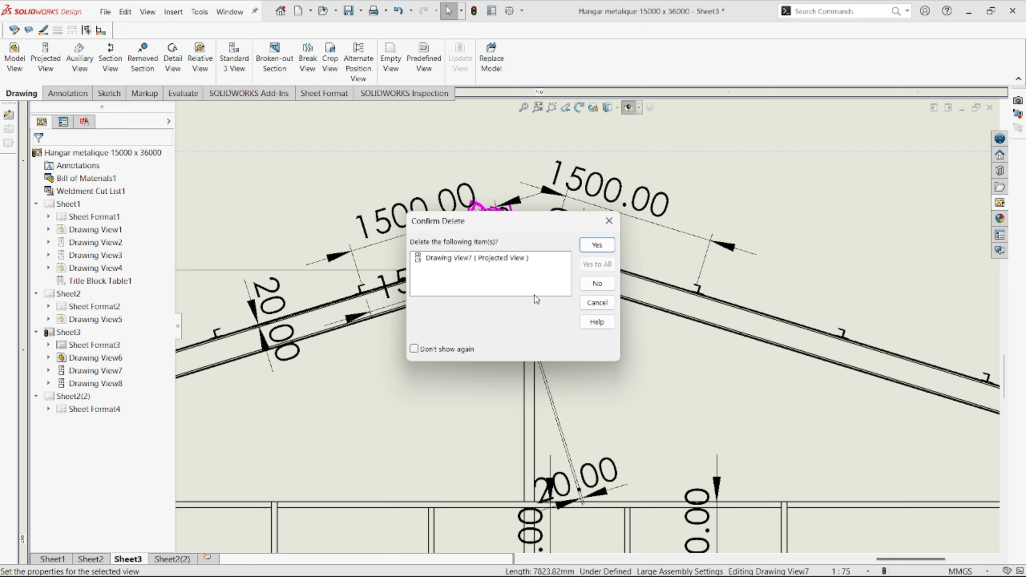
pyautogui.click(599, 247)
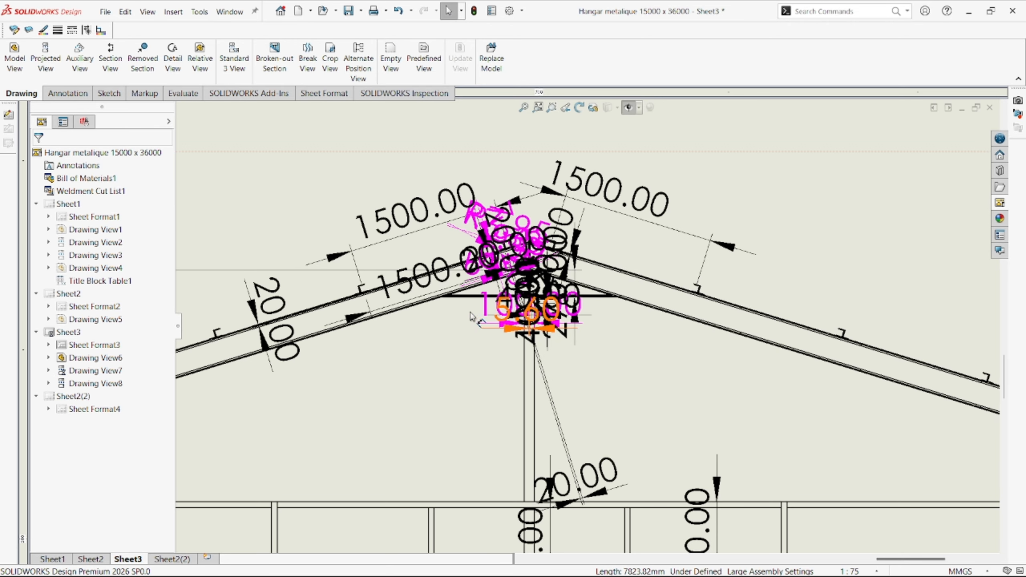
# - Examine the overlapping dimensions around the ridge of the gable view
pyautogui.scroll(4, 471, 315)
pyautogui.scroll(-4, 550, 310)
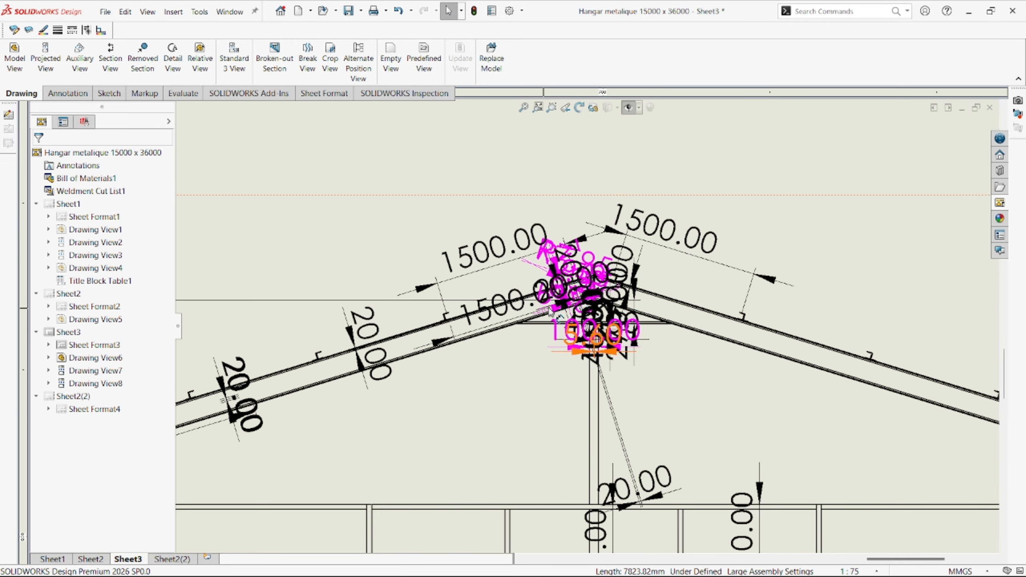
pyautogui.scroll(5, 551, 312)
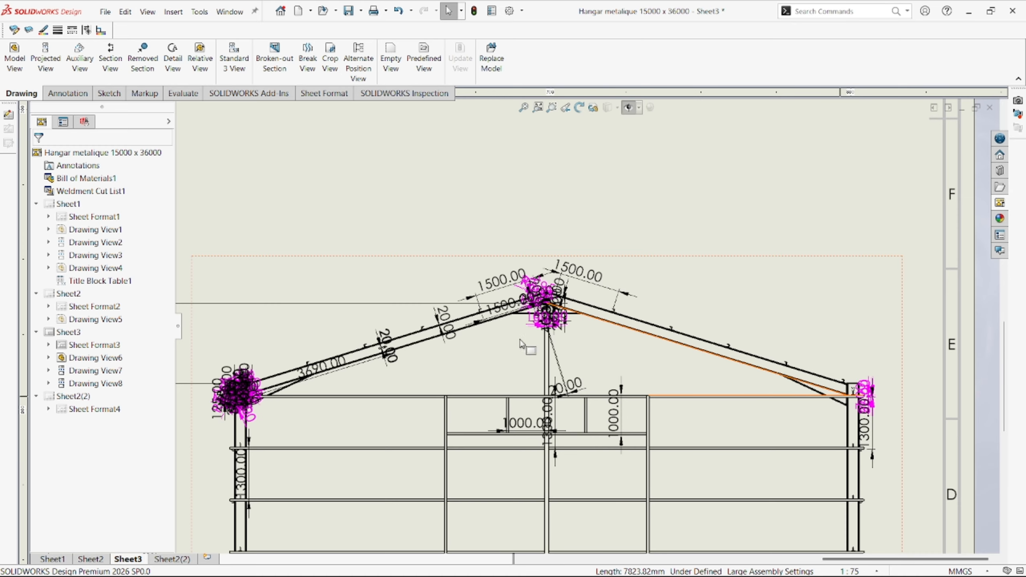
pyautogui.scroll(-3, 525, 336)
pyautogui.scroll(4, 565, 320)
pyautogui.scroll(-5, 604, 322)
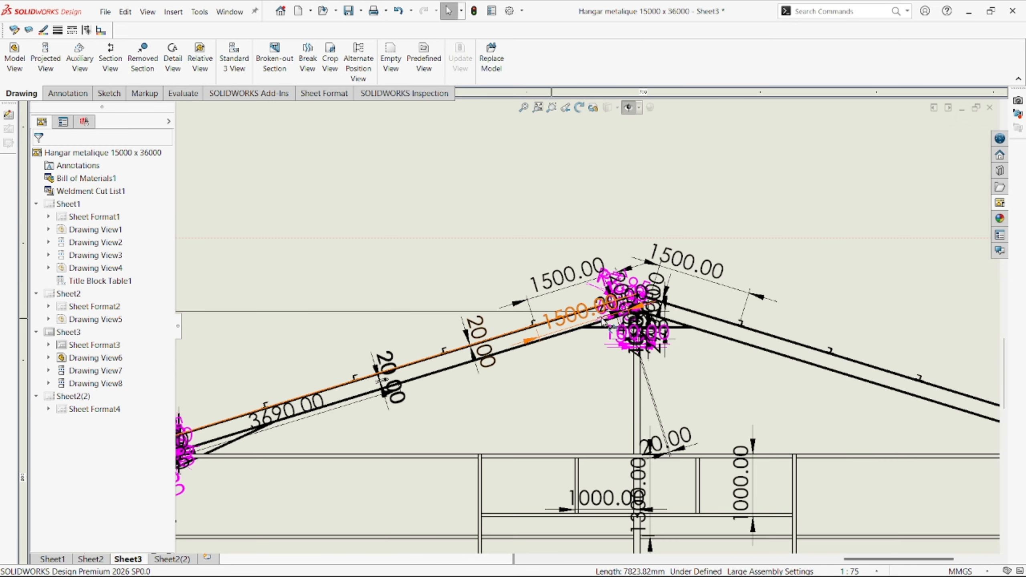
pyautogui.scroll(-2, 602, 322)
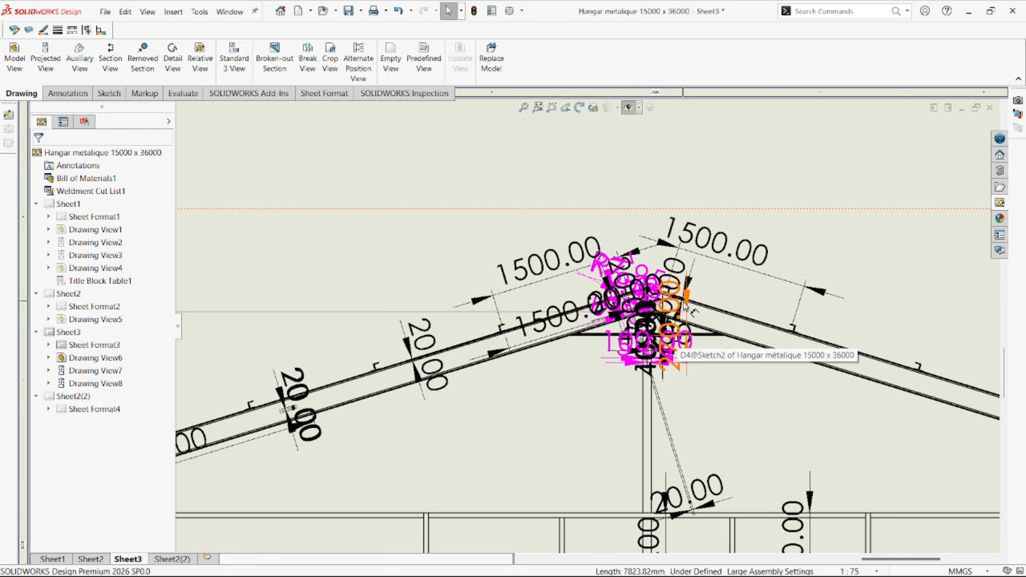
pyautogui.scroll(1, 685, 316)
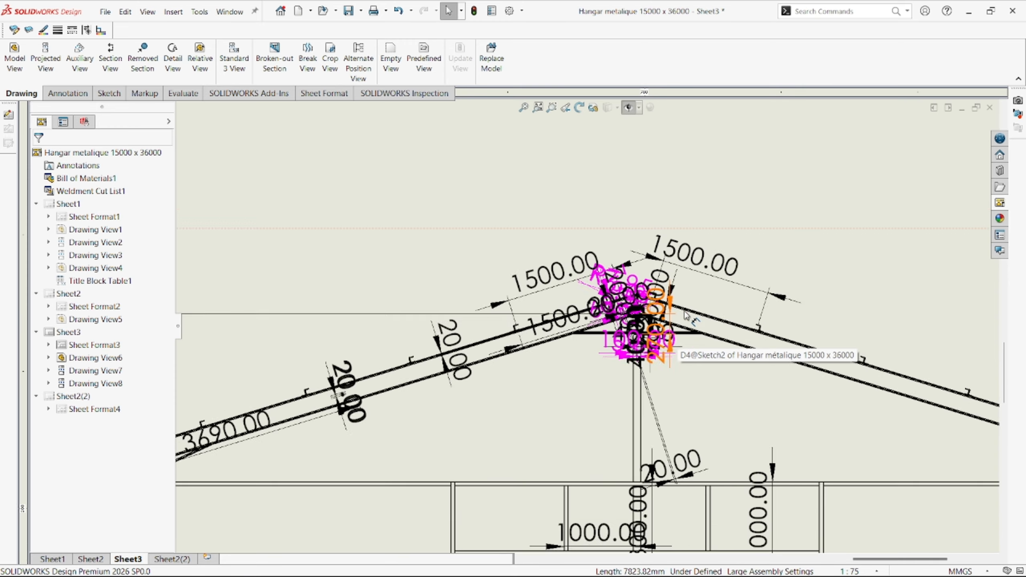
pyautogui.scroll(-1, 686, 315)
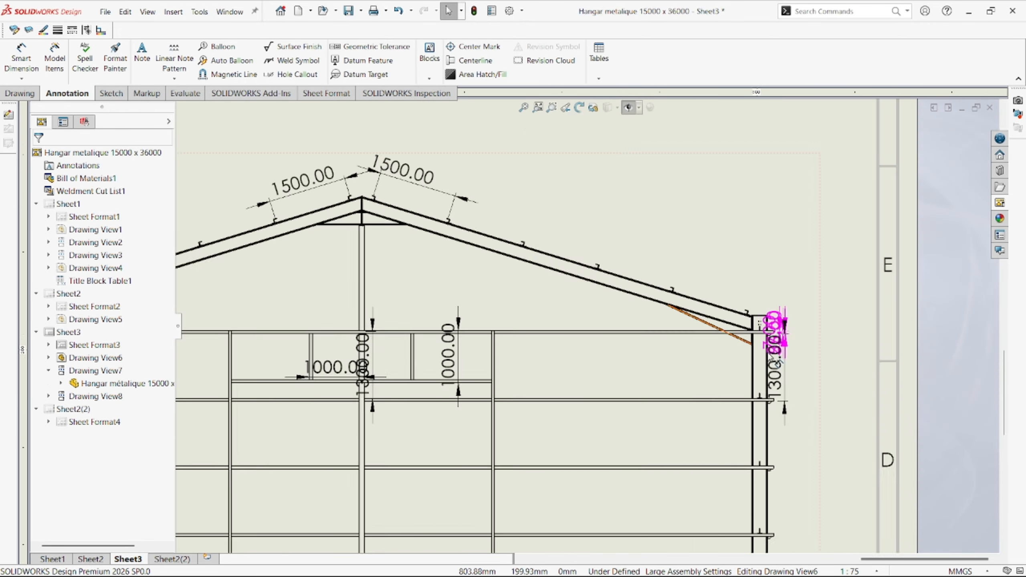
# - Delete the two overlapping 20 mm dimensions across the left rafter in the gable view
pyautogui.scroll(10, 769, 354)
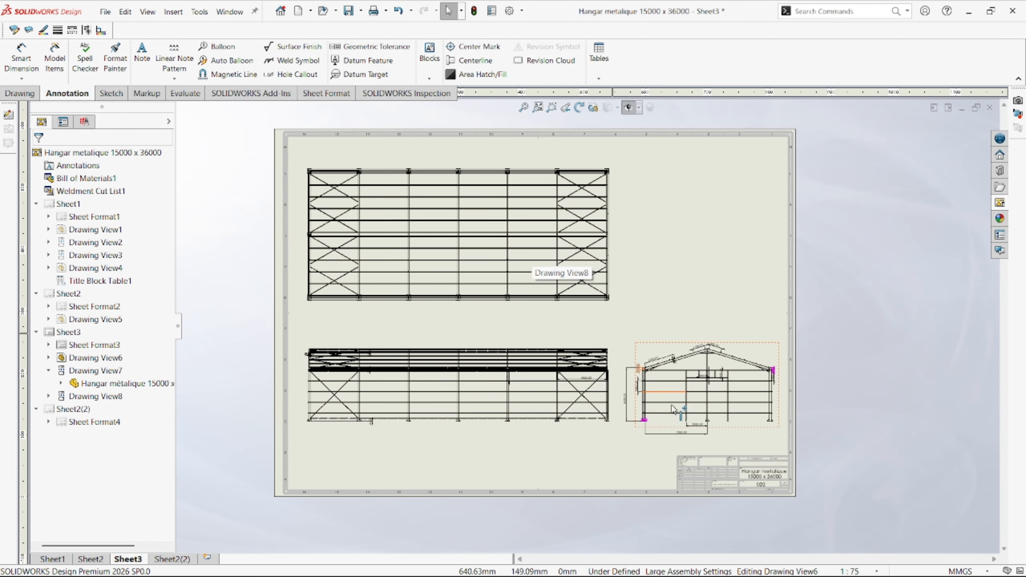
pyautogui.scroll(-5, 678, 364)
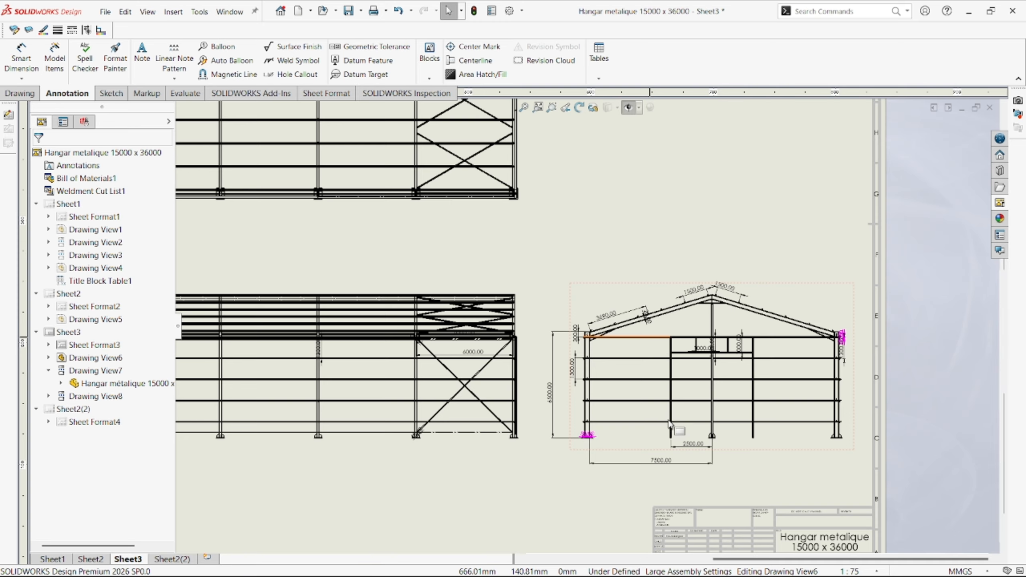
pyautogui.scroll(-4, 606, 291)
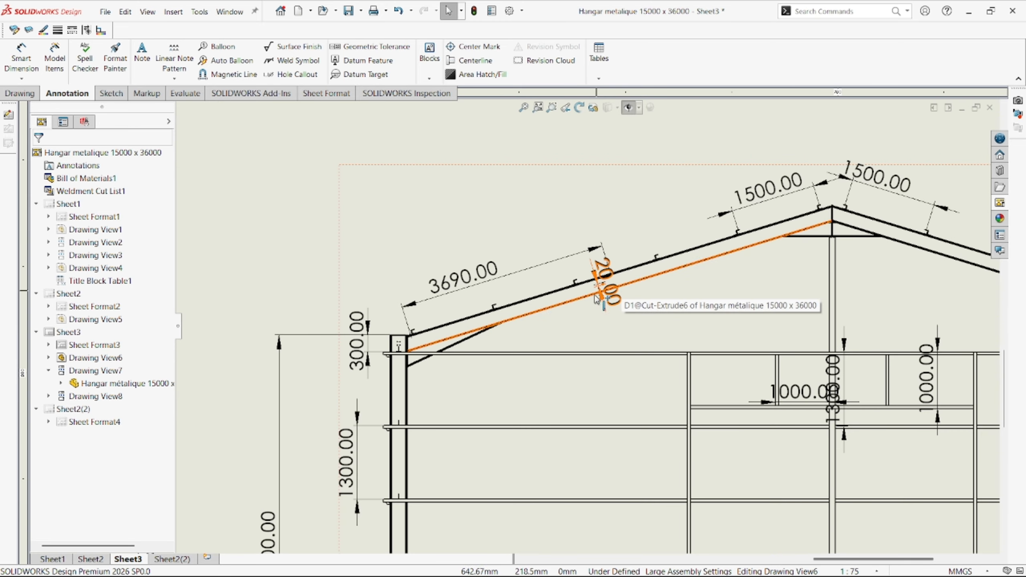
pyautogui.scroll(1, 614, 309)
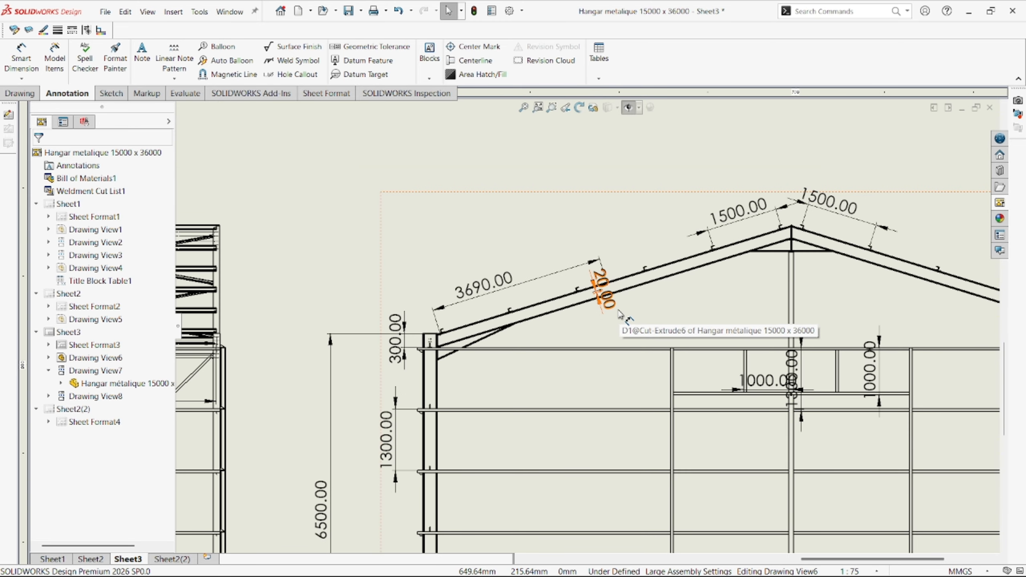
pyautogui.scroll(-5, 598, 310)
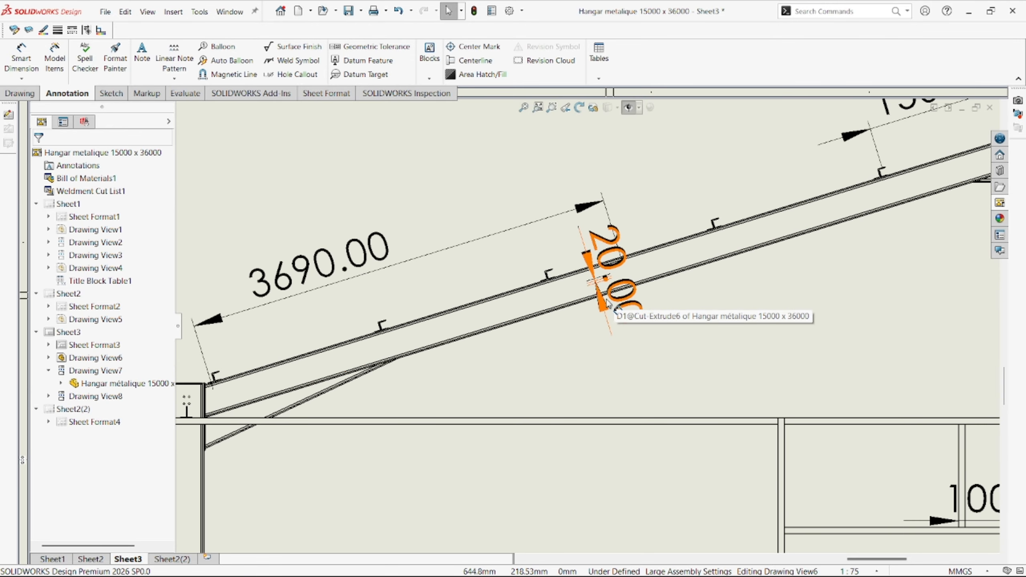
pyautogui.moveTo(533, 308); pyautogui.dragTo(562, 309)
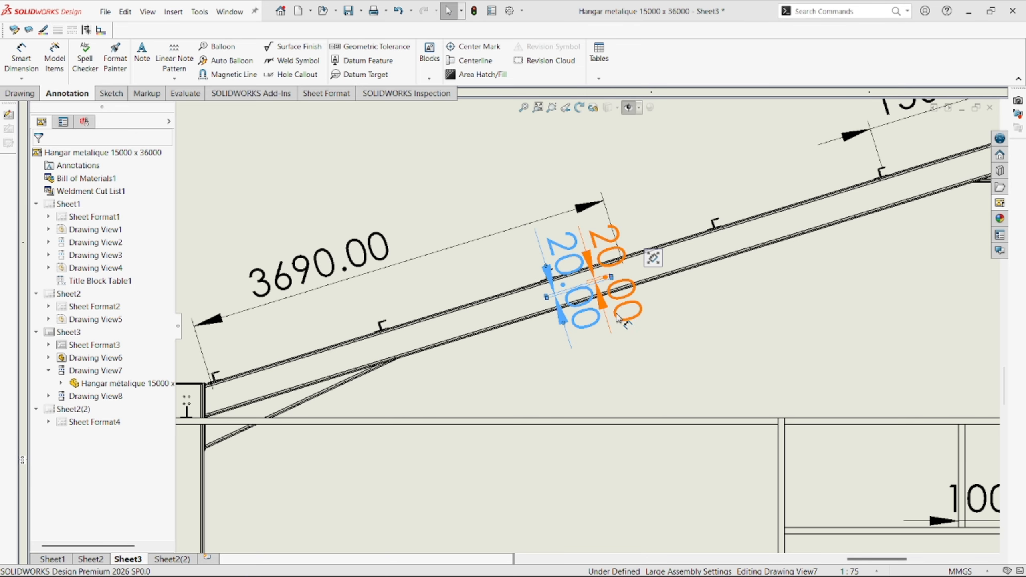
pyautogui.press('Delete')
pyautogui.press('Delete')
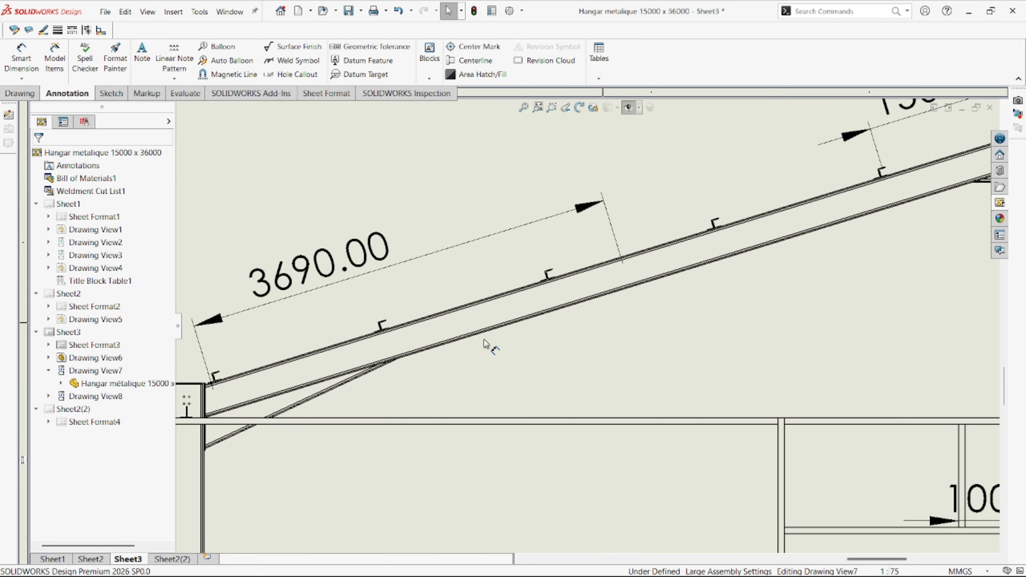
# - Move the 1000 mm dimension below the framed opening and shift the 1300 mm dimension off the central post in the gable view
pyautogui.scroll(6, 486, 346)
pyautogui.scroll(-3, 707, 454)
pyautogui.scroll(-1, 703, 444)
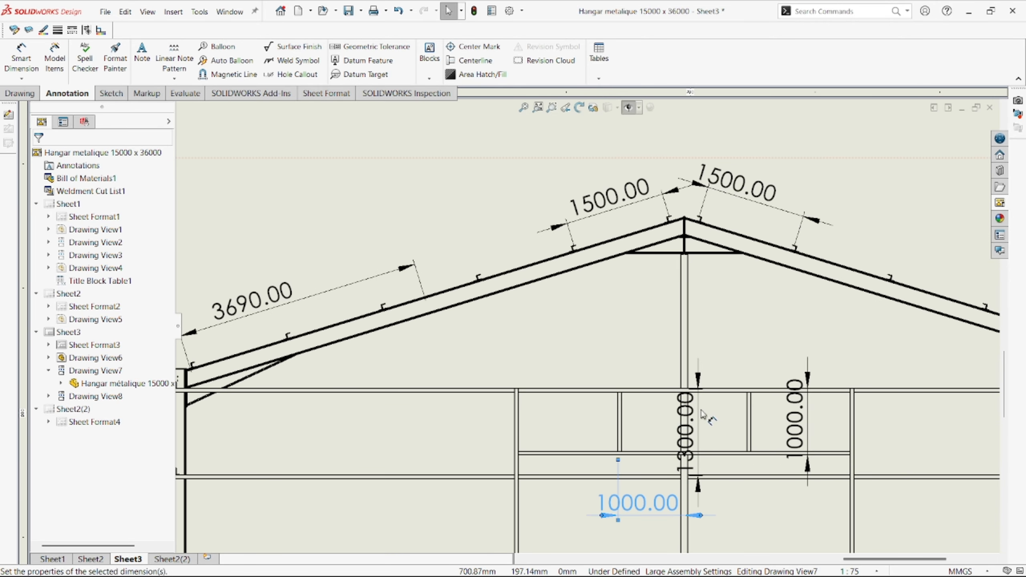
pyautogui.moveTo(704, 424); pyautogui.dragTo(729, 432)
pyautogui.scroll(3, 705, 455)
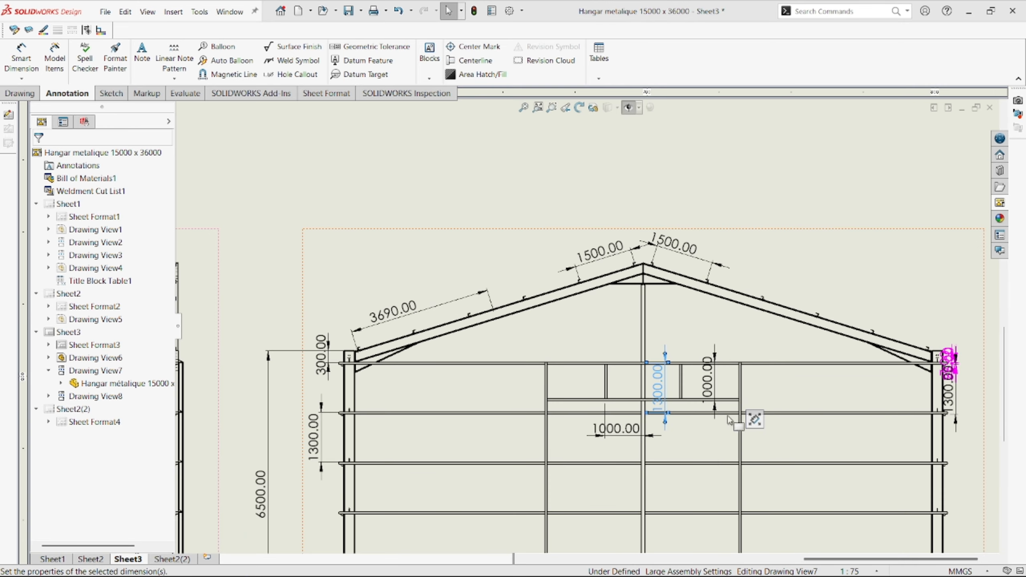
# - Delete the small overlapping dimensions at the right eave of the gable view
pyautogui.scroll(-5, 945, 356)
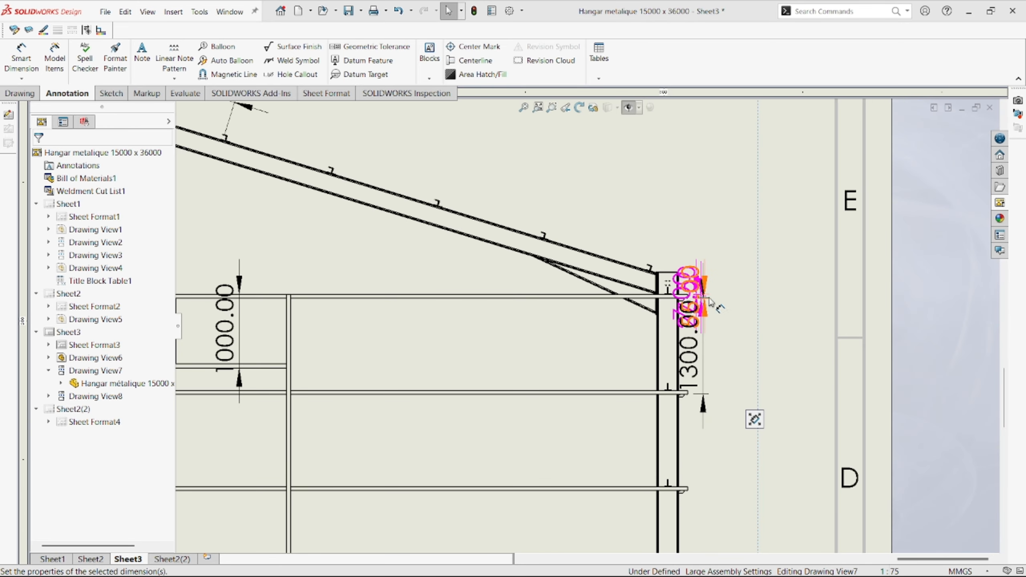
pyautogui.moveTo(711, 302); pyautogui.dragTo(731, 300)
pyautogui.click(695, 306)
pyautogui.click(695, 306)
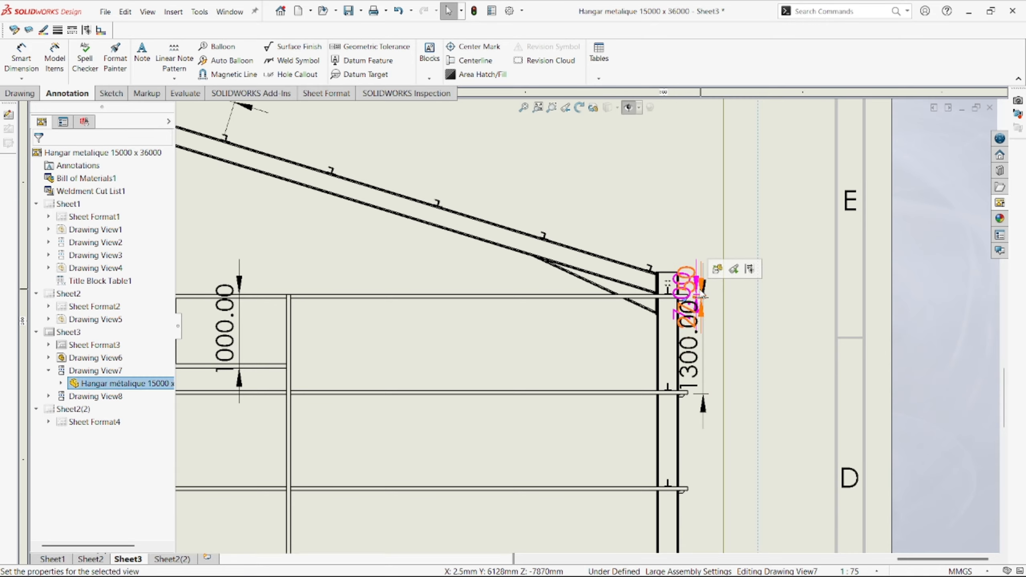
pyautogui.click(697, 306)
pyautogui.press('Delete')
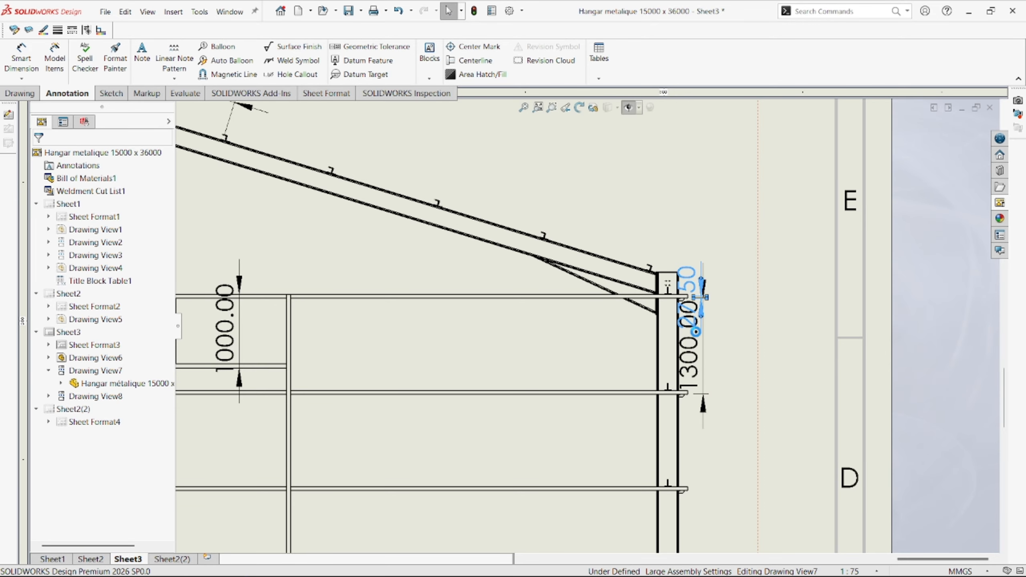
pyautogui.press('Delete')
# - Move the 1300 mm girt spacing dimension further out from the right column of the gable view
pyautogui.scroll(2, 705, 336)
pyautogui.scroll(-3, 661, 326)
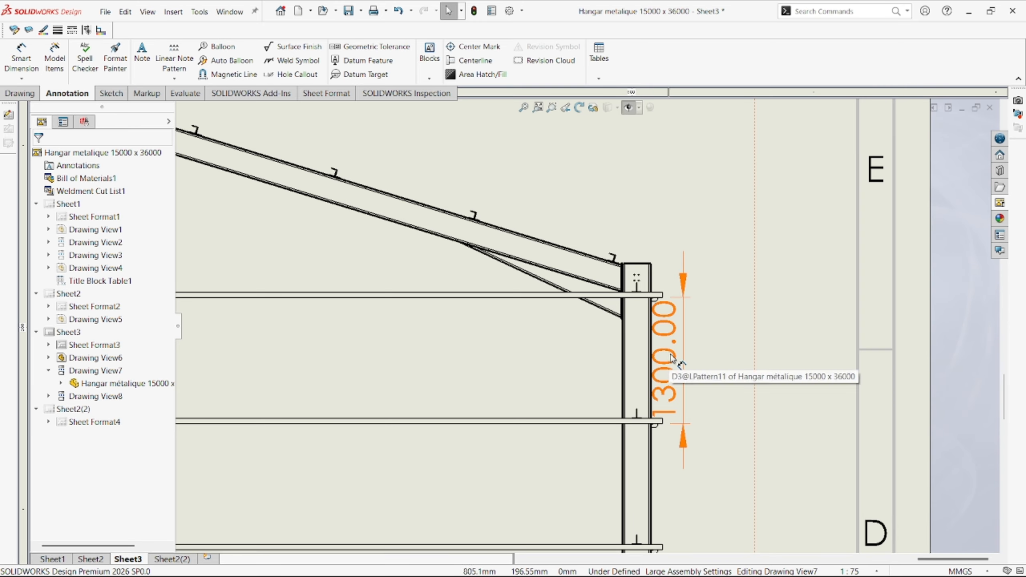
pyautogui.click(662, 330)
pyautogui.scroll(4, 647, 340)
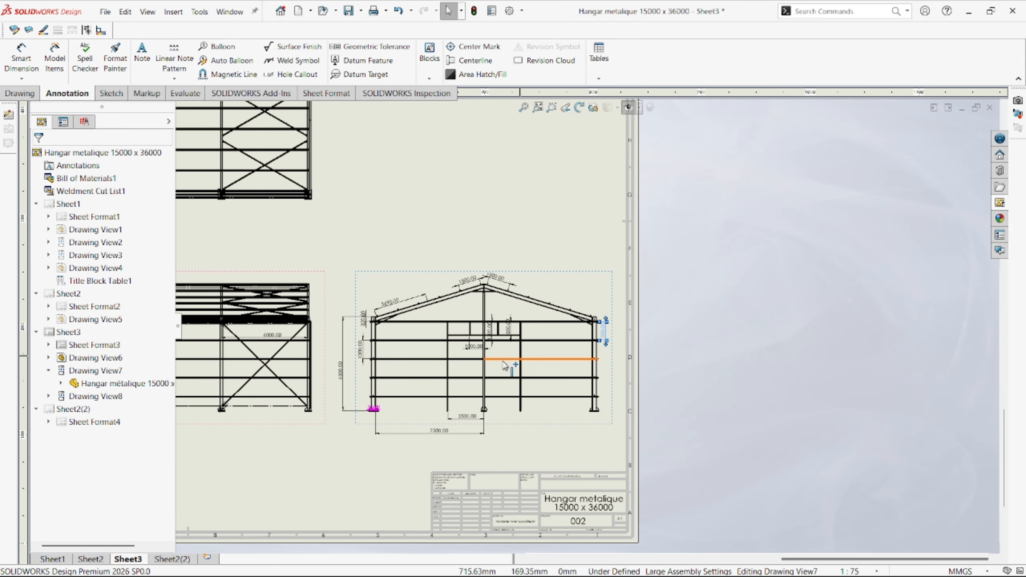
# - Delete the small overlapping dimensions at the base plate of the left column in the gable view
pyautogui.scroll(-3, 451, 384)
pyautogui.scroll(3, 404, 404)
pyautogui.scroll(-5, 351, 427)
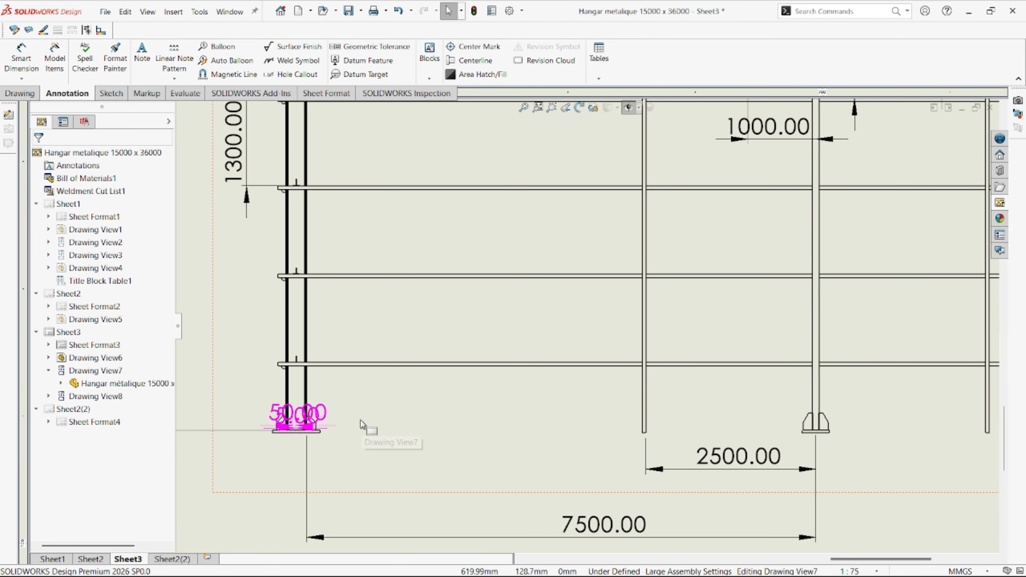
pyautogui.click(318, 416)
pyautogui.press('Delete')
pyautogui.click(309, 417)
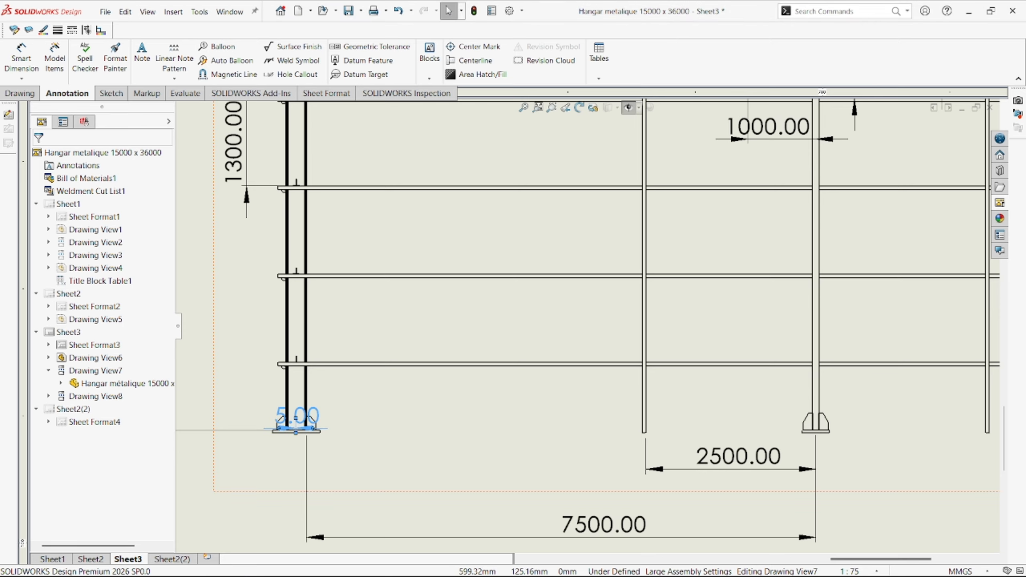
pyautogui.press('Delete')
# - Move the 7500 mm half-span dimension closer to the 2500 mm dimension below the gable view
pyautogui.scroll(1, 566, 430)
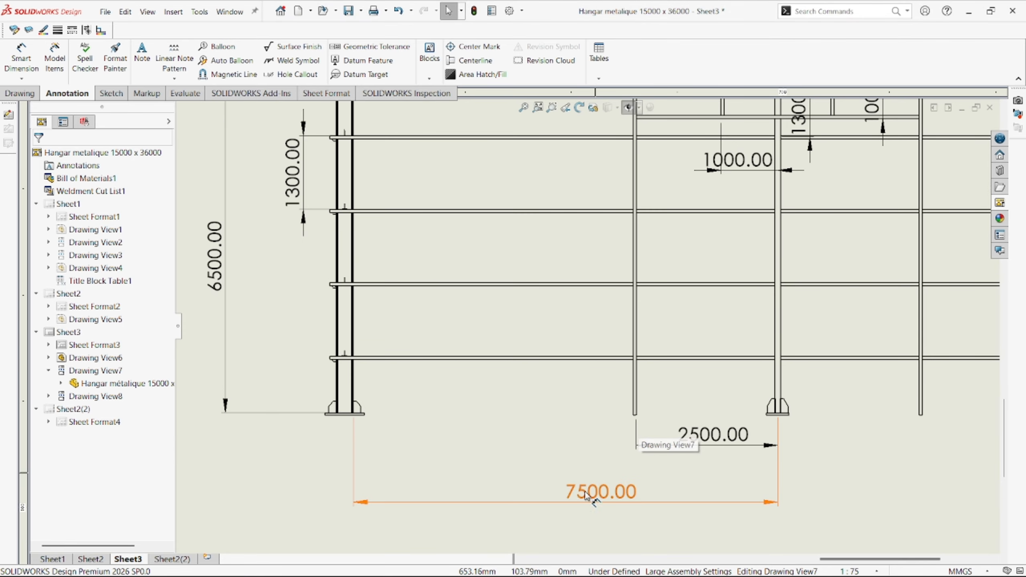
pyautogui.moveTo(586, 495); pyautogui.dragTo(579, 476)
pyautogui.scroll(4, 703, 306)
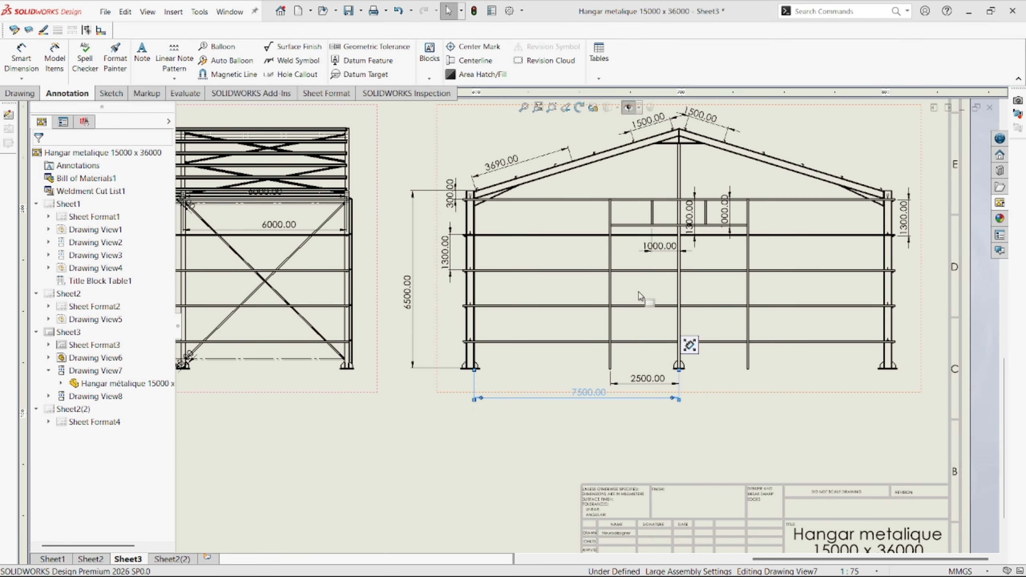
# - Dimension the angle between the lower edges of the two rafters, placing it below the ridge of the gable view
pyautogui.click(21, 58)
pyautogui.scroll(-11, 689, 131)
pyautogui.click(479, 248)
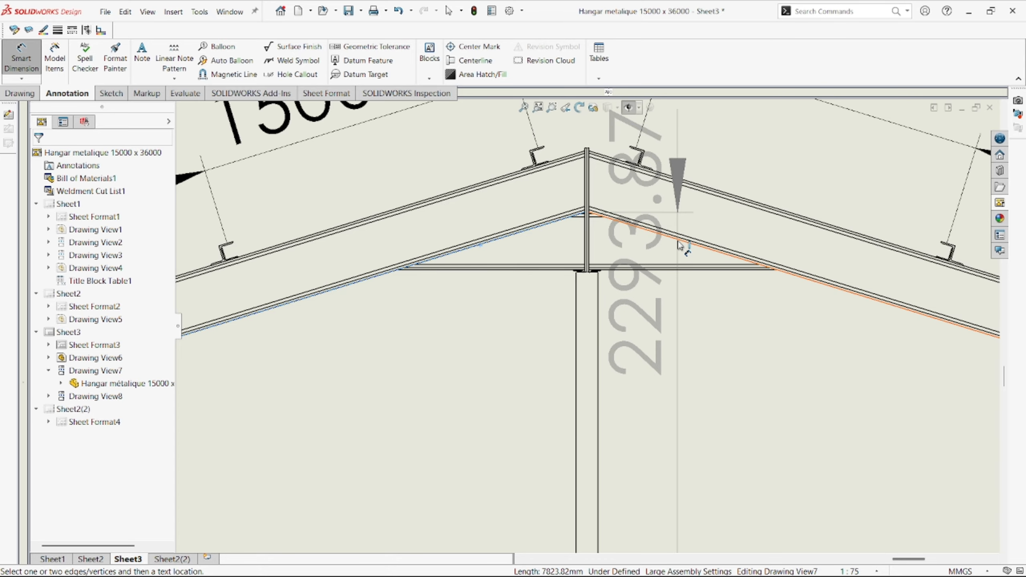
pyautogui.click(678, 242)
pyautogui.scroll(1, 566, 364)
pyautogui.click(562, 408)
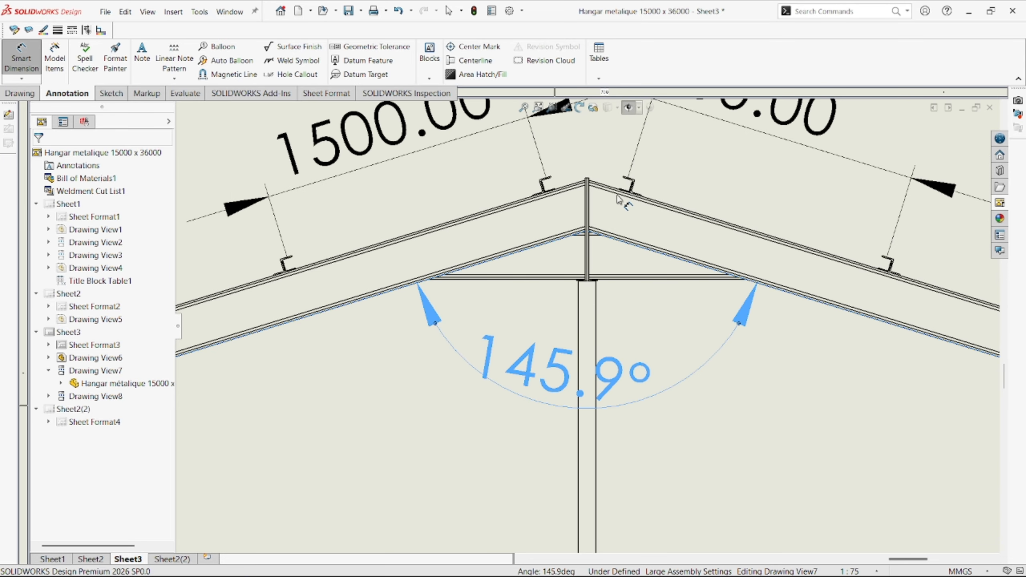
# - Dimension the length of the right rafter's upper edge and place the dimension above the roof slope in the gable view
pyautogui.scroll(5, 606, 243)
pyautogui.scroll(4, 595, 261)
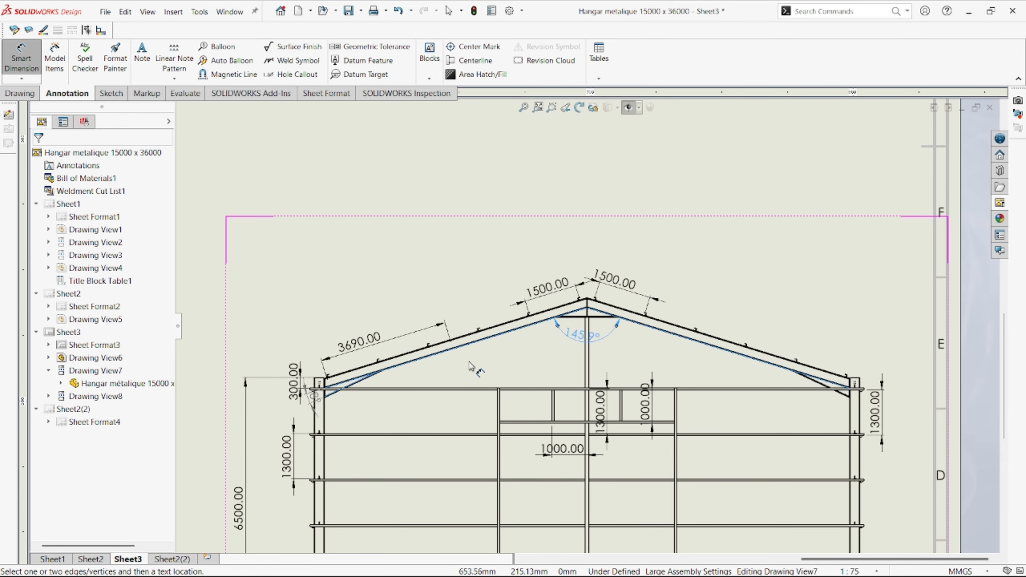
pyautogui.scroll(4, 501, 364)
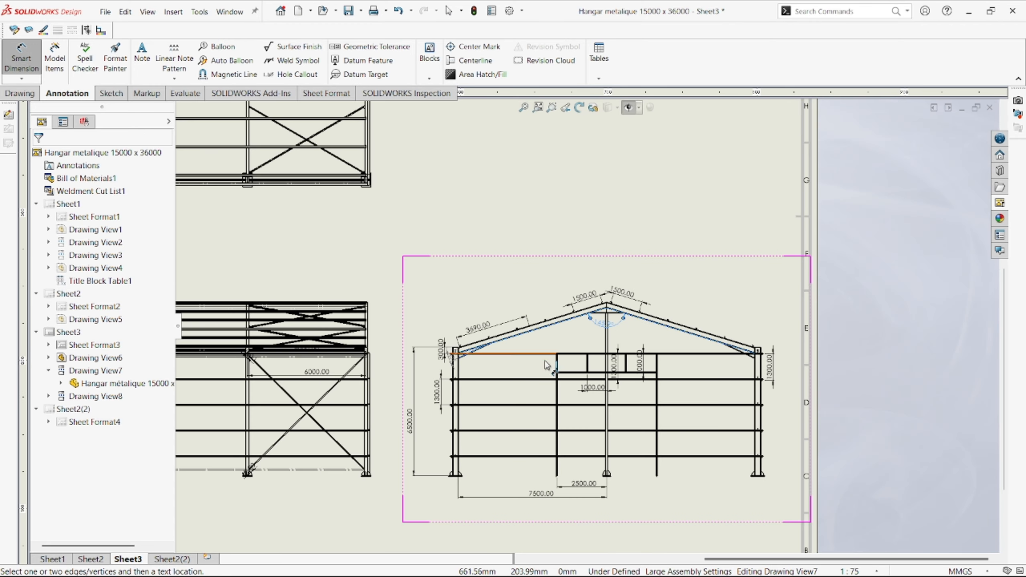
pyautogui.scroll(2, 687, 364)
pyautogui.scroll(-6, 741, 275)
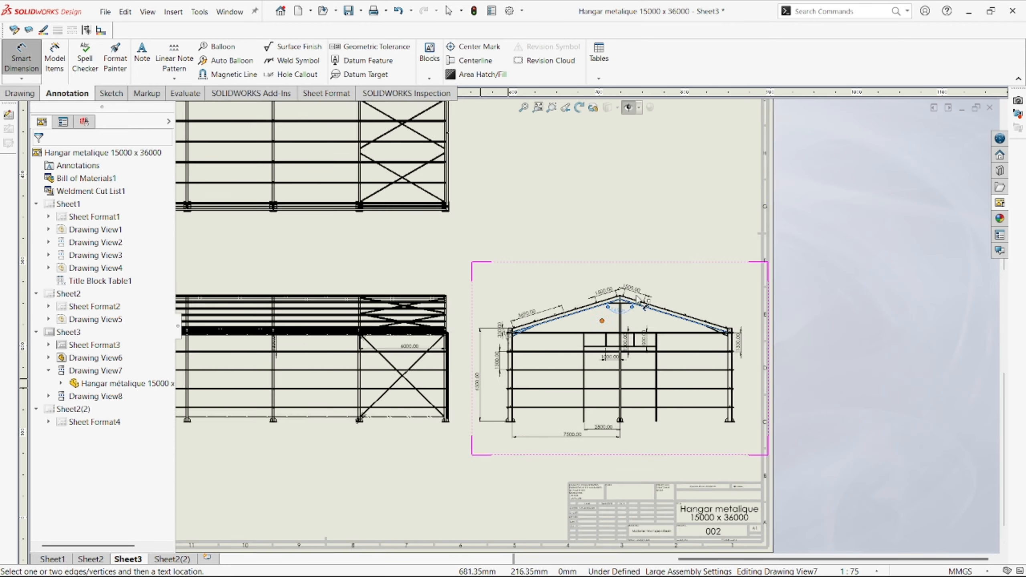
pyautogui.scroll(-2, 741, 277)
pyautogui.click(745, 346)
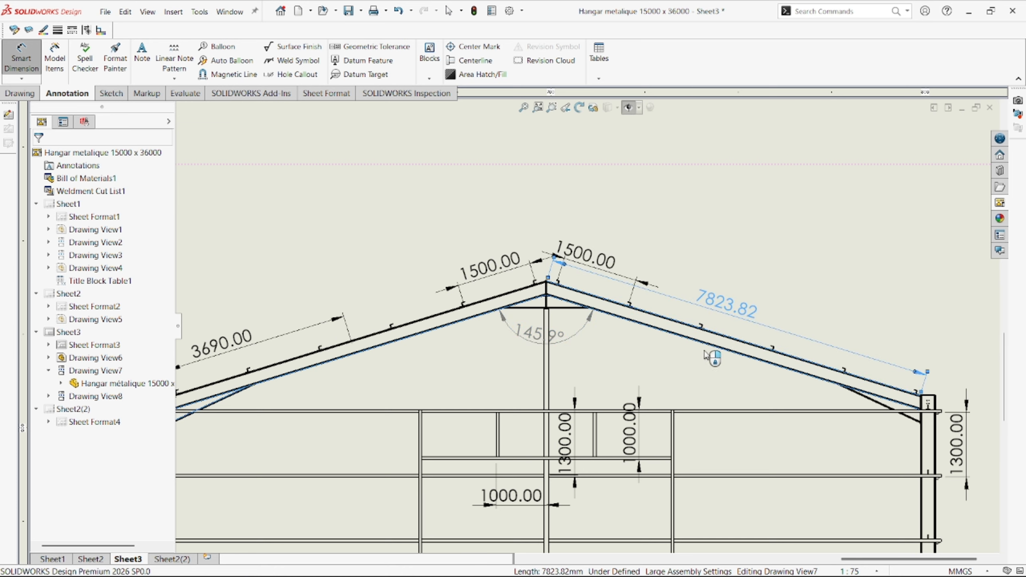
pyautogui.scroll(5, 692, 356)
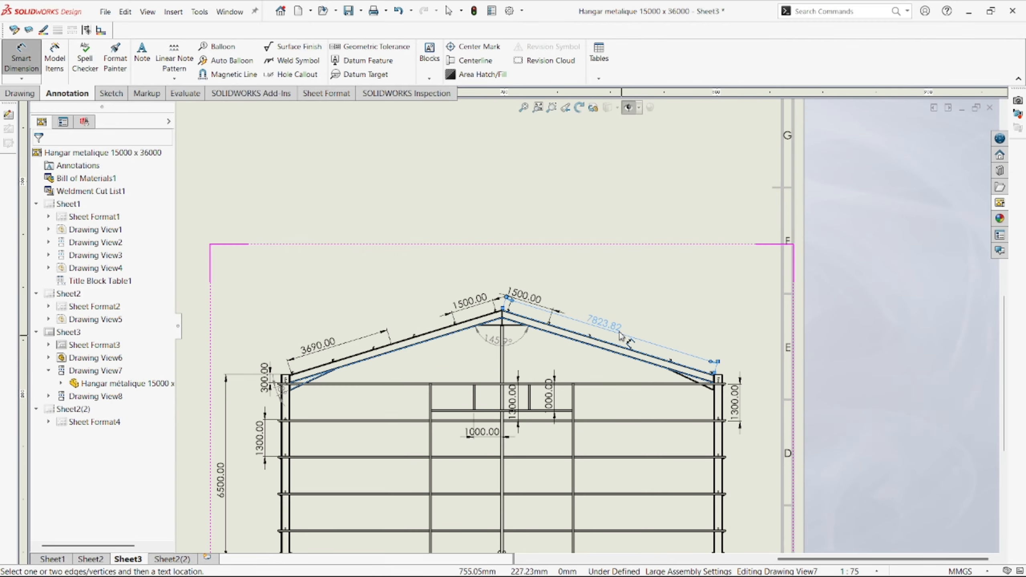
pyautogui.scroll(6, 598, 347)
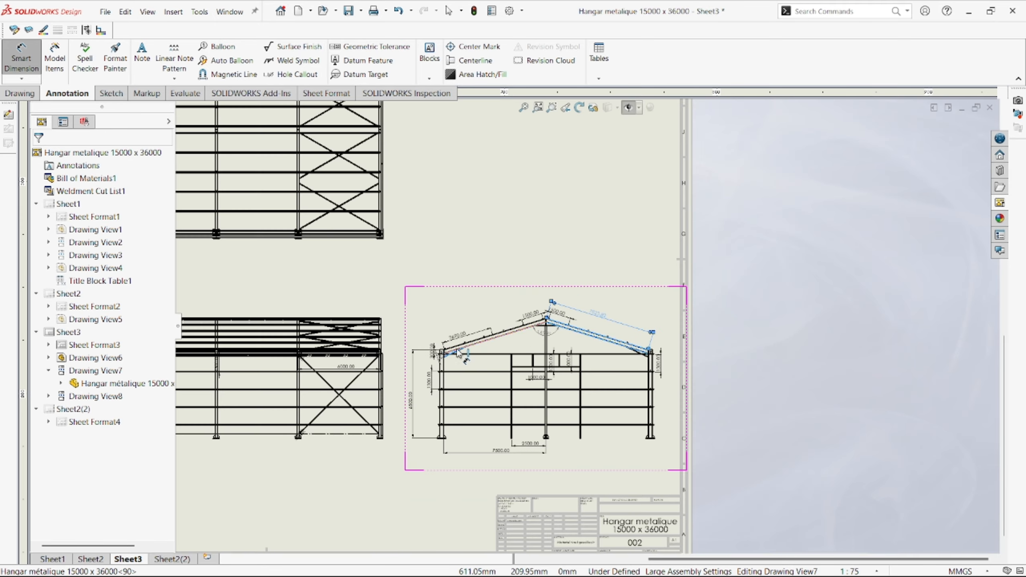
# - Move the 40 mm dimension next to the leftmost column base in the long side view
pyautogui.scroll(-4, 395, 341)
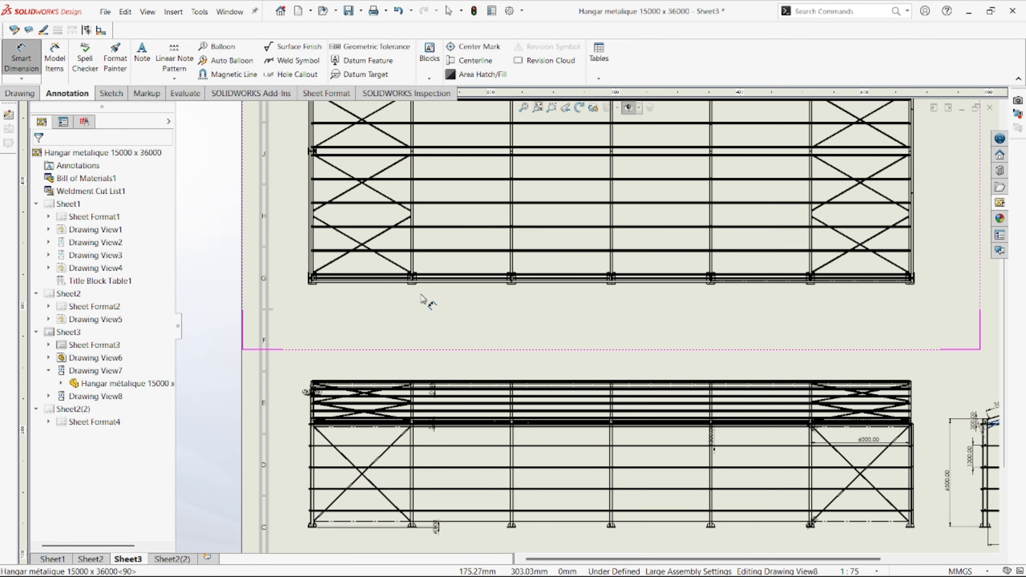
pyautogui.scroll(3, 651, 496)
pyautogui.scroll(-4, 601, 459)
pyautogui.scroll(-4, 412, 394)
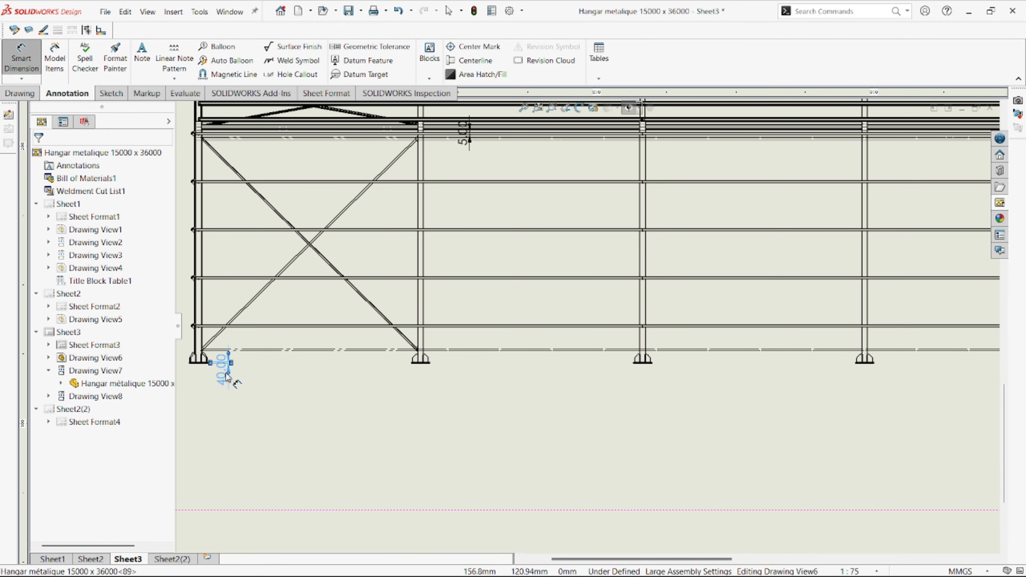
pyautogui.scroll(-6, 390, 373)
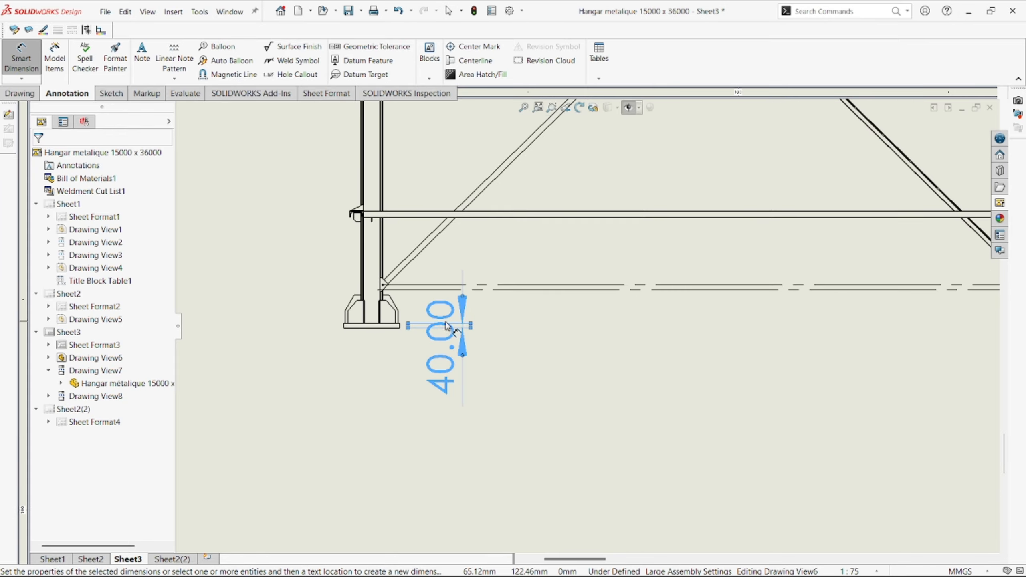
# - Delete the 5 mm and 20 mm dimensions lying over the roof purlins in the long side view
pyautogui.scroll(10, 447, 327)
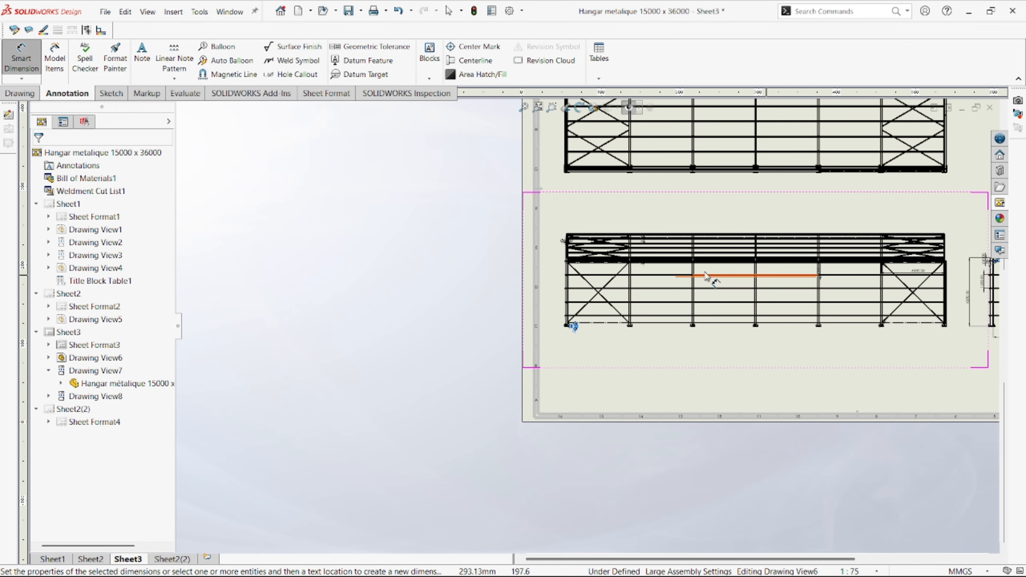
pyautogui.scroll(-3, 705, 277)
pyautogui.scroll(-5, 517, 262)
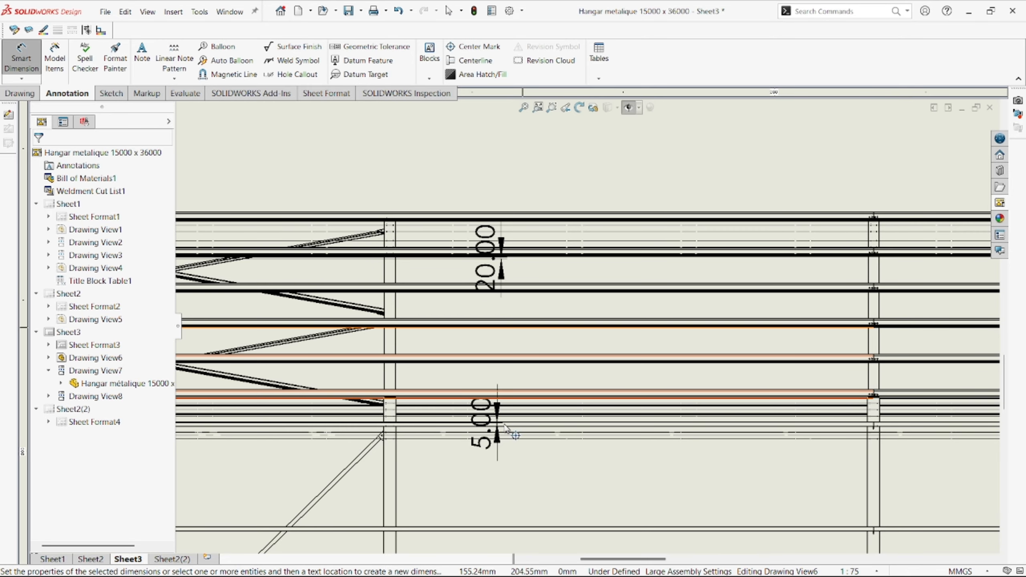
pyautogui.click(497, 436)
pyautogui.press('Delete')
pyautogui.click(502, 267)
pyautogui.press('Delete')
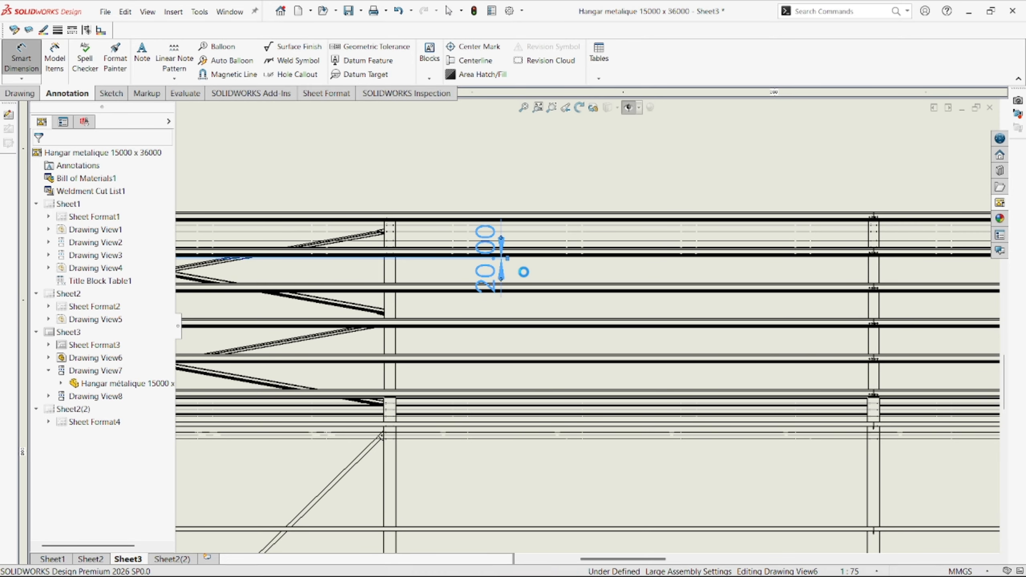
# - Separate and delete the overlapping 20 mm, 33.75 mm and 18 mm diameter dimensions at the roof's left end in the long side view
pyautogui.scroll(6, 505, 275)
pyautogui.scroll(-10, 361, 314)
pyautogui.click(389, 299)
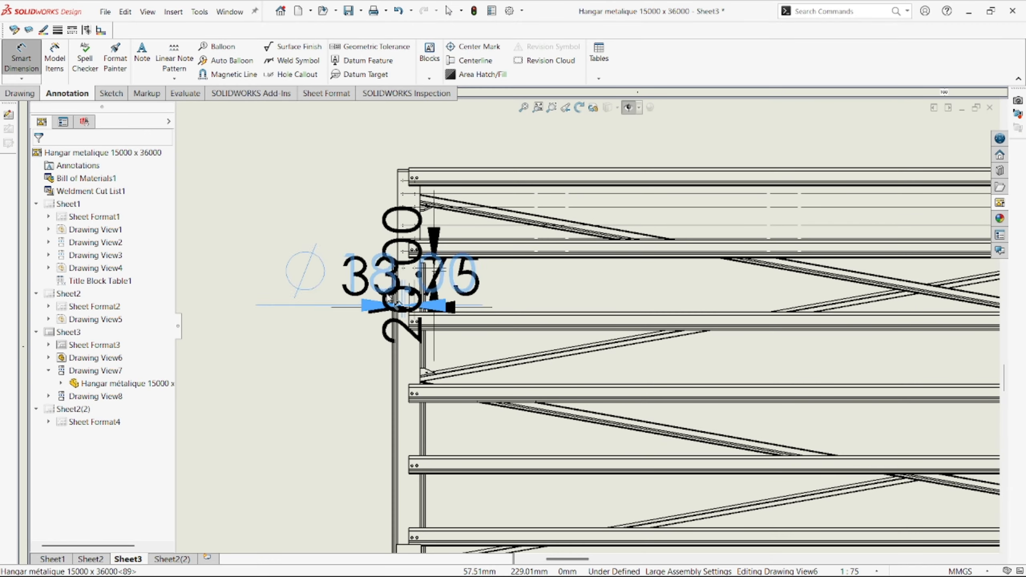
pyautogui.moveTo(389, 298); pyautogui.dragTo(332, 410)
pyautogui.scroll(3, 546, 323)
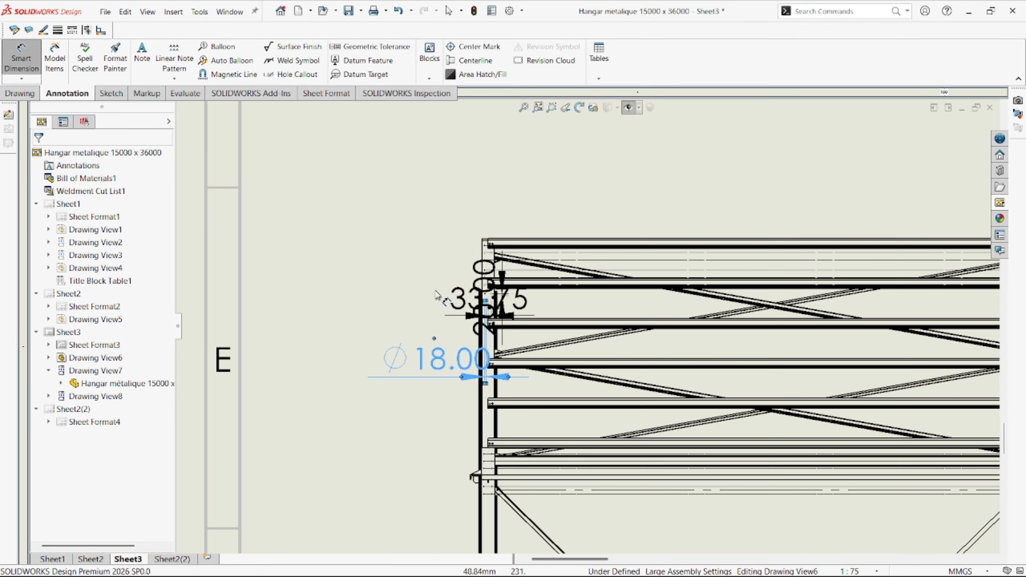
pyautogui.scroll(-6, 444, 307)
pyautogui.click(339, 312)
pyautogui.moveTo(339, 312); pyautogui.dragTo(222, 330)
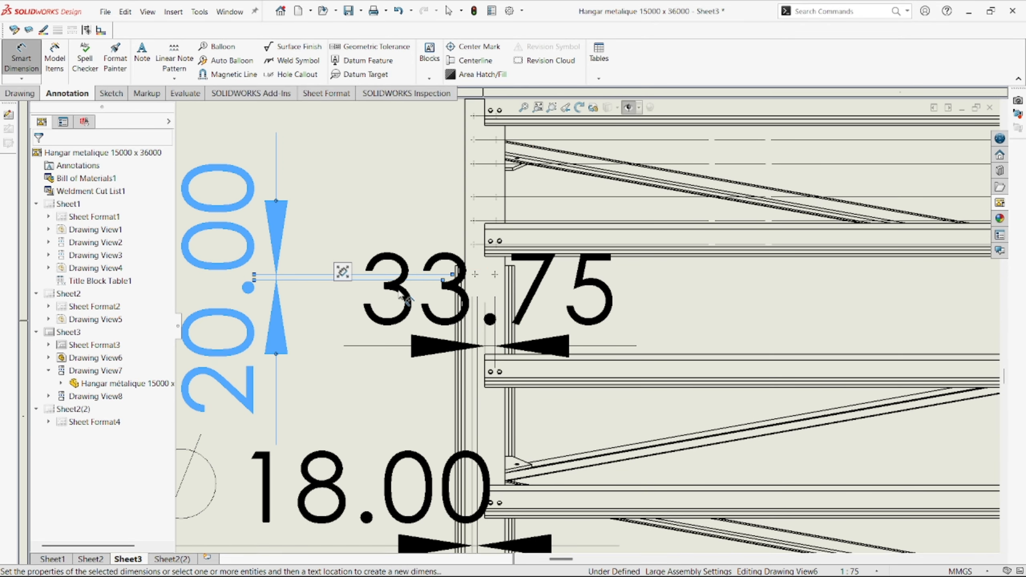
pyautogui.moveTo(446, 314); pyautogui.dragTo(561, 332)
pyautogui.press('Delete')
pyautogui.scroll(2, 606, 318)
pyautogui.press('Delete')
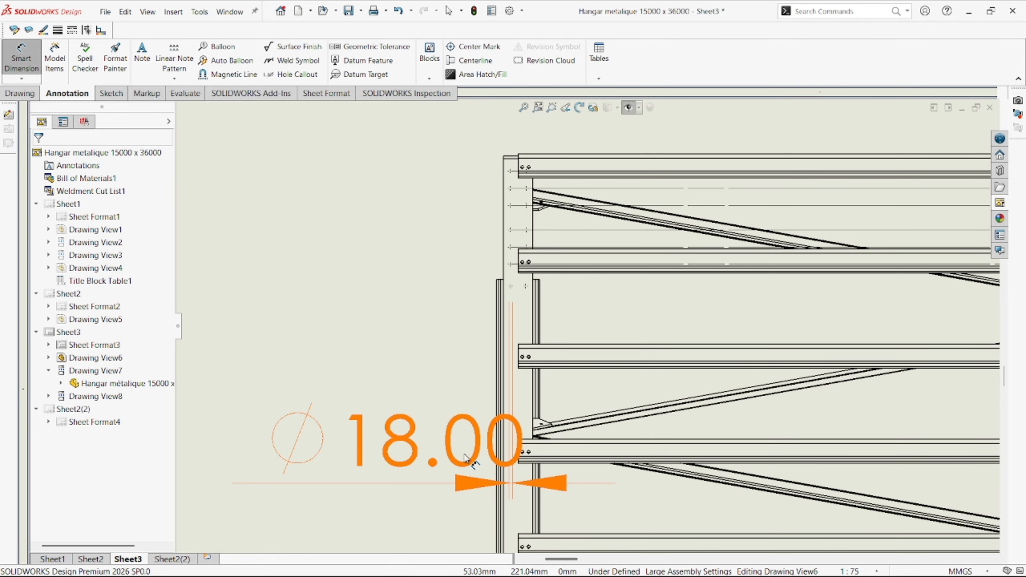
pyautogui.click(468, 444)
pyautogui.press('Delete')
# - Delete the duplicate 6000 mm dimension of the right braced bay and move the 40 mm brace dimension clear of the column in the side view
pyautogui.scroll(1, 527, 301)
pyautogui.scroll(4, 527, 301)
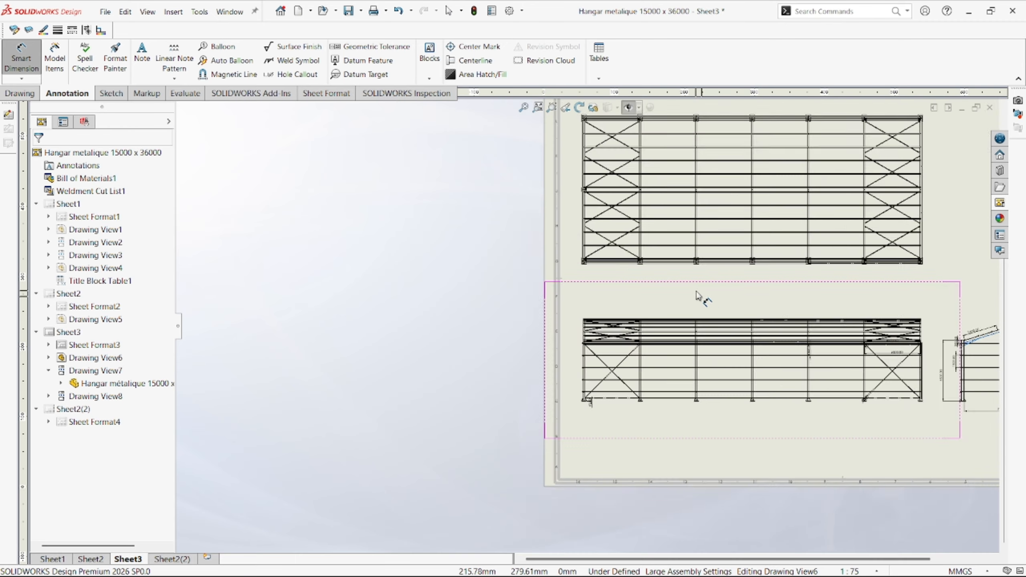
pyautogui.scroll(-5, 557, 278)
pyautogui.scroll(5, 623, 264)
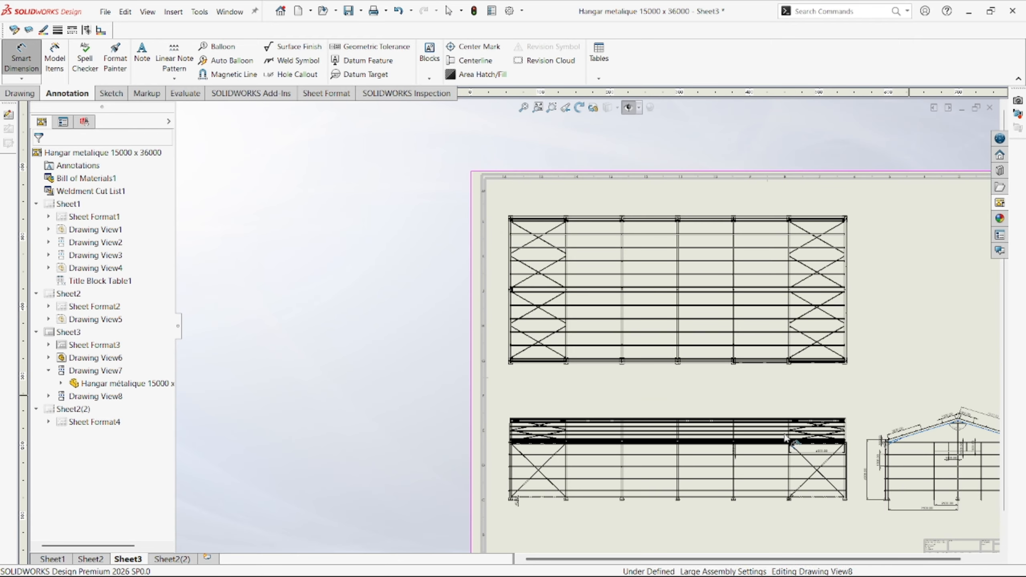
pyautogui.scroll(-5, 682, 465)
pyautogui.scroll(-1, 723, 384)
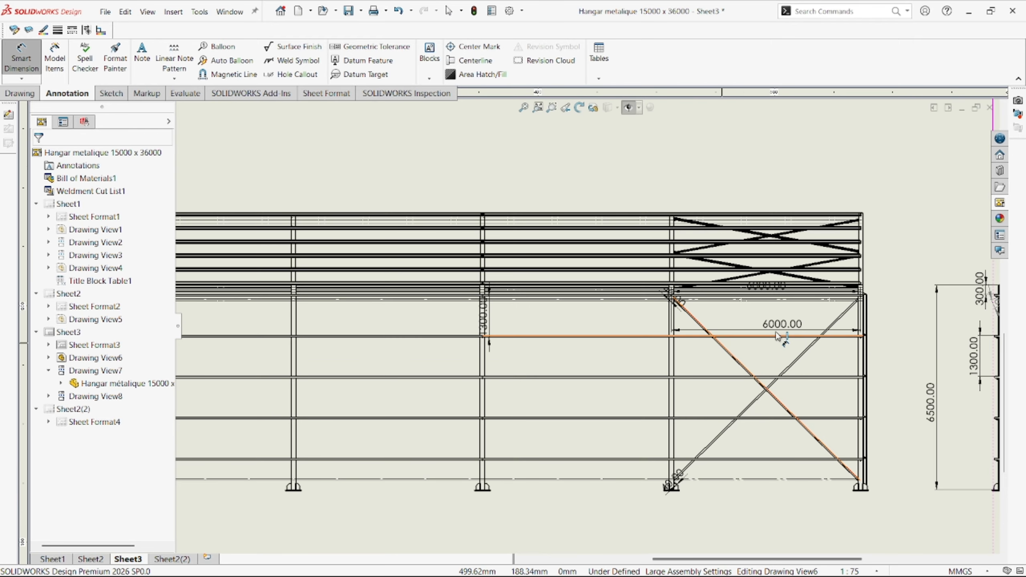
pyautogui.scroll(-5, 774, 328)
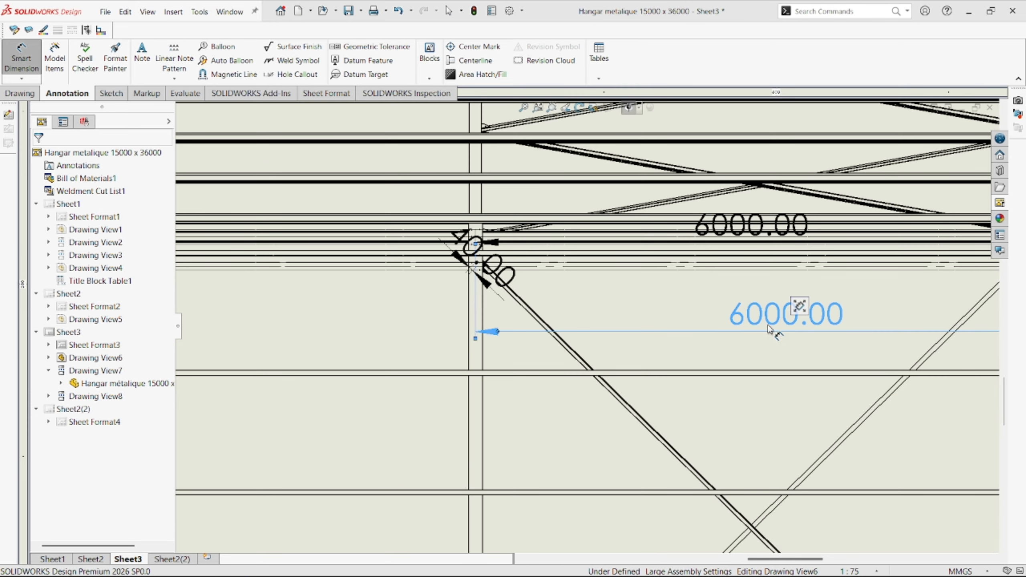
pyautogui.scroll(2, 767, 332)
pyautogui.moveTo(713, 266); pyautogui.dragTo(723, 287)
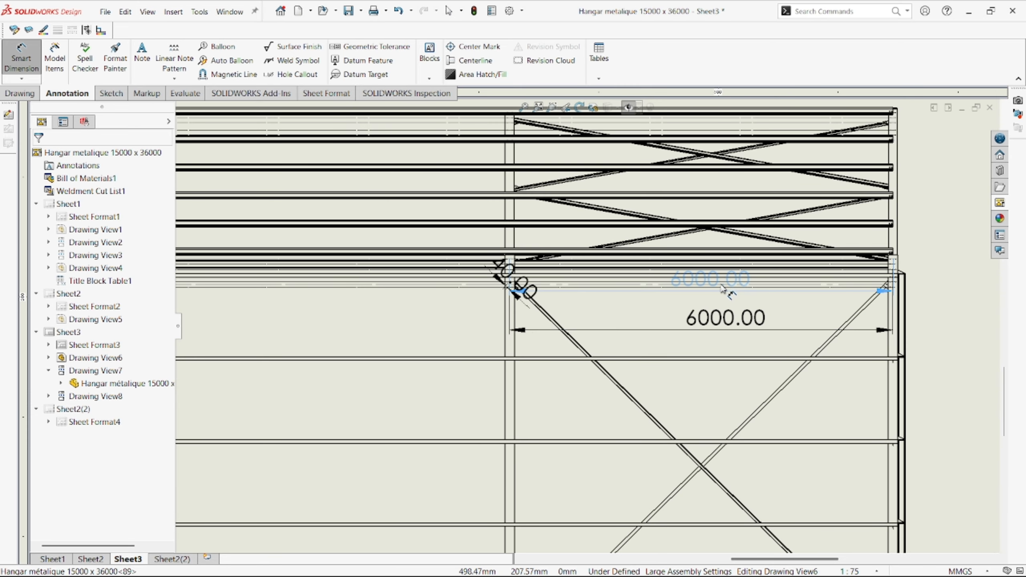
pyautogui.moveTo(729, 203); pyautogui.dragTo(742, 208)
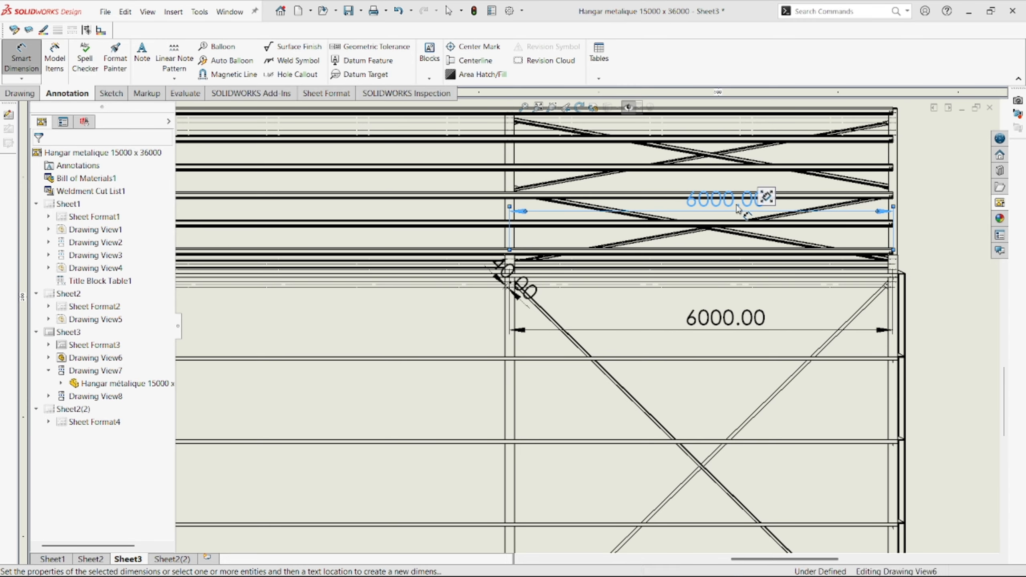
pyautogui.press('Delete')
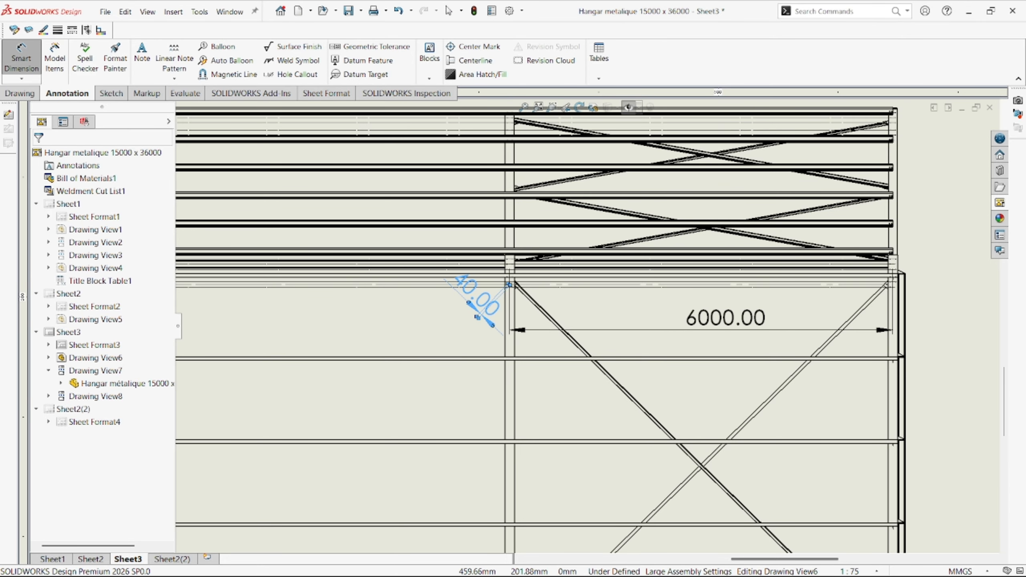
# - Dimension the angle between the crossed wall braces in the side view's right bay, placing it below their crossing
pyautogui.scroll(4, 582, 267)
pyautogui.scroll(-2, 592, 371)
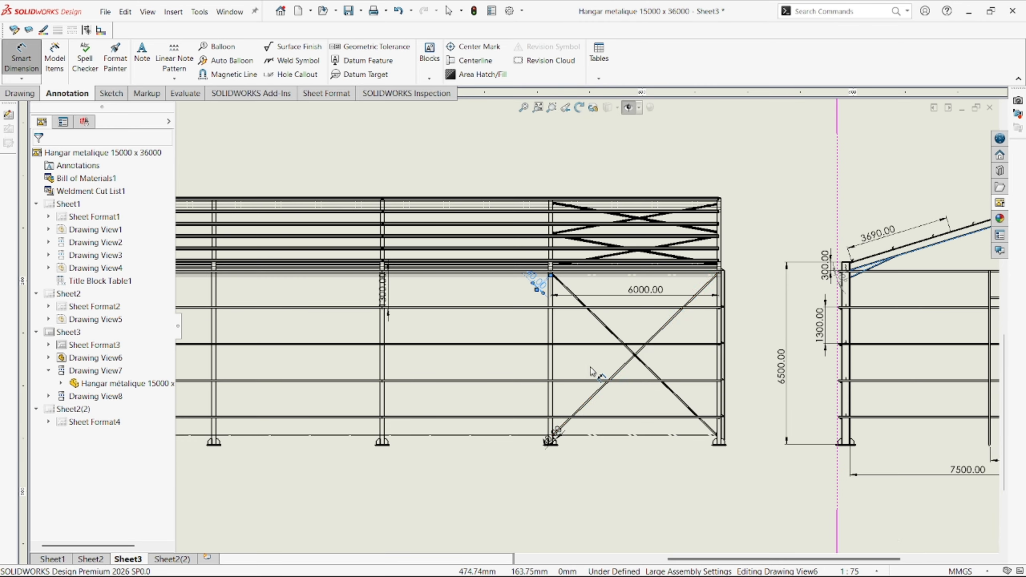
pyautogui.scroll(-5, 592, 372)
pyautogui.click(581, 340)
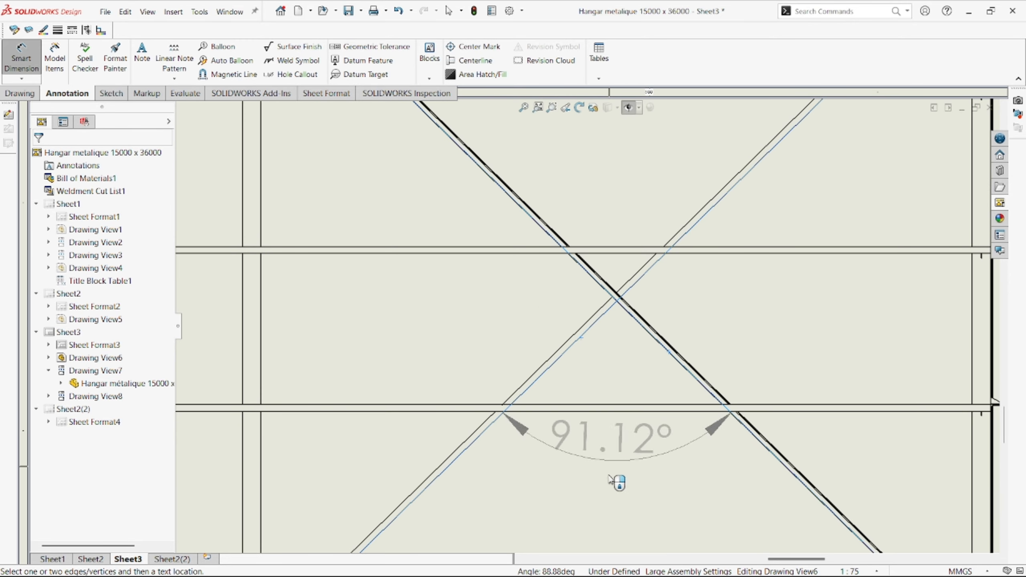
pyautogui.click(614, 488)
pyautogui.scroll(4, 610, 394)
pyautogui.scroll(-5, 560, 299)
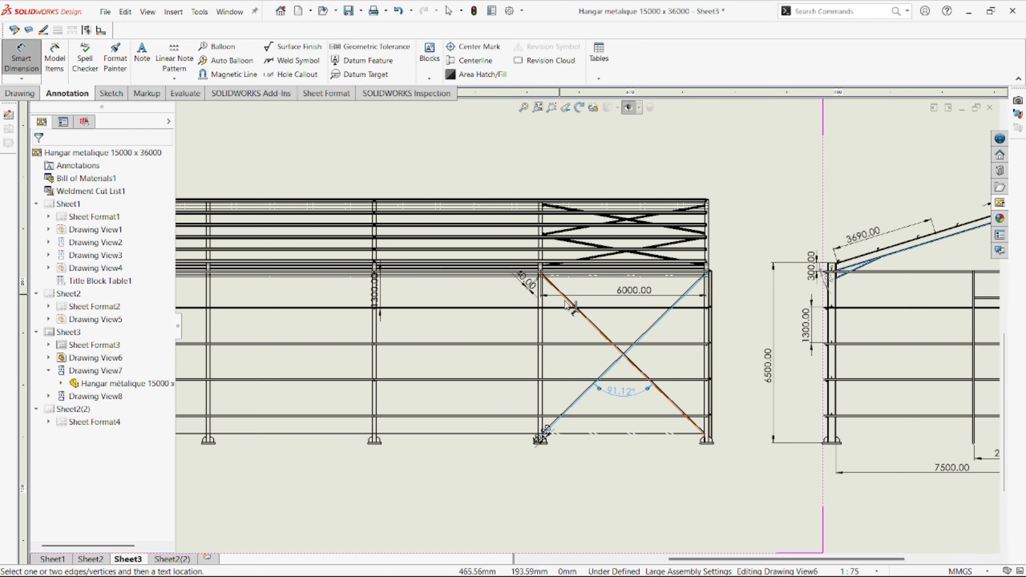
# - Dimension the acute angle between the lowest pair of crossed roof braces in the plan view's right bay, placing it beside their crossing
pyautogui.scroll(8, 643, 364)
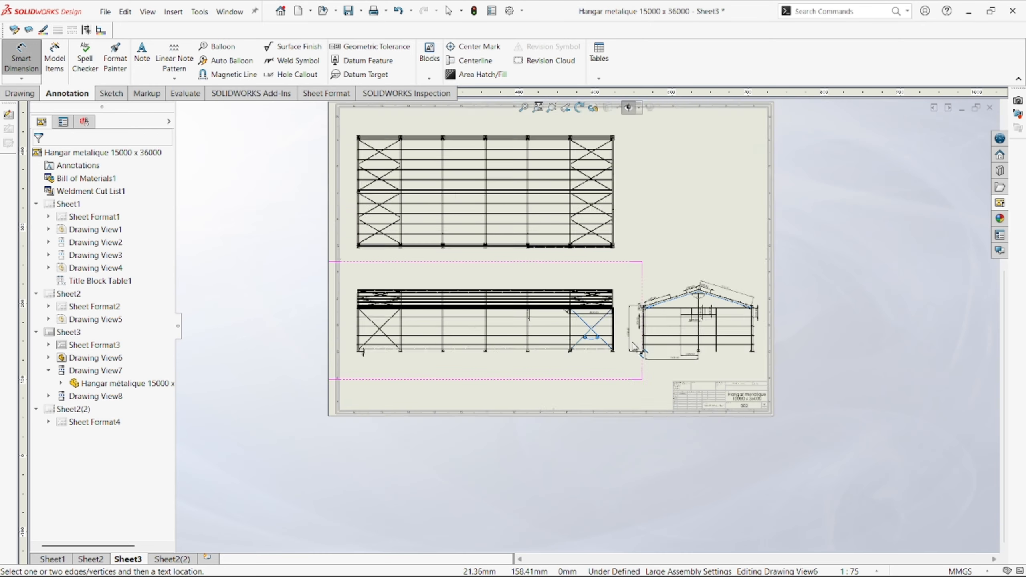
pyautogui.scroll(-4, 580, 231)
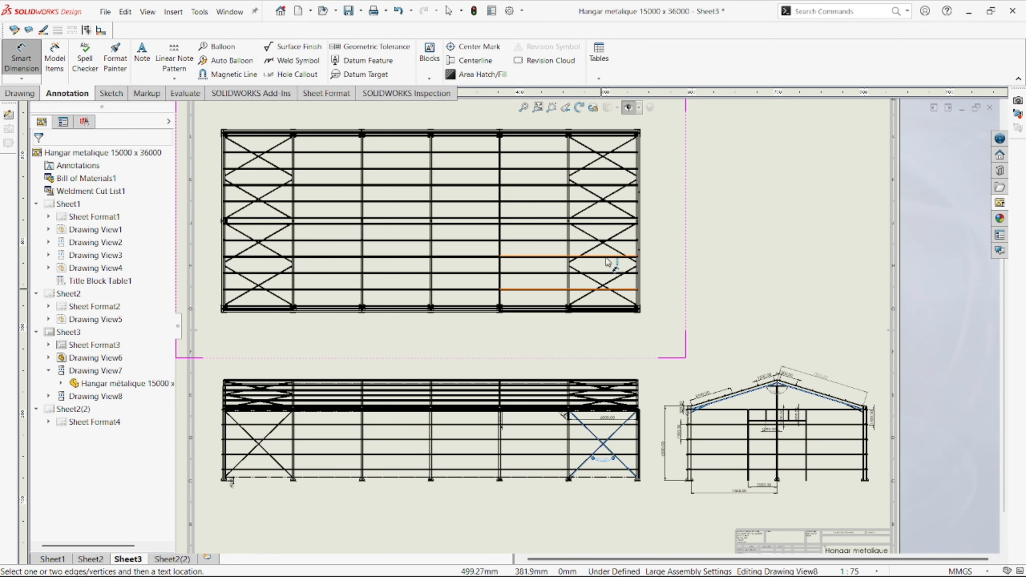
pyautogui.scroll(-6, 608, 262)
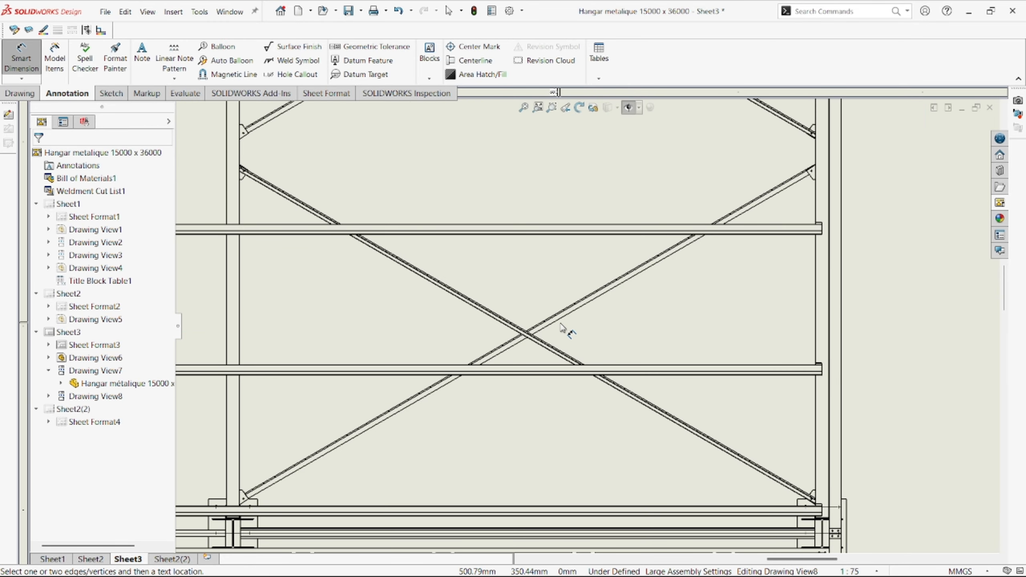
pyautogui.click(562, 325)
pyautogui.click(565, 356)
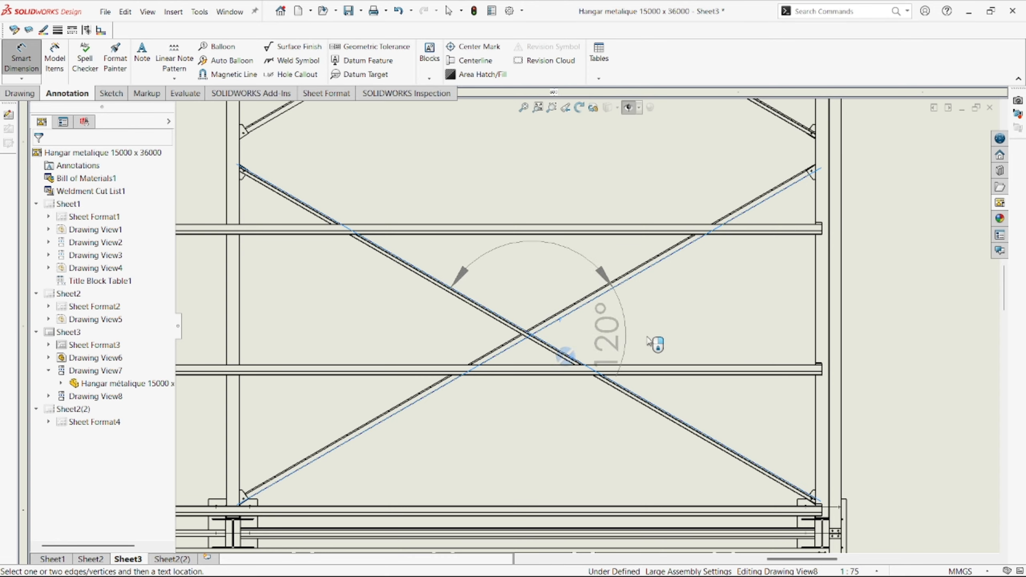
pyautogui.scroll(6, 565, 316)
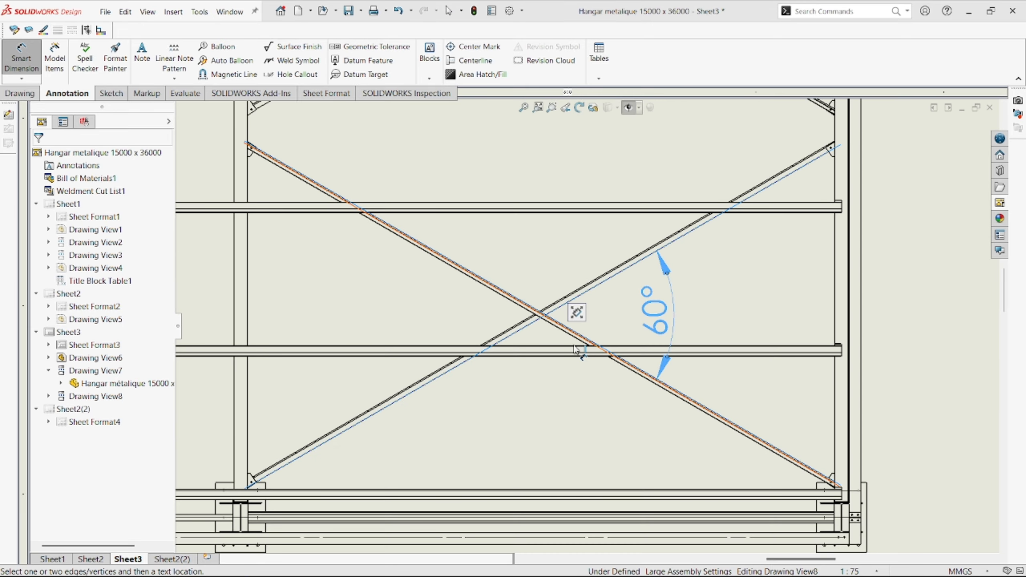
# - Dimension the gap between the facing edges of the two ridge purlins in the plan view, placing it beyond the building's right end
pyautogui.scroll(3, 587, 297)
pyautogui.scroll(-8, 581, 314)
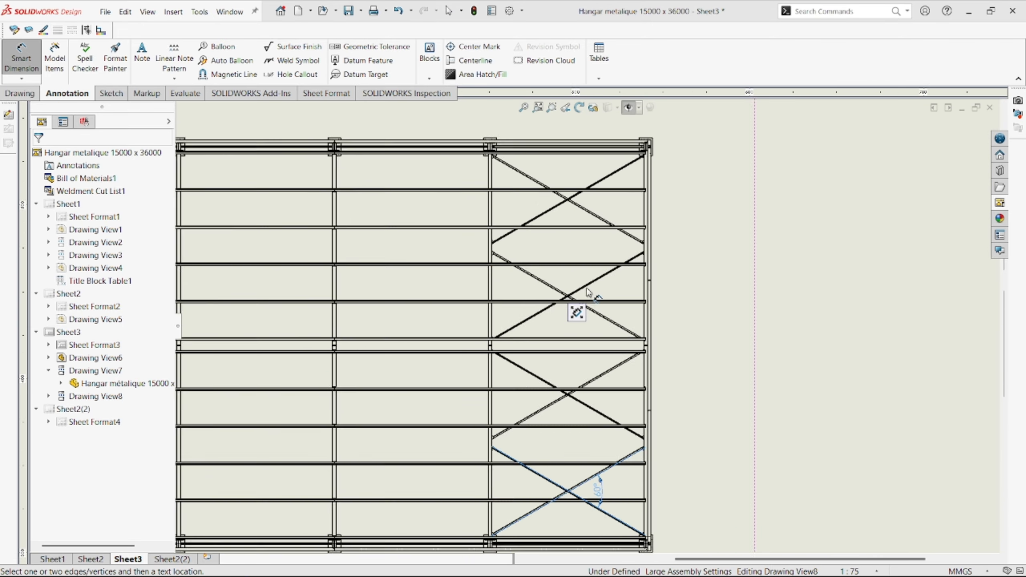
pyautogui.scroll(-2, 610, 360)
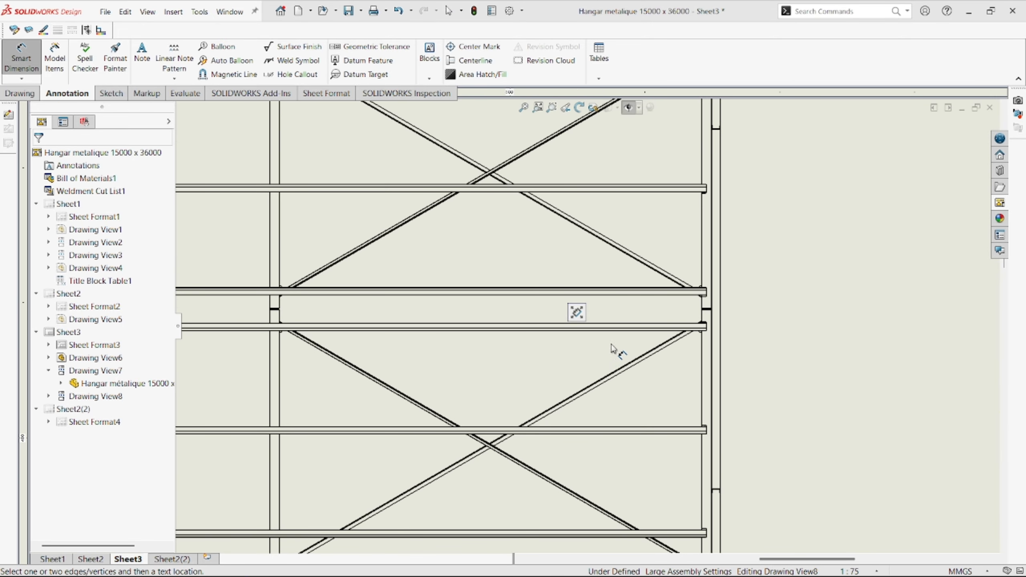
pyautogui.scroll(5, 610, 344)
pyautogui.scroll(-2, 603, 368)
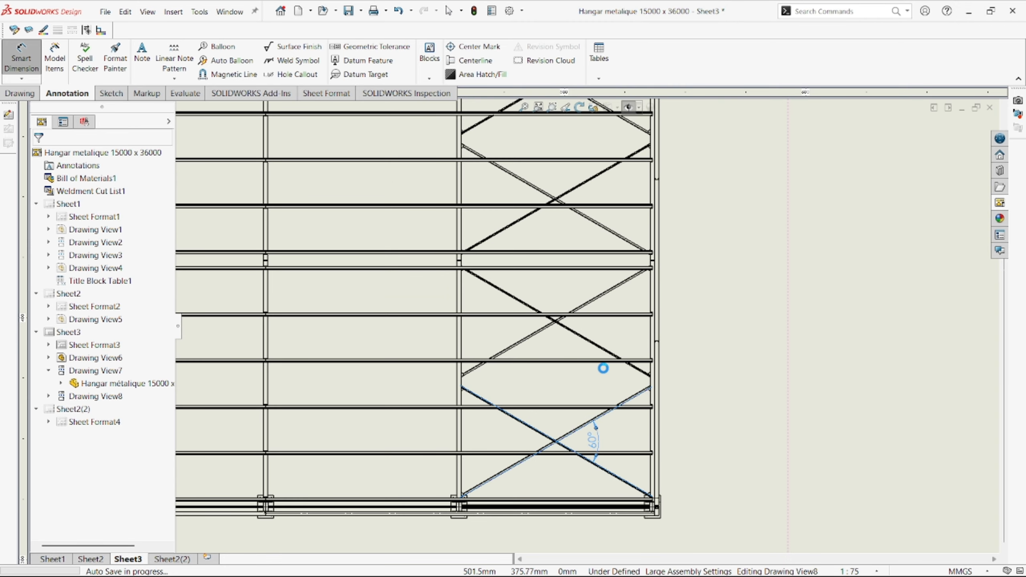
pyautogui.scroll(-3, 653, 303)
pyautogui.scroll(3, 667, 248)
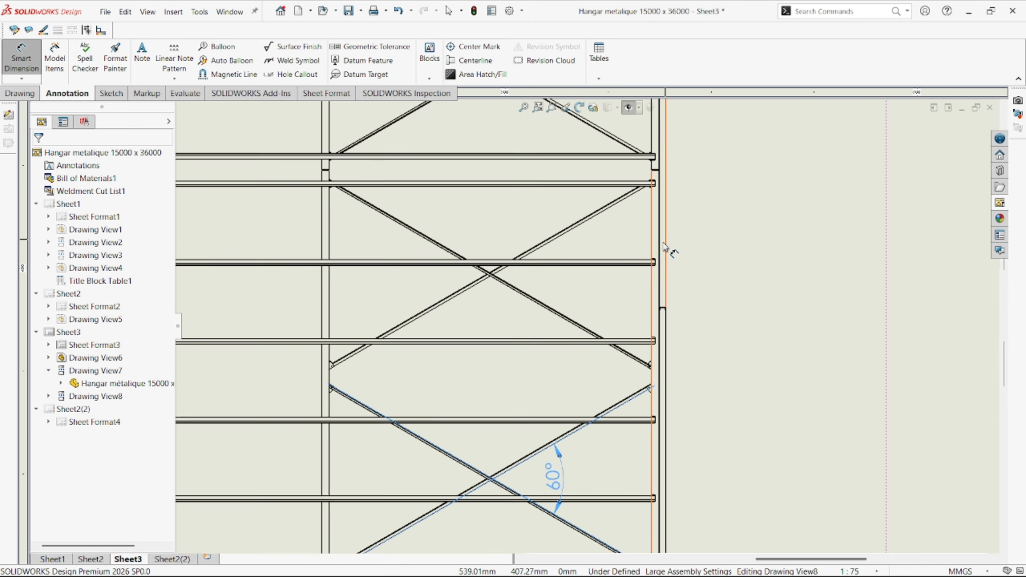
pyautogui.scroll(-3, 599, 326)
pyautogui.scroll(2, 596, 307)
pyautogui.scroll(-4, 585, 208)
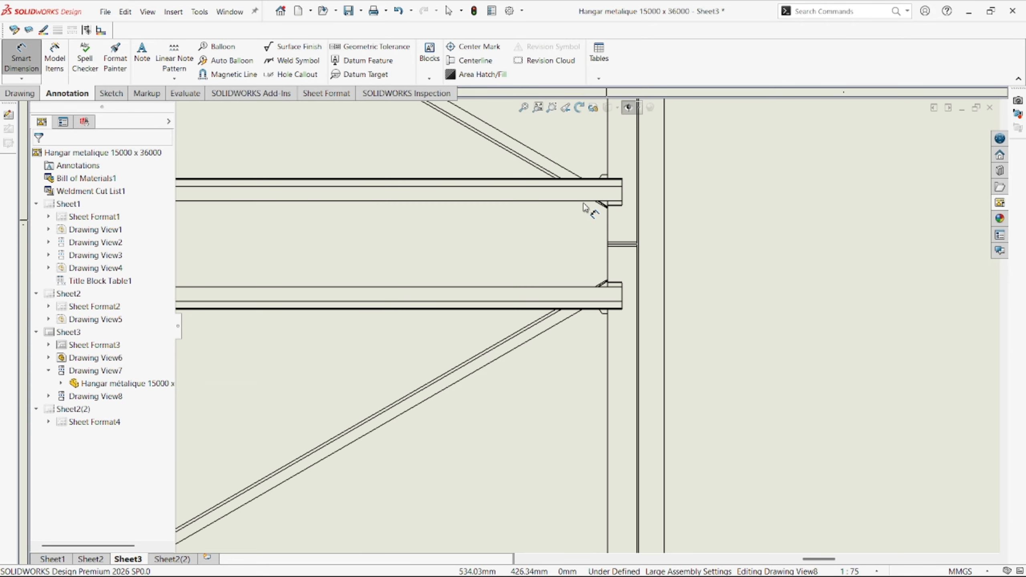
pyautogui.click(582, 201)
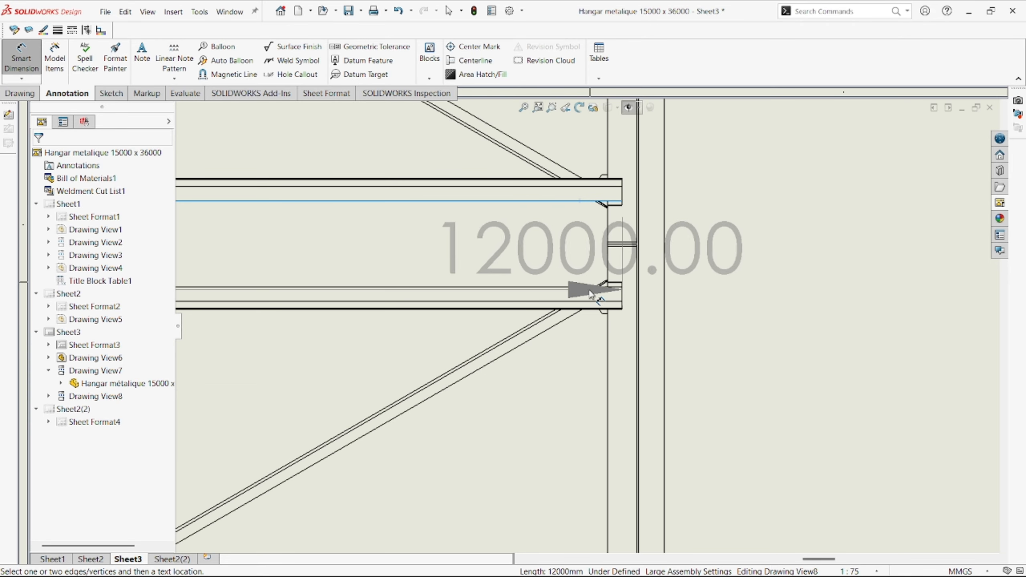
pyautogui.click(585, 287)
pyautogui.click(788, 251)
pyautogui.scroll(3, 546, 309)
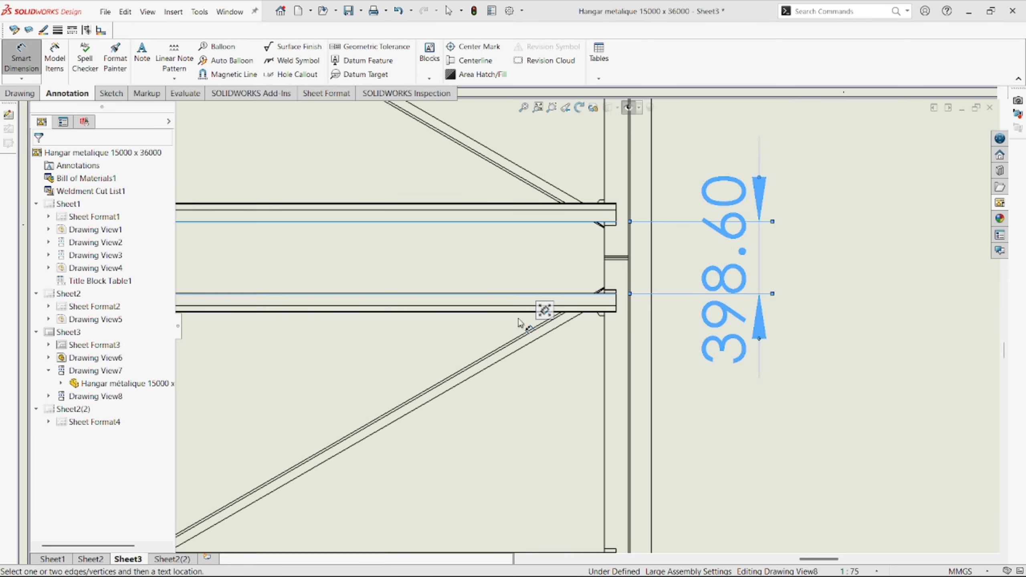
# - Examine the ridge purlins, braced bay and lower corner column at the plan view's right end
pyautogui.scroll(-3, 561, 300)
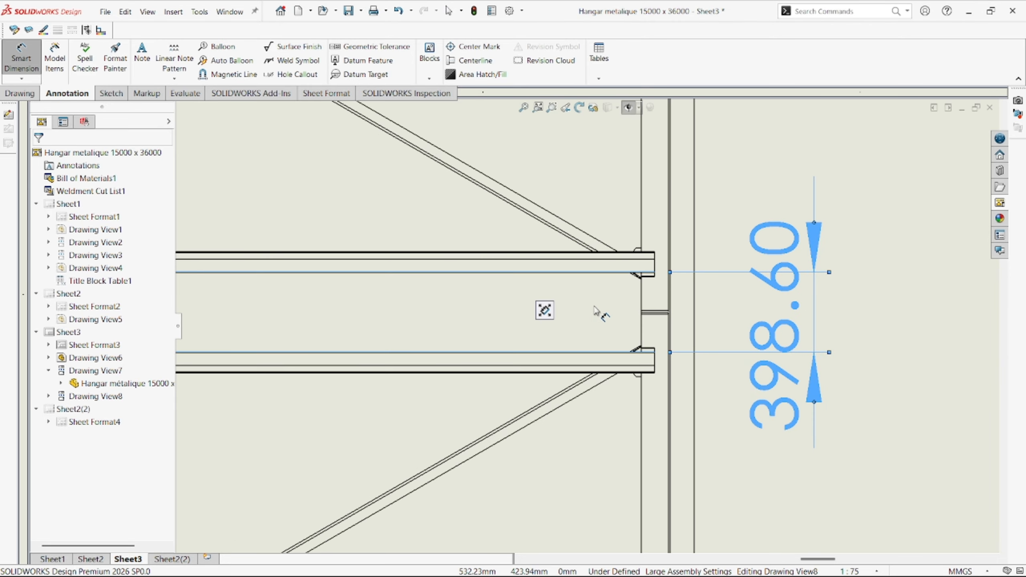
pyautogui.scroll(2, 612, 314)
pyautogui.scroll(-3, 614, 320)
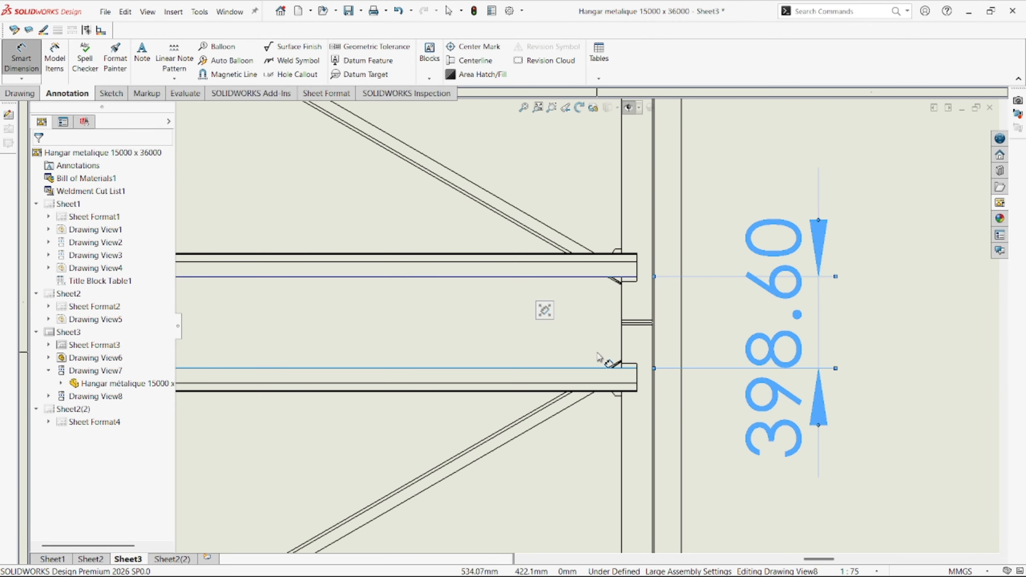
pyautogui.scroll(5, 586, 339)
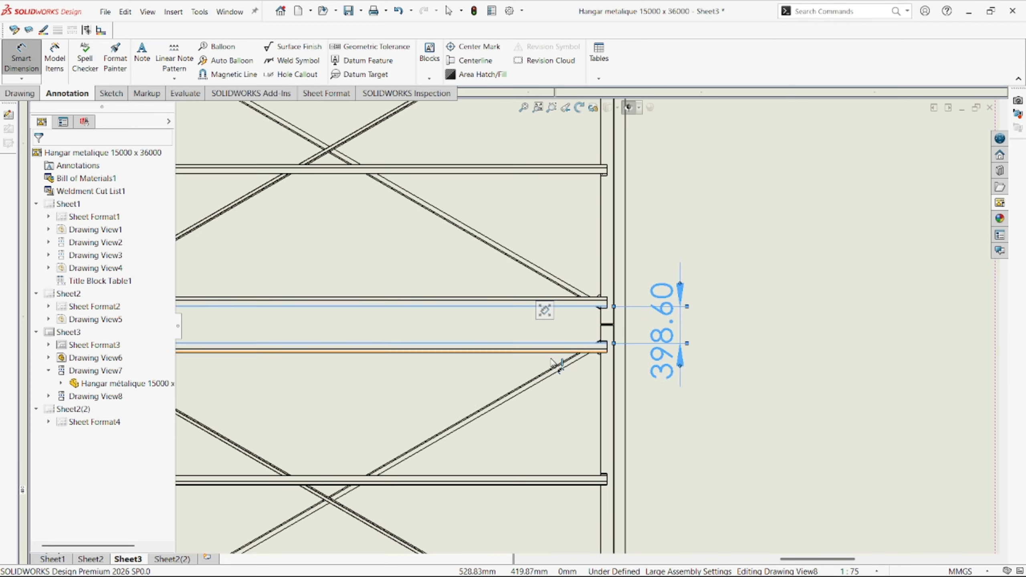
pyautogui.scroll(-4, 594, 316)
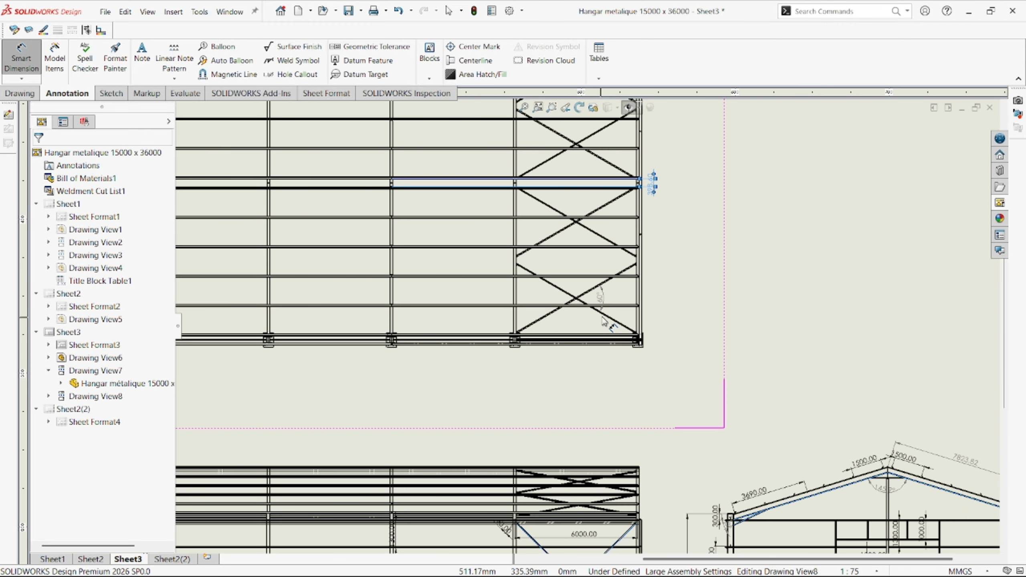
pyautogui.scroll(2, 604, 320)
pyautogui.scroll(2, 609, 305)
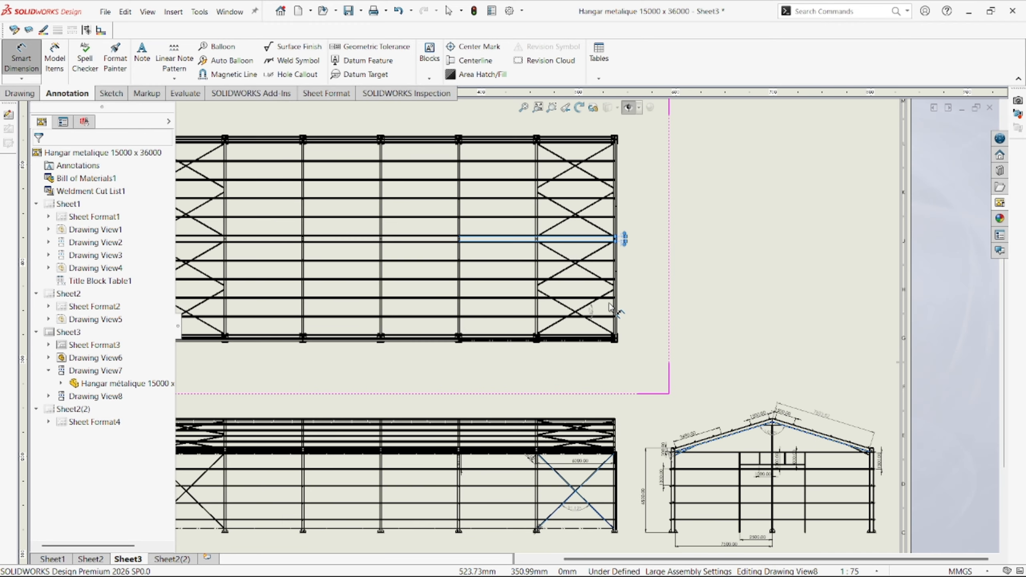
pyautogui.scroll(-2, 610, 303)
pyautogui.scroll(-2, 604, 250)
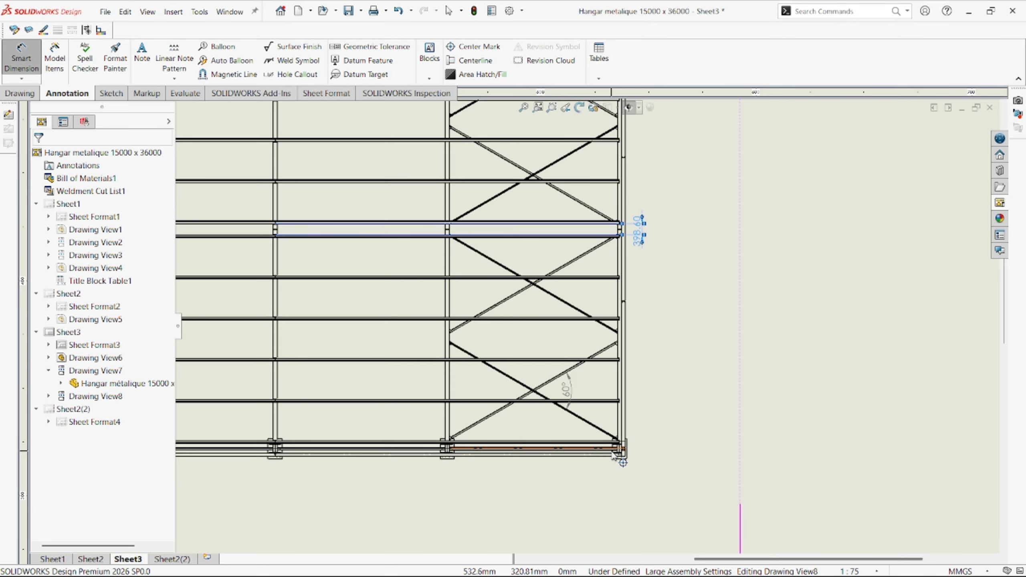
pyautogui.scroll(4, 612, 451)
pyautogui.scroll(-6, 596, 224)
pyautogui.scroll(-5, 596, 360)
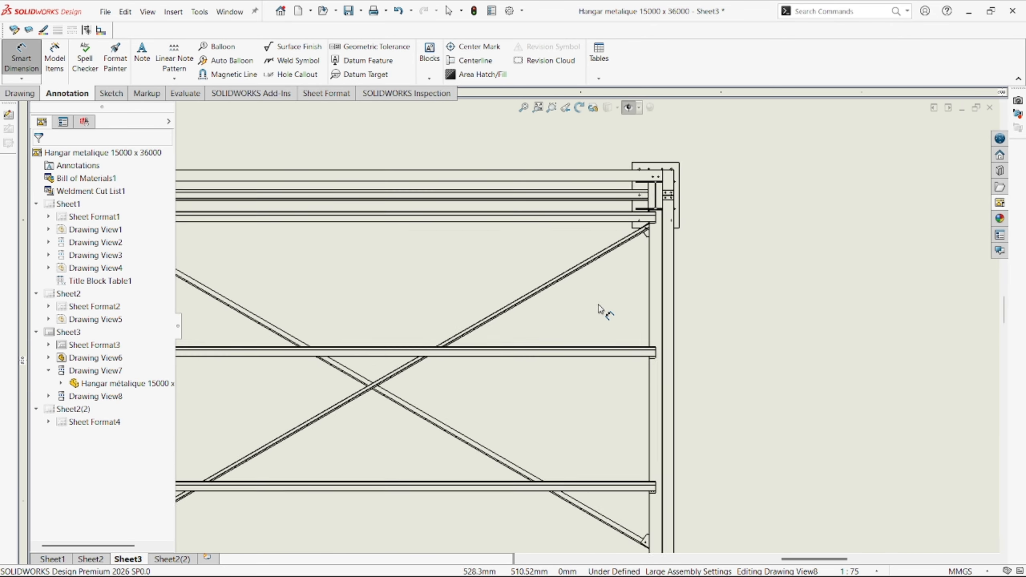
pyautogui.scroll(3, 606, 335)
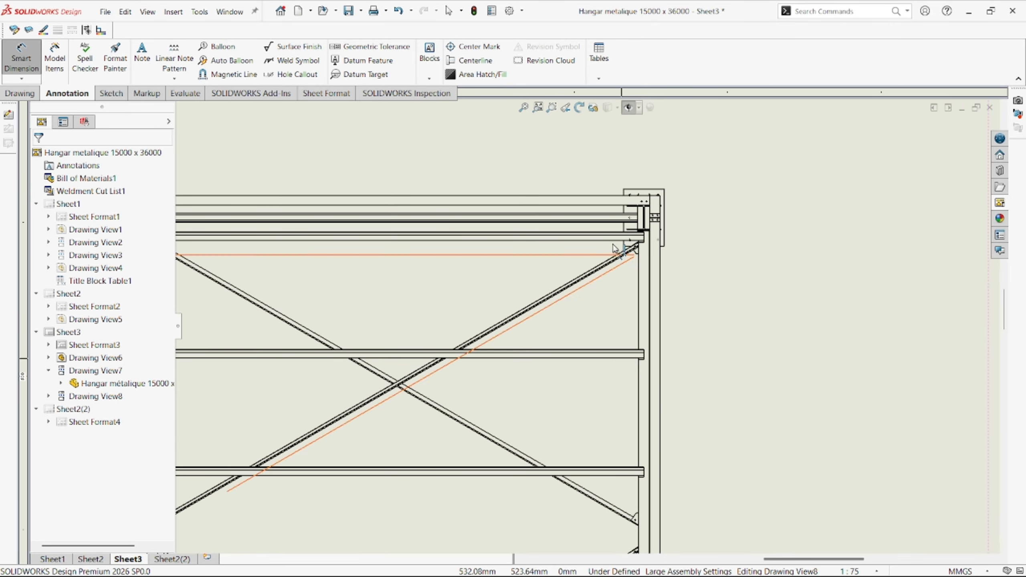
pyautogui.click(591, 256)
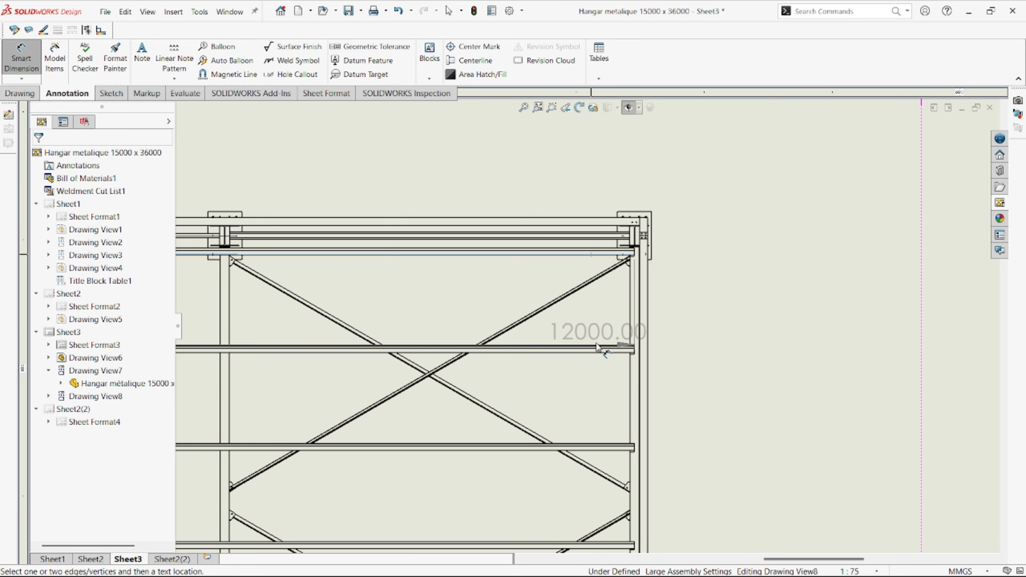
pyautogui.scroll(-2, 590, 342)
pyautogui.scroll(-2, 591, 344)
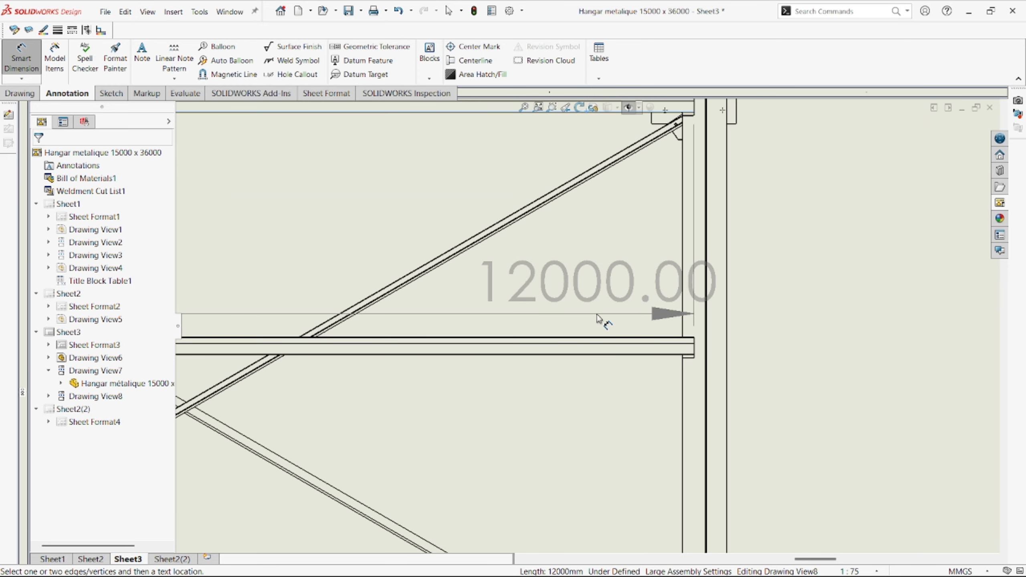
pyautogui.scroll(1, 598, 327)
pyautogui.scroll(-1, 594, 352)
pyautogui.click(593, 348)
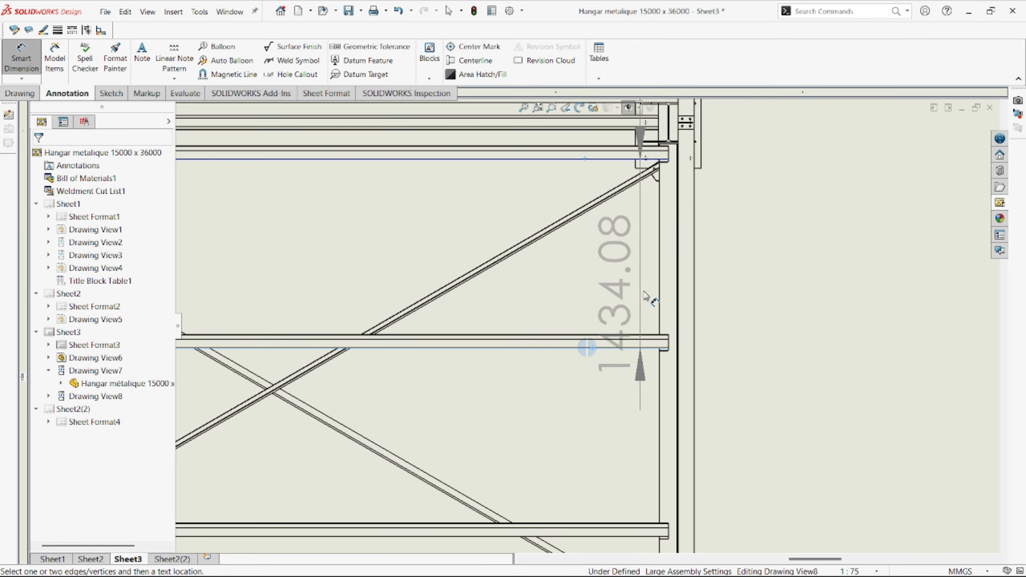
pyautogui.scroll(-3, 635, 337)
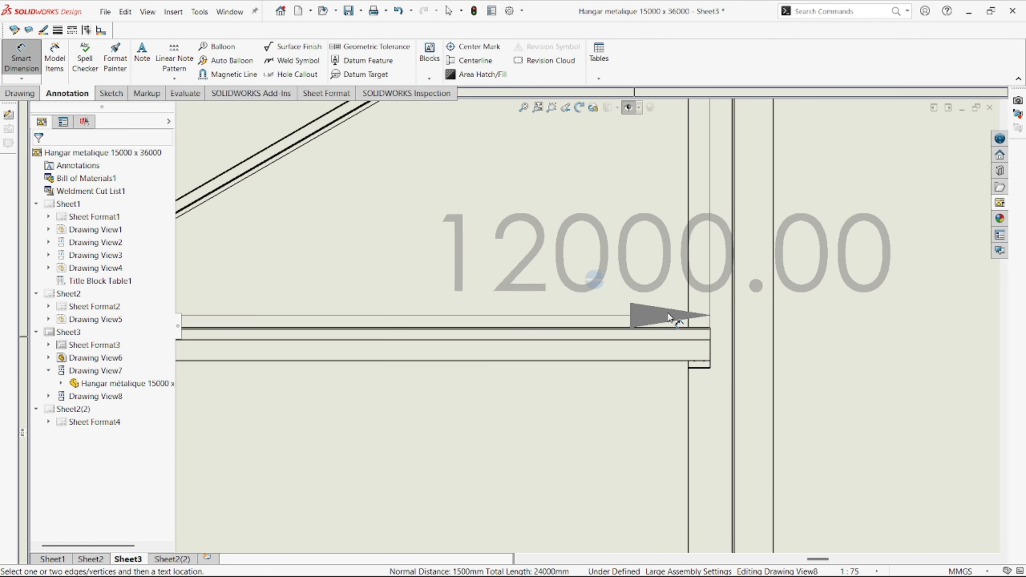
pyautogui.click(608, 328)
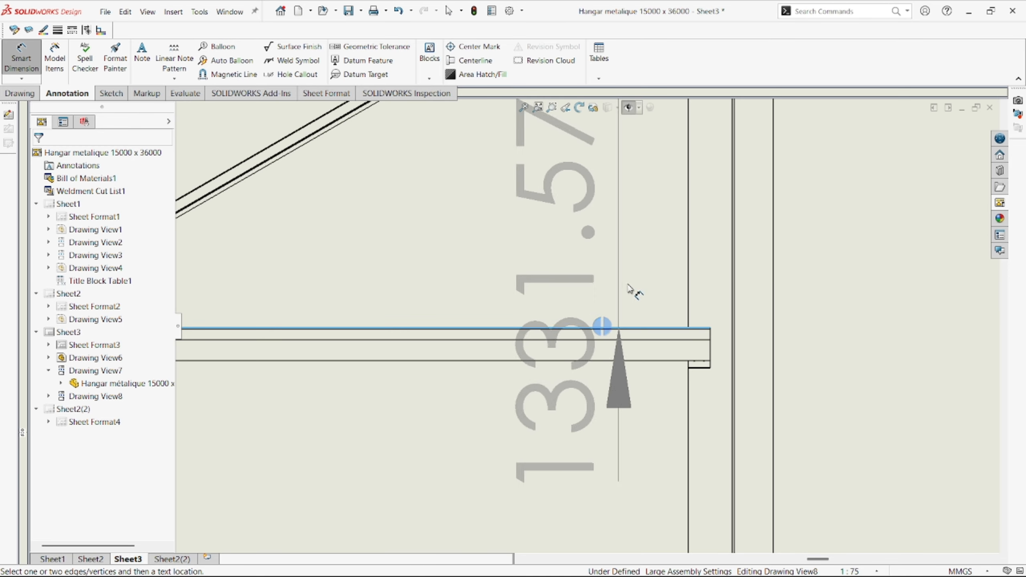
pyautogui.scroll(3, 621, 324)
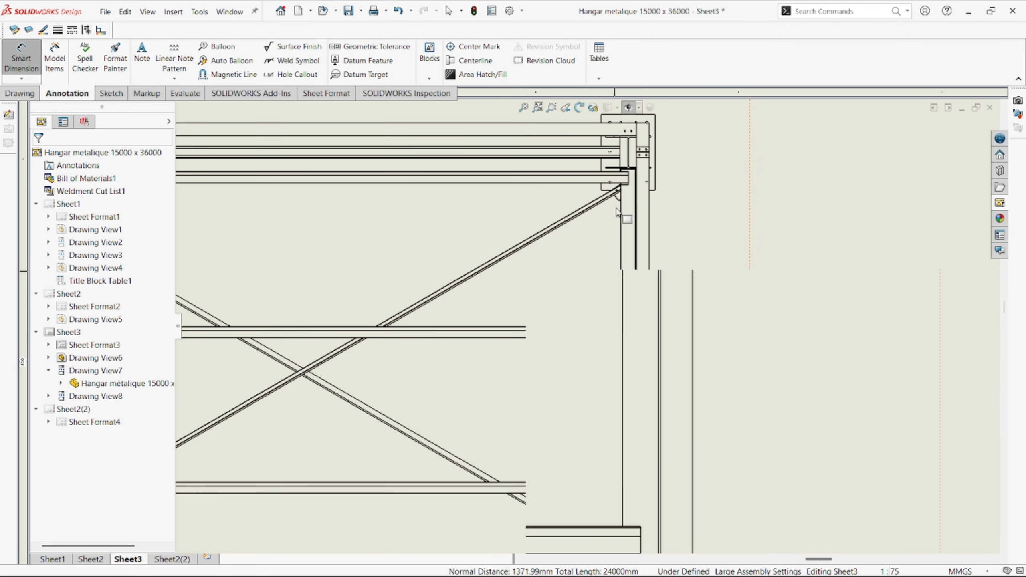
pyautogui.press('Escape')
# - Examine the plan view's right end and the purlins along the right roof slope of the gable end view
pyautogui.scroll(-4, 624, 204)
pyautogui.scroll(6, 594, 354)
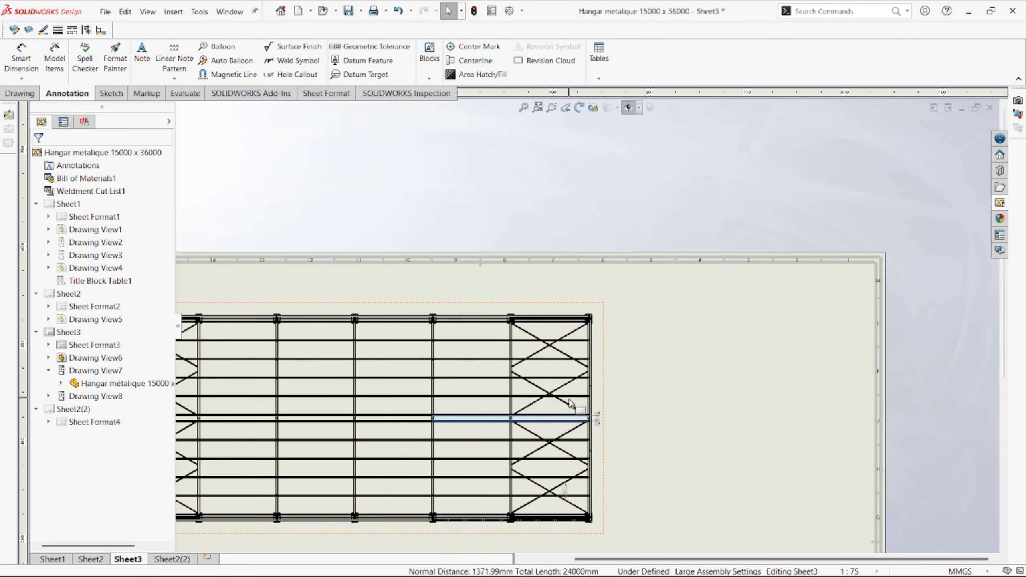
pyautogui.scroll(-2, 525, 440)
pyautogui.scroll(5, 545, 440)
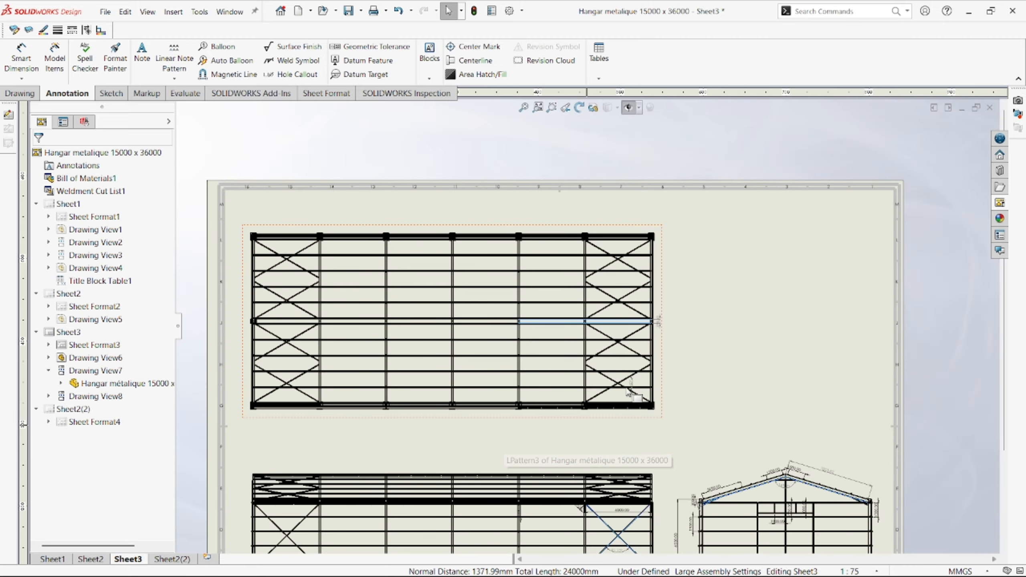
pyautogui.scroll(-6, 631, 384)
pyautogui.scroll(2, 614, 378)
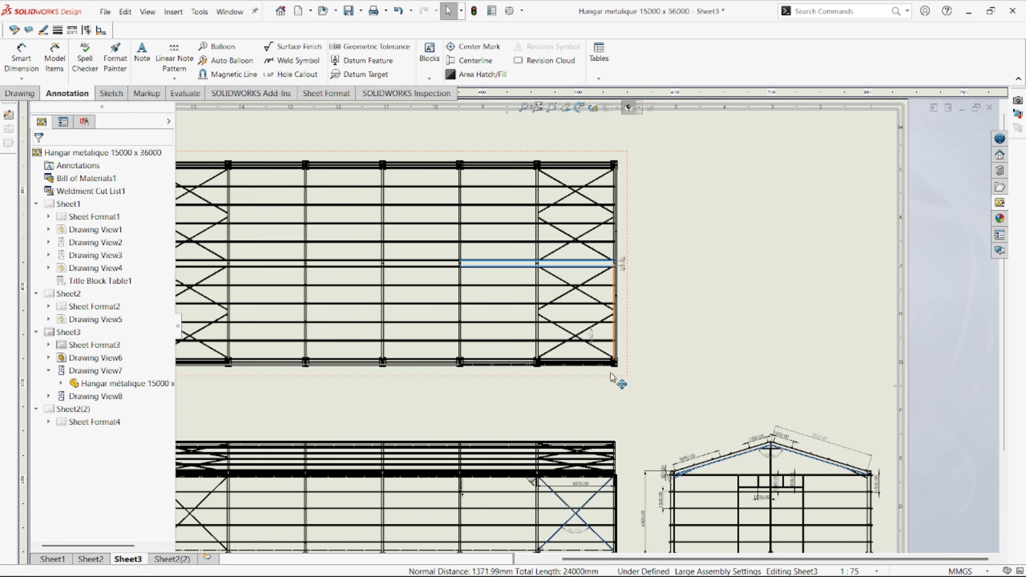
pyautogui.scroll(-2, 592, 460)
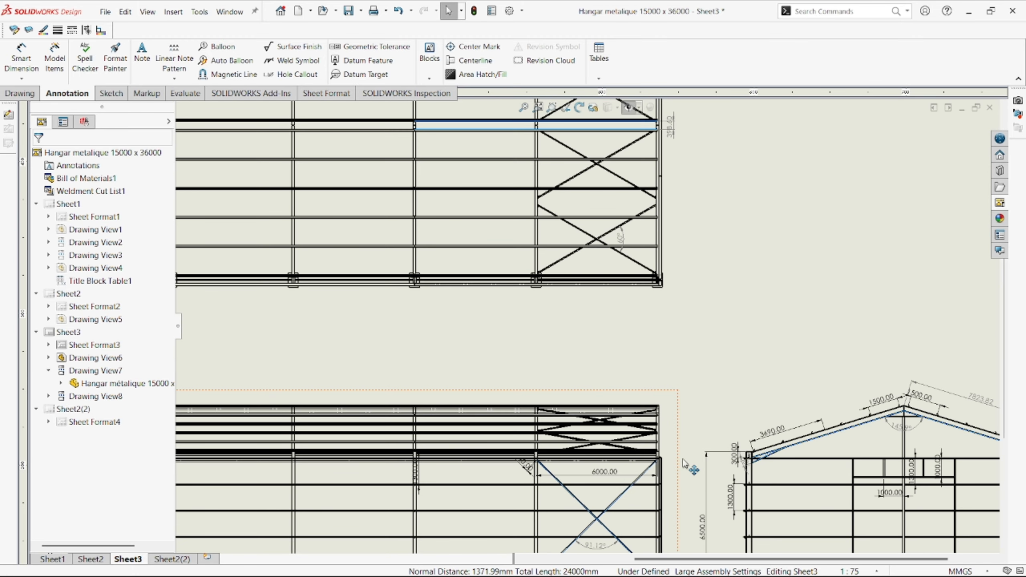
pyautogui.scroll(3, 856, 440)
pyautogui.scroll(-6, 851, 427)
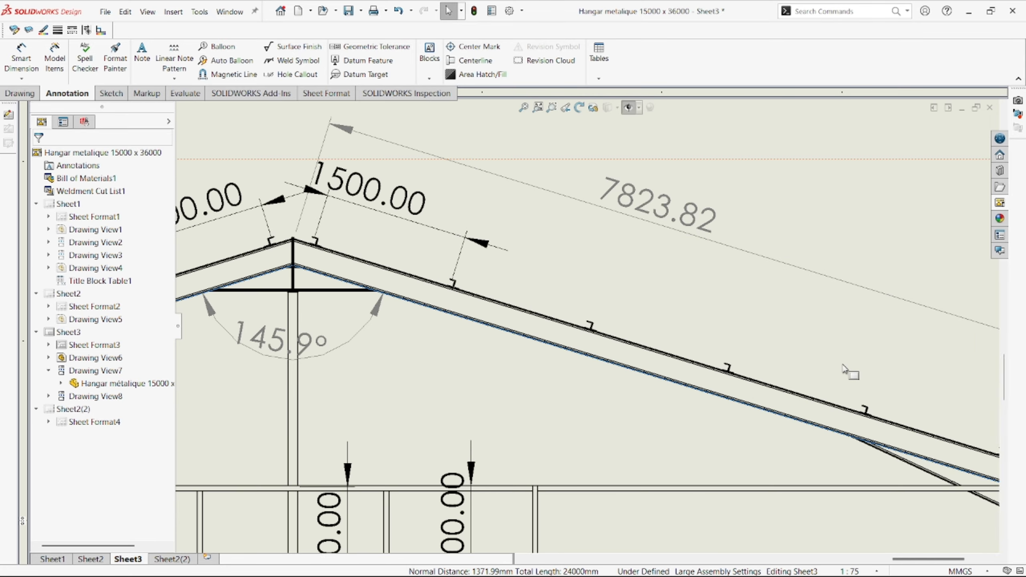
pyautogui.scroll(-3, 859, 439)
pyautogui.scroll(2, 825, 438)
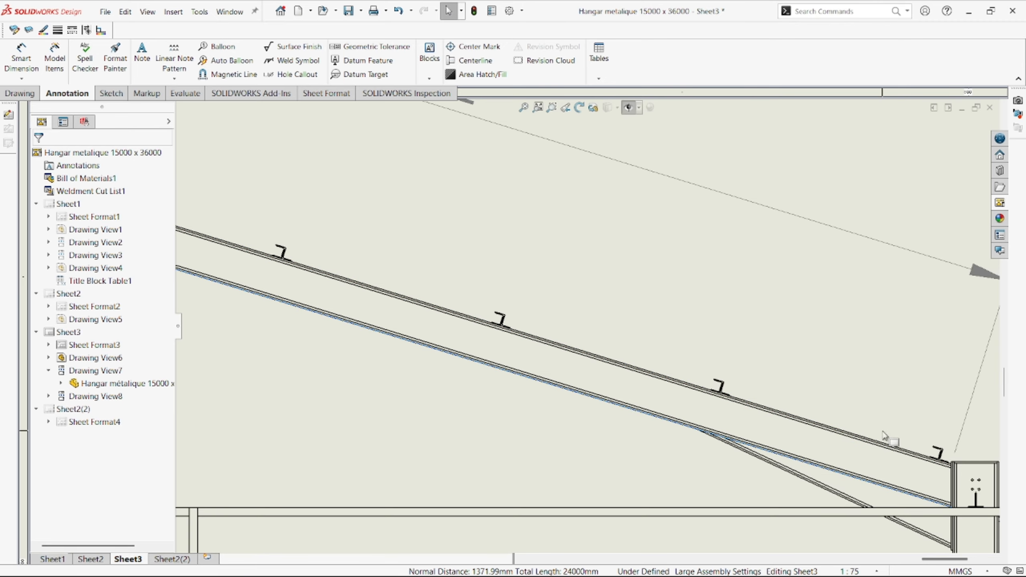
# - Dimension the spacing between the last two purlins at the eave end of the gable elevation's right-hand roof slope
pyautogui.scroll(-2, 779, 420)
pyautogui.scroll(-3, 893, 431)
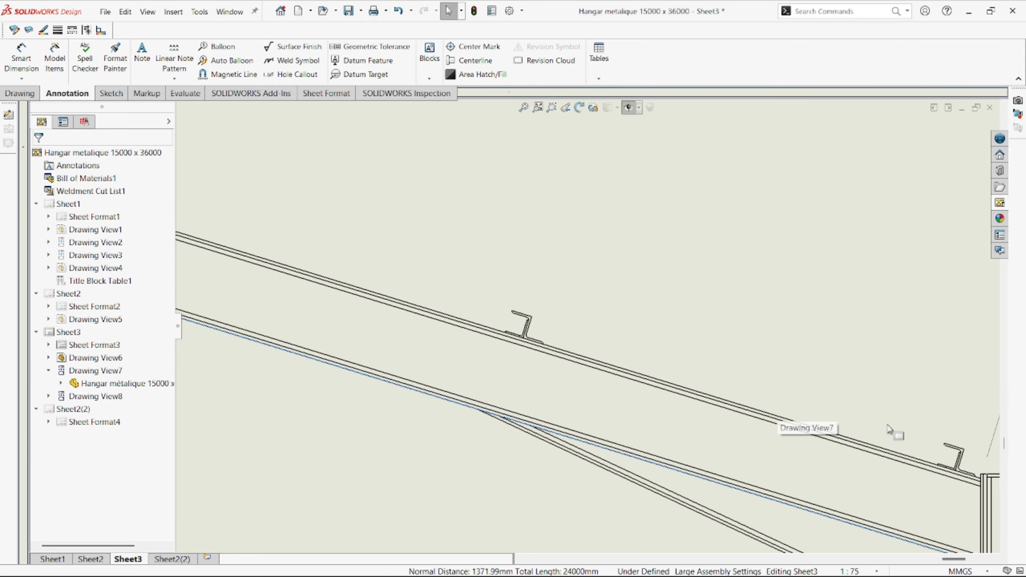
pyautogui.scroll(1, 923, 443)
pyautogui.scroll(-1, 842, 424)
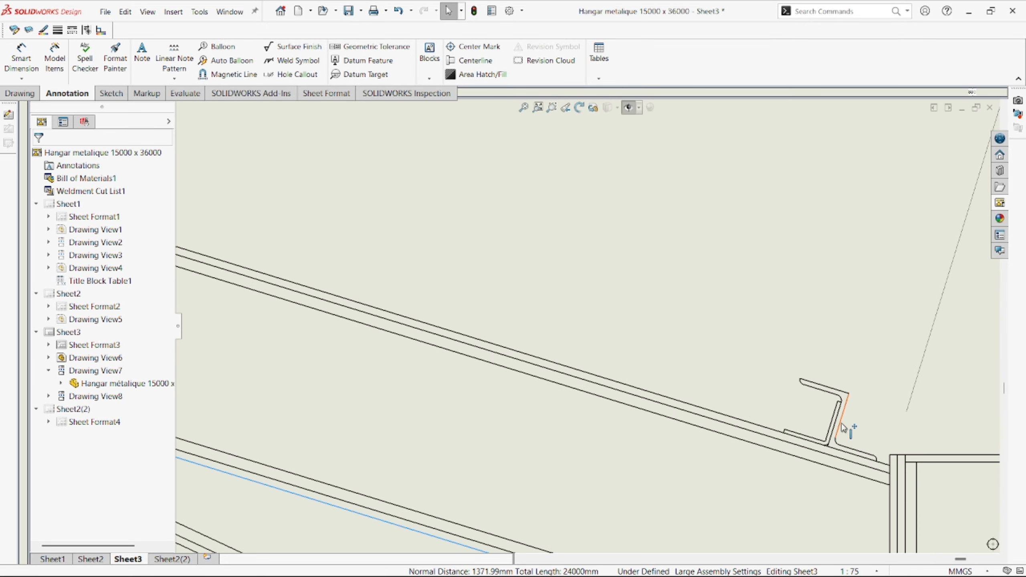
pyautogui.click(842, 424)
pyautogui.scroll(3, 525, 304)
pyautogui.scroll(-3, 303, 236)
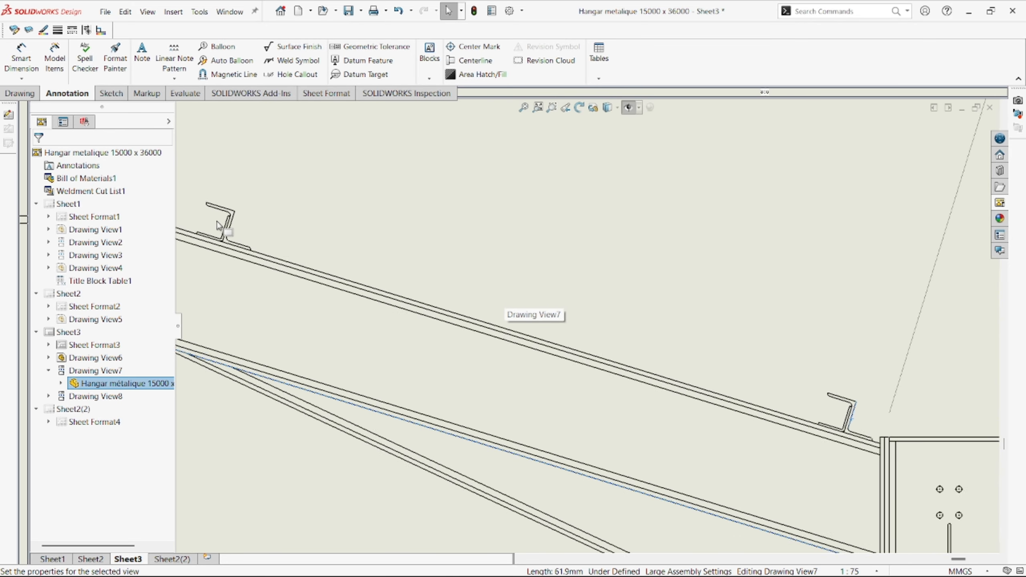
pyautogui.click(18, 59)
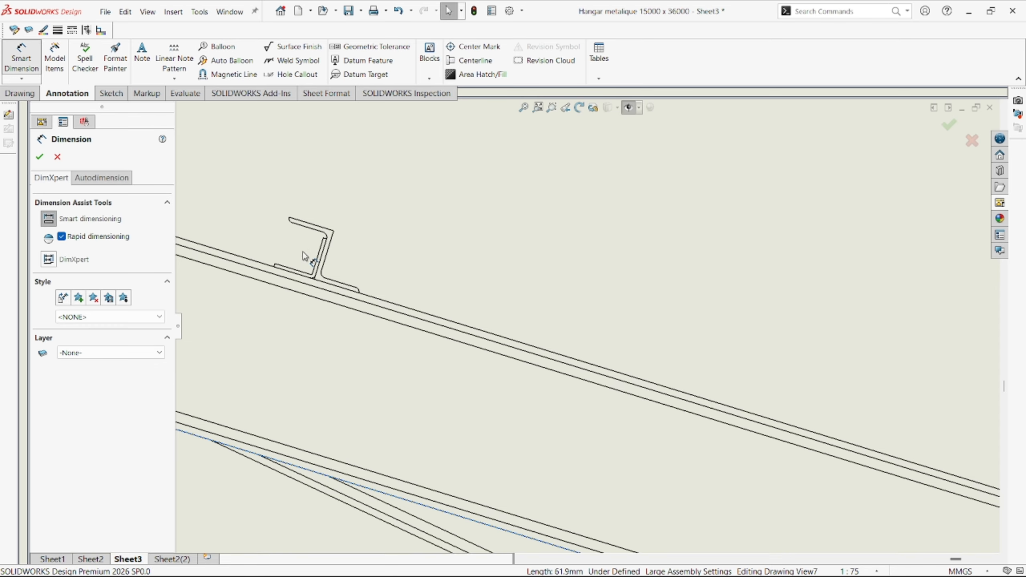
pyautogui.scroll(4, 717, 339)
pyautogui.scroll(-4, 808, 396)
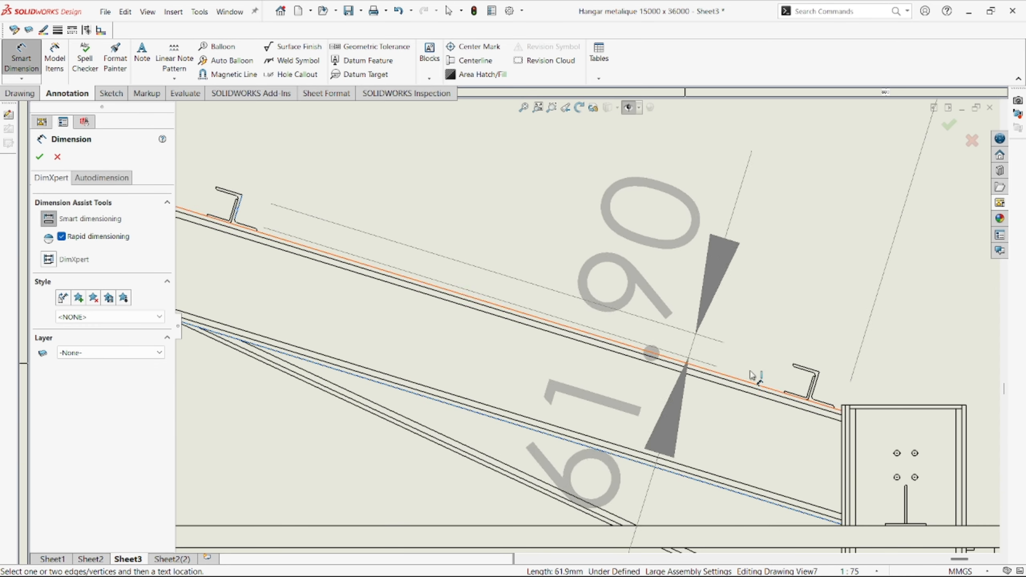
pyautogui.scroll(4, 521, 246)
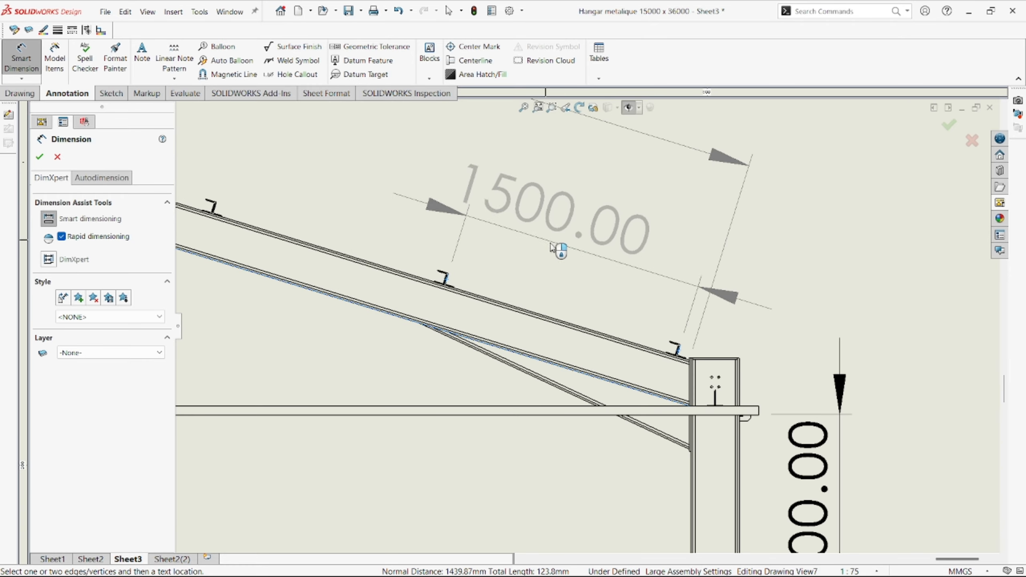
pyautogui.click(590, 265)
pyautogui.scroll(6, 546, 331)
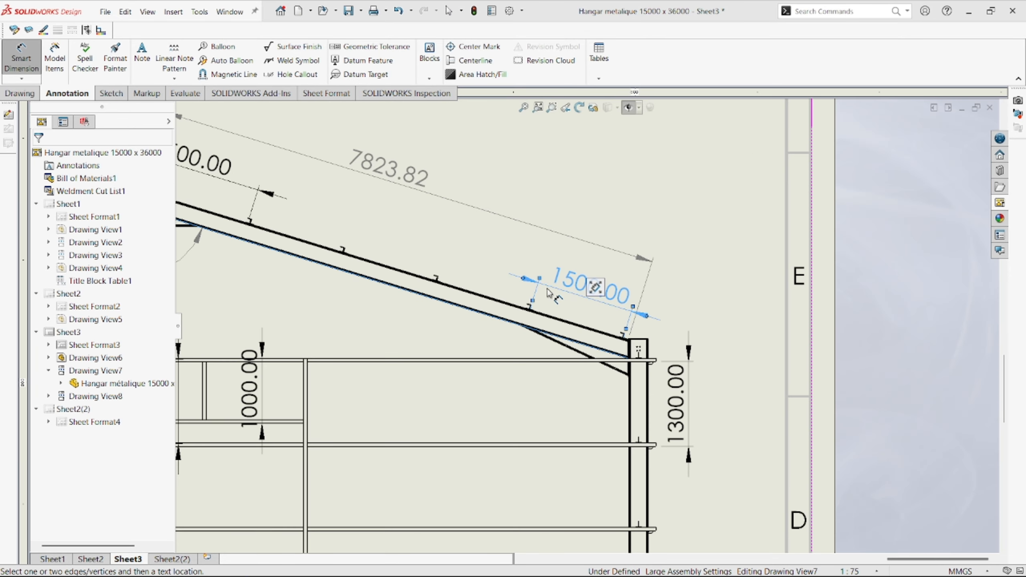
# - Delete the purlin spacing dimension at the eave end of the gable elevation's right-hand roof slope
pyautogui.scroll(-3, 372, 296)
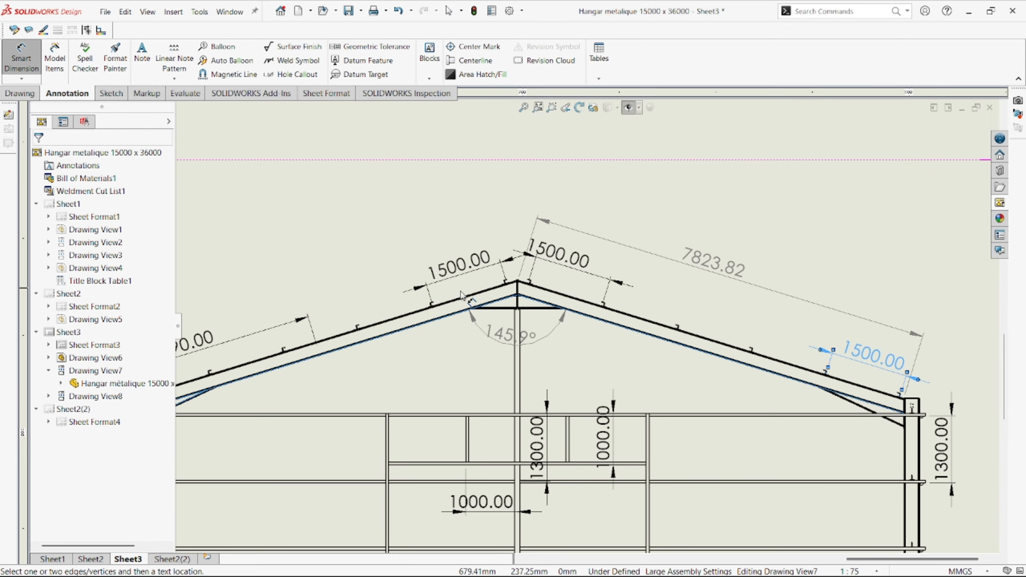
pyautogui.doubleClick(863, 360)
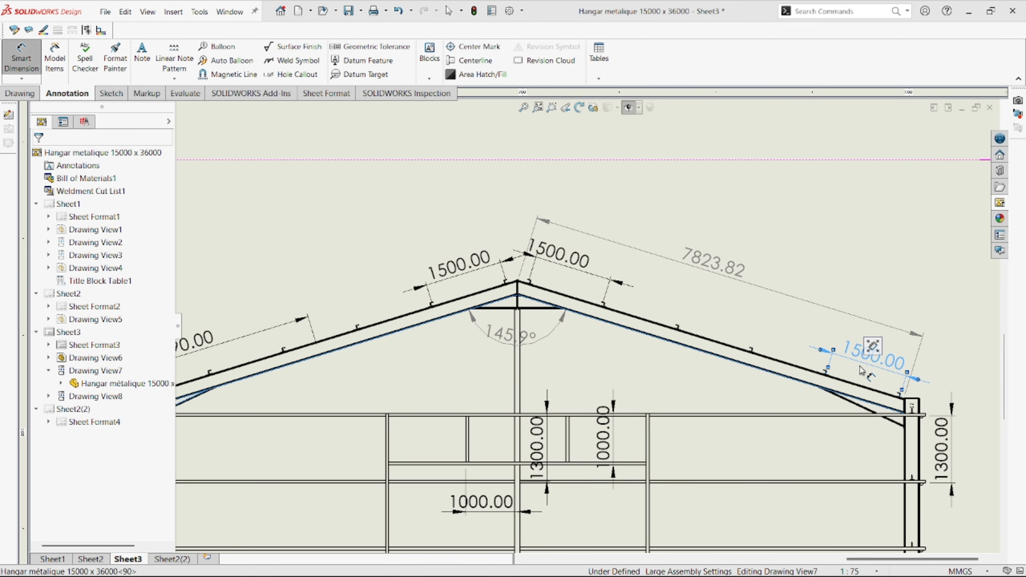
pyautogui.press('Delete')
pyautogui.scroll(7, 566, 365)
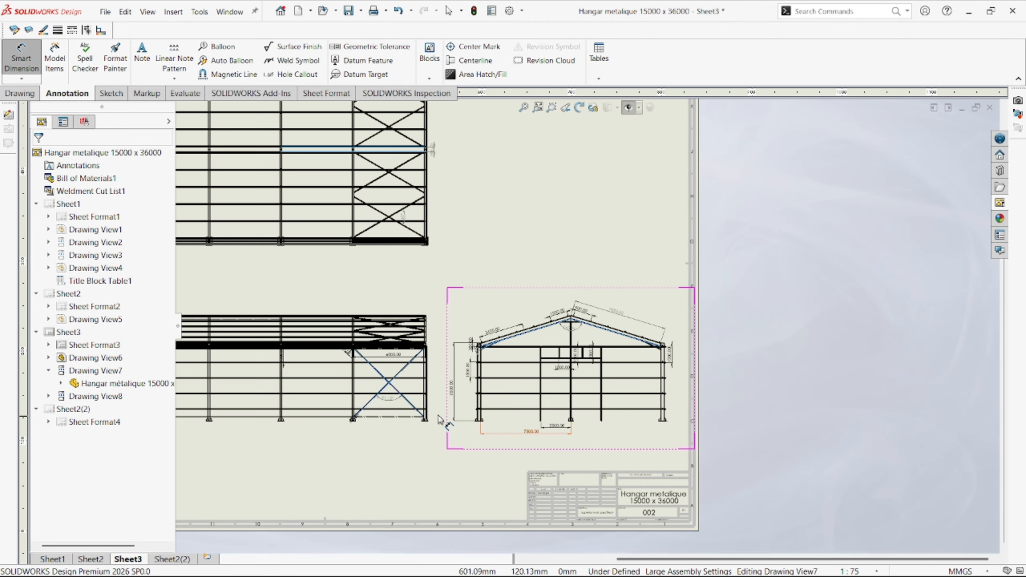
# - Review the dimensions placed across the long side elevation, the plan view and the gable elevation
pyautogui.scroll(-2, 396, 400)
pyautogui.scroll(-2, 420, 359)
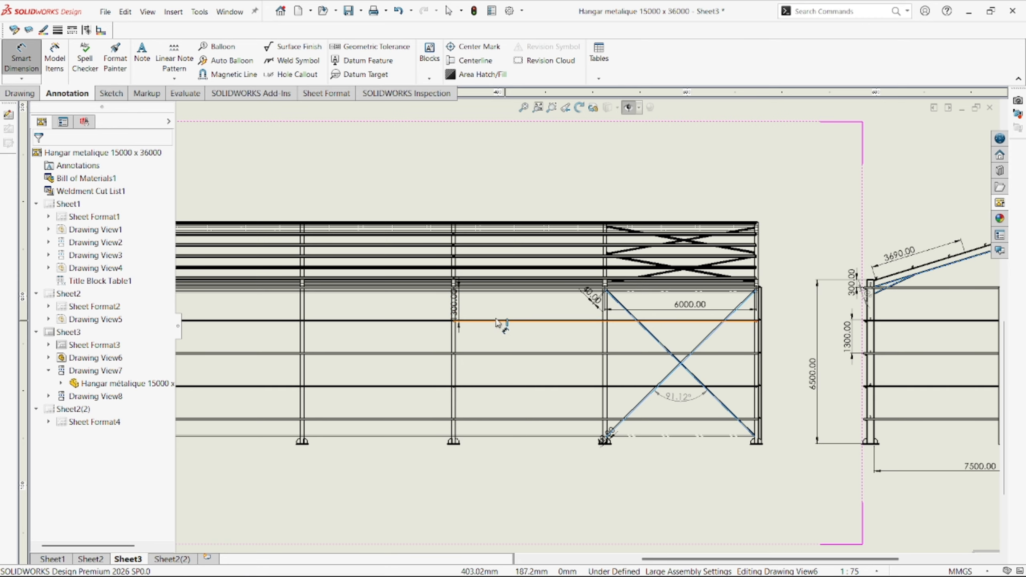
pyautogui.scroll(5, 425, 326)
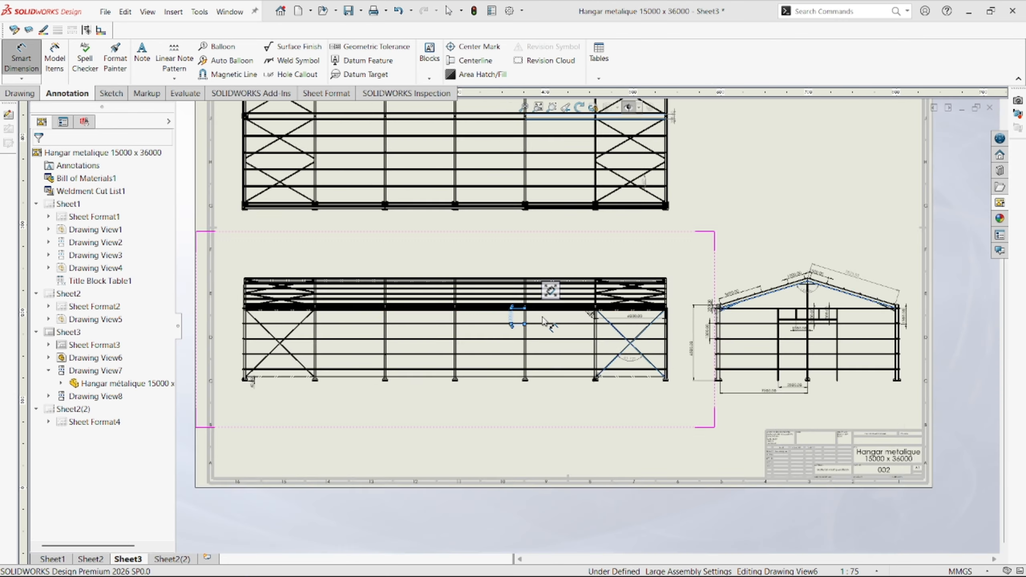
pyautogui.scroll(-2, 401, 375)
pyautogui.scroll(-2, 399, 372)
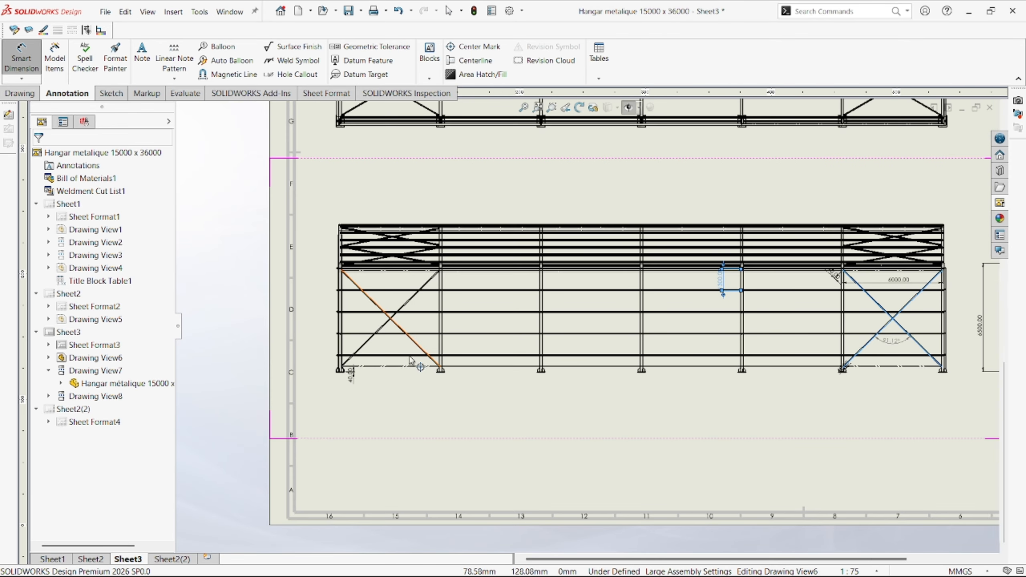
pyautogui.scroll(5, 412, 359)
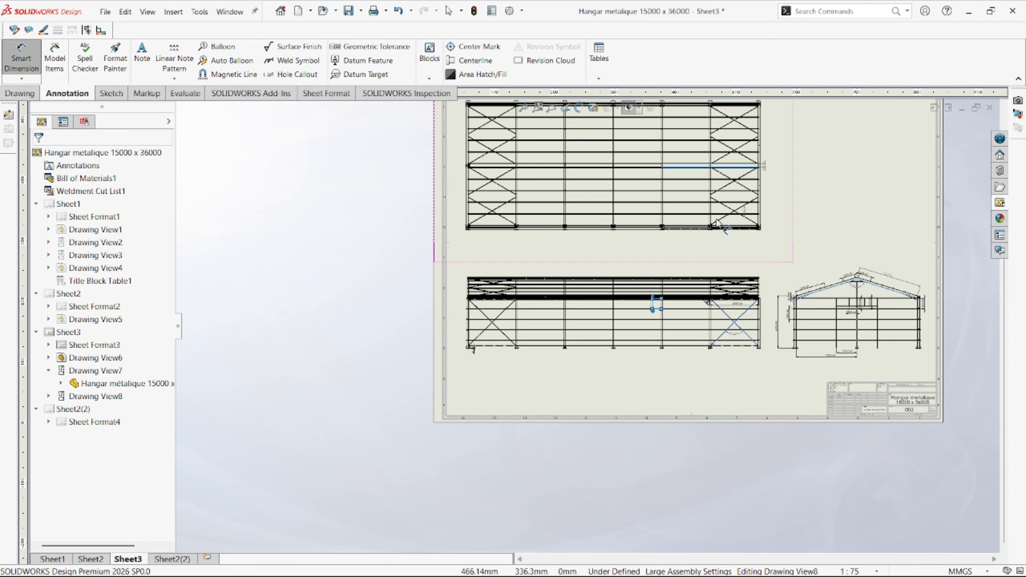
pyautogui.scroll(1, 719, 223)
pyautogui.scroll(-3, 589, 329)
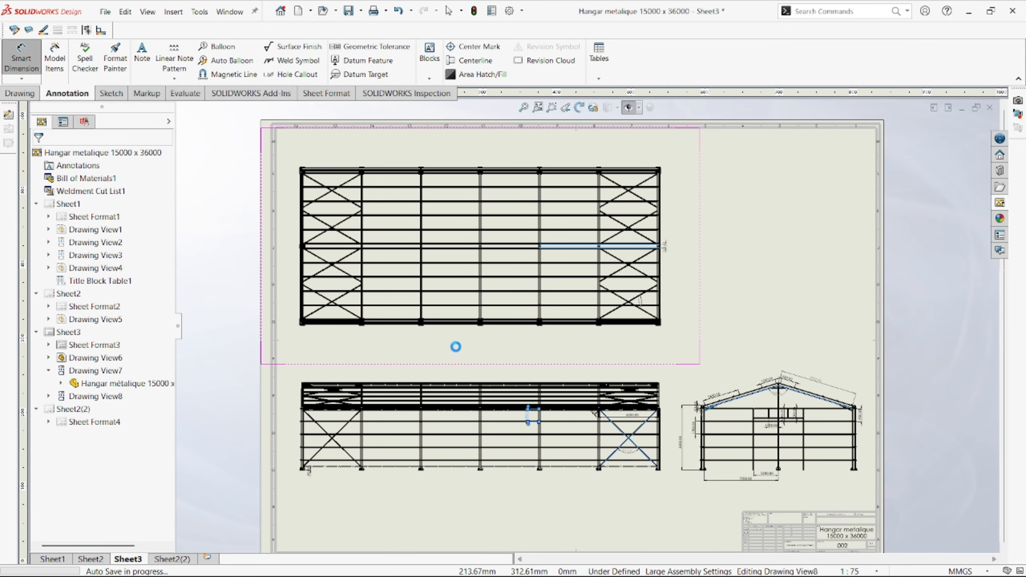
pyautogui.click(810, 453)
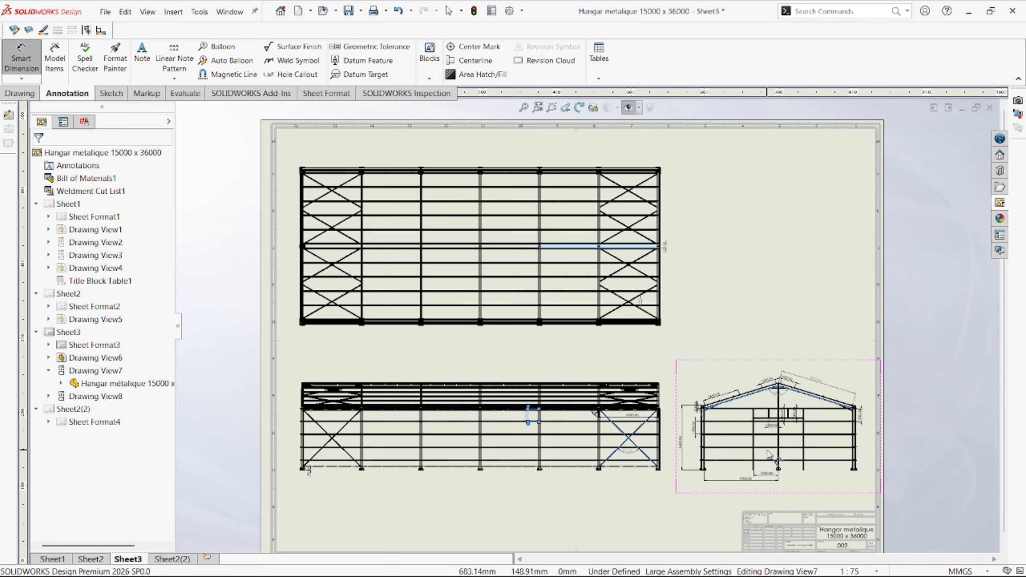
pyautogui.scroll(1, 726, 456)
pyautogui.scroll(-2, 727, 455)
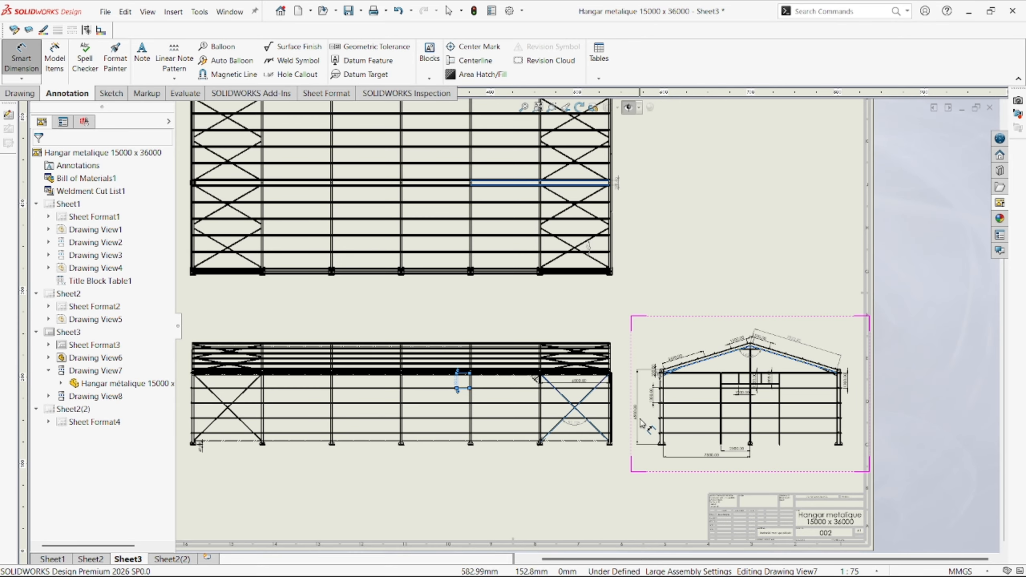
pyautogui.scroll(3, 523, 366)
pyautogui.scroll(-1, 500, 361)
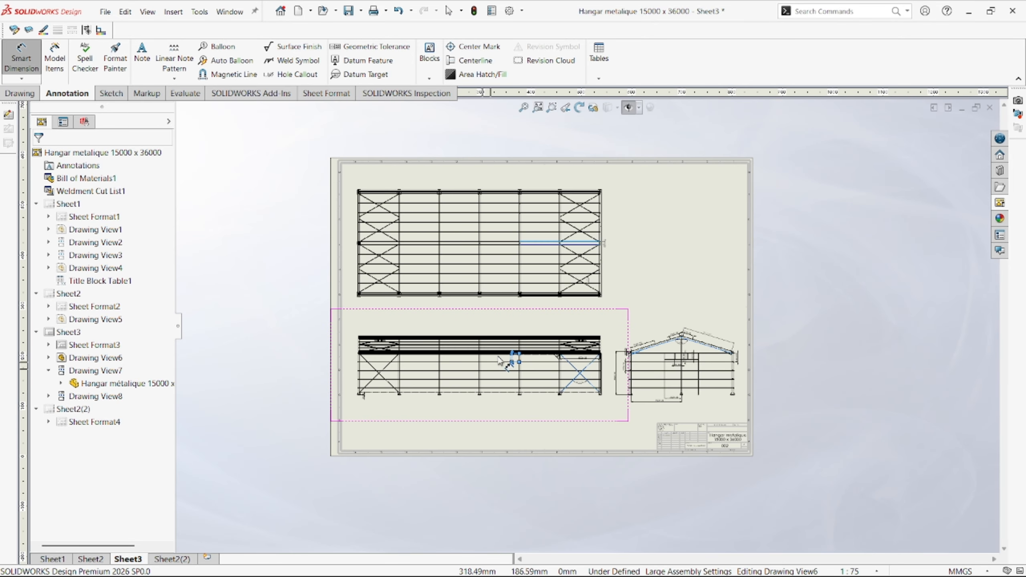
# - Inspect the long side elevation's dimensions, from the rail spacing between columns to the brace end at the column base
pyautogui.scroll(-4, 502, 359)
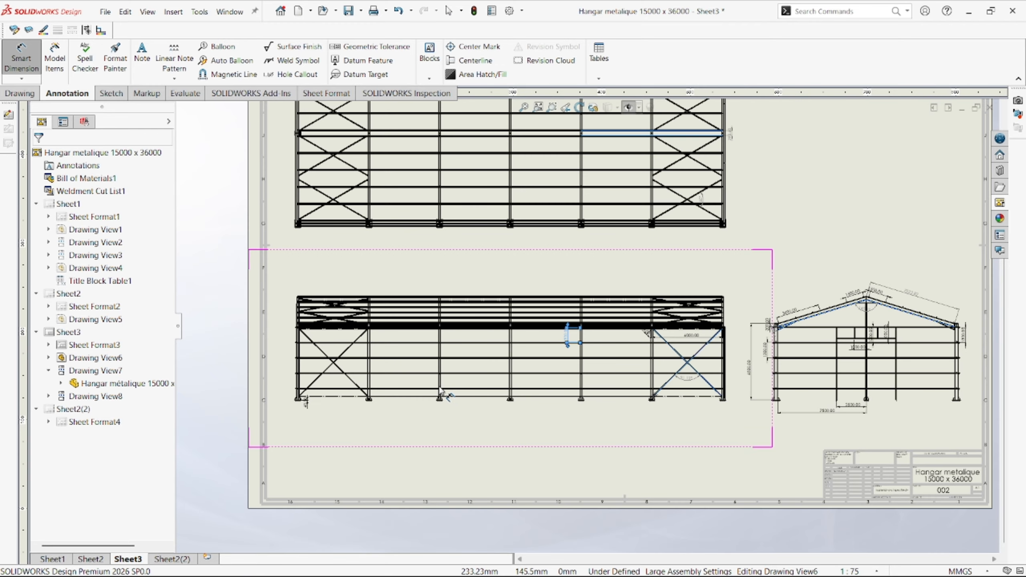
pyautogui.scroll(-2, 565, 347)
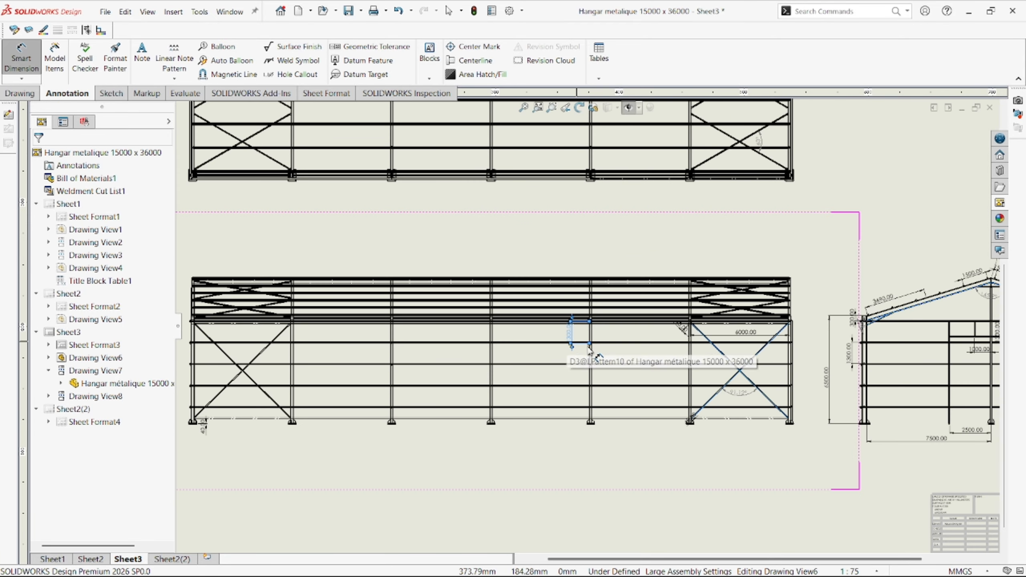
pyautogui.scroll(-2, 550, 338)
pyautogui.scroll(-2, 547, 339)
pyautogui.scroll(3, 561, 390)
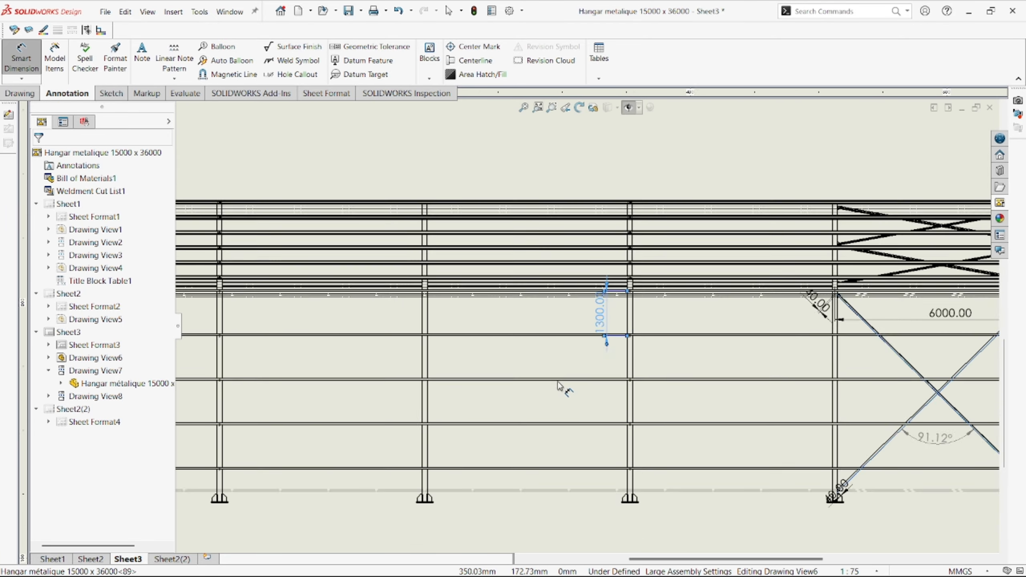
pyautogui.scroll(1, 542, 390)
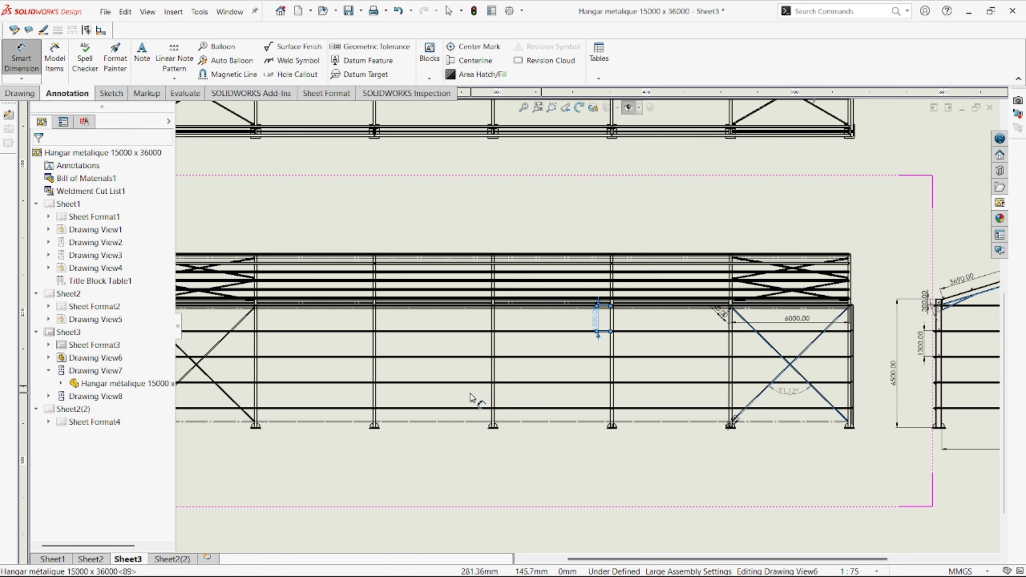
pyautogui.scroll(3, 471, 398)
pyautogui.scroll(-5, 353, 386)
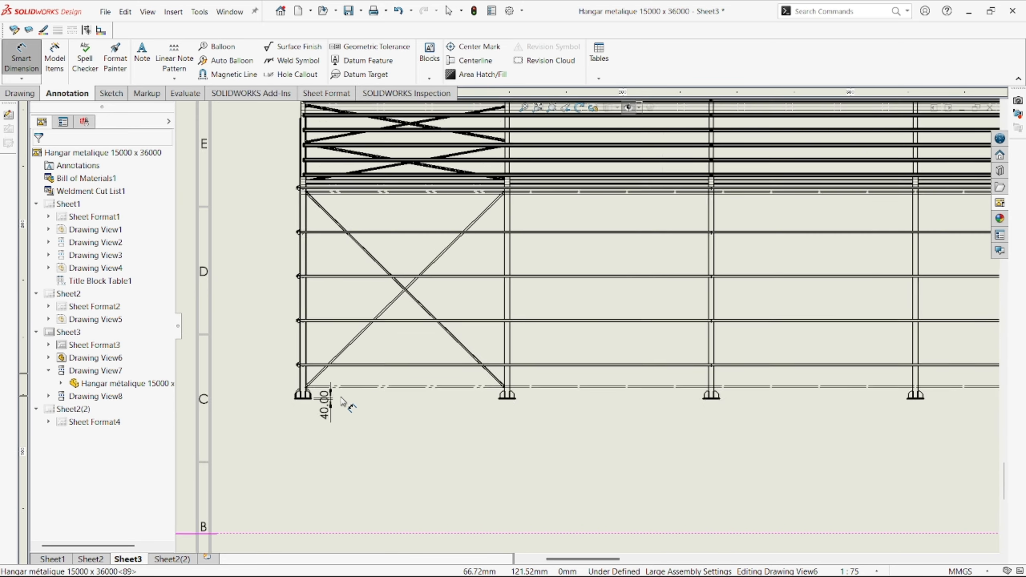
pyautogui.scroll(-1, 342, 401)
pyautogui.scroll(6, 613, 348)
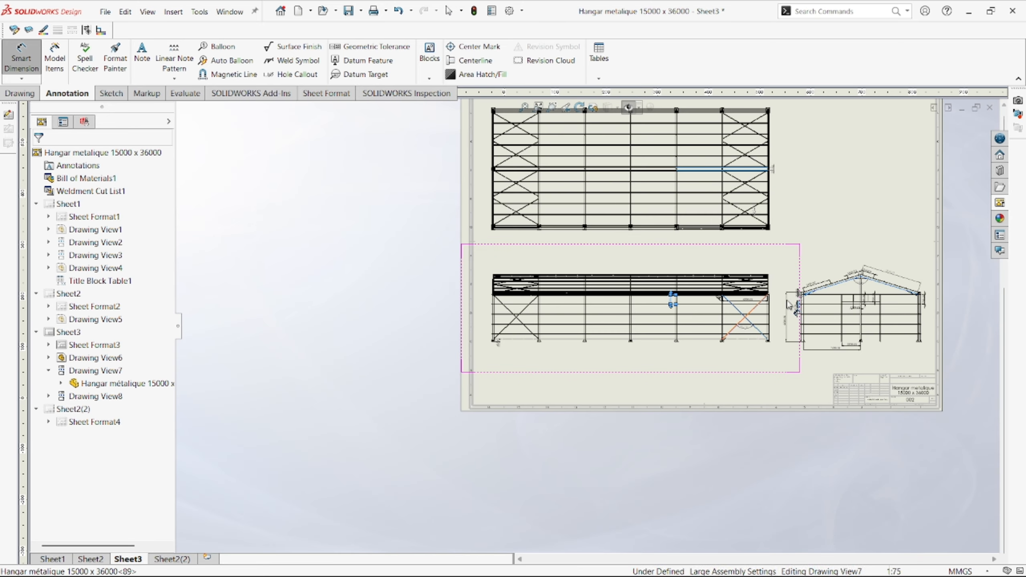
pyautogui.scroll(2, 792, 308)
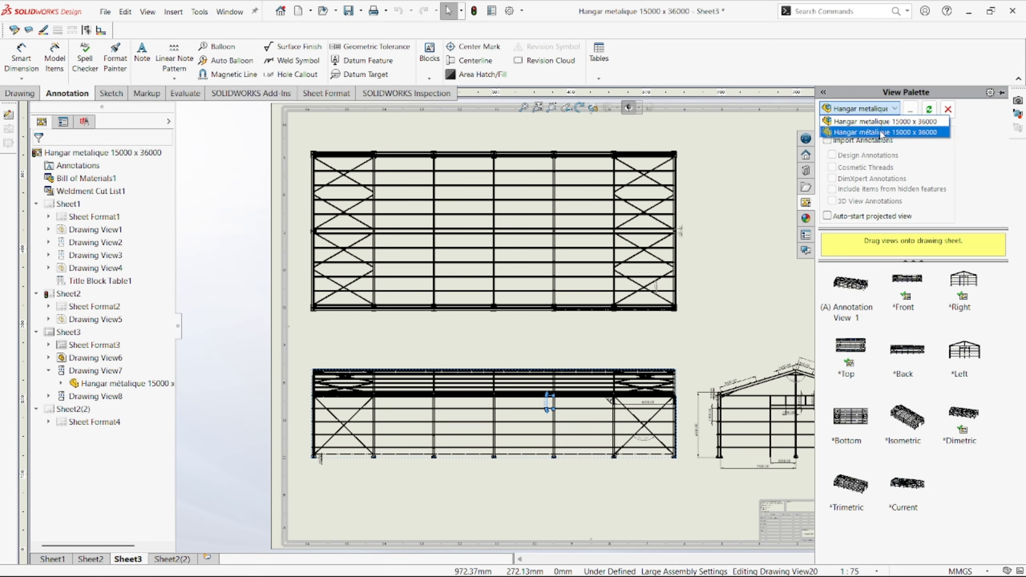
# - Place a dimetric view of the Hangar métalique 15000 x 36000 part on the sheet above the gable elevation
pyautogui.click(884, 133)
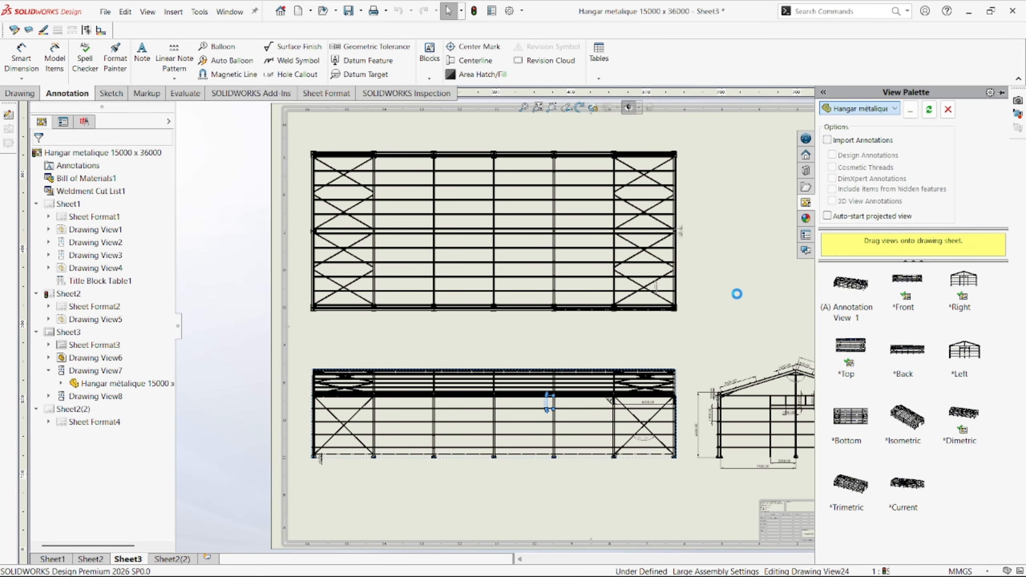
pyautogui.scroll(3, 738, 300)
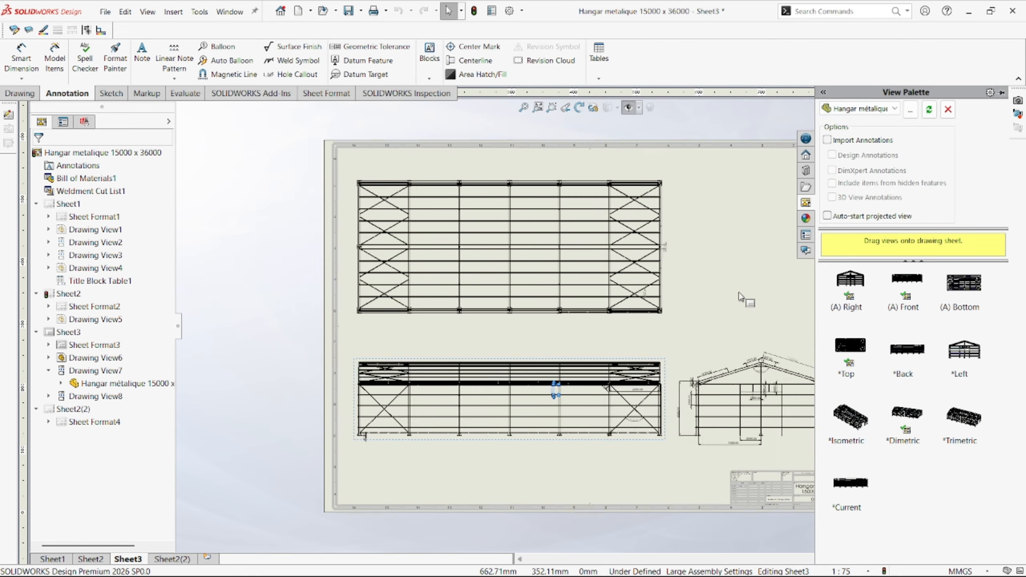
pyautogui.scroll(-3, 692, 302)
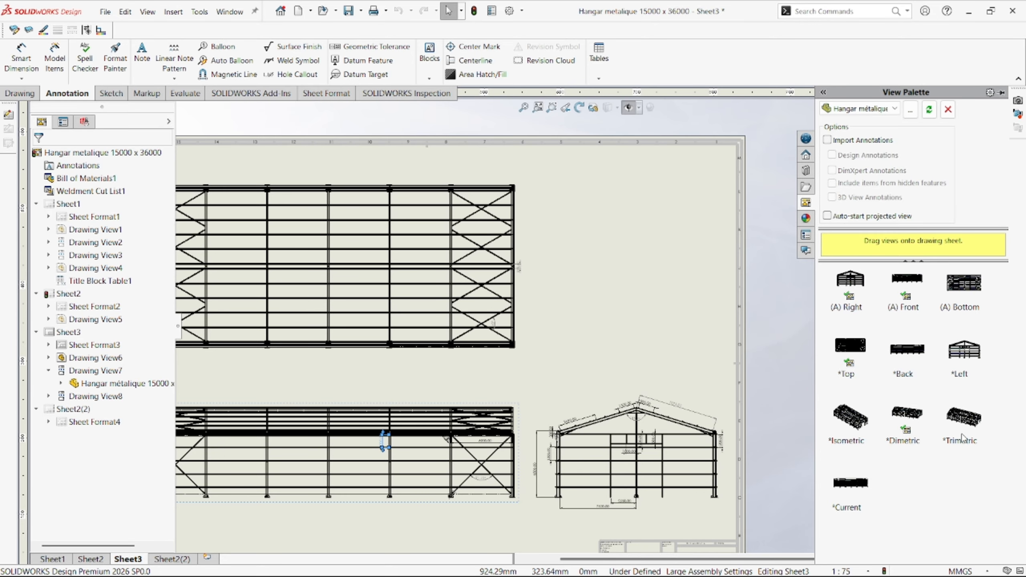
pyautogui.moveTo(907, 388)
pyautogui.mouseDown()
pyautogui.moveTo(651, 259)
pyautogui.moveTo(534, 254)
pyautogui.moveTo(829, 267)
pyautogui.moveTo(695, 279)
pyautogui.moveTo(647, 301)
pyautogui.mouseUp()
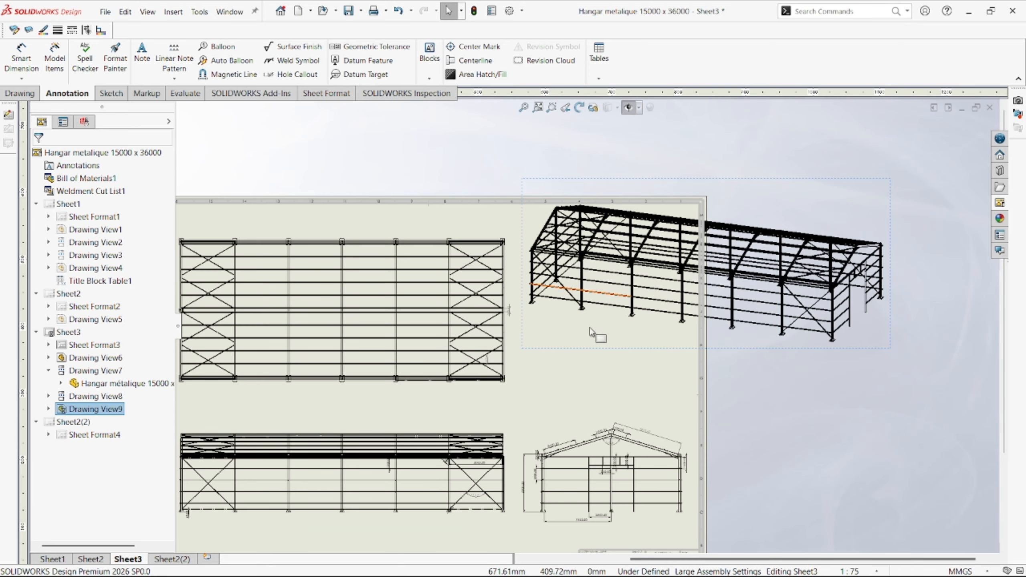
# - Start a Detail View and sketch its circle around the corner column's base and lowest side rail in the dimetric view
pyautogui.scroll(-5, 573, 303)
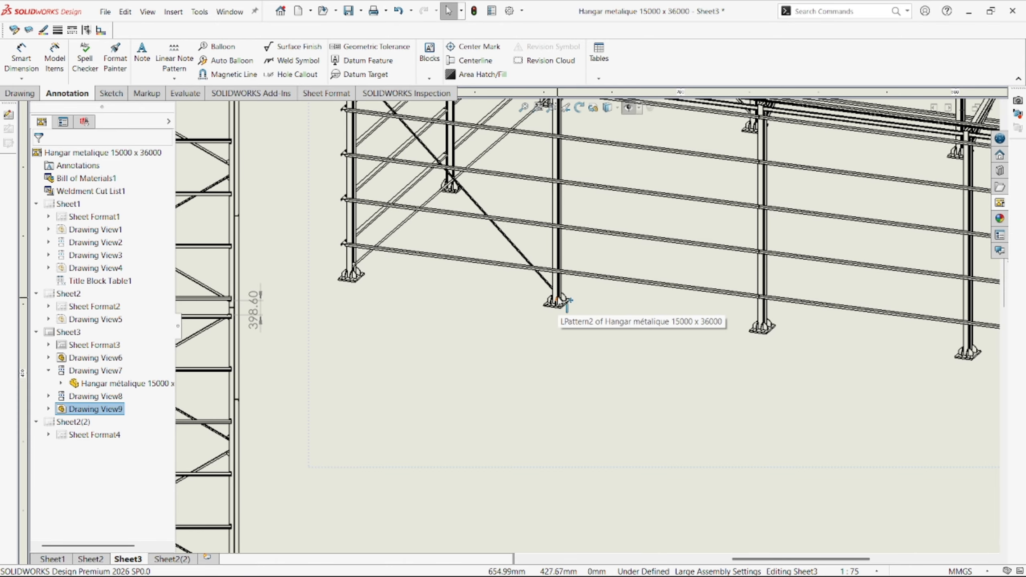
pyautogui.scroll(-3, 572, 303)
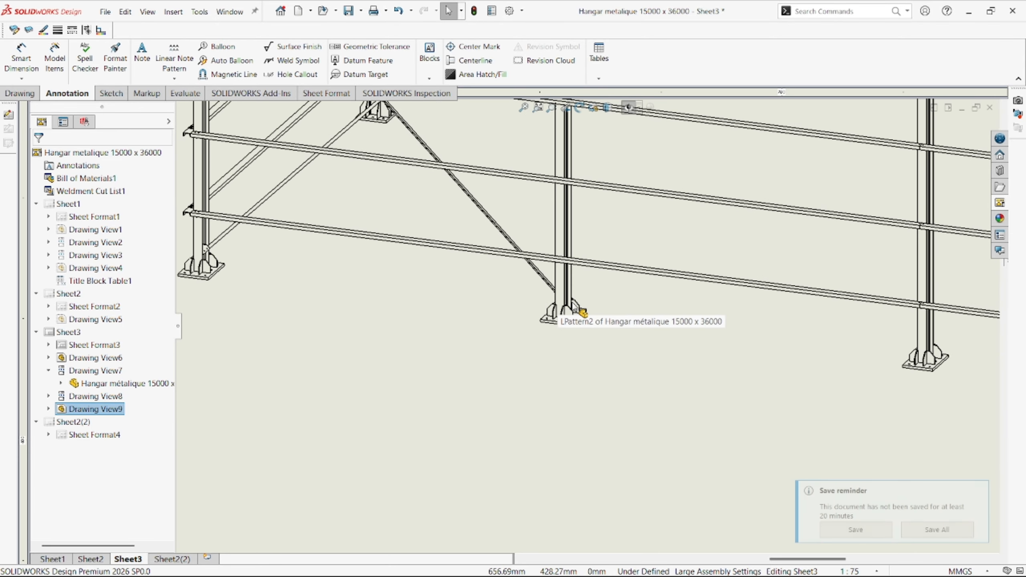
pyautogui.scroll(8, 581, 311)
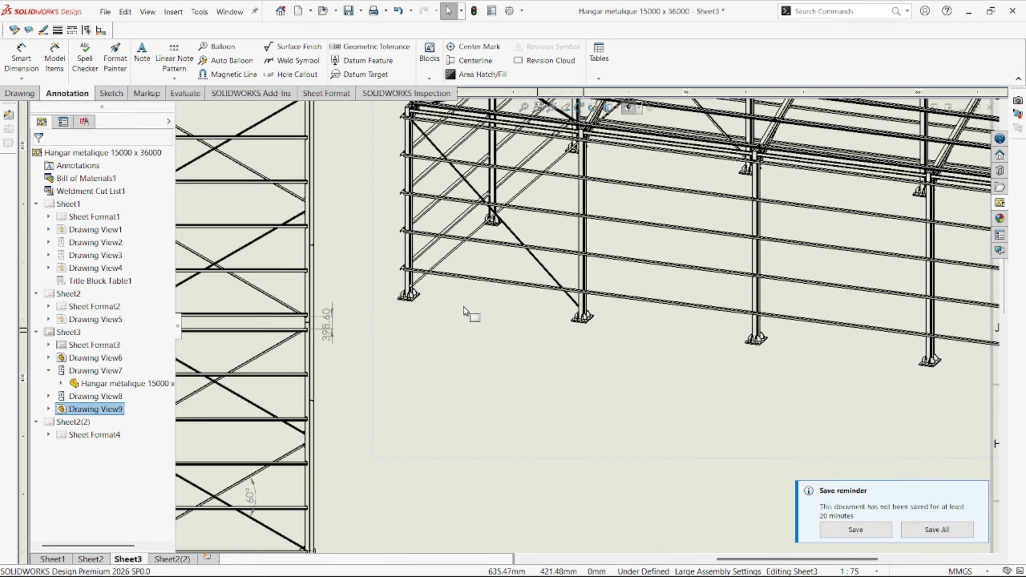
pyautogui.scroll(-1, 419, 293)
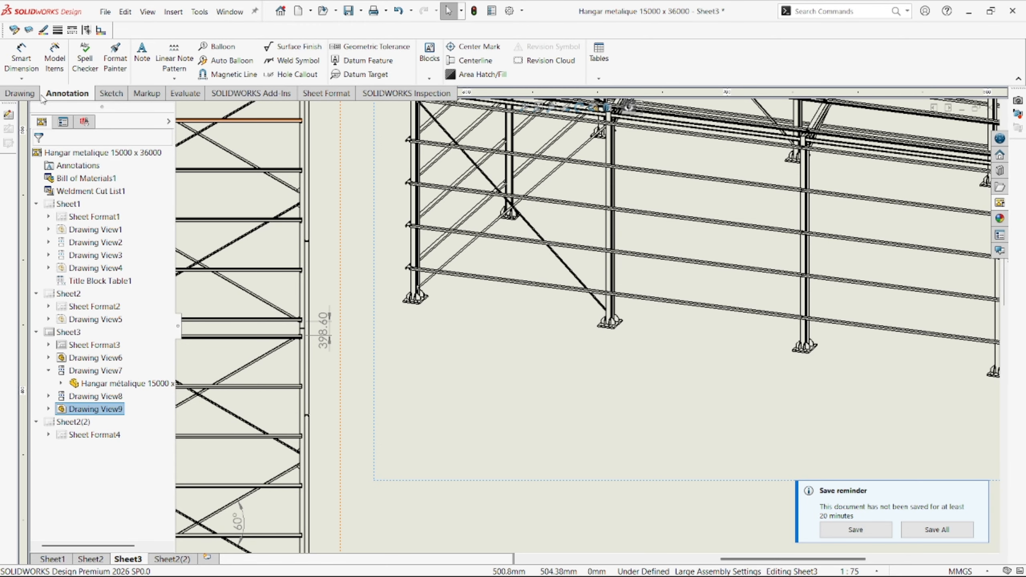
pyautogui.click(15, 97)
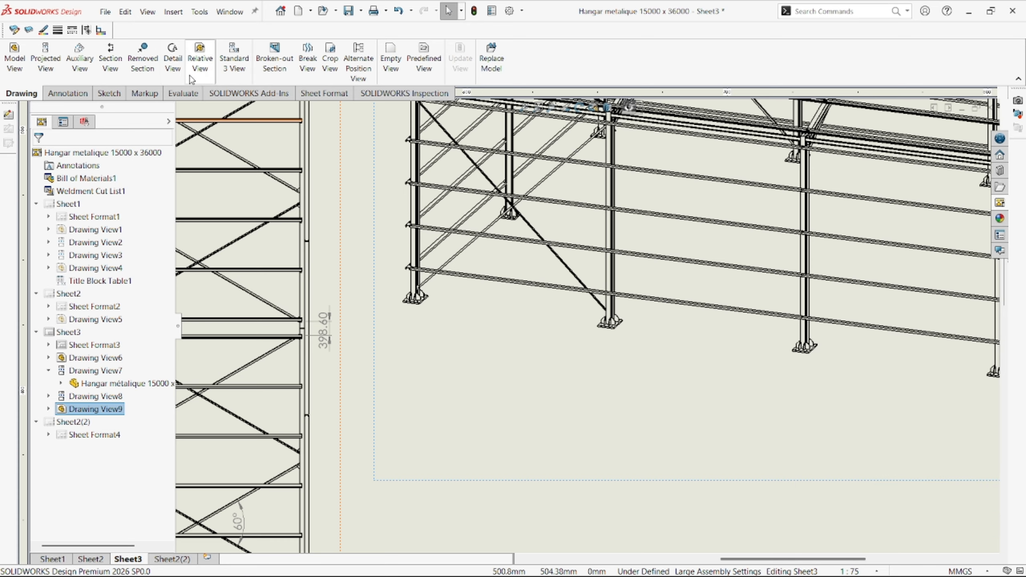
pyautogui.click(172, 61)
pyautogui.scroll(-5, 607, 364)
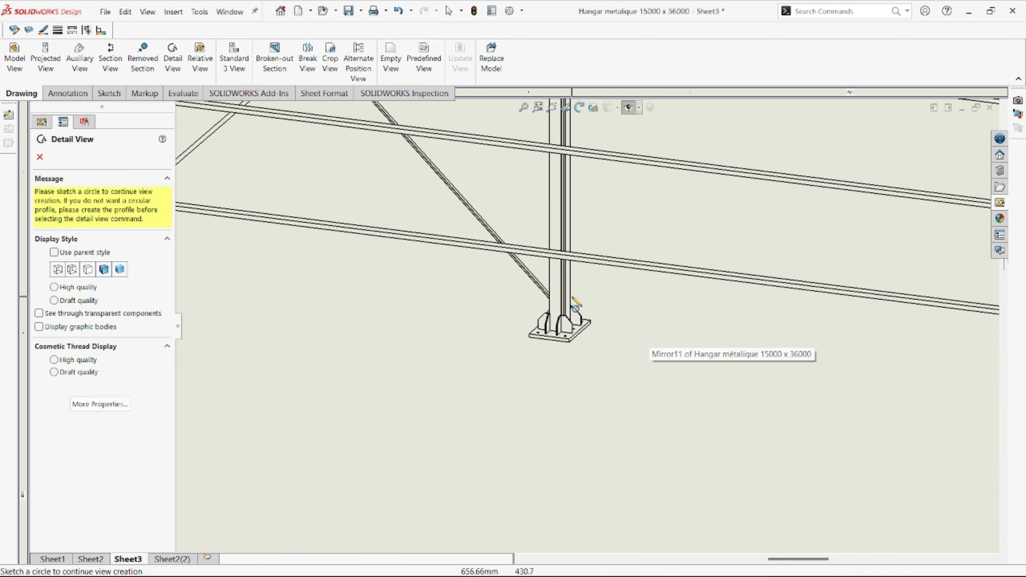
pyautogui.scroll(4, 606, 332)
pyautogui.scroll(-5, 522, 288)
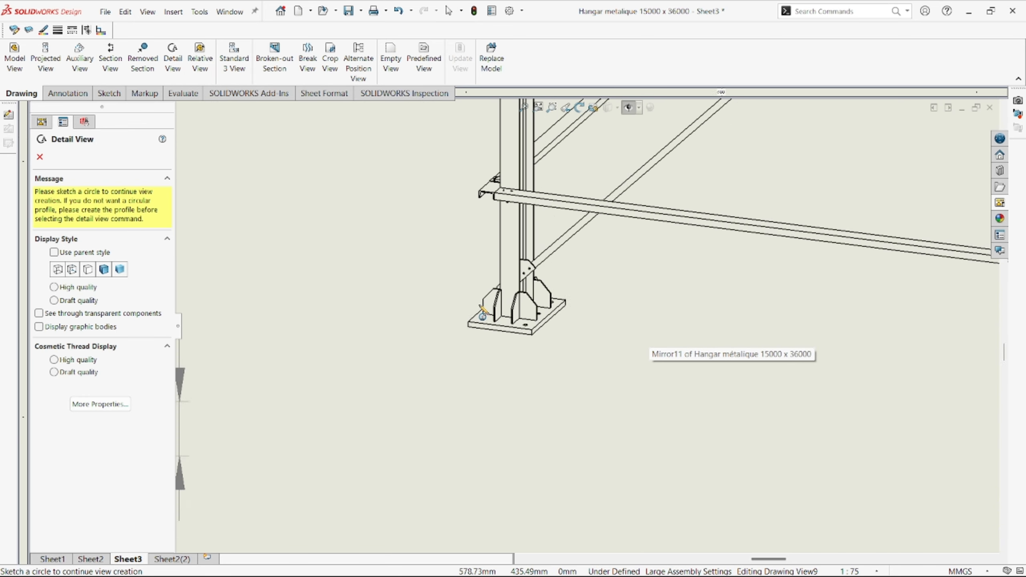
pyautogui.click(521, 291)
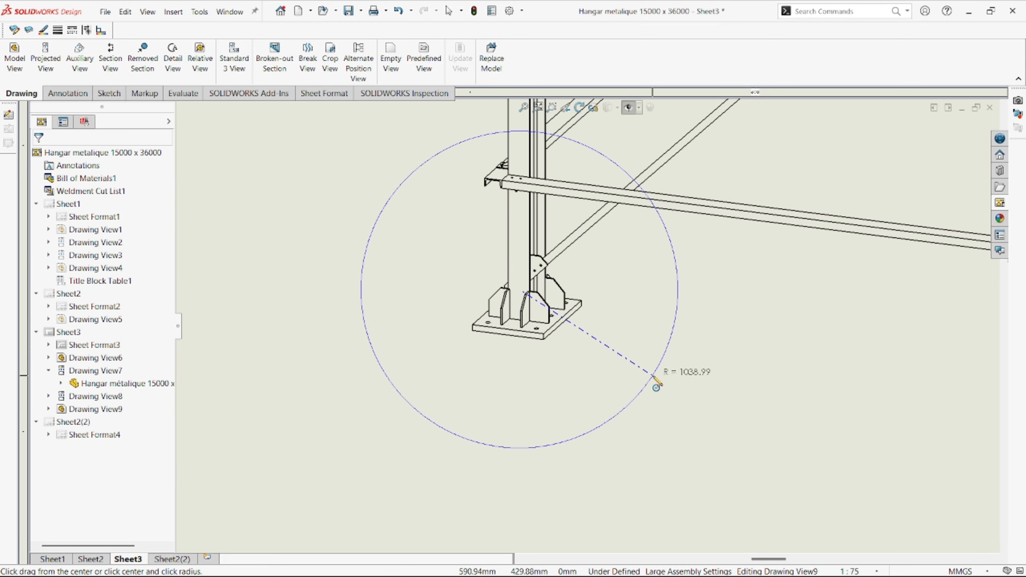
pyautogui.click(672, 397)
# - Place the column base detail view between the dimetric view and the gable elevation
pyautogui.scroll(6, 556, 388)
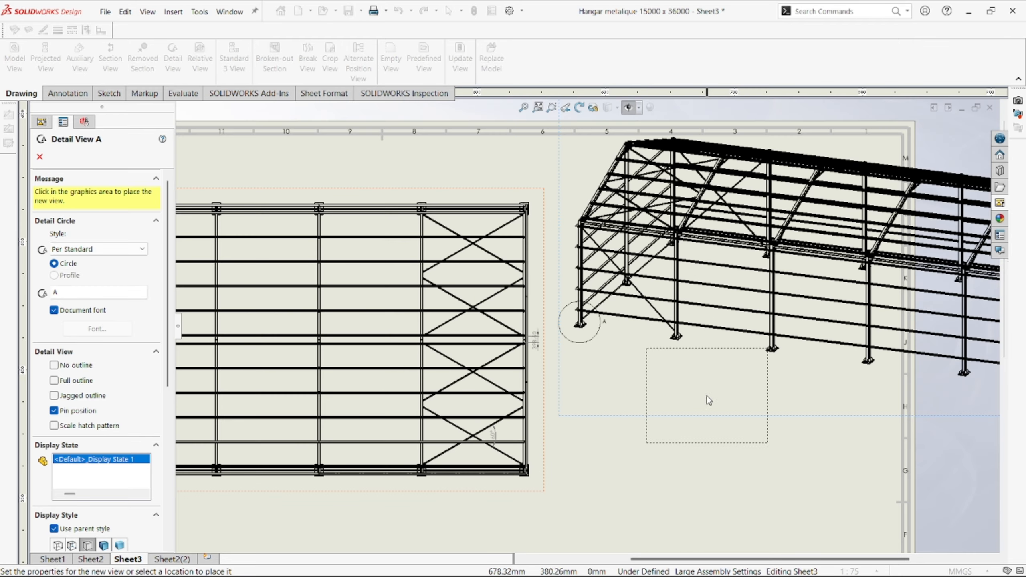
pyautogui.scroll(-1, 598, 366)
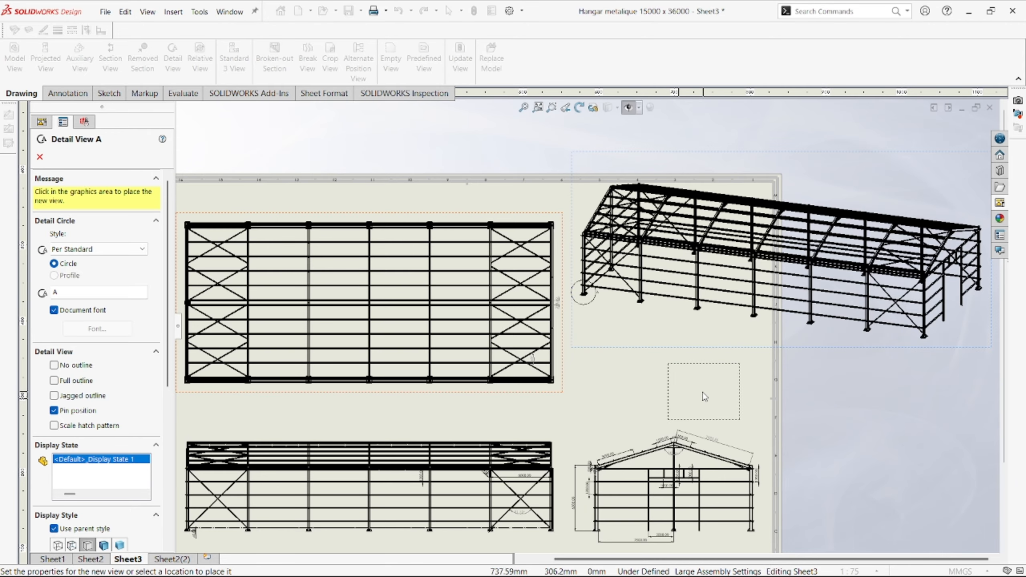
pyautogui.click(705, 398)
# - Change the scale in the column base detail's label to 1:20
pyautogui.scroll(-5, 706, 410)
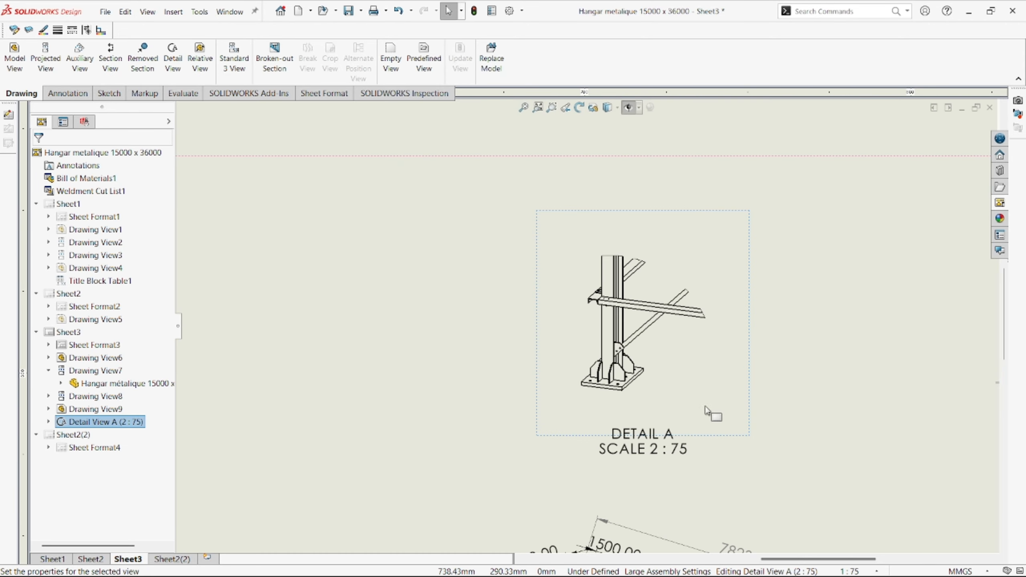
pyautogui.scroll(1, 705, 407)
pyautogui.click(661, 429)
pyautogui.doubleClick(656, 434)
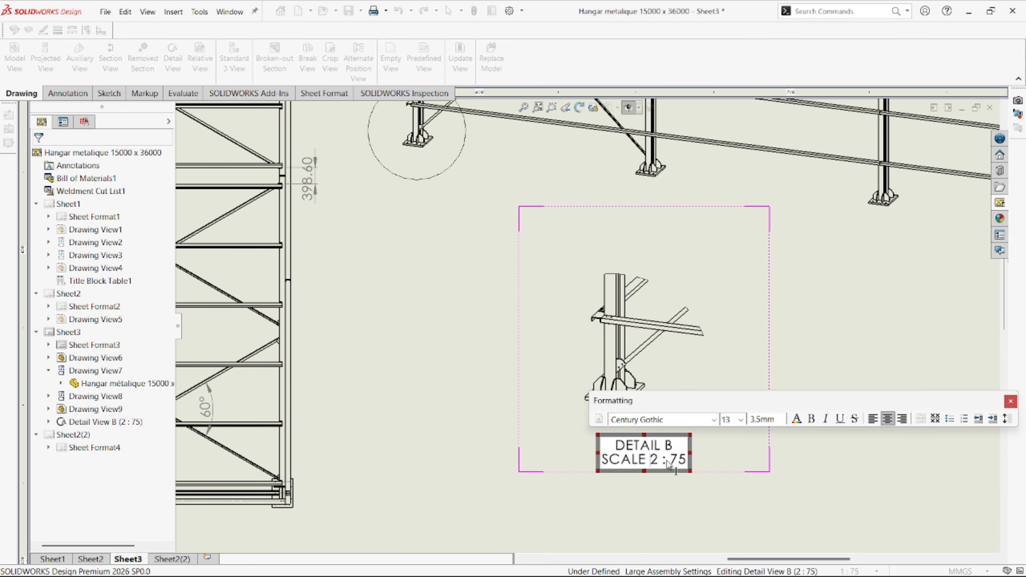
pyautogui.click(686, 463)
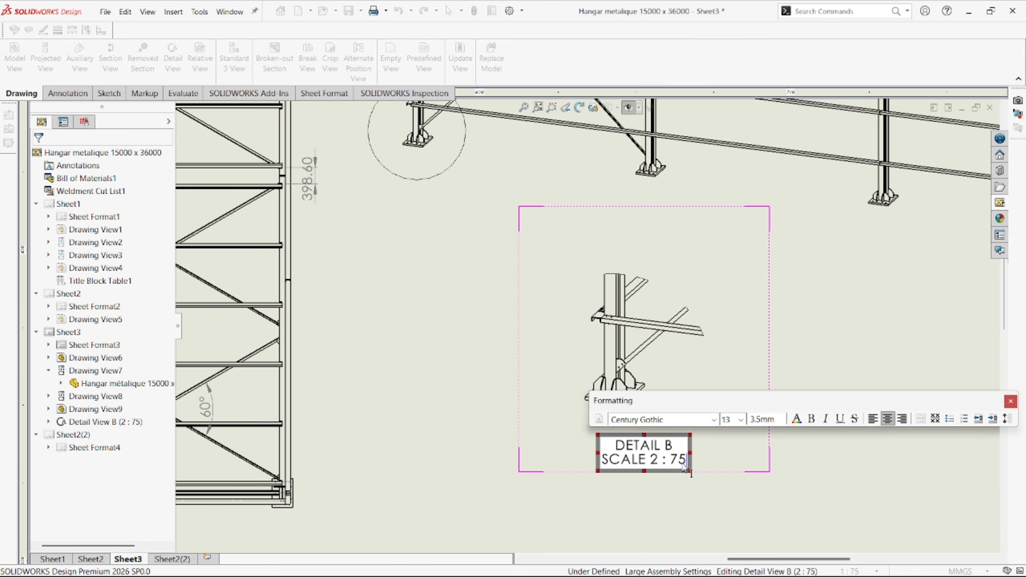
pyautogui.press('BackSpace')
pyautogui.press('BackSpace')
pyautogui.press('BackSpace')
pyautogui.press('BackSpace')
pyautogui.press('BackSpace')
pyautogui.press('BackSpace')
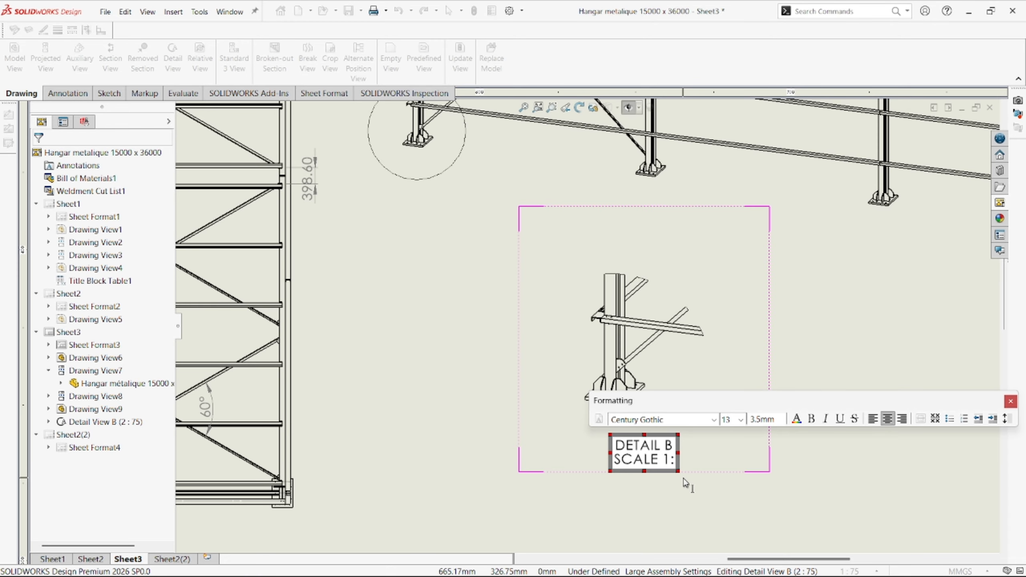
pyautogui.click(751, 501)
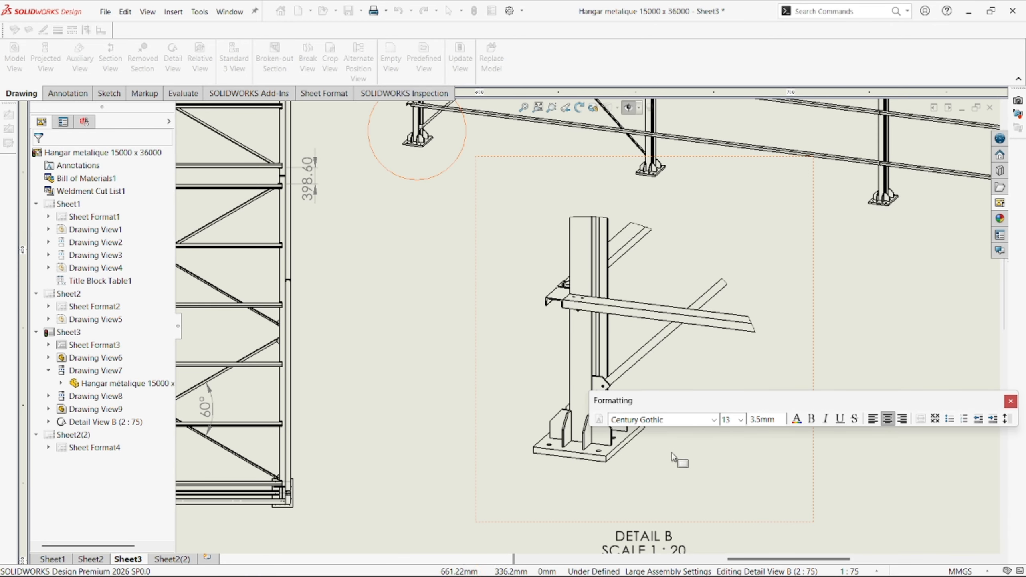
# - Enlarge the column base detail view by setting the scale in its label to 1:5
pyautogui.scroll(4, 675, 471)
pyautogui.scroll(-2, 632, 418)
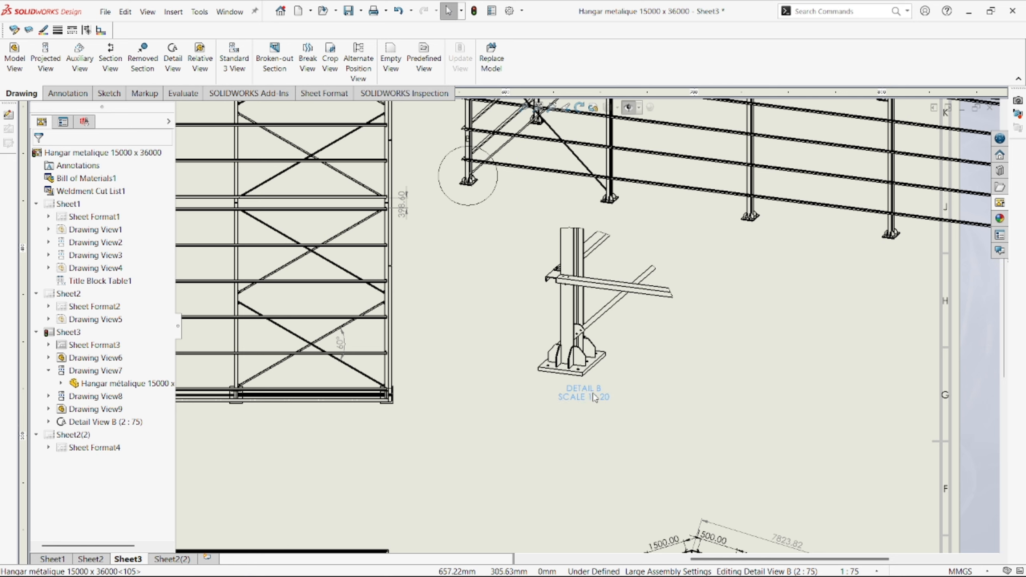
pyautogui.doubleClick(608, 412)
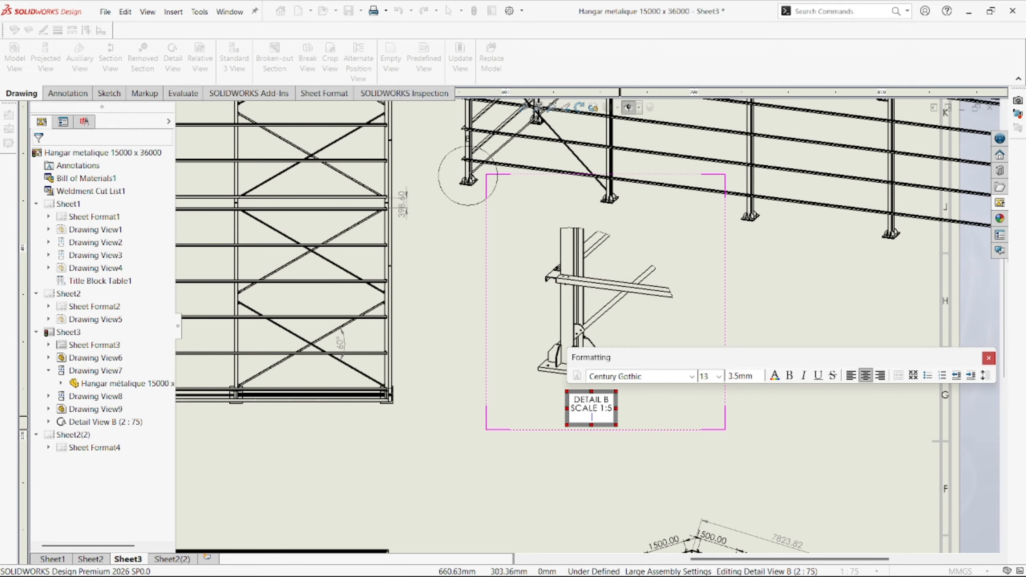
pyautogui.click(654, 415)
# - Move the enlarged detail view off the plan view and the detail circle, over the middle of the dimetric view
pyautogui.scroll(5, 636, 415)
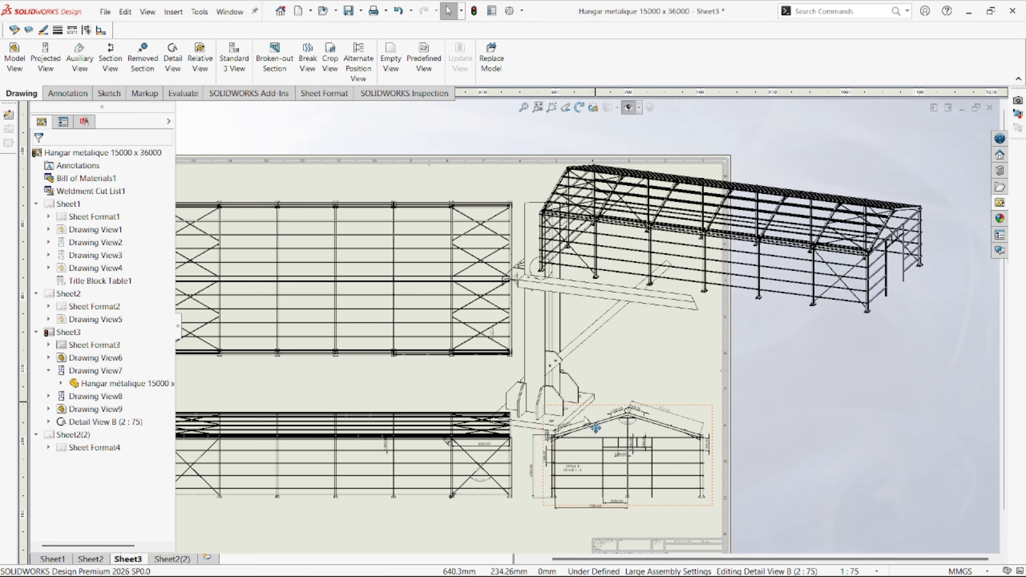
pyautogui.moveTo(575, 396); pyautogui.dragTo(671, 355)
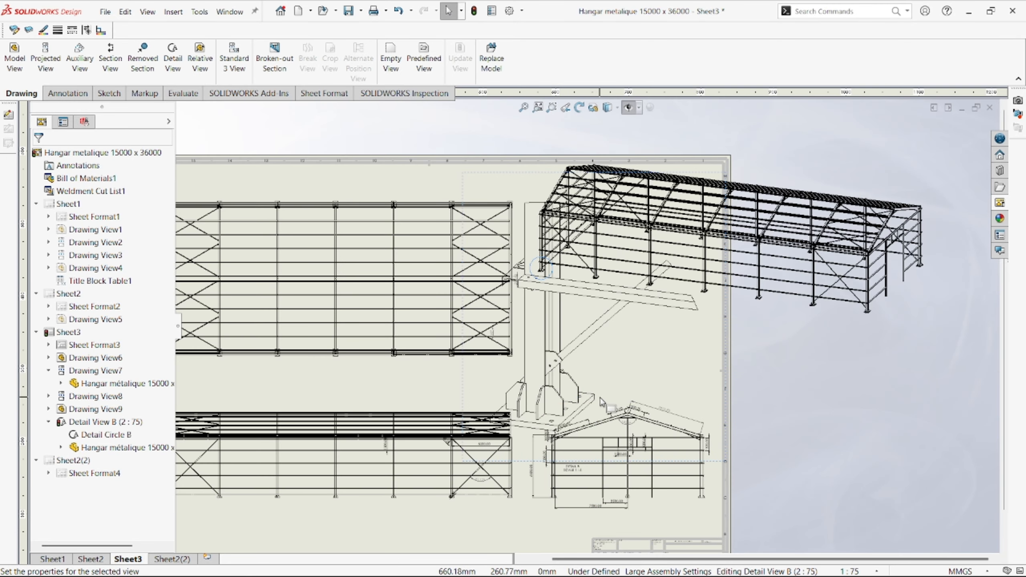
pyautogui.moveTo(602, 402); pyautogui.dragTo(724, 323)
# - Shrink the detail circle on the dimetric view so it encloses only the corner column's base plate and gussets
pyautogui.scroll(6, 540, 267)
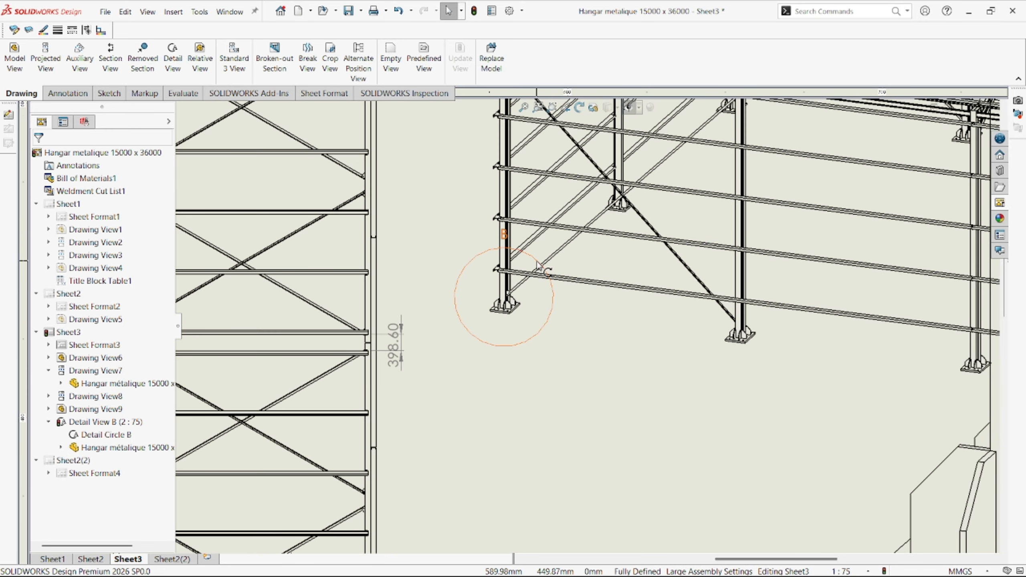
pyautogui.scroll(2, 533, 288)
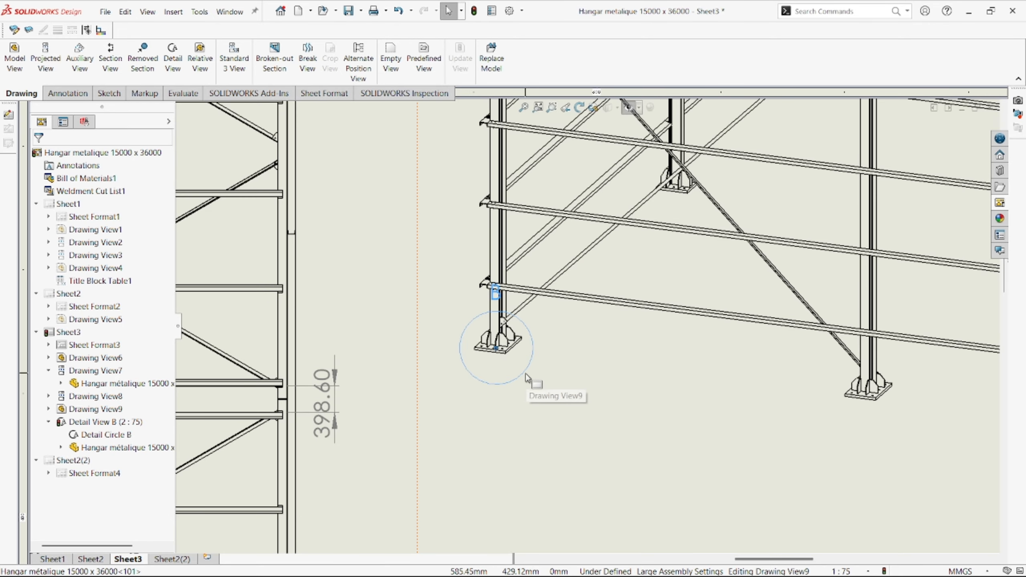
pyautogui.scroll(-5, 723, 435)
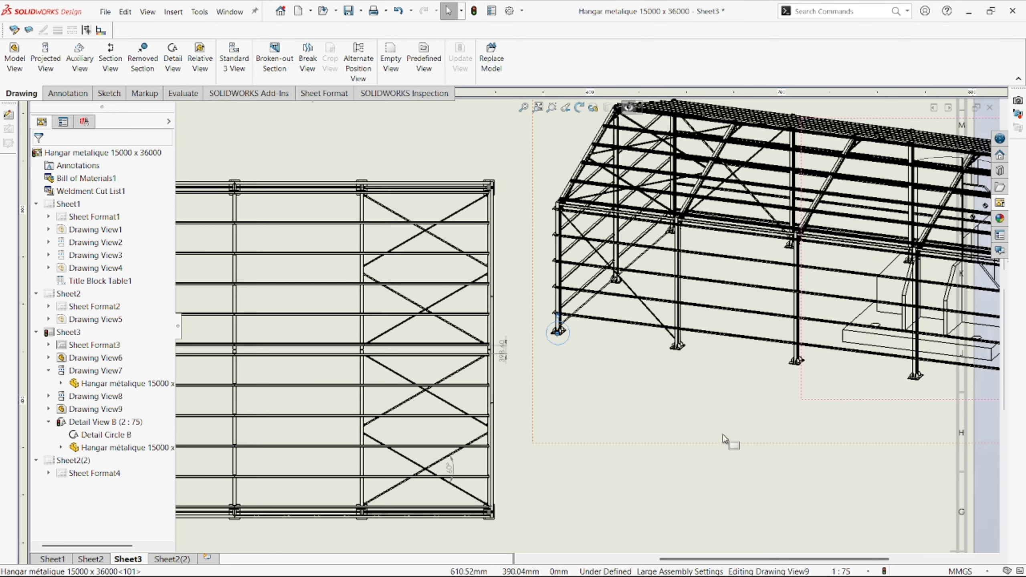
# - Reposition the column base detail between the dimetric view and the gable elevation, with its label directly below the base plate
pyautogui.scroll(2, 732, 258)
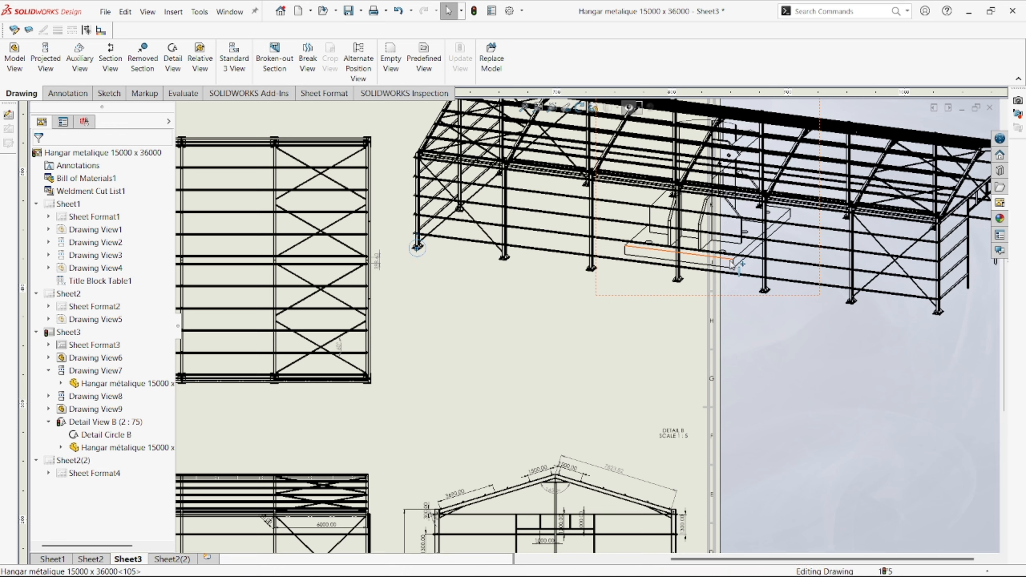
pyautogui.moveTo(732, 258); pyautogui.dragTo(661, 319)
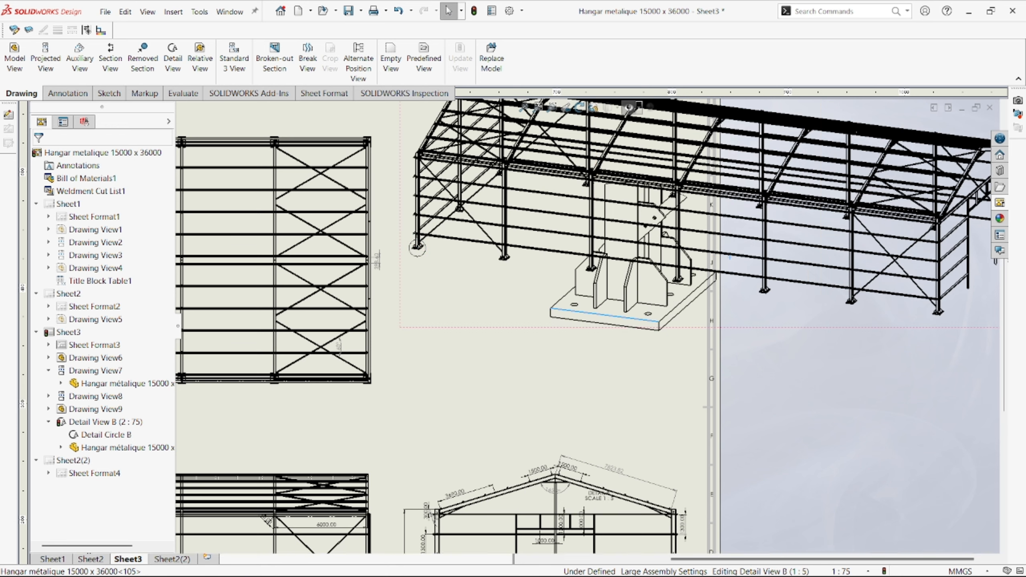
pyautogui.moveTo(594, 501); pyautogui.dragTo(620, 375)
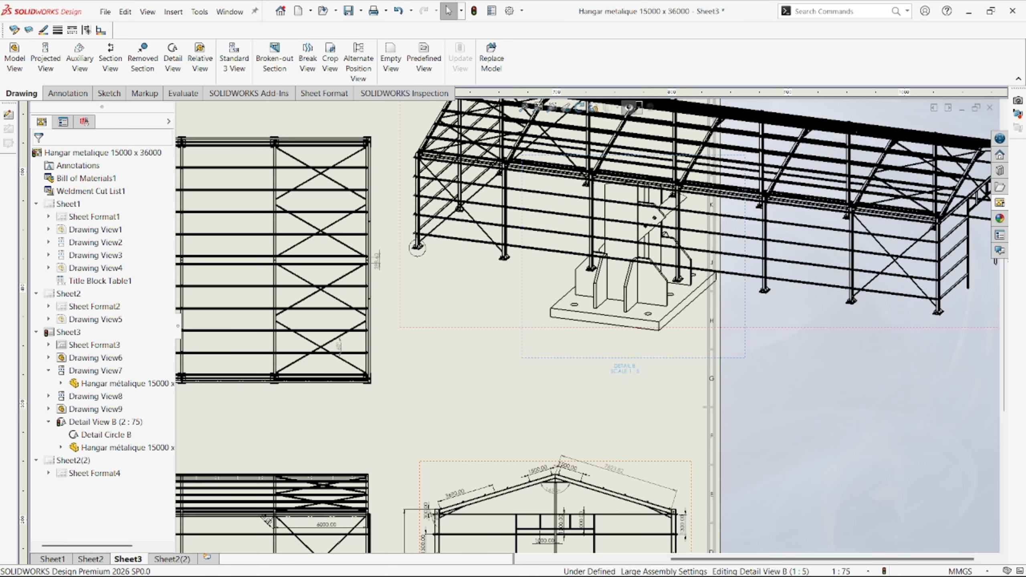
pyautogui.moveTo(667, 322); pyautogui.dragTo(630, 409)
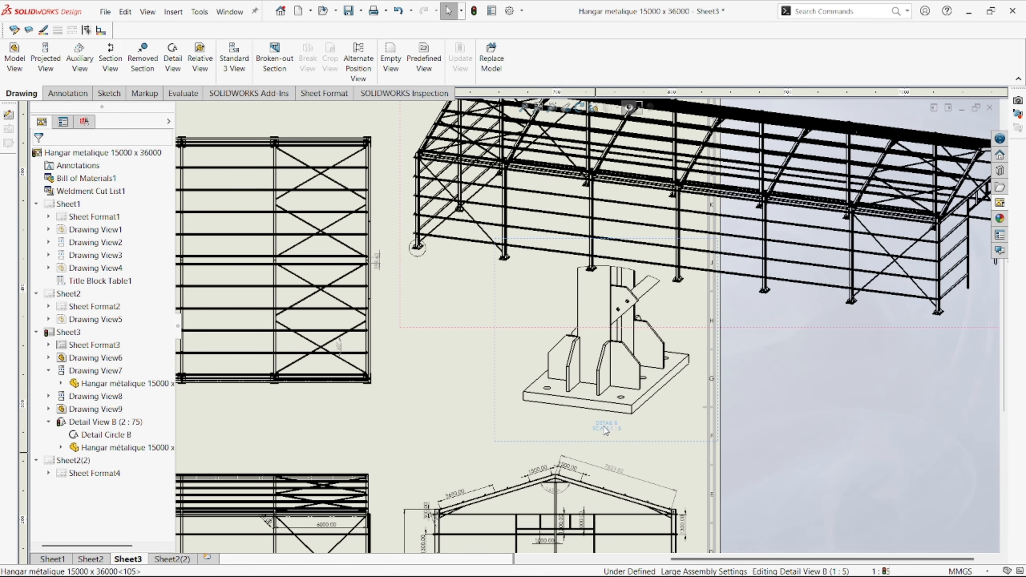
pyautogui.moveTo(632, 408)
pyautogui.mouseDown()
pyautogui.moveTo(611, 415)
pyautogui.moveTo(622, 426)
pyautogui.mouseUp()
# - Dimension the long edge of the base plate in the column base detail with Smart Dimension
pyautogui.scroll(-2, 620, 425)
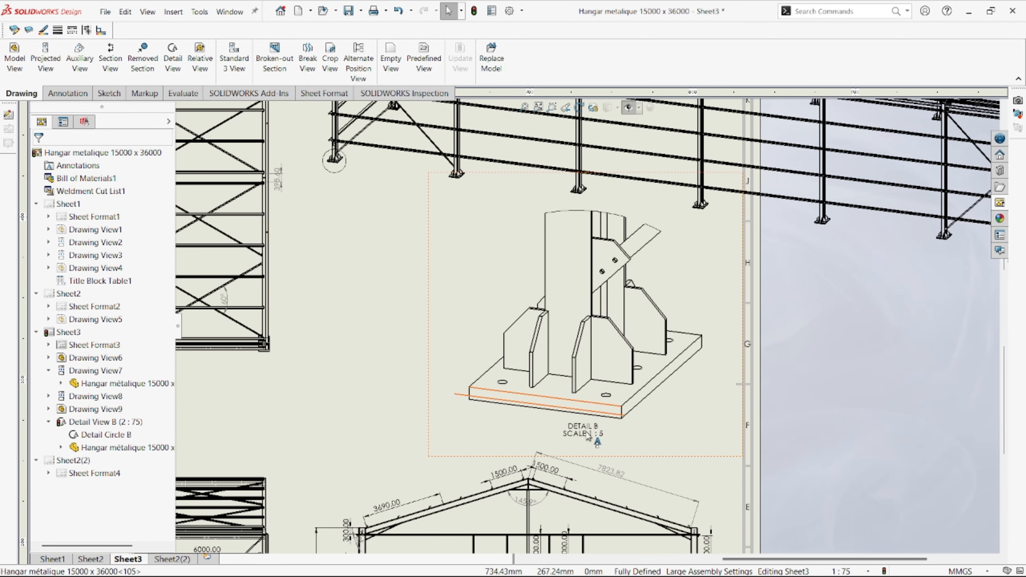
pyautogui.scroll(-1, 592, 420)
pyautogui.scroll(3, 602, 365)
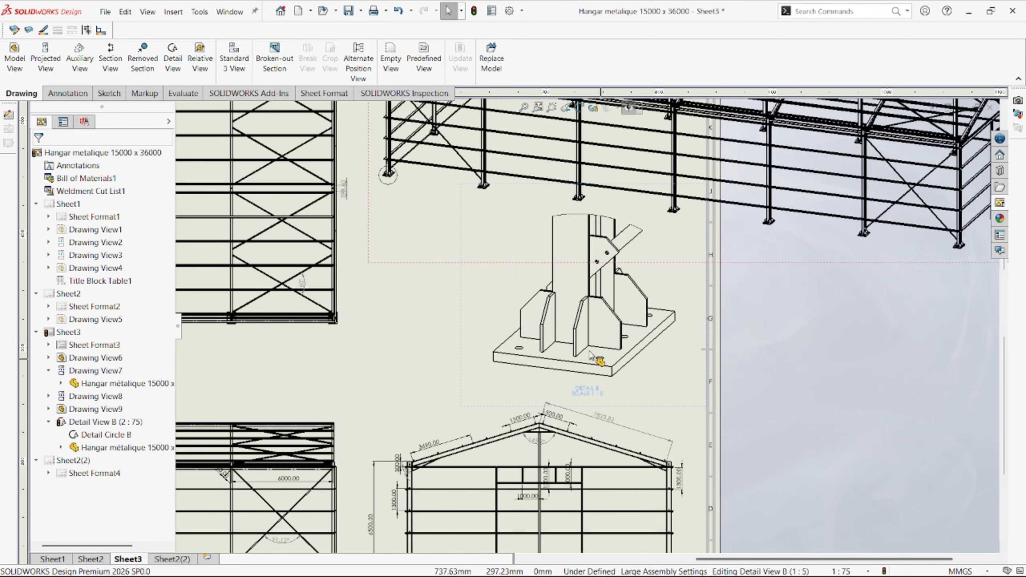
pyautogui.moveTo(797, 323); pyautogui.dragTo(802, 268, button='right')
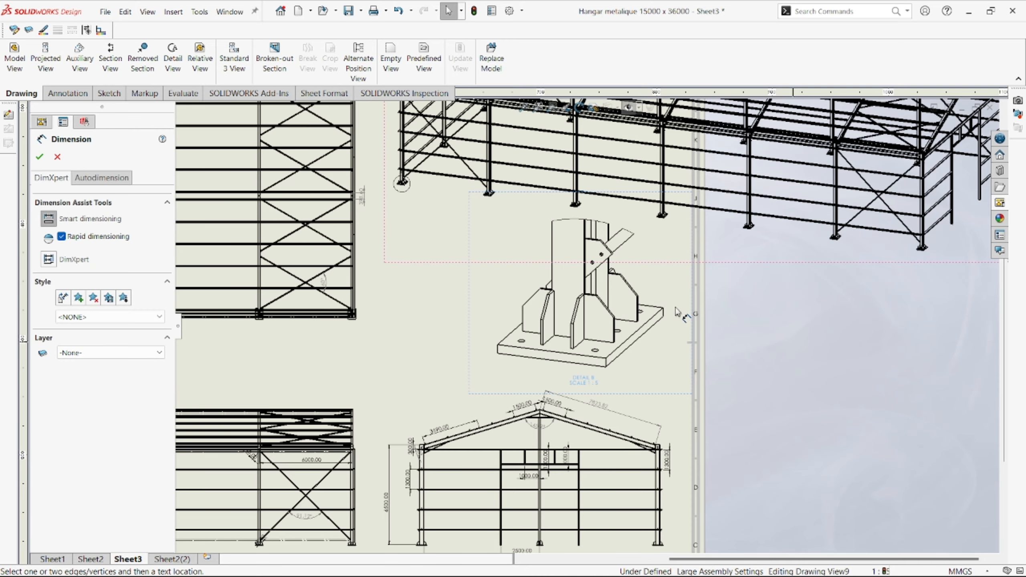
pyautogui.scroll(-4, 634, 350)
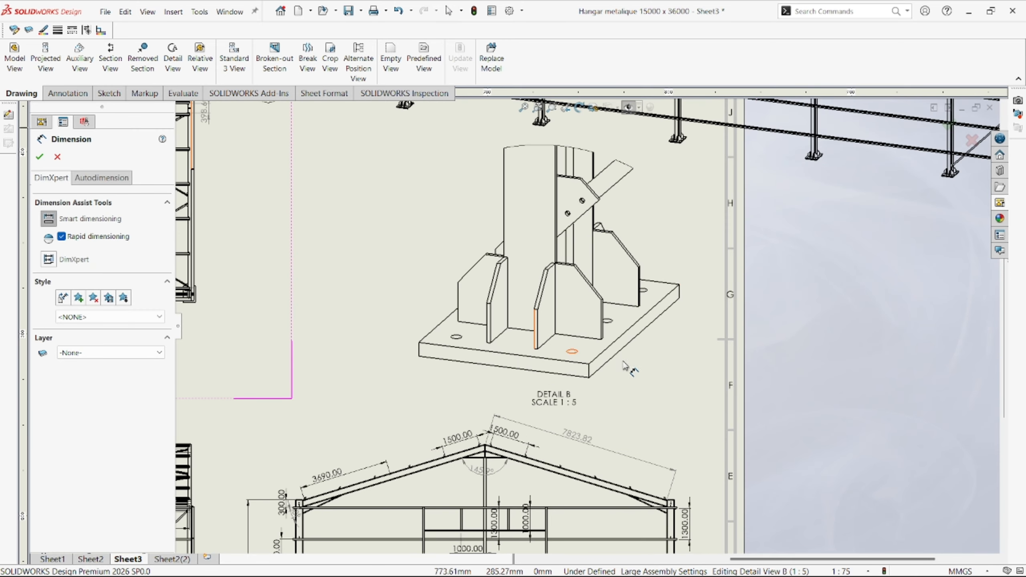
pyautogui.click(101, 94)
pyautogui.click(80, 94)
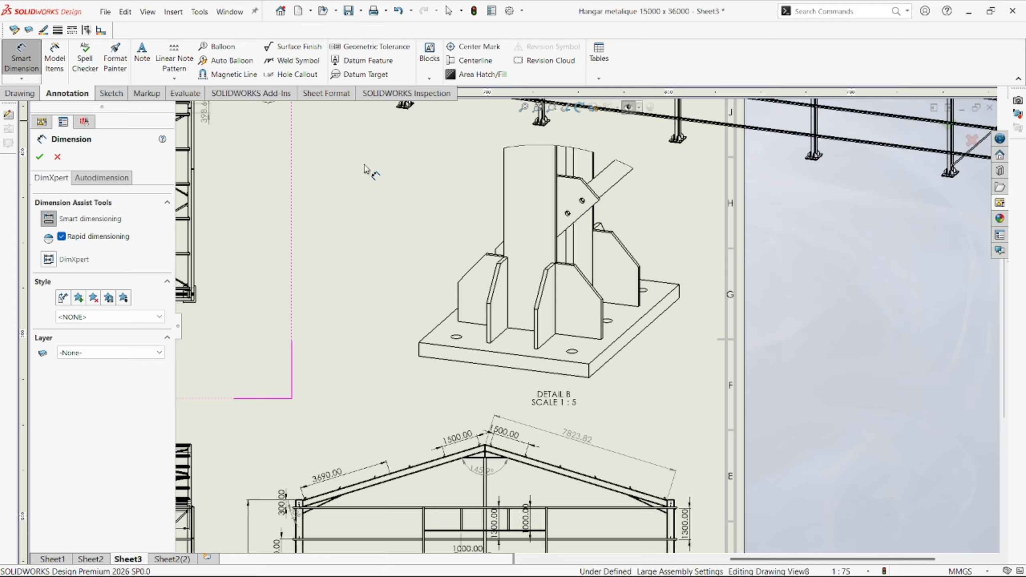
pyautogui.click(615, 341)
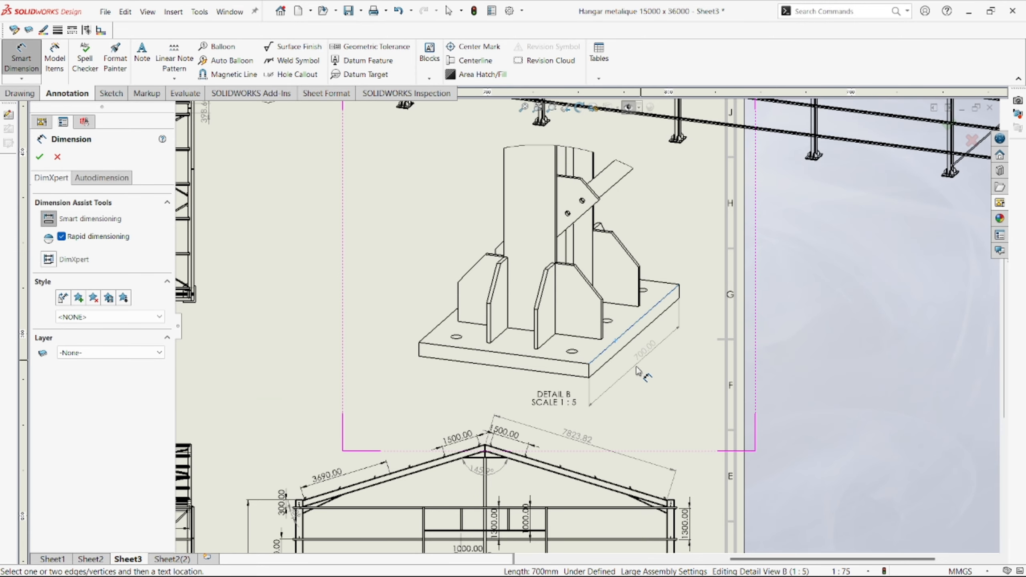
pyautogui.click(581, 367)
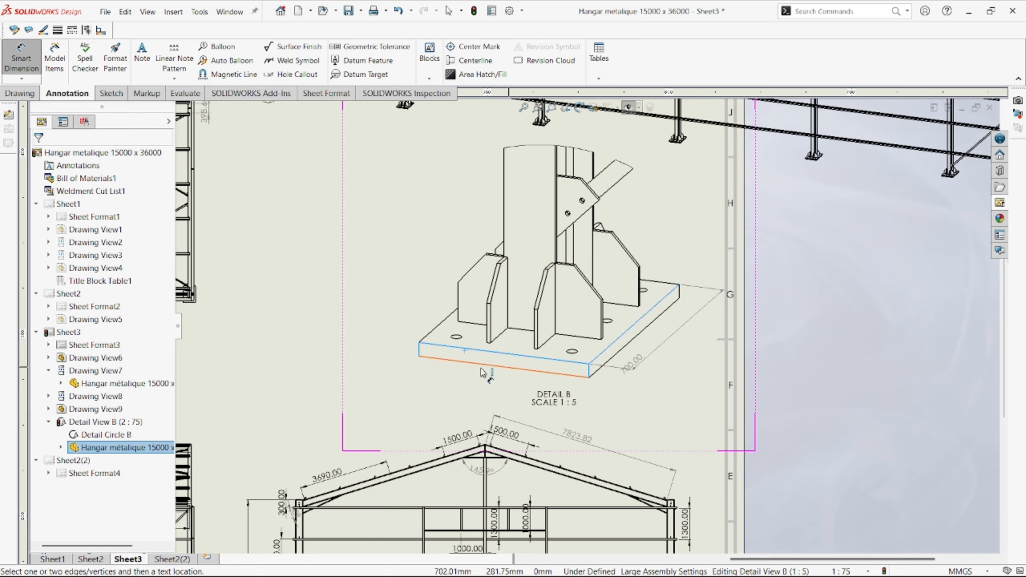
pyautogui.press('Escape')
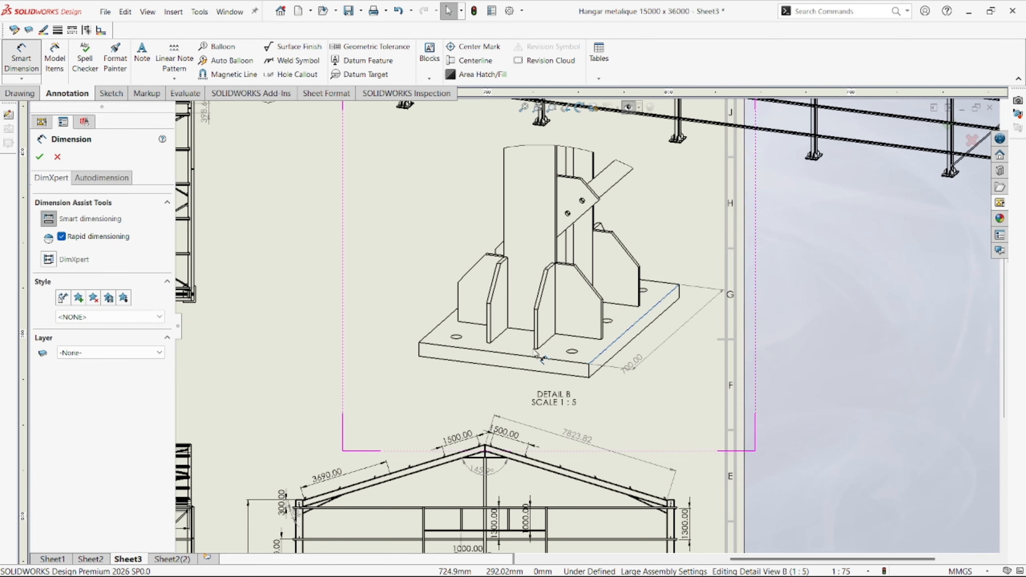
# - Dimension the short front edge of the base plate, placing the value below the plate
pyautogui.scroll(-1, 512, 360)
pyautogui.click(537, 358)
pyautogui.click(509, 389)
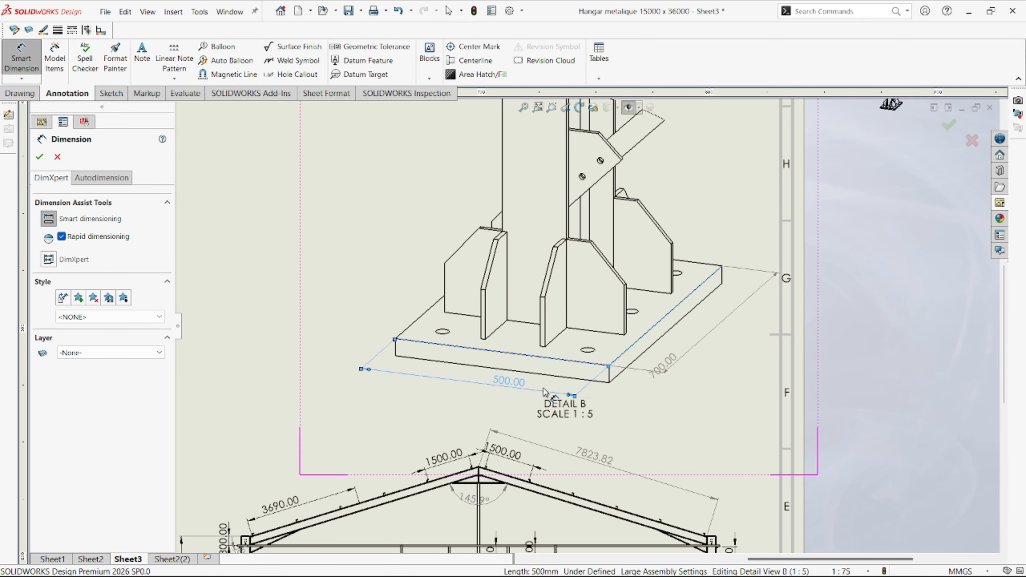
# - Reposition the long-edge dimension value of the base plate to the middle of its dimension line
pyautogui.moveTo(666, 364); pyautogui.dragTo(703, 333)
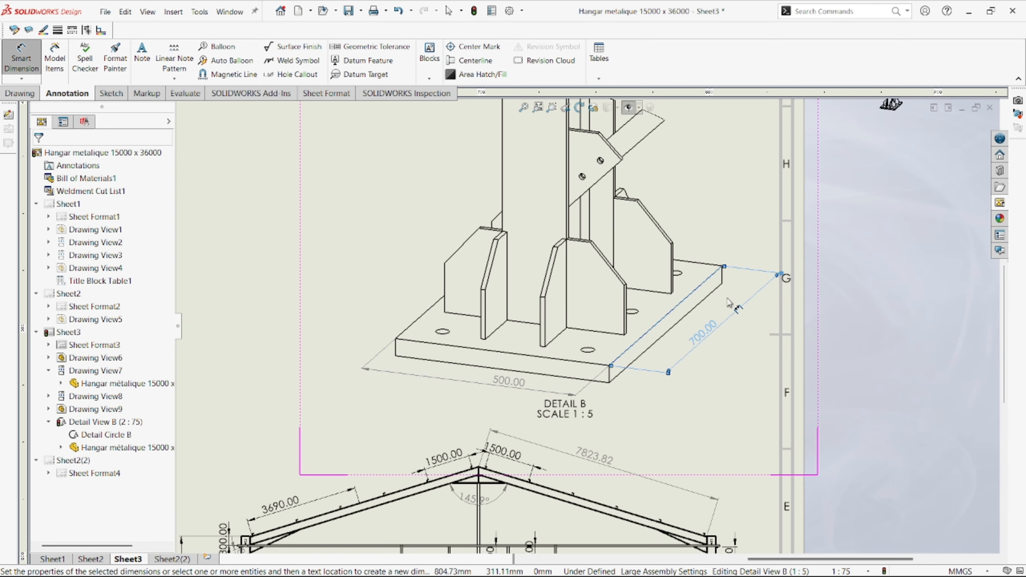
pyautogui.press('Escape')
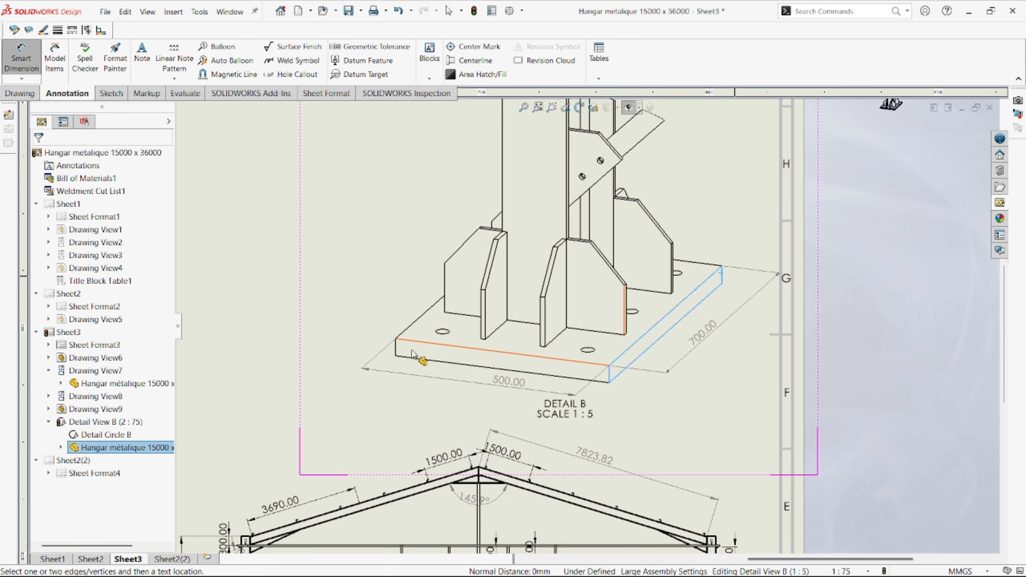
pyautogui.click(396, 351)
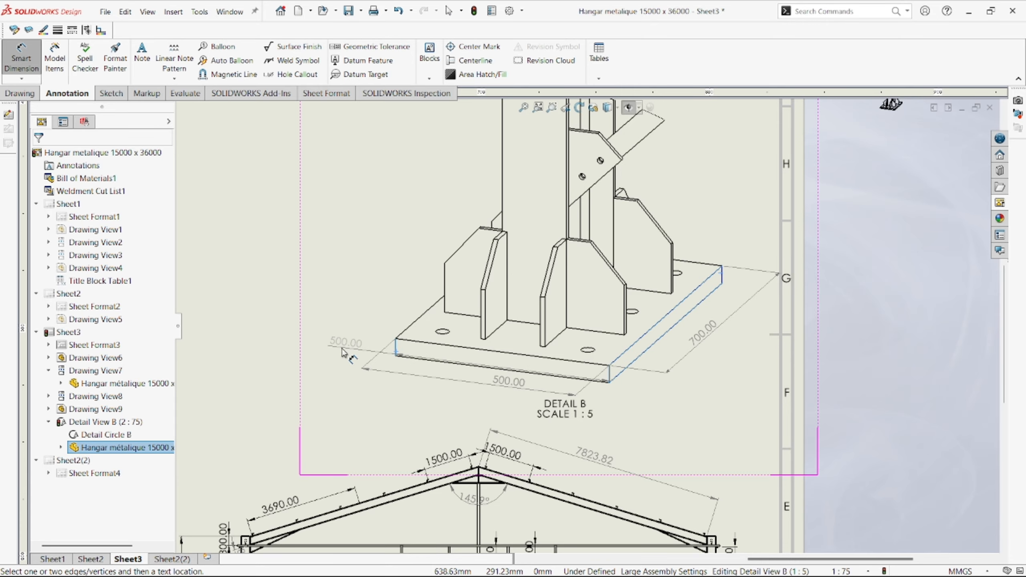
pyautogui.scroll(-2, 587, 380)
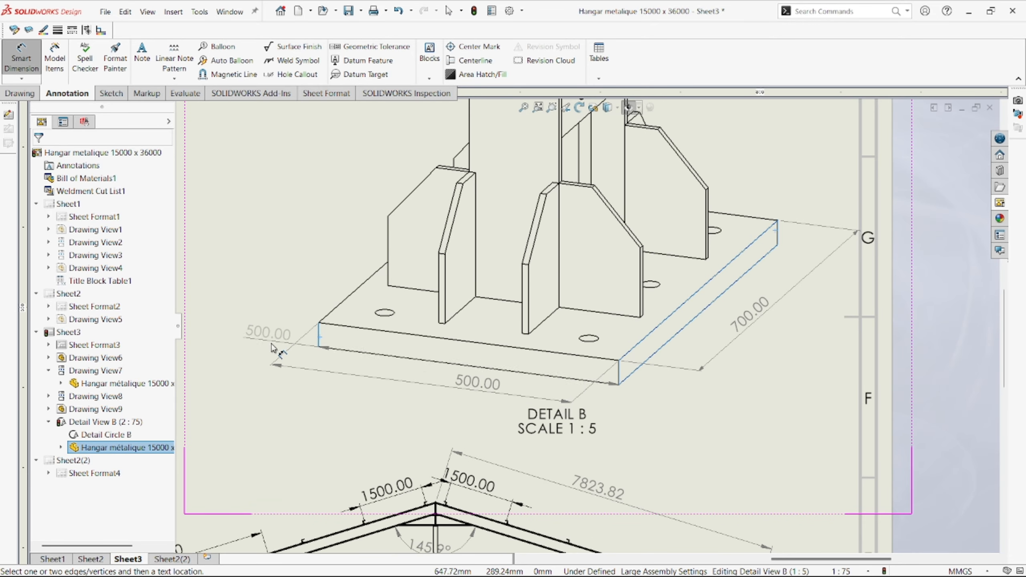
pyautogui.press('Escape')
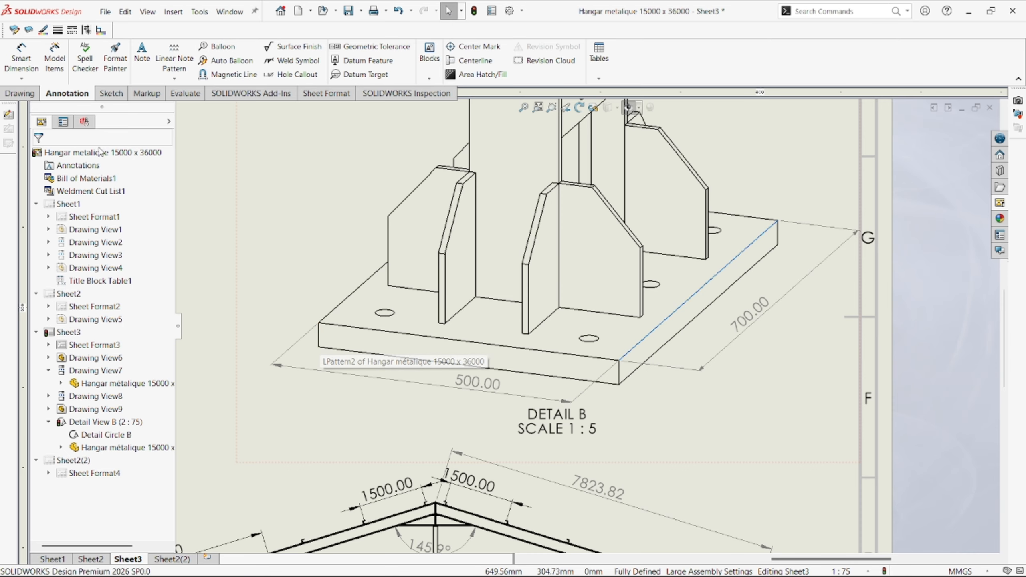
# - Dimension the base plate's thickness at its left corner and the radius of the anchor hole nearest that corner
pyautogui.click(432, 359)
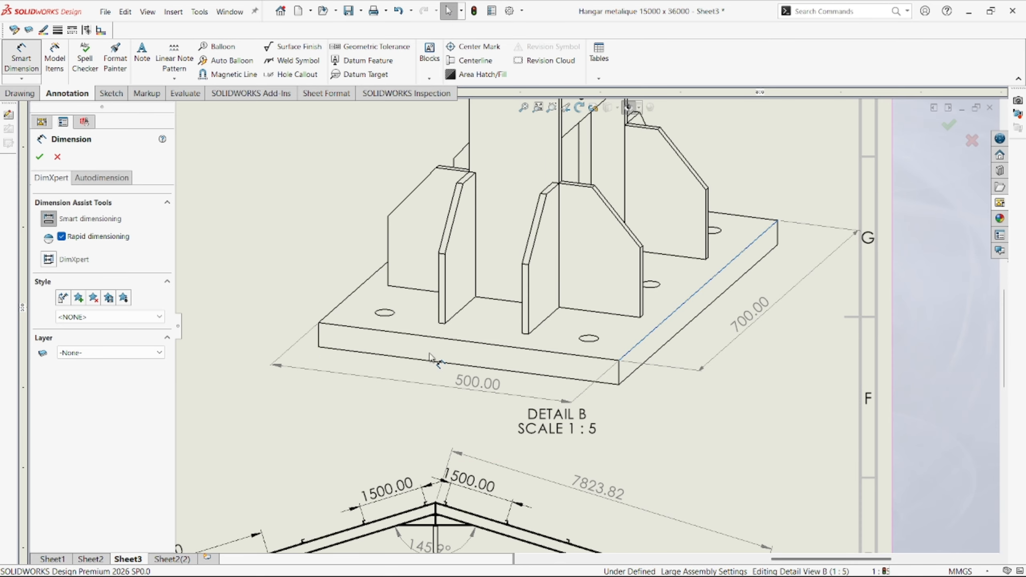
pyautogui.click(319, 337)
pyautogui.click(282, 341)
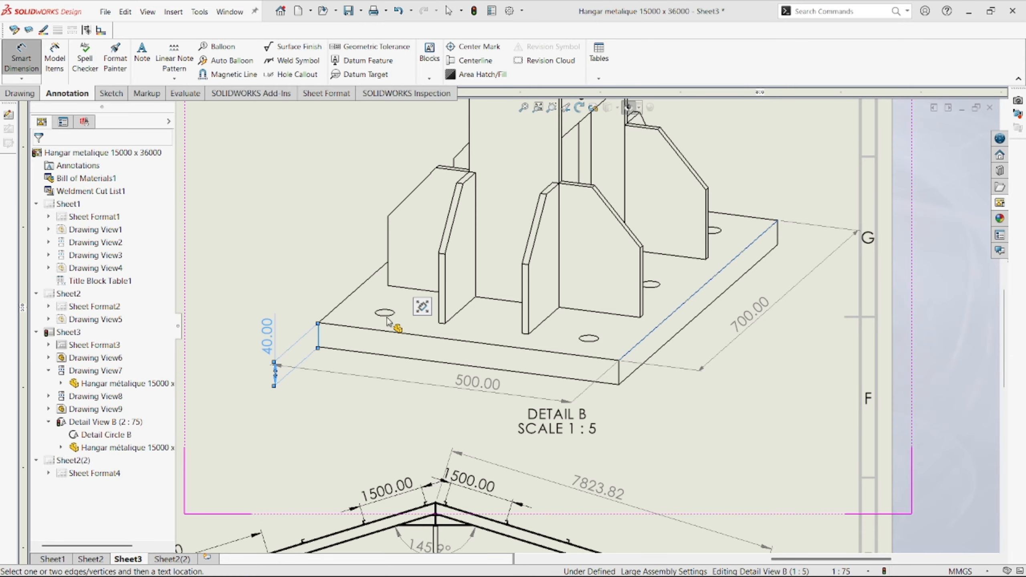
pyautogui.click(385, 312)
pyautogui.click(283, 265)
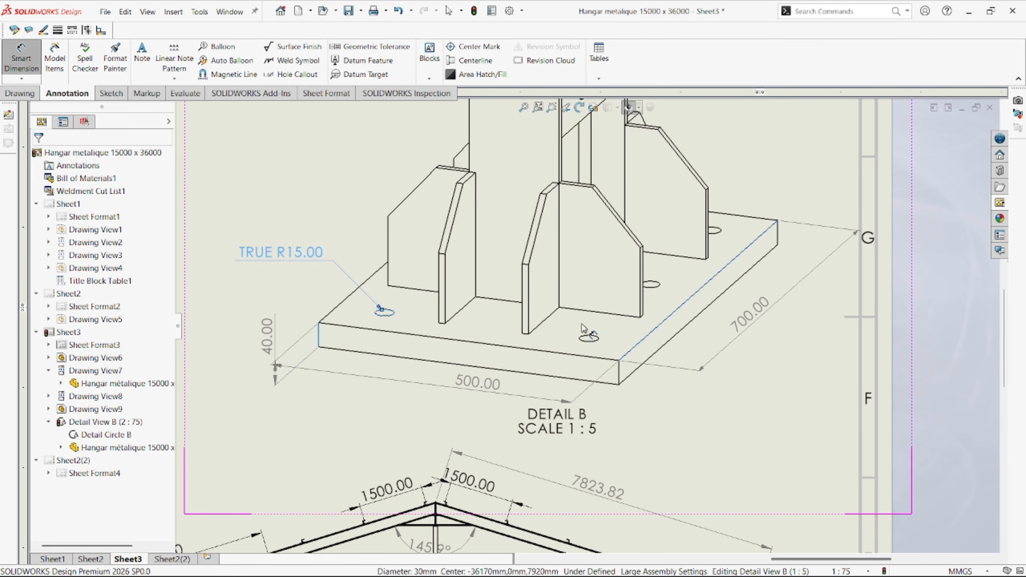
# - Dimension the front corner anchor hole's distances to the plate's long edge and to its short front edge
pyautogui.click(588, 339)
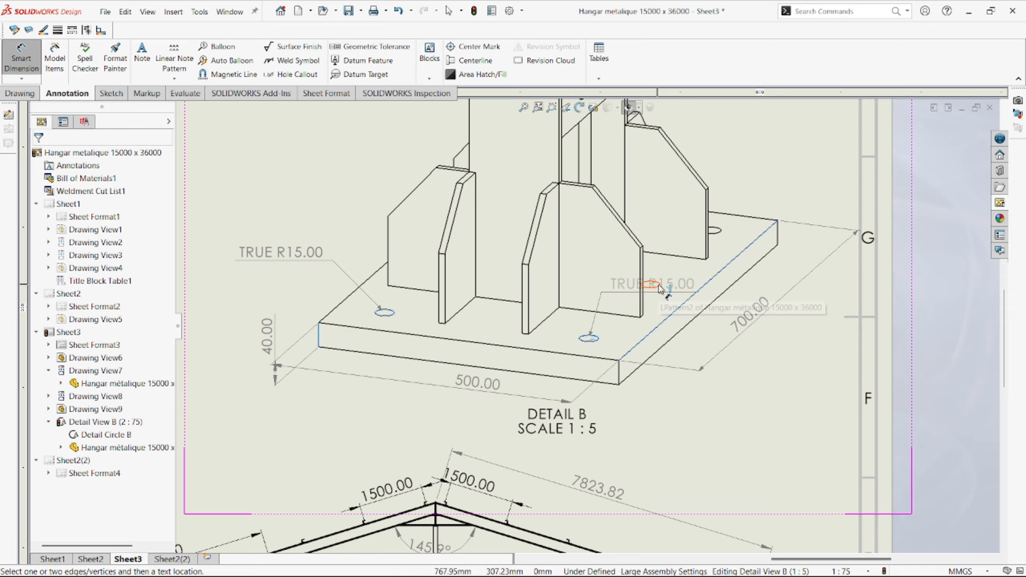
pyautogui.click(632, 348)
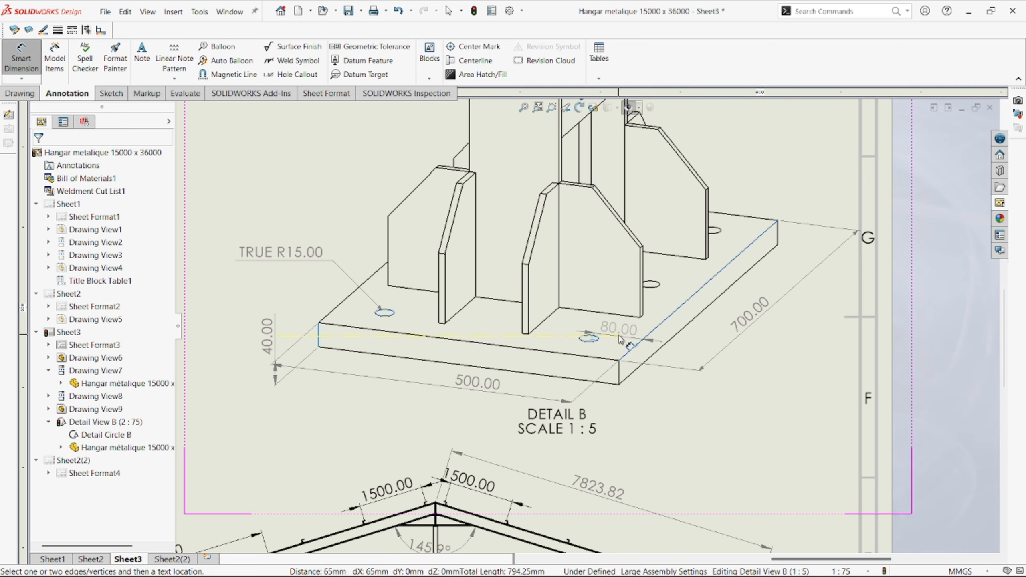
pyautogui.scroll(3, 620, 339)
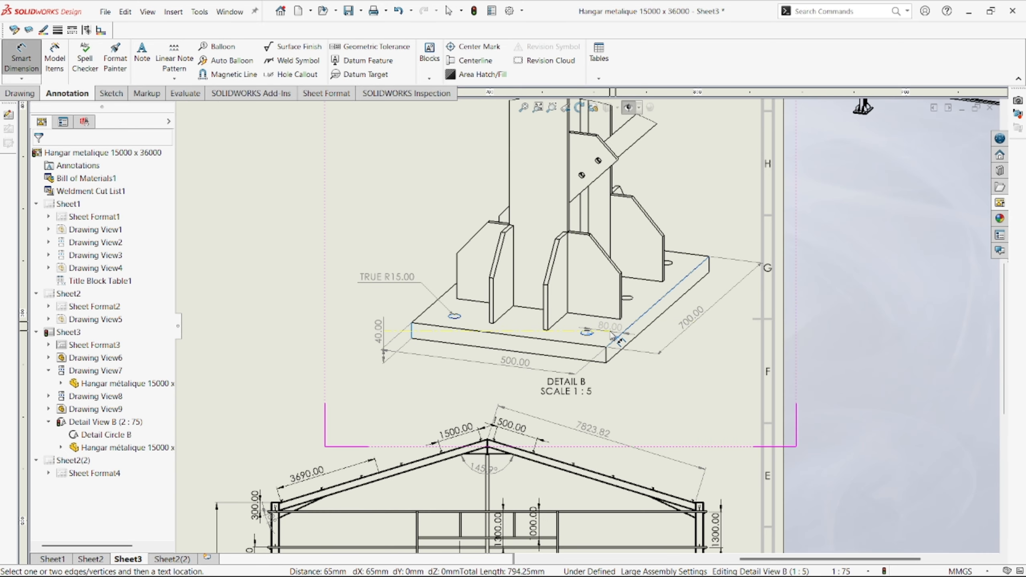
pyautogui.scroll(-4, 595, 338)
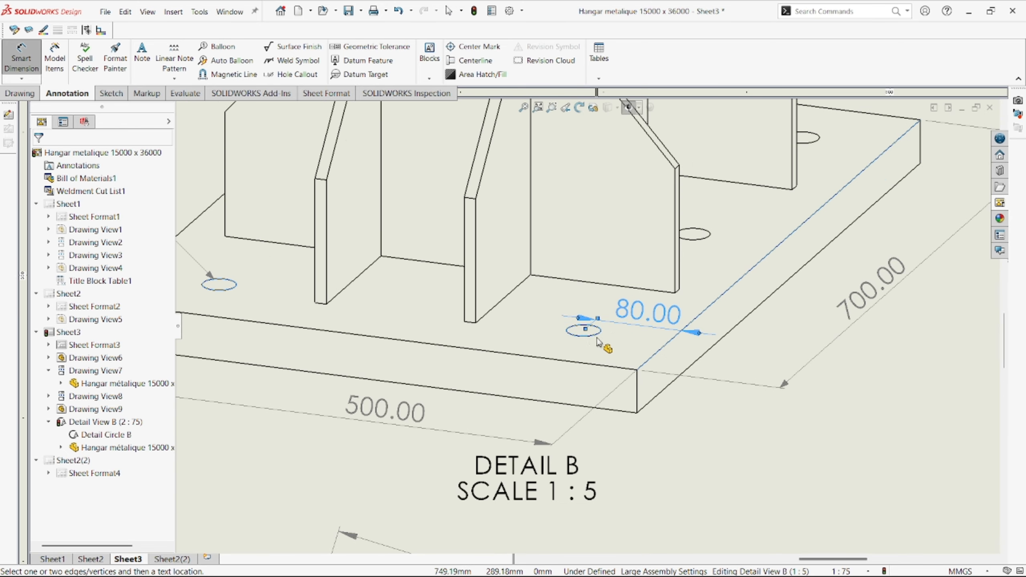
pyautogui.click(591, 341)
pyautogui.click(594, 364)
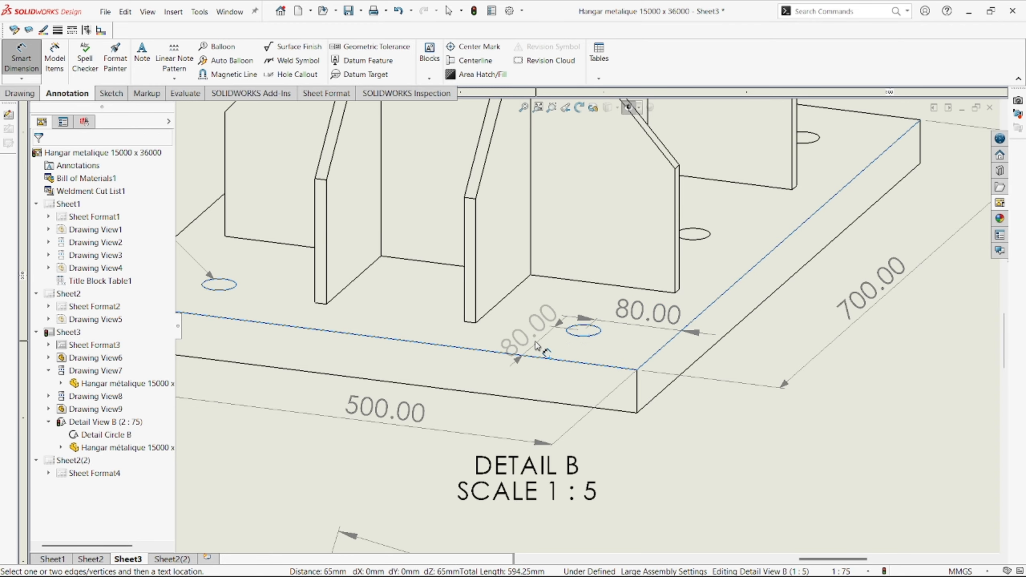
pyautogui.scroll(4, 606, 330)
pyautogui.scroll(-2, 610, 311)
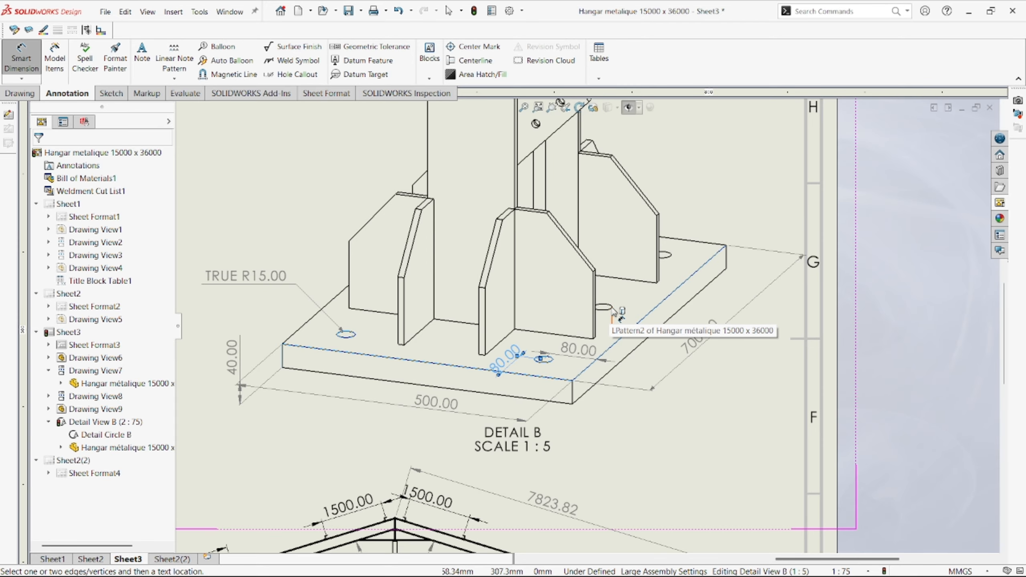
# - Dimension the spacing between the middle and rear anchor holes along the base plate's long edge
pyautogui.click(667, 265)
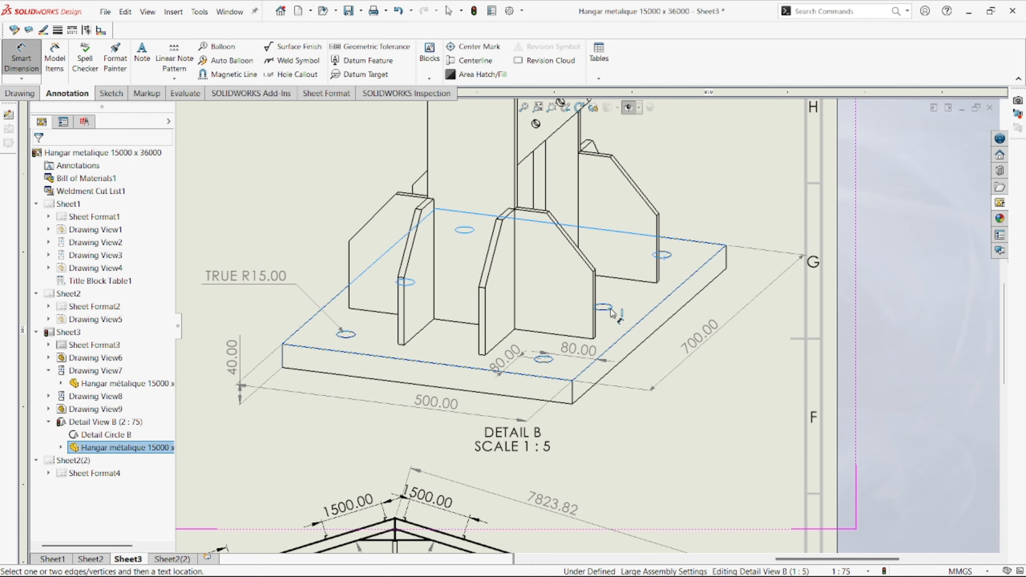
pyautogui.press('Escape')
pyautogui.click(21, 58)
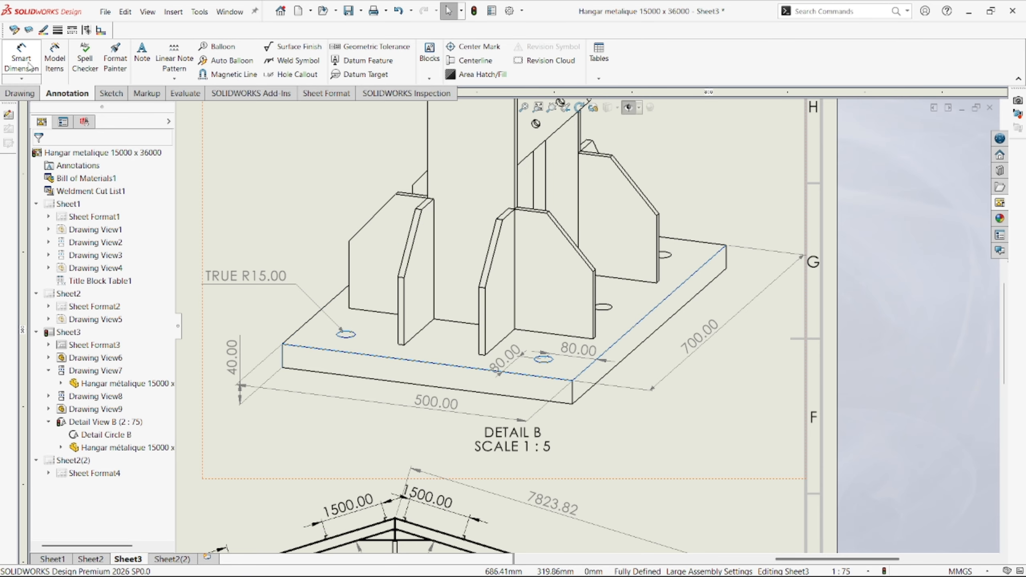
pyautogui.click(604, 307)
pyautogui.click(664, 255)
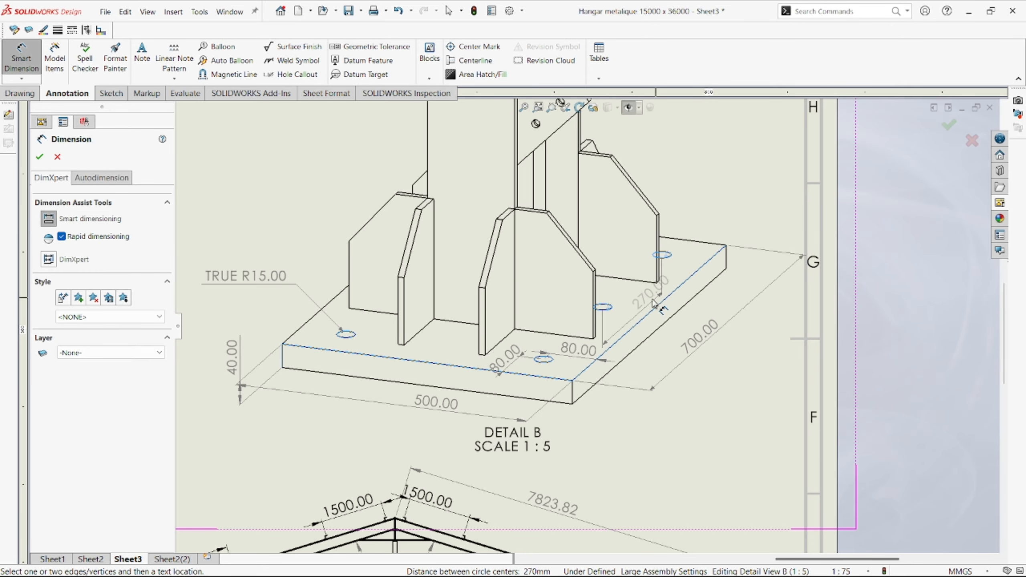
pyautogui.click(641, 306)
# - Examine the whole Sheet3 layout, checking the plan view, side elevation, gable elevation and column base detail with their dimensions
pyautogui.scroll(5, 645, 337)
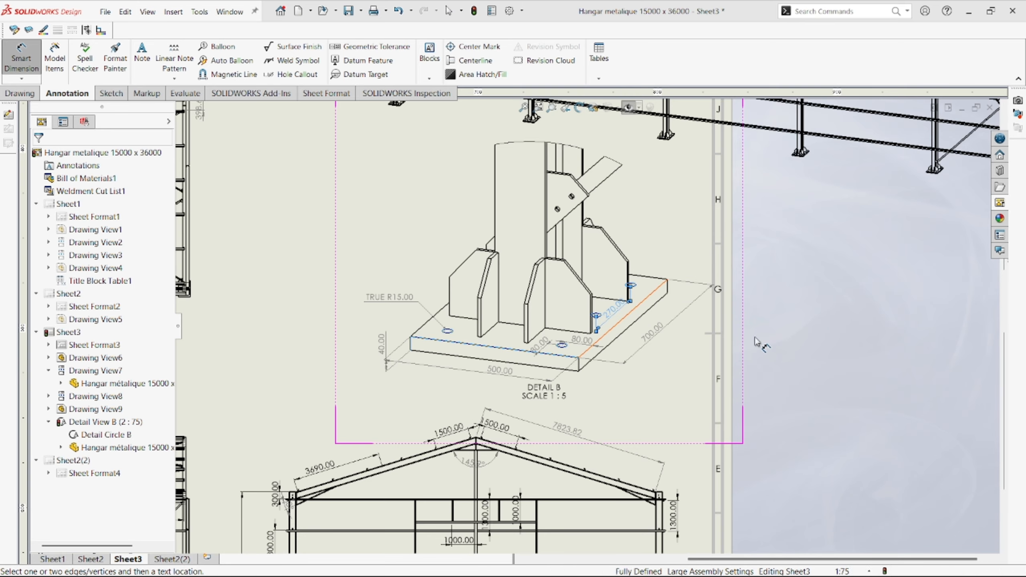
pyautogui.scroll(10, 645, 337)
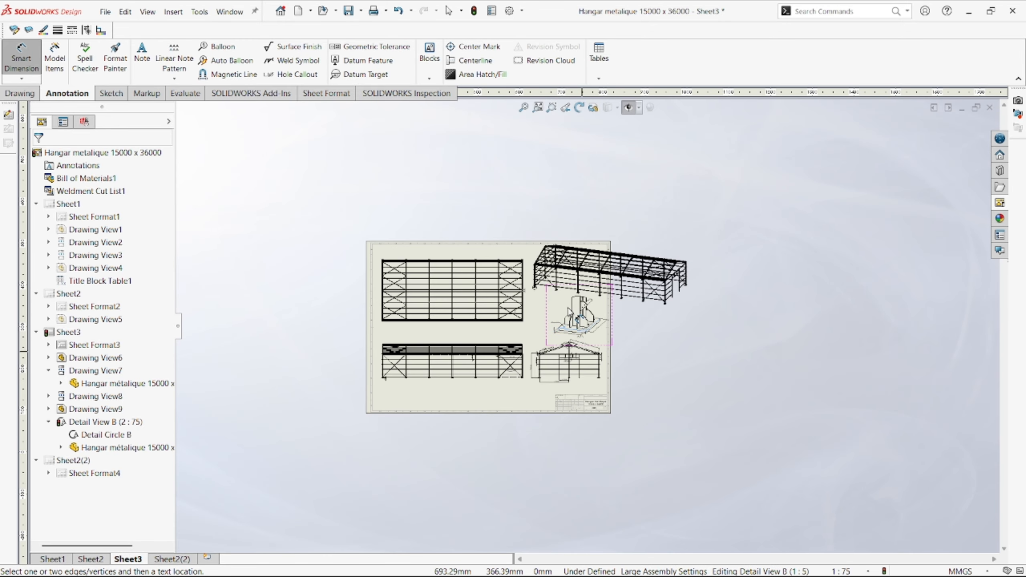
pyautogui.scroll(-2, 583, 291)
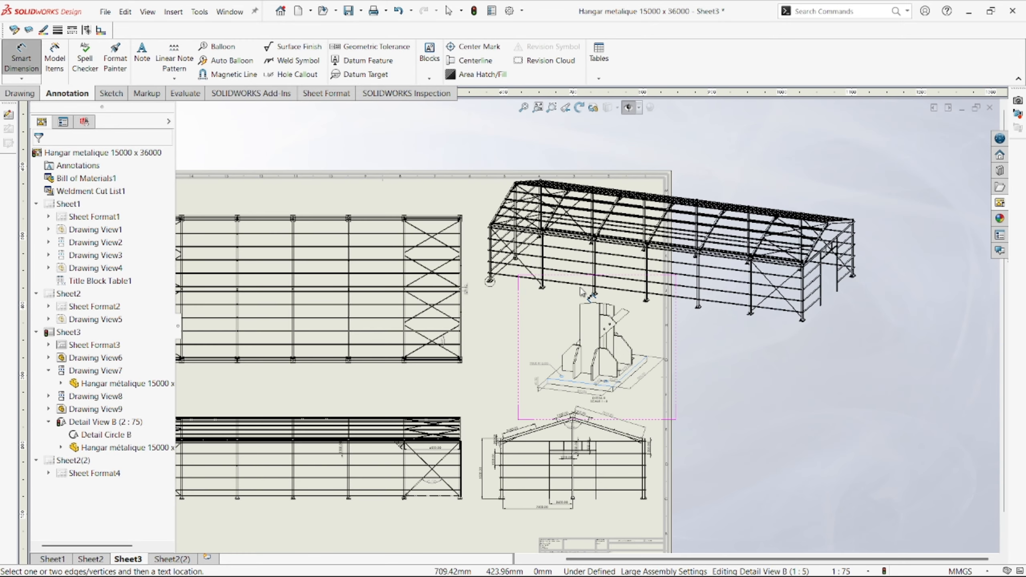
pyautogui.scroll(2, 581, 291)
pyautogui.scroll(2, 570, 347)
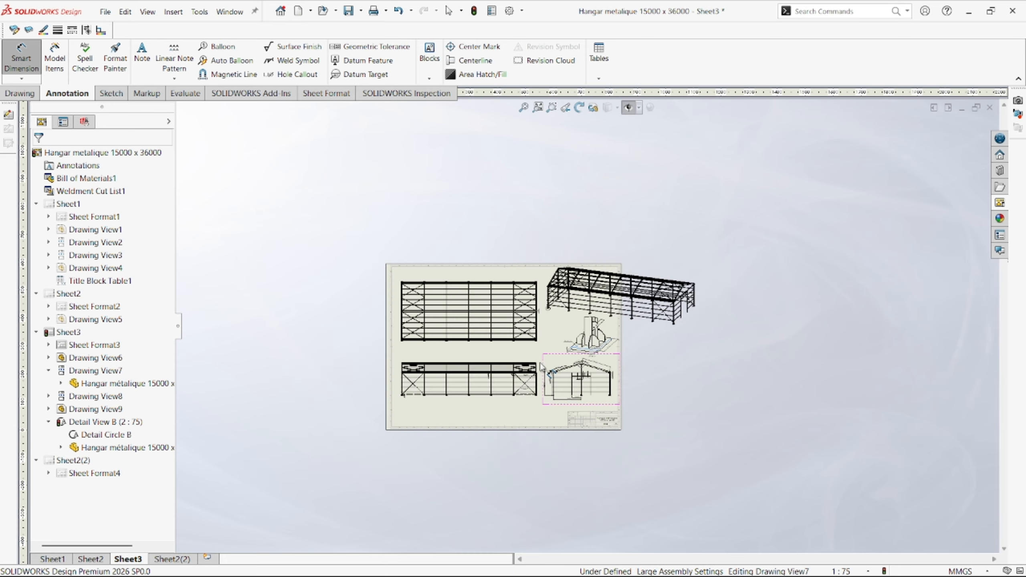
pyautogui.scroll(-3, 558, 376)
pyautogui.scroll(-4, 548, 393)
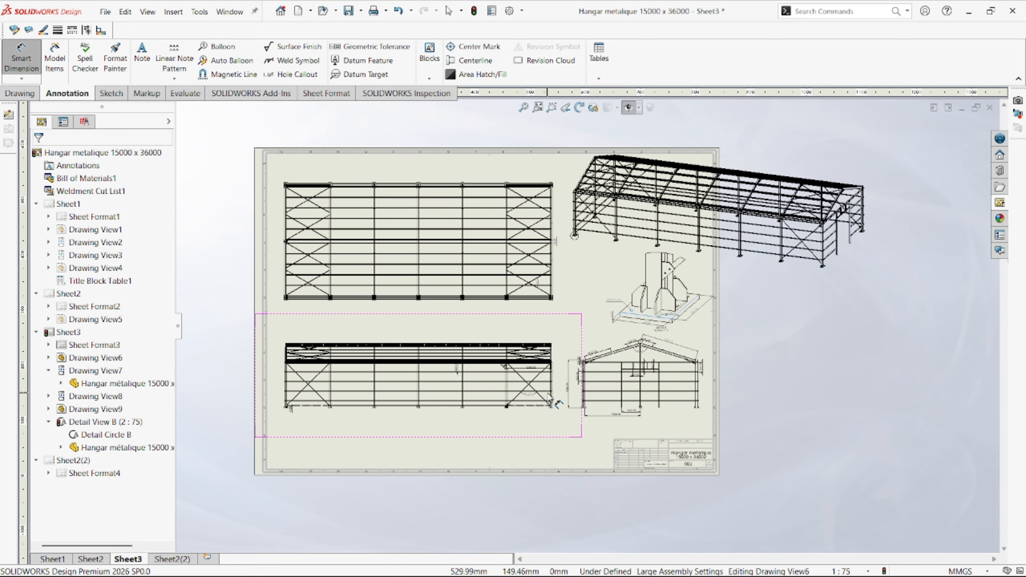
pyautogui.scroll(4, 533, 377)
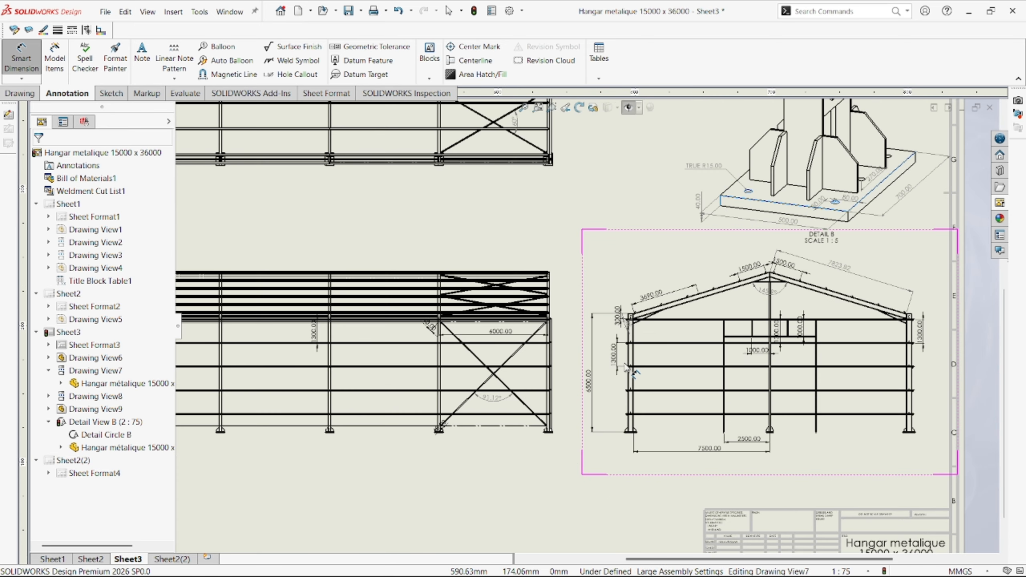
pyautogui.scroll(-2, 456, 263)
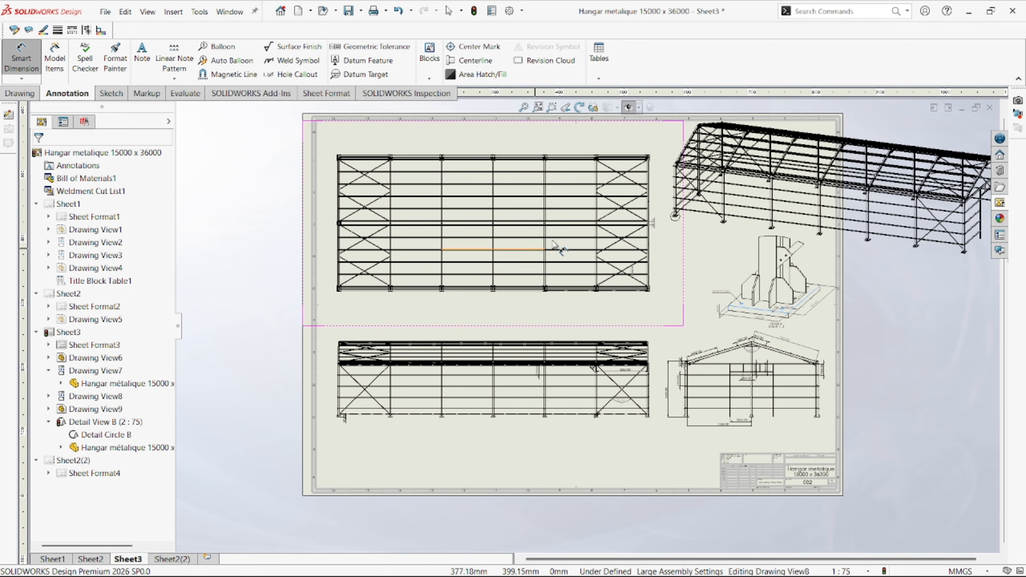
pyautogui.scroll(-2, 596, 258)
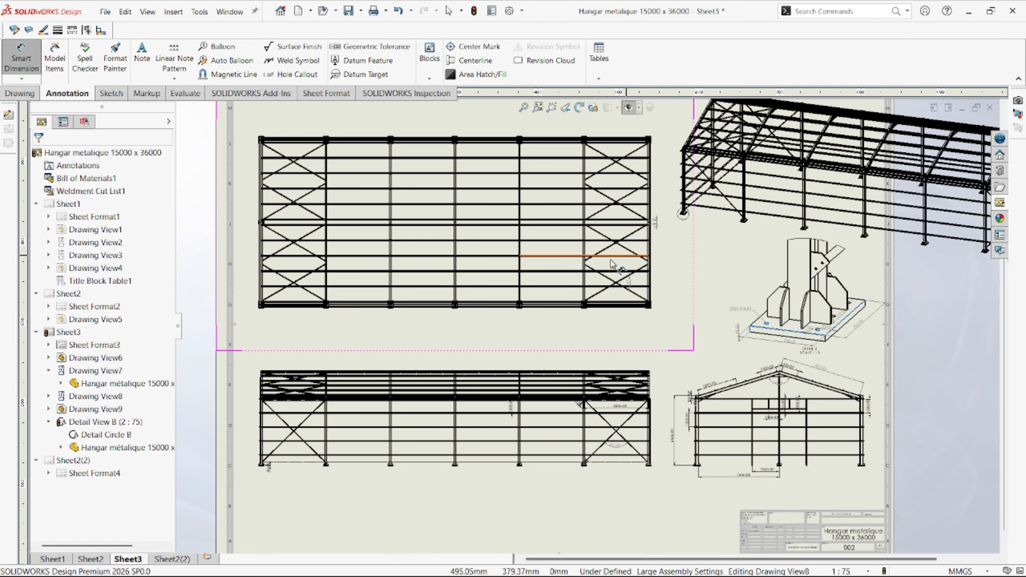
pyautogui.scroll(-1, 584, 265)
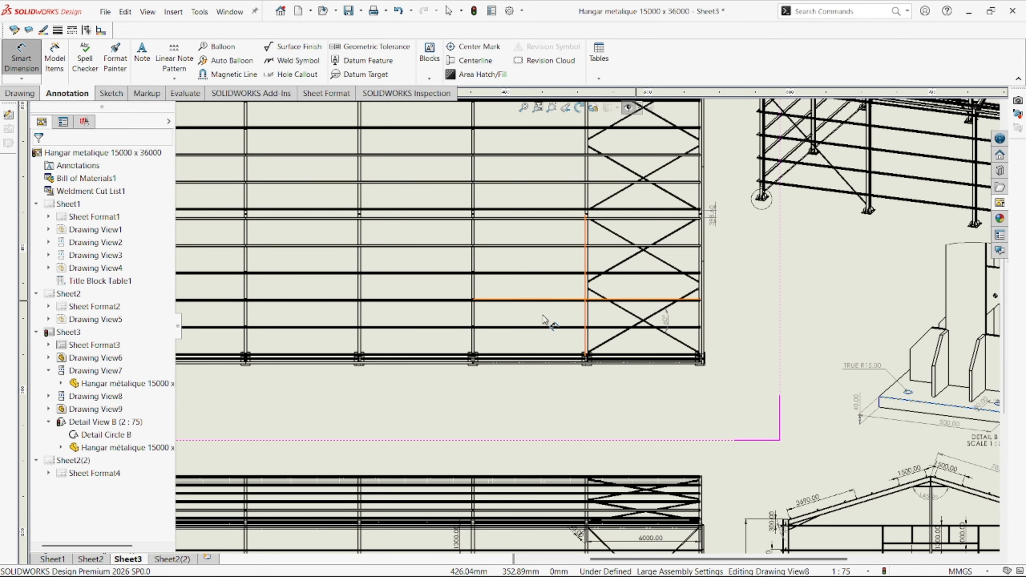
pyautogui.scroll(2, 500, 331)
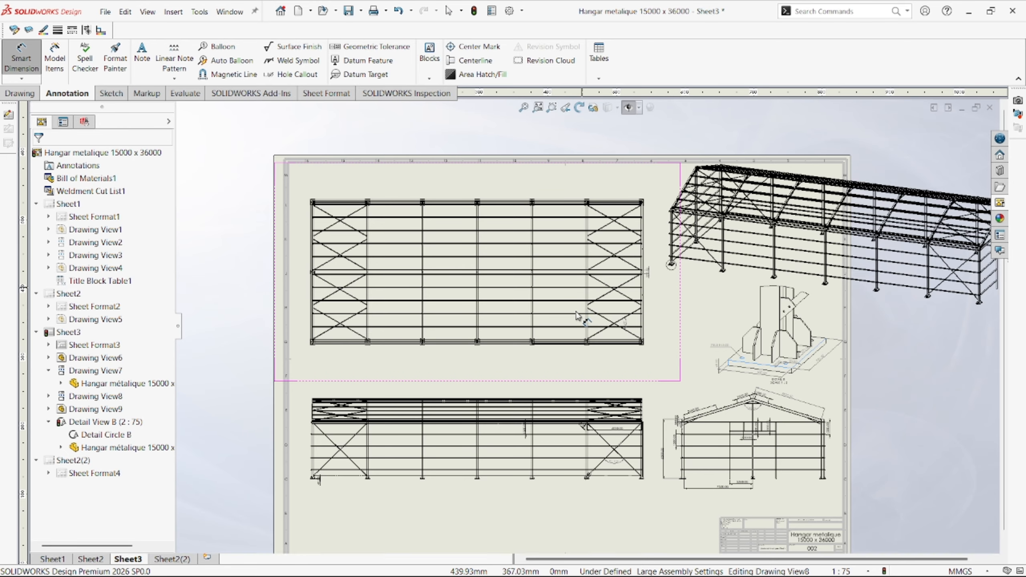
pyautogui.scroll(-1, 610, 335)
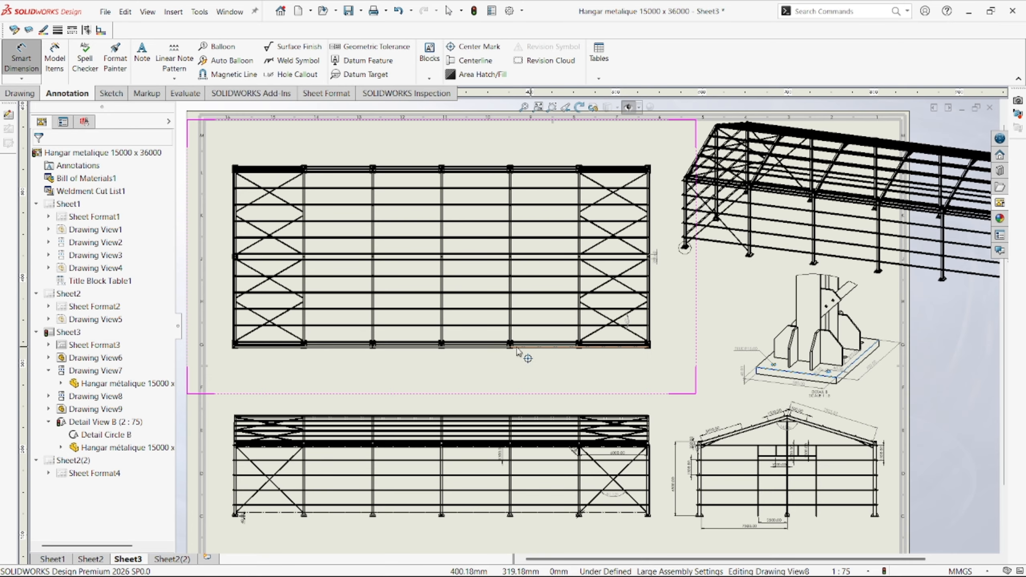
pyautogui.scroll(3, 606, 342)
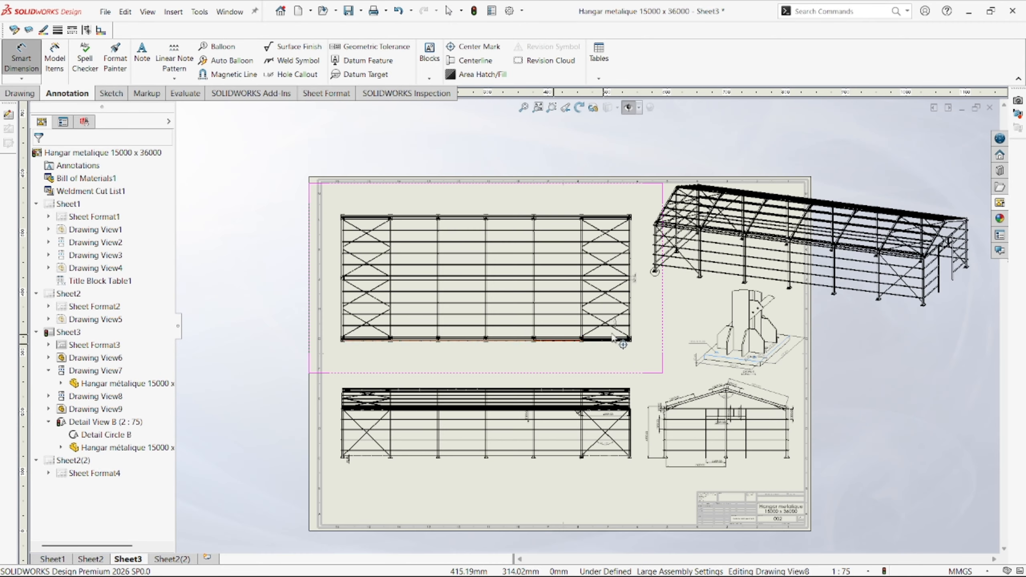
pyautogui.scroll(-3, 696, 399)
pyautogui.scroll(1, 642, 377)
pyautogui.scroll(1, 626, 378)
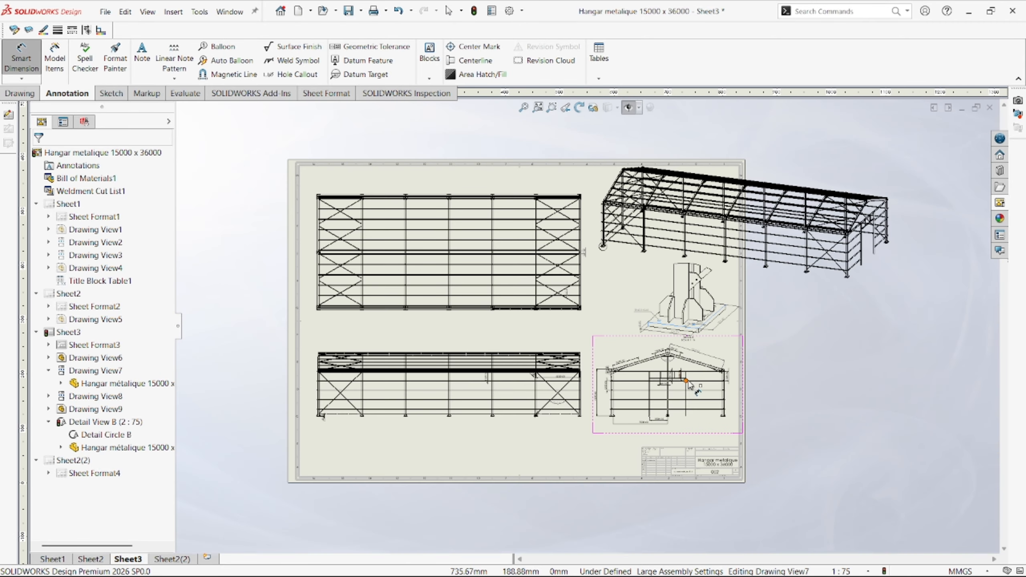
pyautogui.scroll(1, 634, 384)
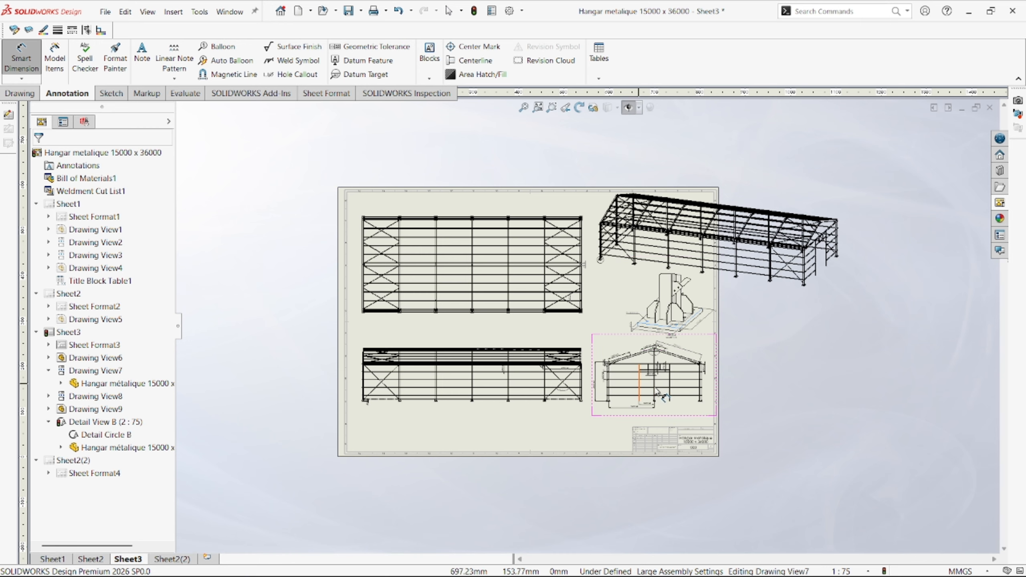
pyautogui.scroll(-2, 566, 349)
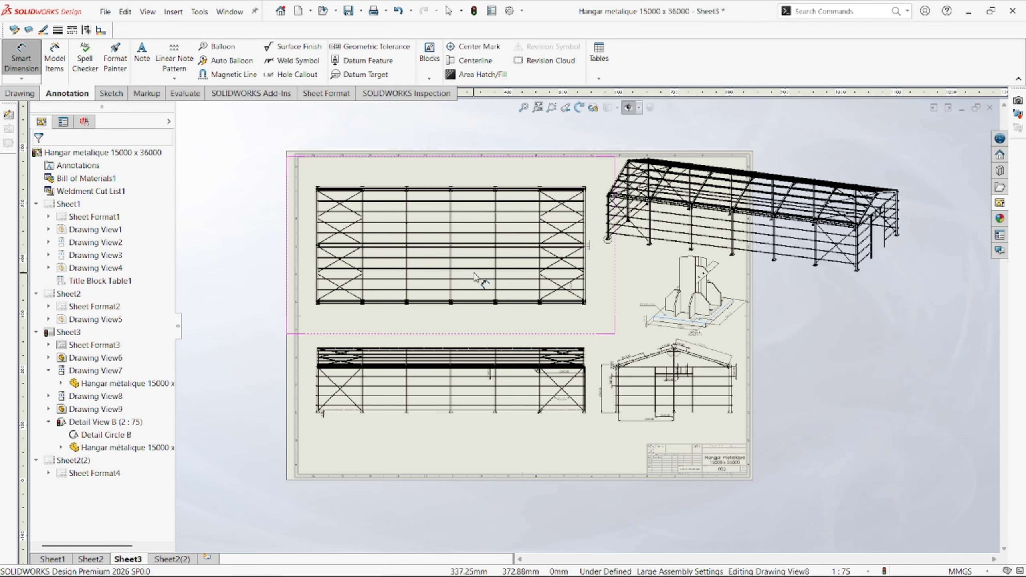
pyautogui.scroll(-1, 537, 205)
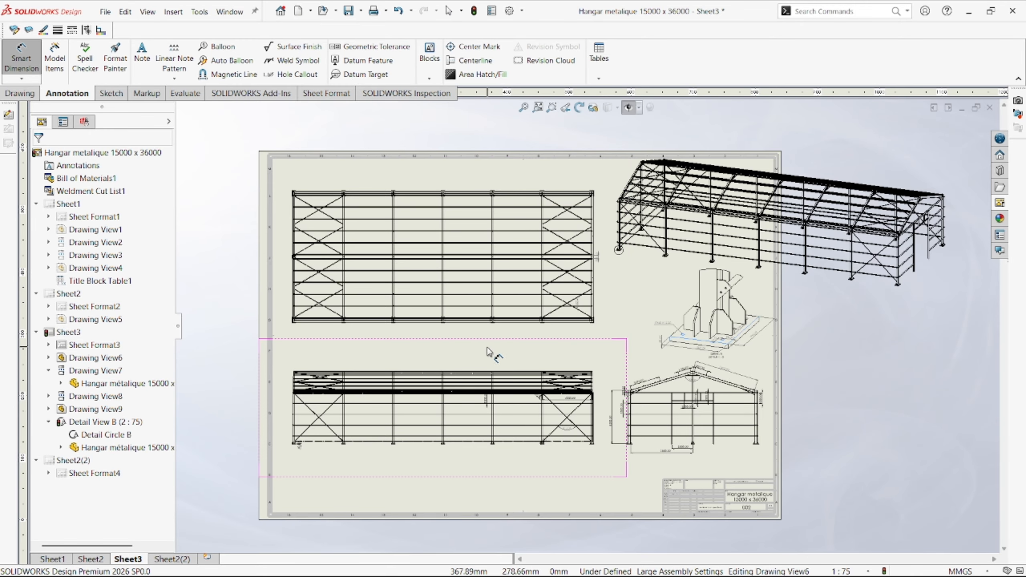
pyautogui.scroll(-1, 660, 314)
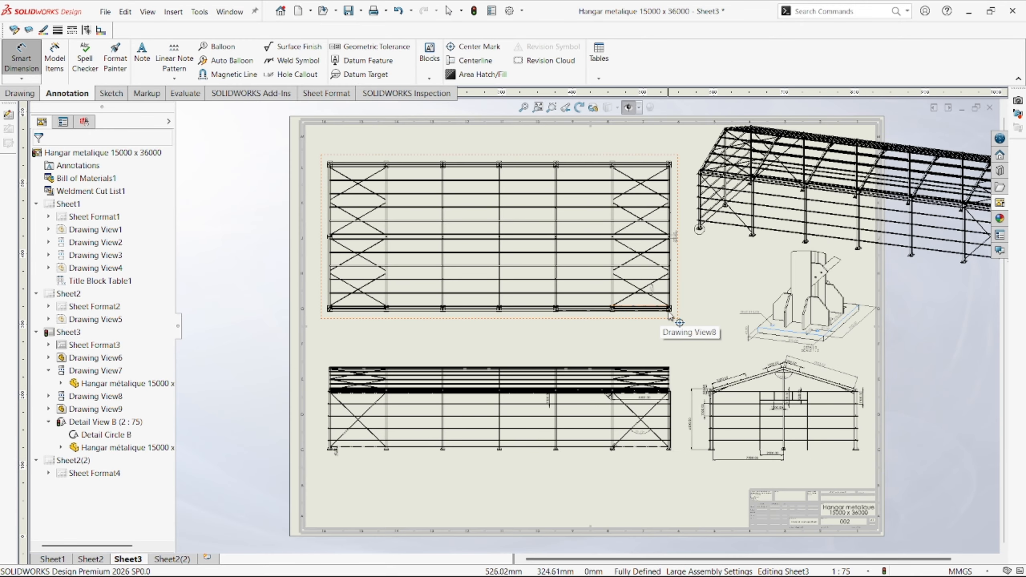
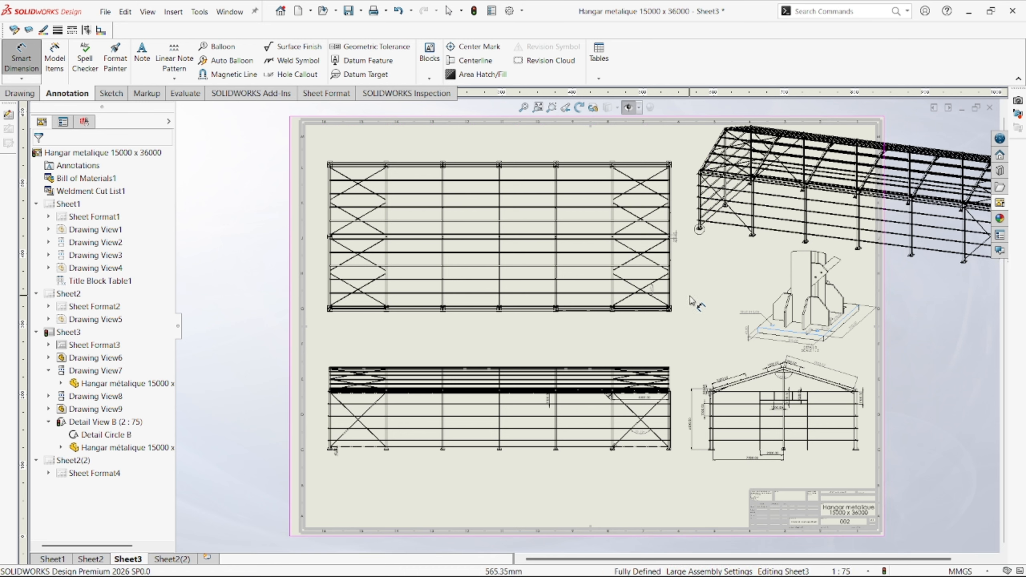
# - Move the plan view up to the sheet's upper edge and bring the side elevation up closer beneath it
pyautogui.click(671, 301)
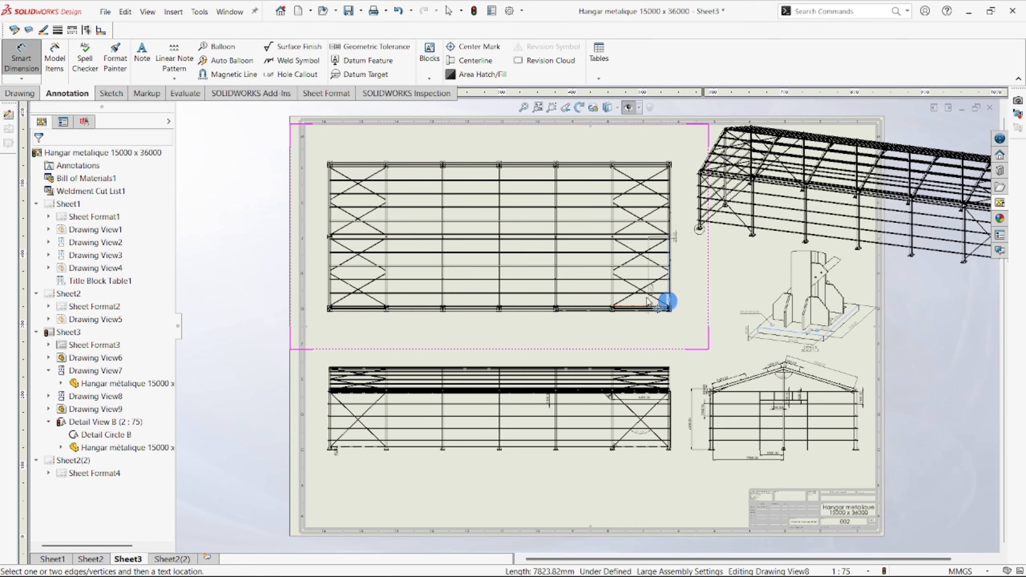
pyautogui.press('Escape')
pyautogui.press('Escape')
pyautogui.moveTo(651, 319); pyautogui.dragTo(618, 295)
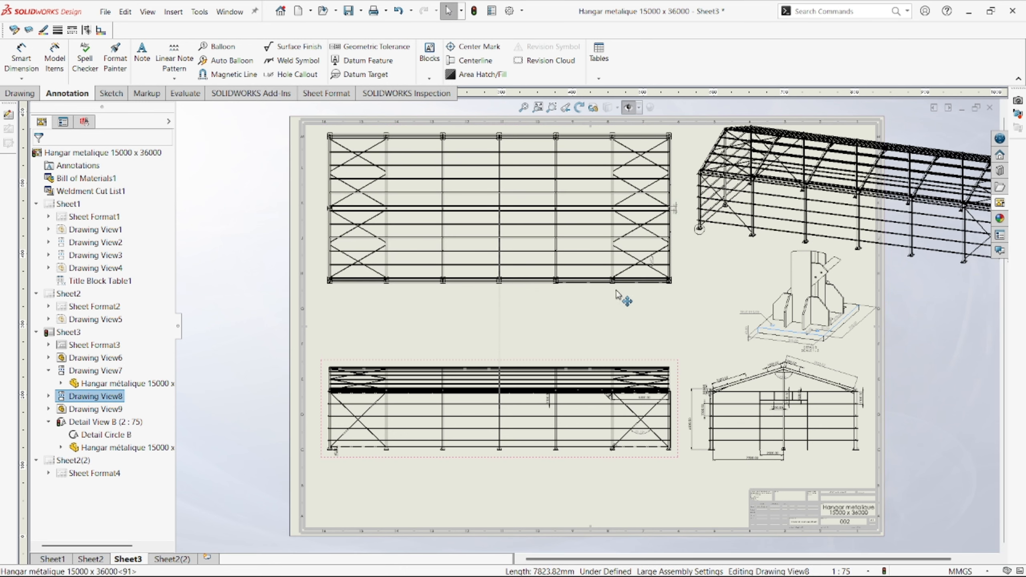
pyautogui.click(617, 295)
pyautogui.moveTo(618, 363); pyautogui.dragTo(612, 312)
# - Move the dimetric view below the side elevation and shift the plan view and side elevation closer to the sheet's upper left corner
pyautogui.moveTo(924, 279)
pyautogui.mouseDown()
pyautogui.moveTo(594, 544)
pyautogui.moveTo(532, 547)
pyautogui.mouseUp()
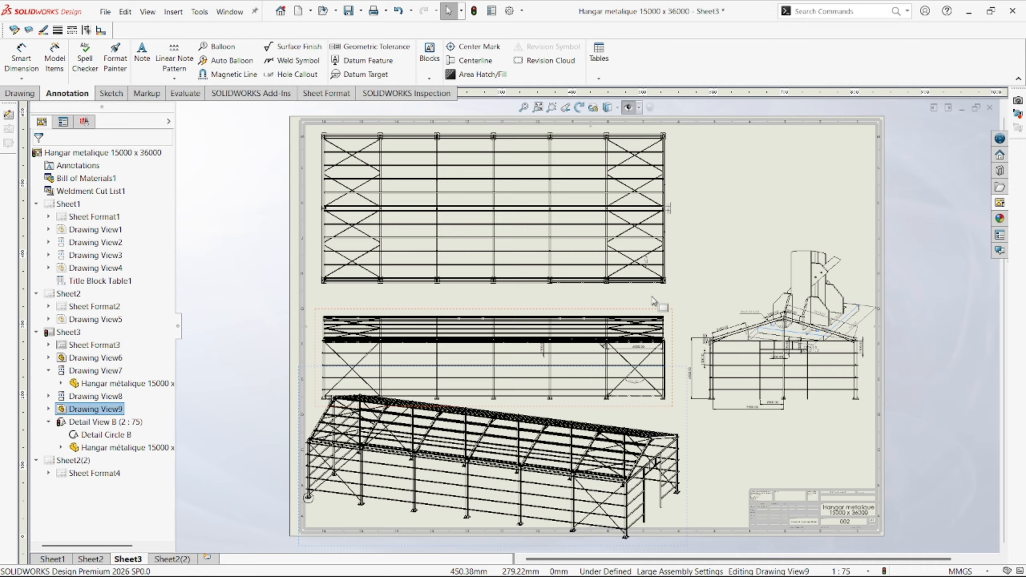
pyautogui.click(592, 291)
pyautogui.moveTo(577, 314); pyautogui.dragTo(568, 294)
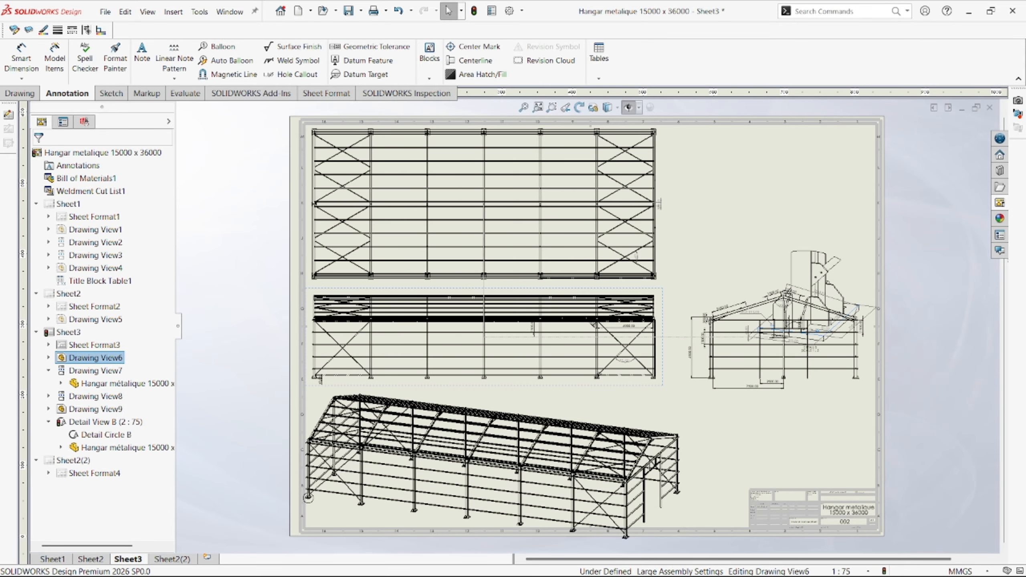
pyautogui.moveTo(552, 423); pyautogui.dragTo(556, 411)
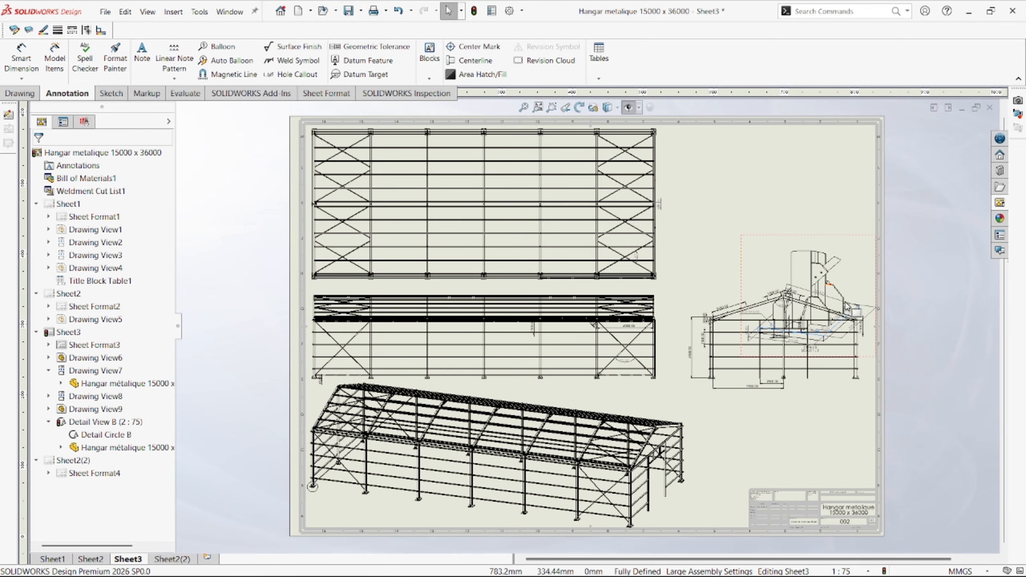
# - Move the column base detail between the gable elevation and title block, and nudge the side and gable elevations to clear it
pyautogui.moveTo(849, 235); pyautogui.dragTo(854, 367)
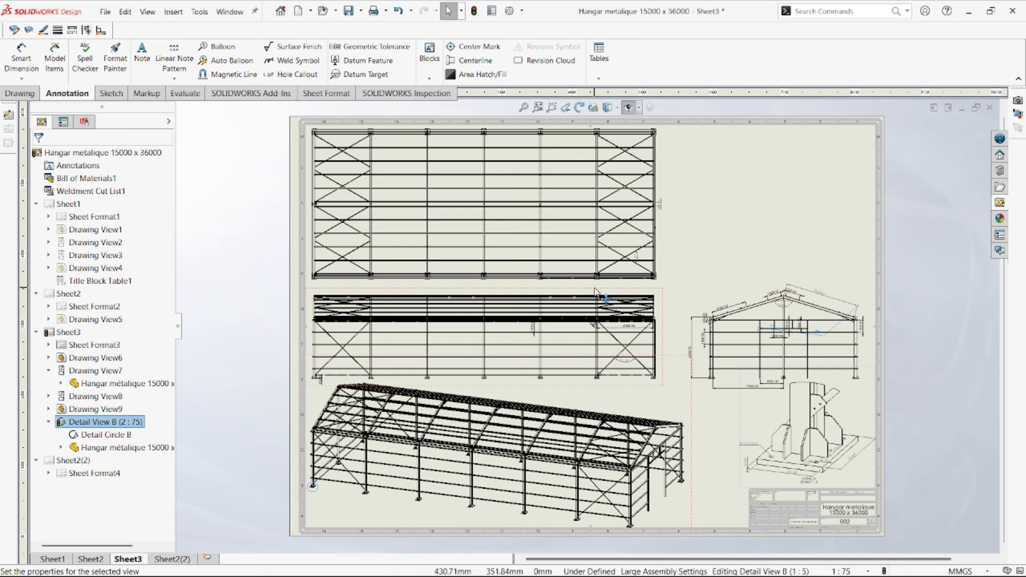
pyautogui.moveTo(595, 289); pyautogui.dragTo(594, 285)
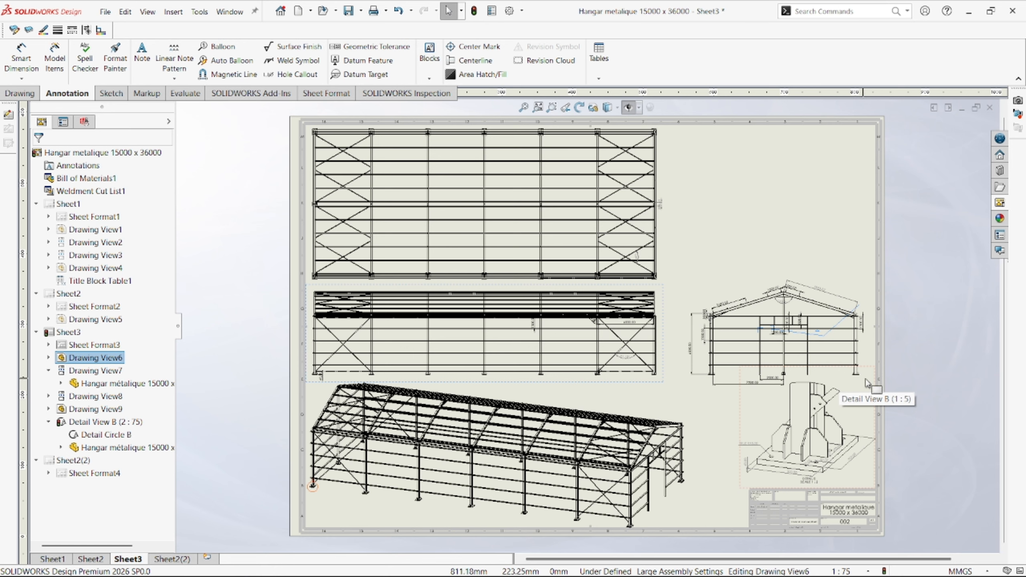
pyautogui.moveTo(866, 350); pyautogui.dragTo(862, 348)
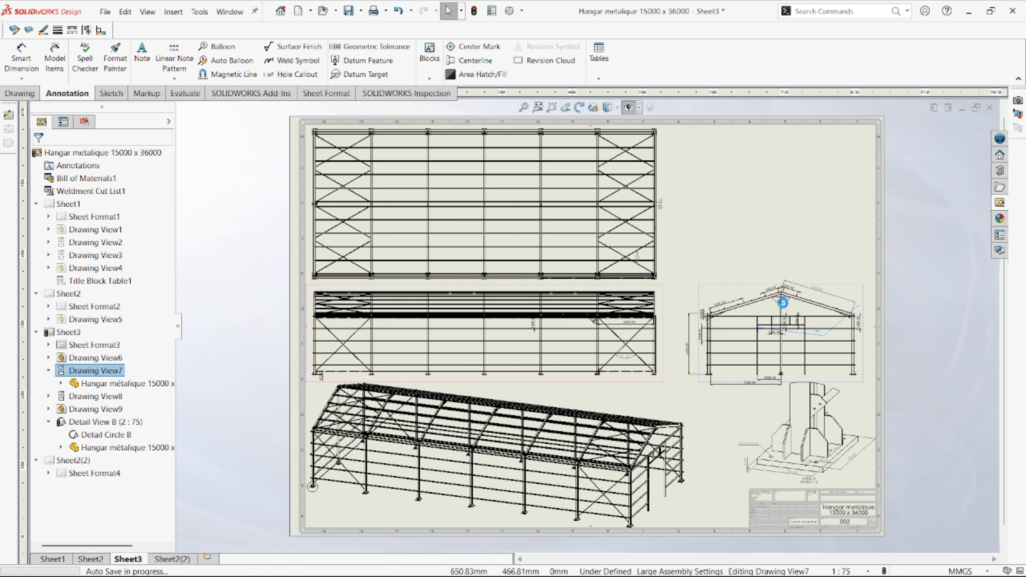
# - Examine the gable elevation's dimensions and its spacing from the other views in the rearranged sheet layout
pyautogui.scroll(-5, 817, 331)
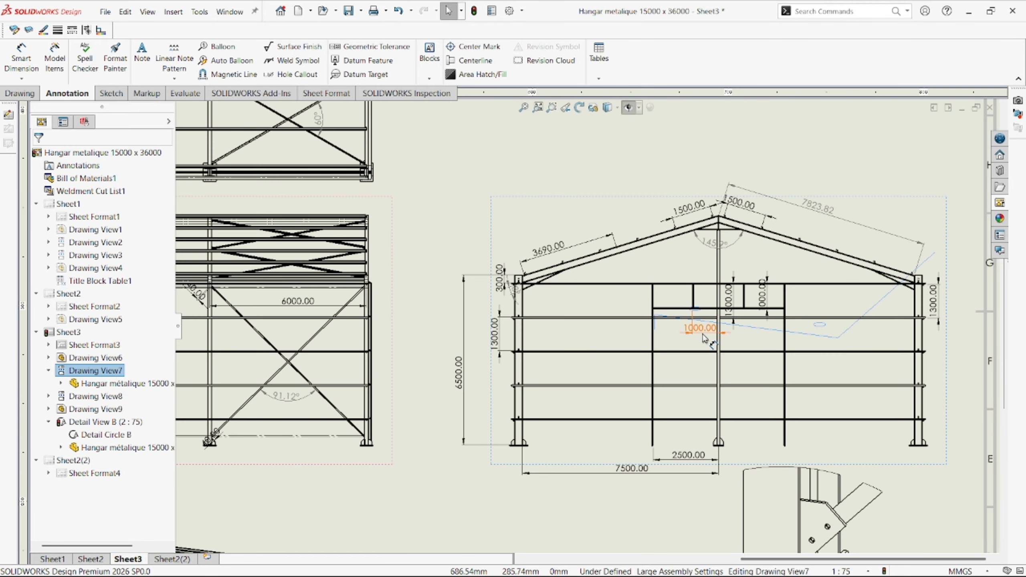
pyautogui.scroll(-2, 703, 338)
pyautogui.scroll(-4, 687, 310)
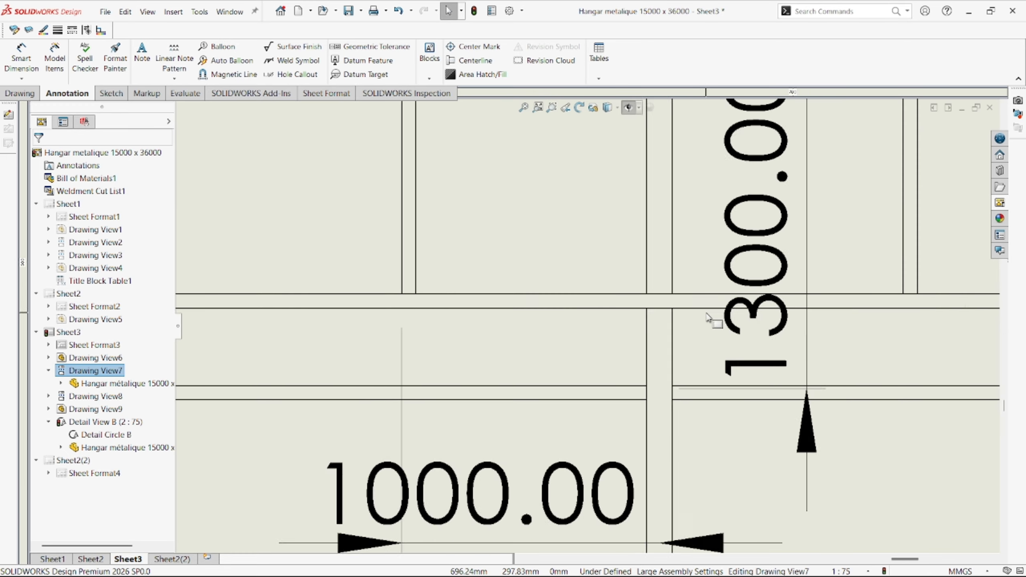
pyautogui.scroll(7, 707, 317)
pyautogui.scroll(-3, 570, 392)
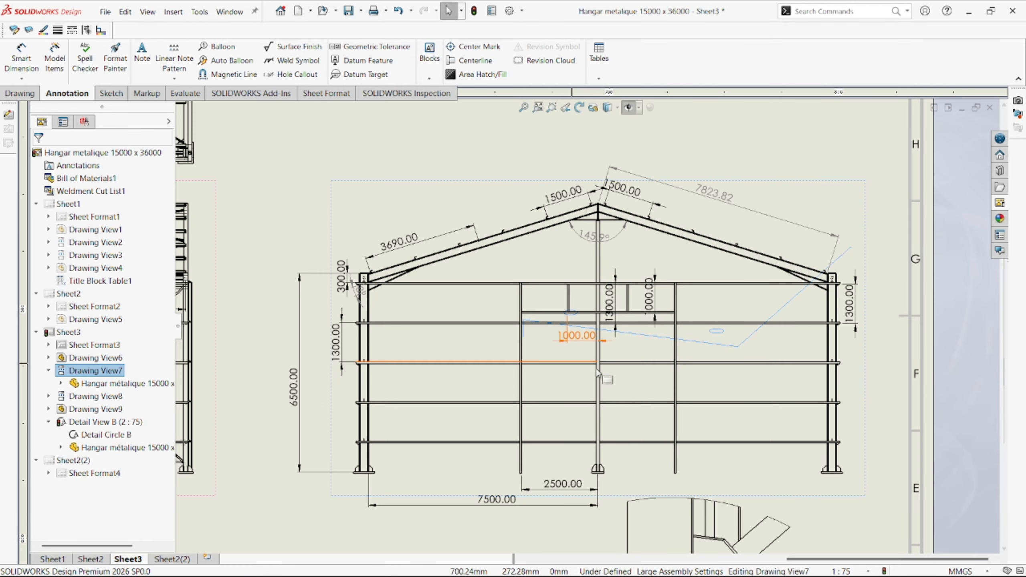
pyautogui.scroll(4, 598, 373)
pyautogui.scroll(-3, 583, 393)
pyautogui.scroll(3, 604, 399)
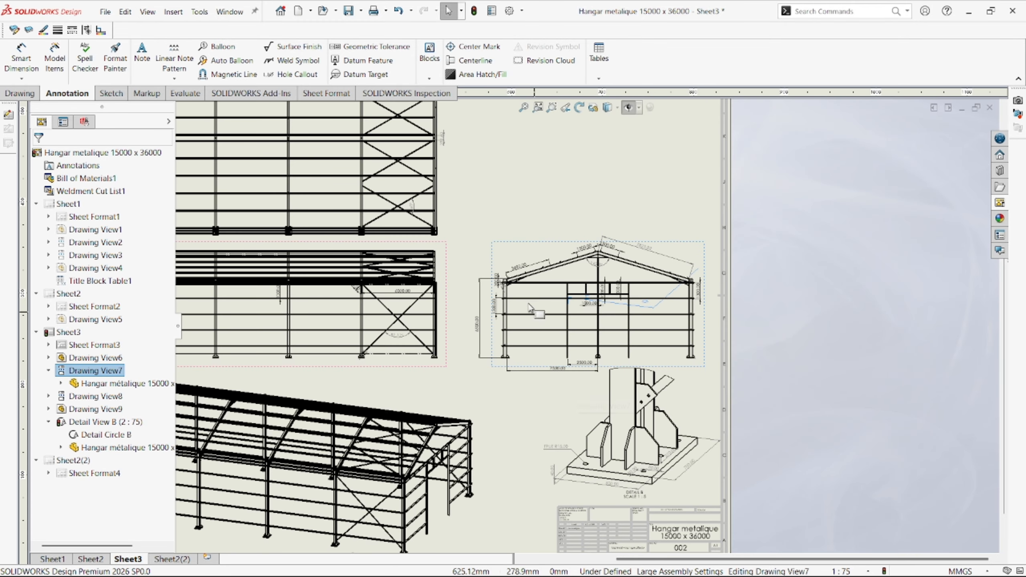
pyautogui.scroll(5, 530, 308)
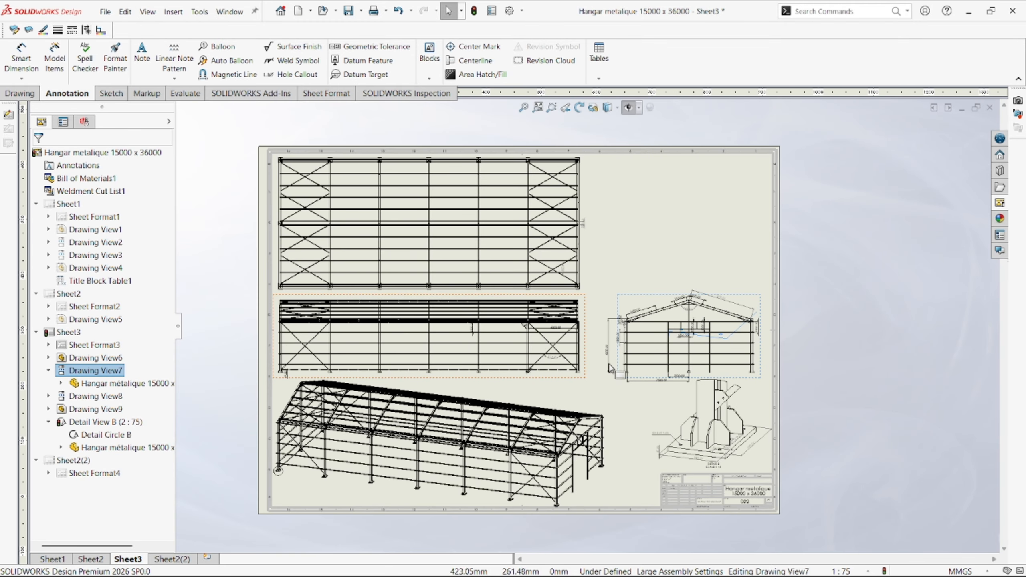
pyautogui.scroll(-1, 325, 345)
# - Insert the model's Left view in the empty area above the dimensioned gable elevation, aligned with it
pyautogui.click(1001, 202)
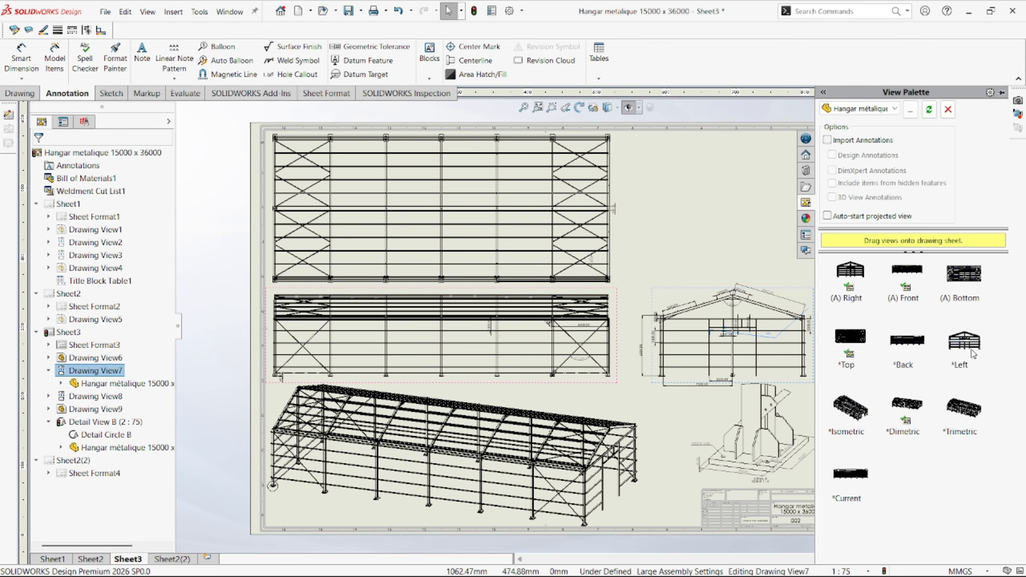
pyautogui.moveTo(973, 355)
pyautogui.mouseDown()
pyautogui.moveTo(905, 299)
pyautogui.moveTo(754, 299)
pyautogui.moveTo(883, 299)
pyautogui.moveTo(909, 202)
pyautogui.moveTo(728, 178)
pyautogui.moveTo(722, 218)
pyautogui.moveTo(713, 226)
pyautogui.moveTo(703, 213)
pyautogui.mouseUp()
pyautogui.scroll(-2, 764, 228)
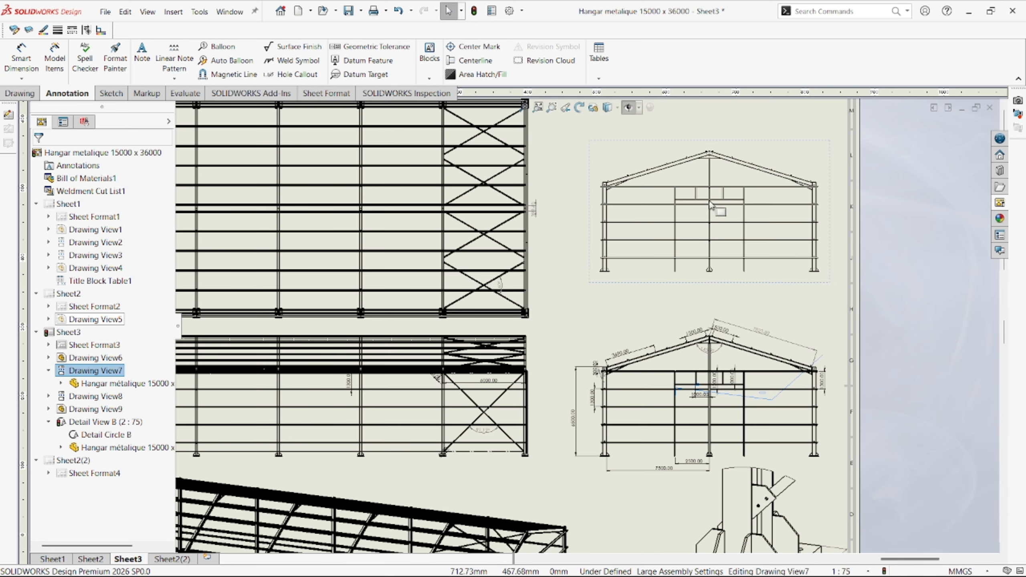
# - Examine the new left elevation's frame, door posts and rails and compare them with the dimensioned gable elevation
pyautogui.scroll(-5, 713, 207)
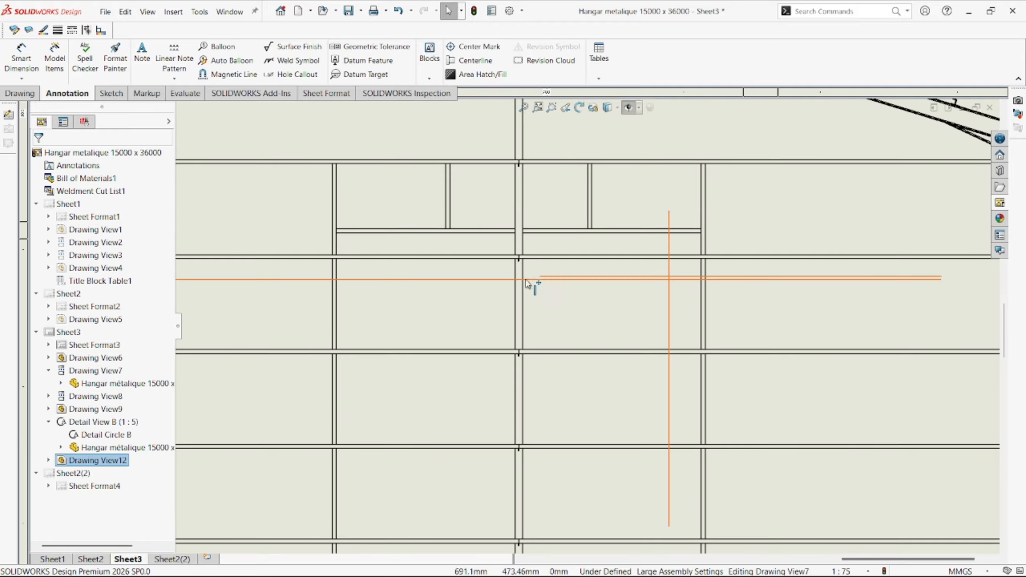
pyautogui.scroll(-2, 525, 279)
pyautogui.scroll(6, 586, 339)
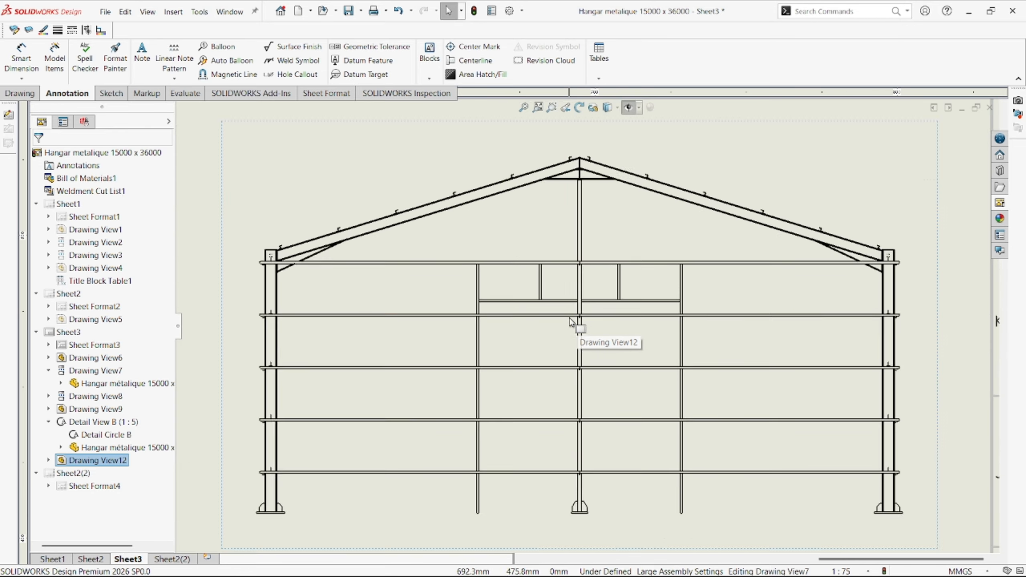
pyautogui.scroll(2, 597, 378)
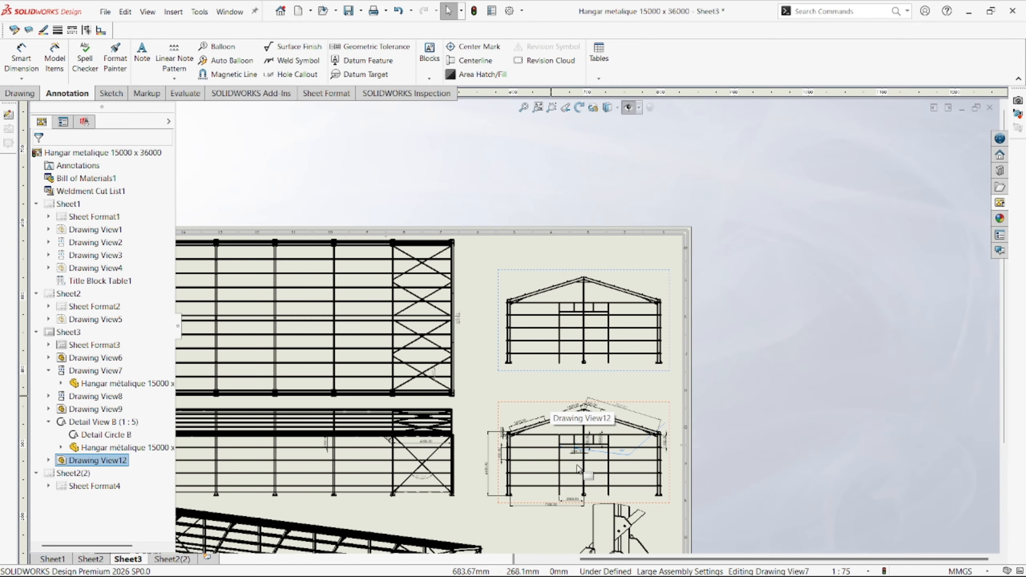
pyautogui.scroll(-6, 579, 440)
pyautogui.scroll(5, 578, 441)
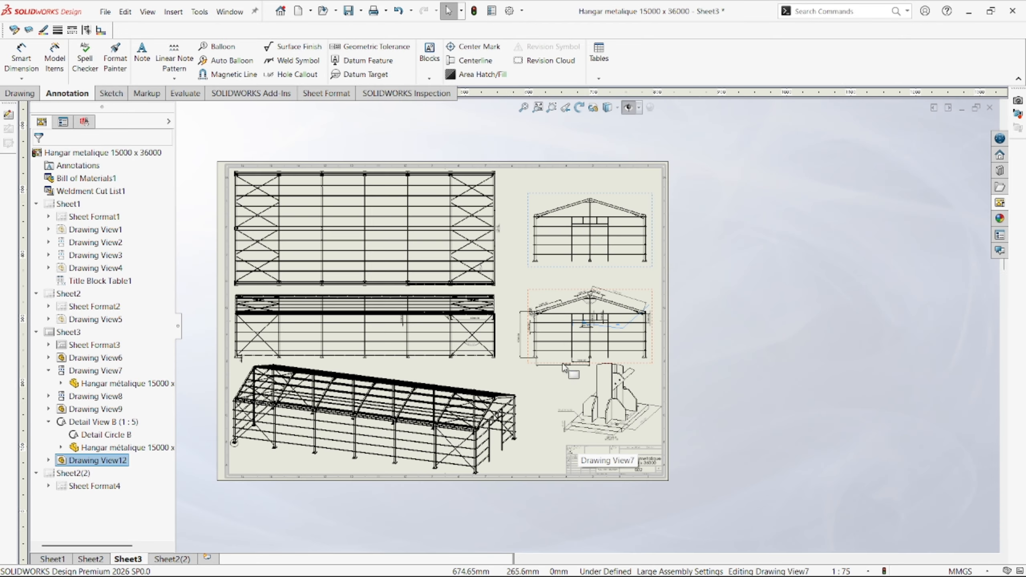
pyautogui.scroll(-3, 576, 295)
pyautogui.scroll(-2, 577, 295)
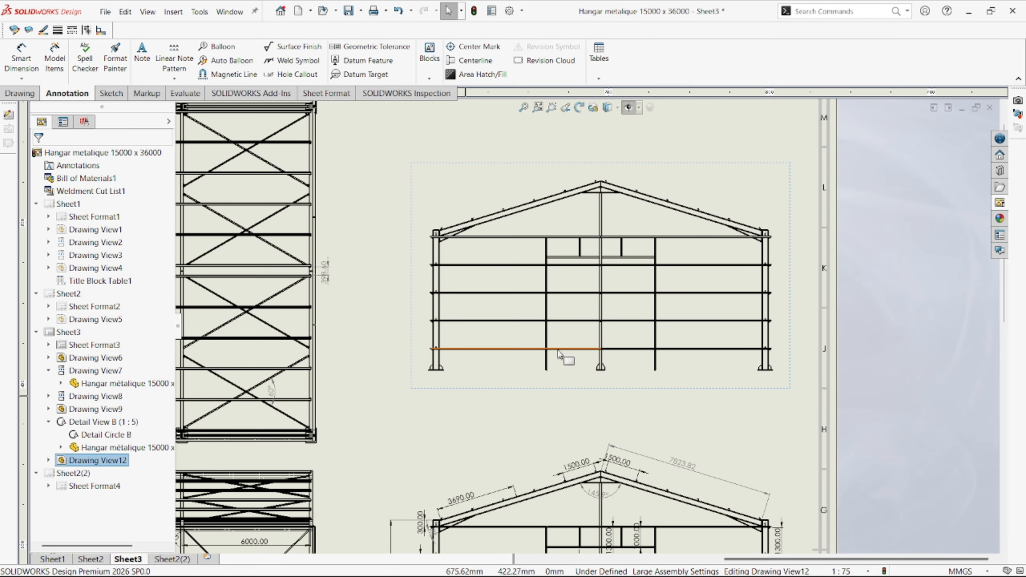
pyautogui.click(21, 58)
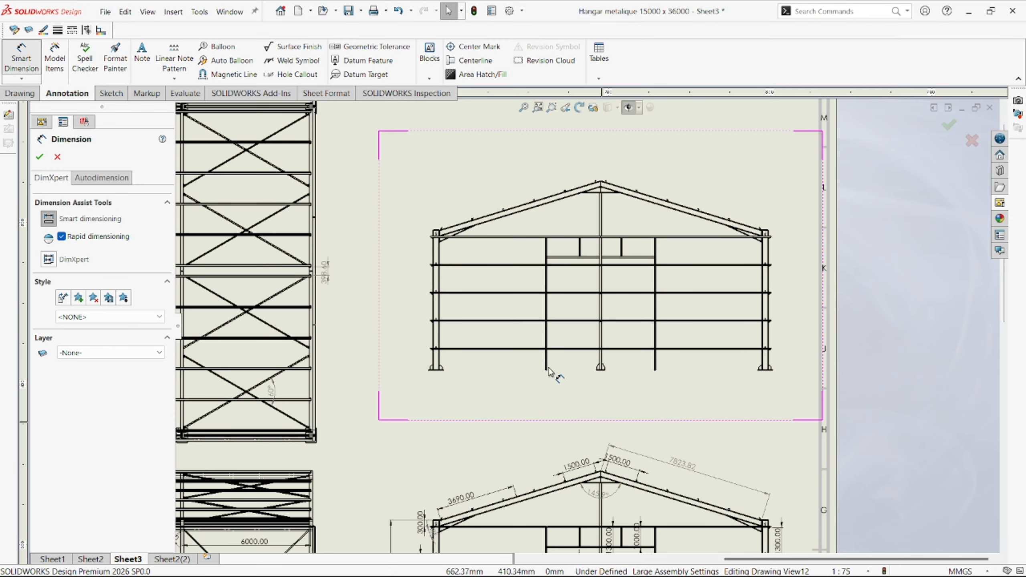
pyautogui.scroll(-3, 523, 359)
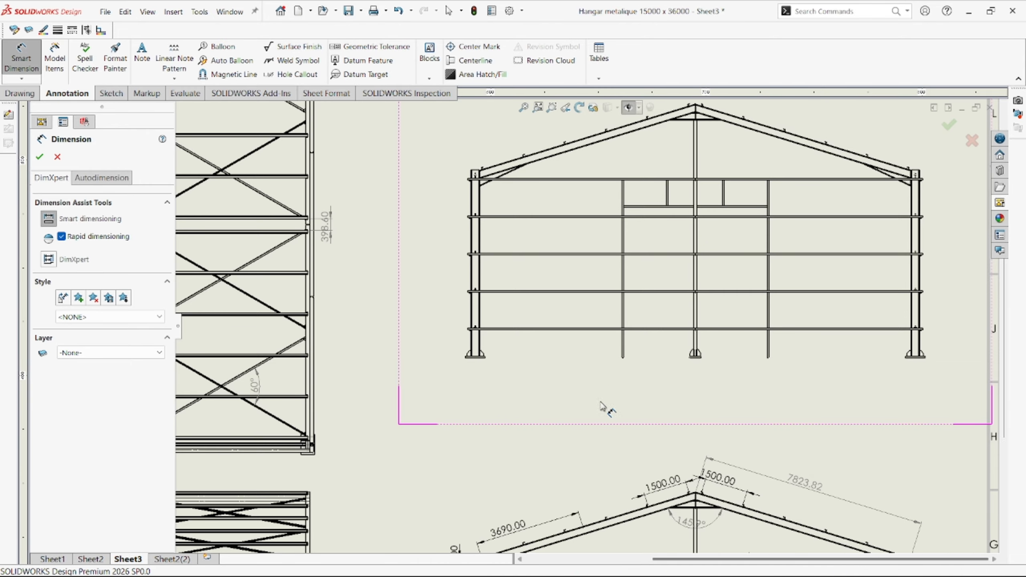
pyautogui.scroll(3, 567, 378)
pyautogui.scroll(-6, 598, 324)
pyautogui.scroll(-8, 597, 323)
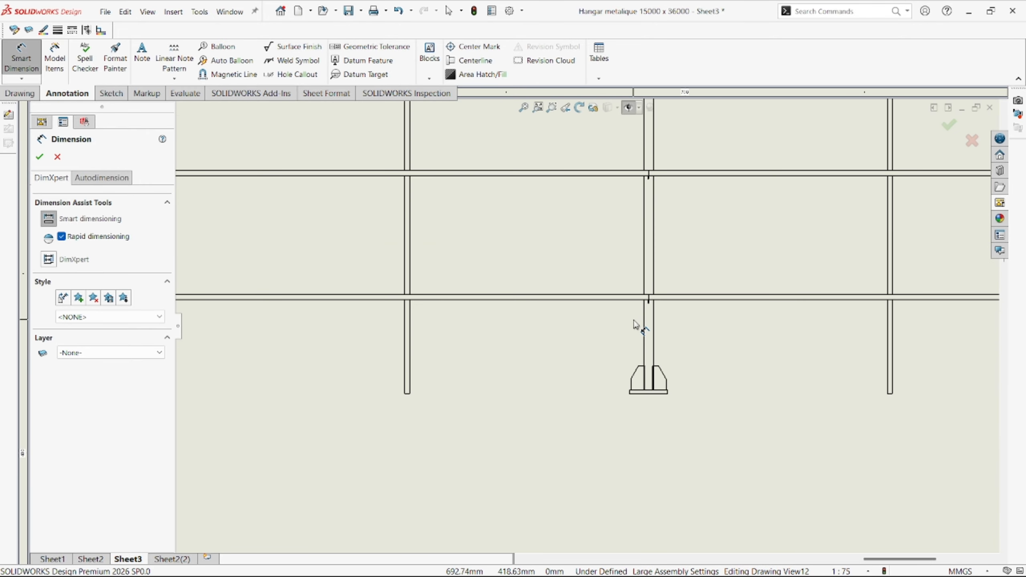
pyautogui.click(629, 412)
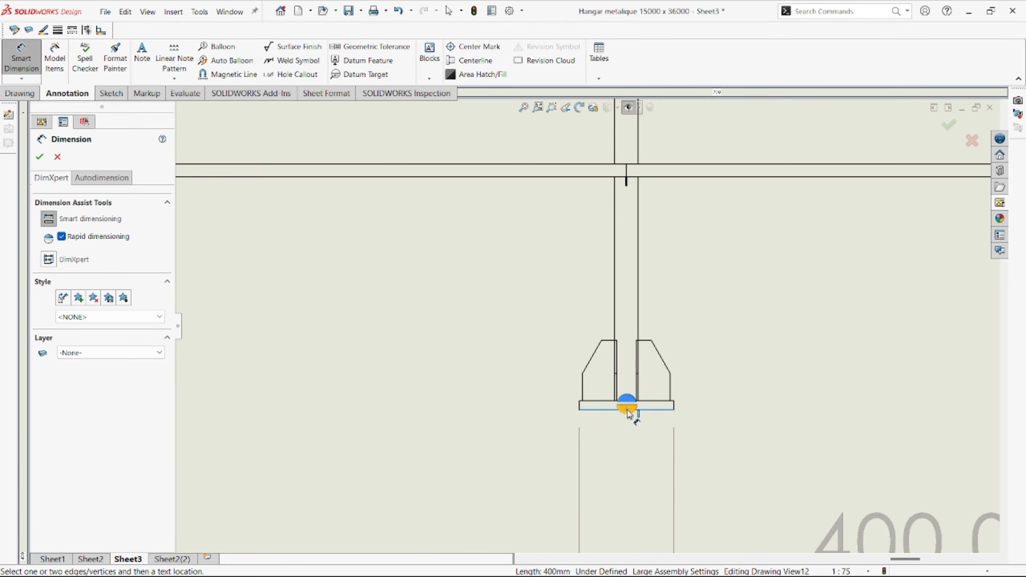
pyautogui.scroll(8, 614, 441)
pyautogui.scroll(-10, 478, 364)
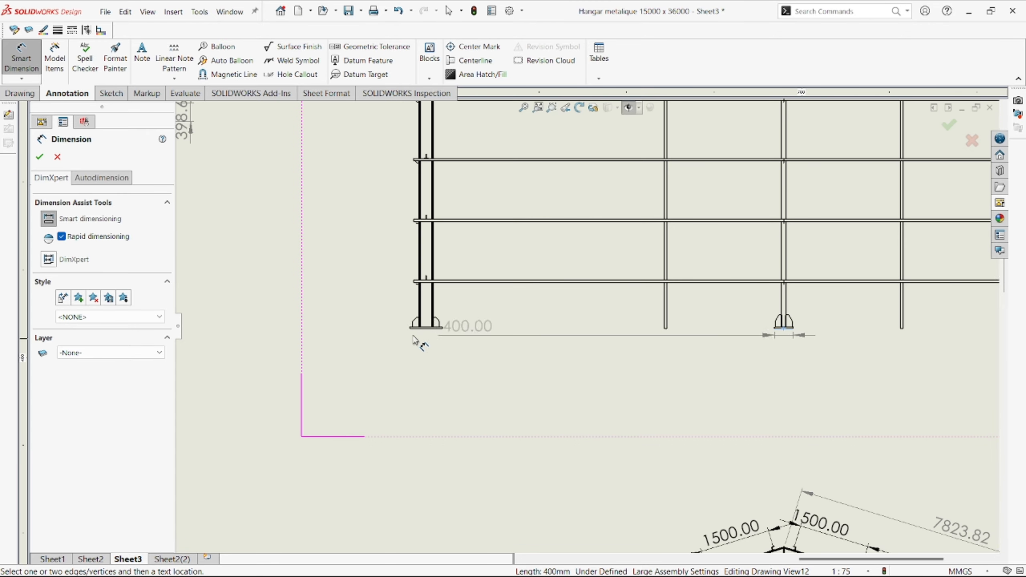
pyautogui.scroll(6, 870, 394)
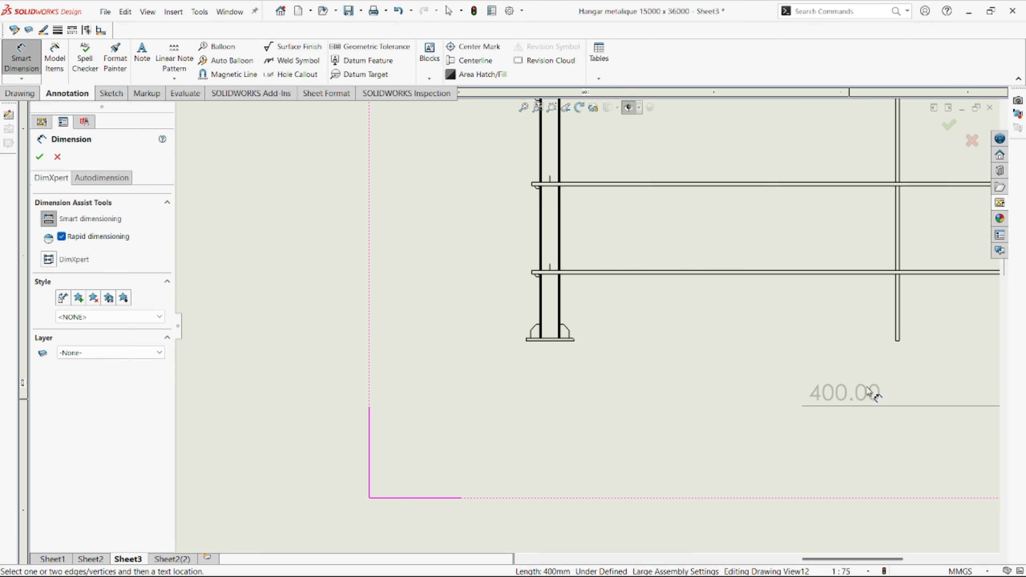
pyautogui.scroll(-6, 723, 320)
pyautogui.press('Escape')
# - Dimension the horizontal distance from the central column's edge to the right end column's outer edge, placed below the left elevation
pyautogui.scroll(-8, 691, 338)
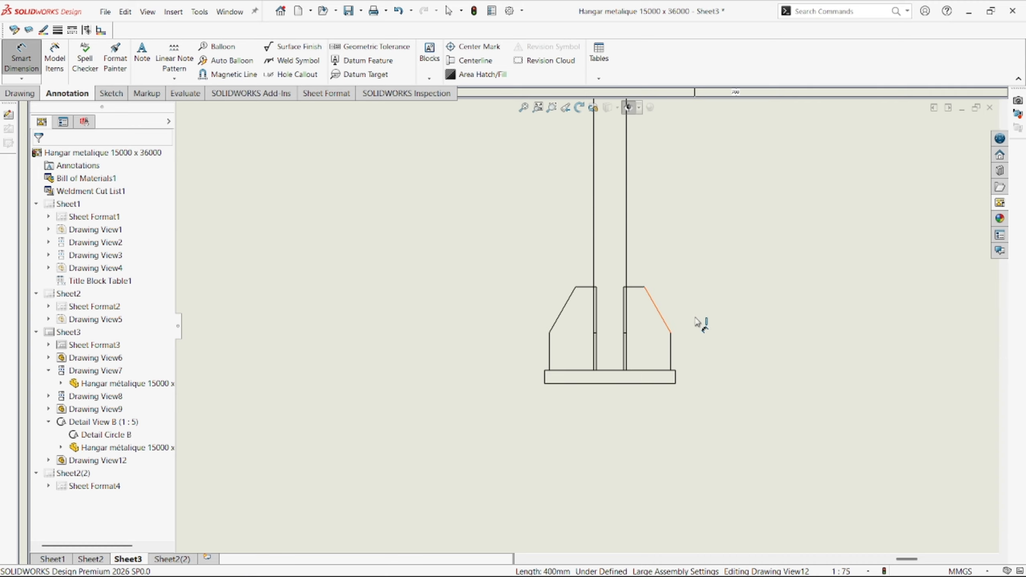
pyautogui.click(603, 264)
pyautogui.scroll(8, 637, 309)
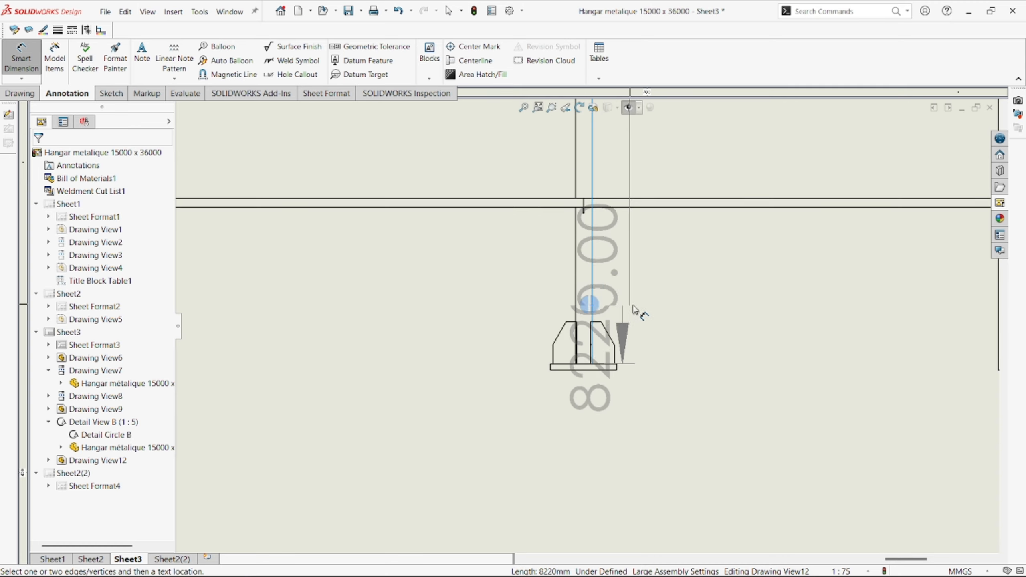
pyautogui.scroll(-7, 664, 323)
pyautogui.scroll(6, 684, 350)
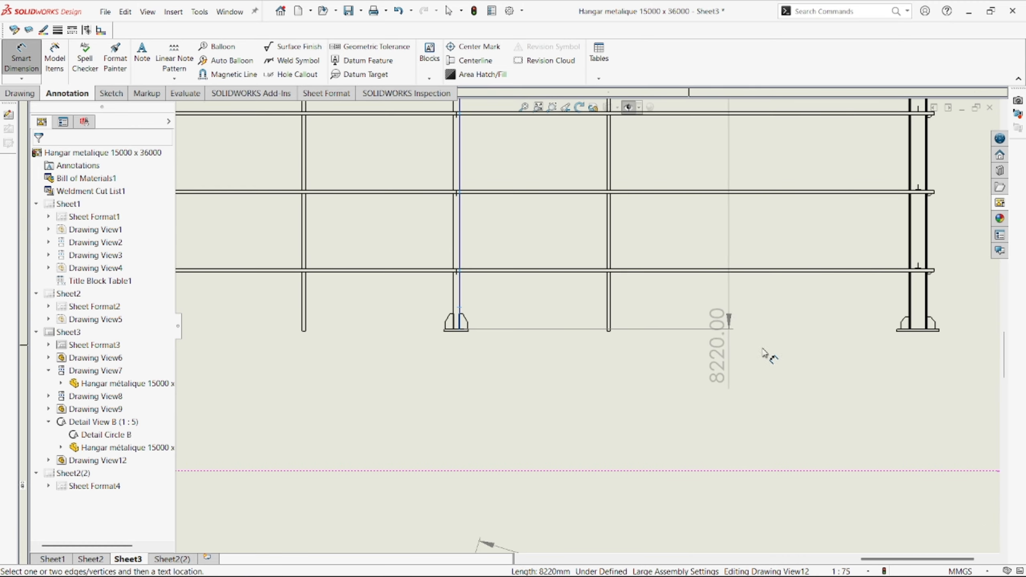
pyautogui.scroll(-12, 905, 327)
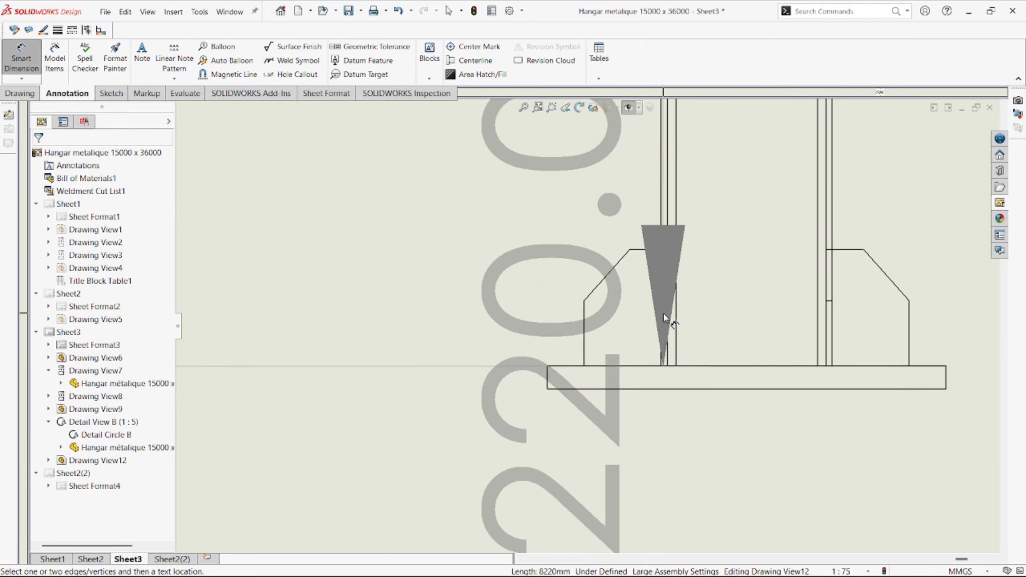
pyautogui.click(833, 218)
pyautogui.scroll(2, 586, 327)
pyautogui.scroll(10, 497, 428)
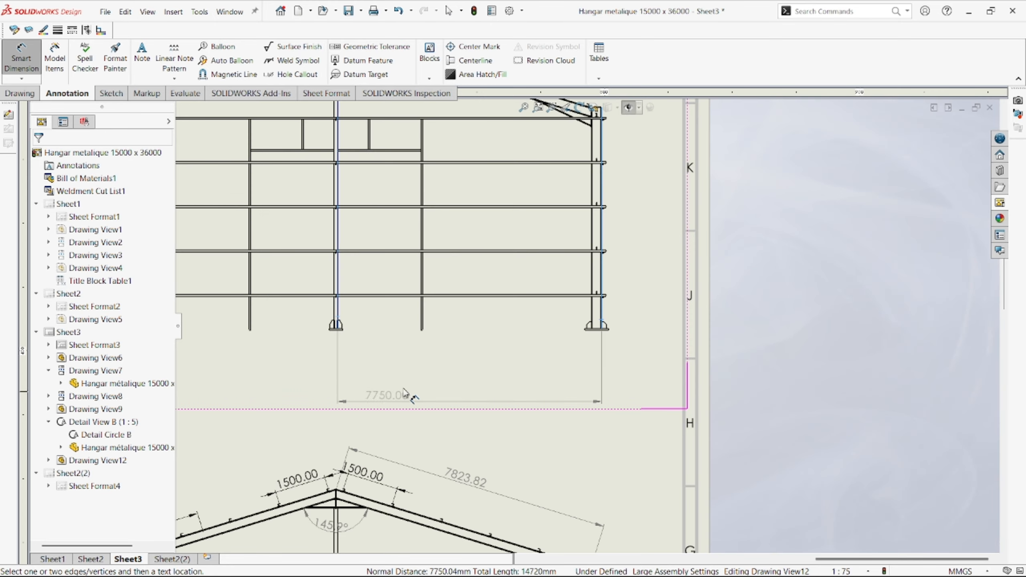
pyautogui.click(400, 317)
pyautogui.scroll(5, 389, 237)
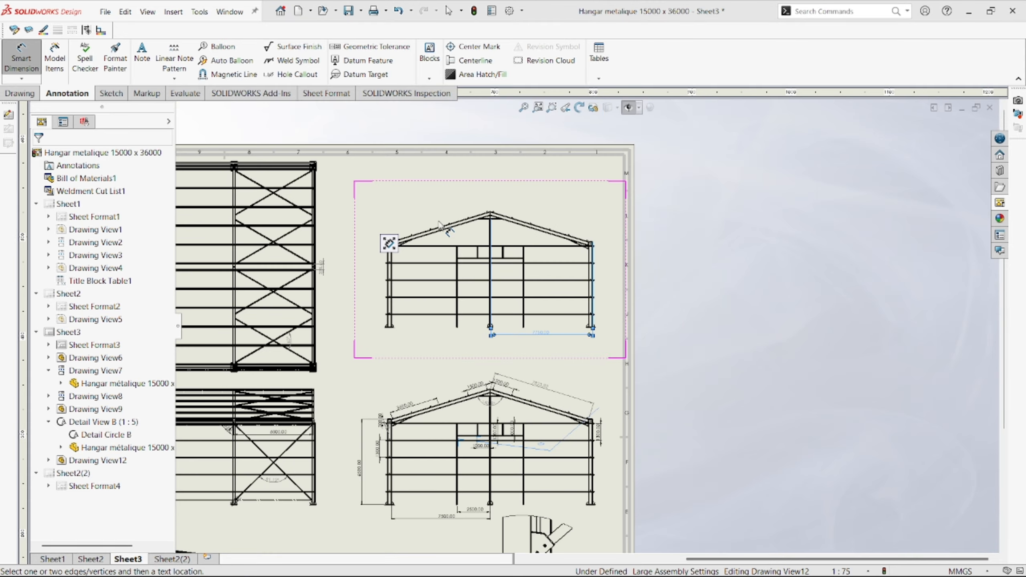
# - Dimension the height of the left elevation's central column, with the dimension placed between the column and the door's left post
pyautogui.scroll(-8, 390, 238)
pyautogui.scroll(-8, 579, 240)
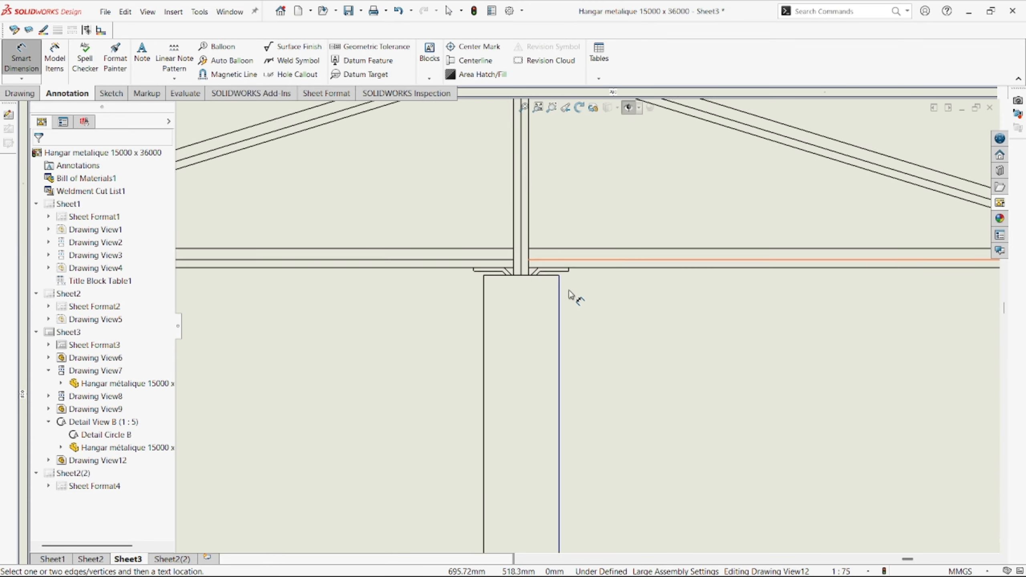
pyautogui.scroll(12, 569, 307)
pyautogui.scroll(-4, 588, 491)
pyautogui.scroll(-1, 589, 494)
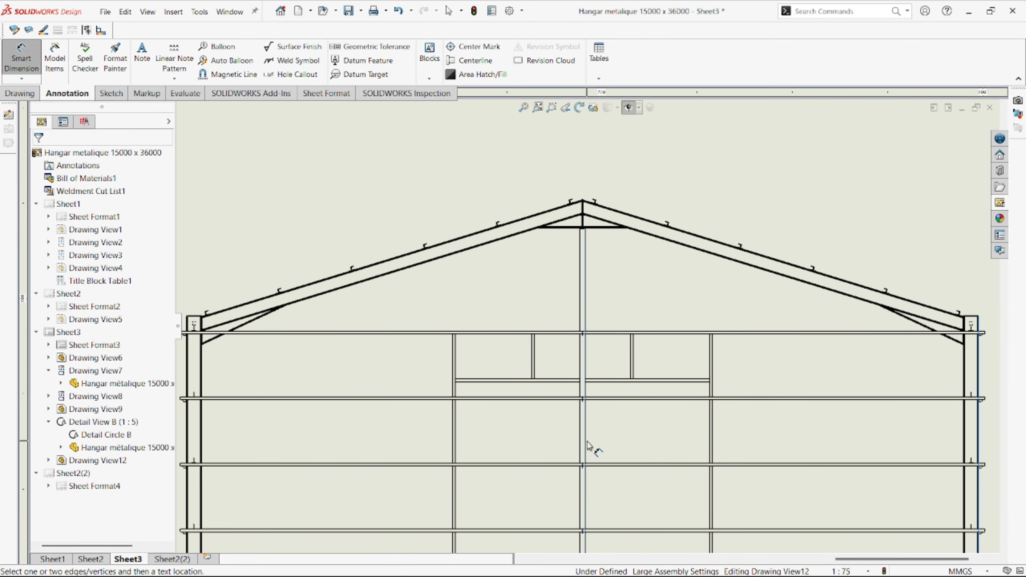
pyautogui.click(585, 440)
pyautogui.scroll(8, 666, 404)
pyautogui.scroll(-10, 610, 350)
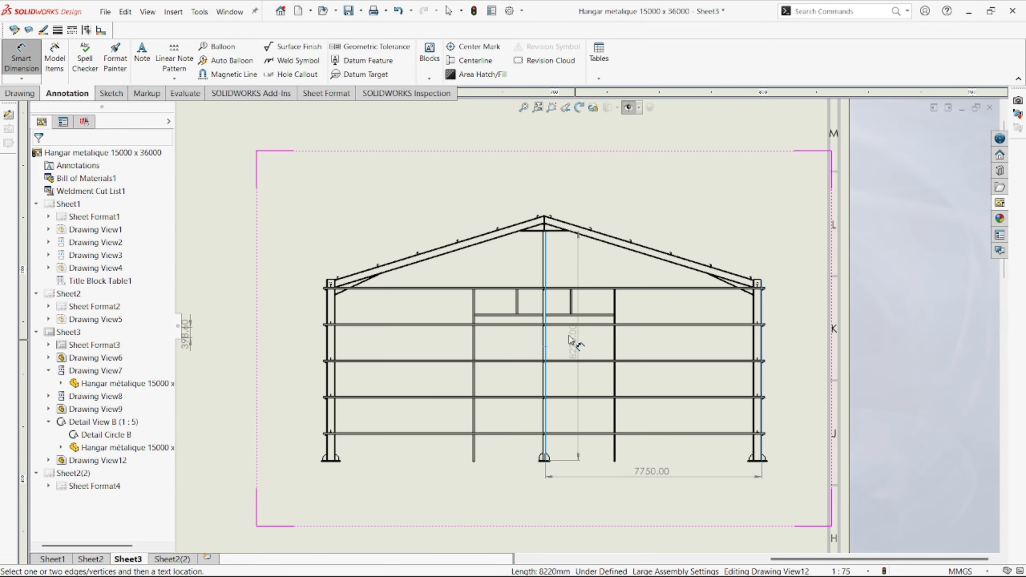
pyautogui.click(472, 355)
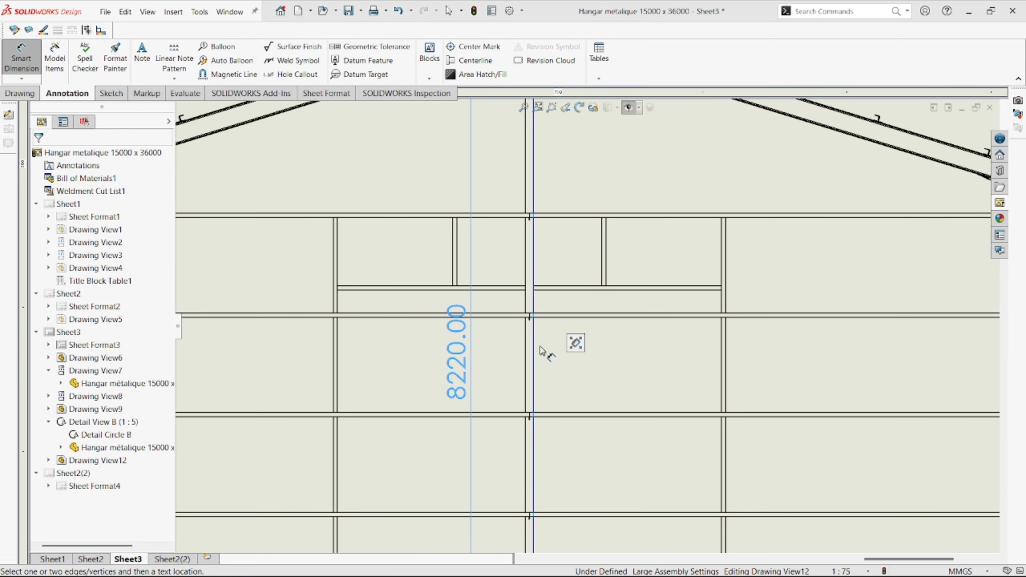
# - Dimension the vertical spacing between the second and third horizontal rails of the left elevation, placed beside the door's right post
pyautogui.scroll(3, 545, 352)
pyautogui.scroll(-4, 607, 321)
pyautogui.click(659, 330)
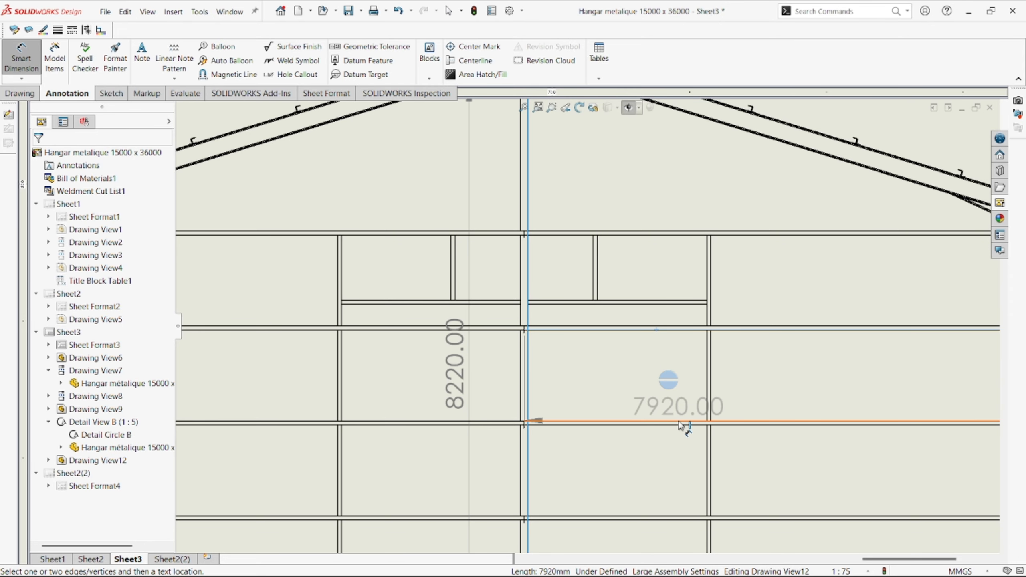
pyautogui.click(680, 423)
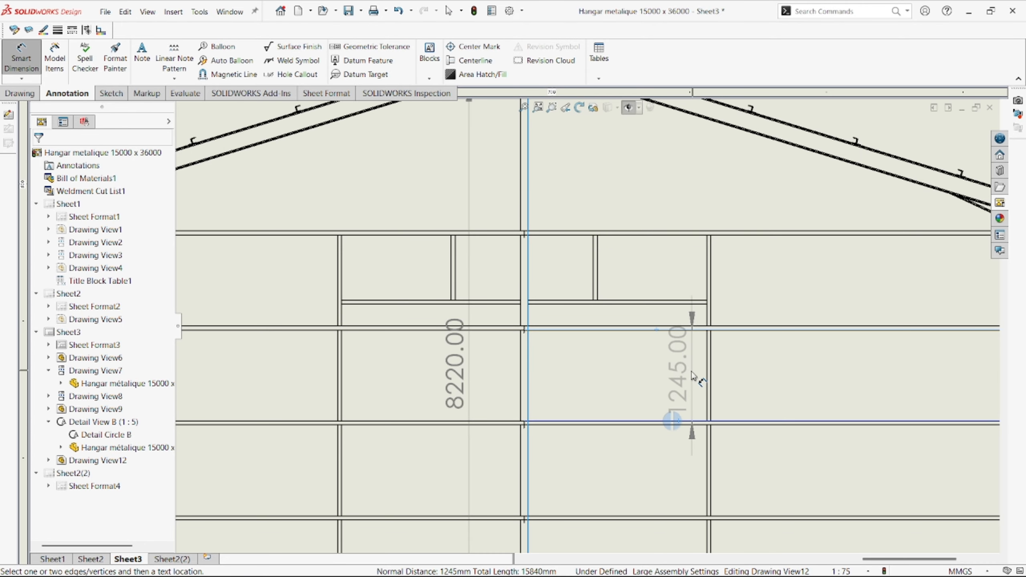
pyautogui.scroll(-3, 689, 376)
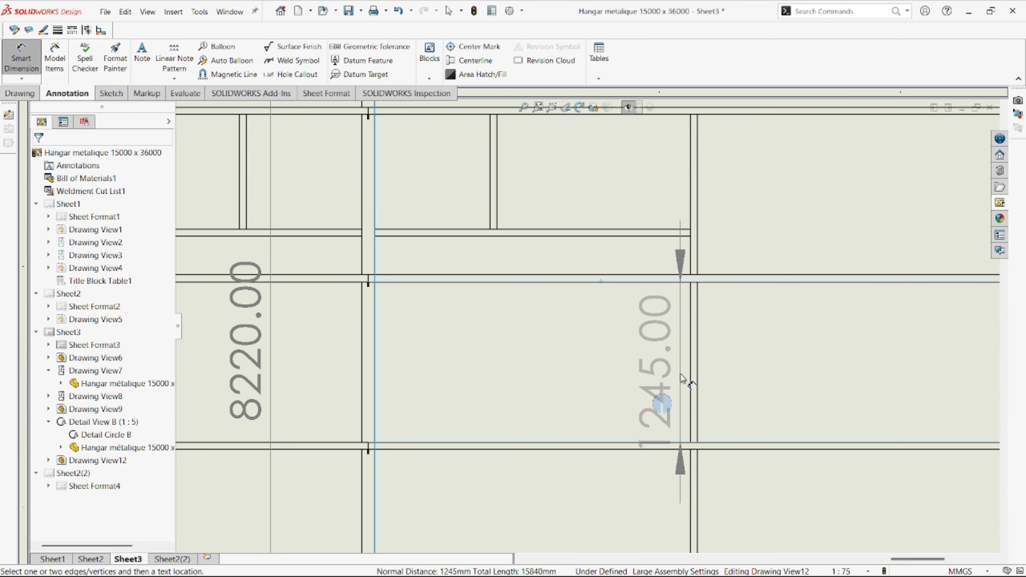
pyautogui.click(810, 363)
pyautogui.scroll(2, 591, 326)
pyautogui.scroll(3, 567, 418)
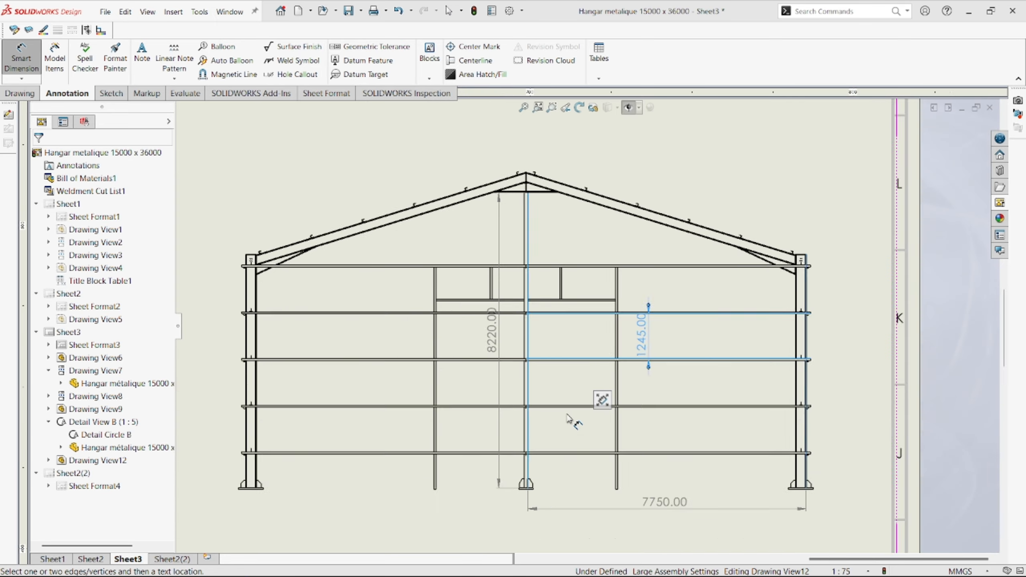
pyautogui.scroll(-3, 480, 355)
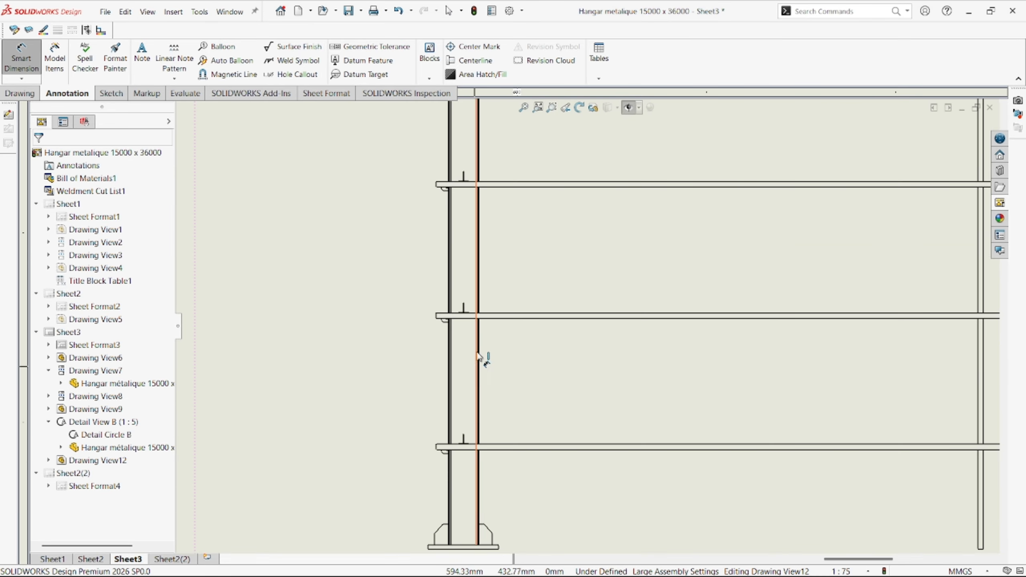
pyautogui.scroll(8, 624, 326)
pyautogui.scroll(-5, 623, 327)
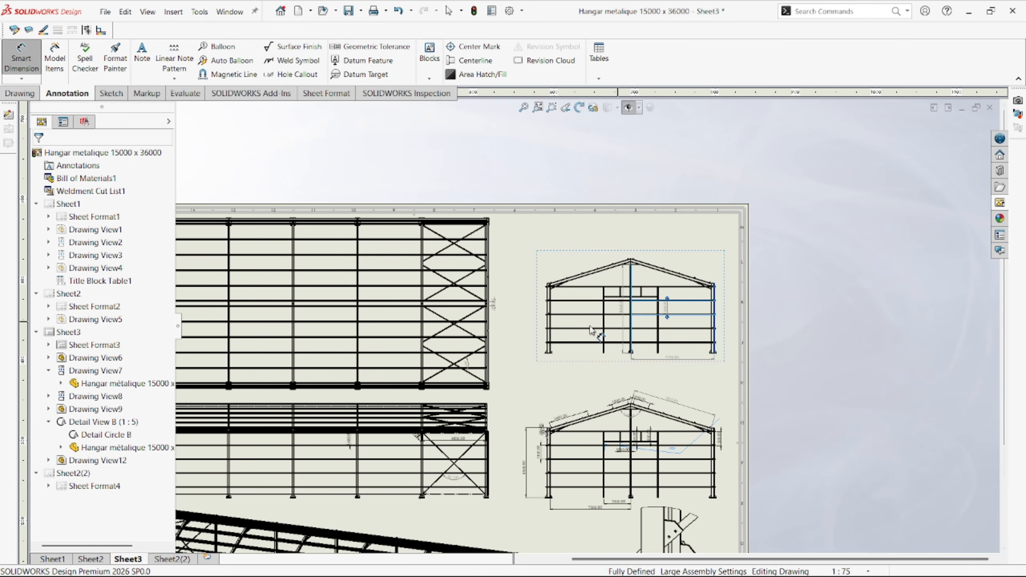
pyautogui.scroll(5, 571, 342)
pyautogui.press('Escape')
# - Add a note reading "Vue Arriere" below the left column of the upper elevation
pyautogui.scroll(-1, 553, 362)
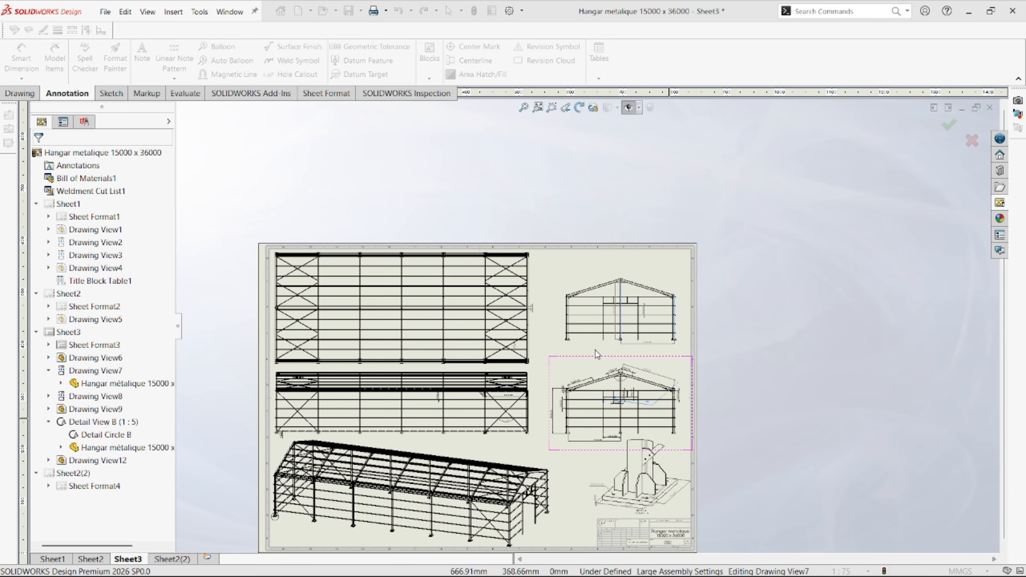
pyautogui.scroll(-2, 594, 349)
pyautogui.scroll(4, 565, 343)
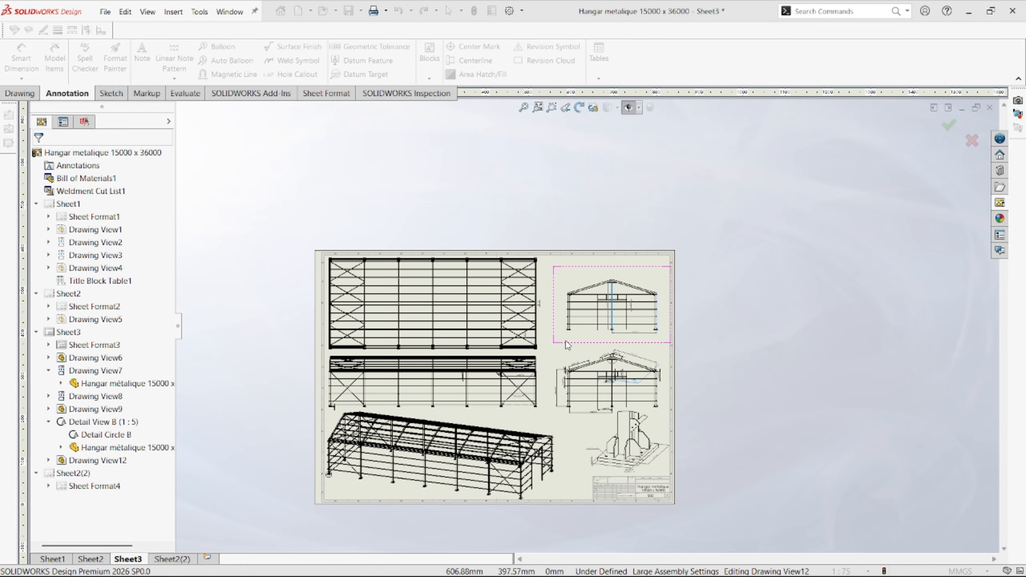
pyautogui.scroll(-2, 567, 344)
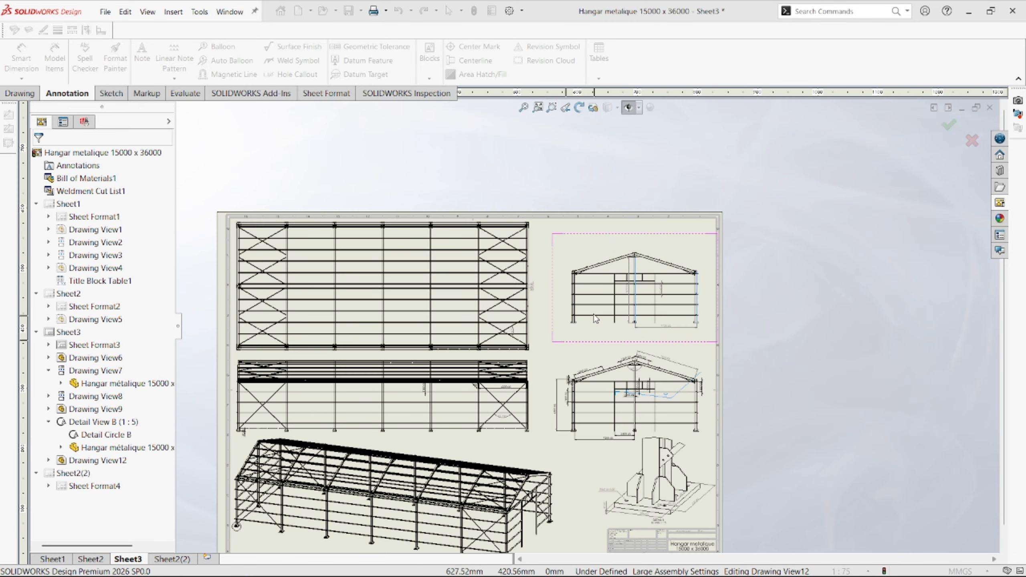
pyautogui.scroll(-3, 594, 318)
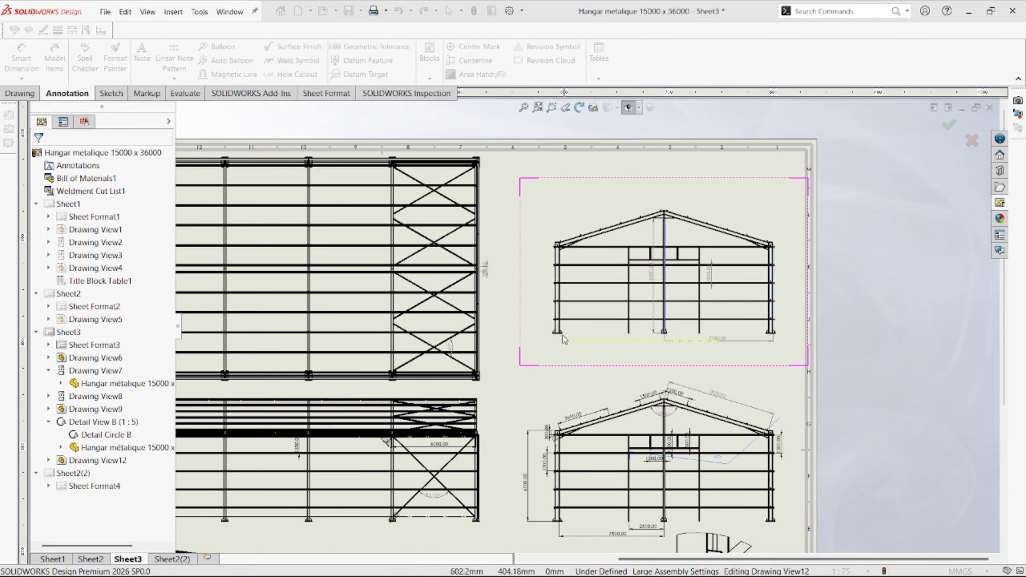
pyautogui.click(577, 357)
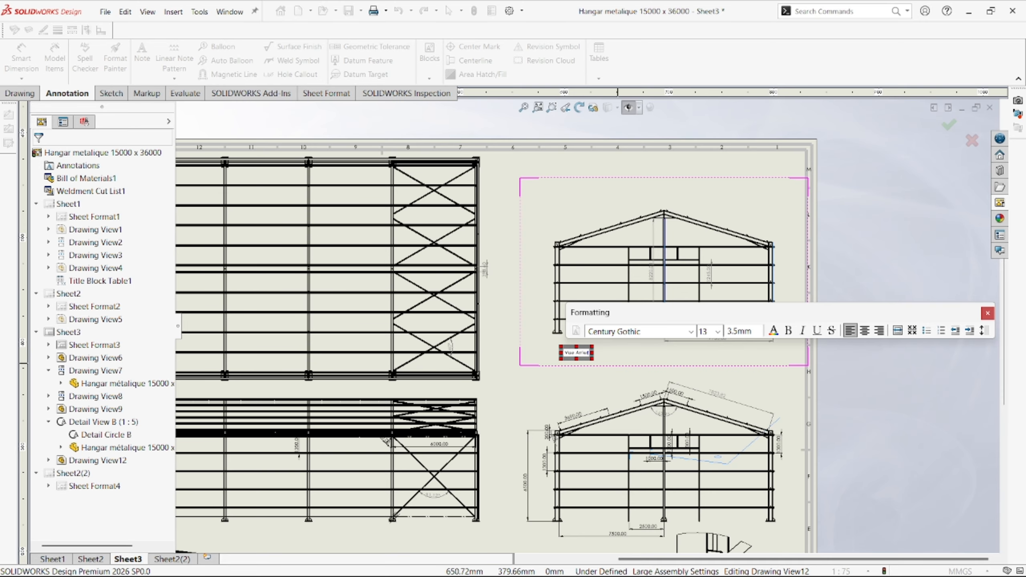
pyautogui.scroll(-5, 681, 289)
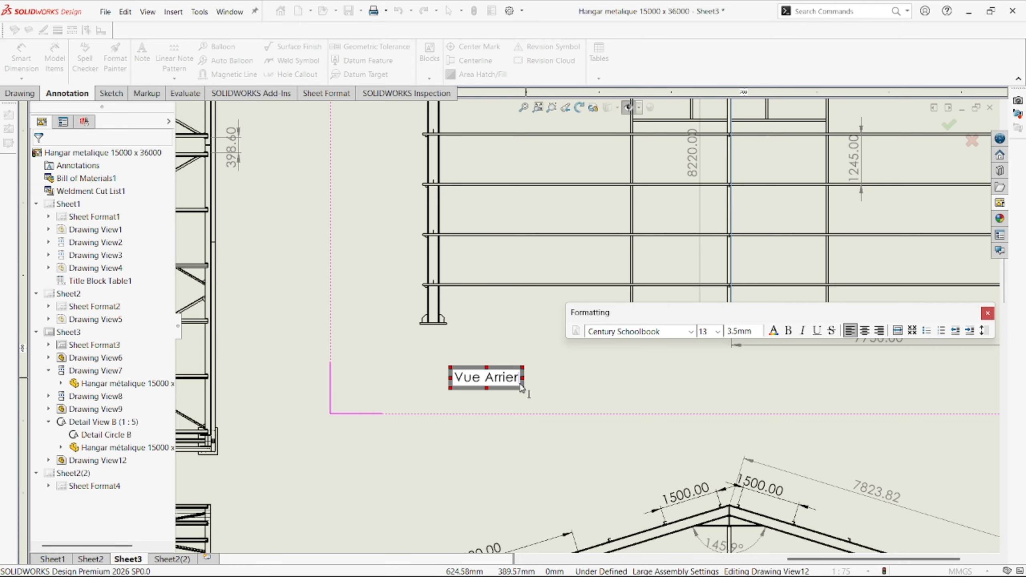
pyautogui.click(516, 382)
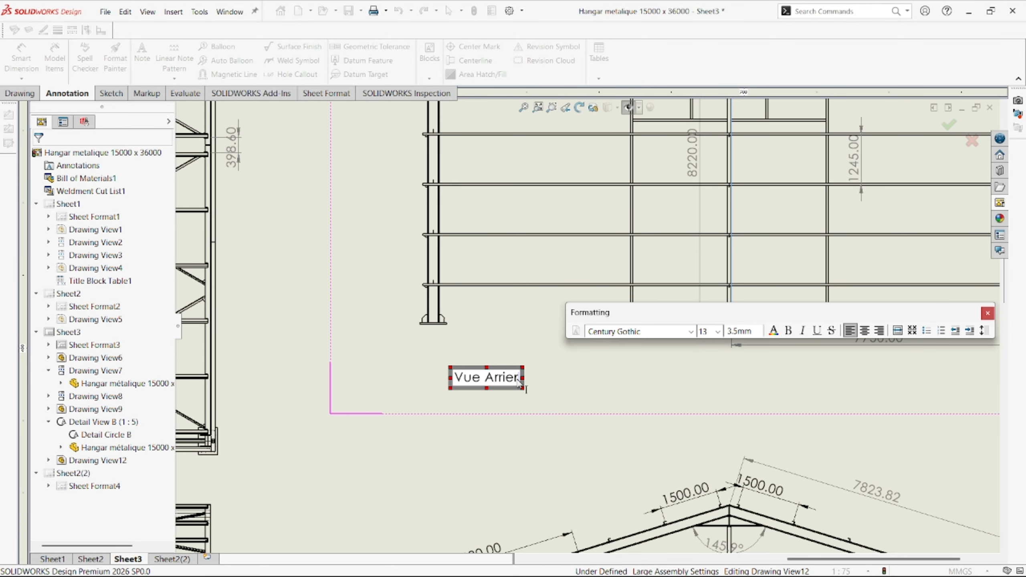
pyautogui.write('e')
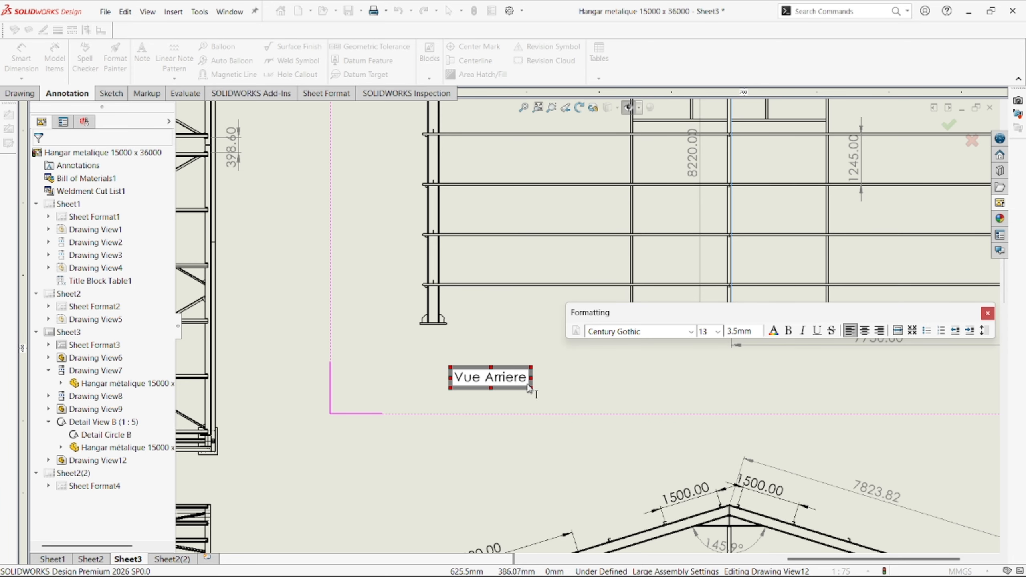
# - Make the whole "Vue Arriere" note bold and enlarge its font size
pyautogui.hotkey('ctrl', 'a')
pyautogui.click(717, 332)
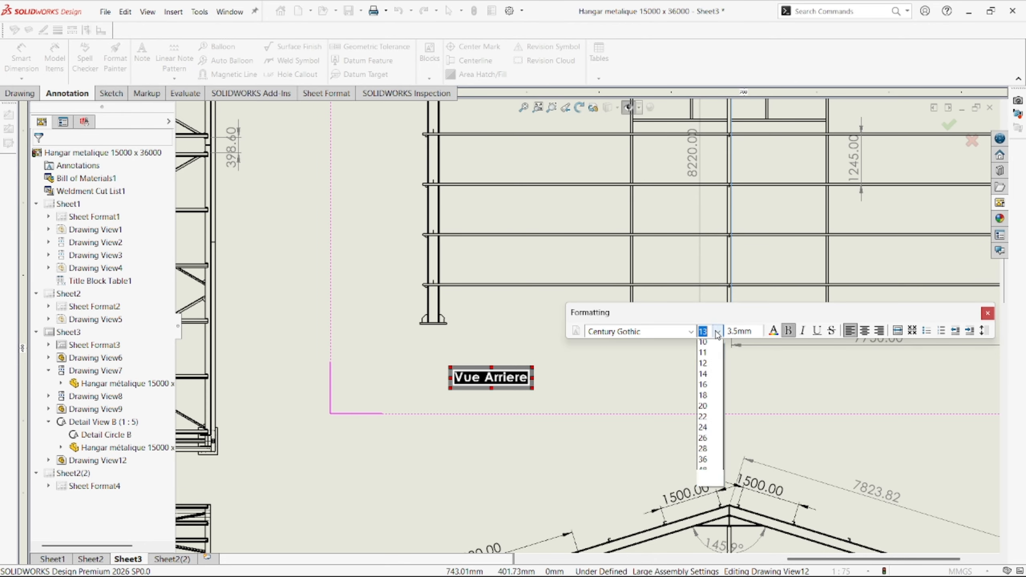
pyautogui.click(714, 452)
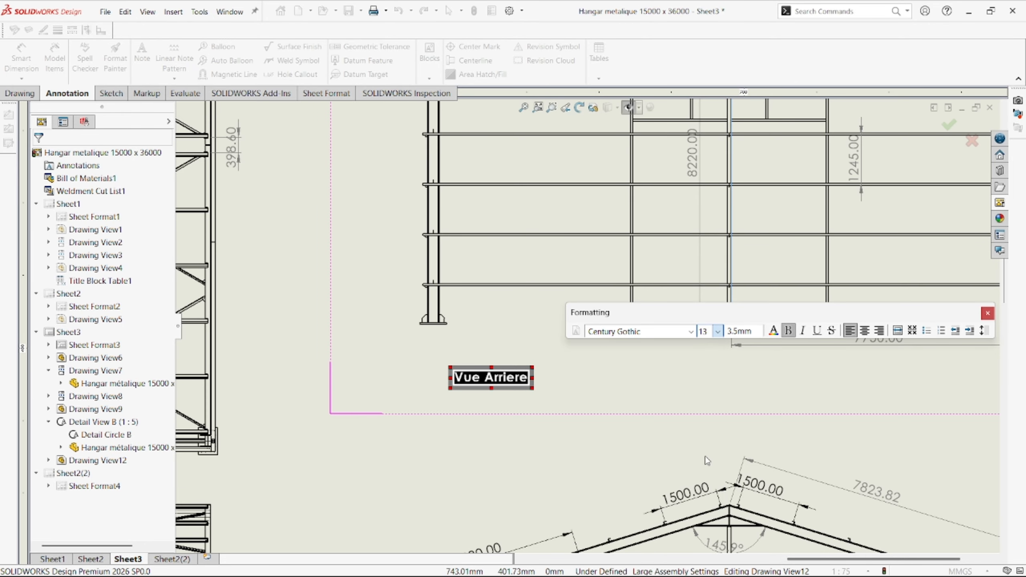
pyautogui.click(610, 398)
pyautogui.scroll(5, 578, 398)
pyautogui.press('Escape')
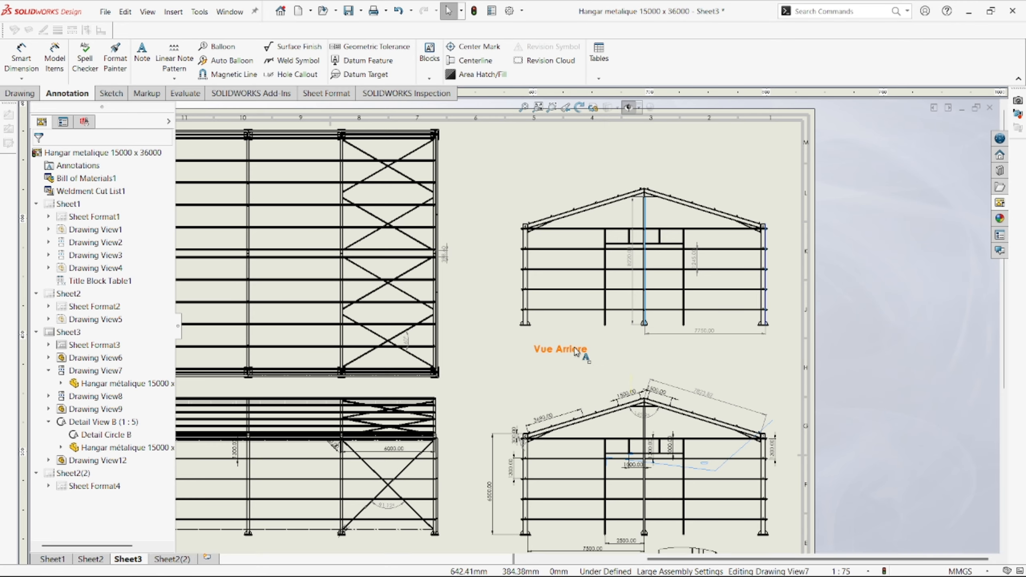
# - Move the "Vue Arriere" note up close beneath the left column base of the upper elevation
pyautogui.moveTo(581, 350); pyautogui.dragTo(562, 341)
pyautogui.scroll(5, 565, 344)
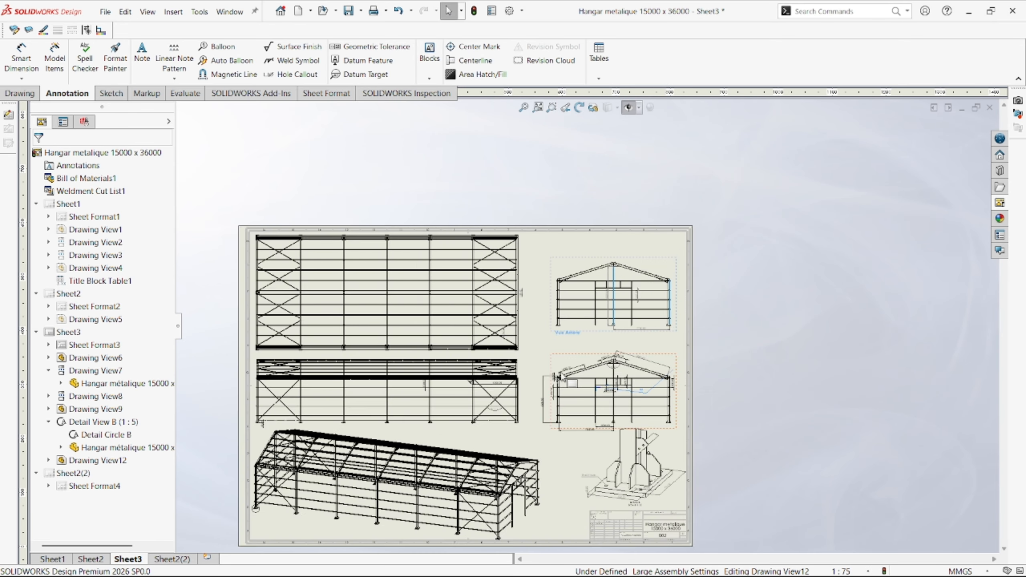
pyautogui.scroll(-6, 588, 402)
pyautogui.scroll(5, 588, 402)
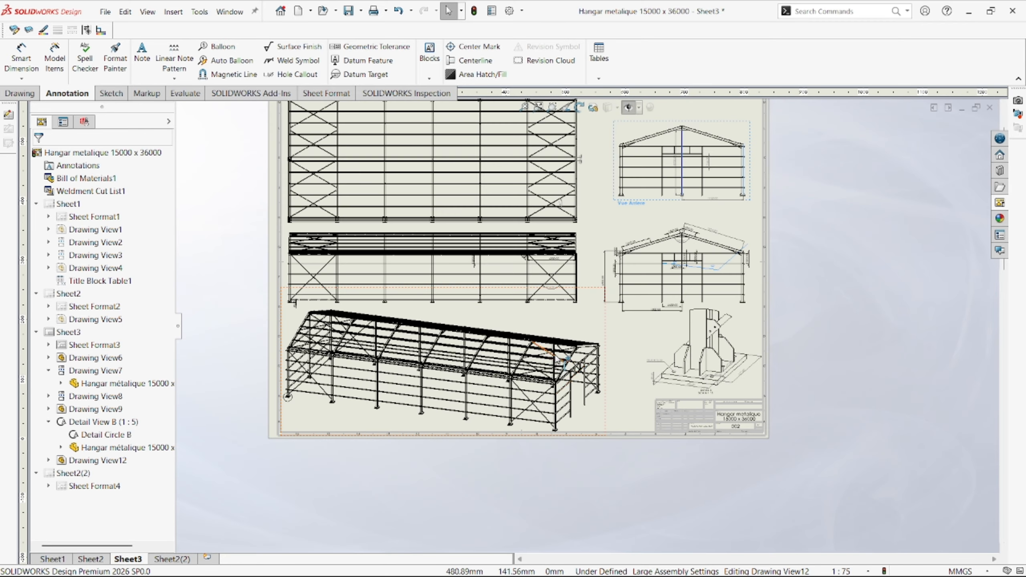
pyautogui.click(537, 107)
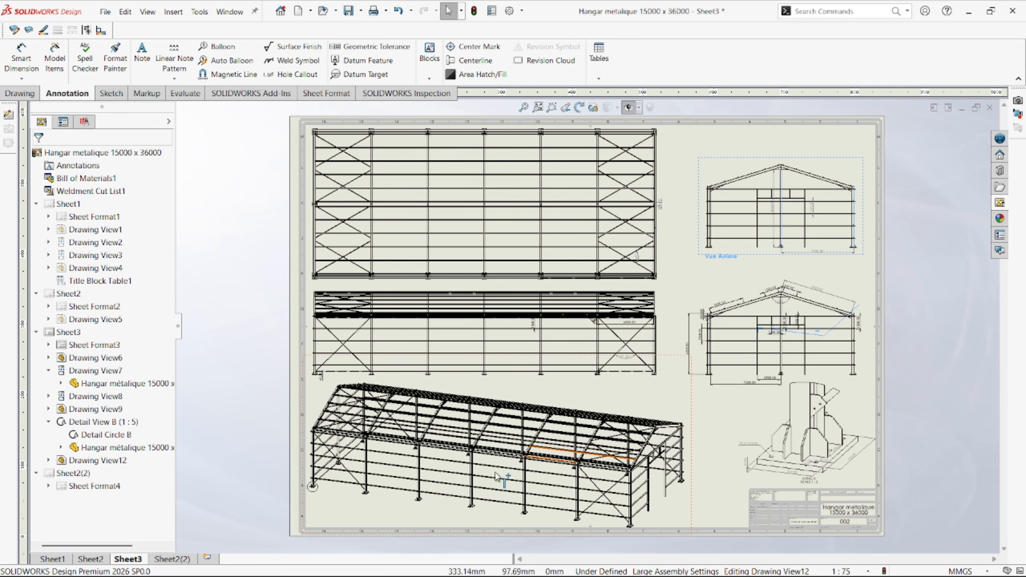
# - Rename the blank sheet Sheet2(2) as Sheet4
pyautogui.click(173, 559)
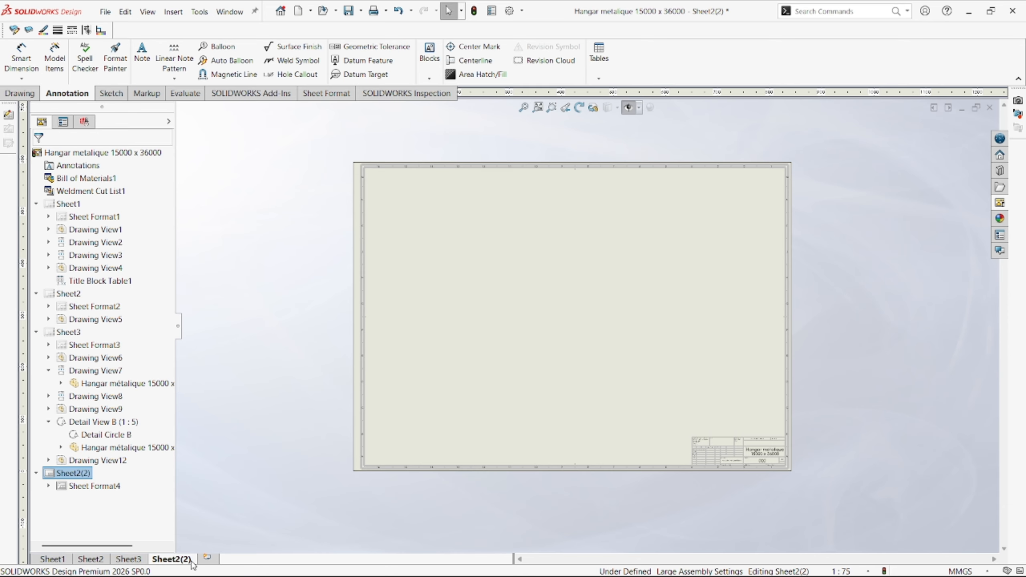
pyautogui.rightClick(193, 563)
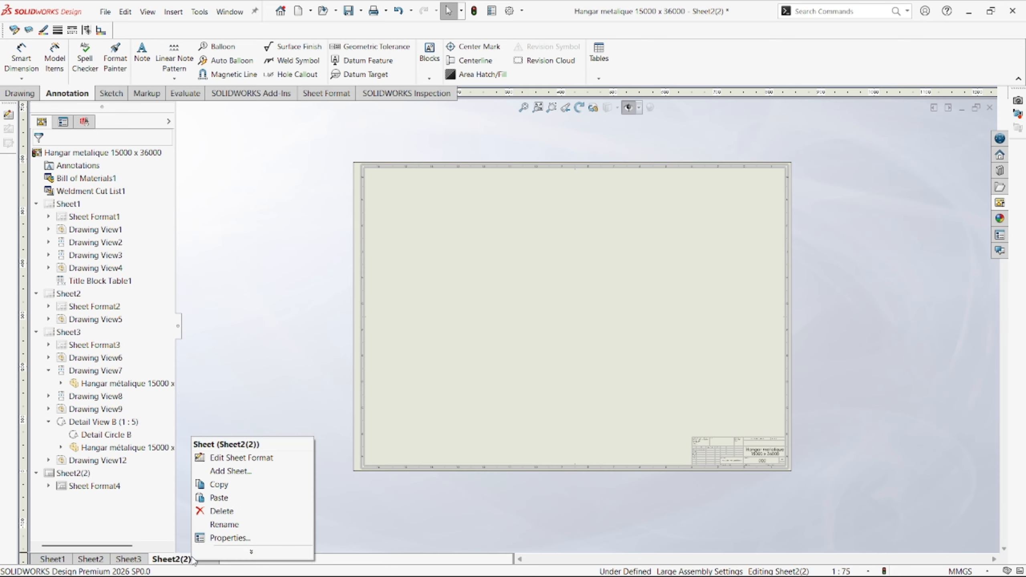
pyautogui.click(228, 525)
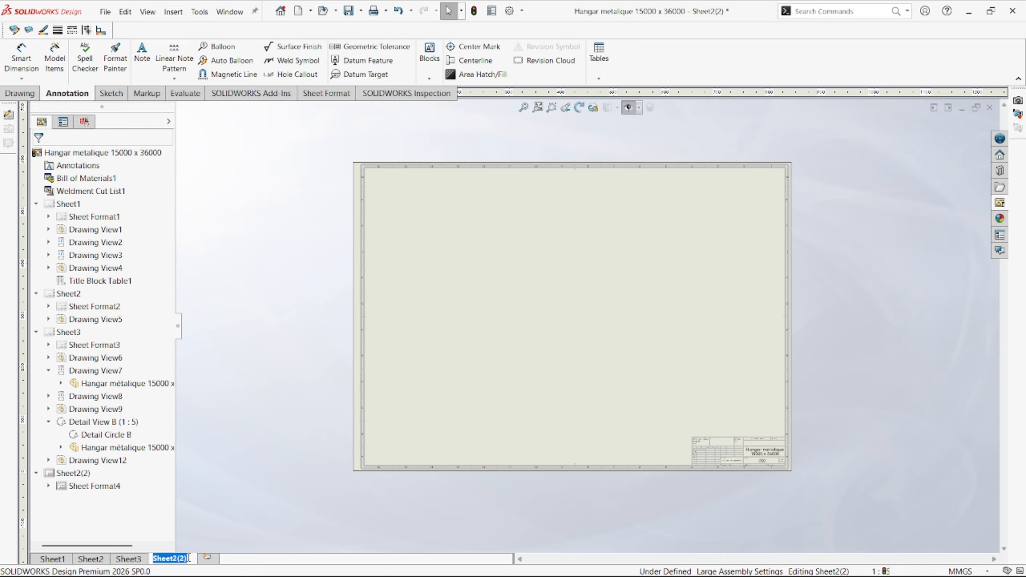
pyautogui.click(189, 559)
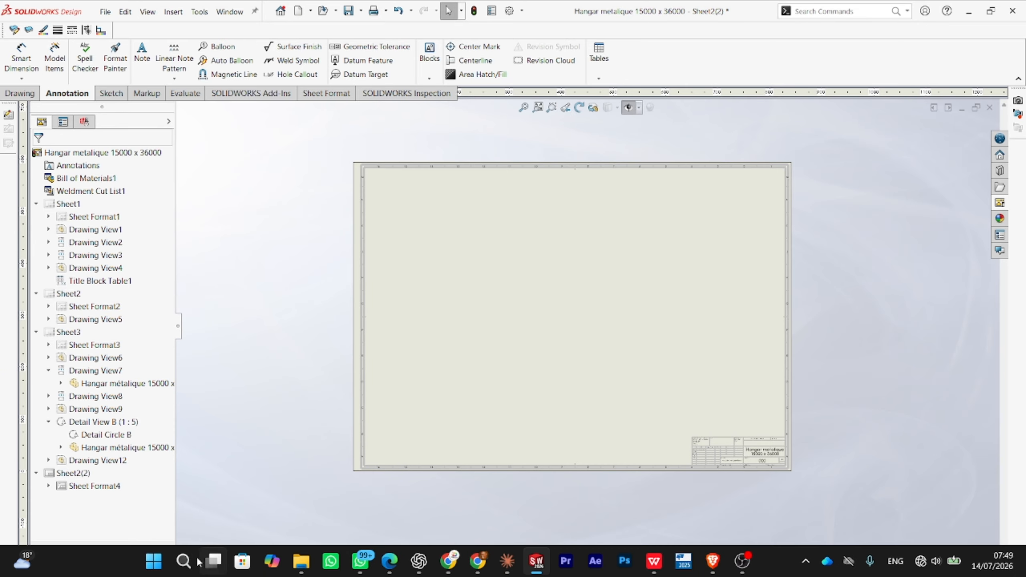
pyautogui.press('BackSpace')
pyautogui.press('BackSpace')
pyautogui.press('BackSpace')
pyautogui.write('4')
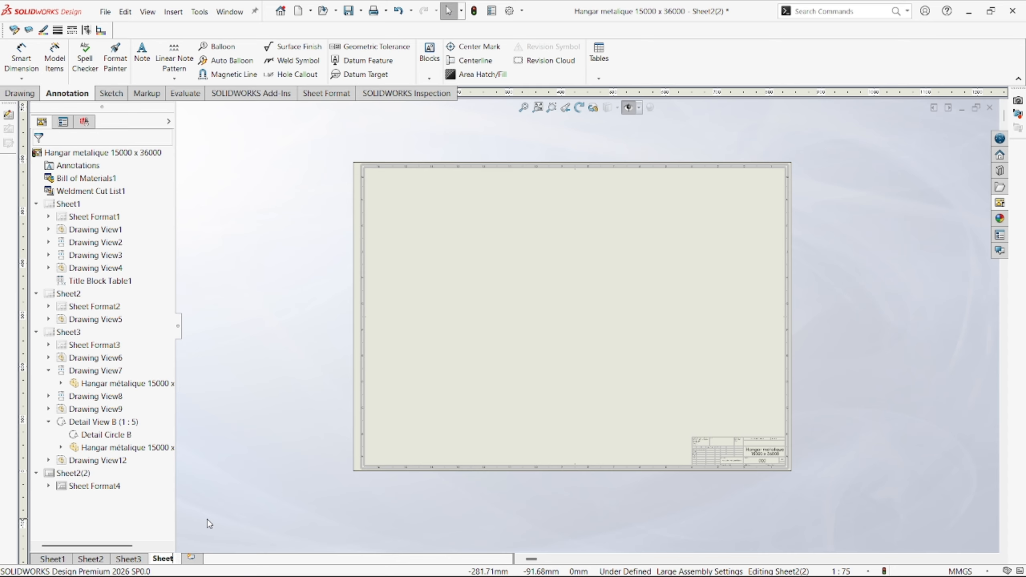
pyautogui.press('Return')
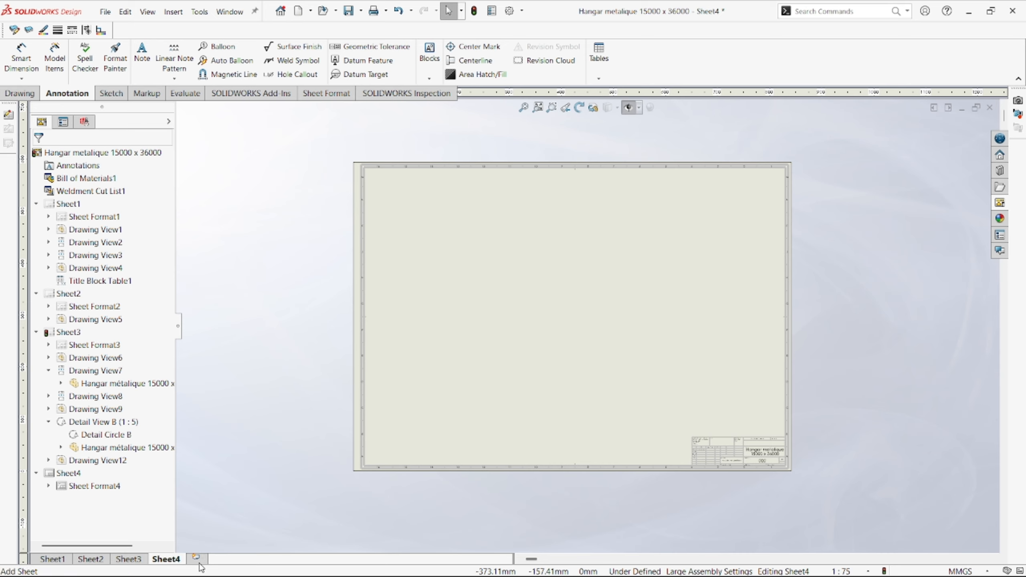
# - Paste another copy of the blank sheet after Sheet4 and return to Sheet4
pyautogui.hotkey('ctrl', 'v')
pyautogui.click(511, 340)
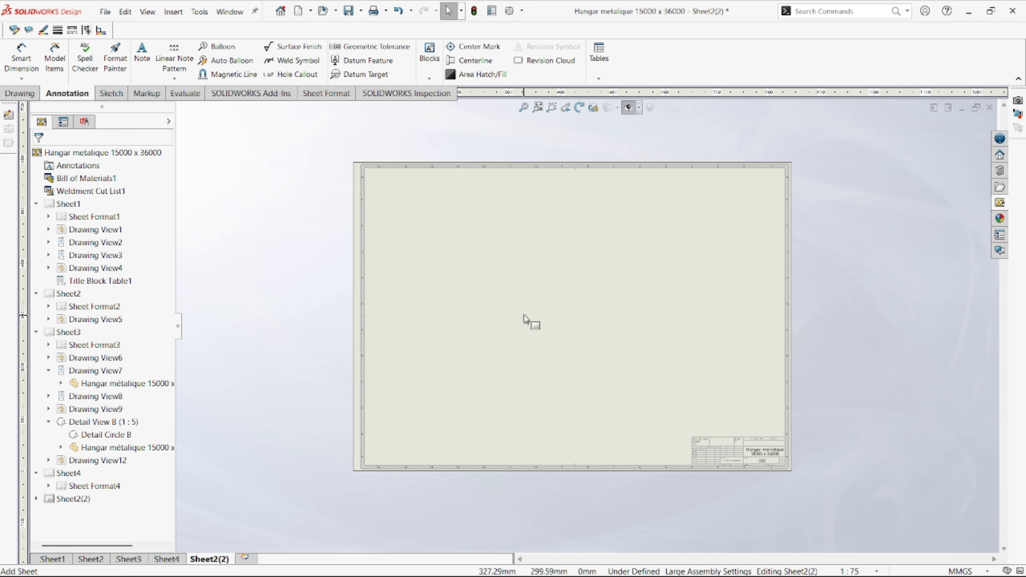
pyautogui.click(158, 561)
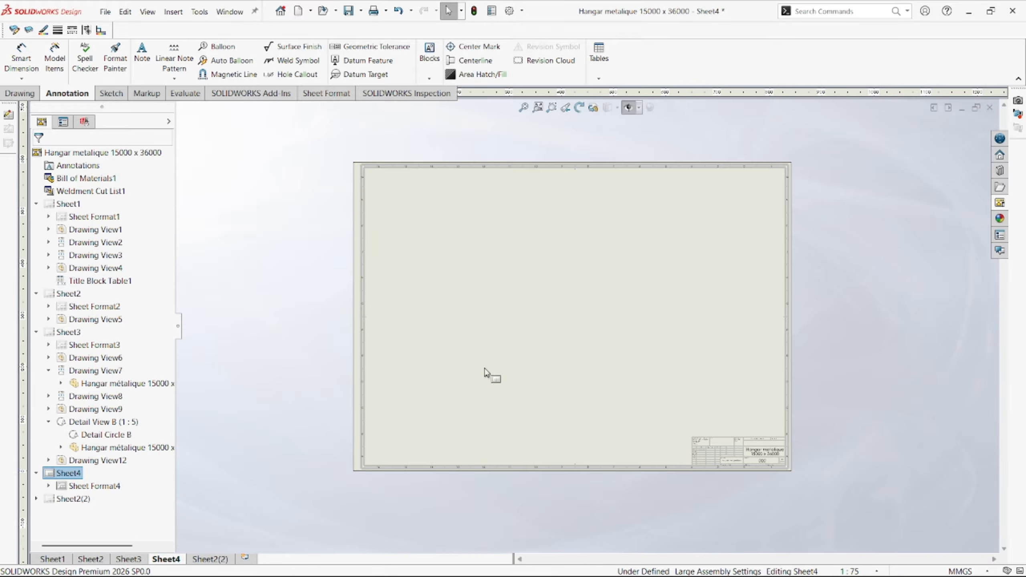
# - Load the standard views of the Hangar métalique 15000 x 36000 model as the view source for Sheet4
pyautogui.scroll(-2, 565, 263)
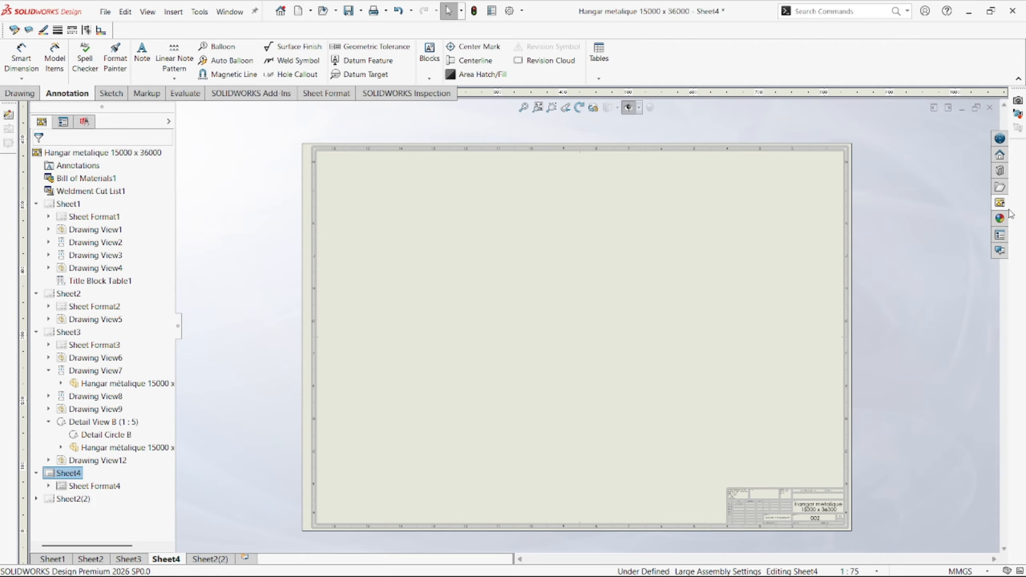
pyautogui.click(999, 202)
pyautogui.click(894, 108)
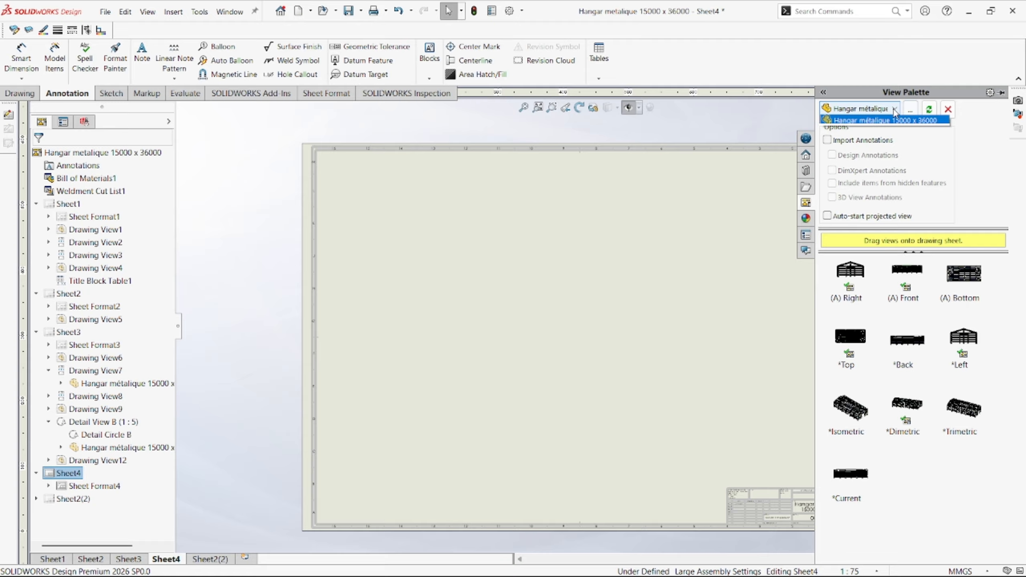
pyautogui.click(852, 122)
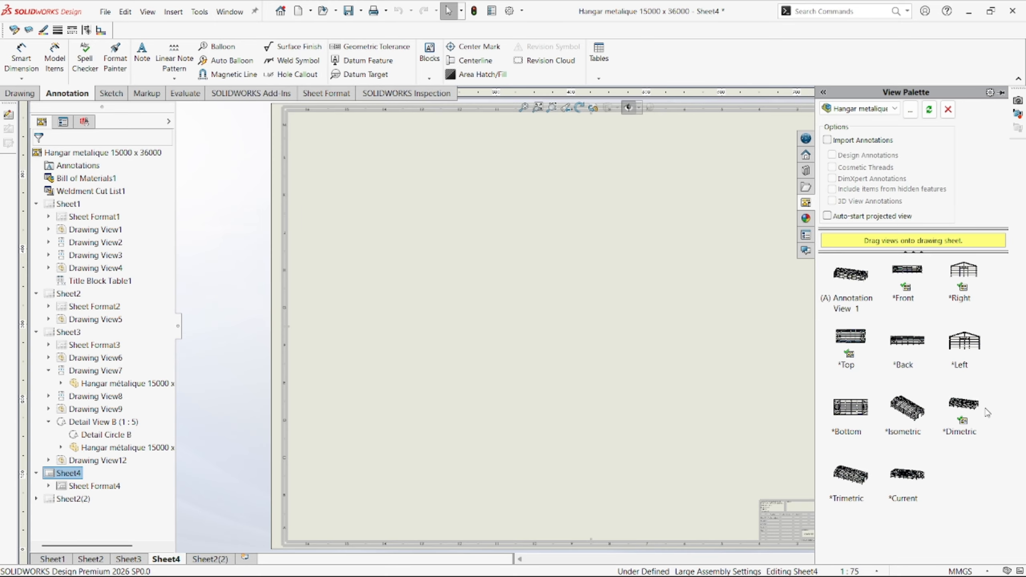
# - Place the Dimetric view of the hangar across the upper part of Sheet4
pyautogui.moveTo(977, 412); pyautogui.dragTo(502, 188)
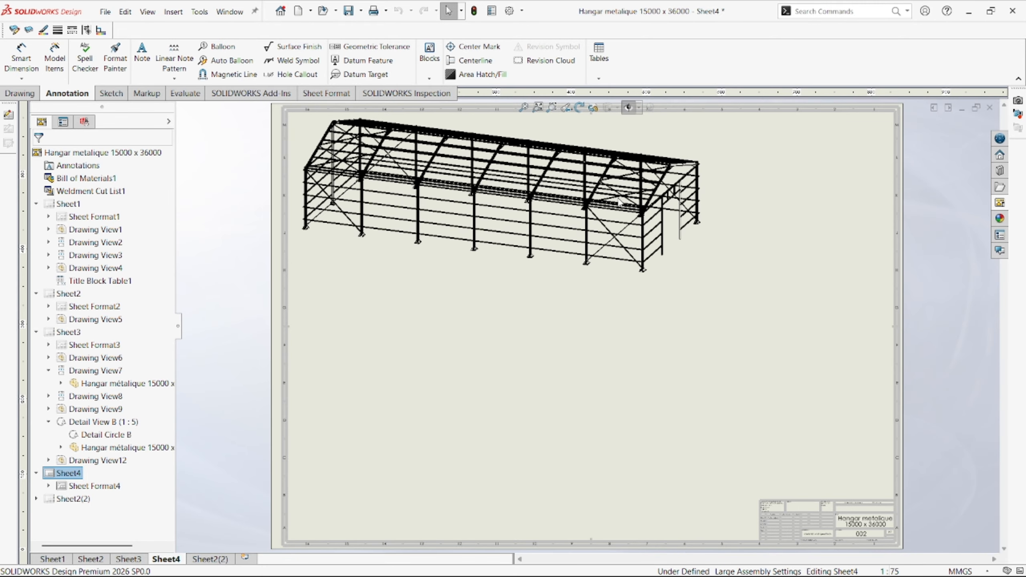
pyautogui.scroll(-5, 618, 198)
pyautogui.scroll(-1, 729, 268)
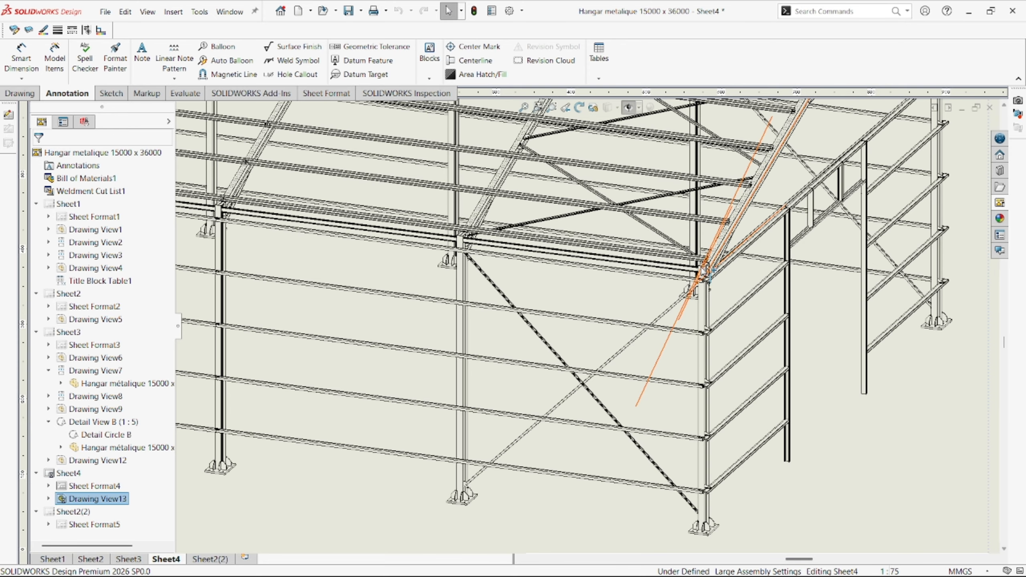
# - Examine the roof purlins, rafter joints, bracing and column bases in the dimetric view to find a joint worth detailing
pyautogui.scroll(-3, 705, 270)
pyautogui.scroll(8, 561, 351)
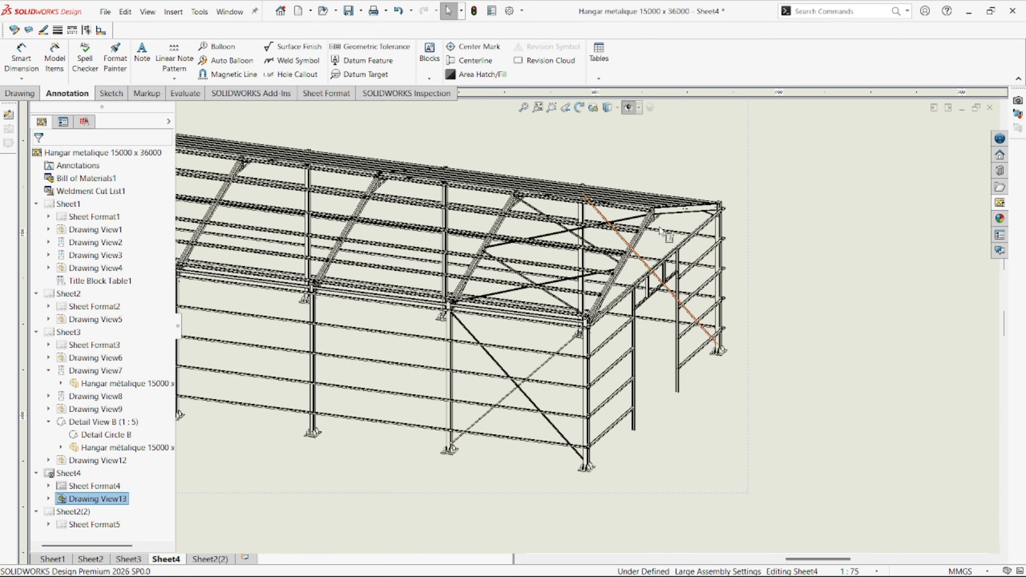
pyautogui.scroll(-6, 614, 234)
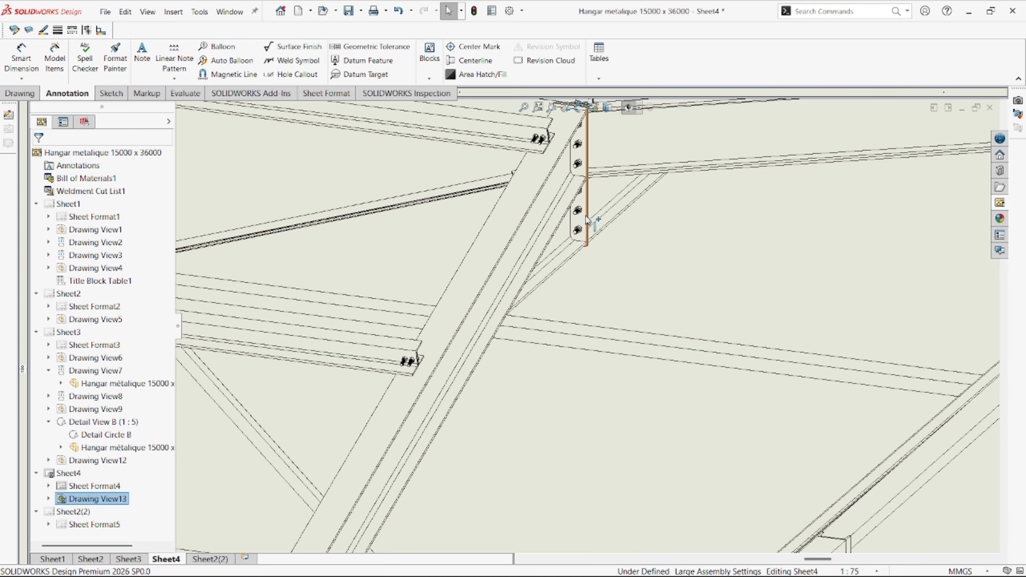
pyautogui.scroll(2, 588, 220)
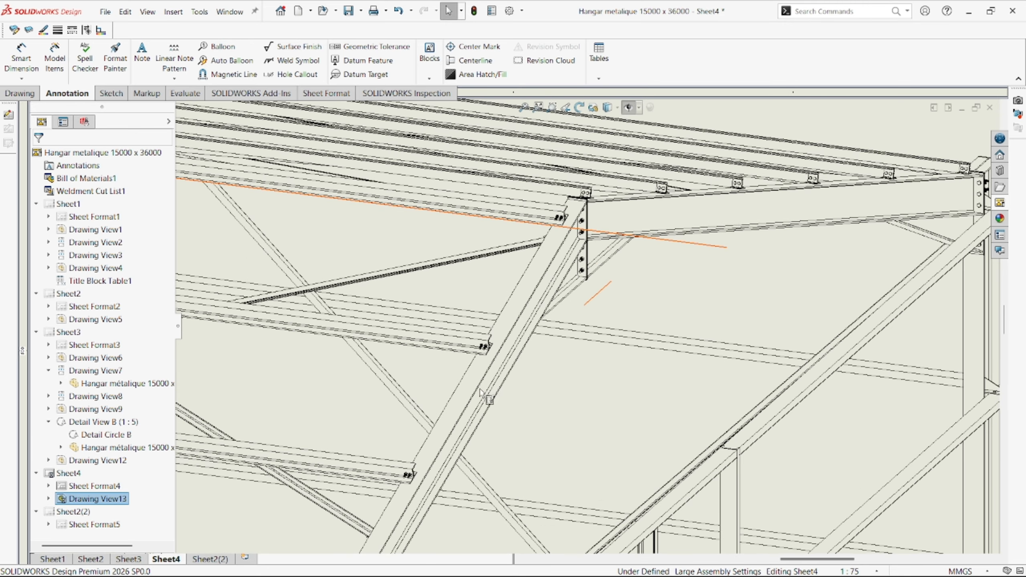
pyautogui.scroll(2, 484, 394)
pyautogui.scroll(-4, 464, 479)
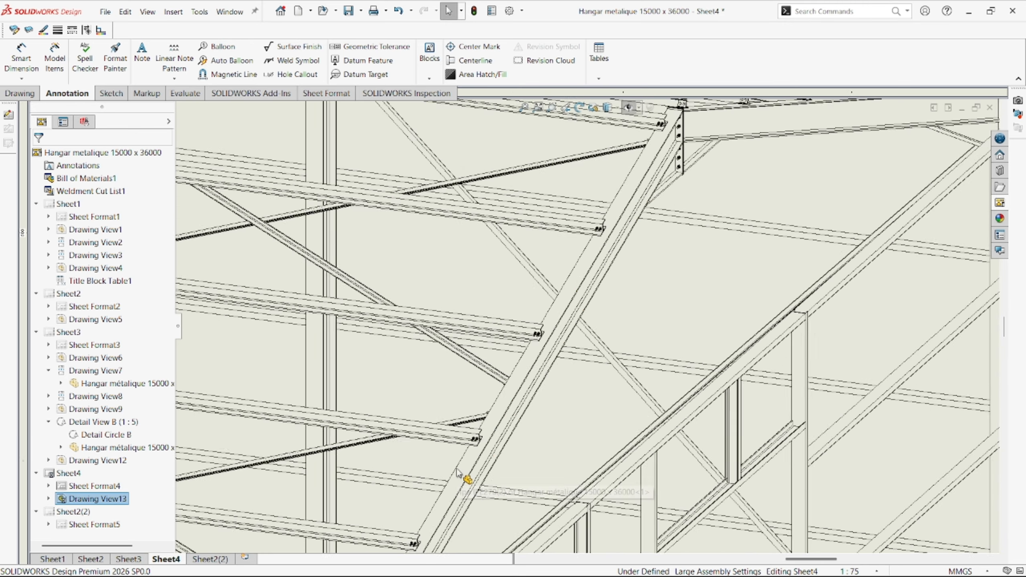
pyautogui.scroll(4, 509, 442)
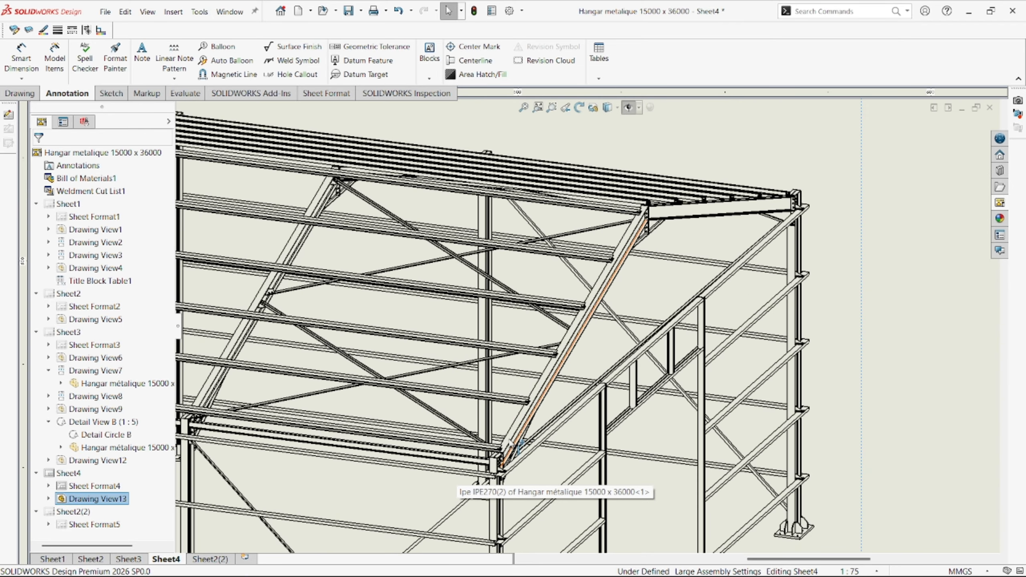
pyautogui.scroll(-3, 561, 534)
pyautogui.scroll(-2, 565, 525)
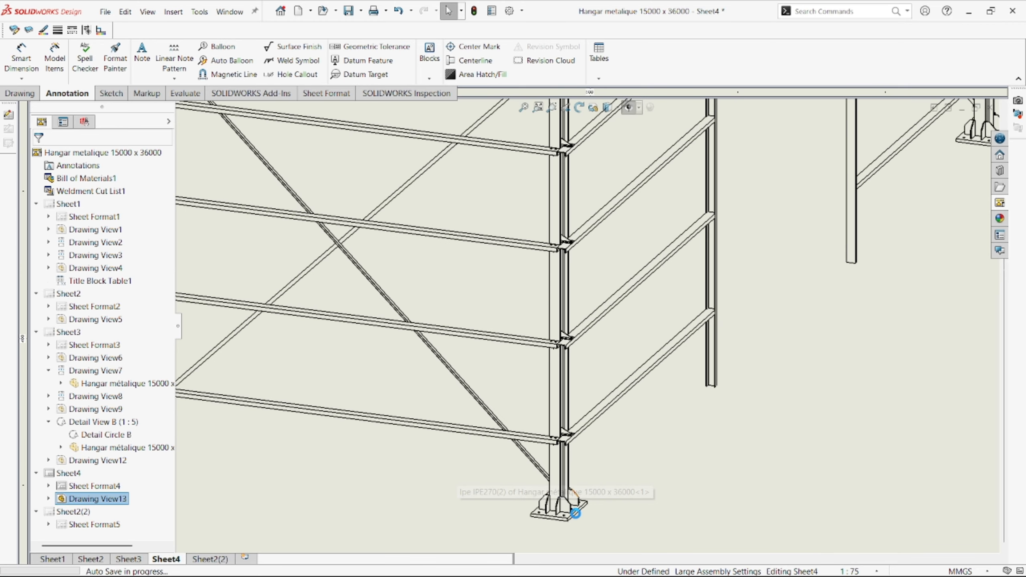
pyautogui.scroll(-1, 575, 516)
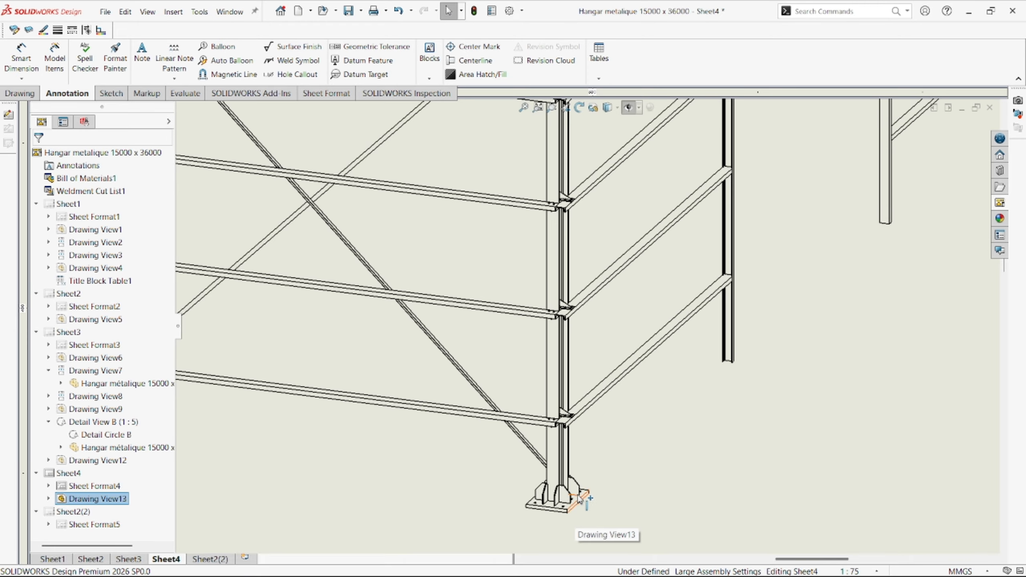
pyautogui.scroll(4, 587, 525)
pyautogui.scroll(-4, 580, 267)
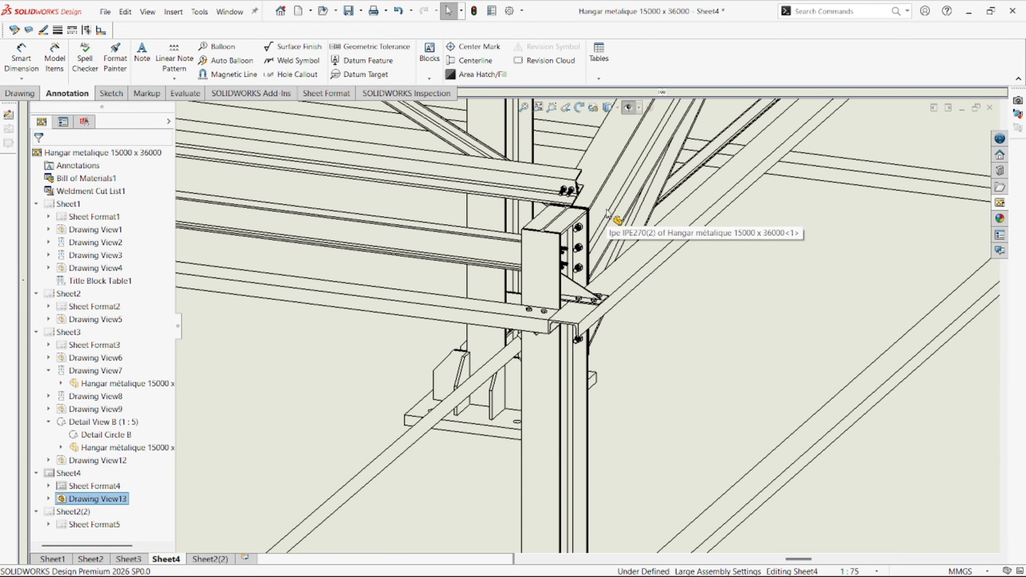
# - Create a circular detail view of the near corner column-to-rafter joint and place it in the free area below the dimetric view
pyautogui.scroll(2, 624, 243)
pyautogui.scroll(-2, 626, 249)
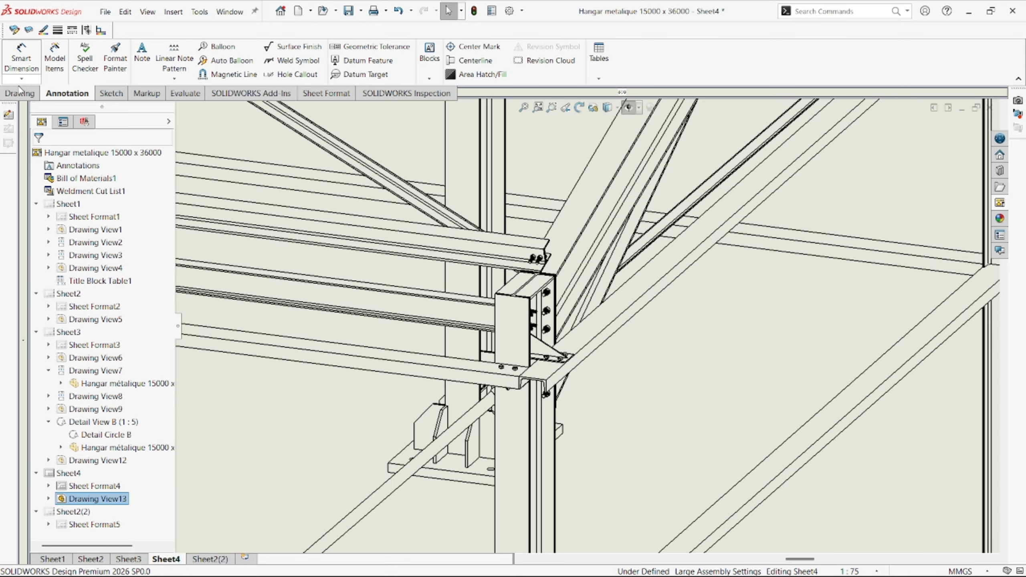
pyautogui.click(20, 91)
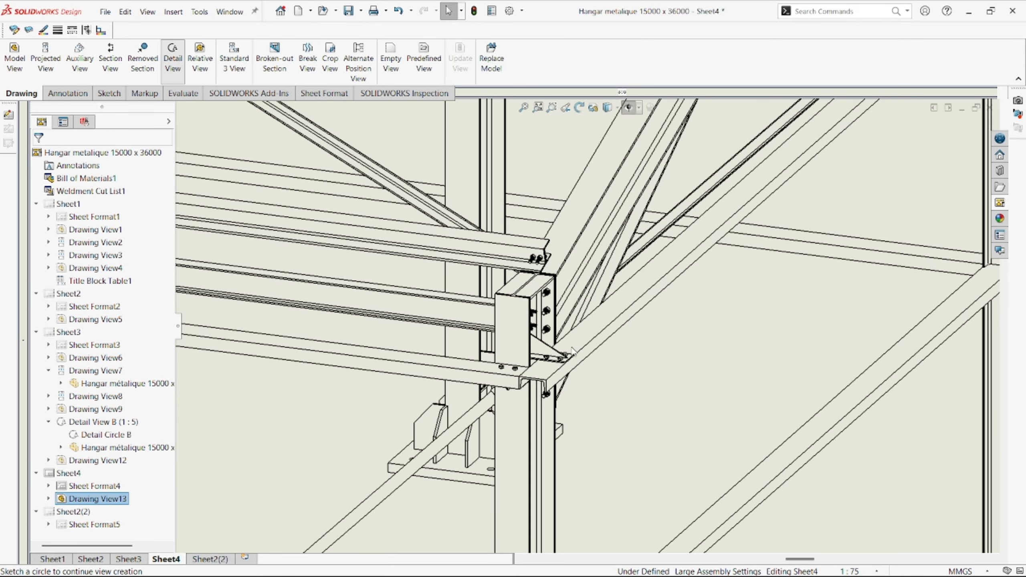
pyautogui.click(533, 346)
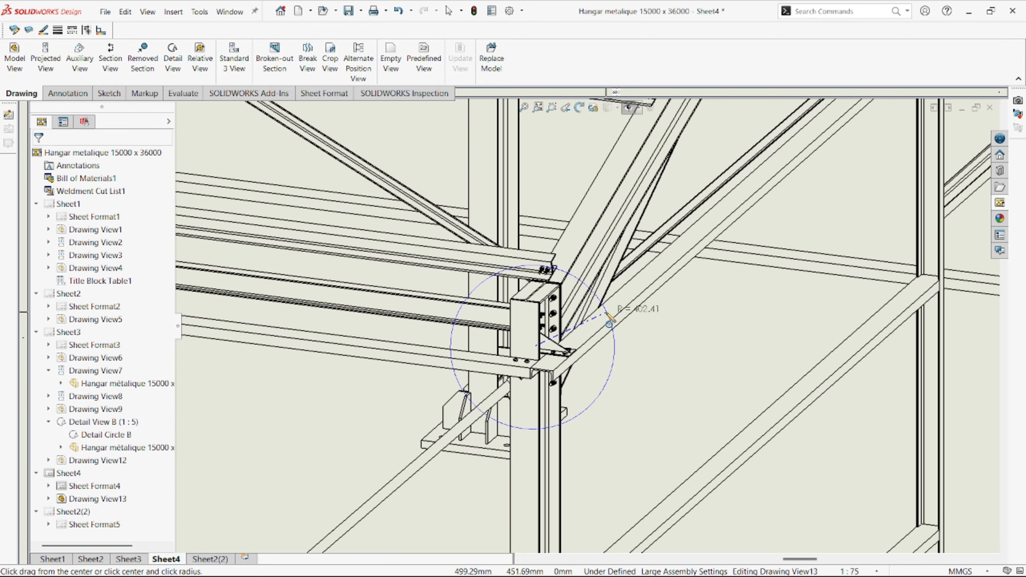
pyautogui.click(572, 340)
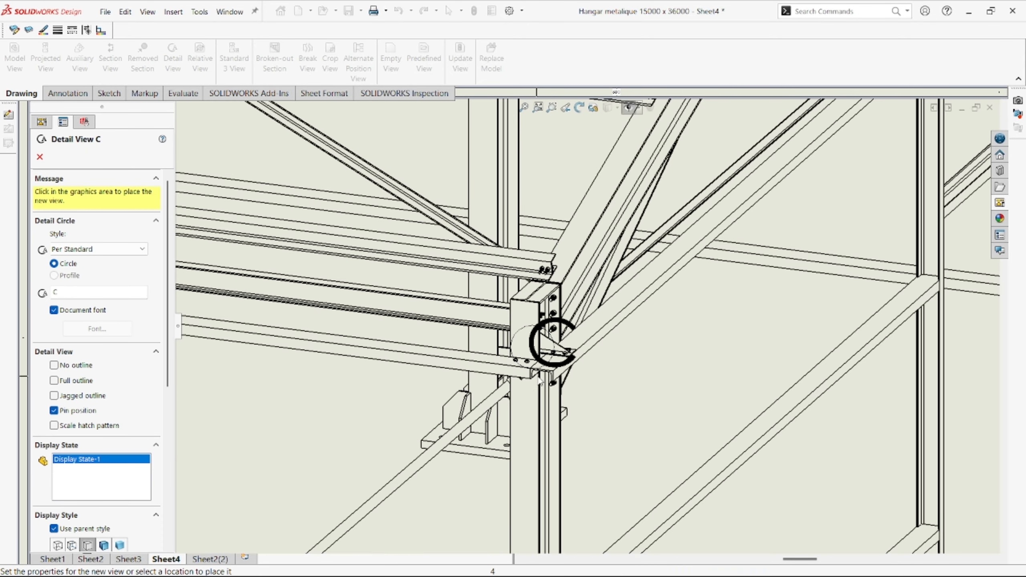
pyautogui.scroll(10, 545, 400)
pyautogui.scroll(3, 521, 382)
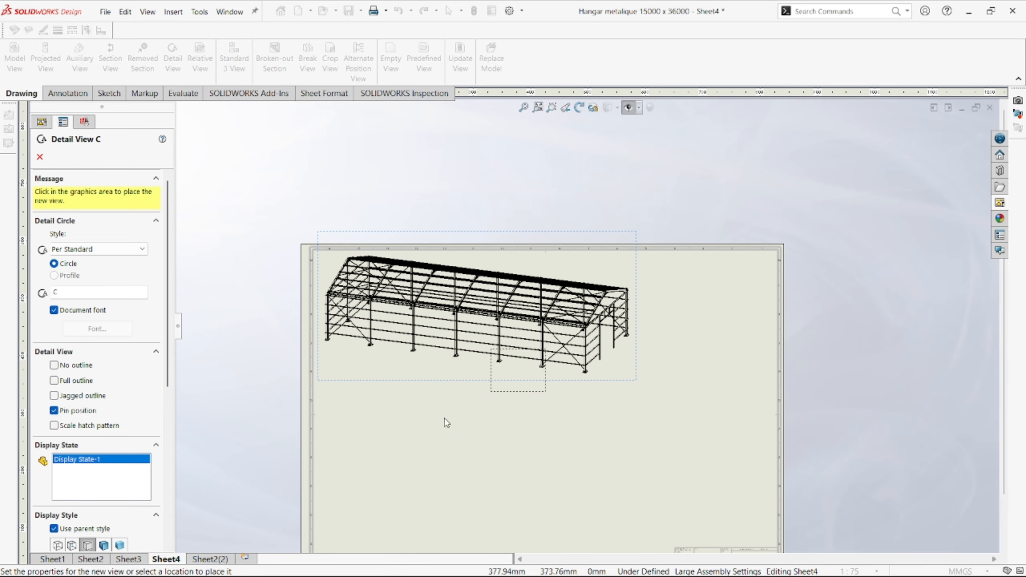
pyautogui.click(412, 457)
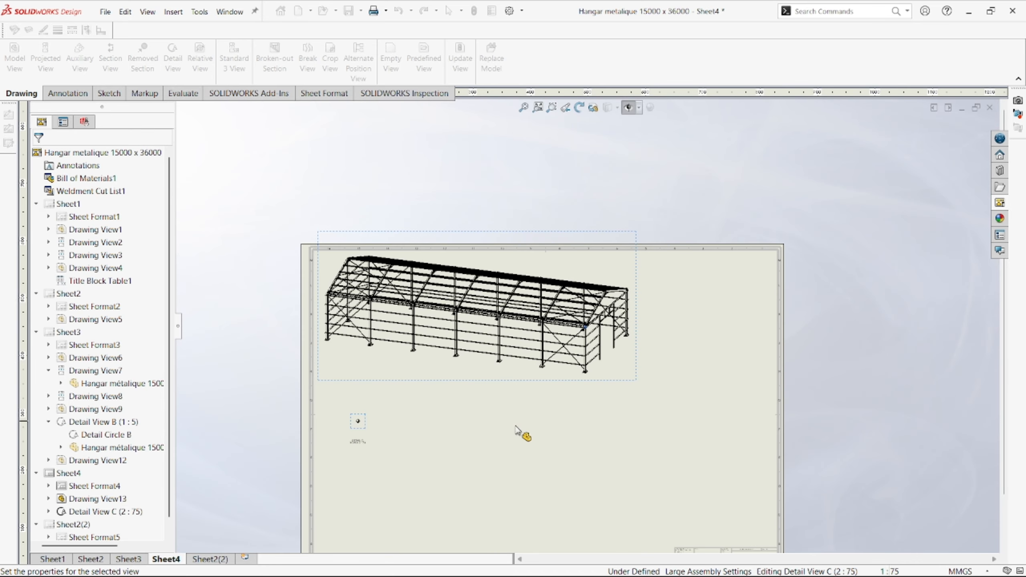
# - Enlarge the detail circle so it surrounds the whole near corner joint and the ends of its connecting beams
pyautogui.scroll(-10, 587, 334)
pyautogui.scroll(-5, 585, 313)
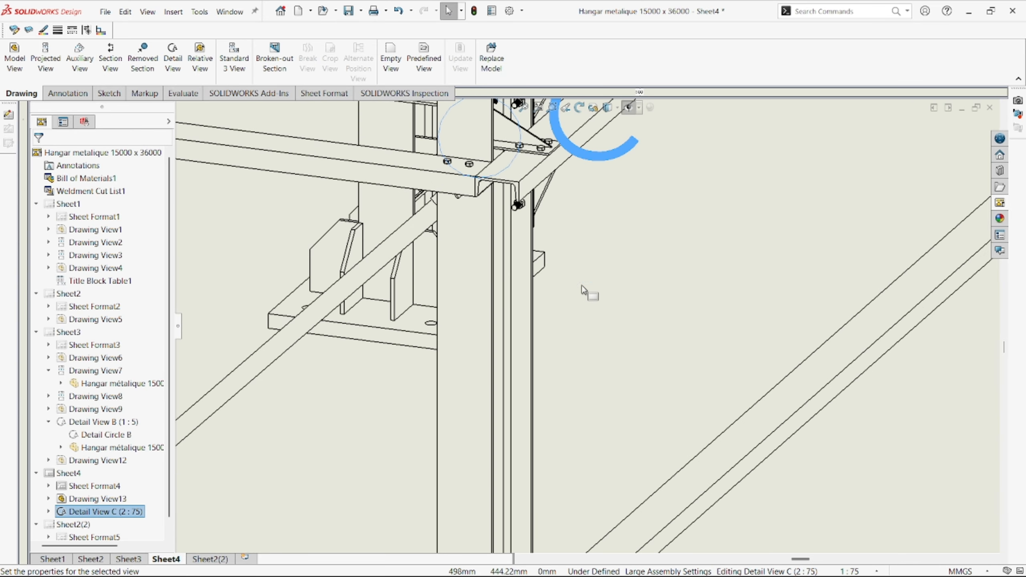
pyautogui.scroll(4, 470, 197)
pyautogui.scroll(-1, 558, 203)
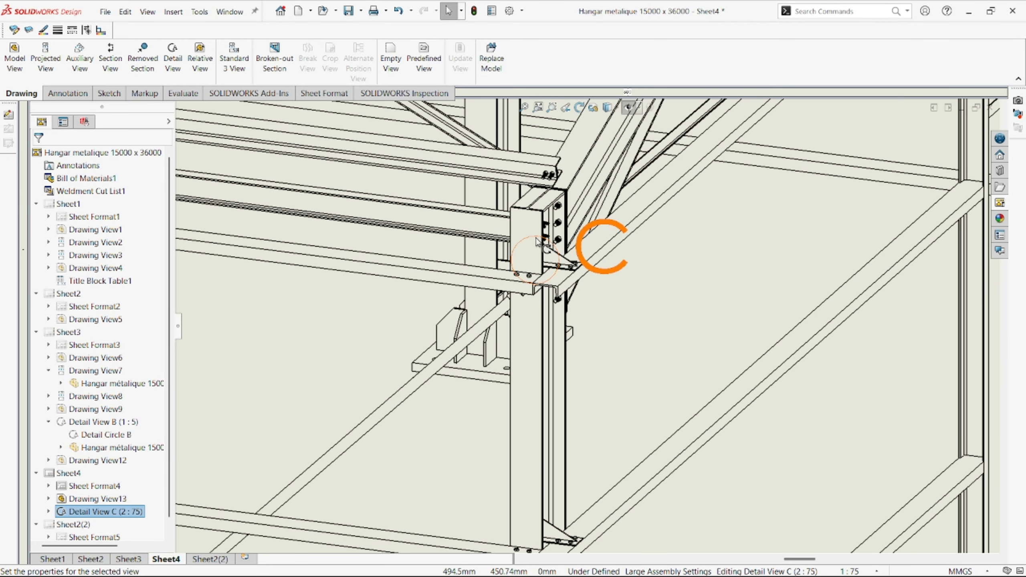
pyautogui.click(534, 236)
pyautogui.moveTo(543, 205); pyautogui.dragTo(586, 142)
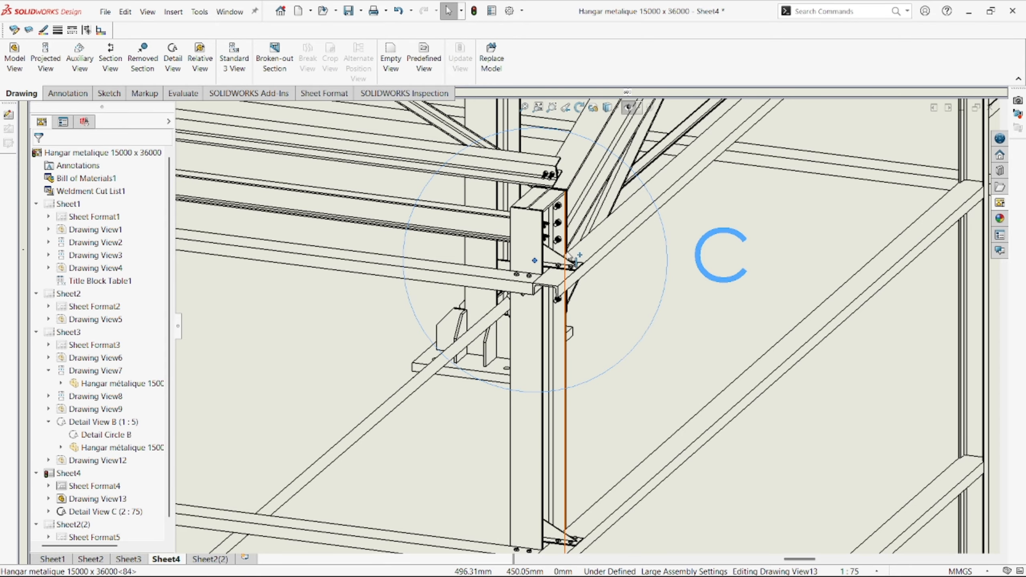
# - Move the detail circle to the far eave corner, centring it on the bolted rafter-to-column joint
pyautogui.scroll(5, 572, 258)
pyautogui.scroll(5, 585, 283)
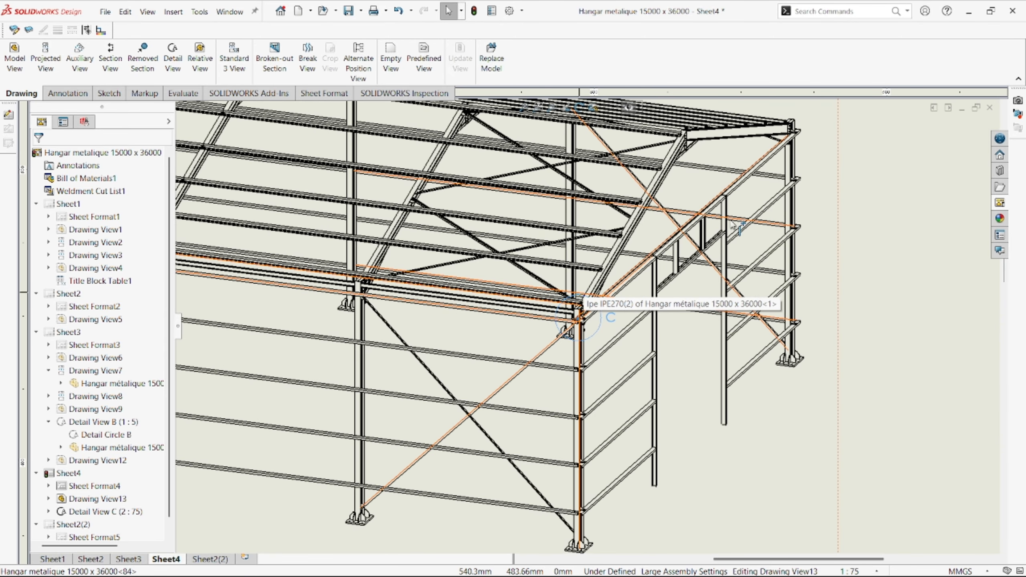
pyautogui.scroll(-10, 806, 141)
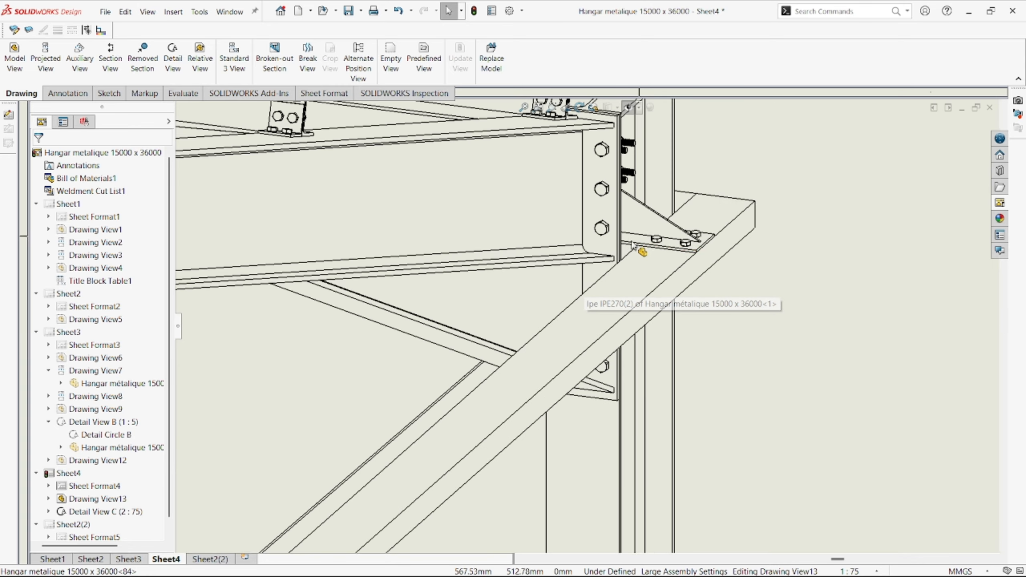
pyautogui.scroll(8, 639, 230)
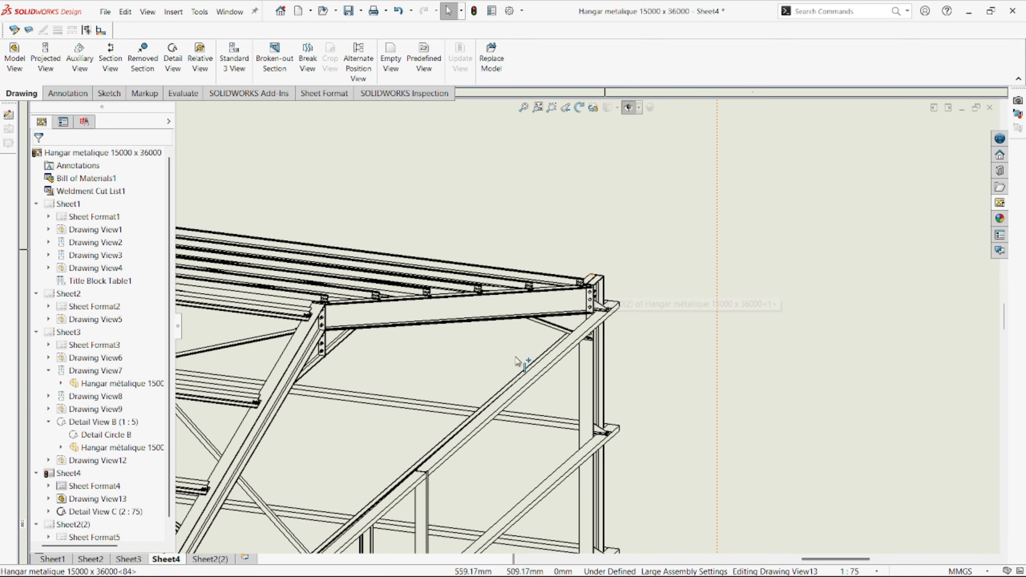
pyautogui.scroll(-6, 422, 452)
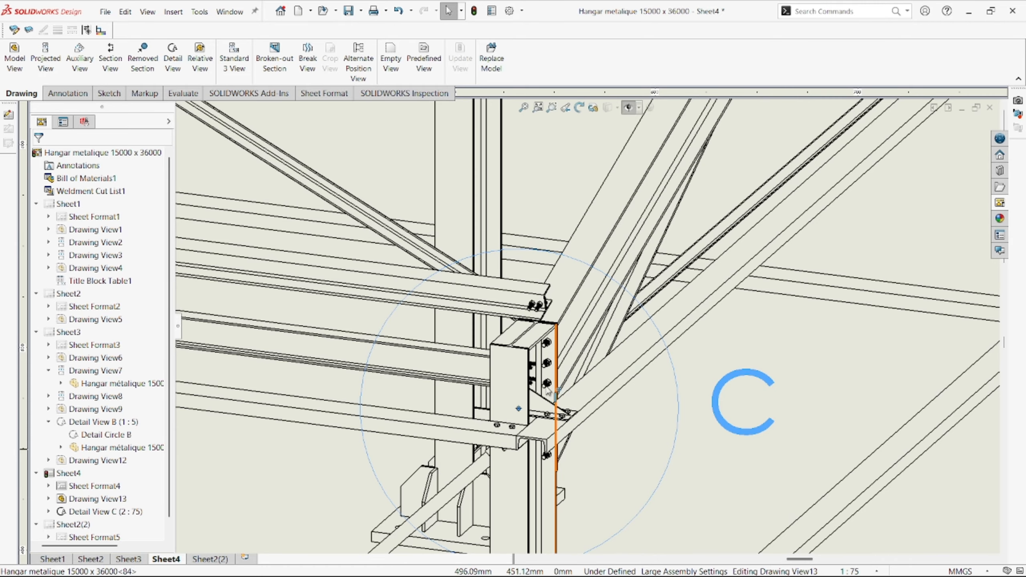
pyautogui.moveTo(561, 400); pyautogui.dragTo(875, 217)
pyautogui.scroll(3, 872, 221)
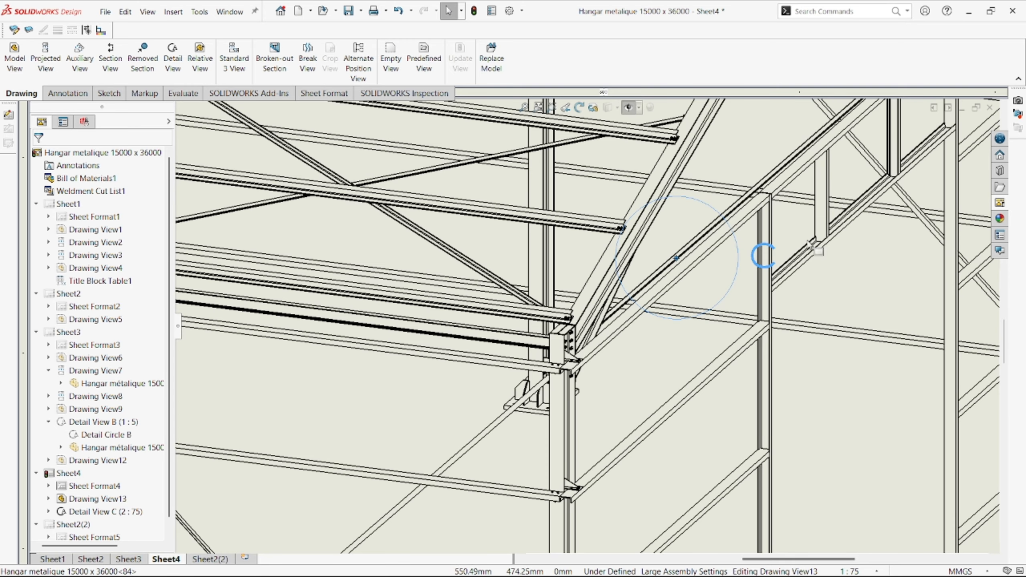
pyautogui.scroll(2, 664, 291)
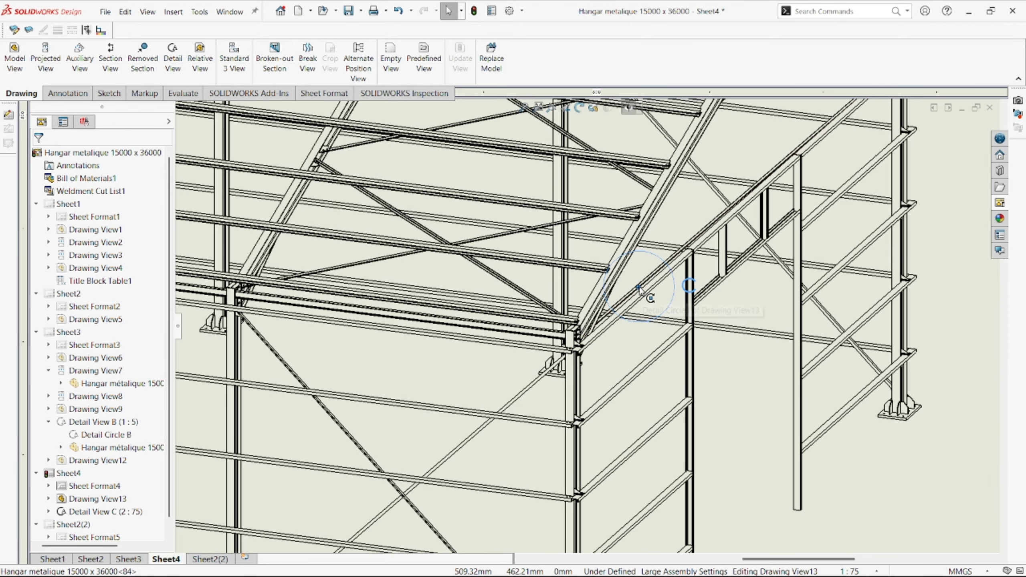
pyautogui.scroll(4, 889, 117)
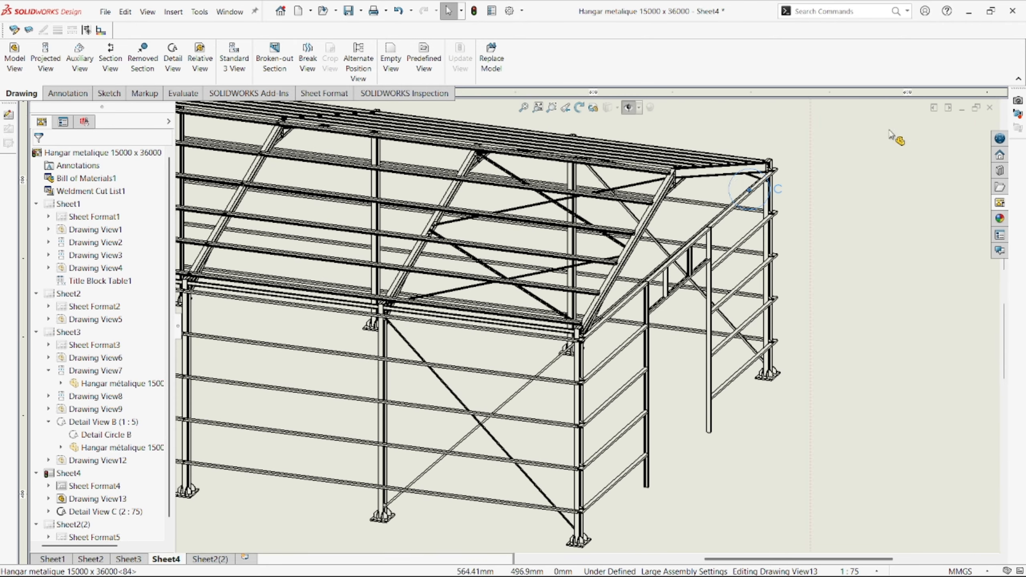
pyautogui.scroll(-8, 736, 176)
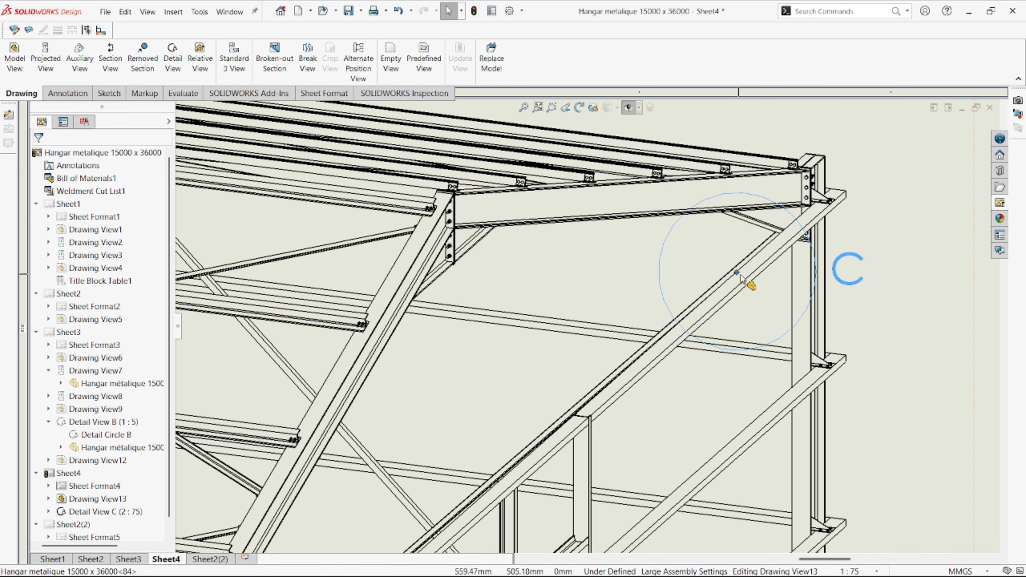
pyautogui.moveTo(737, 273); pyautogui.dragTo(806, 211)
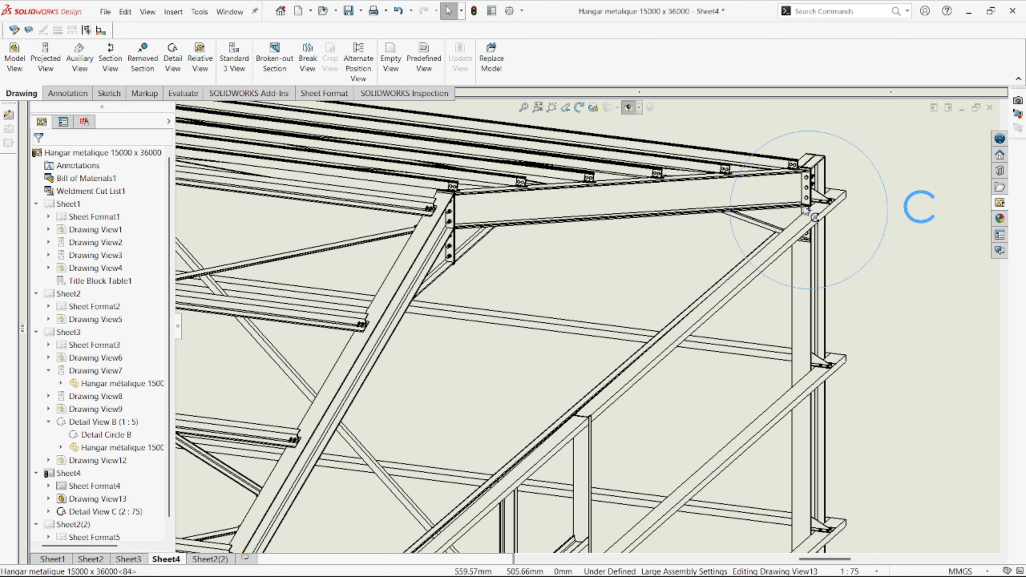
# - Set the scale of detail C to 1:10 through its label
pyautogui.scroll(10, 756, 275)
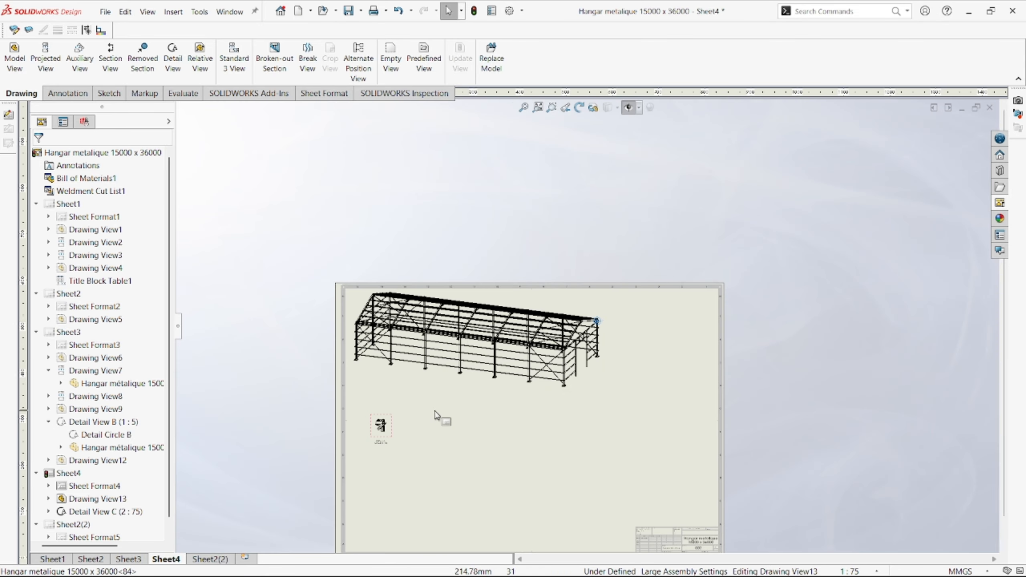
pyautogui.scroll(-6, 427, 417)
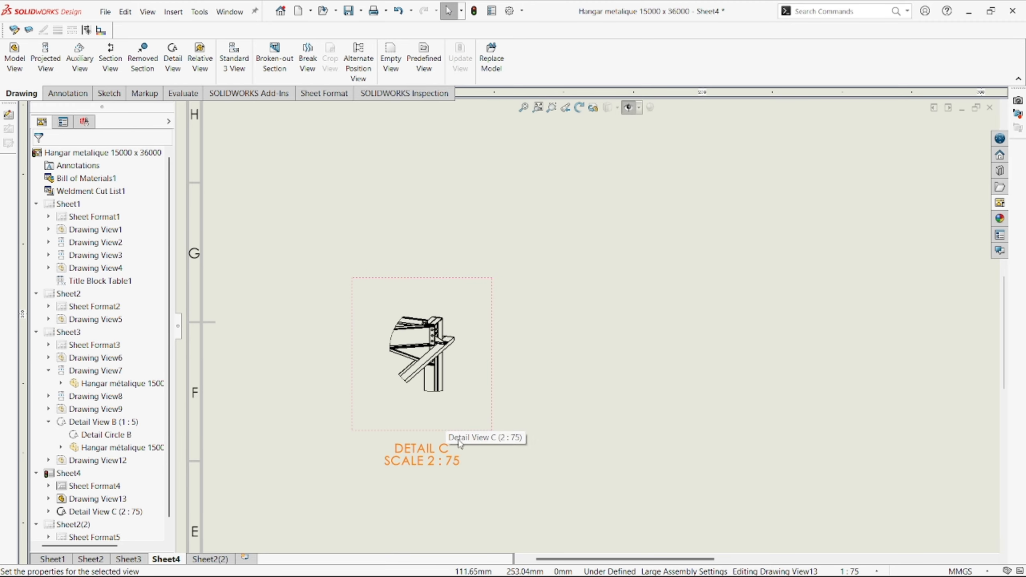
pyautogui.click(460, 467)
pyautogui.doubleClick(455, 466)
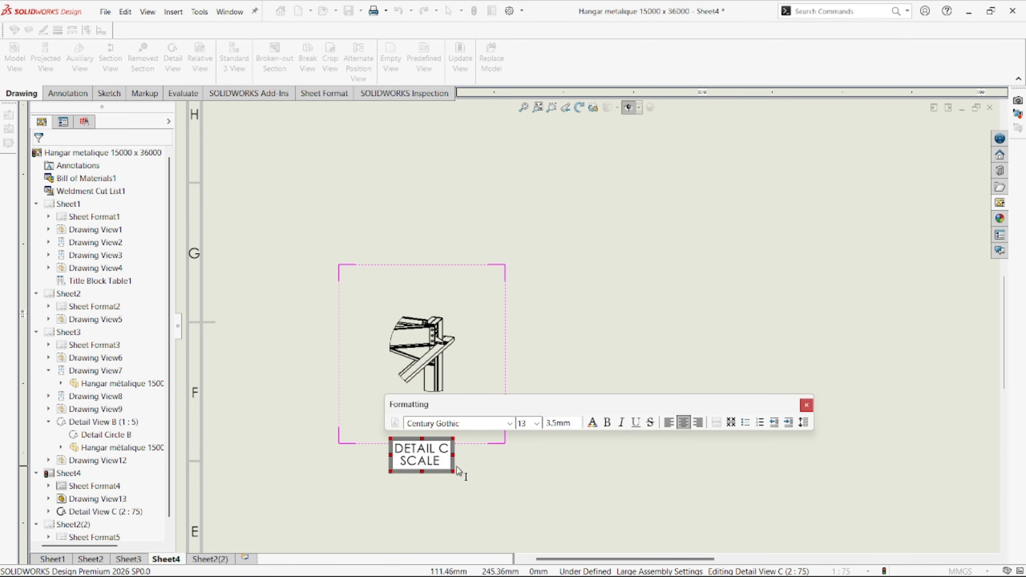
pyautogui.write('1:10')
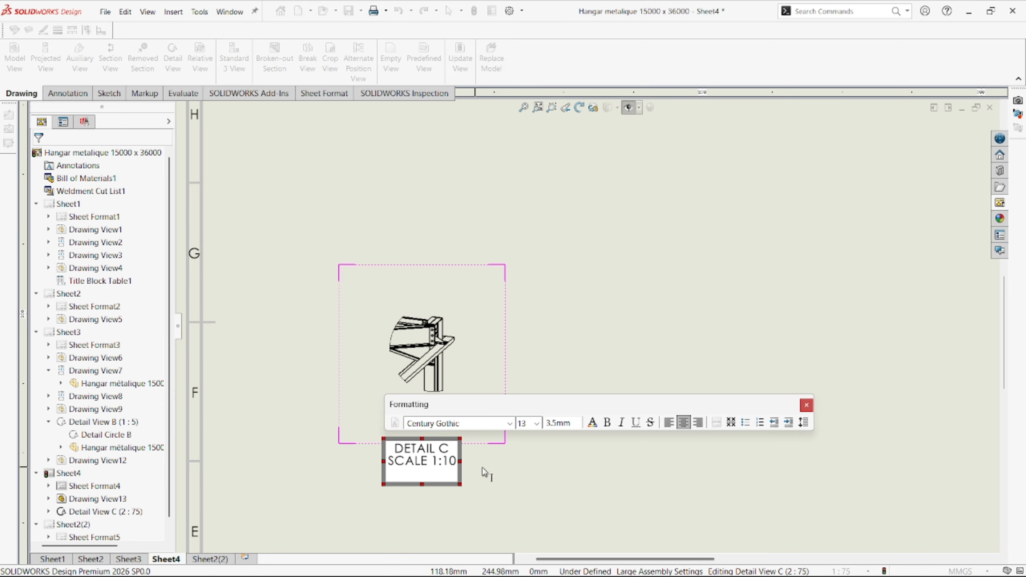
pyautogui.click(504, 464)
# - Move the detail C label up close beneath its view and check the enlarged bolted joint
pyautogui.scroll(8, 501, 468)
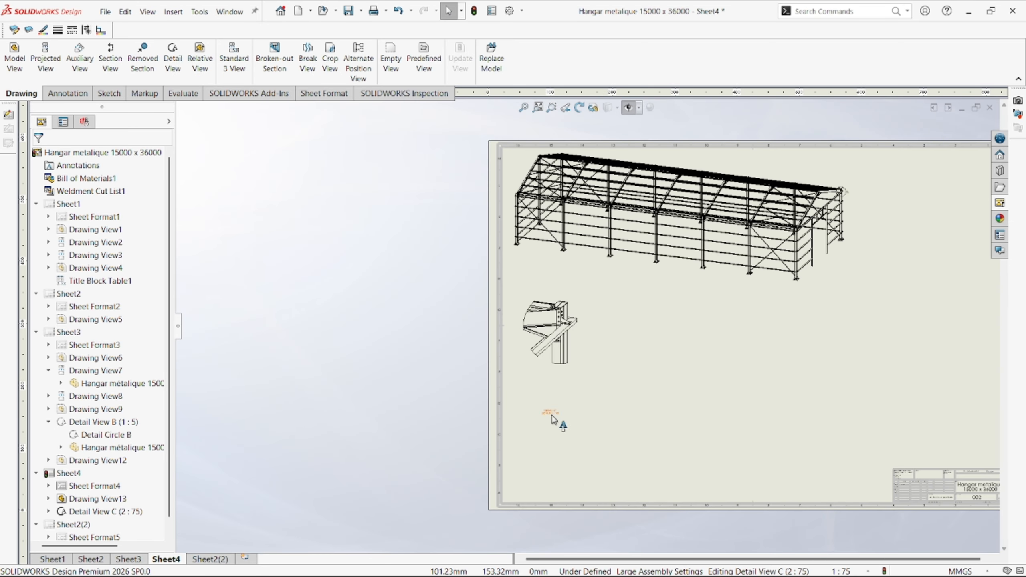
pyautogui.scroll(10, 553, 327)
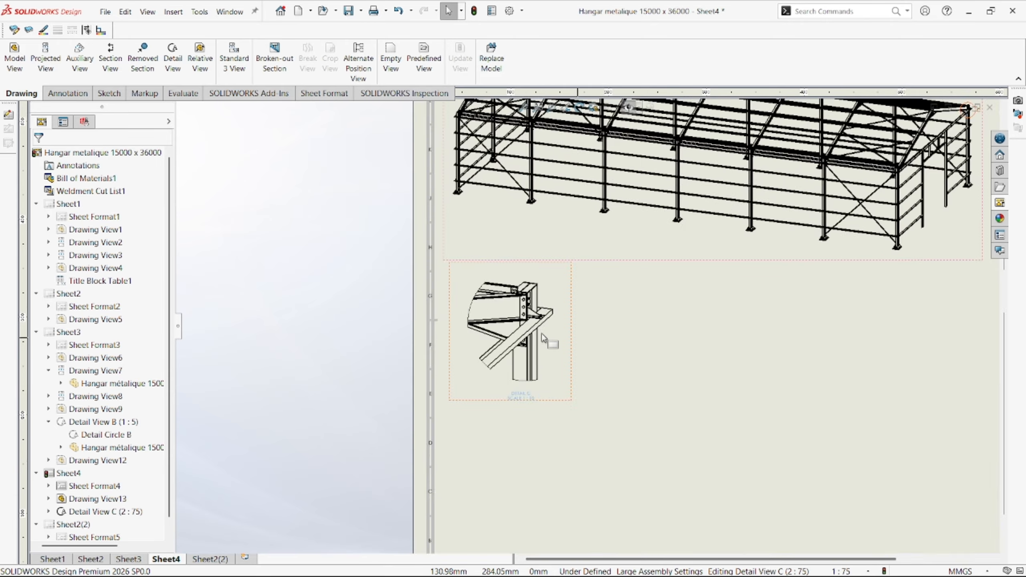
pyautogui.scroll(5, 553, 314)
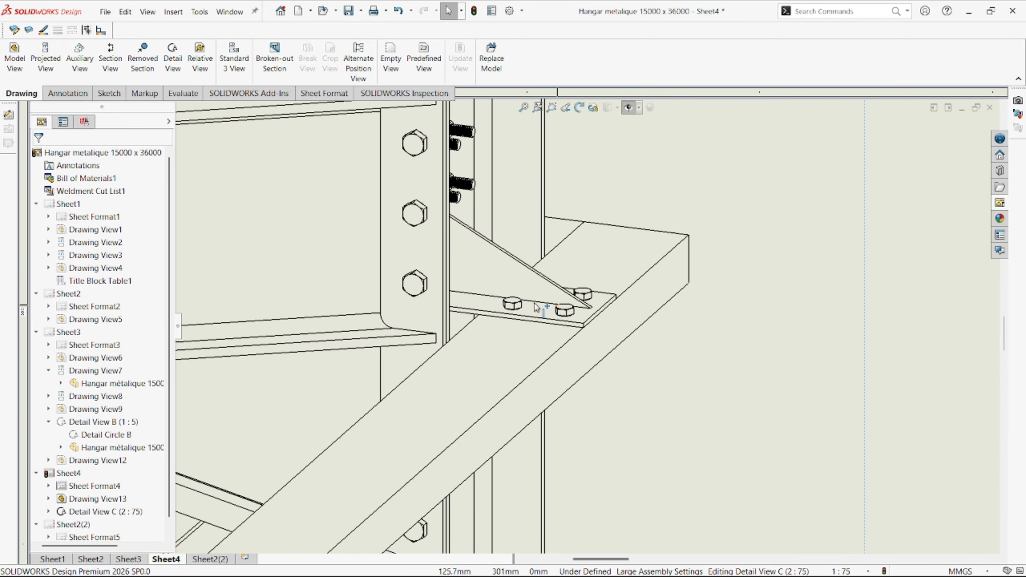
# - Examine the bolted joint in detail C and the rafter joints at the gable end of the dimetric view
pyautogui.scroll(-3, 560, 291)
pyautogui.scroll(4, 584, 305)
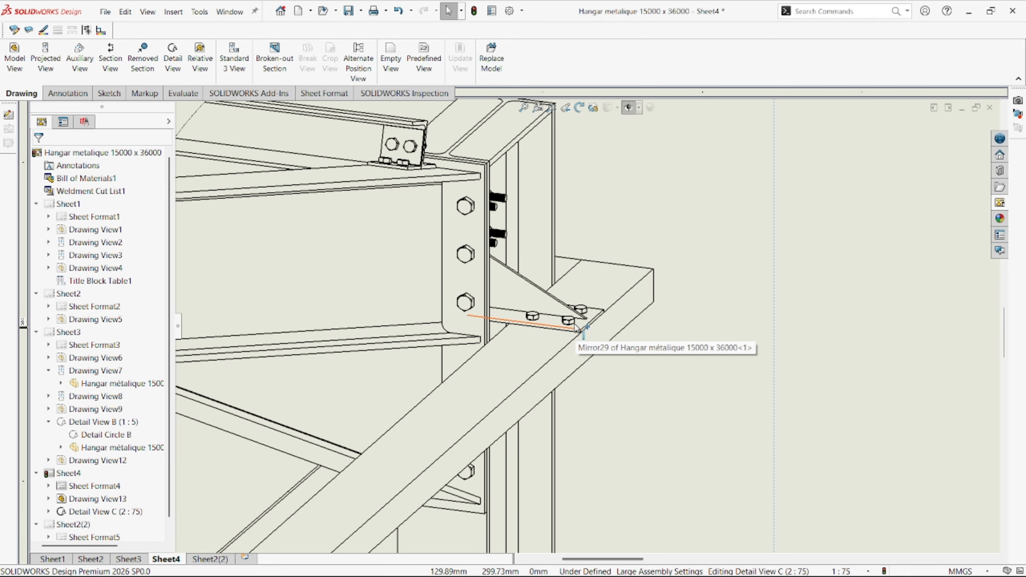
pyautogui.scroll(-4, 577, 337)
pyautogui.scroll(6, 429, 206)
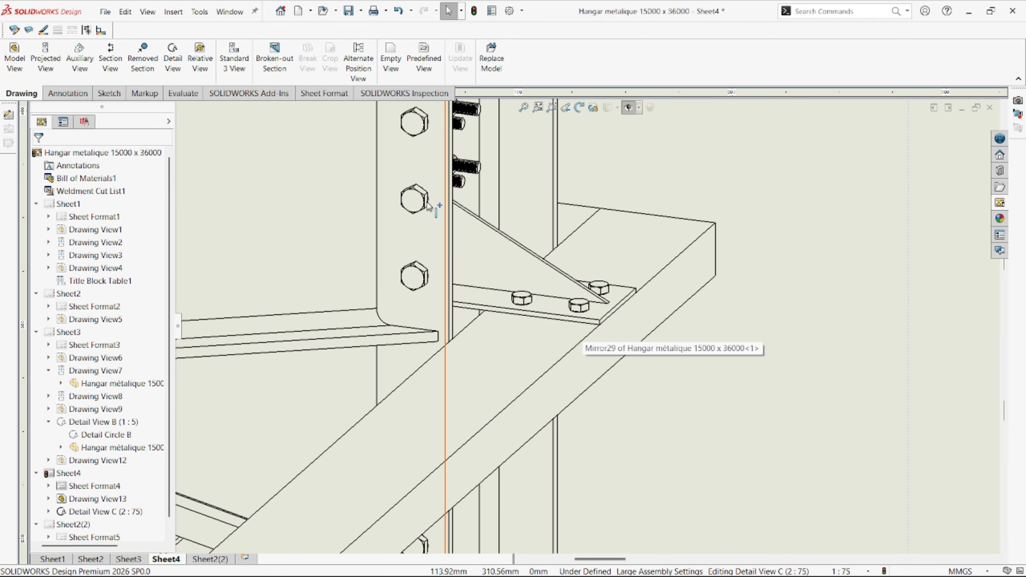
pyautogui.scroll(-10, 456, 243)
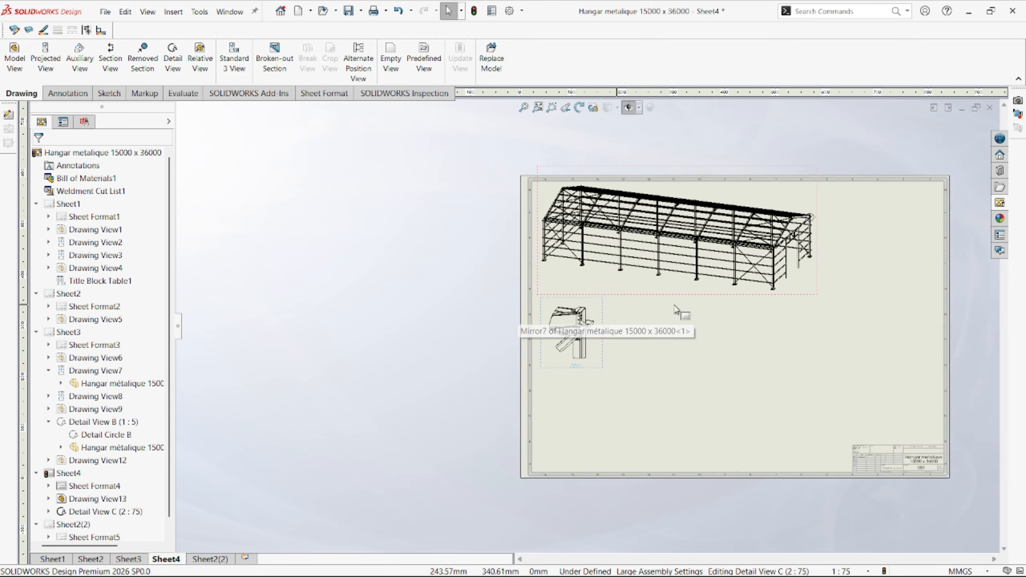
pyautogui.scroll(5, 751, 257)
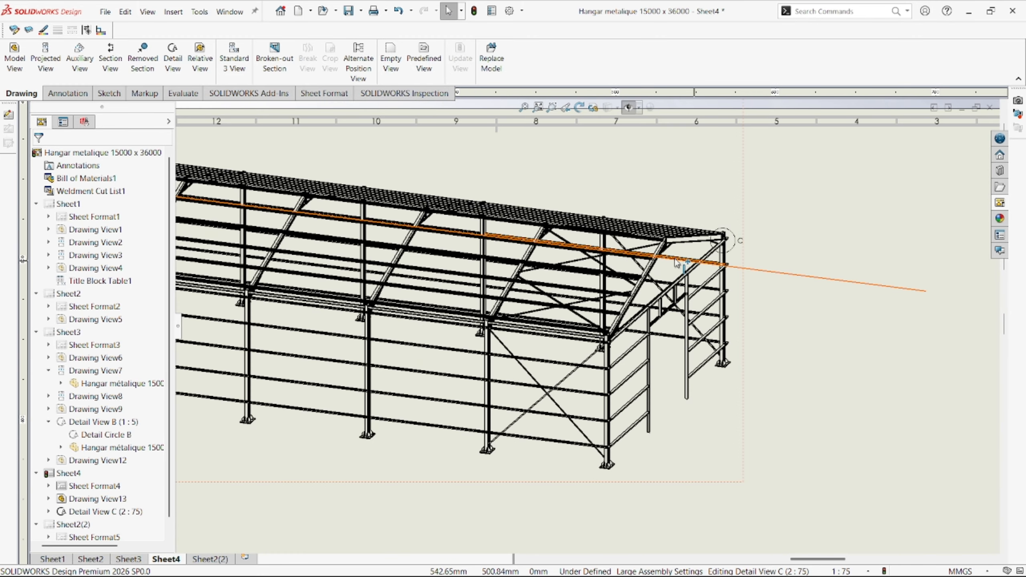
pyautogui.scroll(3, 556, 221)
pyautogui.scroll(-2, 559, 228)
pyautogui.scroll(5, 559, 228)
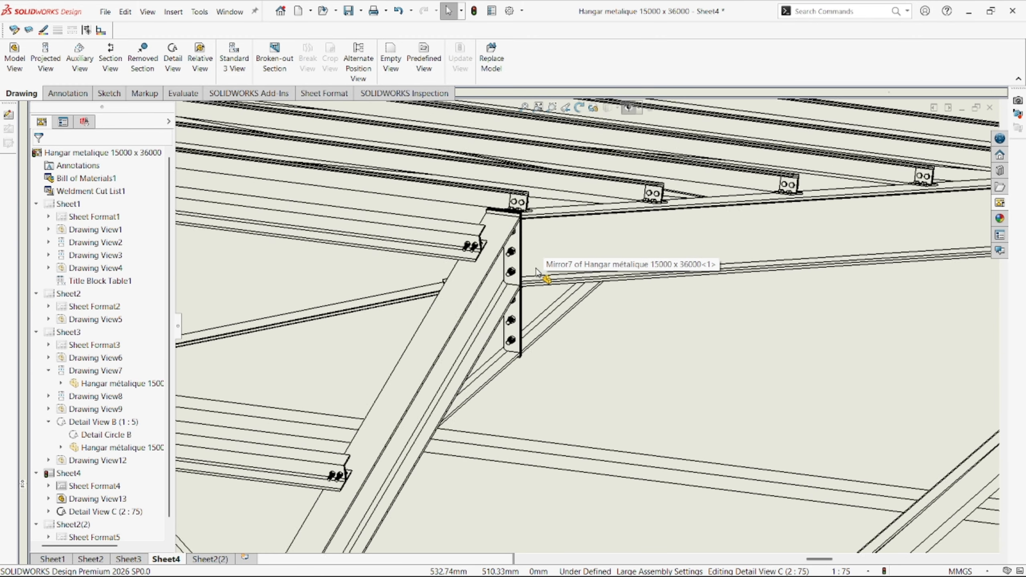
pyautogui.scroll(-8, 521, 311)
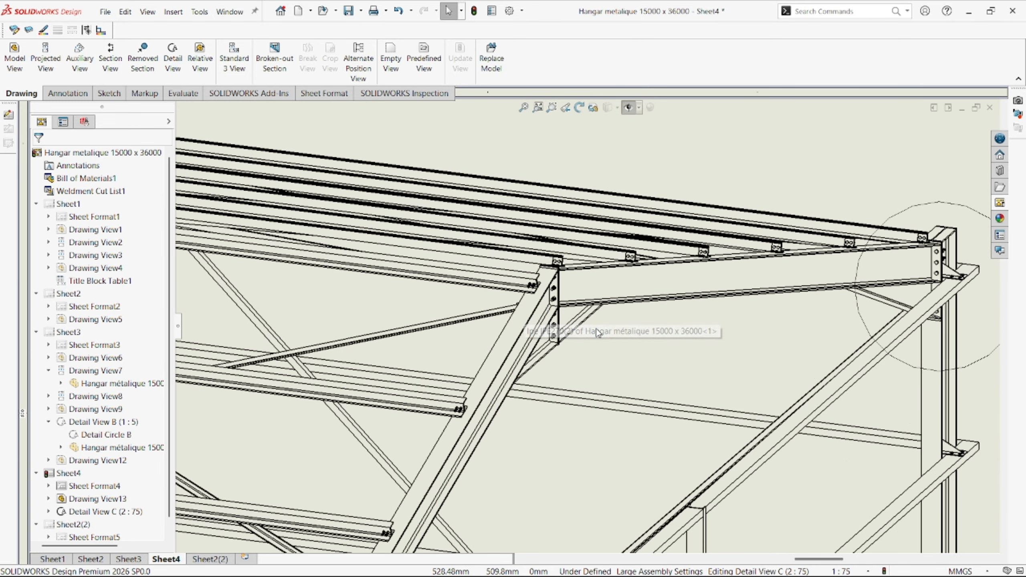
pyautogui.scroll(-6, 539, 379)
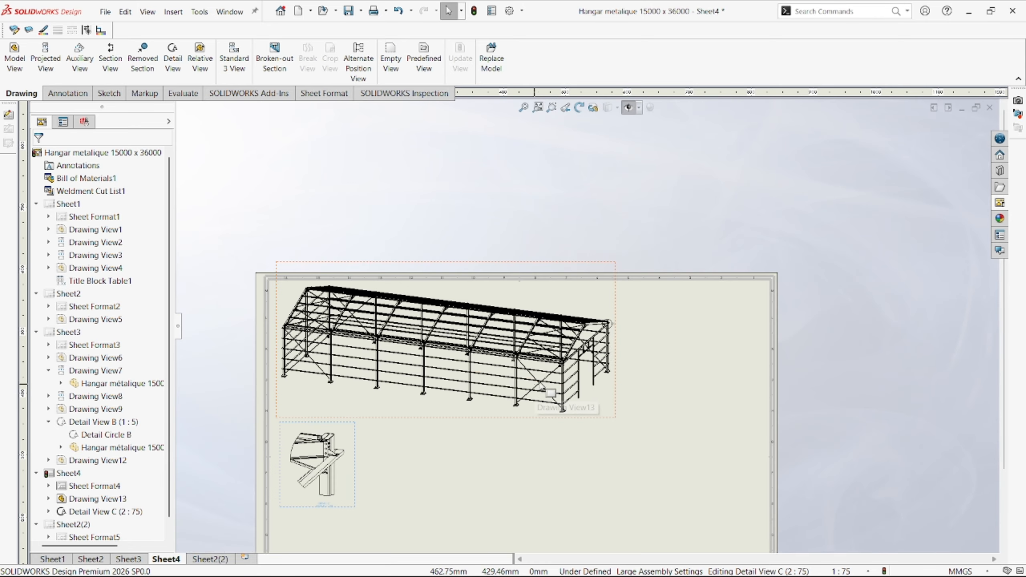
# - Sketch a detail-view circle around the bolted ridge joint where the two end-frame rafters meet in the dimetric view
pyautogui.scroll(5, 586, 332)
pyautogui.scroll(5, 528, 285)
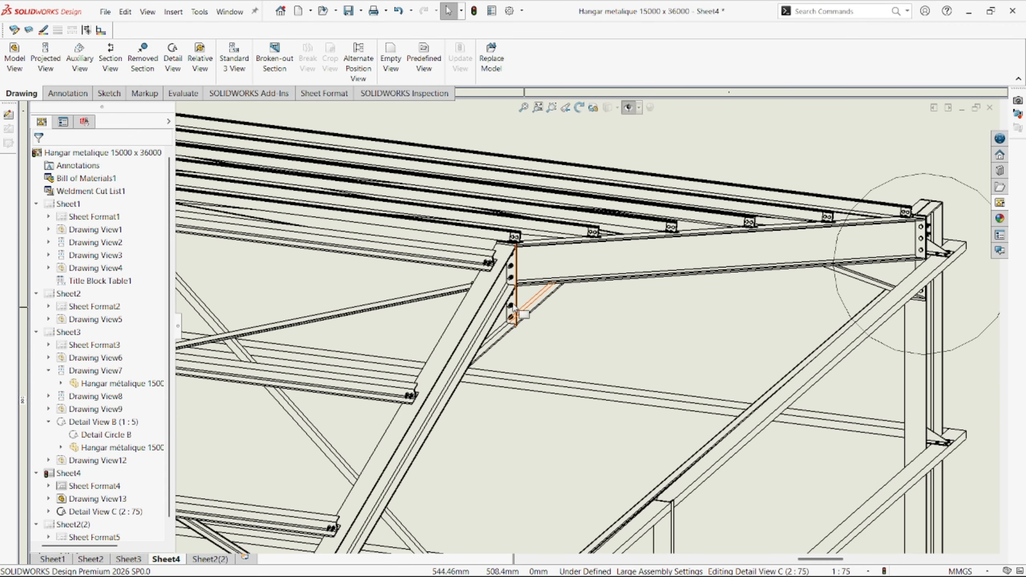
pyautogui.click(172, 61)
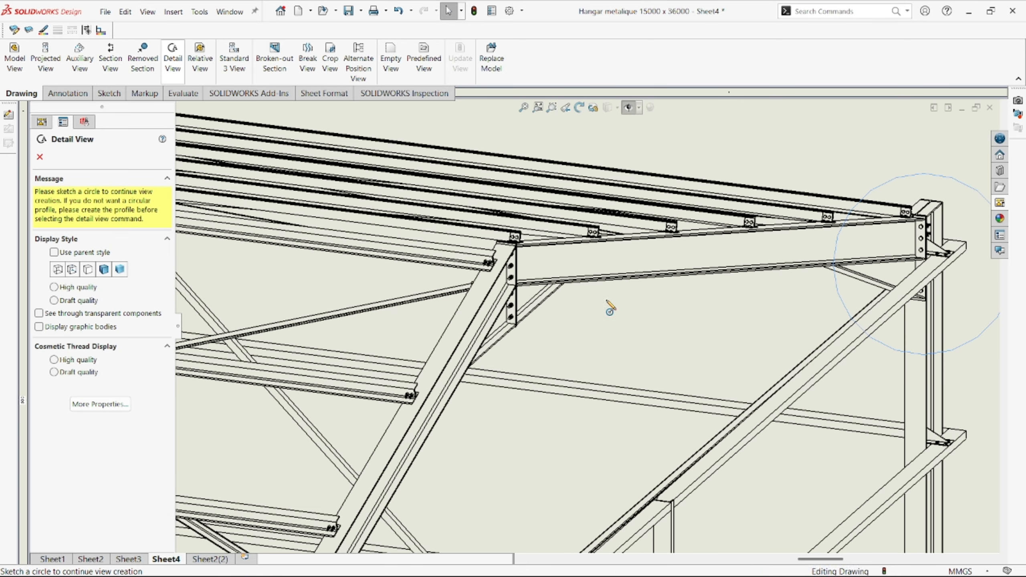
pyautogui.click(502, 286)
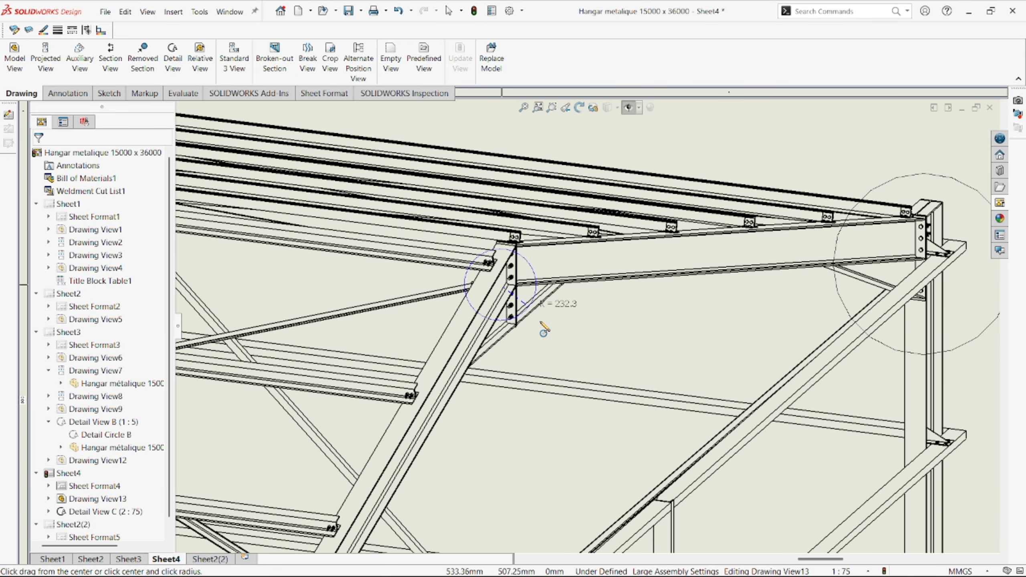
pyautogui.click(565, 357)
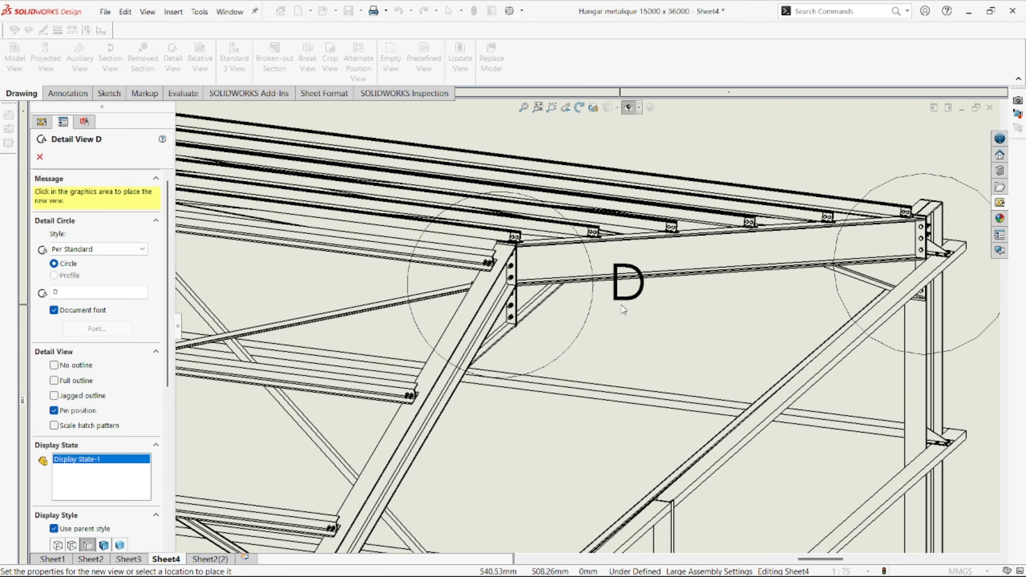
# - Place detail view D beneath the dimetric hangar view, beside detail C
pyautogui.scroll(5, 531, 392)
pyautogui.scroll(5, 532, 391)
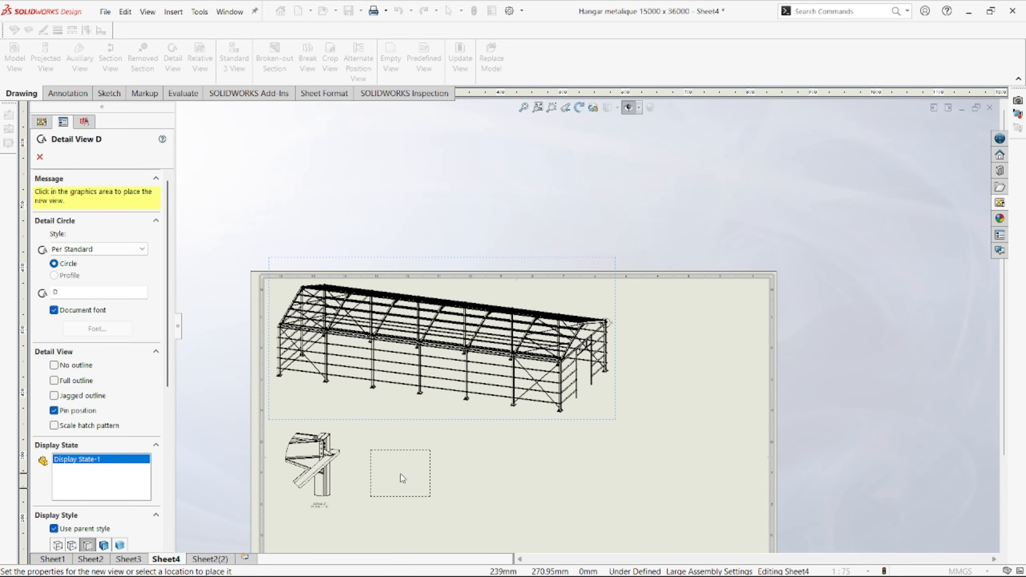
pyautogui.click(398, 460)
pyautogui.scroll(-3, 395, 473)
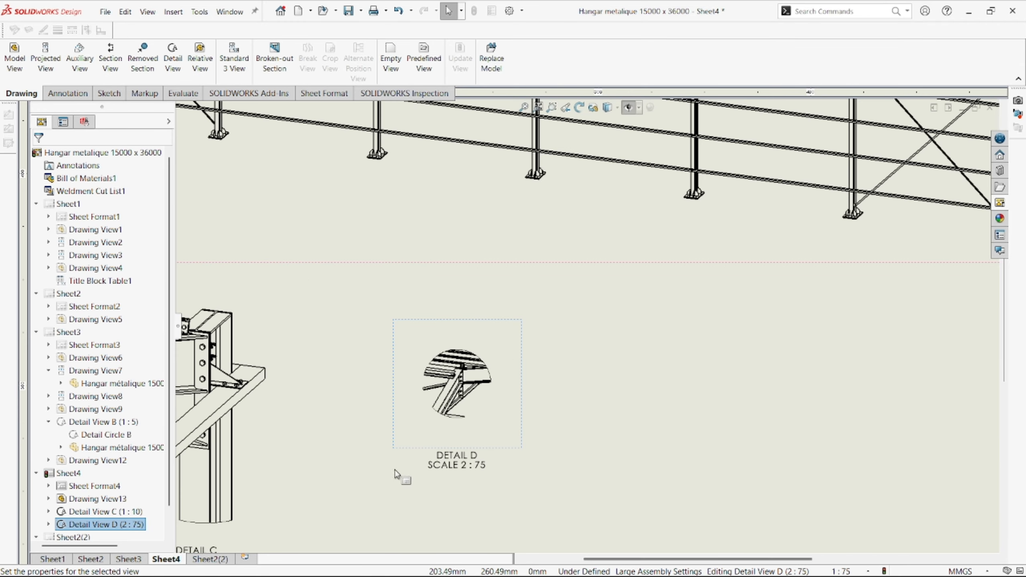
pyautogui.scroll(-3, 429, 434)
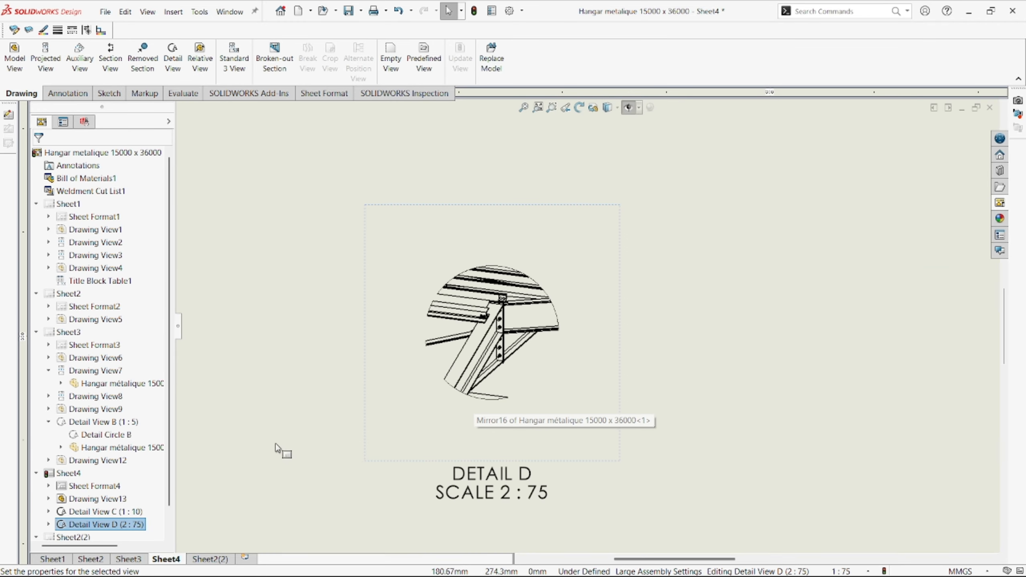
# - Set the scale of detail D to 1:10 through its label
pyautogui.doubleClick(541, 500)
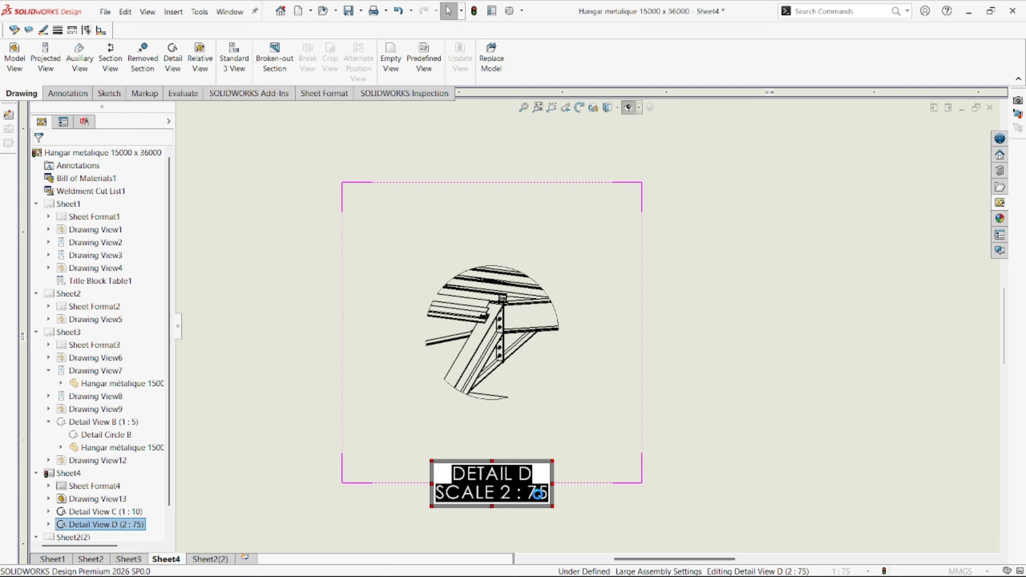
pyautogui.press('BackSpace')
pyautogui.press('BackSpace')
pyautogui.press('BackSpace')
pyautogui.press('BackSpace')
pyautogui.press('BackSpace')
pyautogui.press('BackSpace')
pyautogui.press('BackSpace')
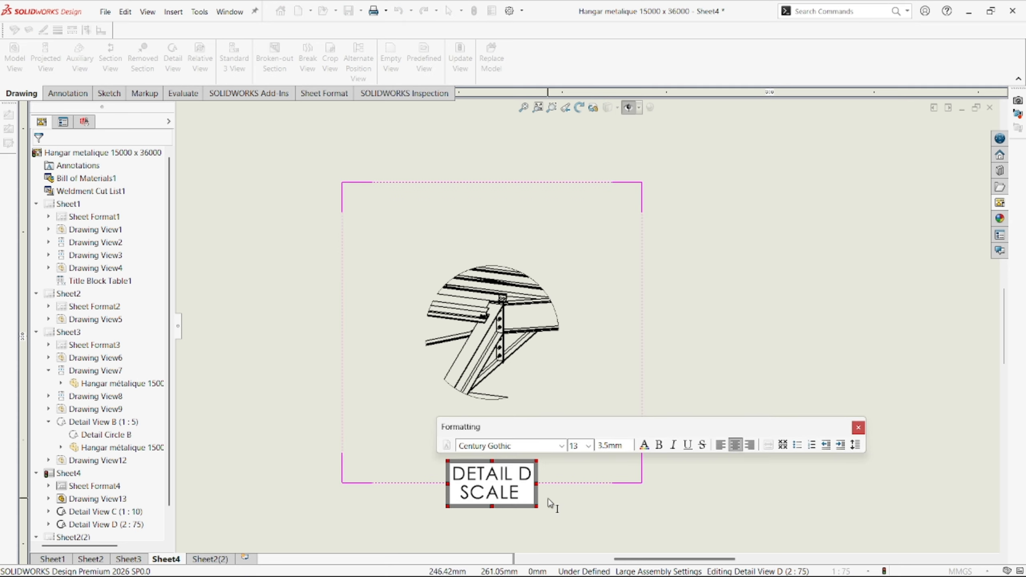
pyautogui.write('1')
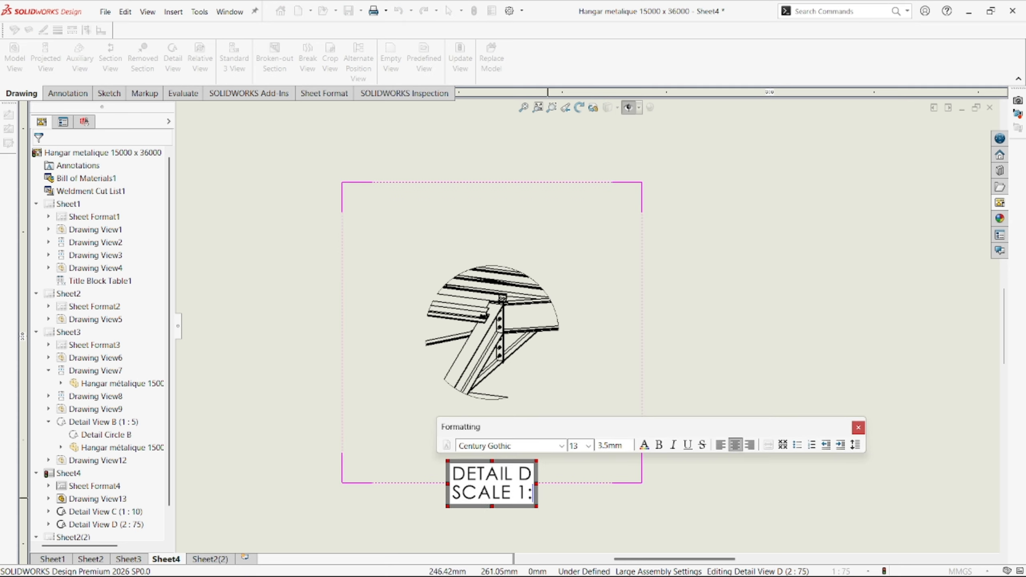
pyautogui.write(':10')
pyautogui.press('Return')
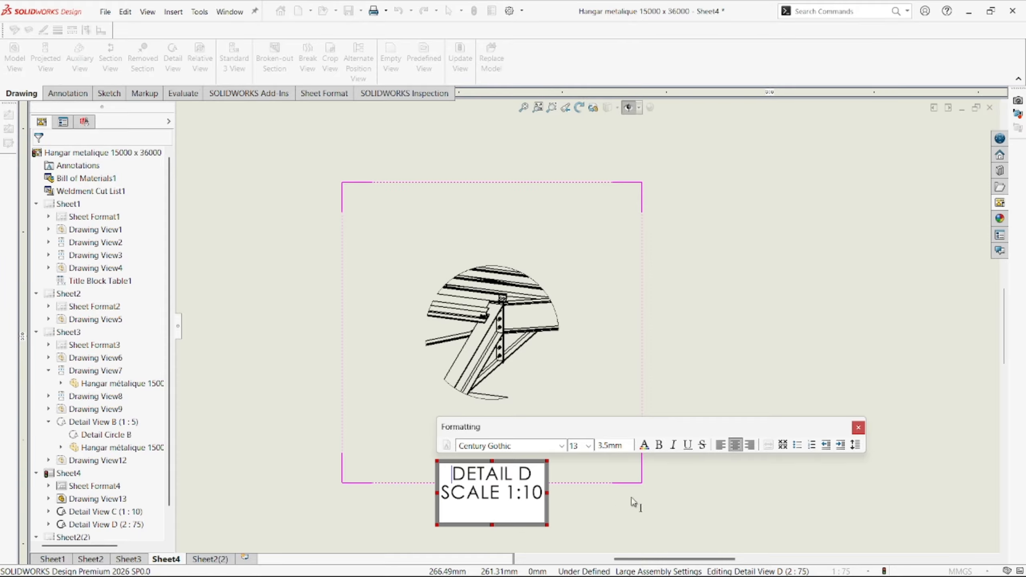
pyautogui.click(599, 492)
pyautogui.scroll(5, 600, 491)
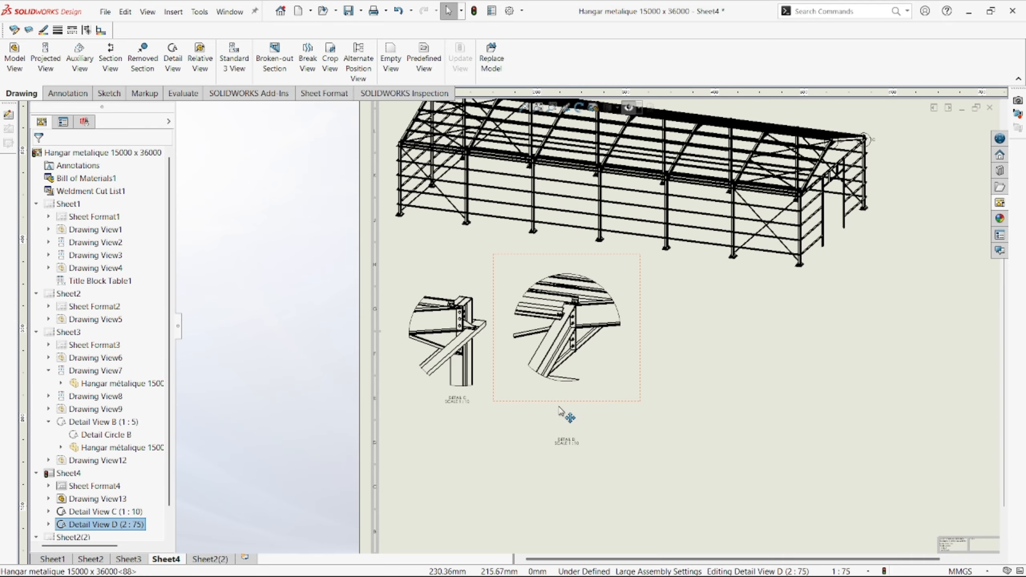
# - Move detail view D slightly down and closer to detail C, in line with it beneath the hangar view
pyautogui.moveTo(564, 396); pyautogui.dragTo(553, 431)
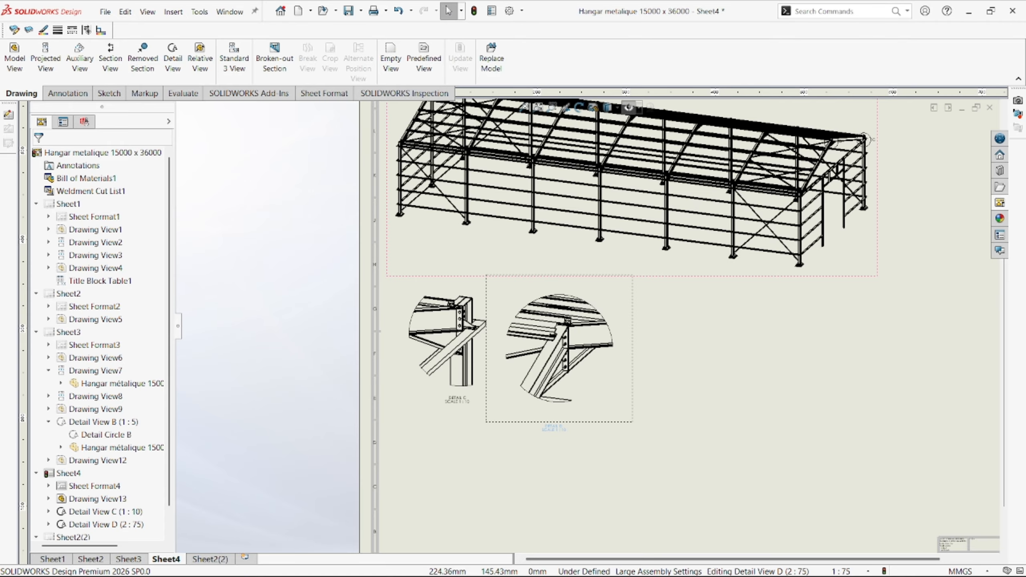
pyautogui.click(560, 378)
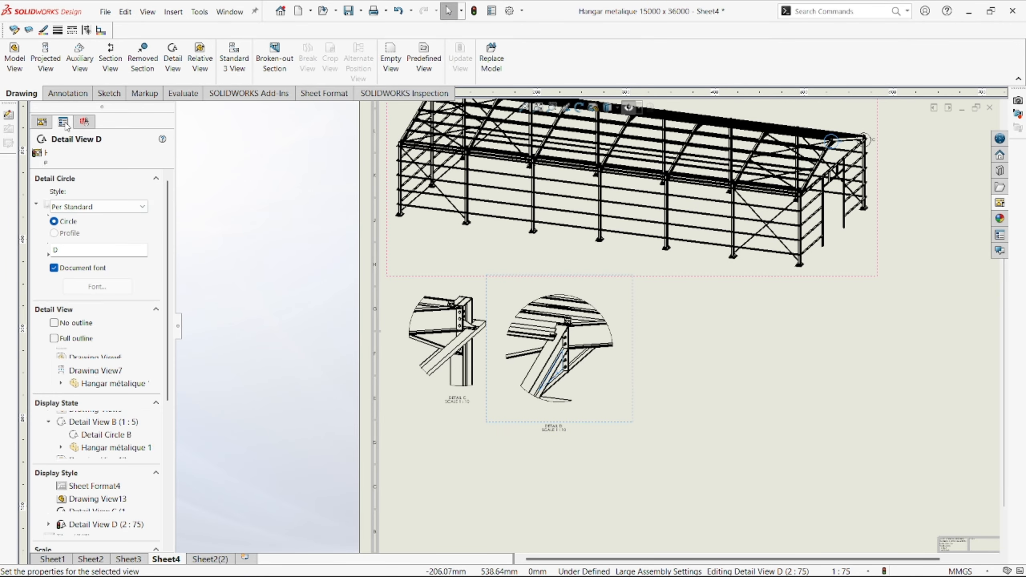
pyautogui.press('f')
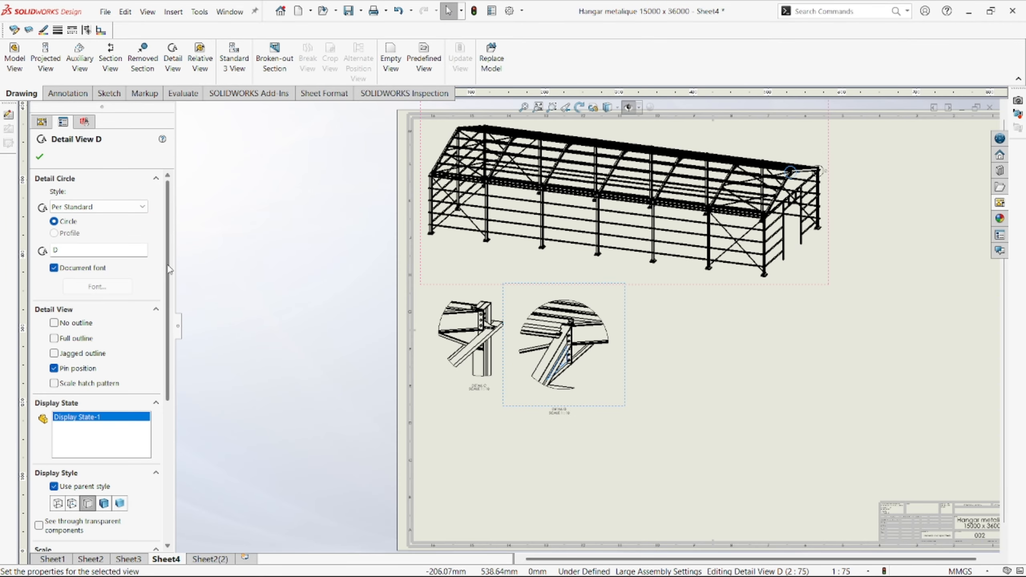
pyautogui.scroll(-3, 601, 349)
pyautogui.click(733, 407)
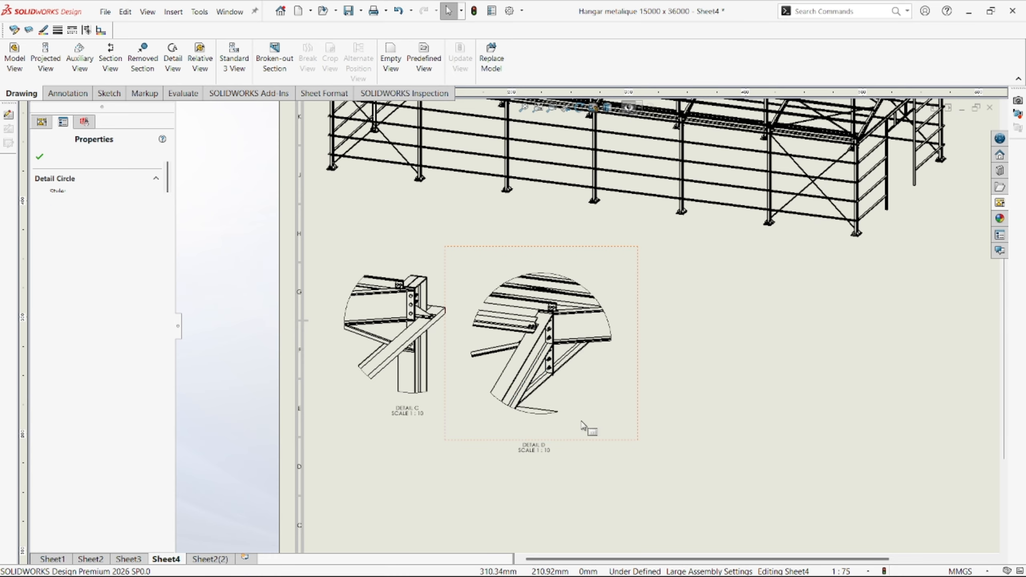
# - Move the detail D label up beside the lower edge of its view
pyautogui.moveTo(540, 448); pyautogui.dragTo(571, 404)
pyautogui.scroll(4, 646, 406)
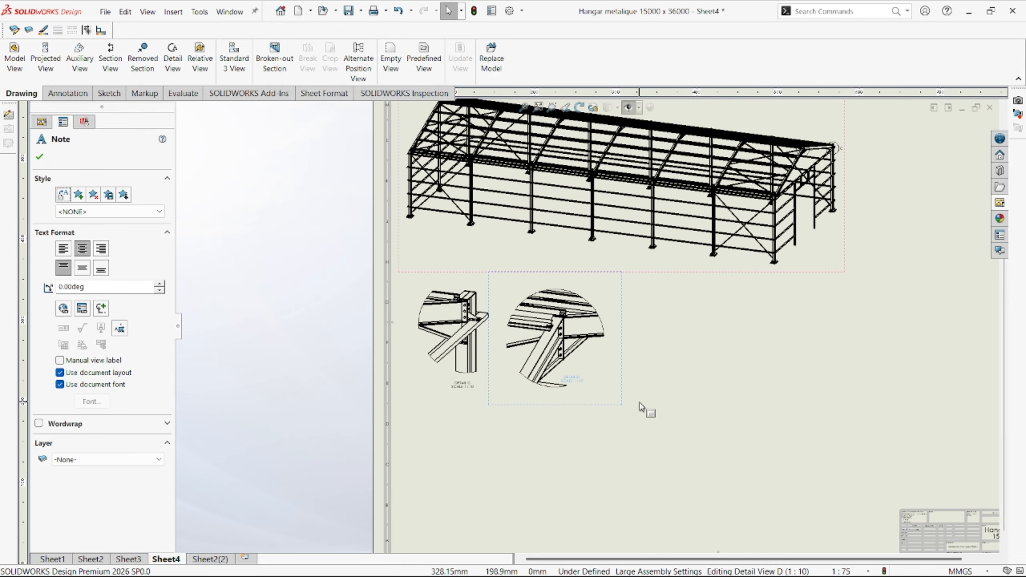
pyautogui.click(739, 339)
# - Examine the near eave joint, column bases and gable end of the dimetric view for further connections to detail
pyautogui.scroll(2, 739, 338)
pyautogui.scroll(-3, 719, 319)
pyautogui.scroll(-6, 585, 235)
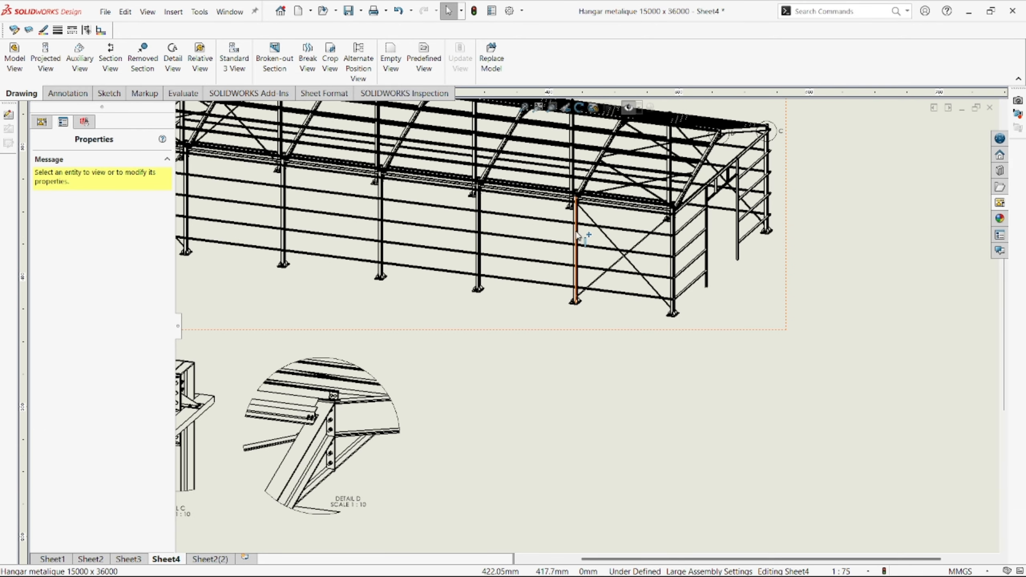
pyautogui.scroll(-5, 643, 186)
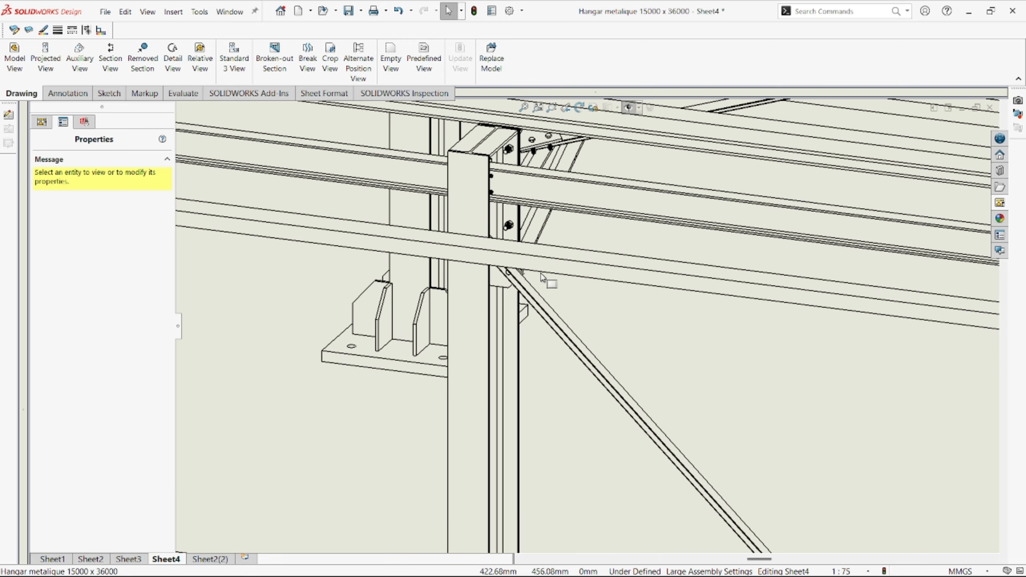
pyautogui.scroll(8, 848, 342)
pyautogui.scroll(-8, 687, 346)
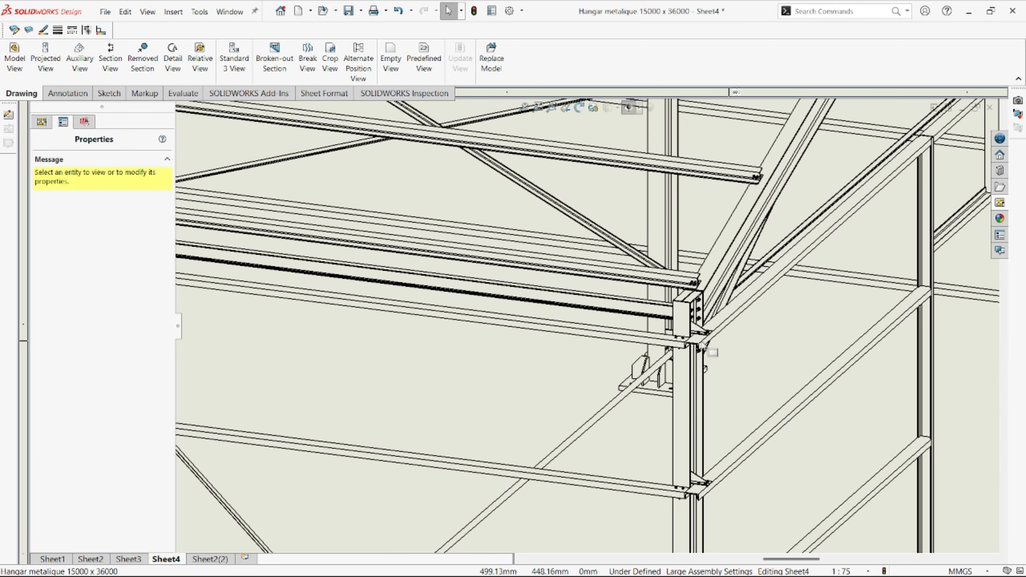
pyautogui.scroll(5, 687, 346)
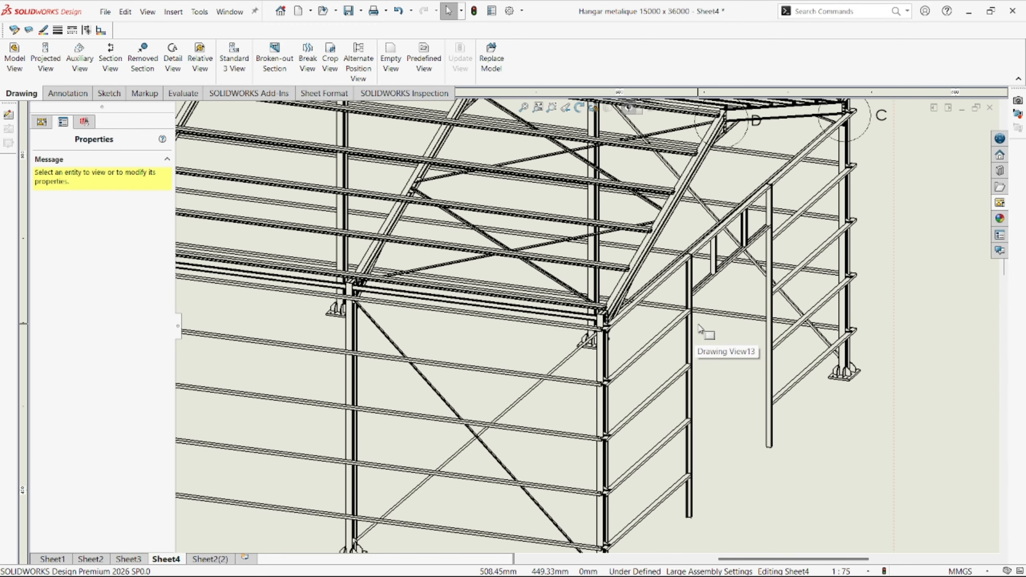
pyautogui.scroll(-5, 703, 307)
pyautogui.scroll(4, 707, 288)
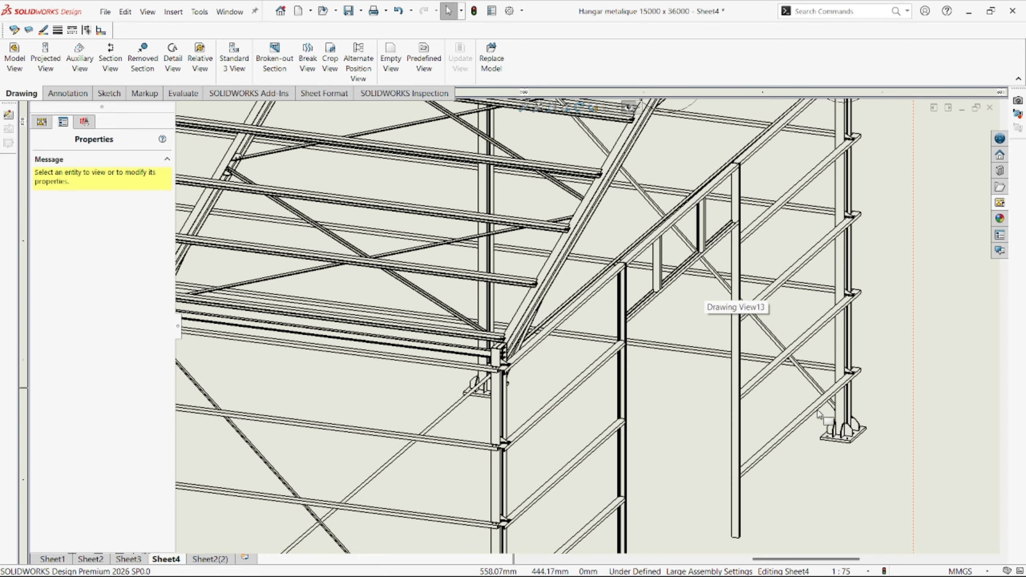
pyautogui.scroll(4, 802, 407)
pyautogui.scroll(3, 580, 368)
pyautogui.scroll(-4, 476, 340)
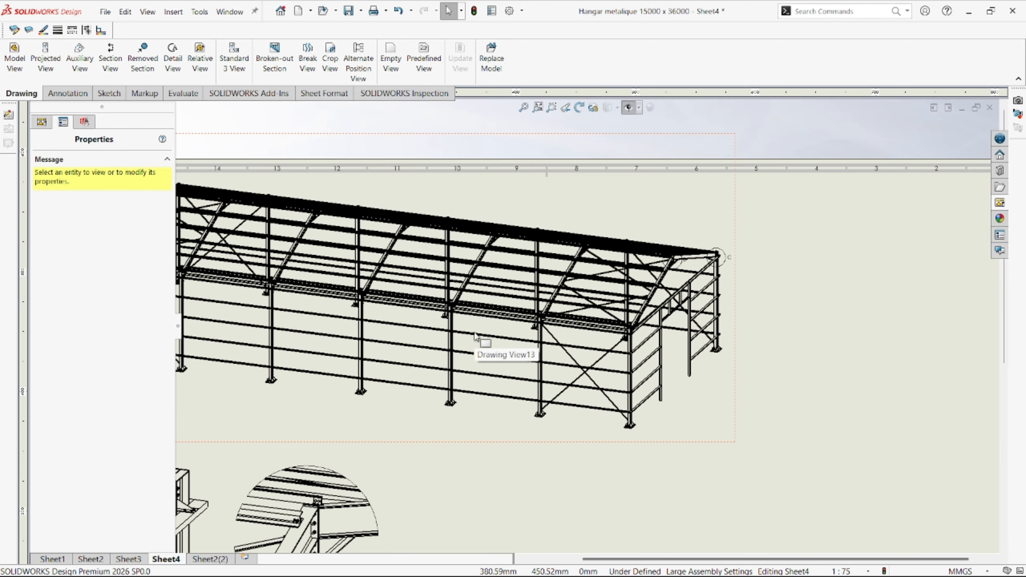
pyautogui.scroll(3, 474, 340)
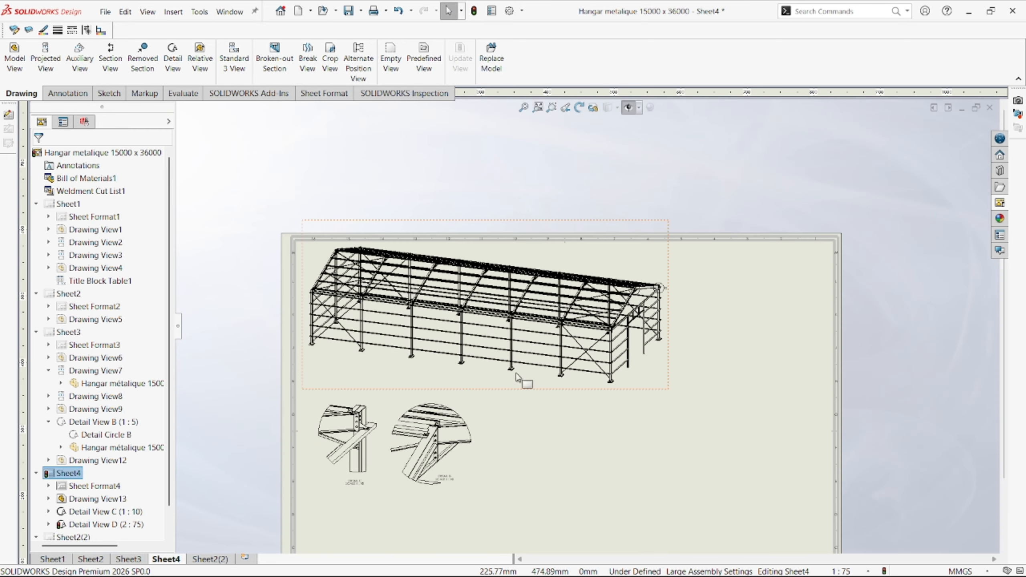
# - Inspect the near corner joint, gable door framing and far eave connections in the dimetric view
pyautogui.scroll(-2, 501, 360)
pyautogui.scroll(-6, 636, 320)
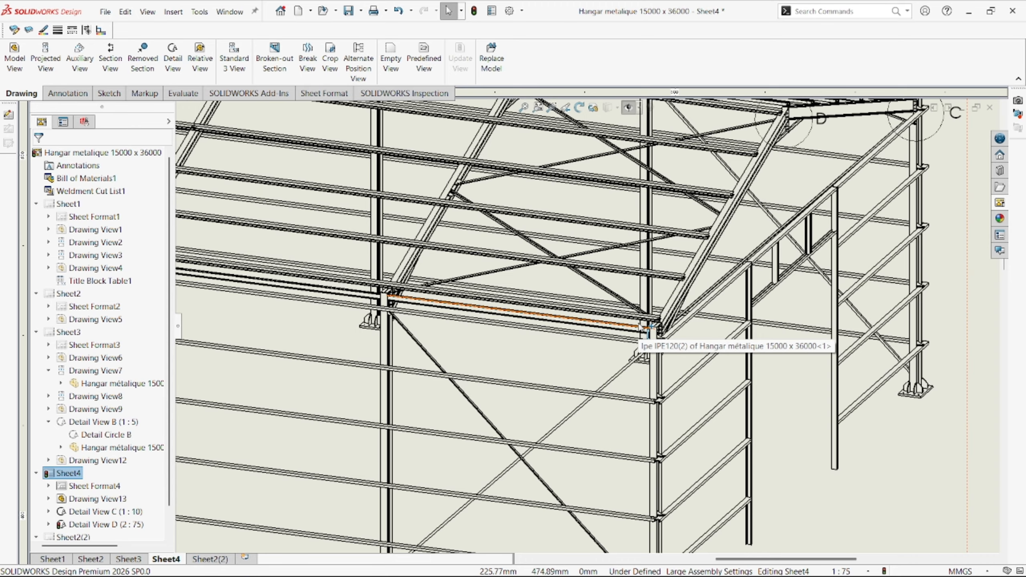
pyautogui.scroll(4, 639, 324)
pyautogui.scroll(-8, 642, 327)
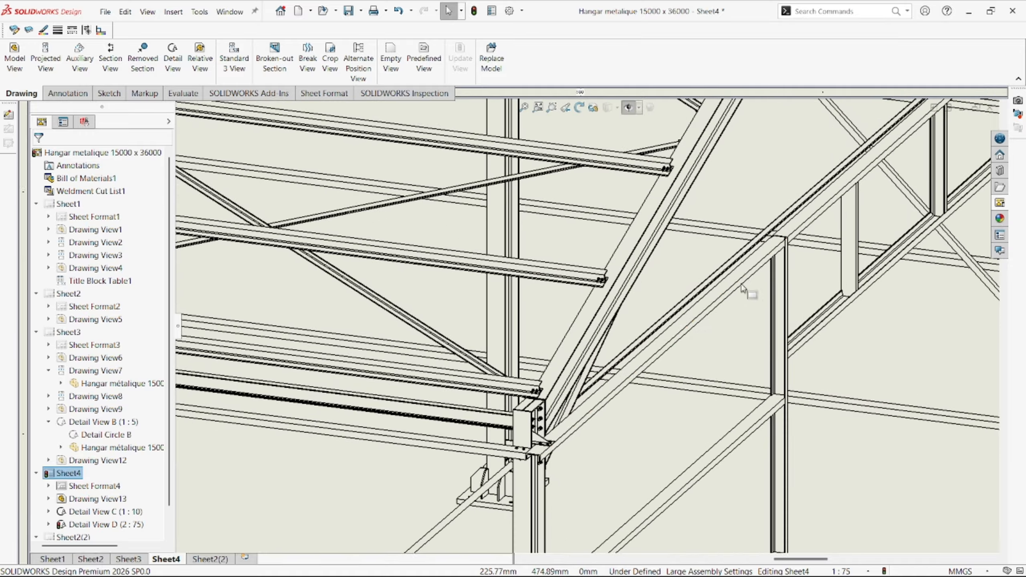
pyautogui.scroll(3, 787, 267)
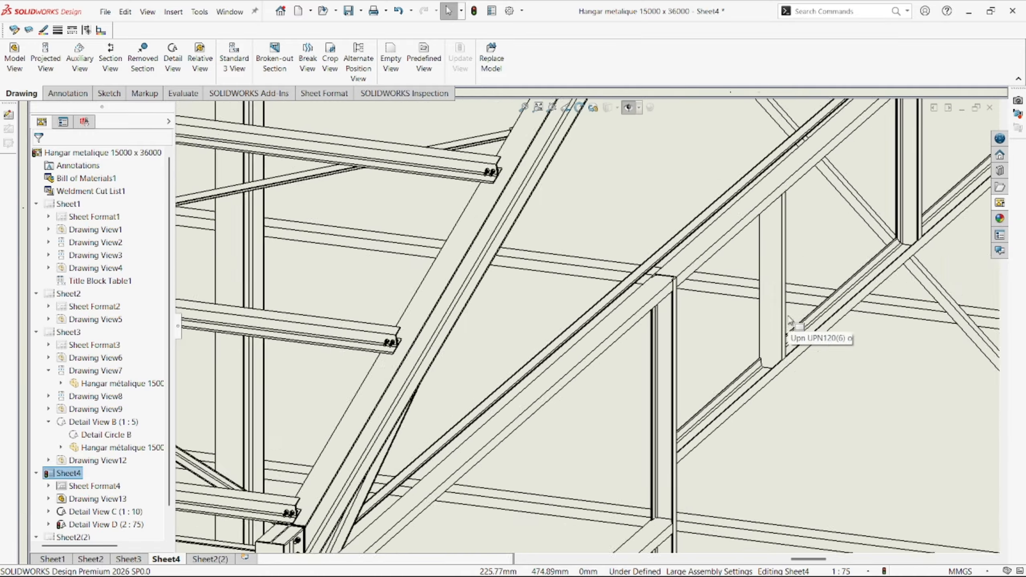
pyautogui.scroll(3, 778, 299)
pyautogui.scroll(-3, 756, 201)
pyautogui.scroll(3, 749, 218)
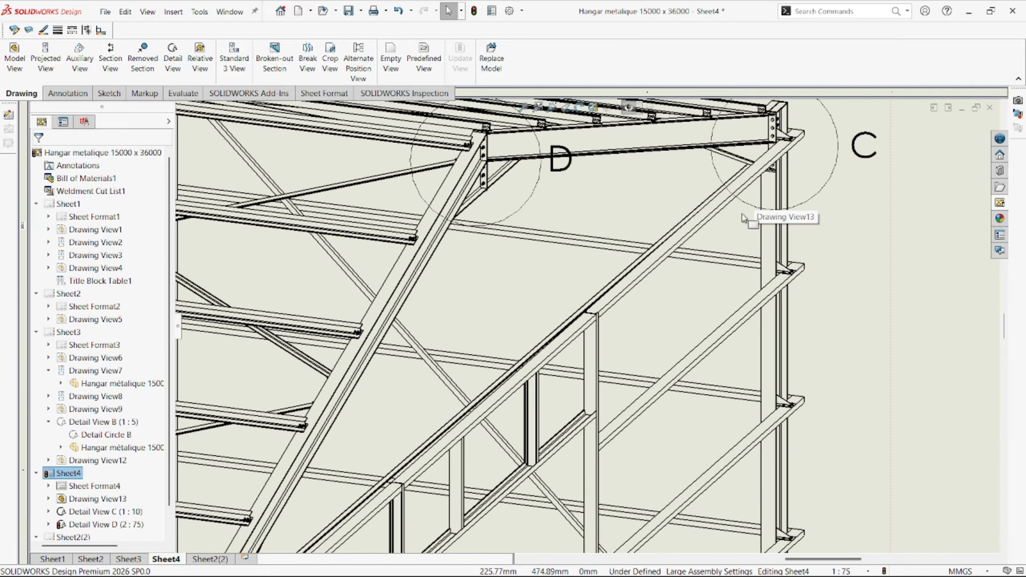
# - Create detail E around a girt connection on the near corner column of the dimetric view, placing it beside detail D
pyautogui.scroll(3, 585, 328)
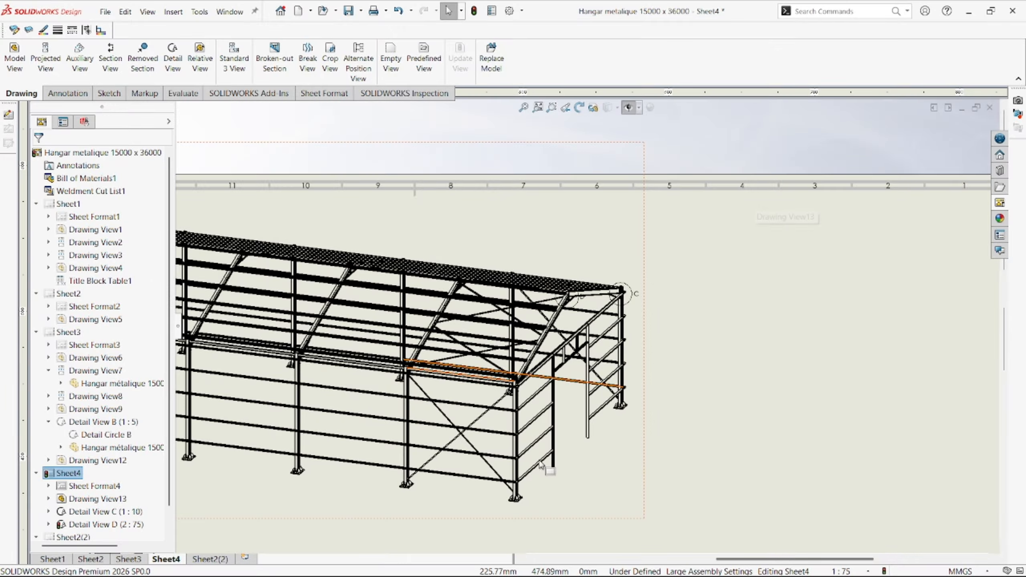
pyautogui.scroll(-5, 541, 465)
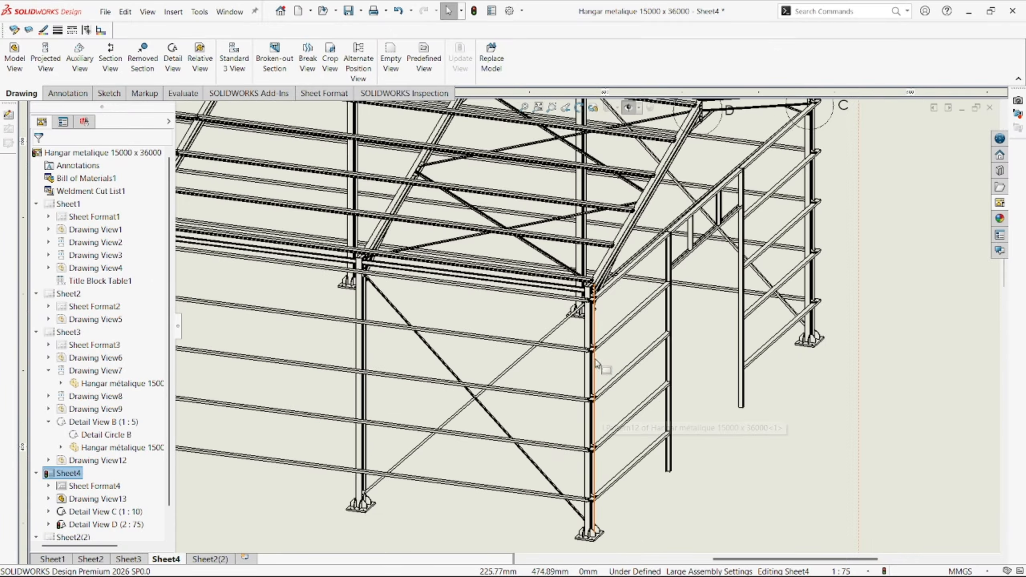
pyautogui.scroll(-3, 598, 363)
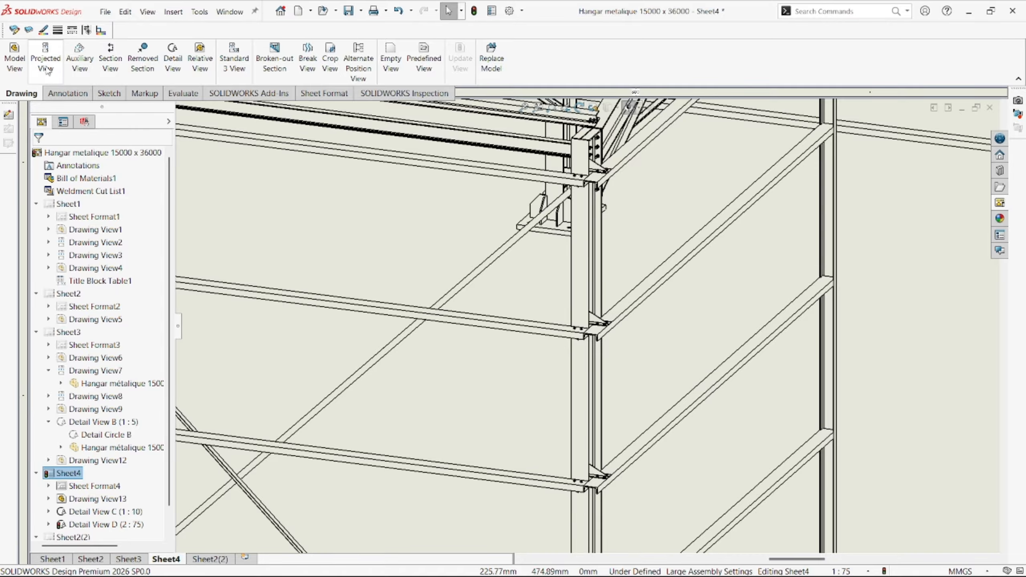
pyautogui.click(173, 57)
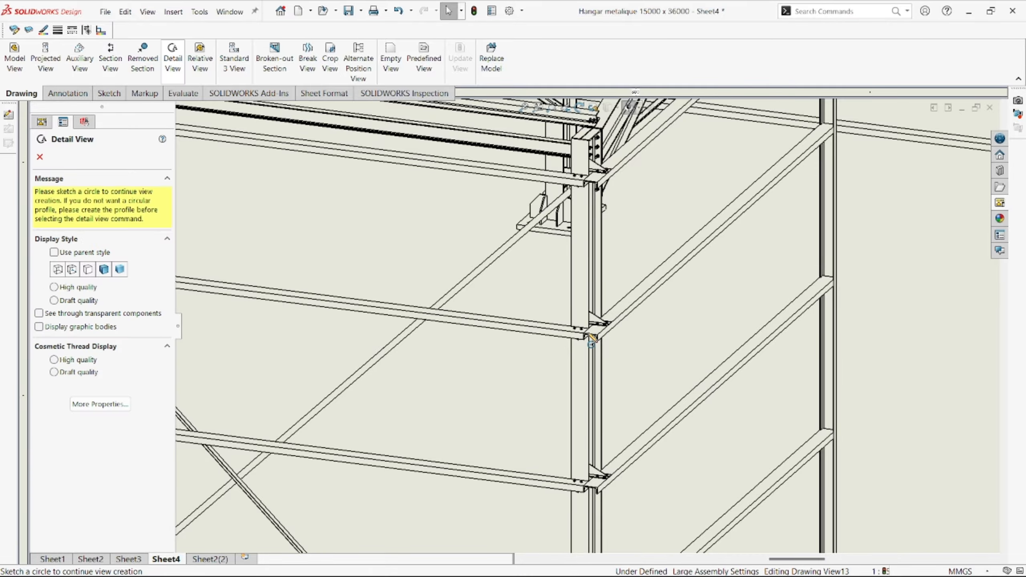
pyautogui.scroll(-3, 585, 329)
pyautogui.click(579, 321)
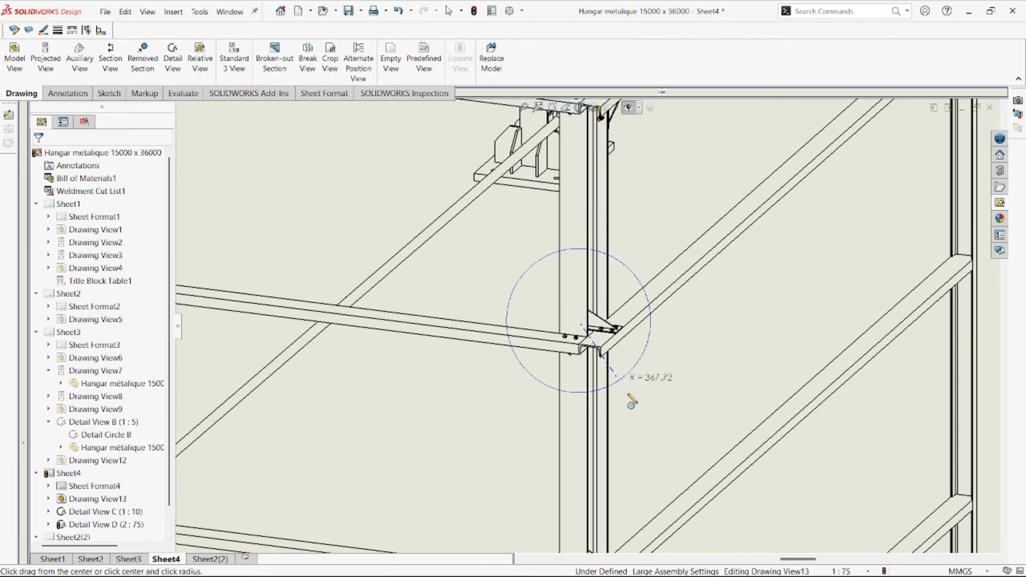
pyautogui.click(630, 359)
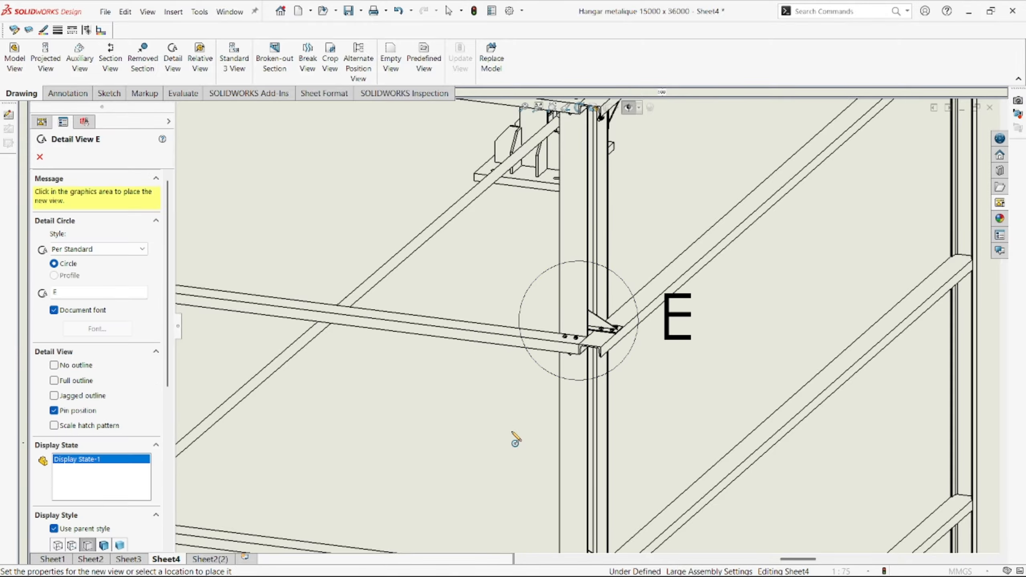
pyautogui.scroll(8, 509, 429)
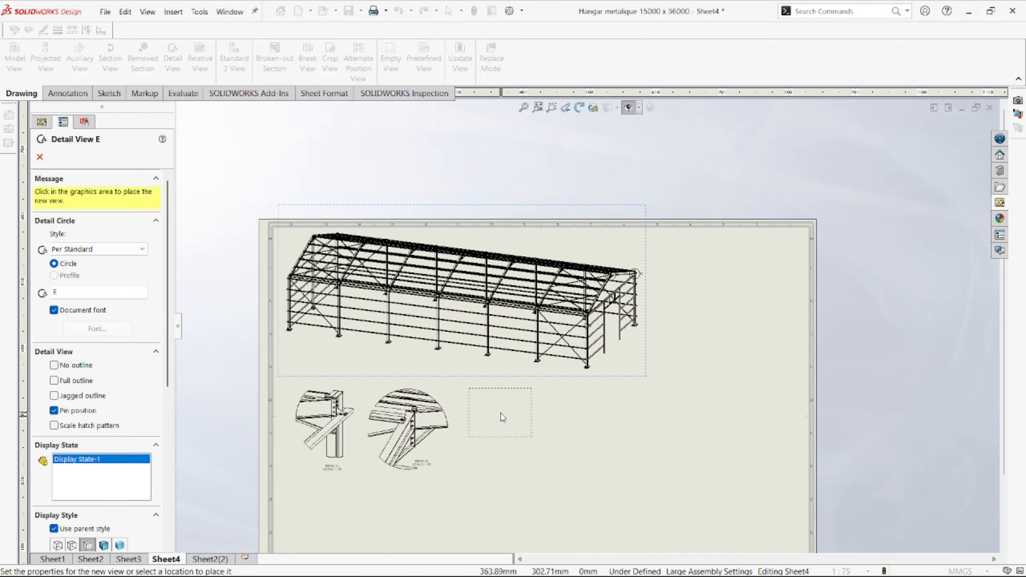
pyautogui.click(501, 417)
# - Set the scale in the detail E label to 1:5
pyautogui.scroll(-2, 505, 421)
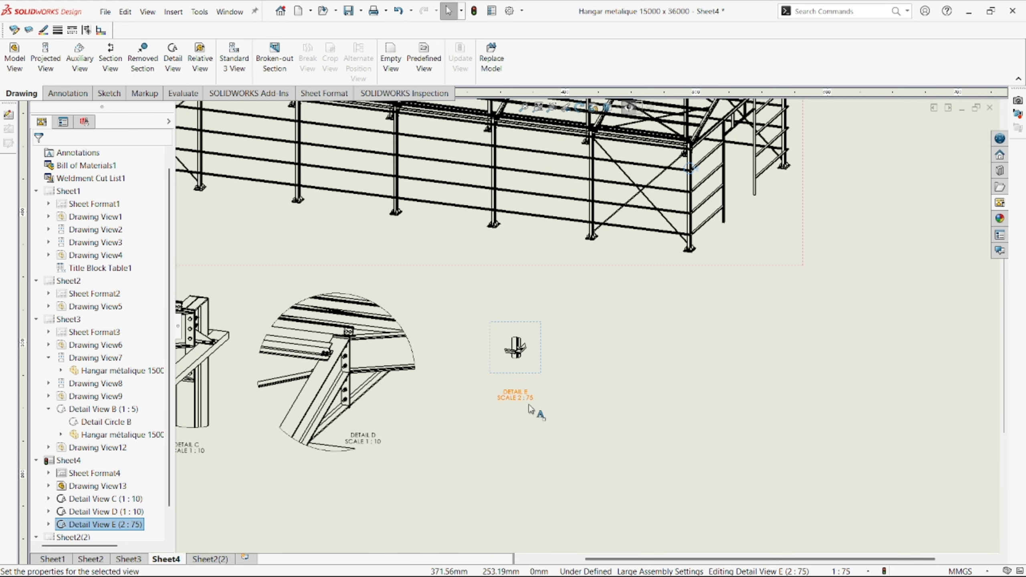
pyautogui.doubleClick(532, 402)
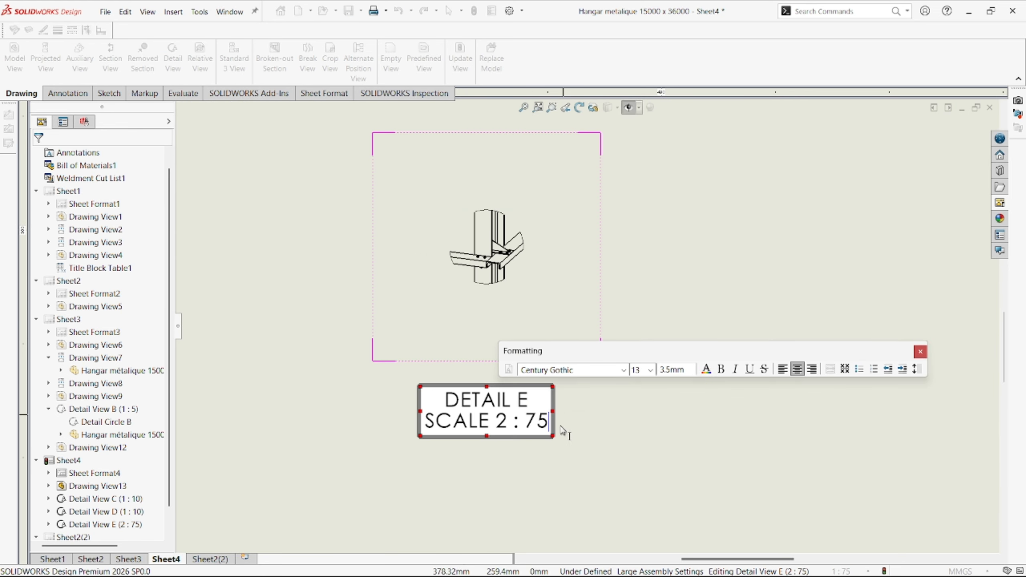
pyautogui.press('BackSpace')
pyautogui.press('BackSpace')
pyautogui.press('BackSpace')
pyautogui.press('BackSpace')
pyautogui.press('BackSpace')
pyautogui.press('BackSpace')
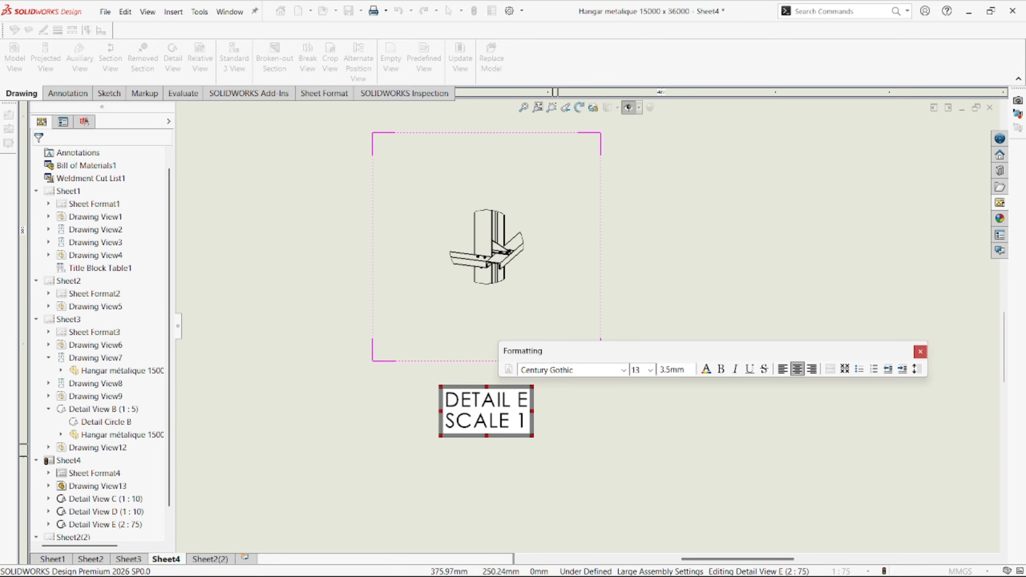
pyautogui.write('1:5')
pyautogui.press('Return')
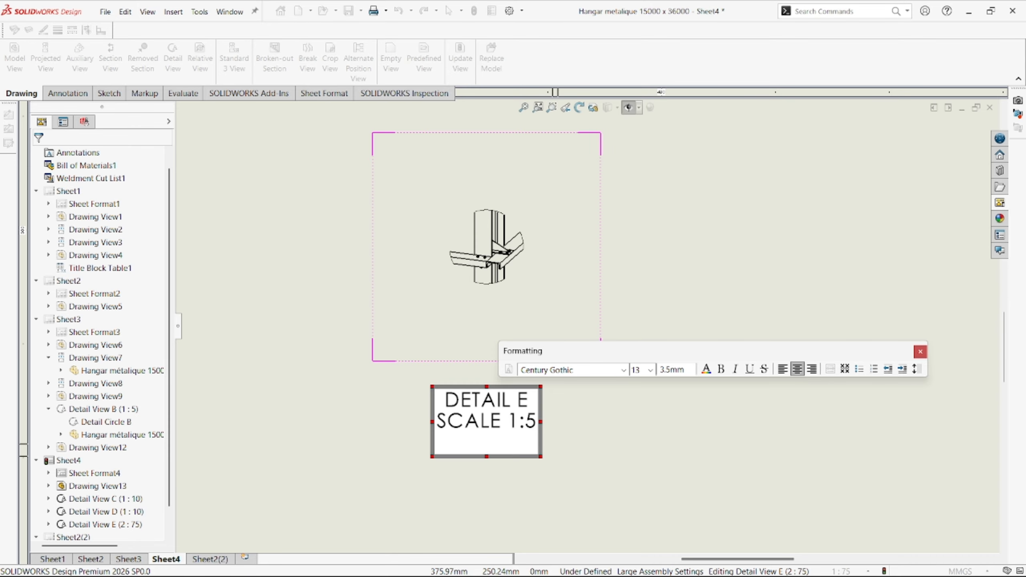
pyautogui.click(682, 481)
pyautogui.scroll(8, 464, 369)
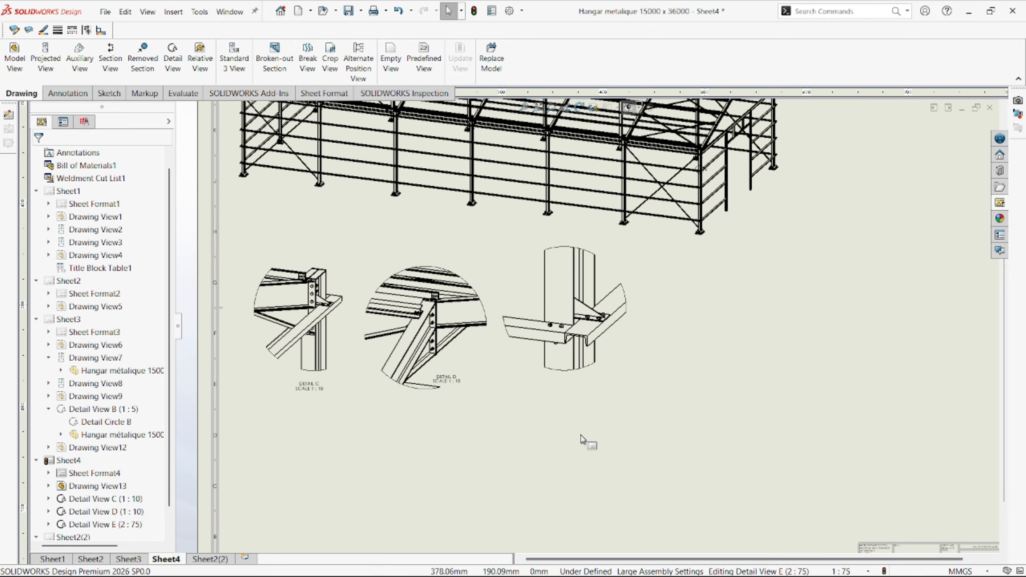
# - Move the detail E label to just beneath its view
pyautogui.press('f')
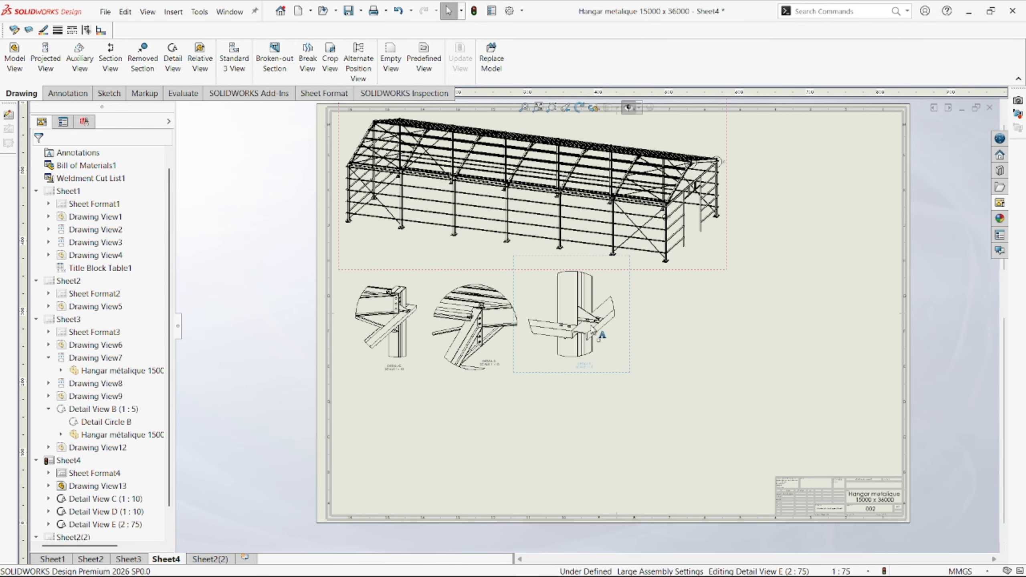
pyautogui.scroll(-3, 601, 337)
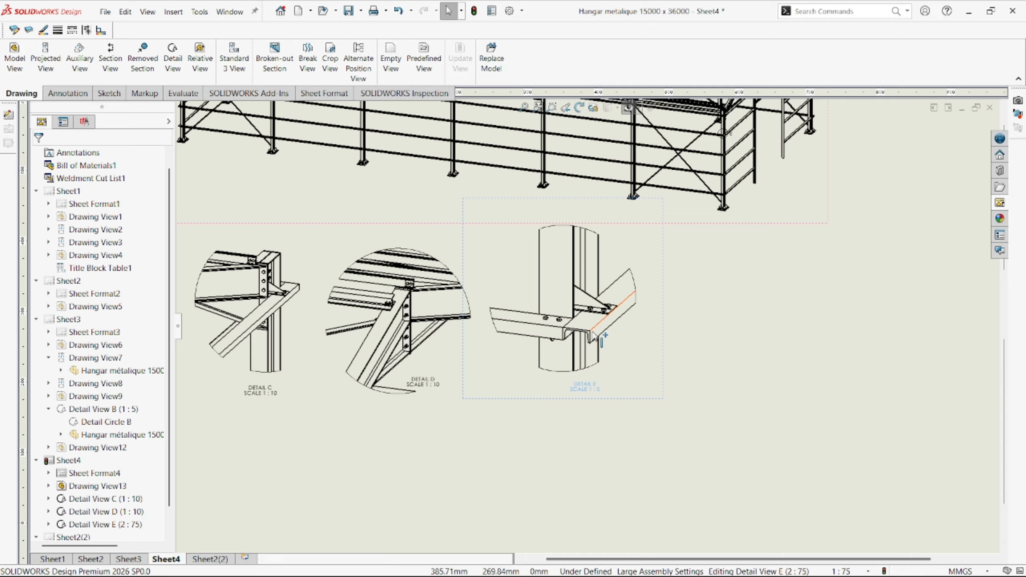
pyautogui.click(584, 371)
pyautogui.moveTo(584, 371); pyautogui.dragTo(588, 390)
pyautogui.click(672, 401)
# - Examine the sheet layout and the gable end, door posts and girts of the dimetric view for another connection to detail
pyautogui.scroll(2, 671, 400)
pyautogui.scroll(1, 629, 249)
pyautogui.scroll(-2, 626, 249)
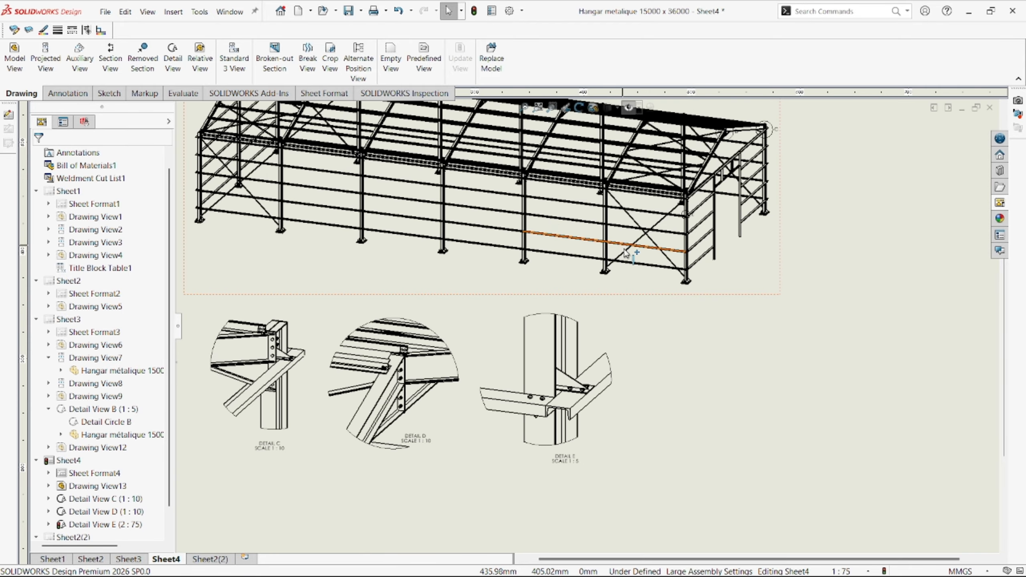
pyautogui.press('f')
pyautogui.scroll(-8, 692, 434)
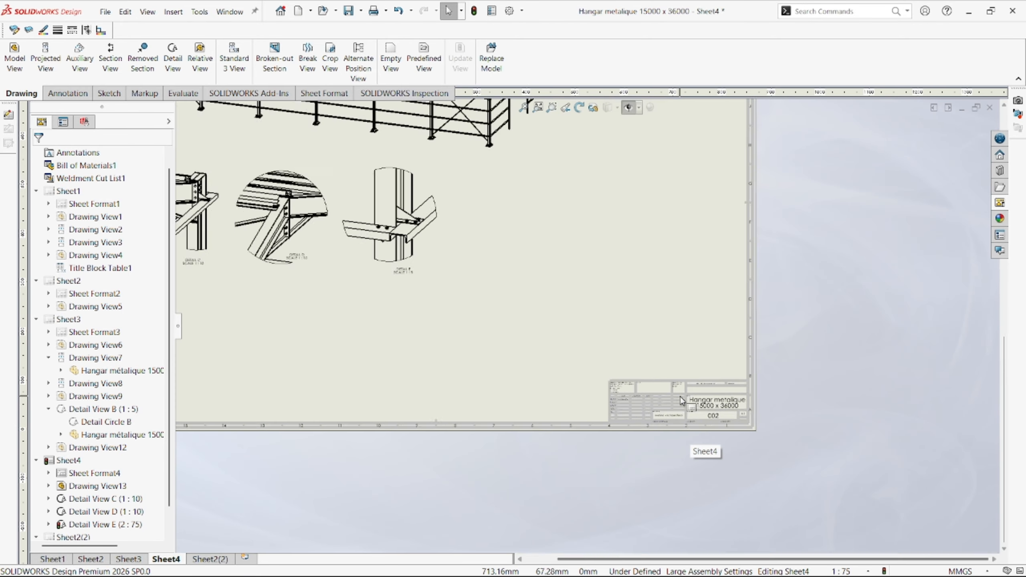
pyautogui.scroll(7, 762, 402)
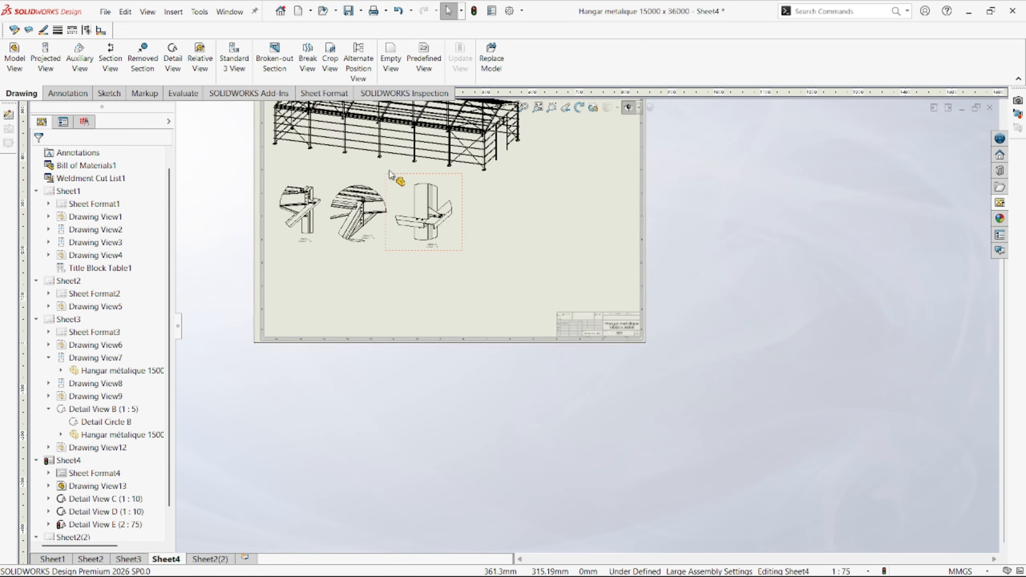
pyautogui.scroll(-2, 396, 178)
pyautogui.scroll(2, 503, 204)
pyautogui.scroll(-1, 501, 205)
pyautogui.scroll(-2, 549, 226)
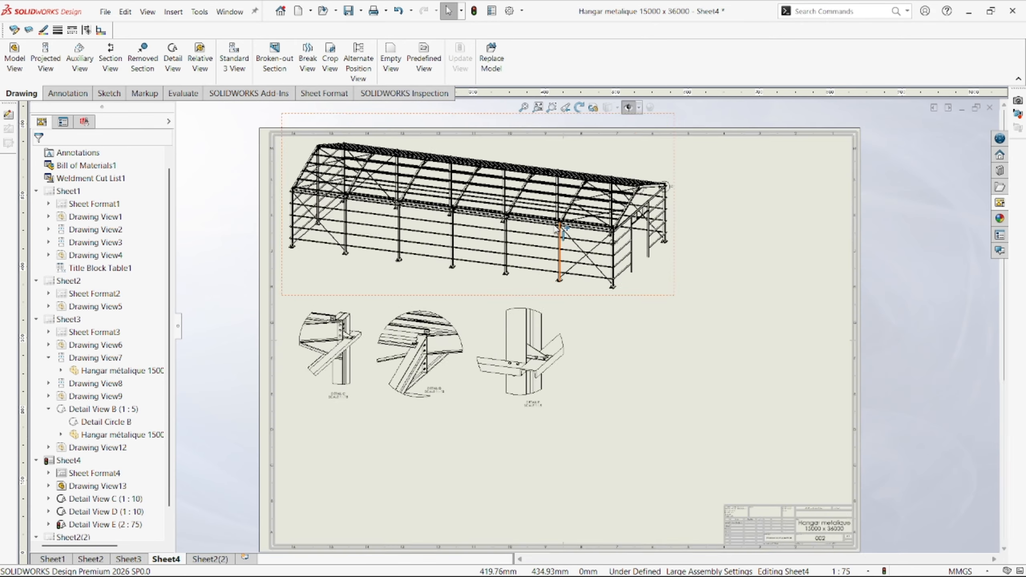
pyautogui.scroll(-1, 645, 283)
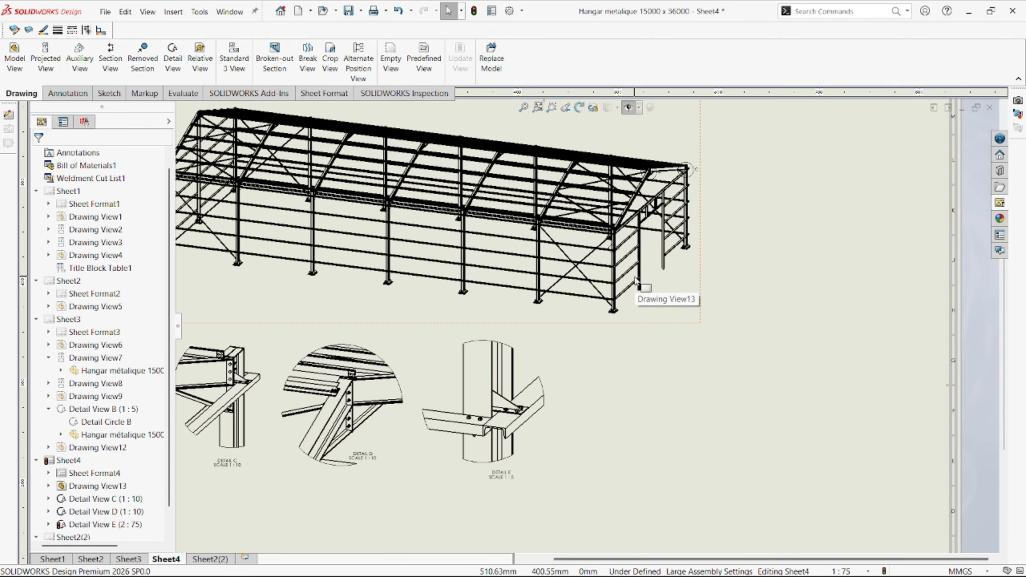
pyautogui.scroll(1, 647, 282)
pyautogui.scroll(-3, 507, 304)
pyautogui.scroll(-4, 588, 248)
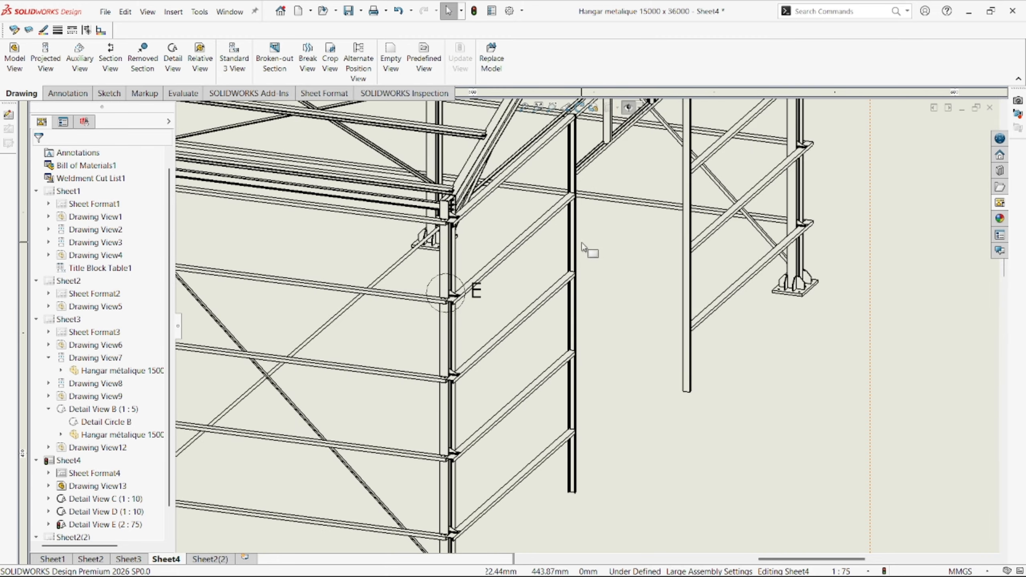
pyautogui.scroll(-1, 582, 298)
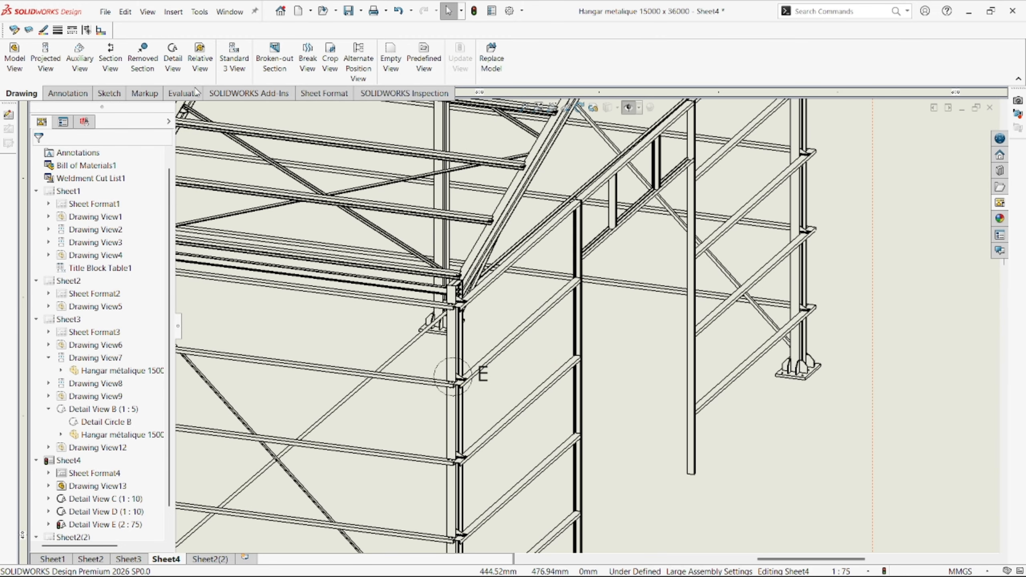
pyautogui.scroll(6, 728, 414)
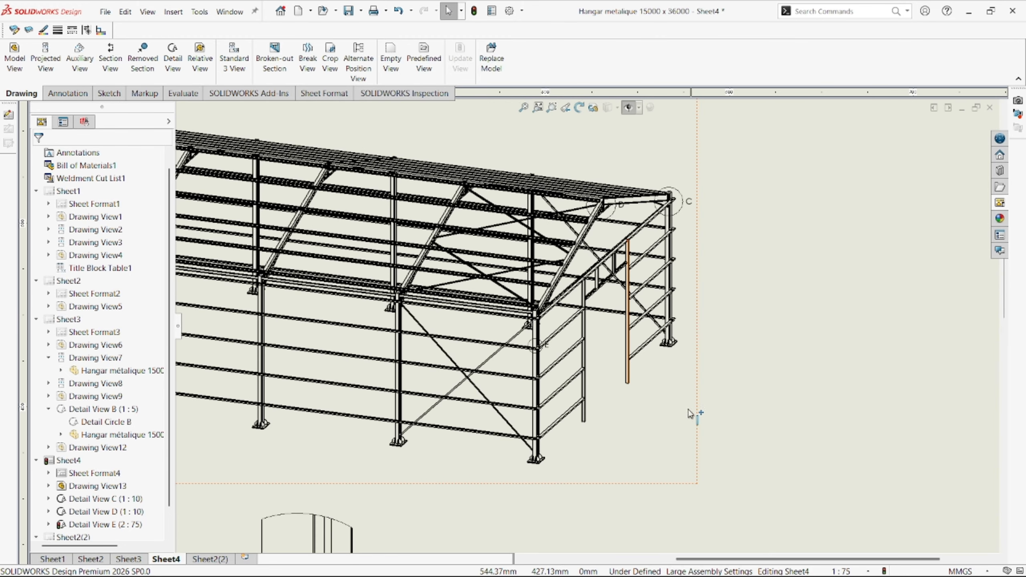
pyautogui.scroll(2, 624, 224)
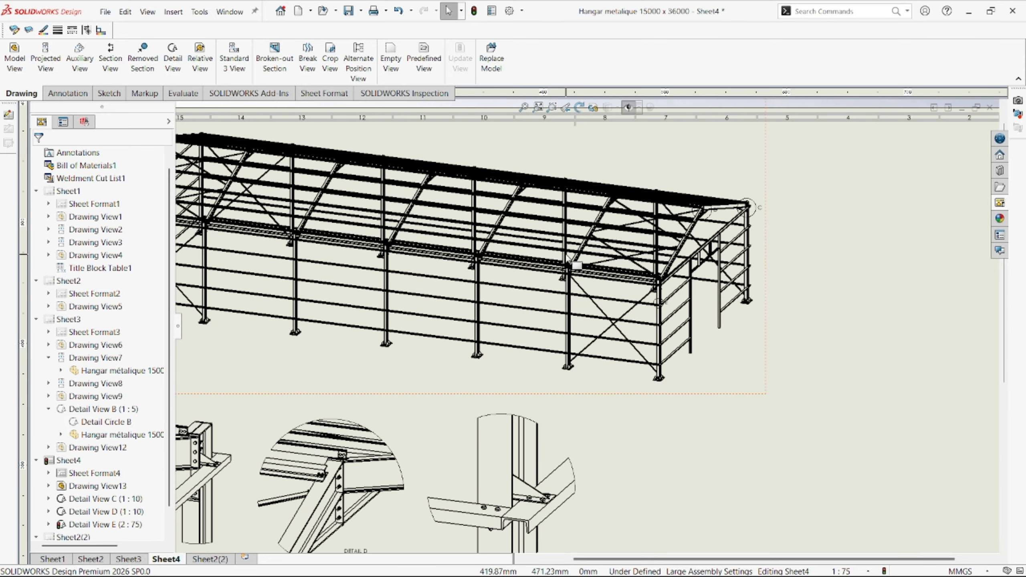
# - Create detail F around a bolted purlin joint over a rafter near the eave, placing it beside detail E
pyautogui.scroll(-10, 514, 229)
pyautogui.scroll(-4, 485, 262)
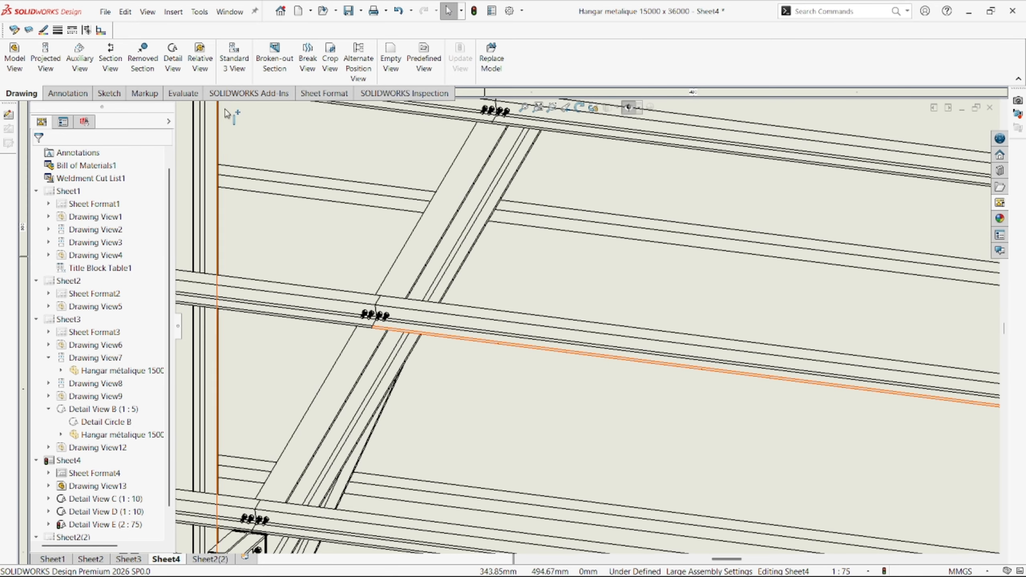
pyautogui.click(172, 61)
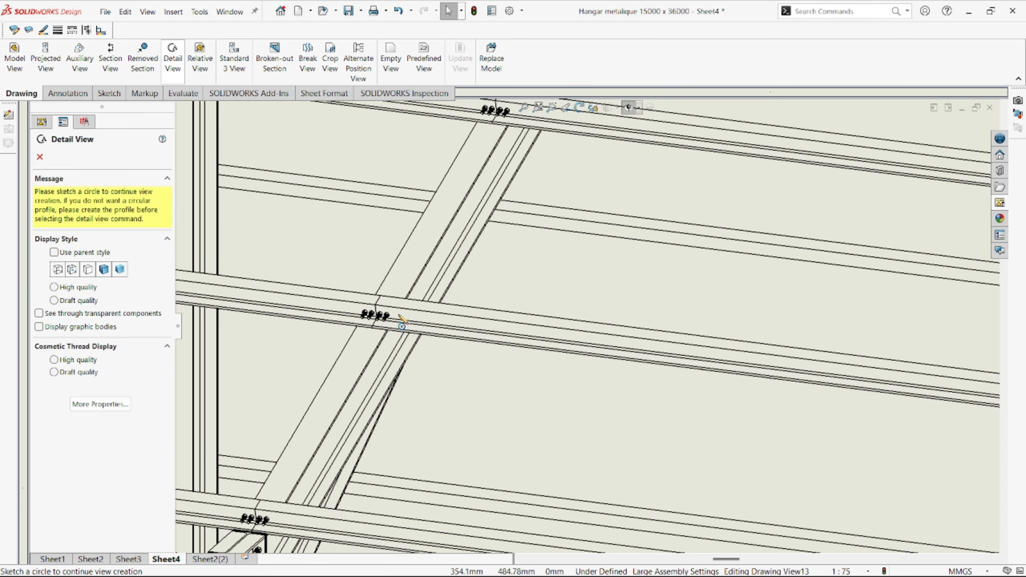
pyautogui.scroll(-2, 422, 323)
pyautogui.click(428, 315)
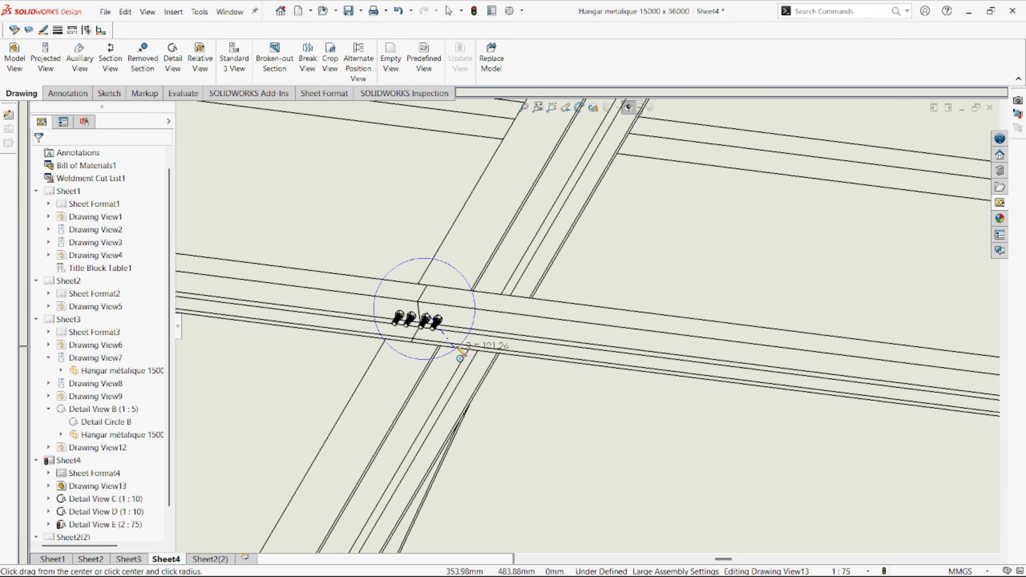
pyautogui.click(465, 369)
pyautogui.scroll(6, 461, 402)
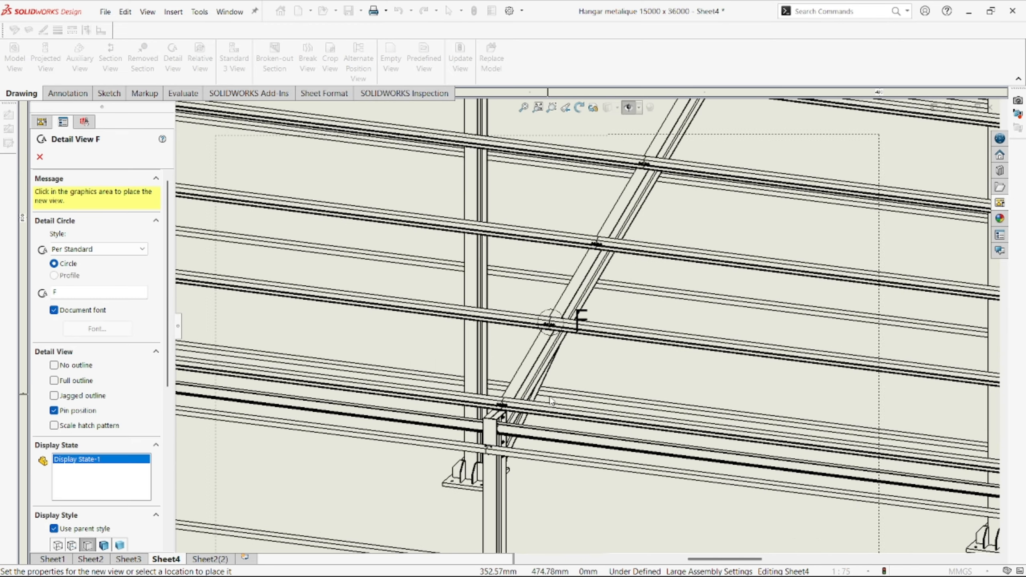
pyautogui.scroll(1, 596, 407)
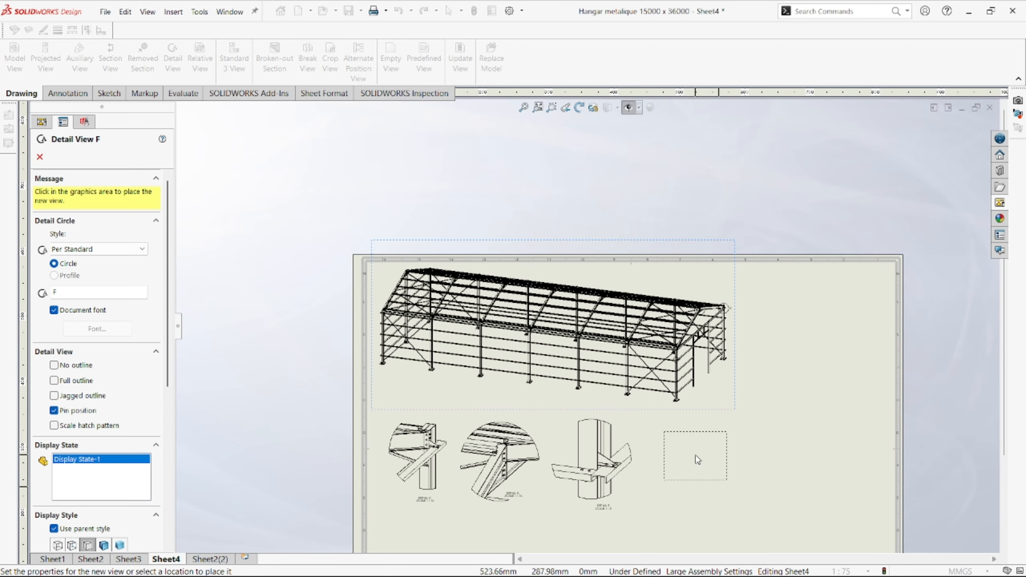
pyautogui.click(697, 458)
# - Set the scale in the detail F label to 1:3
pyautogui.scroll(-3, 687, 447)
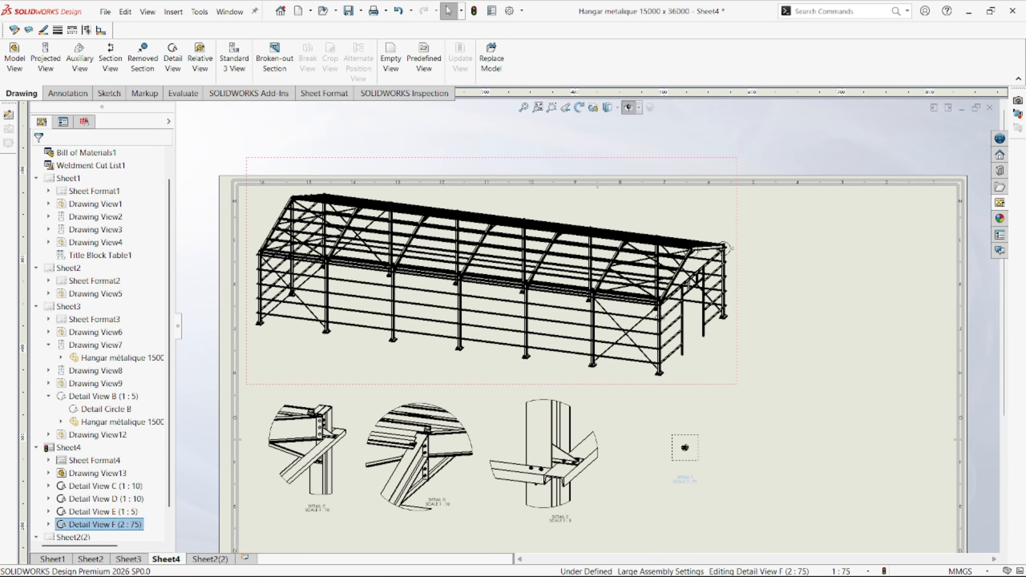
pyautogui.scroll(-5, 703, 481)
pyautogui.doubleClick(643, 465)
pyautogui.scroll(-3, 638, 412)
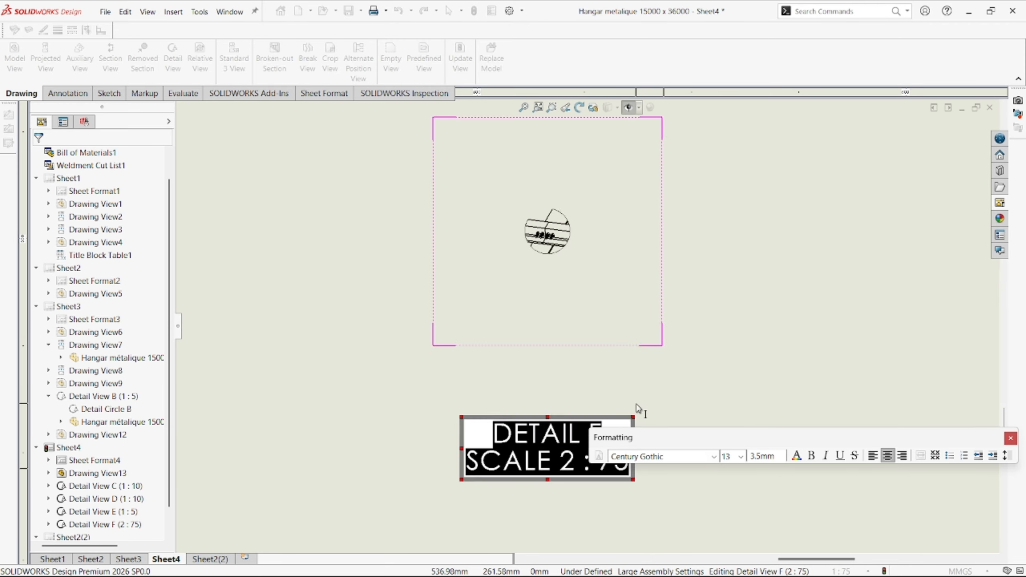
pyautogui.click(606, 489)
pyautogui.press('BackSpace')
pyautogui.press('BackSpace')
pyautogui.press('BackSpace')
pyautogui.press('BackSpace')
pyautogui.press('BackSpace')
pyautogui.press('BackSpace')
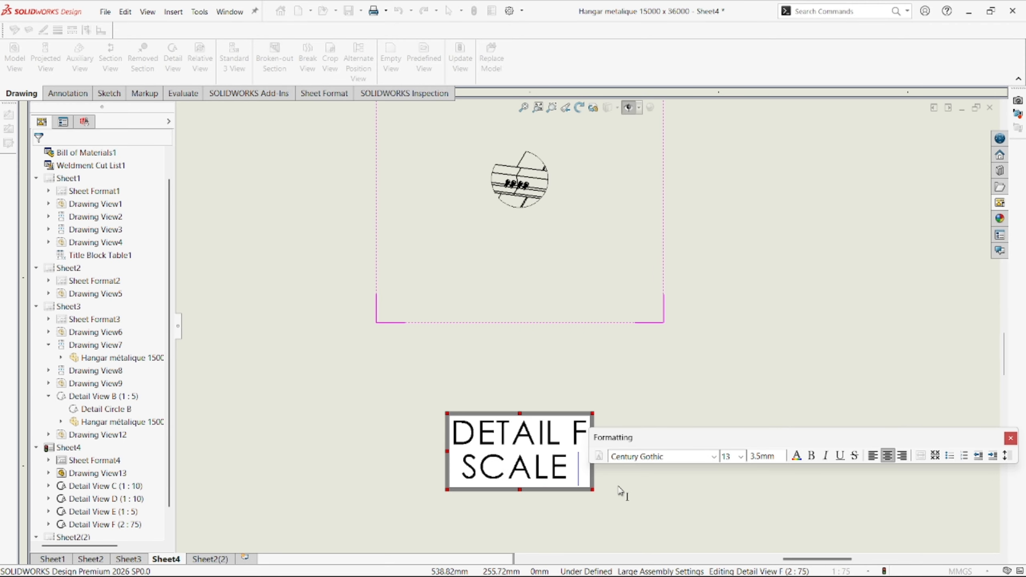
pyautogui.write('1:')
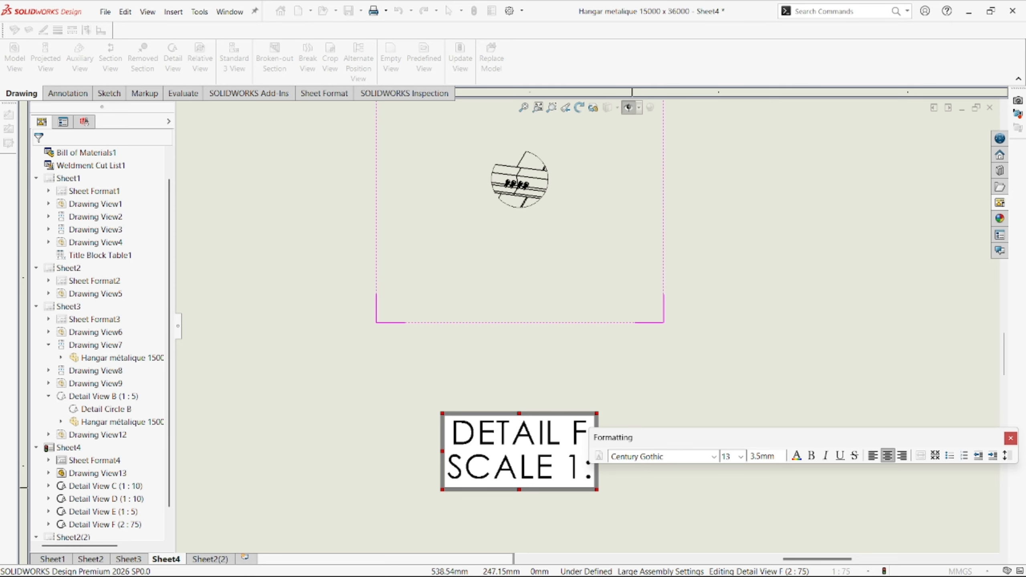
pyautogui.write('3')
pyautogui.press('Return')
pyautogui.click(801, 525)
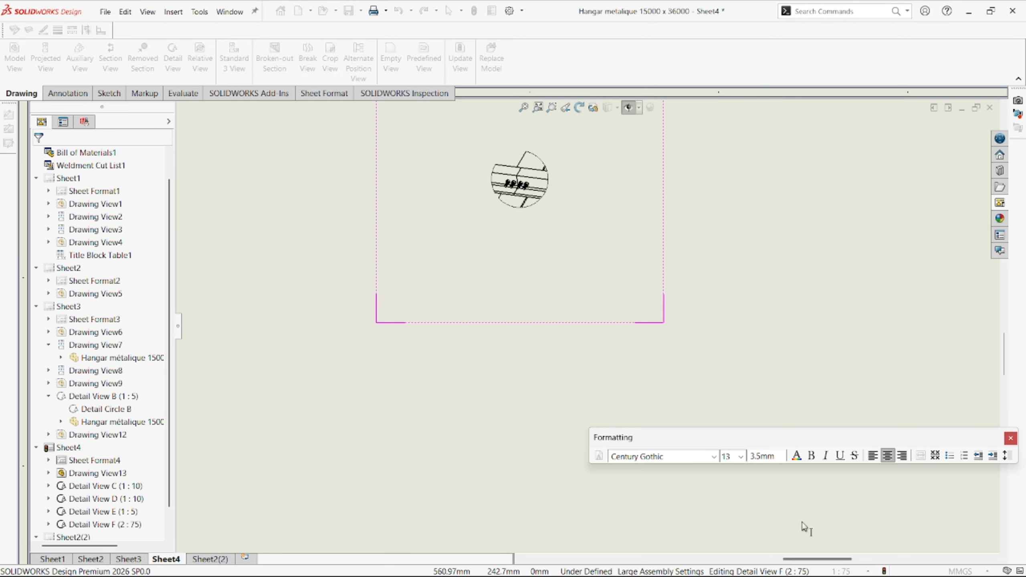
# - Move detail view F slightly closer to detail E, keeping it in the row of details
pyautogui.scroll(11, 490, 314)
pyautogui.click(560, 376)
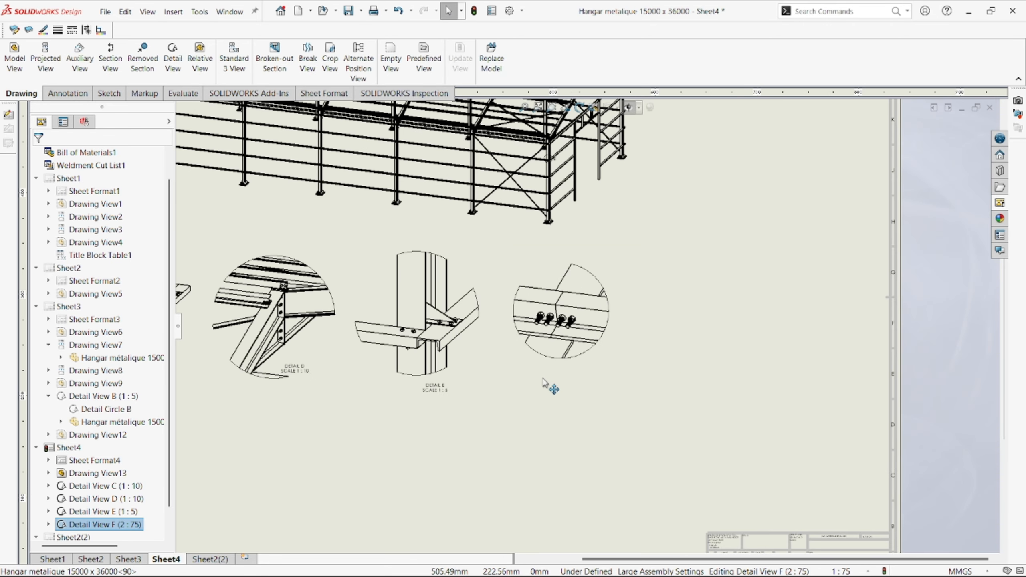
pyautogui.press('f')
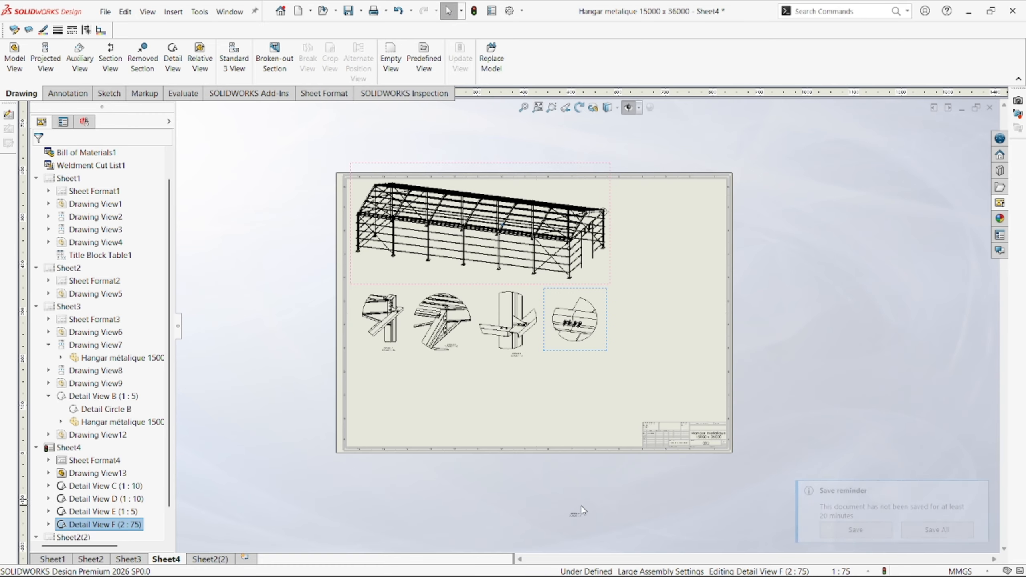
# - Move the detail F label up so that it sits close beneath its view
pyautogui.click(601, 384)
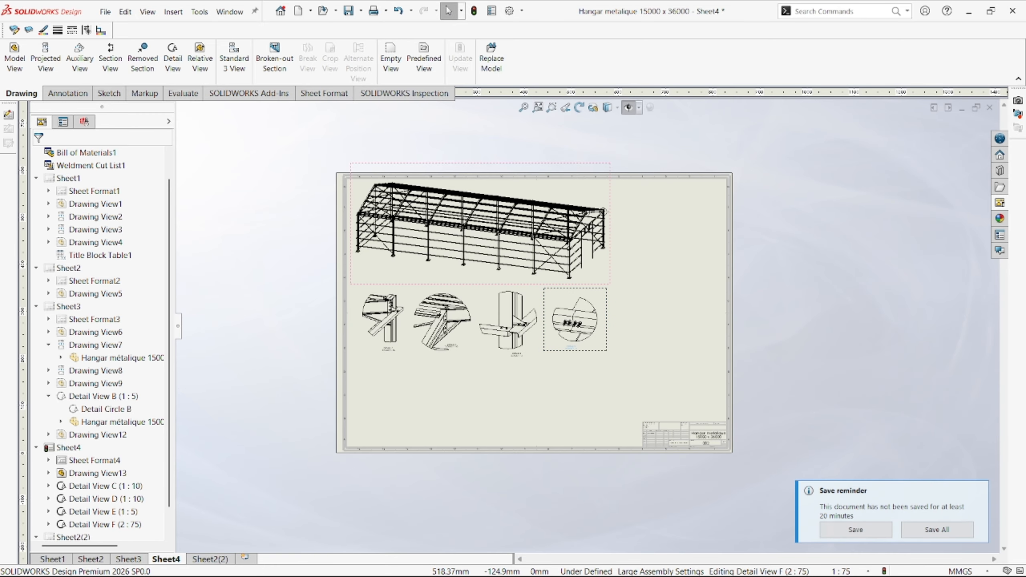
pyautogui.scroll(-6, 580, 317)
pyautogui.scroll(3, 580, 317)
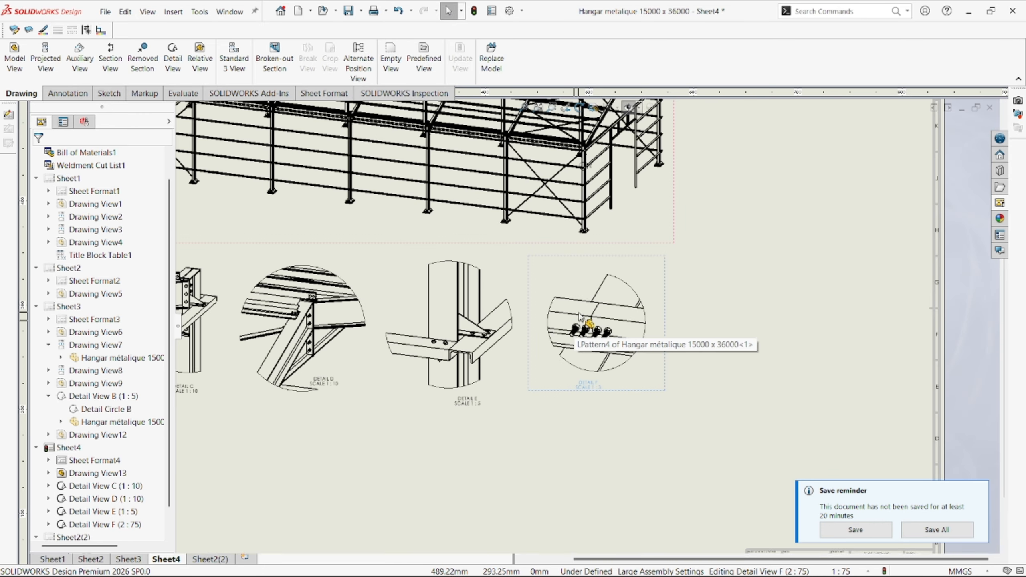
# - Examine the long-side wall girts and columns of the dimetric view for another joint to detail
pyautogui.scroll(3, 580, 317)
pyautogui.scroll(-5, 527, 242)
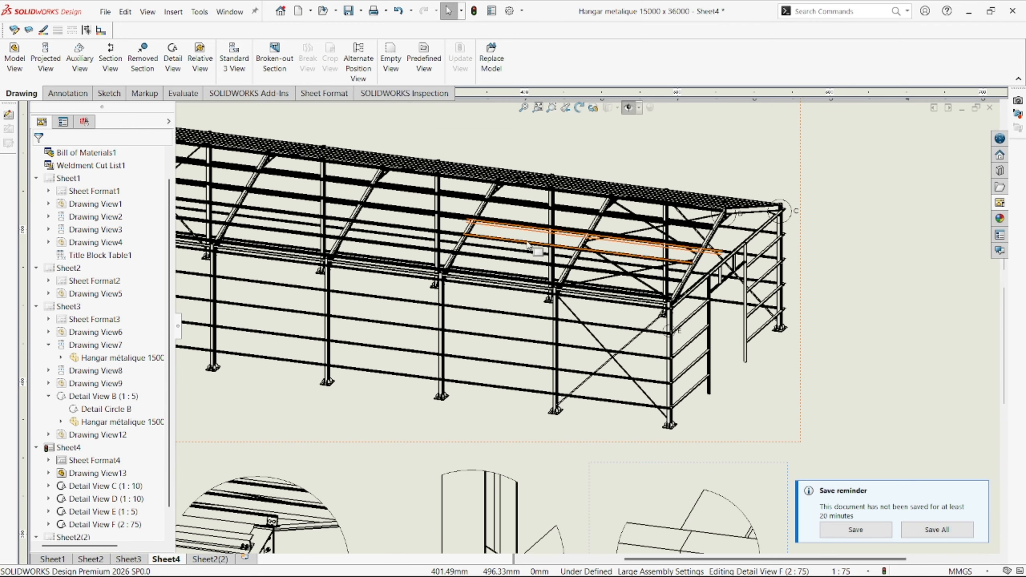
pyautogui.scroll(-2, 439, 398)
pyautogui.scroll(-5, 358, 417)
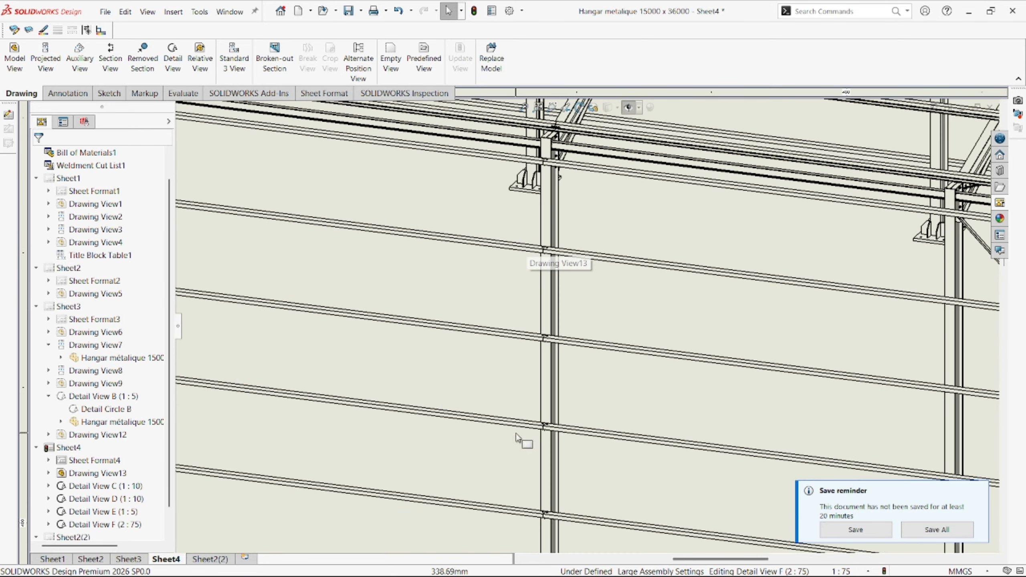
pyautogui.scroll(-2, 482, 424)
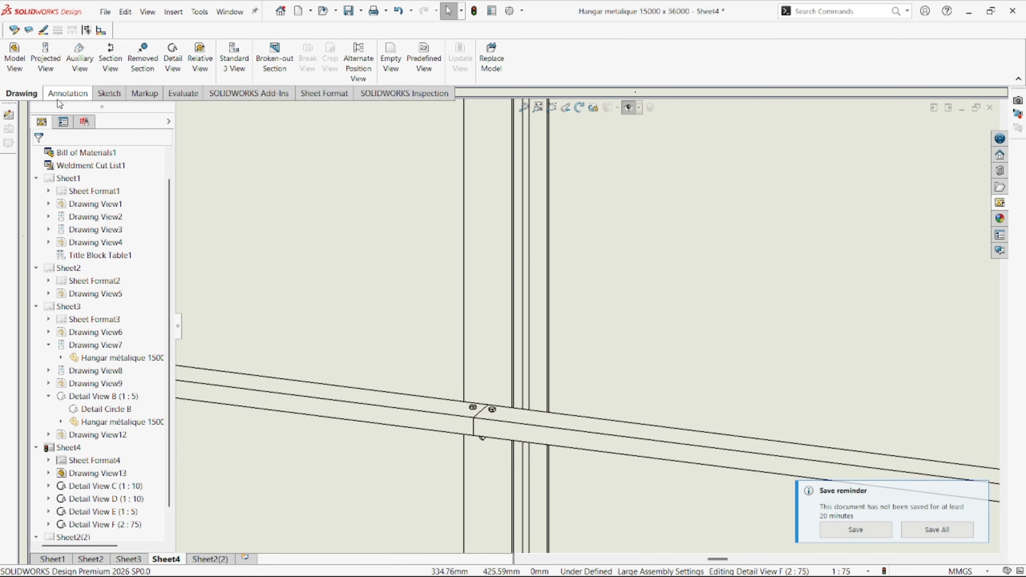
pyautogui.click(173, 61)
pyautogui.scroll(5, 616, 406)
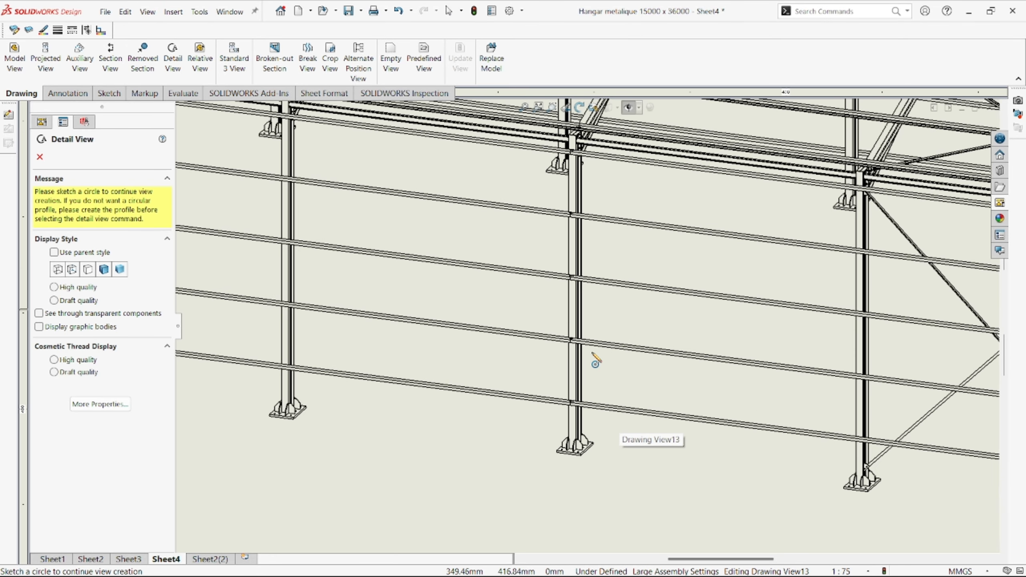
pyautogui.scroll(-4, 594, 356)
pyautogui.click(520, 327)
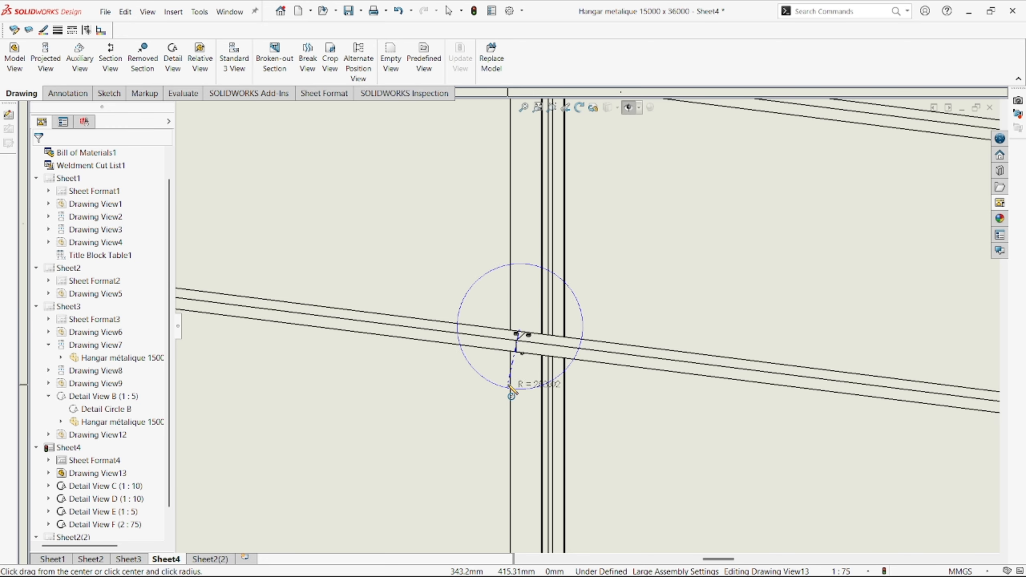
pyautogui.click(529, 339)
# - Create detail G with a circle around the bolted girt splice on a side-wall column, placing it beside detail F
pyautogui.click(172, 54)
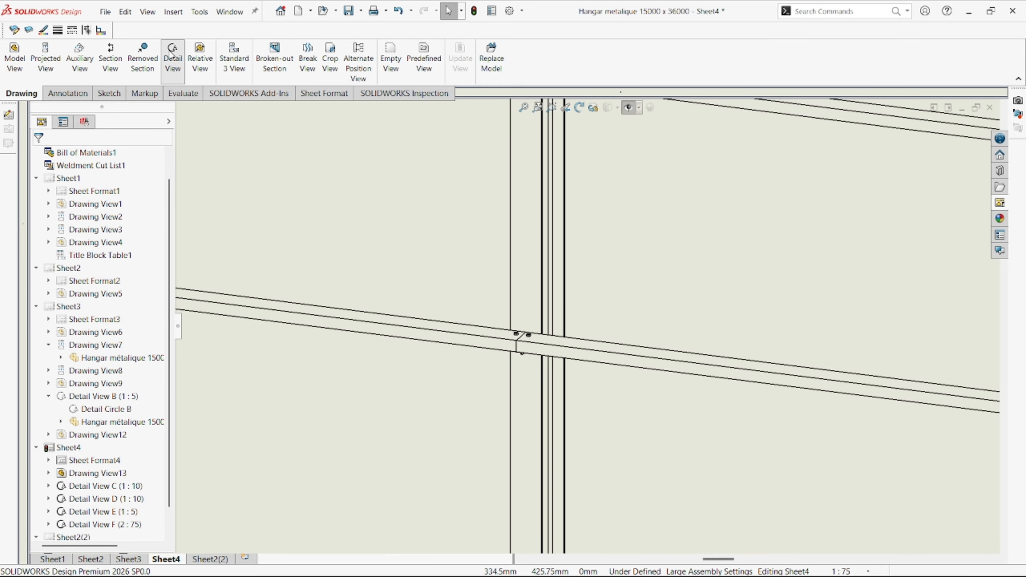
pyautogui.click(524, 331)
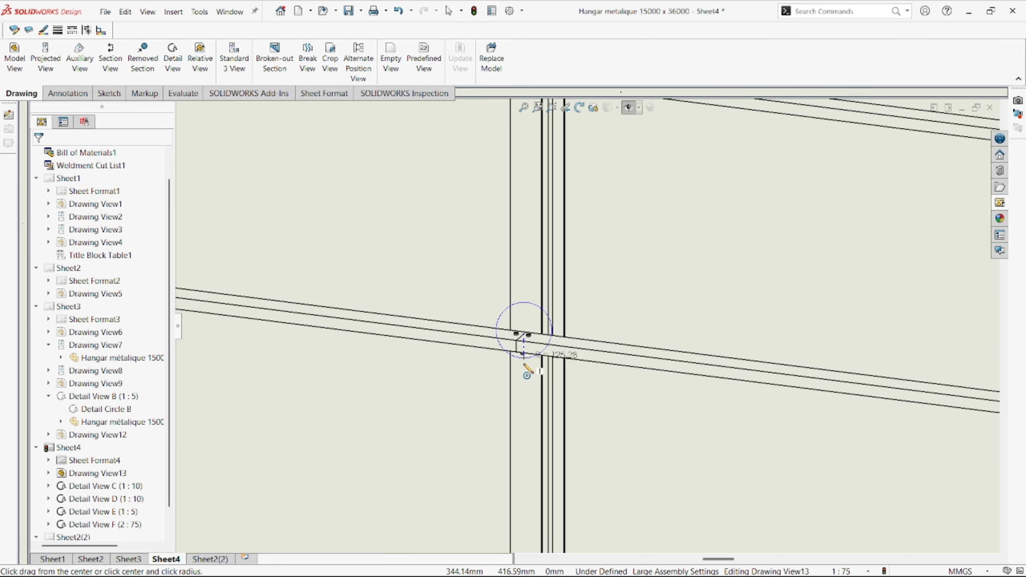
pyautogui.click(524, 374)
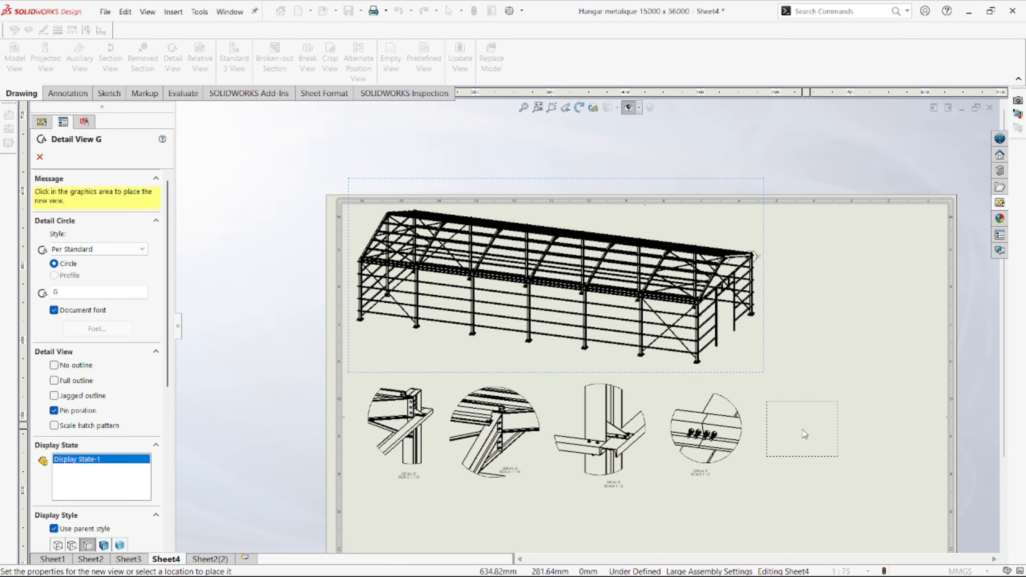
pyautogui.click(804, 434)
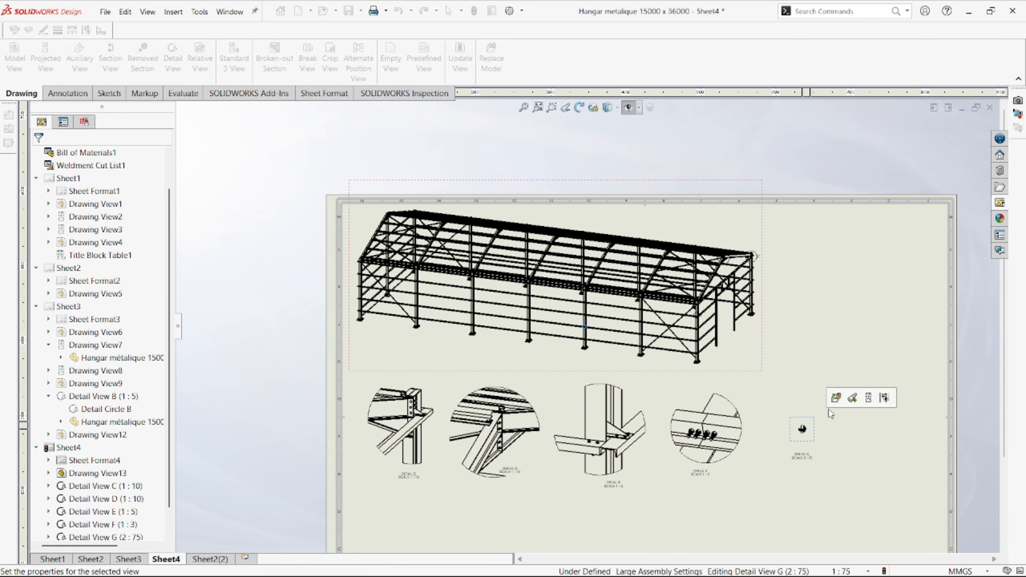
# - Set the scale in the detail G label to 1:3
pyautogui.doubleClick(706, 466)
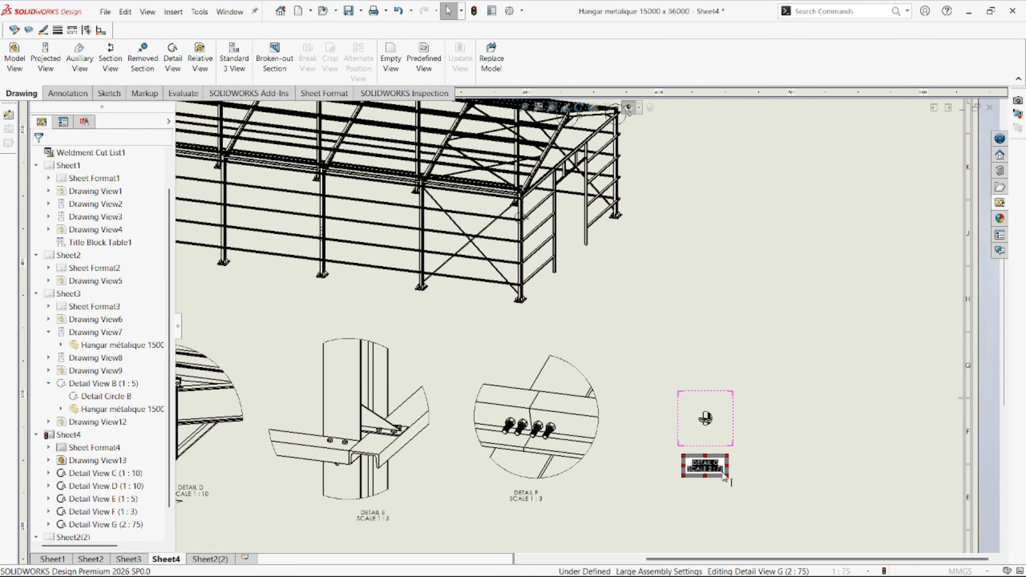
pyautogui.click(655, 404)
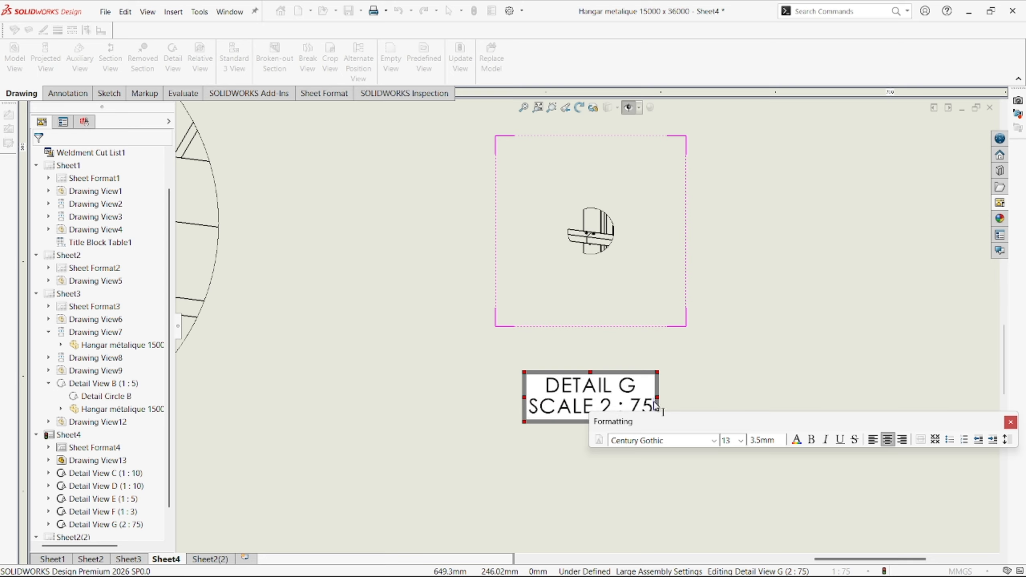
pyautogui.press('BackSpace')
pyautogui.press('BackSpace')
pyautogui.press('BackSpace')
pyautogui.press('BackSpace')
pyautogui.press('BackSpace')
pyautogui.press('BackSpace')
pyautogui.press('BackSpace')
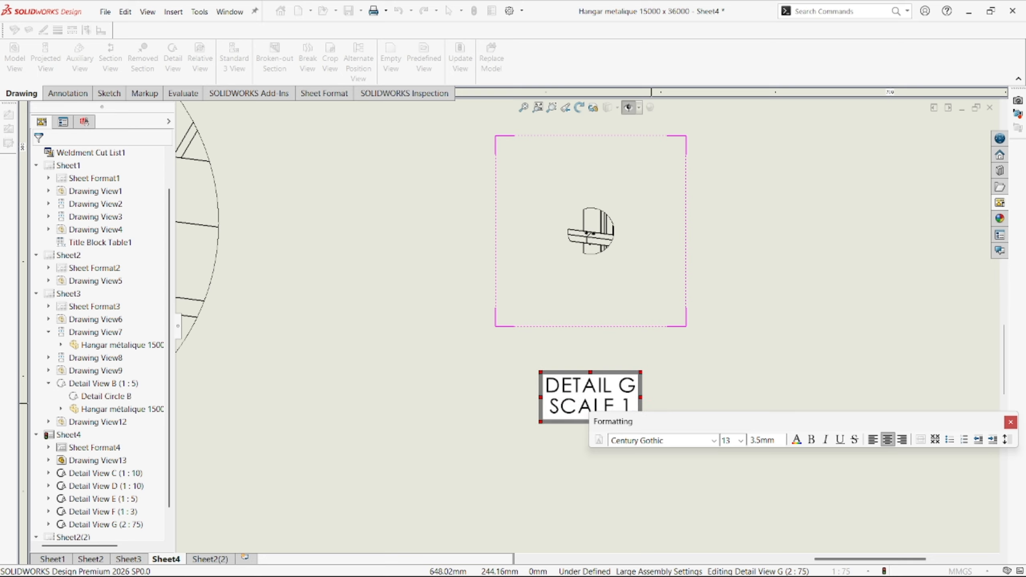
pyautogui.write('1:3')
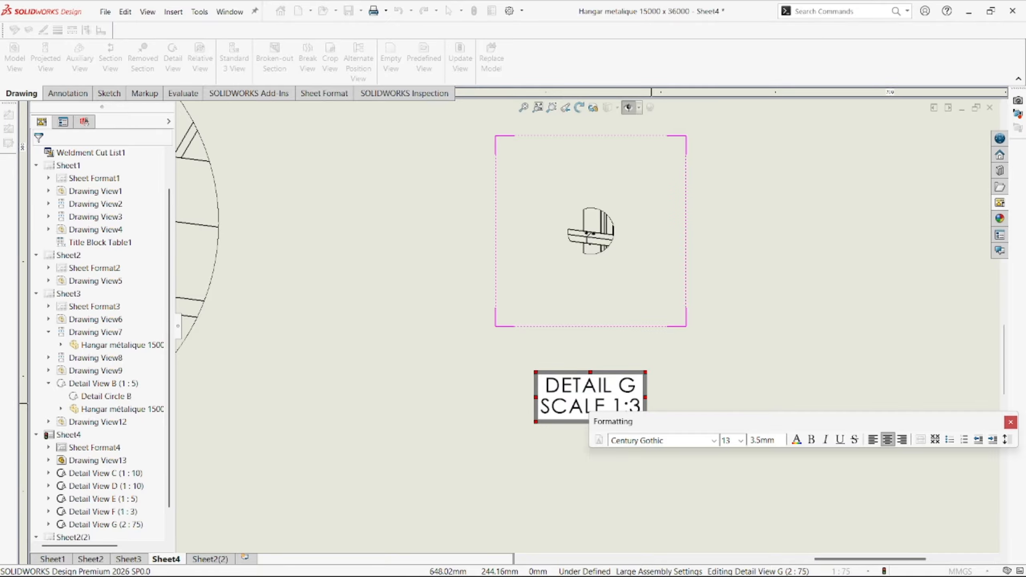
pyautogui.click(521, 469)
# - Examine the end-bay bracing, rafters, purlins and eave corners of the dimetric view for further connections to detail
pyautogui.scroll(10, 585, 326)
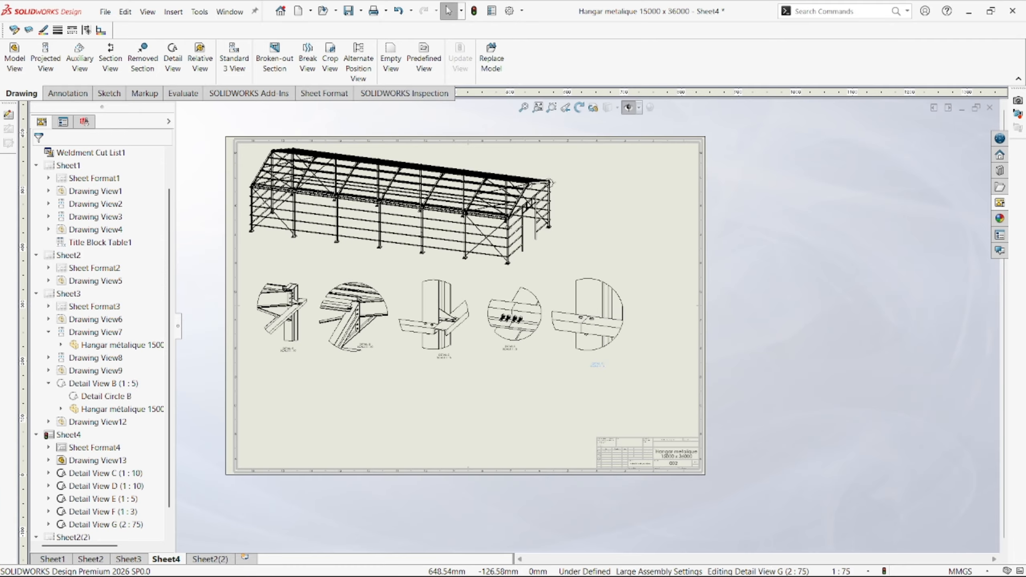
pyautogui.scroll(-10, 335, 238)
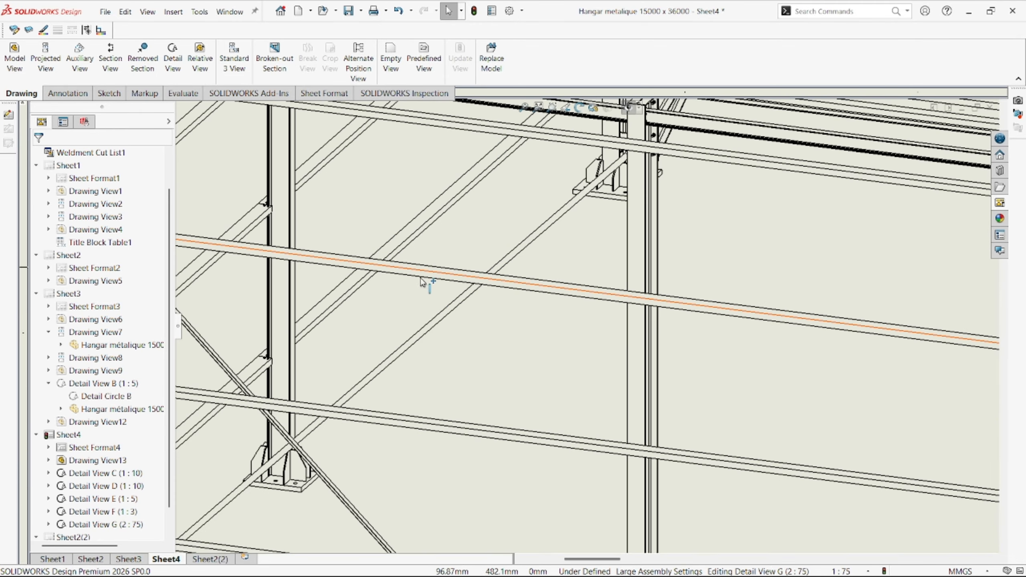
pyautogui.scroll(6, 325, 347)
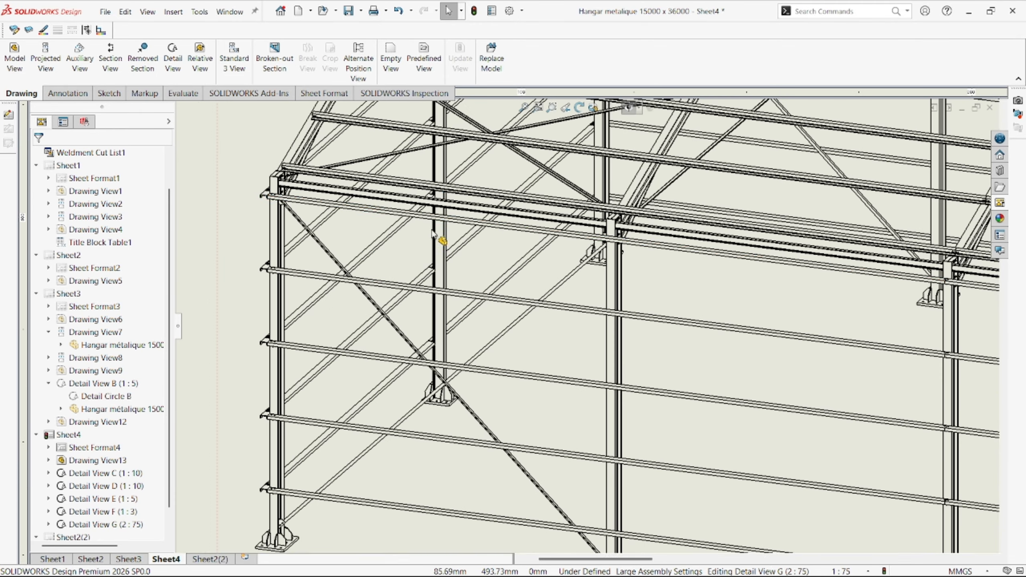
pyautogui.scroll(-8, 431, 195)
pyautogui.scroll(7, 502, 232)
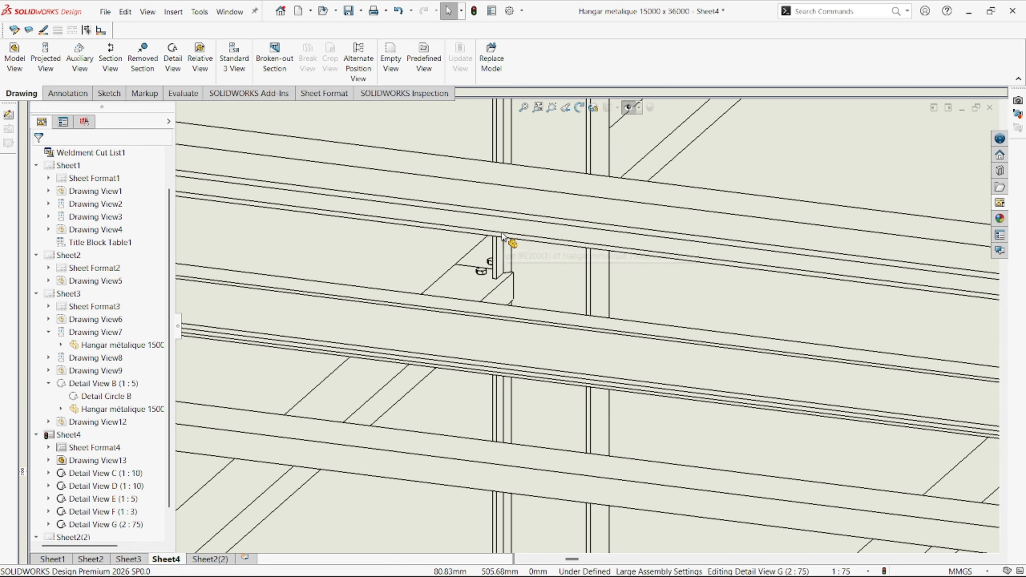
pyautogui.scroll(-8, 577, 190)
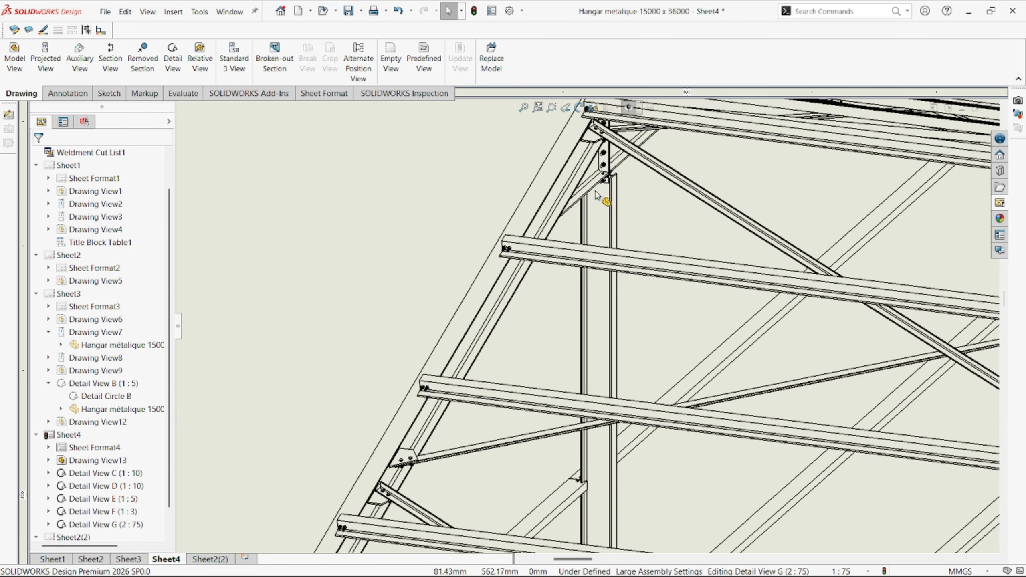
pyautogui.scroll(10, 598, 234)
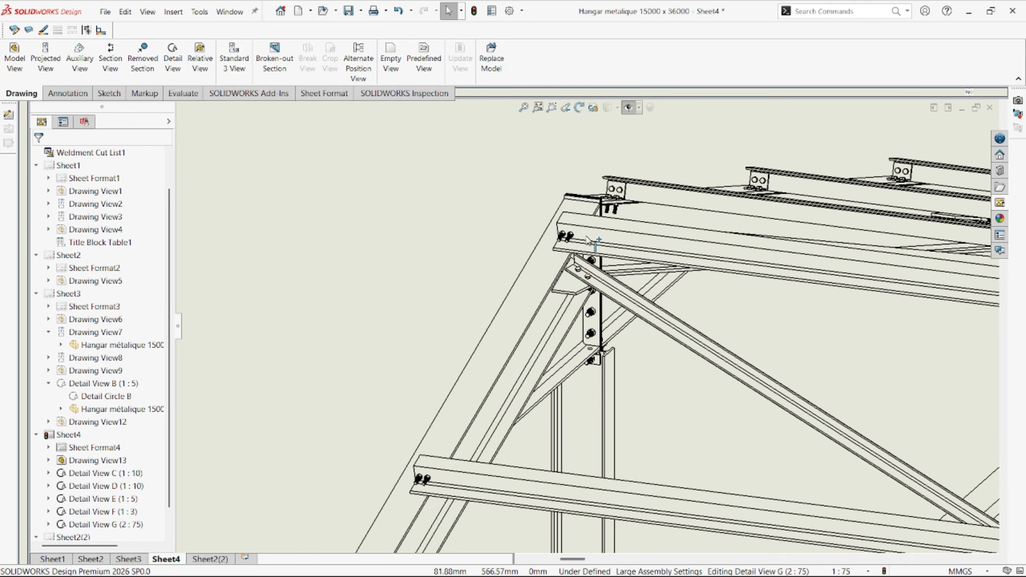
pyautogui.scroll(-5, 811, 388)
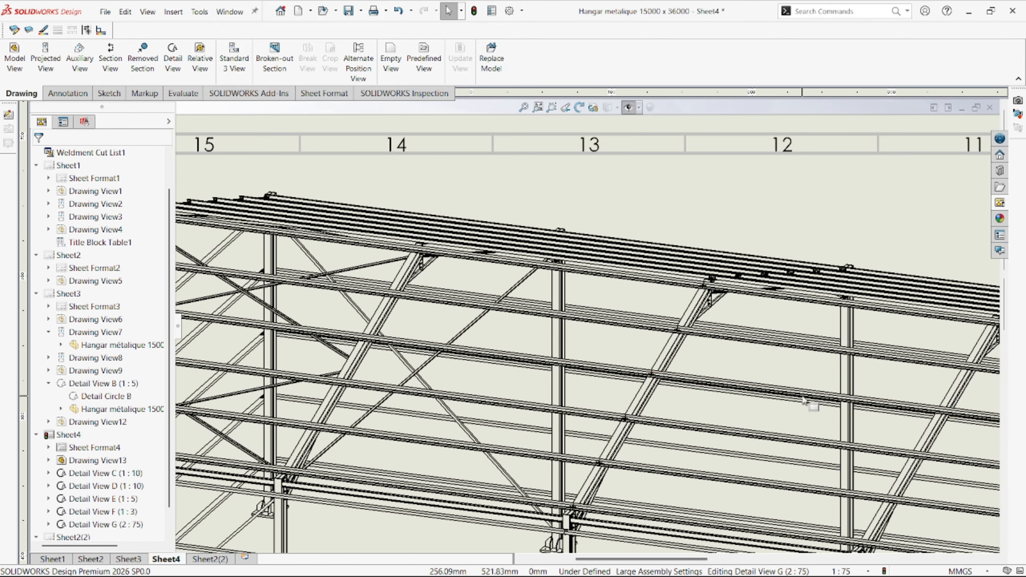
pyautogui.scroll(4, 816, 363)
pyautogui.scroll(-8, 794, 406)
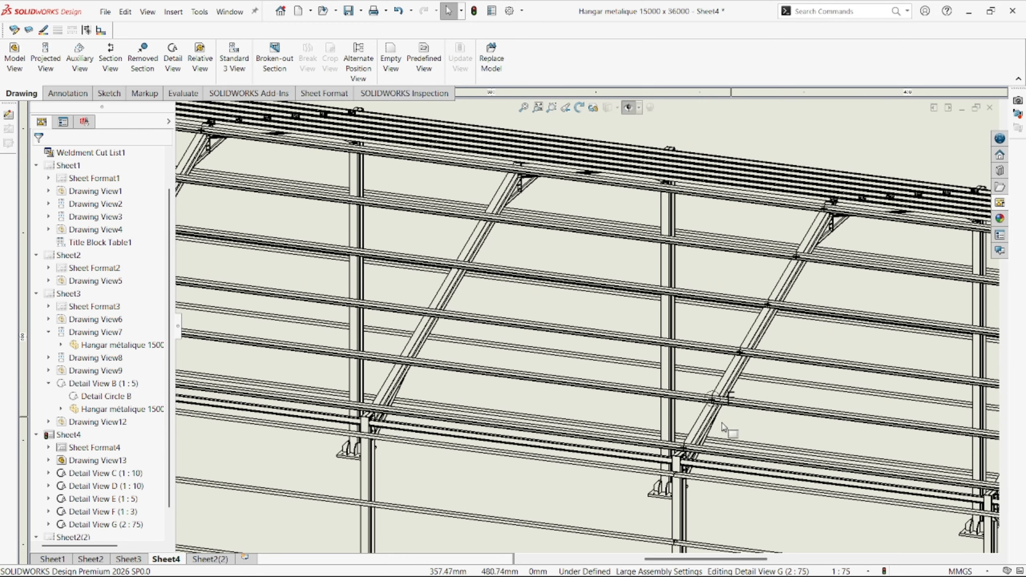
pyautogui.scroll(5, 838, 419)
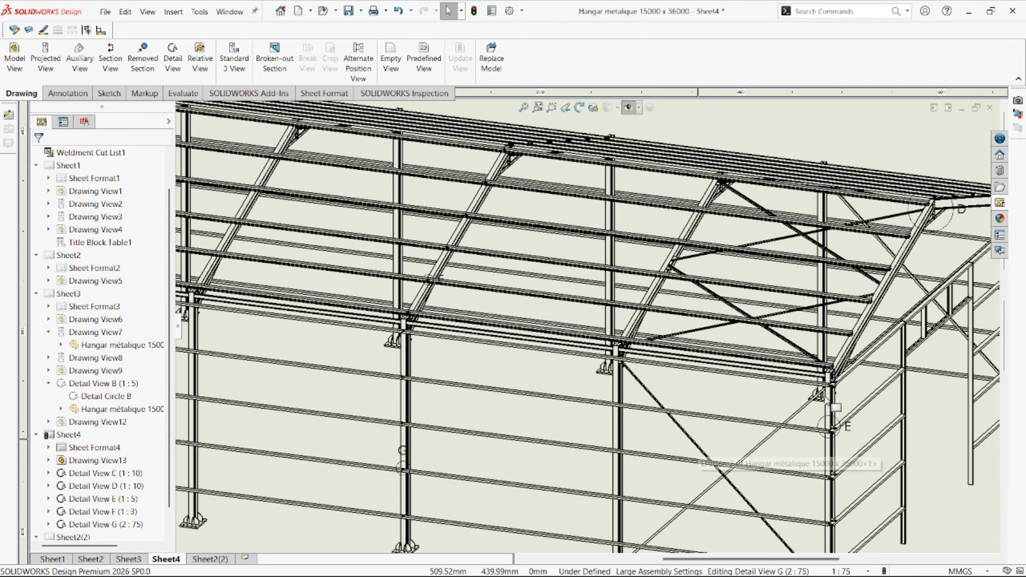
pyautogui.scroll(-5, 794, 346)
pyautogui.scroll(1, 745, 272)
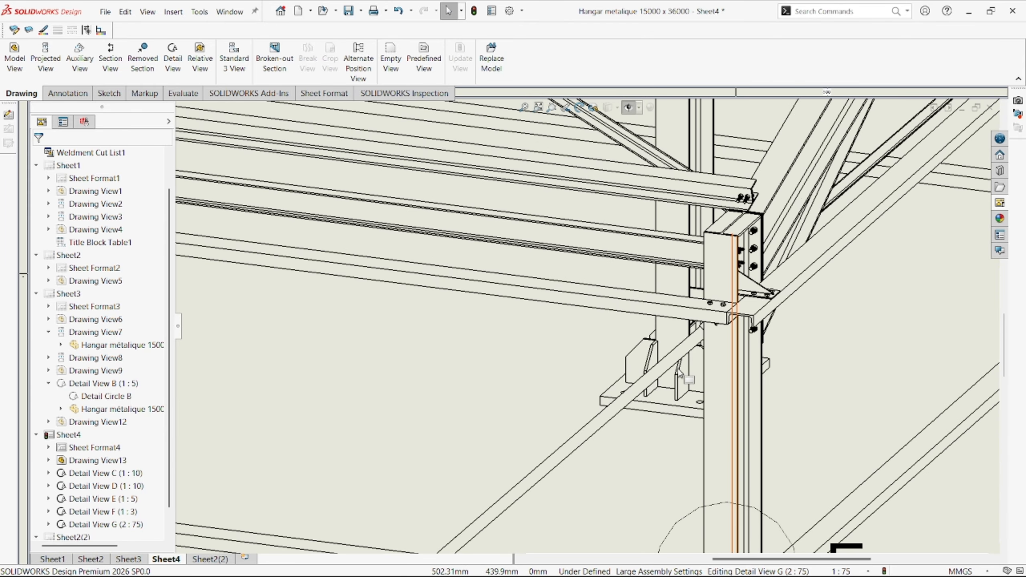
# - Examine details C and D up close, and check the overall layout of views on the sheet
pyautogui.scroll(6, 652, 384)
pyautogui.scroll(3, 652, 384)
pyautogui.scroll(-8, 430, 408)
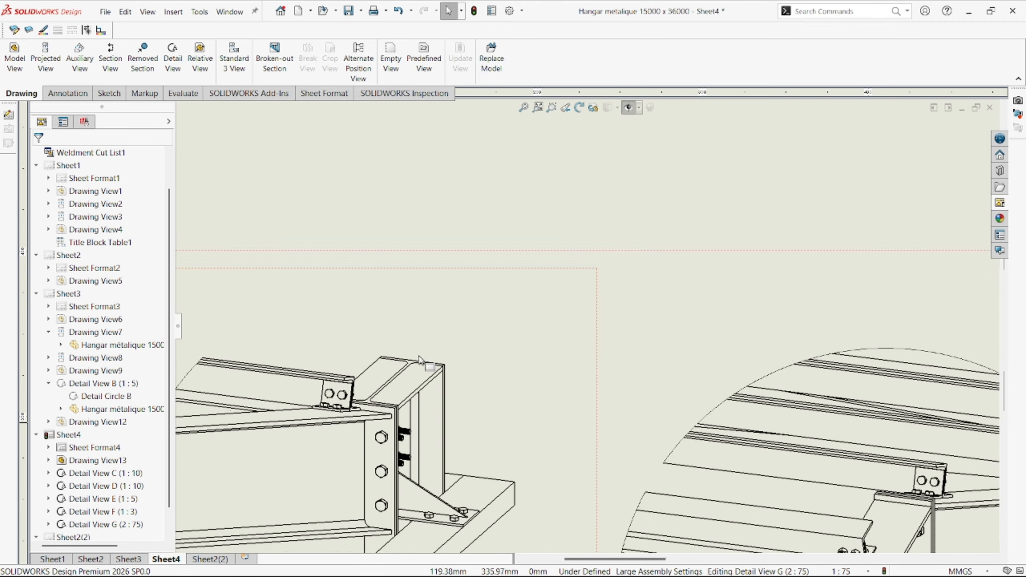
pyautogui.scroll(4, 424, 421)
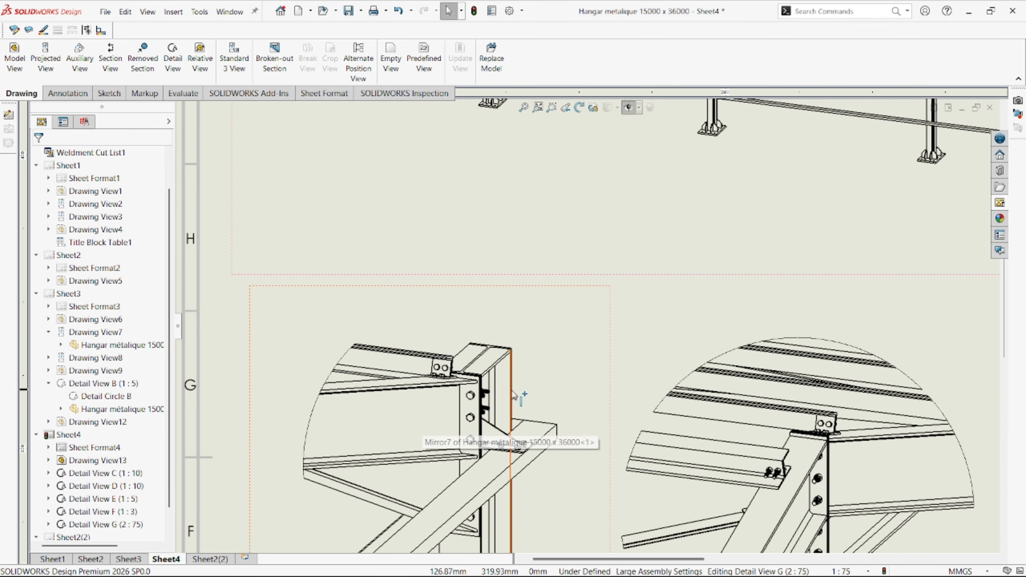
pyautogui.scroll(3, 598, 398)
pyautogui.scroll(4, 599, 398)
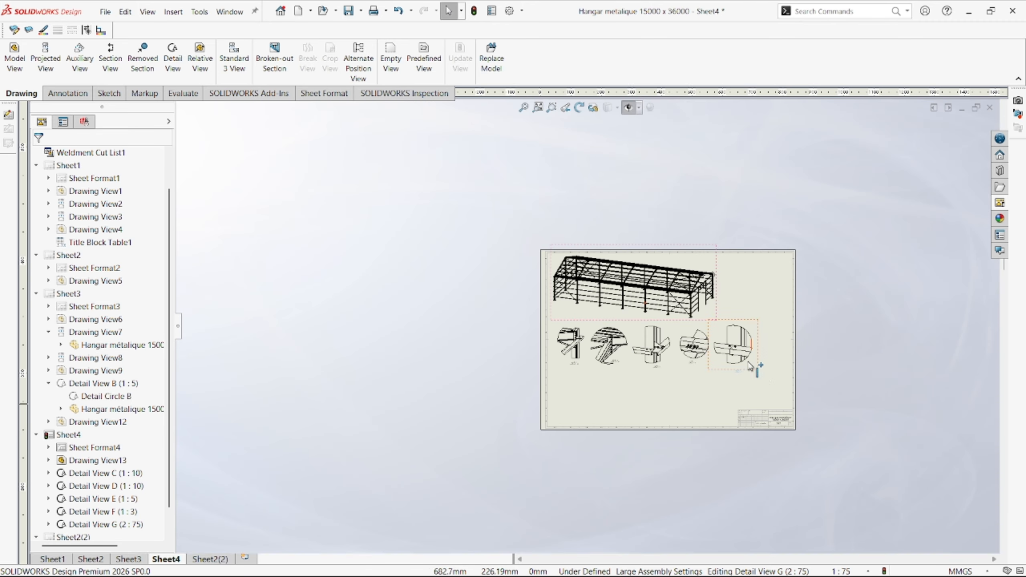
pyautogui.scroll(-3, 653, 262)
pyautogui.scroll(-3, 651, 263)
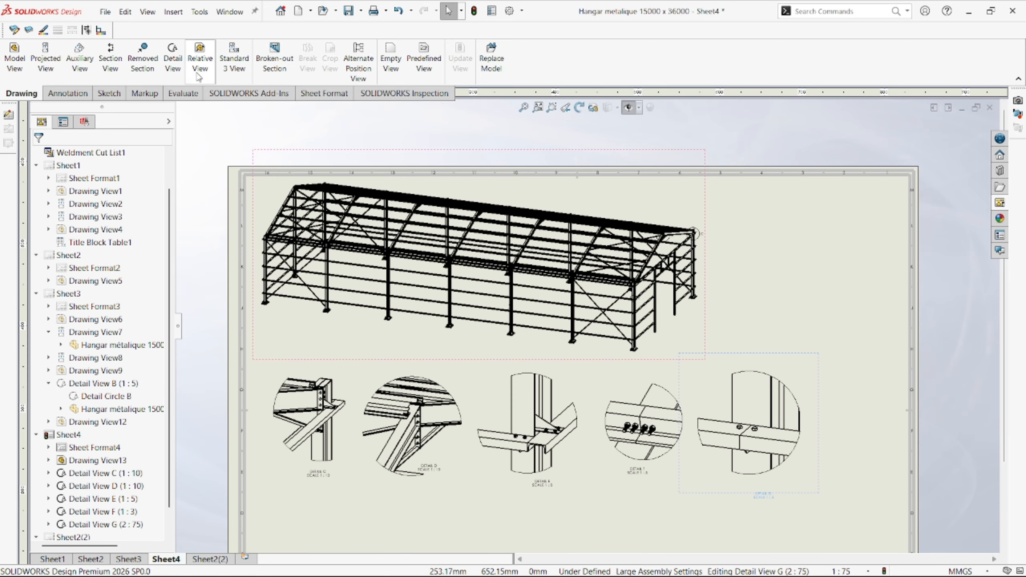
# - Start an ISO weld symbol with Field/Site and Peripheral enabled and 2mm as its tail text
pyautogui.click(103, 96)
pyautogui.click(140, 96)
pyautogui.click(67, 94)
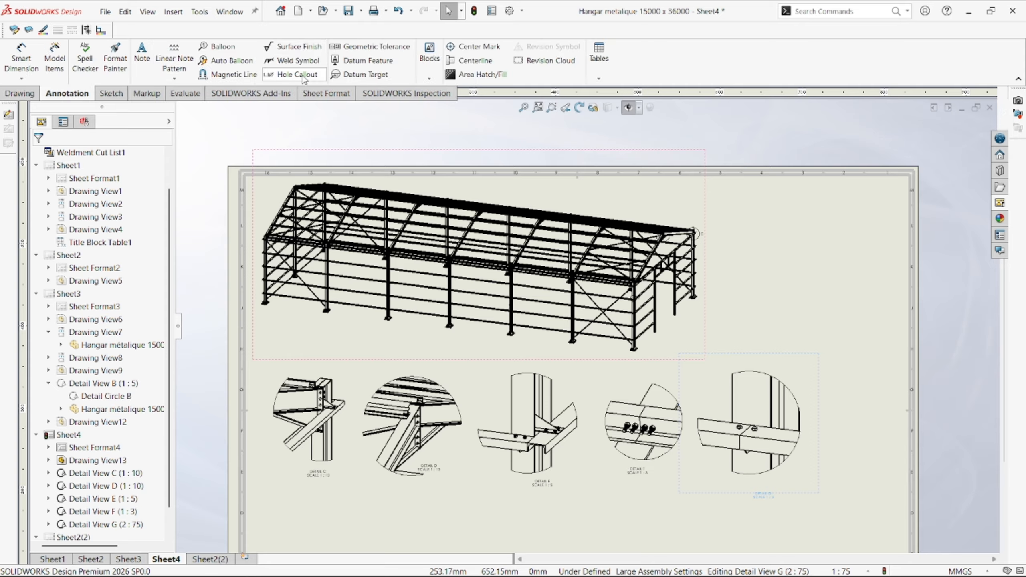
pyautogui.click(303, 61)
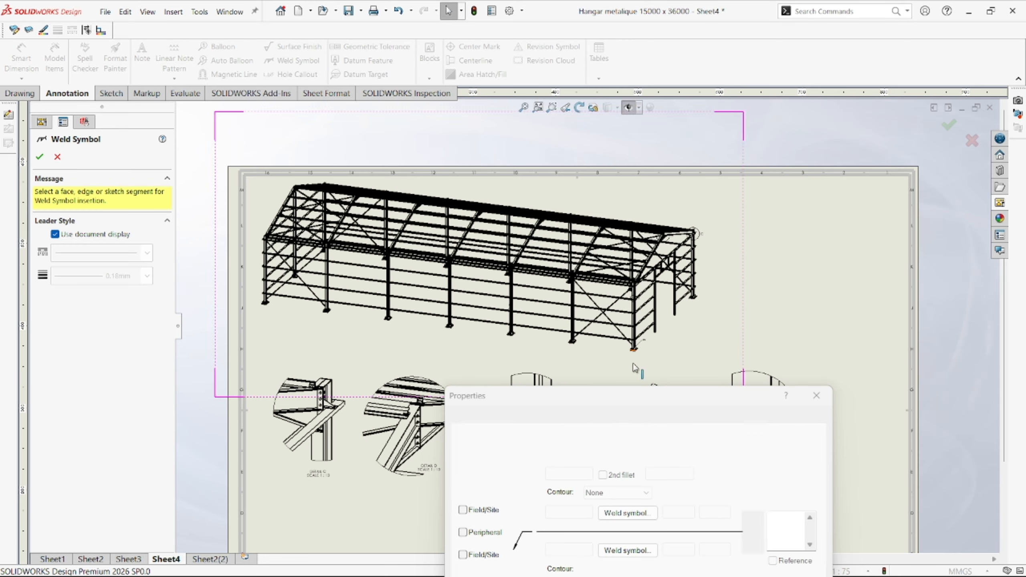
pyautogui.moveTo(713, 234); pyautogui.dragTo(687, 289)
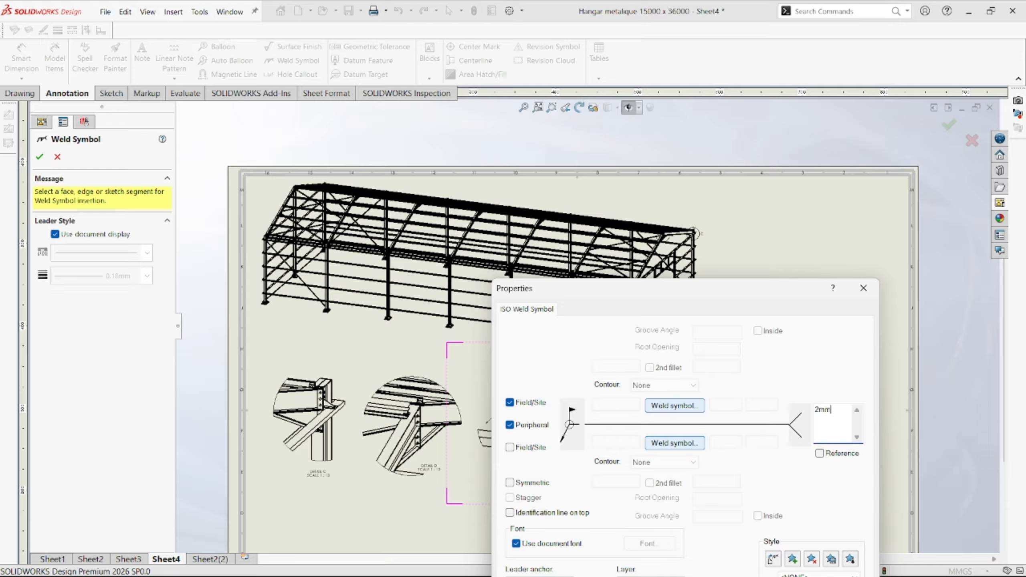
pyautogui.moveTo(689, 301)
pyautogui.mouseDown()
pyautogui.moveTo(651, 175)
pyautogui.moveTo(676, 418)
pyautogui.mouseUp()
# - Attach the 2mm weld symbol to the lower chord of the gable door lintel where it meets the door post
pyautogui.scroll(-10, 658, 210)
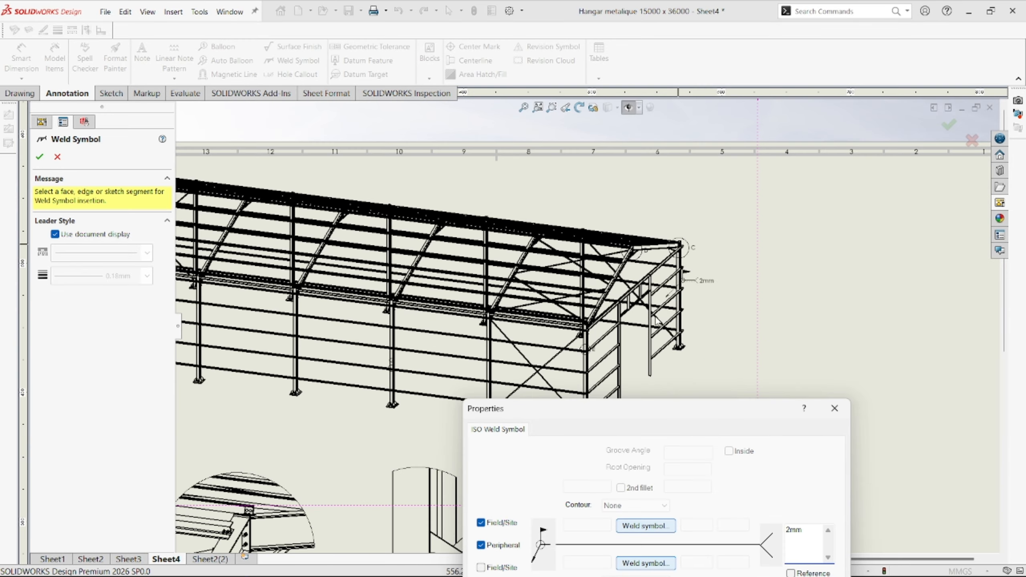
pyautogui.scroll(-5, 646, 209)
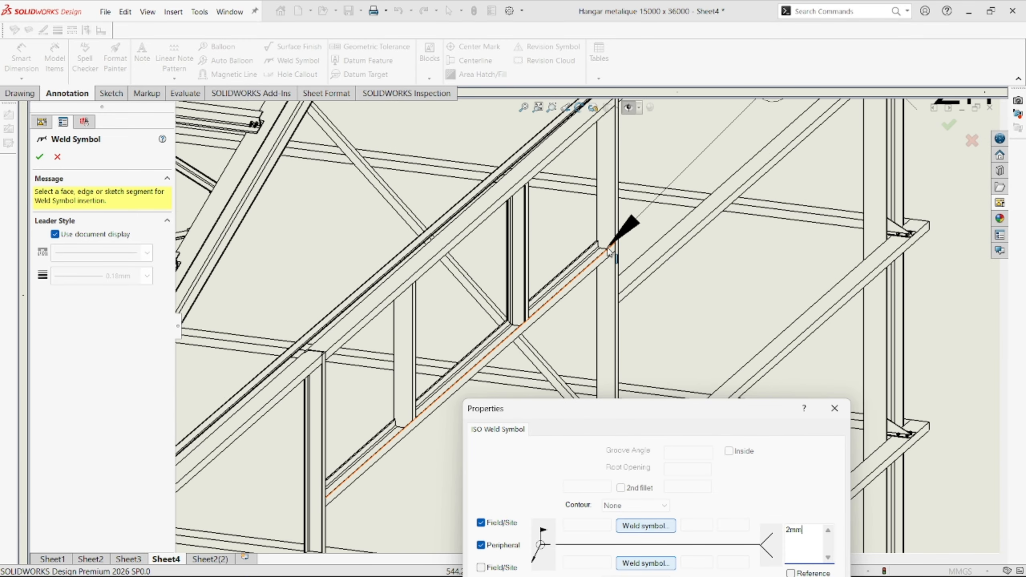
pyautogui.click(610, 251)
pyautogui.scroll(8, 749, 145)
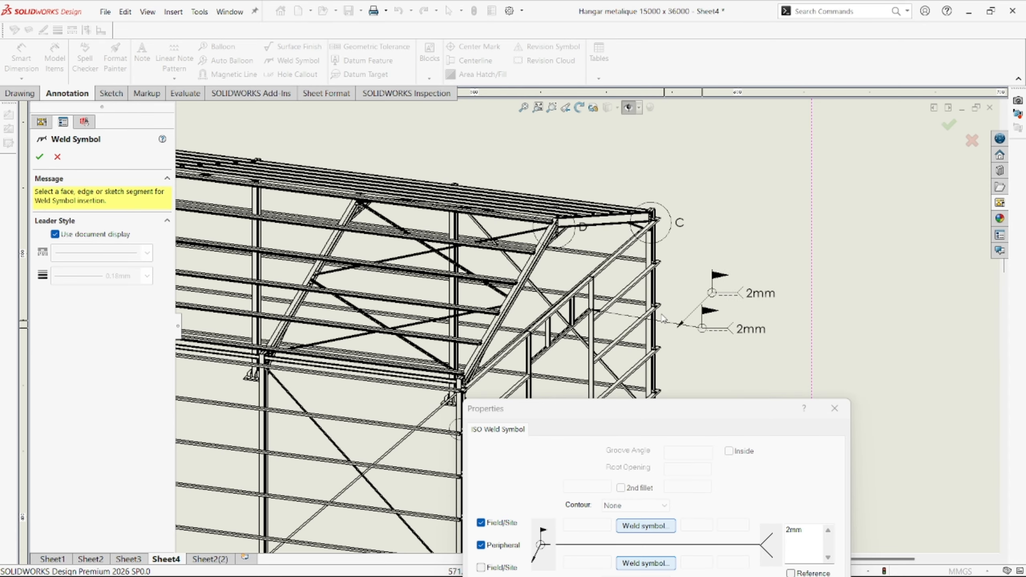
# - Attach another 2mm weld symbol to the near gable door post where an upper side girt meets it
pyautogui.scroll(-8, 682, 209)
pyautogui.scroll(10, 637, 255)
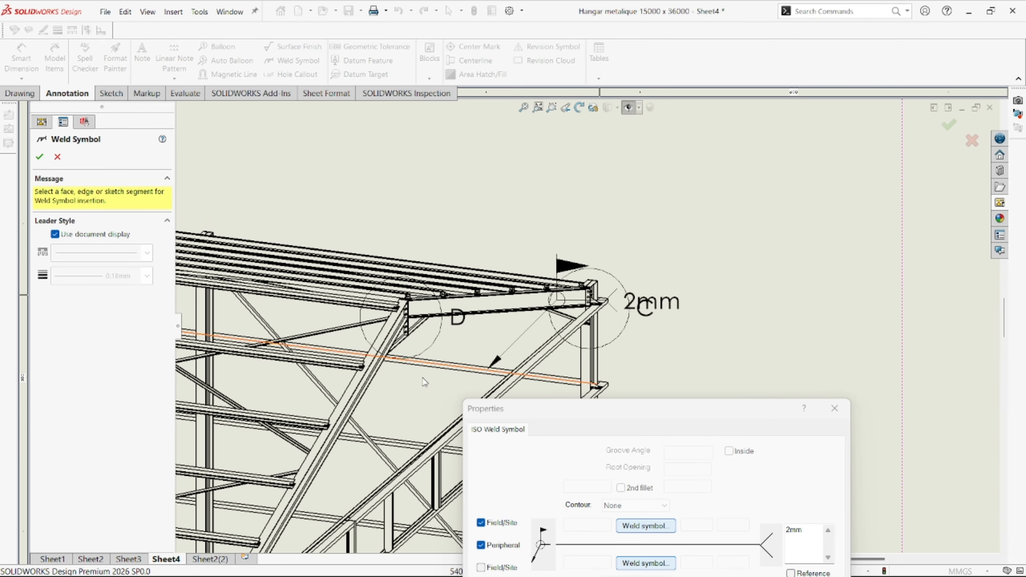
pyautogui.scroll(-5, 510, 390)
pyautogui.scroll(8, 510, 390)
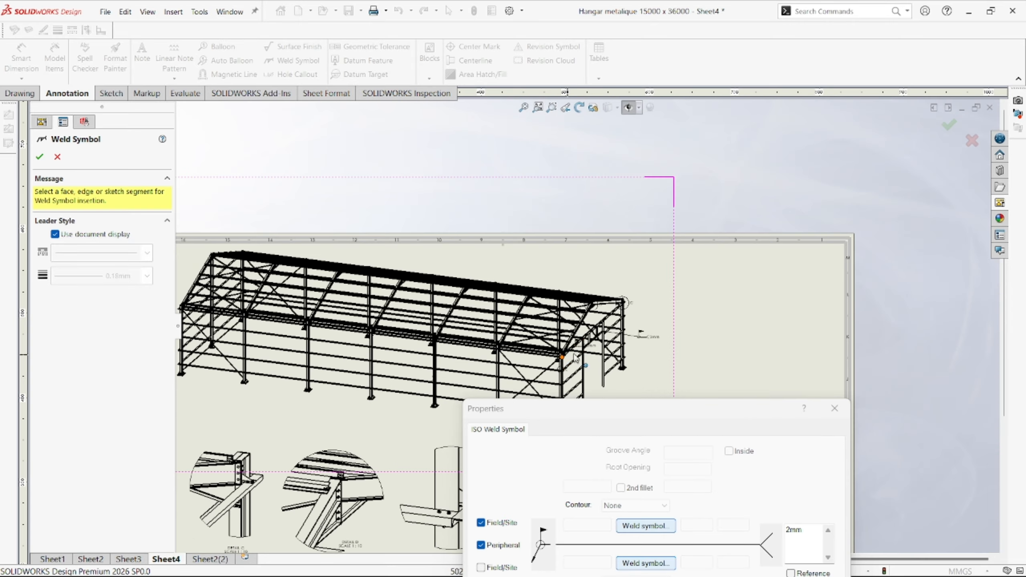
pyautogui.scroll(-8, 588, 357)
pyautogui.scroll(-8, 590, 358)
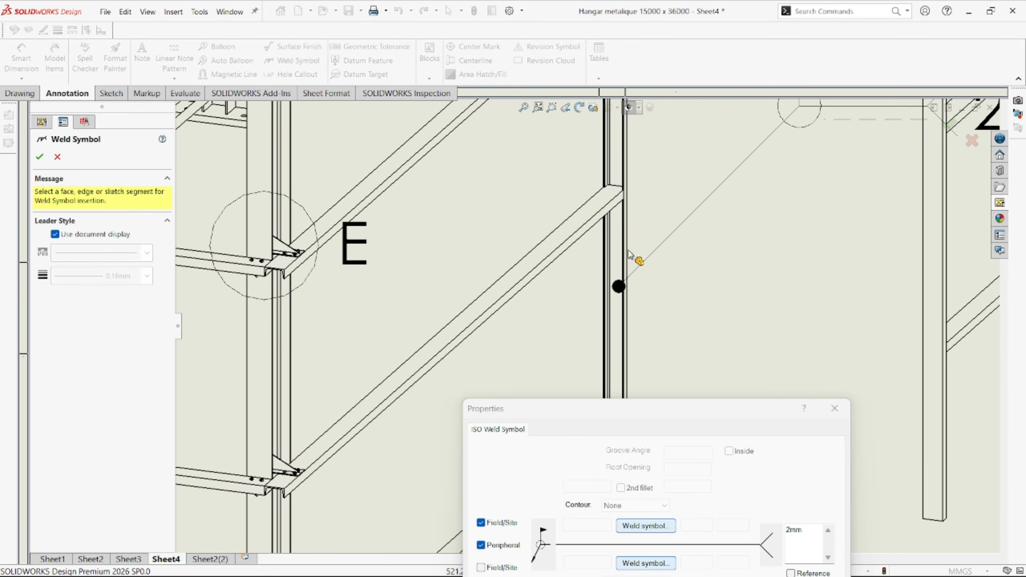
pyautogui.click(618, 187)
pyautogui.scroll(8, 790, 211)
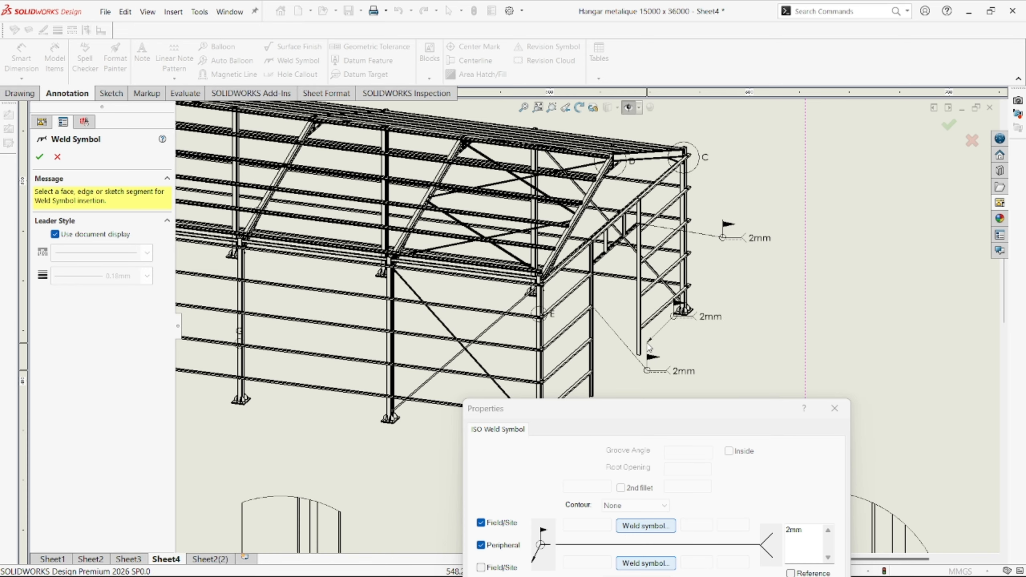
# - Attach a 2mm weld symbol to the lower chord of the door lintel at the foot of its short vertical
pyautogui.scroll(-4, 622, 347)
pyautogui.scroll(2, 609, 346)
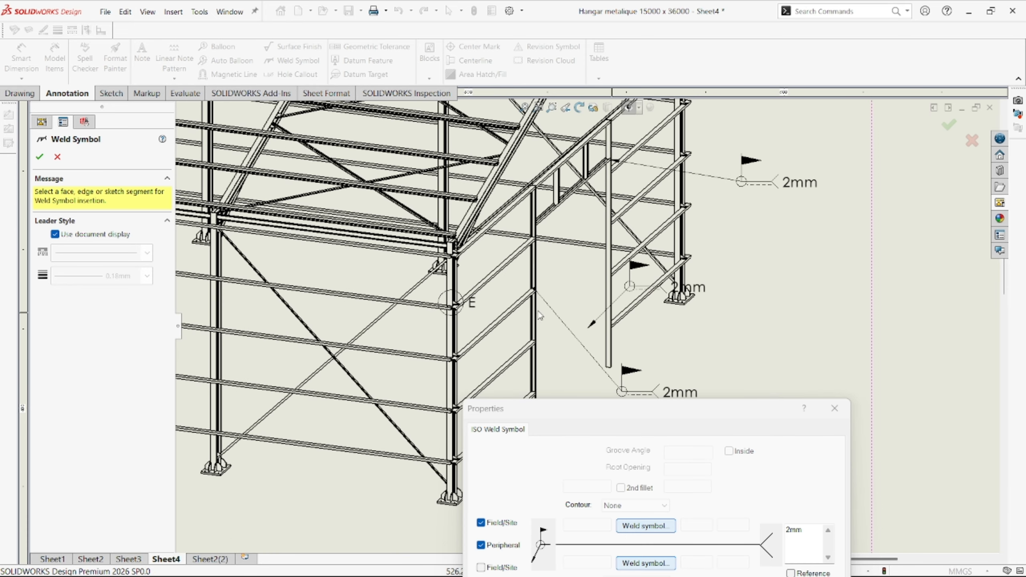
pyautogui.scroll(3, 565, 275)
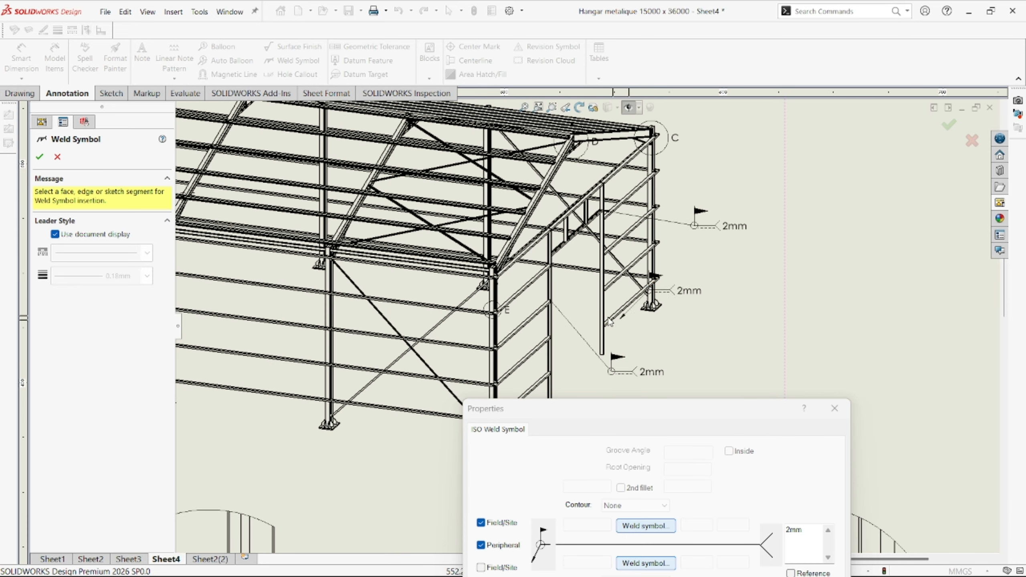
pyautogui.scroll(-3, 554, 291)
pyautogui.scroll(-4, 552, 291)
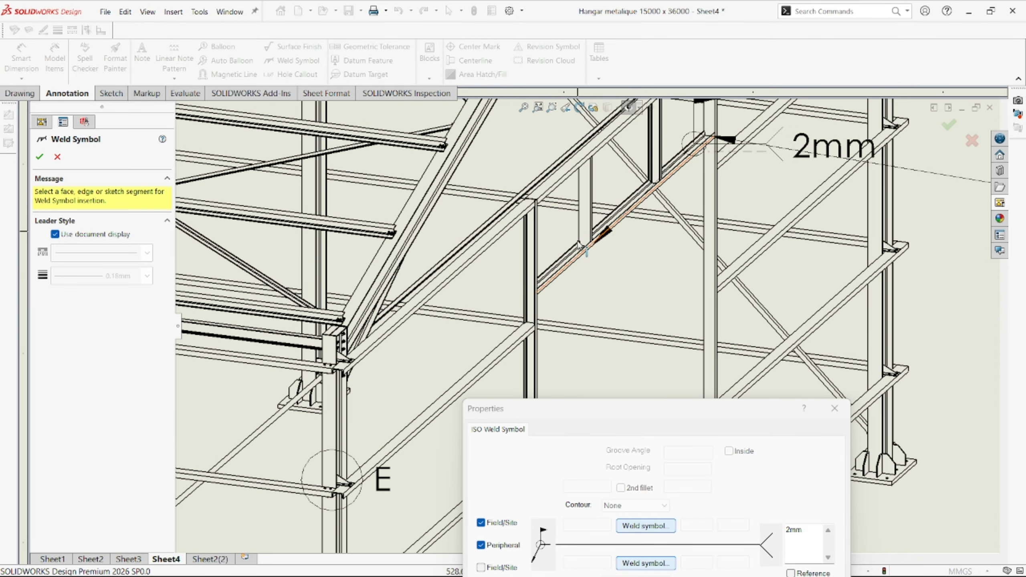
pyautogui.scroll(5, 702, 201)
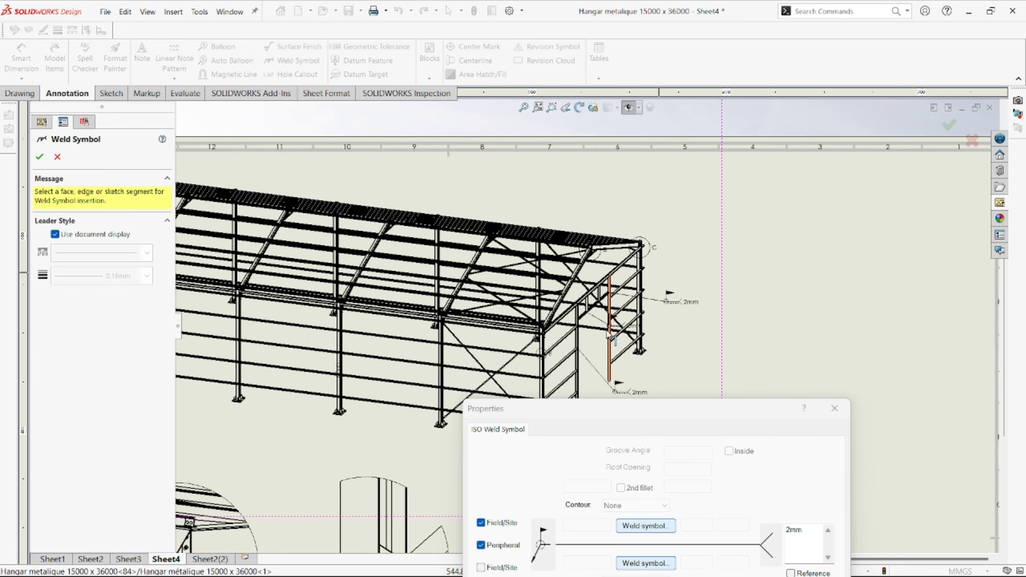
# - Attach a 2mm weld symbol to the near door post at its lowest girt joint, and finish the weld symbol command
pyautogui.scroll(-8, 636, 374)
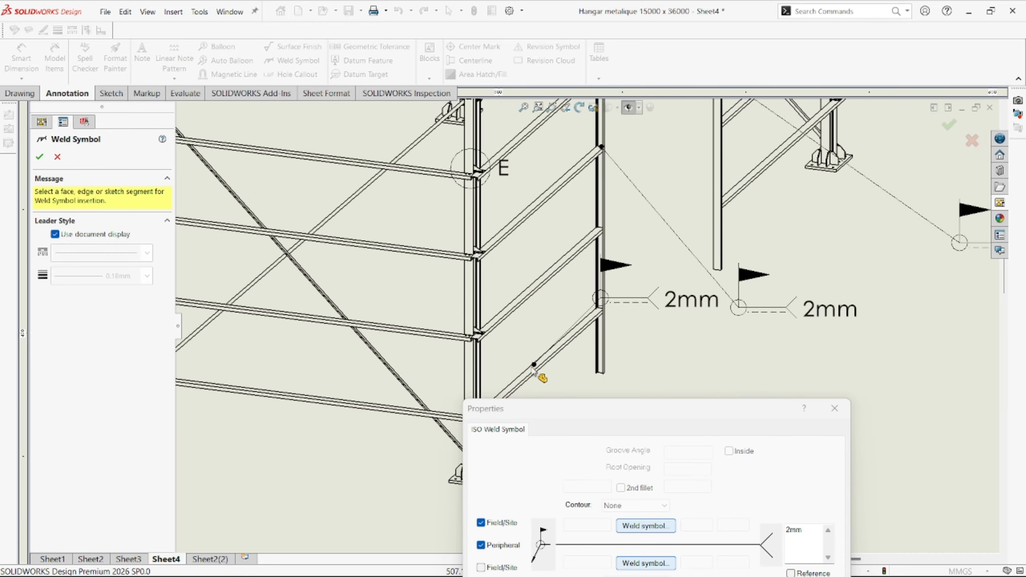
pyautogui.scroll(5, 594, 294)
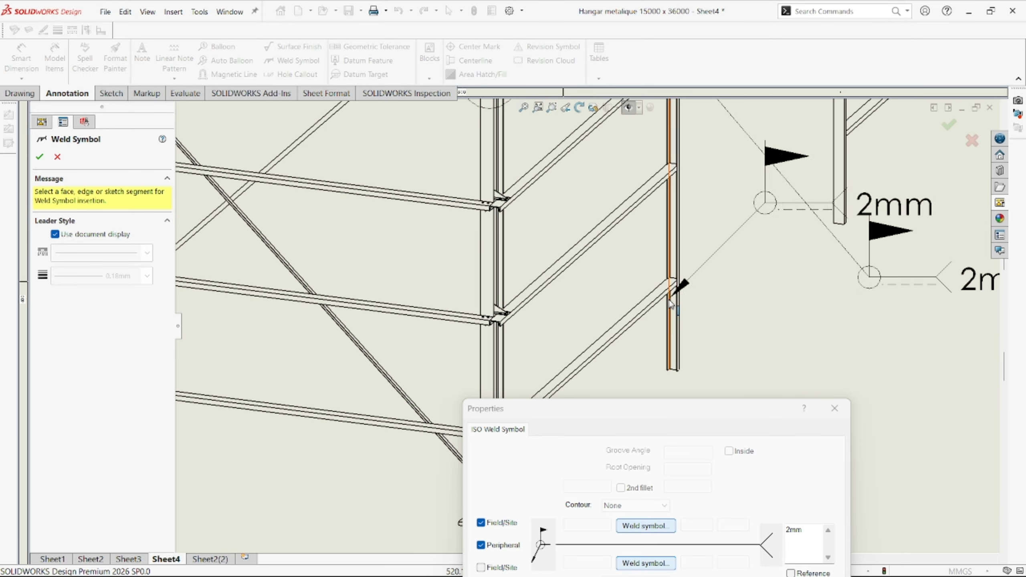
pyautogui.scroll(-3, 687, 285)
pyautogui.click(657, 273)
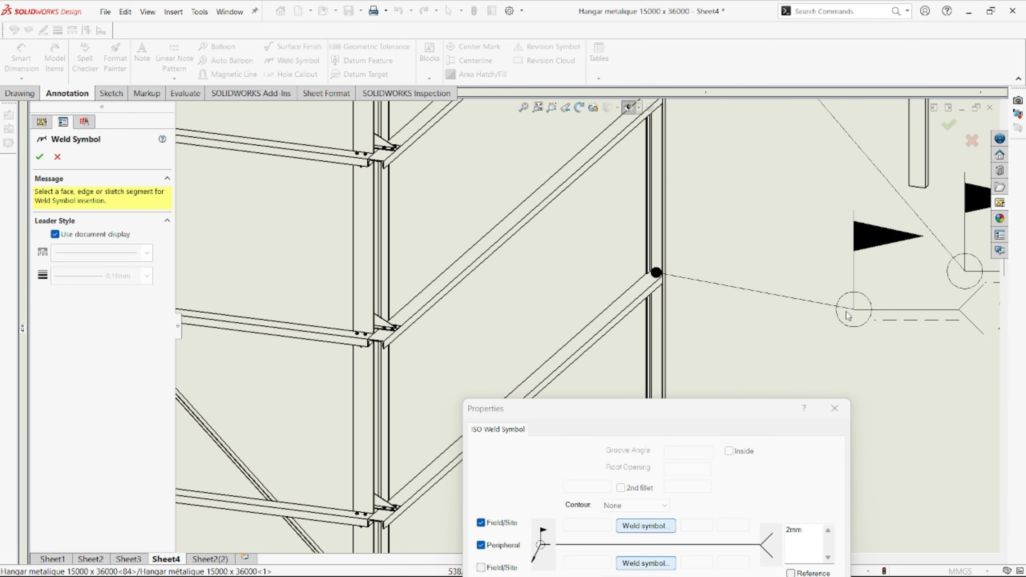
pyautogui.scroll(4, 842, 315)
pyautogui.click(716, 353)
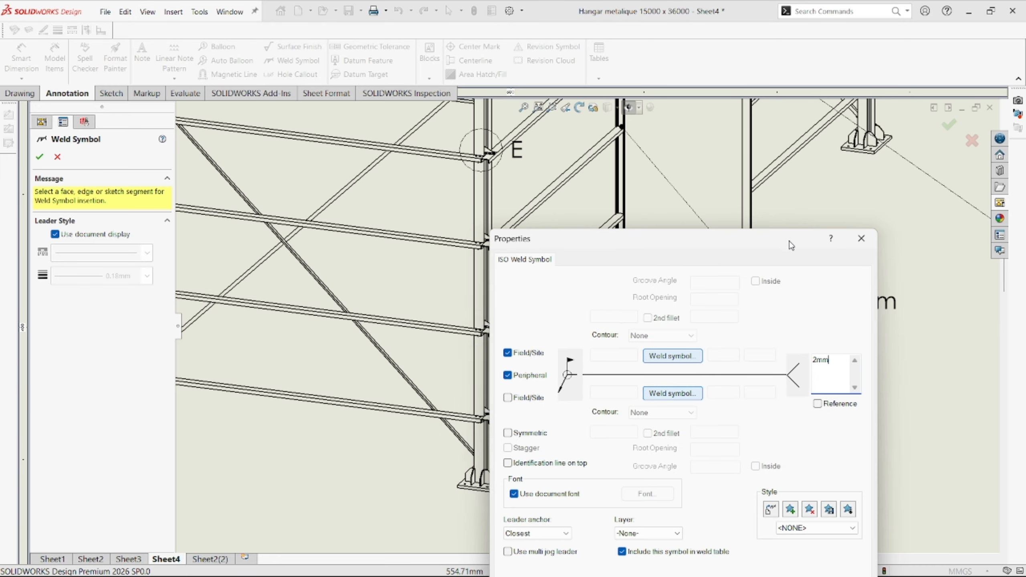
pyautogui.click(857, 239)
pyautogui.scroll(1, 621, 307)
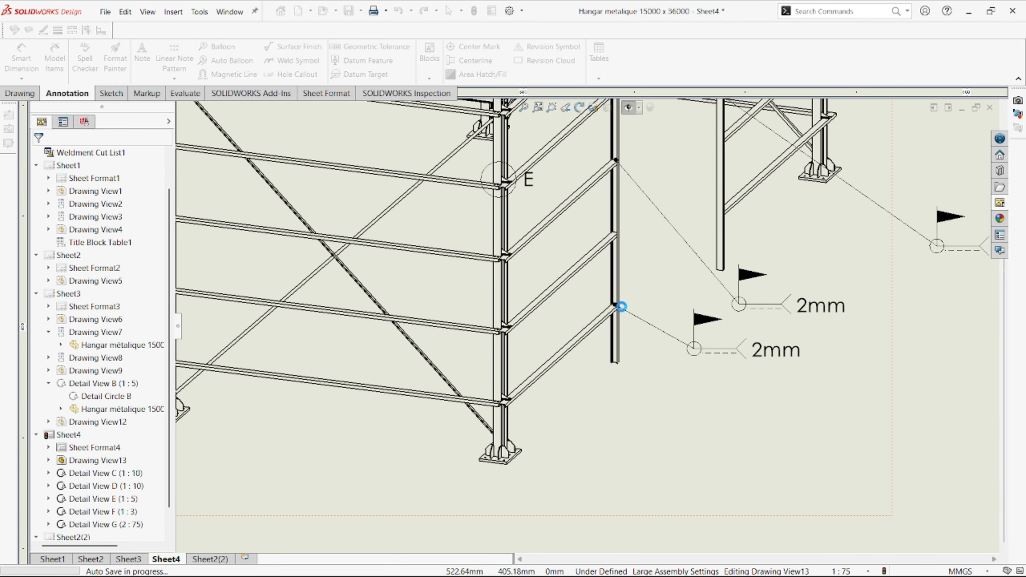
# - Add second leaders to the two weld symbols on the near door post, pointing to the neighbouring girt joints
pyautogui.keyDown('ctrl'); pyautogui.moveTo(615, 305); pyautogui.dragTo(613, 232); pyautogui.keyUp('ctrl')
pyautogui.scroll(3, 639, 240)
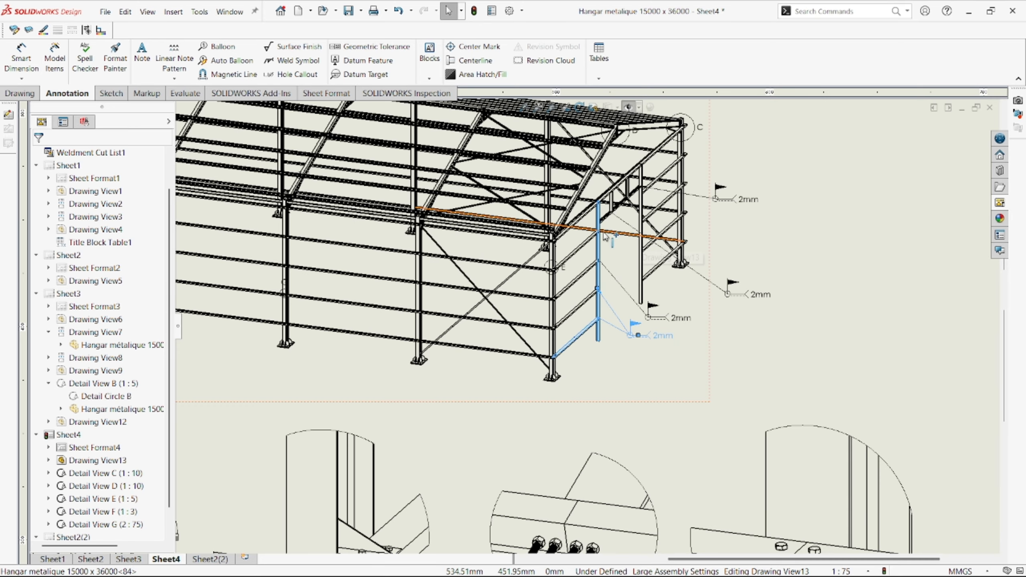
pyautogui.scroll(-5, 584, 241)
pyautogui.scroll(-2, 638, 312)
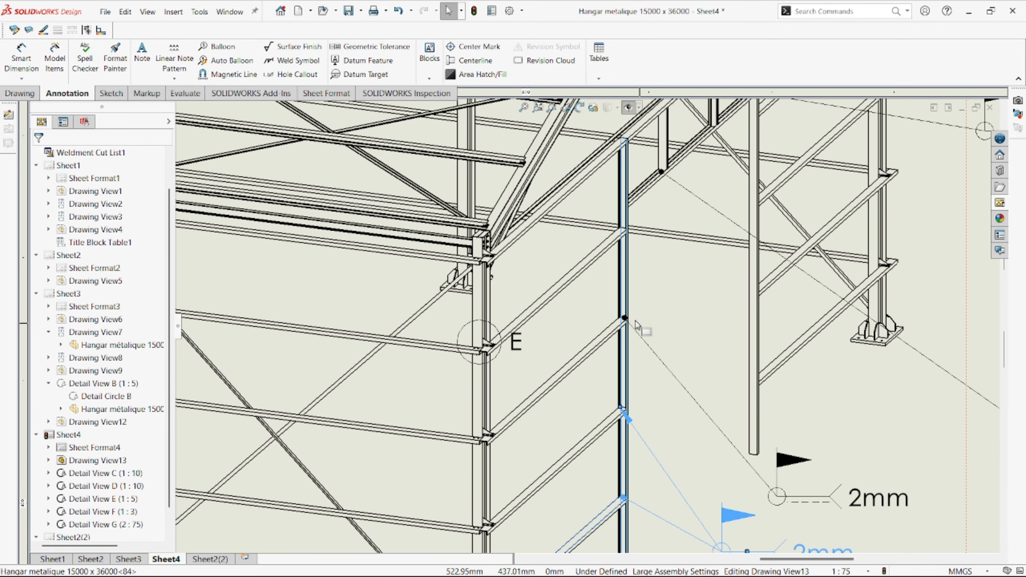
pyautogui.scroll(3, 598, 323)
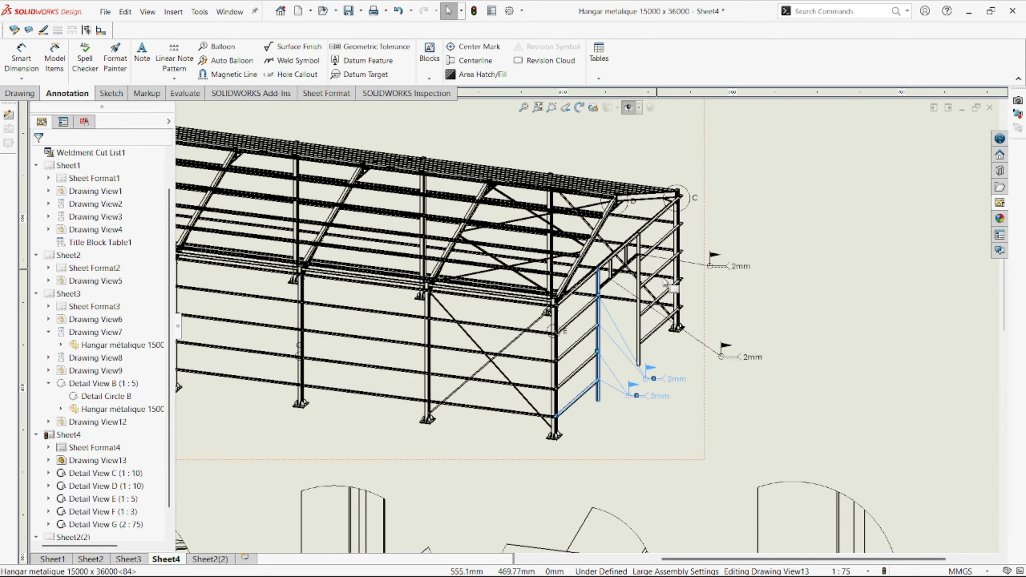
# - Examine the dimetric view along the hangar's full length, including bays, columns and roof, for connections still lacking a detail
pyautogui.scroll(3, 476, 328)
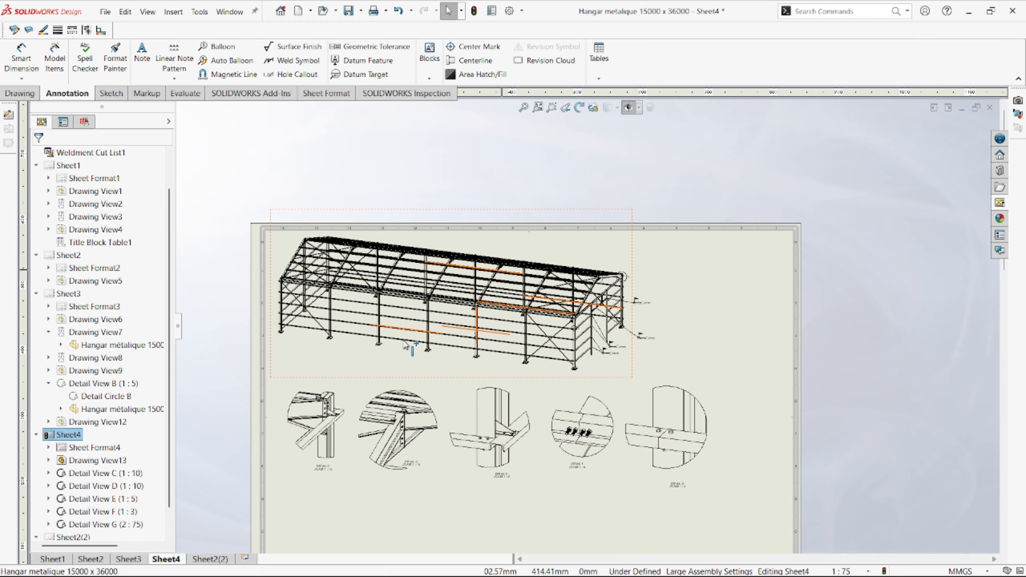
pyautogui.scroll(-5, 521, 347)
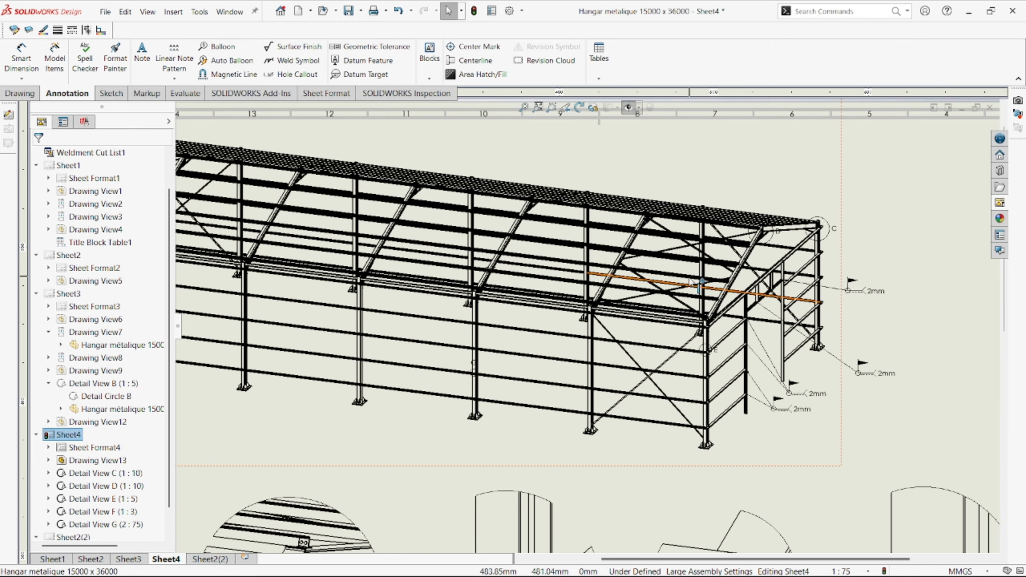
pyautogui.scroll(3, 634, 350)
pyautogui.scroll(-6, 495, 315)
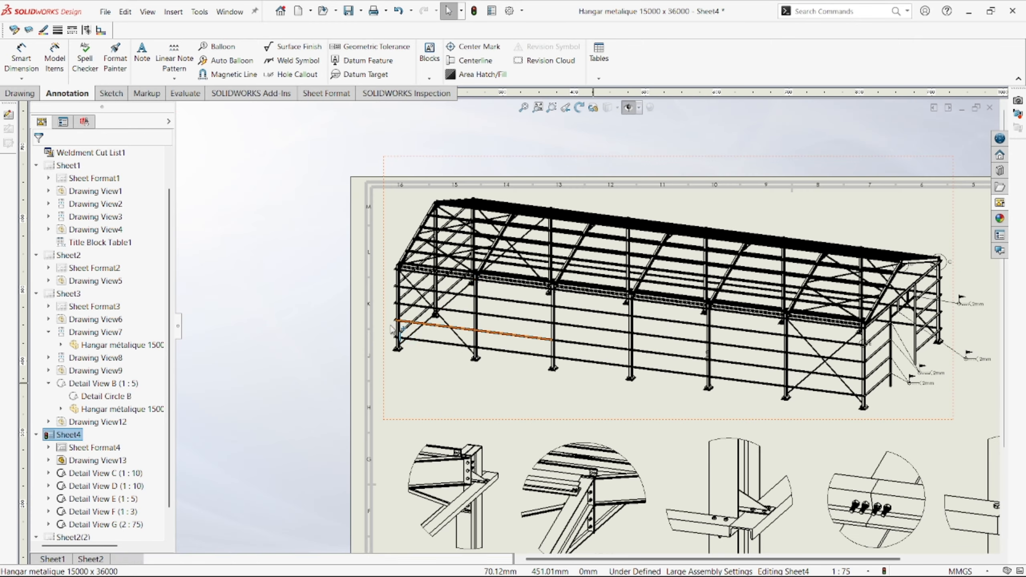
pyautogui.scroll(4, 496, 315)
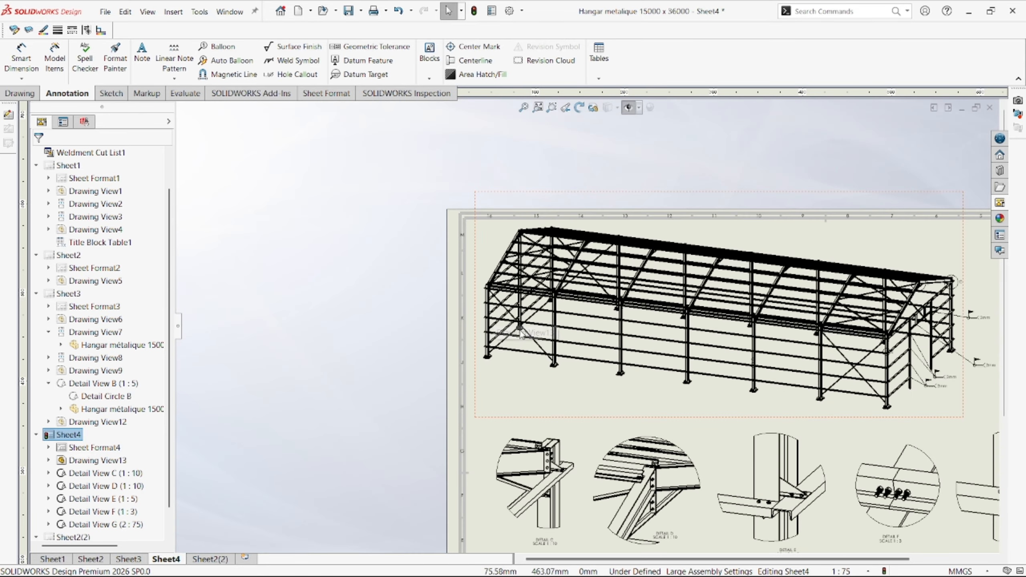
pyautogui.scroll(-5, 727, 303)
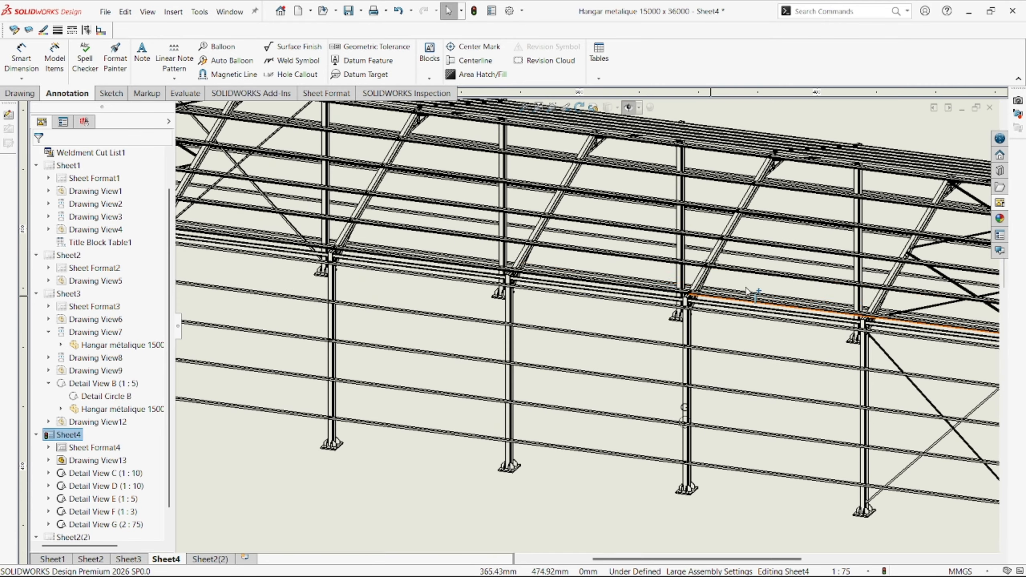
pyautogui.scroll(2, 779, 279)
pyautogui.scroll(-2, 780, 275)
pyautogui.scroll(-4, 788, 273)
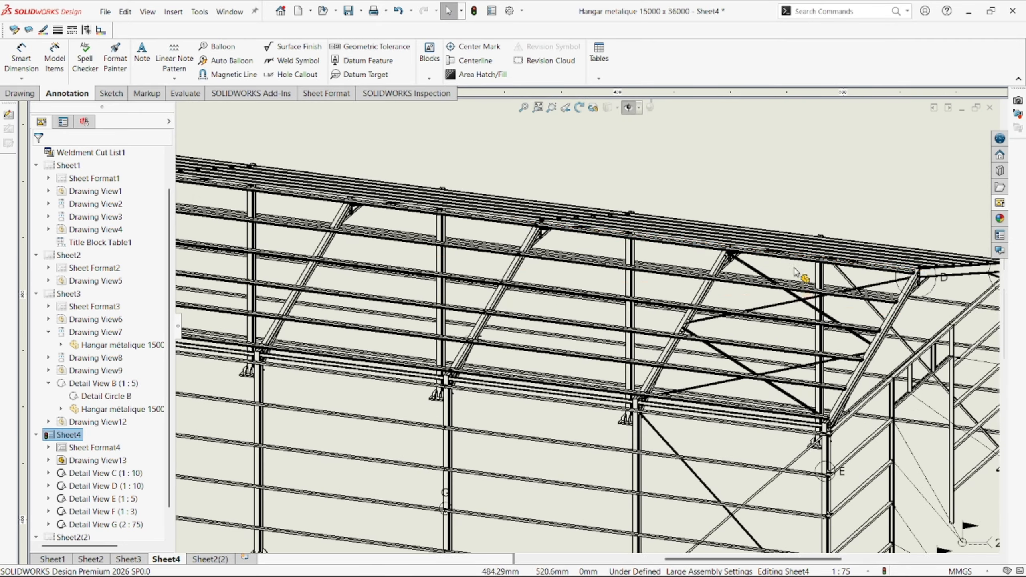
pyautogui.scroll(6, 868, 281)
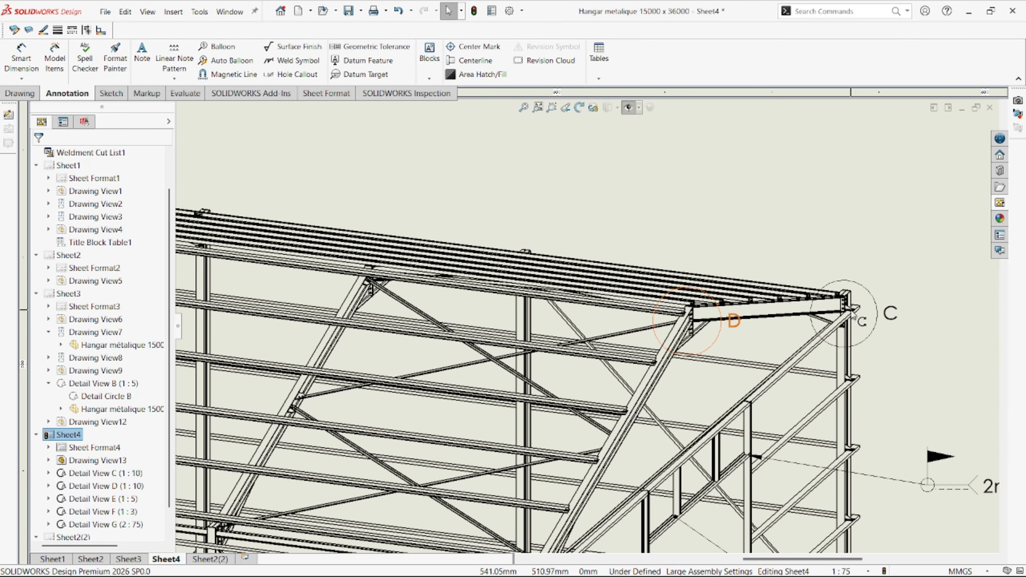
# - Inspect the gable end, eave beam and roof bracing gussets of the end bay up close
pyautogui.scroll(4, 639, 406)
pyautogui.scroll(-5, 459, 435)
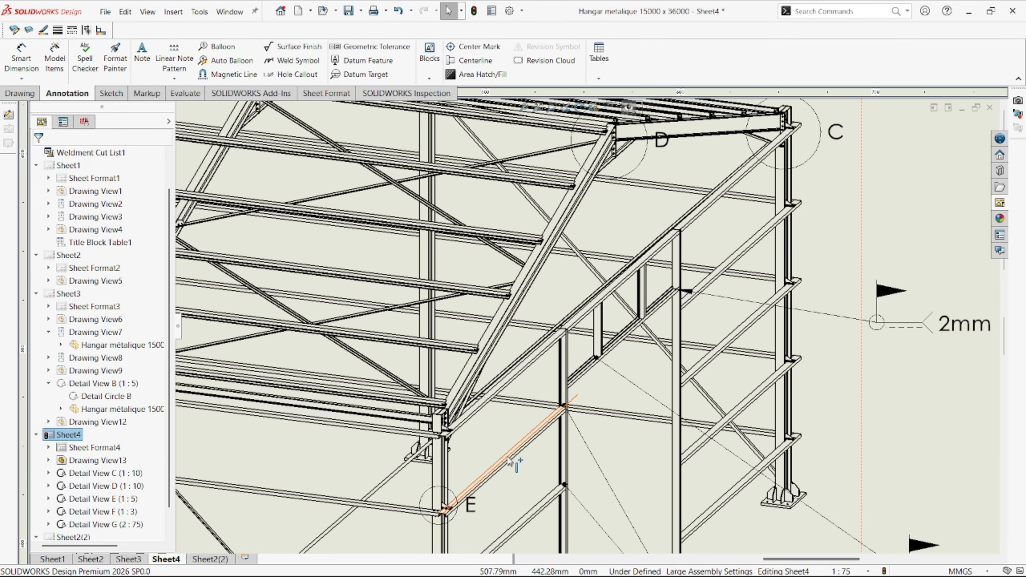
pyautogui.scroll(-4, 323, 384)
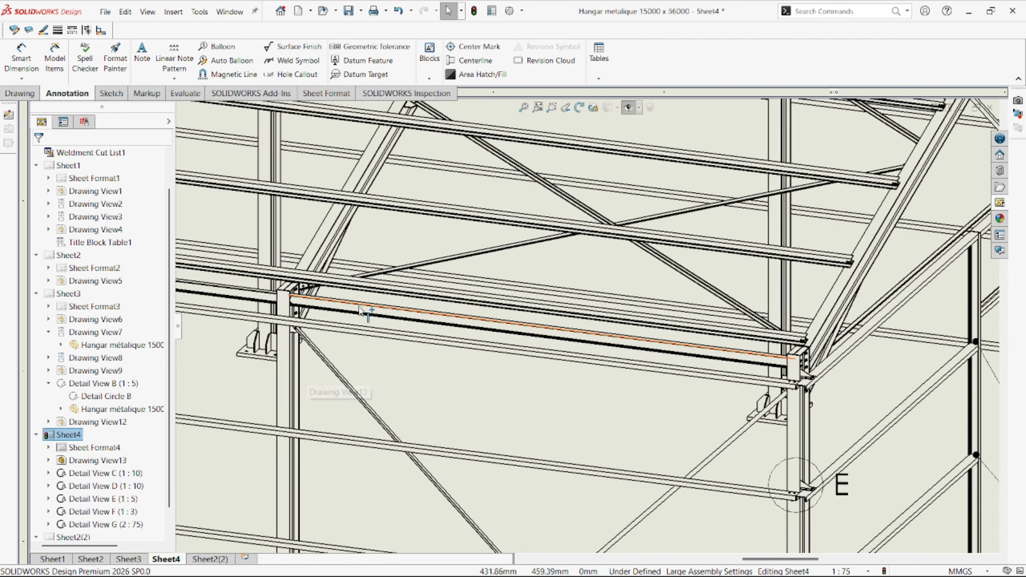
pyautogui.scroll(6, 367, 314)
pyautogui.scroll(-7, 562, 243)
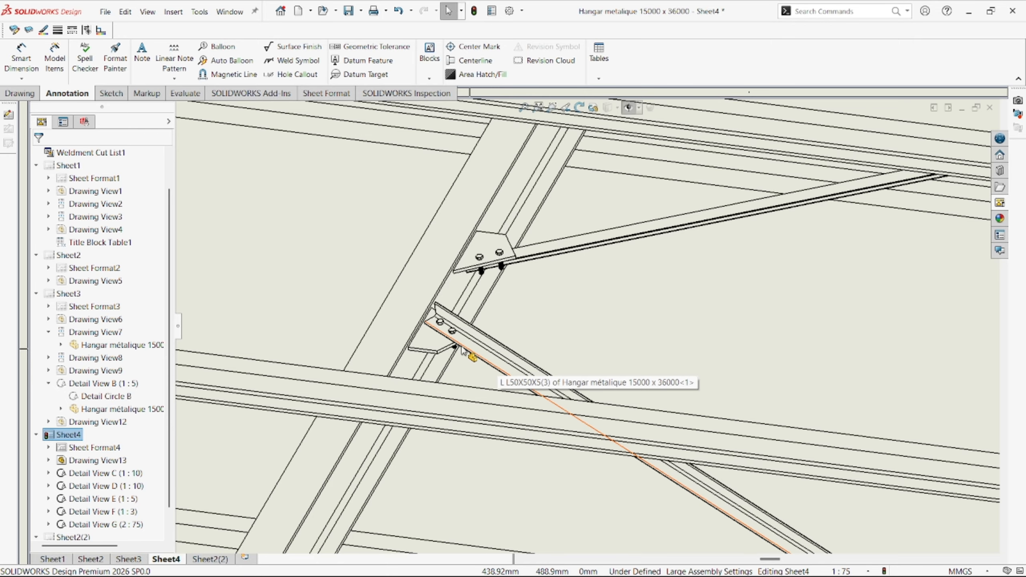
pyautogui.scroll(6, 622, 316)
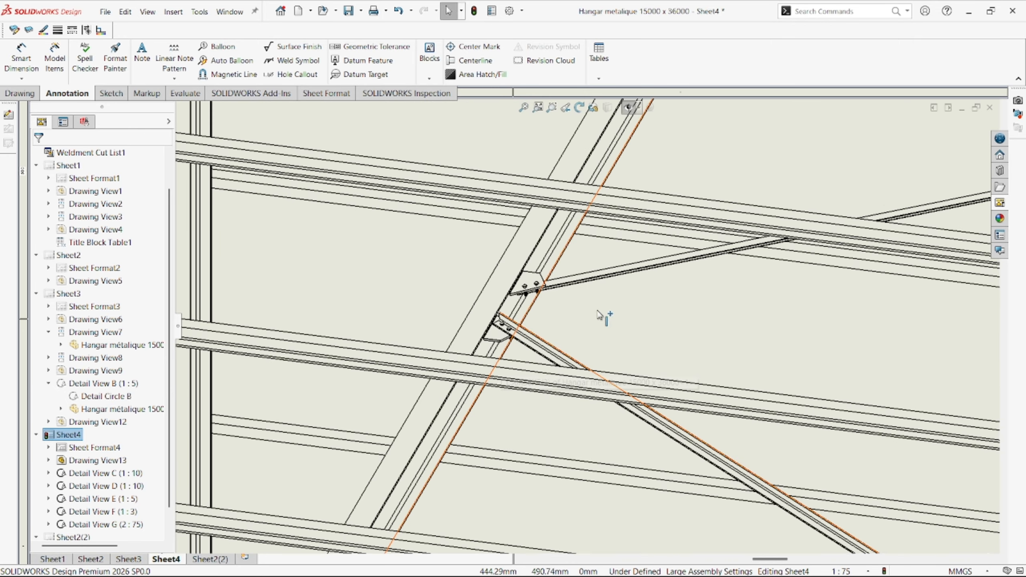
pyautogui.scroll(5, 630, 315)
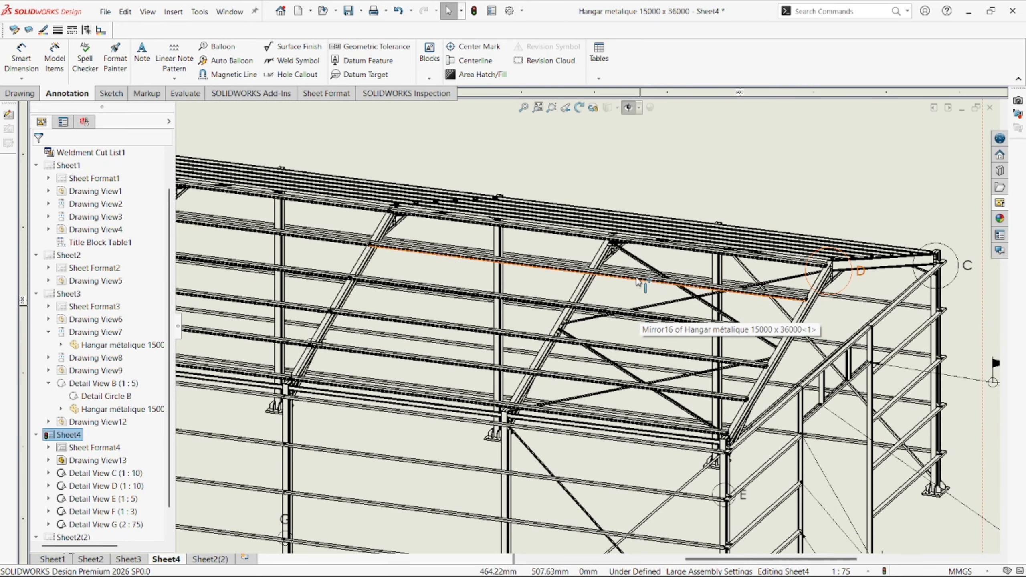
pyautogui.scroll(-7, 602, 245)
pyautogui.scroll(5, 601, 245)
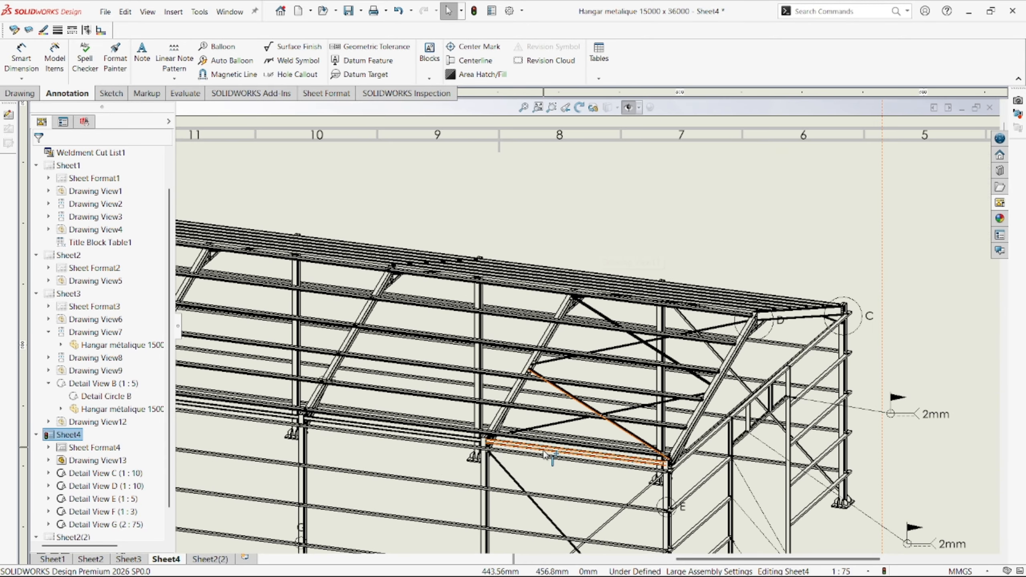
# - Create circular detail view H around the two roof-brace gussets on the rafter, placing it below detail C
pyautogui.scroll(-7, 550, 252)
pyautogui.scroll(-3, 550, 252)
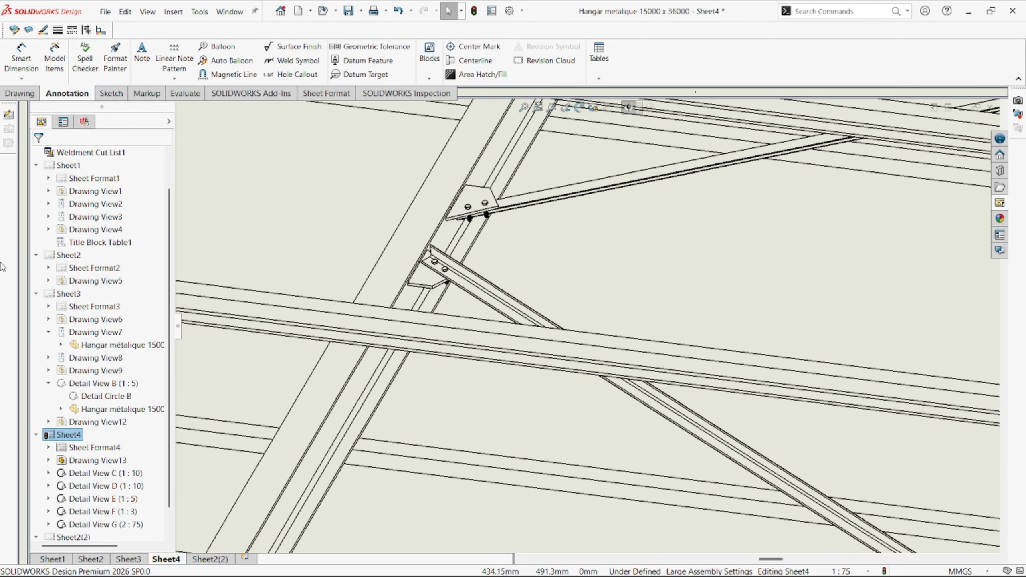
pyautogui.click(20, 94)
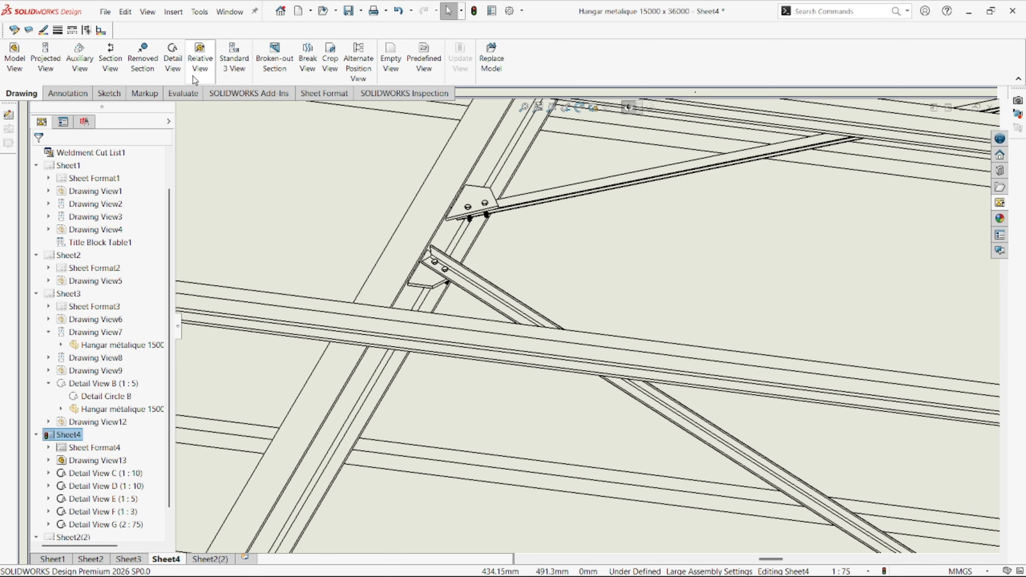
pyautogui.click(173, 58)
pyautogui.click(447, 235)
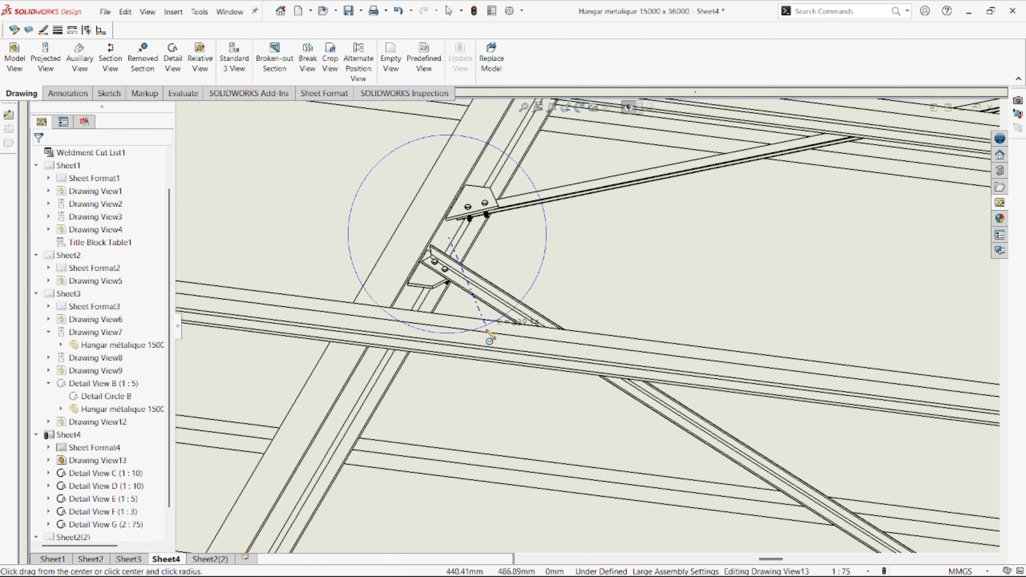
pyautogui.click(512, 300)
pyautogui.scroll(10, 520, 411)
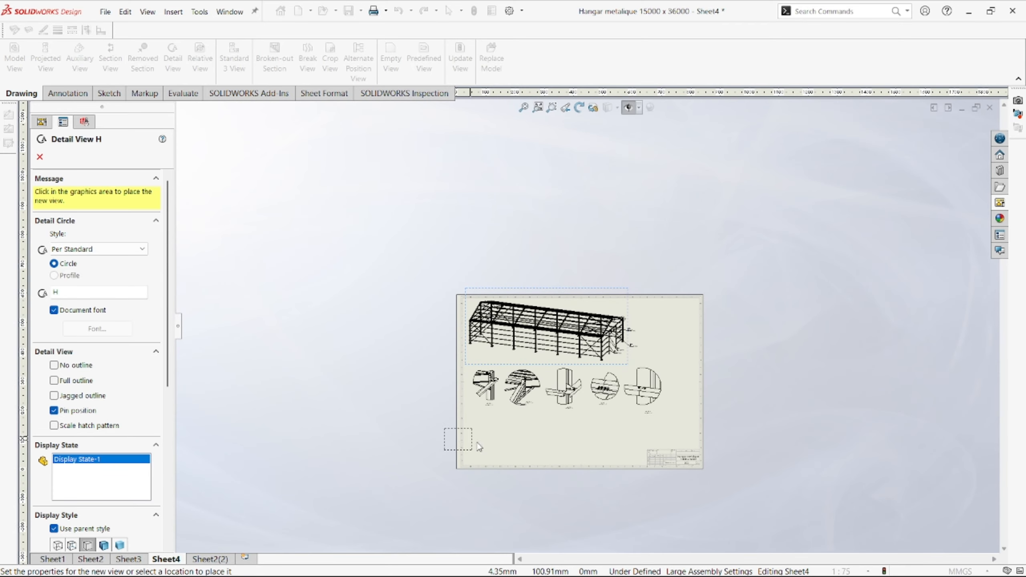
pyautogui.click(514, 436)
# - Set the scale of detail view H to 1:10 through its label
pyautogui.scroll(-1, 505, 432)
pyautogui.scroll(-5, 501, 422)
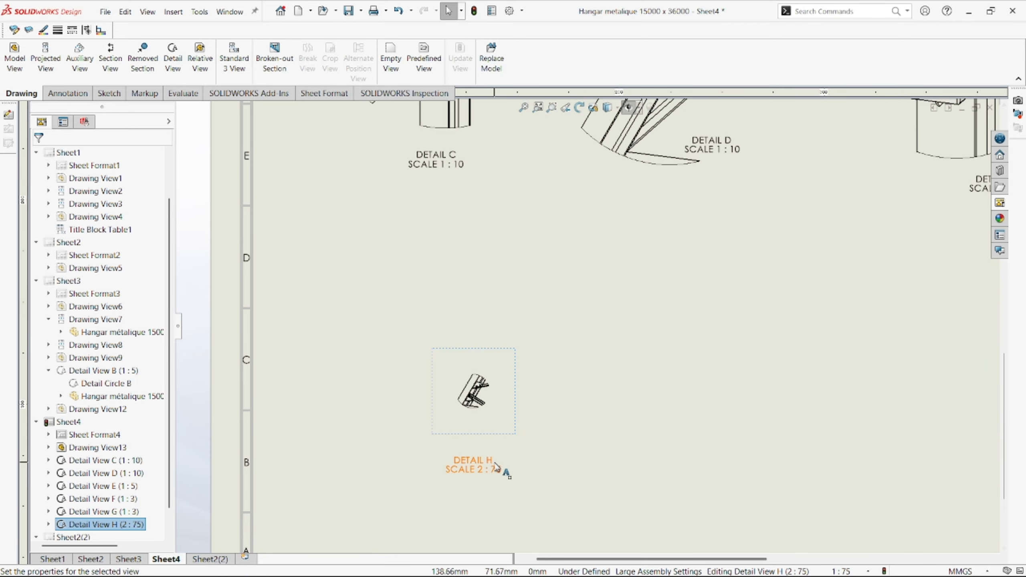
pyautogui.doubleClick(501, 474)
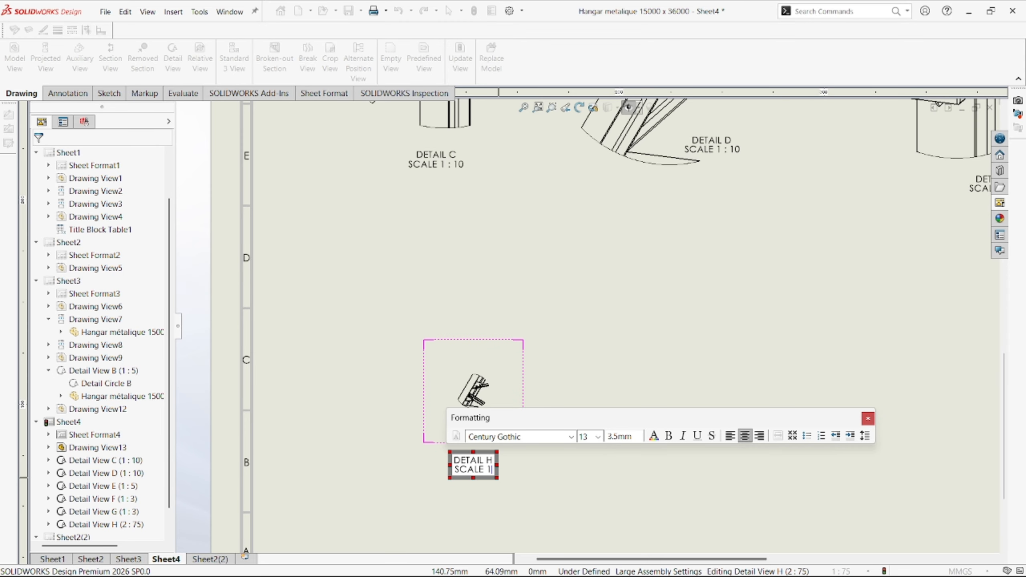
pyautogui.click(575, 472)
pyautogui.scroll(5, 514, 460)
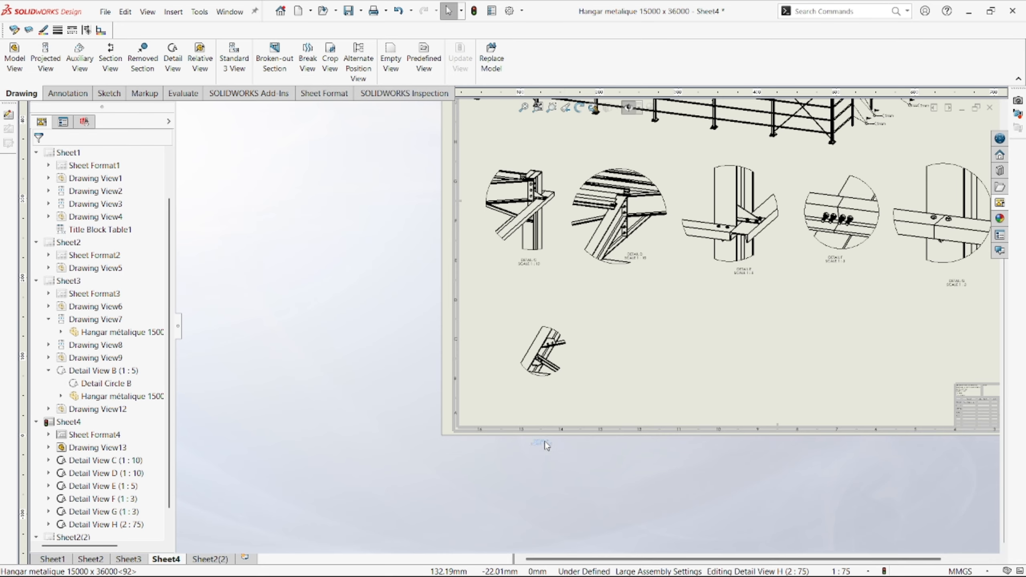
# - Set the scale of detail view H to 1:5 through its label and shift the view slightly beneath detail C
pyautogui.scroll(3, 545, 390)
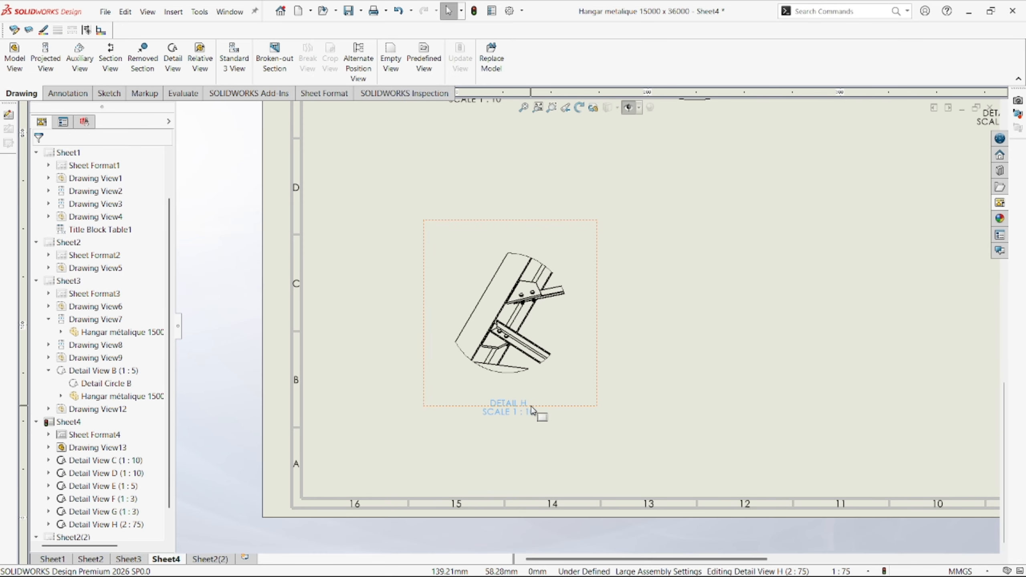
pyautogui.doubleClick(537, 416)
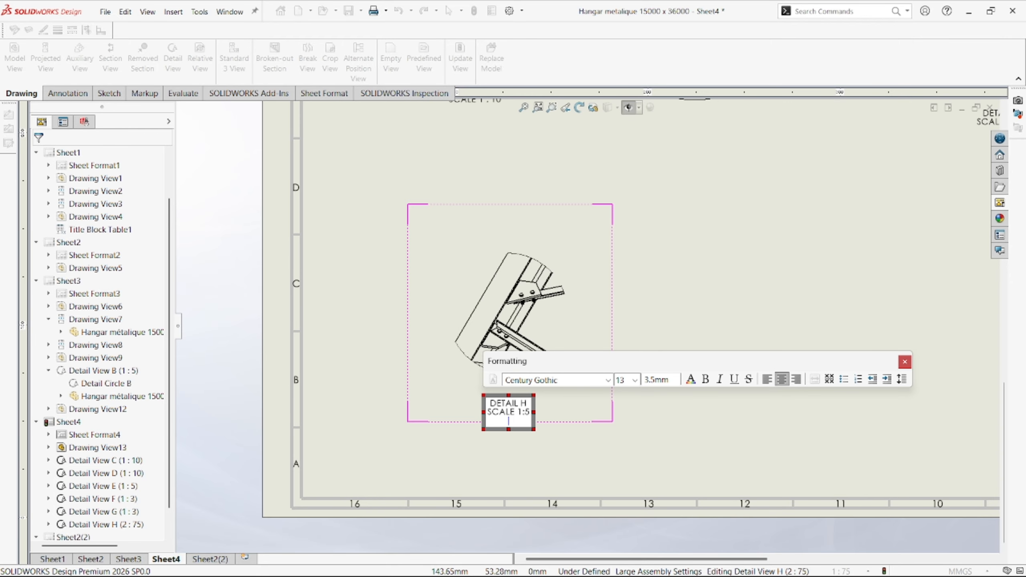
pyautogui.click(604, 430)
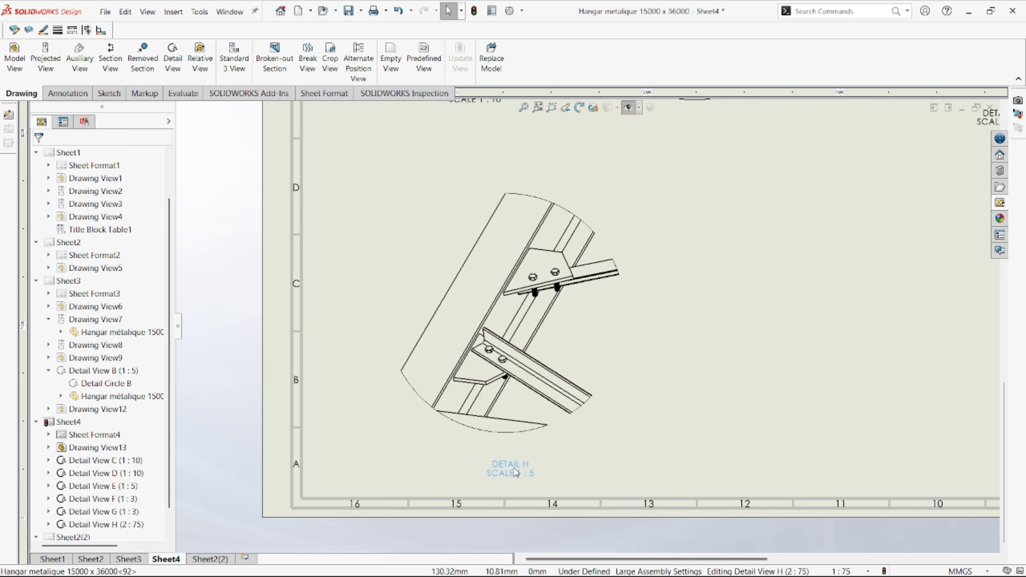
pyautogui.scroll(-5, 593, 374)
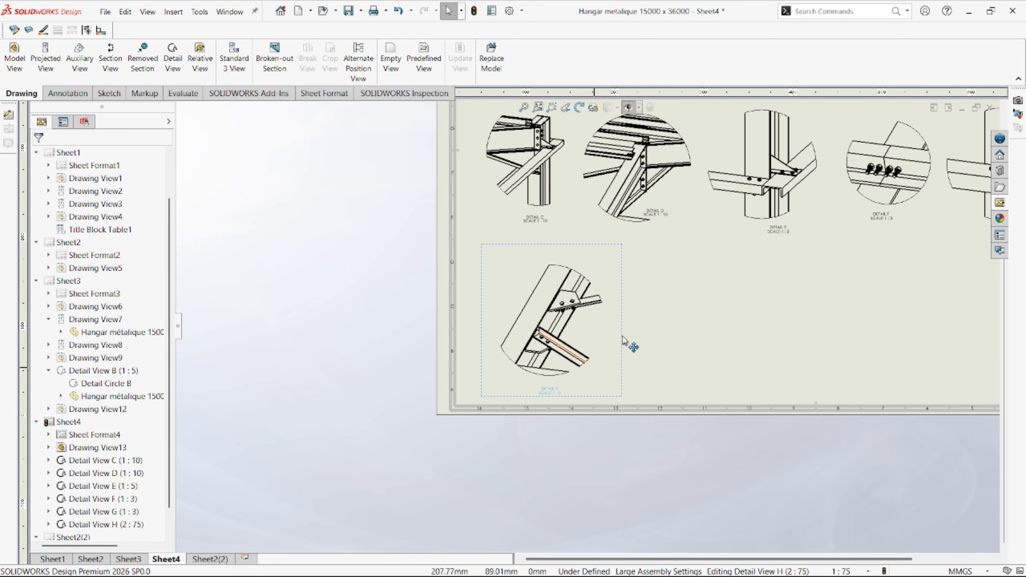
pyautogui.moveTo(624, 341); pyautogui.dragTo(593, 332)
# - Inspect the braced end bay in the dimetric view, from the column's eave joint down to the bracing gusset and base plate
pyautogui.scroll(-6, 592, 332)
pyautogui.scroll(2, 660, 268)
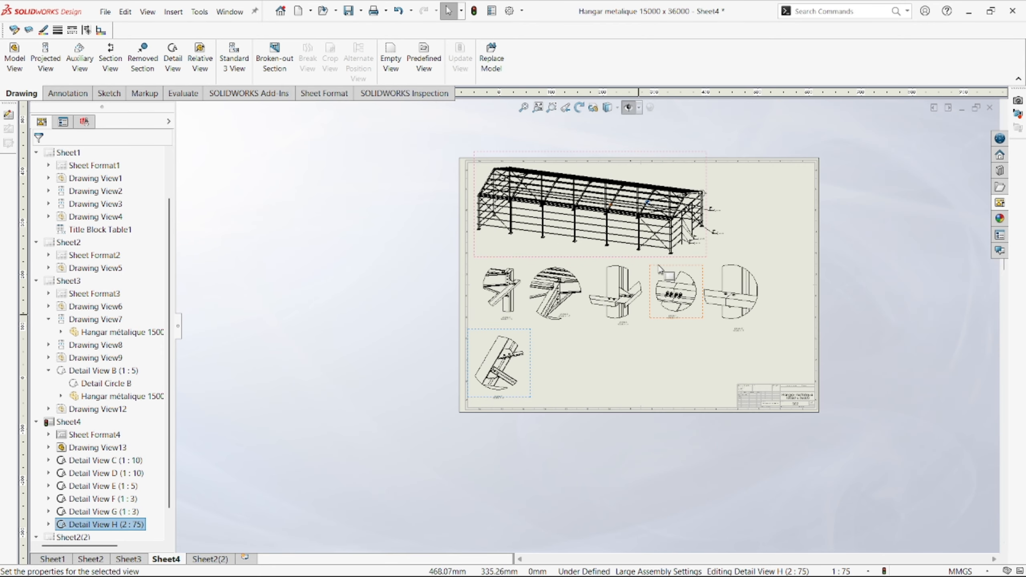
pyautogui.scroll(6, 659, 268)
pyautogui.scroll(2, 562, 311)
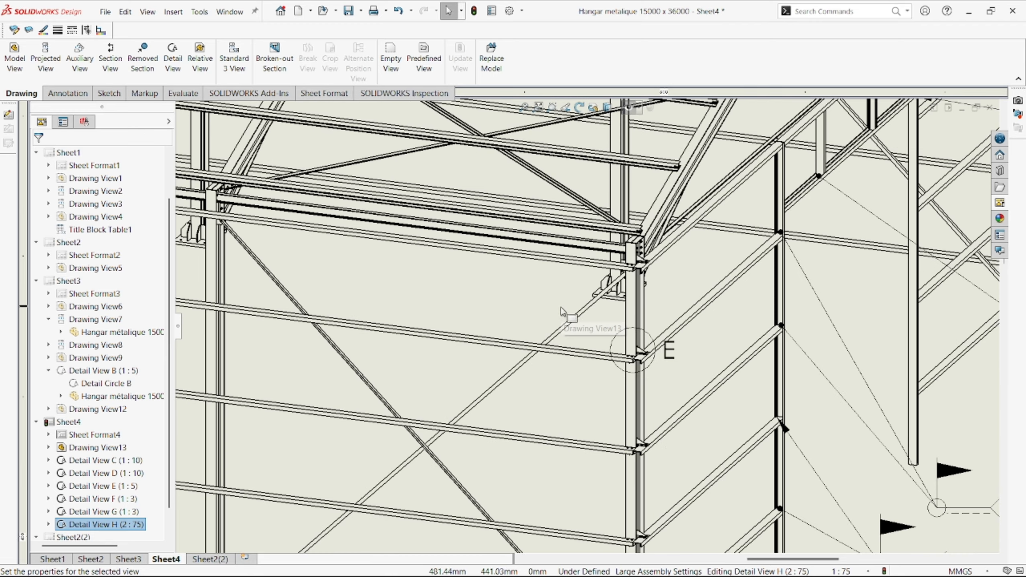
pyautogui.scroll(6, 260, 258)
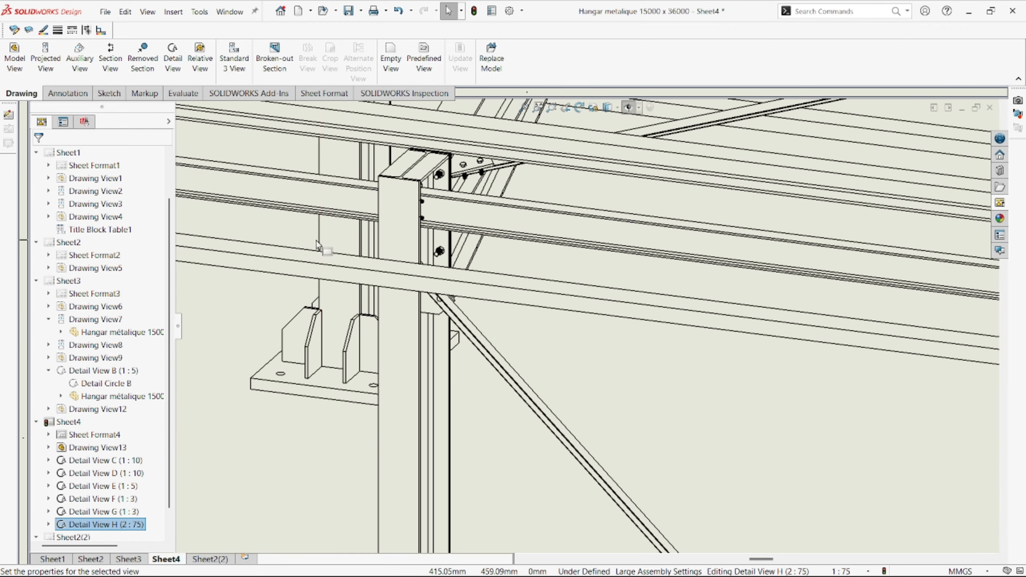
pyautogui.scroll(-5, 481, 323)
pyautogui.scroll(3, 585, 491)
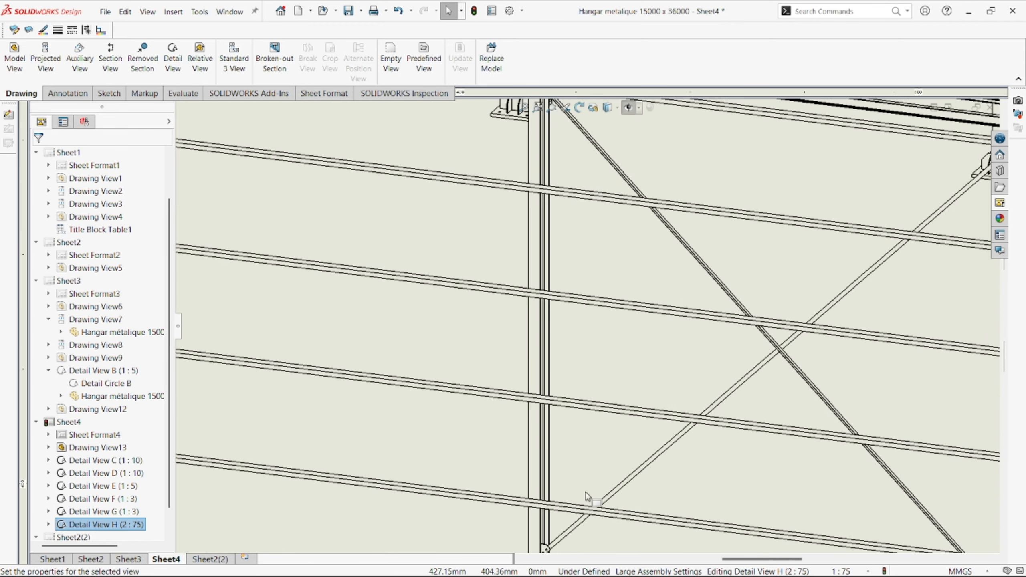
pyautogui.scroll(5, 566, 426)
pyautogui.scroll(-6, 599, 395)
pyautogui.scroll(6, 601, 364)
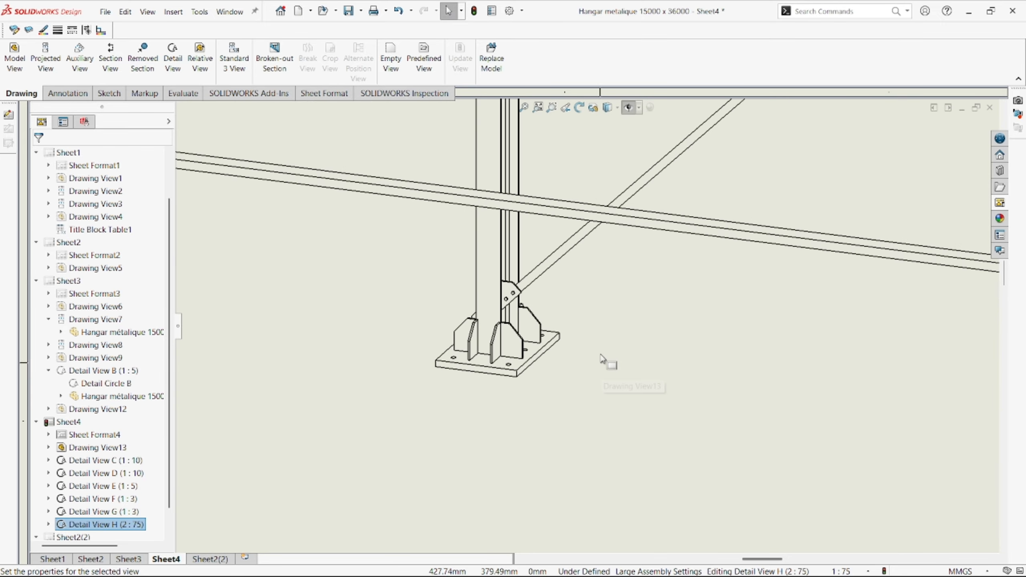
pyautogui.scroll(-3, 602, 358)
pyautogui.scroll(2, 591, 297)
pyautogui.scroll(3, 540, 356)
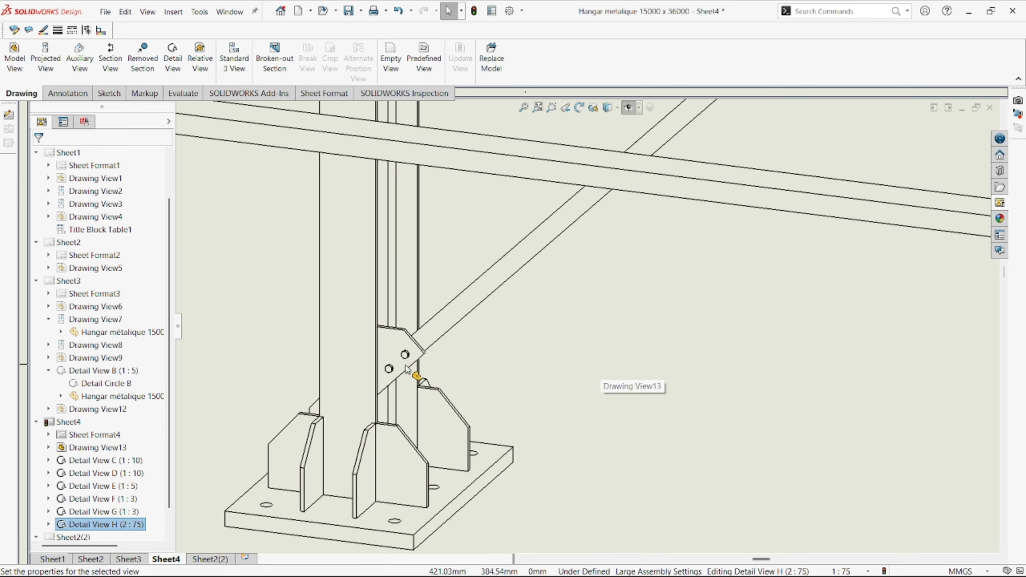
pyautogui.scroll(-8, 467, 373)
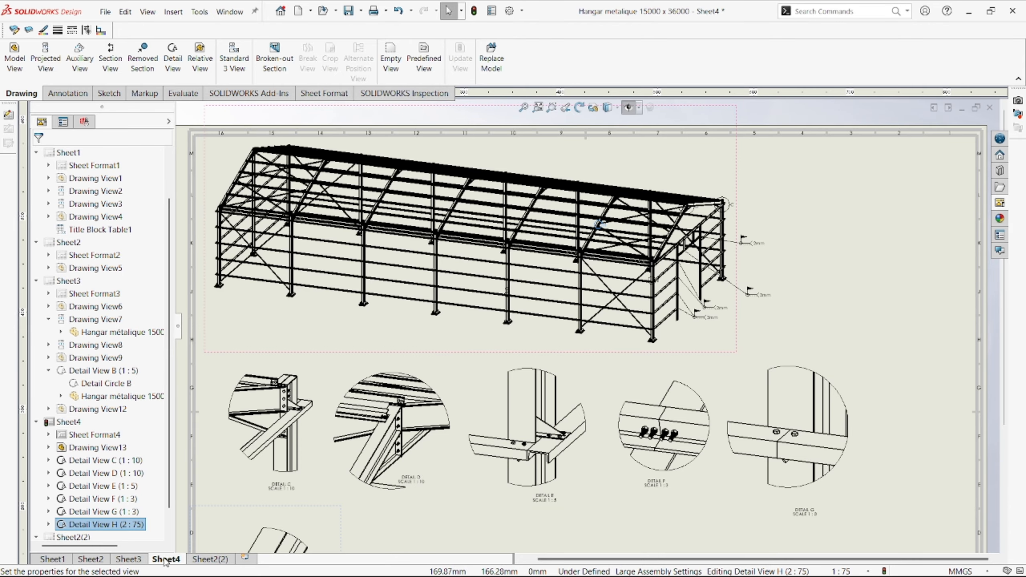
# - Examine the column base detail on Sheet3 and the hangar view with its connection details on Sheet4
pyautogui.click(136, 560)
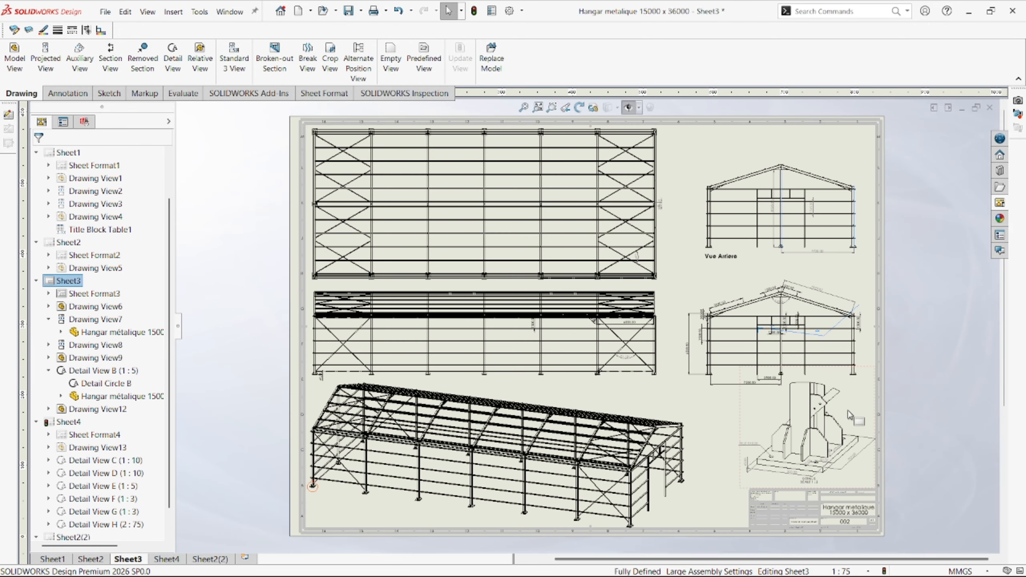
pyautogui.scroll(5, 848, 414)
pyautogui.scroll(-3, 609, 330)
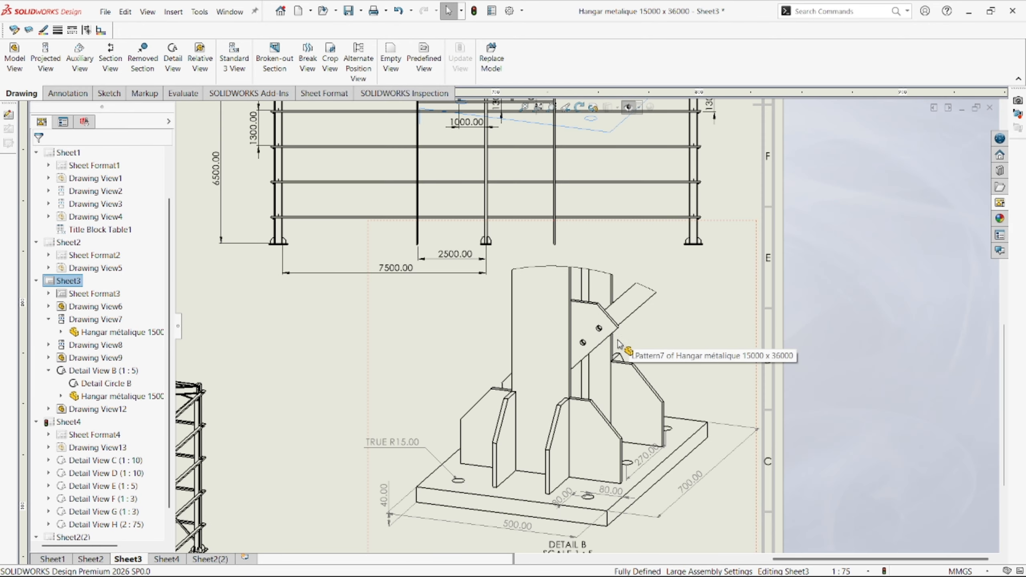
pyautogui.click(165, 560)
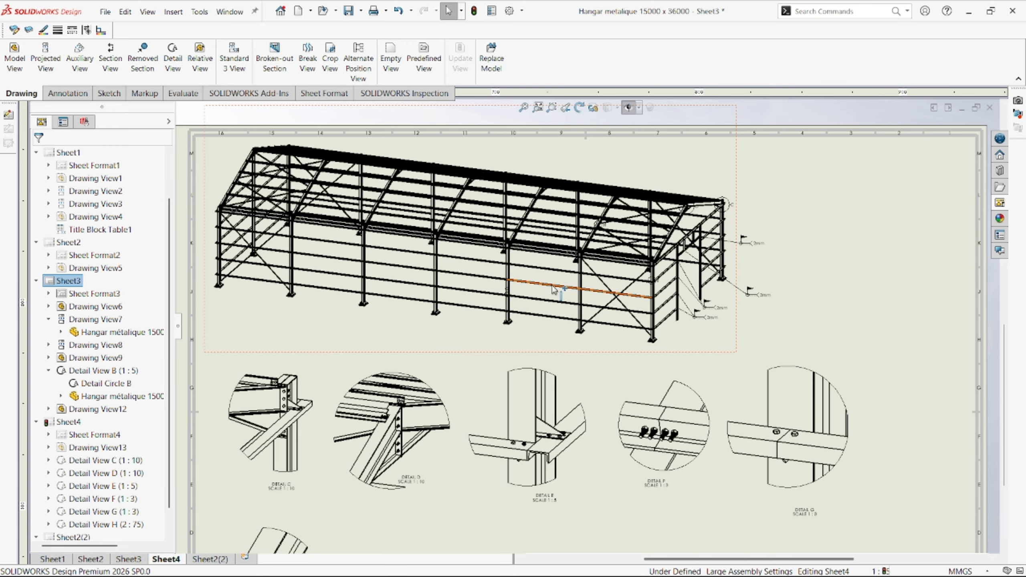
pyautogui.scroll(5, 656, 323)
pyautogui.scroll(-5, 537, 382)
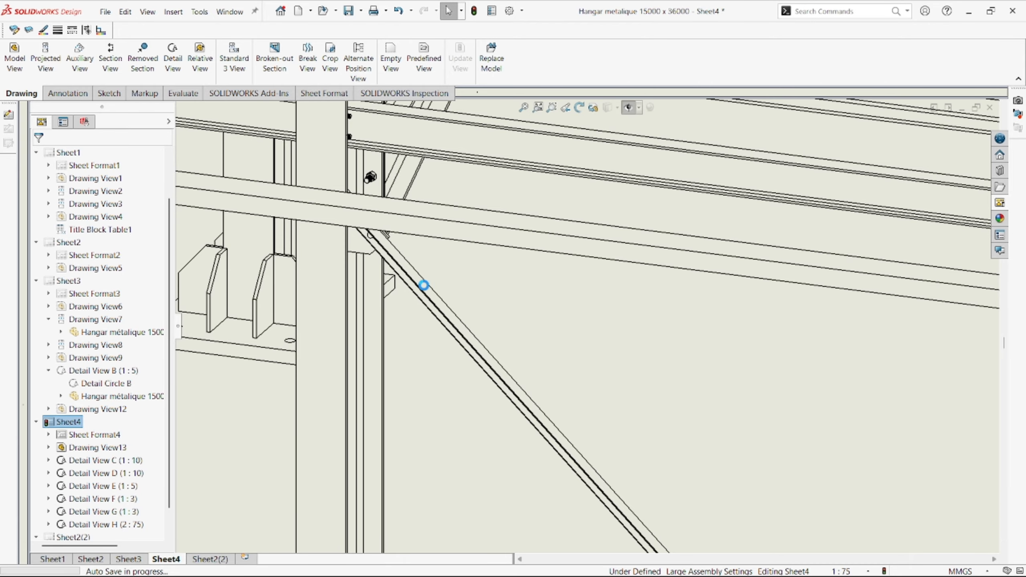
pyautogui.scroll(10, 495, 299)
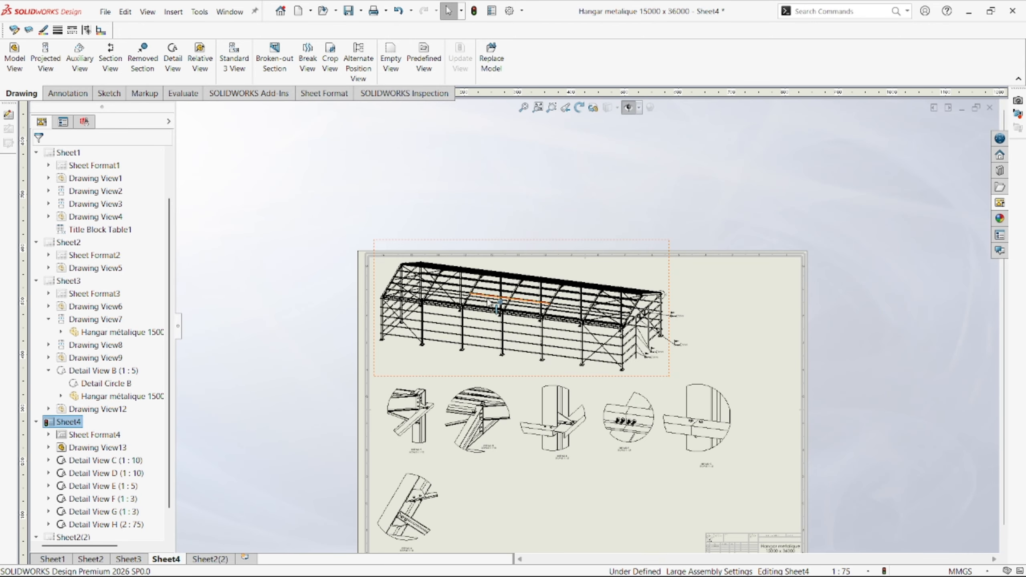
pyautogui.scroll(2, 589, 328)
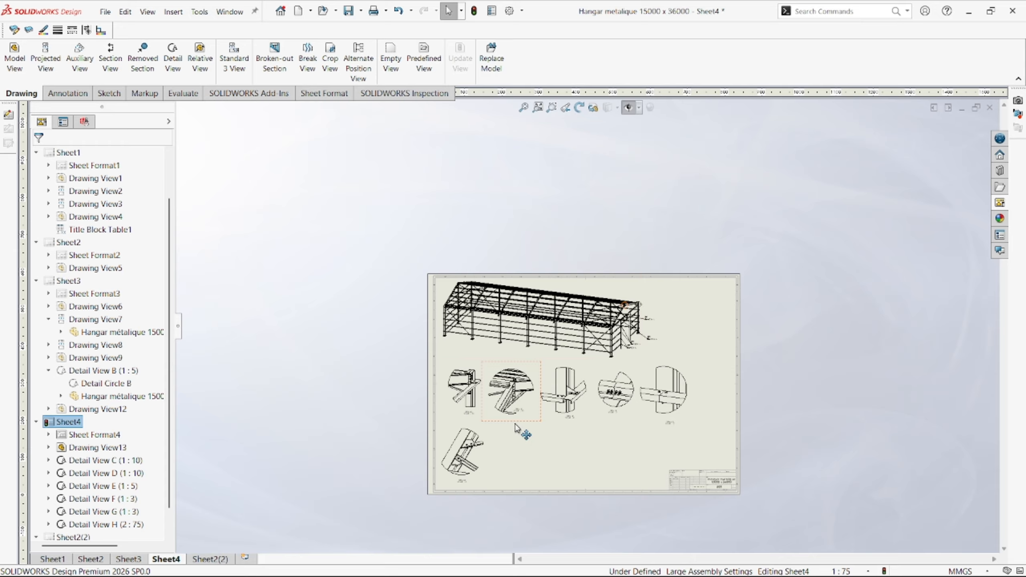
pyautogui.scroll(-1, 614, 430)
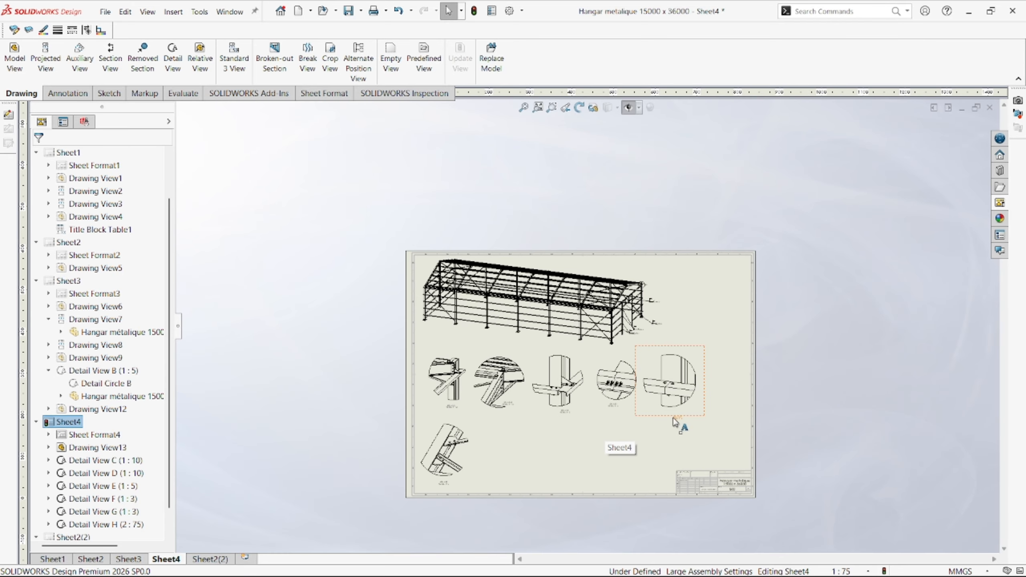
# - Move detail views C, D, E, F and G lower on Sheet4 and shift detail view H beneath views D and E
pyautogui.moveTo(671, 417); pyautogui.dragTo(710, 452)
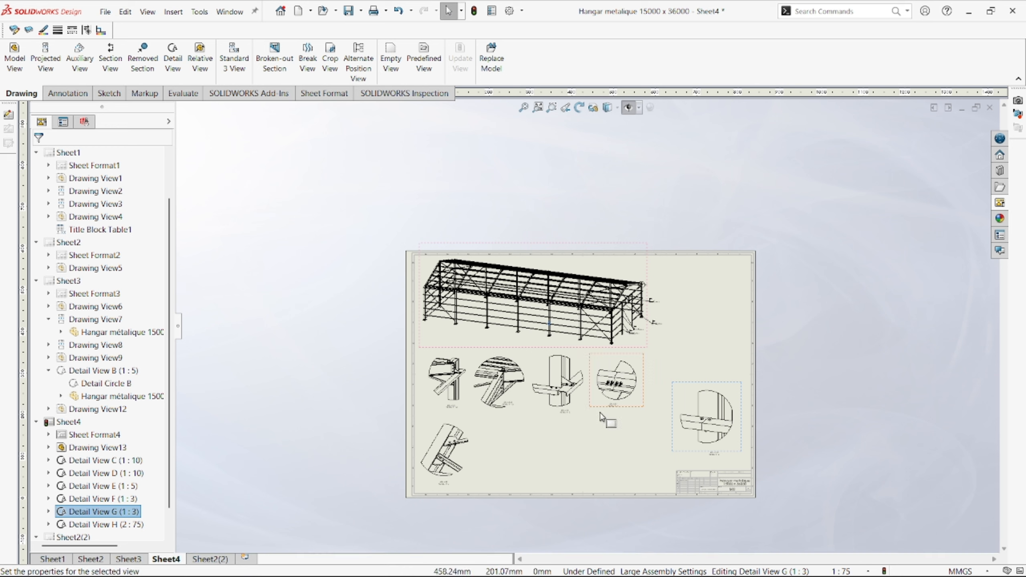
pyautogui.moveTo(612, 390); pyautogui.dragTo(627, 424)
pyautogui.moveTo(549, 417); pyautogui.dragTo(551, 437)
pyautogui.moveTo(501, 416); pyautogui.dragTo(500, 440)
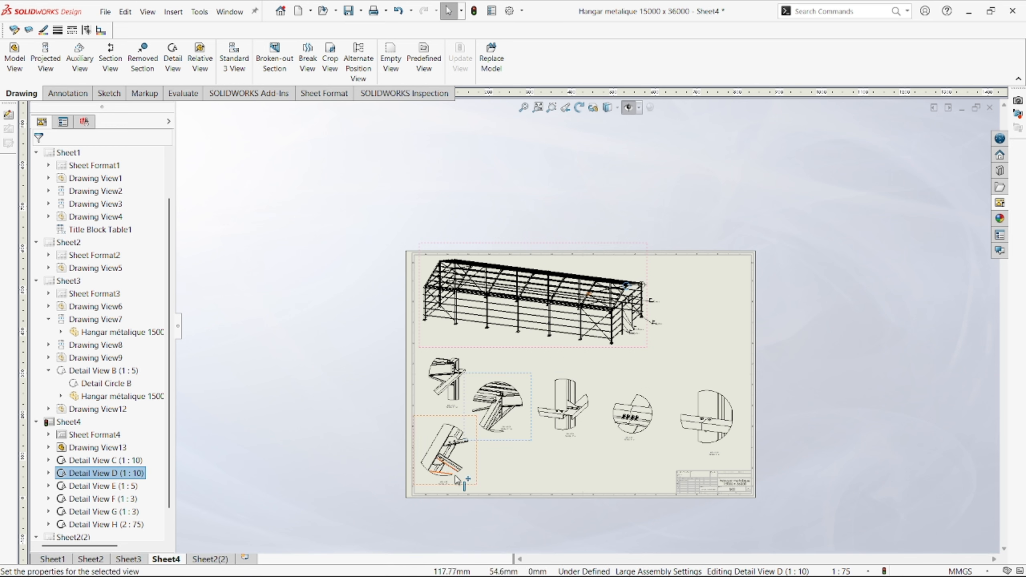
pyautogui.moveTo(463, 488); pyautogui.dragTo(545, 499)
pyautogui.moveTo(435, 409); pyautogui.dragTo(430, 437)
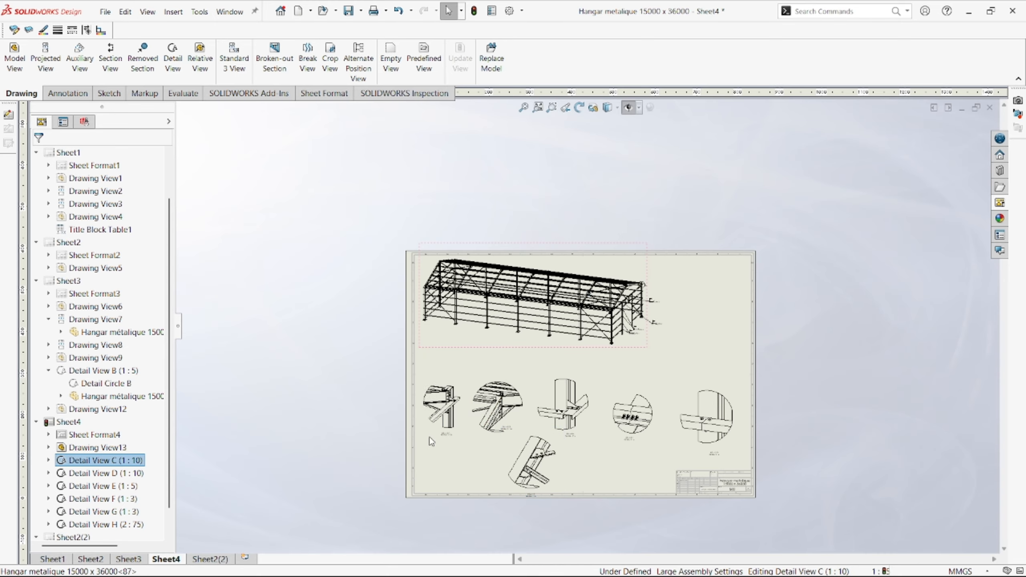
# - Set Sheet4's user-defined scale to 1:80
pyautogui.click(612, 358)
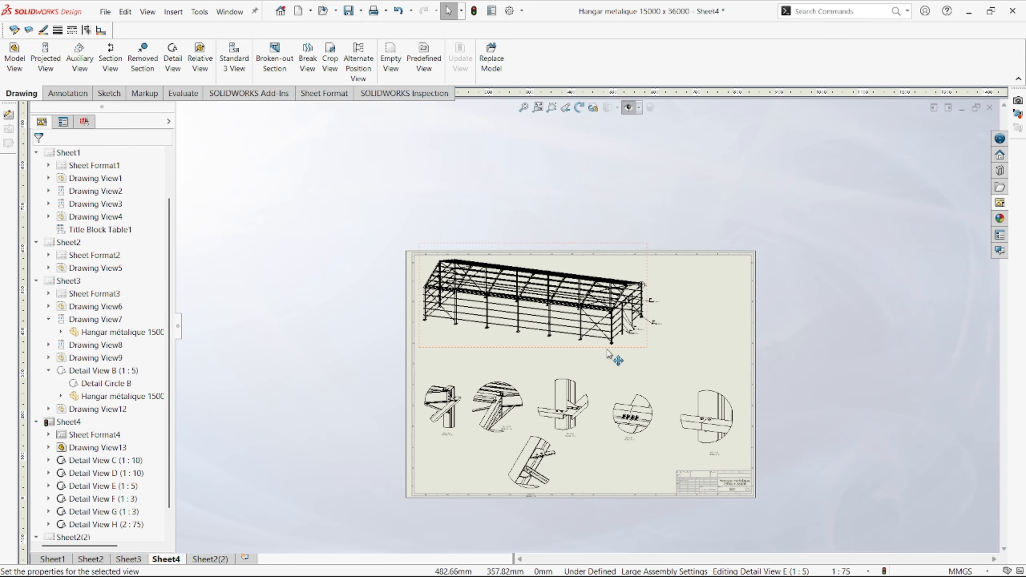
pyautogui.scroll(-2, 666, 369)
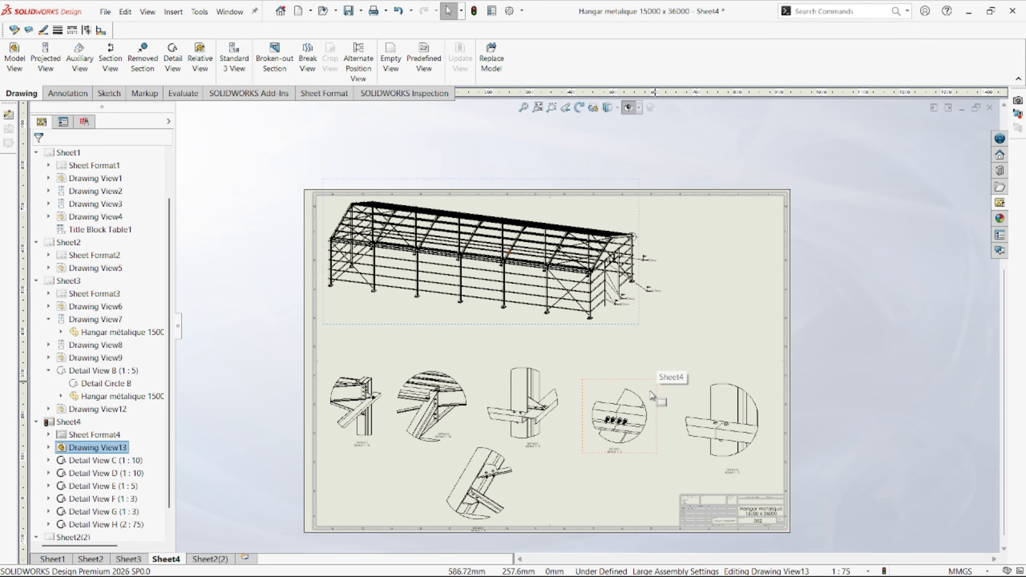
pyautogui.click(872, 571)
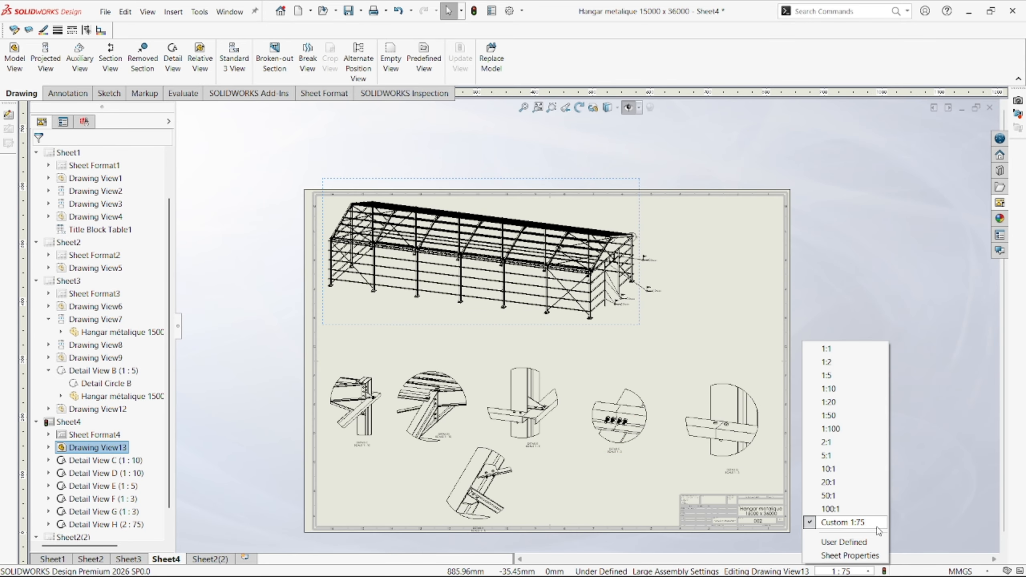
pyautogui.click(873, 543)
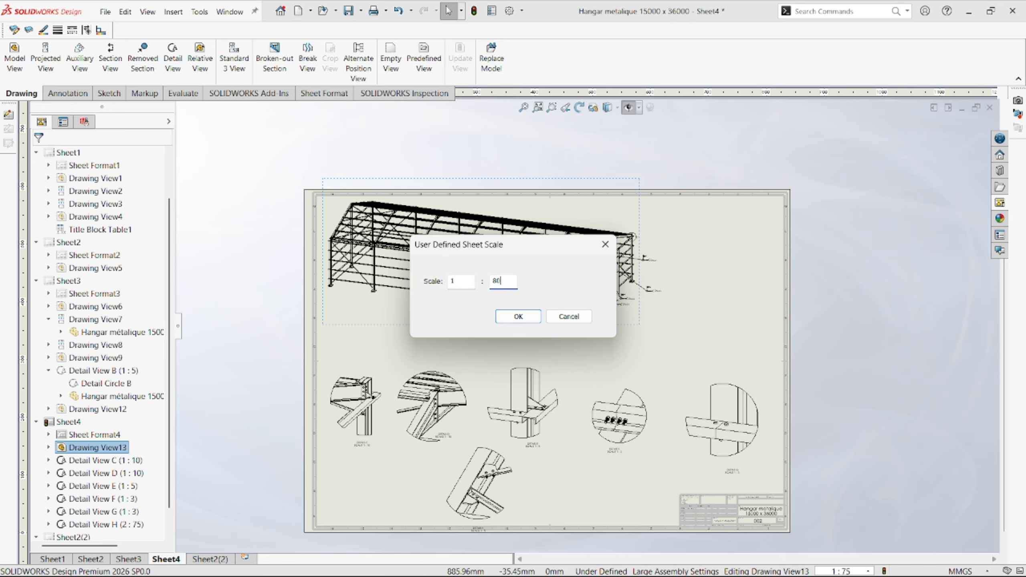
pyautogui.write('80')
pyautogui.press('Return')
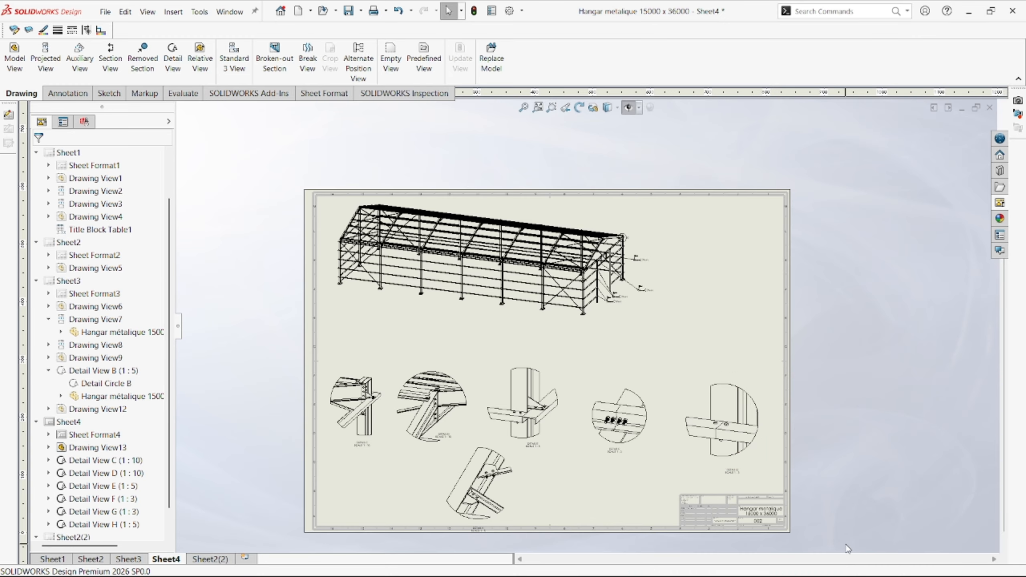
# - Set Sheet4's user-defined scale to 1:60 and position the isometric hangar view above the row of details
pyautogui.click(874, 571)
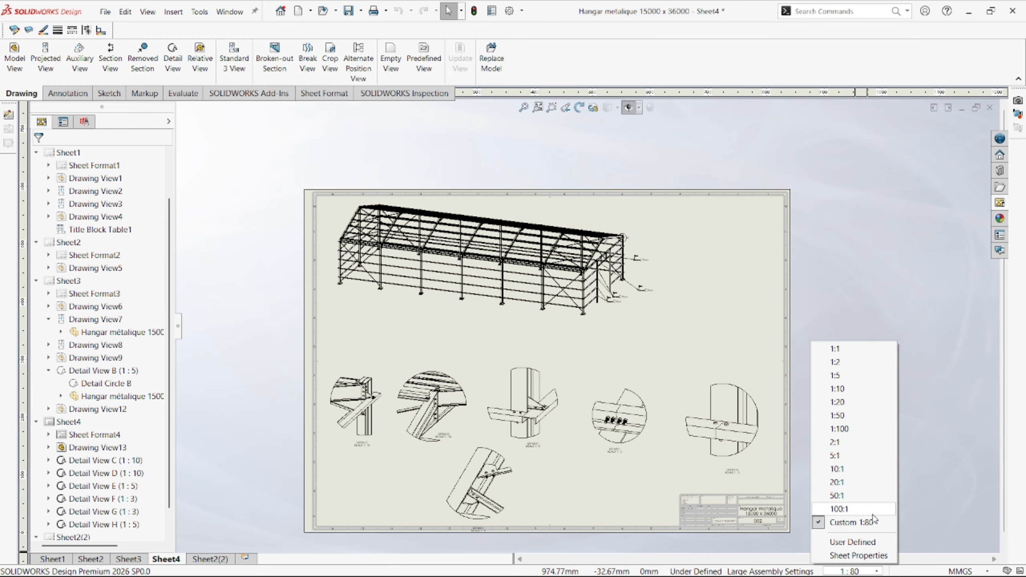
pyautogui.click(873, 546)
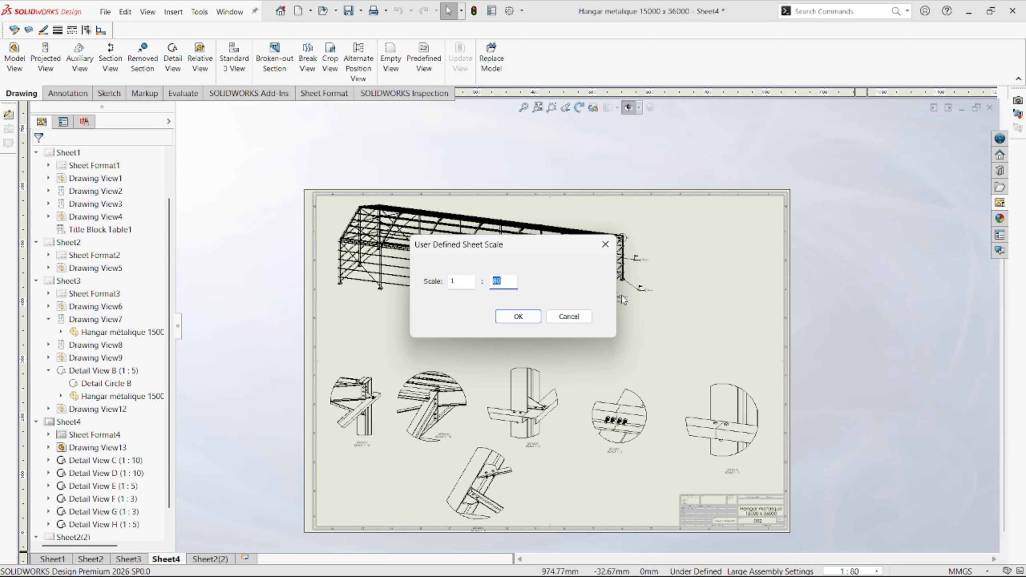
pyautogui.press('Return')
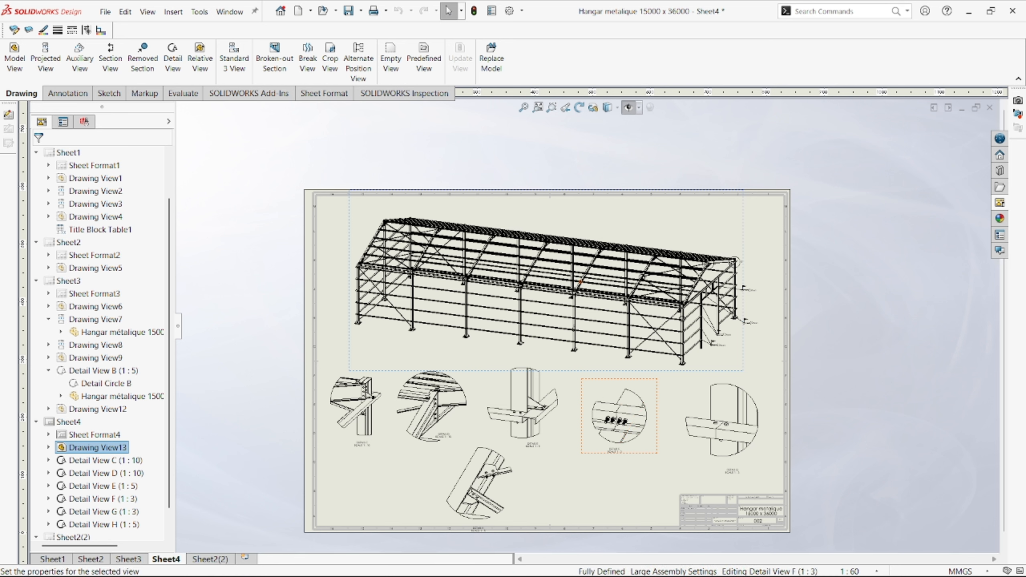
# - Move detail views F, G, C and D up beneath the hangar view and place detail view H below views C and D
pyautogui.doubleClick(655, 400)
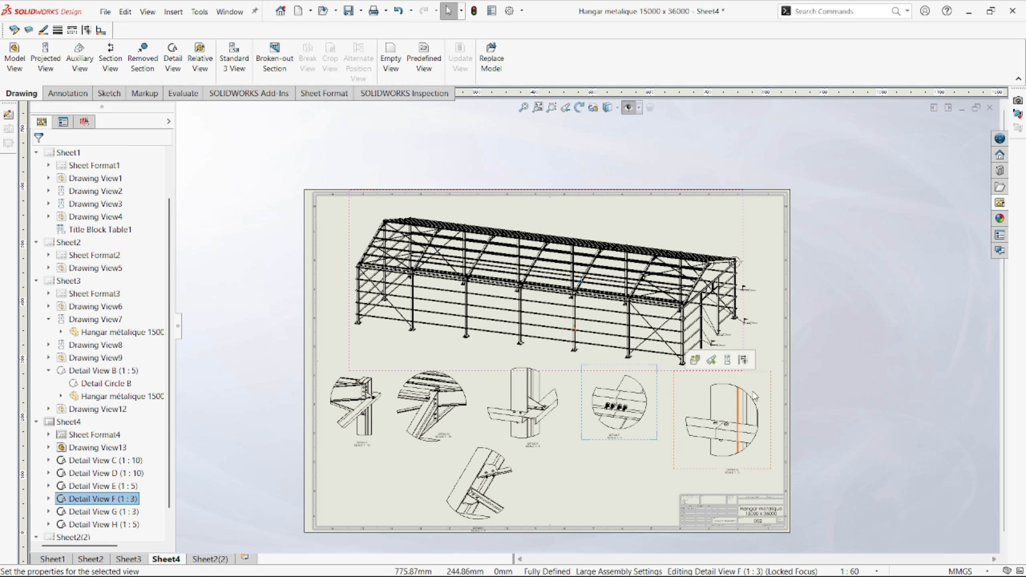
pyautogui.click(764, 381)
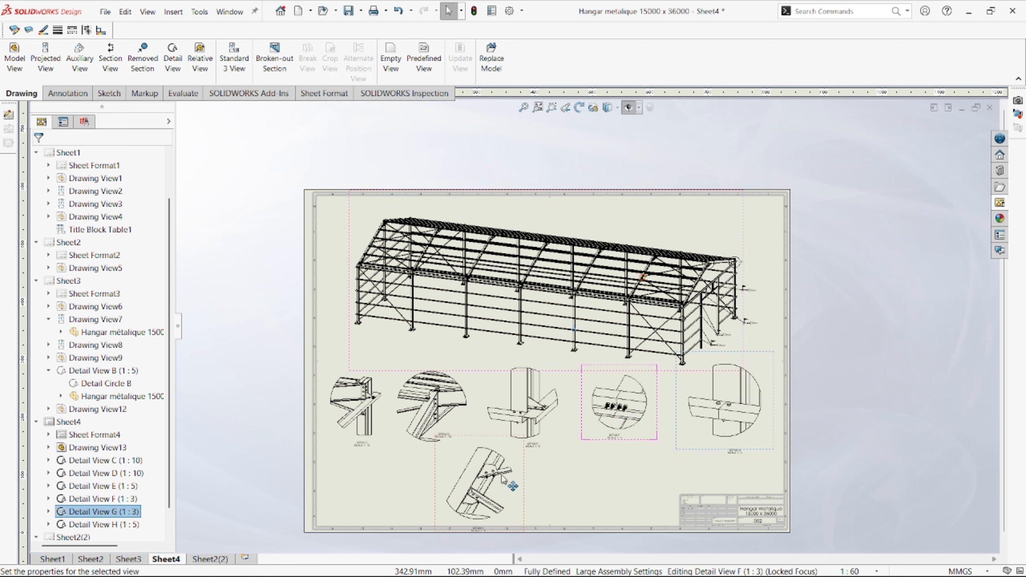
pyautogui.click(520, 496)
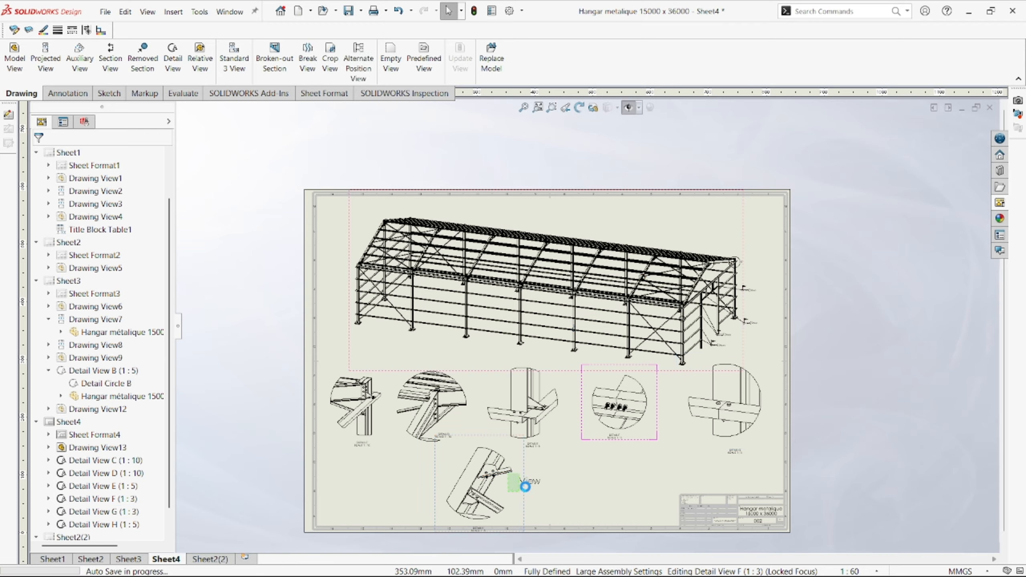
pyautogui.click(541, 503)
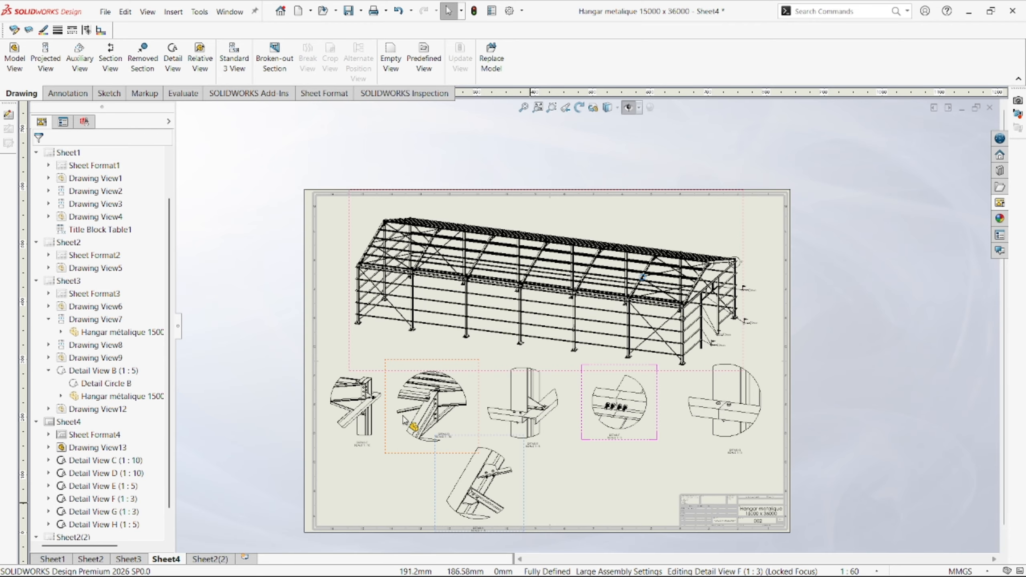
pyautogui.moveTo(376, 448); pyautogui.dragTo(374, 416)
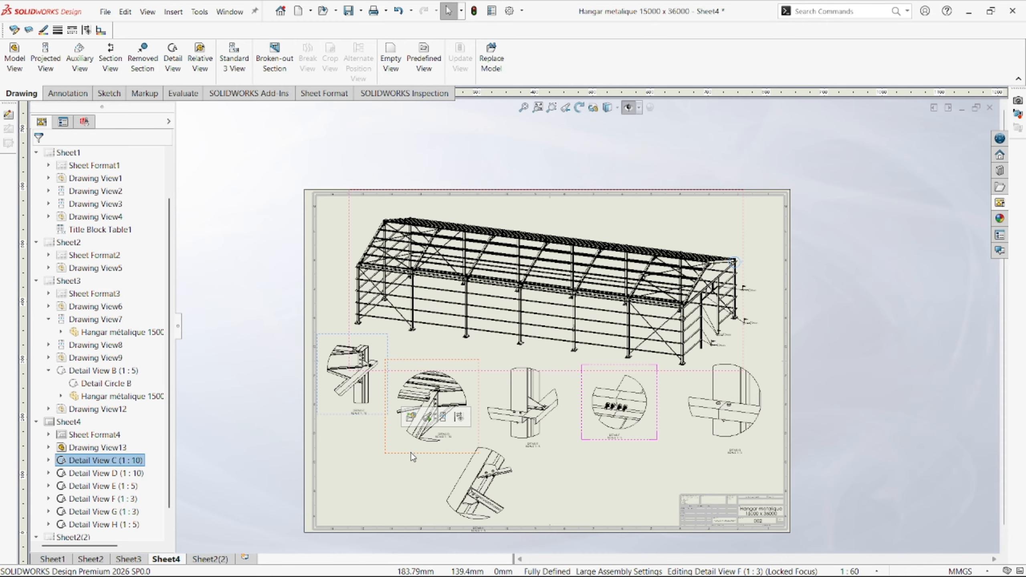
pyautogui.moveTo(411, 452); pyautogui.dragTo(413, 429)
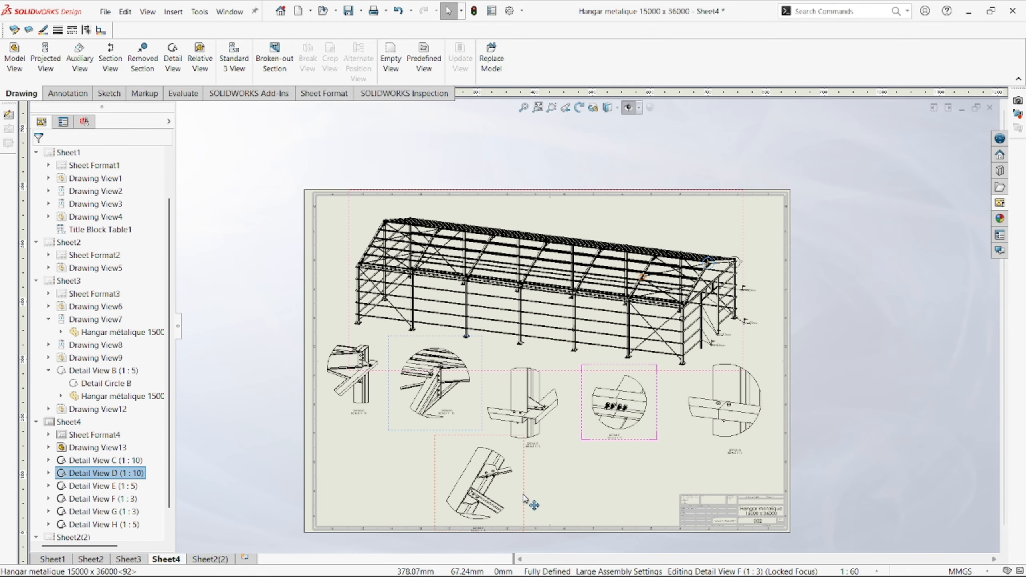
pyautogui.moveTo(522, 496); pyautogui.dragTo(423, 486)
pyautogui.click(523, 475)
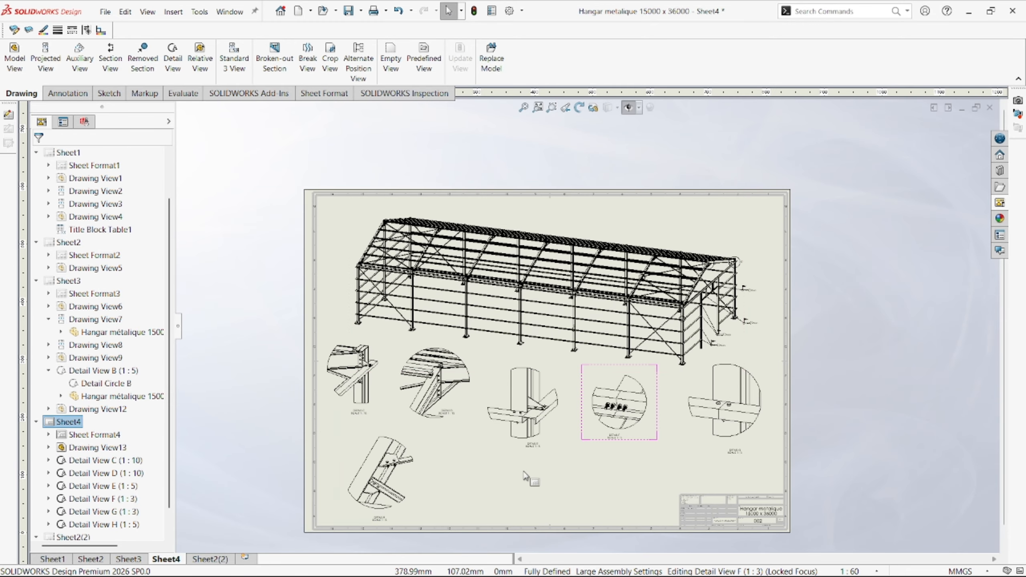
pyautogui.scroll(1, 525, 471)
pyautogui.click(539, 107)
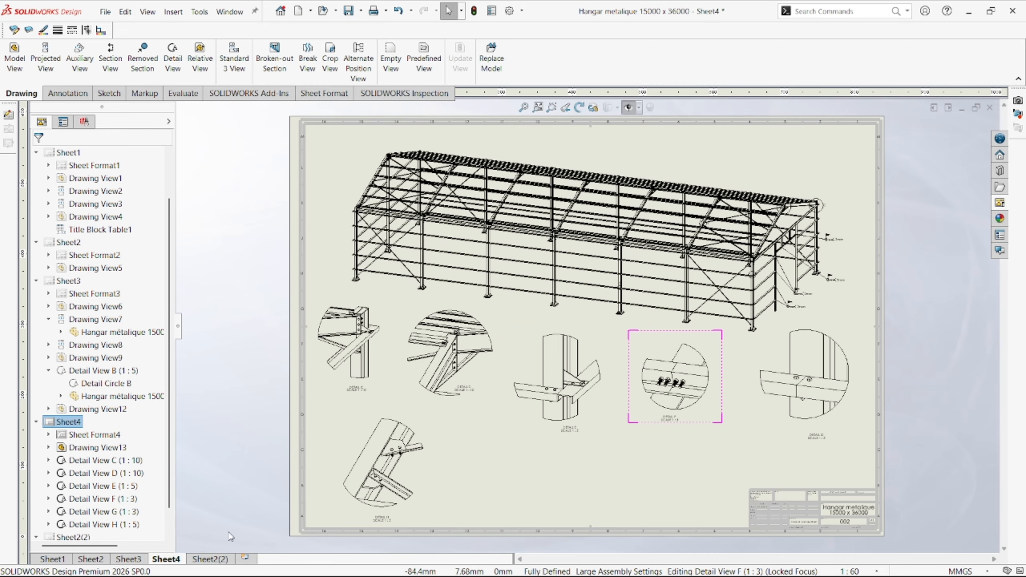
# - Rename the blank drawing sheet Sheet2(2) as Sheet5
pyautogui.click(217, 561)
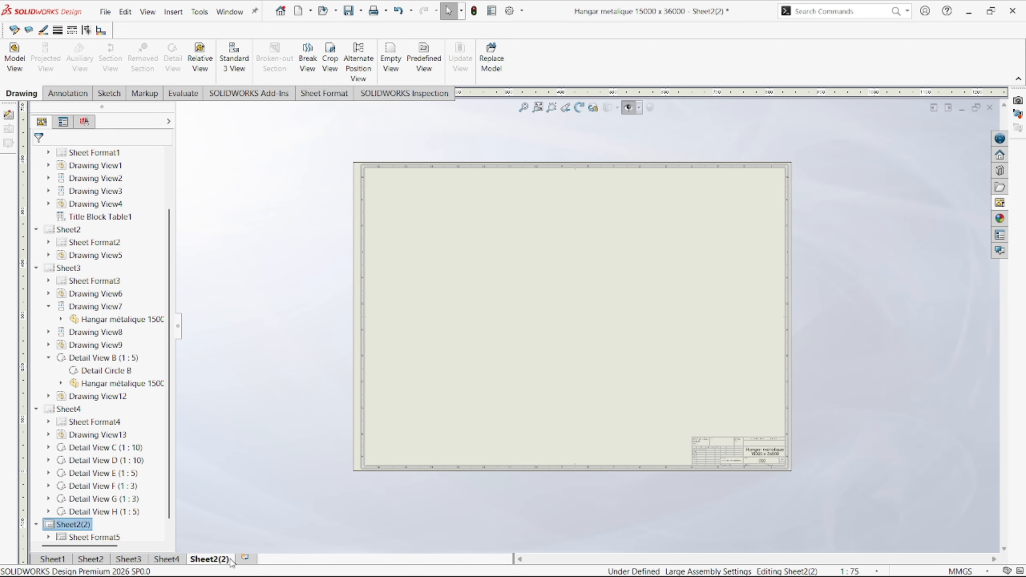
pyautogui.rightClick(232, 563)
pyautogui.click(258, 524)
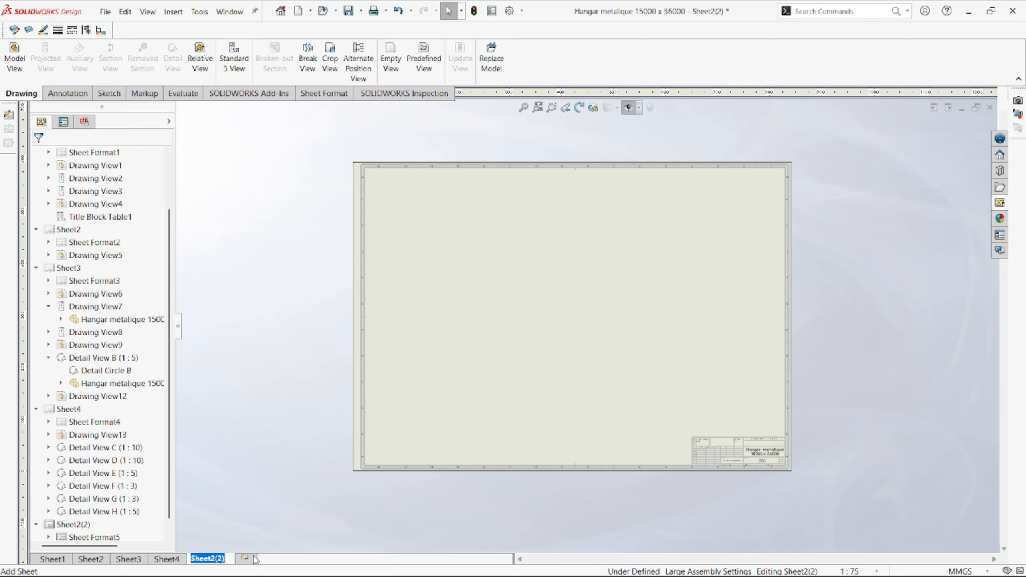
pyautogui.click(233, 559)
pyautogui.rightClick(228, 559)
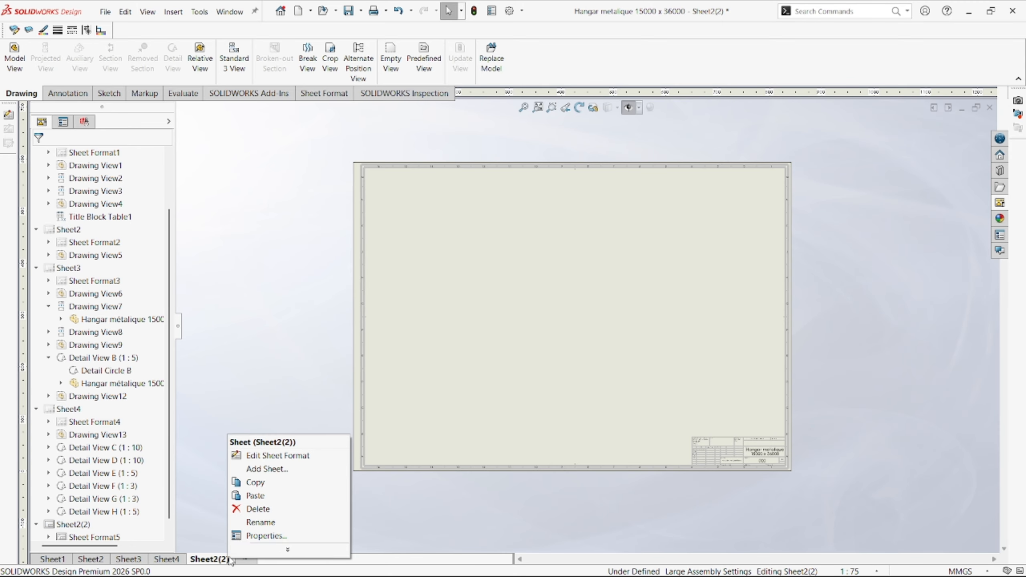
pyautogui.click(259, 523)
pyautogui.click(225, 557)
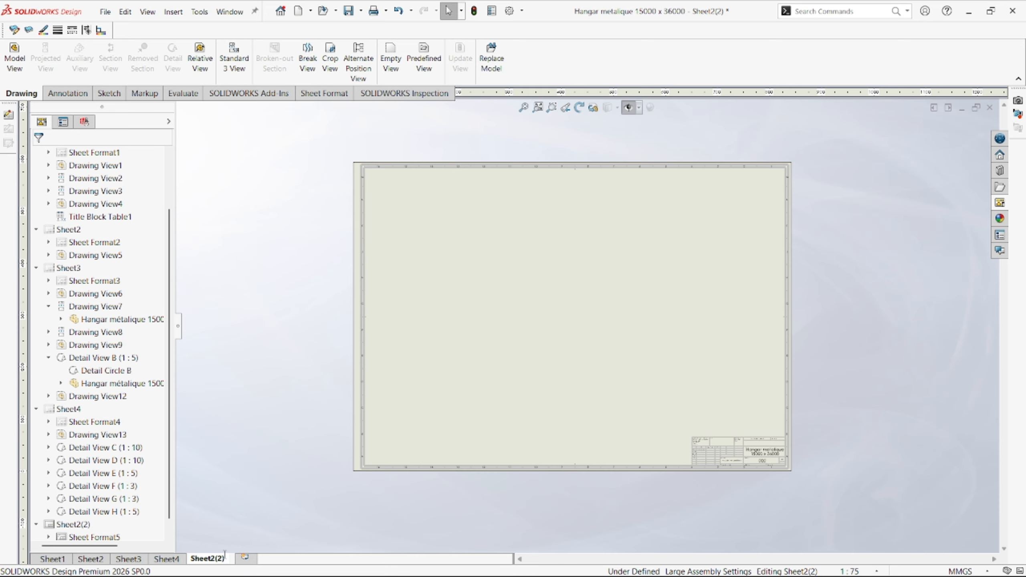
pyautogui.press('BackSpace')
pyautogui.press('BackSpace')
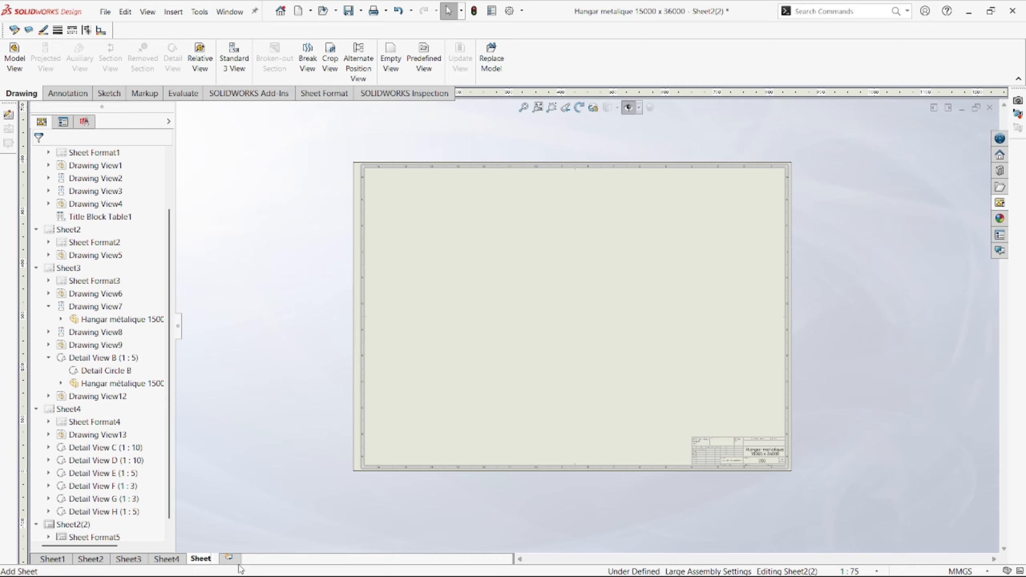
pyautogui.write('5')
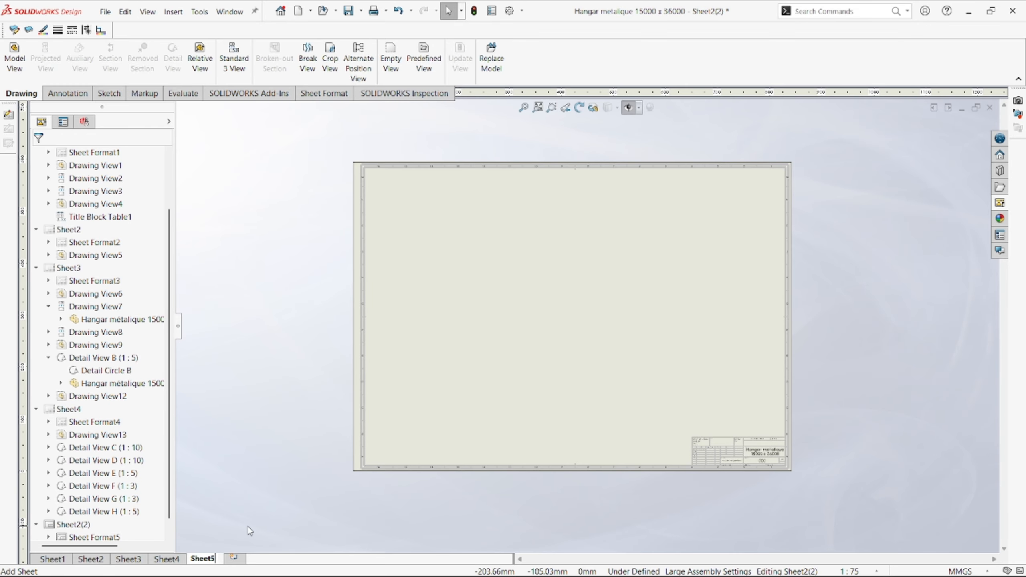
pyautogui.press('Return')
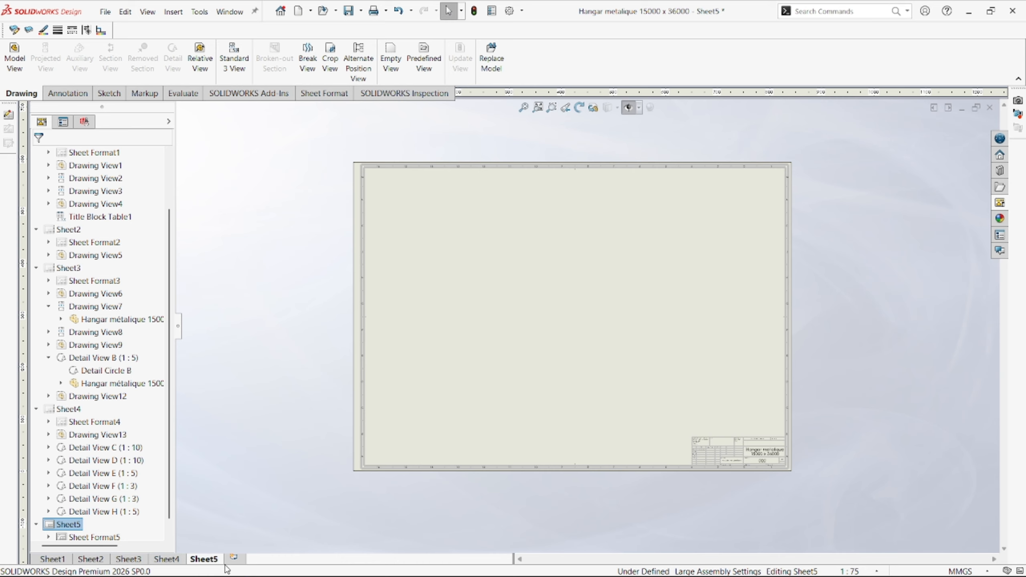
# - Paste a copy of the blank Sheet5 after the selected sheet
pyautogui.hotkey('ctrl', 'v')
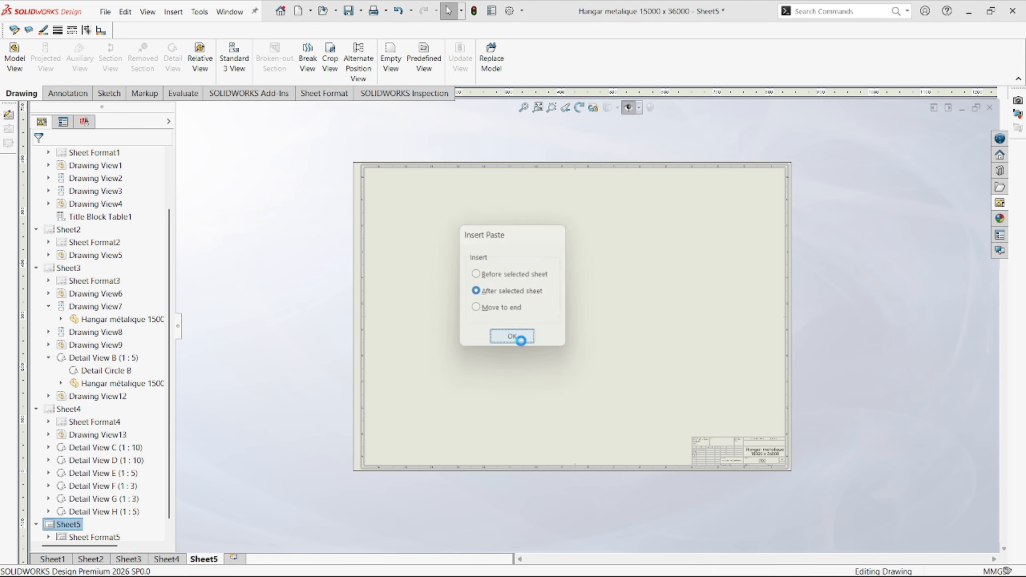
pyautogui.click(521, 341)
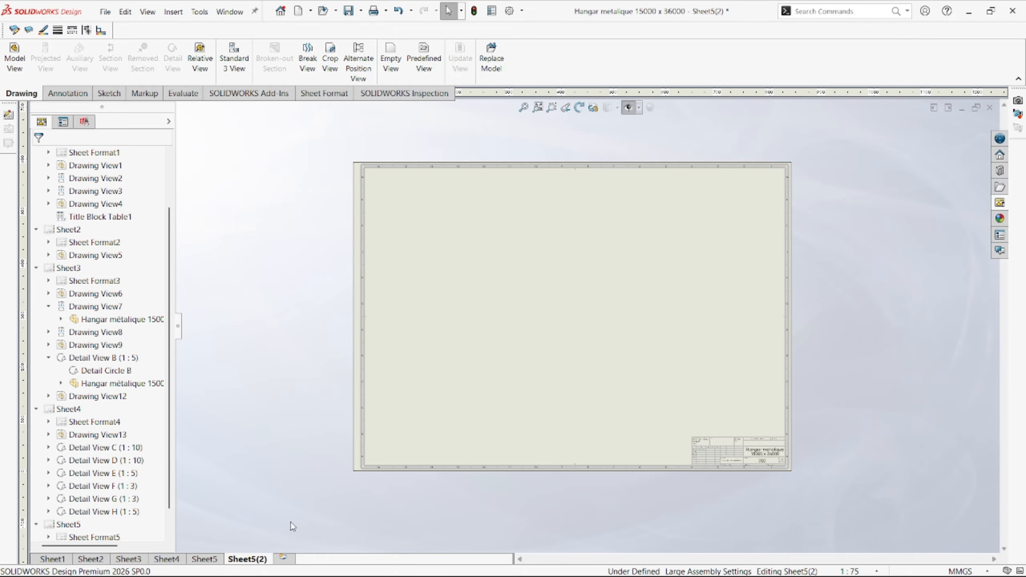
# - Start a model view on Sheet5 from the part file Hangar métalique 15000 x 36000.SLDPRT
pyautogui.click(216, 562)
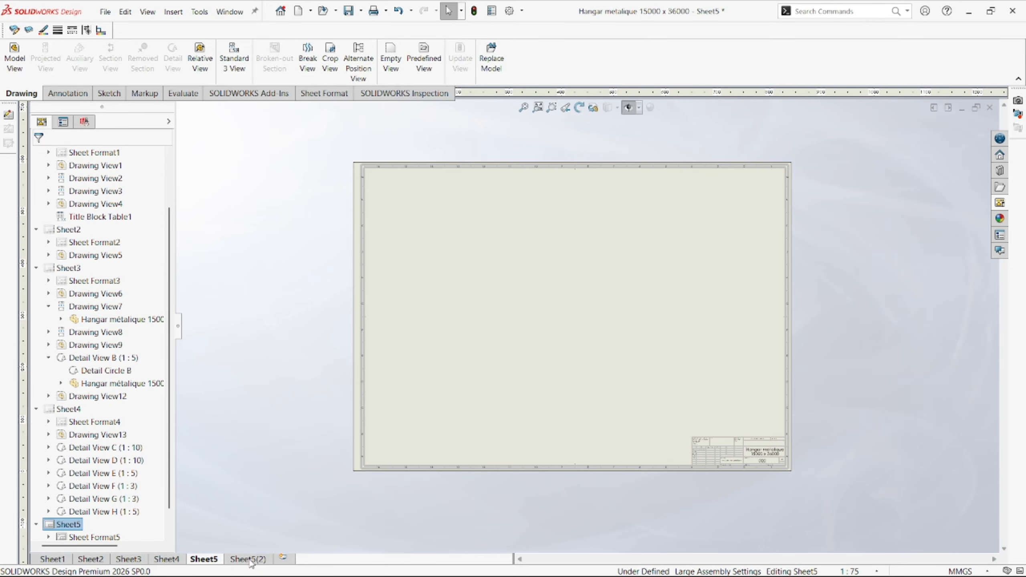
pyautogui.moveTo(265, 564)
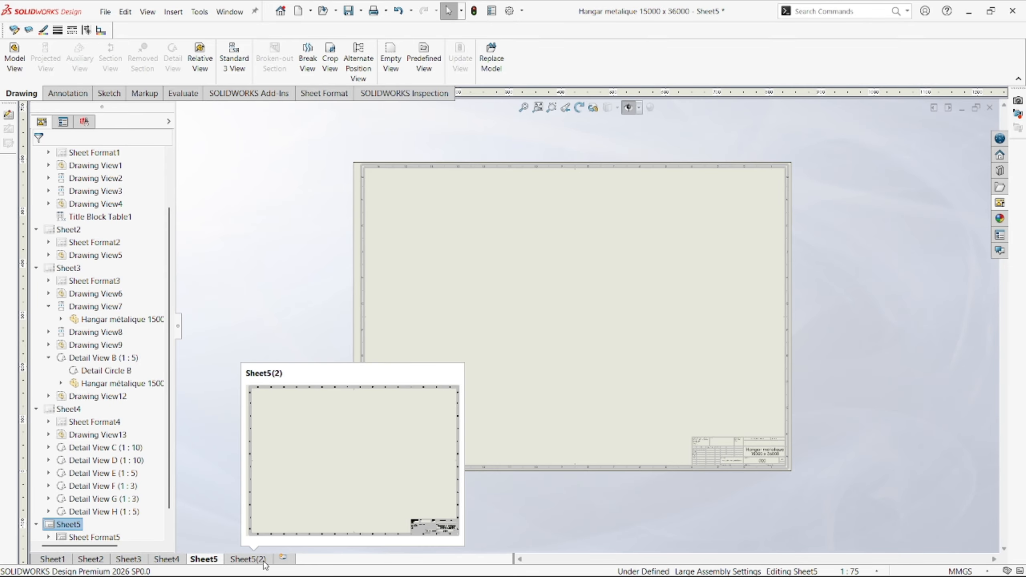
pyautogui.click(156, 562)
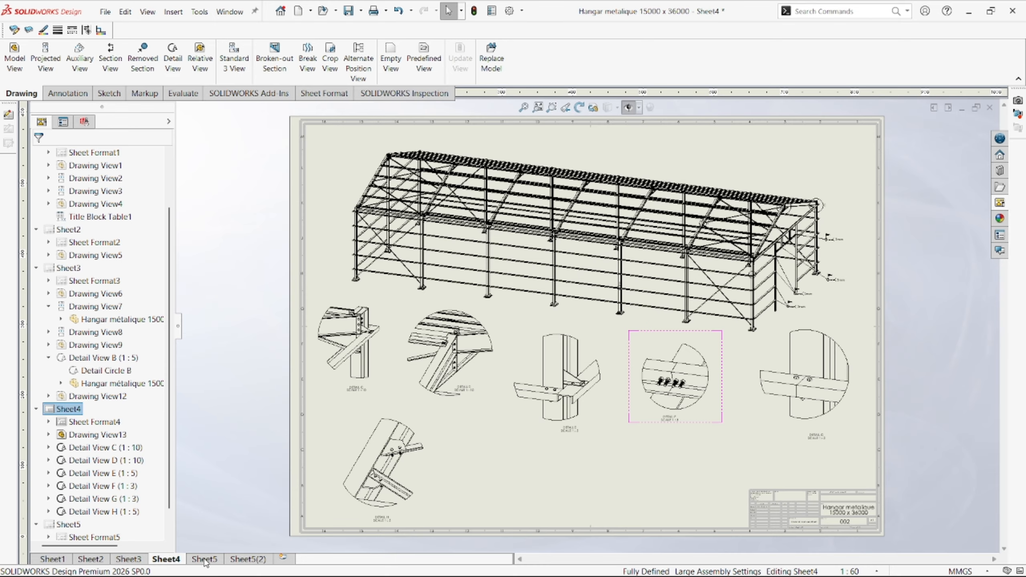
pyautogui.click(219, 562)
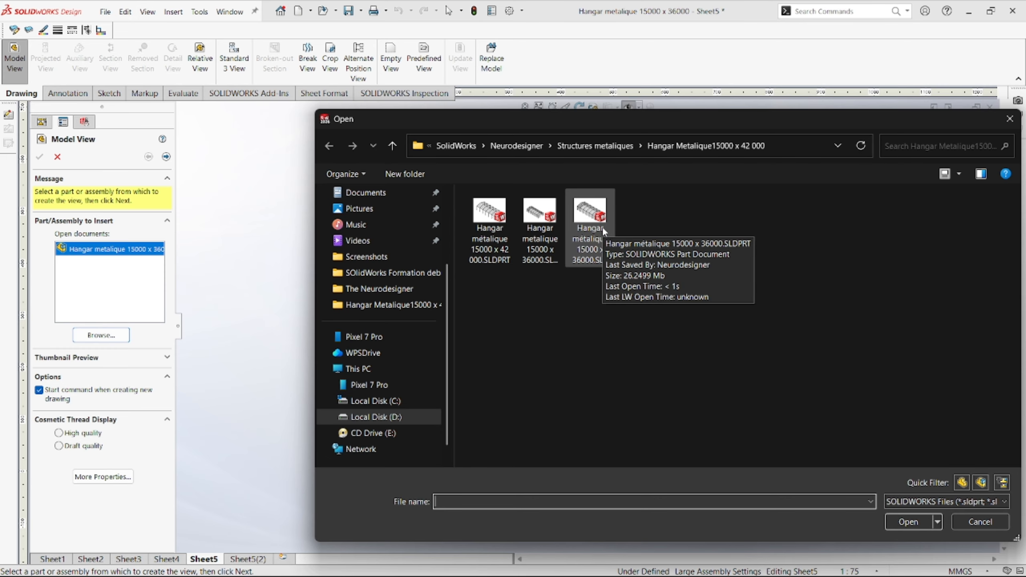
pyautogui.click(602, 227)
pyautogui.click(908, 522)
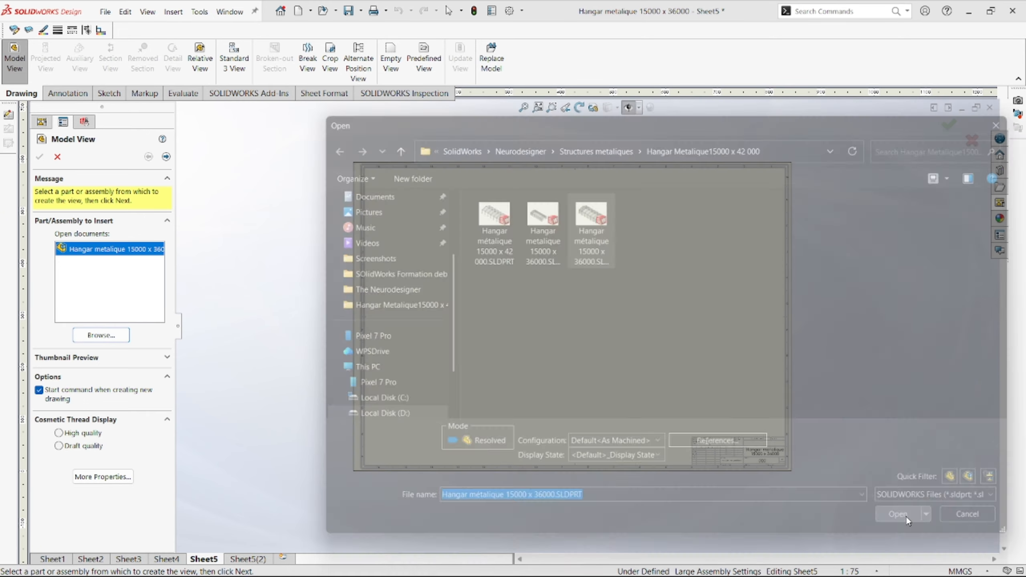
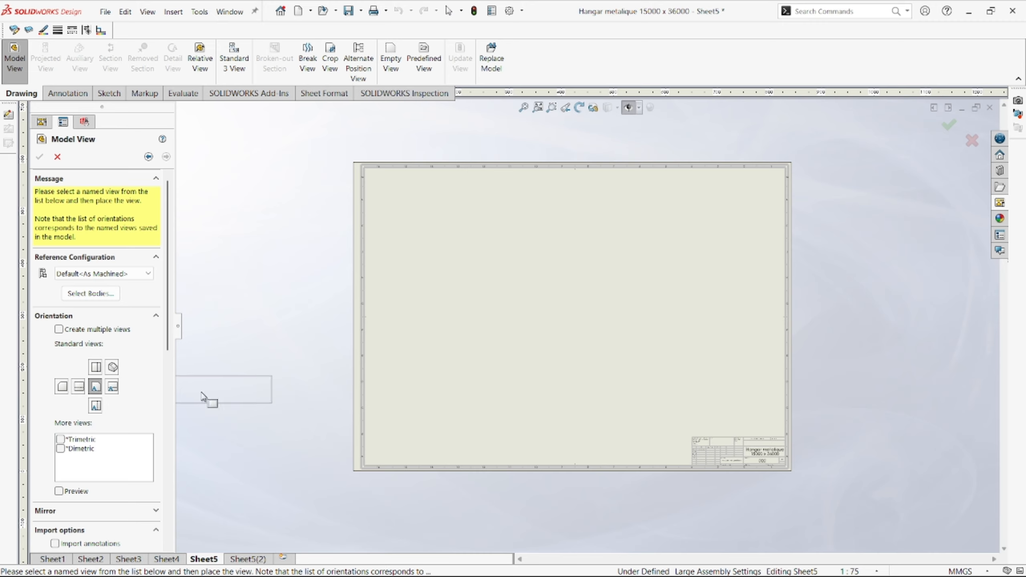
# - Limit the model view to the bolted end plate body at the hangar's column-to-rafter joint
pyautogui.click(110, 295)
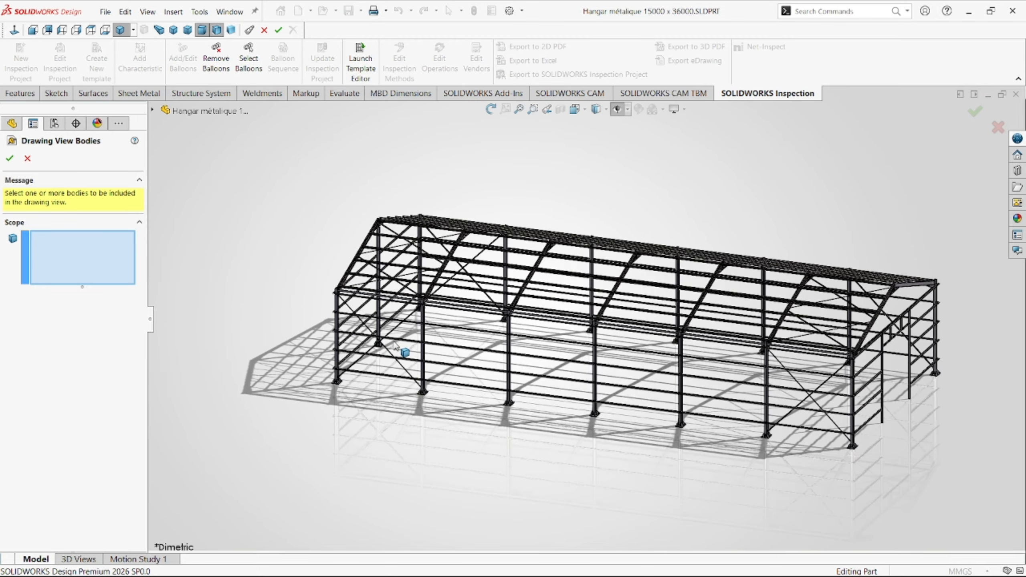
pyautogui.scroll(2, 767, 320)
pyautogui.scroll(-8, 828, 340)
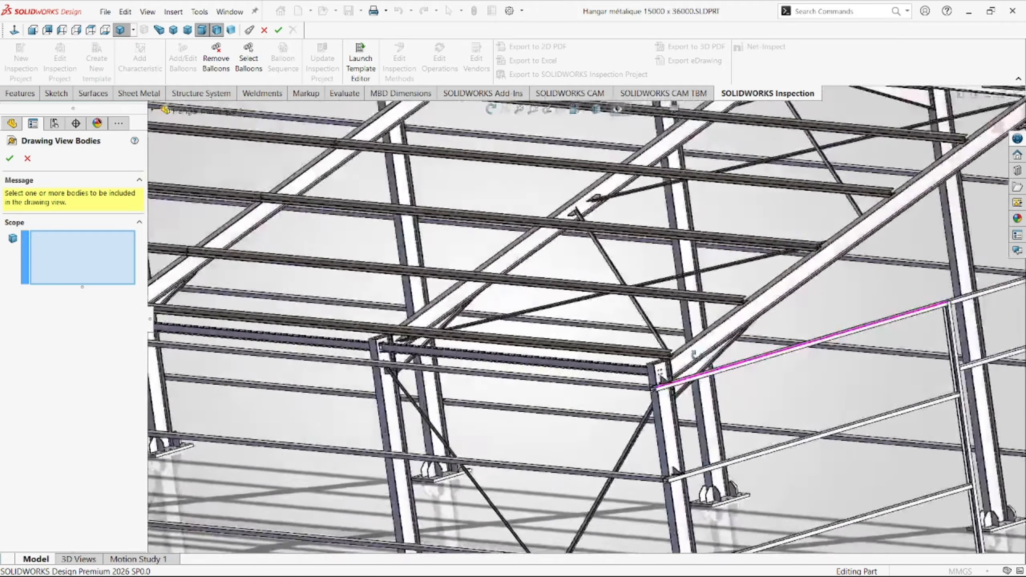
pyautogui.moveTo(694, 355); pyautogui.dragTo(686, 398, button='middle')
pyautogui.scroll(-7, 683, 396)
pyautogui.moveTo(580, 388); pyautogui.dragTo(485, 369, button='middle')
pyautogui.scroll(4, 484, 368)
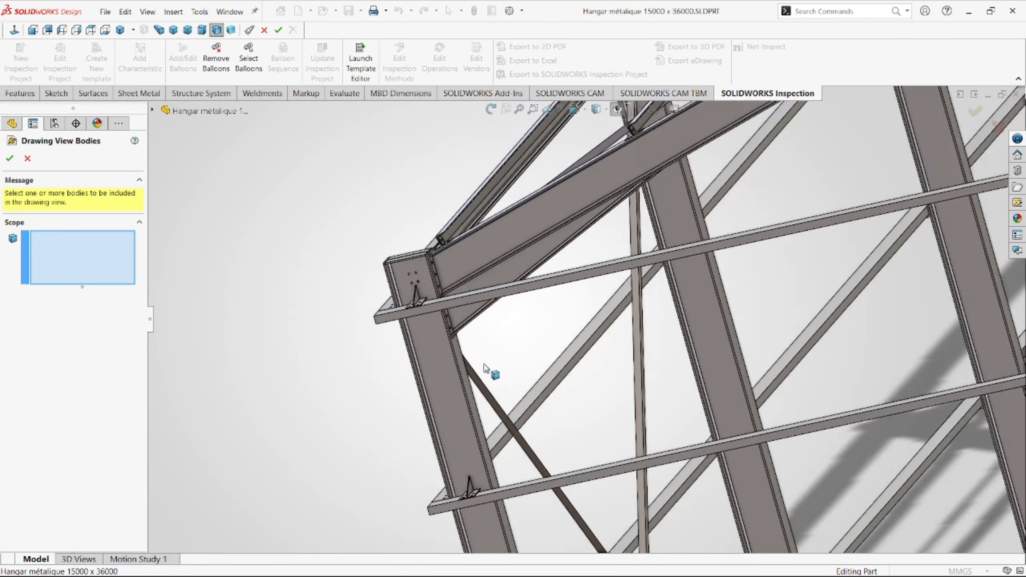
pyautogui.scroll(-10, 486, 367)
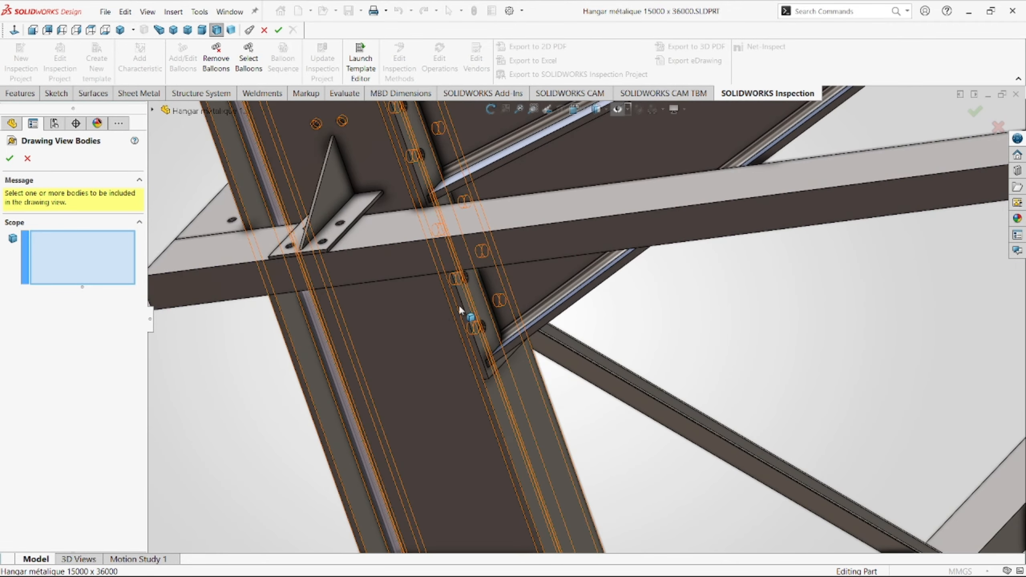
pyautogui.click(472, 310)
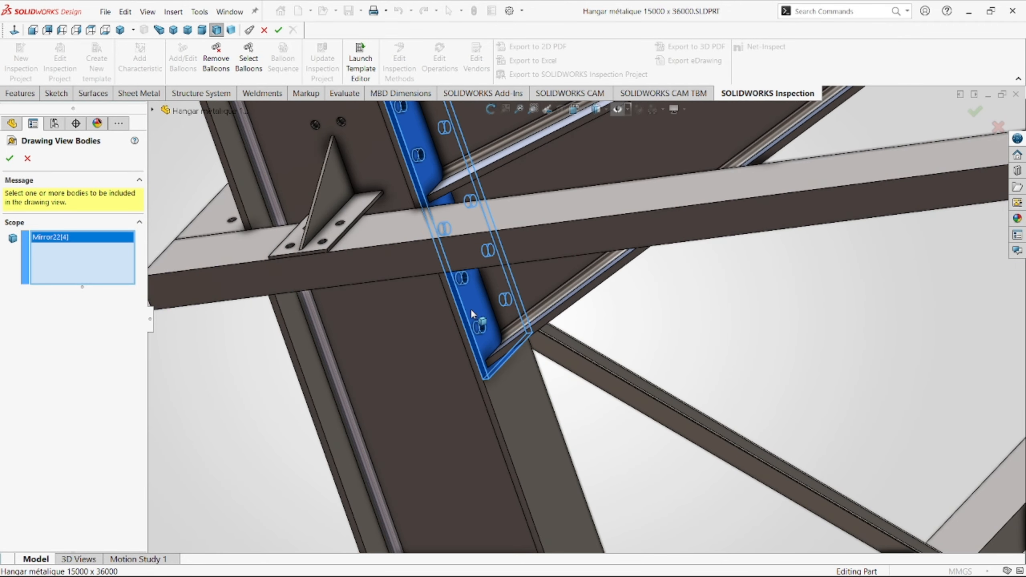
pyautogui.click(9, 158)
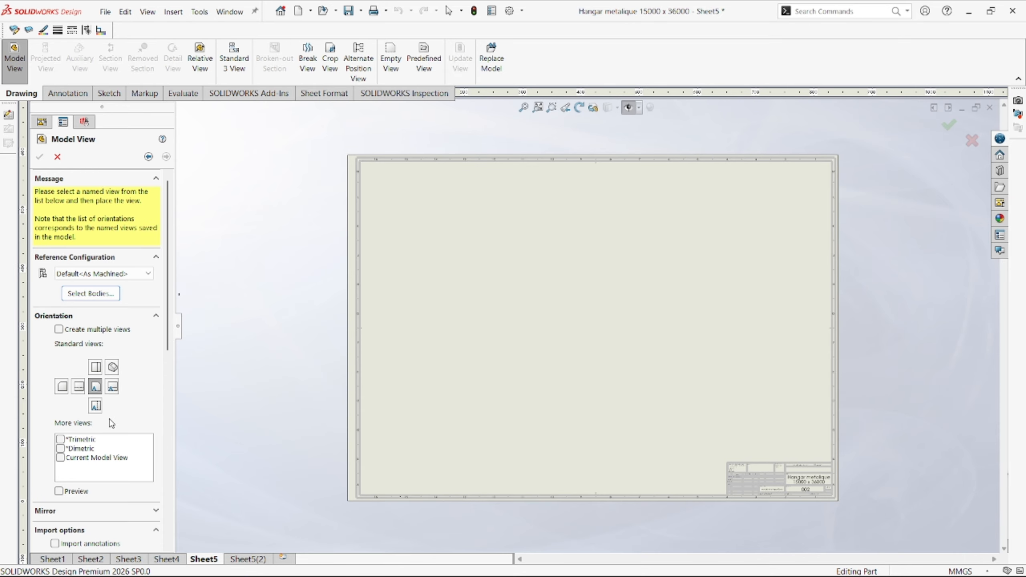
# - Create multiple views of the end plate at sheet scale: the front view, one above it and one beside it
pyautogui.scroll(1, 676, 309)
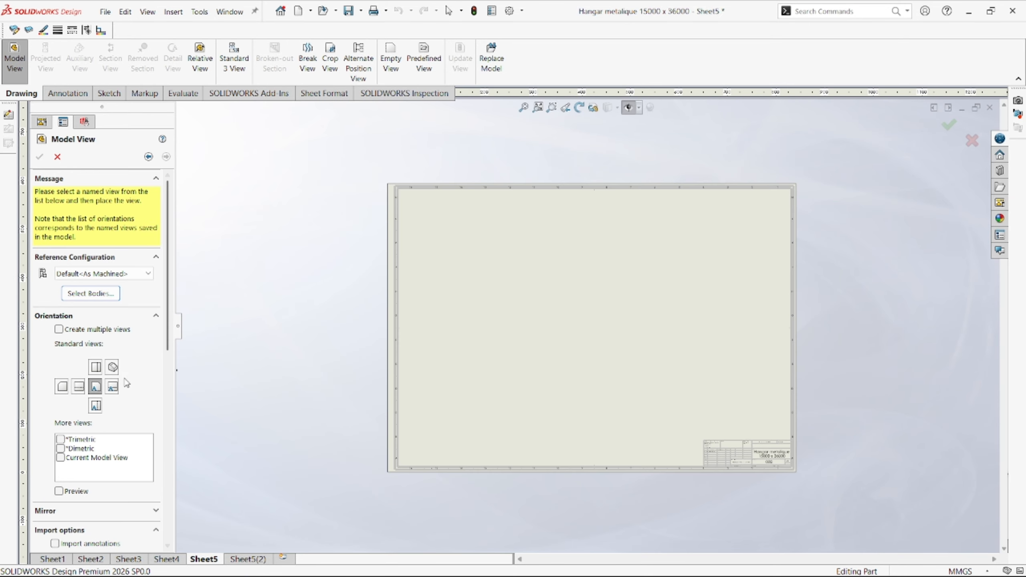
pyautogui.click(59, 330)
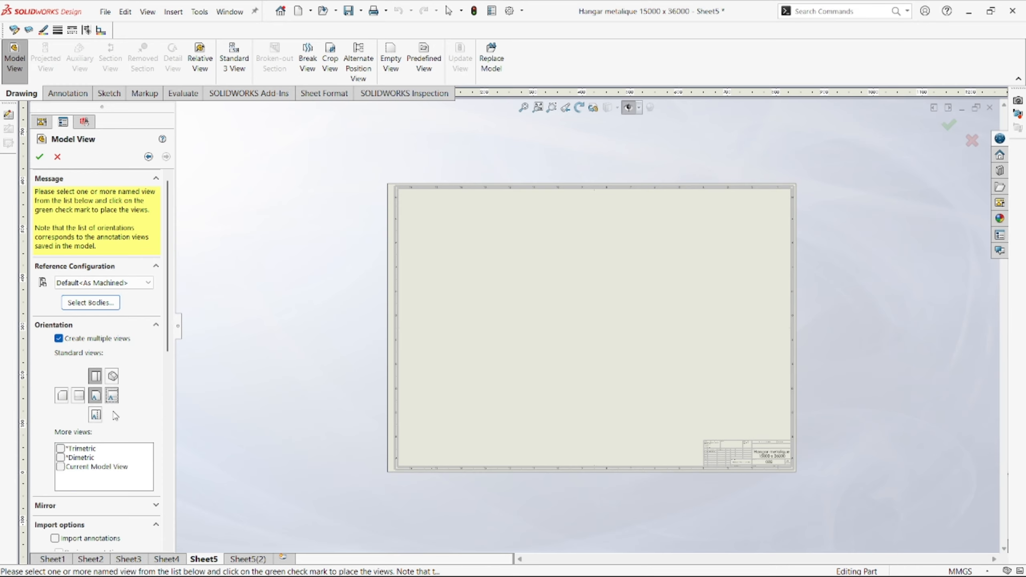
pyautogui.scroll(2, 710, 321)
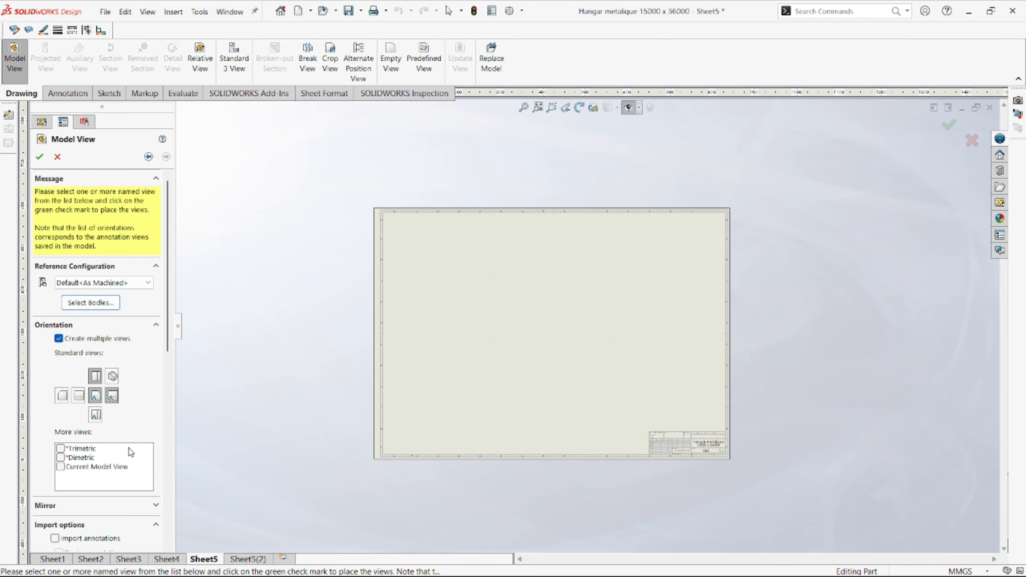
pyautogui.scroll(-6, 134, 444)
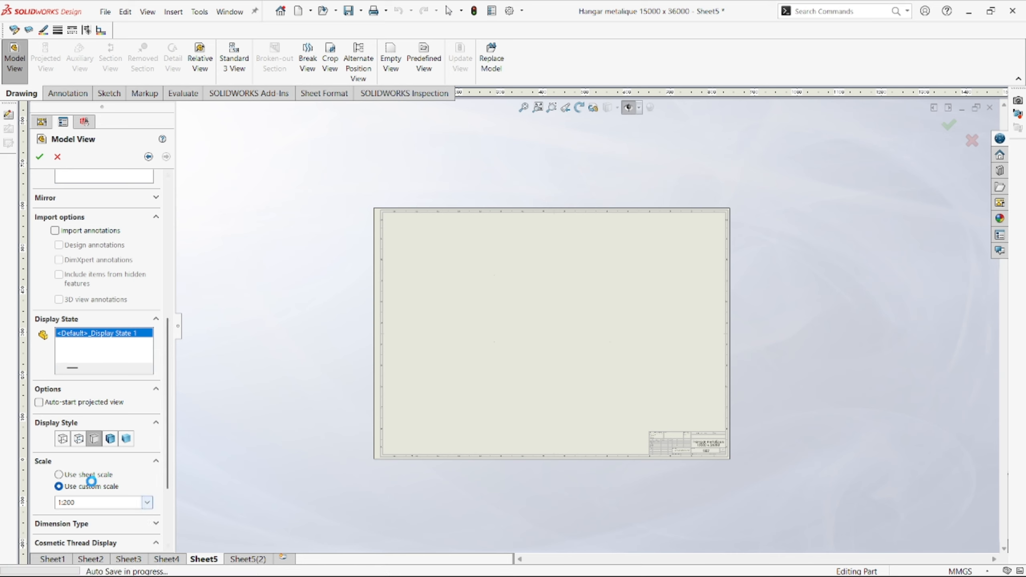
pyautogui.click(59, 475)
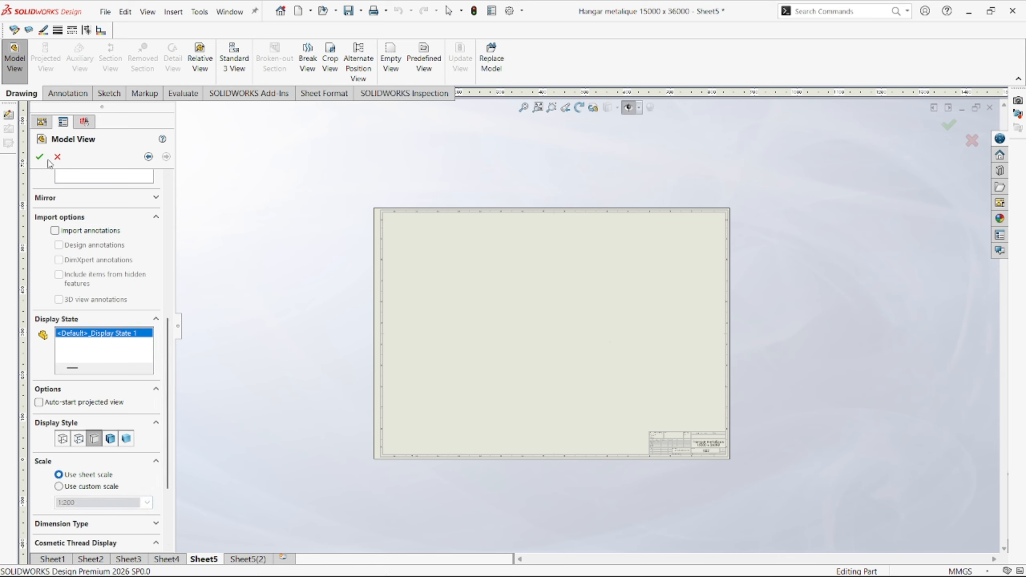
pyautogui.click(56, 231)
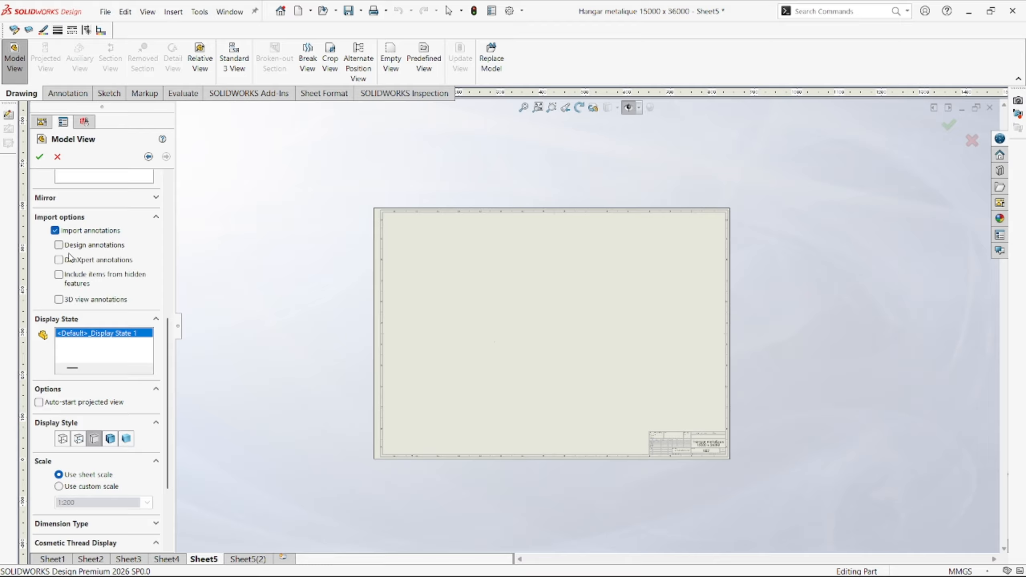
pyautogui.click(55, 232)
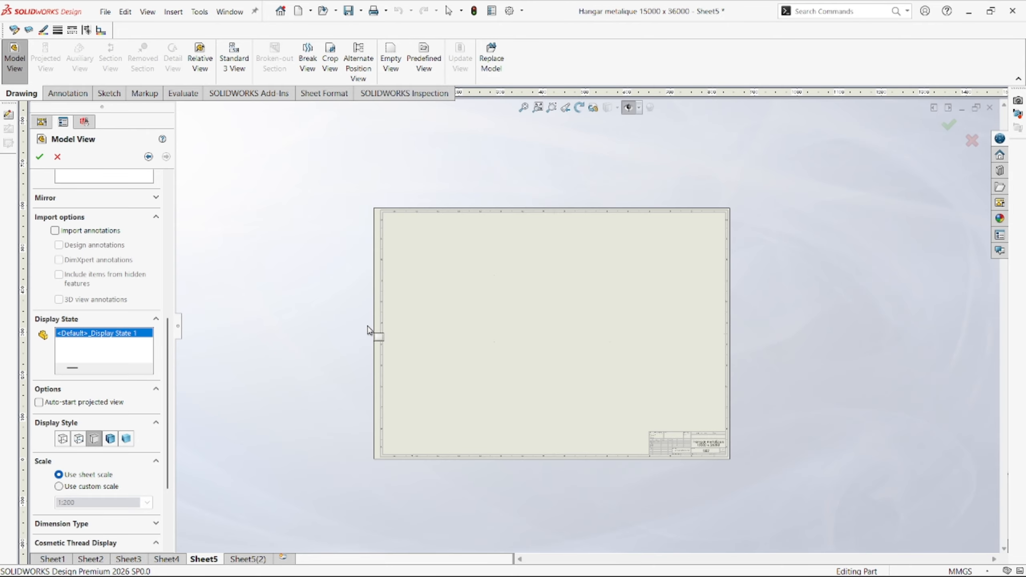
pyautogui.click(39, 157)
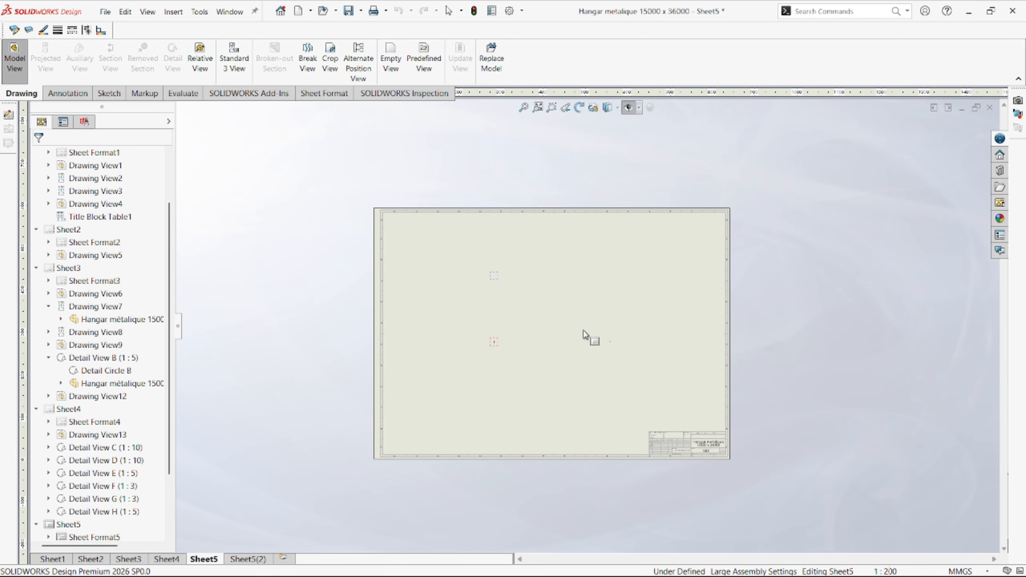
# - Set Sheet5's scale to 1:10
pyautogui.scroll(-5, 520, 361)
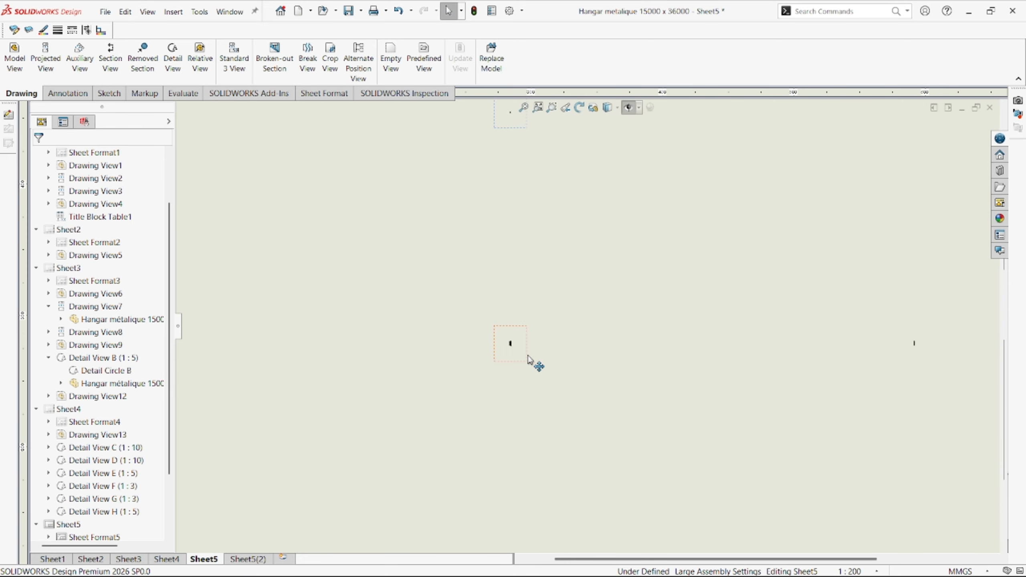
pyautogui.scroll(5, 524, 360)
pyautogui.scroll(3, 590, 362)
pyautogui.scroll(-2, 602, 335)
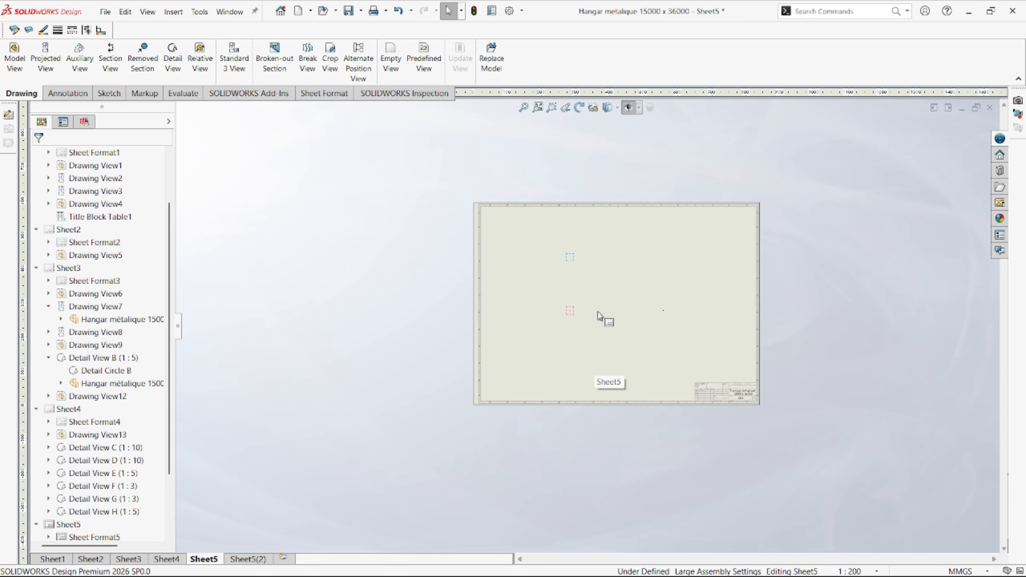
pyautogui.click(877, 571)
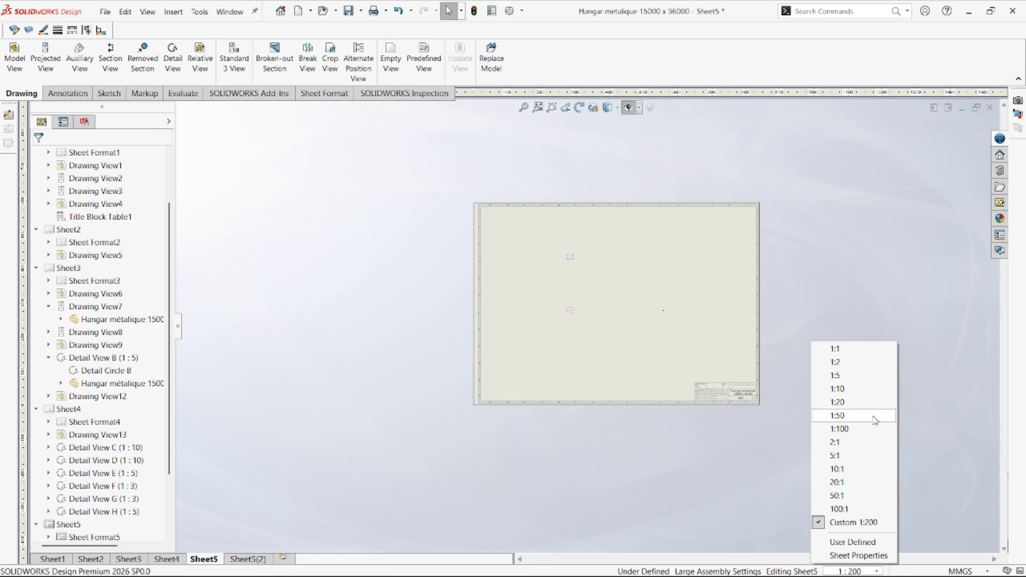
pyautogui.click(857, 389)
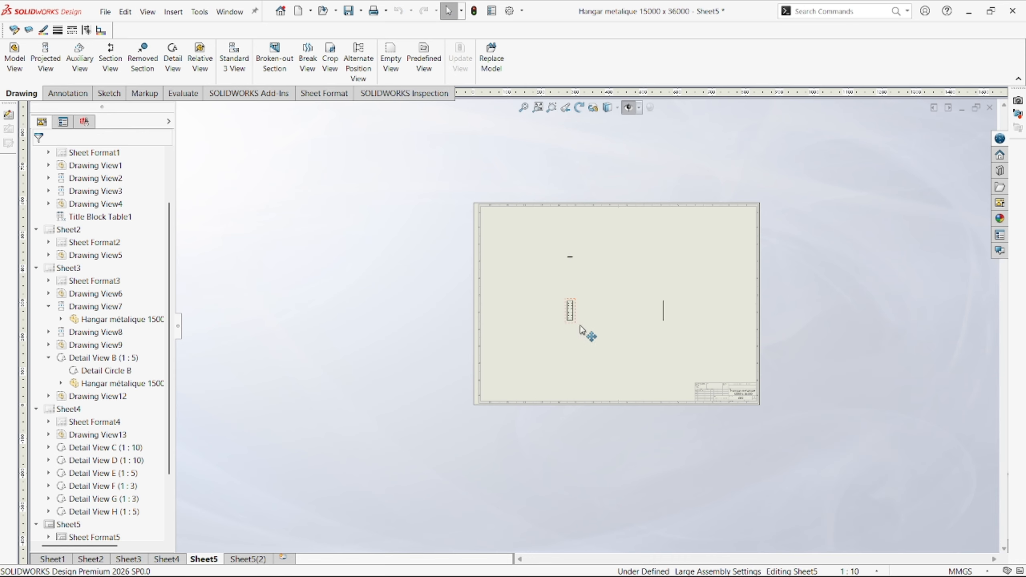
pyautogui.scroll(-4, 669, 307)
pyautogui.scroll(-2, 521, 339)
pyautogui.scroll(3, 609, 337)
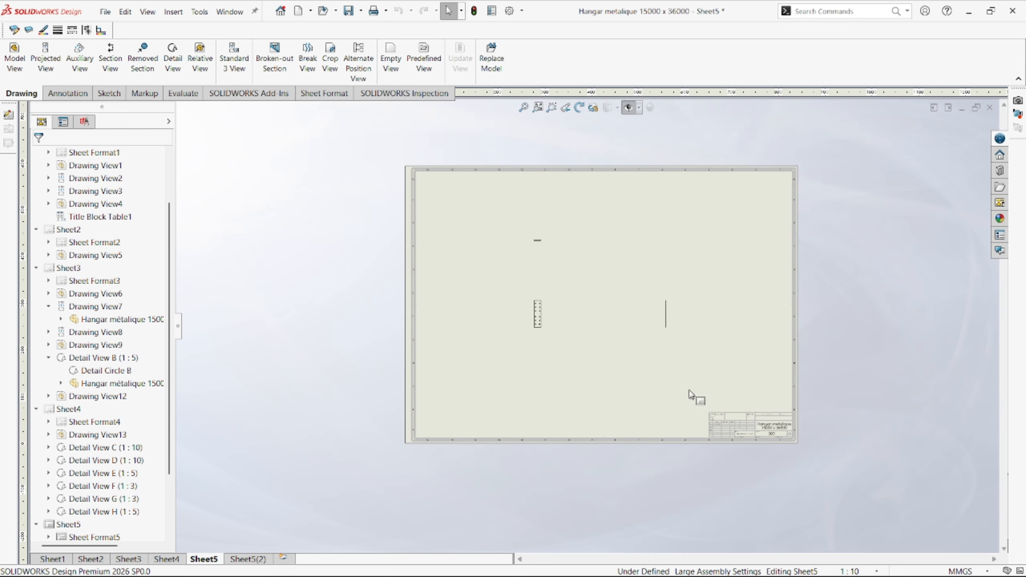
# - Set Sheet5's scale to 1:2 and move the plate's front view toward the sheet's left edge
pyautogui.click(874, 570)
pyautogui.click(862, 381)
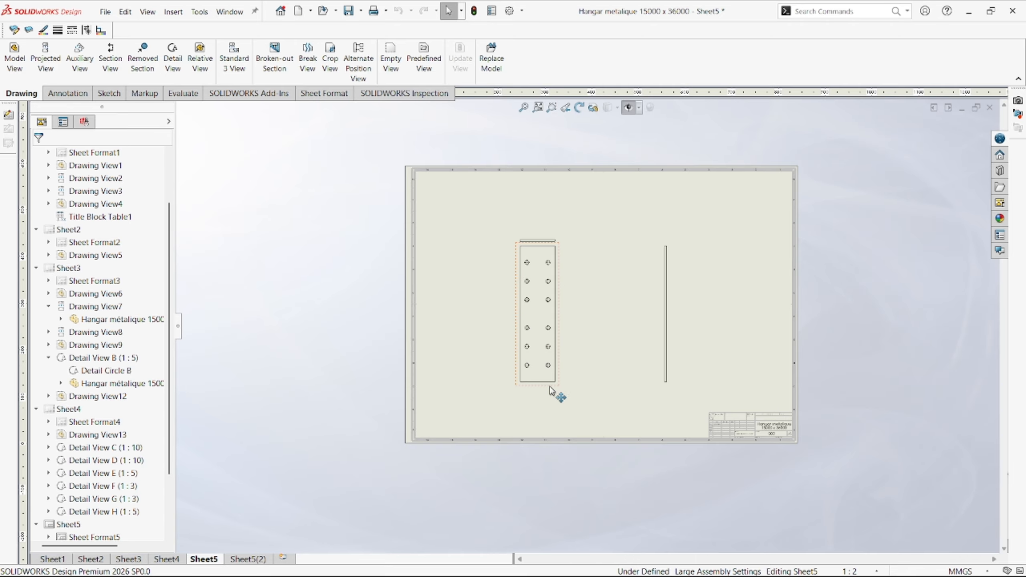
pyautogui.moveTo(550, 386)
pyautogui.mouseDown()
pyautogui.moveTo(461, 339)
pyautogui.moveTo(478, 342)
pyautogui.mouseUp()
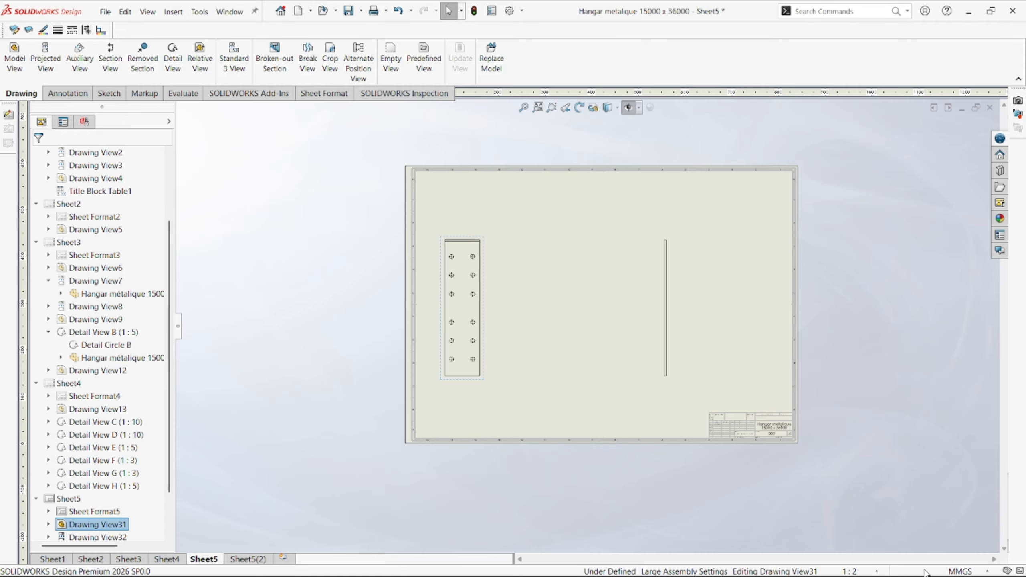
# - Set Sheet5's scale to 1:5 and group the three plate views in the sheet's upper-left corner
pyautogui.click(875, 570)
pyautogui.click(856, 389)
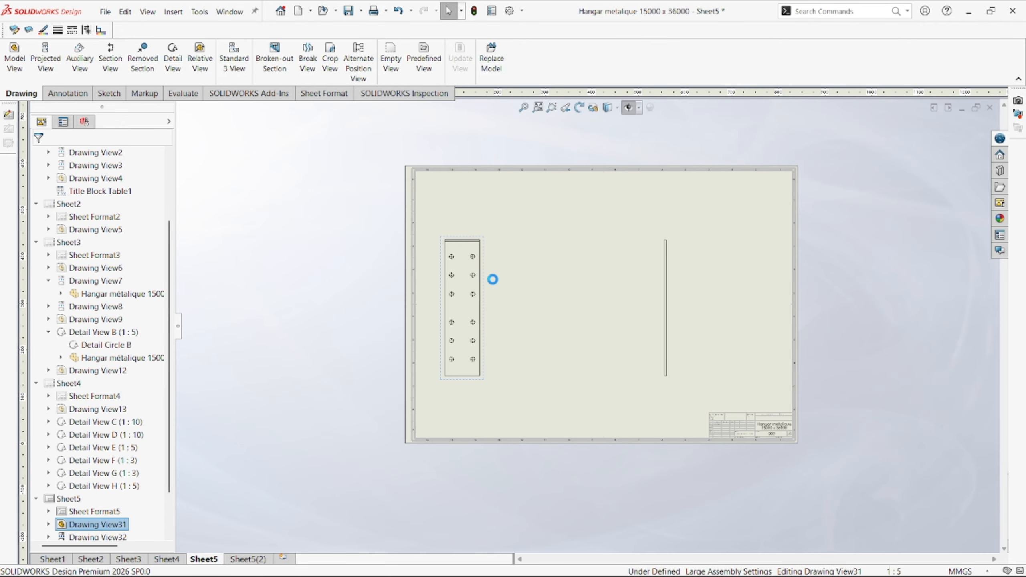
pyautogui.scroll(2, 501, 346)
pyautogui.moveTo(478, 342)
pyautogui.mouseDown()
pyautogui.moveTo(459, 278)
pyautogui.moveTo(453, 312)
pyautogui.mouseUp()
pyautogui.moveTo(447, 209)
pyautogui.mouseDown()
pyautogui.moveTo(447, 175)
pyautogui.moveTo(424, 143)
pyautogui.mouseUp()
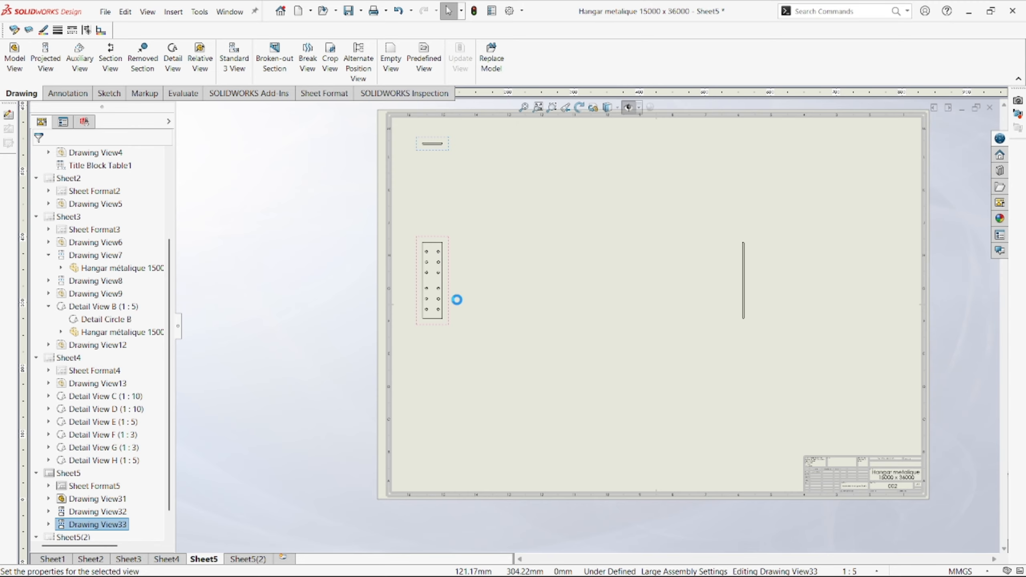
pyautogui.moveTo(458, 300); pyautogui.dragTo(448, 212)
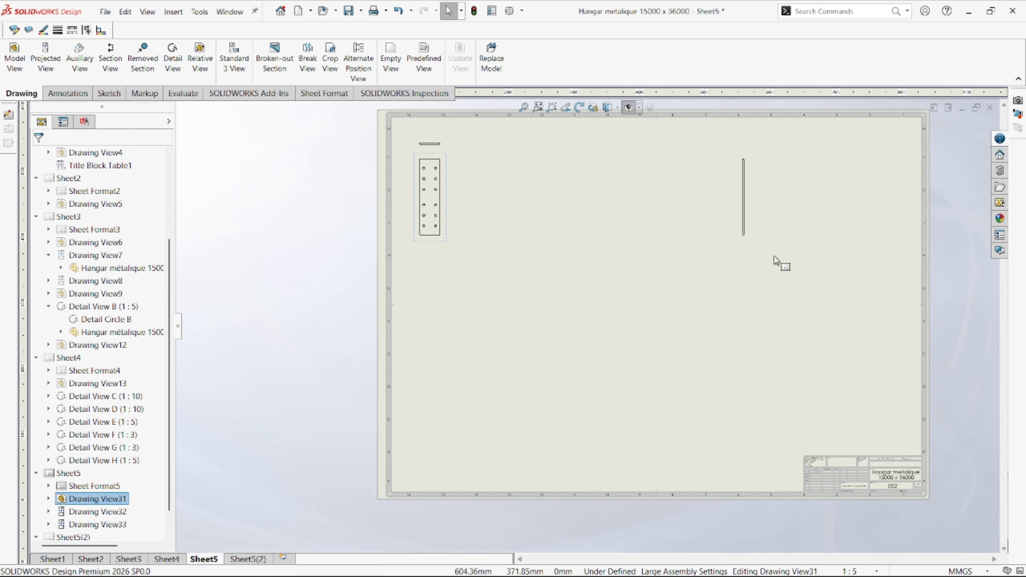
pyautogui.moveTo(745, 247); pyautogui.dragTo(467, 245)
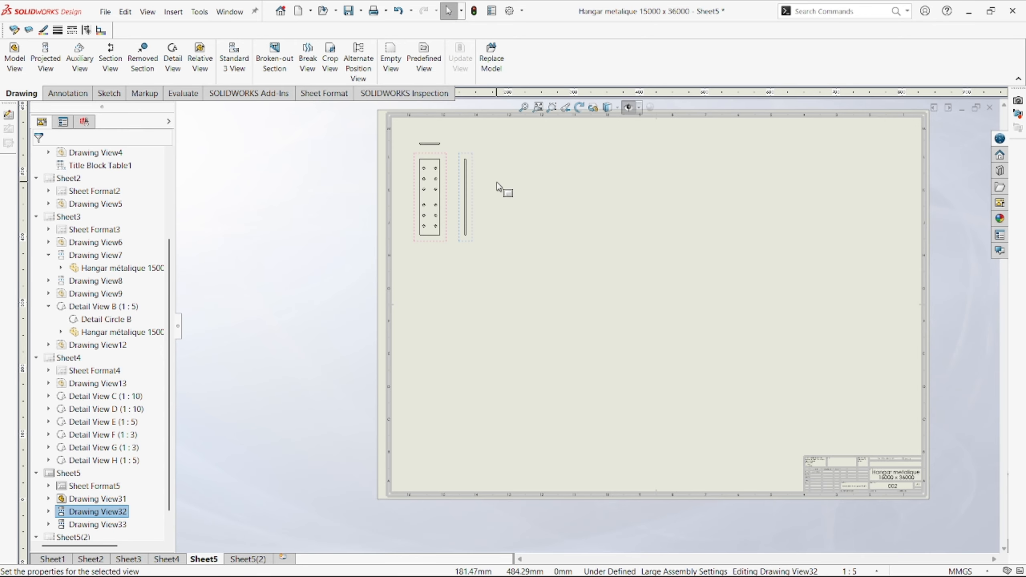
# - Move the plate's front view up beneath the edge view and closer to the sheet's left border
pyautogui.scroll(-4, 491, 190)
pyautogui.click(437, 158)
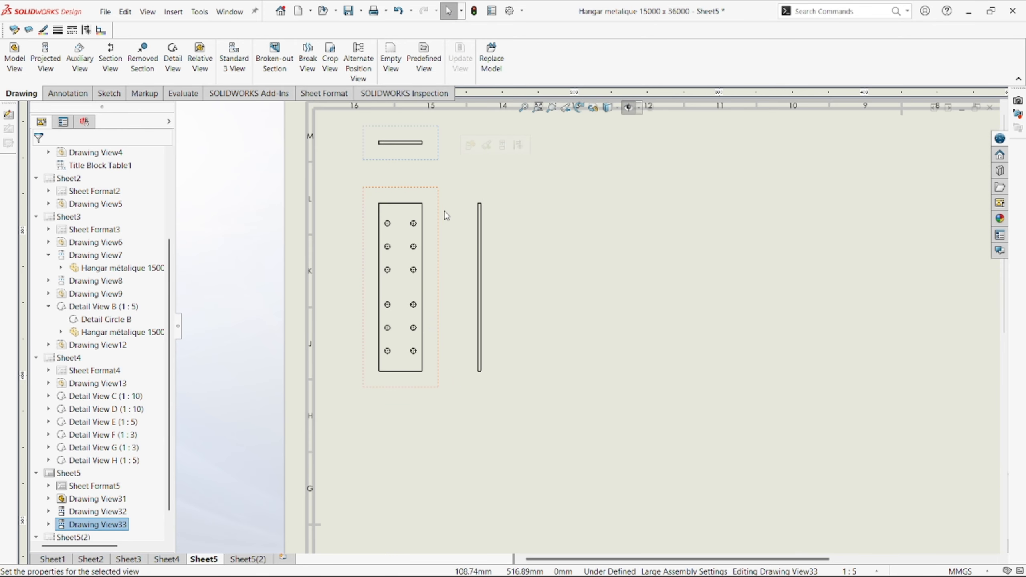
pyautogui.moveTo(439, 219)
pyautogui.mouseDown()
pyautogui.moveTo(395, 193)
pyautogui.moveTo(397, 183)
pyautogui.mouseUp()
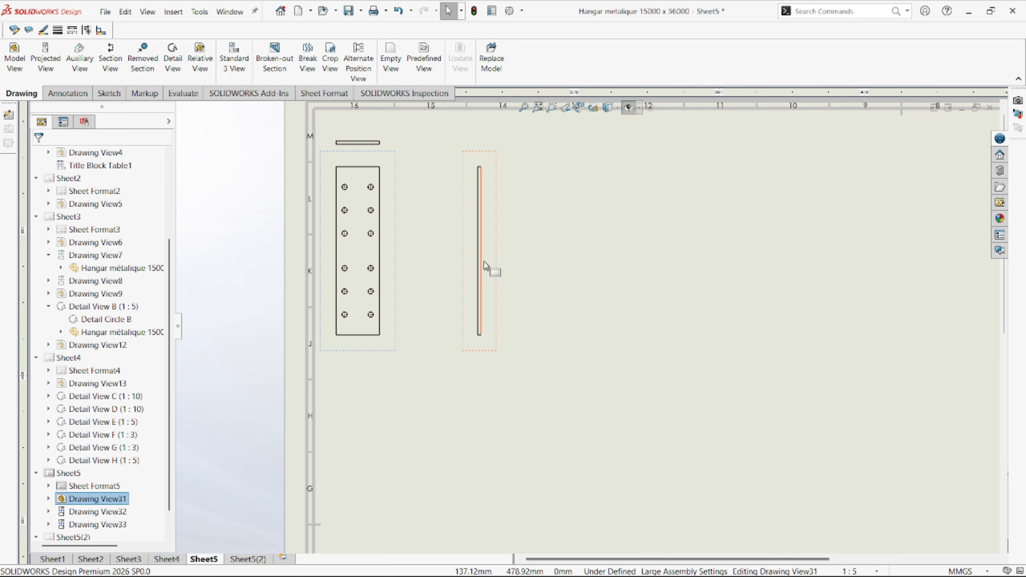
# - Delete the projected side view of the end plate from Sheet5
pyautogui.click(500, 279)
pyautogui.press('Delete')
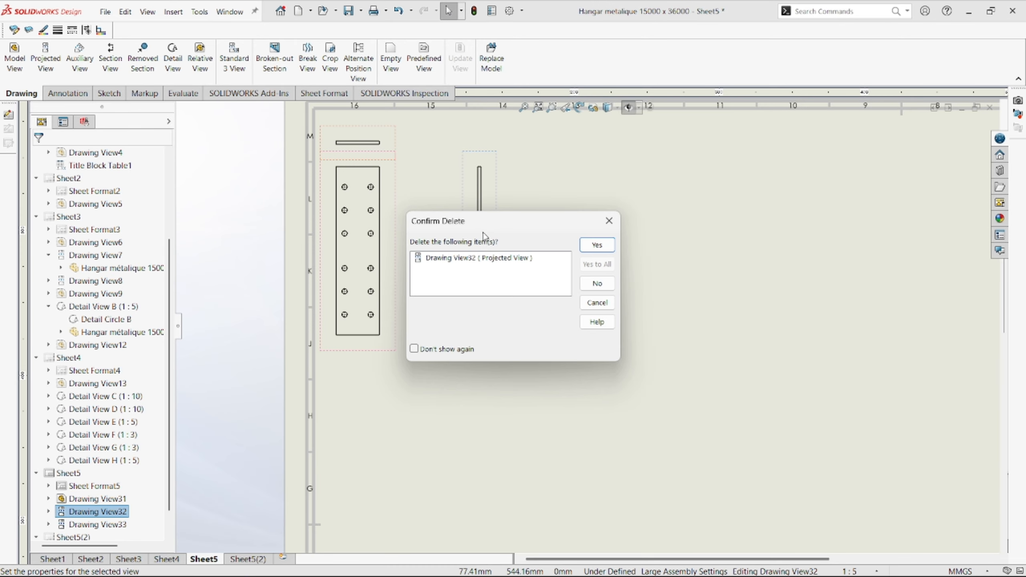
pyautogui.click(608, 248)
pyautogui.scroll(-5, 398, 182)
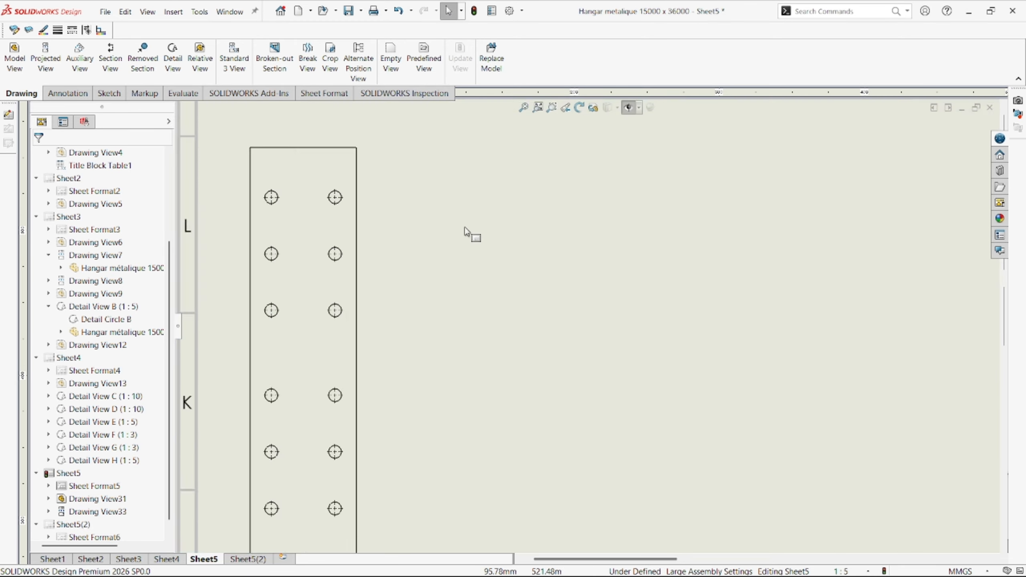
# - Dimension the overall height and width of the end plate in its front view
pyautogui.scroll(4, 588, 330)
pyautogui.moveTo(537, 343); pyautogui.dragTo(509, 270, button='right')
pyautogui.scroll(-2, 508, 283)
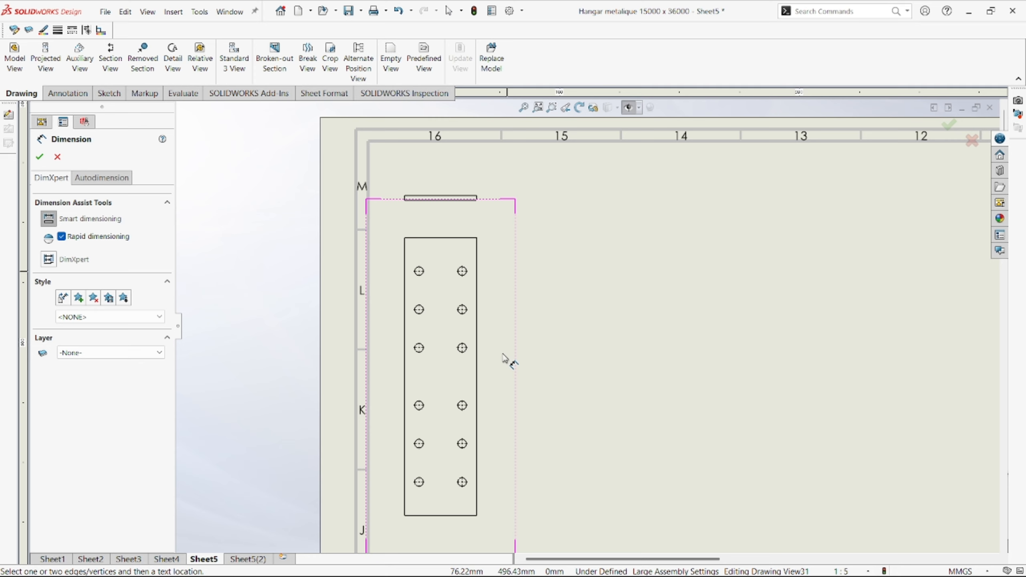
pyautogui.click(479, 379)
pyautogui.click(540, 382)
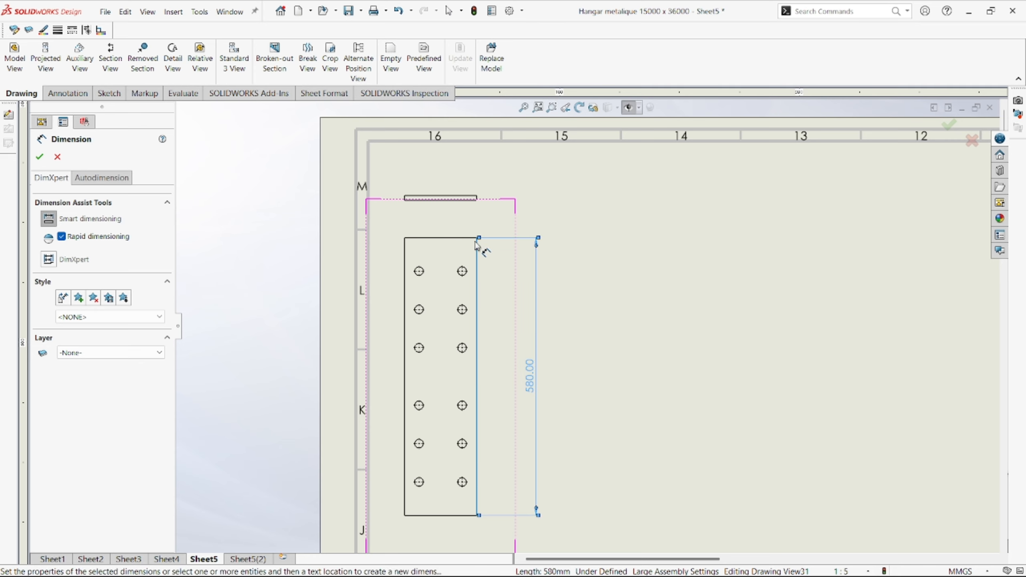
pyautogui.click(446, 238)
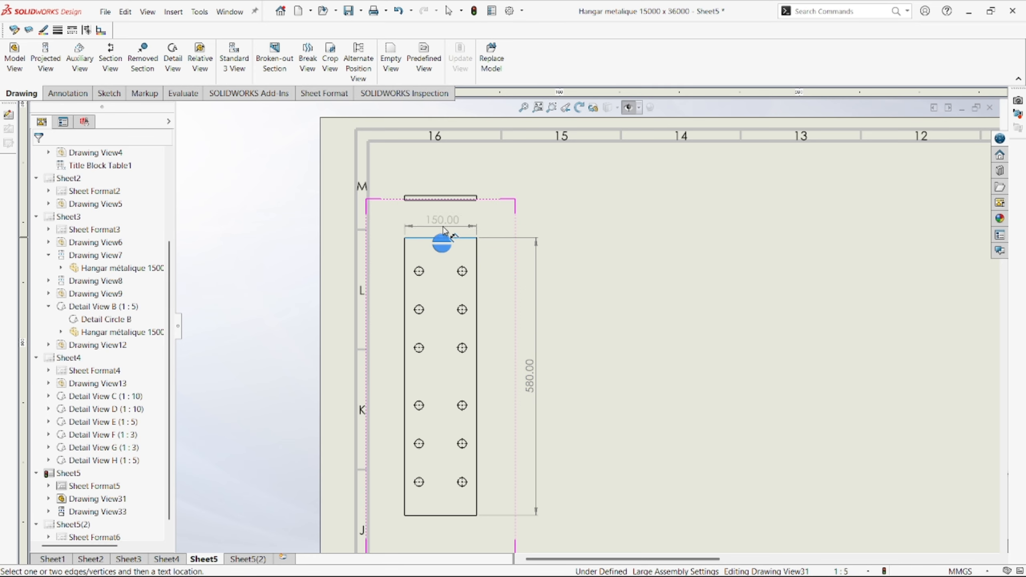
pyautogui.click(443, 228)
# - Dimension the plate's thickness on the edge view above the front view
pyautogui.click(473, 198)
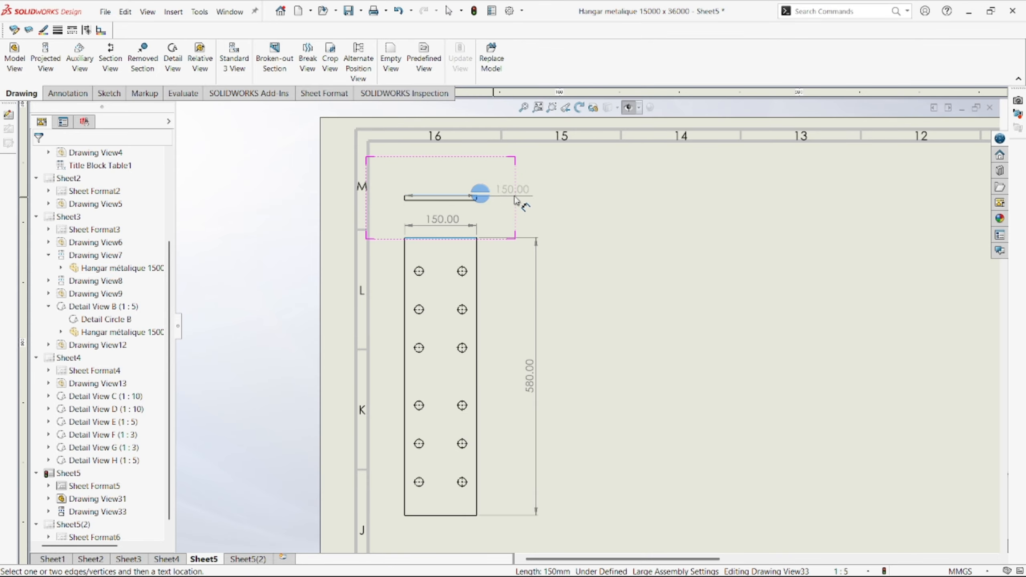
pyautogui.scroll(-2, 463, 200)
pyautogui.click(456, 220)
pyautogui.click(536, 217)
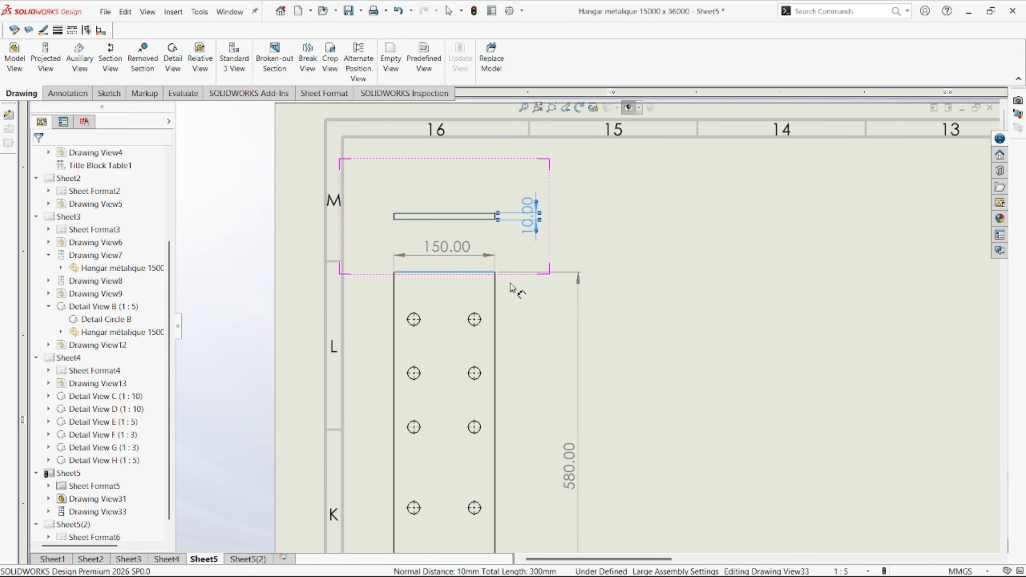
# - Dimension the vertical spacing of the right column's top two holes and the gap between its upper and lower hole groups
pyautogui.scroll(6, 512, 288)
pyautogui.scroll(3, 540, 299)
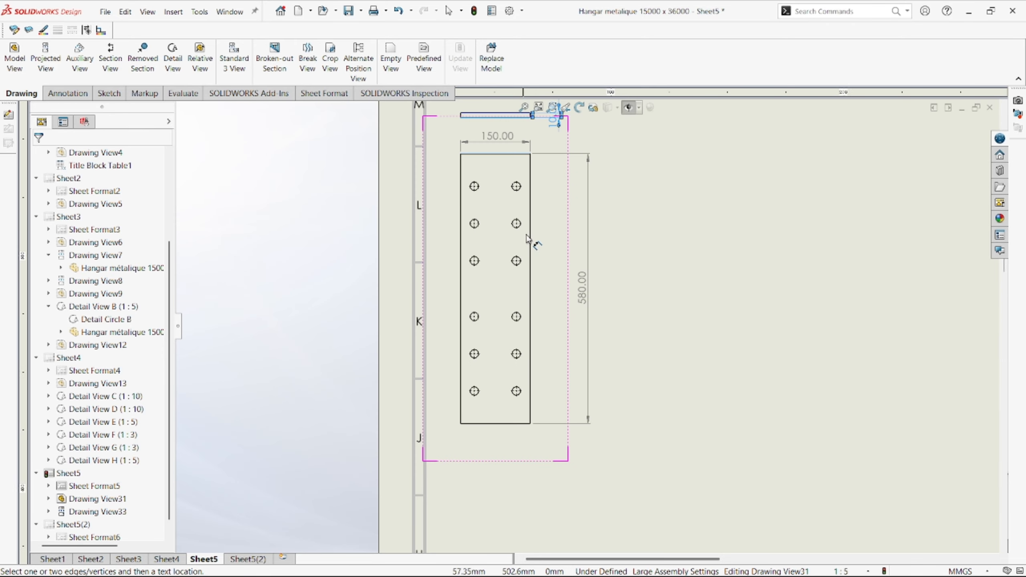
pyautogui.scroll(-1, 525, 206)
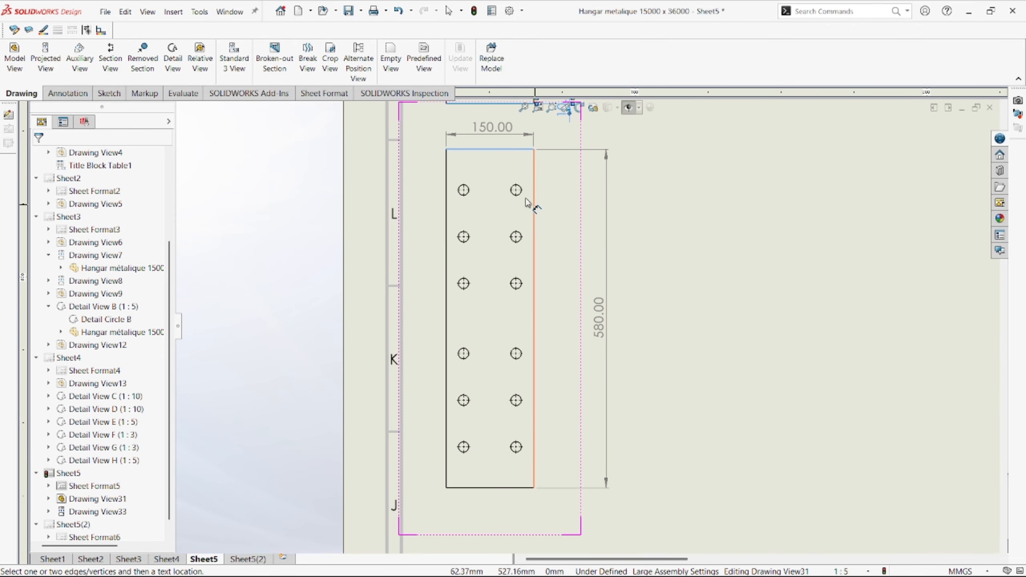
pyautogui.click(518, 239)
pyautogui.click(573, 227)
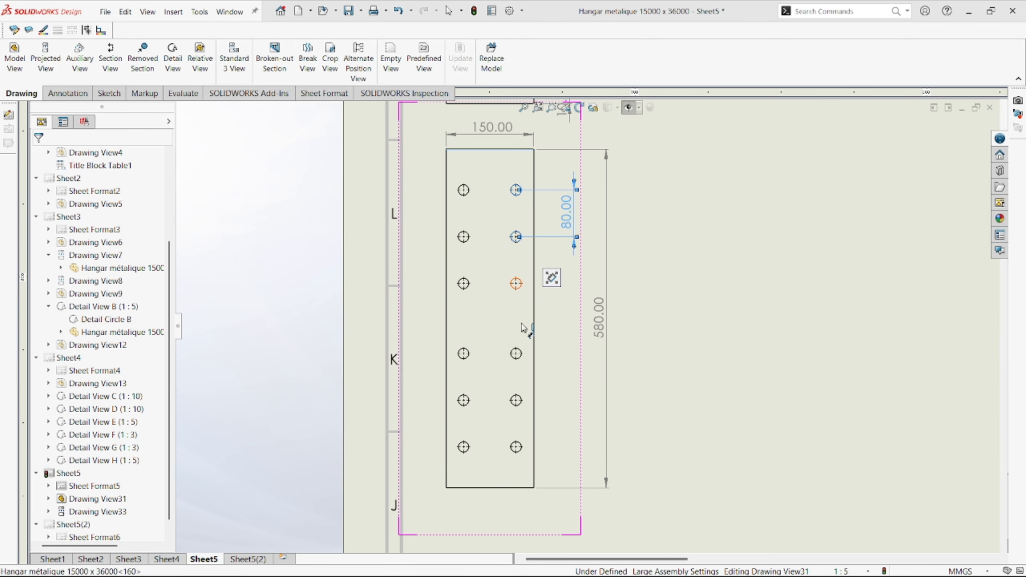
pyautogui.click(516, 283)
pyautogui.click(515, 353)
pyautogui.click(562, 307)
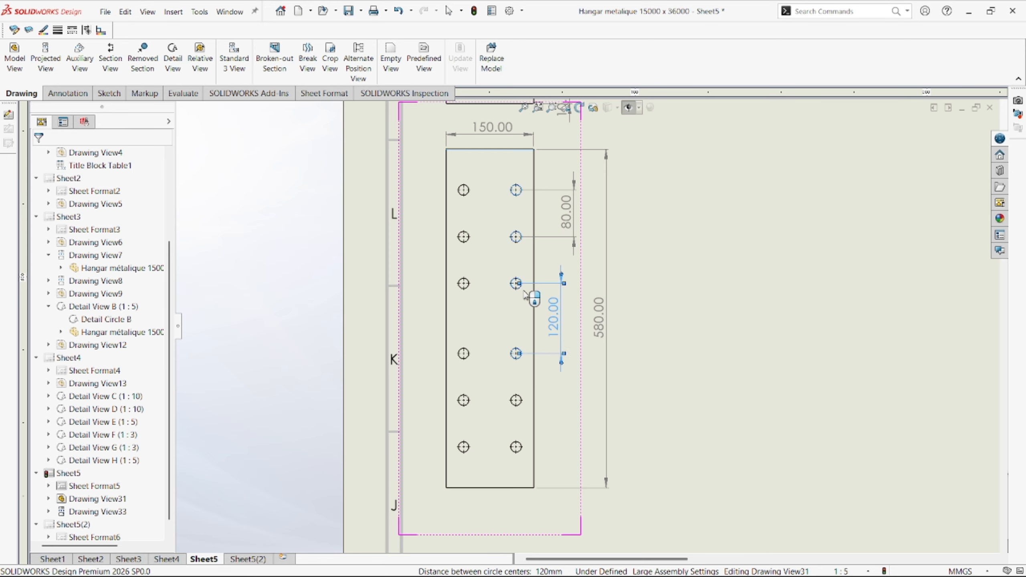
# - Dimension the spacing between the left column's second and third holes, and between the right column's bottom two holes
pyautogui.click(463, 236)
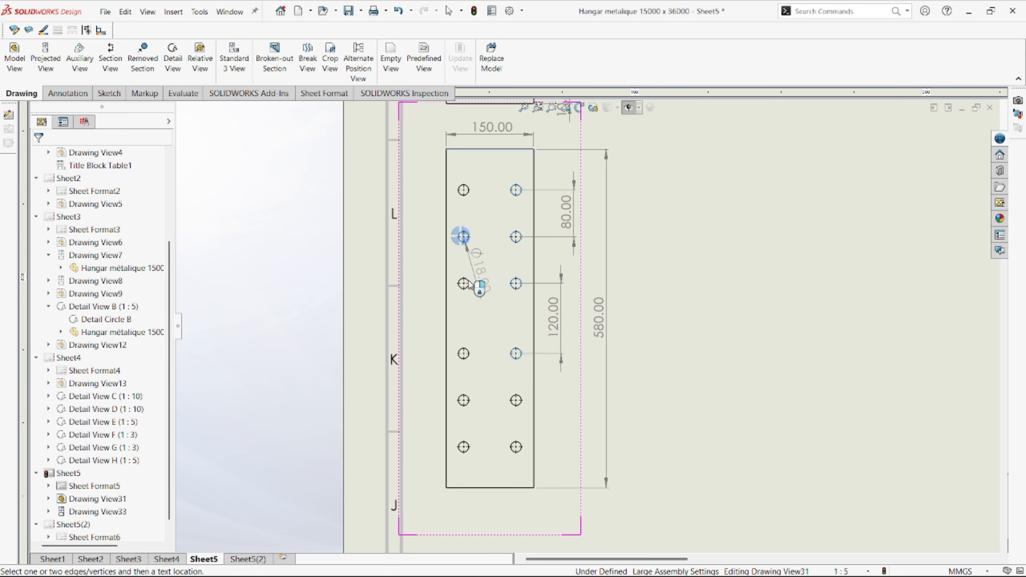
pyautogui.click(463, 283)
pyautogui.click(422, 265)
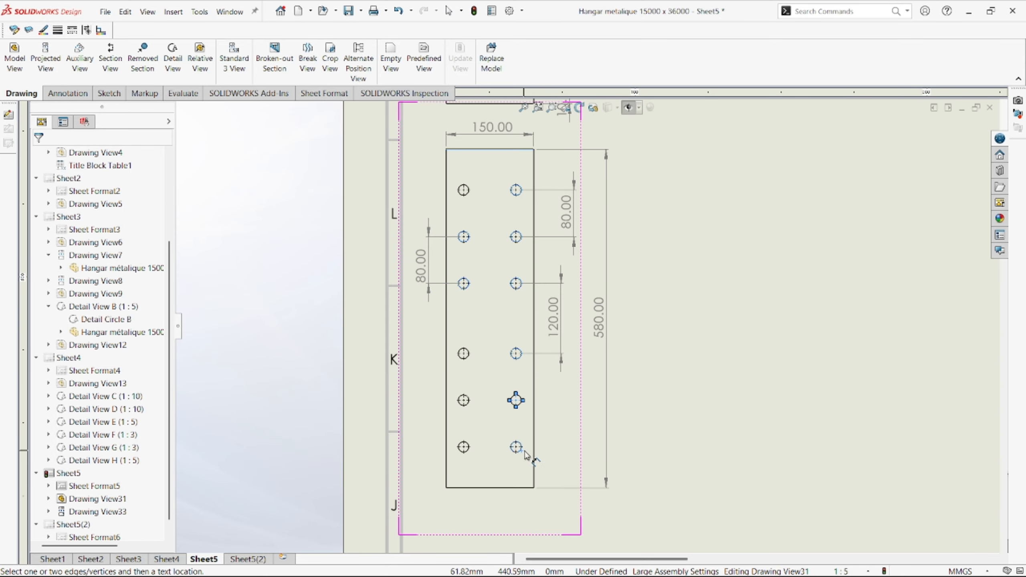
pyautogui.click(520, 404)
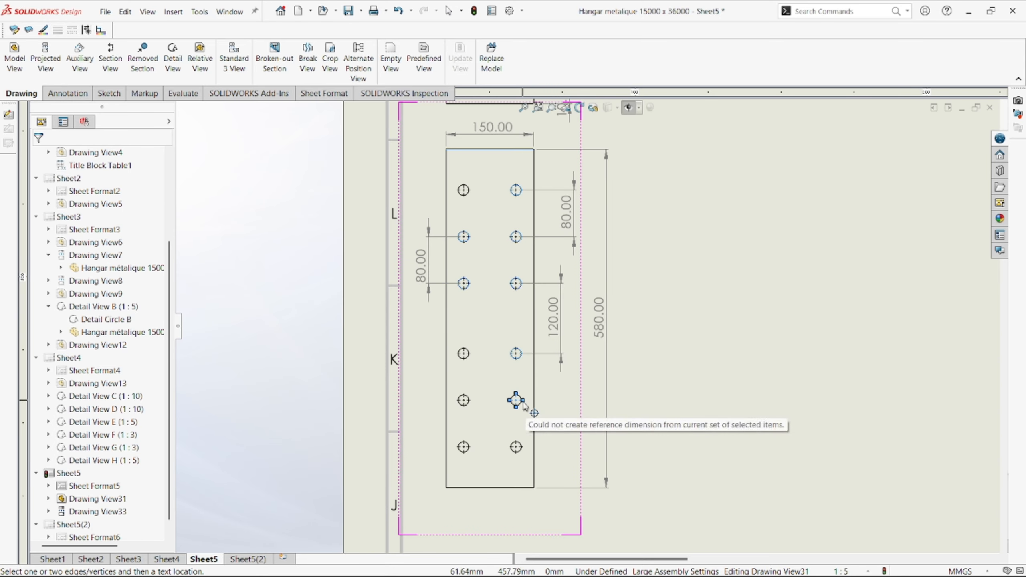
pyautogui.click(516, 446)
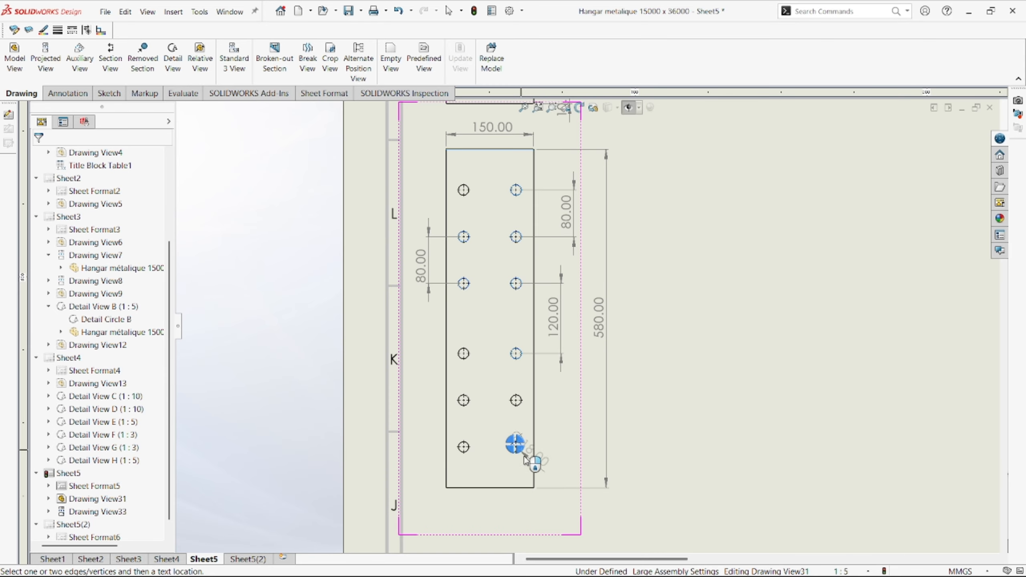
pyautogui.click(516, 400)
pyautogui.click(562, 424)
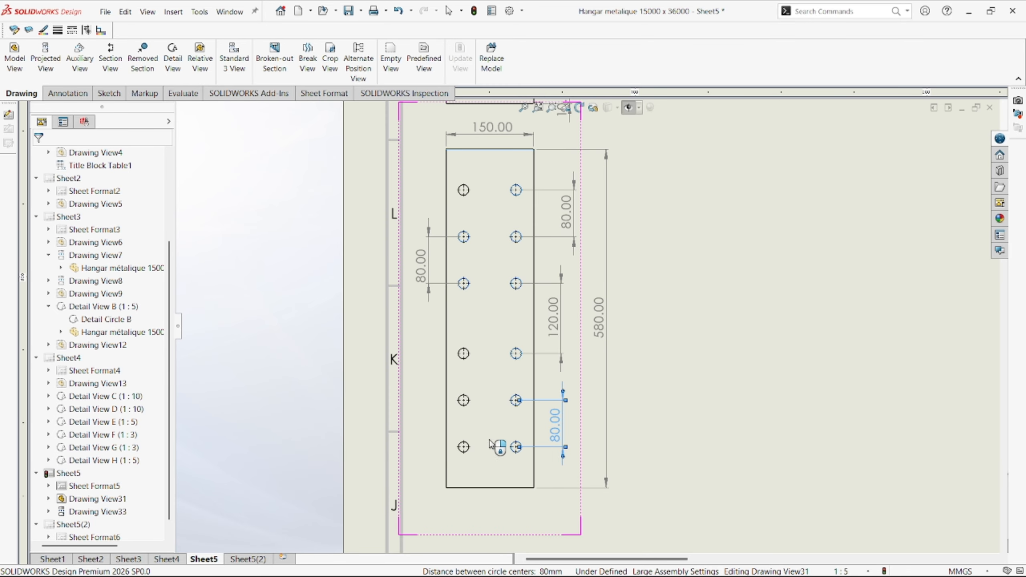
# - Dimension the diameter of the bottom-left hole, placing the text outside the plate on the left
pyautogui.click(465, 448)
pyautogui.scroll(-2, 493, 459)
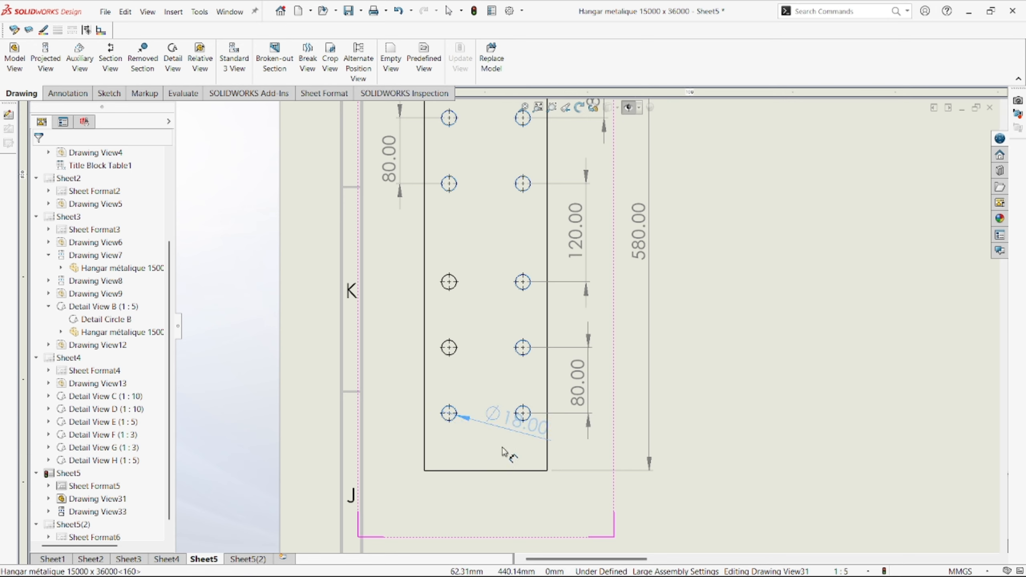
pyautogui.scroll(3, 419, 344)
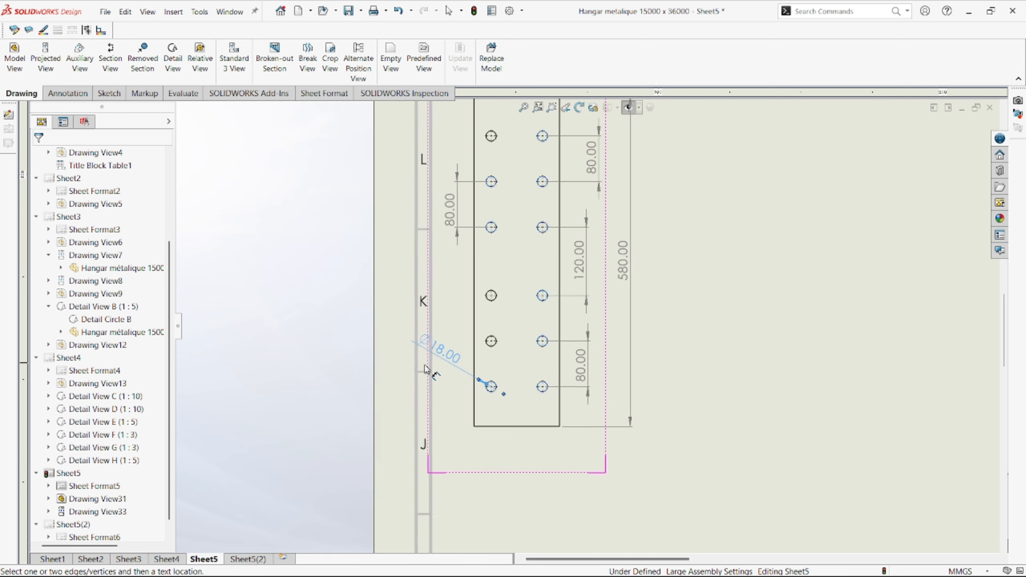
pyautogui.scroll(-1, 513, 343)
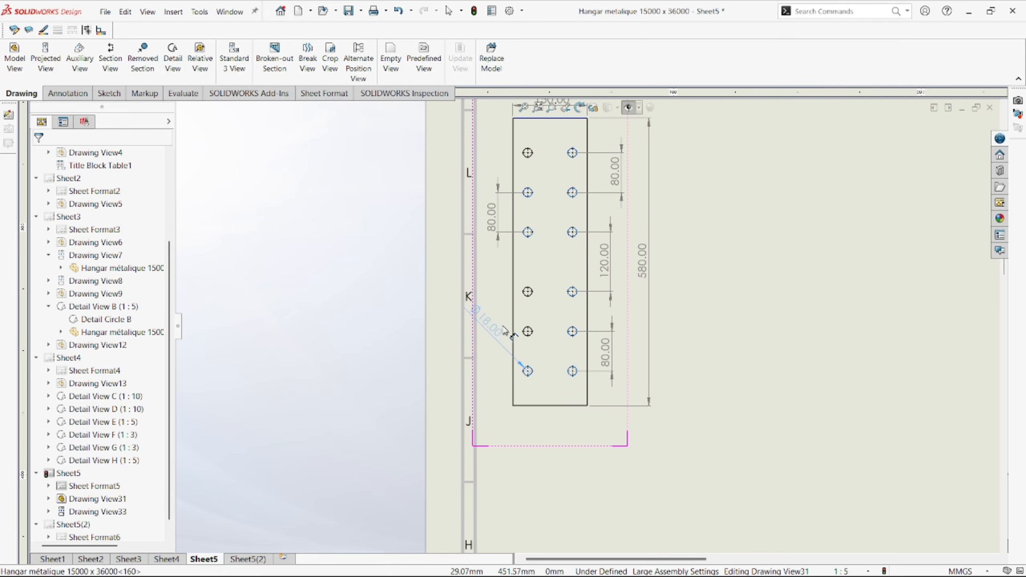
# - Dimension the horizontal spacing between the two hole columns, placing the dimension below the plate
pyautogui.scroll(-5, 566, 371)
pyautogui.click(575, 365)
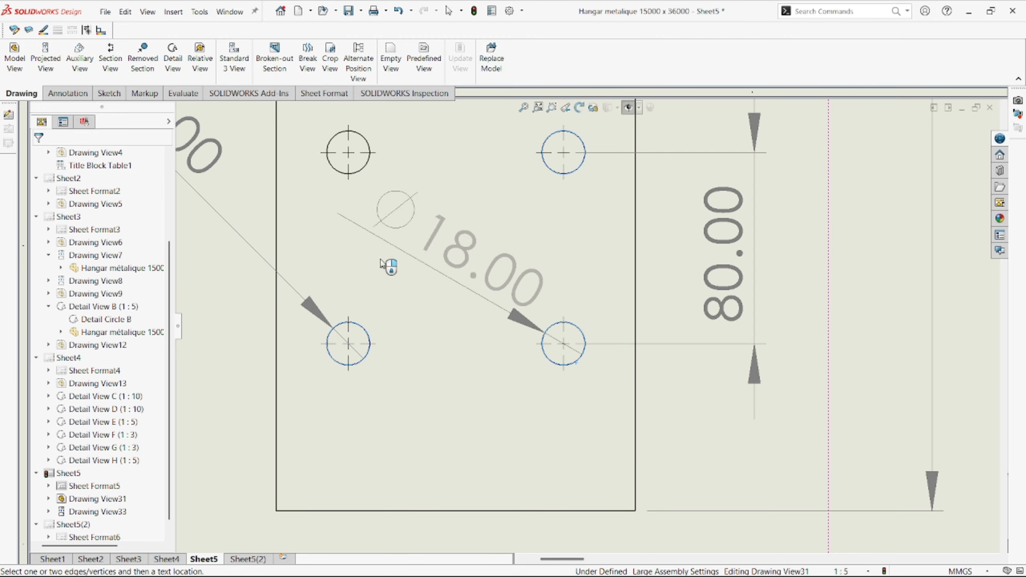
pyautogui.click(359, 172)
pyautogui.scroll(6, 461, 457)
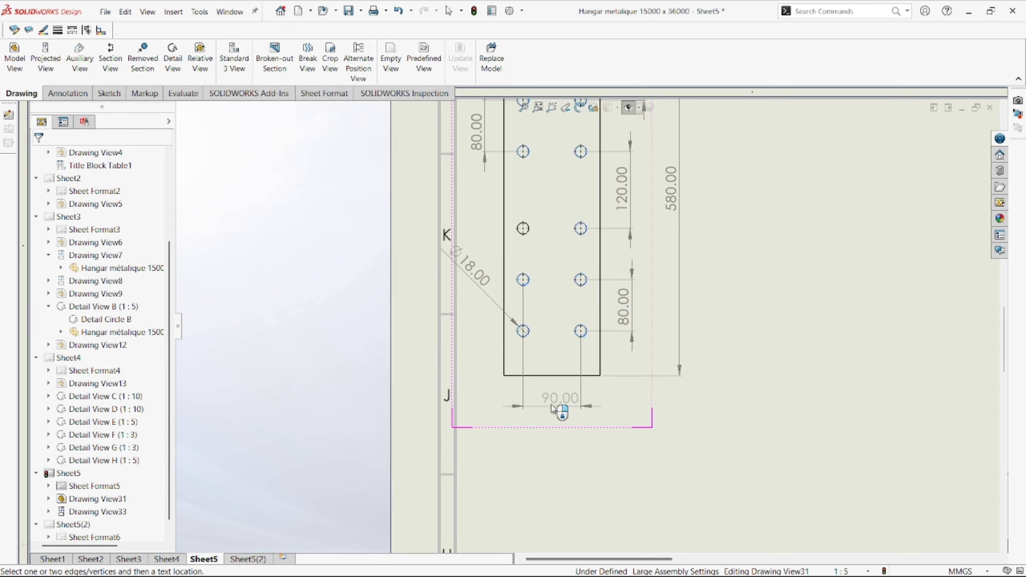
pyautogui.click(571, 400)
# - Dimension the distance from the top-right hole to the plate's right edge
pyautogui.scroll(3, 586, 328)
pyautogui.scroll(-4, 597, 201)
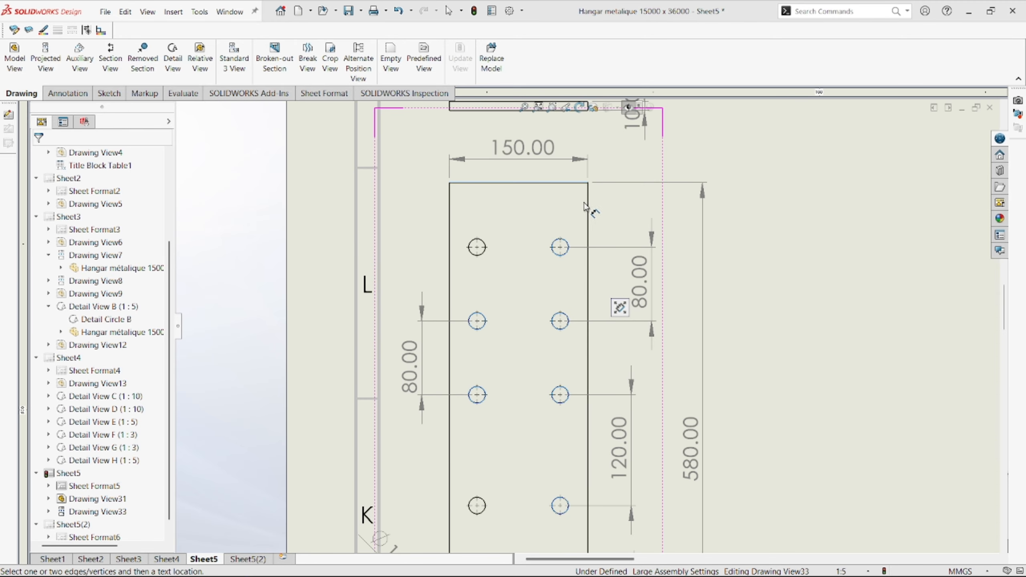
pyautogui.click(569, 244)
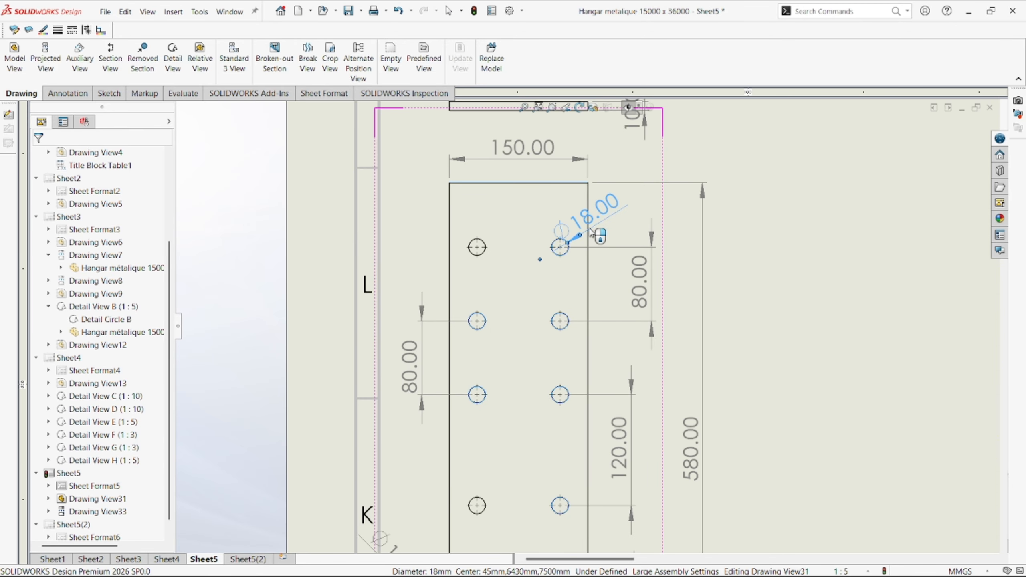
pyautogui.press('Escape')
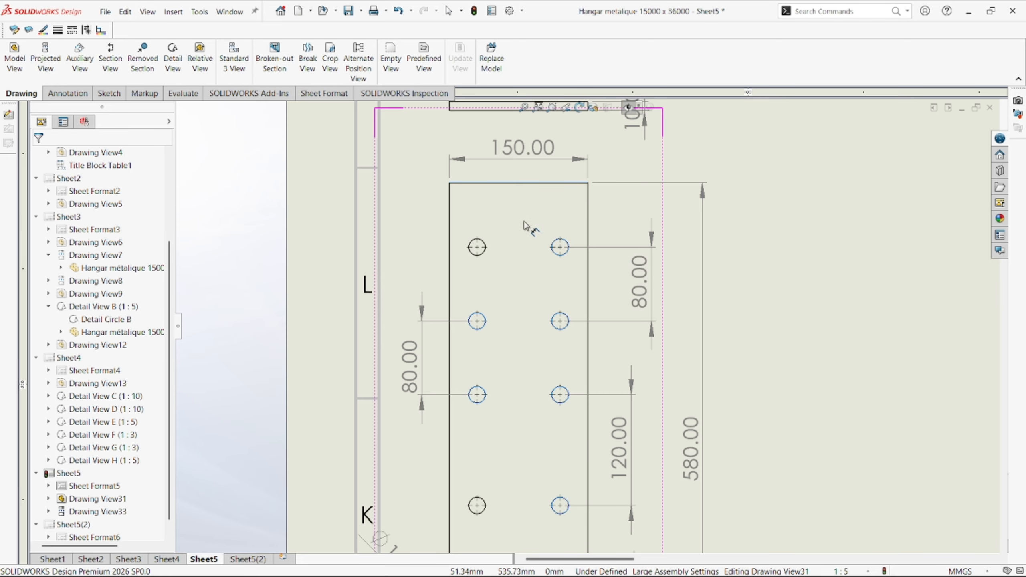
pyautogui.click(588, 225)
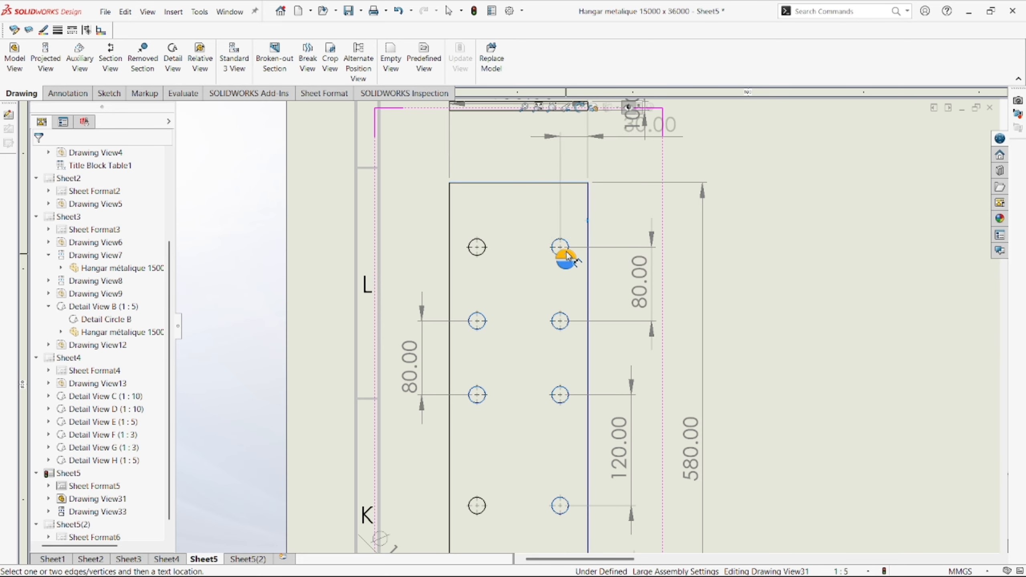
pyautogui.click(560, 247)
pyautogui.scroll(1, 581, 226)
pyautogui.scroll(1, 580, 226)
pyautogui.scroll(3, 624, 254)
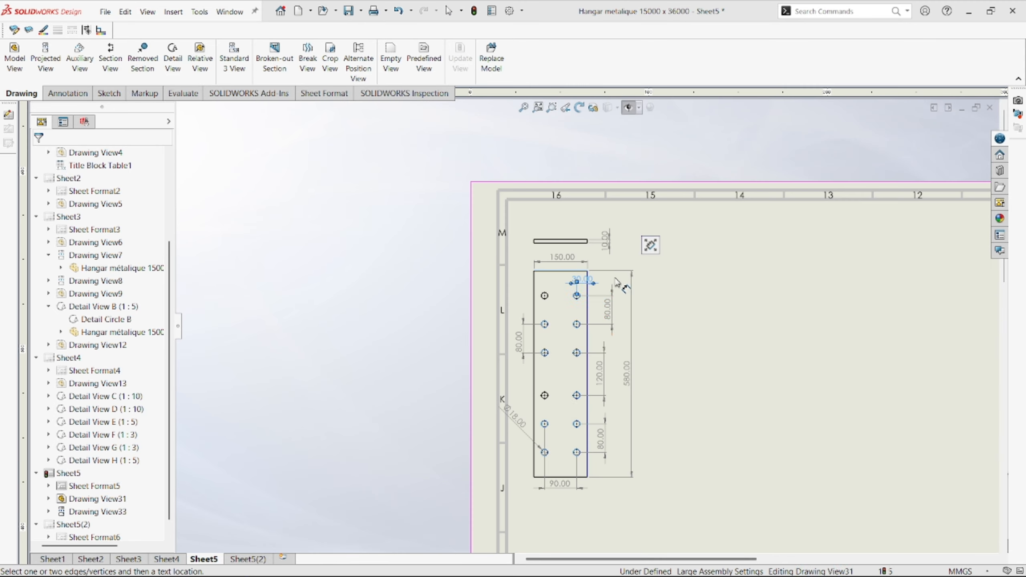
# - Leave dimensioning and shift the dimensioned front view slightly right, away from the sheet's left border
pyautogui.scroll(3, 674, 356)
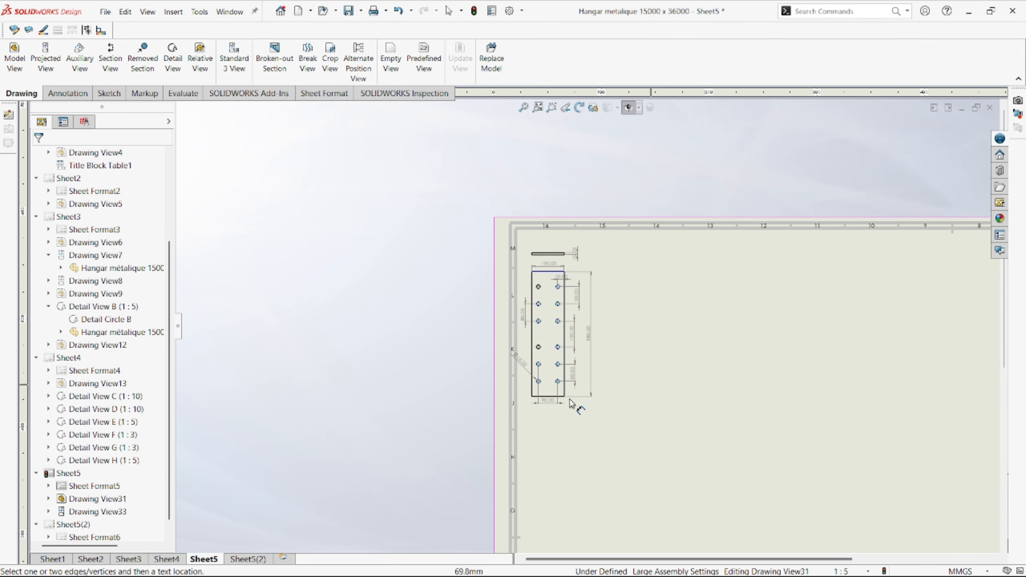
pyautogui.click(577, 408)
pyautogui.press('Escape')
pyautogui.moveTo(576, 405); pyautogui.dragTo(594, 406)
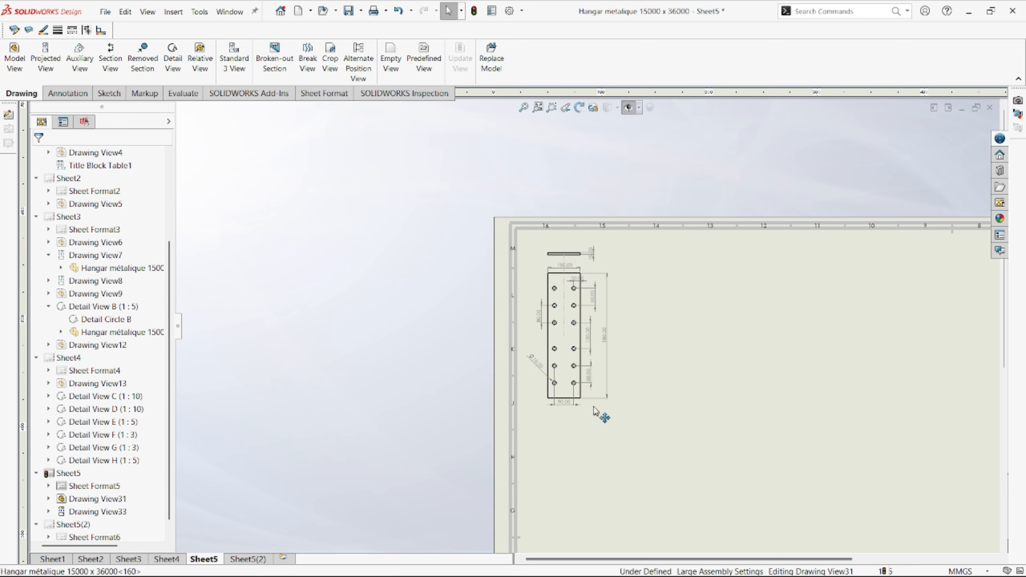
# - Add the note "Platine jarret poteau" below the plate's front view
pyautogui.scroll(2, 643, 392)
pyautogui.scroll(-2, 670, 351)
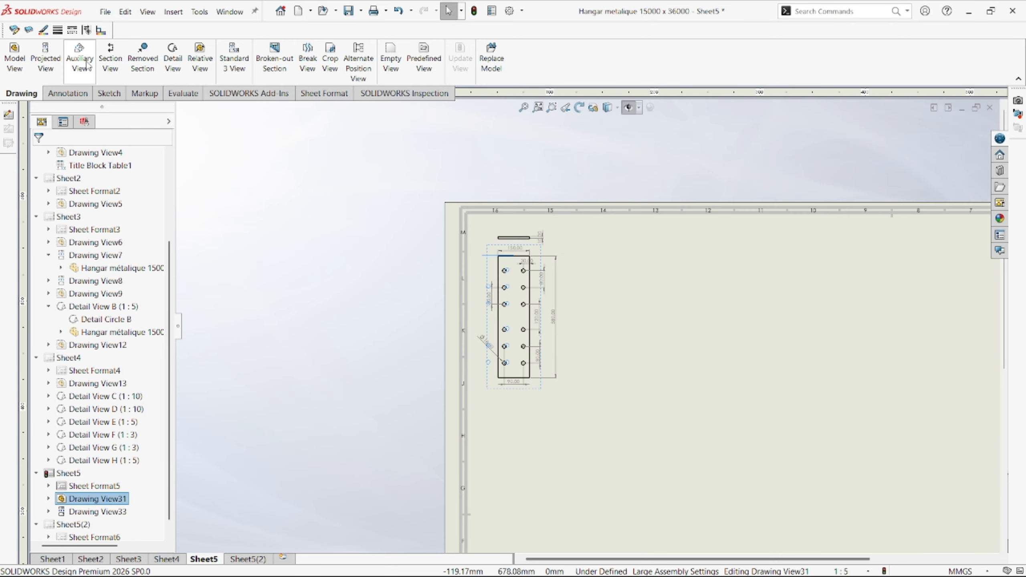
pyautogui.click(67, 93)
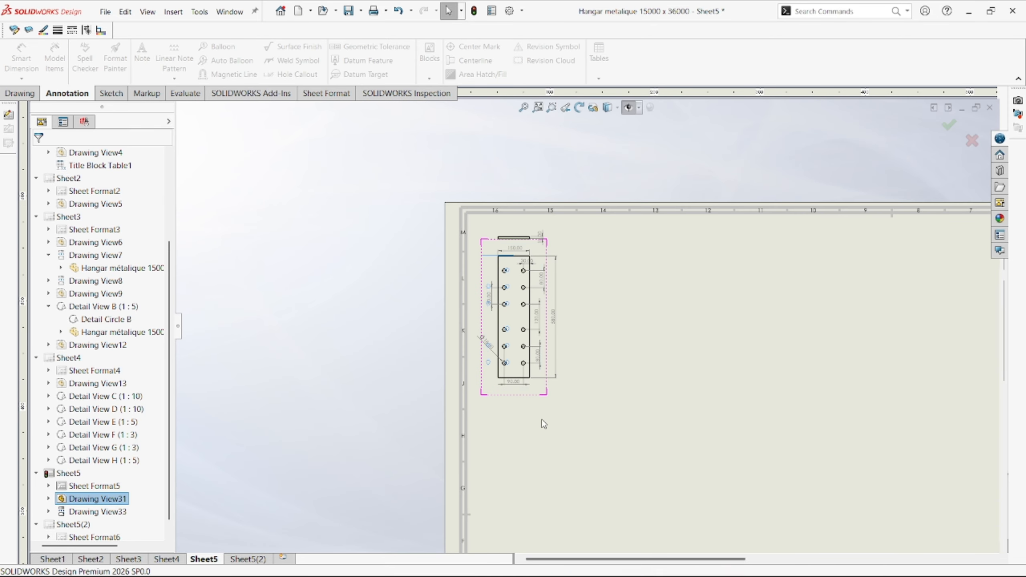
pyautogui.scroll(-3, 542, 420)
pyautogui.click(443, 448)
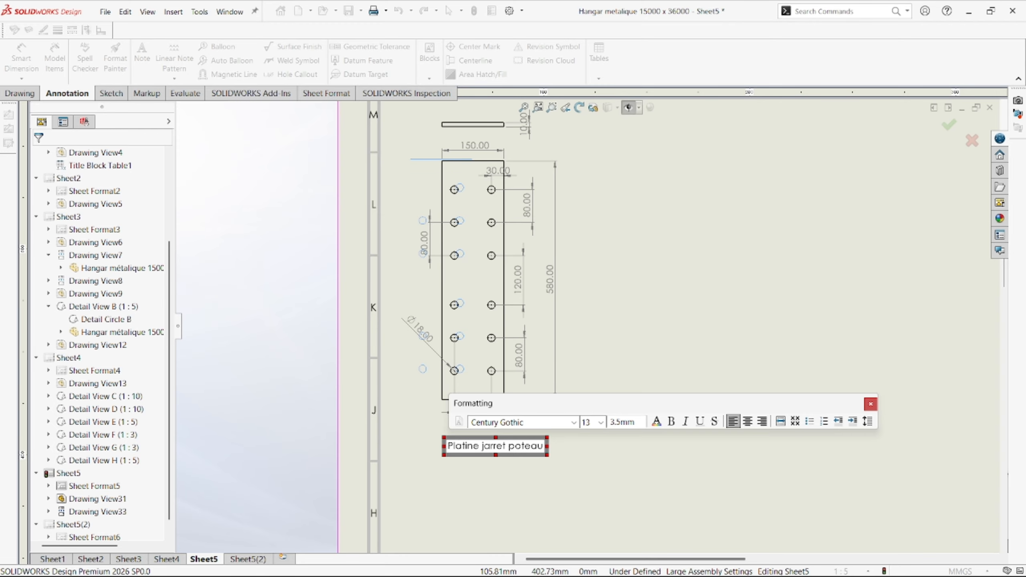
# - Make the "Platine jarret poteau" note bold at font size 26 and centre it beneath the front view
pyautogui.hotkey('ctrl', 'a')
pyautogui.click(601, 422)
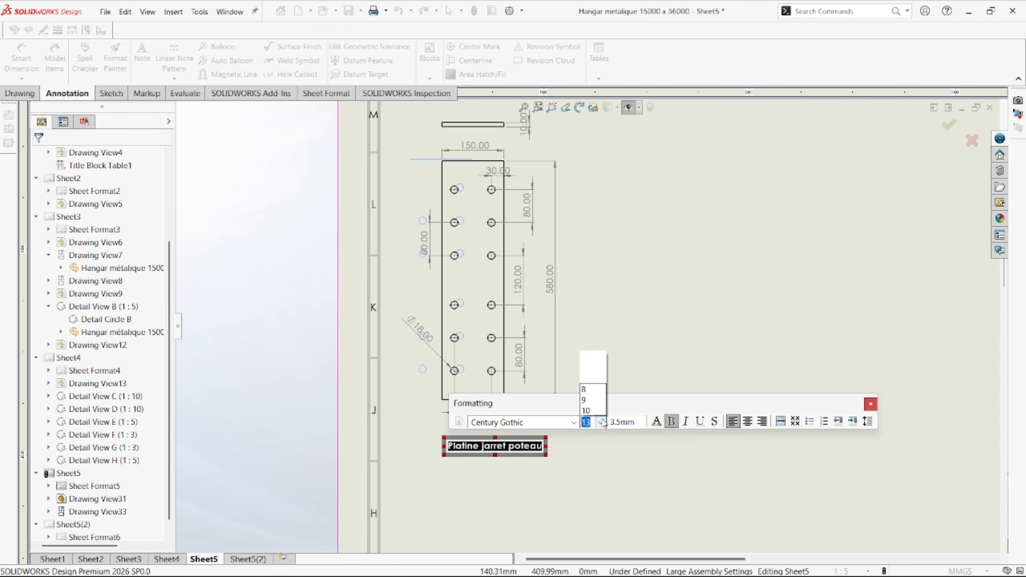
pyautogui.click(596, 369)
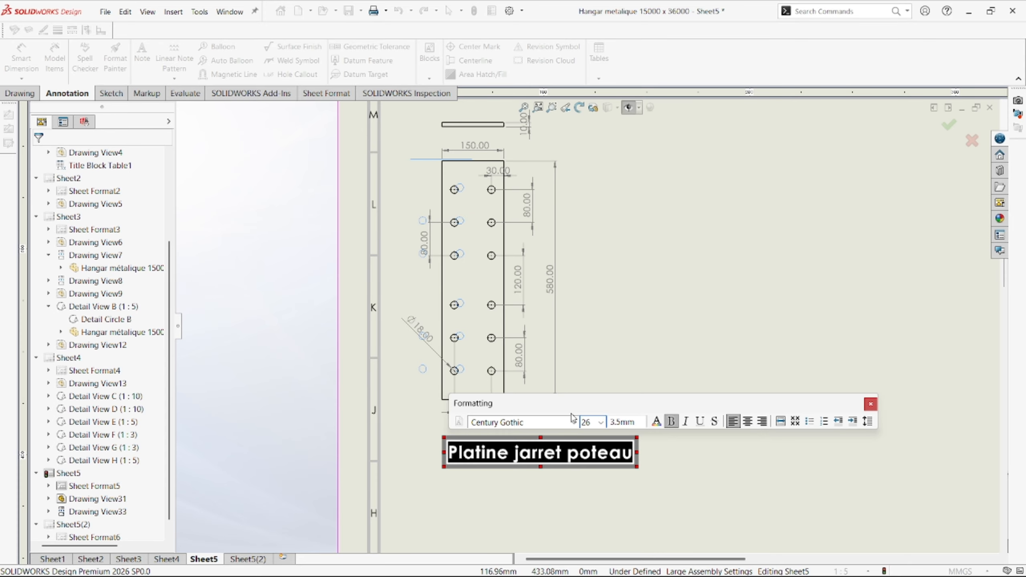
pyautogui.click(565, 473)
pyautogui.press('Escape')
pyautogui.moveTo(584, 453); pyautogui.dragTo(539, 445)
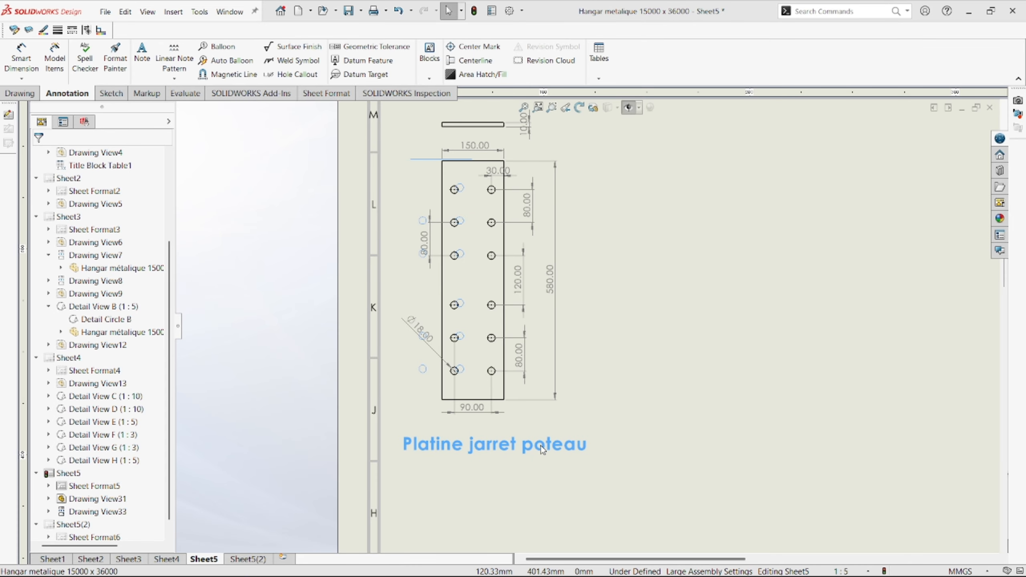
pyautogui.scroll(6, 613, 401)
pyautogui.scroll(-4, 692, 348)
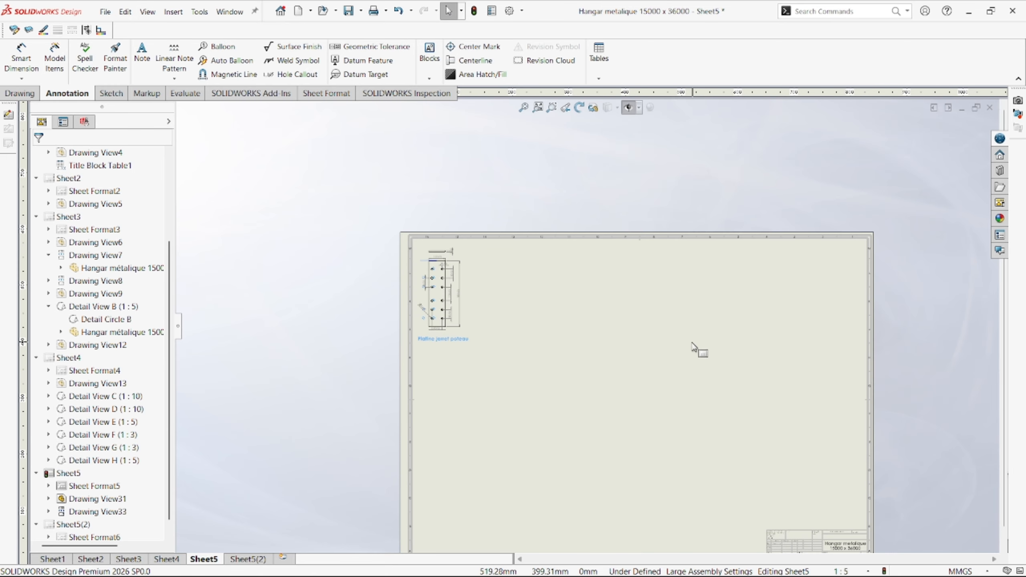
pyautogui.scroll(2, 694, 345)
pyautogui.scroll(-2, 609, 305)
pyautogui.scroll(1, 581, 327)
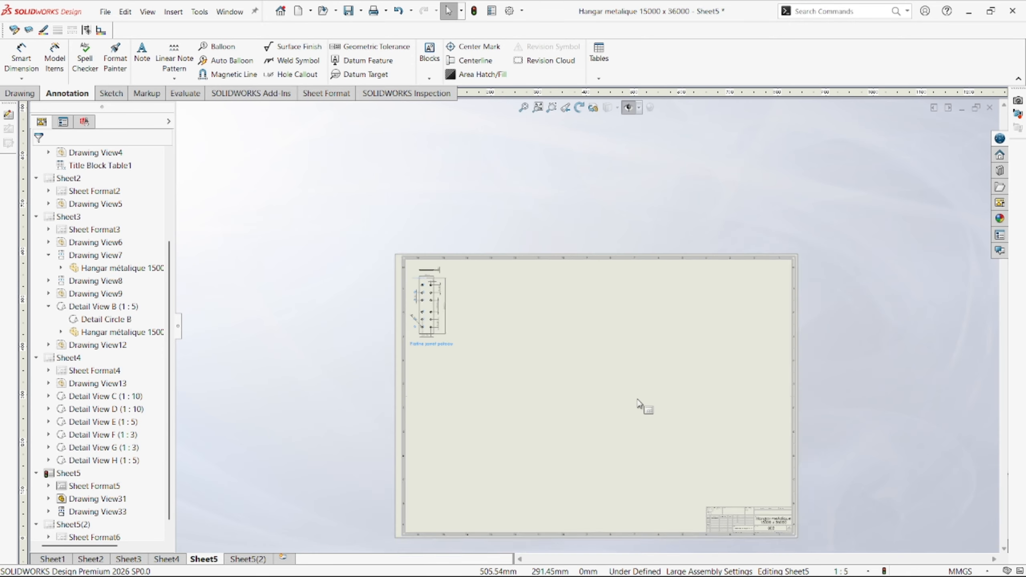
pyautogui.scroll(-2, 644, 408)
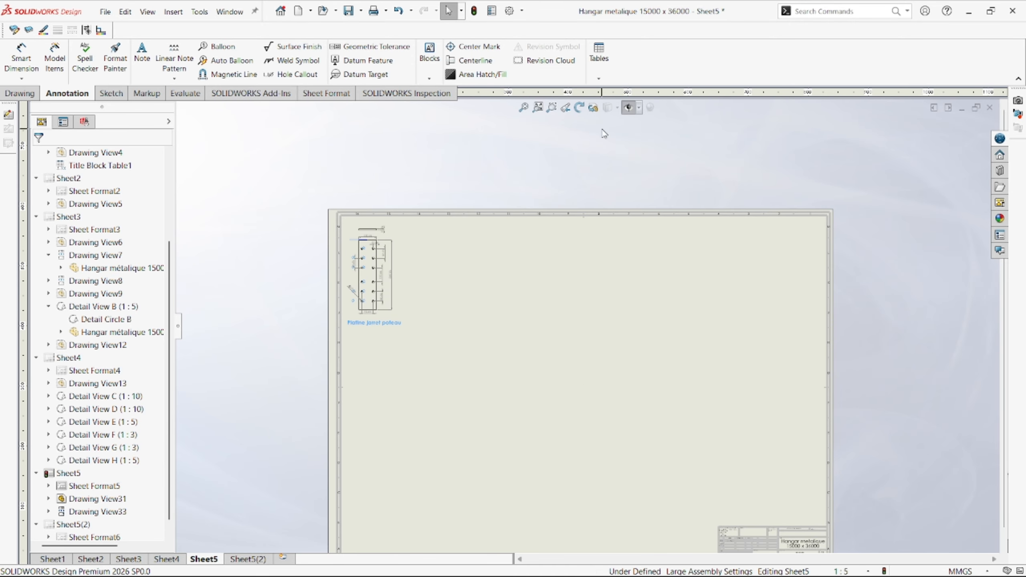
pyautogui.scroll(-1, 477, 268)
pyautogui.scroll(1, 646, 458)
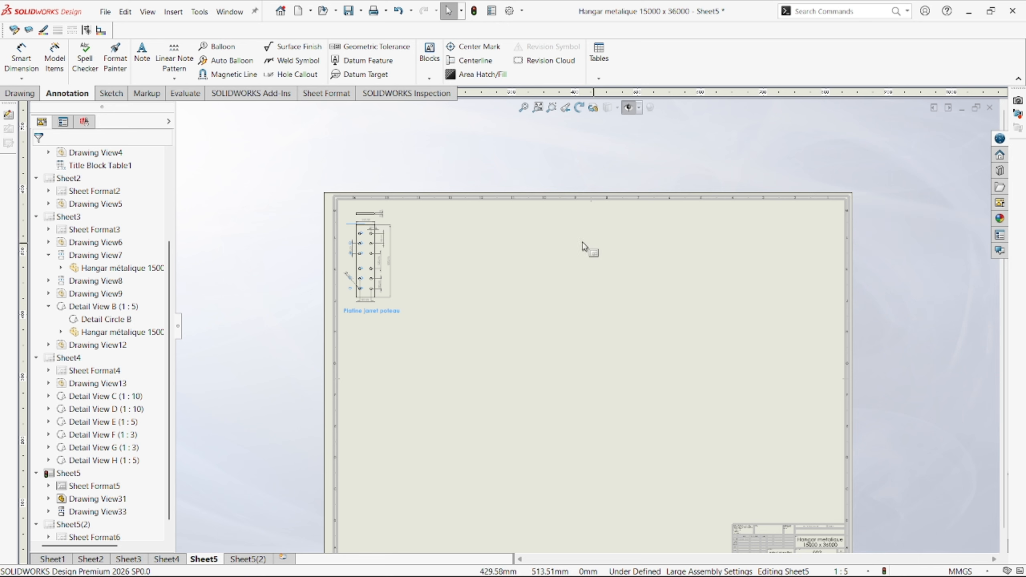
pyautogui.scroll(-2, 411, 277)
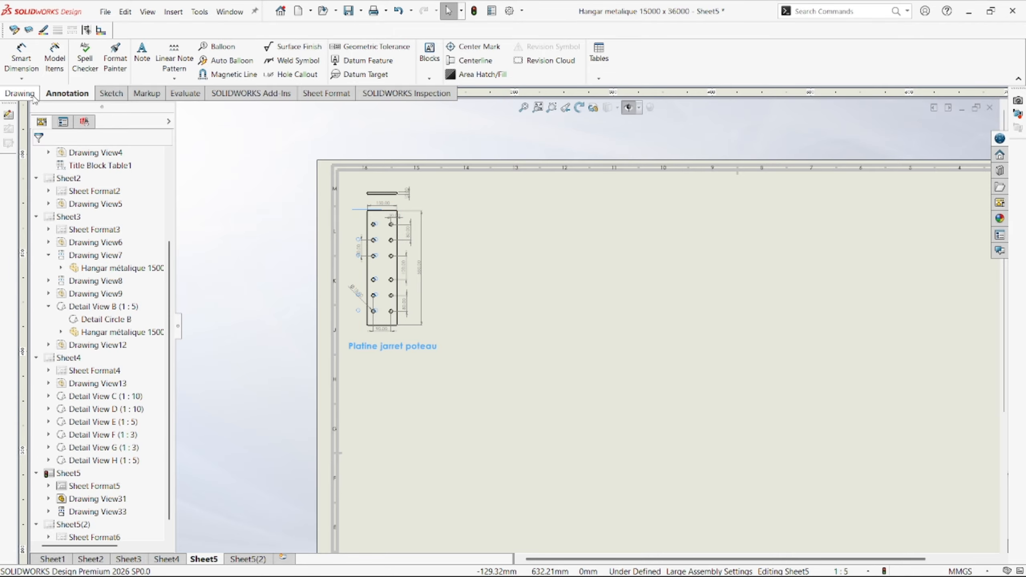
pyautogui.click(109, 94)
pyautogui.click(20, 93)
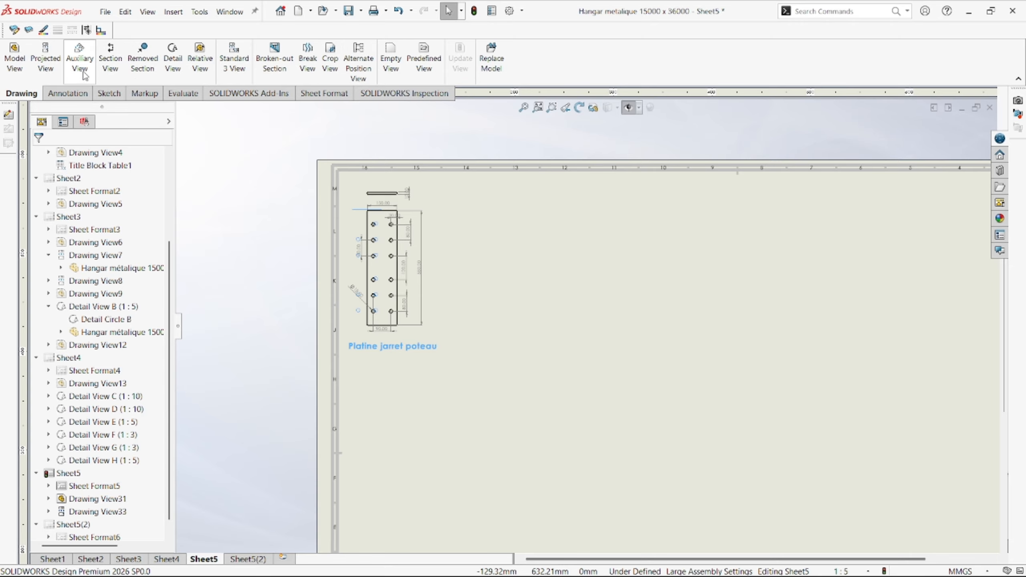
pyautogui.click(83, 74)
pyautogui.click(397, 324)
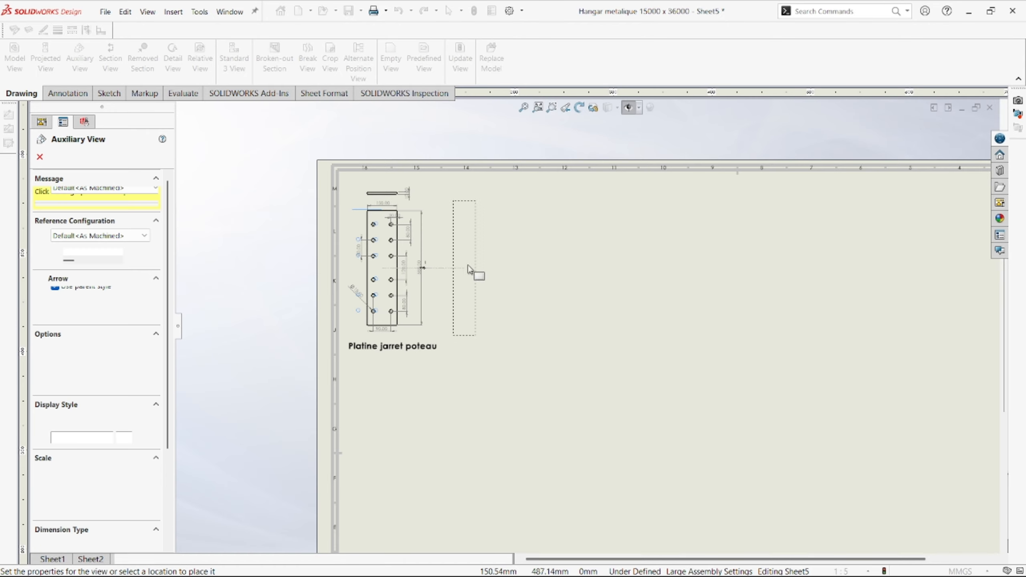
pyautogui.press('Escape')
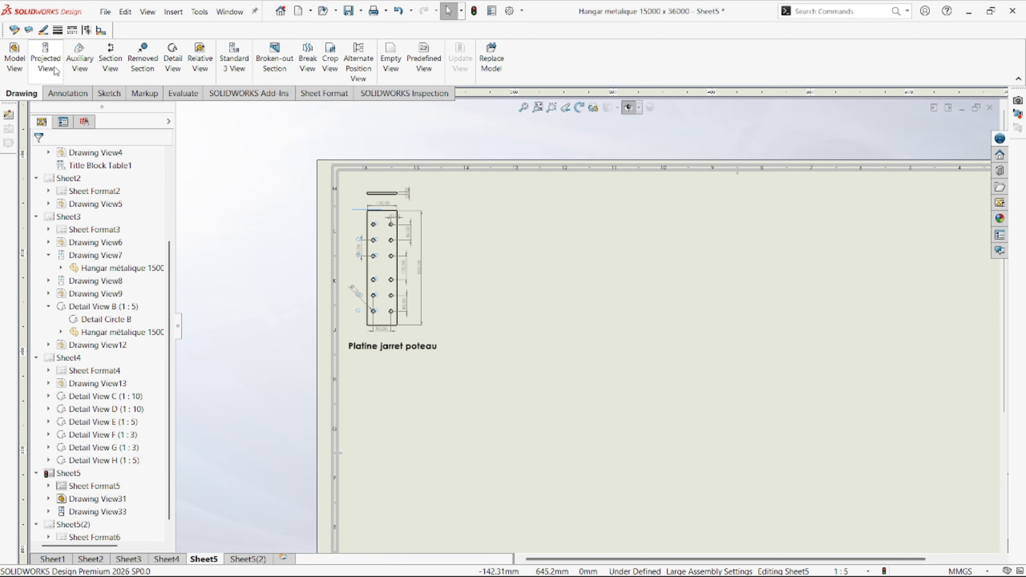
# - Project a pictorial view from the plate's dimensioned front view and place it beside that view inside the sheet border
pyautogui.click(56, 71)
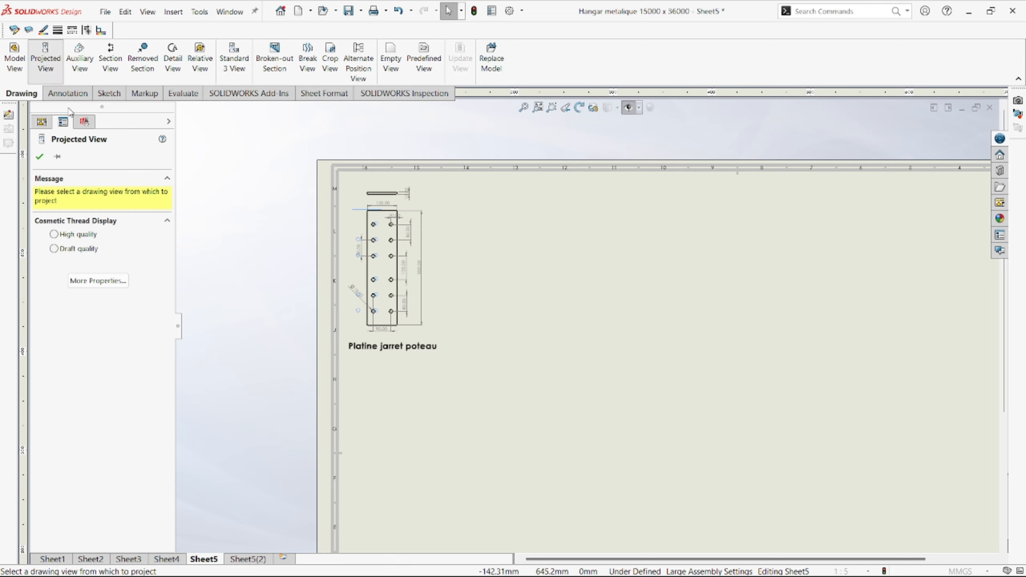
pyautogui.click(389, 244)
pyautogui.scroll(5, 474, 218)
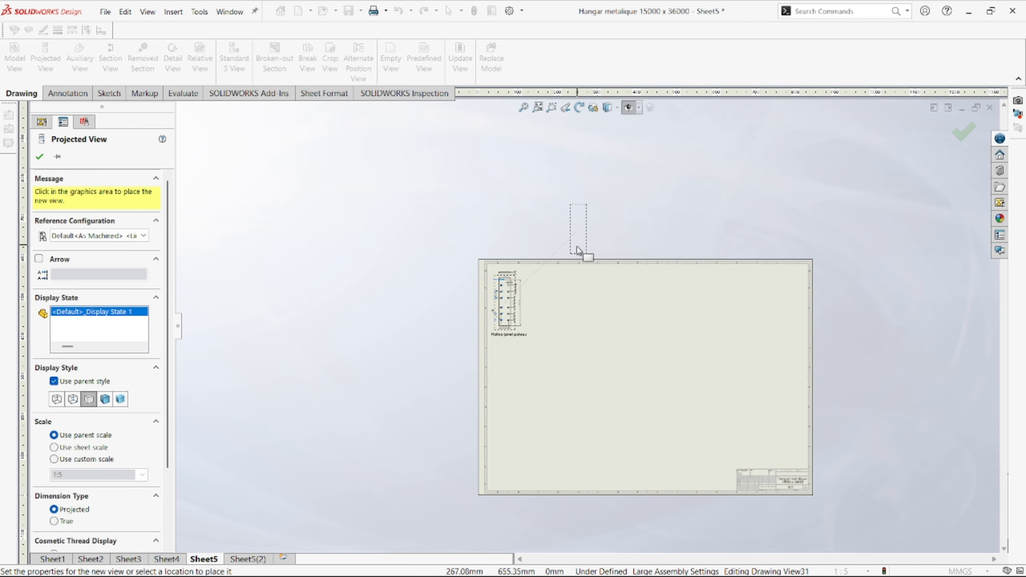
pyautogui.click(559, 279)
pyautogui.scroll(-3, 546, 288)
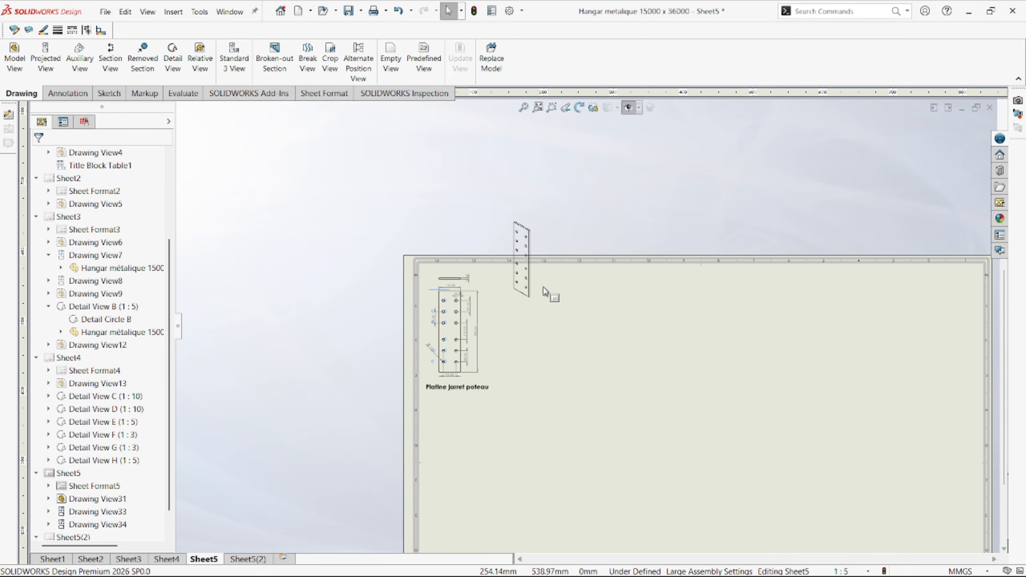
pyautogui.scroll(-2, 590, 333)
pyautogui.moveTo(508, 306); pyautogui.dragTo(491, 390)
pyautogui.scroll(5, 558, 388)
pyautogui.scroll(-4, 687, 348)
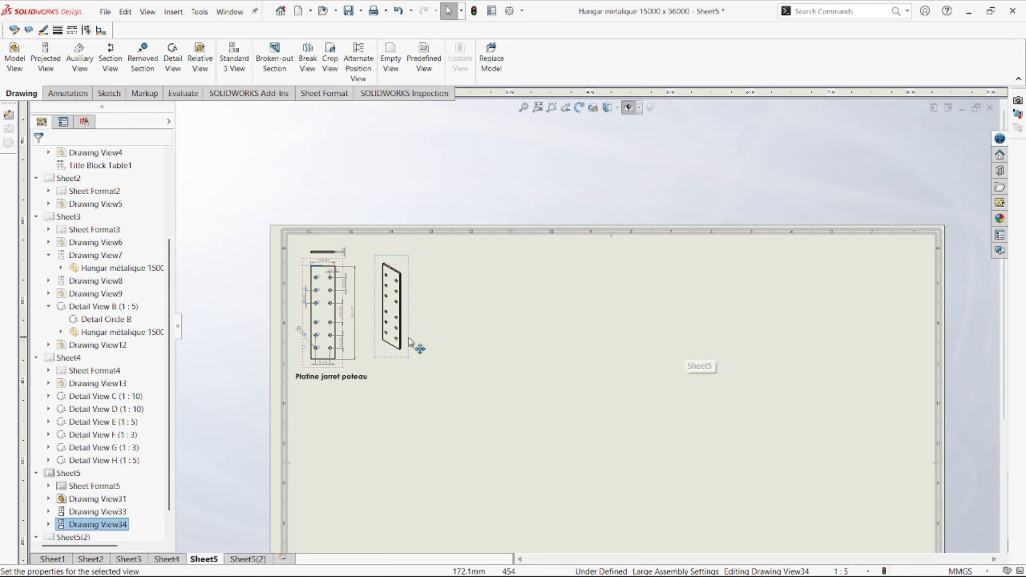
# - Set the projected pictorial view's display style to Shaded With Edges
pyautogui.click(48, 122)
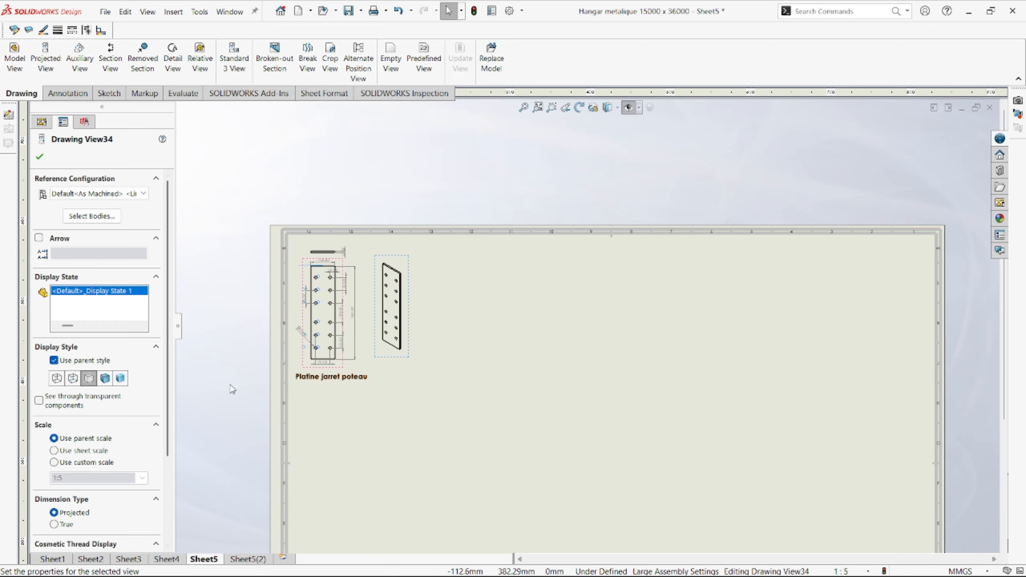
pyautogui.click(102, 380)
pyautogui.click(180, 202)
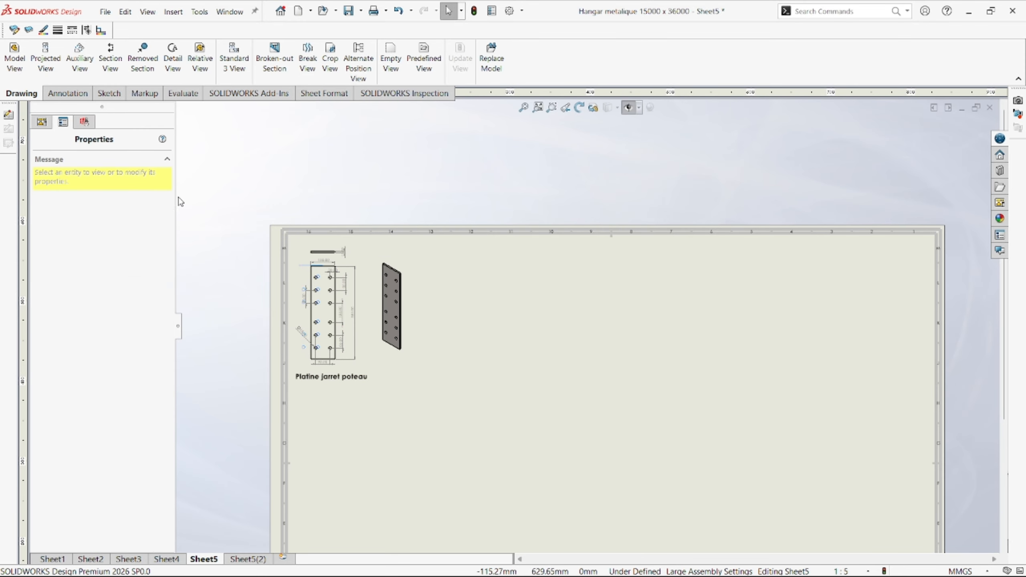
pyautogui.scroll(3, 550, 355)
pyautogui.scroll(-1, 588, 394)
pyautogui.scroll(1, 628, 400)
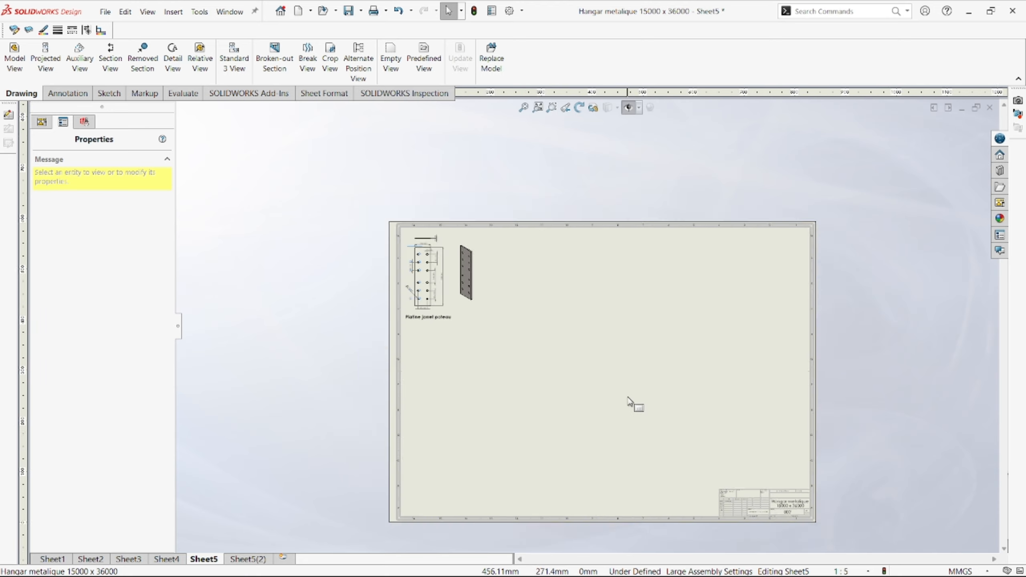
# - Shift the shaded pictorial view slightly closer to the dimensioned front view and close its properties
pyautogui.scroll(-2, 630, 403)
pyautogui.scroll(-2, 428, 204)
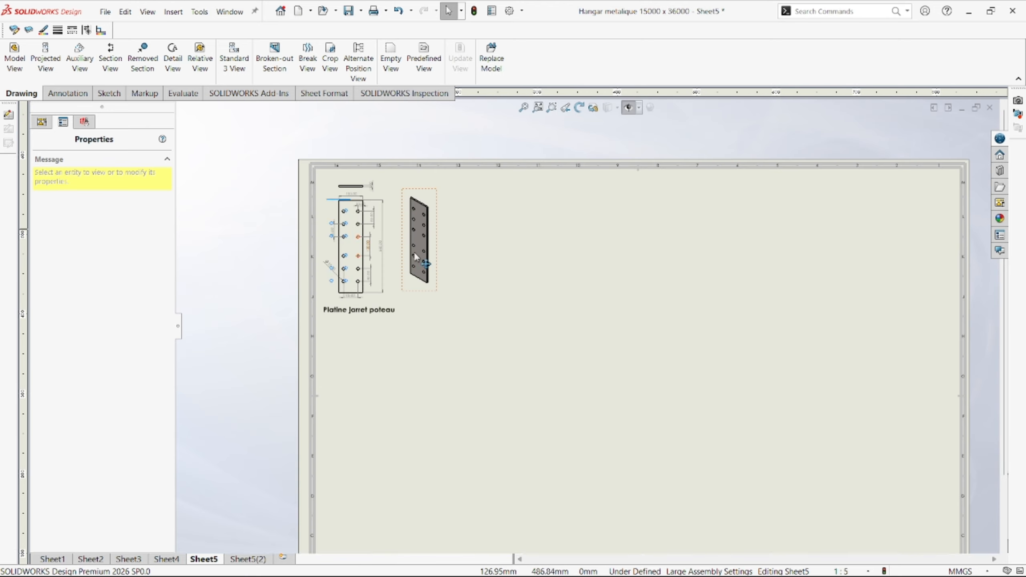
pyautogui.click(422, 287)
pyautogui.moveTo(424, 292)
pyautogui.mouseDown()
pyautogui.moveTo(402, 290)
pyautogui.moveTo(410, 299)
pyautogui.mouseUp()
pyautogui.scroll(2, 481, 324)
pyautogui.scroll(-2, 714, 339)
pyautogui.scroll(2, 714, 341)
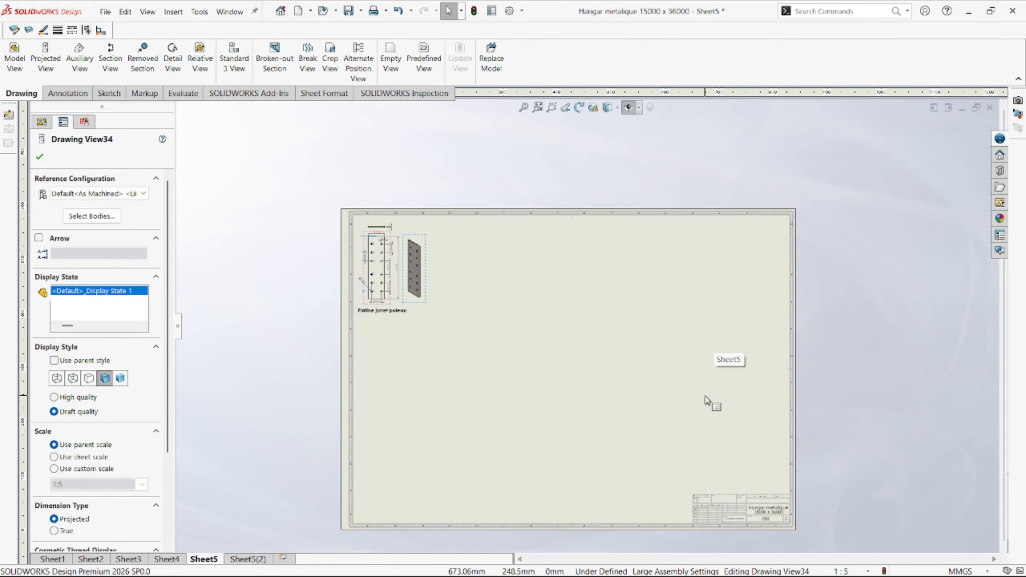
pyautogui.click(38, 158)
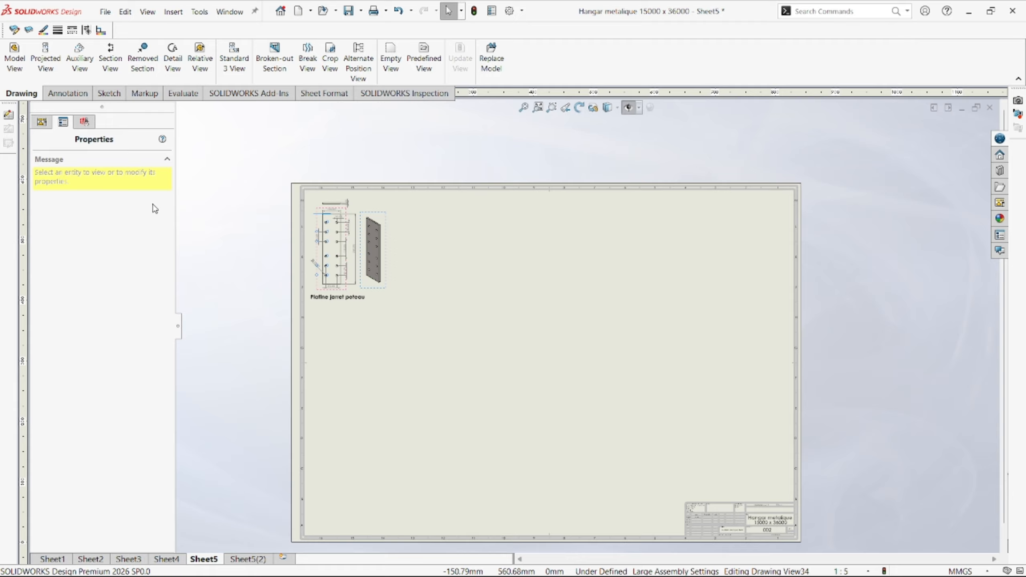
pyautogui.click(45, 122)
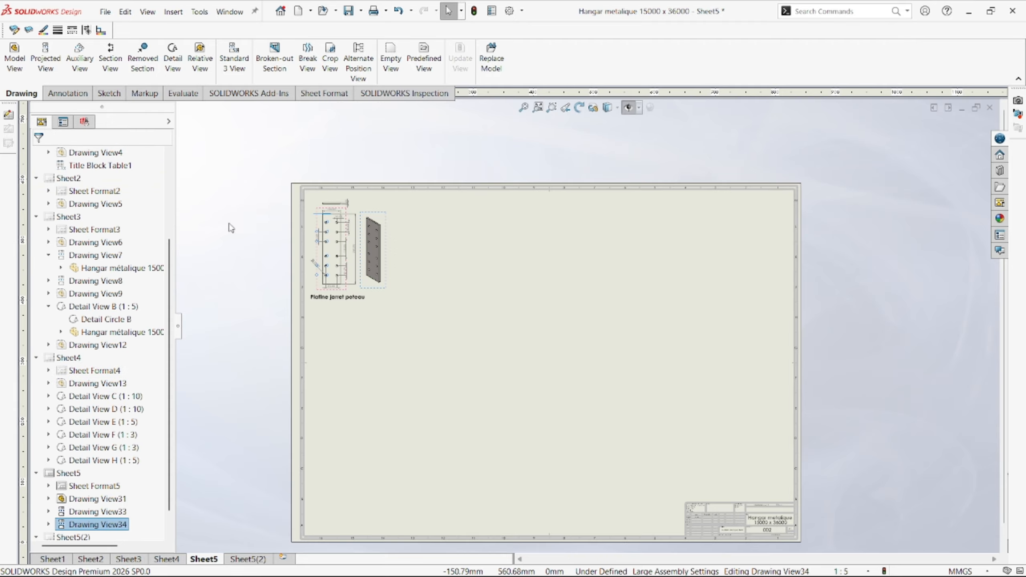
# - Start a model view of the hangar part limited to the bolted end plate body at the rafter ridge joint
pyautogui.click(14, 61)
pyautogui.doubleClick(100, 263)
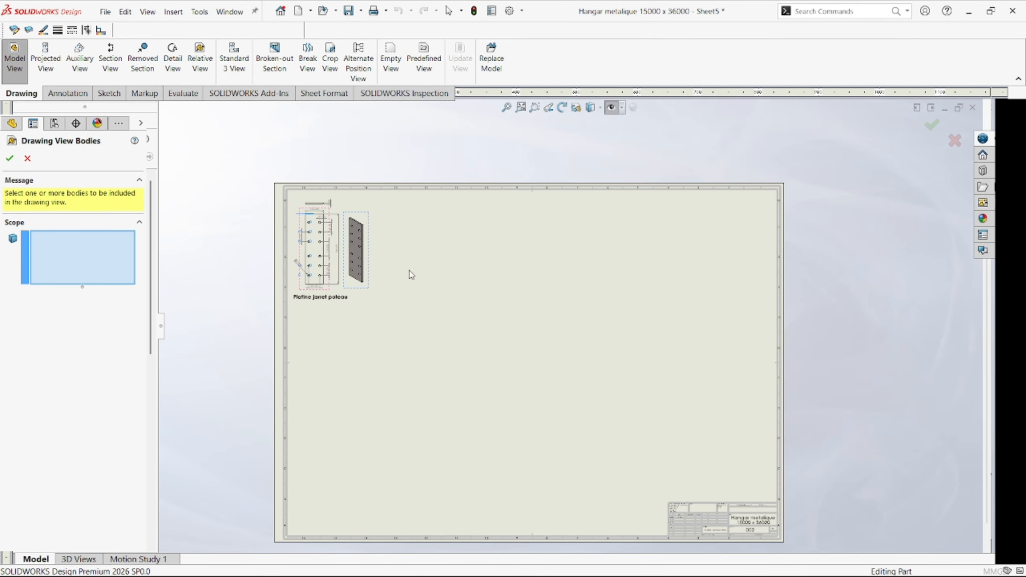
pyautogui.scroll(5, 566, 336)
pyautogui.scroll(6, 566, 329)
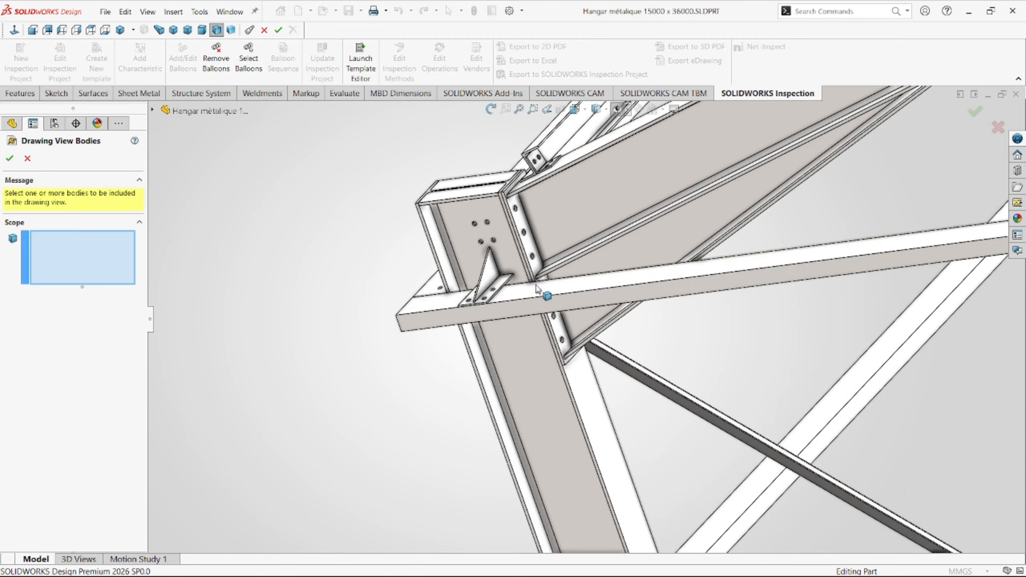
pyautogui.scroll(3, 711, 264)
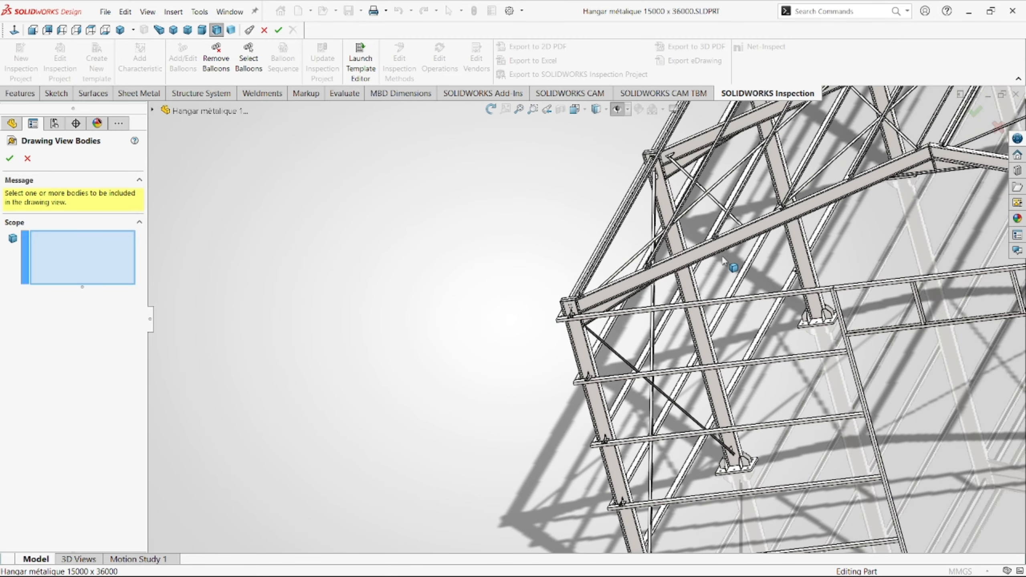
pyautogui.scroll(-1, 600, 326)
pyautogui.scroll(5, 601, 321)
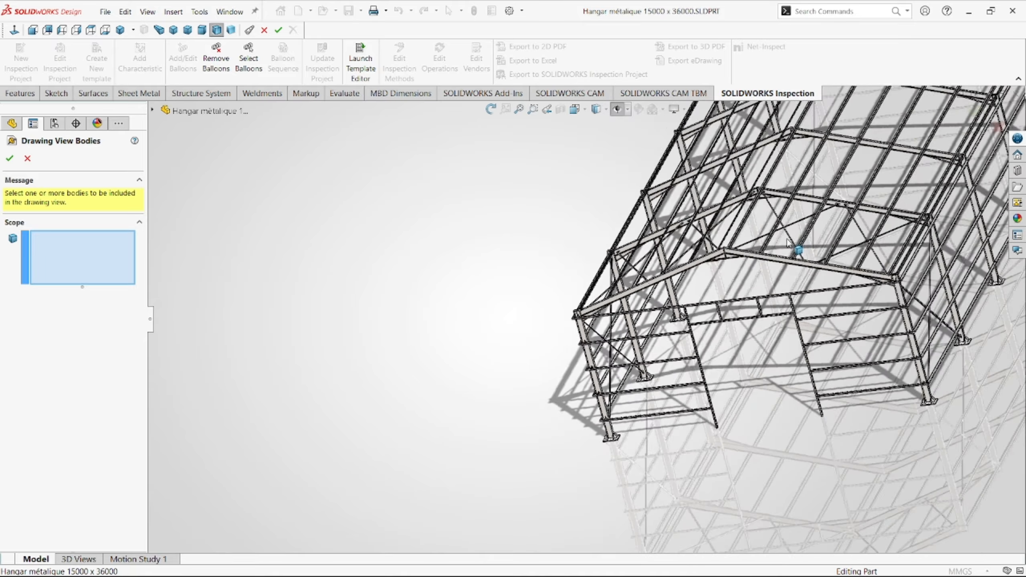
pyautogui.scroll(-7, 794, 247)
pyautogui.scroll(-10, 509, 328)
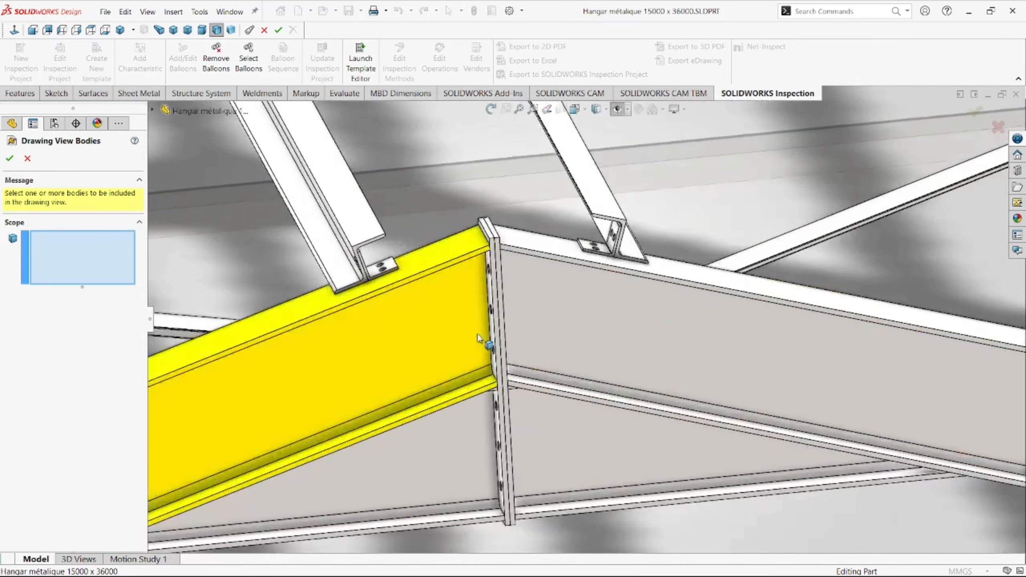
pyautogui.moveTo(502, 345); pyautogui.dragTo(540, 334, button='middle')
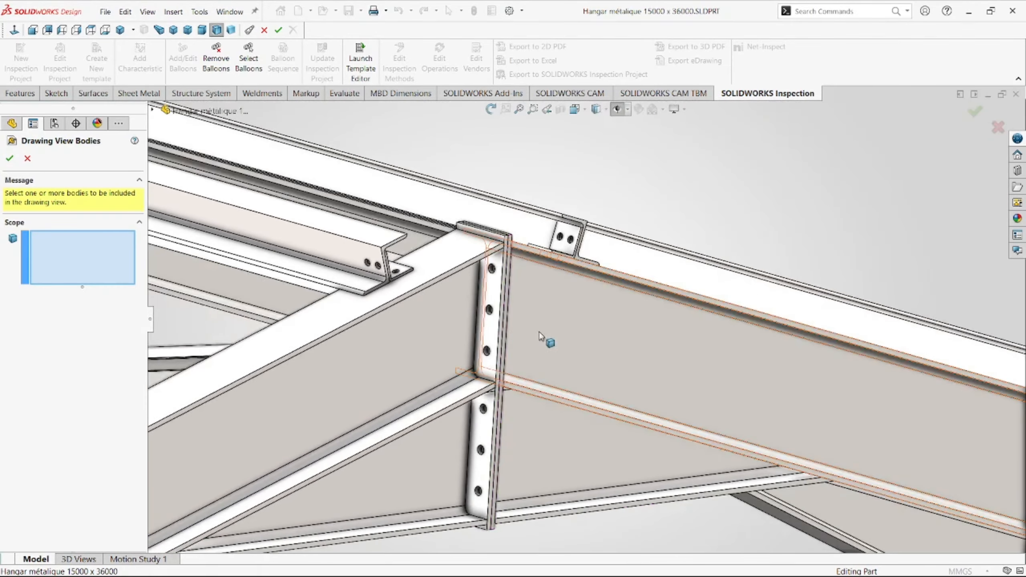
pyautogui.click(495, 338)
pyautogui.moveTo(529, 408); pyautogui.dragTo(460, 388, button='middle')
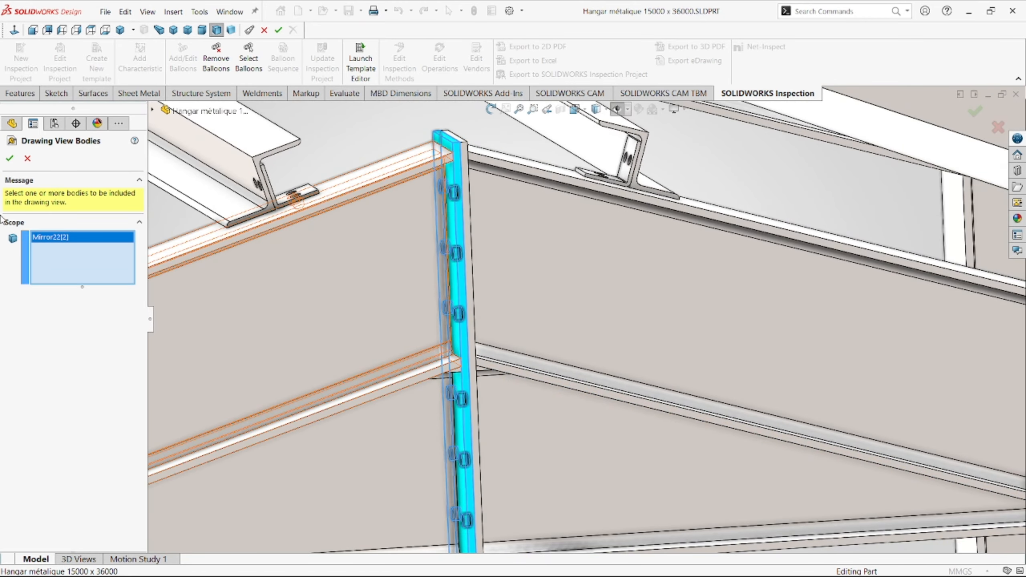
pyautogui.click(4, 160)
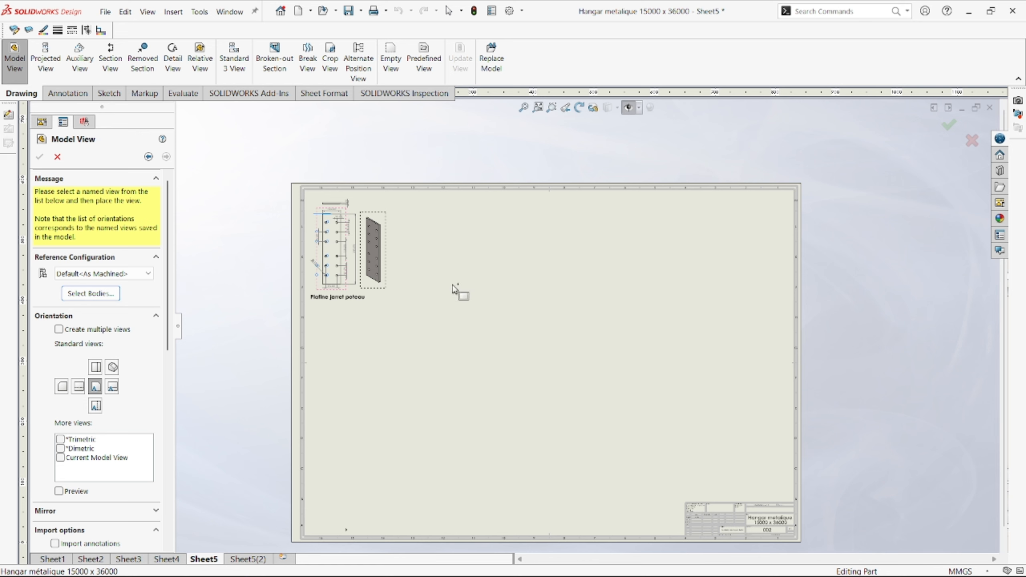
# - Create multiple views of the ridge end plate at 1:5 scale: Front, Top and Dimetric
pyautogui.scroll(-10, 158, 445)
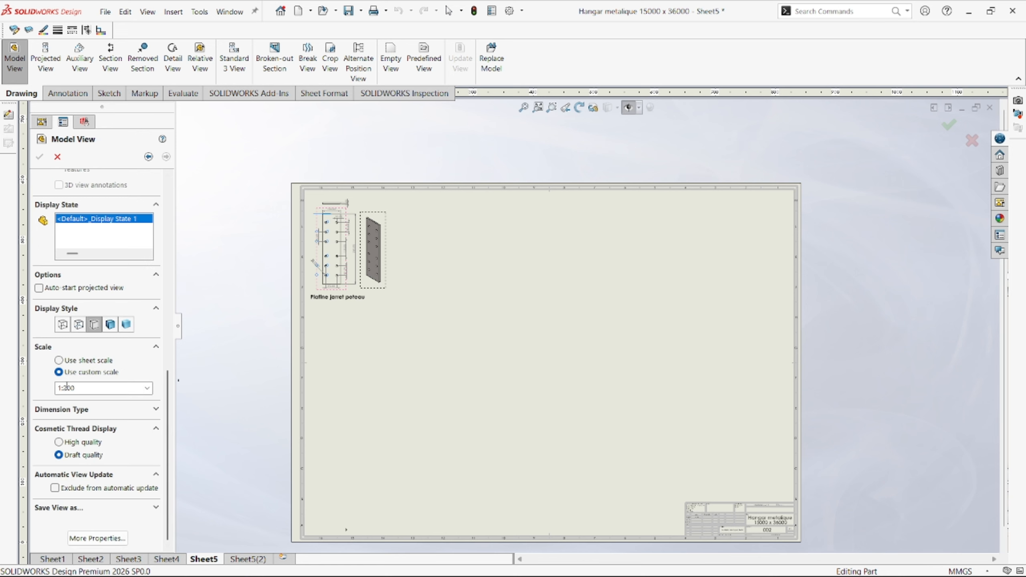
pyautogui.scroll(10, 163, 349)
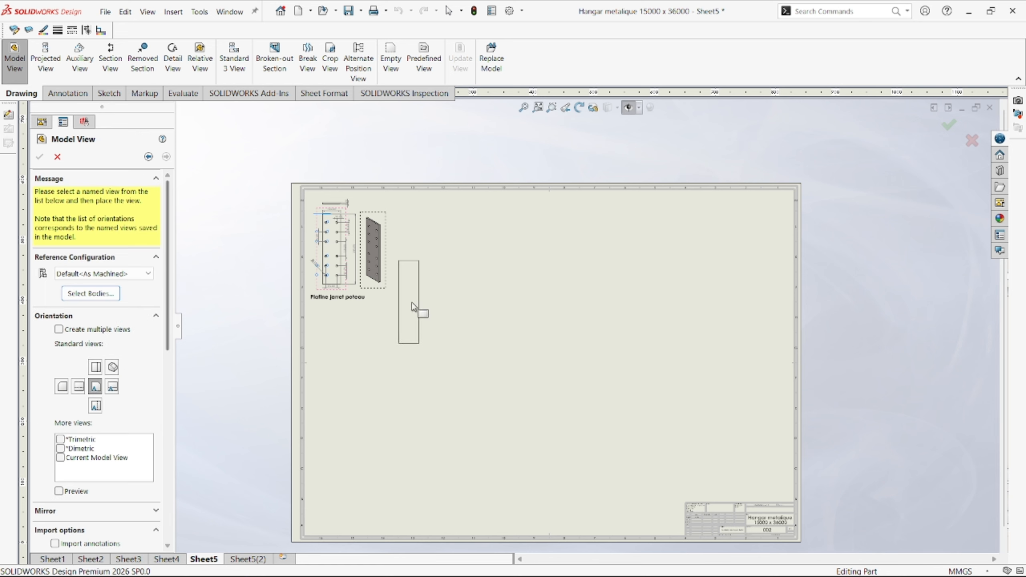
pyautogui.scroll(-2, 485, 265)
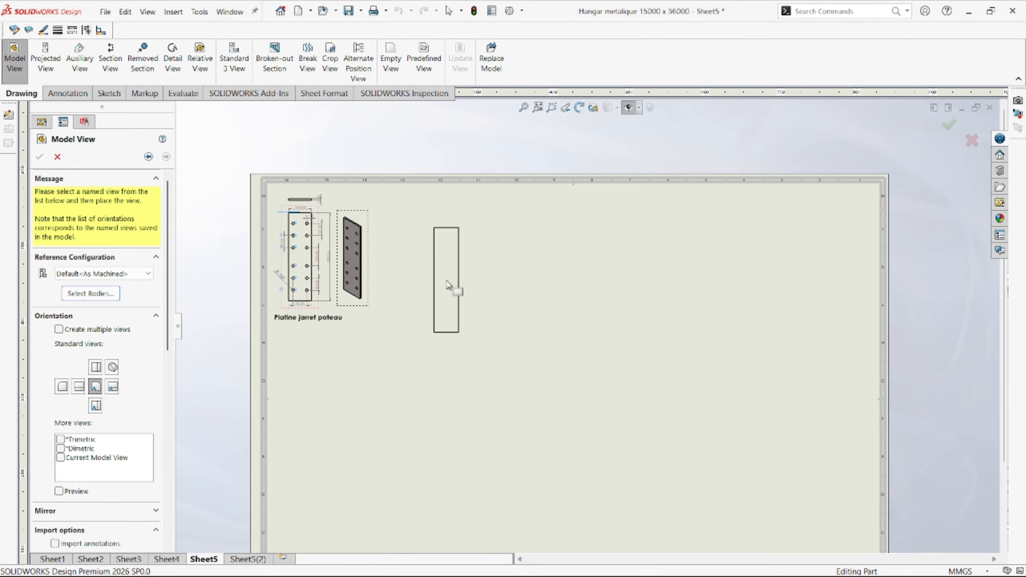
pyautogui.click(59, 329)
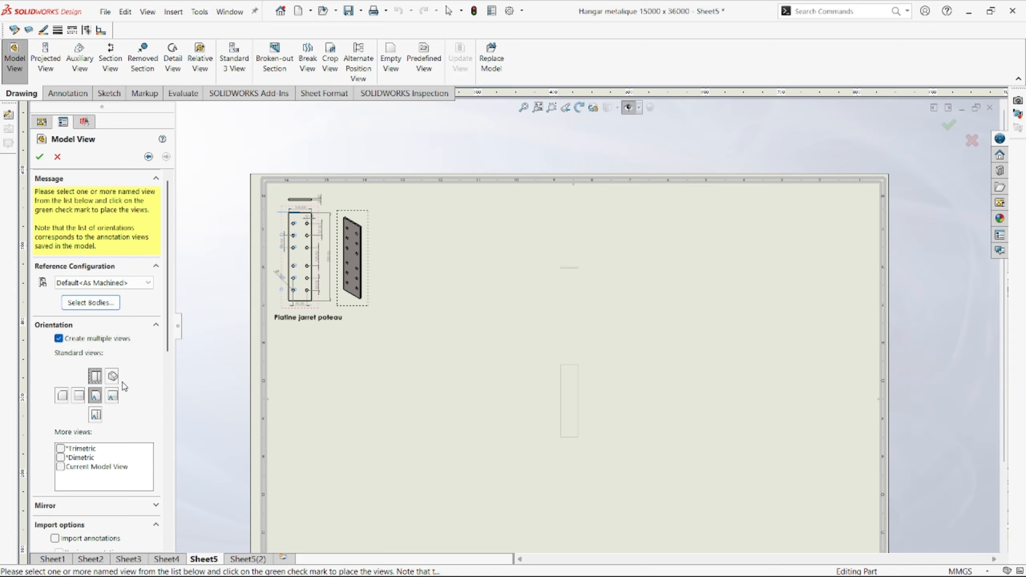
pyautogui.click(61, 458)
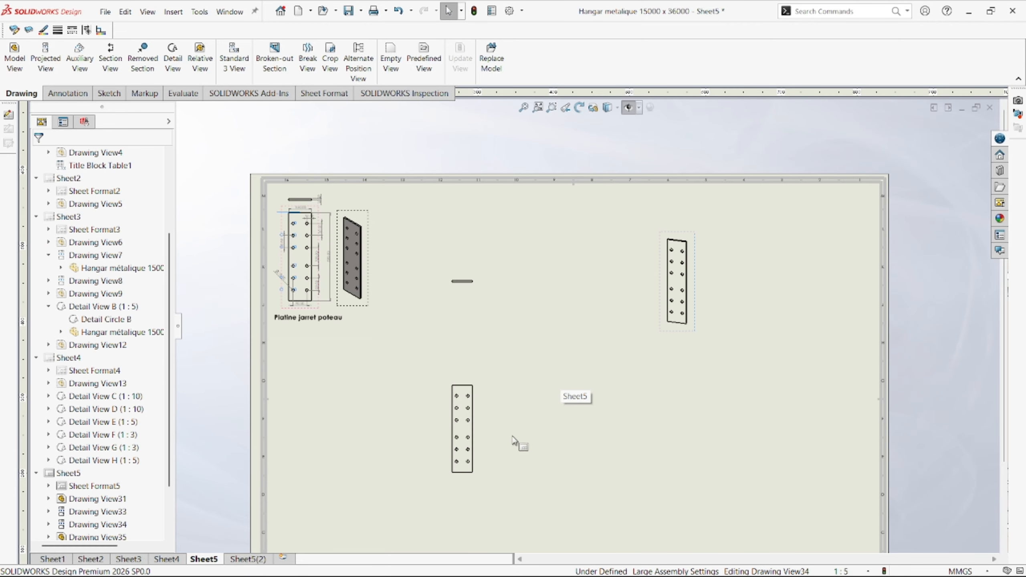
# - Move the ridge plate's front view to the upper part of the sheet and place its top view above it
pyautogui.moveTo(486, 447)
pyautogui.mouseDown()
pyautogui.moveTo(502, 337)
pyautogui.moveTo(523, 277)
pyautogui.moveTo(537, 269)
pyautogui.moveTo(540, 292)
pyautogui.moveTo(515, 245)
pyautogui.mouseUp()
pyautogui.scroll(5, 529, 289)
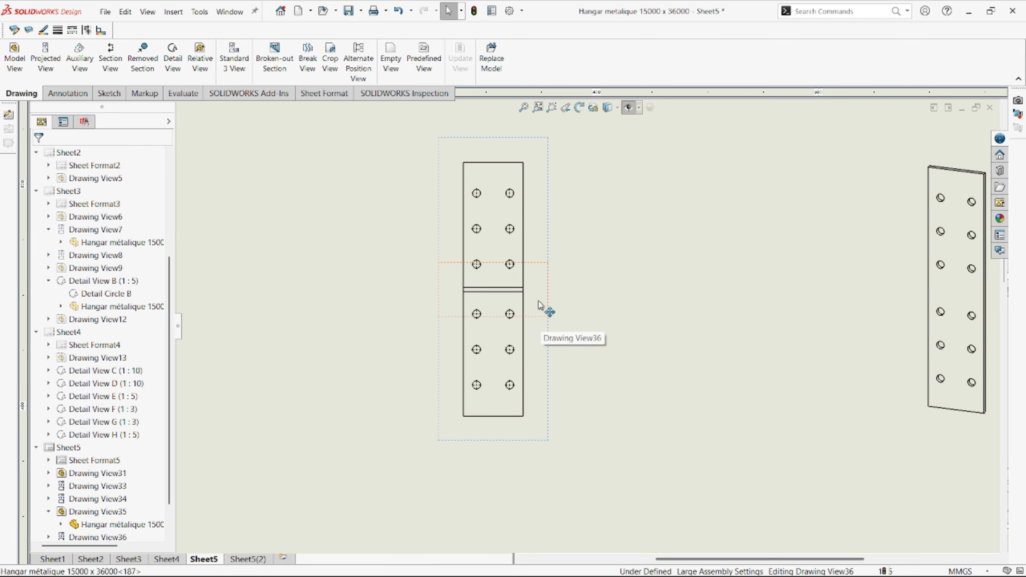
pyautogui.moveTo(542, 305); pyautogui.dragTo(544, 136)
pyautogui.scroll(-4, 530, 251)
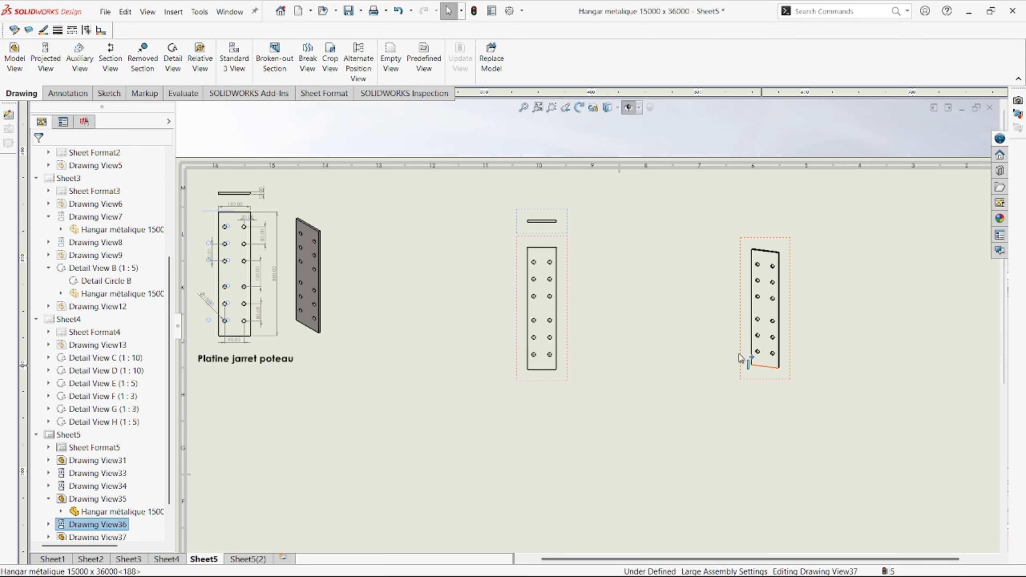
# - Arrange the ridge plate's views closer to the first plate, with the dimetric view directly beside the front view
pyautogui.moveTo(760, 366)
pyautogui.mouseDown()
pyautogui.moveTo(619, 343)
pyautogui.moveTo(596, 313)
pyautogui.mouseUp()
pyautogui.moveTo(545, 368)
pyautogui.mouseDown()
pyautogui.moveTo(548, 357)
pyautogui.moveTo(565, 376)
pyautogui.mouseUp()
pyautogui.moveTo(555, 213); pyautogui.dragTo(532, 187)
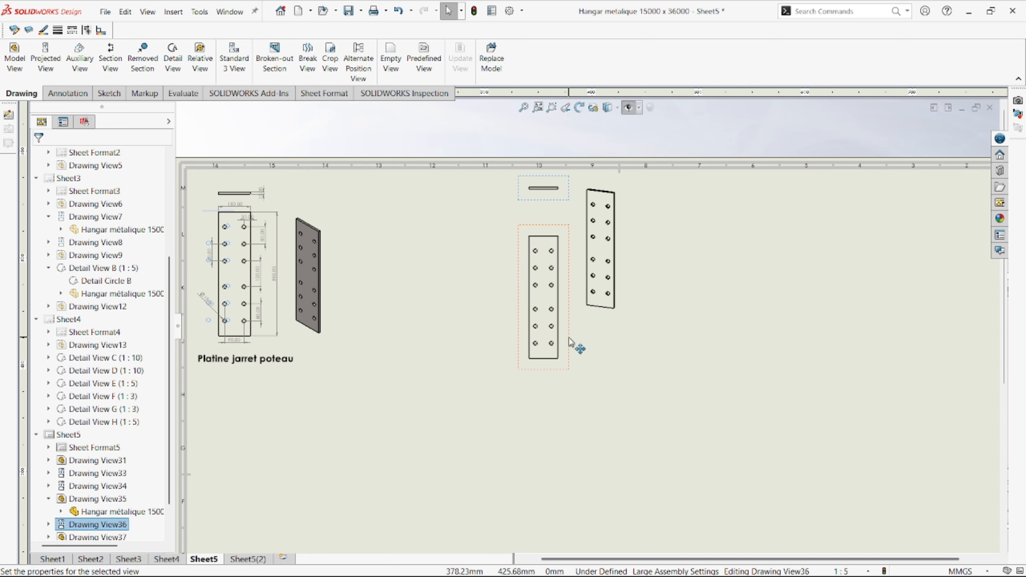
pyautogui.moveTo(574, 343)
pyautogui.mouseDown()
pyautogui.moveTo(487, 344)
pyautogui.moveTo(496, 317)
pyautogui.mouseUp()
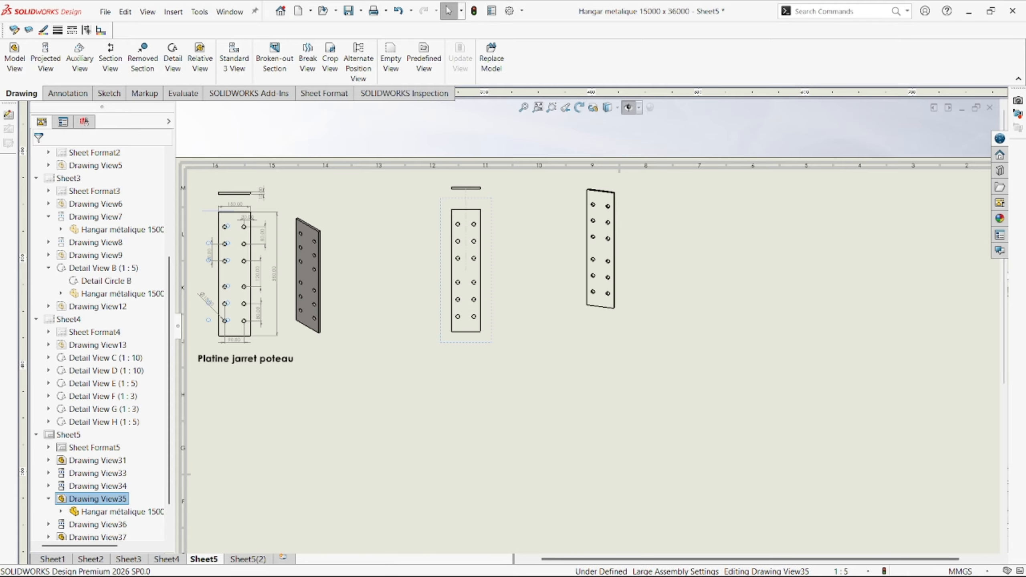
pyautogui.moveTo(585, 324); pyautogui.dragTo(517, 337)
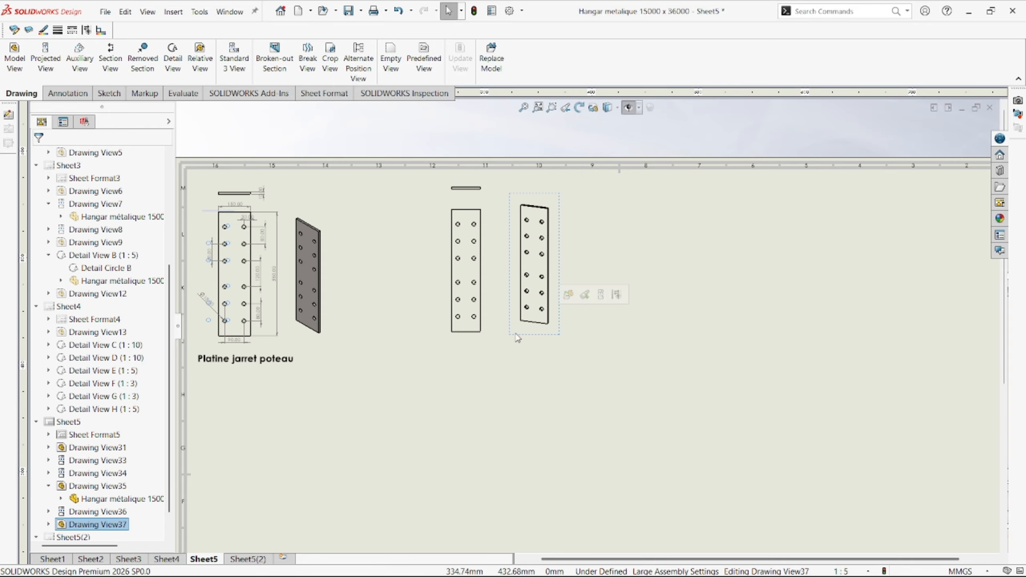
# - Display the ridge plate's dimetric view as Shaded With Edges
pyautogui.click(62, 123)
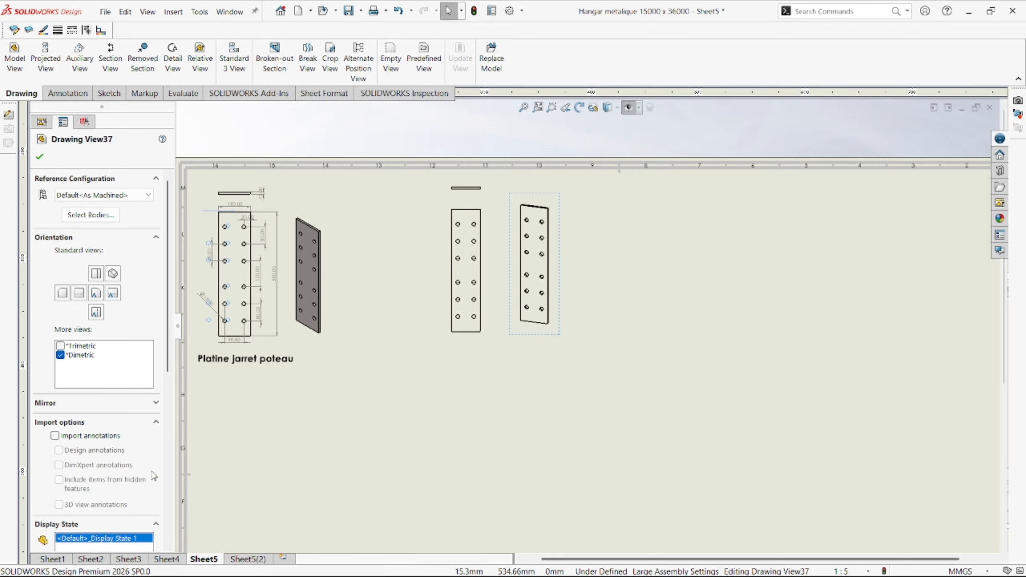
pyautogui.scroll(-5, 153, 476)
pyautogui.click(111, 302)
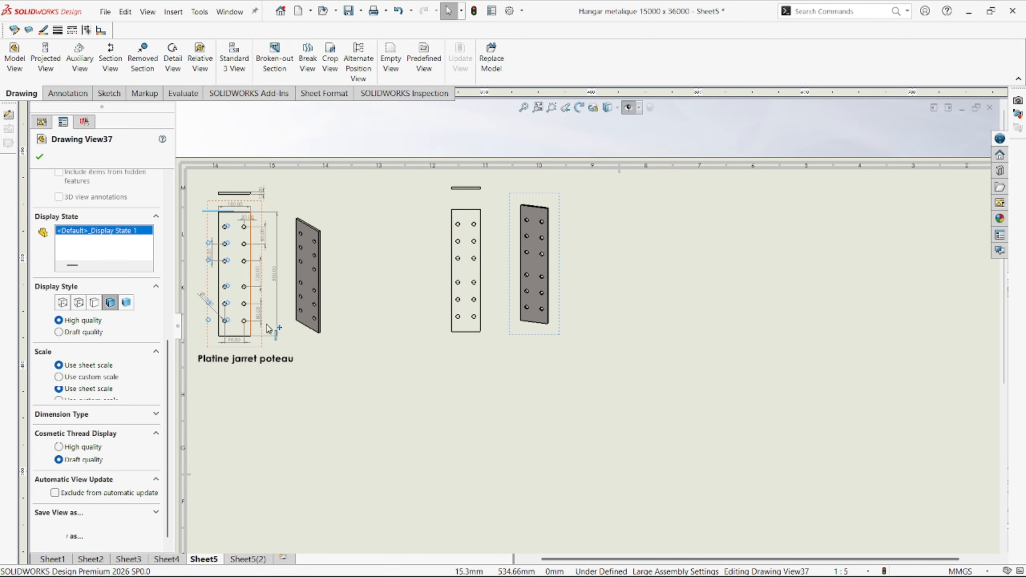
pyautogui.click(563, 351)
# - Dimension the overall height and width of the ridge plate in its front view
pyautogui.click(481, 286)
pyautogui.moveTo(651, 329); pyautogui.dragTo(647, 301, button='right')
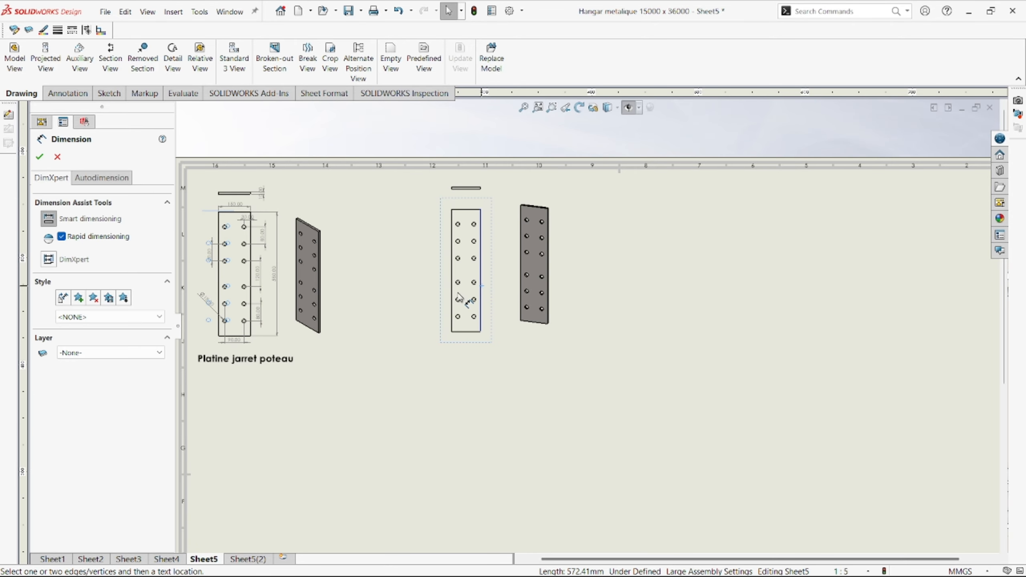
pyautogui.scroll(-1, 301, 262)
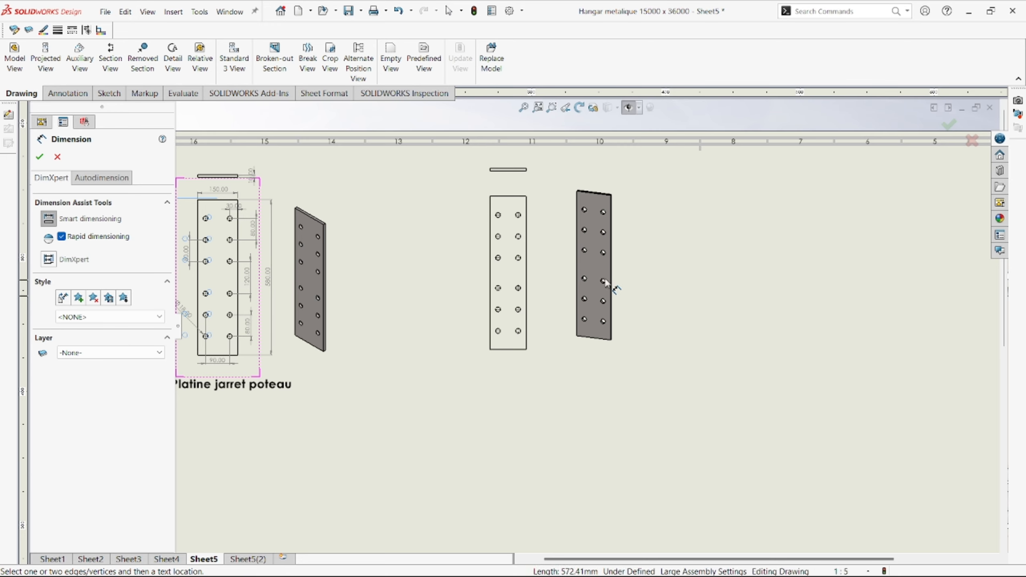
pyautogui.click(490, 273)
pyautogui.click(457, 285)
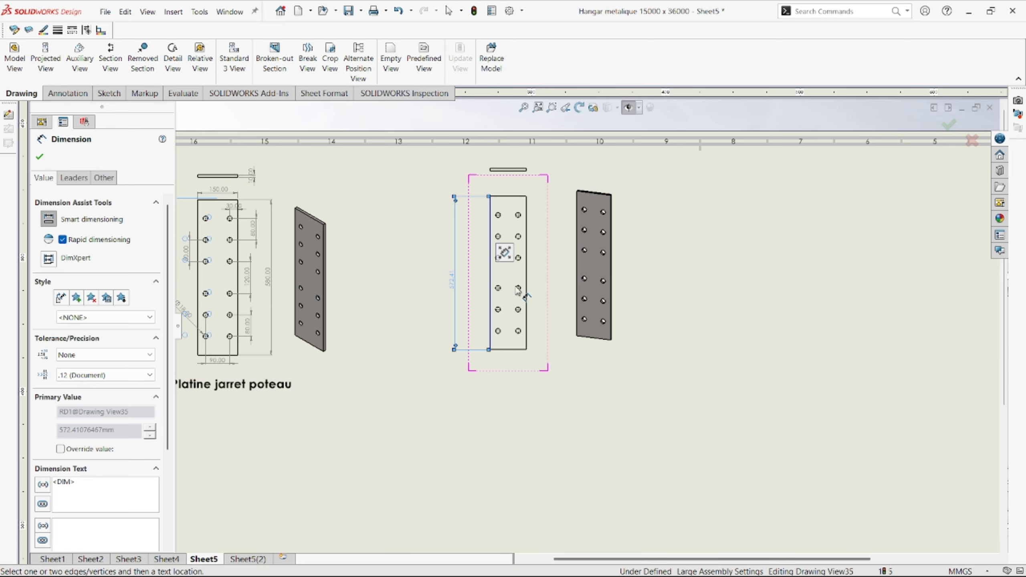
pyautogui.scroll(-2, 473, 367)
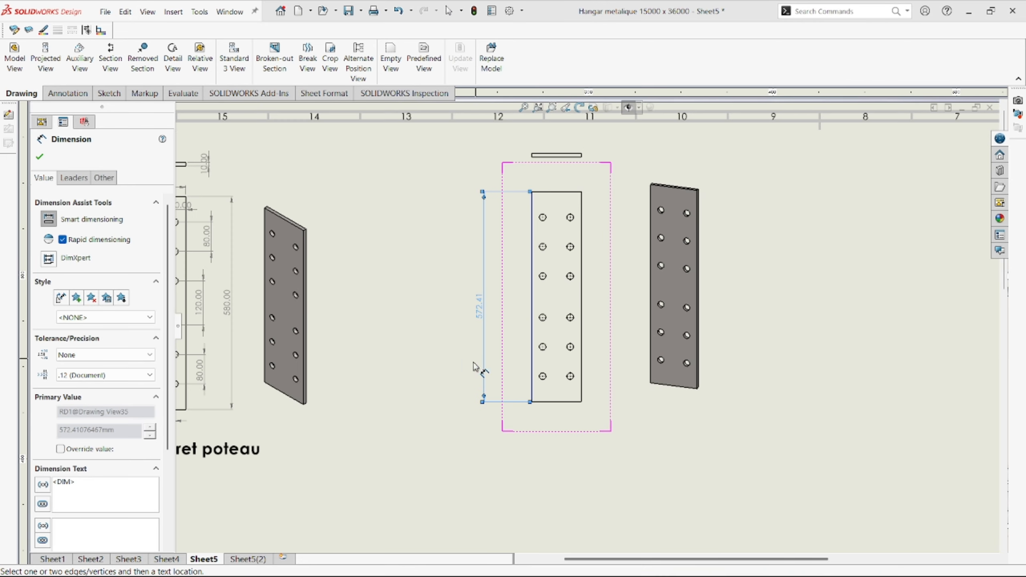
pyautogui.click(559, 192)
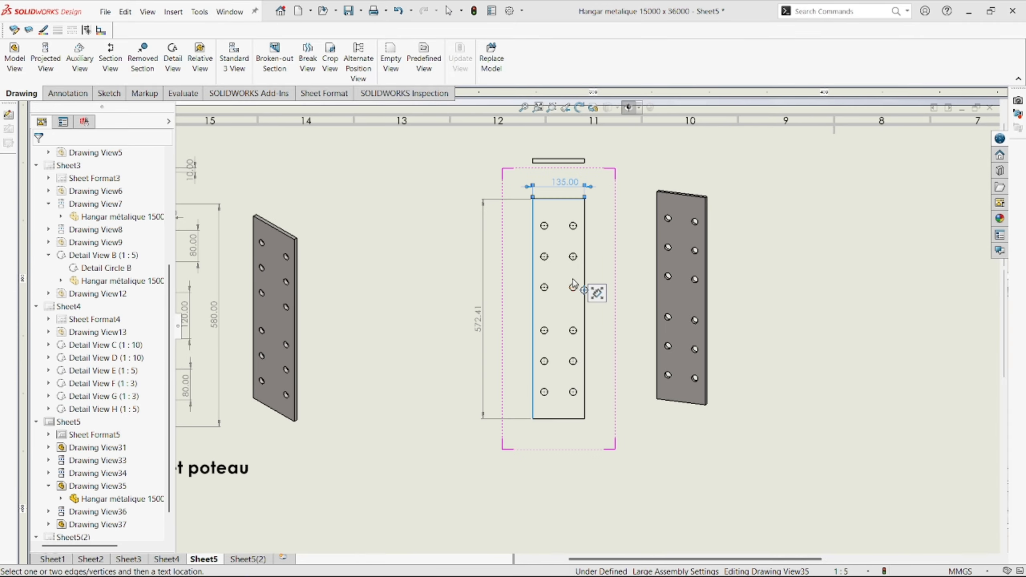
pyautogui.scroll(-2, 590, 285)
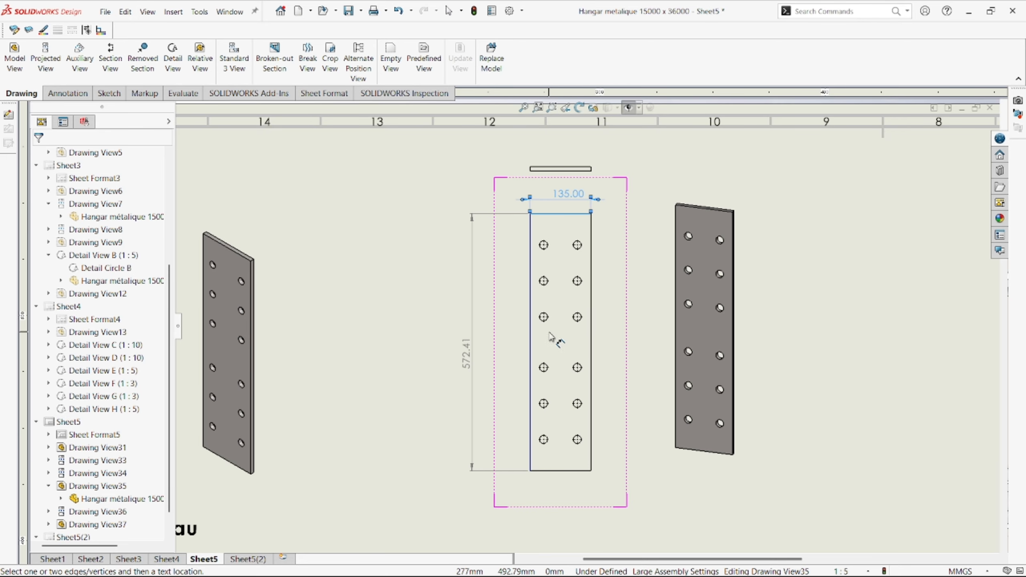
pyautogui.scroll(3, 542, 347)
pyautogui.scroll(-2, 619, 279)
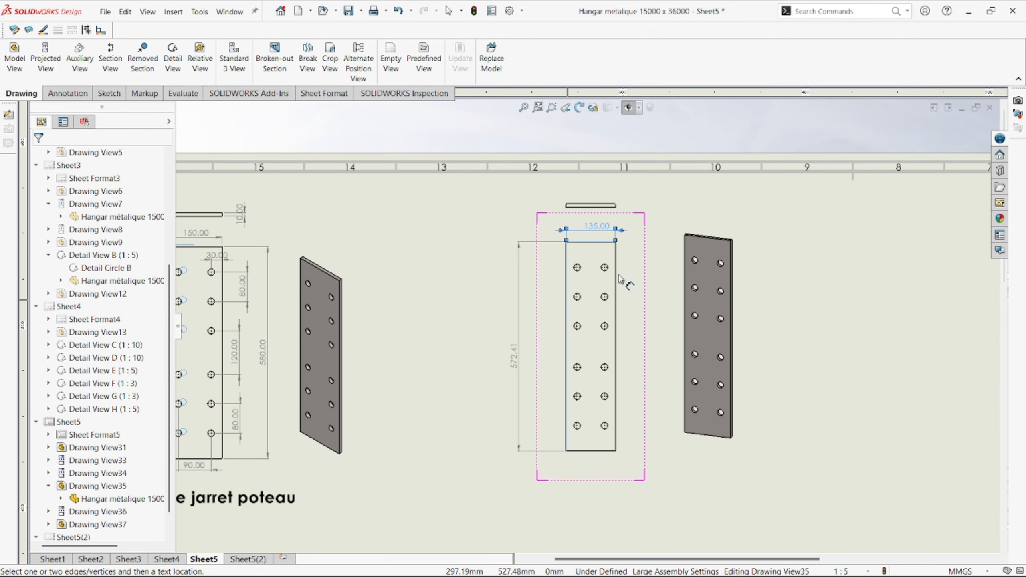
# - Dimension the vertical spacing between the first and second holes of the right-hand column in the ridge plate's front view
pyautogui.scroll(-4, 604, 276)
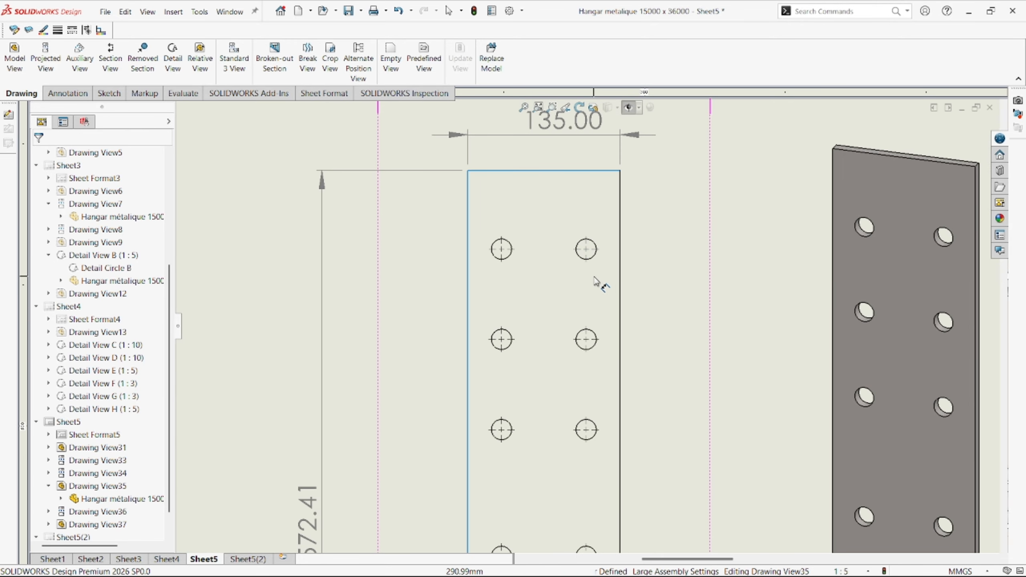
pyautogui.click(593, 260)
pyautogui.click(598, 347)
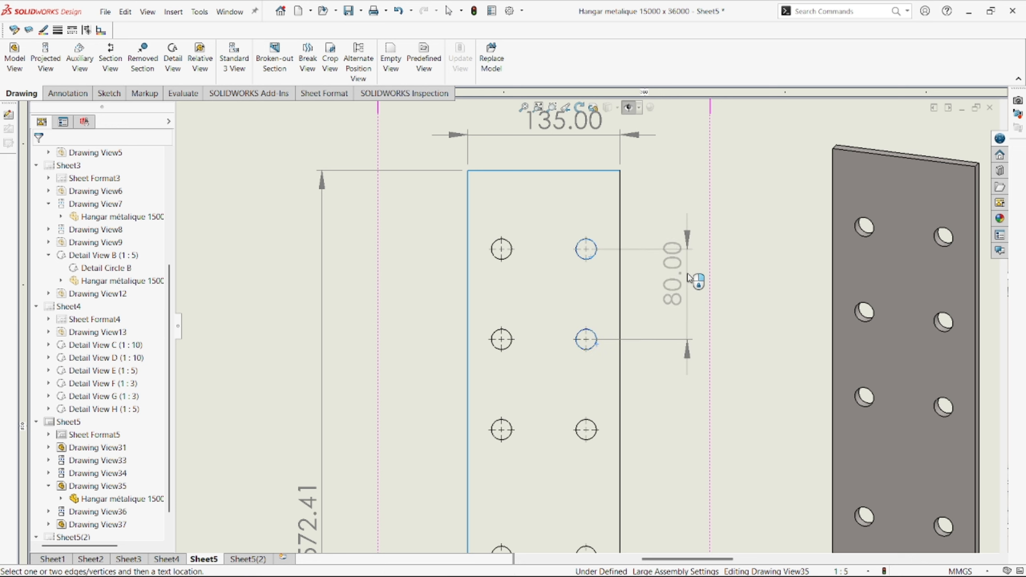
pyautogui.click(663, 283)
pyautogui.scroll(1, 598, 235)
pyautogui.click(543, 198)
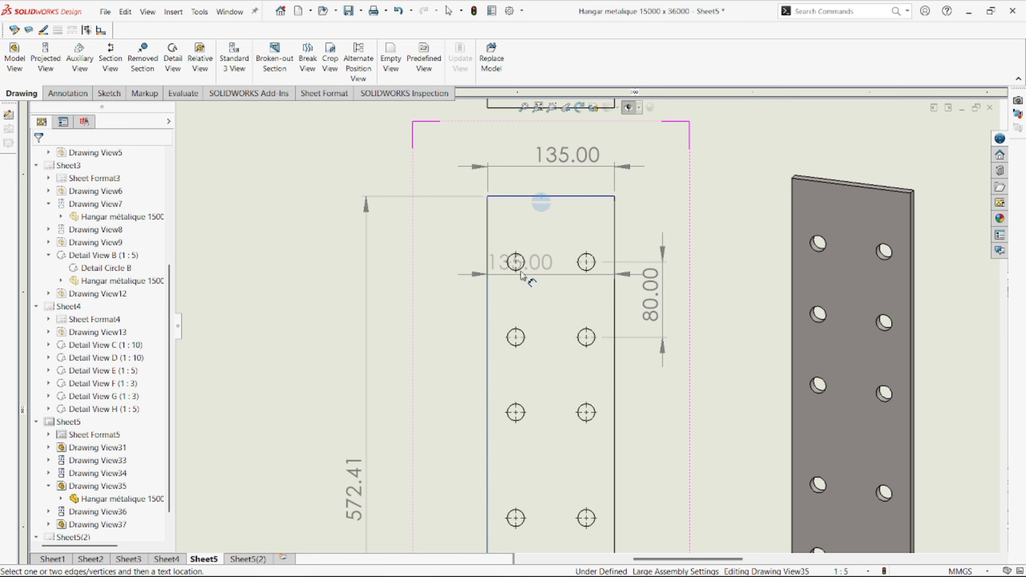
pyautogui.click(537, 272)
pyautogui.moveTo(539, 273); pyautogui.dragTo(540, 246)
pyautogui.press('Escape')
pyautogui.click(552, 236)
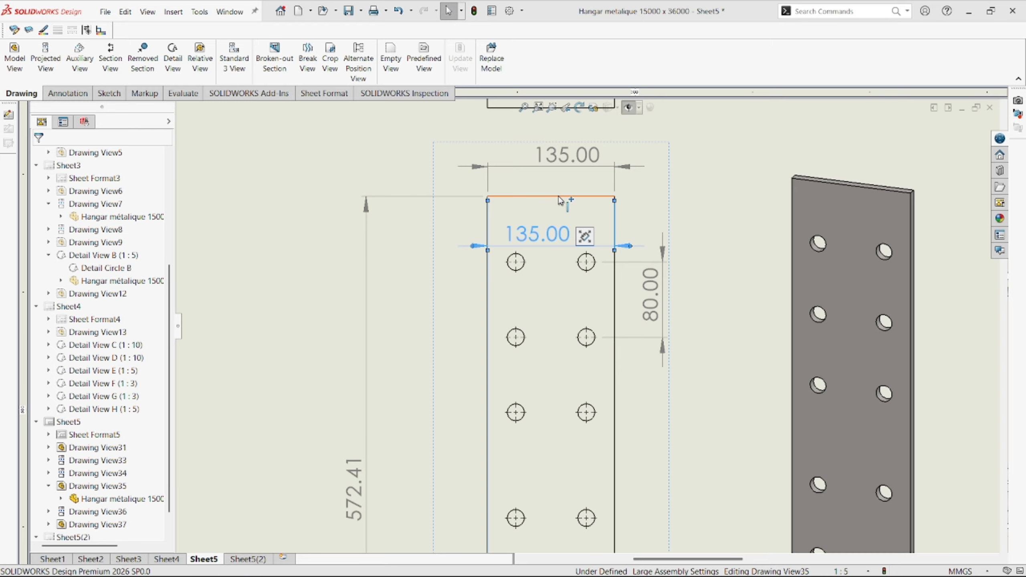
pyautogui.press('Delete')
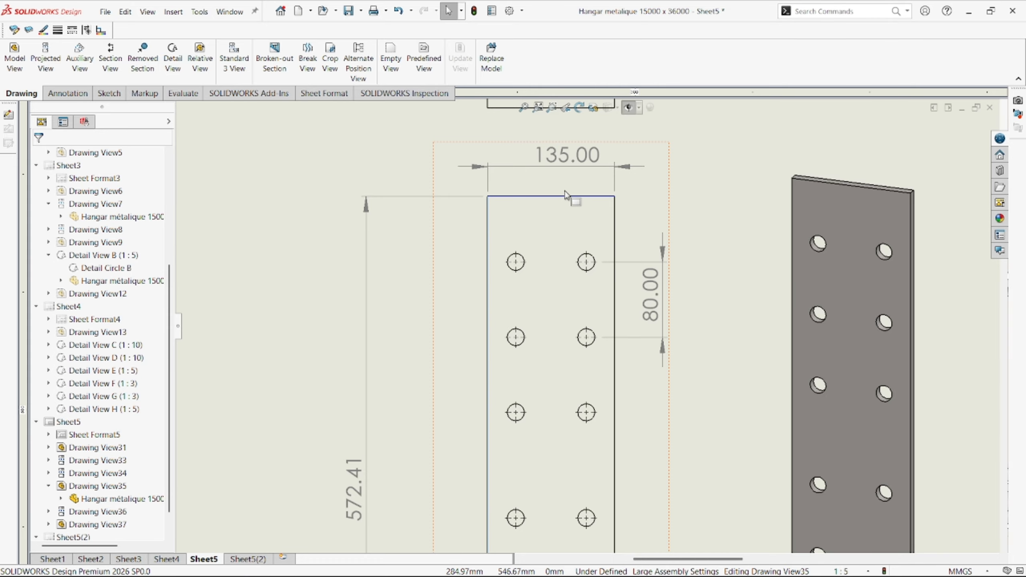
# - Dimension the distance from the ridge plate's top edge to the uppermost hole of the left-hand column
pyautogui.click(68, 92)
pyautogui.click(21, 56)
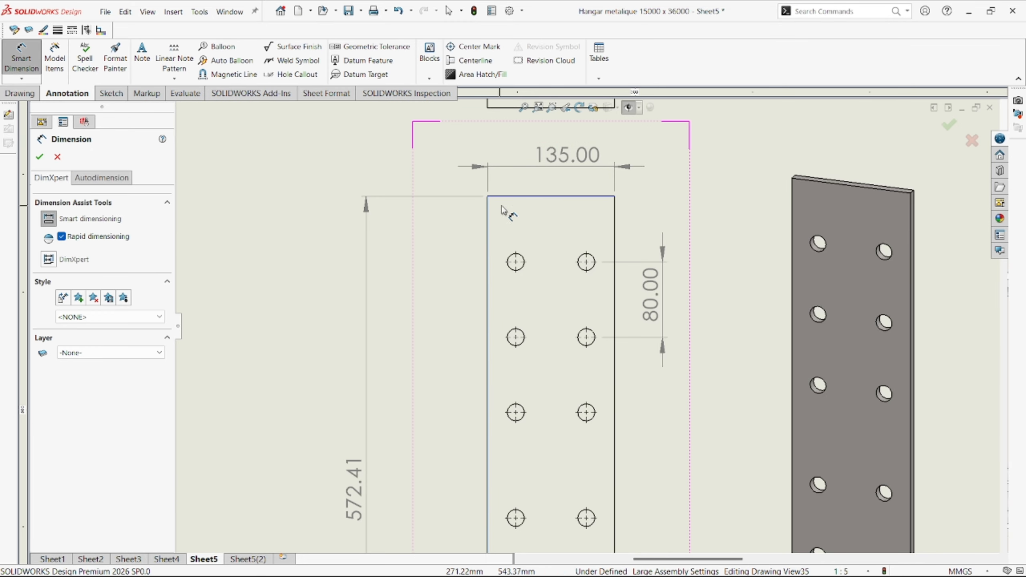
pyautogui.click(541, 196)
pyautogui.click(516, 262)
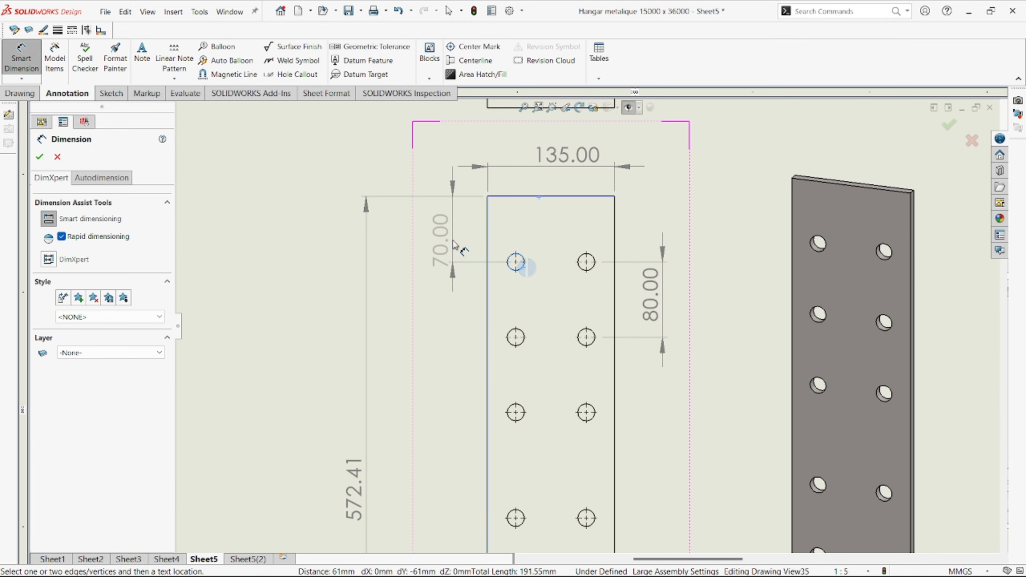
pyautogui.click(440, 241)
# - Dimension the vertical spacing between the second and third hole rows and the central gap between the third and fourth rows
pyautogui.click(516, 337)
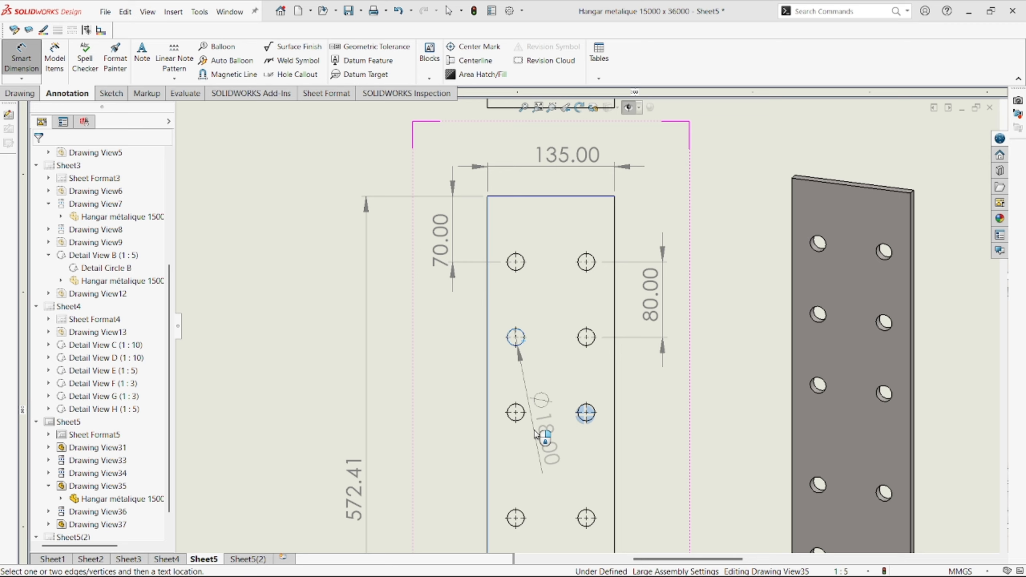
pyautogui.click(516, 412)
pyautogui.click(451, 400)
pyautogui.scroll(3, 546, 462)
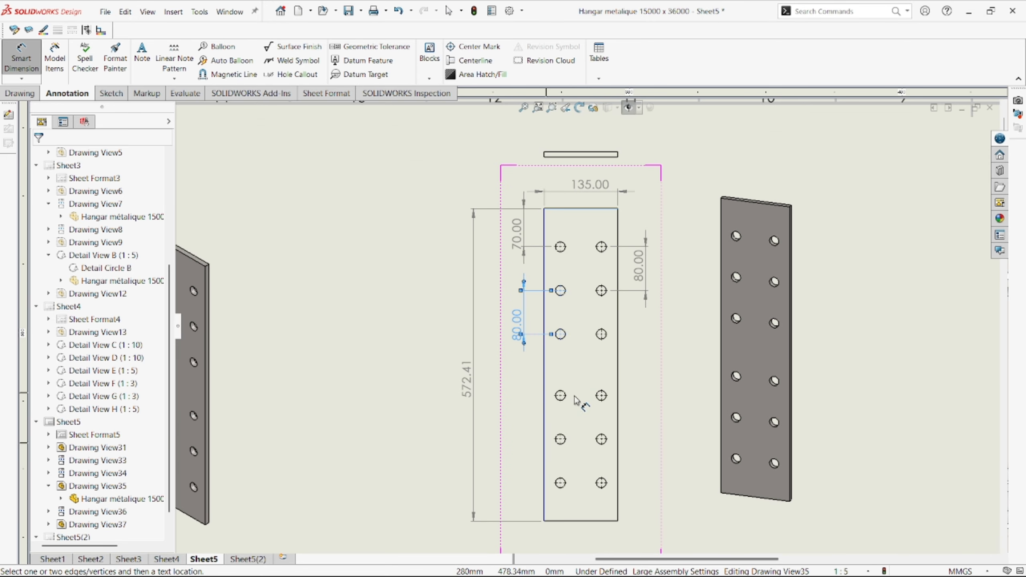
pyautogui.click(601, 334)
pyautogui.click(642, 366)
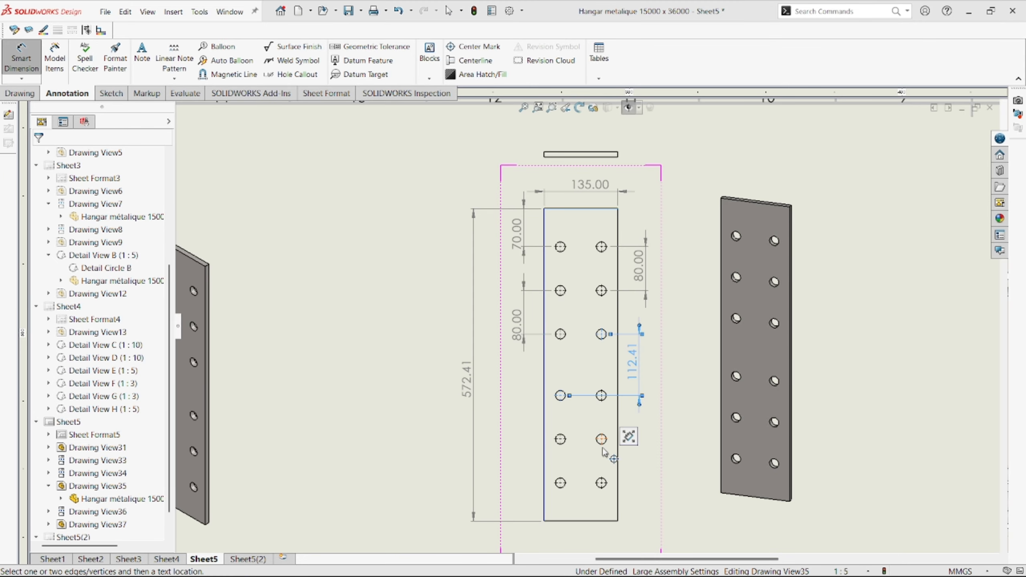
# - Dimension the vertical spacing between the two lowest hole rows of the ridge plate
pyautogui.scroll(-2, 608, 448)
pyautogui.click(596, 405)
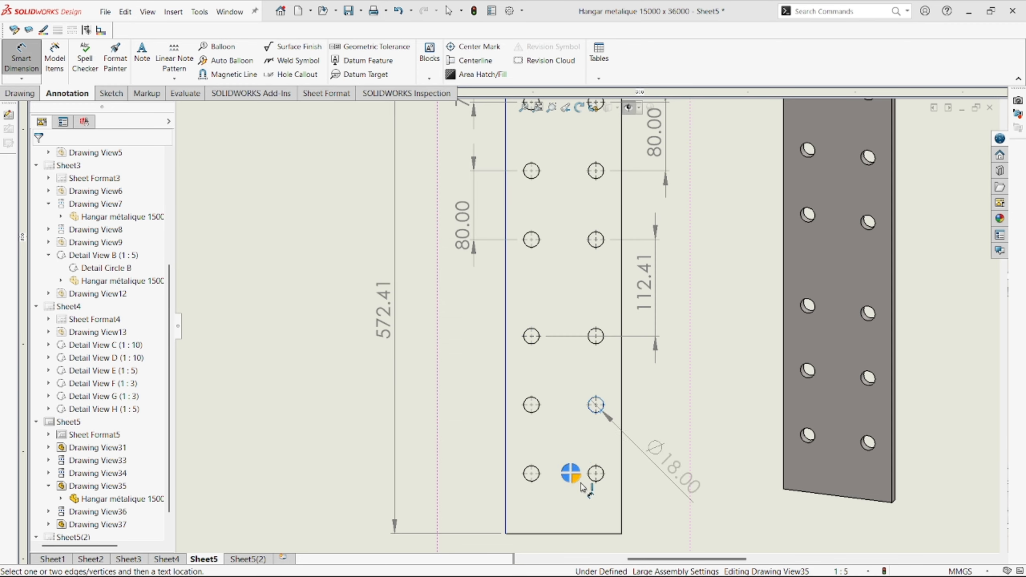
pyautogui.click(594, 474)
pyautogui.click(462, 461)
pyautogui.scroll(3, 581, 477)
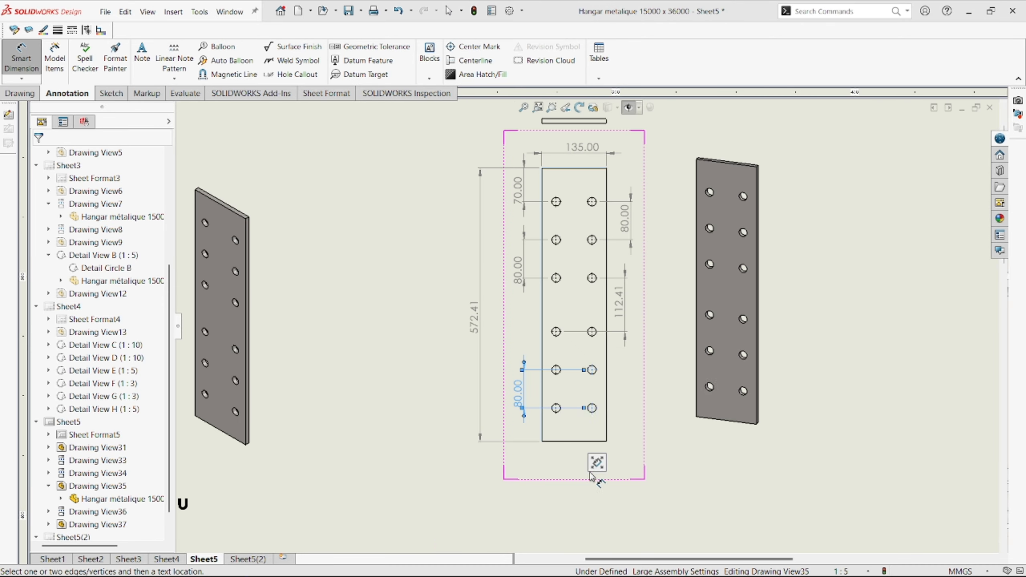
# - Dimension the lowest left hole's distance from the plate's left edge and the lowest right hole's distance from the bottom edge
pyautogui.scroll(-2, 580, 441)
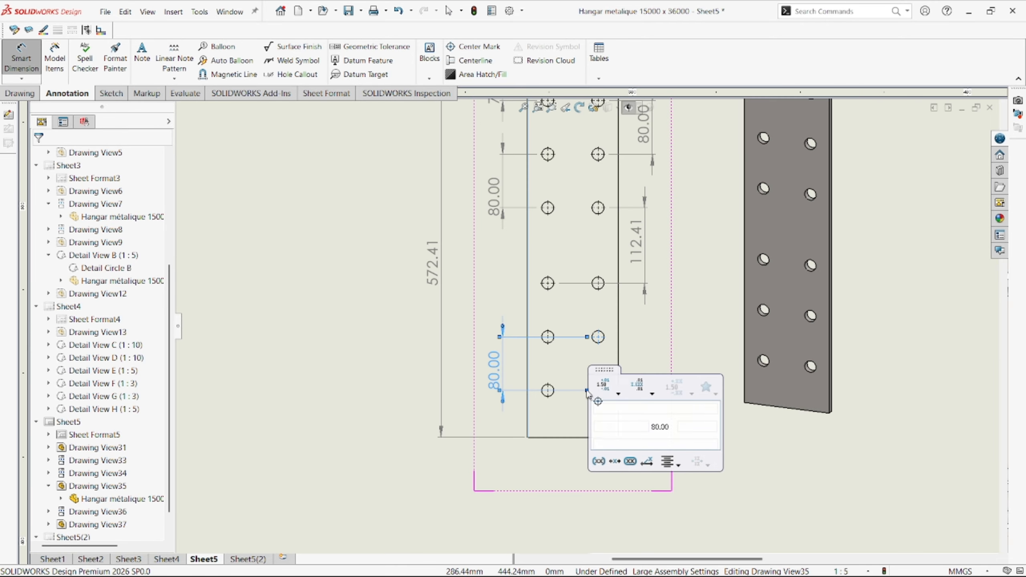
pyautogui.click(553, 397)
pyautogui.click(528, 426)
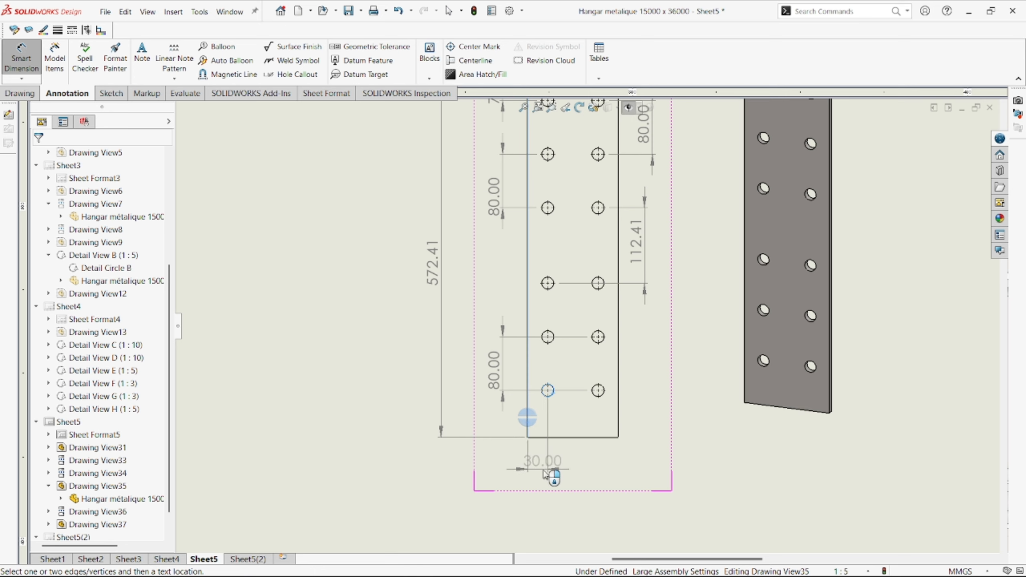
pyautogui.click(542, 455)
pyautogui.scroll(-1, 604, 433)
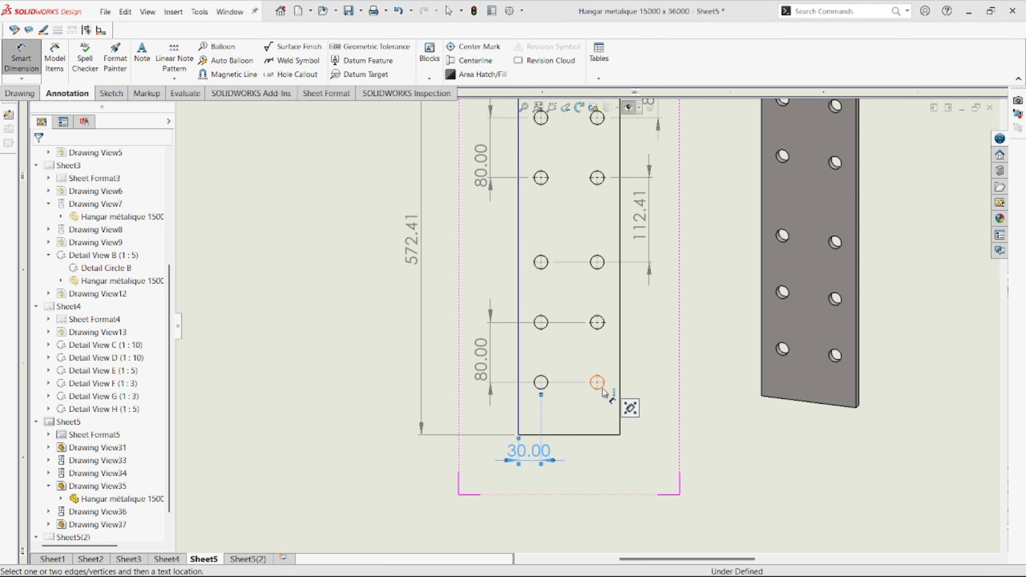
pyautogui.click(600, 384)
pyautogui.click(607, 436)
pyautogui.click(647, 413)
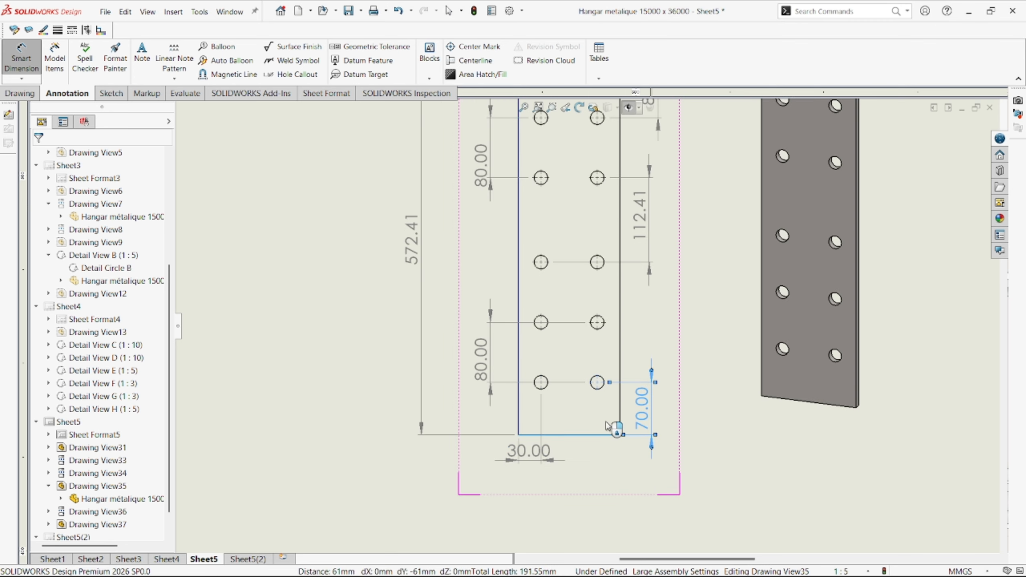
# - Finish dimensioning and shift the ridge plate's front view and shaded dimetric view closer to the first plate
pyautogui.scroll(9, 536, 334)
pyautogui.scroll(-10, 537, 337)
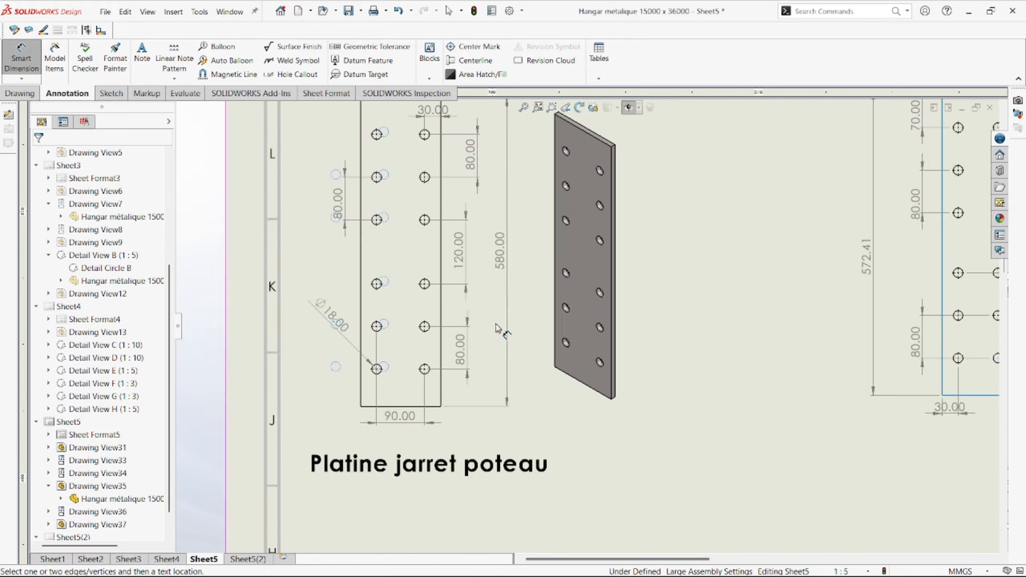
pyautogui.scroll(4, 640, 309)
pyautogui.scroll(3, 768, 298)
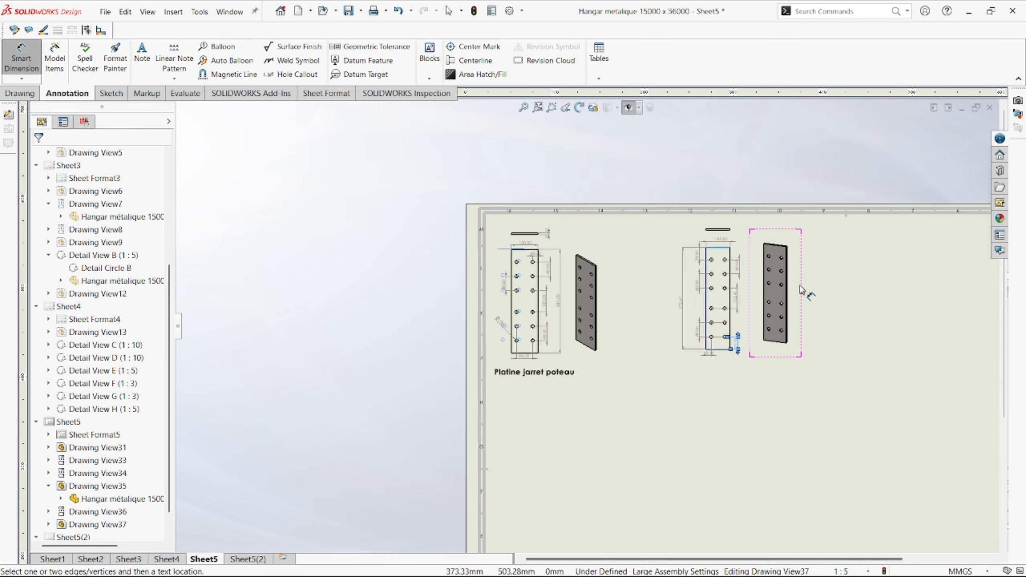
pyautogui.scroll(-4, 888, 270)
pyautogui.scroll(2, 774, 315)
pyautogui.press('Escape')
pyautogui.scroll(4, 613, 399)
pyautogui.scroll(-2, 588, 360)
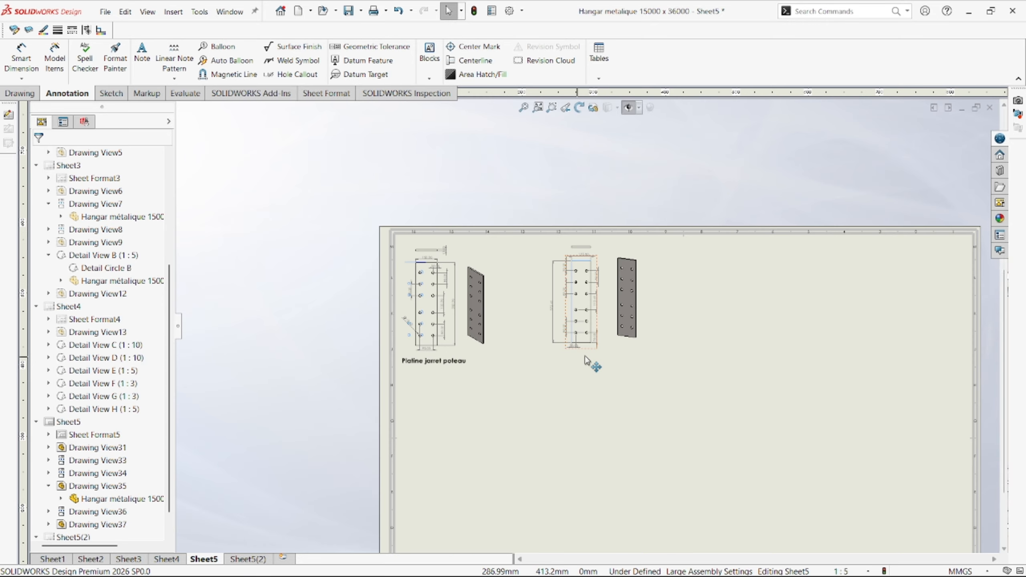
pyautogui.scroll(-2, 588, 352)
pyautogui.moveTo(596, 355)
pyautogui.mouseDown()
pyautogui.moveTo(545, 350)
pyautogui.moveTo(554, 353)
pyautogui.mouseUp()
pyautogui.moveTo(640, 337); pyautogui.dragTo(592, 340)
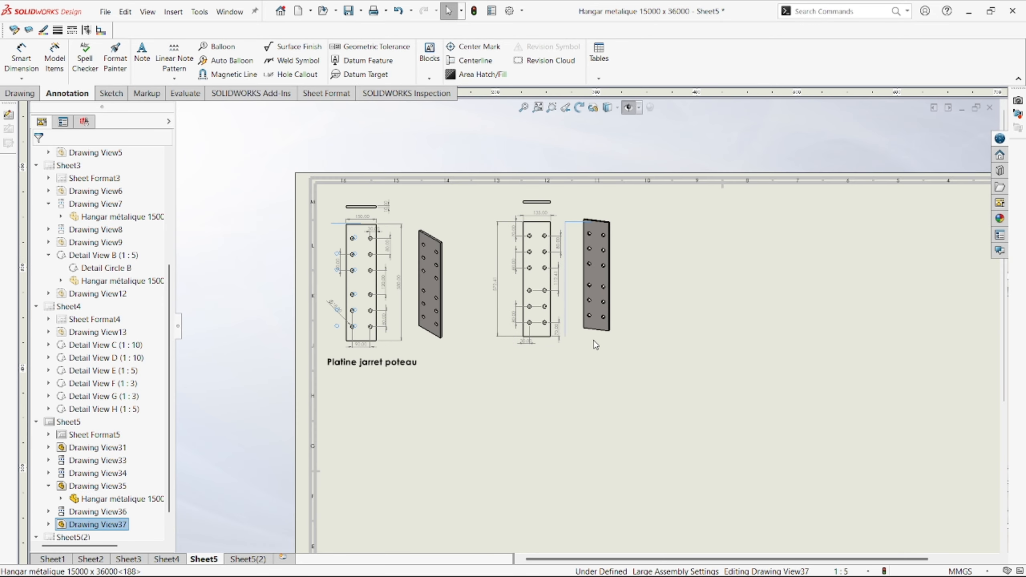
# - Place a copy of the "Platine jarret poteau" label below the ridge plate's views and change its text to "Platine jarret centrale"
pyautogui.click(563, 368)
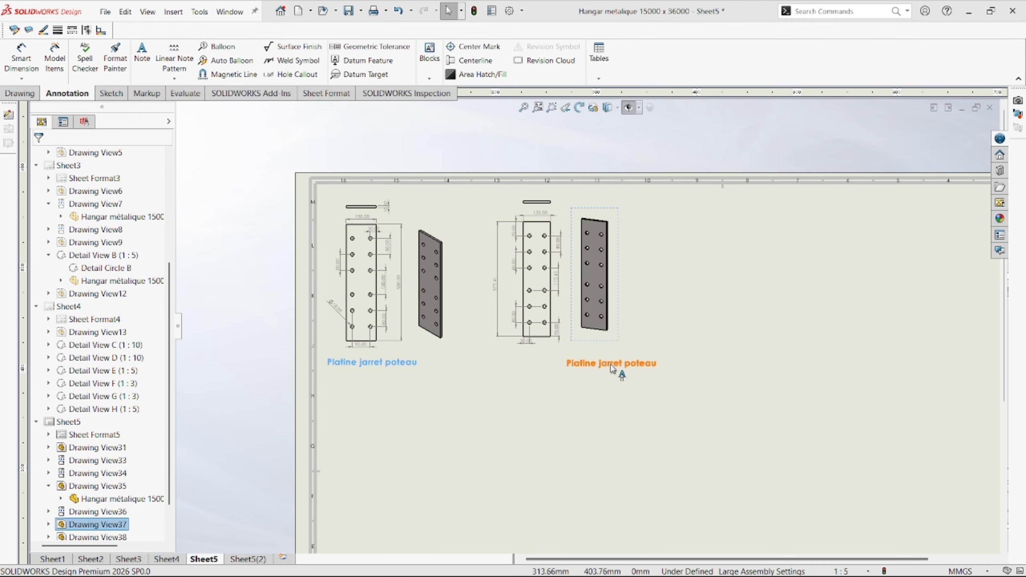
pyautogui.moveTo(615, 366); pyautogui.dragTo(564, 368)
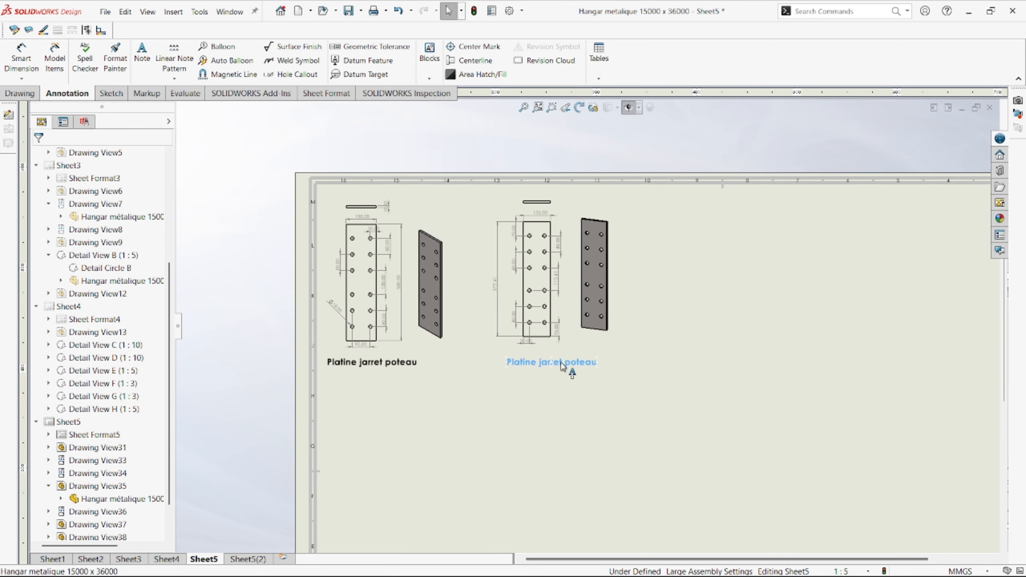
pyautogui.doubleClick(563, 364)
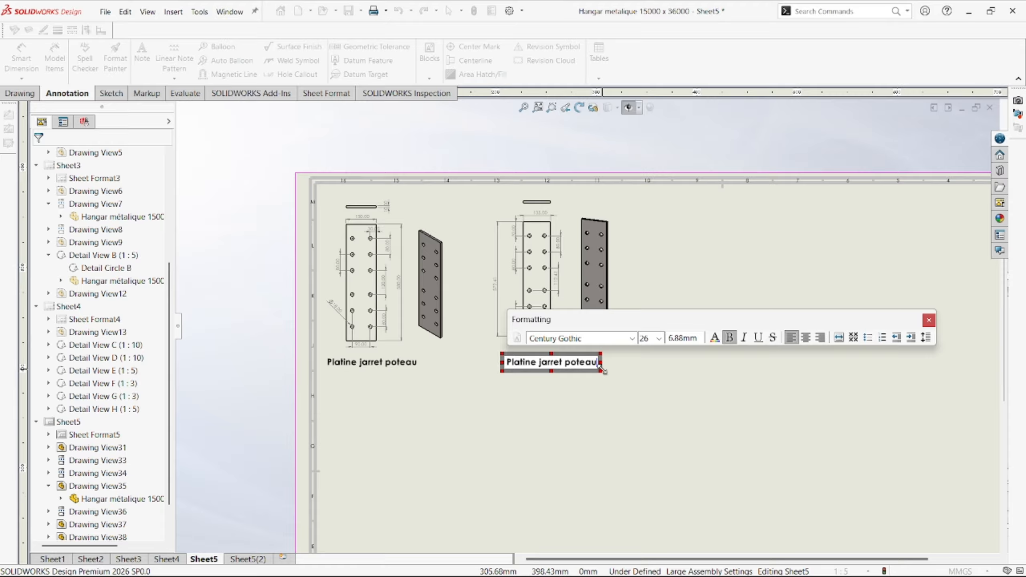
pyautogui.press('BackSpace')
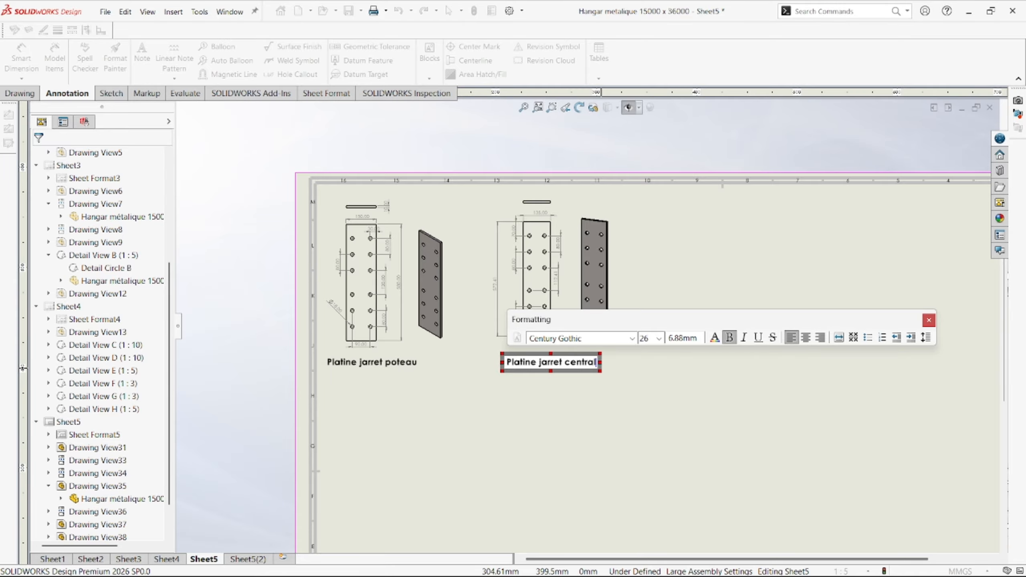
pyautogui.click(616, 447)
pyautogui.scroll(5, 678, 273)
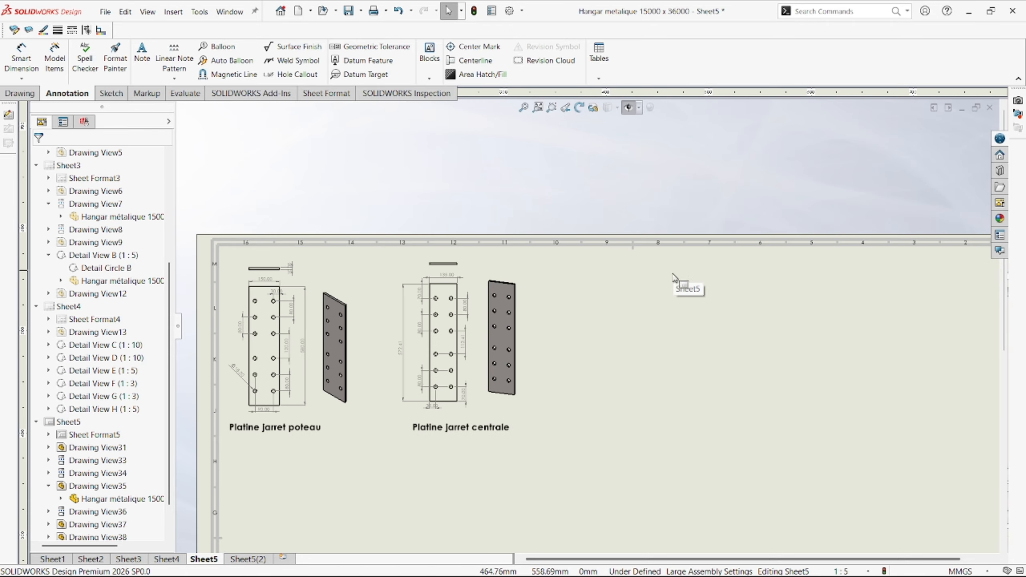
pyautogui.scroll(4, 606, 396)
pyautogui.scroll(-5, 588, 432)
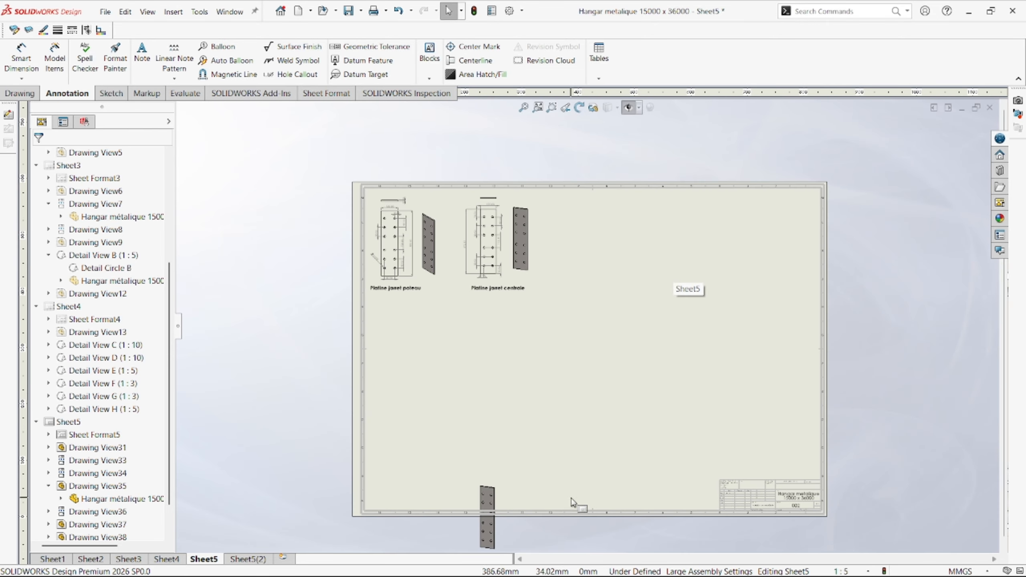
# - Delete the leftover shaded plate view straddling the sheet's lower border
pyautogui.click(491, 505)
pyautogui.press('Delete')
pyautogui.click(597, 245)
# - Dimension the plate thickness in the top view of "Platine jarret centrale"
pyautogui.scroll(3, 607, 280)
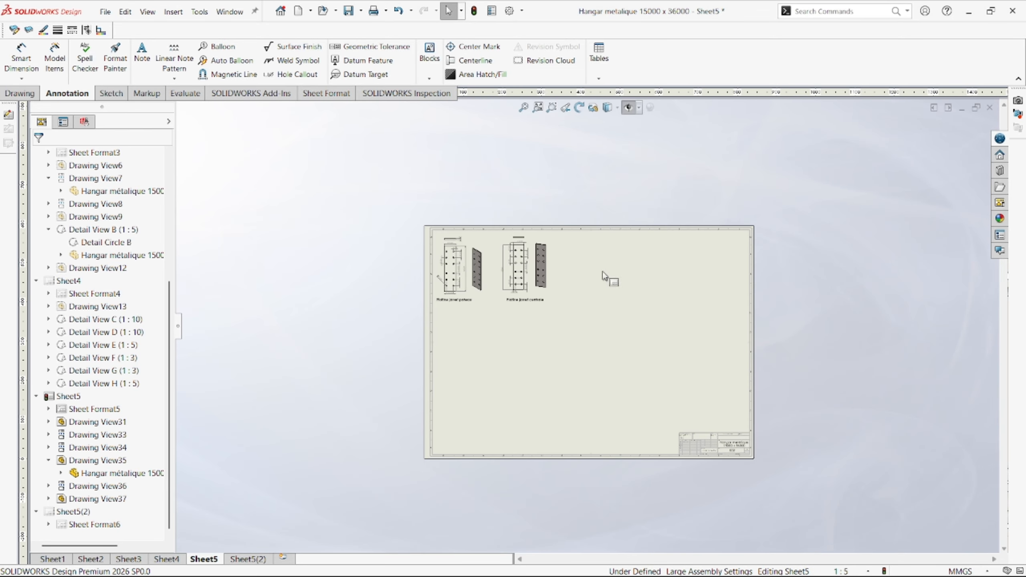
pyautogui.scroll(-3, 610, 287)
pyautogui.scroll(1, 614, 293)
pyautogui.scroll(-3, 540, 400)
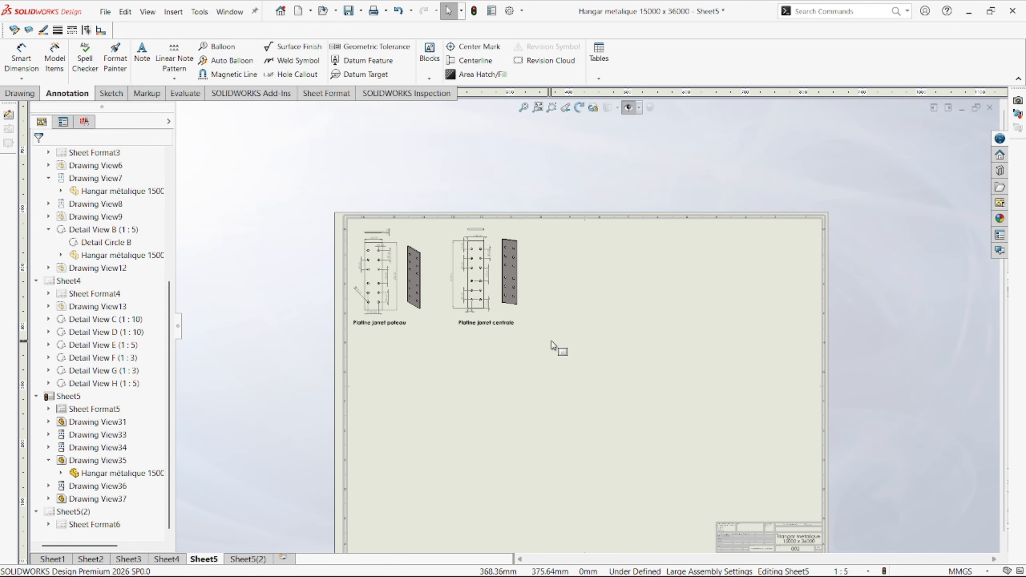
pyautogui.scroll(-3, 491, 246)
pyautogui.moveTo(688, 257); pyautogui.dragTo(689, 225, button='right')
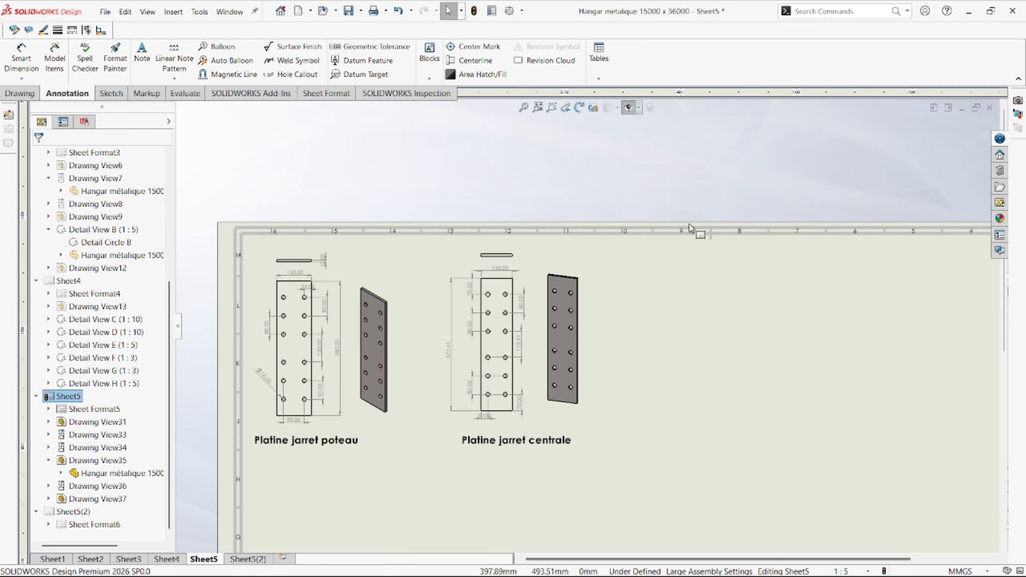
pyautogui.scroll(-7, 521, 275)
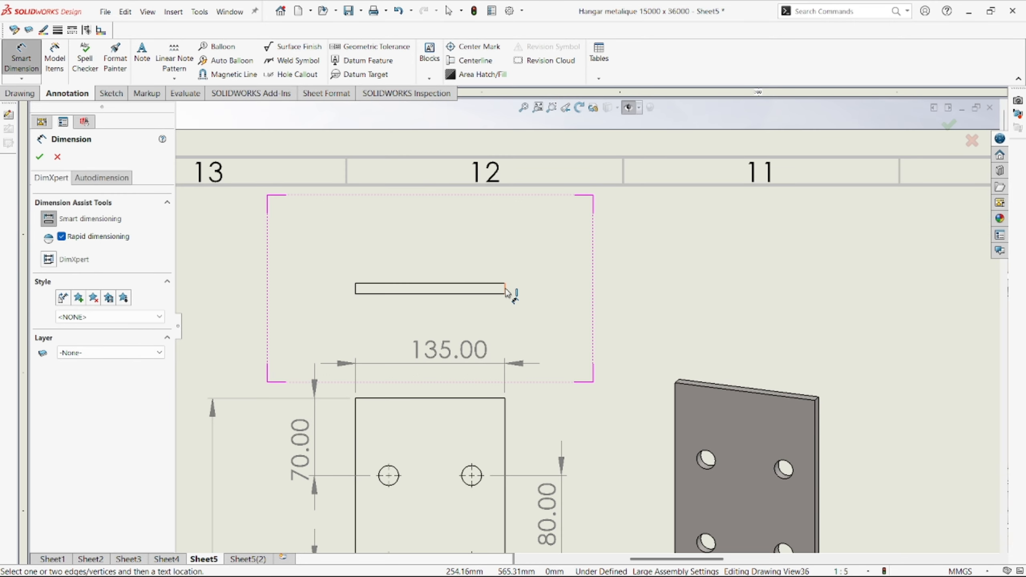
pyautogui.click(506, 290)
pyautogui.click(533, 291)
pyautogui.scroll(5, 606, 384)
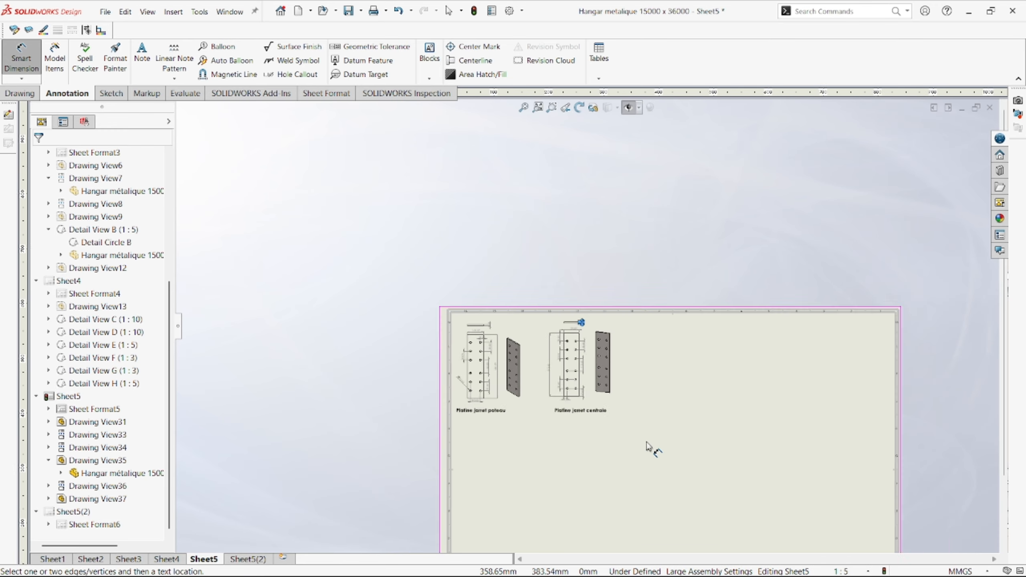
pyautogui.scroll(5, 653, 461)
pyautogui.press('Escape')
pyautogui.scroll(-2, 662, 311)
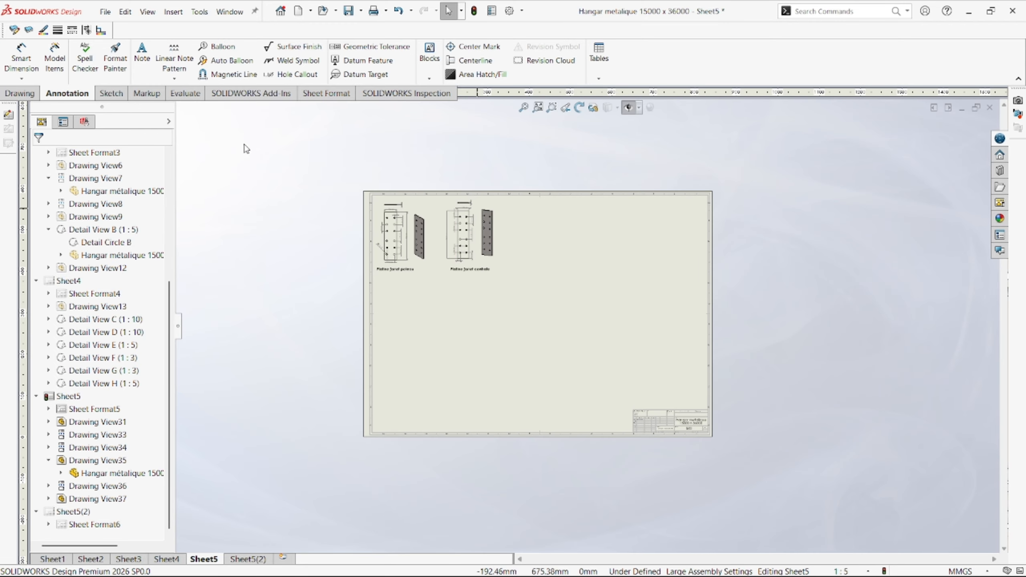
# - Begin a new model view from the "Hangar métalique 15000 x 36000" part and open its body selection
pyautogui.click(7, 93)
pyautogui.click(14, 57)
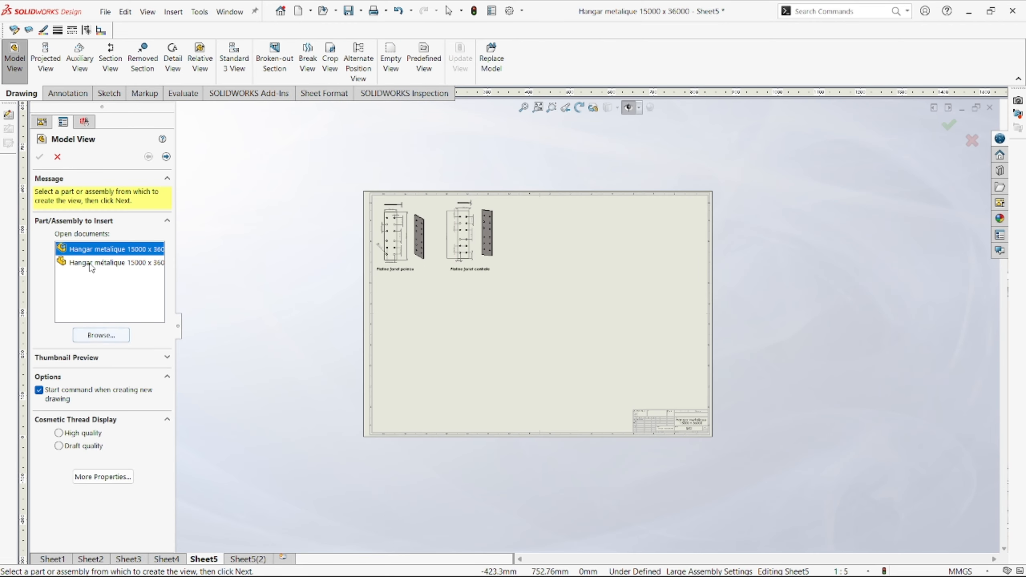
pyautogui.click(91, 263)
pyautogui.doubleClick(101, 272)
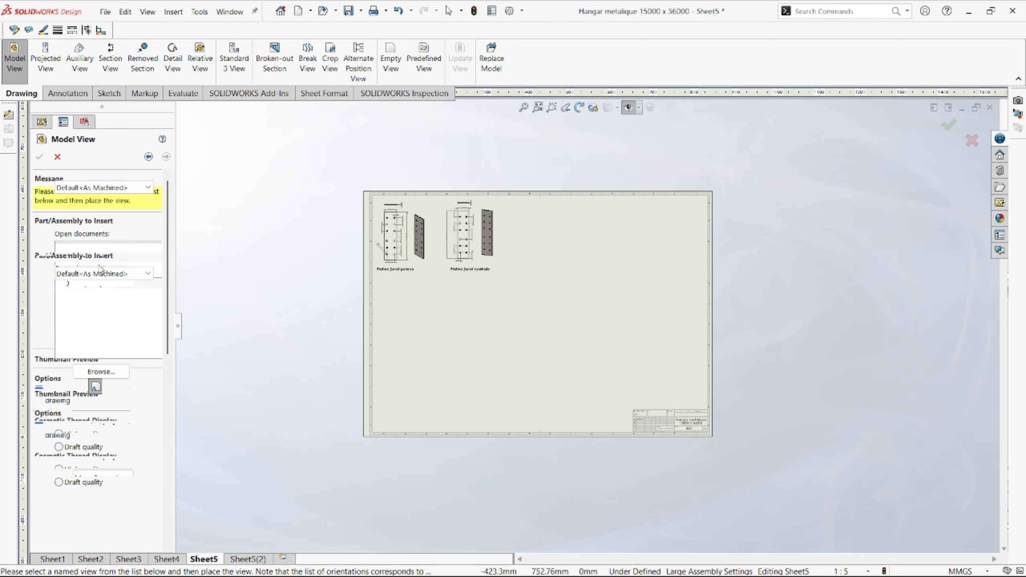
pyautogui.click(92, 293)
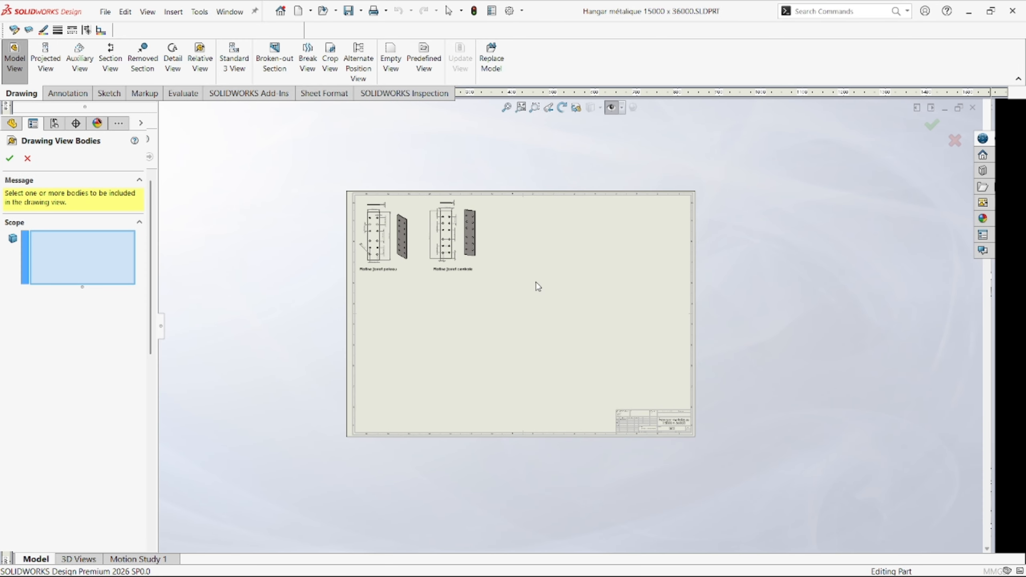
# - Restrict the model view to the triangular-ribbed bracket that supports the upper rail at the corner column
pyautogui.scroll(10, 542, 316)
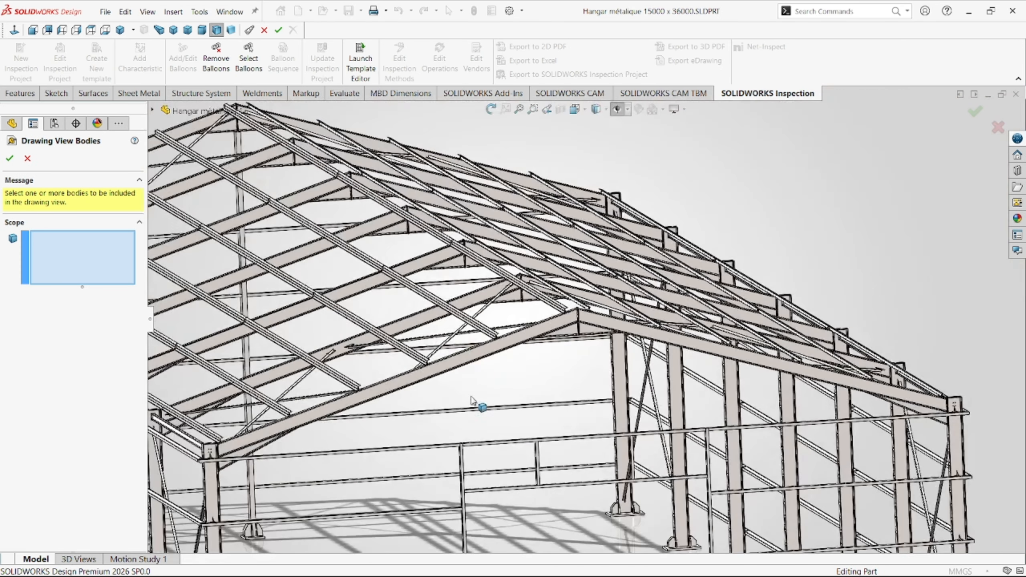
pyautogui.scroll(5, 612, 427)
pyautogui.scroll(-15, 444, 394)
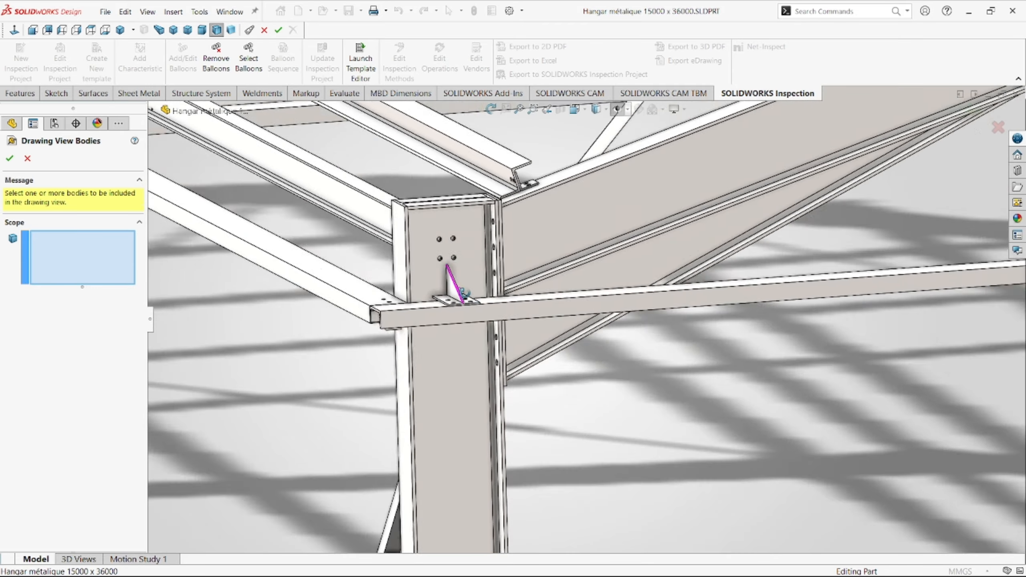
pyautogui.moveTo(464, 293); pyautogui.dragTo(469, 322, button='middle')
pyautogui.click(469, 324)
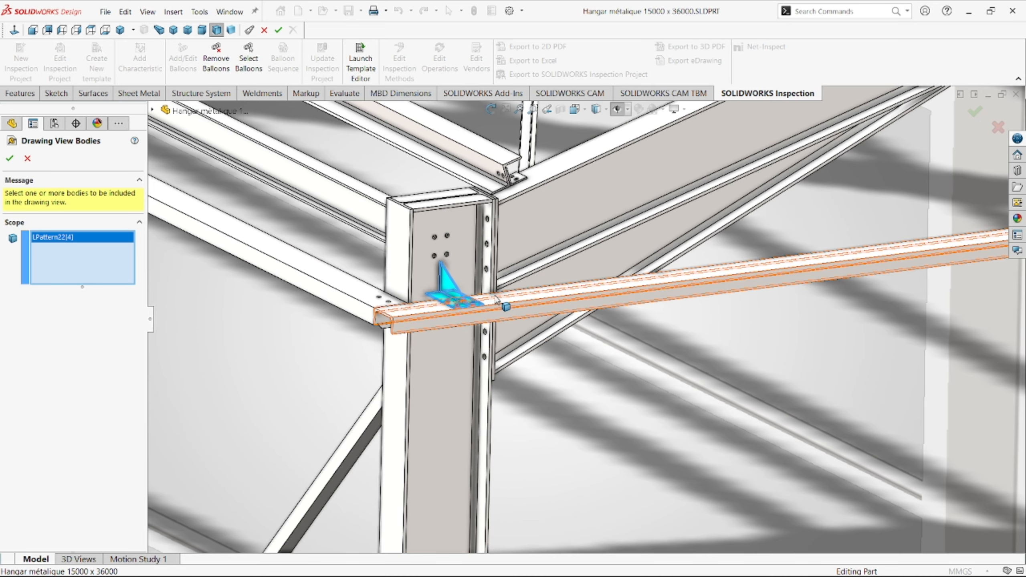
pyautogui.scroll(10, 494, 301)
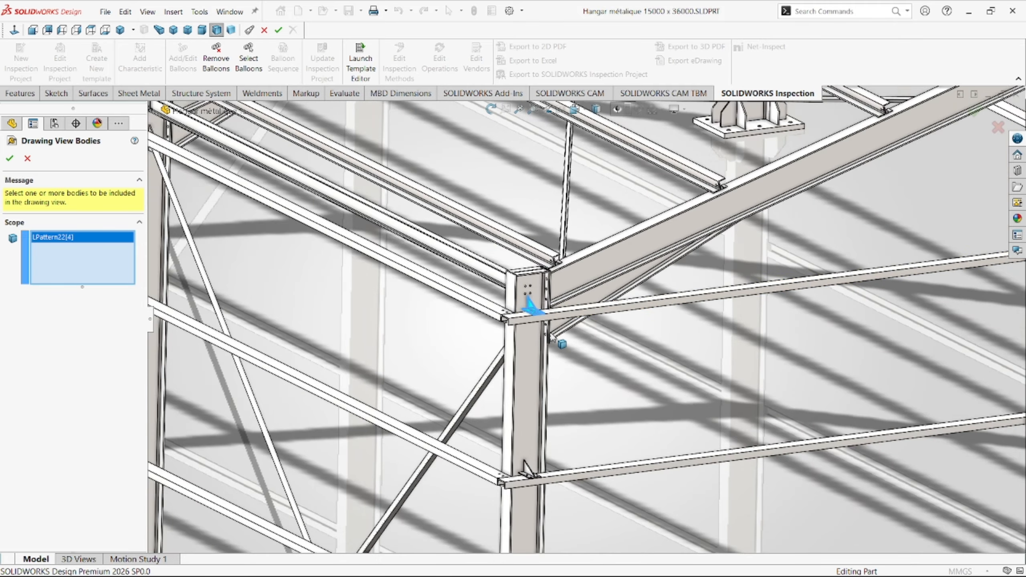
pyautogui.scroll(3, 753, 293)
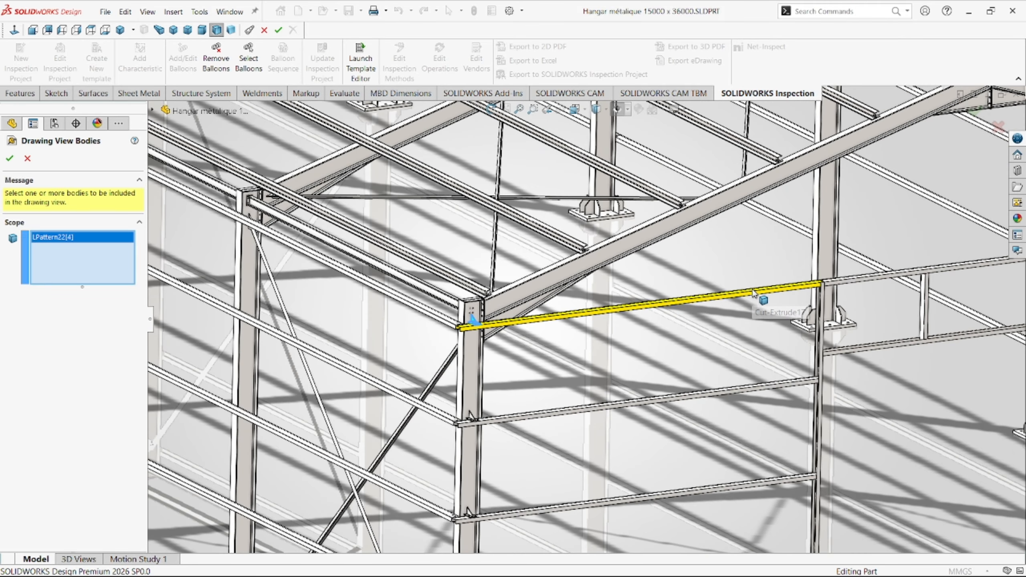
pyautogui.scroll(5, 662, 343)
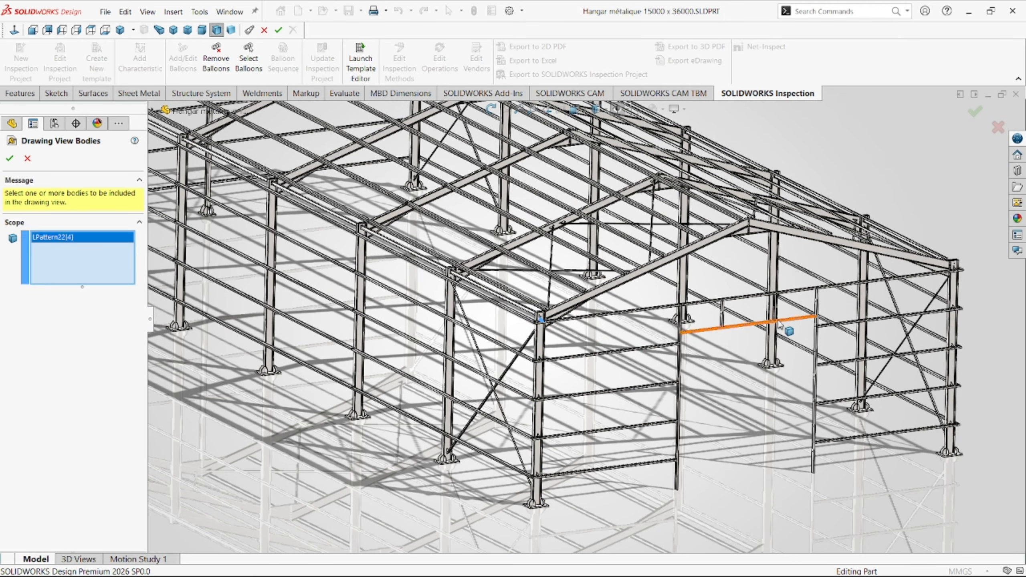
pyautogui.scroll(-2, 798, 307)
pyautogui.click(9, 159)
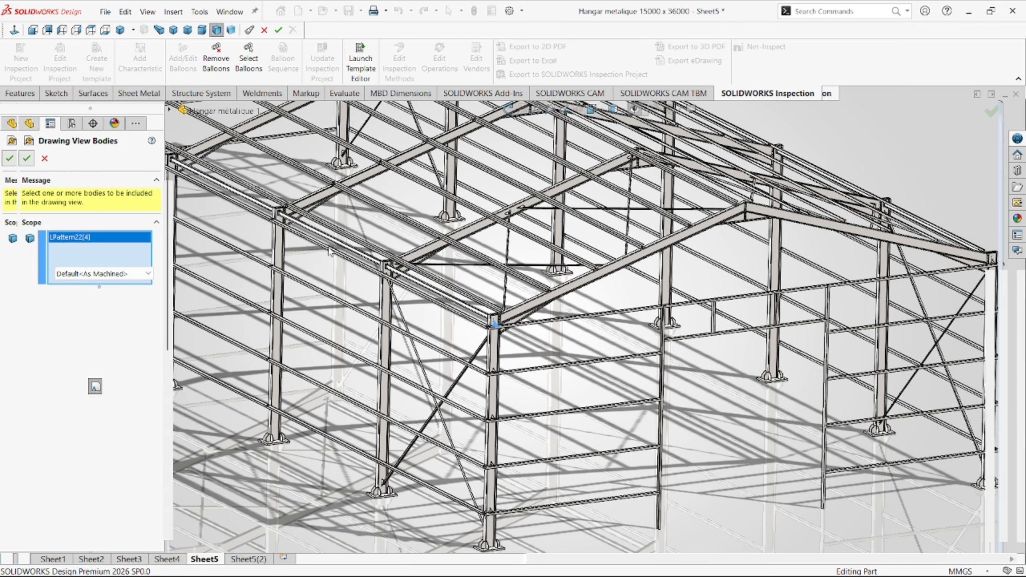
# - Create multiple views of the bracket: front, top, right and dimetric, at the sheet scale
pyautogui.scroll(-1, 528, 256)
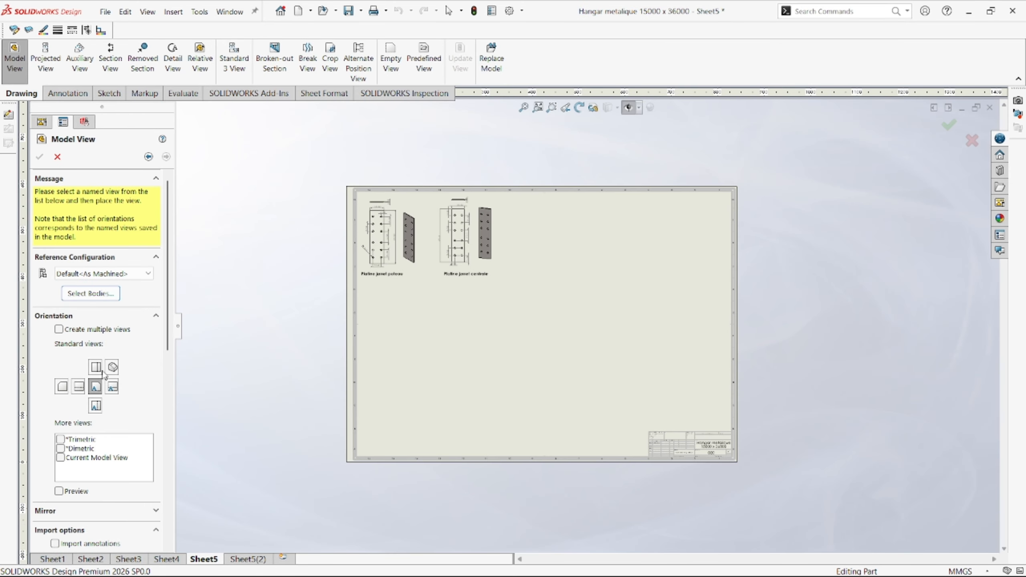
pyautogui.click(71, 332)
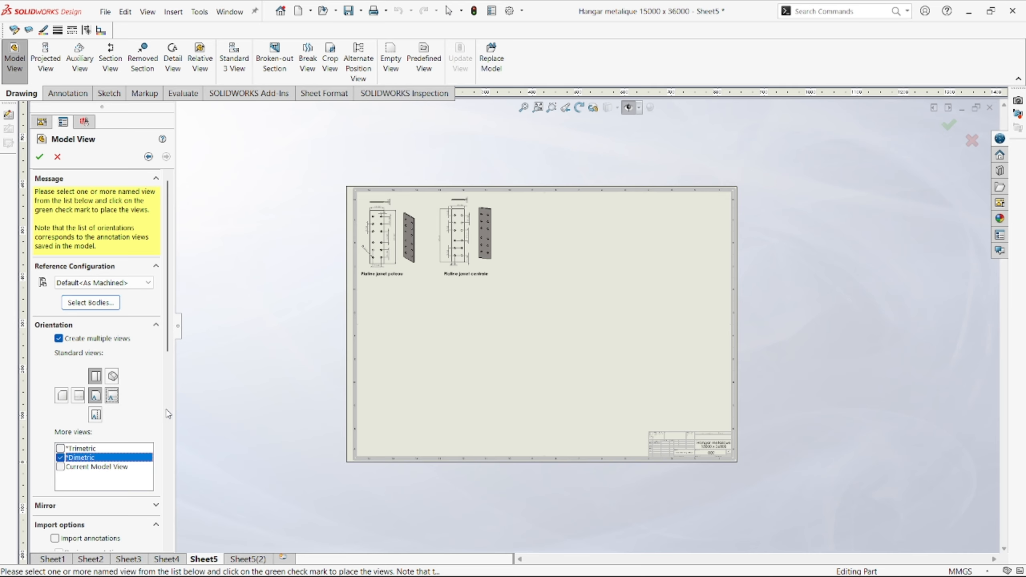
pyautogui.scroll(-10, 168, 414)
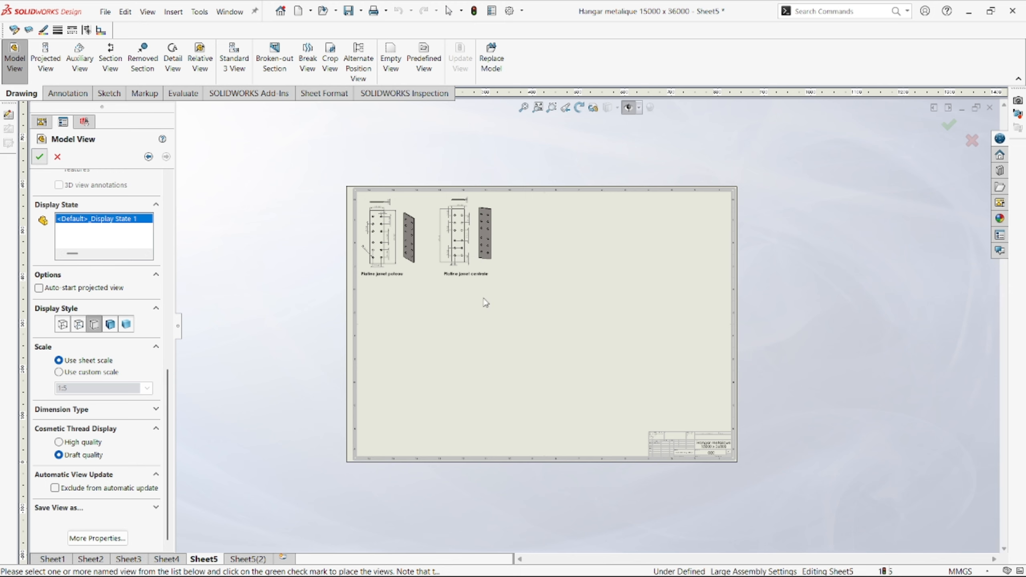
pyautogui.click(582, 378)
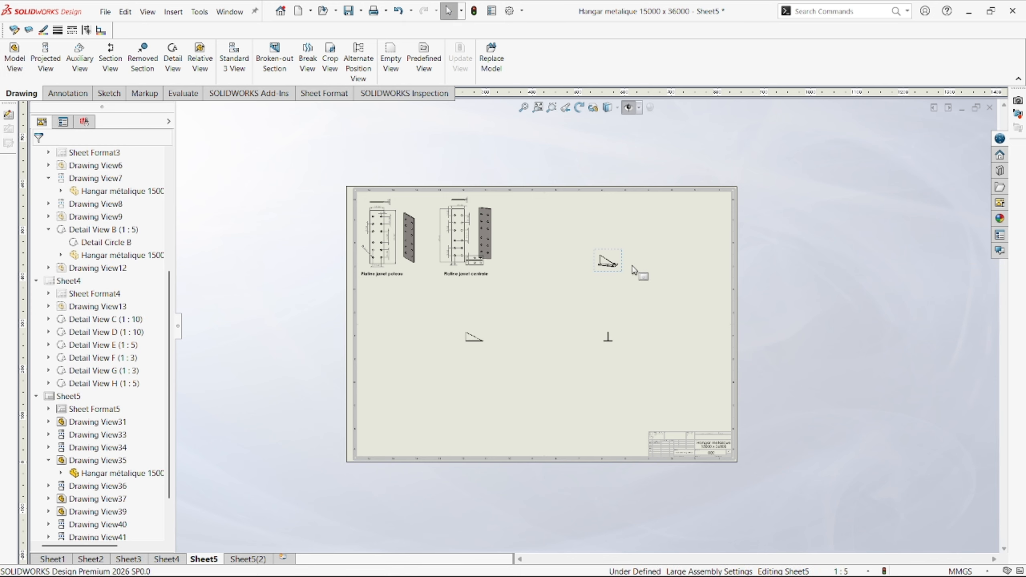
# - Arrange the bracket views in the sheet's upper right area, with the top view above the front view and the dimetric view in the corner
pyautogui.scroll(-4, 583, 376)
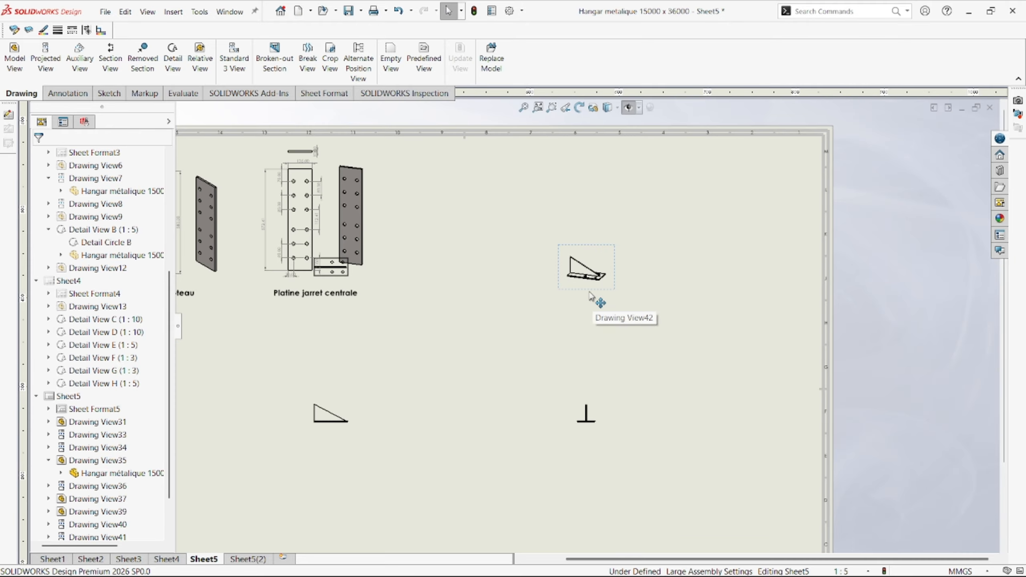
pyautogui.moveTo(589, 297)
pyautogui.mouseDown()
pyautogui.moveTo(686, 242)
pyautogui.moveTo(688, 214)
pyautogui.mouseUp()
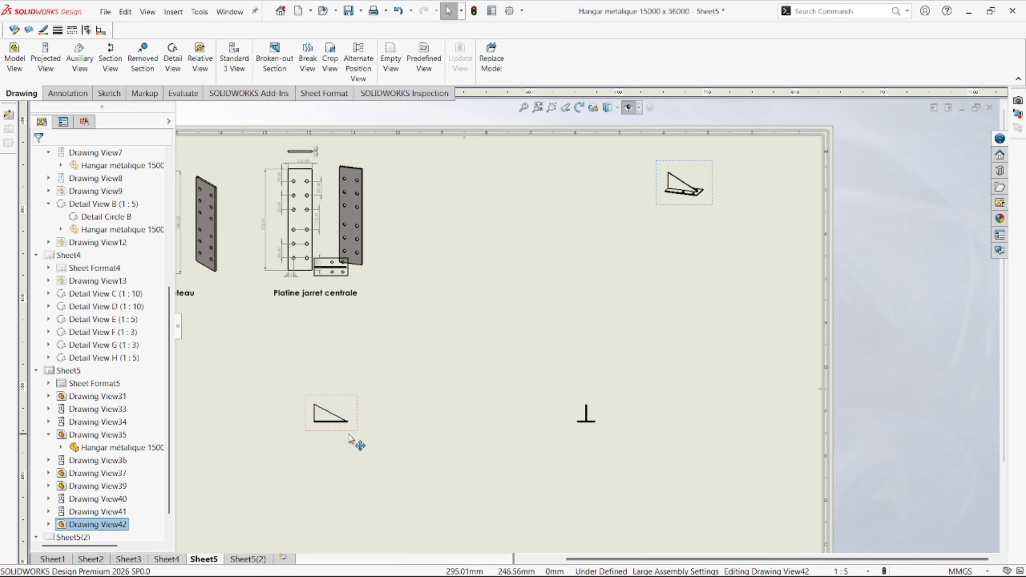
pyautogui.moveTo(349, 439)
pyautogui.mouseDown()
pyautogui.moveTo(529, 372)
pyautogui.moveTo(544, 324)
pyautogui.mouseUp()
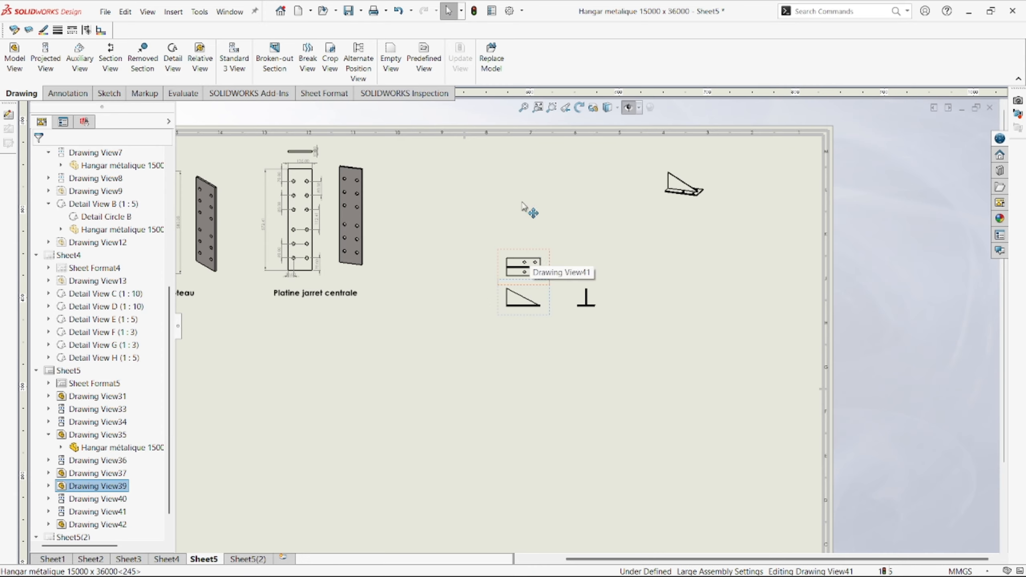
pyautogui.moveTo(524, 207); pyautogui.dragTo(523, 190)
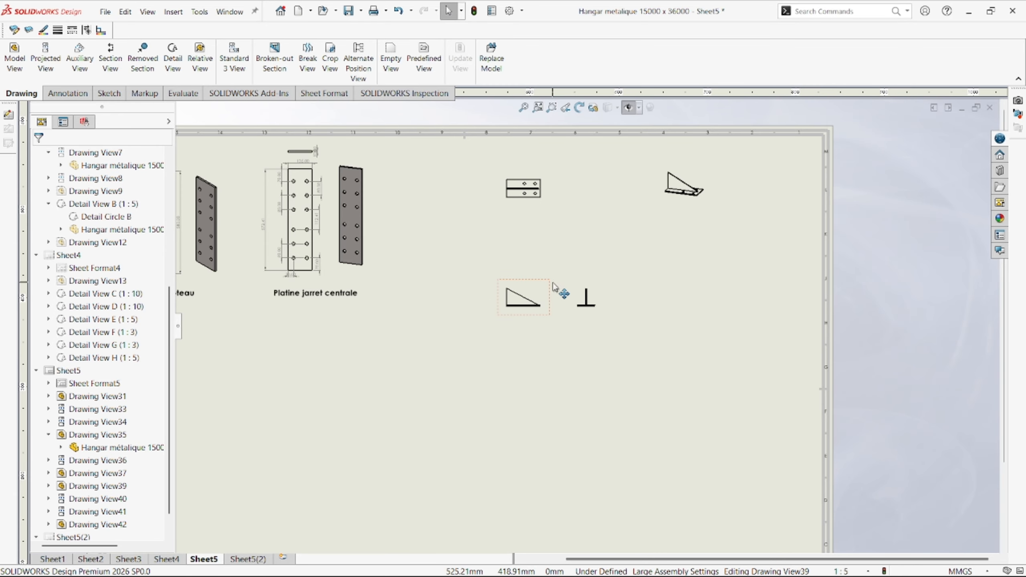
pyautogui.moveTo(557, 291)
pyautogui.mouseDown()
pyautogui.moveTo(557, 261)
pyautogui.moveTo(612, 265)
pyautogui.mouseUp()
pyautogui.click(565, 228)
pyautogui.scroll(5, 587, 324)
pyautogui.scroll(-1, 538, 351)
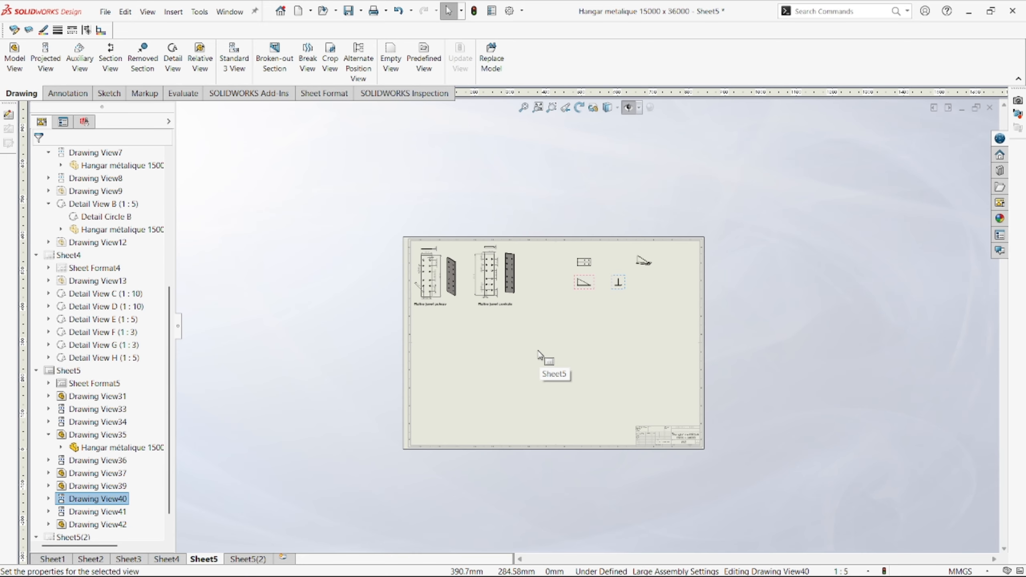
pyautogui.scroll(-2, 509, 321)
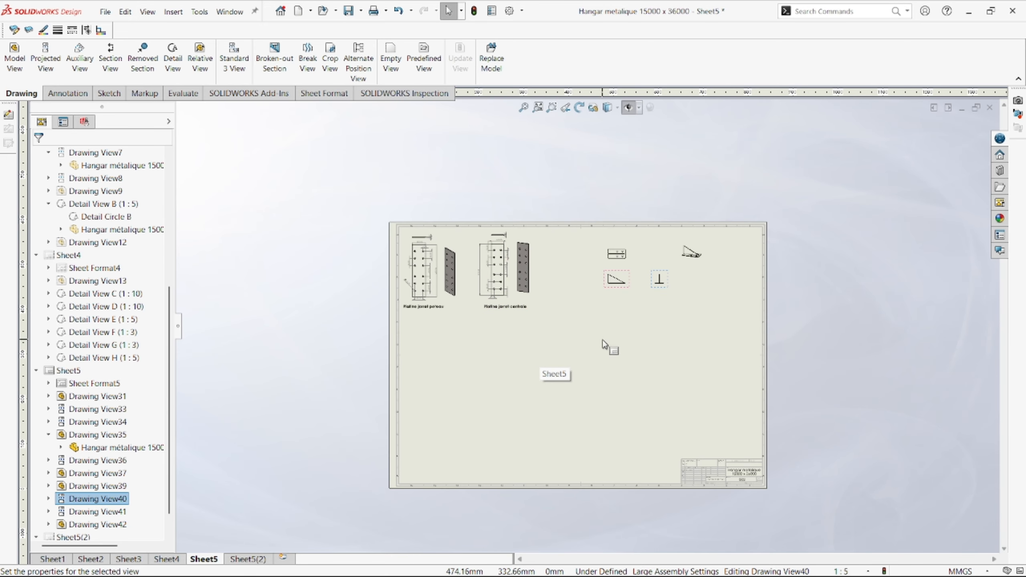
pyautogui.scroll(-2, 662, 319)
pyautogui.moveTo(590, 294); pyautogui.dragTo(581, 308)
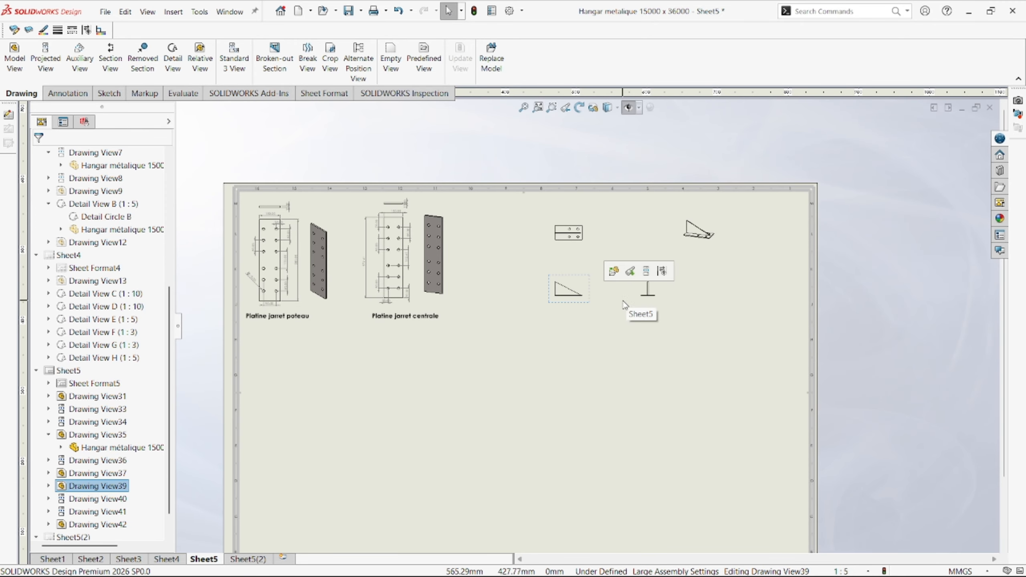
# - Set the bracket's front view to a custom scale of 1:2
pyautogui.scroll(-2, 591, 247)
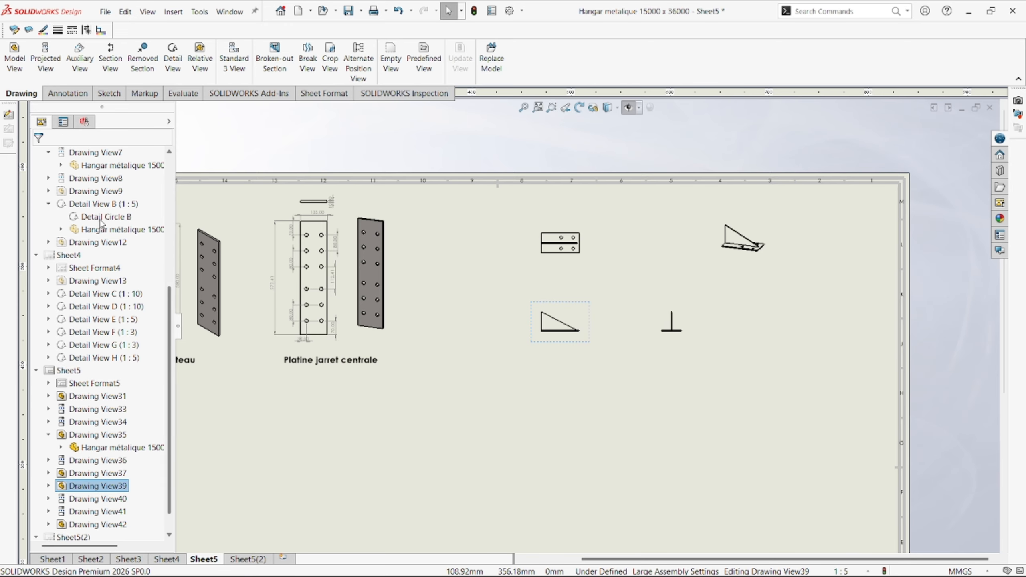
pyautogui.click(63, 122)
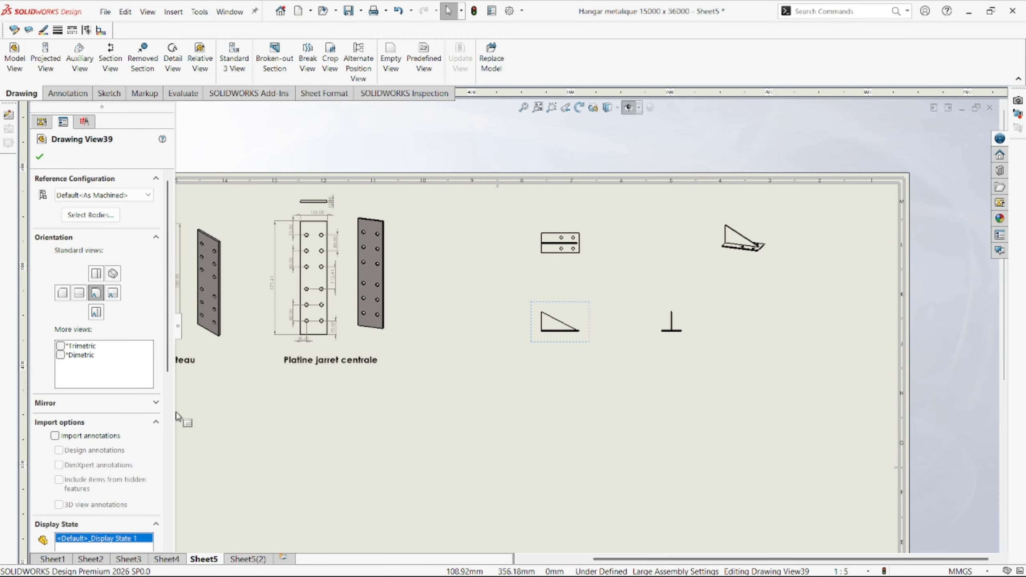
pyautogui.scroll(-5, 143, 431)
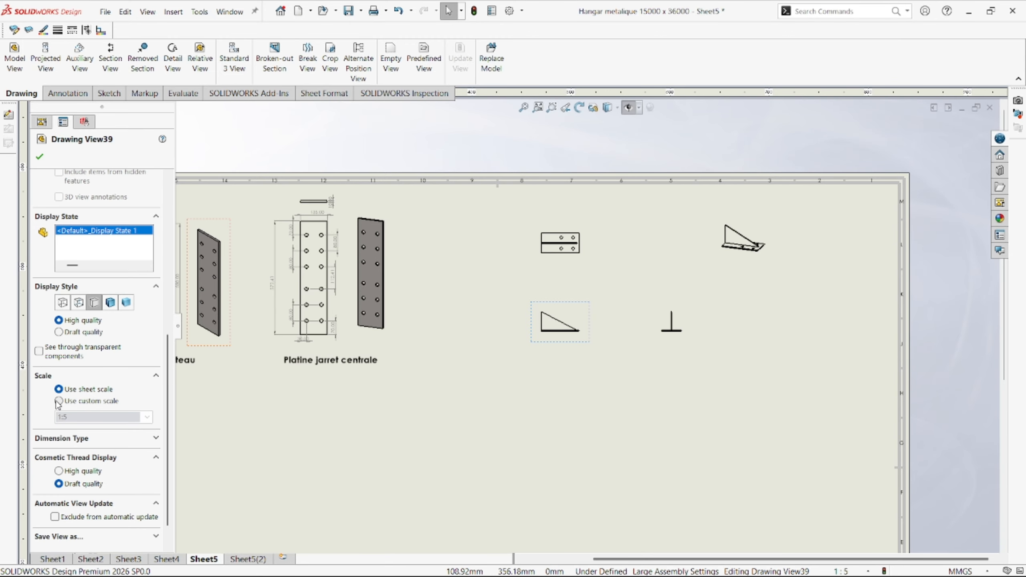
pyautogui.click(147, 422)
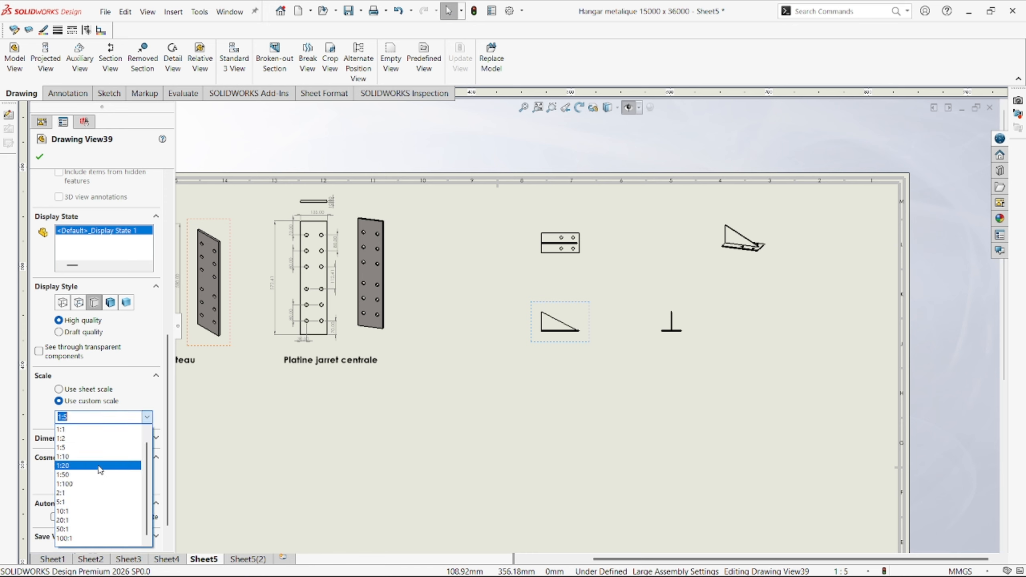
pyautogui.click(97, 442)
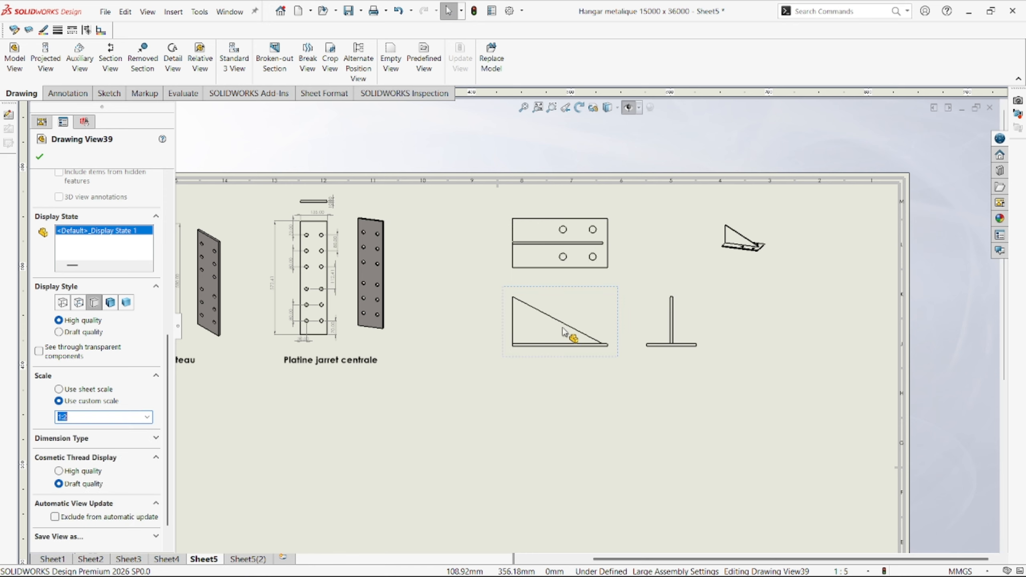
# - Set the bracket's dimetric view to a custom scale of 1:2 and move it above the side view
pyautogui.click(727, 275)
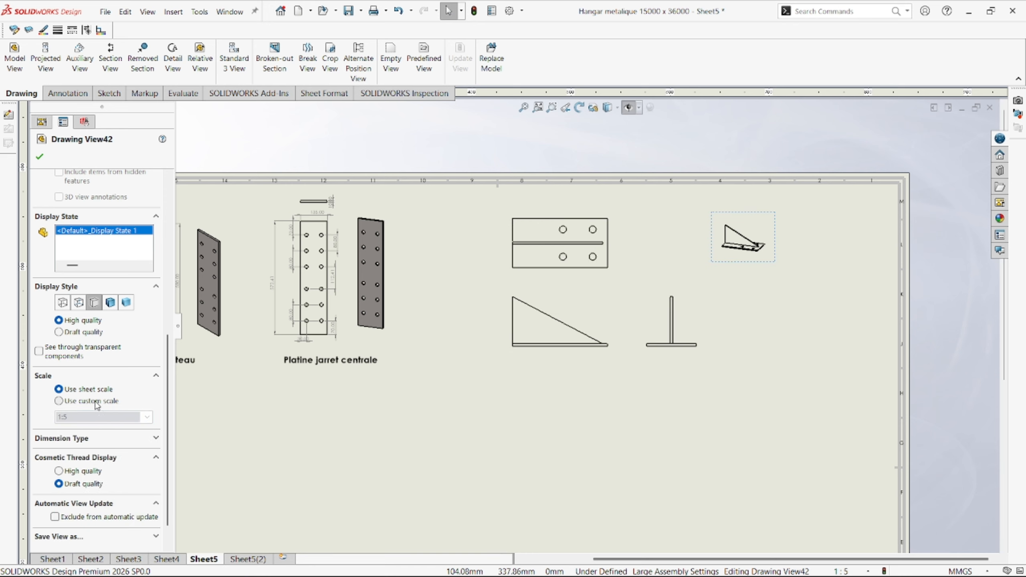
pyautogui.click(147, 417)
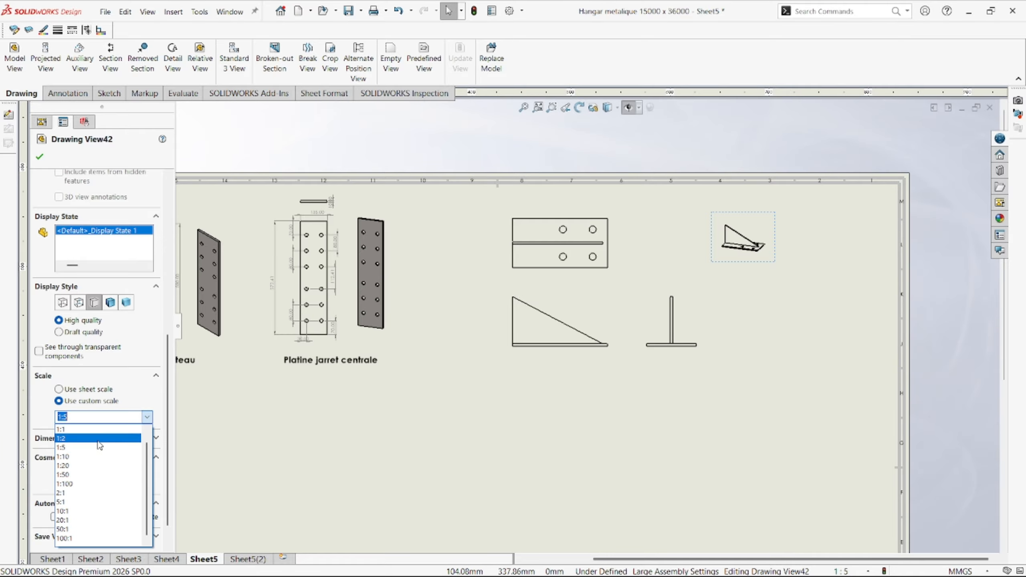
pyautogui.click(98, 443)
pyautogui.moveTo(764, 286); pyautogui.dragTo(734, 281)
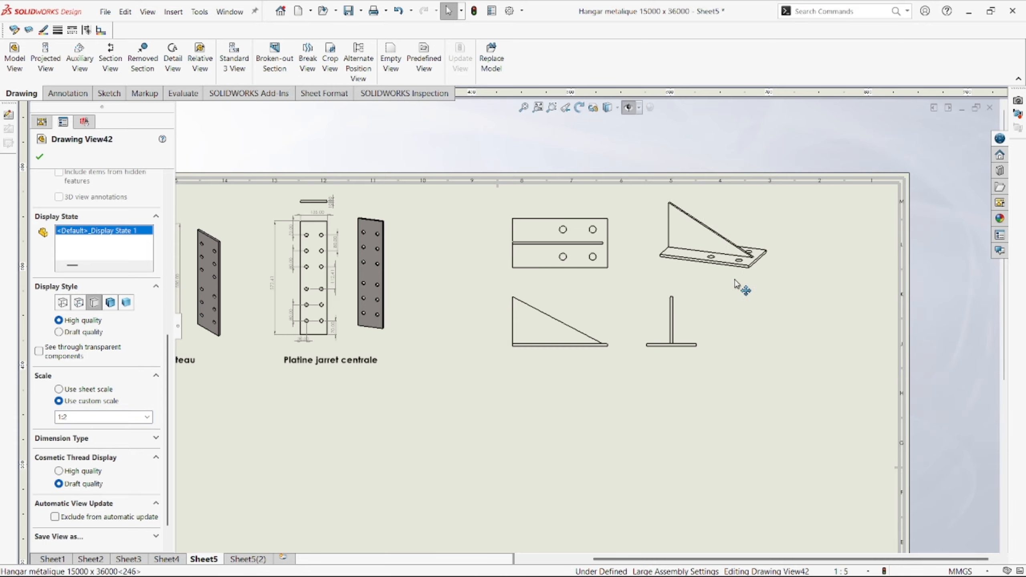
# - Nudge the bracket's front view and move its side view farther right, widening the gap between them
pyautogui.scroll(1, 705, 324)
pyautogui.scroll(-1, 650, 324)
pyautogui.moveTo(548, 369)
pyautogui.mouseDown()
pyautogui.moveTo(525, 367)
pyautogui.moveTo(542, 372)
pyautogui.mouseUp()
pyautogui.moveTo(664, 372); pyautogui.dragTo(723, 371)
pyautogui.scroll(3, 630, 336)
pyautogui.scroll(-3, 612, 336)
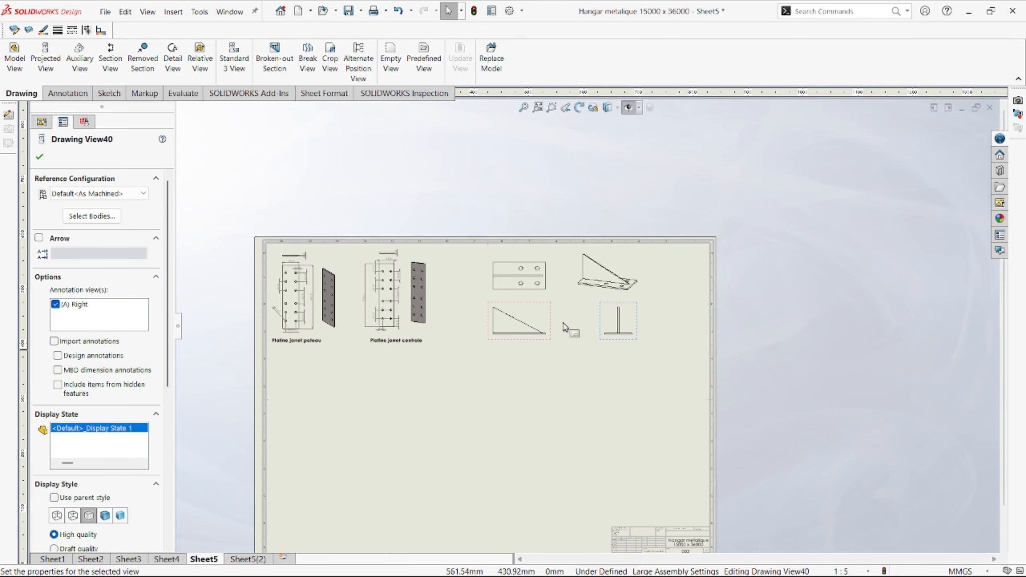
# - Dimension the base length and the vertical rib height in the bracket's front view
pyautogui.moveTo(578, 329); pyautogui.dragTo(574, 299, button='right')
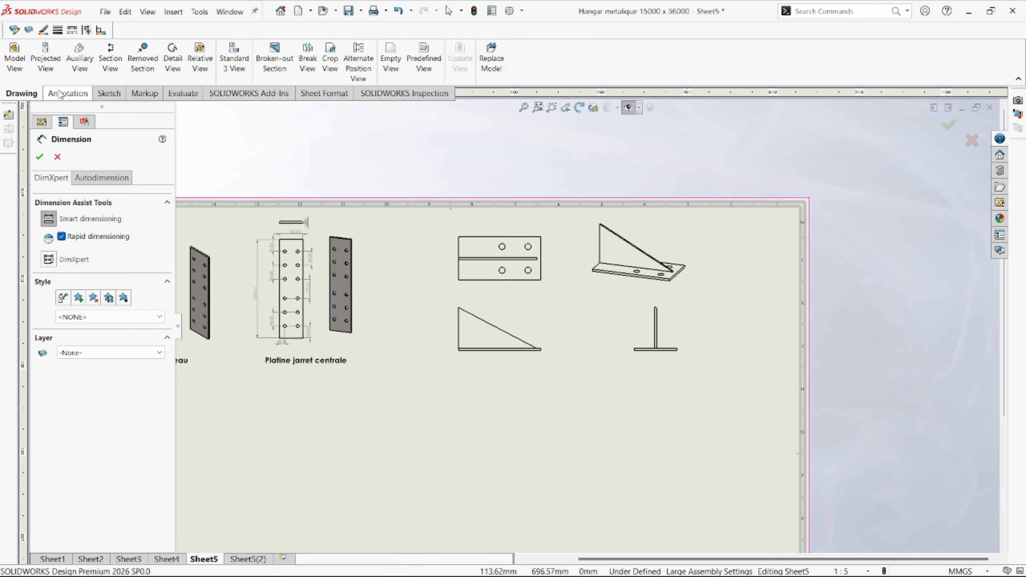
pyautogui.click(59, 94)
pyautogui.click(21, 57)
pyautogui.scroll(-3, 525, 337)
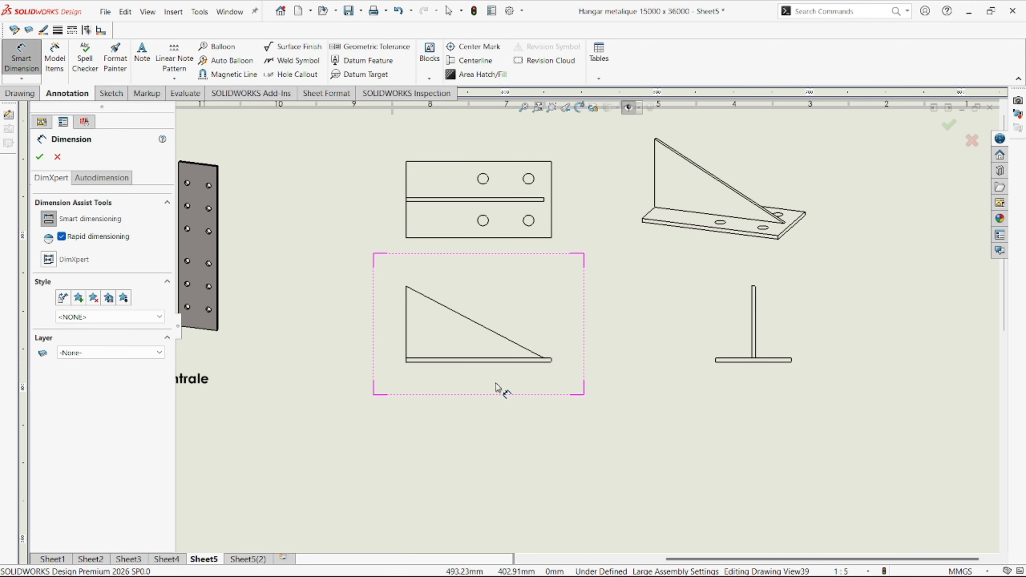
pyautogui.click(485, 360)
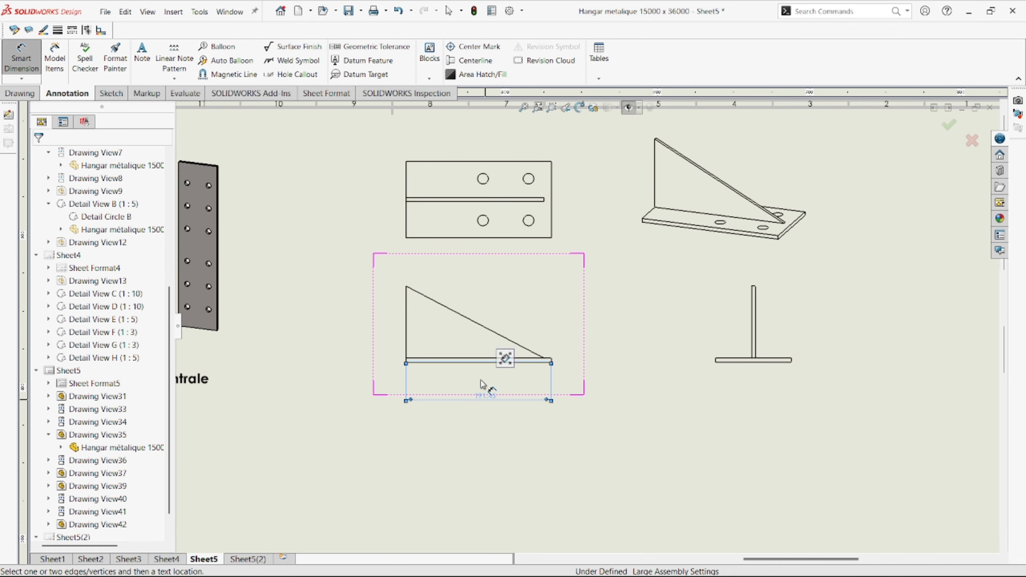
pyautogui.scroll(-2, 483, 388)
pyautogui.click(498, 406)
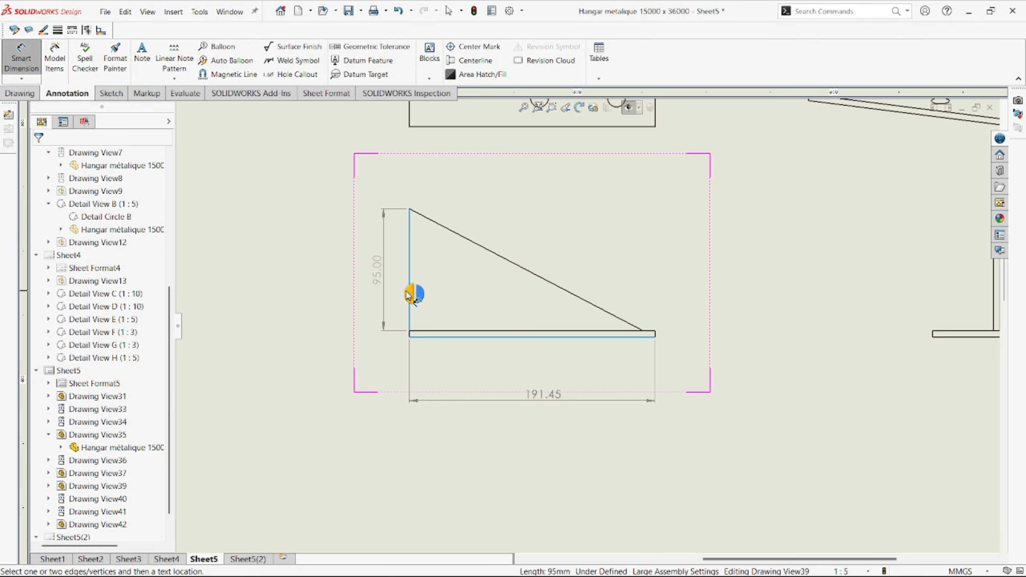
pyautogui.scroll(-1, 409, 296)
pyautogui.click(419, 295)
pyautogui.click(388, 309)
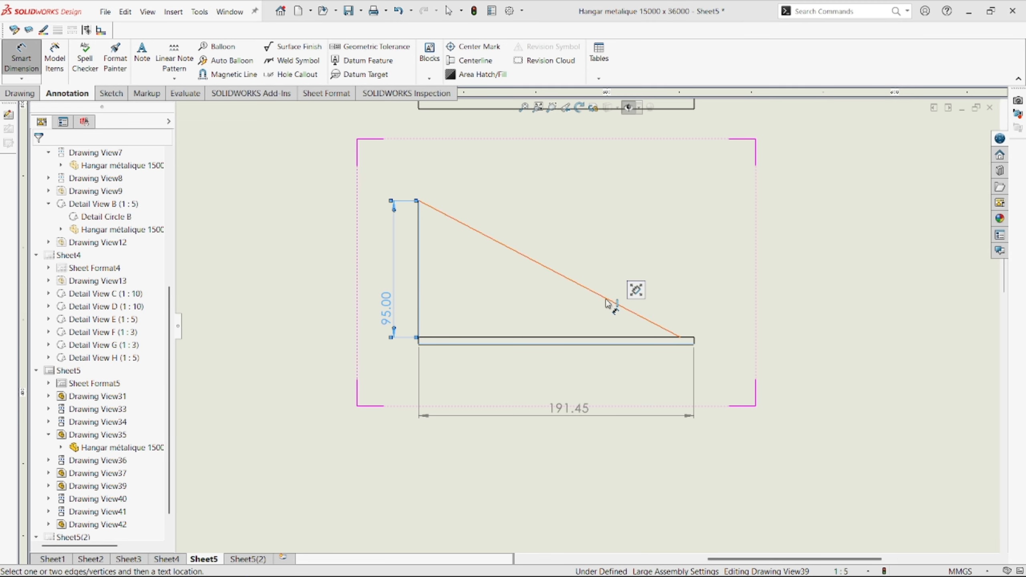
# - Dimension the base plate's width and thickness in the bracket's side view
pyautogui.scroll(3, 607, 303)
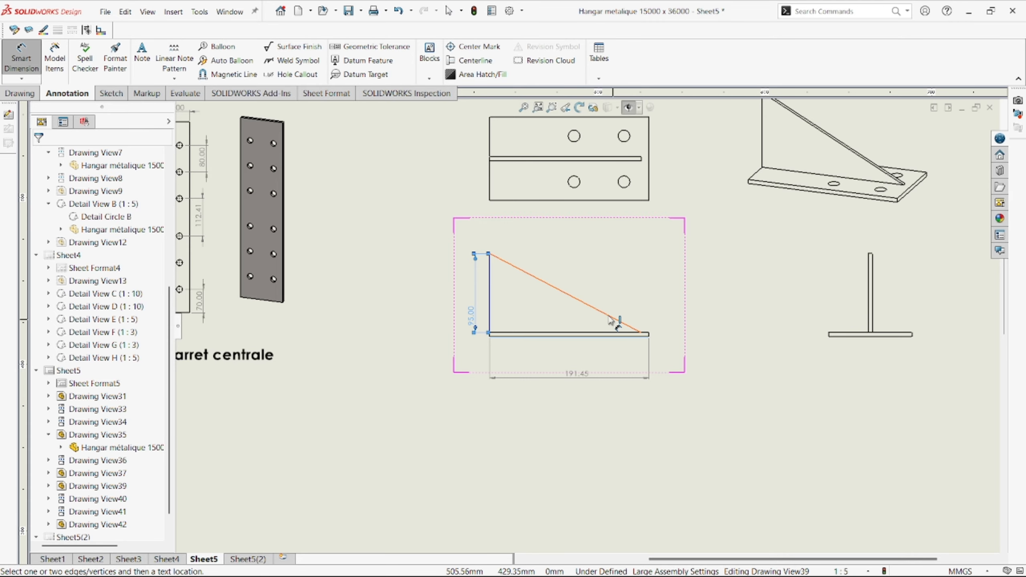
pyautogui.scroll(-5, 612, 319)
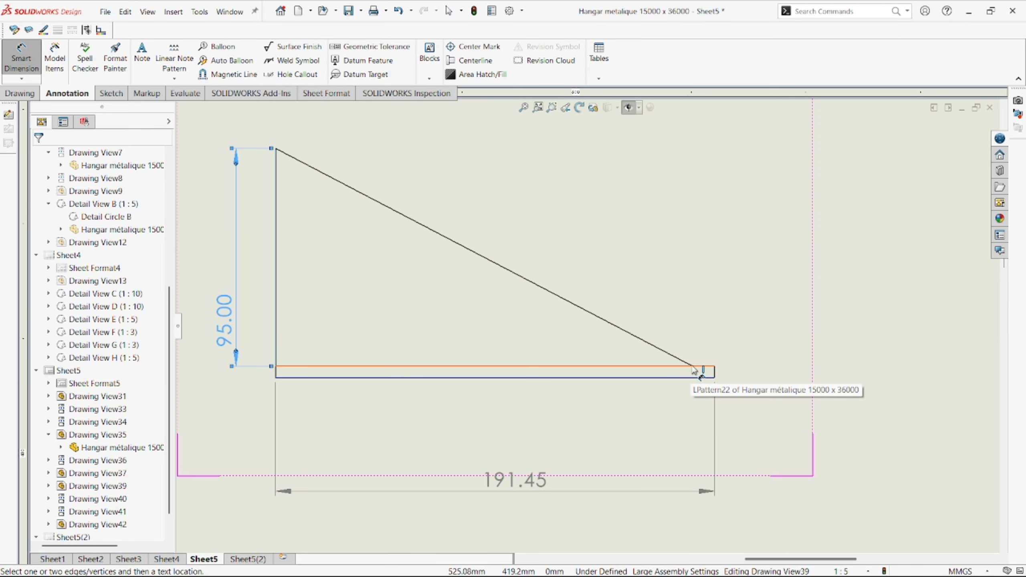
pyautogui.scroll(-3, 694, 370)
pyautogui.scroll(3, 707, 319)
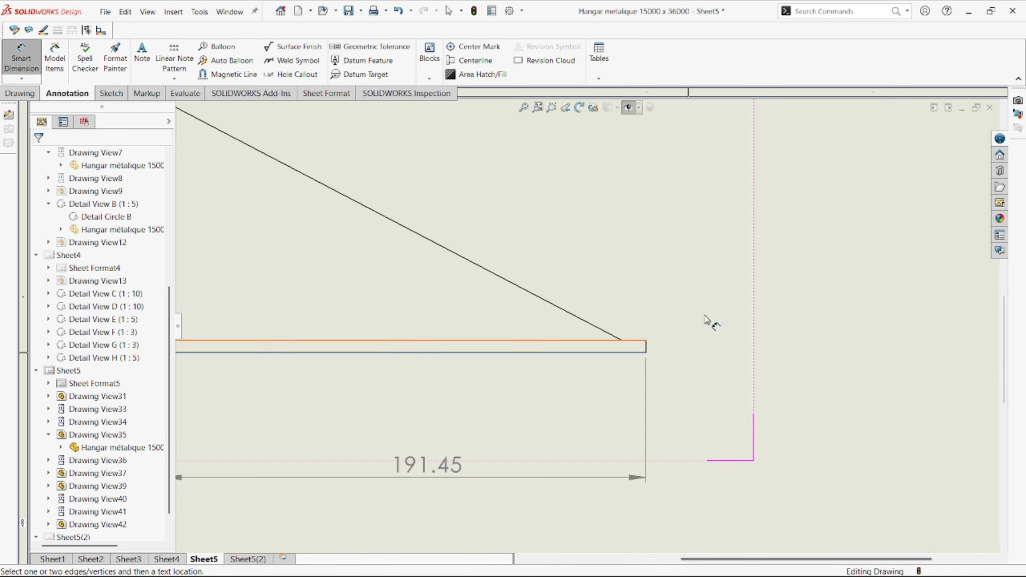
pyautogui.scroll(10, 707, 319)
pyautogui.scroll(-10, 755, 314)
pyautogui.click(510, 377)
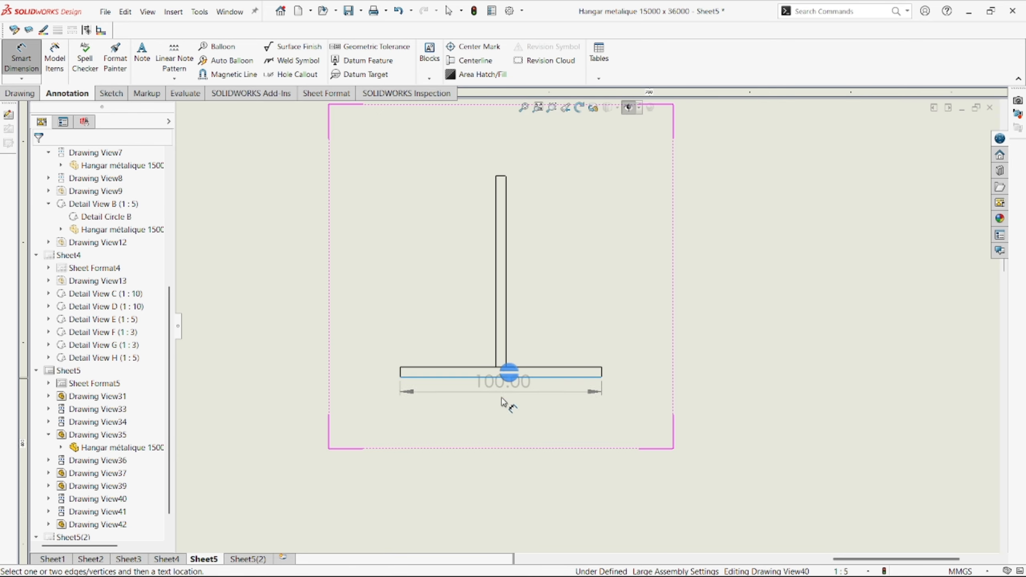
pyautogui.click(506, 424)
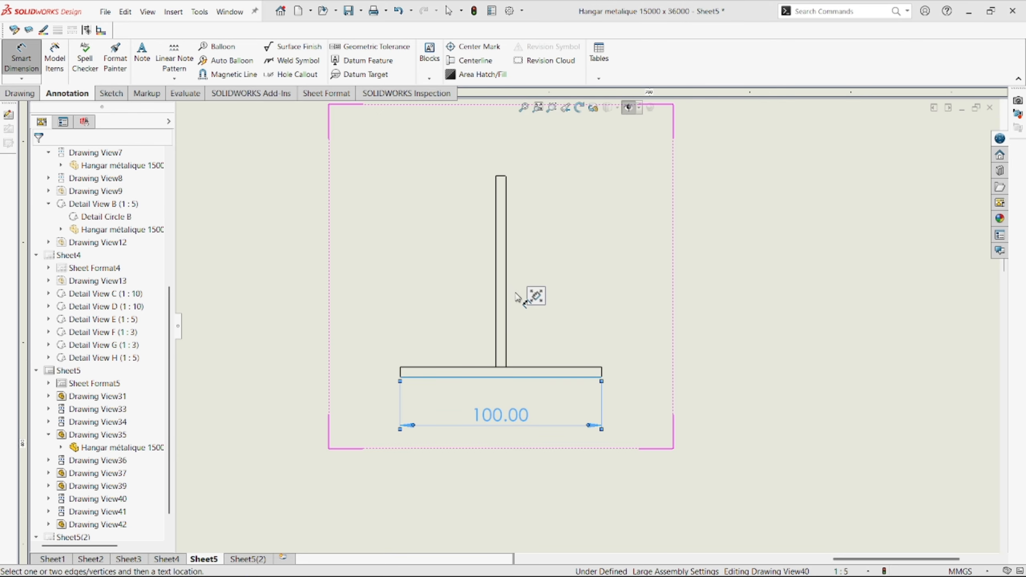
pyautogui.click(402, 373)
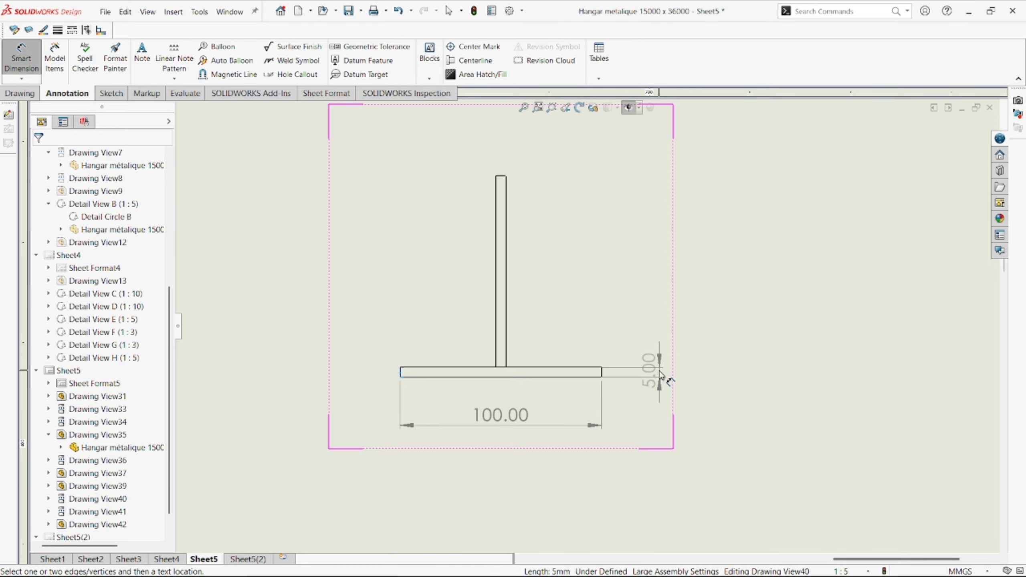
pyautogui.click(657, 373)
# - Dimension the upper-left hole's diameter and the vertical spacing of the two right-hand holes in the bracket's top view
pyautogui.scroll(8, 472, 349)
pyautogui.scroll(-6, 439, 328)
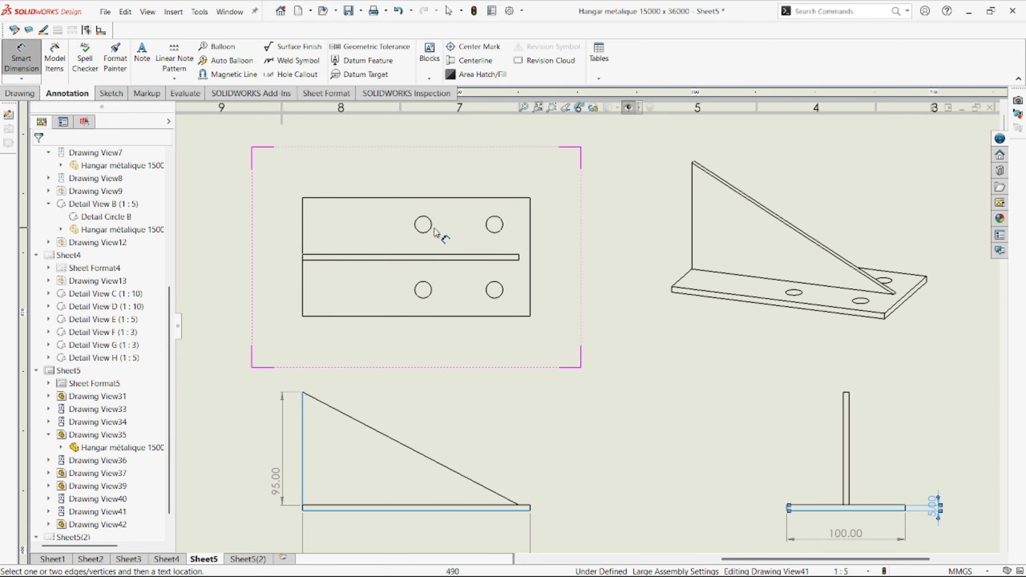
pyautogui.click(431, 233)
pyautogui.click(451, 160)
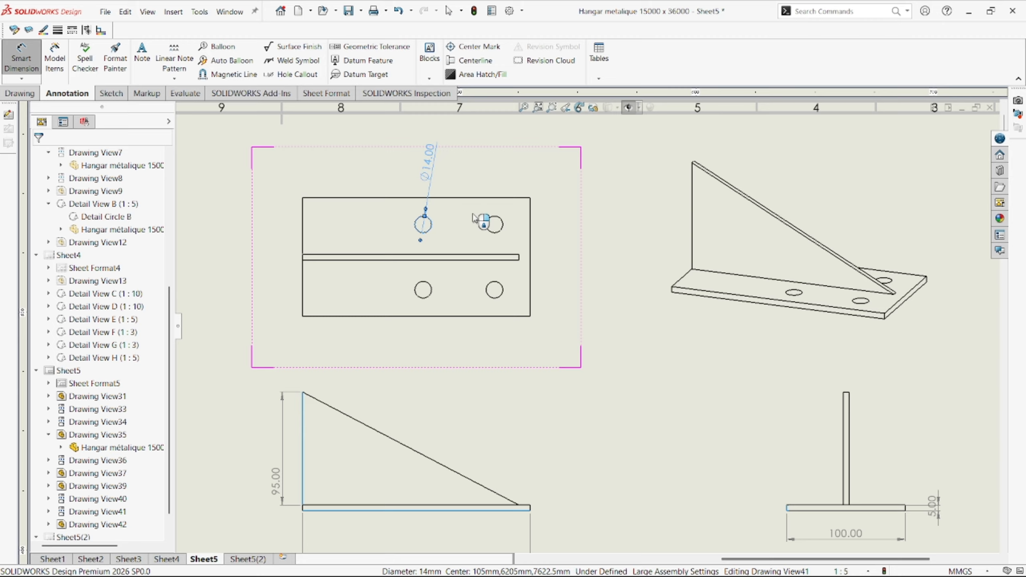
pyautogui.click(502, 231)
pyautogui.click(503, 291)
pyautogui.click(555, 257)
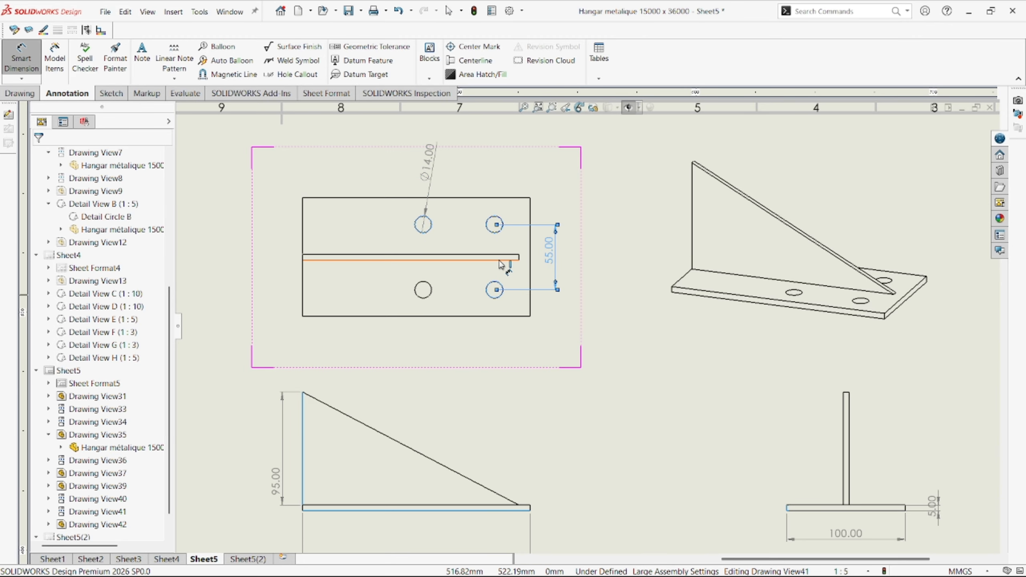
# - Dimension the rib's thickness and the gap between its right end and the plate's edge in the top view
pyautogui.scroll(-2, 320, 263)
pyautogui.click(311, 263)
pyautogui.click(291, 267)
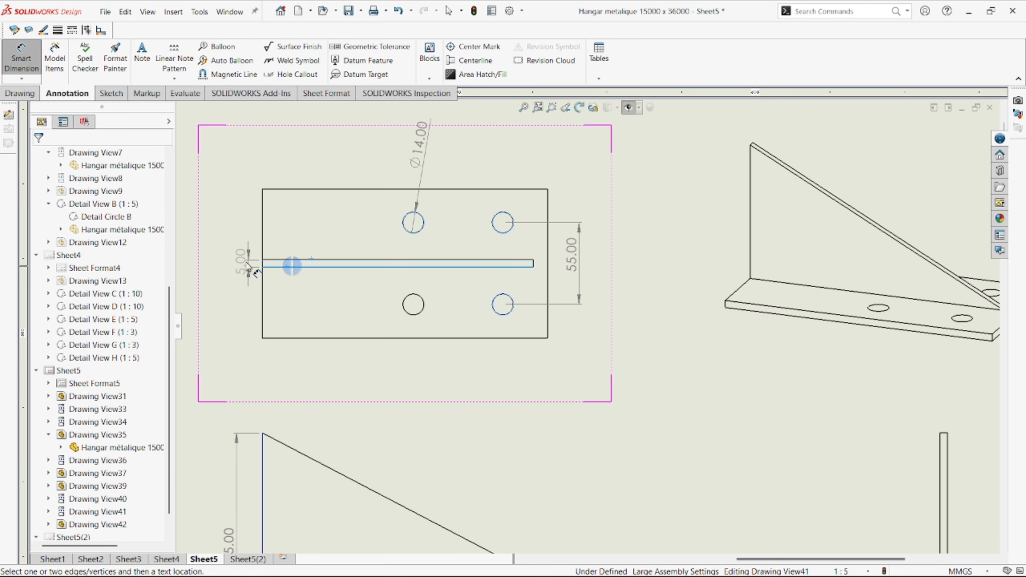
pyautogui.click(218, 263)
pyautogui.click(533, 265)
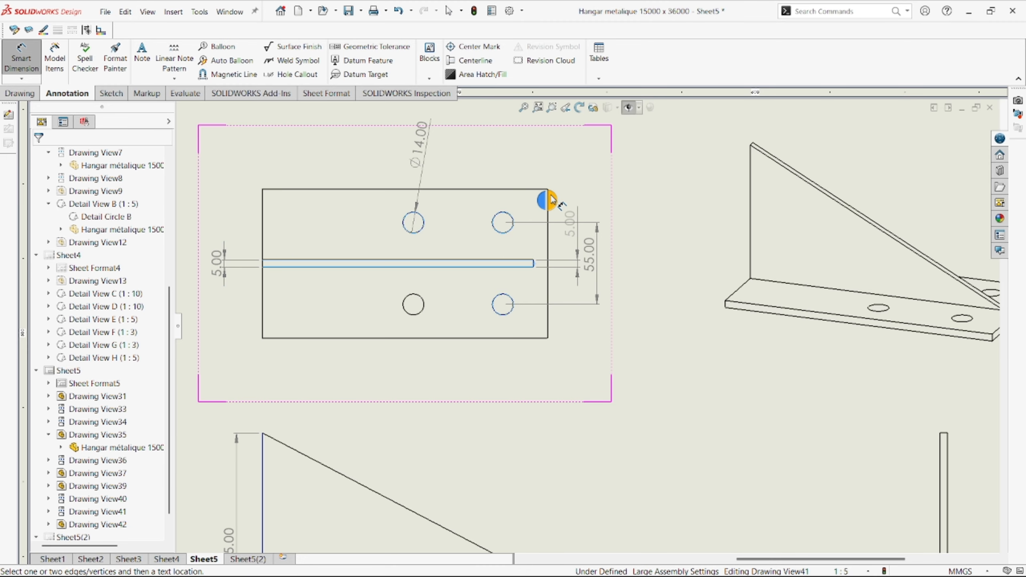
pyautogui.click(547, 238)
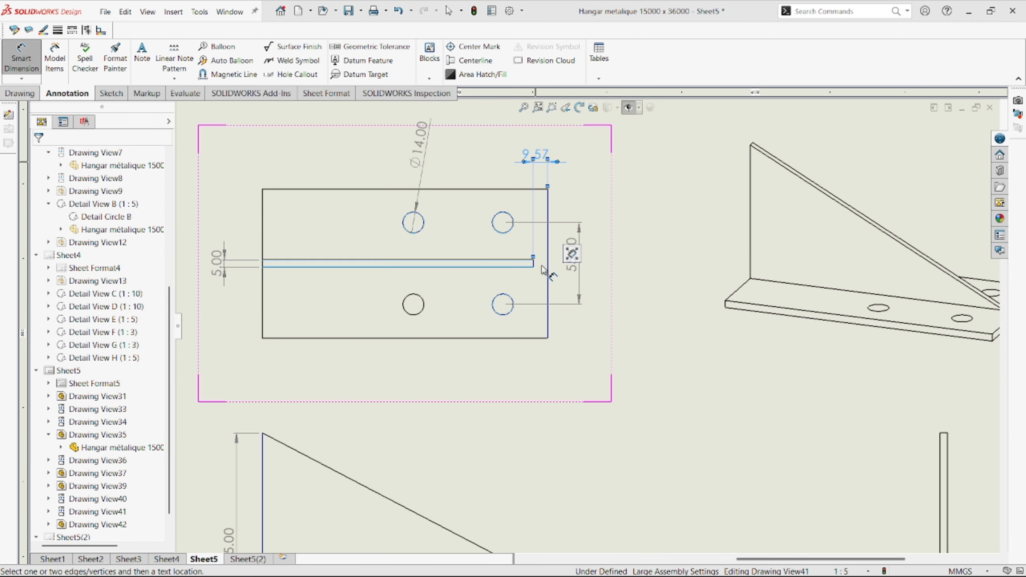
# - Dimension the horizontal spacing of the lower holes and the upper-right hole's distance from the plate's upper edge
pyautogui.scroll(-2, 534, 262)
pyautogui.click(376, 345)
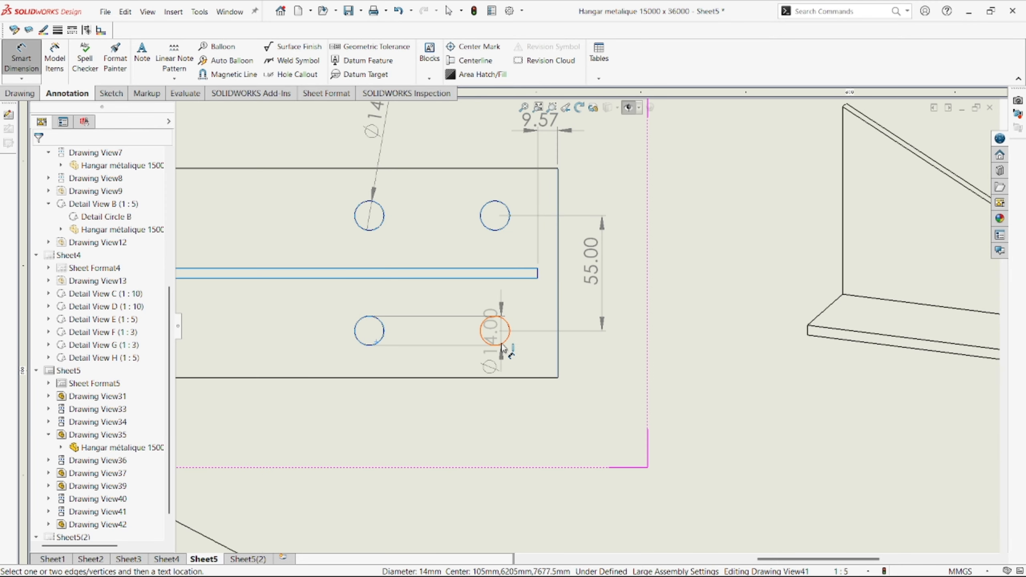
pyautogui.click(485, 336)
pyautogui.click(421, 422)
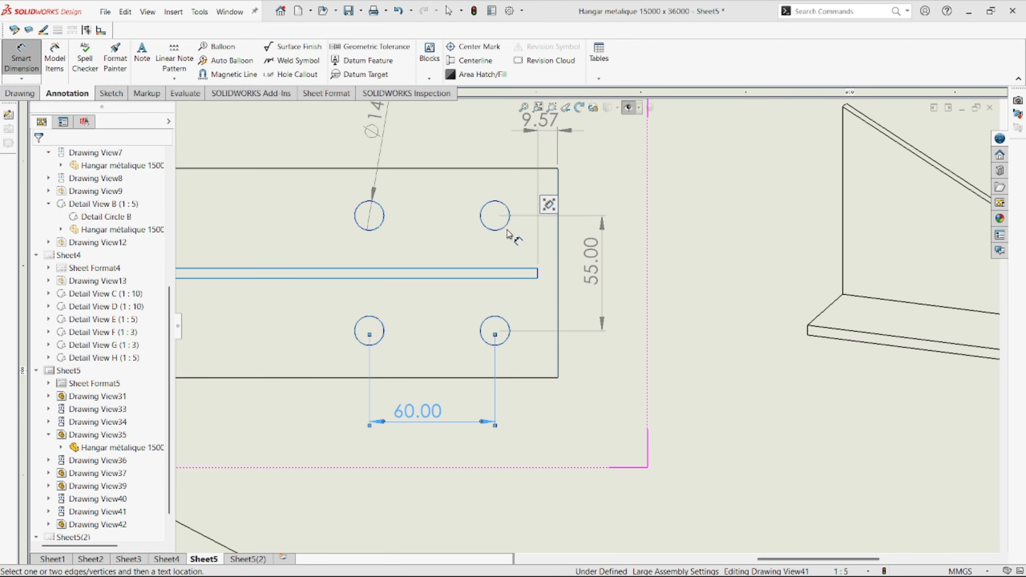
pyautogui.click(508, 208)
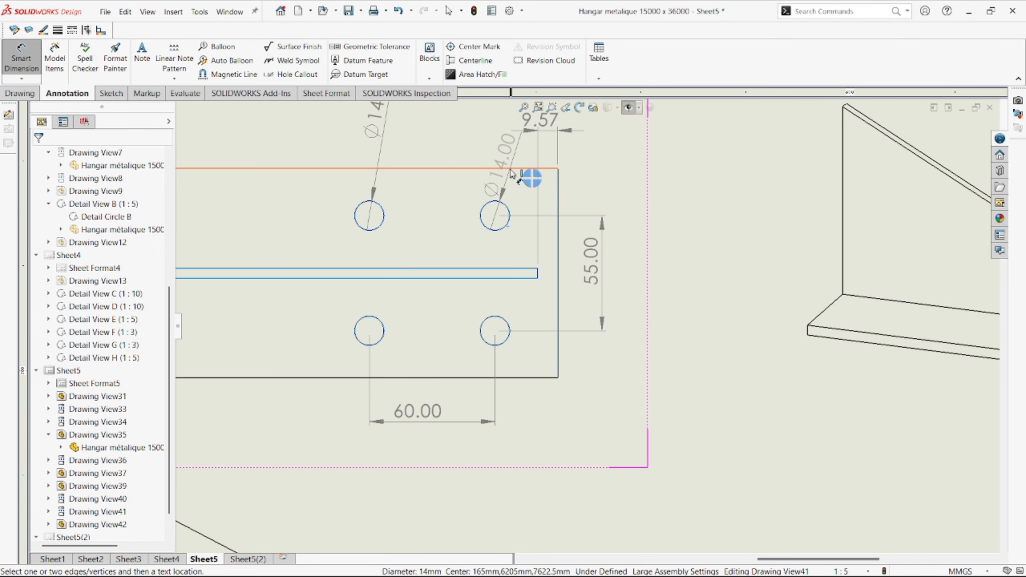
pyautogui.click(532, 169)
pyautogui.click(420, 194)
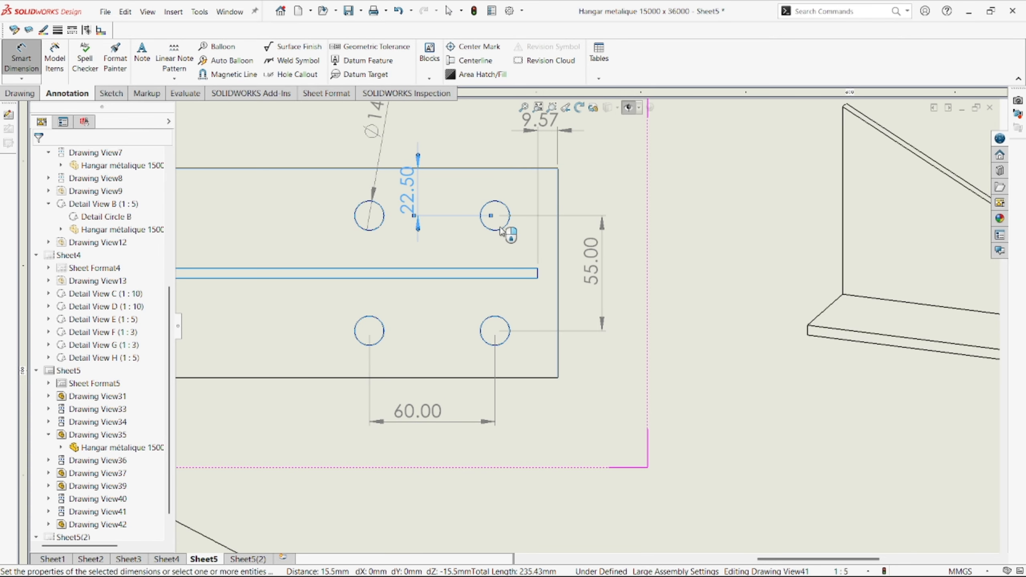
# - Dimension the angle between the sloped rib edge and the base plate in the bracket's front view
pyautogui.scroll(6, 508, 229)
pyautogui.scroll(-6, 575, 365)
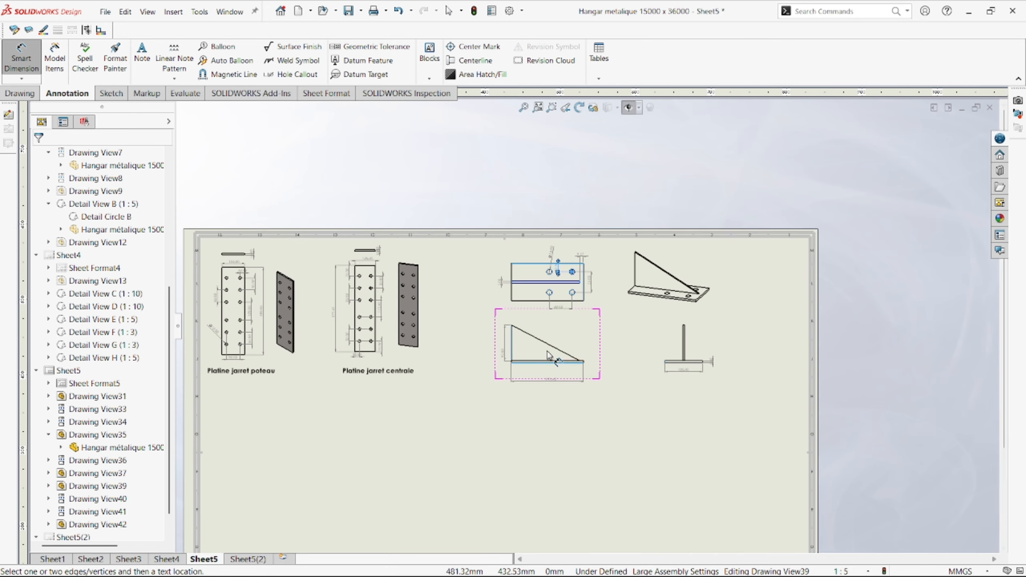
pyautogui.scroll(-3, 584, 352)
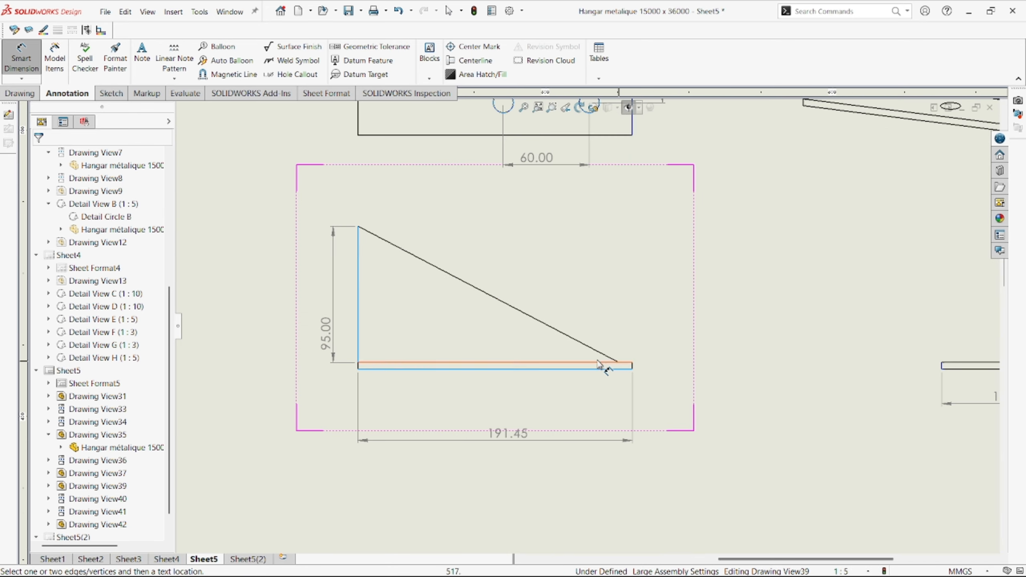
pyautogui.scroll(4, 523, 338)
pyautogui.scroll(-4, 525, 334)
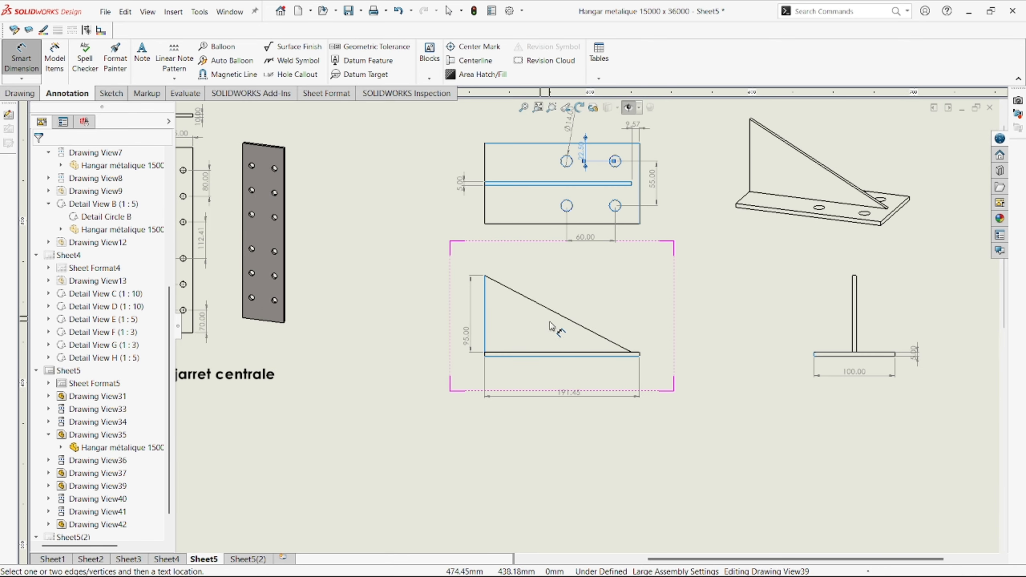
pyautogui.click(616, 350)
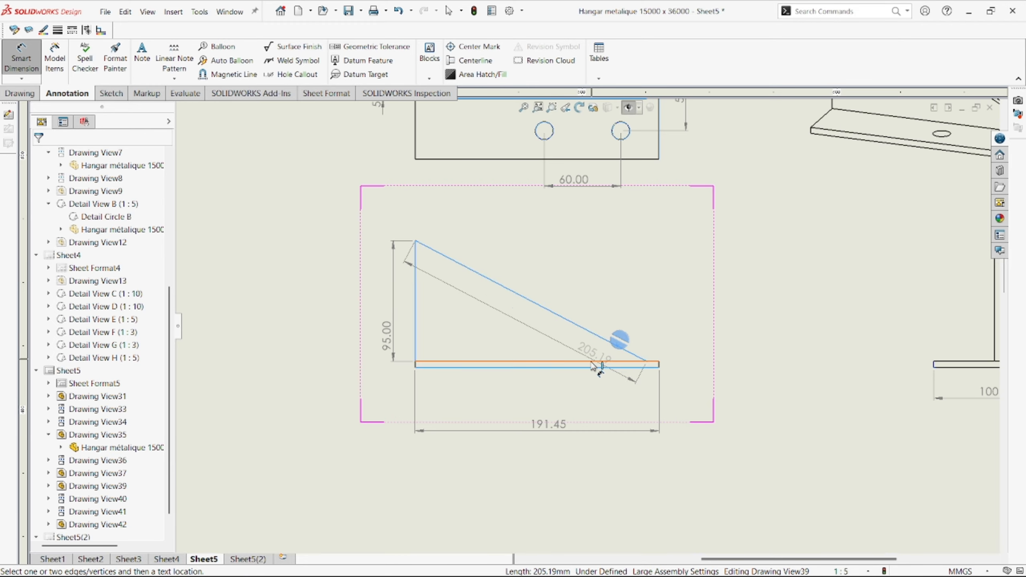
pyautogui.click(596, 365)
pyautogui.click(544, 344)
pyautogui.press('Escape')
# - Shift the bracket's front view slightly up and right, and move the top view slightly up
pyautogui.scroll(6, 630, 355)
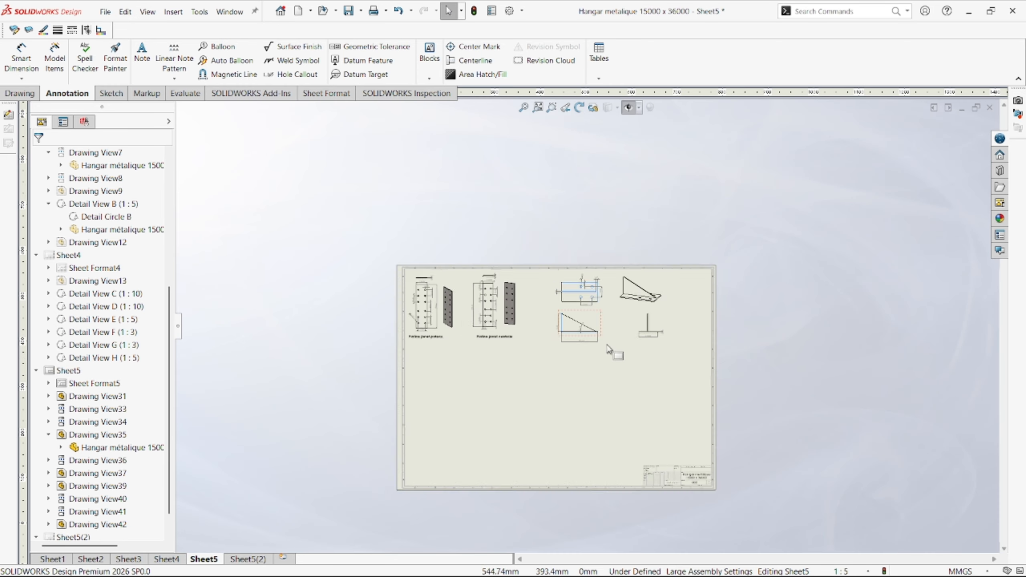
pyautogui.scroll(-2, 602, 351)
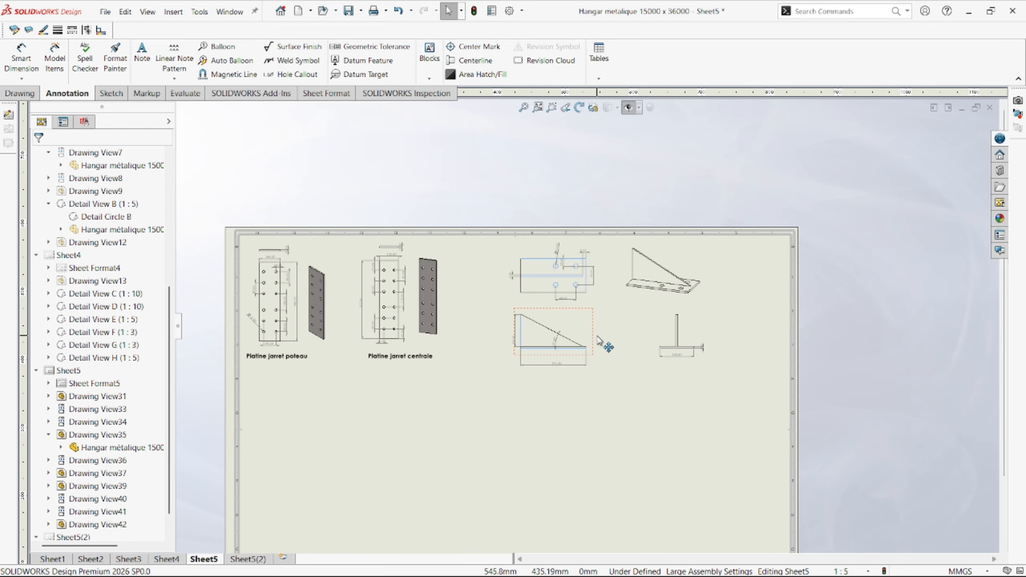
pyautogui.moveTo(600, 344); pyautogui.dragTo(608, 327)
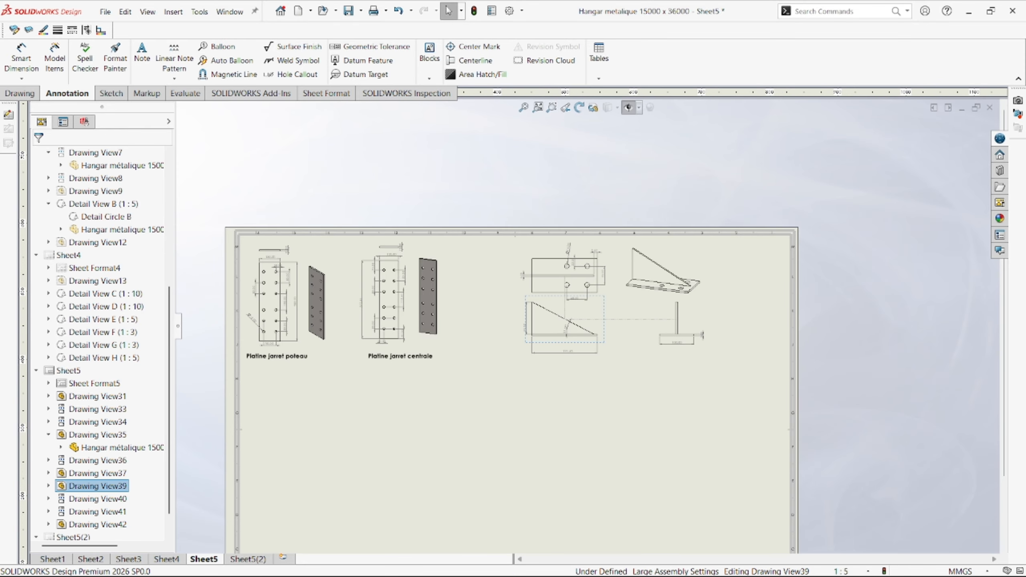
pyautogui.moveTo(543, 256); pyautogui.dragTo(541, 251)
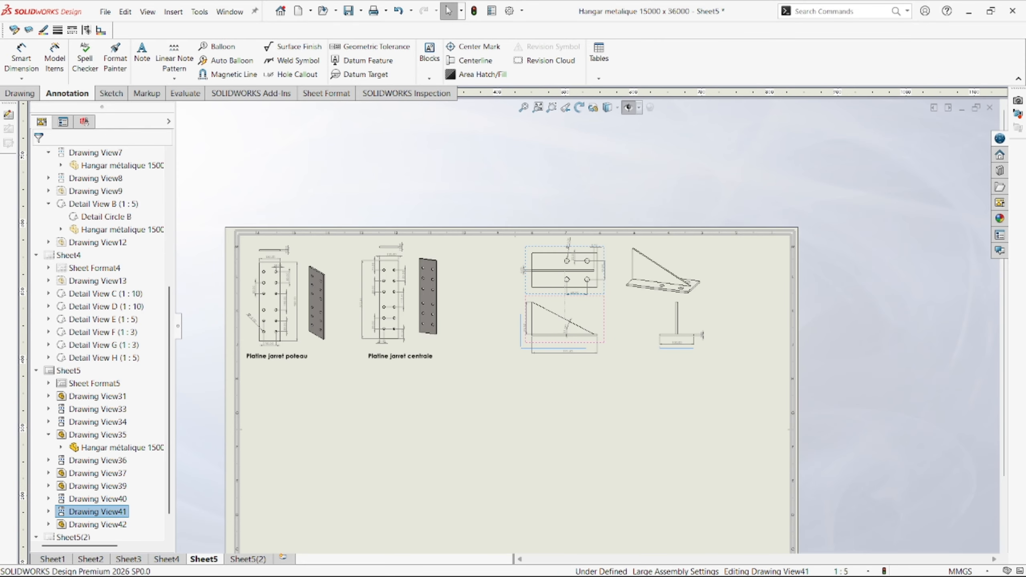
# - Place a copy of the "Platine jarret centrale" note below the bracket views and move the base length dimension closer to the front view
pyautogui.write('Platine jarret centrale')
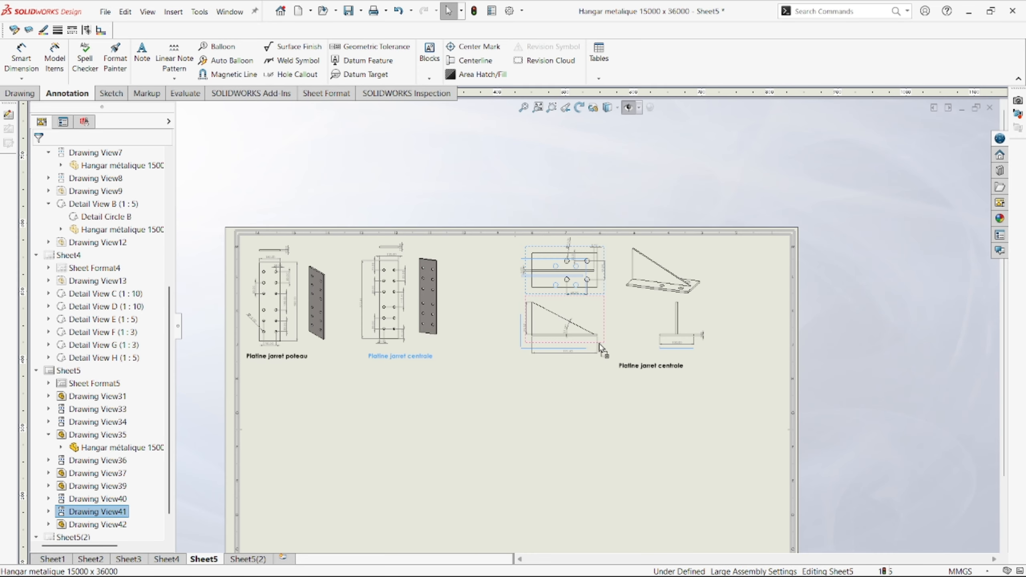
pyautogui.scroll(-3, 581, 350)
pyautogui.moveTo(564, 355); pyautogui.dragTo(557, 340)
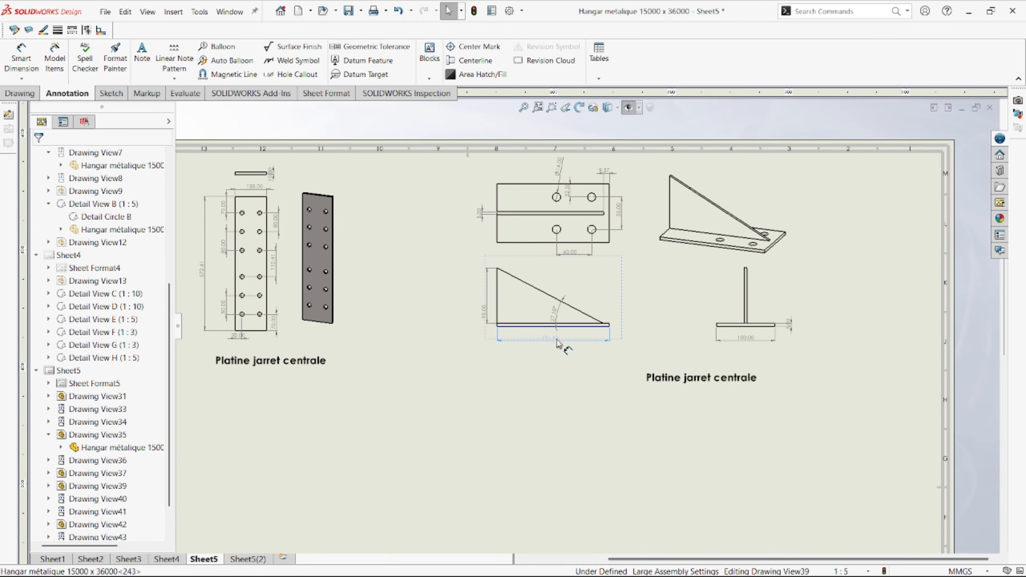
pyautogui.moveTo(707, 378); pyautogui.dragTo(660, 363)
# - Change the copied note's text to "Platine lisse avant"
pyautogui.doubleClick(674, 362)
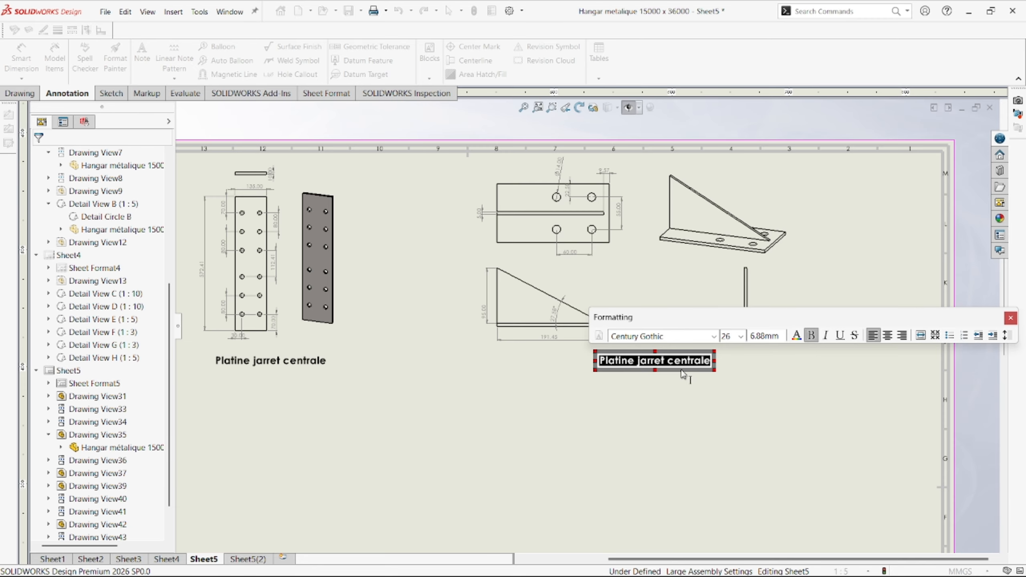
pyautogui.click(710, 362)
pyautogui.press('BackSpace')
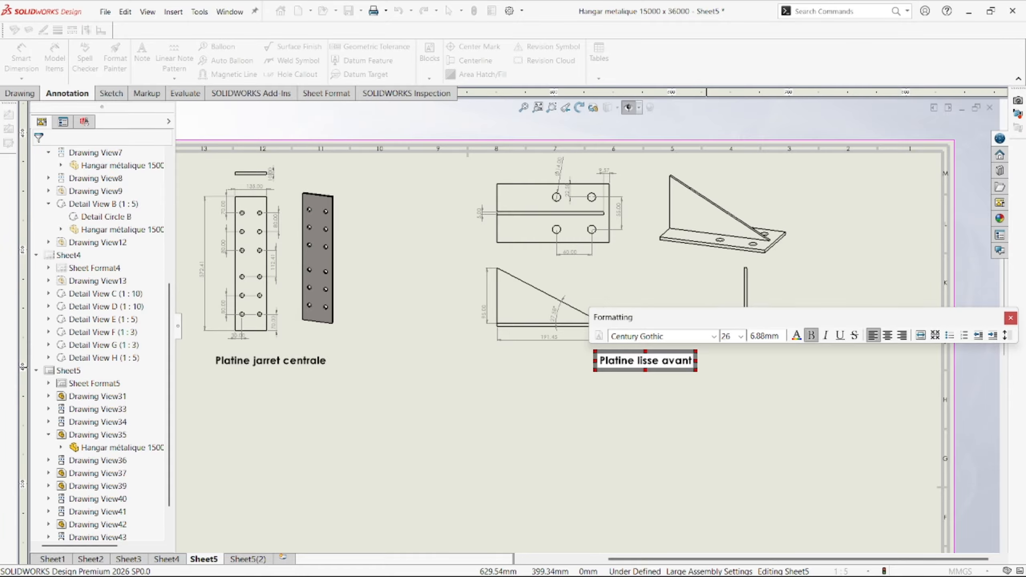
pyautogui.click(701, 425)
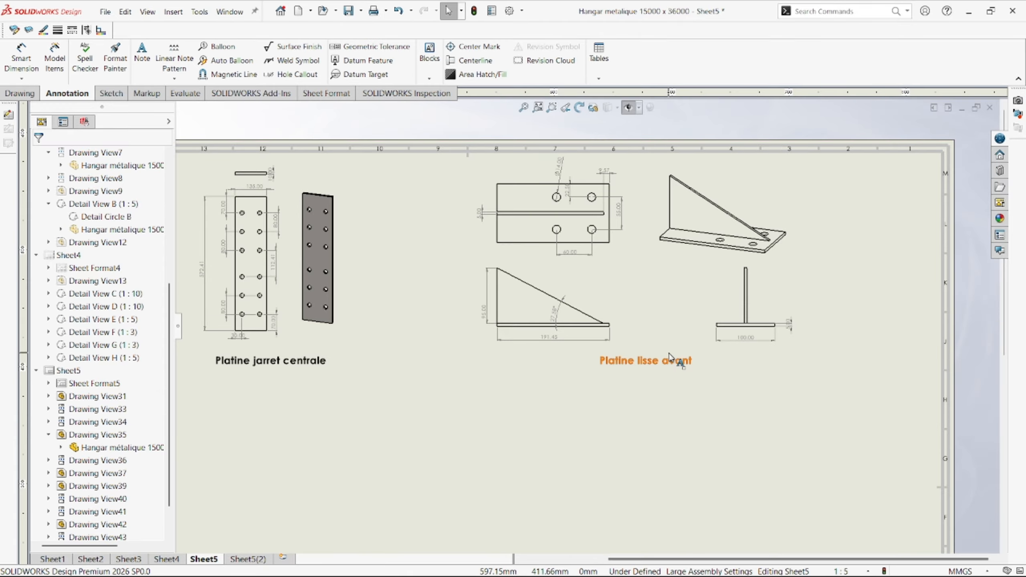
# - Delete the stray copy of the bracket's top view lying below the sheet border
pyautogui.scroll(7, 650, 350)
pyautogui.scroll(-2, 568, 382)
pyautogui.scroll(2, 567, 386)
pyautogui.scroll(-2, 564, 477)
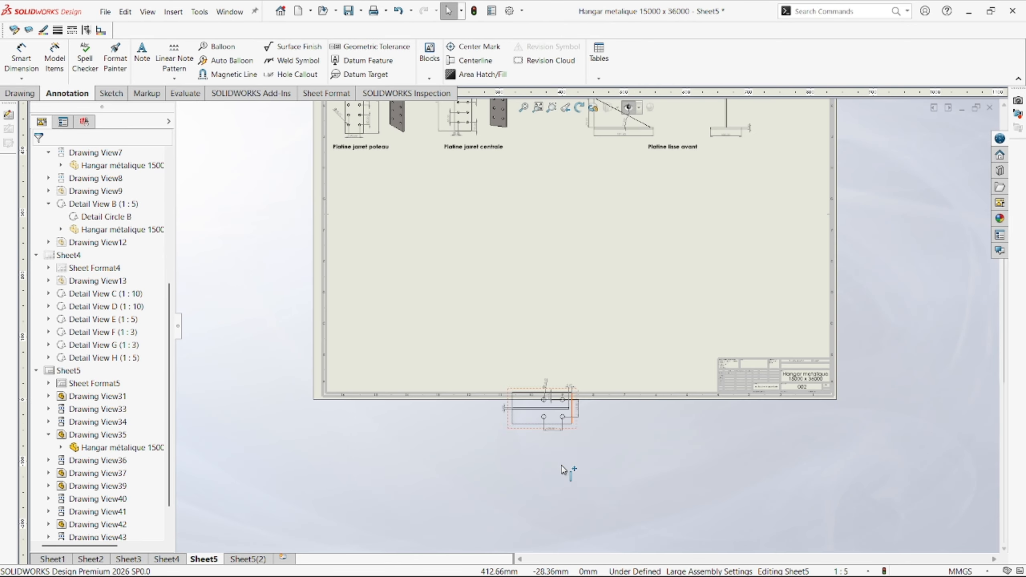
pyautogui.click(572, 428)
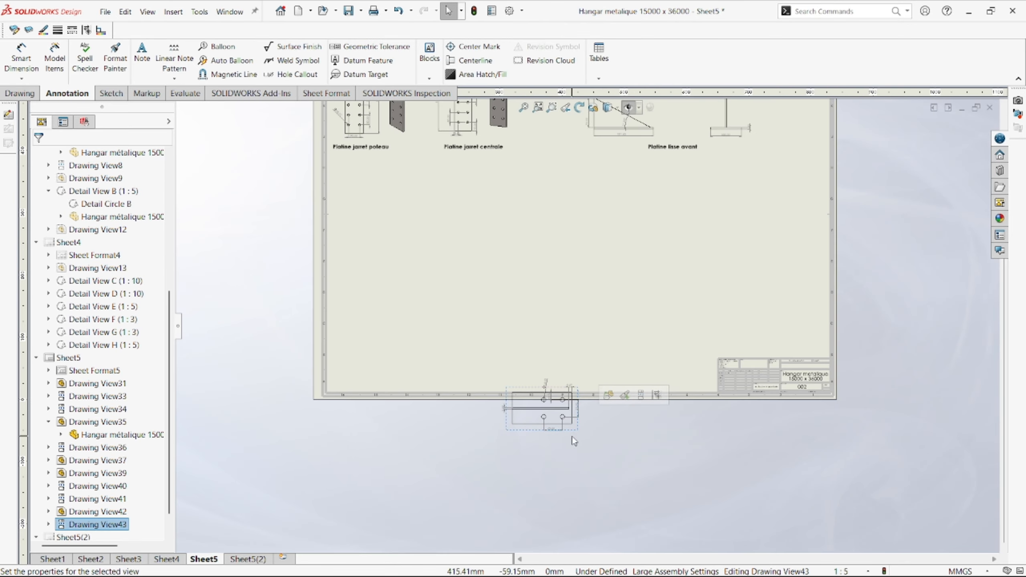
pyautogui.press('Delete')
pyautogui.click(597, 245)
pyautogui.press('f')
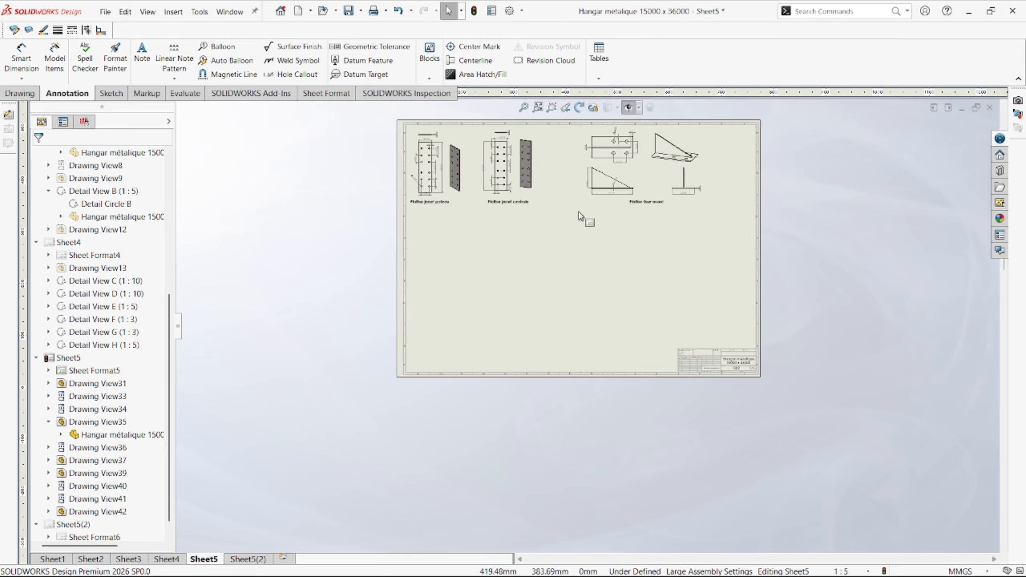
# - Start a model view of the hangar part limited to the small T-shaped bracket body under the side rail joint at the column
pyautogui.click(19, 93)
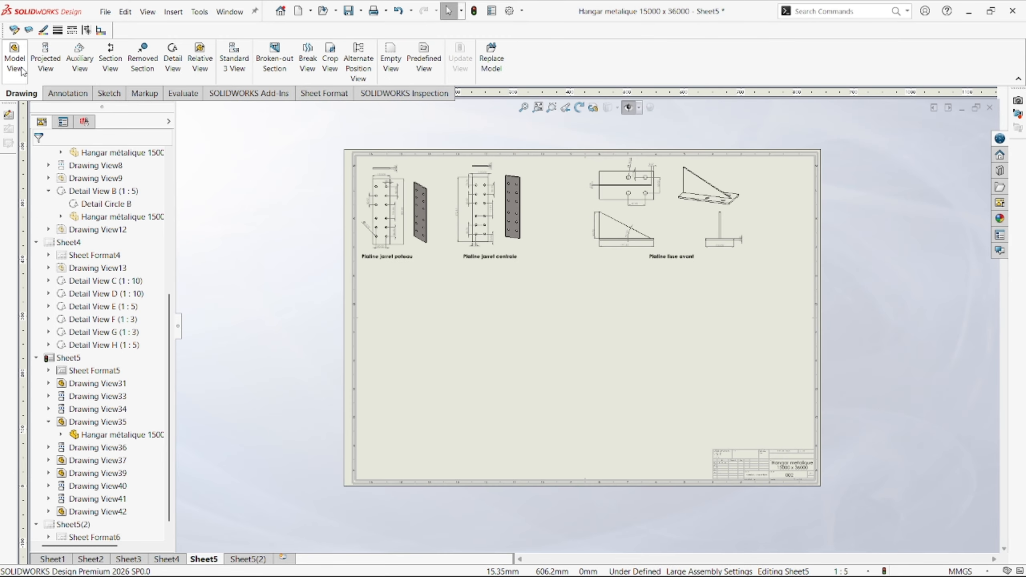
pyautogui.click(14, 56)
pyautogui.doubleClick(86, 264)
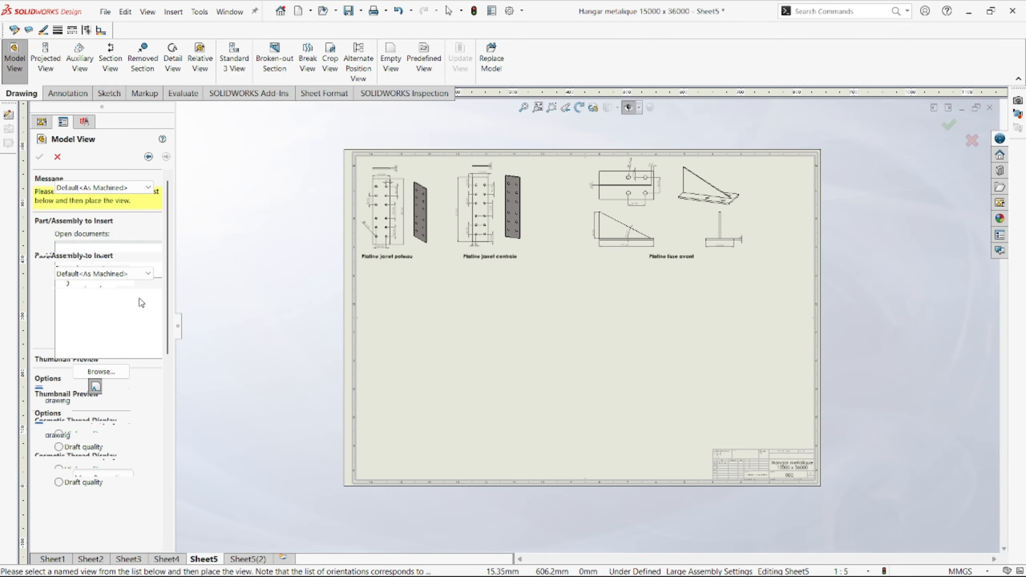
pyautogui.click(92, 294)
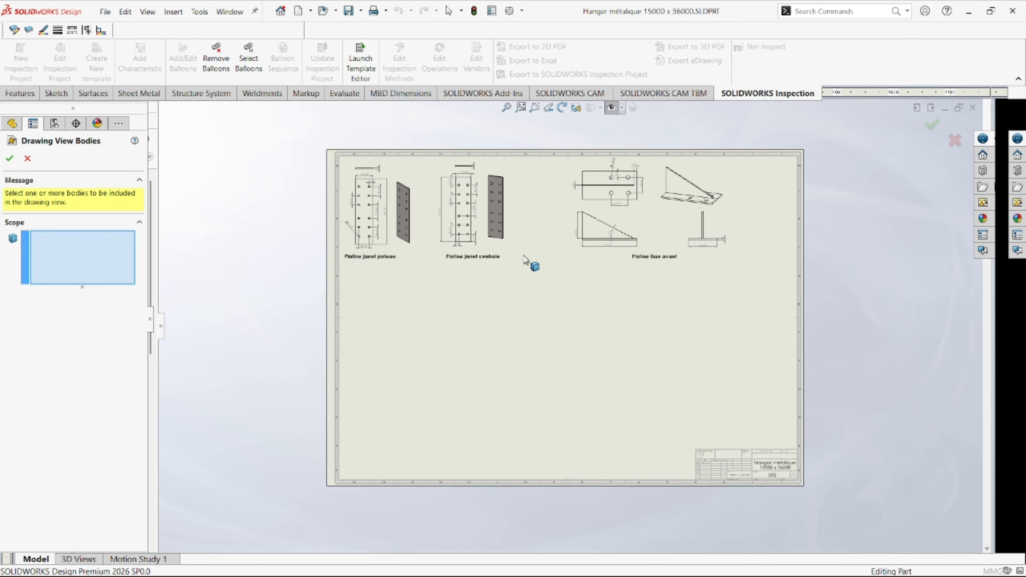
pyautogui.scroll(3, 596, 341)
pyautogui.scroll(-7, 598, 341)
pyautogui.scroll(3, 540, 366)
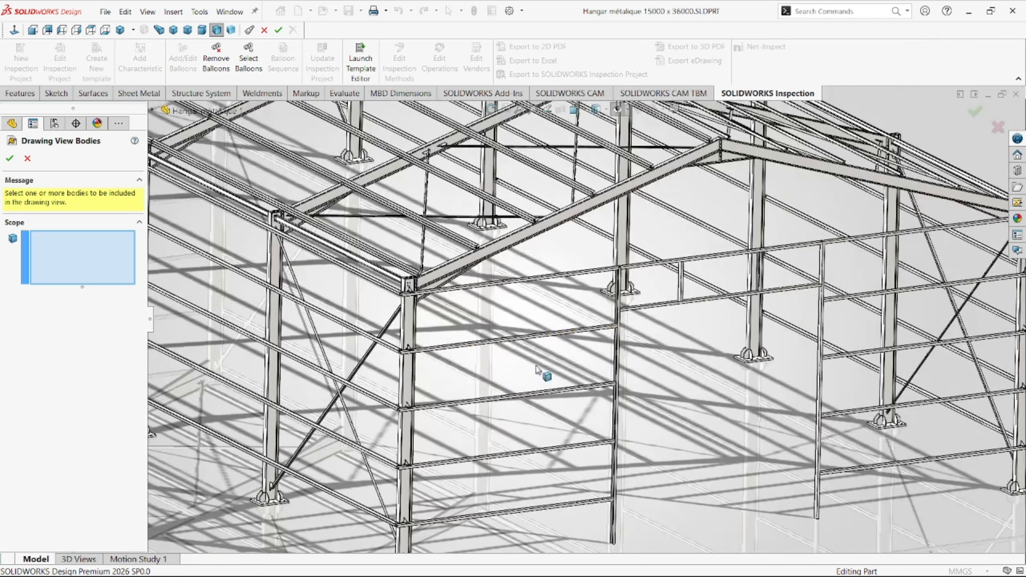
pyautogui.scroll(-4, 421, 394)
pyautogui.moveTo(400, 391); pyautogui.dragTo(401, 410, button='middle')
pyautogui.scroll(6, 618, 251)
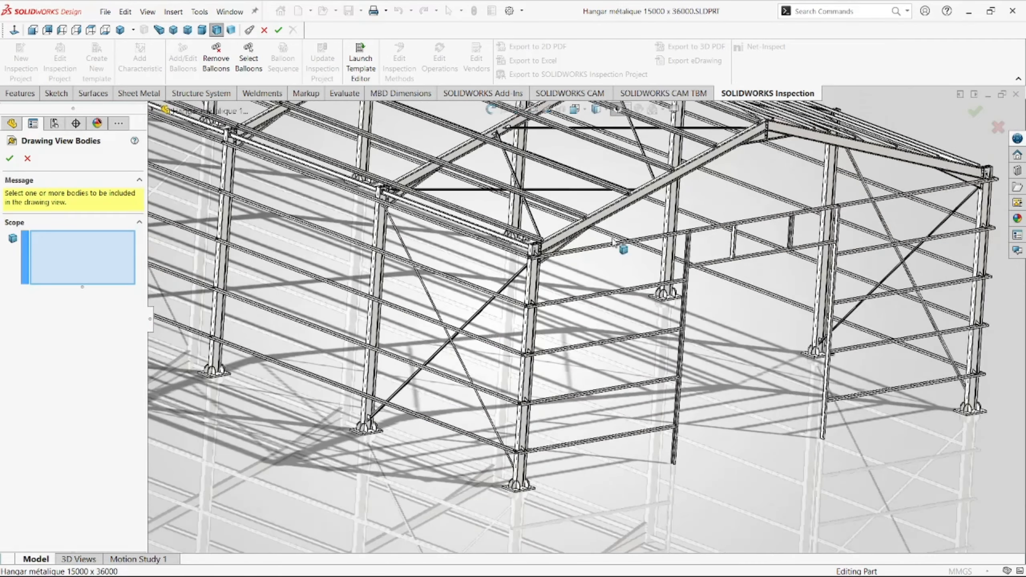
pyautogui.scroll(-4, 630, 242)
pyautogui.scroll(-6, 509, 315)
pyautogui.scroll(-2, 521, 291)
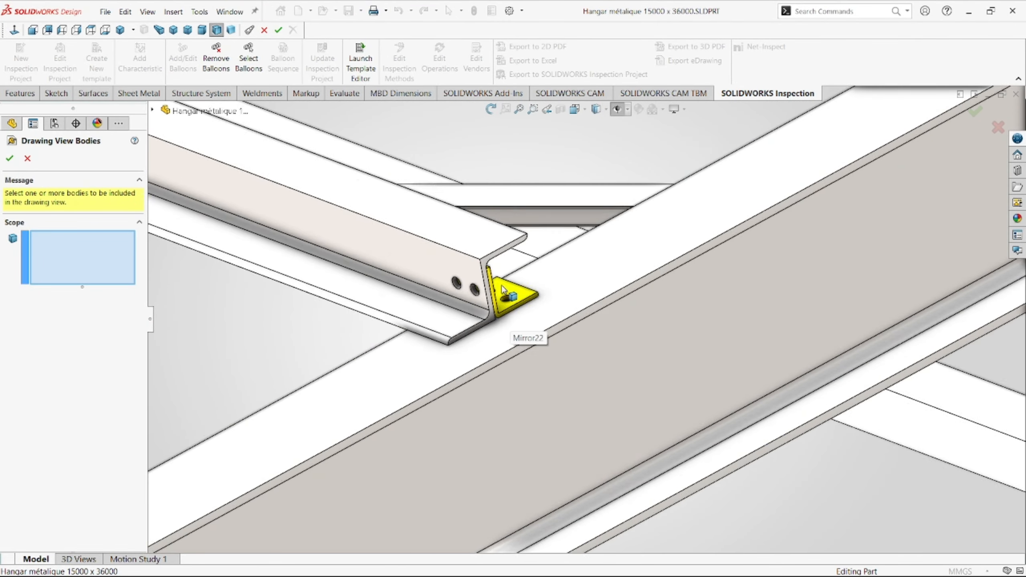
pyautogui.scroll(6, 493, 297)
pyautogui.scroll(5, 439, 402)
pyautogui.scroll(-5, 451, 394)
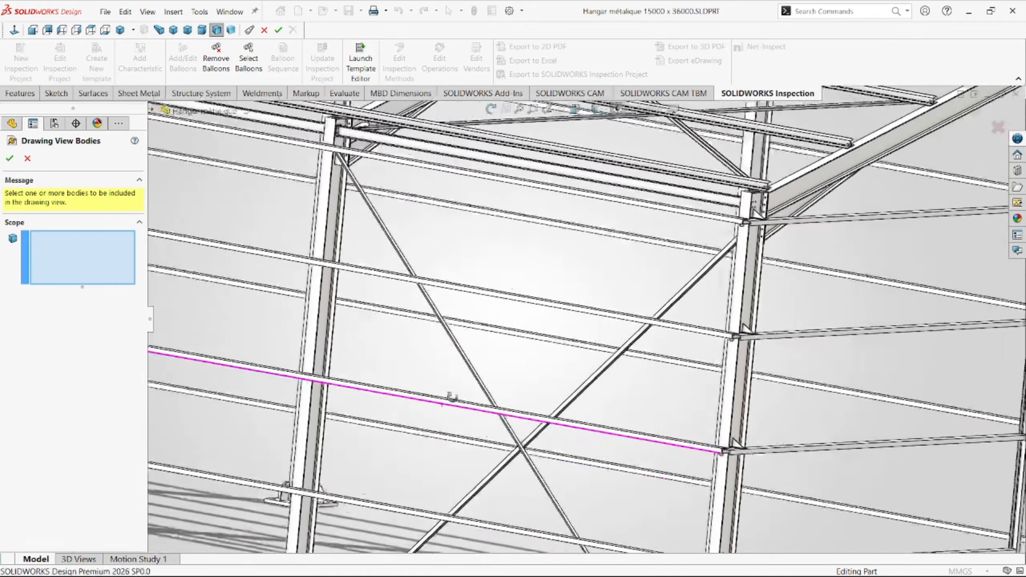
pyautogui.scroll(5, 442, 408)
pyautogui.scroll(-5, 323, 346)
pyautogui.scroll(-10, 323, 346)
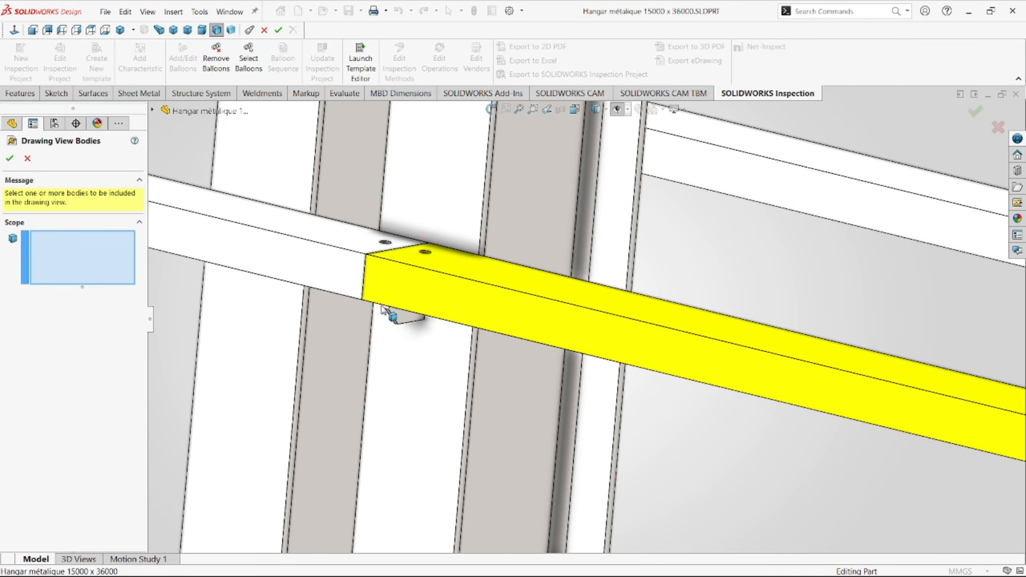
pyautogui.click(398, 319)
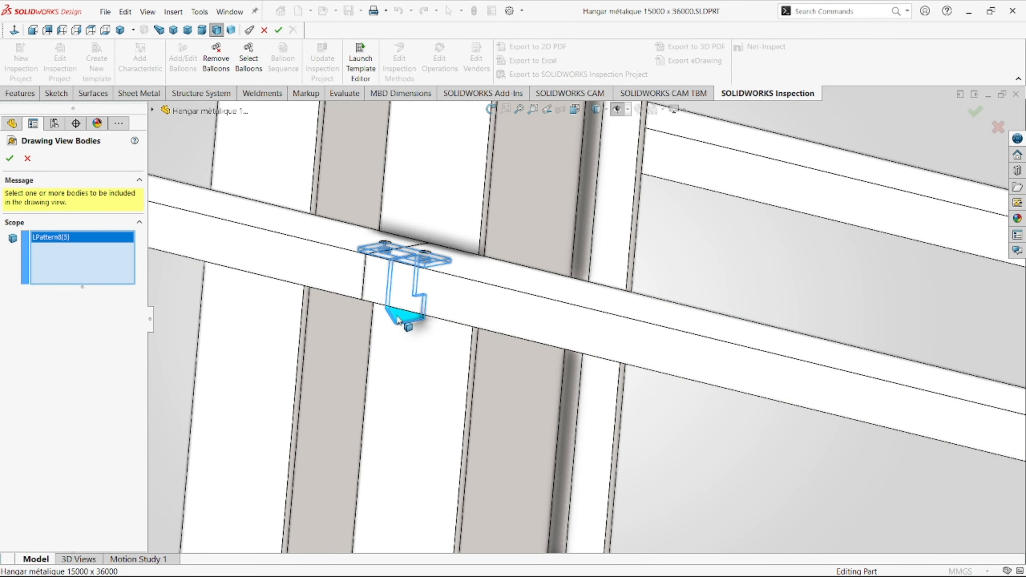
pyautogui.click(9, 158)
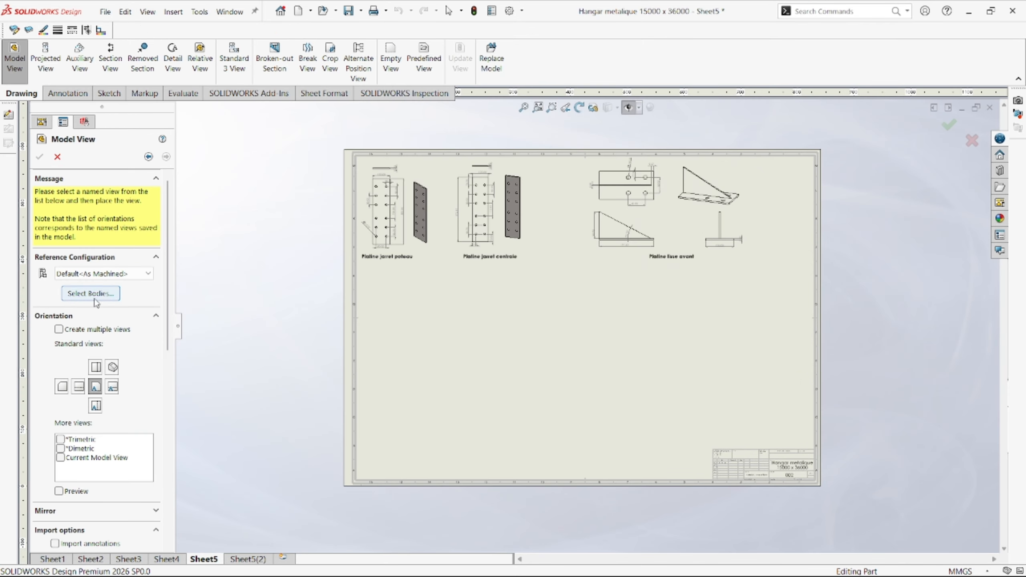
# - Create front, top, right and dimetric views of the rail bracket together at a custom scale of 1:2
pyautogui.click(59, 330)
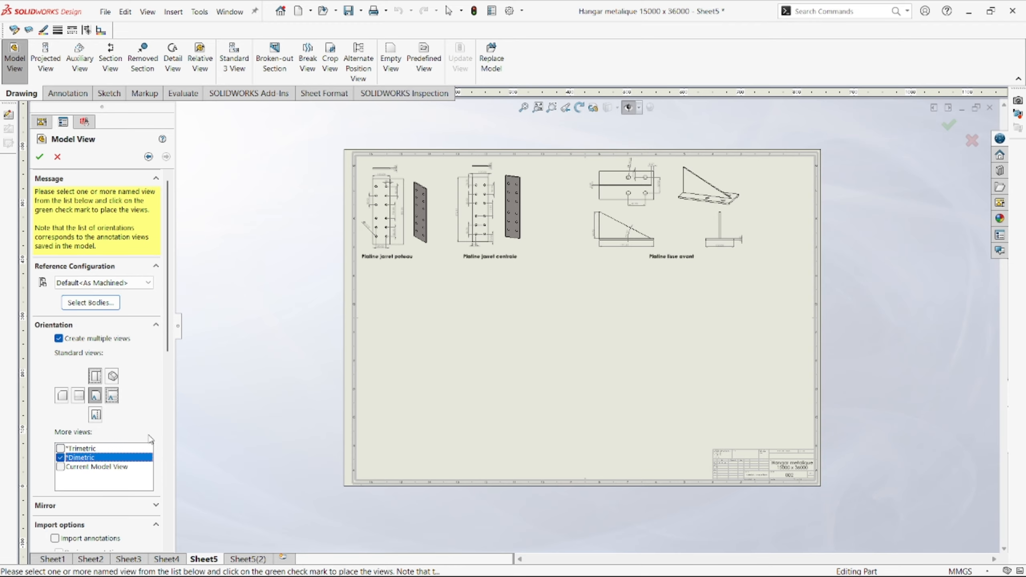
pyautogui.scroll(-10, 158, 442)
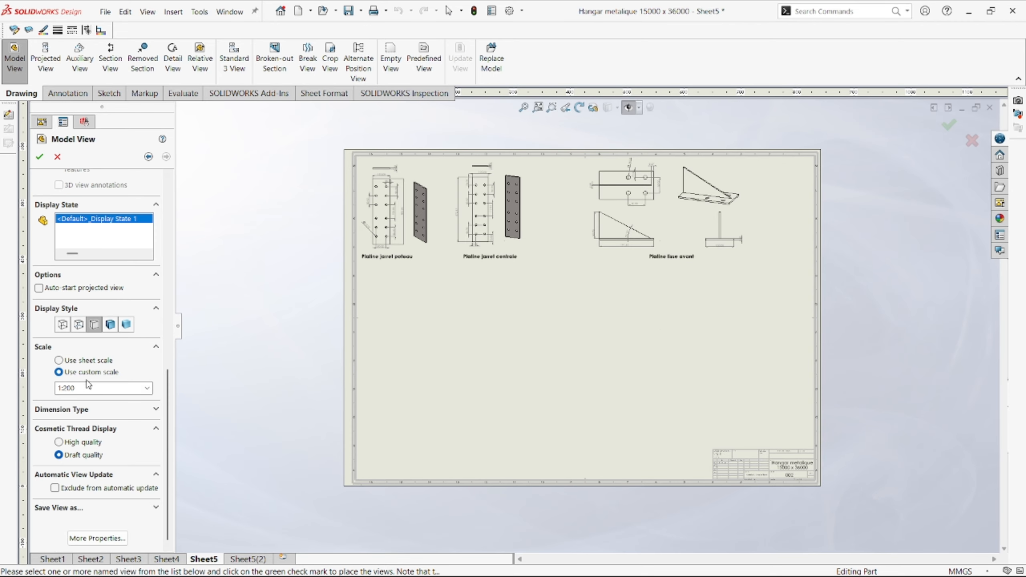
pyautogui.click(149, 391)
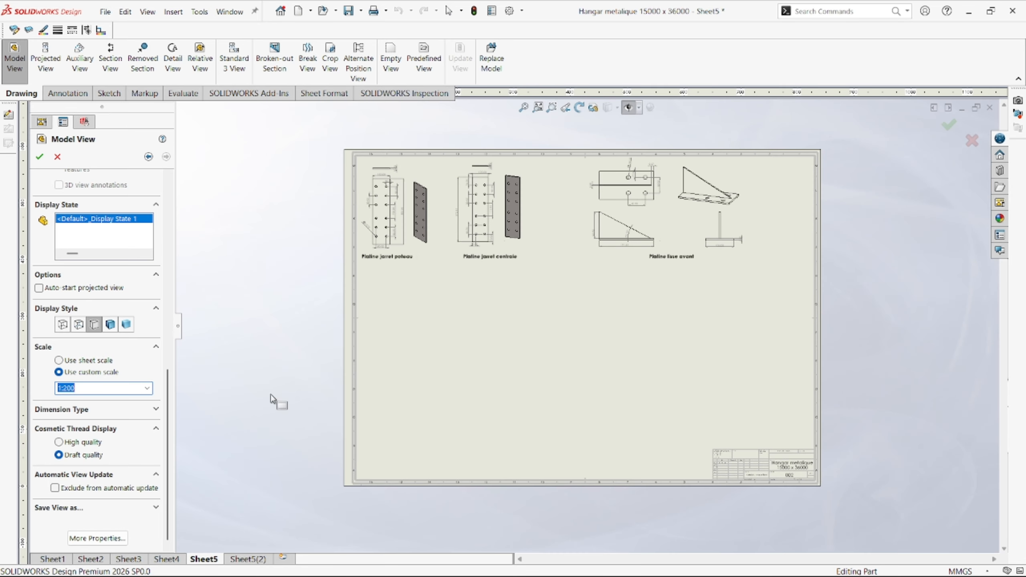
pyautogui.click(147, 389)
pyautogui.click(148, 391)
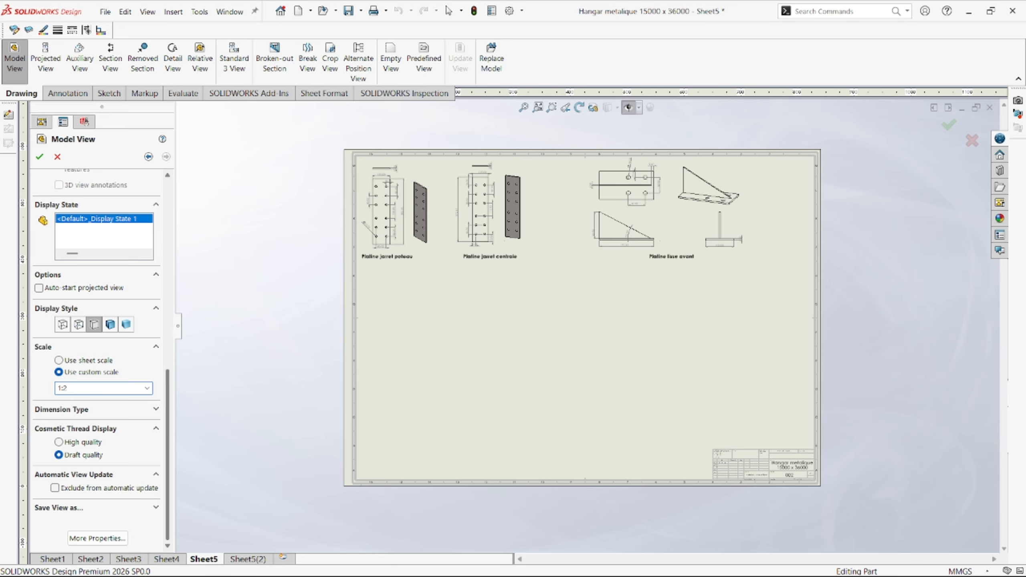
pyautogui.click(662, 362)
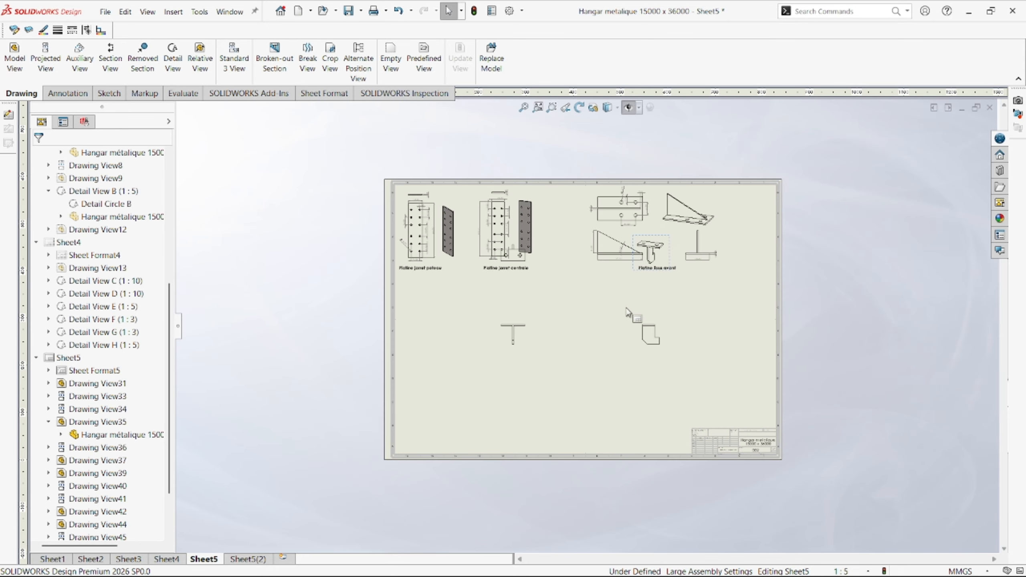
# - Arrange the four rail bracket views in a compact group below the "Platine jarret poteau" label
pyautogui.scroll(-1, 711, 258)
pyautogui.moveTo(662, 376); pyautogui.dragTo(531, 382)
pyautogui.moveTo(465, 378)
pyautogui.mouseDown()
pyautogui.moveTo(342, 370)
pyautogui.moveTo(334, 379)
pyautogui.mouseUp()
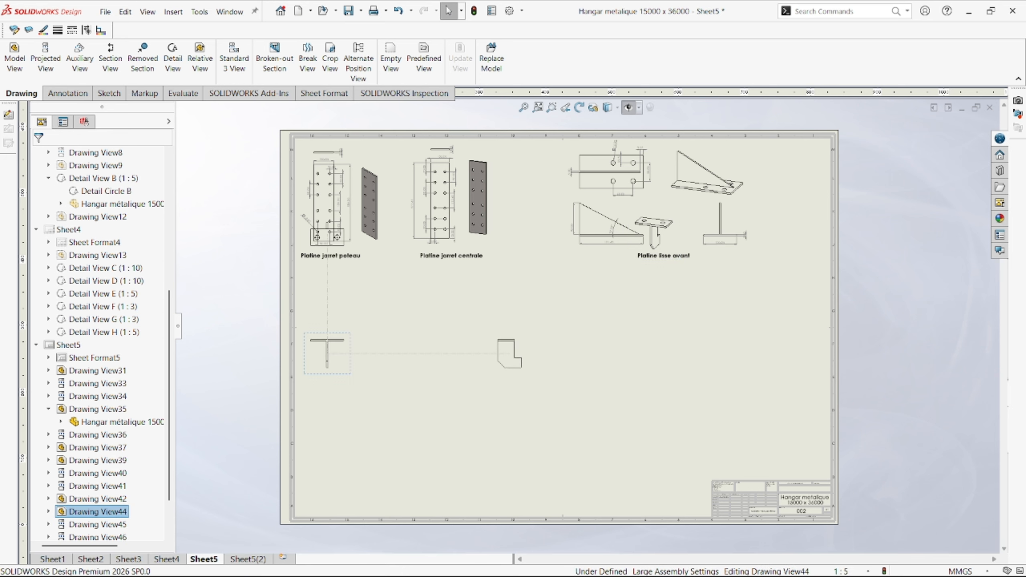
pyautogui.moveTo(354, 253); pyautogui.dragTo(346, 325)
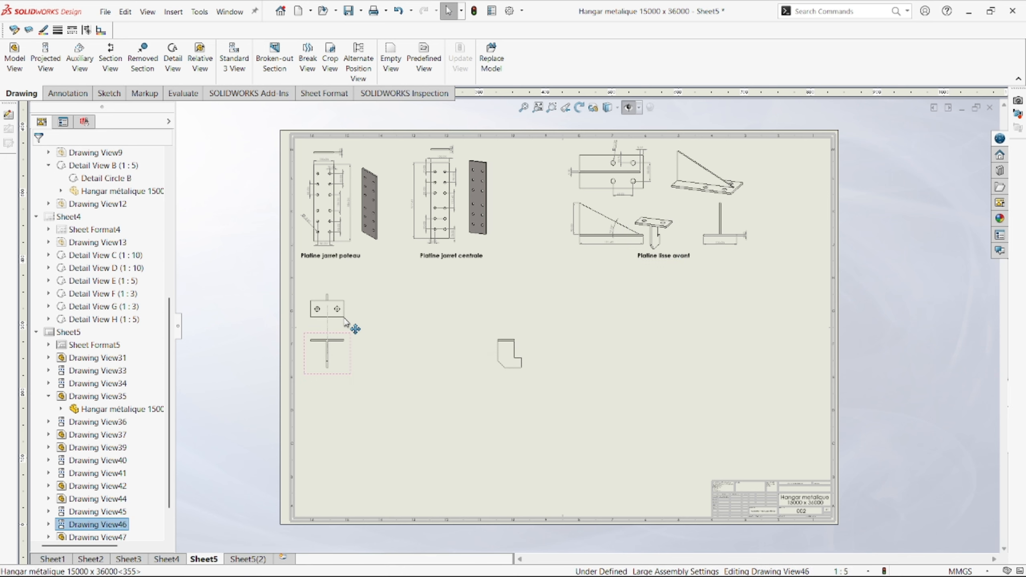
pyautogui.moveTo(515, 375); pyautogui.dragTo(392, 375)
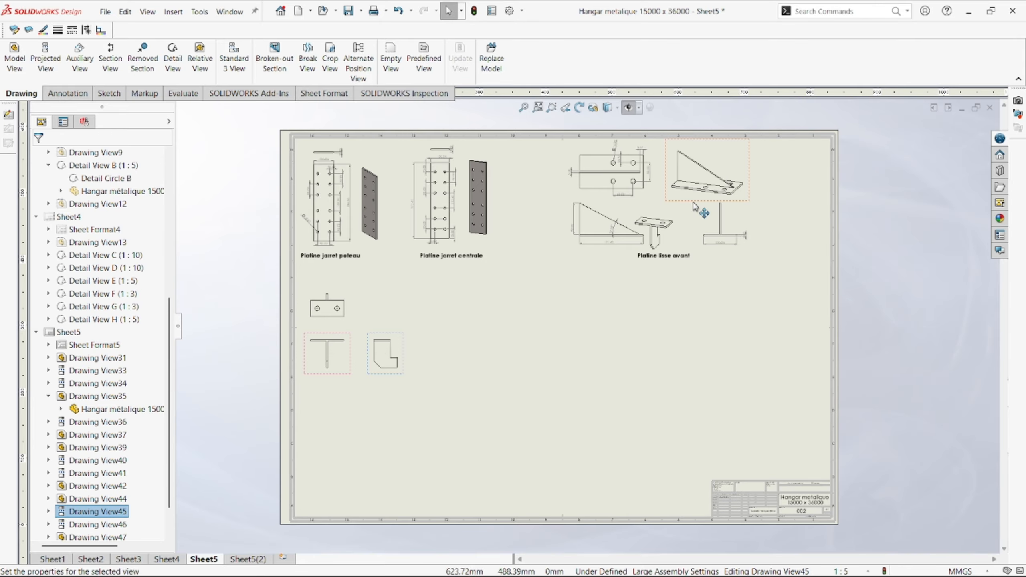
pyautogui.moveTo(669, 232); pyautogui.dragTo(409, 309)
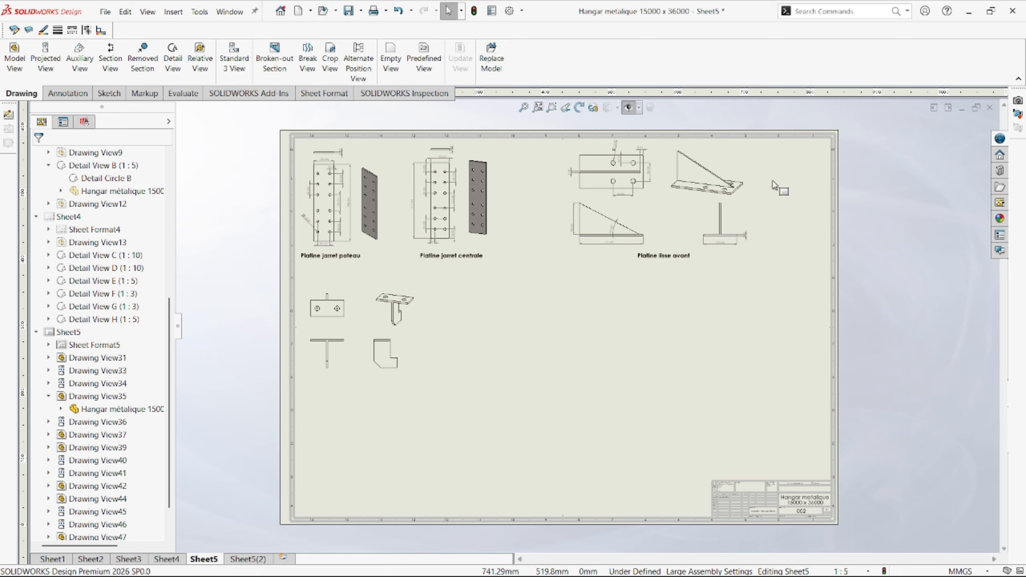
# - Display the pictorial view of the "Platine lisse avant" bracket as shaded with edges
pyautogui.click(70, 129)
pyautogui.scroll(-7, 142, 359)
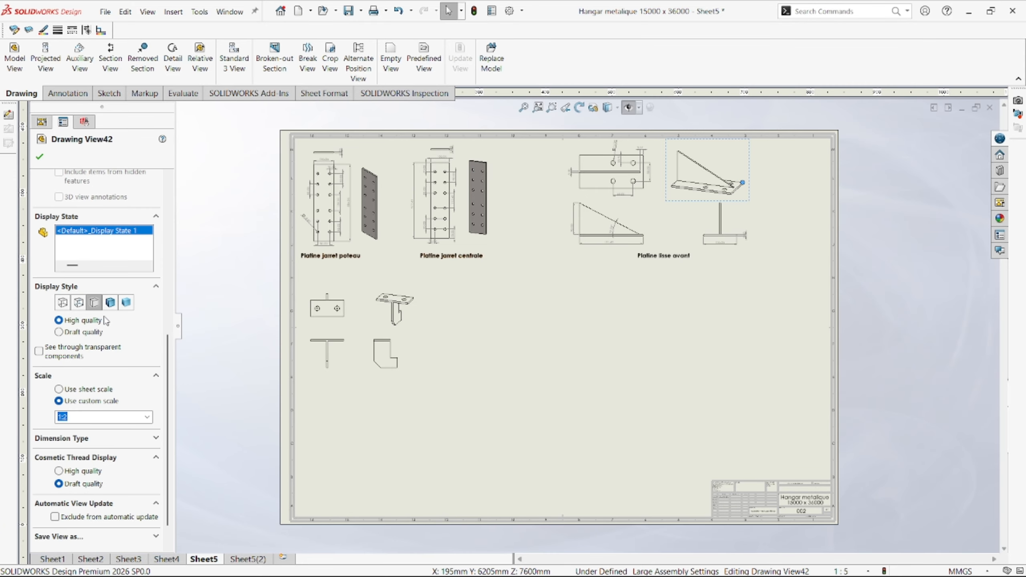
pyautogui.click(110, 302)
pyautogui.click(505, 327)
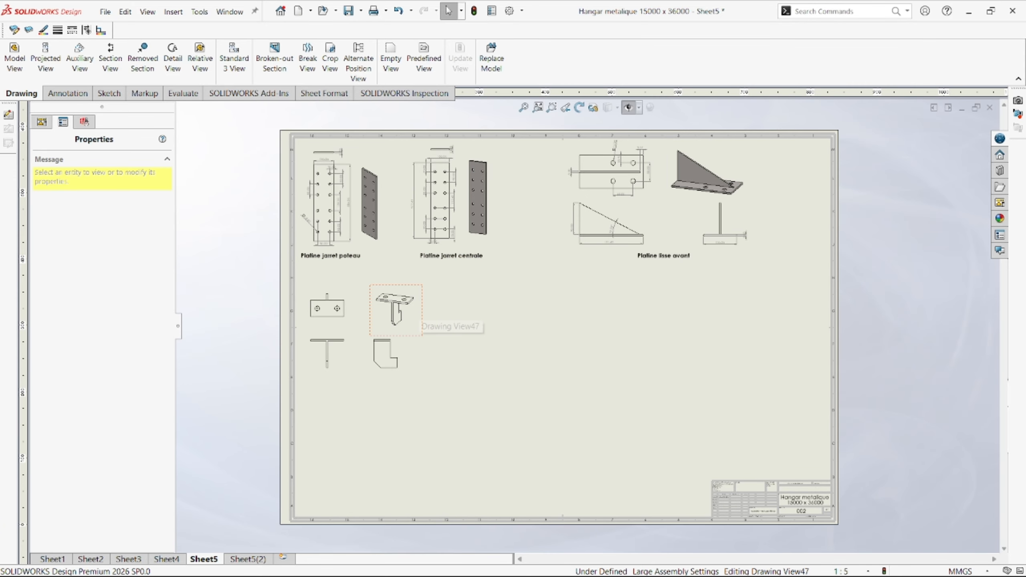
# - Display the dimetric view of the T-shaped rail bracket as shaded with edges
pyautogui.click(396, 309)
pyautogui.scroll(-7, 155, 380)
pyautogui.click(109, 276)
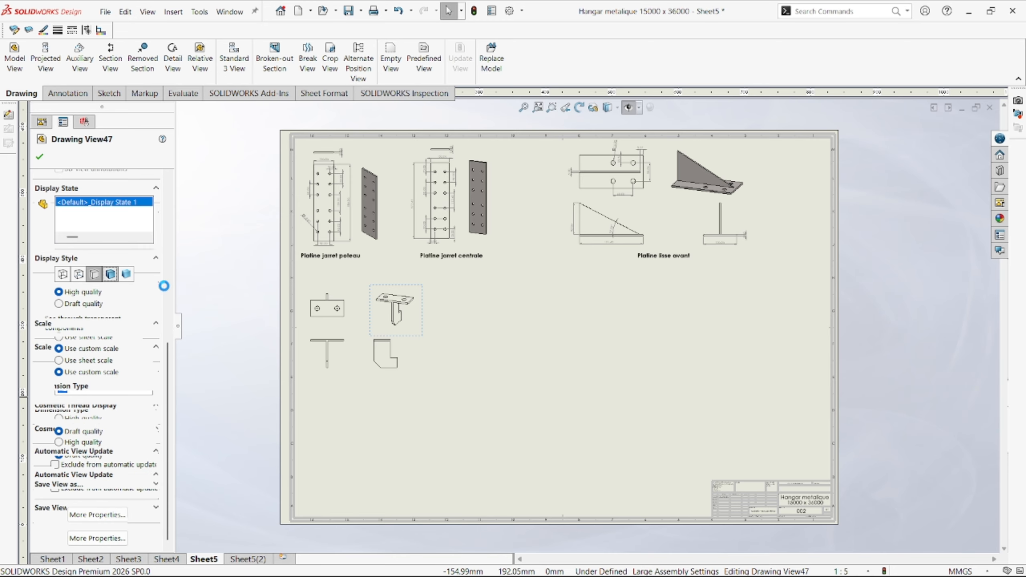
pyautogui.scroll(-1, 367, 345)
pyautogui.click(336, 380)
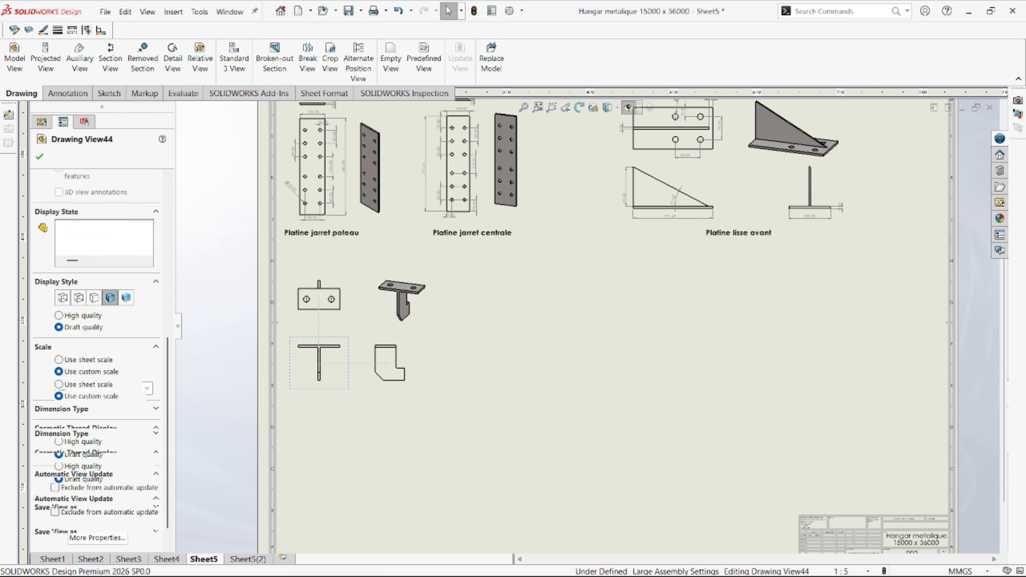
# - Dimension the overall height of the T-shaped bracket in its front view
pyautogui.scroll(-2, 373, 338)
pyautogui.click(61, 94)
pyautogui.click(21, 57)
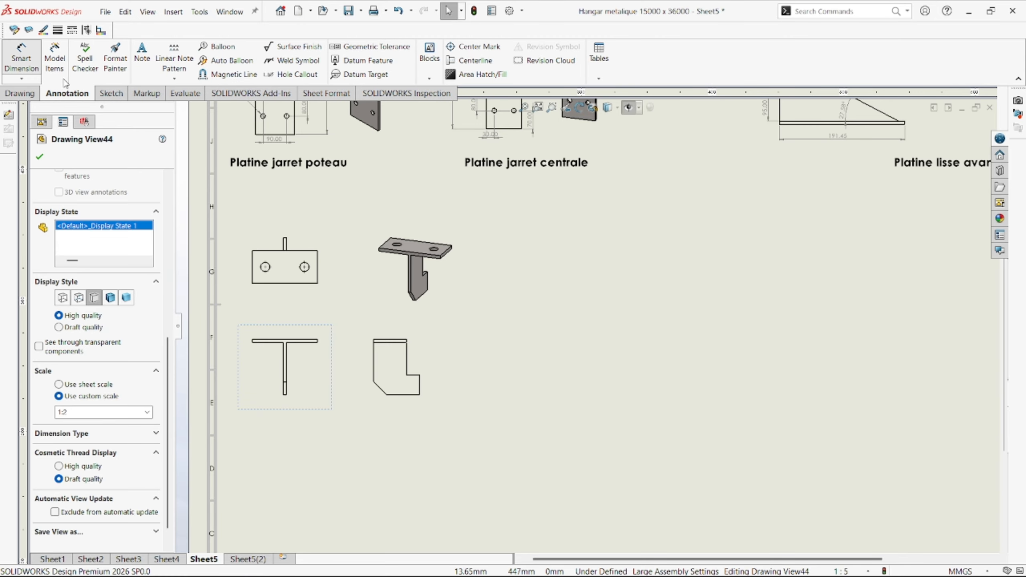
pyautogui.scroll(-2, 388, 275)
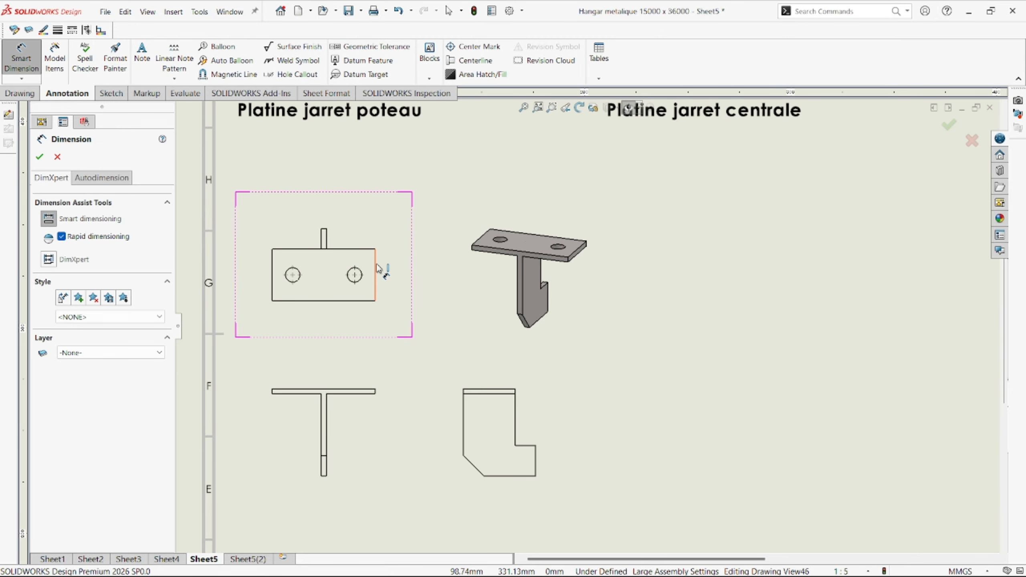
pyautogui.click(336, 391)
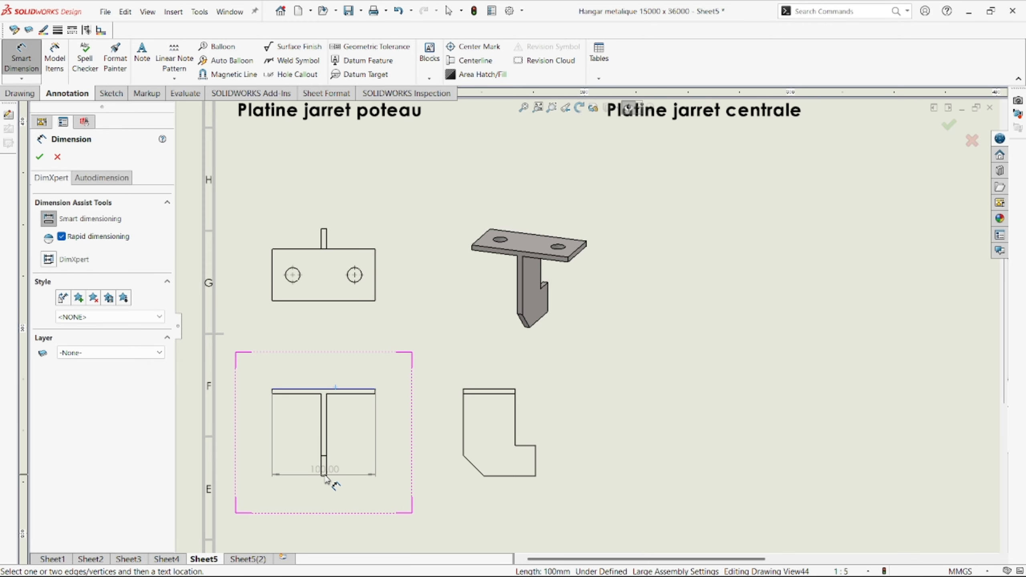
pyautogui.click(323, 476)
pyautogui.click(249, 439)
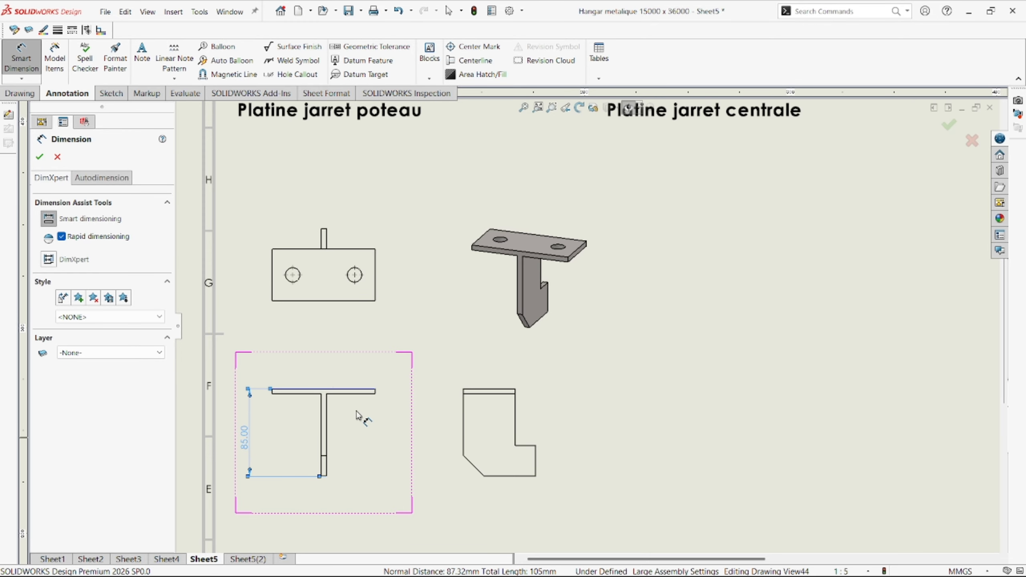
# - Dimension the angle of the bevelled lower corner and the length of the straight edge above it in the bracket's side view
pyautogui.scroll(-3, 364, 411)
pyautogui.scroll(1, 519, 262)
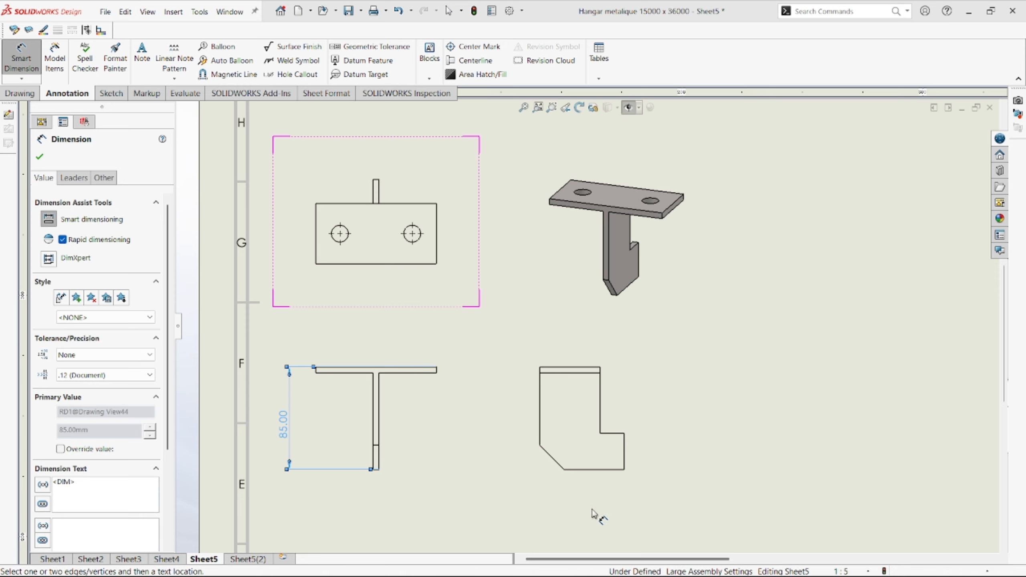
pyautogui.scroll(-4, 555, 465)
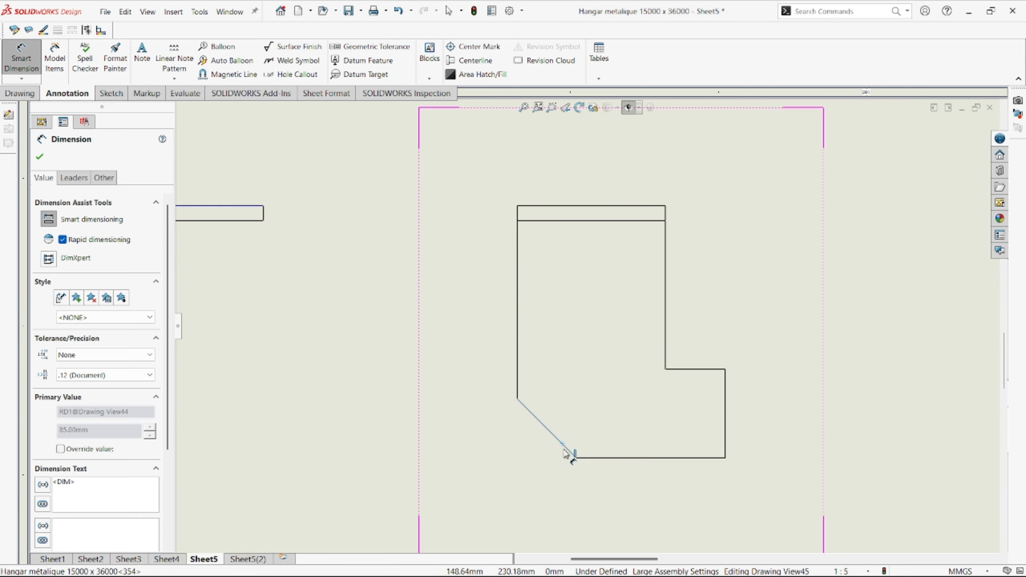
pyautogui.click(563, 444)
pyautogui.click(591, 458)
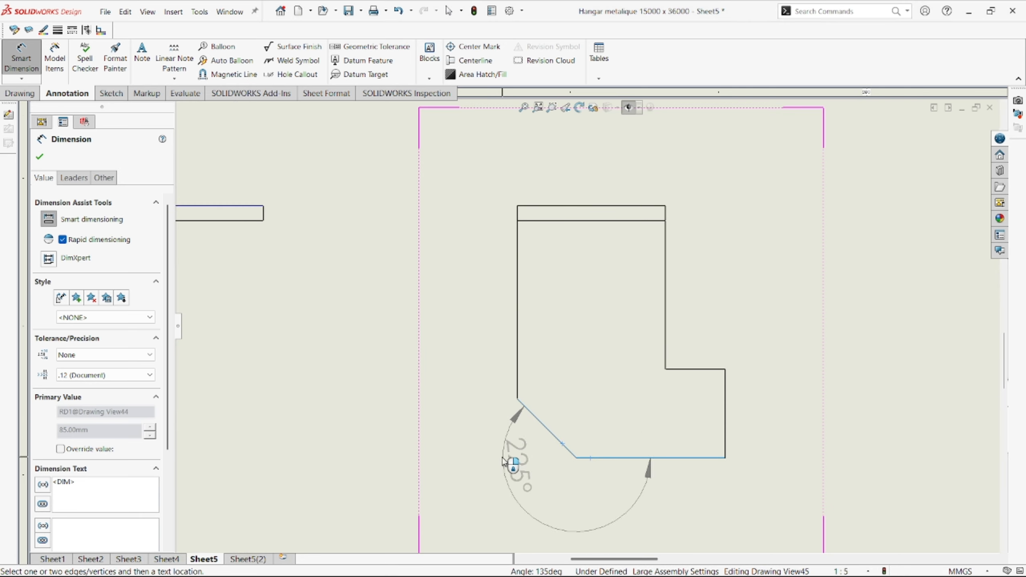
pyautogui.click(494, 444)
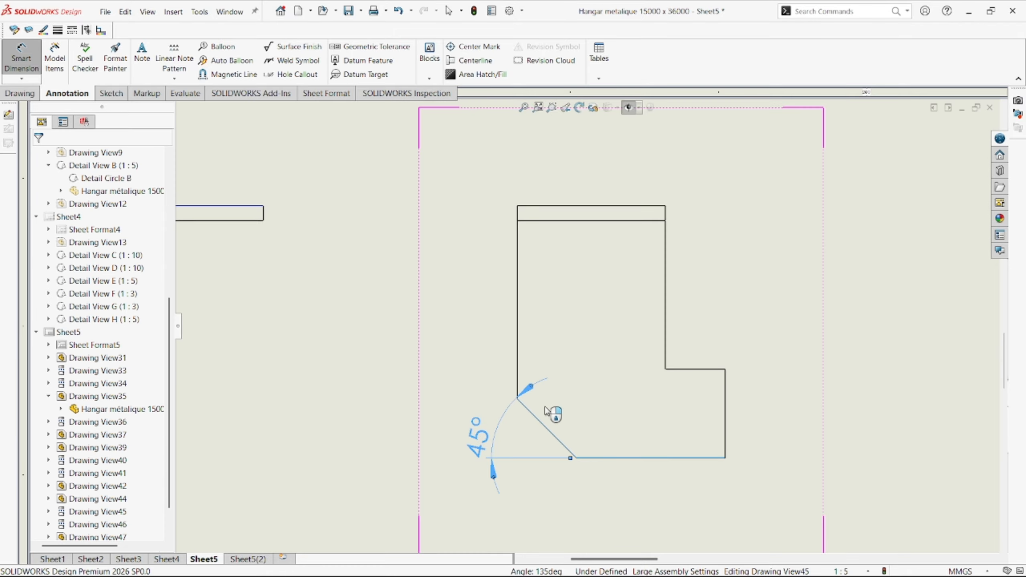
pyautogui.click(518, 302)
pyautogui.click(493, 298)
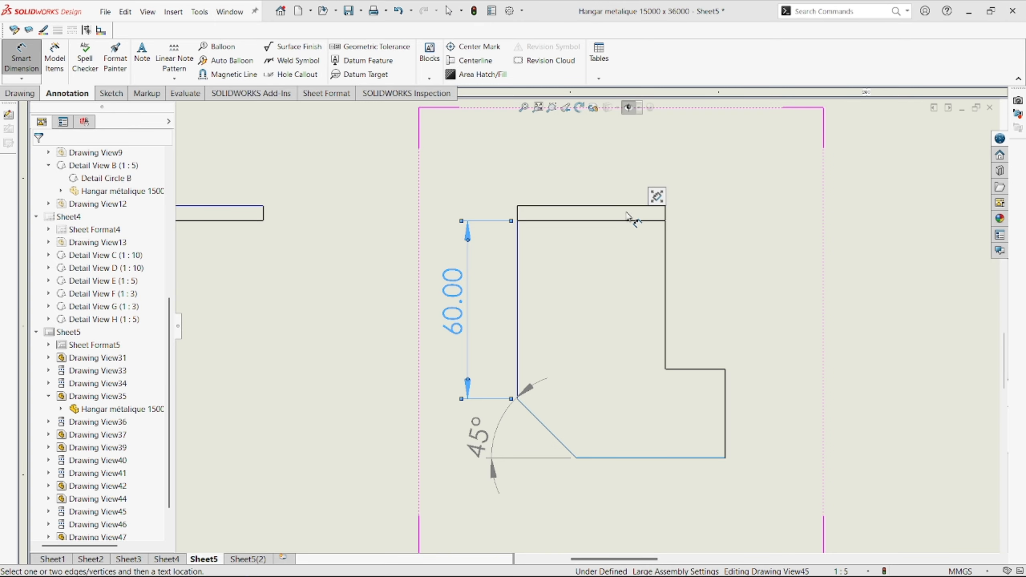
# - Dimension the width of the stepped ledge at the lower corner of the T-shaped bracket's side view
pyautogui.scroll(5, 641, 314)
pyautogui.click(638, 346)
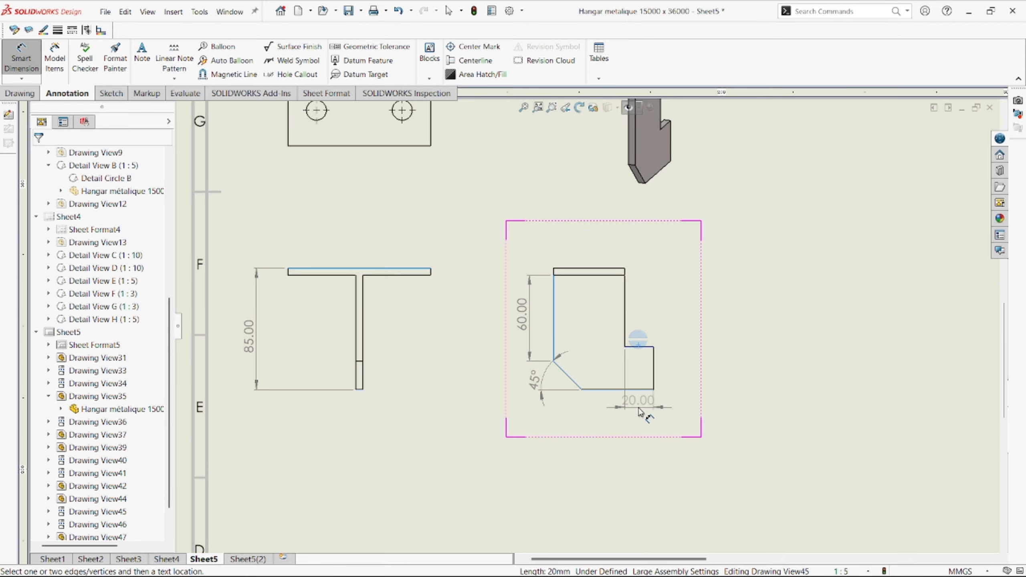
pyautogui.click(638, 408)
pyautogui.scroll(3, 598, 327)
pyautogui.scroll(-4, 480, 210)
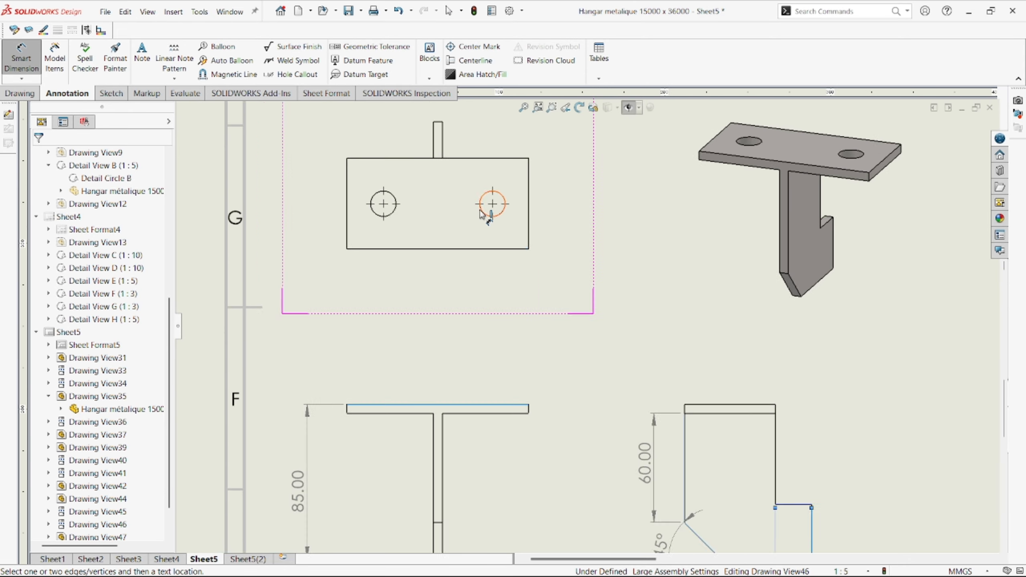
pyautogui.scroll(3, 710, 458)
pyautogui.scroll(-4, 683, 442)
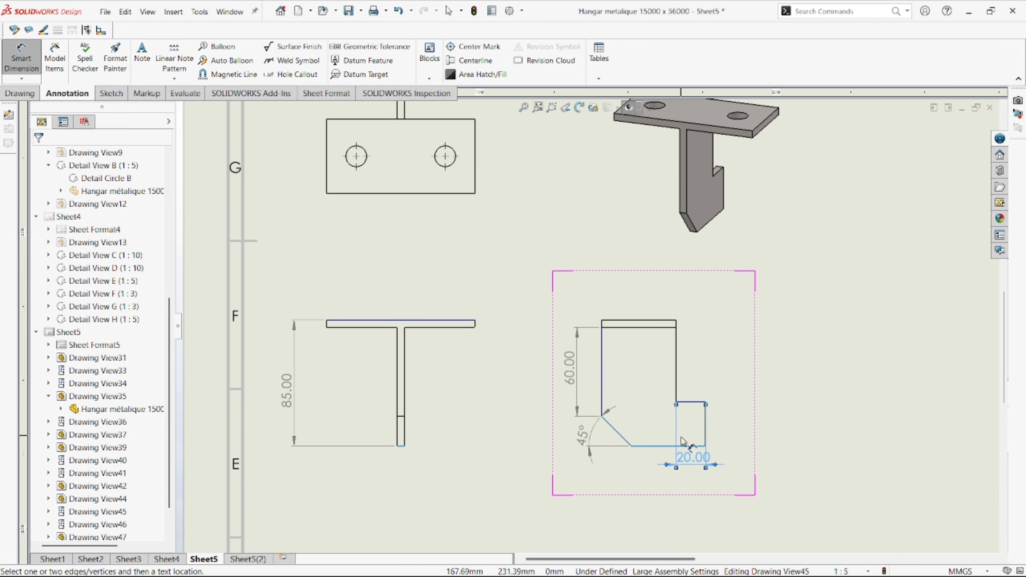
pyautogui.click(650, 447)
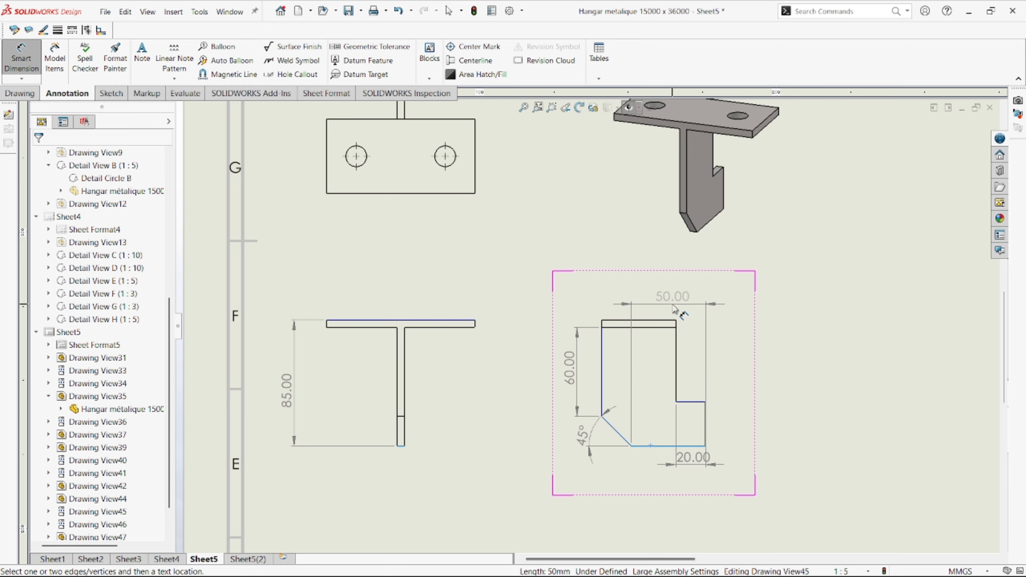
pyautogui.press('Escape')
pyautogui.press('Escape')
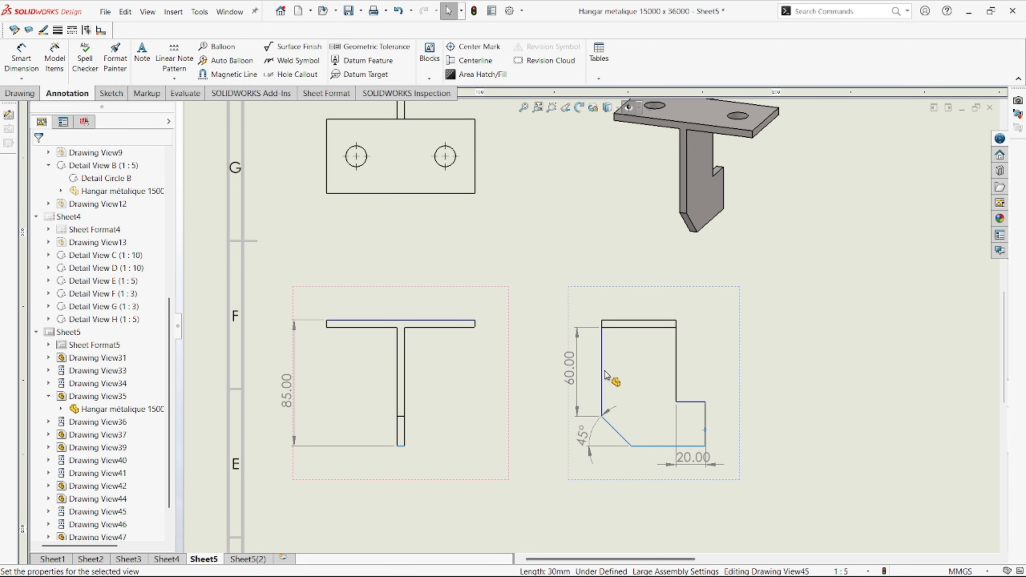
# - Dimension the overall width of the bracket's side view between its two outer vertical edges, placing the dimension above the view
pyautogui.click(602, 369)
pyautogui.click(22, 51)
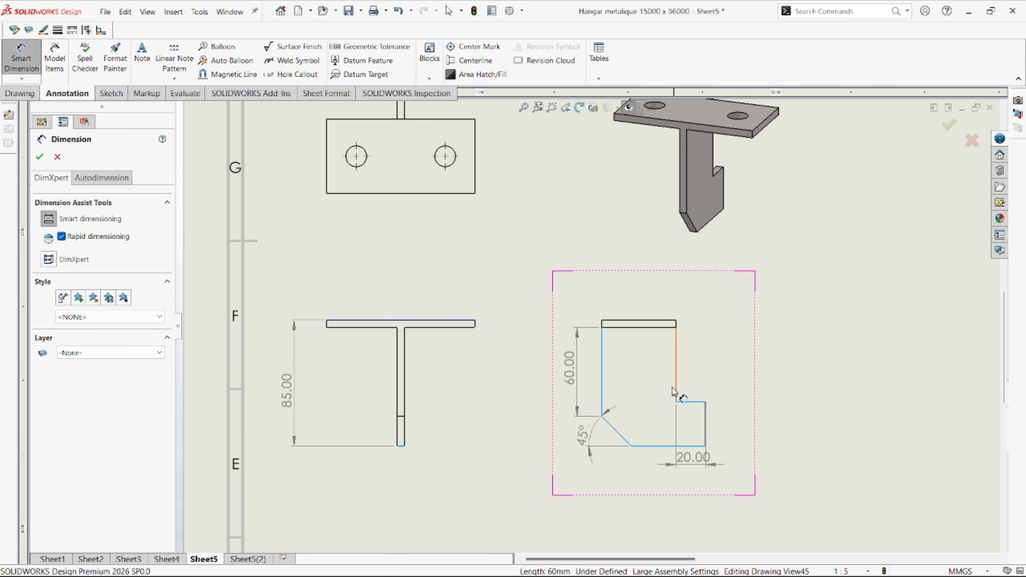
pyautogui.click(706, 432)
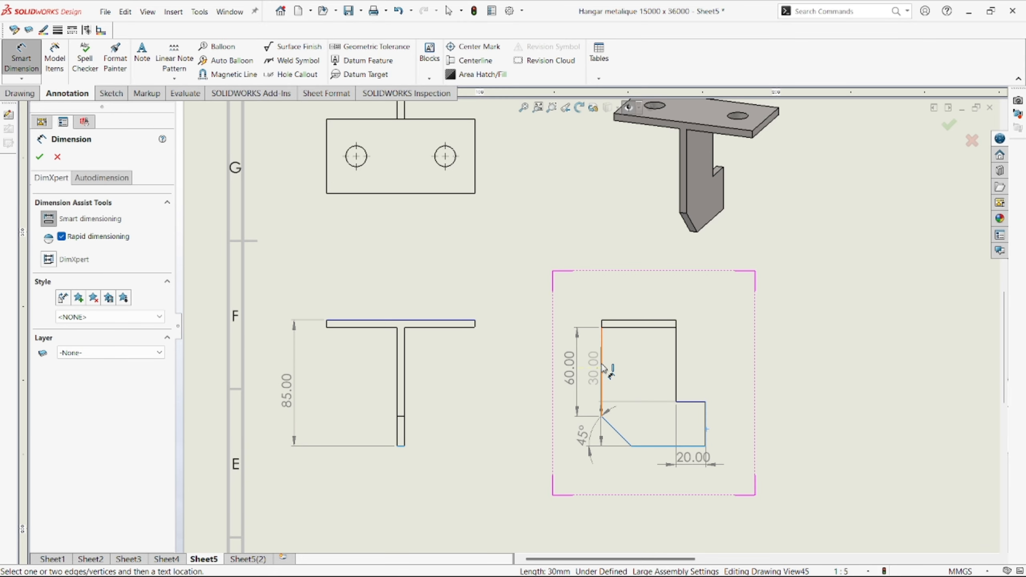
pyautogui.click(602, 367)
pyautogui.click(647, 298)
# - Dimension the centre distance between the two holes and the plate's depth in the bracket's plan view
pyautogui.scroll(2, 455, 209)
pyautogui.moveTo(455, 208); pyautogui.dragTo(574, 327, button='middle')
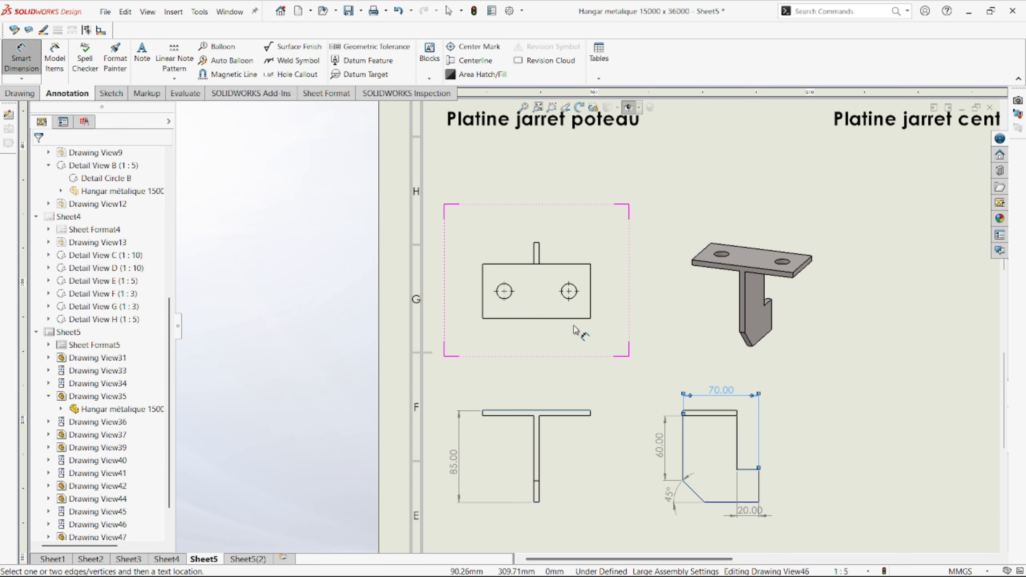
pyautogui.click(569, 291)
pyautogui.click(504, 292)
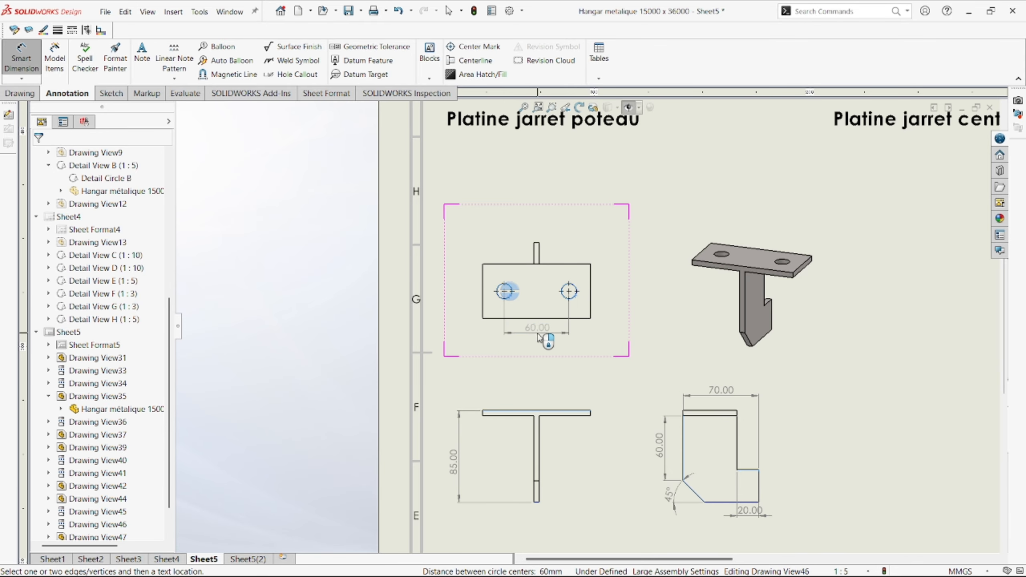
pyautogui.click(537, 331)
pyautogui.scroll(-4, 580, 316)
pyautogui.click(520, 330)
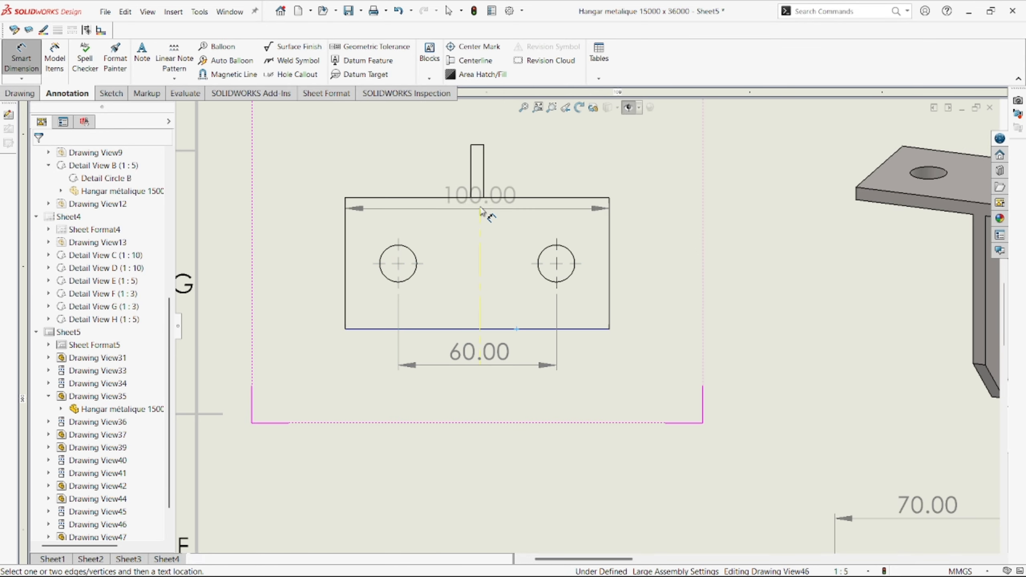
pyautogui.click(458, 198)
pyautogui.click(279, 268)
pyautogui.scroll(2, 586, 300)
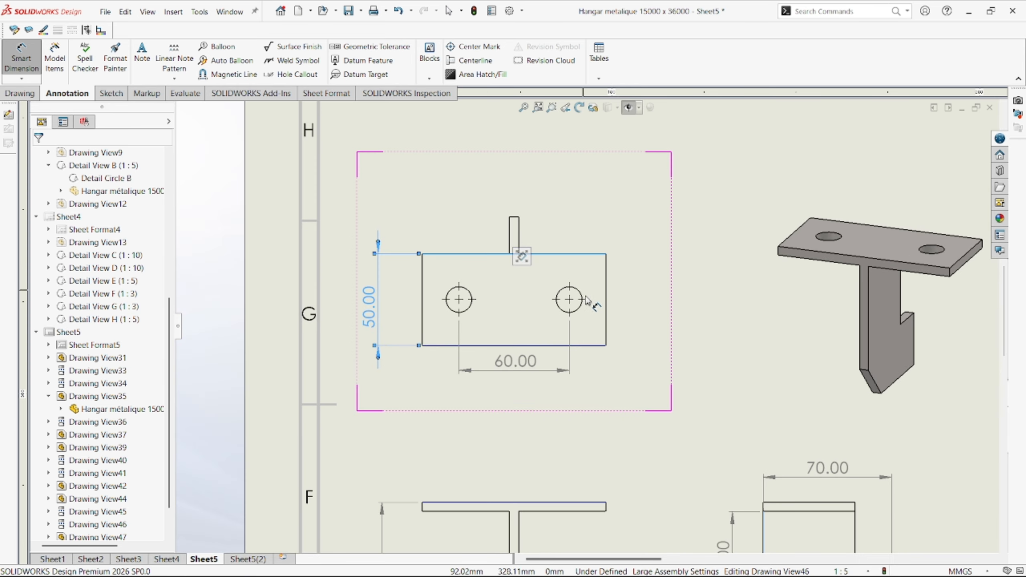
# - Dimension one plate hole's distance from the plate's long upper edge and from its nearest short edge in the plan view
pyautogui.click(579, 307)
pyautogui.click(582, 254)
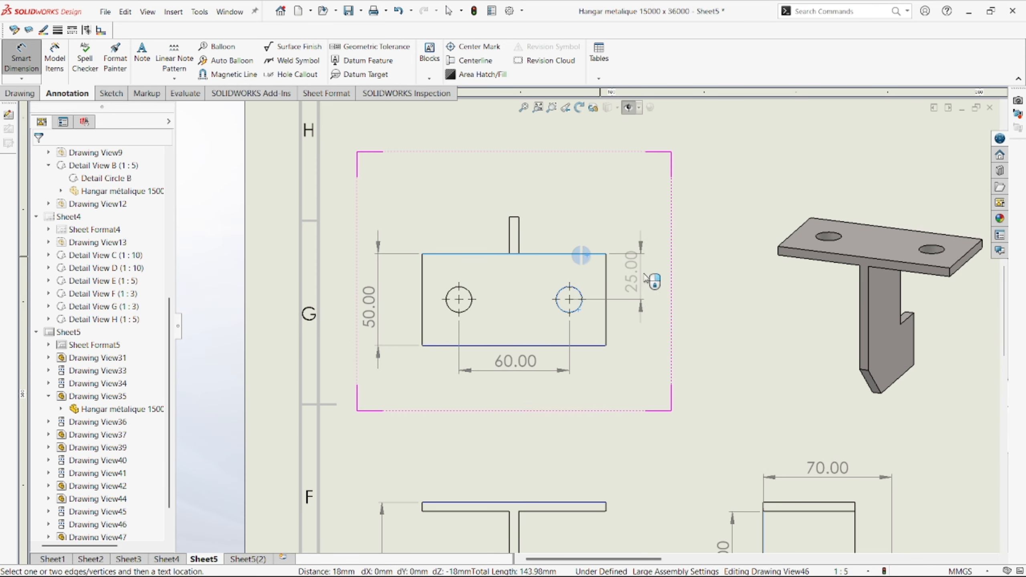
pyautogui.click(612, 300)
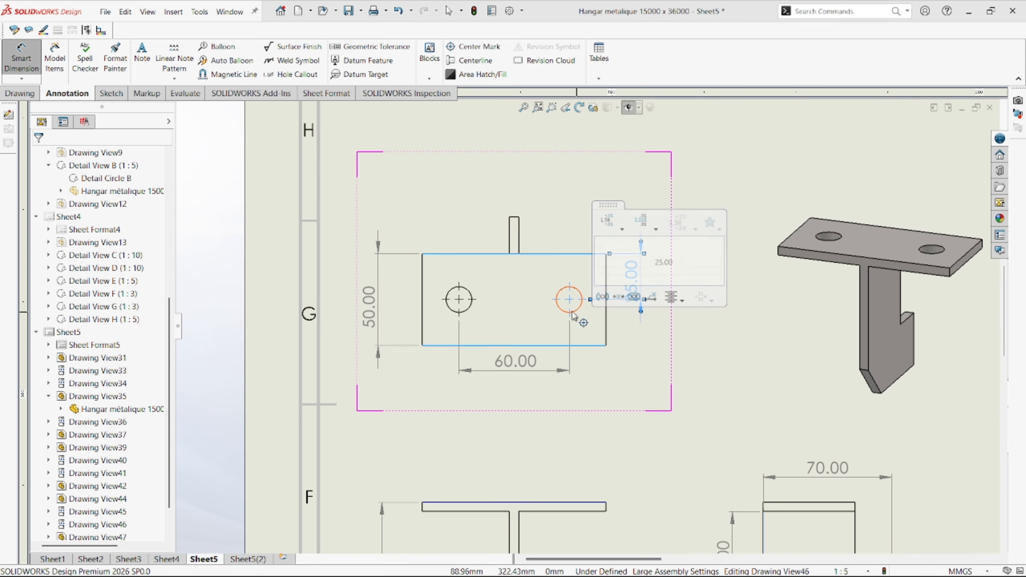
pyautogui.click(580, 308)
pyautogui.click(606, 334)
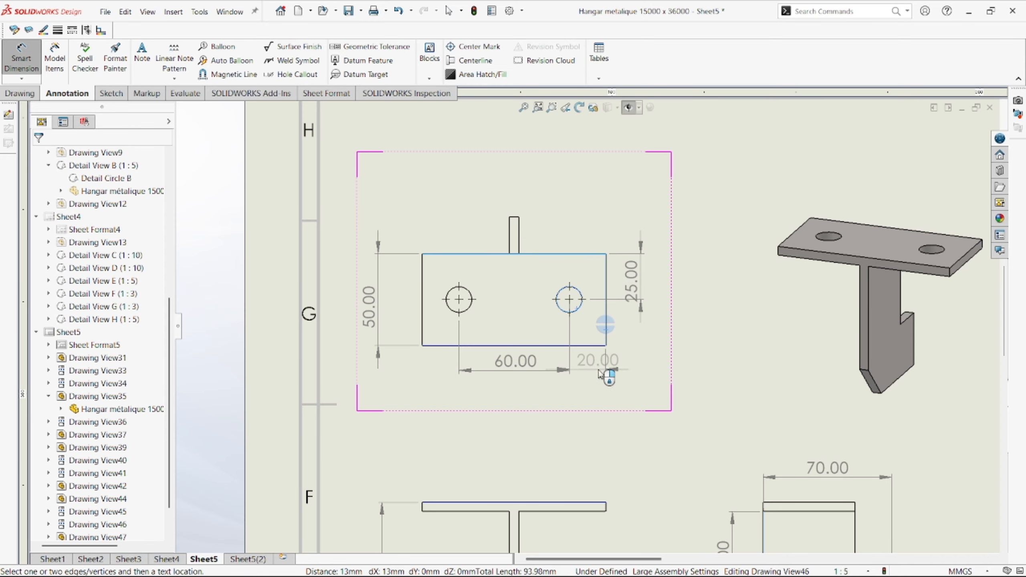
pyautogui.click(599, 213)
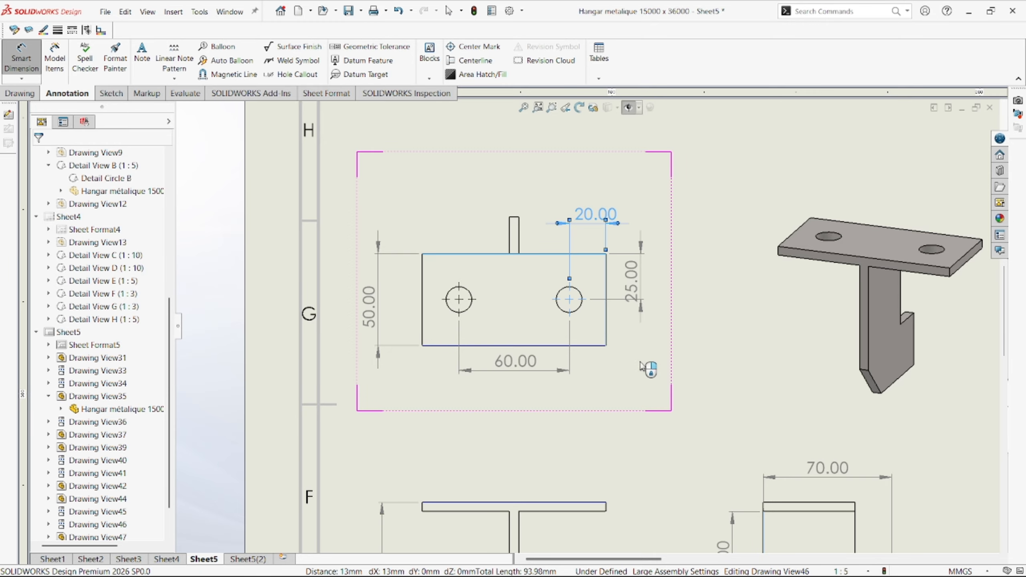
pyautogui.scroll(5, 587, 325)
pyautogui.scroll(3, 630, 367)
pyautogui.scroll(-5, 684, 372)
pyautogui.press('Escape')
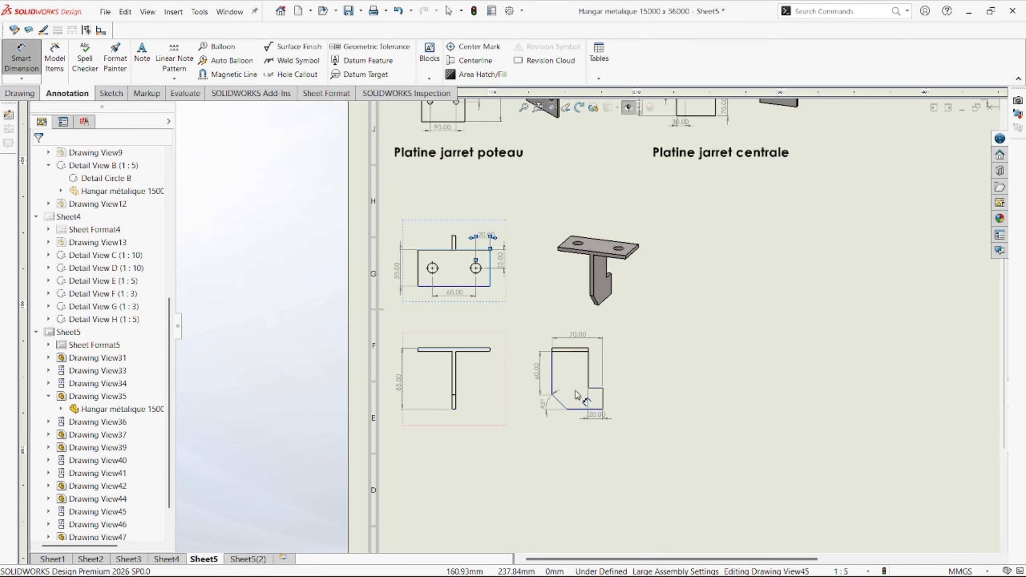
pyautogui.press('Escape')
# - Copy the "Platine jarret centrale" label and place the copy beneath the T-shaped bracket's views
pyautogui.scroll(2, 610, 359)
pyautogui.press('f')
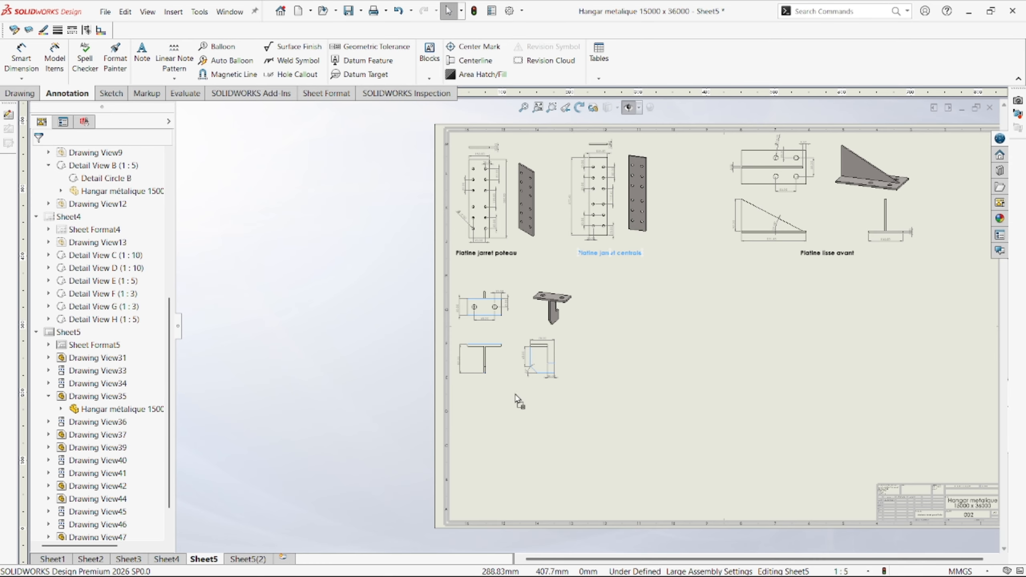
pyautogui.write('Platine jarret centrale')
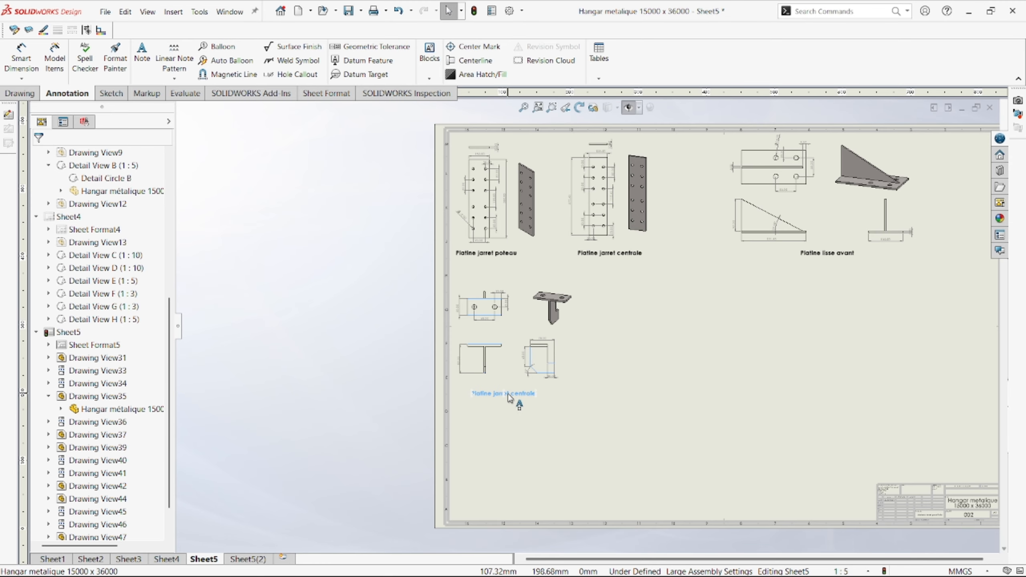
# - Change the copied label's text to "Platine lisse latterale"
pyautogui.doubleClick(510, 396)
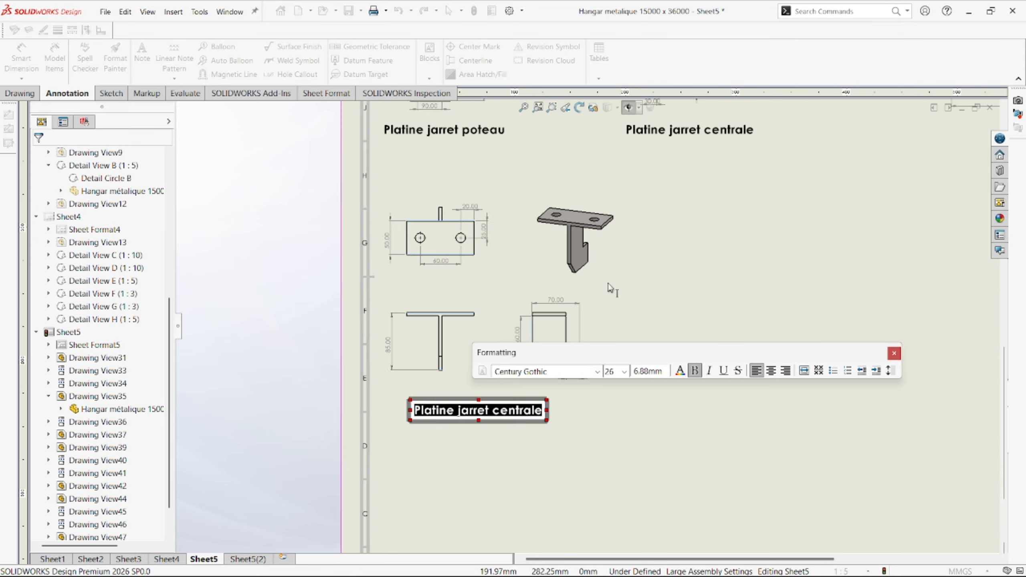
pyautogui.scroll(-2, 608, 284)
pyautogui.click(511, 487)
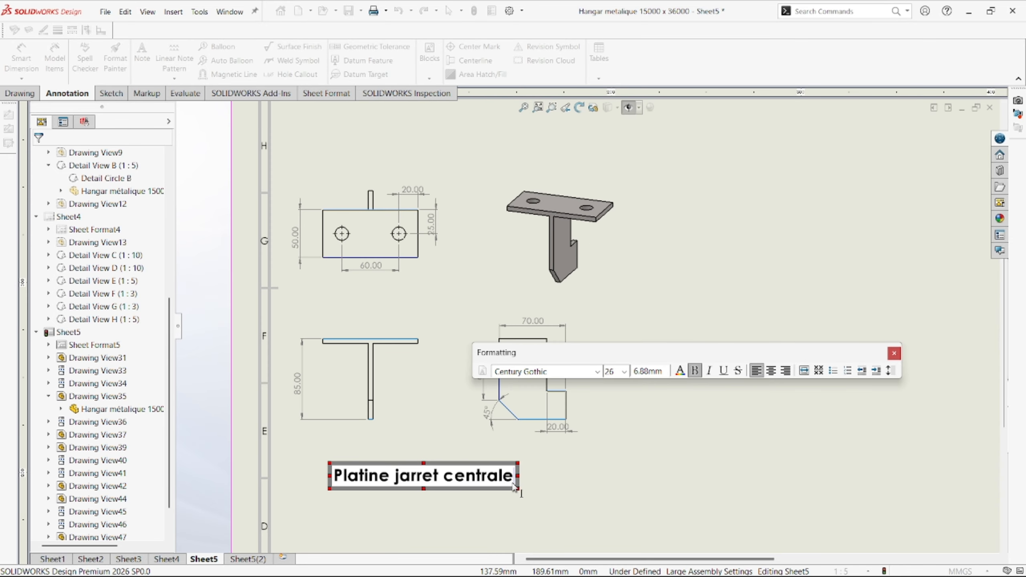
pyautogui.press('BackSpace')
pyautogui.press('BackSpace')
pyautogui.press('BackSpace')
pyautogui.press('BackSpace')
pyautogui.press('BackSpace')
pyautogui.press('BackSpace')
pyautogui.press('BackSpace')
pyautogui.press('BackSpace')
pyautogui.press('BackSpace')
pyautogui.press('BackSpace')
pyautogui.press('BackSpace')
pyautogui.press('BackSpace')
pyautogui.press('BackSpace')
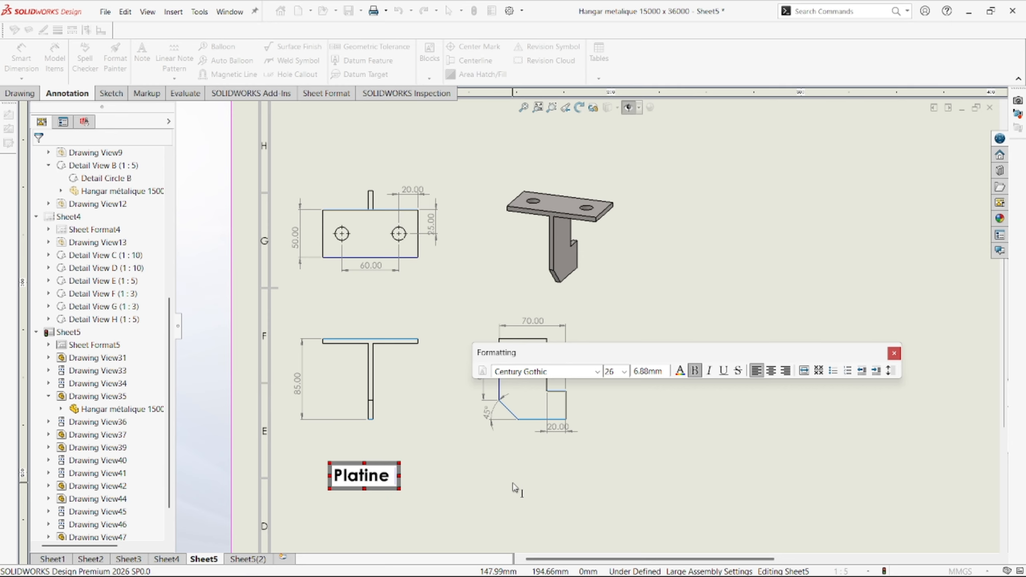
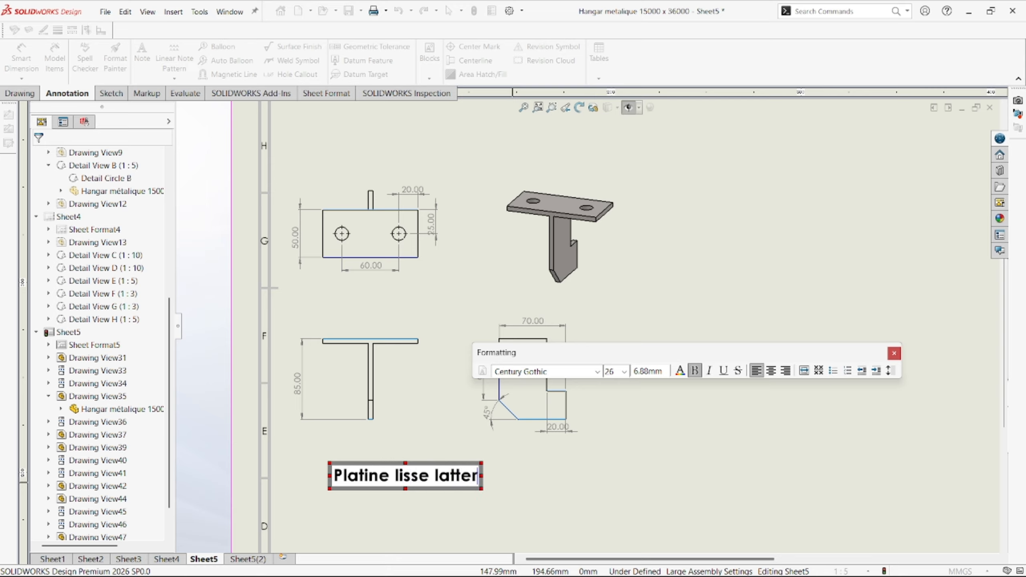
pyautogui.click(717, 525)
# - Start a model view of the hangar part limited to the T-shaped bracket with the bevelled web beneath the rail joint
pyautogui.press('f')
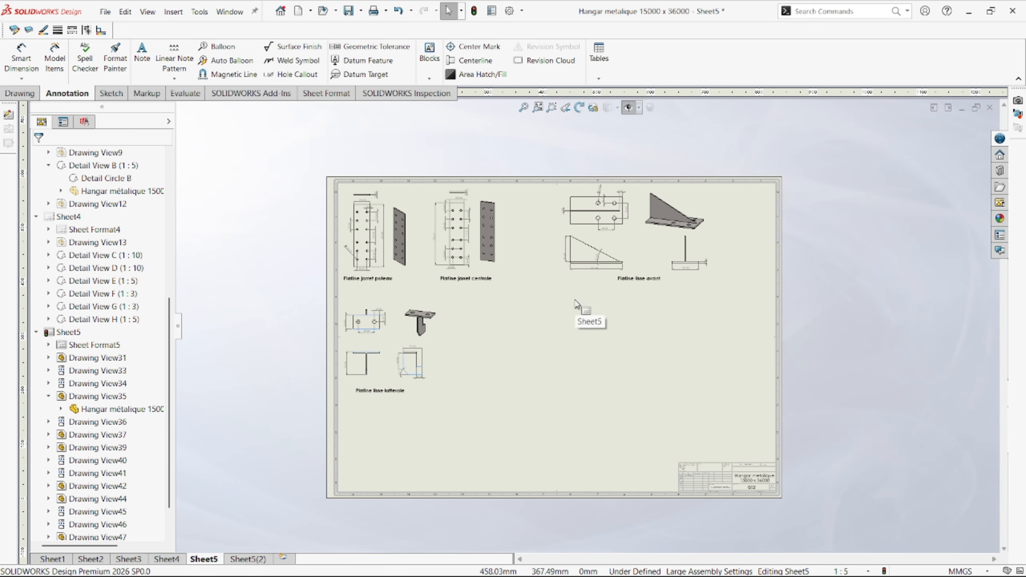
pyautogui.click(19, 93)
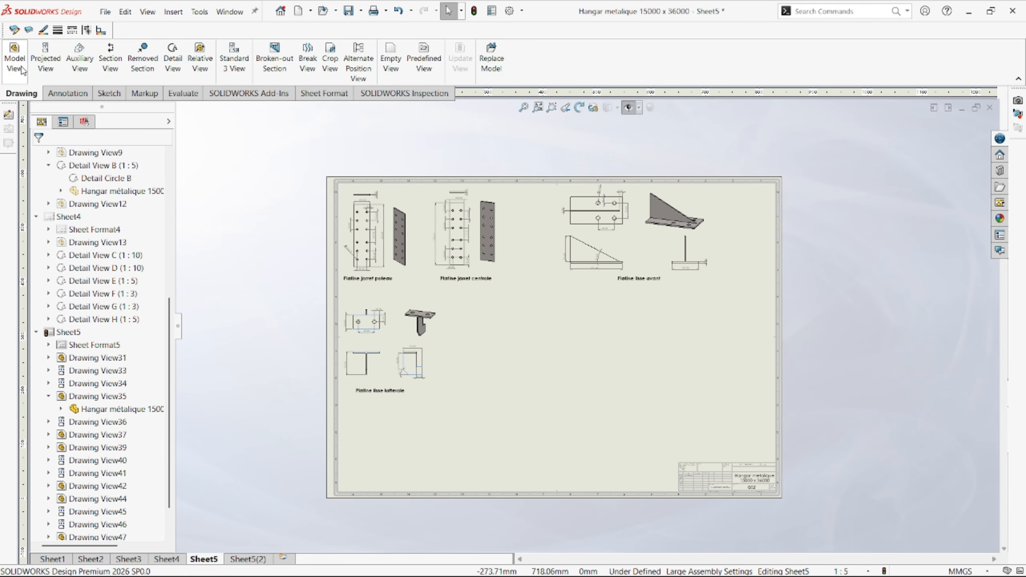
pyautogui.click(14, 56)
pyautogui.doubleClick(93, 262)
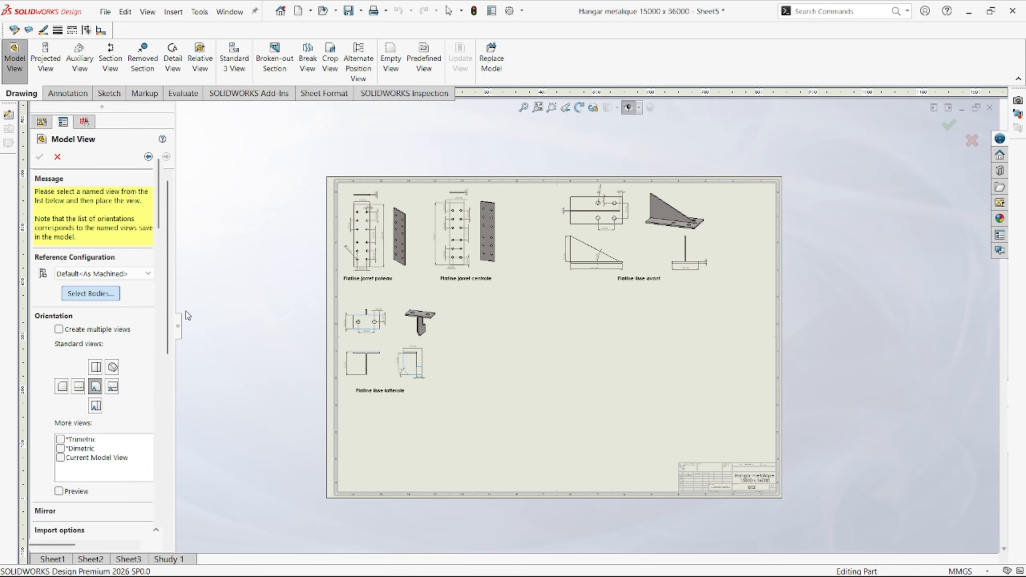
pyautogui.click(104, 298)
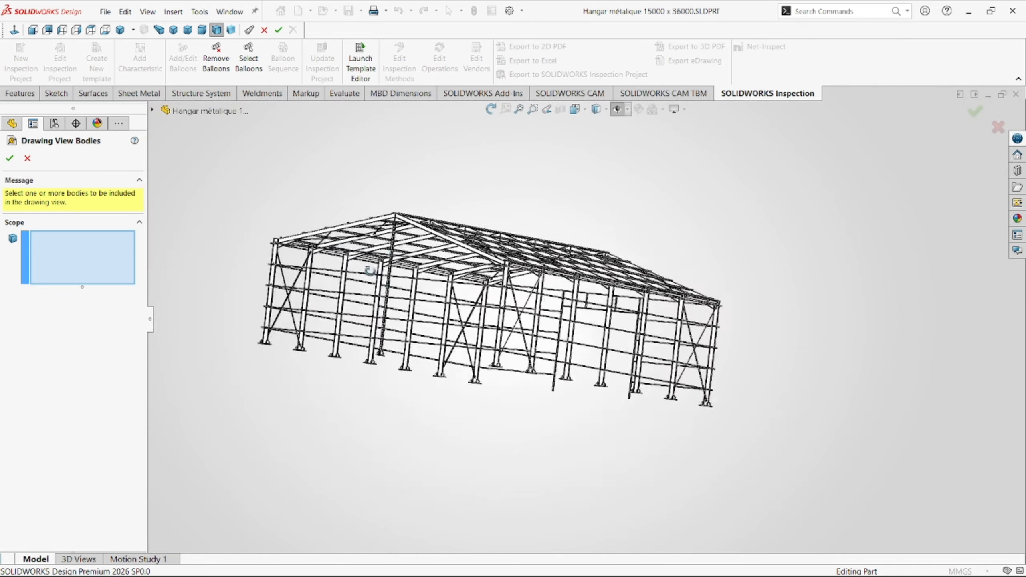
pyautogui.scroll(-10, 667, 346)
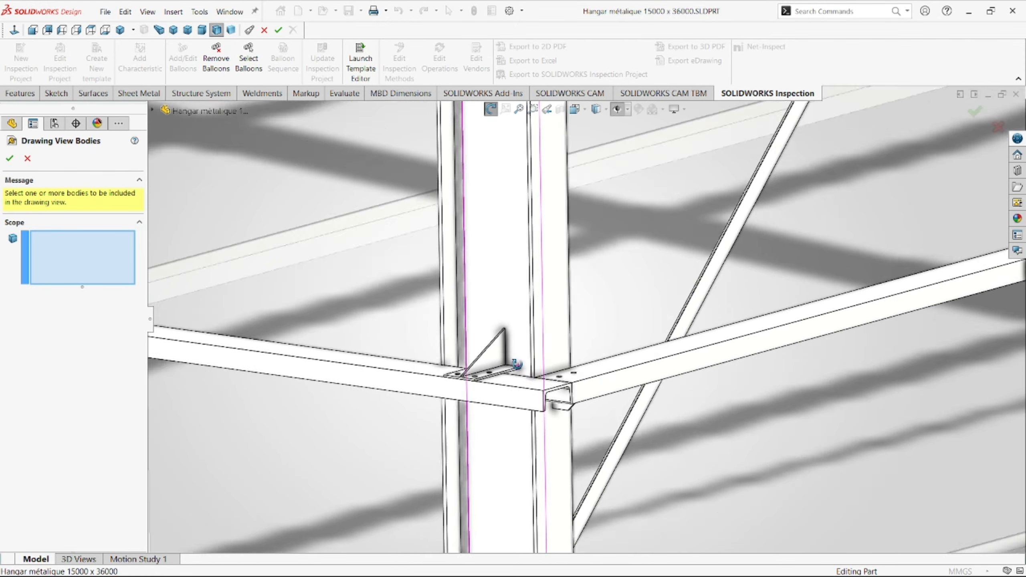
pyautogui.moveTo(517, 364); pyautogui.dragTo(546, 418, button='middle')
pyautogui.scroll(12, 546, 418)
pyautogui.scroll(-10, 503, 279)
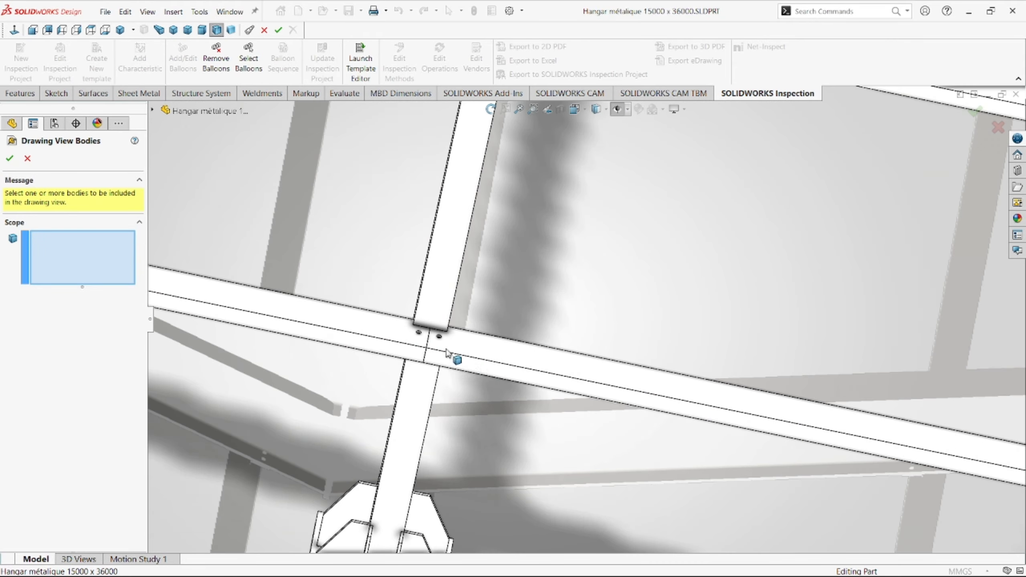
pyautogui.moveTo(435, 343)
pyautogui.mouseDown(button='middle')
pyautogui.moveTo(451, 337)
pyautogui.moveTo(404, 105)
pyautogui.moveTo(419, 156)
pyautogui.moveTo(398, 144)
pyautogui.moveTo(545, 147)
pyautogui.moveTo(515, 105)
pyautogui.moveTo(449, 343)
pyautogui.mouseUp(button='middle')
pyautogui.scroll(-5, 495, 413)
pyautogui.moveTo(495, 411); pyautogui.dragTo(483, 407, button='middle')
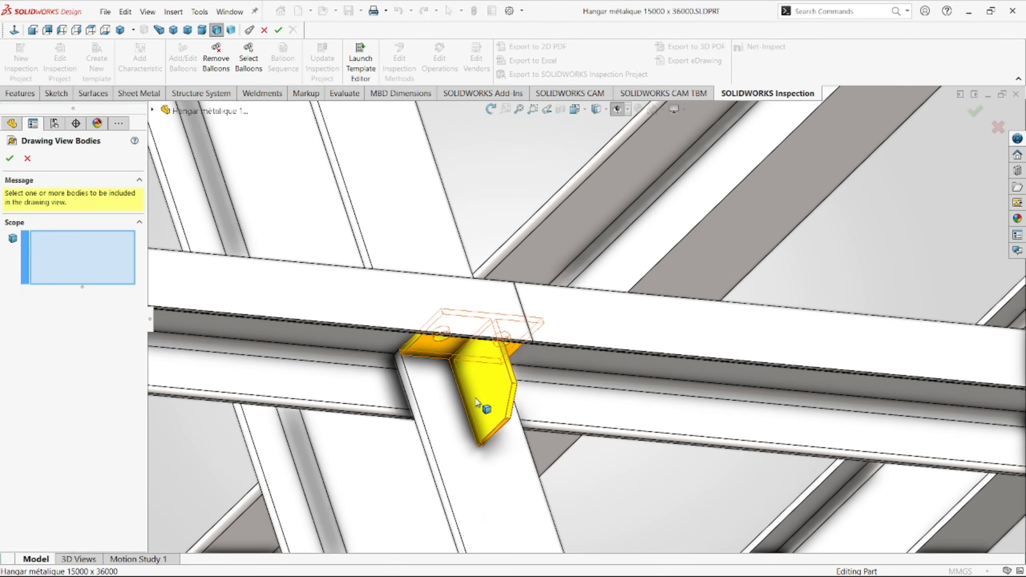
pyautogui.click(483, 408)
pyautogui.click(10, 158)
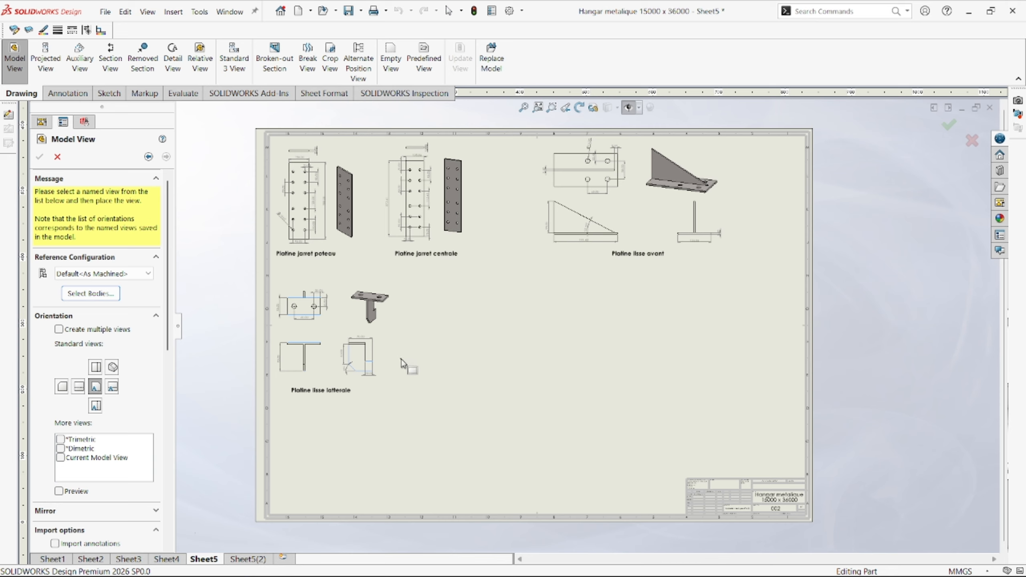
# - Place front, top, right and dimetric views of the selected bracket together on Sheet5 at a custom scale of 1:2
pyautogui.click(70, 330)
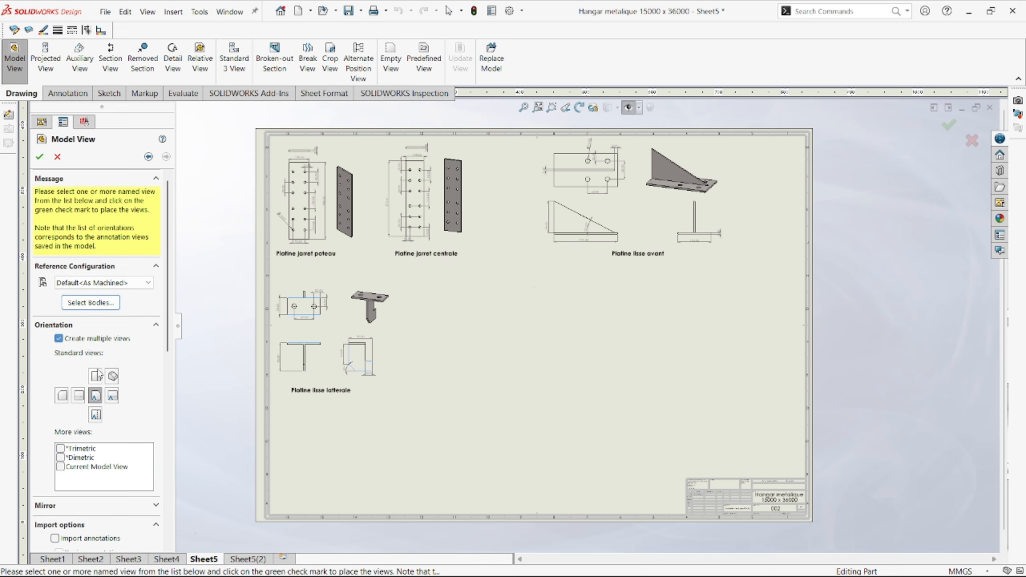
pyautogui.click(81, 457)
pyautogui.scroll(-3, 75, 439)
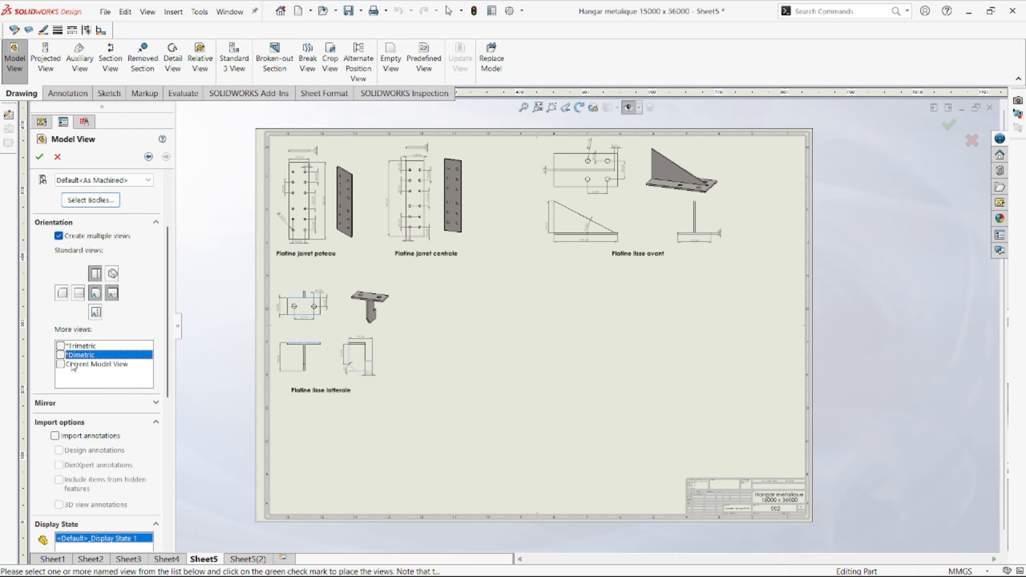
pyautogui.scroll(-8, 73, 368)
pyautogui.scroll(8, 101, 384)
pyautogui.scroll(-8, 145, 416)
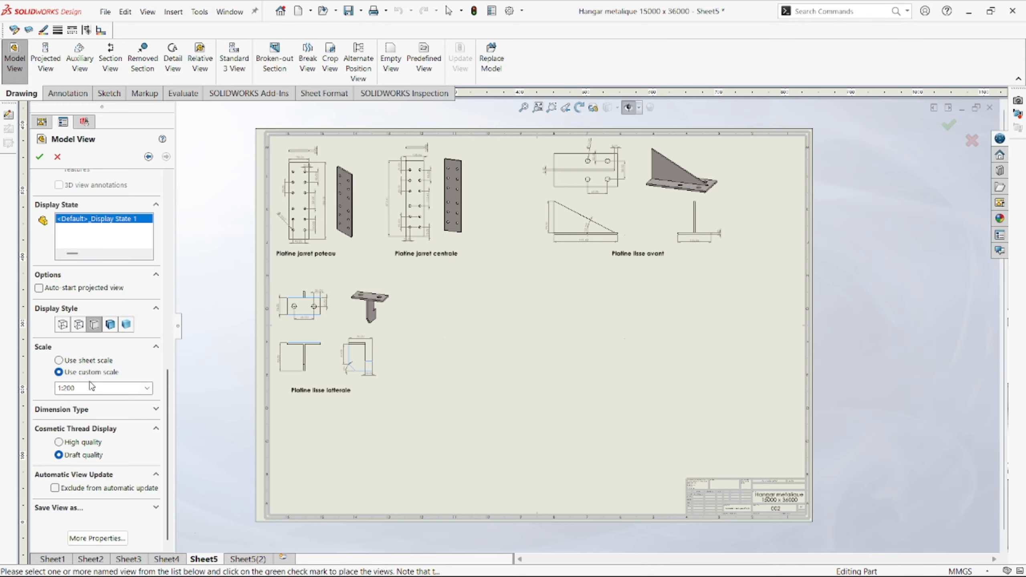
pyautogui.click(148, 388)
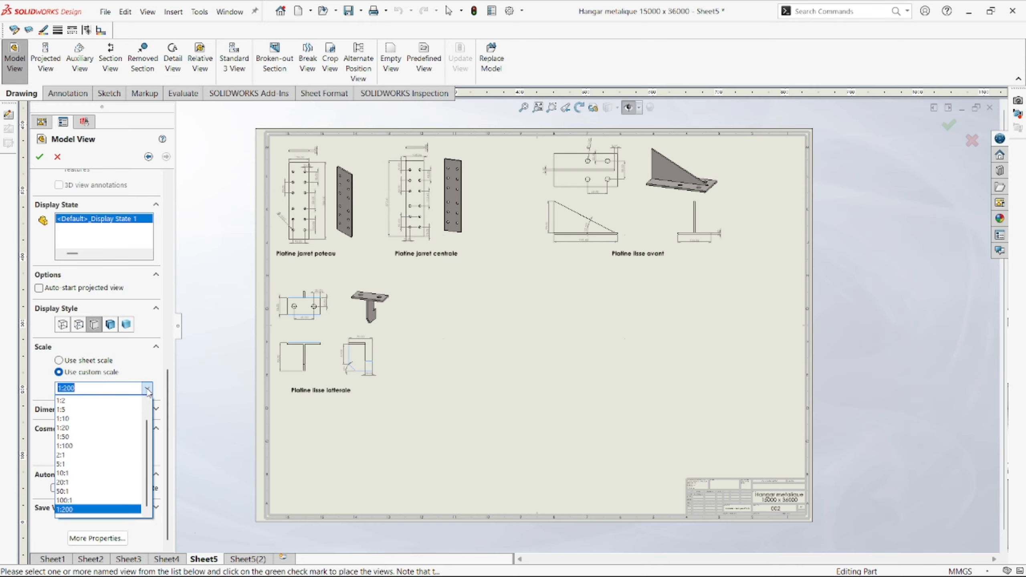
pyautogui.click(93, 398)
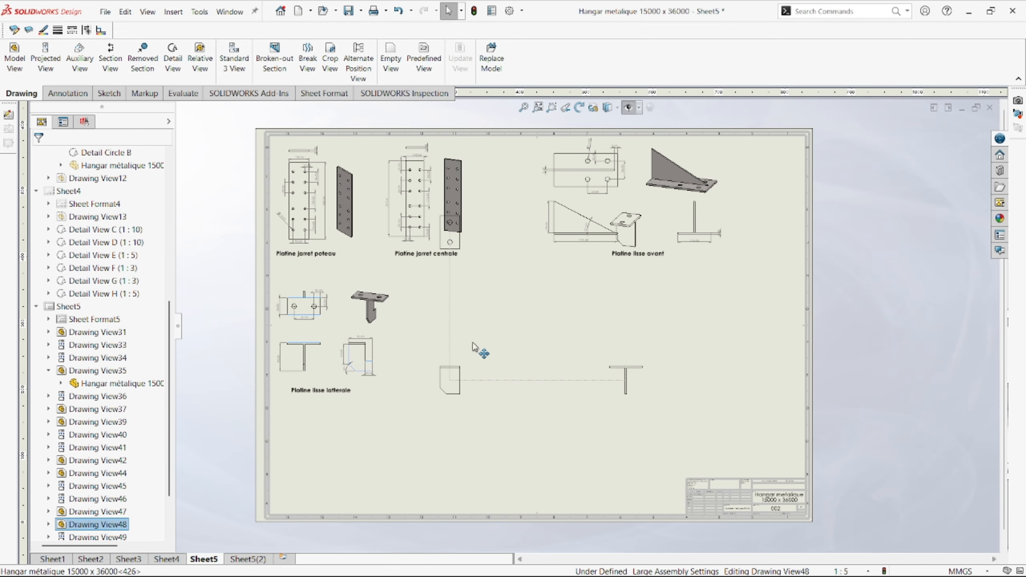
# - Arrange the new bracket's four views in a compact group beside the "Platine lisse latterale" views
pyautogui.click(451, 307)
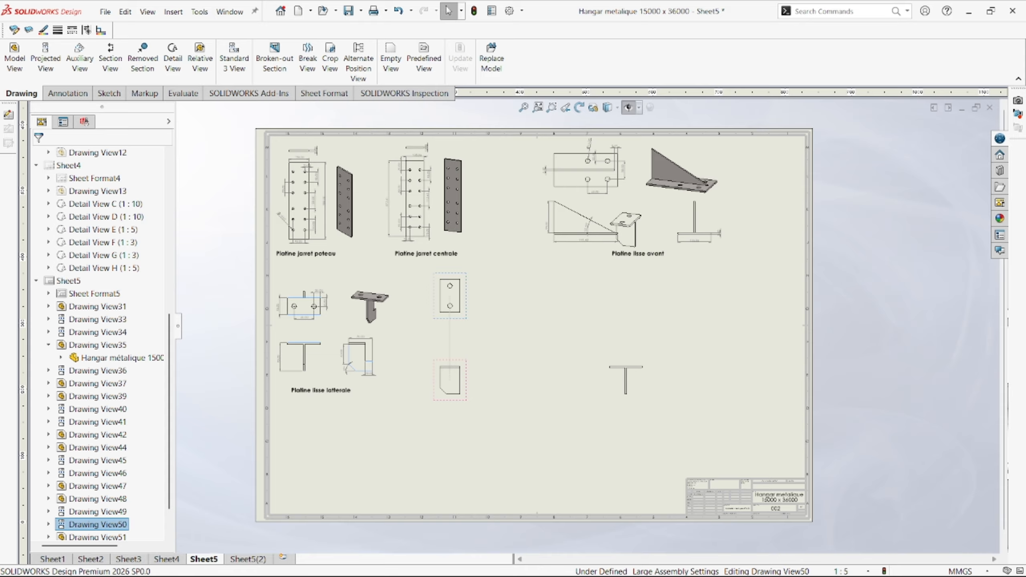
pyautogui.moveTo(448, 396); pyautogui.dragTo(441, 381)
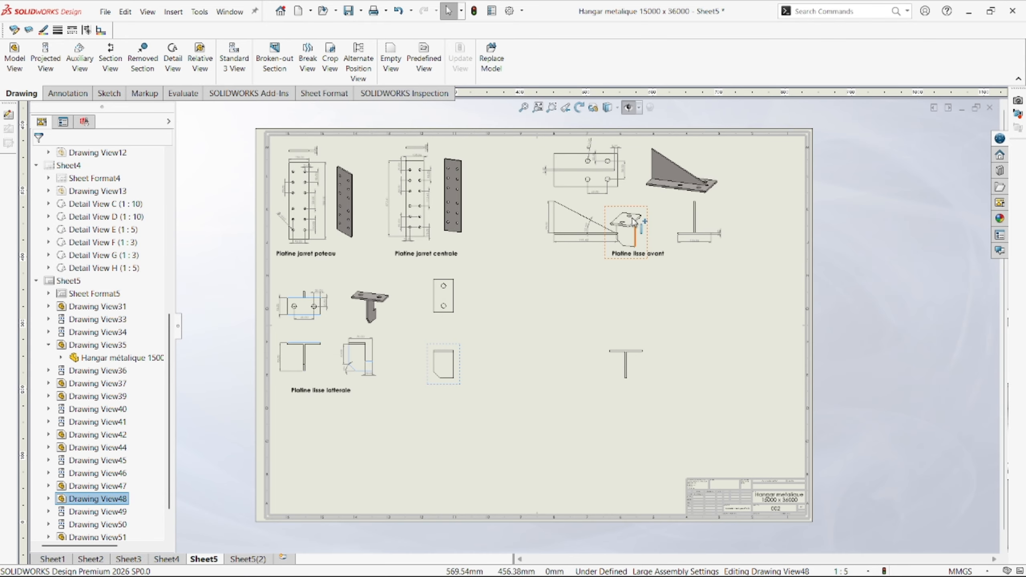
pyautogui.moveTo(636, 238); pyautogui.dragTo(510, 309)
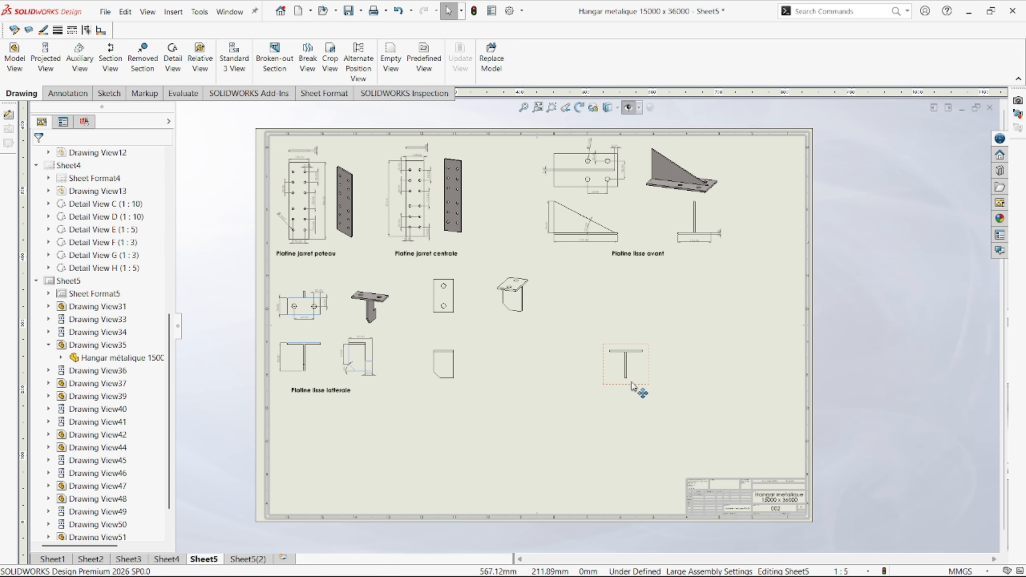
pyautogui.moveTo(637, 390); pyautogui.dragTo(506, 400)
pyautogui.scroll(-3, 529, 340)
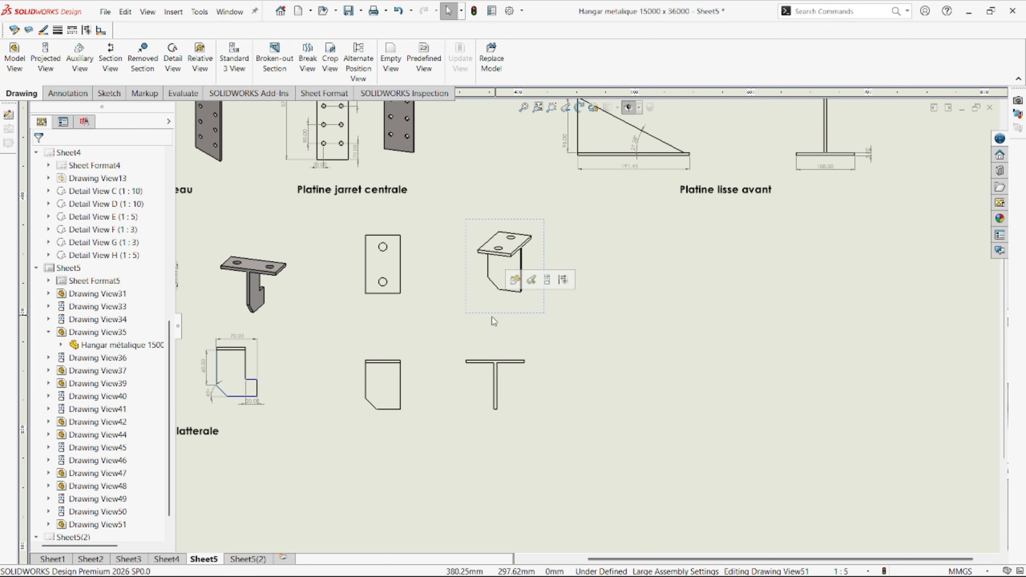
pyautogui.moveTo(496, 307); pyautogui.dragTo(465, 312)
pyautogui.moveTo(490, 424); pyautogui.dragTo(458, 422)
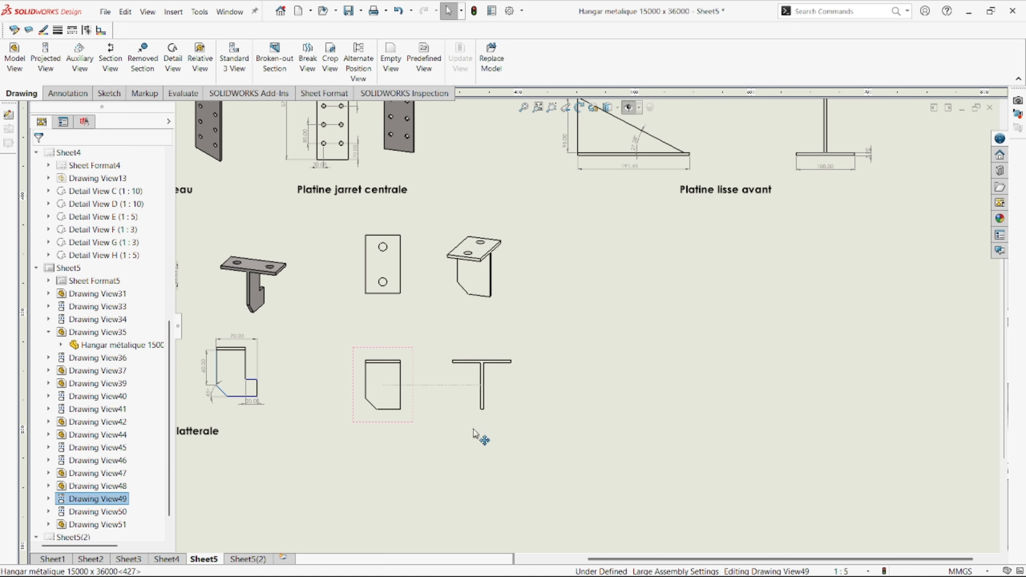
# - Dimension the new bracket's overall height in the bevelled-web view and its web thickness at the foot of the T-shaped view
pyautogui.scroll(3, 442, 409)
pyautogui.moveTo(561, 451); pyautogui.dragTo(556, 351, button='right')
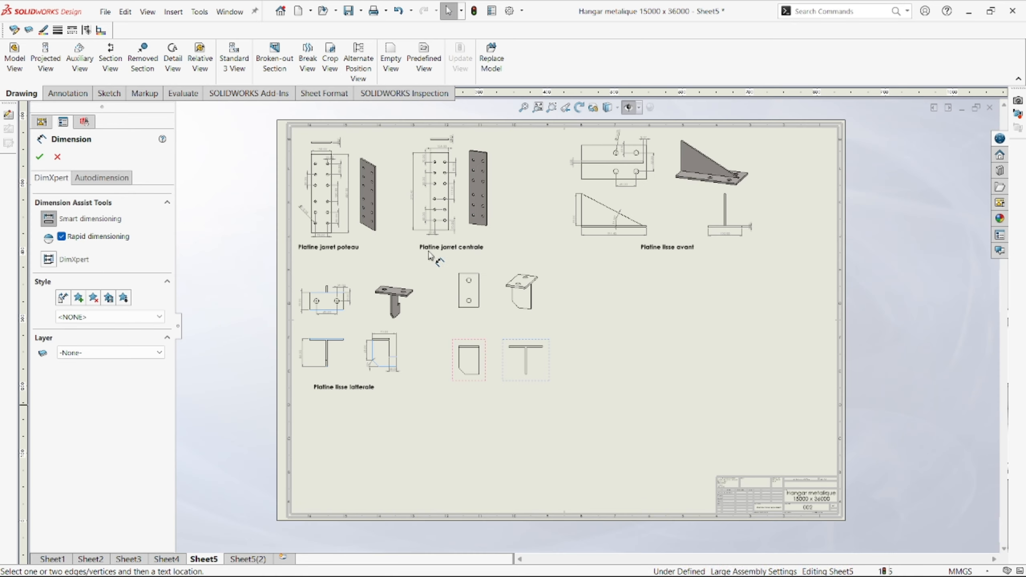
pyautogui.scroll(-2, 572, 378)
pyautogui.scroll(-3, 444, 335)
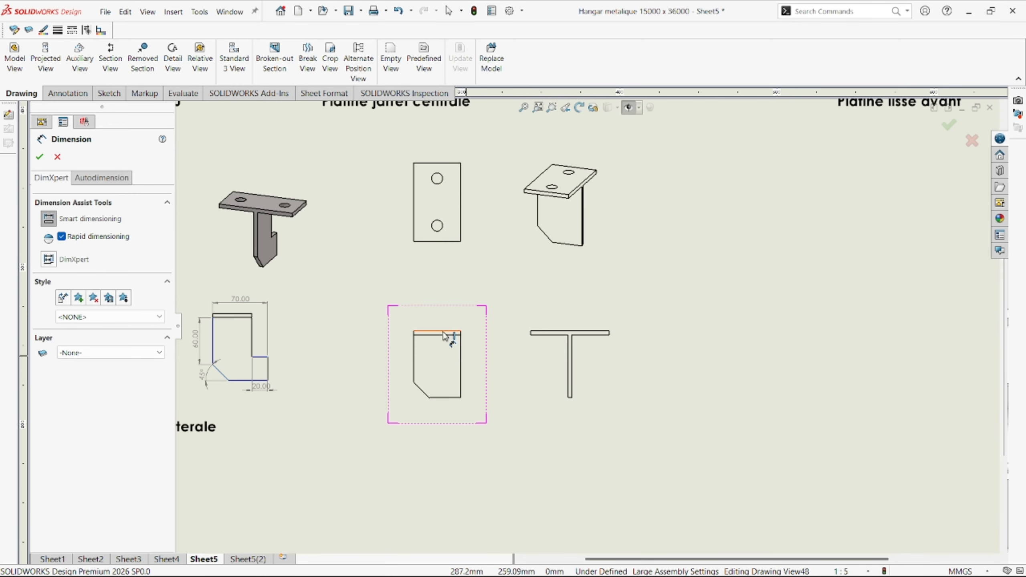
pyautogui.click(445, 332)
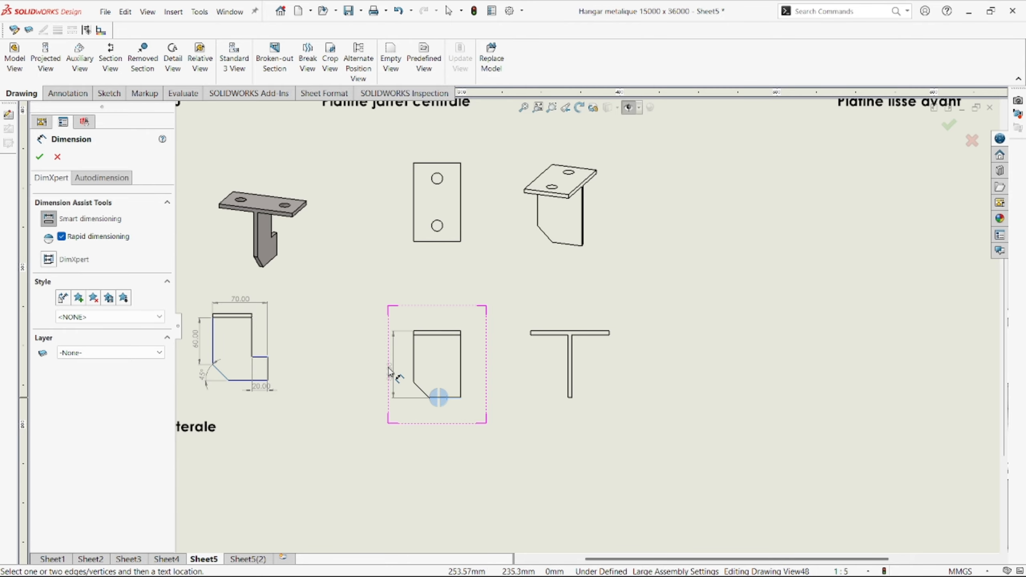
pyautogui.scroll(-5, 568, 359)
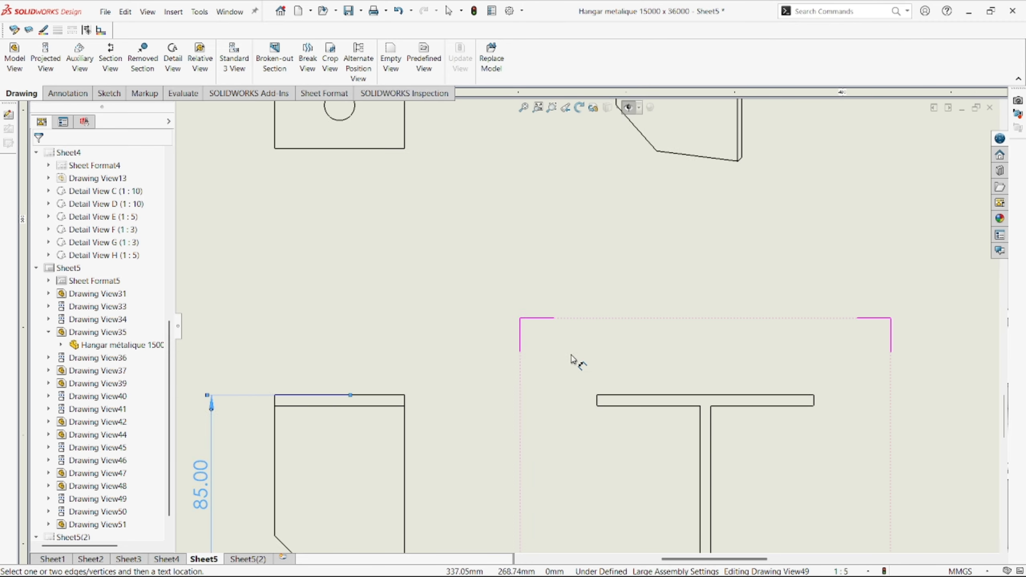
pyautogui.scroll(3, 577, 362)
pyautogui.click(654, 446)
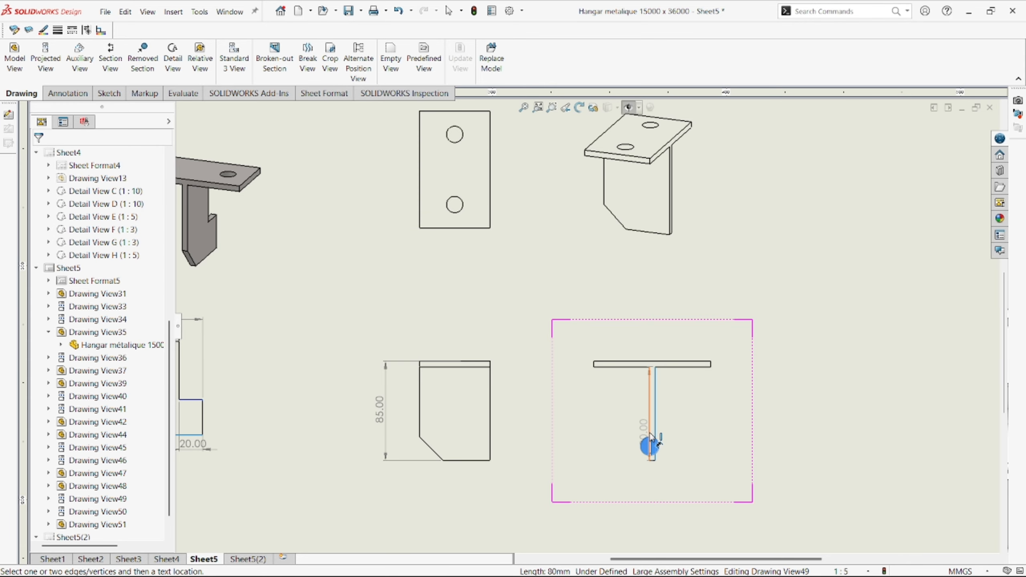
pyautogui.click(668, 475)
# - Dimension the plate's length and the spacing between its two holes in the bracket's top view
pyautogui.scroll(4, 671, 404)
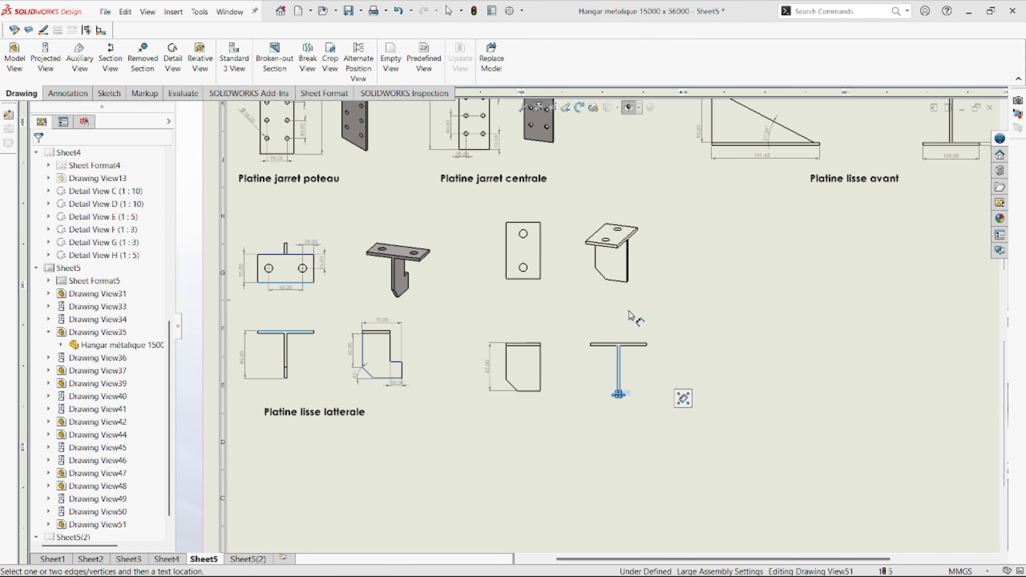
pyautogui.scroll(-2, 622, 307)
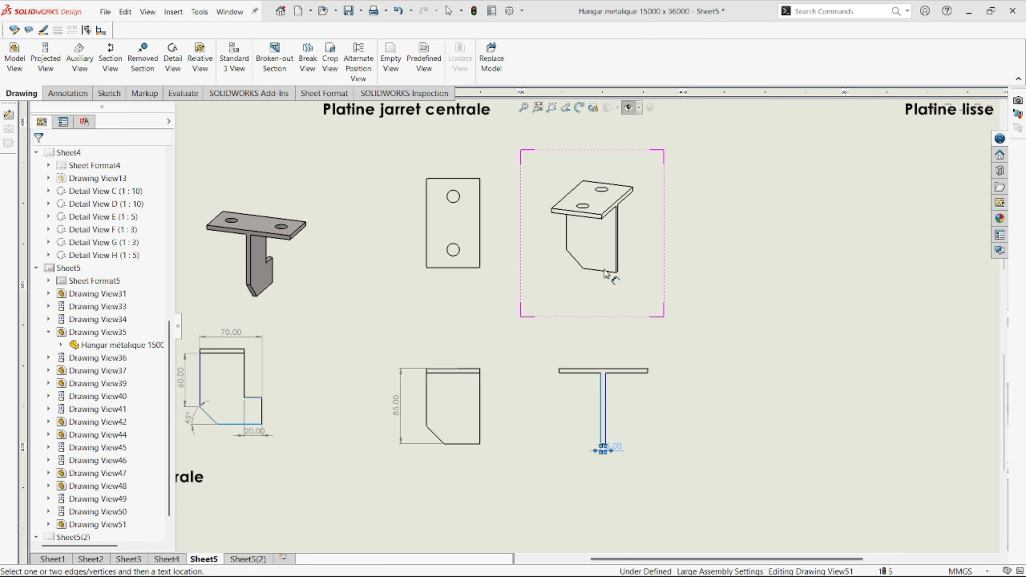
pyautogui.click(449, 200)
pyautogui.click(456, 257)
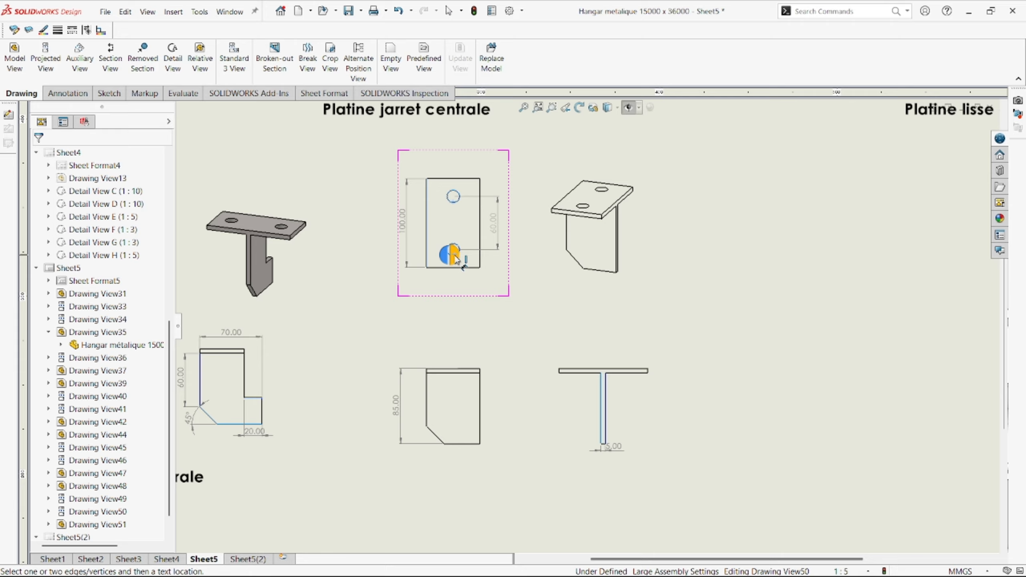
pyautogui.click(500, 232)
# - Dimension the distance from the upper hole's centre to the plate's near edge in the top view
pyautogui.scroll(-5, 468, 202)
pyautogui.click(444, 241)
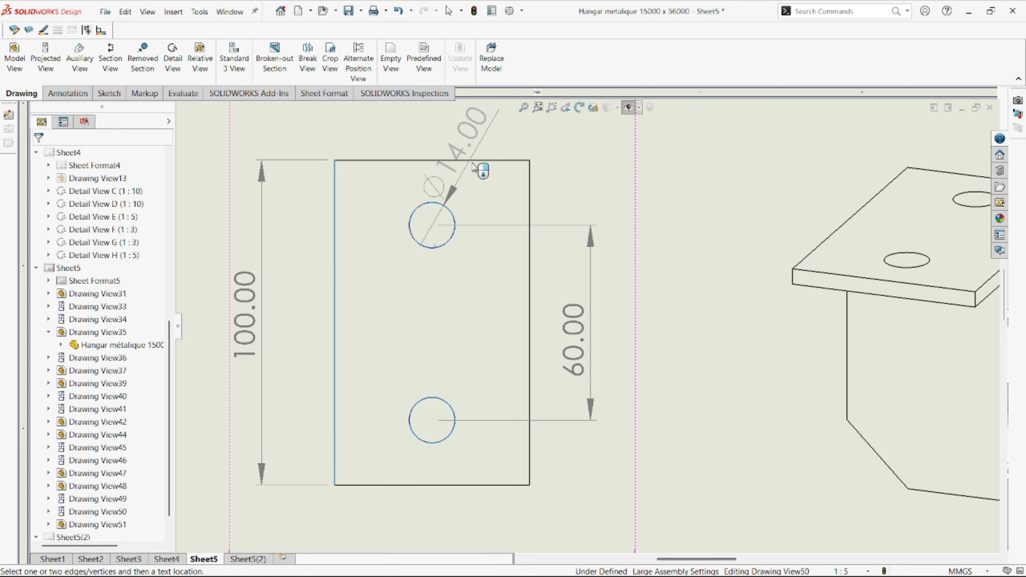
pyautogui.click(473, 162)
pyautogui.click(325, 202)
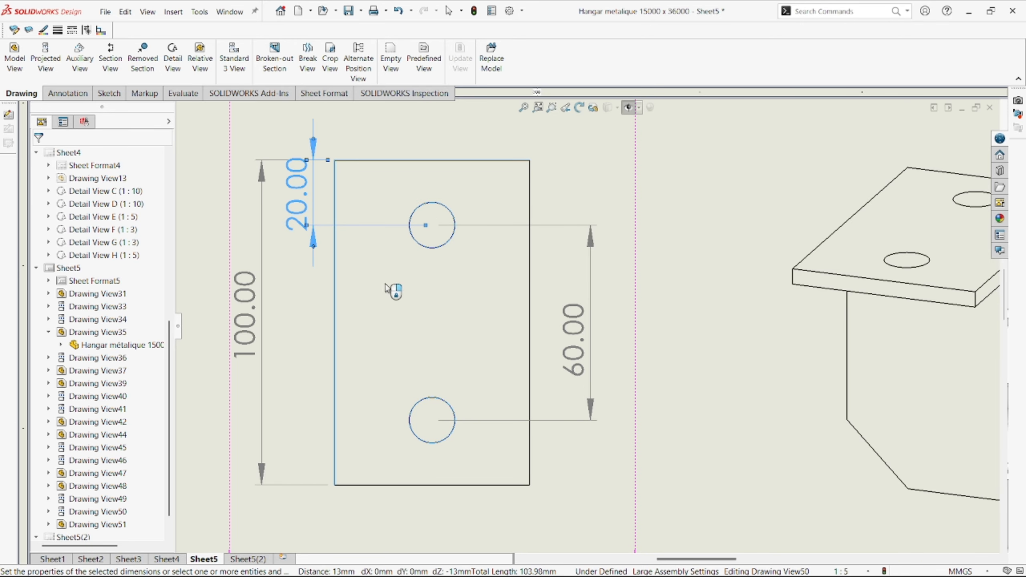
# - Dimension the flange plate's thickness beside the new bracket's T-shaped view
pyautogui.scroll(3, 493, 346)
pyautogui.scroll(2, 564, 459)
pyautogui.scroll(-4, 620, 408)
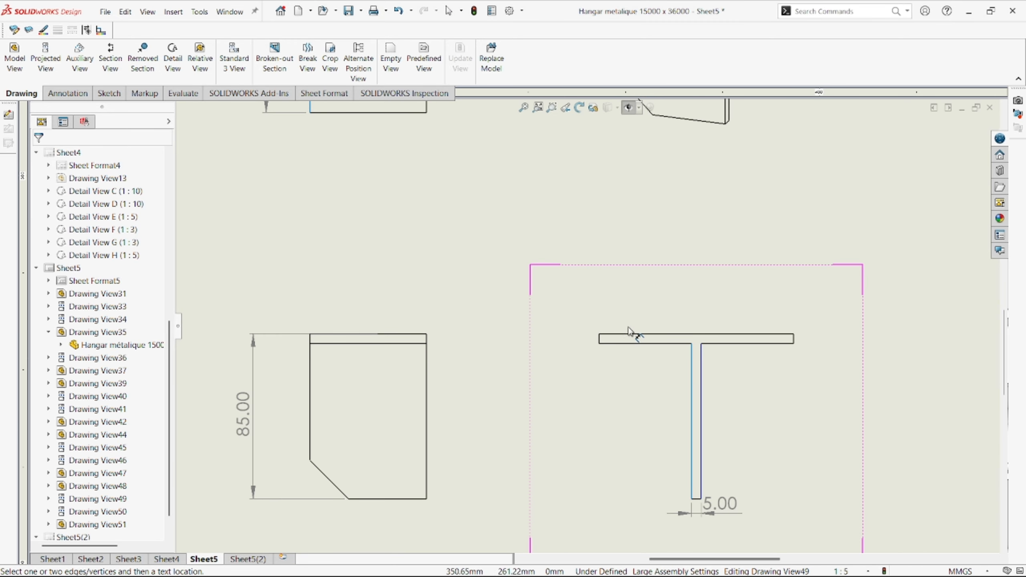
pyautogui.click(634, 335)
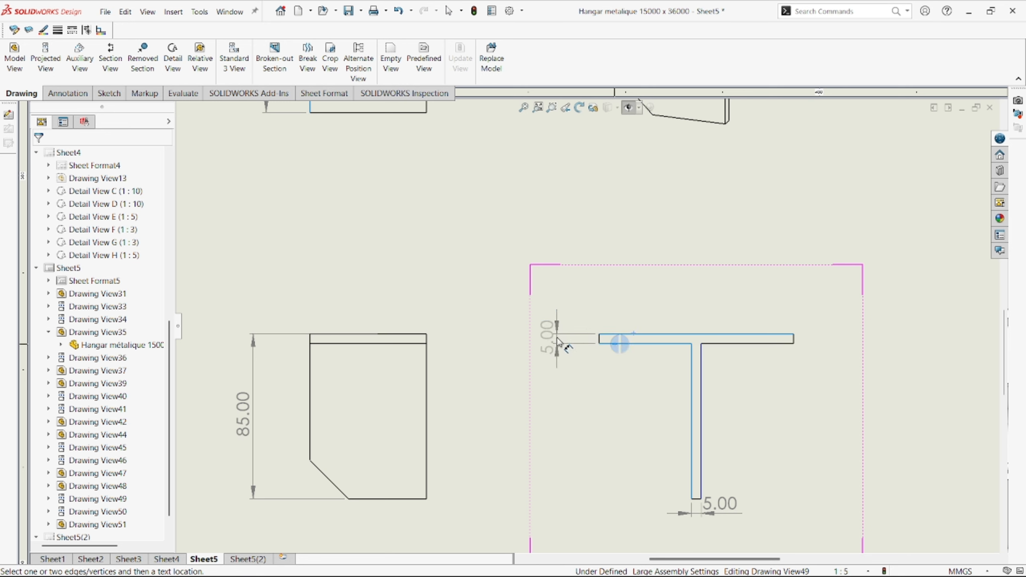
pyautogui.click(546, 343)
# - Add a second web thickness dimension above the flange in the T-shaped view
pyautogui.scroll(5, 542, 288)
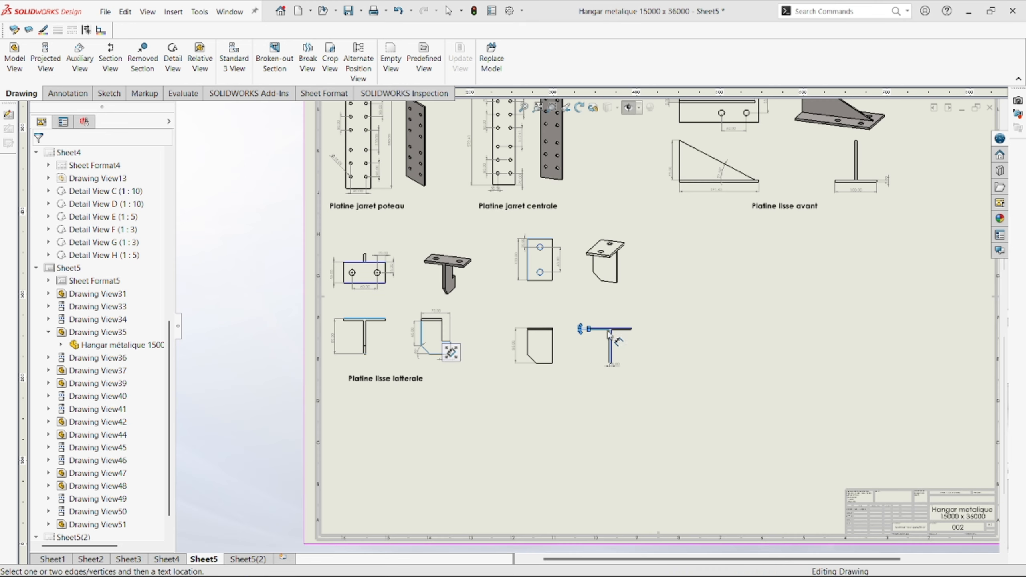
pyautogui.scroll(-3, 610, 316)
pyautogui.scroll(-3, 621, 387)
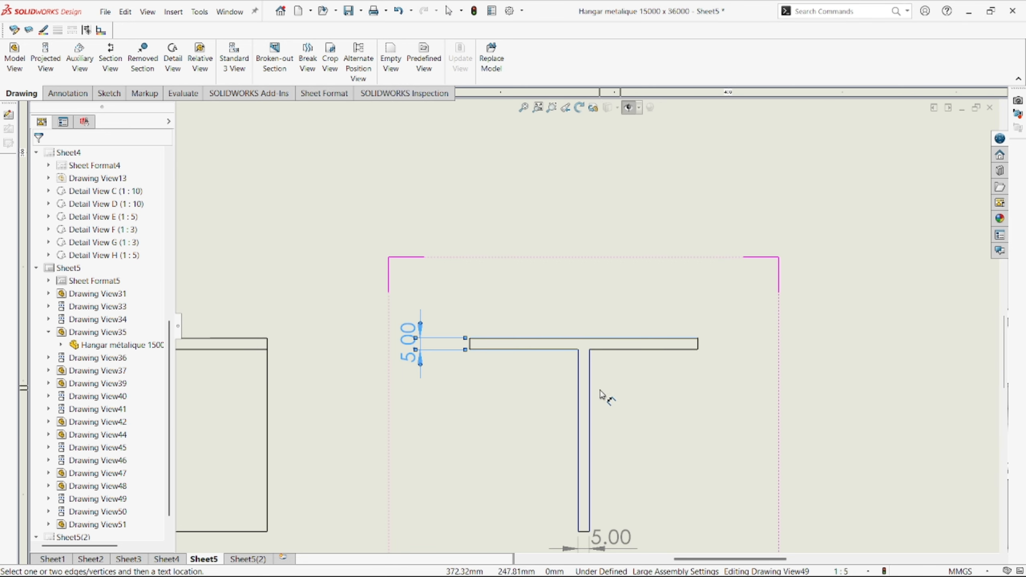
pyautogui.click(590, 385)
pyautogui.click(579, 423)
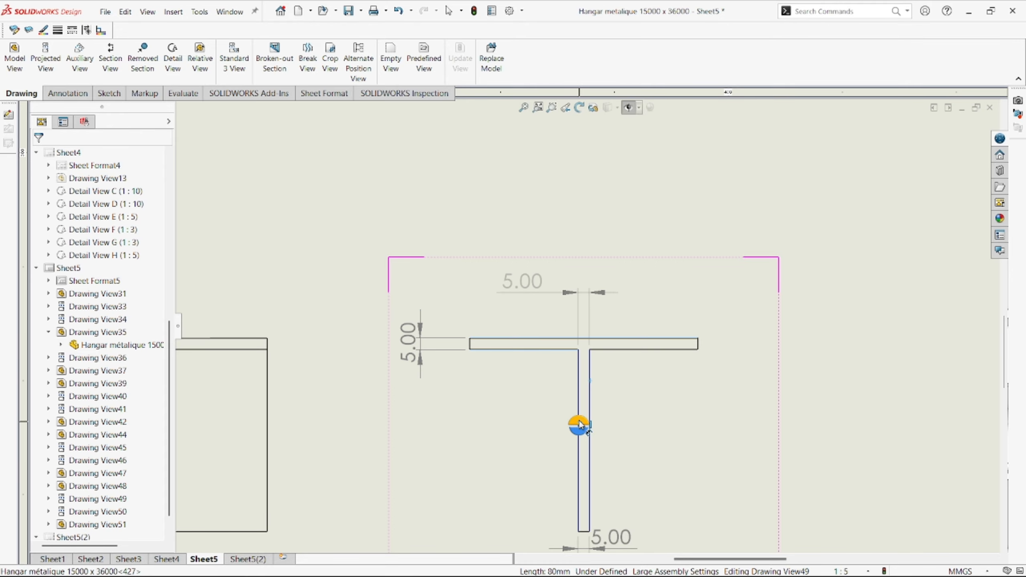
pyautogui.click(592, 308)
# - Dimension the plate's width above the view showing the bevelled web
pyautogui.scroll(5, 494, 417)
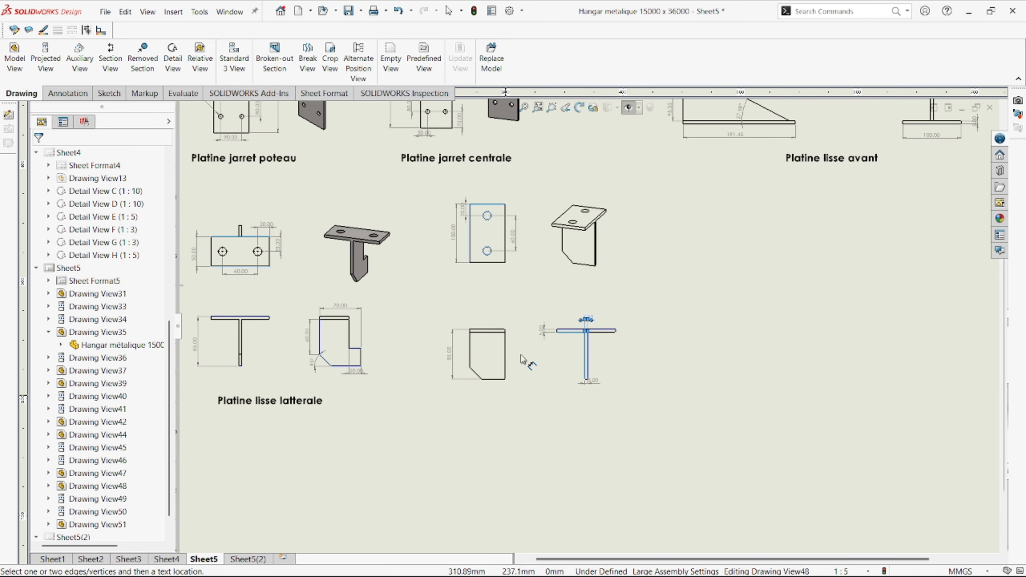
pyautogui.scroll(-3, 529, 341)
pyautogui.scroll(2, 521, 324)
pyautogui.scroll(-2, 519, 329)
pyautogui.scroll(2, 632, 319)
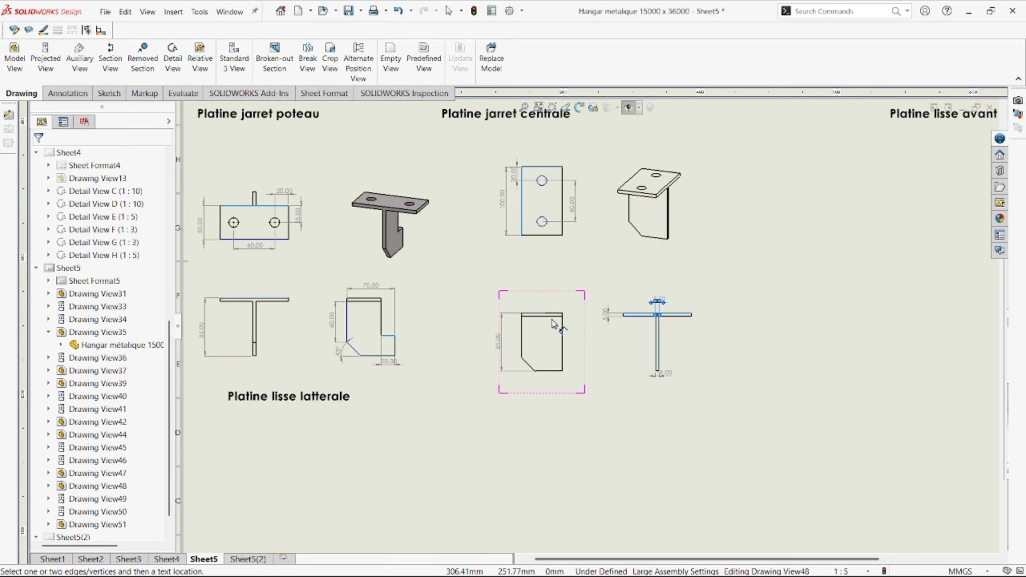
pyautogui.scroll(-4, 633, 317)
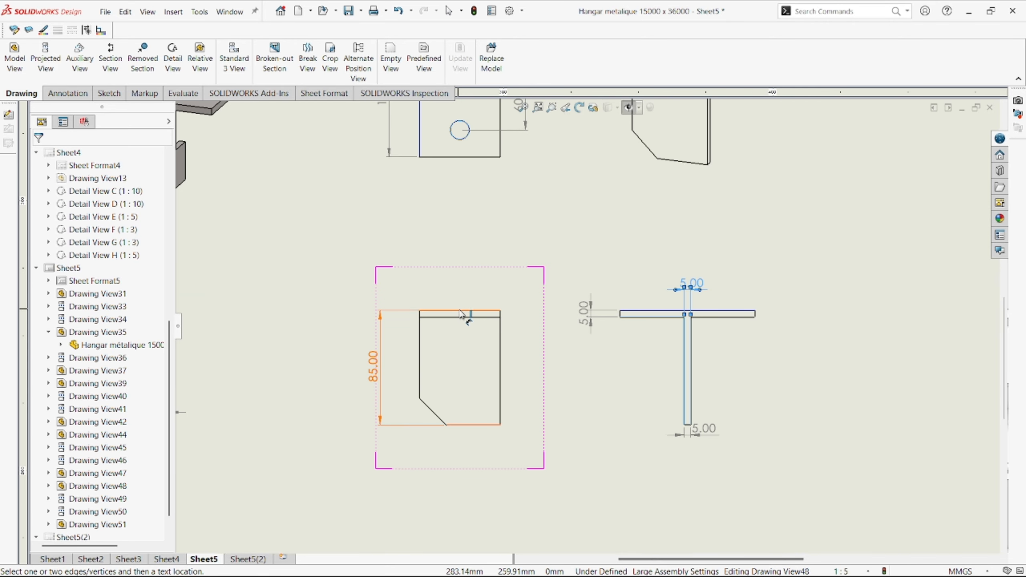
pyautogui.click(463, 267)
# - Dimension the angle between the web's bevelled corner and its bottom edge
pyautogui.scroll(4, 740, 291)
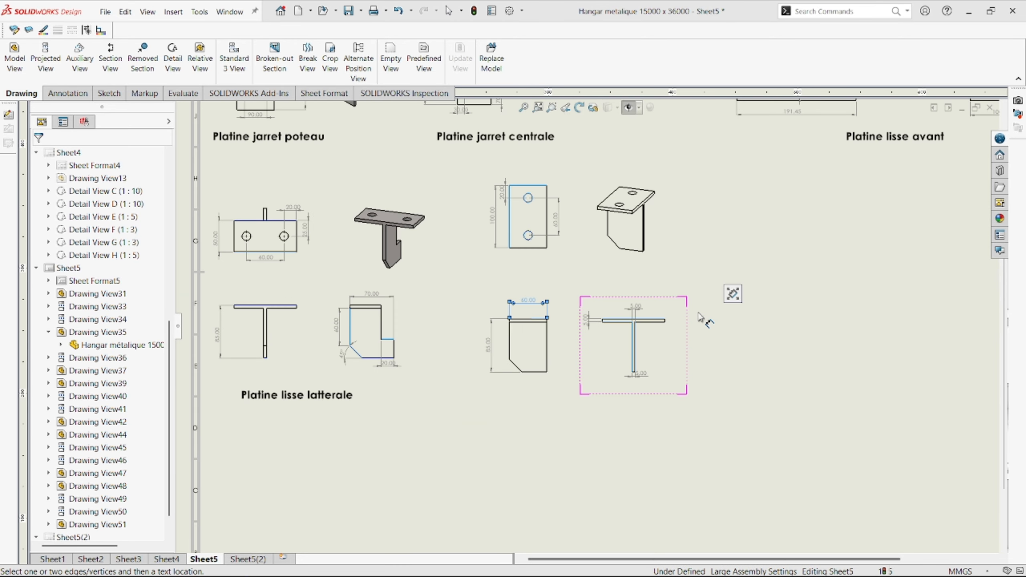
pyautogui.scroll(-2, 706, 321)
pyautogui.scroll(-2, 479, 372)
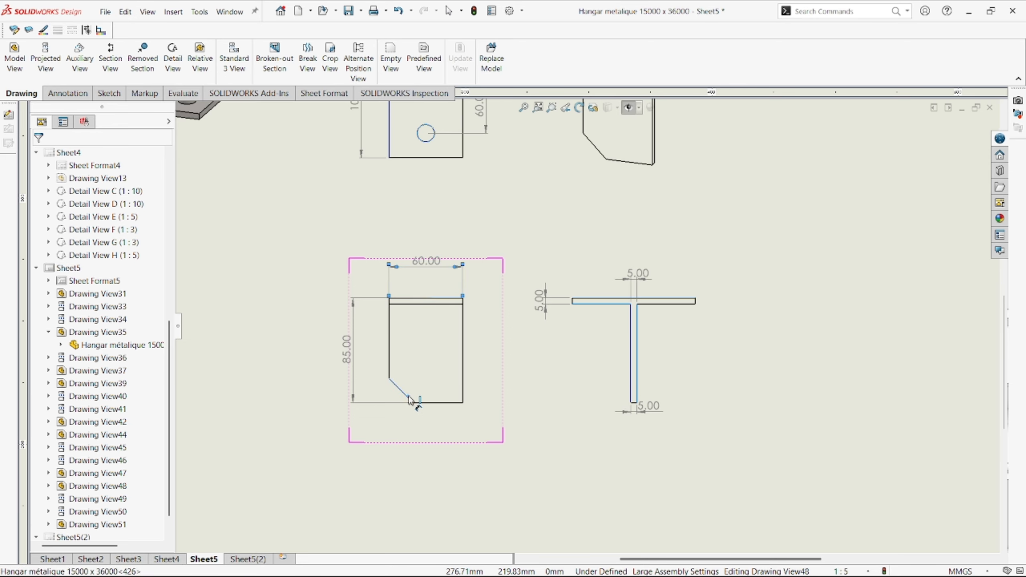
pyautogui.click(409, 398)
pyautogui.scroll(-2, 420, 402)
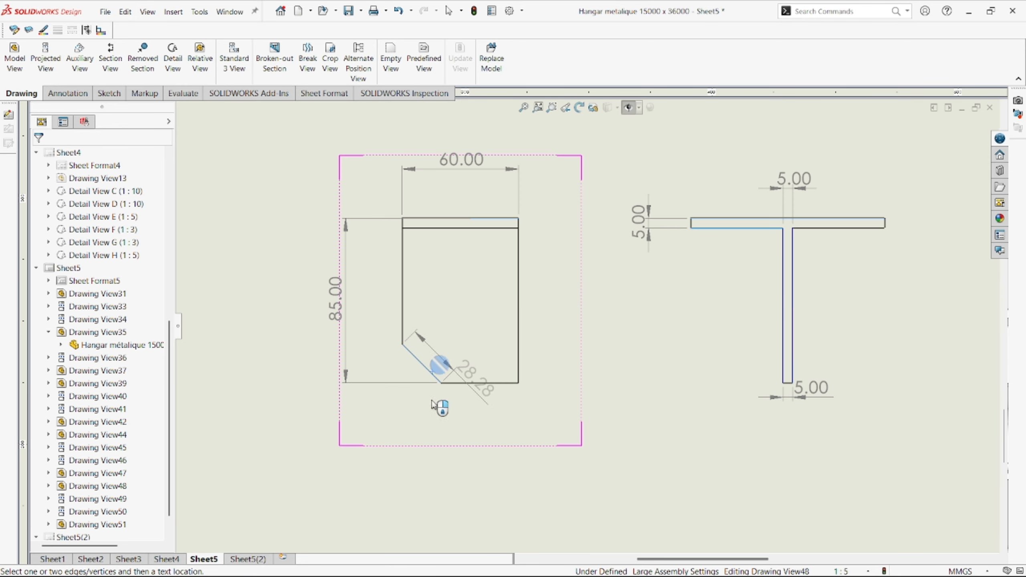
pyautogui.click(460, 384)
pyautogui.click(400, 374)
# - Dimension the web's straight vertical edge above the bevel and finish dimensioning
pyautogui.scroll(2, 453, 362)
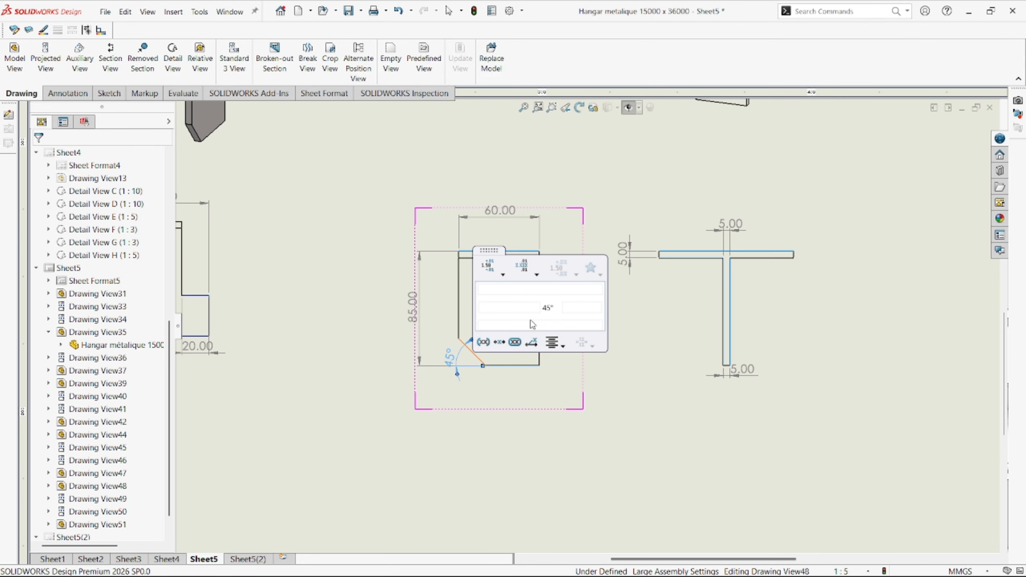
pyautogui.click(458, 299)
pyautogui.click(435, 301)
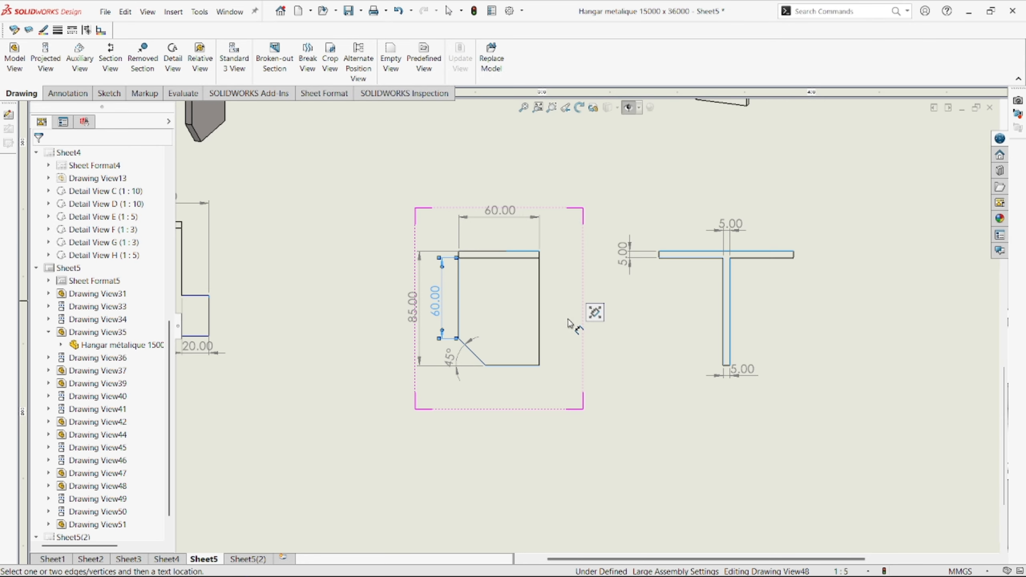
pyautogui.scroll(3, 568, 321)
pyautogui.scroll(-2, 350, 379)
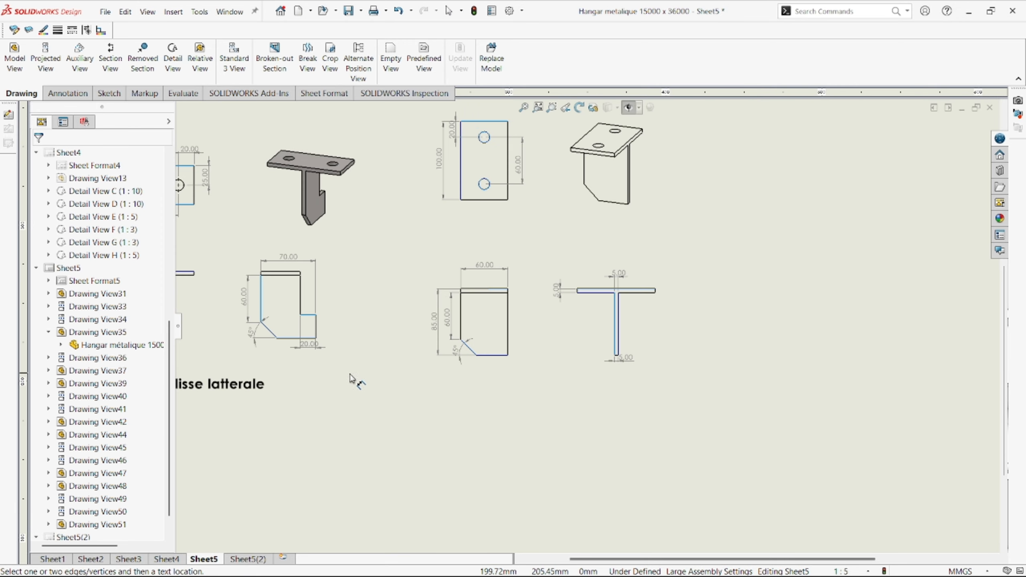
pyautogui.scroll(2, 274, 379)
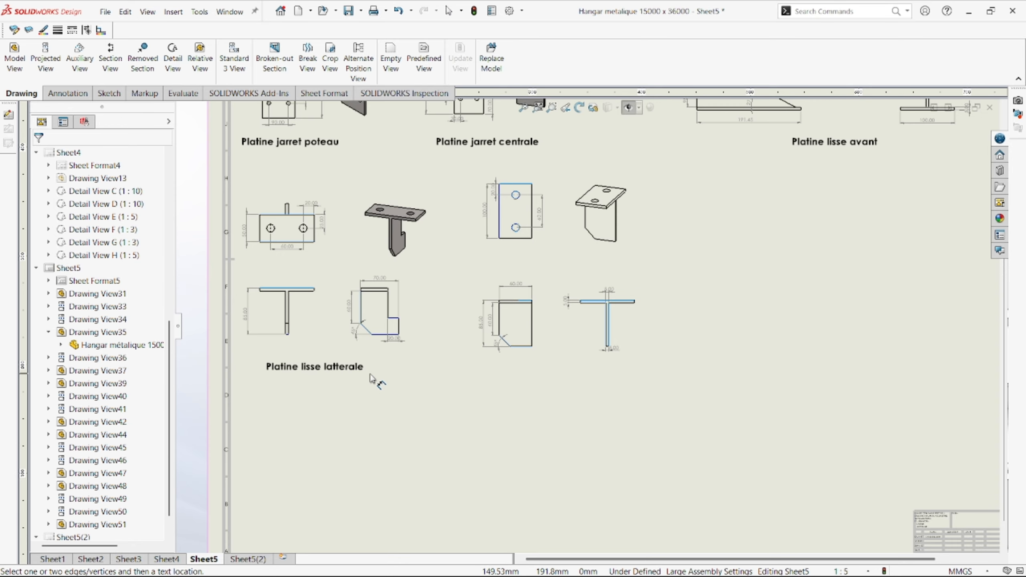
pyautogui.press('Escape')
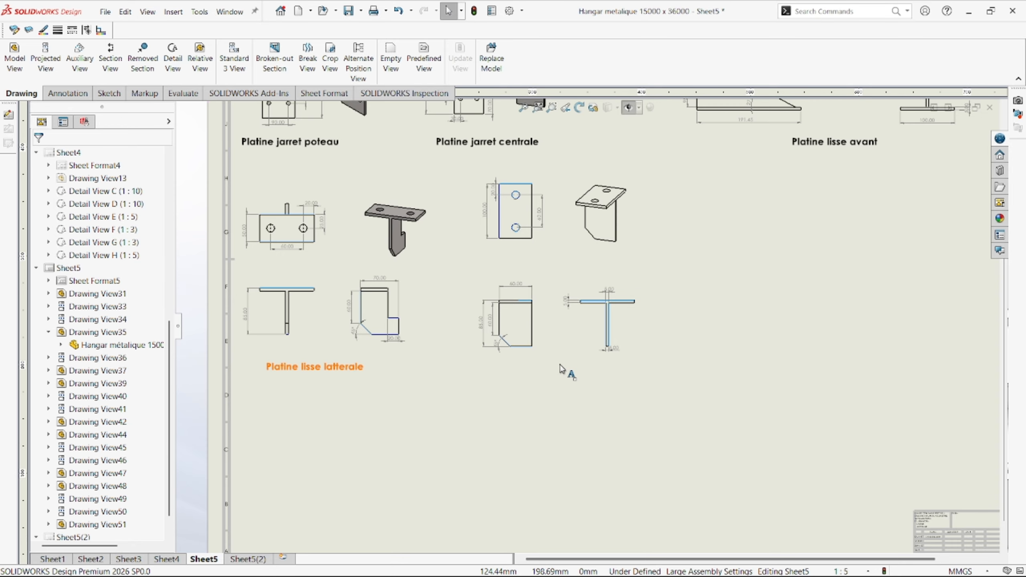
# - Copy the "Platine lisse latterale" label beneath the new bracket's views and change the copy's text to "Platine lisse Centrale arriere"
pyautogui.keyDown('ctrl'); pyautogui.moveTo(559, 363); pyautogui.dragTo(536, 369); pyautogui.keyUp('ctrl')
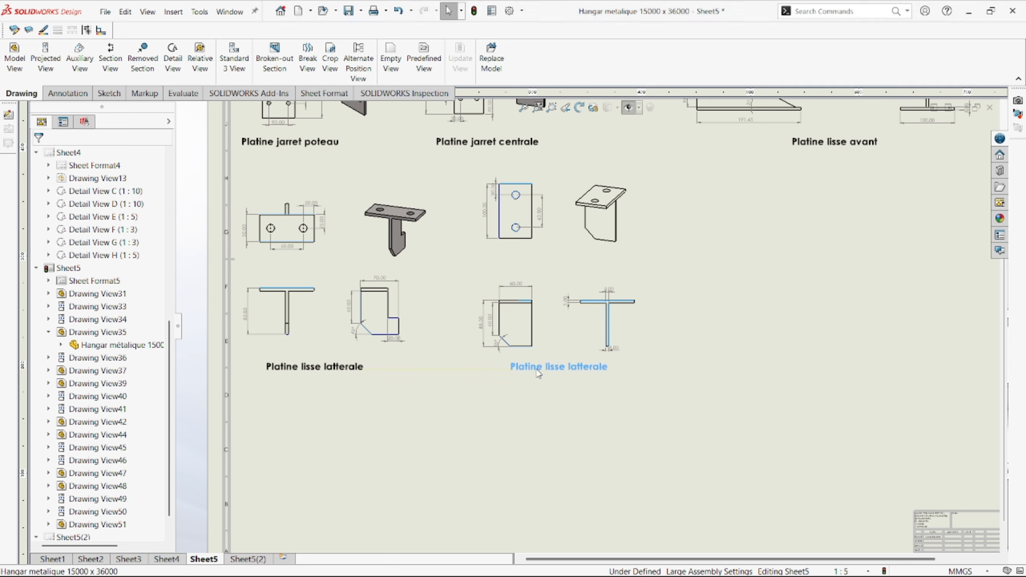
pyautogui.doubleClick(571, 368)
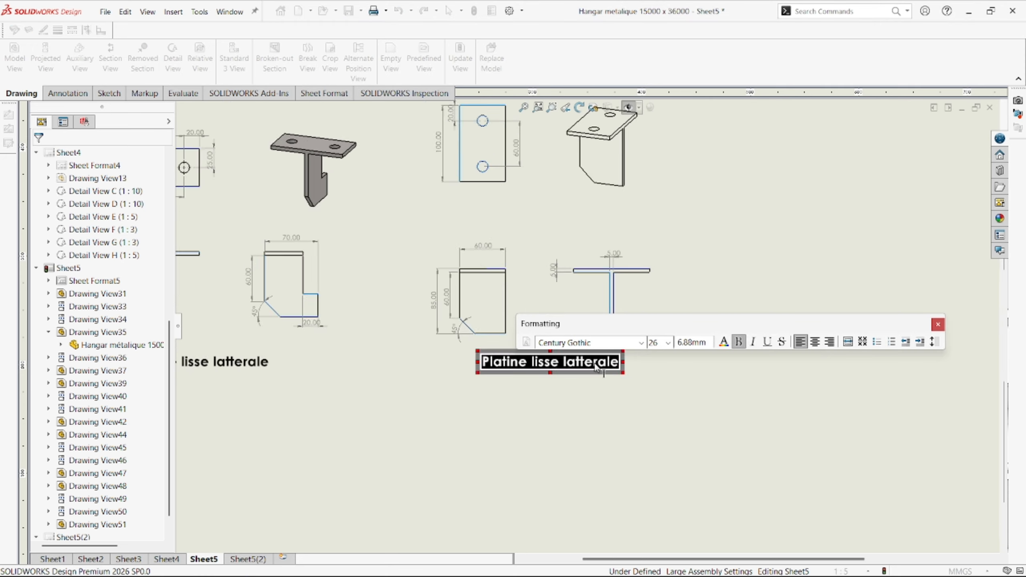
pyautogui.doubleClick(618, 359)
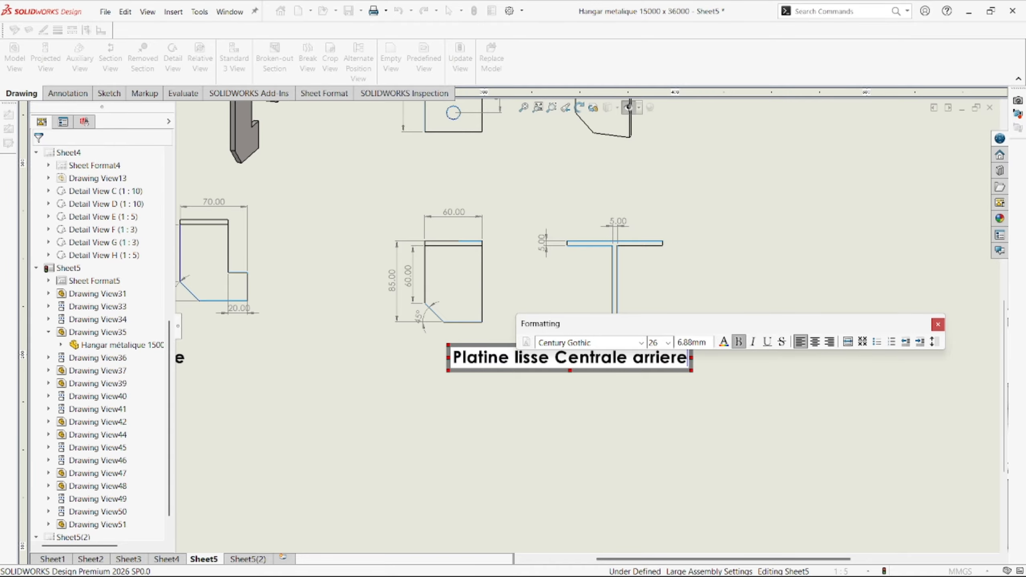
pyautogui.click(670, 404)
# - Start another model view of the hangar part on Sheet5 and open the body selection with the whole frame in view
pyautogui.scroll(8, 741, 265)
pyautogui.scroll(-3, 745, 258)
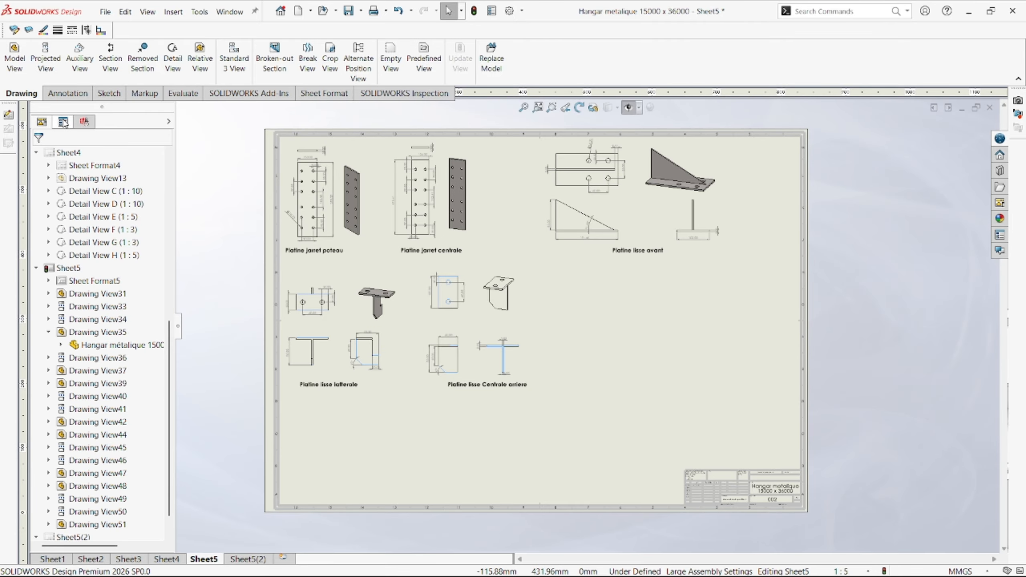
pyautogui.click(14, 60)
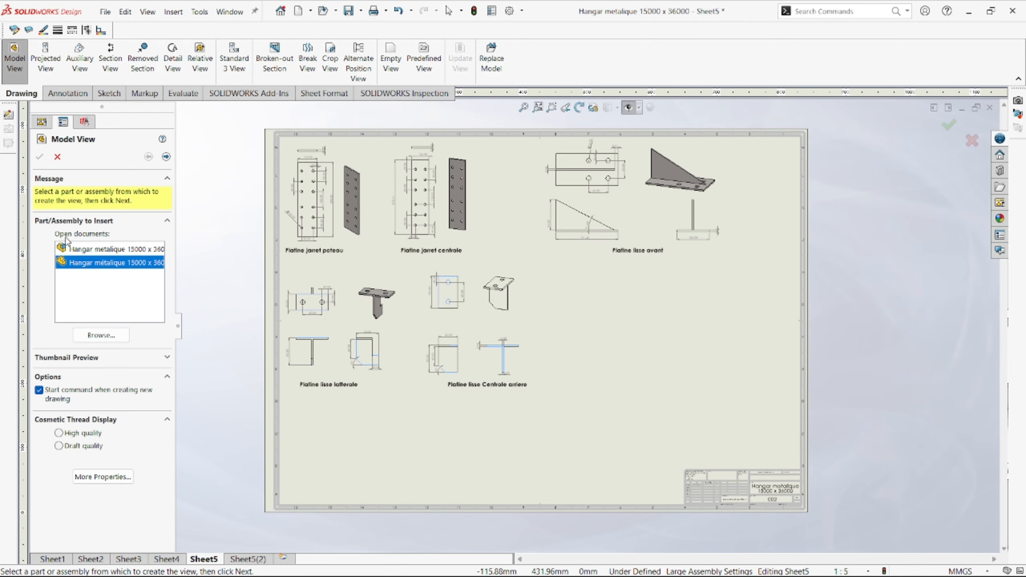
pyautogui.doubleClick(104, 263)
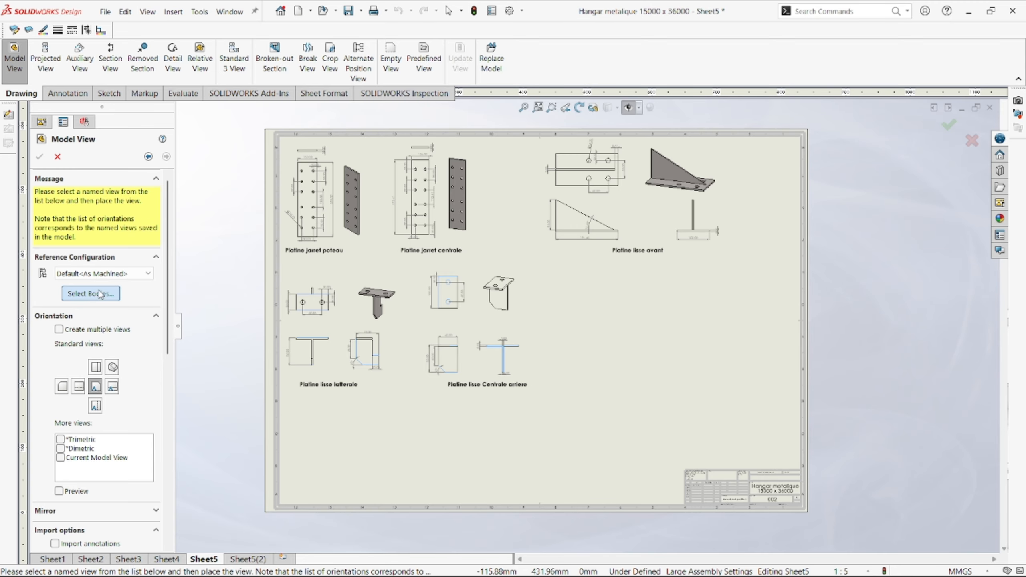
pyautogui.click(100, 295)
pyautogui.scroll(5, 669, 327)
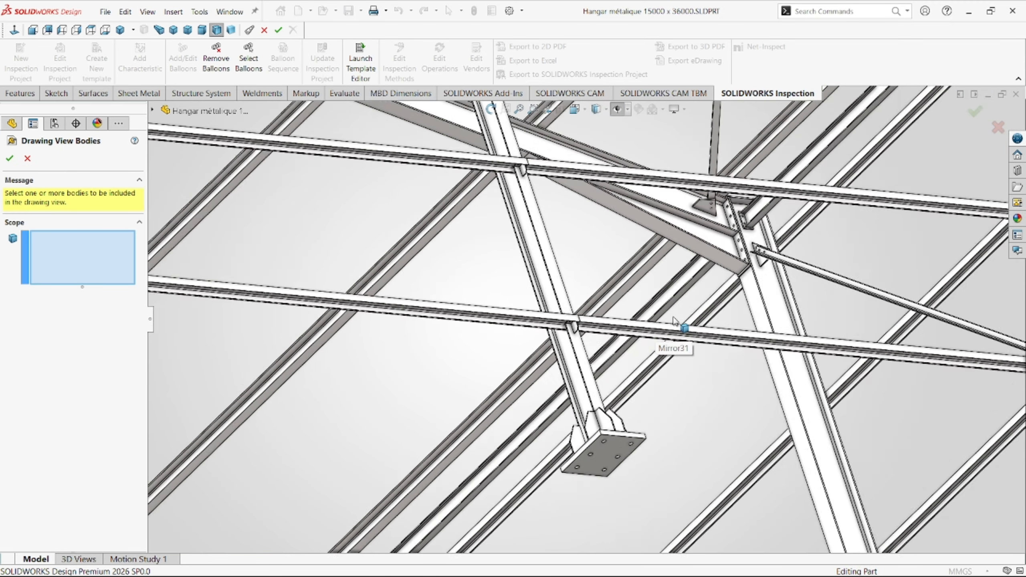
pyautogui.scroll(5, 673, 322)
pyautogui.moveTo(673, 322); pyautogui.dragTo(630, 476, button='middle')
pyautogui.scroll(3, 628, 474)
pyautogui.scroll(-5, 715, 355)
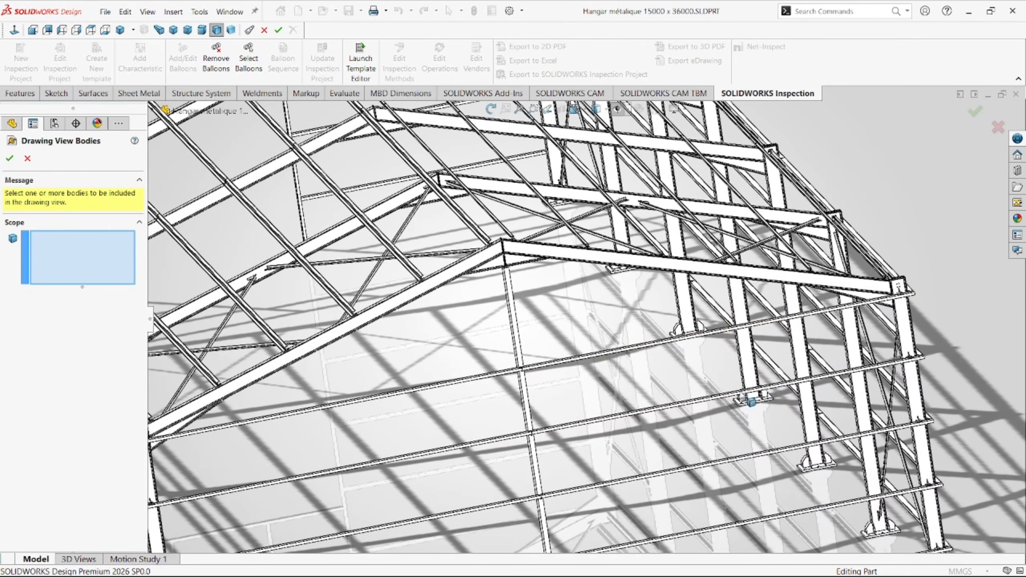
pyautogui.scroll(-3, 868, 311)
pyautogui.scroll(6, 380, 420)
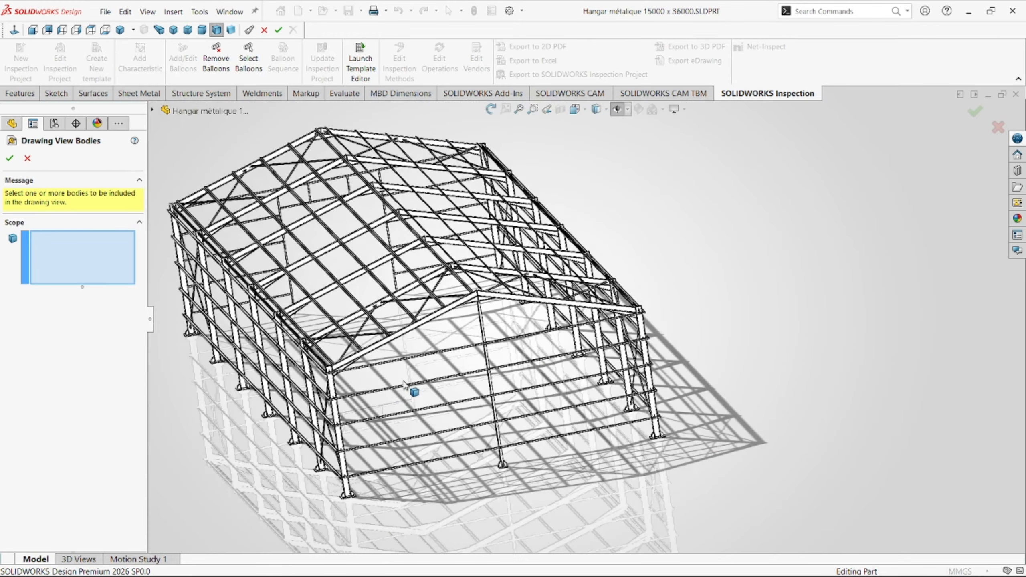
# - Include only the chamfered gusset plate body at the column base of the hangar model in the drawing view
pyautogui.moveTo(399, 386); pyautogui.dragTo(434, 347, button='middle')
pyautogui.scroll(-4, 554, 426)
pyautogui.scroll(-5, 565, 433)
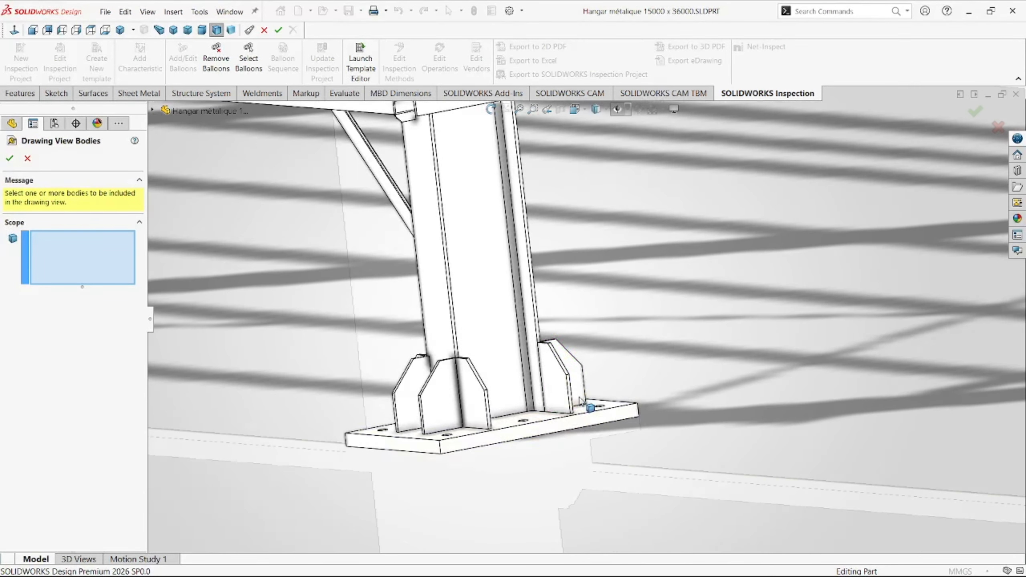
pyautogui.scroll(-4, 580, 400)
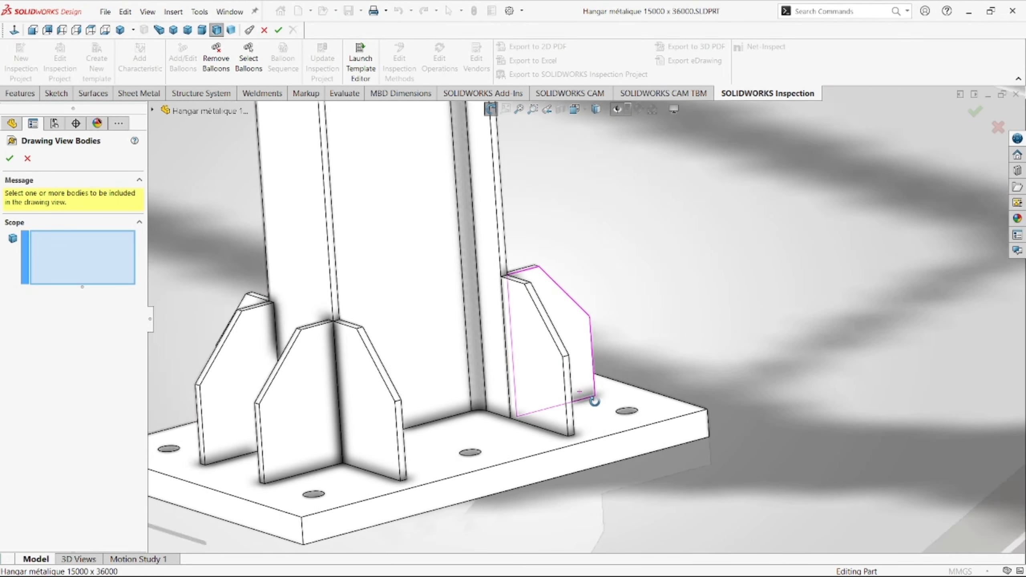
pyautogui.click(557, 408)
pyautogui.click(10, 158)
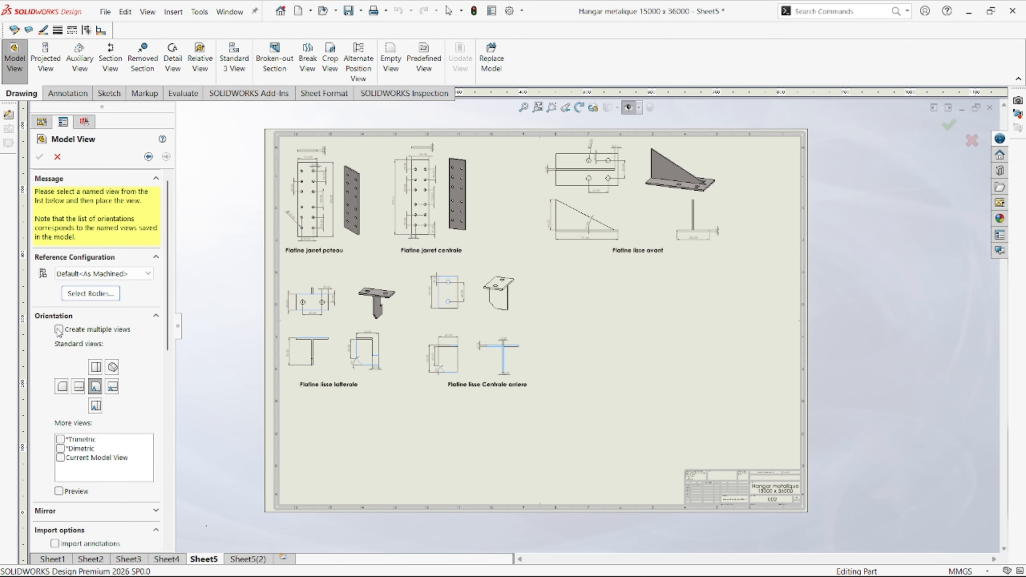
# - Insert front, side, top and dimetric views of the gusset plate together at a custom scale of 1:2
pyautogui.click(59, 330)
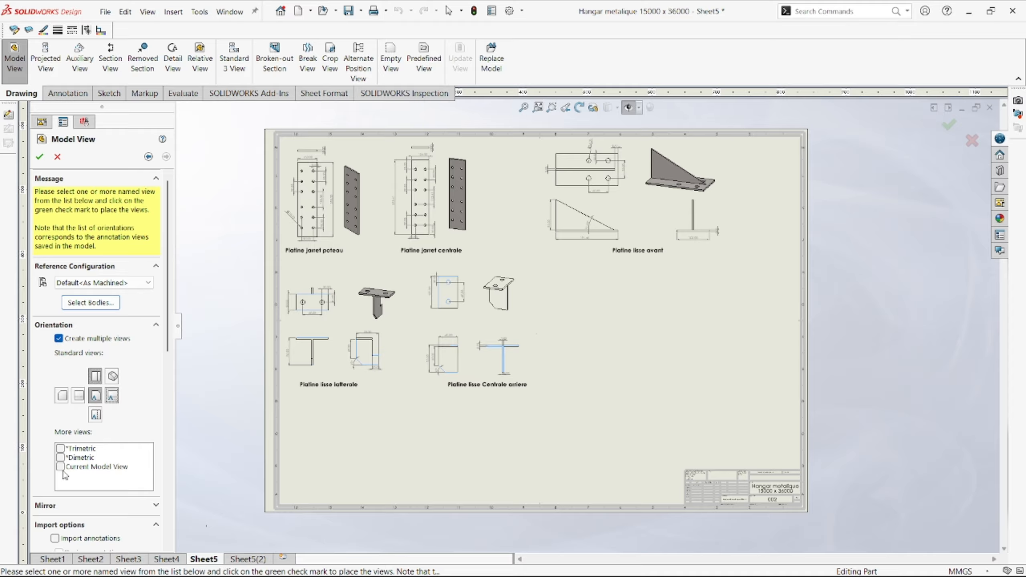
pyautogui.scroll(-10, 171, 463)
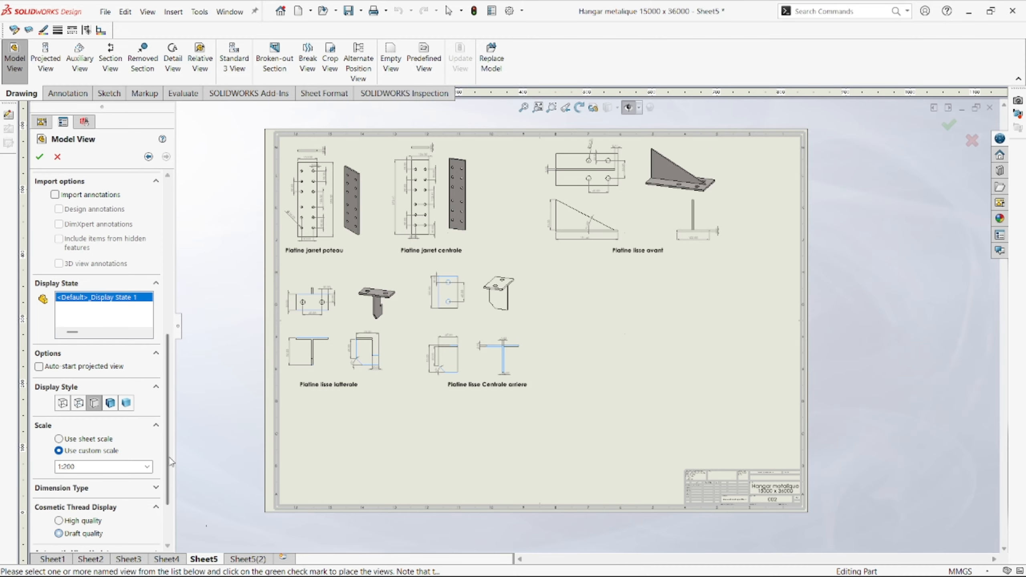
pyautogui.click(147, 467)
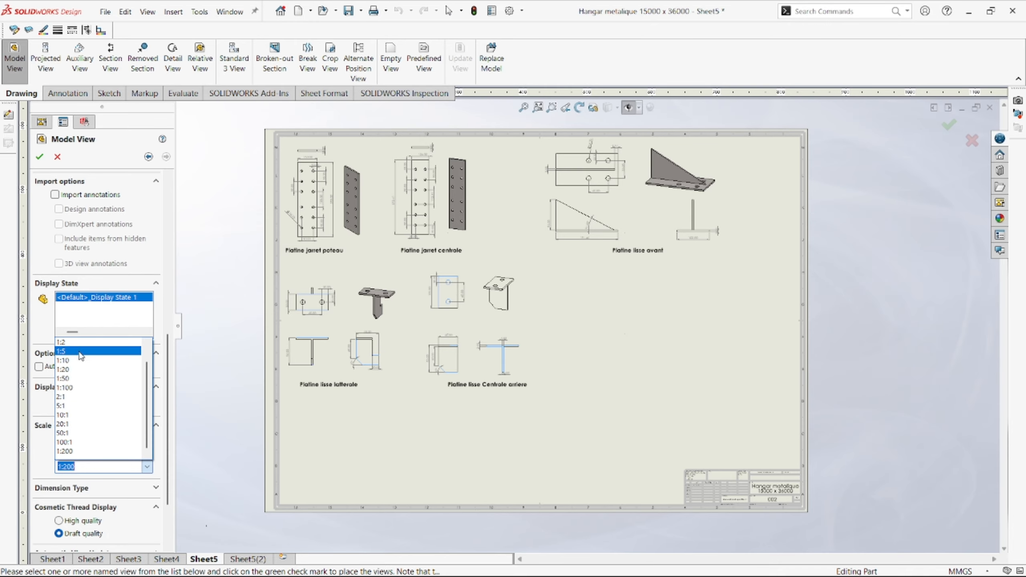
pyautogui.click(72, 342)
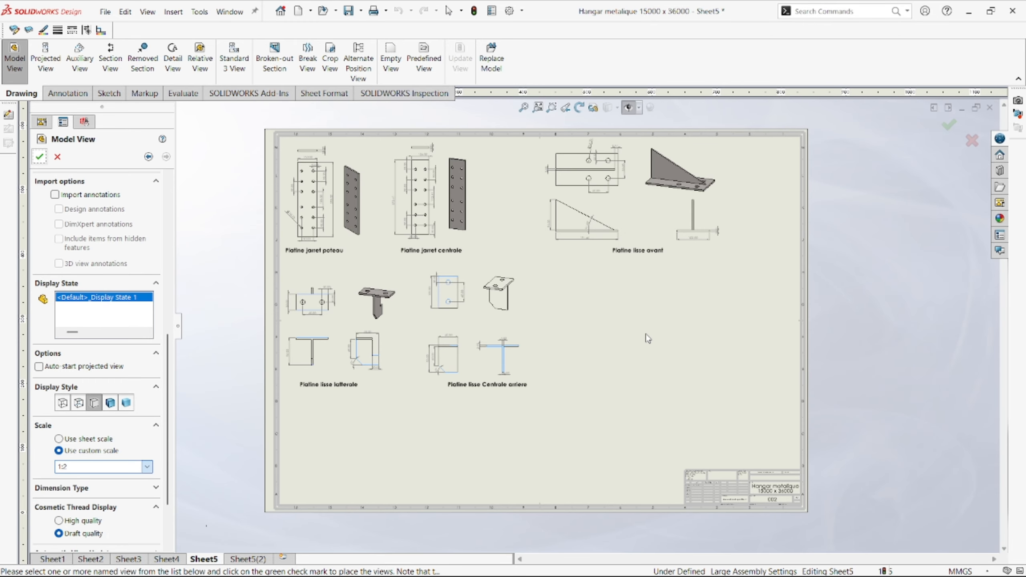
pyautogui.click(634, 341)
# - Move the gusset's dimetric view off the Platine lisse avant views into the empty area below them
pyautogui.scroll(-4, 633, 341)
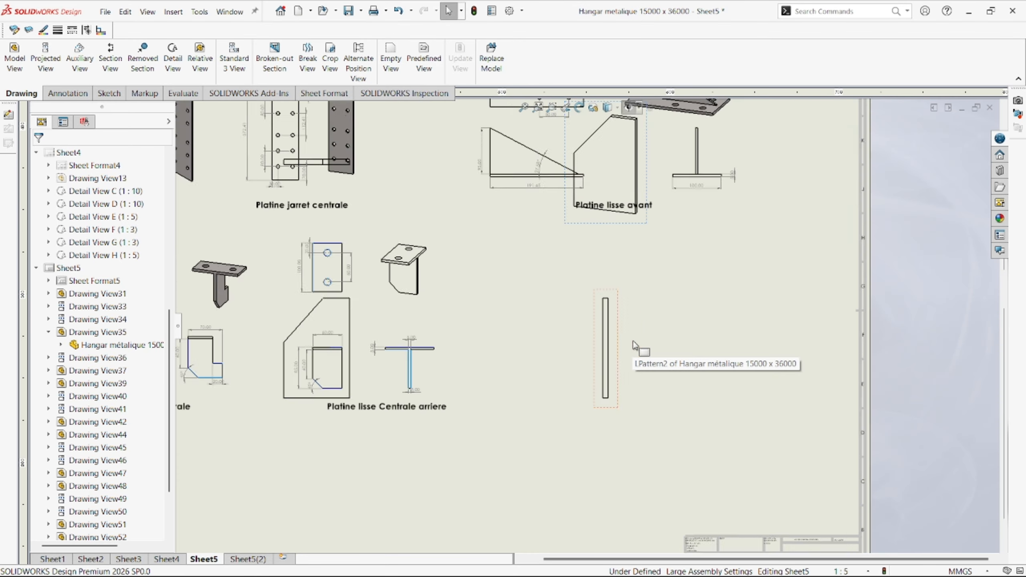
pyautogui.scroll(5, 633, 340)
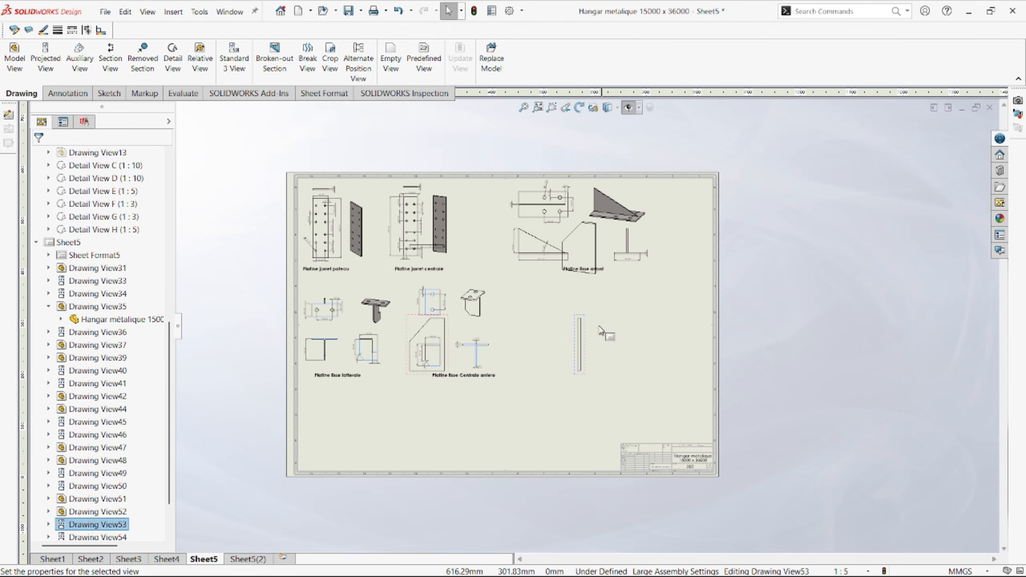
pyautogui.scroll(-2, 601, 329)
pyautogui.click(64, 127)
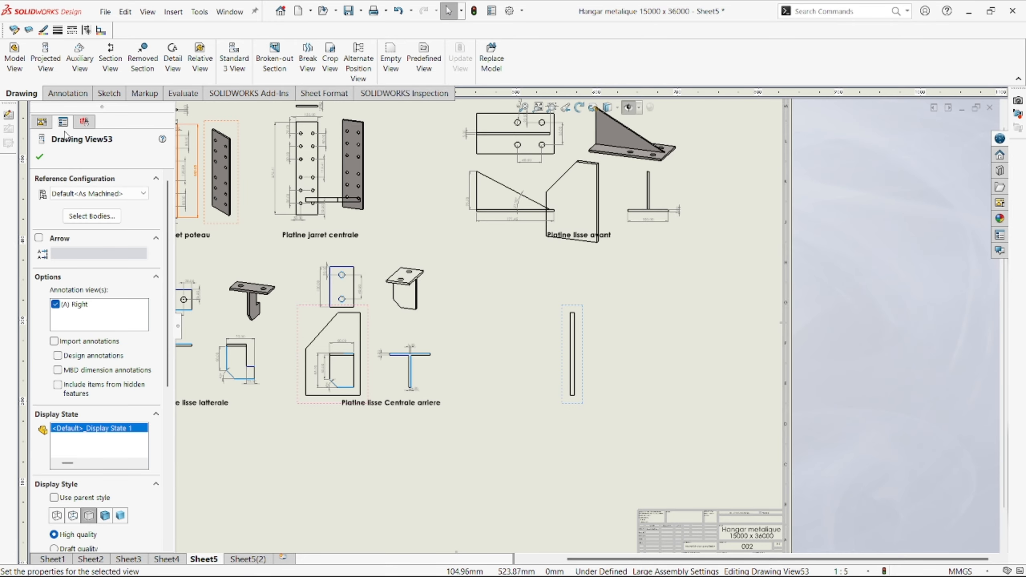
pyautogui.scroll(-6, 168, 259)
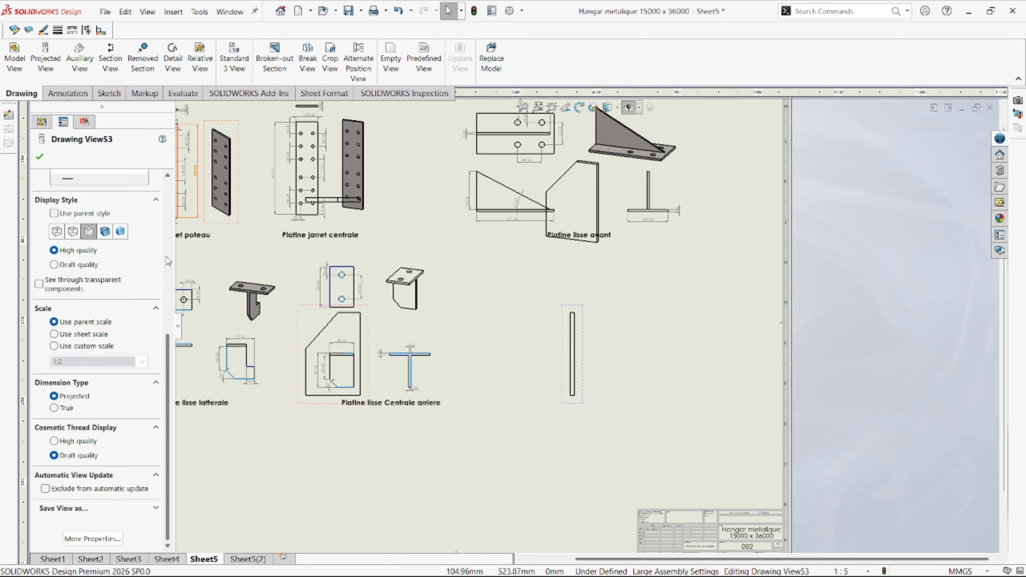
pyautogui.scroll(6, 168, 260)
pyautogui.scroll(5, 592, 378)
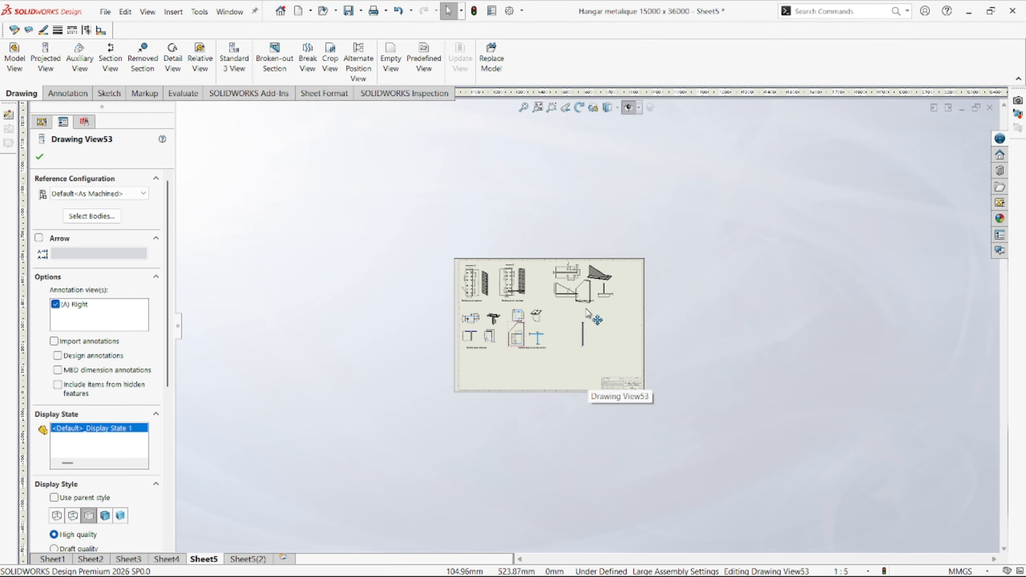
pyautogui.moveTo(593, 318)
pyautogui.mouseDown()
pyautogui.moveTo(628, 334)
pyautogui.moveTo(631, 374)
pyautogui.mouseUp()
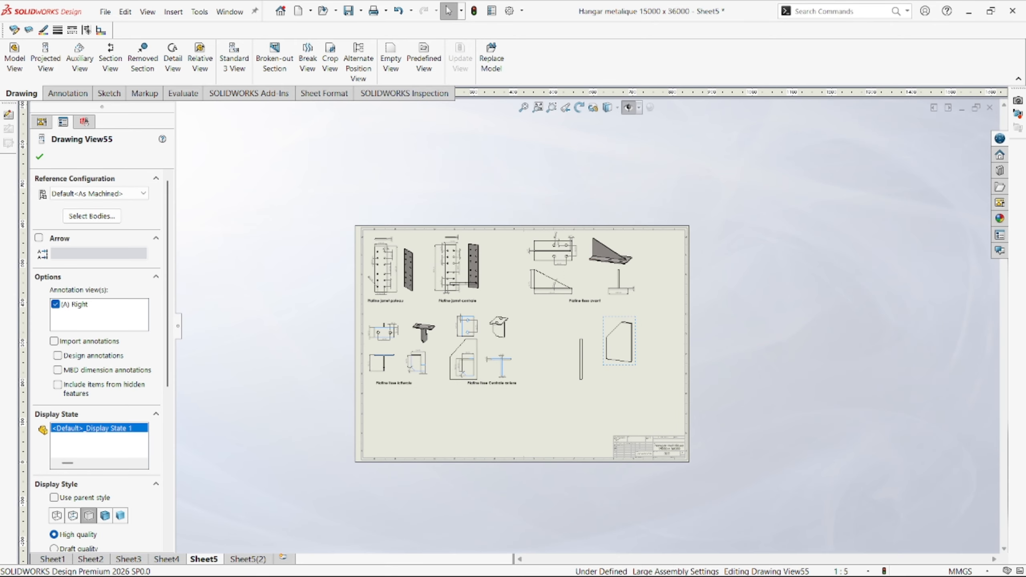
pyautogui.scroll(-3, 533, 262)
pyautogui.scroll(-2, 602, 270)
pyautogui.scroll(4, 653, 401)
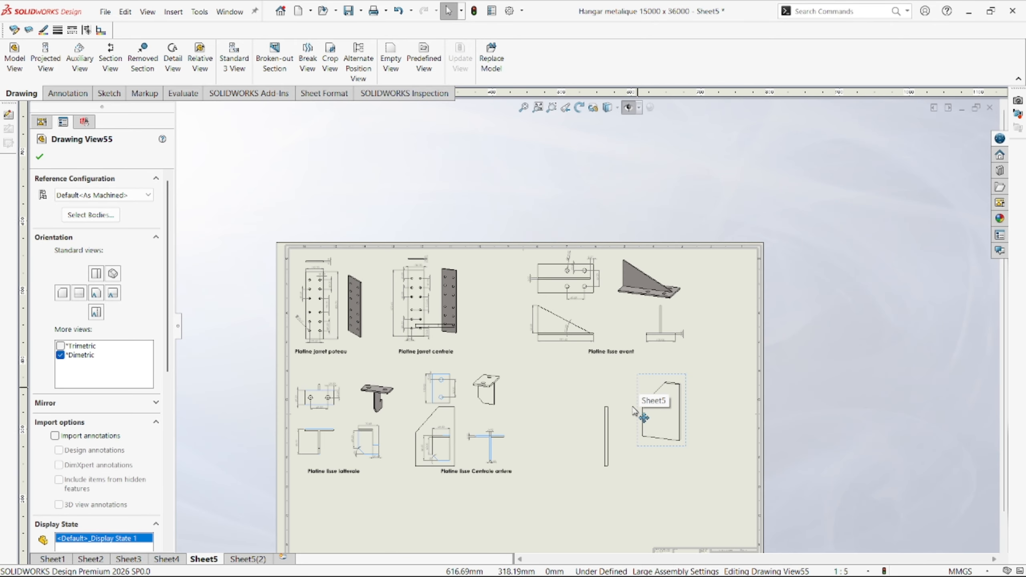
# - Reposition the gusset's side view and move its front view clear of the Platine lisse Centrale arriere views
pyautogui.scroll(-3, 597, 492)
pyautogui.scroll(-2, 597, 492)
pyautogui.moveTo(624, 406); pyautogui.dragTo(542, 415)
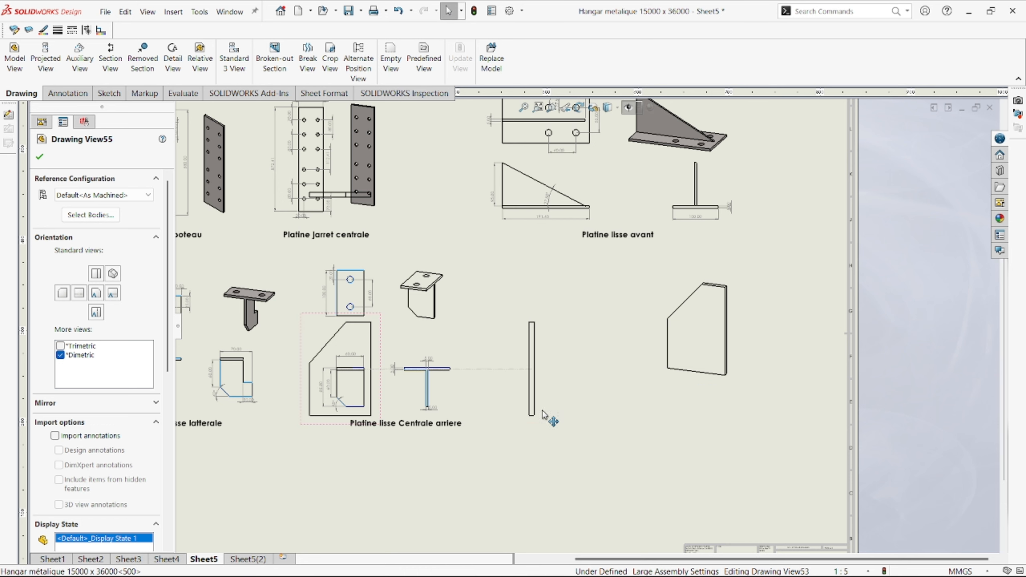
pyautogui.moveTo(665, 449); pyautogui.dragTo(608, 449)
pyautogui.scroll(3, 602, 371)
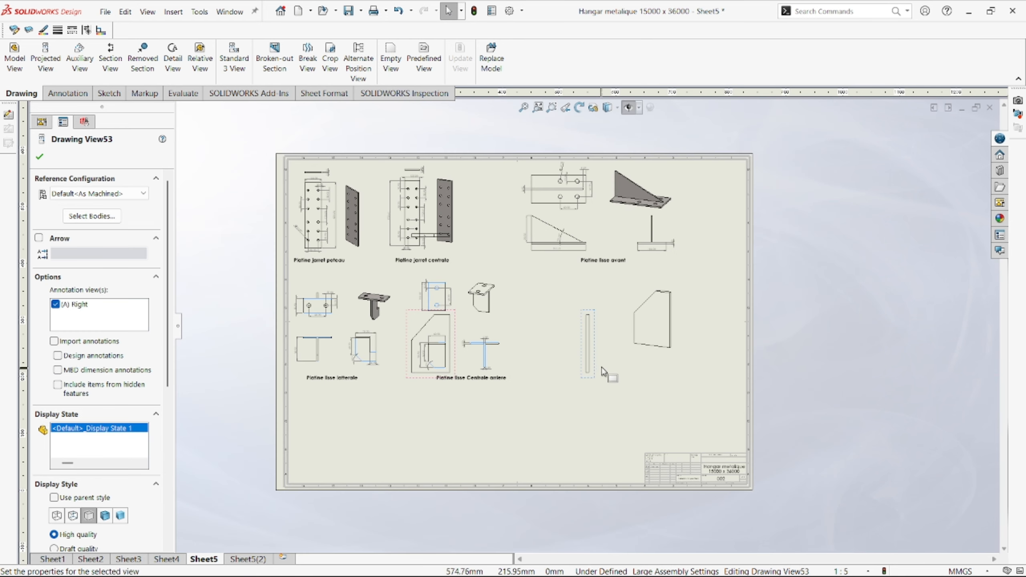
pyautogui.moveTo(607, 359)
pyautogui.mouseDown()
pyautogui.moveTo(540, 374)
pyautogui.moveTo(585, 361)
pyautogui.mouseUp()
pyautogui.scroll(-5, 486, 351)
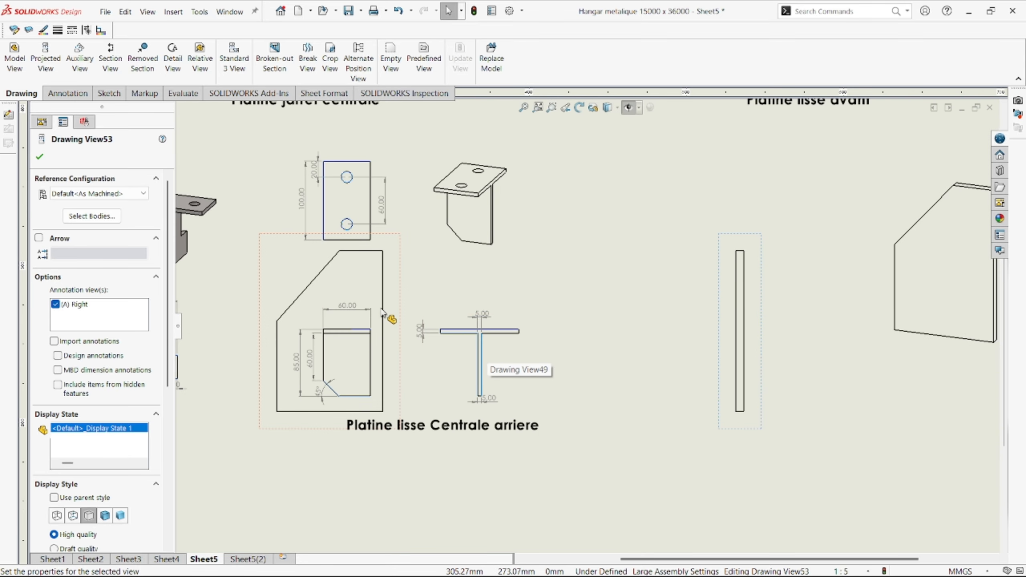
pyautogui.moveTo(402, 301)
pyautogui.mouseDown()
pyautogui.moveTo(737, 310)
pyautogui.moveTo(719, 315)
pyautogui.mouseUp()
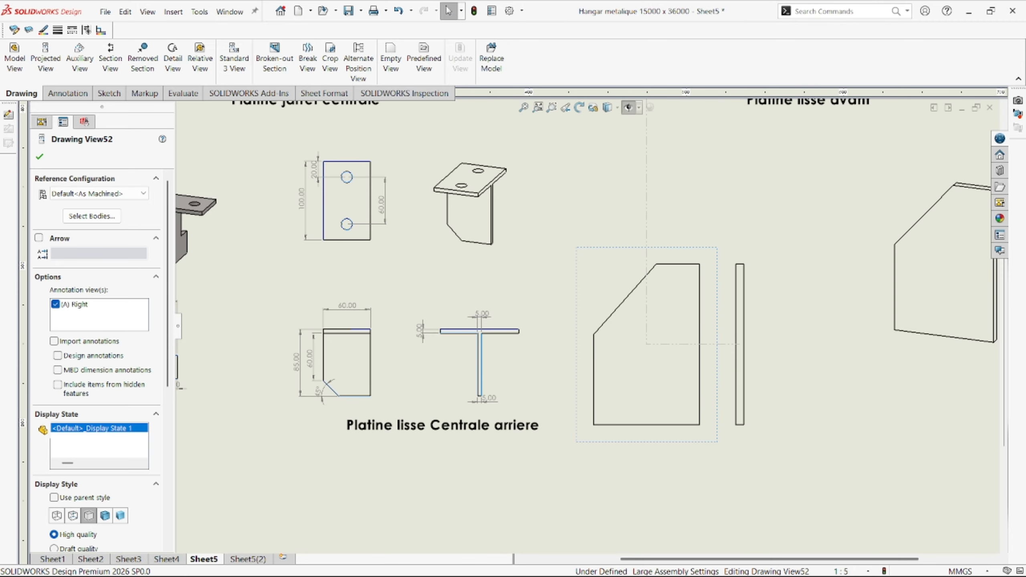
# - Arrange the gusset views below Platine lisse avant, with the top view above the front view and the others to the right
pyautogui.scroll(5, 705, 331)
pyautogui.scroll(-1, 697, 330)
pyautogui.moveTo(636, 355)
pyautogui.mouseDown()
pyautogui.moveTo(687, 356)
pyautogui.moveTo(703, 374)
pyautogui.mouseUp()
pyautogui.scroll(-3, 590, 228)
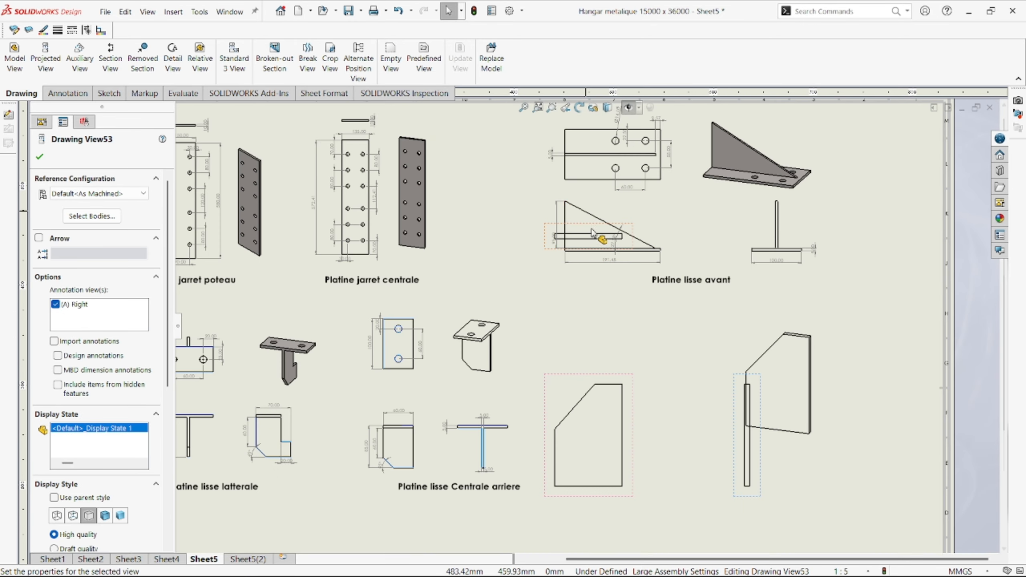
pyautogui.click(546, 361)
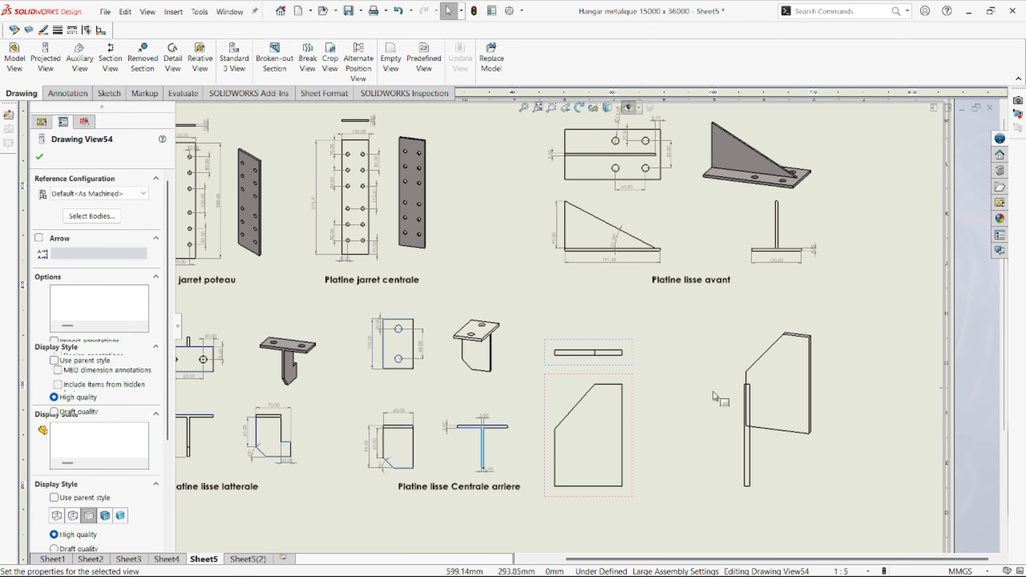
pyautogui.click(864, 408)
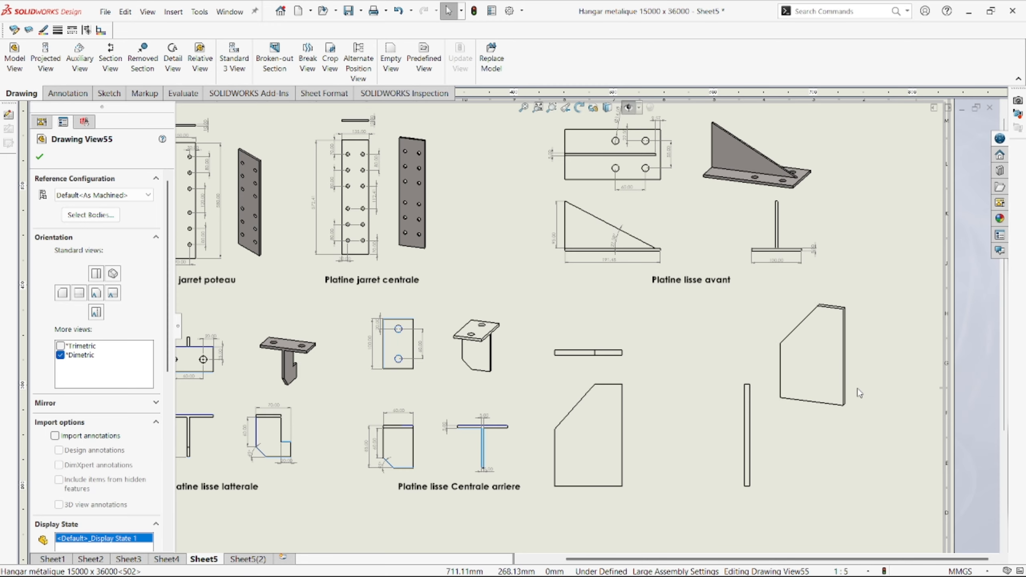
pyautogui.moveTo(750, 500); pyautogui.dragTo(799, 500)
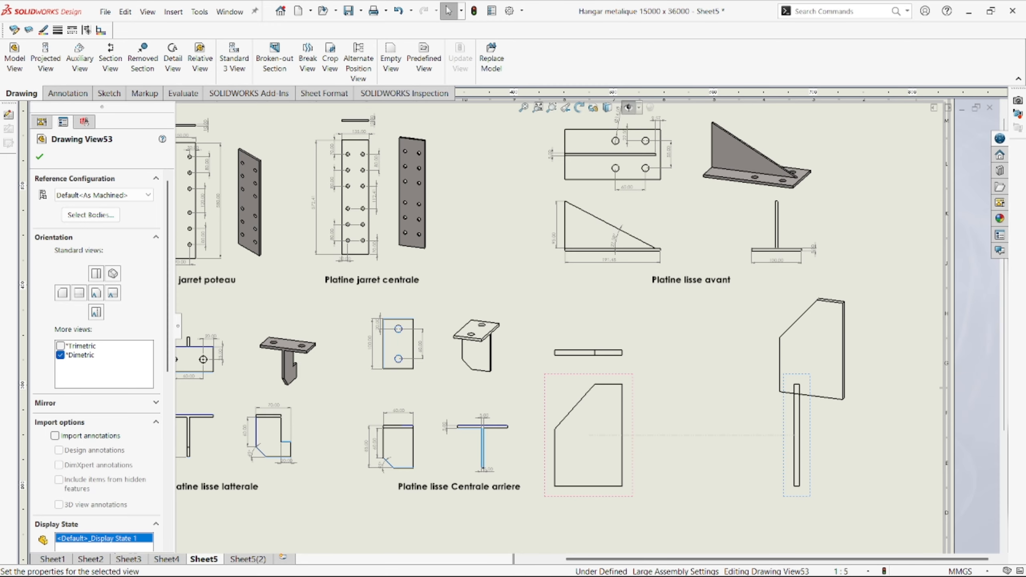
pyautogui.moveTo(622, 503); pyautogui.dragTo(708, 503)
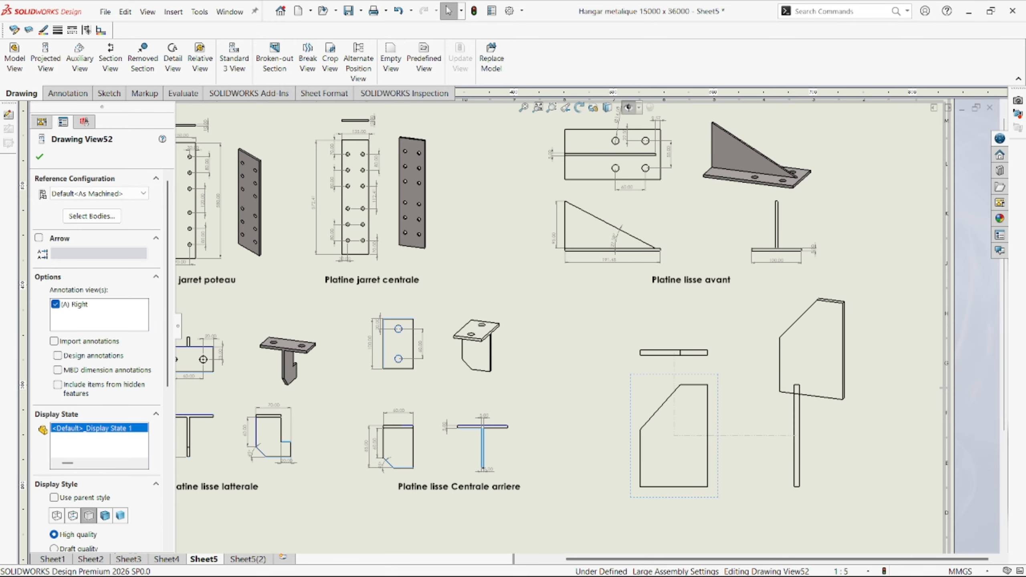
# - Delete the gusset's narrow side view from the sheet
pyautogui.click(804, 489)
pyautogui.click(811, 482)
pyautogui.press('Delete')
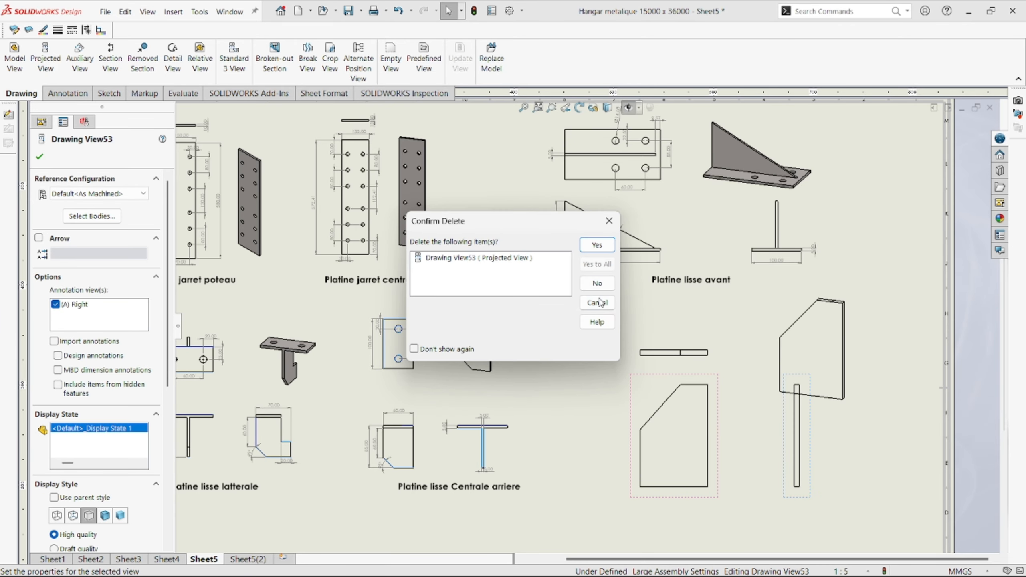
pyautogui.click(598, 246)
# - Move the dimetric view closer to the front view, and shift the top and front views up below Platine lisse avant
pyautogui.scroll(-4, 720, 376)
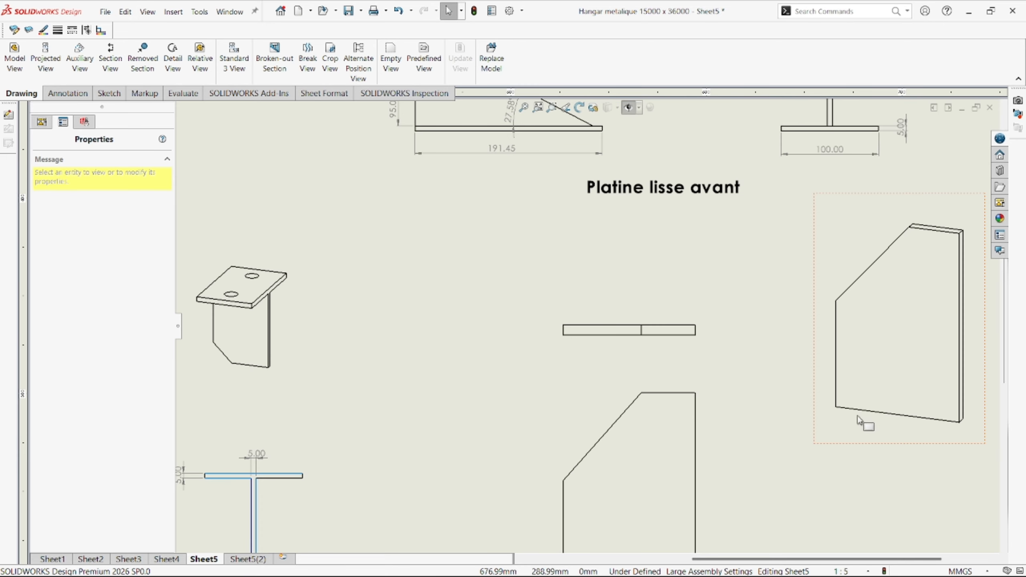
pyautogui.click(840, 487)
pyautogui.moveTo(840, 487); pyautogui.dragTo(809, 533)
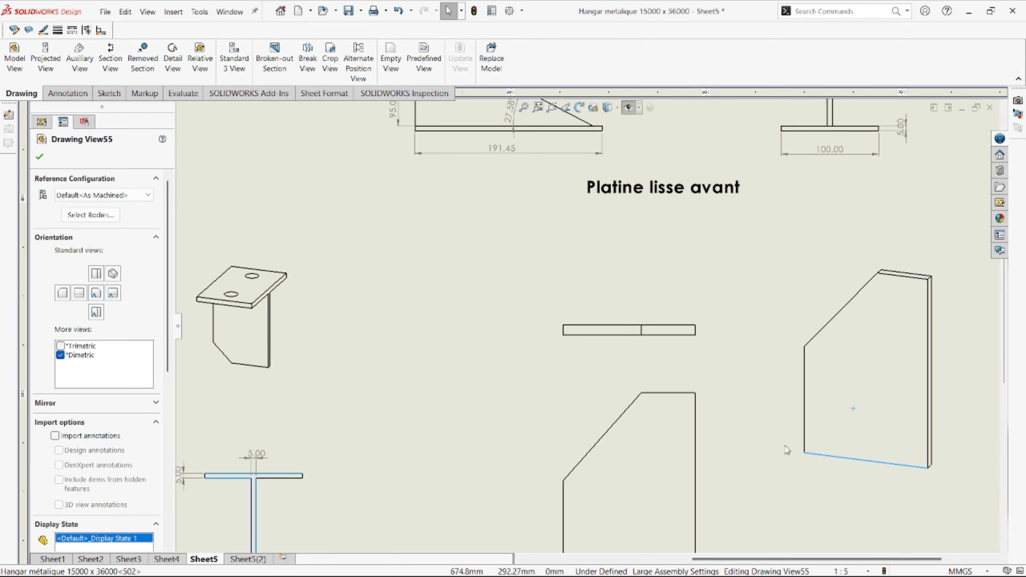
pyautogui.moveTo(652, 319); pyautogui.dragTo(656, 258)
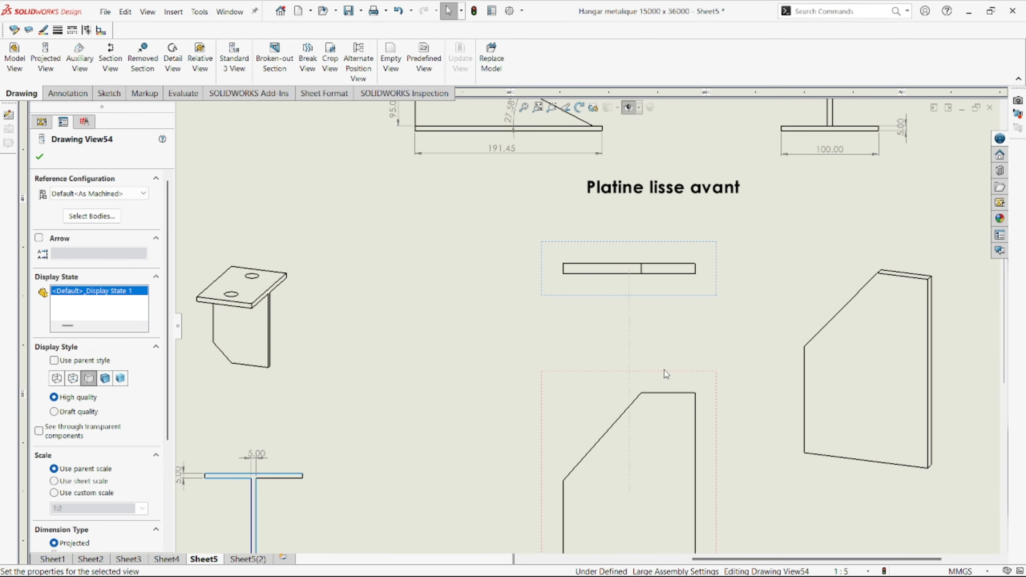
pyautogui.moveTo(669, 376); pyautogui.dragTo(660, 337)
pyautogui.click(654, 324)
pyautogui.scroll(5, 655, 324)
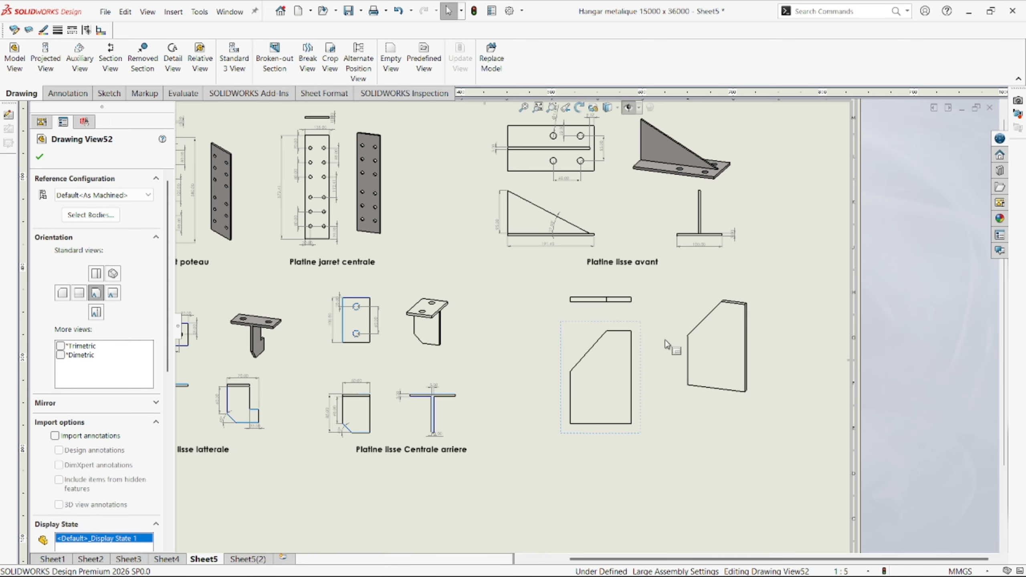
# - Dimension the gusset's bottom width and full height in the front view and its thickness in the top view
pyautogui.click(67, 93)
pyautogui.click(21, 58)
pyautogui.scroll(-4, 593, 434)
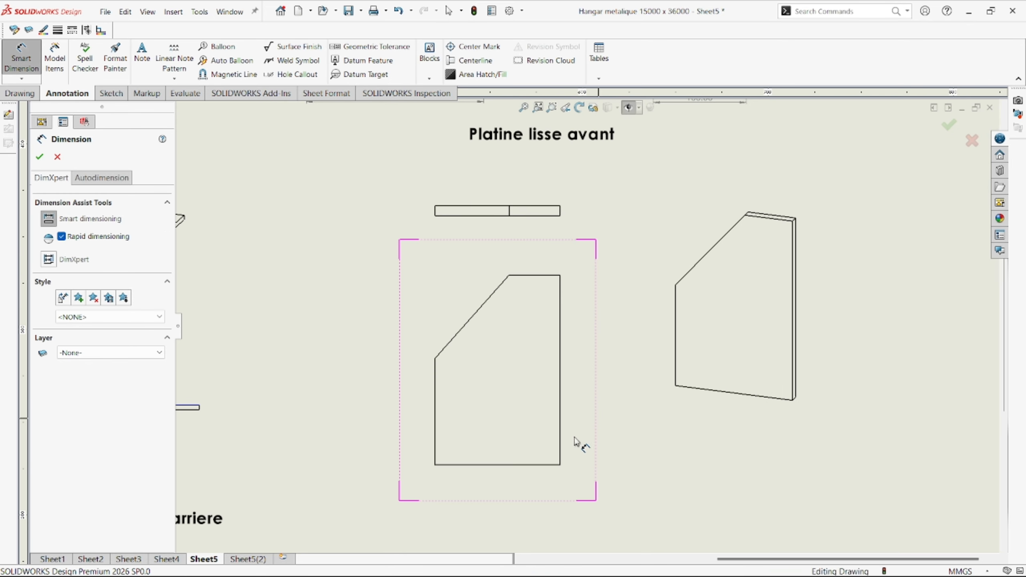
pyautogui.click(604, 415)
pyautogui.click(560, 210)
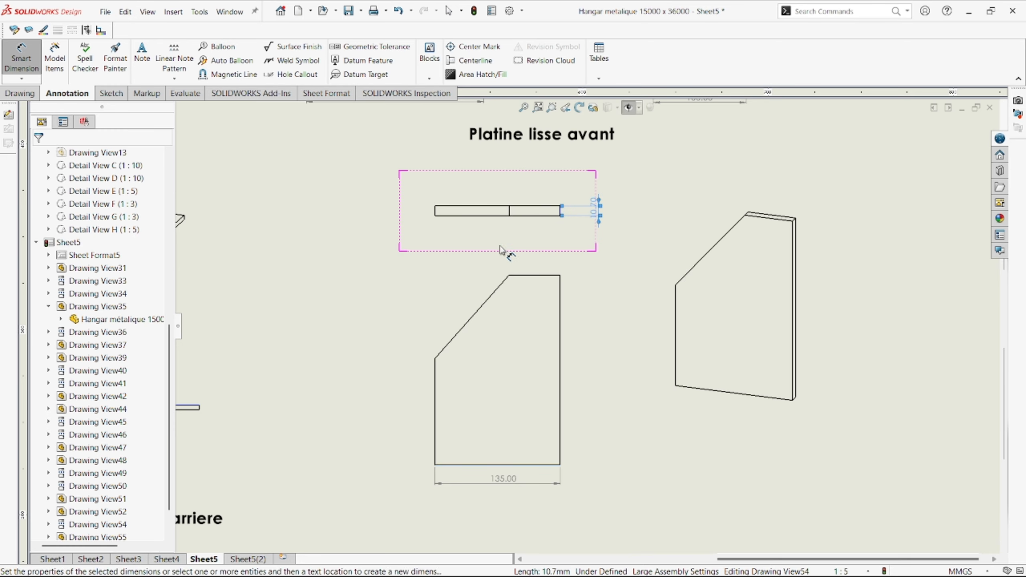
pyautogui.click(561, 386)
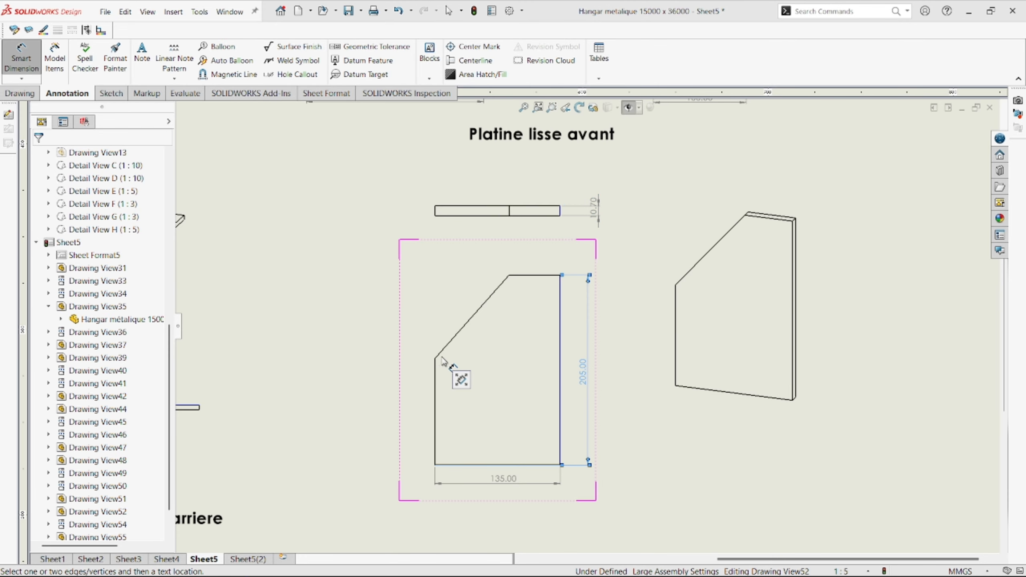
# - Dimension the sloped edge's angle from the horizontal top edge and the length of the short vertical edge in the front view
pyautogui.click(499, 286)
pyautogui.click(523, 275)
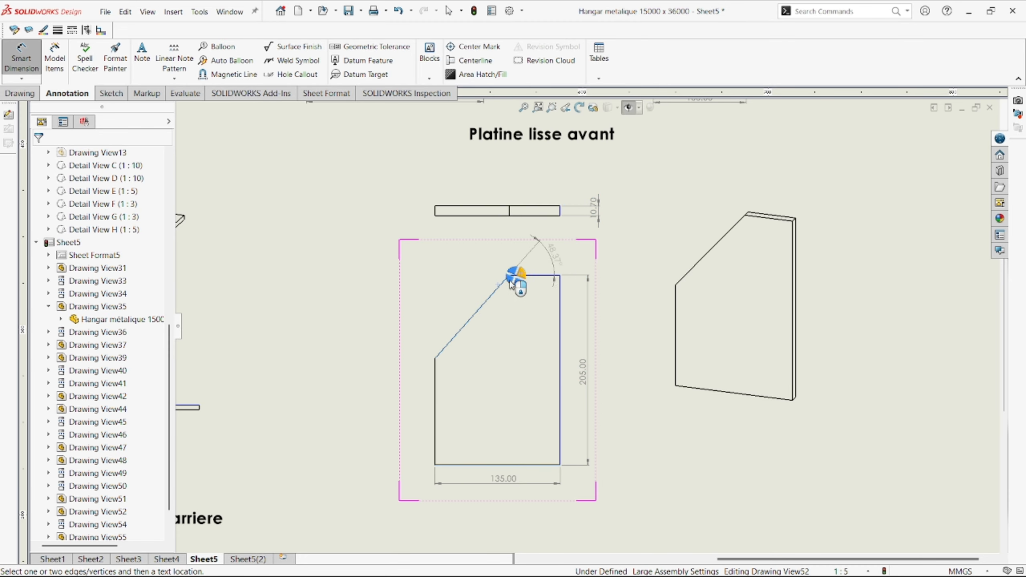
pyautogui.click(462, 295)
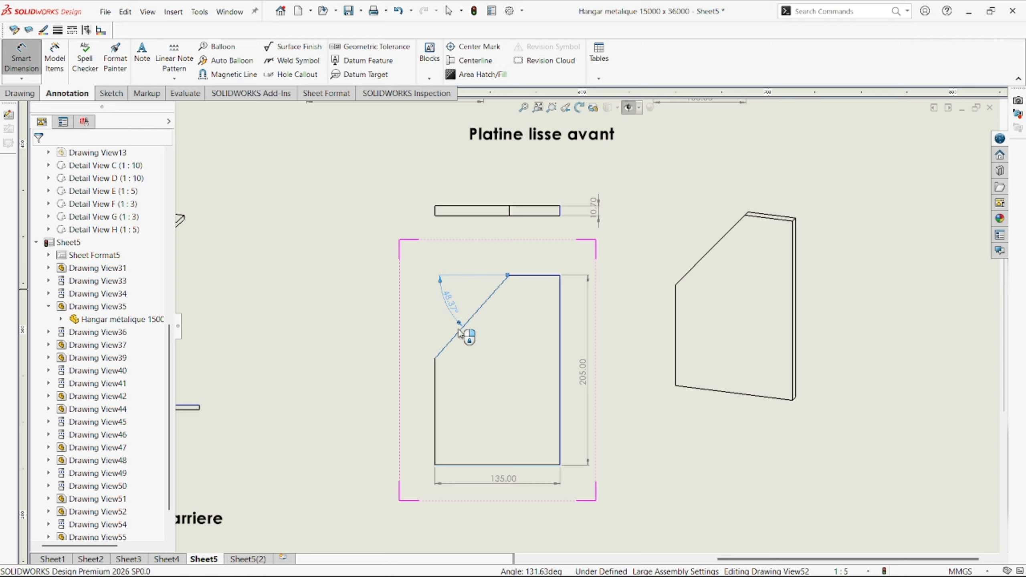
pyautogui.click(436, 390)
pyautogui.click(422, 411)
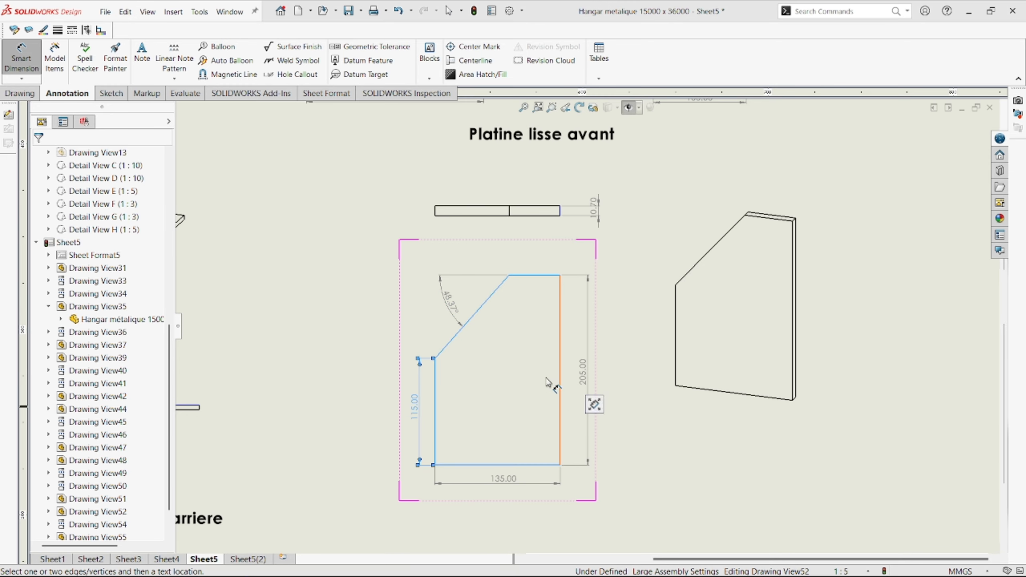
pyautogui.scroll(-2, 551, 268)
pyautogui.scroll(-2, 552, 269)
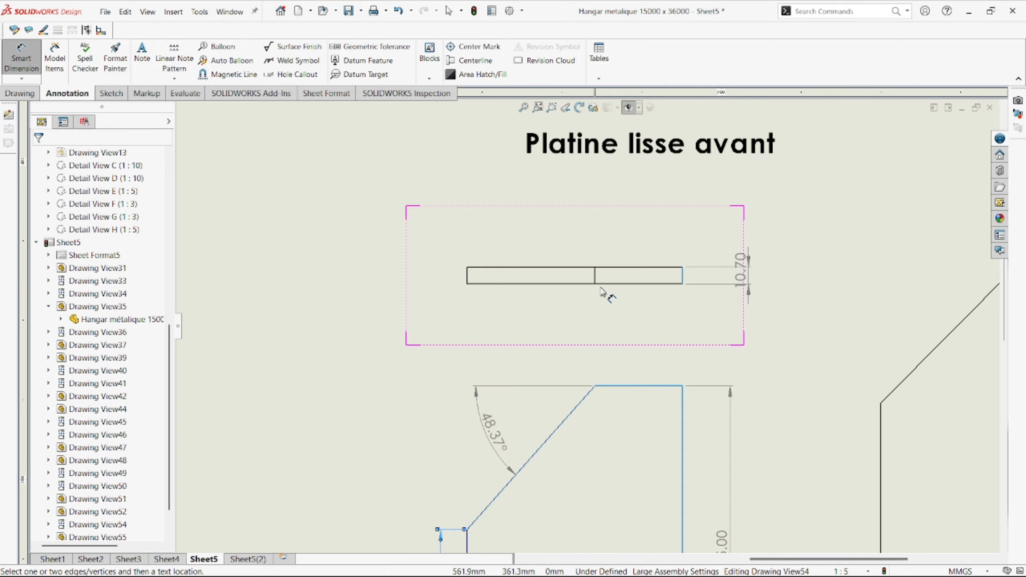
# - Dimension the length of the gusset's short horizontal top edge in the front view
pyautogui.scroll(2, 590, 323)
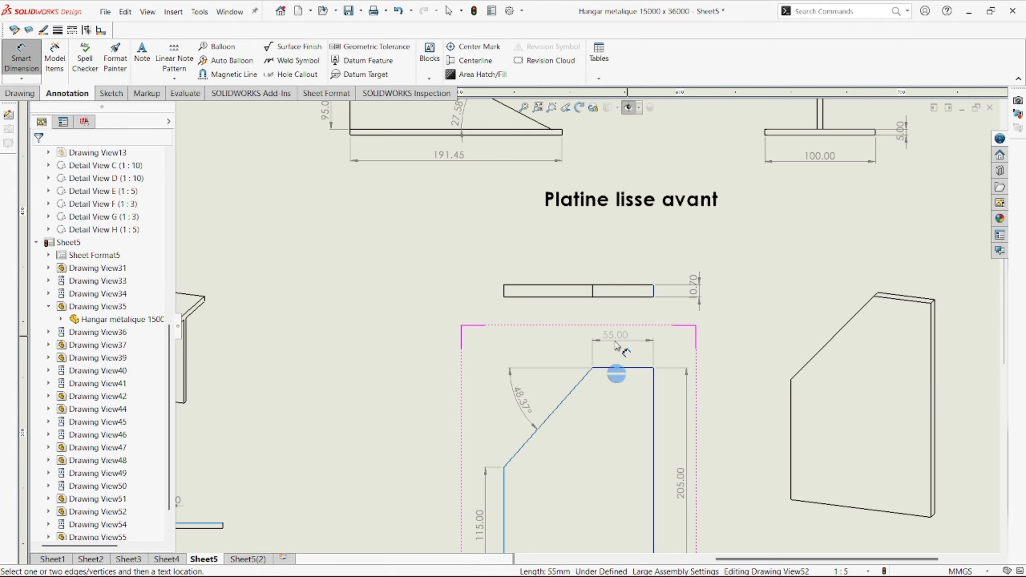
pyautogui.click(615, 343)
pyautogui.scroll(4, 653, 366)
pyautogui.scroll(-3, 590, 364)
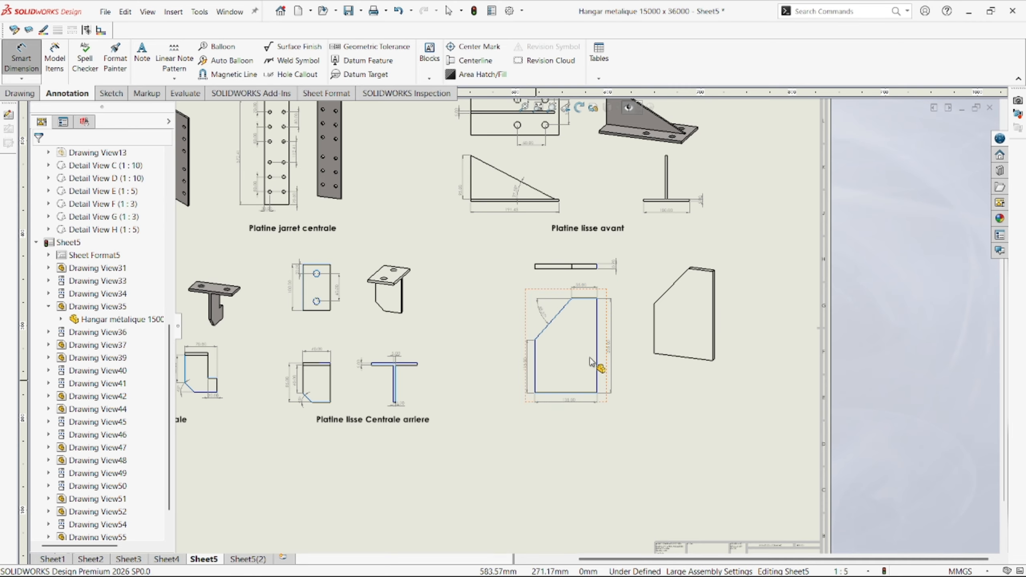
# - Set the display style of the gusset's dimetric view and the Platine lisse Centrale arriere pictorial view to shaded with edges
pyautogui.click(669, 380)
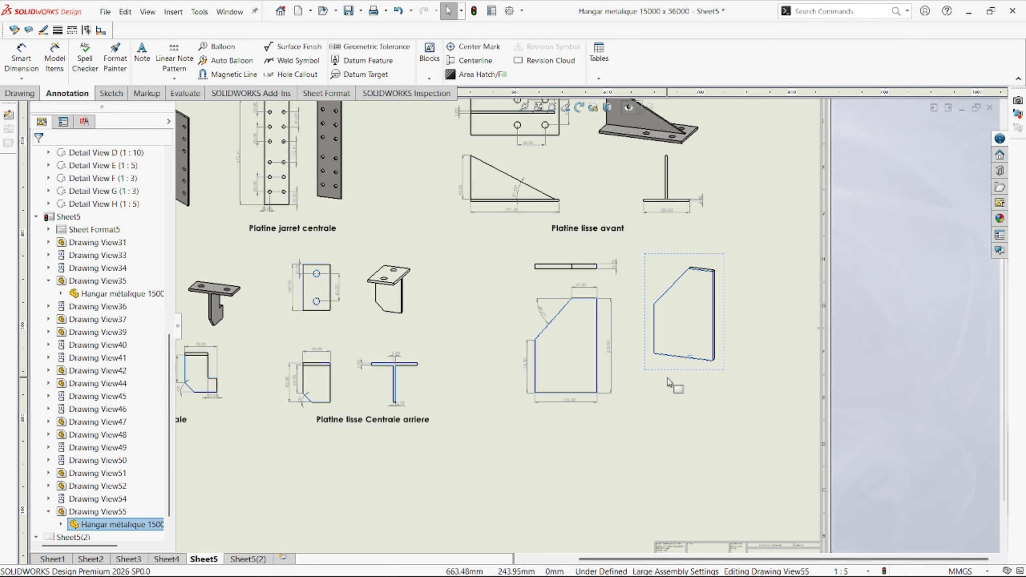
pyautogui.click(71, 127)
pyautogui.scroll(-3, 129, 435)
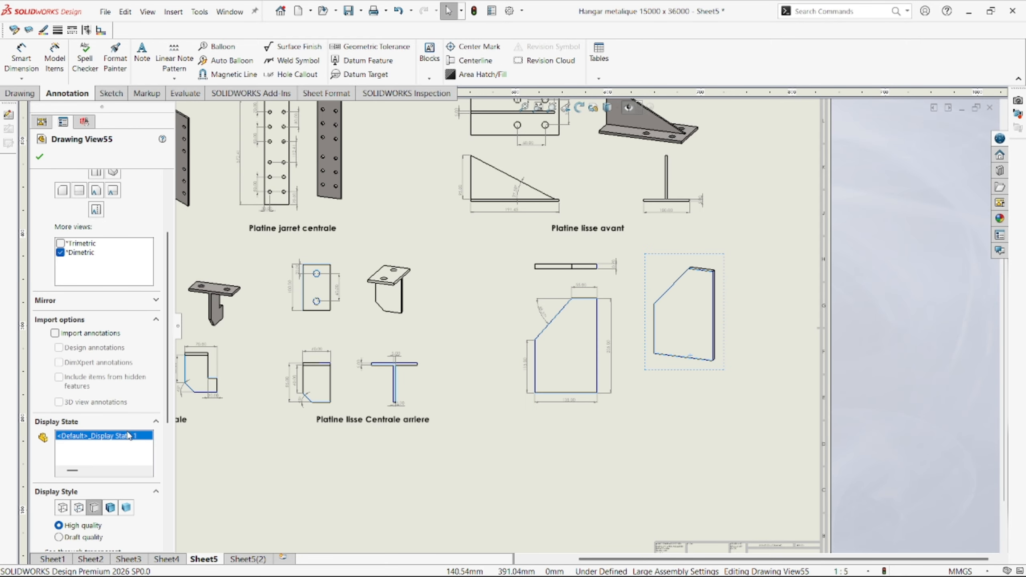
pyautogui.click(110, 508)
pyautogui.click(402, 297)
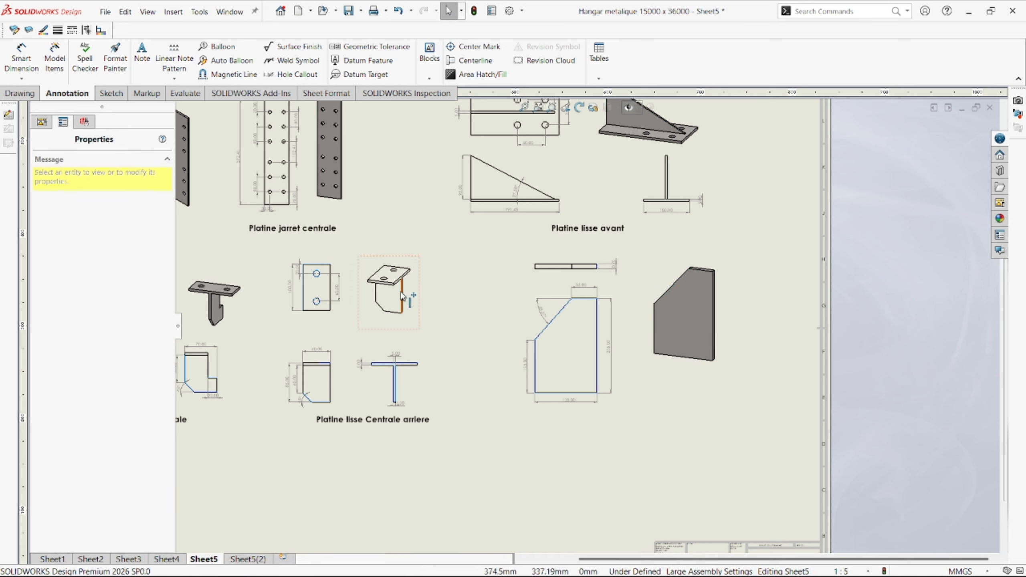
pyautogui.scroll(-5, 137, 424)
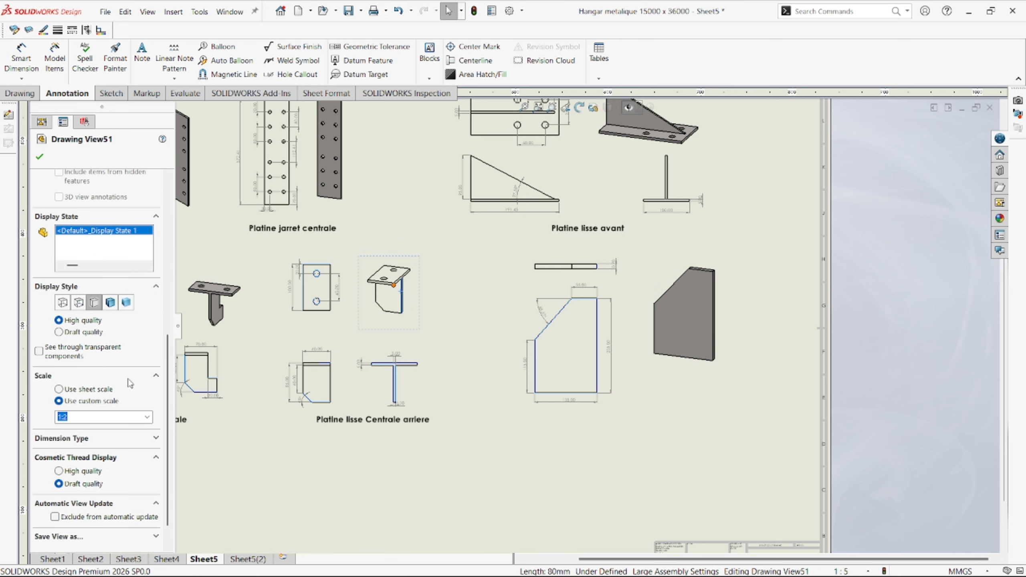
pyautogui.click(113, 303)
pyautogui.click(553, 444)
# - Copy the Platine lisse Centrale arriere caption below the gusset's front view and change the copy's text to Gusset
pyautogui.scroll(2, 555, 339)
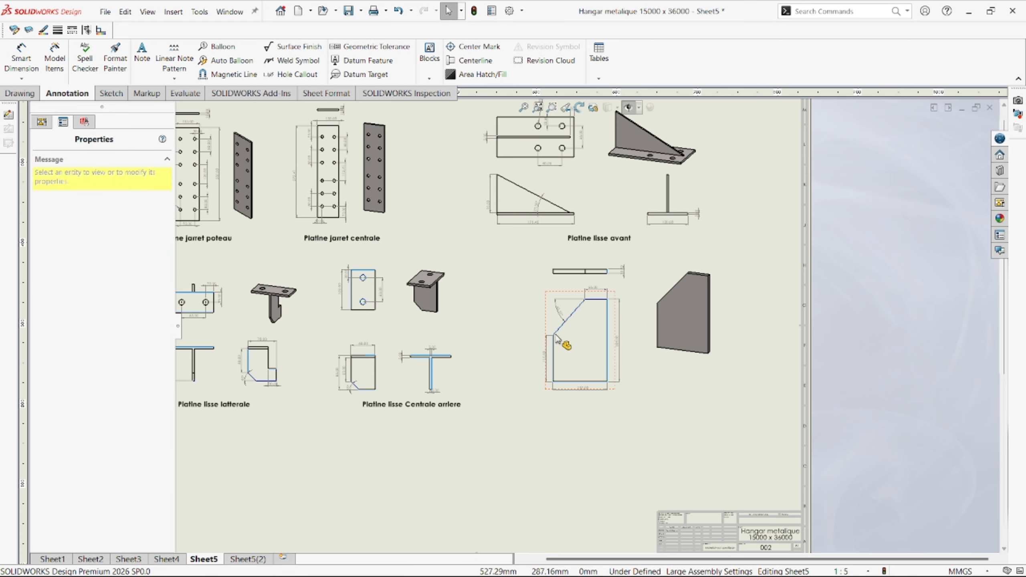
pyautogui.keyDown('ctrl'); pyautogui.moveTo(636, 404); pyautogui.dragTo(597, 405); pyautogui.keyUp('ctrl')
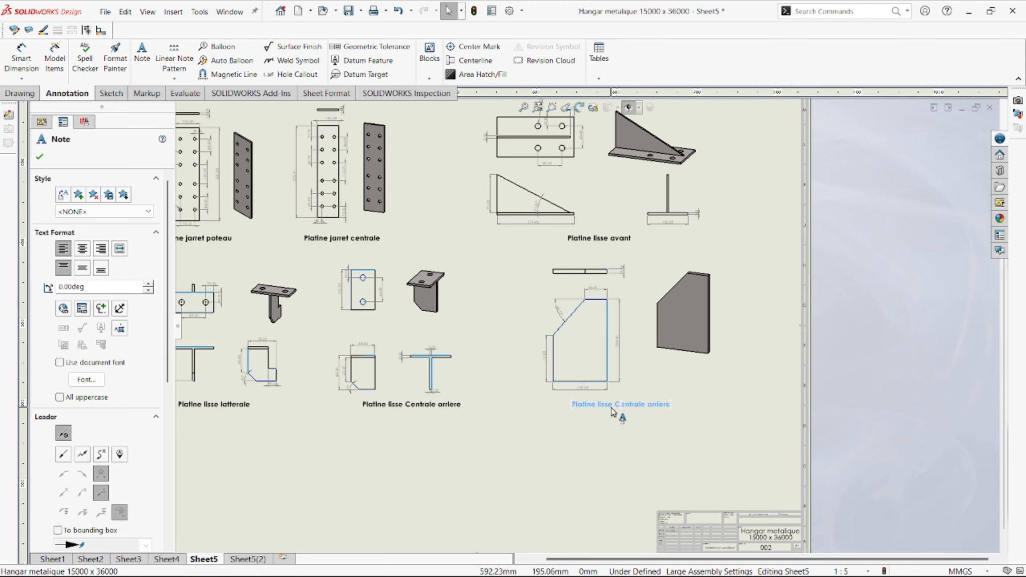
pyautogui.doubleClick(612, 405)
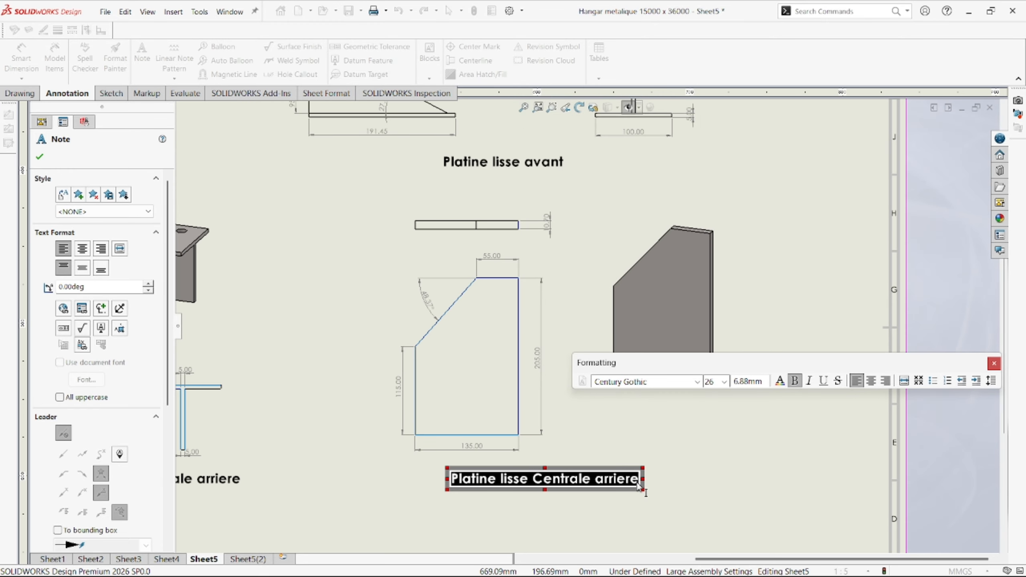
pyautogui.click(639, 488)
pyautogui.press('BackSpace')
pyautogui.press('BackSpace')
pyautogui.press('BackSpace')
pyautogui.press('BackSpace')
pyautogui.press('BackSpace')
pyautogui.press('BackSpace')
pyautogui.press('BackSpace')
pyautogui.press('BackSpace')
pyautogui.press('BackSpace')
pyautogui.press('BackSpace')
pyautogui.press('BackSpace')
pyautogui.press('BackSpace')
pyautogui.press('BackSpace')
pyautogui.press('BackSpace')
pyautogui.press('BackSpace')
pyautogui.press('BackSpace')
pyautogui.press('BackSpace')
pyautogui.press('BackSpace')
pyautogui.press('BackSpace')
pyautogui.press('BackSpace')
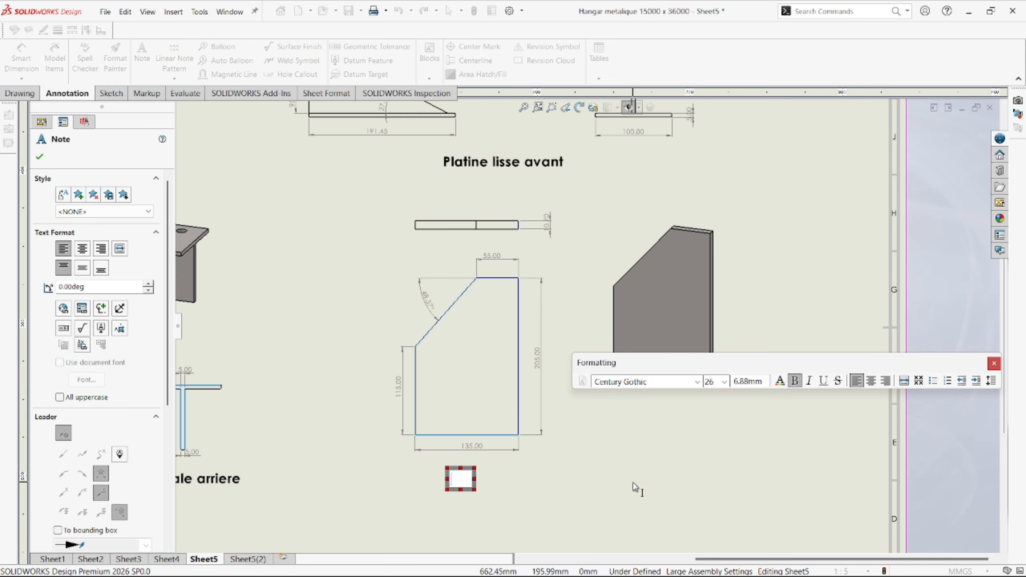
pyautogui.write('Gusset')
pyautogui.click(635, 476)
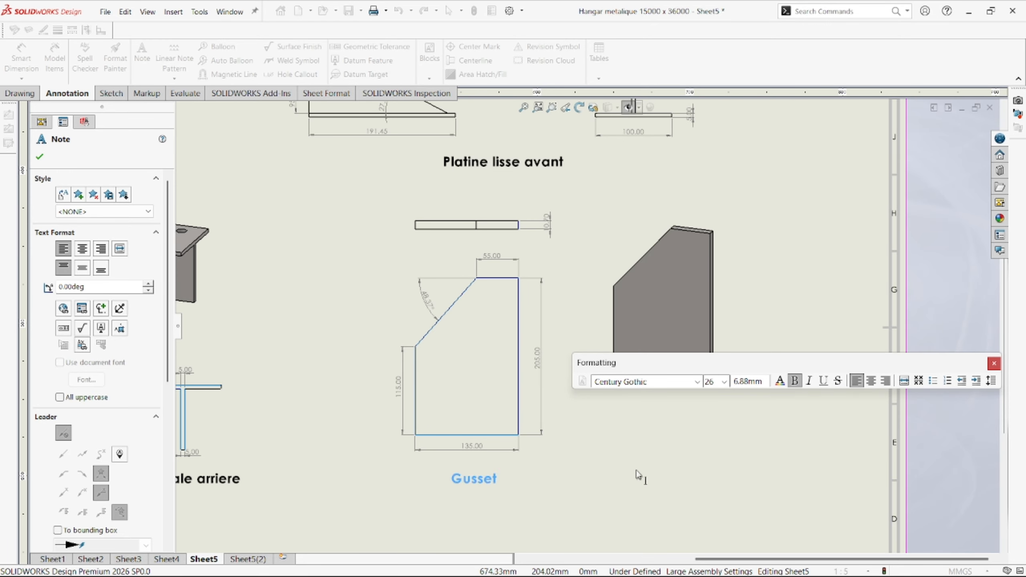
pyautogui.press('Escape')
# - Shift the Gusset caption horizontally toward the shaded view so it sits more centrally under the gusset views
pyautogui.scroll(5, 589, 404)
pyautogui.scroll(-2, 519, 321)
pyautogui.moveTo(580, 443); pyautogui.dragTo(615, 443)
pyautogui.scroll(6, 547, 338)
pyautogui.scroll(-2, 545, 346)
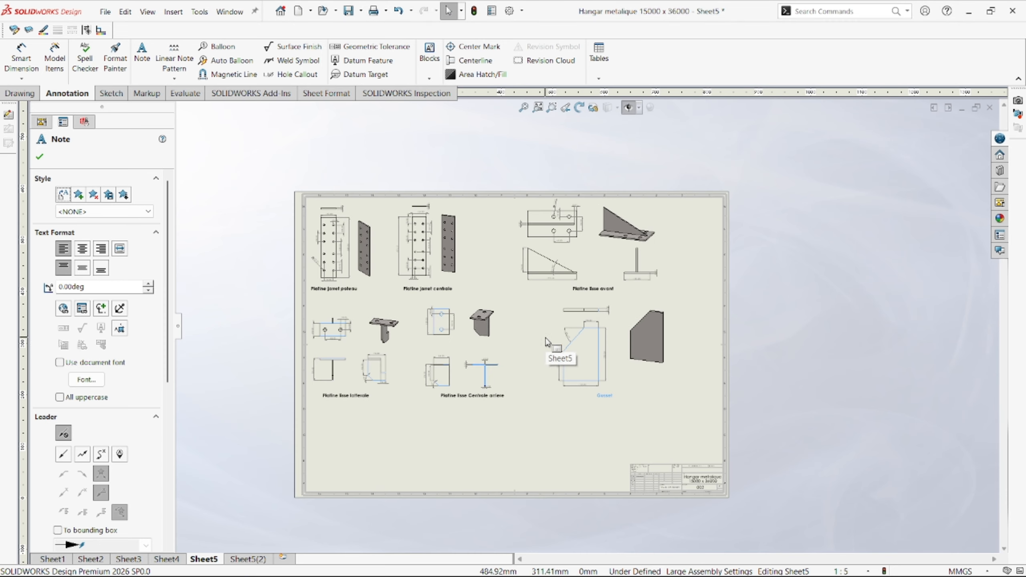
pyautogui.click(201, 218)
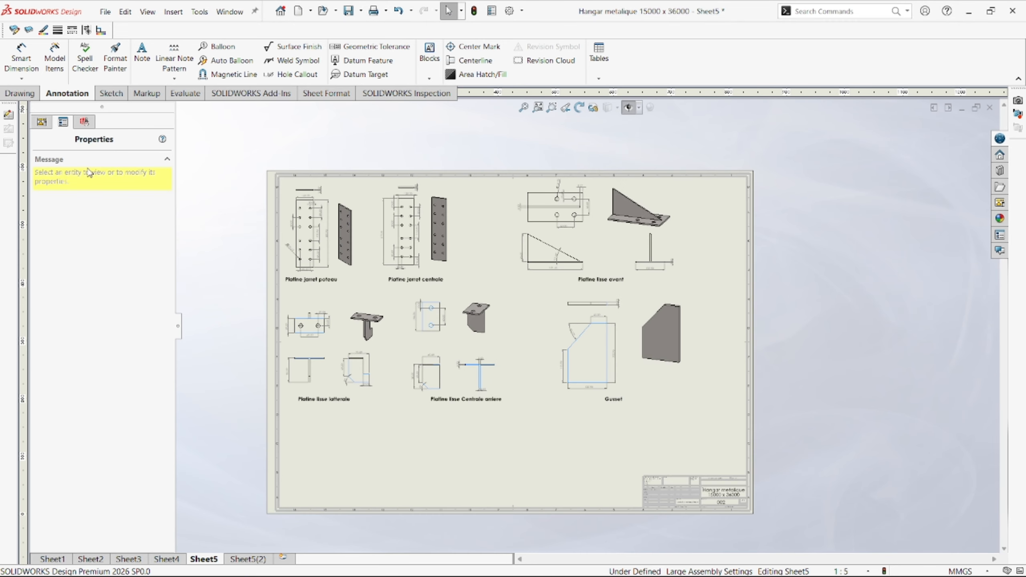
# - Start a model view of the hangar part limited to the drilled L-shaped purlin bracket body on the rafter near the bolted joint
pyautogui.click(42, 122)
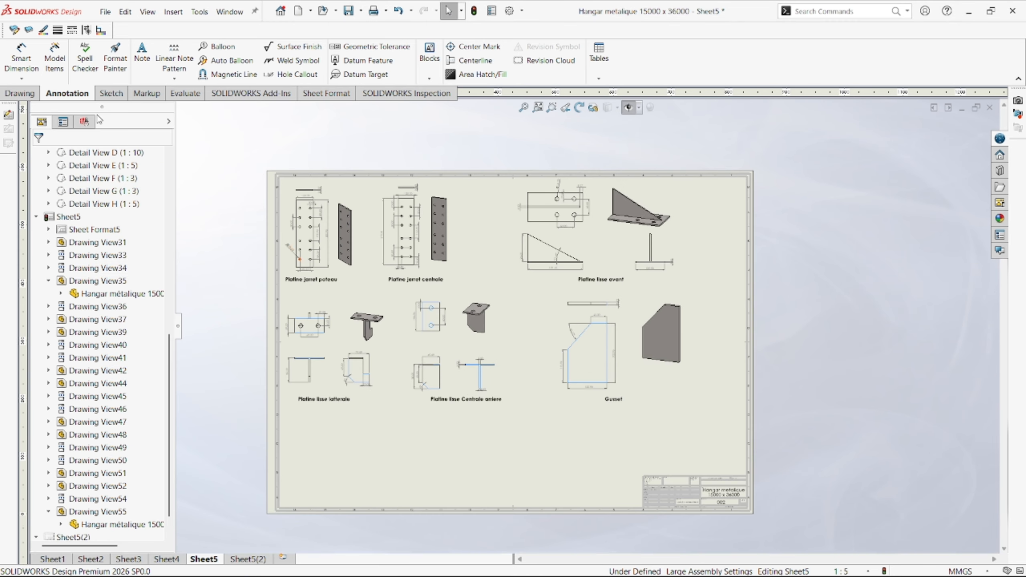
pyautogui.click(20, 93)
pyautogui.click(14, 57)
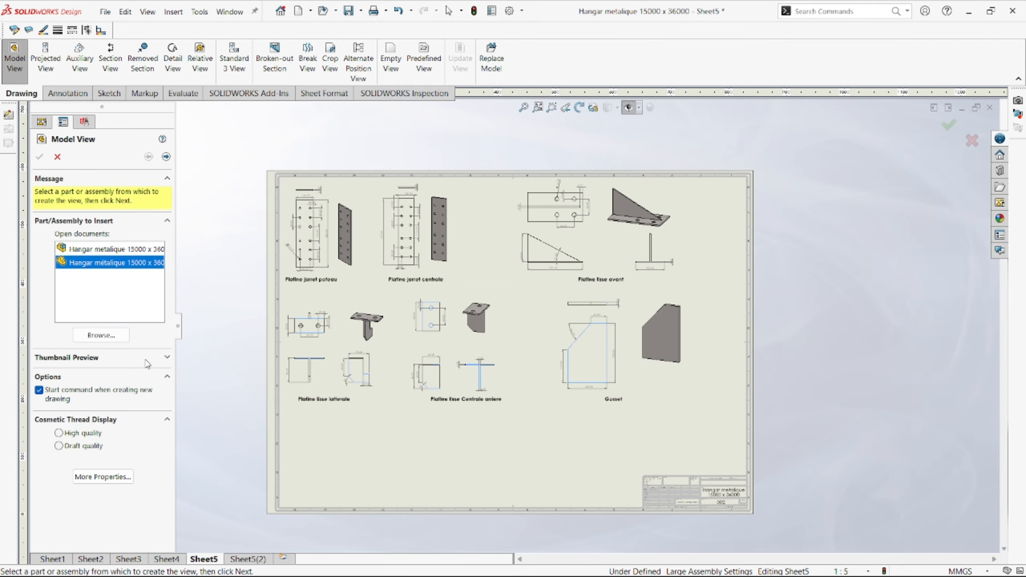
pyautogui.doubleClick(98, 263)
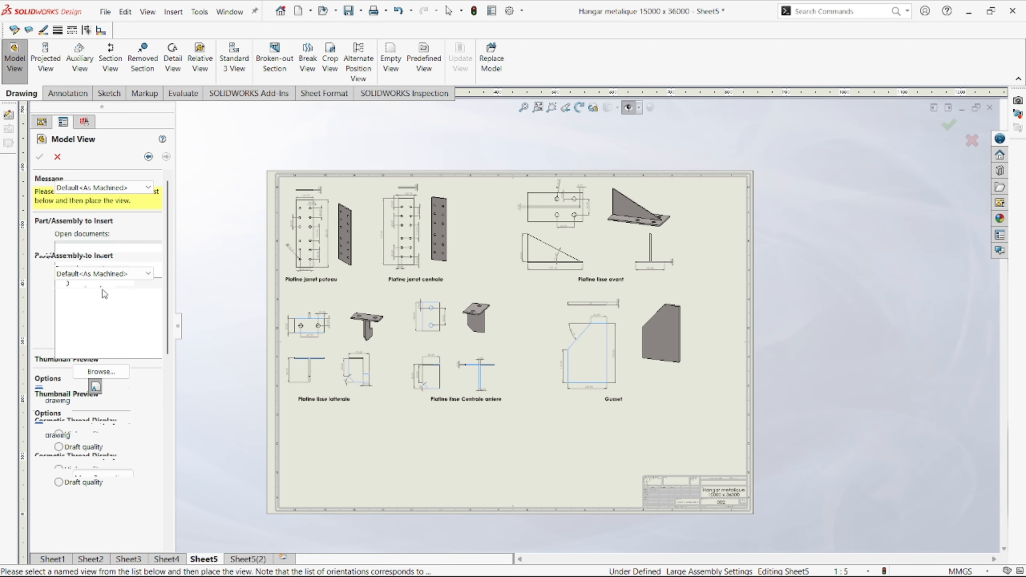
pyautogui.click(85, 294)
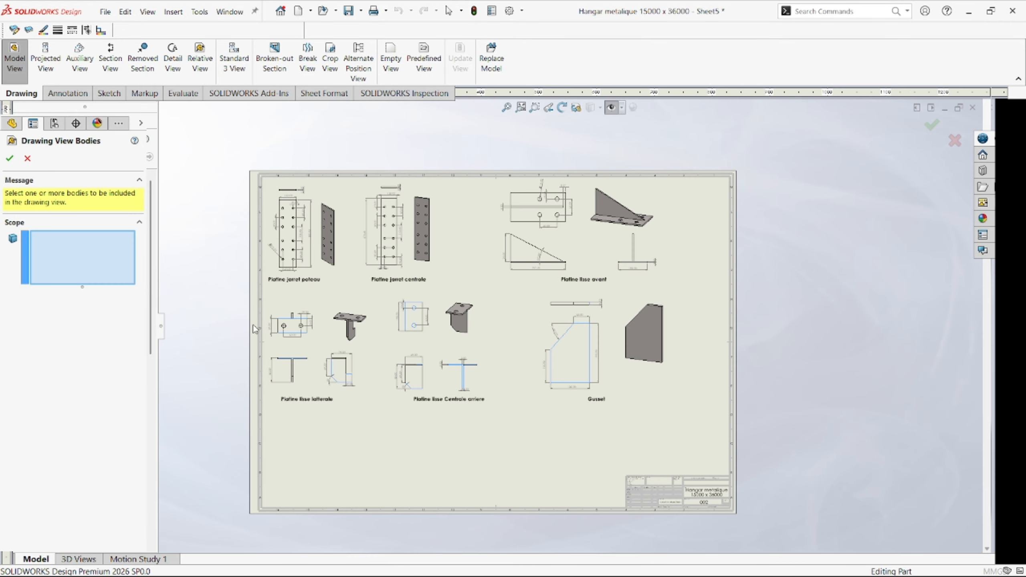
pyautogui.scroll(15, 481, 345)
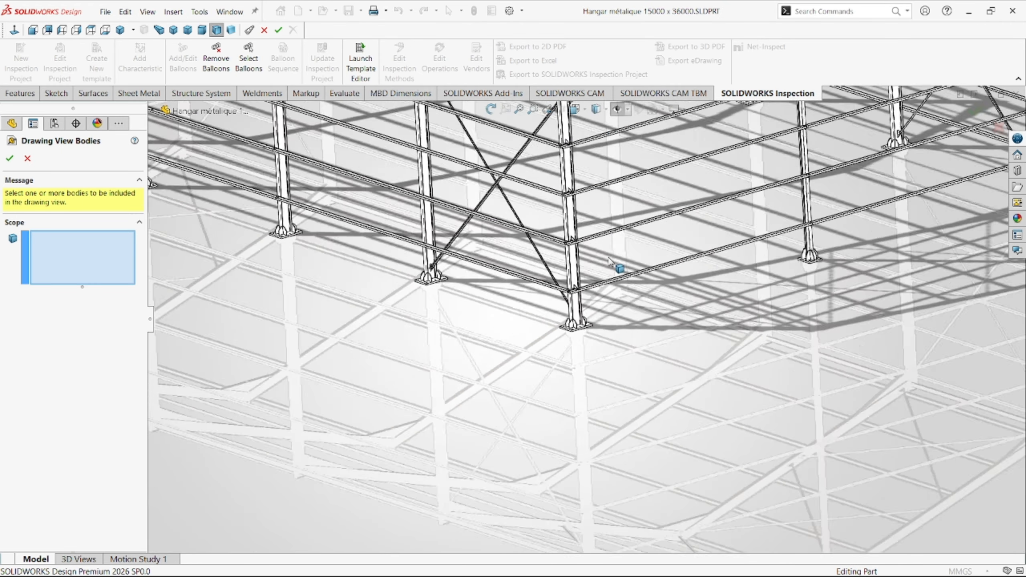
pyautogui.scroll(-10, 701, 209)
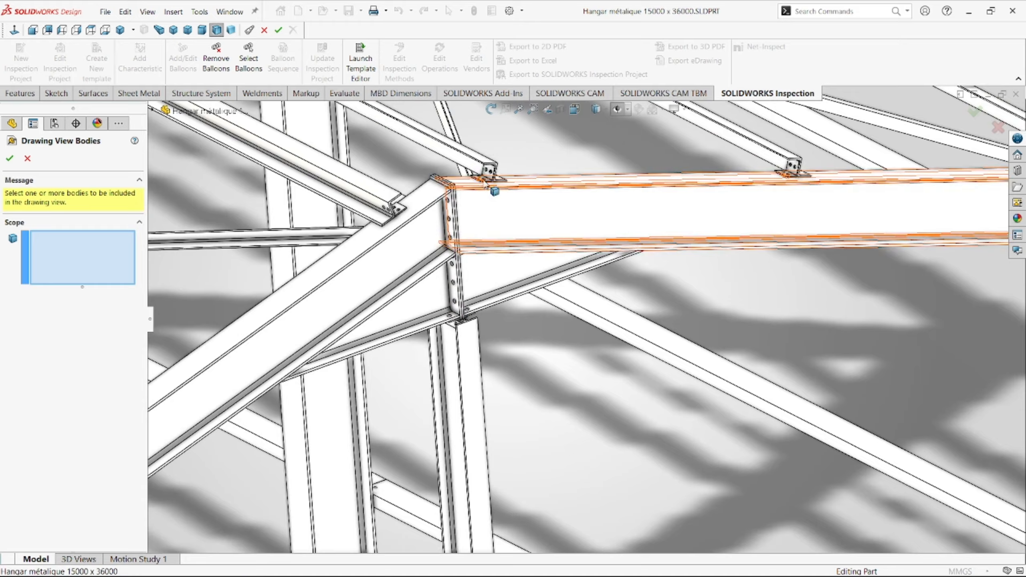
pyautogui.scroll(-5, 484, 183)
pyautogui.click(534, 232)
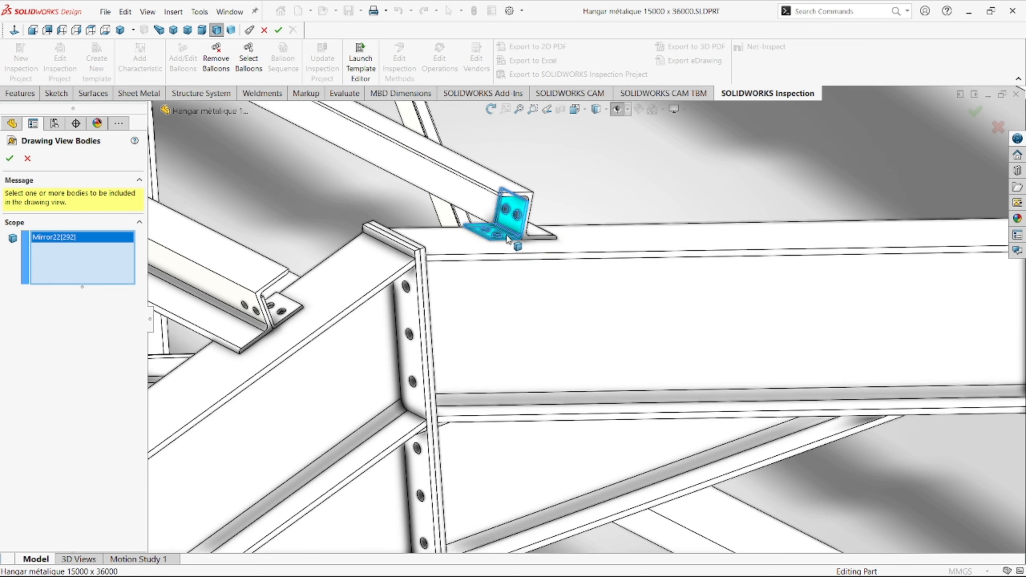
pyautogui.click(9, 158)
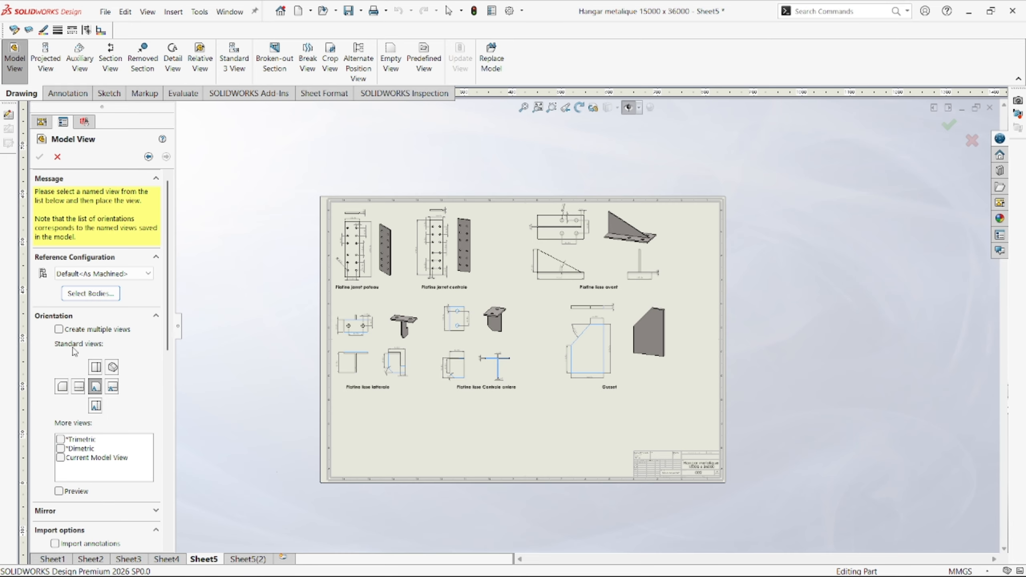
# - Insert multiple views of the purlin bracket, front, top and right, at a custom scale of 1:1
pyautogui.click(61, 330)
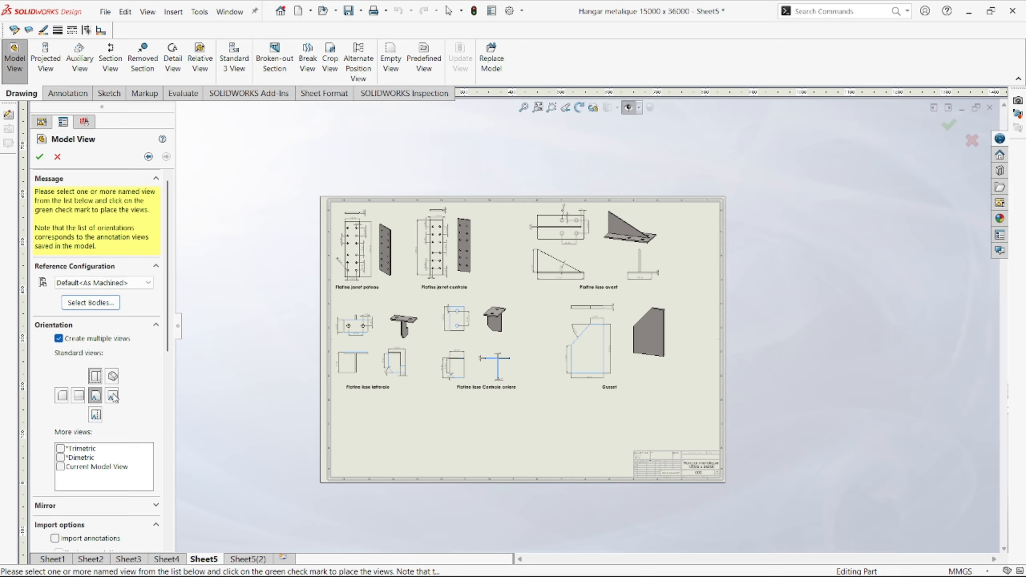
pyautogui.scroll(-5, 162, 435)
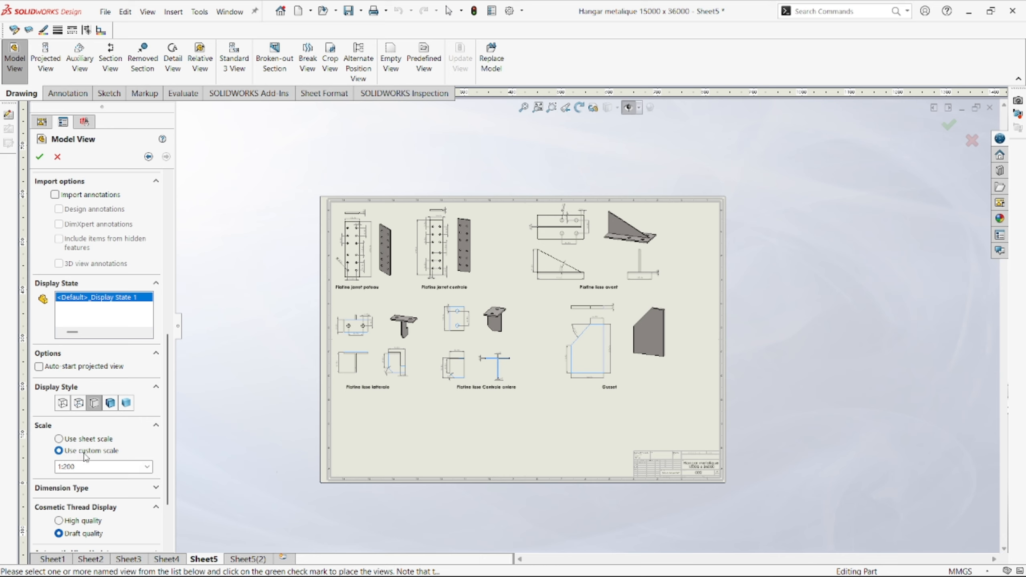
pyautogui.click(146, 466)
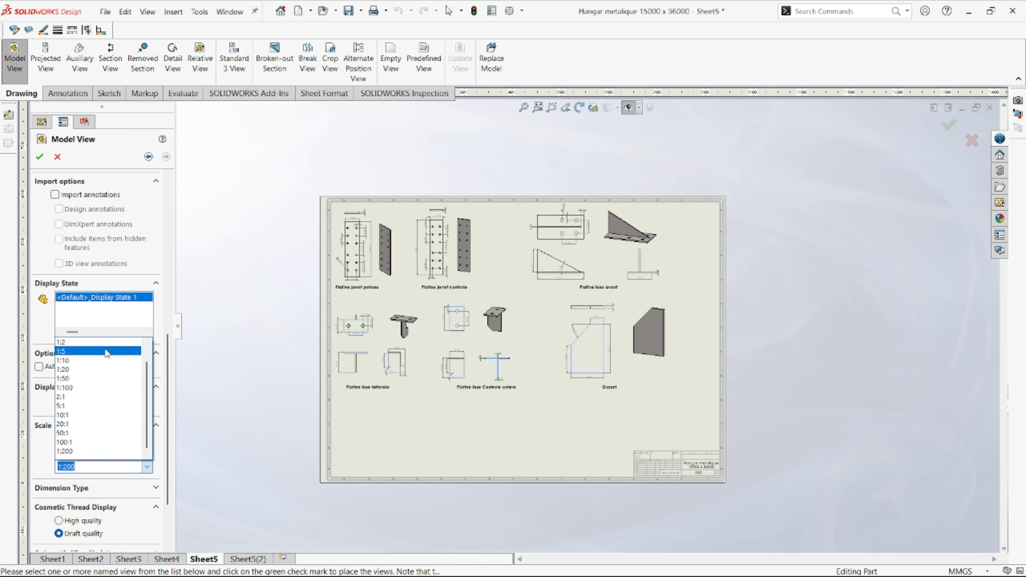
pyautogui.click(86, 451)
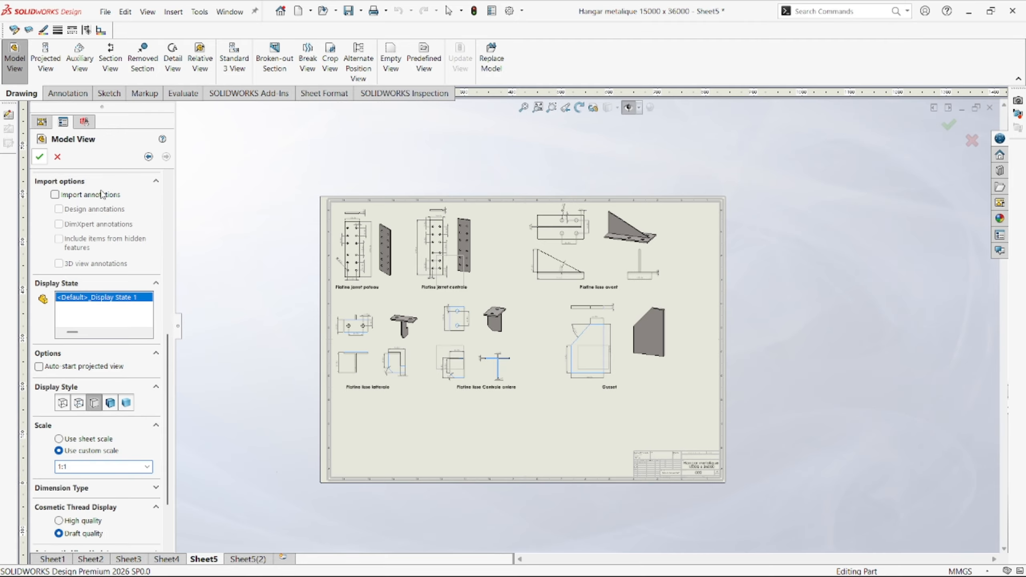
pyautogui.click(501, 379)
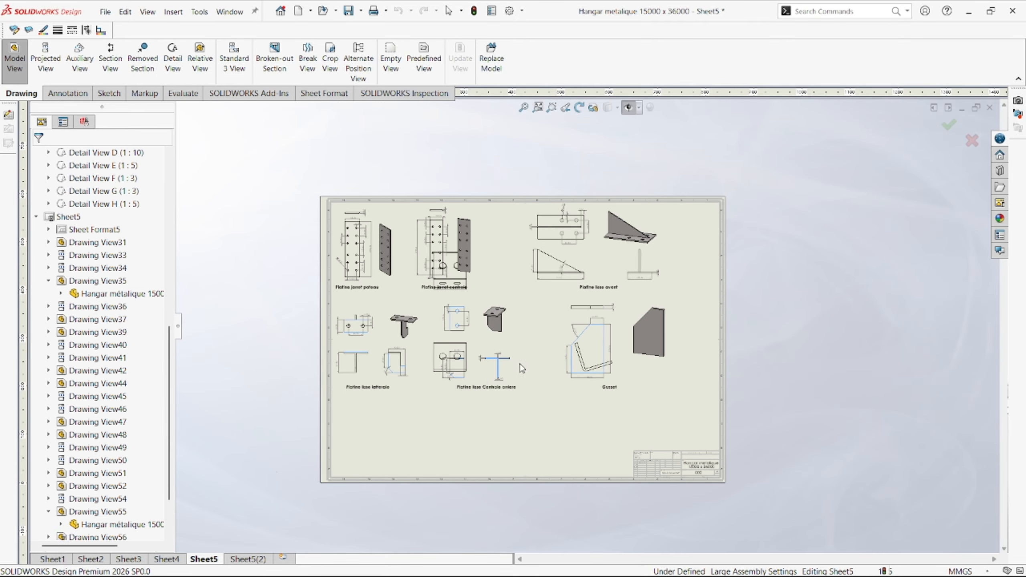
pyautogui.scroll(5, 465, 378)
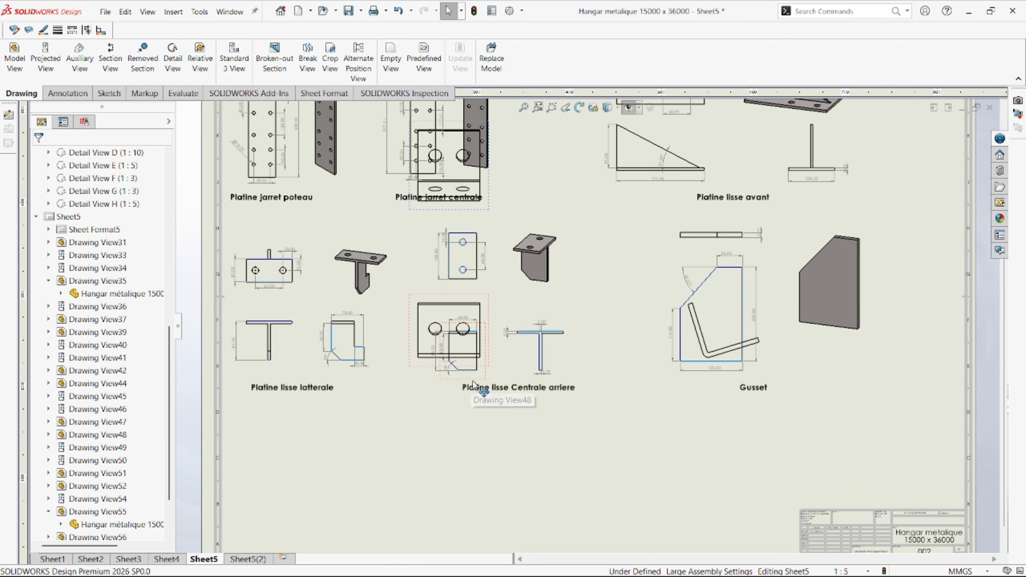
pyautogui.moveTo(482, 387)
pyautogui.mouseDown()
pyautogui.moveTo(484, 404)
pyautogui.moveTo(319, 541)
pyautogui.moveTo(302, 541)
pyautogui.mouseUp()
pyautogui.hotkey('ctrl', 'z')
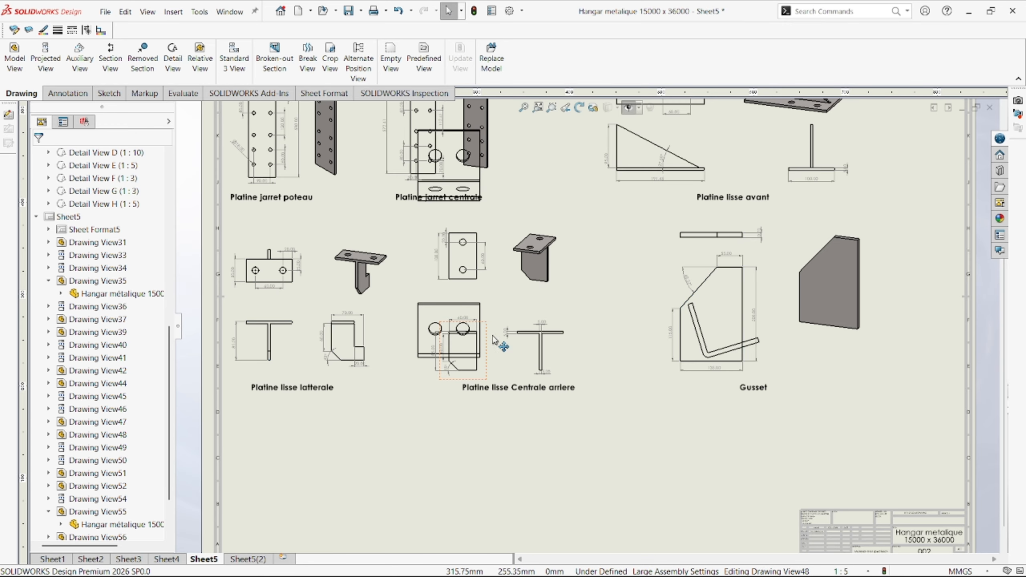
# - Move the bracket's front view to the sheet's lower-left corner and place its top view directly above it, under Platine lisse latterale
pyautogui.moveTo(416, 295)
pyautogui.mouseDown()
pyautogui.moveTo(376, 406)
pyautogui.moveTo(249, 491)
pyautogui.mouseUp()
pyautogui.press('f')
pyautogui.scroll(-2, 459, 248)
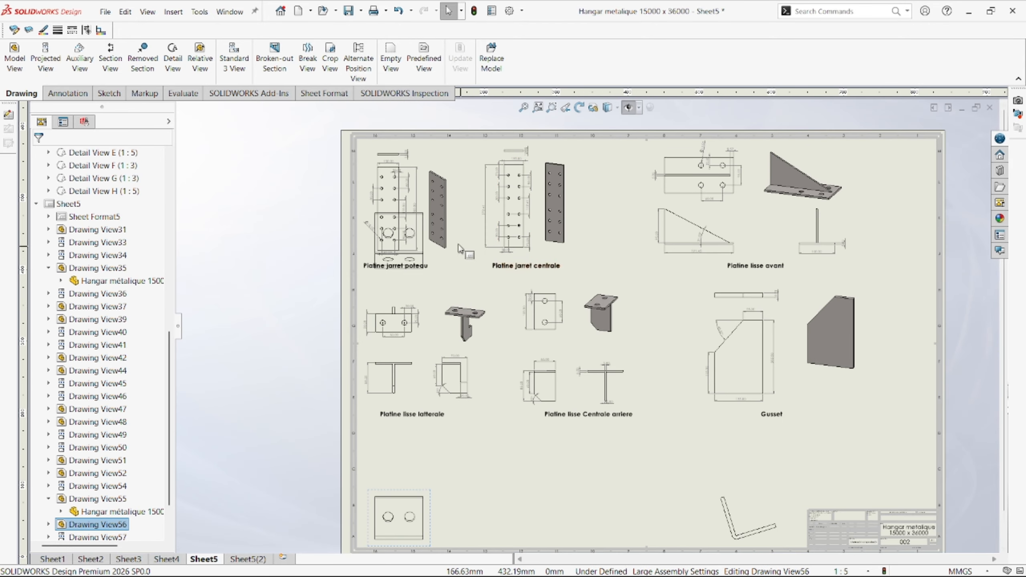
pyautogui.click(453, 474)
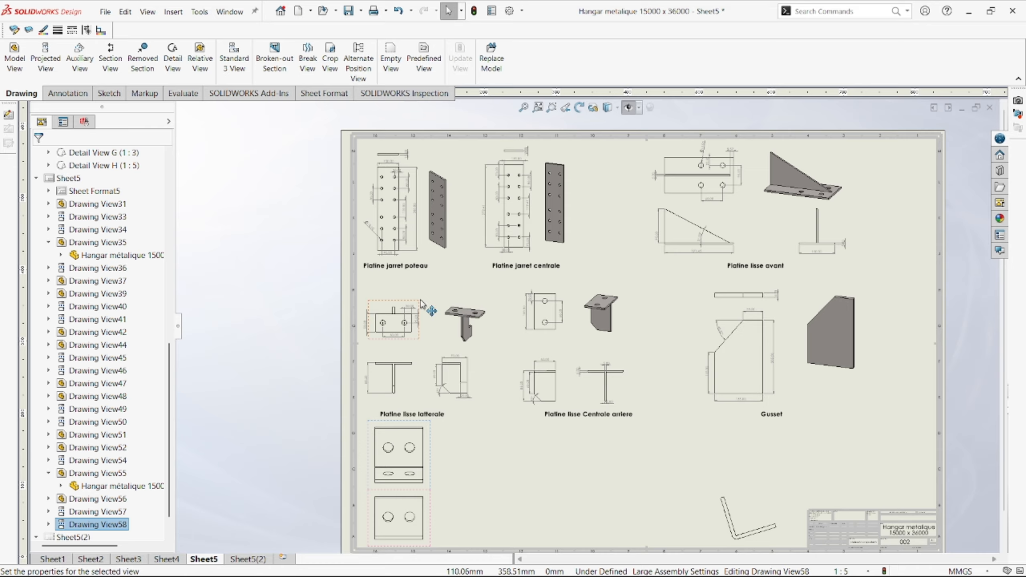
# - Shift the Platine lisse latterale and Platine lisse Centrale arriere views and captions slightly up to free space below
pyautogui.moveTo(423, 308)
pyautogui.mouseDown()
pyautogui.moveTo(425, 295)
pyautogui.moveTo(465, 309)
pyautogui.mouseUp()
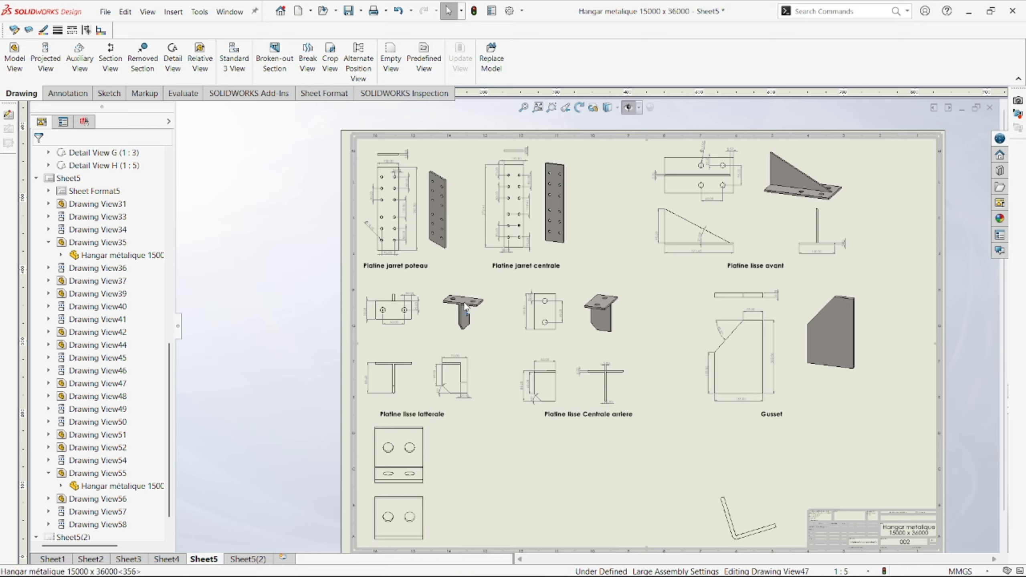
pyautogui.moveTo(417, 362); pyautogui.dragTo(411, 345)
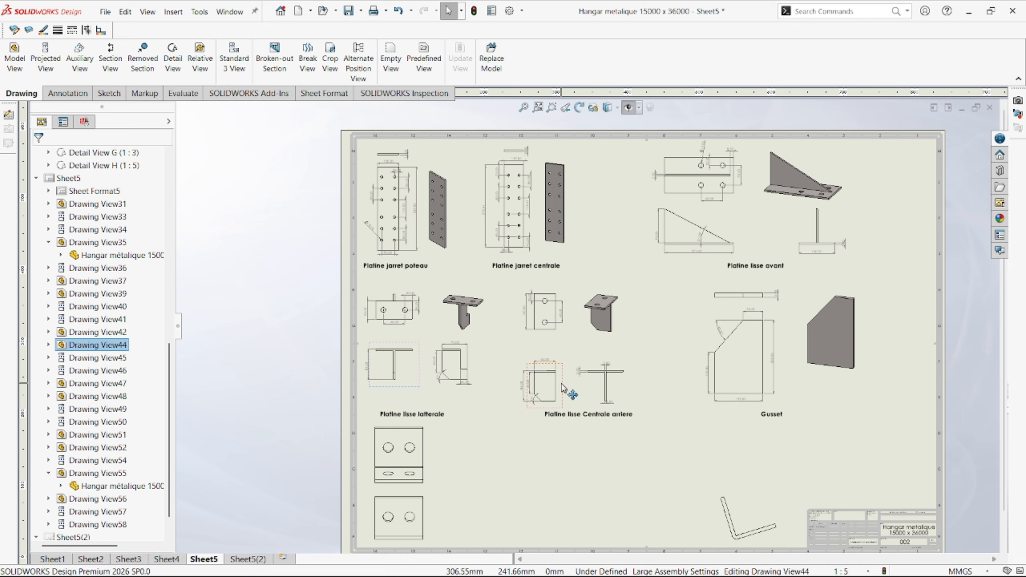
pyautogui.moveTo(563, 387); pyautogui.dragTo(563, 375)
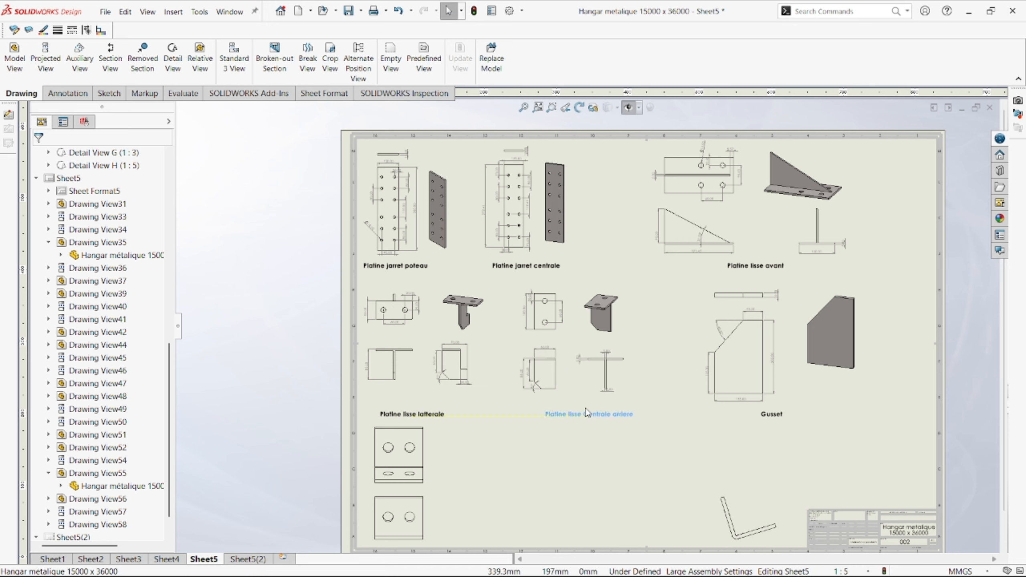
pyautogui.moveTo(587, 412); pyautogui.dragTo(584, 404)
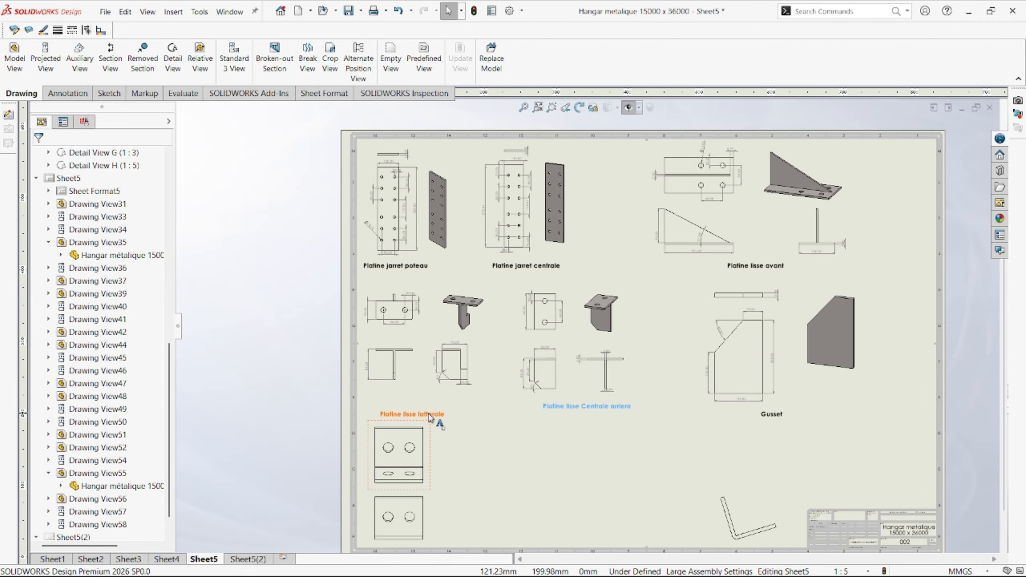
pyautogui.moveTo(429, 415); pyautogui.dragTo(424, 404)
# - Move the bracket's L-shaped side view next to its front view
pyautogui.moveTo(729, 528); pyautogui.dragTo(465, 527)
pyautogui.scroll(1, 562, 454)
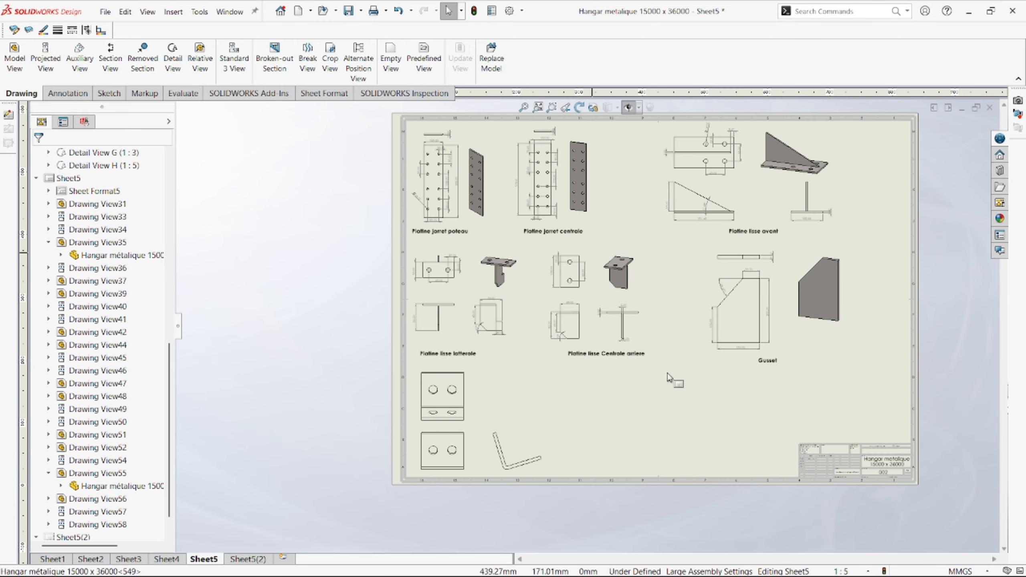
# - Dimension the bracket's L-shaped side view with the angle between its legs, the plate thickness and the outer bend radius
pyautogui.scroll(-2, 465, 422)
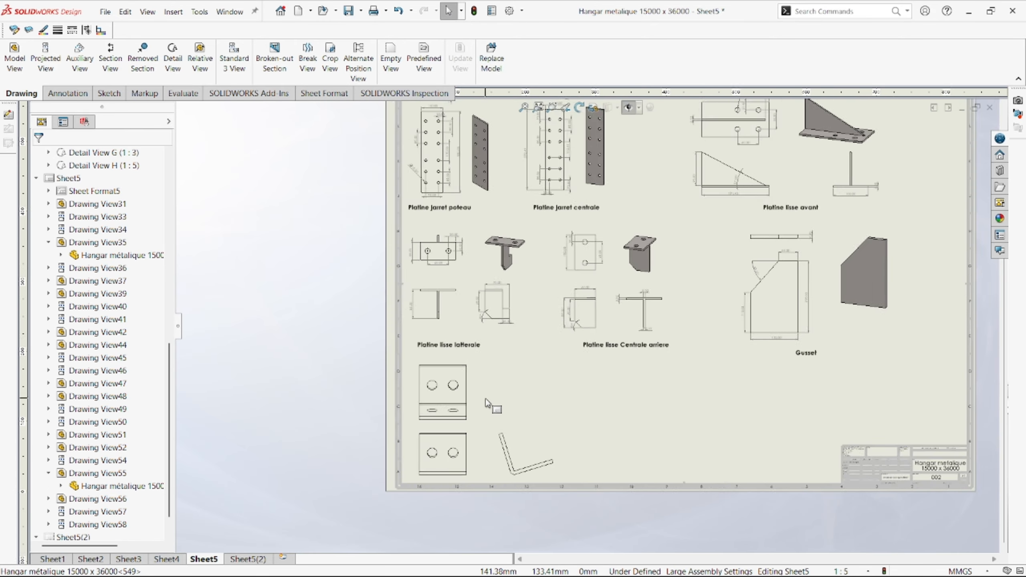
pyautogui.scroll(-3, 468, 408)
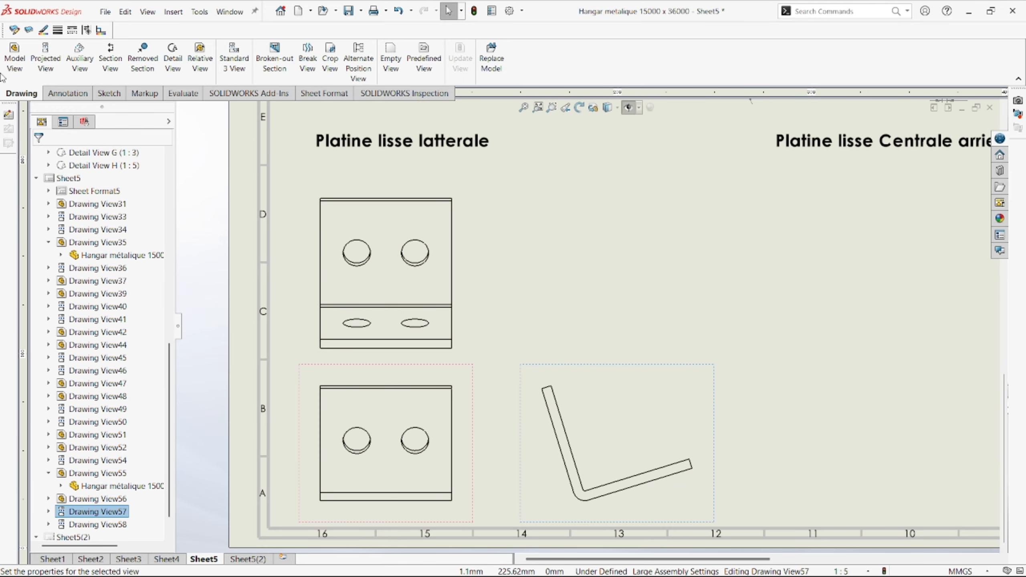
pyautogui.click(68, 93)
pyautogui.click(21, 57)
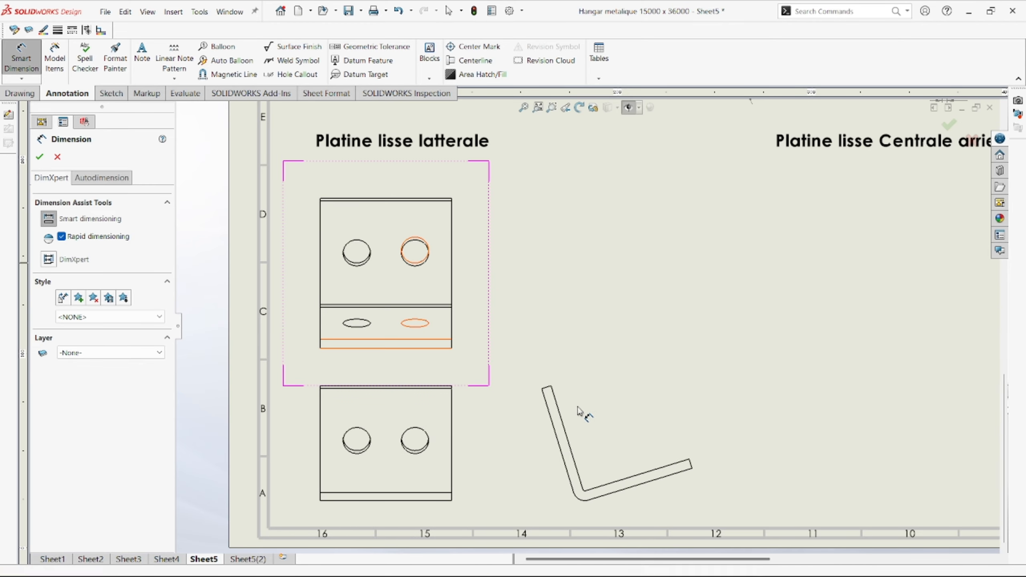
pyautogui.click(581, 482)
pyautogui.click(613, 483)
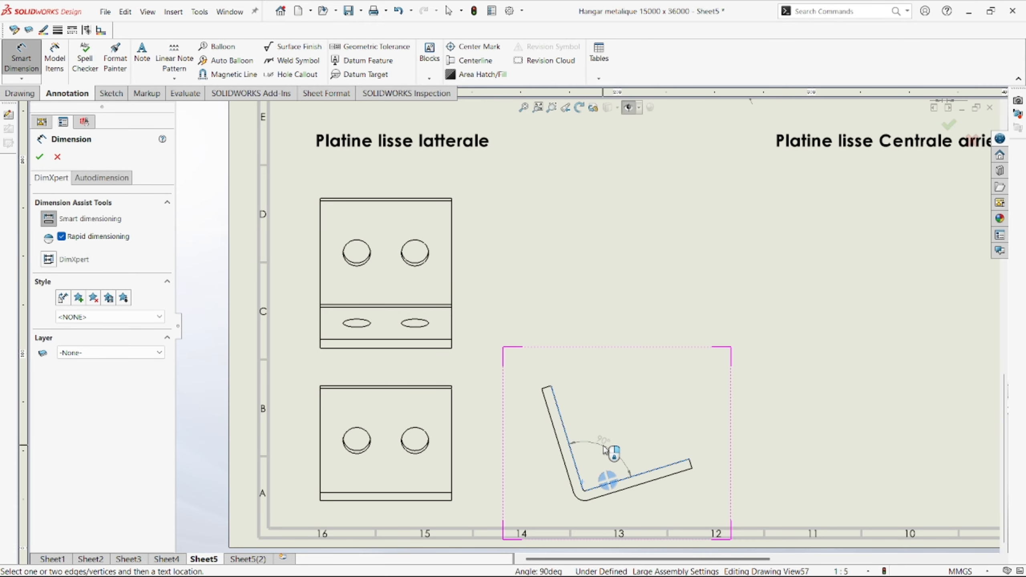
pyautogui.click(605, 449)
pyautogui.click(547, 389)
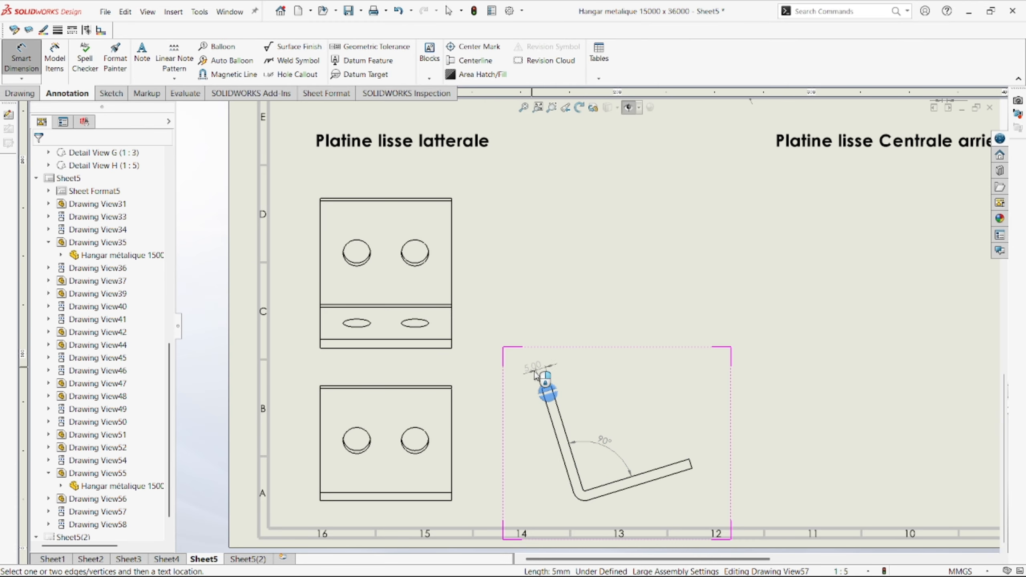
pyautogui.click(534, 374)
pyautogui.click(582, 494)
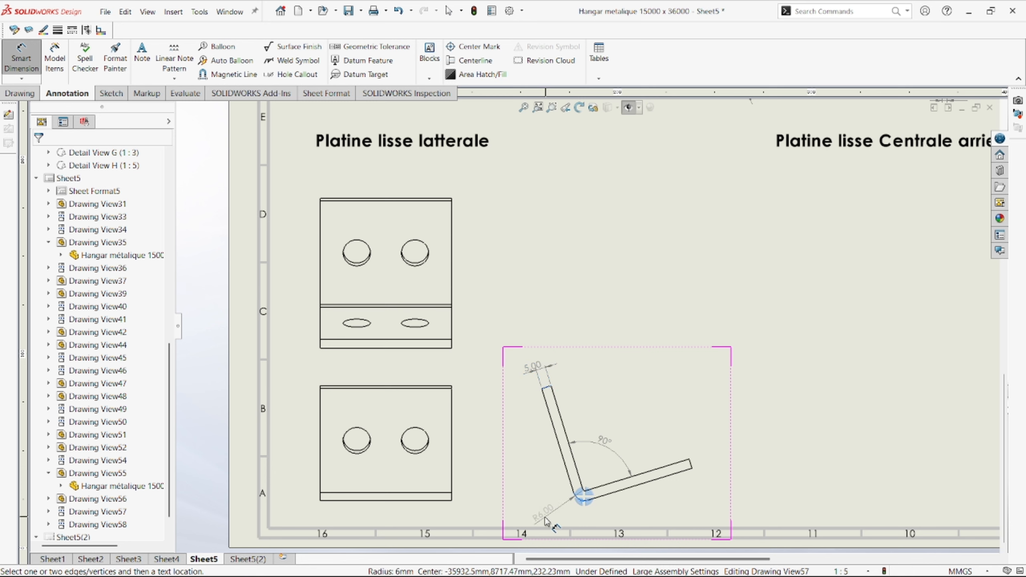
pyautogui.click(546, 522)
# - Dimension the bracket's front view with the hole radius, the spacing between hole centres and the left edge's height
pyautogui.scroll(3, 580, 382)
pyautogui.scroll(-2, 580, 382)
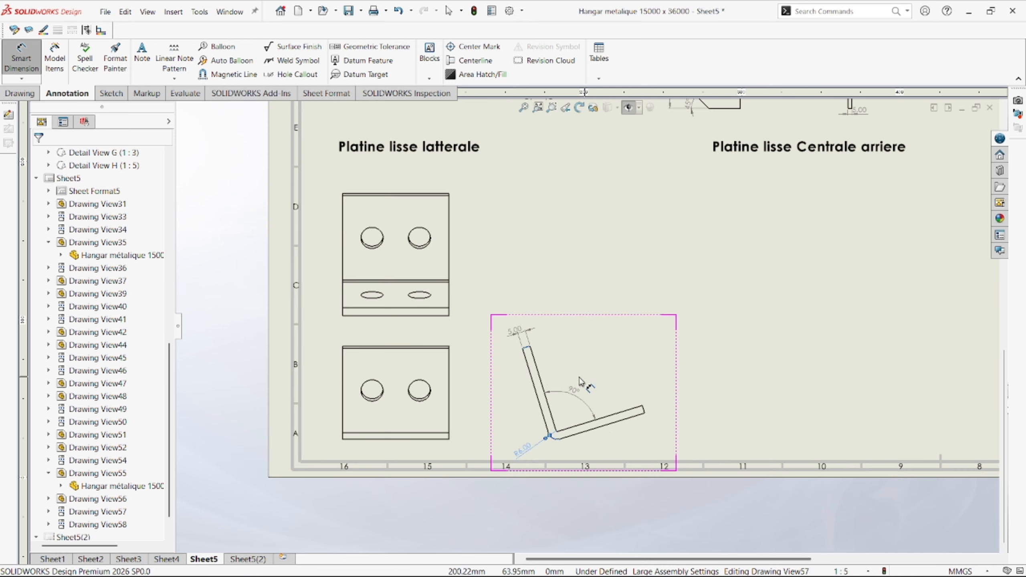
pyautogui.scroll(-2, 449, 394)
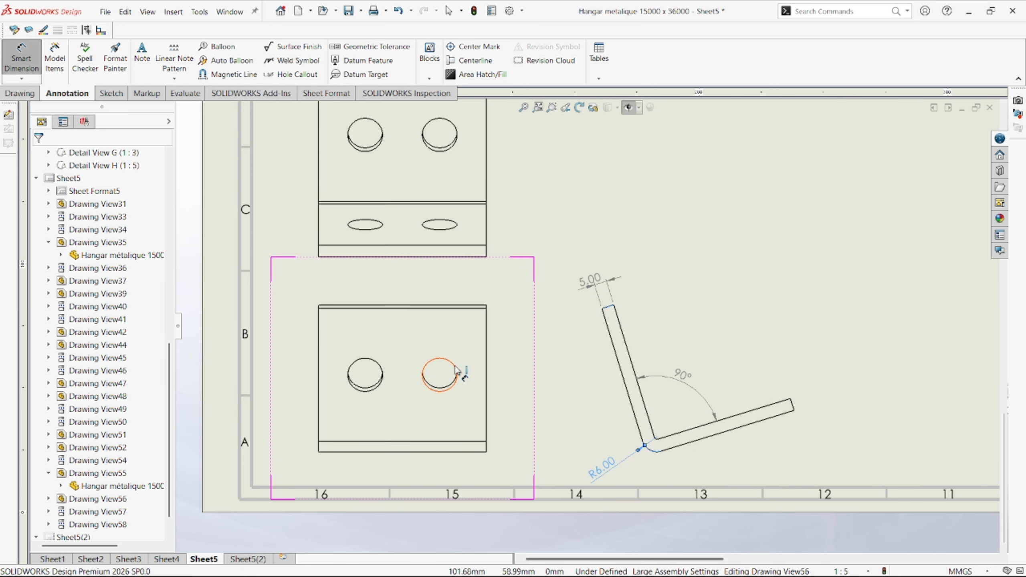
pyautogui.click(456, 371)
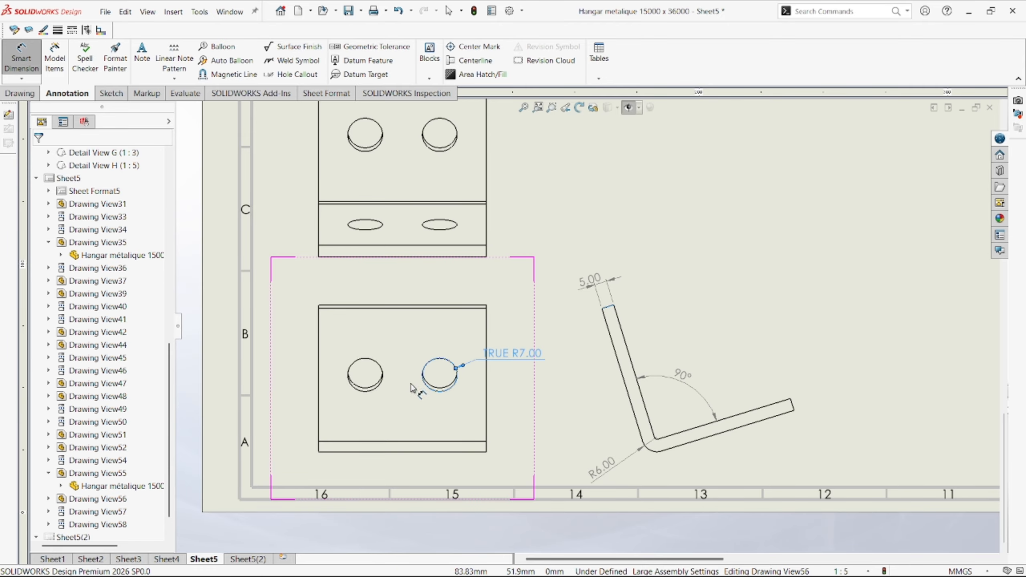
pyautogui.click(382, 371)
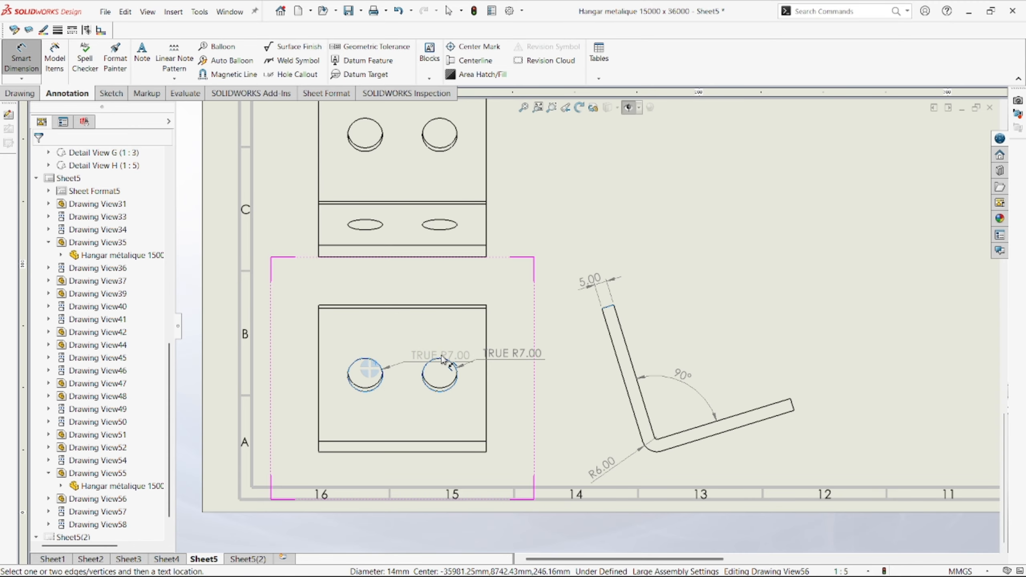
pyautogui.click(445, 362)
pyautogui.click(396, 332)
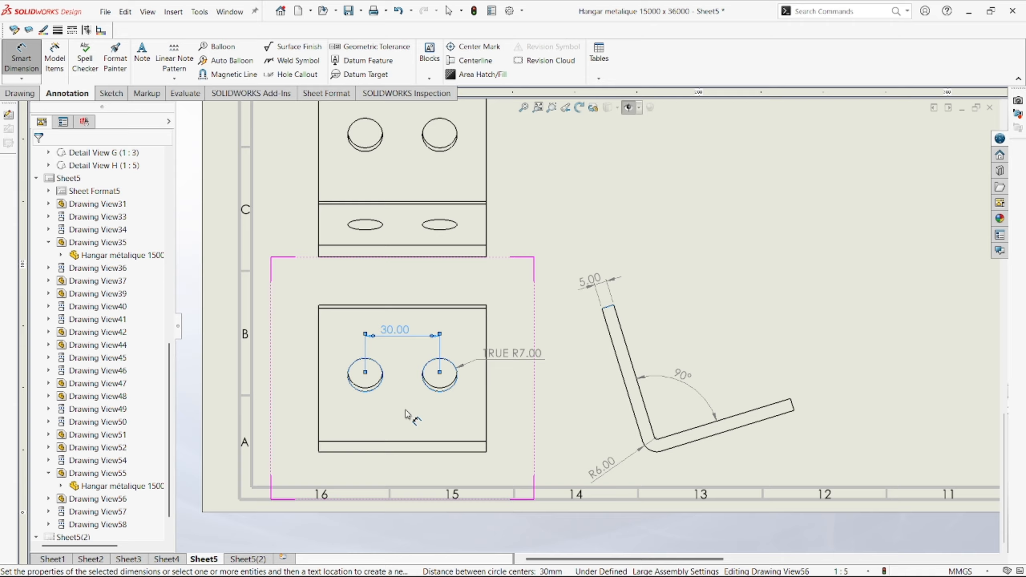
pyautogui.click(319, 390)
pyautogui.click(292, 376)
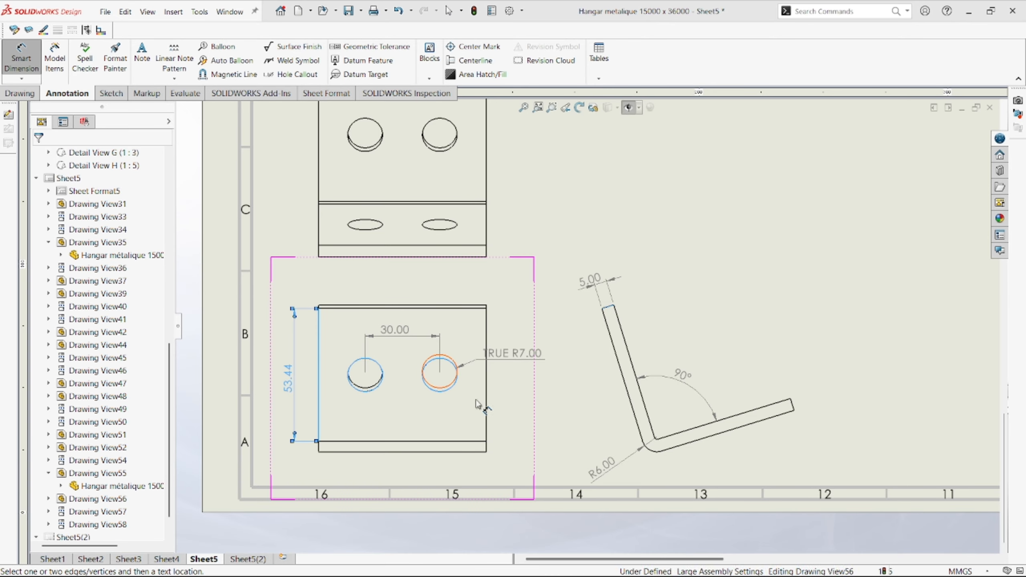
# - Dimension the overall width above the bracket's top view and finish dimensioning
pyautogui.scroll(3, 585, 326)
pyautogui.scroll(-3, 529, 242)
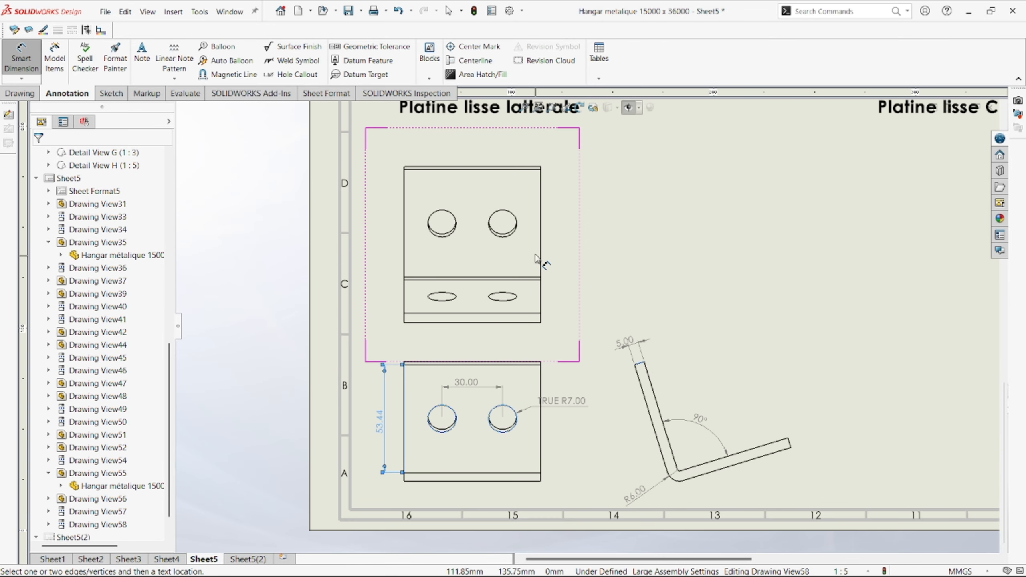
pyautogui.click(473, 166)
pyautogui.click(472, 148)
pyautogui.scroll(3, 594, 335)
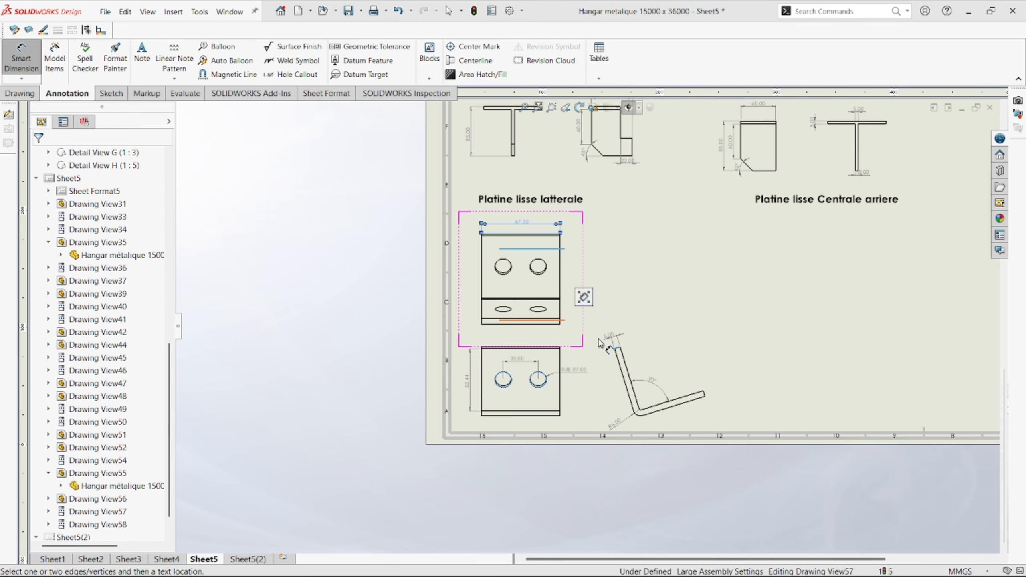
pyautogui.scroll(3, 602, 335)
pyautogui.scroll(-2, 687, 315)
pyautogui.press('Escape')
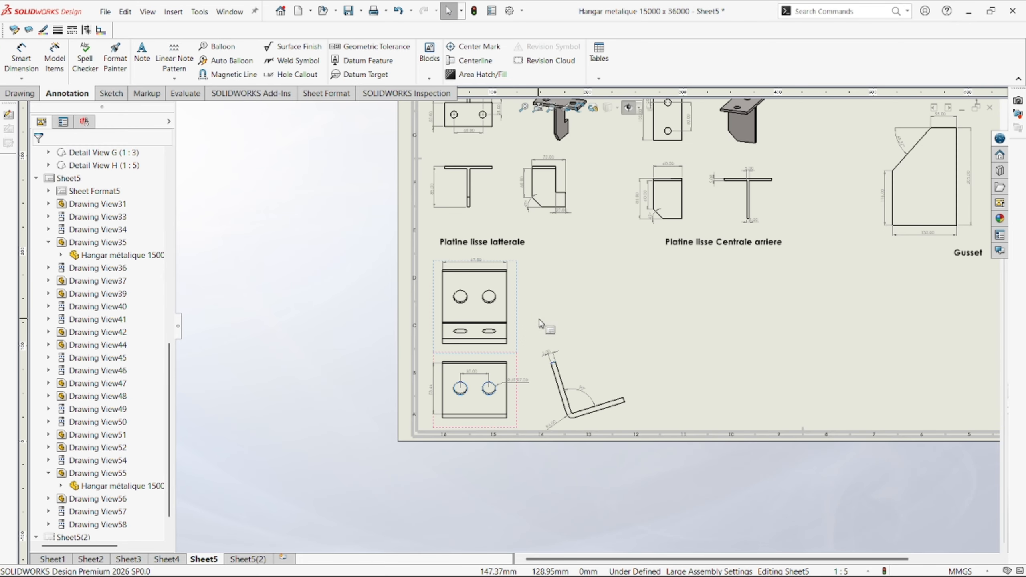
pyautogui.click(35, 99)
pyautogui.click(45, 61)
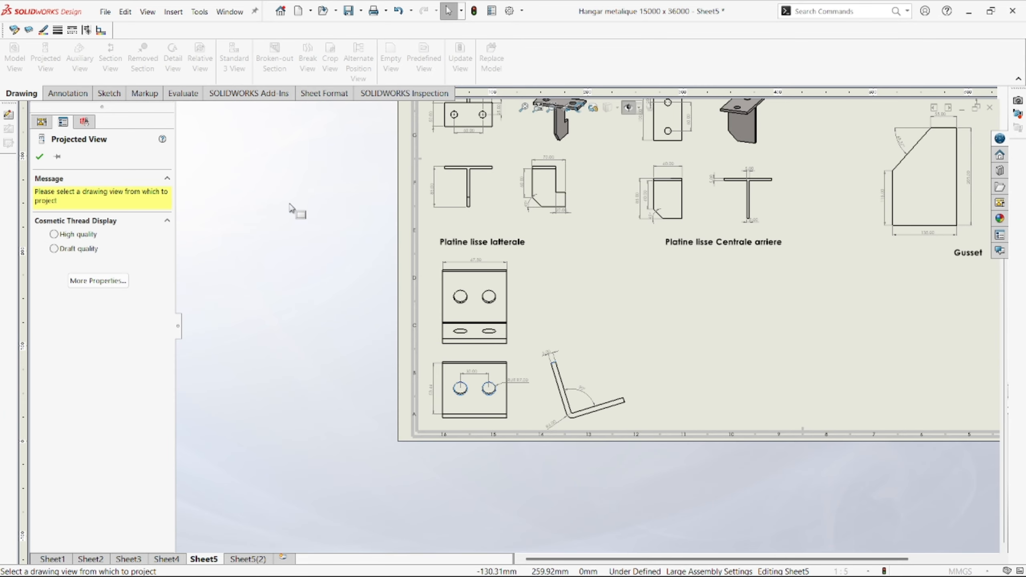
pyautogui.click(509, 301)
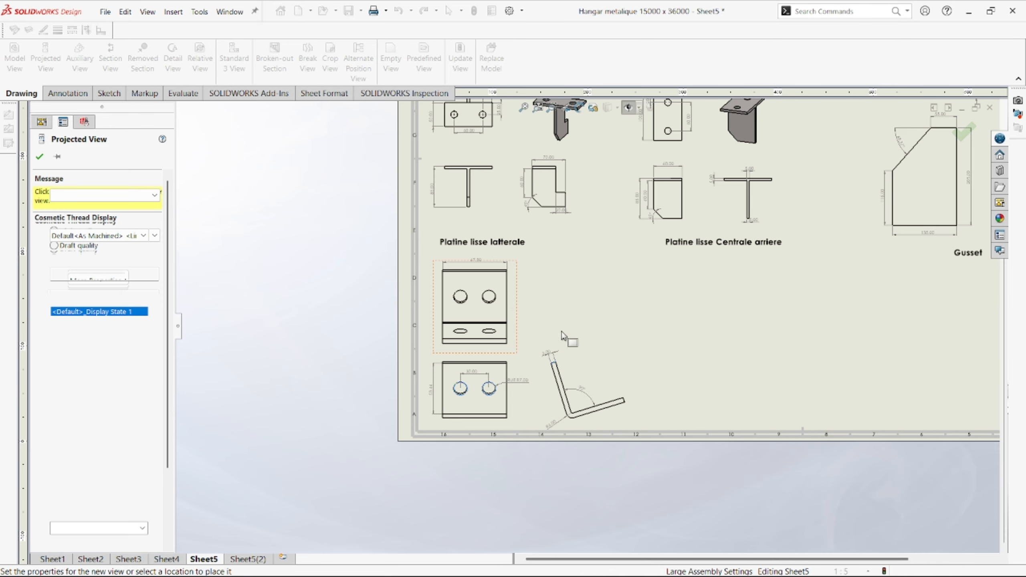
pyautogui.press('Escape')
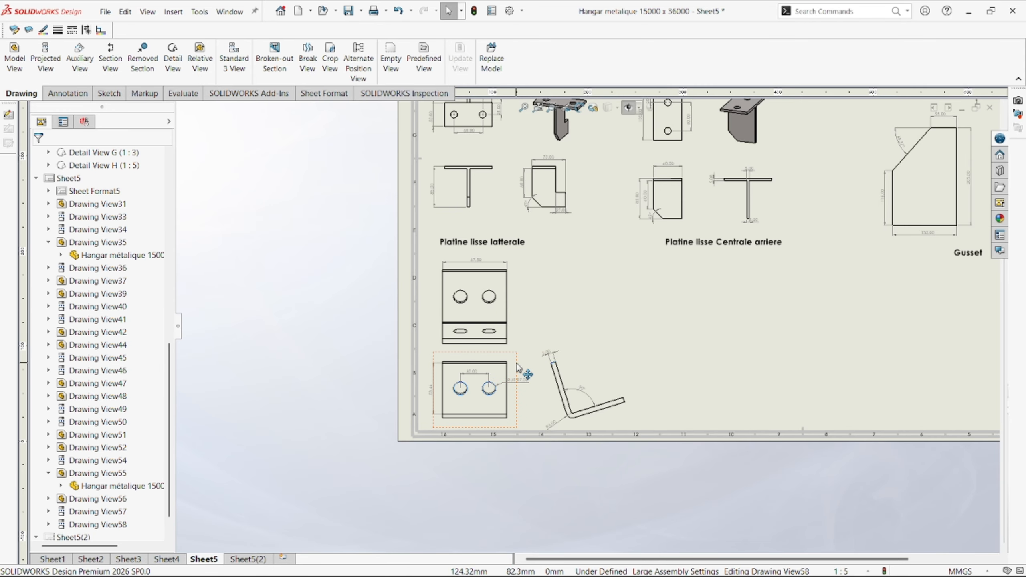
# - Project an isometric view from the bracket's front view and place it above the L-shaped side view
pyautogui.click(515, 365)
pyautogui.click(45, 60)
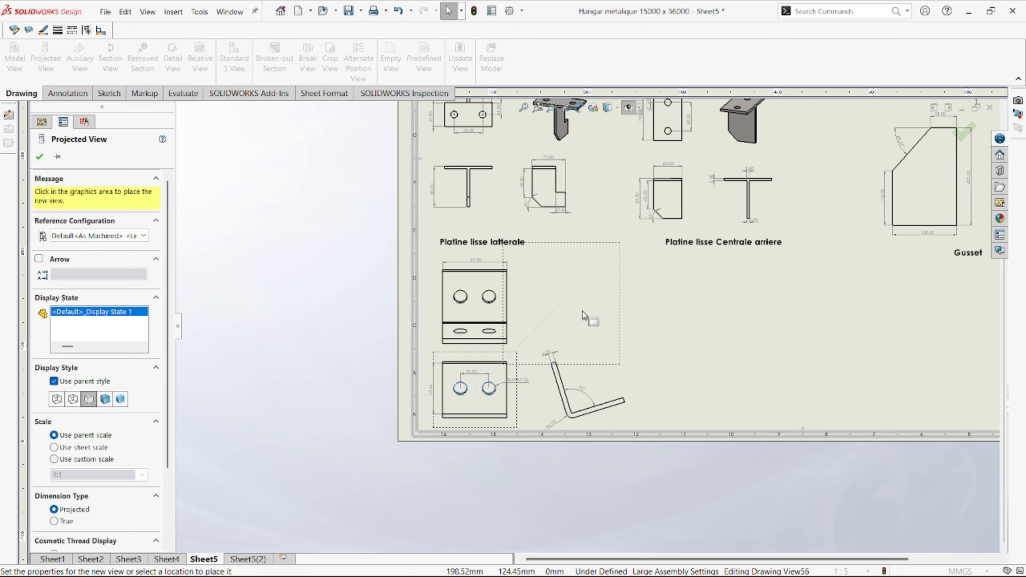
pyautogui.click(599, 324)
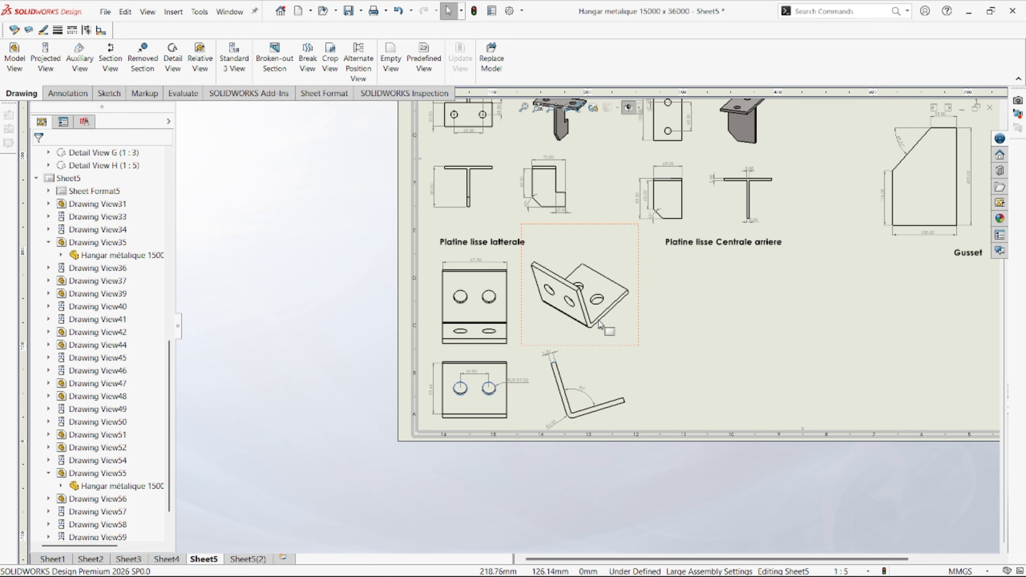
# - Set the bracket's isometric view to the Shaded With Edges display style
pyautogui.click(597, 344)
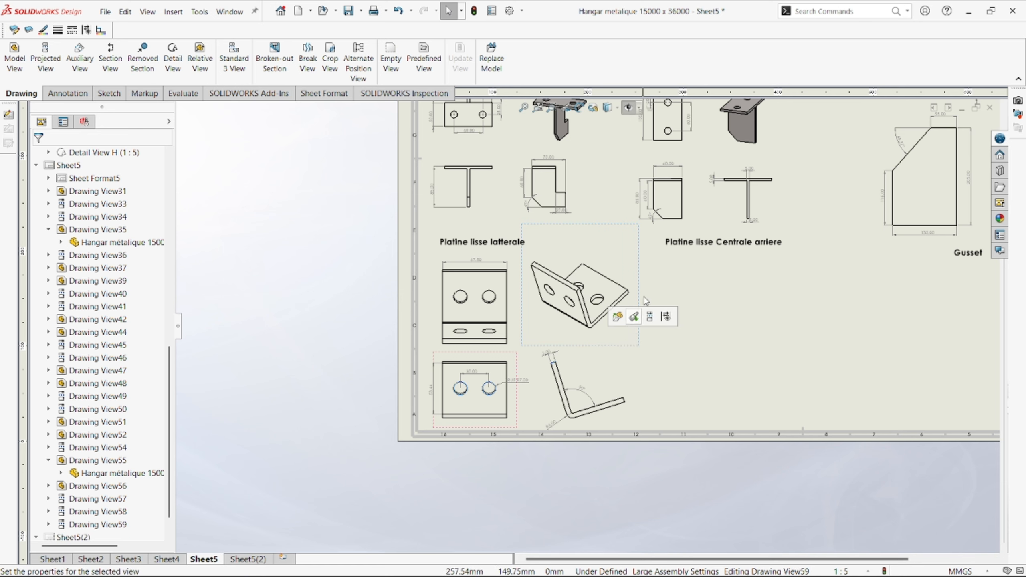
pyautogui.click(616, 304)
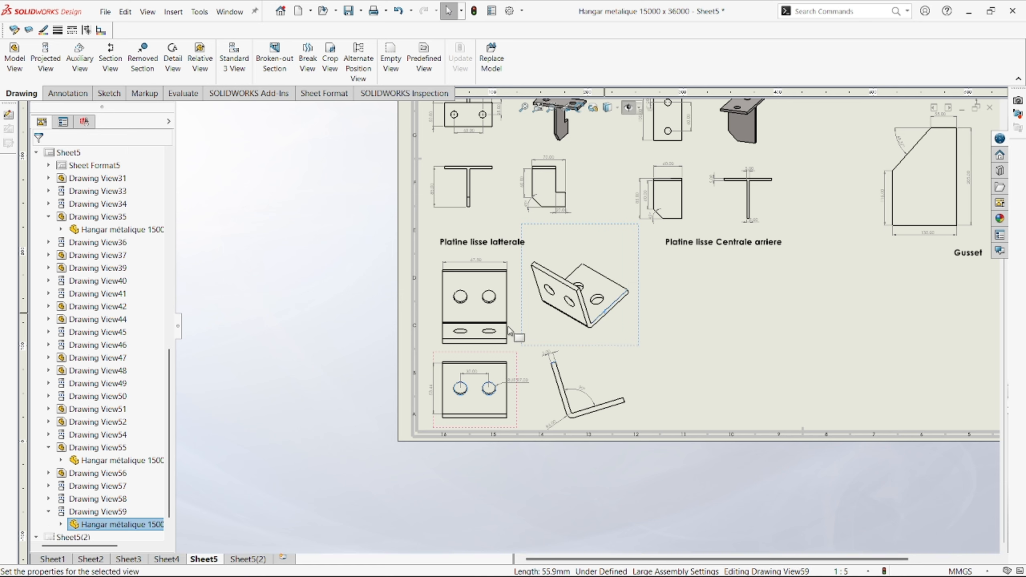
pyautogui.click(67, 128)
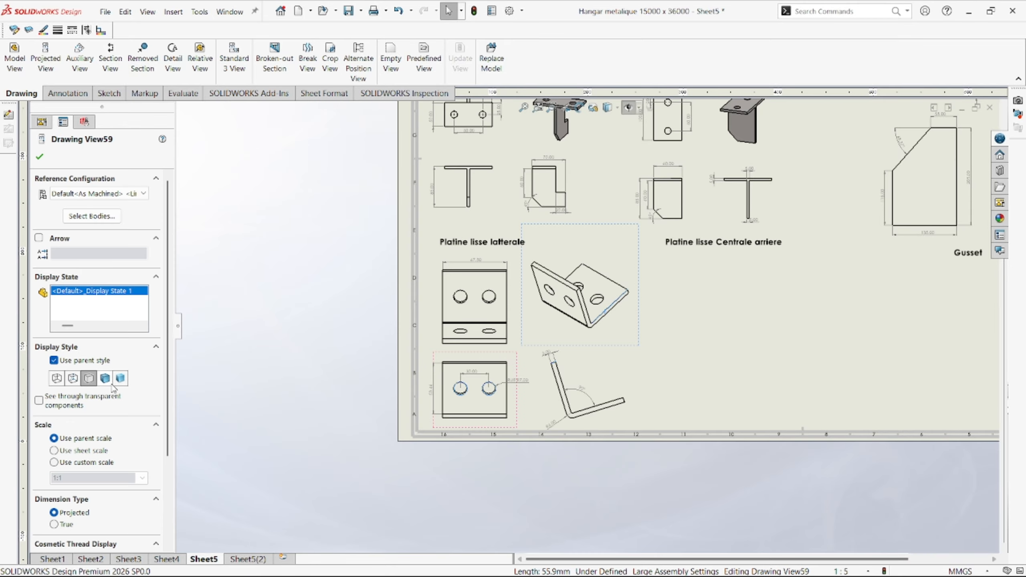
pyautogui.click(106, 380)
pyautogui.click(39, 157)
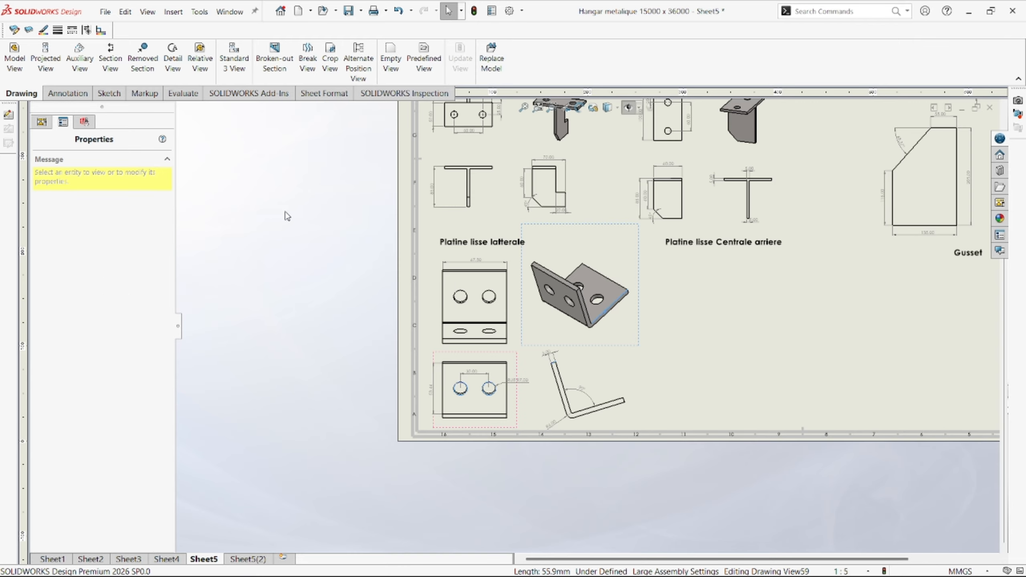
# - Move the bracket's front view slightly up with its aligned side view and reposition the bend radius dimension beside the corner
pyautogui.scroll(3, 703, 376)
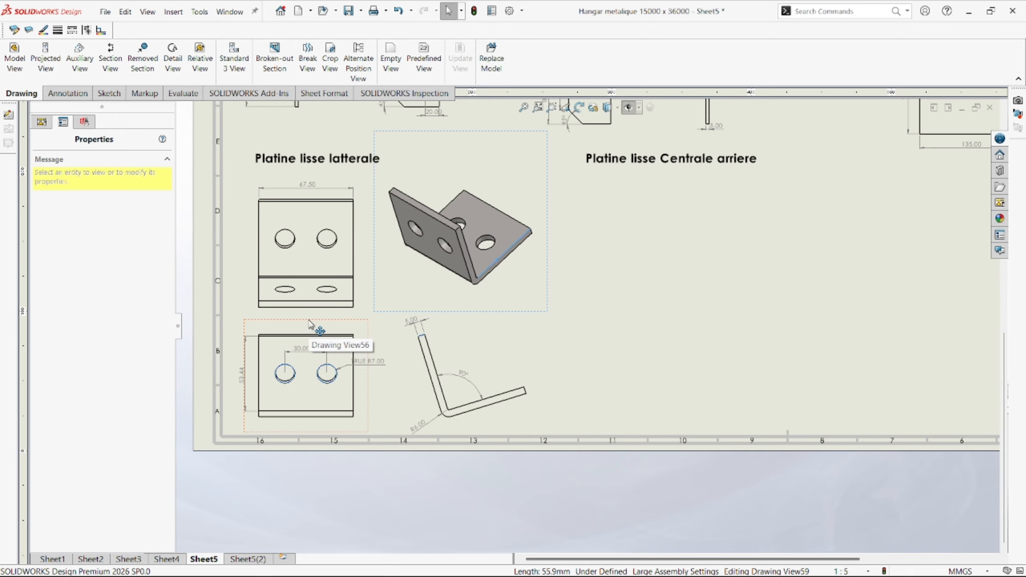
pyautogui.moveTo(308, 323); pyautogui.dragTo(311, 316)
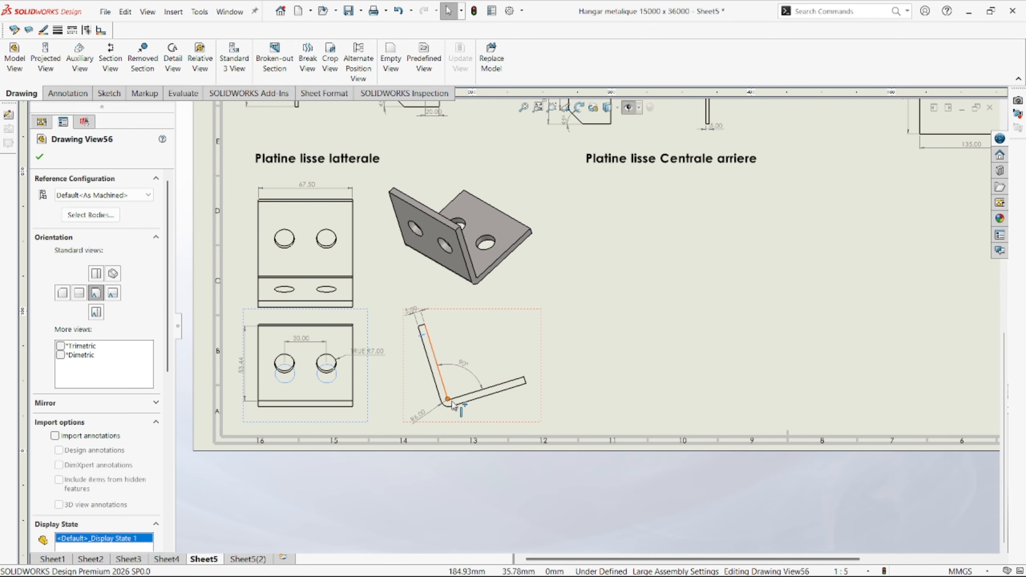
pyautogui.moveTo(421, 421); pyautogui.dragTo(412, 402)
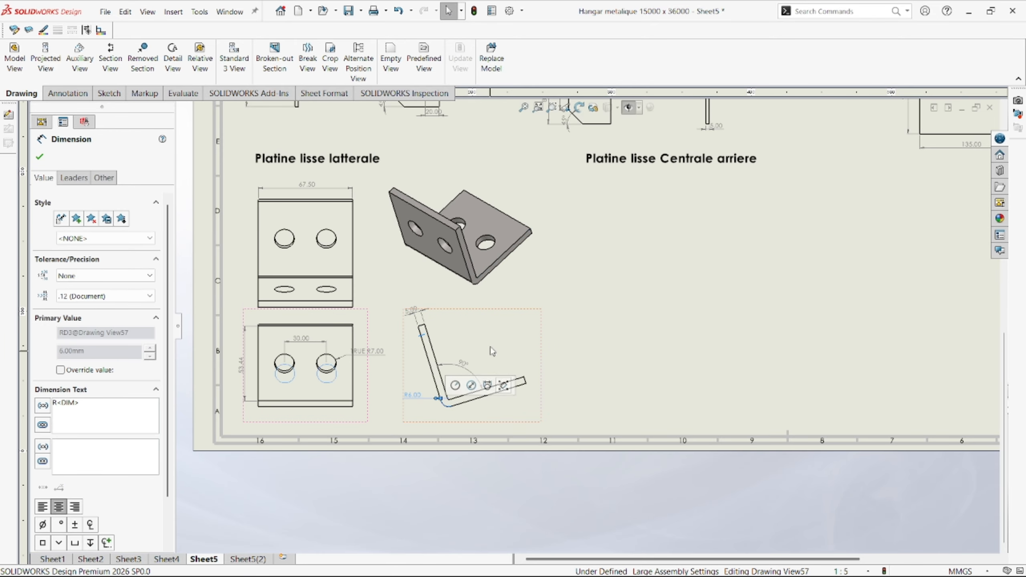
# - Copy the Platine lisse latterale caption to the space below the bracket's front view
pyautogui.scroll(1, 455, 222)
pyautogui.scroll(-2, 455, 222)
pyautogui.scroll(1, 460, 219)
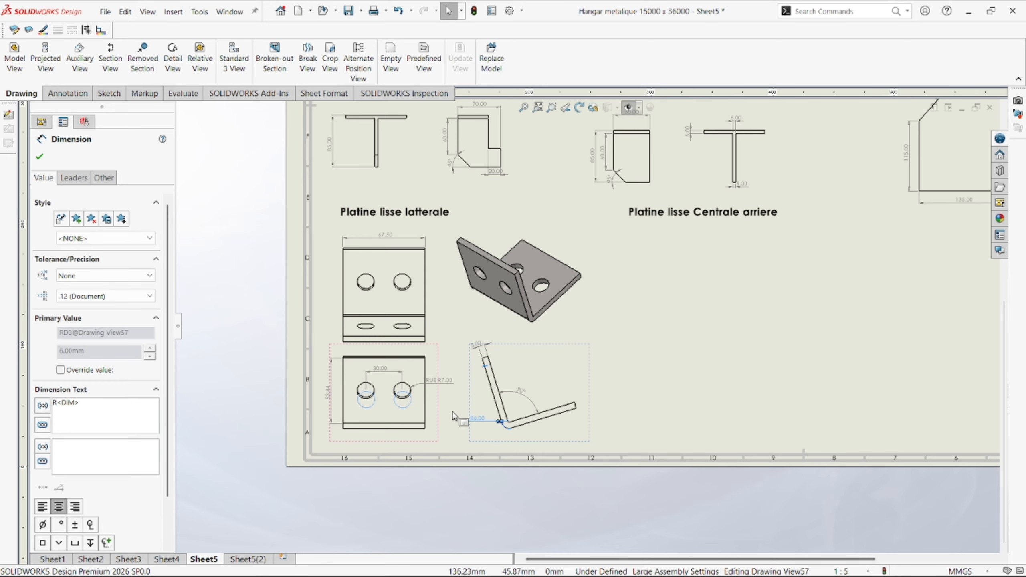
pyautogui.scroll(-1, 444, 436)
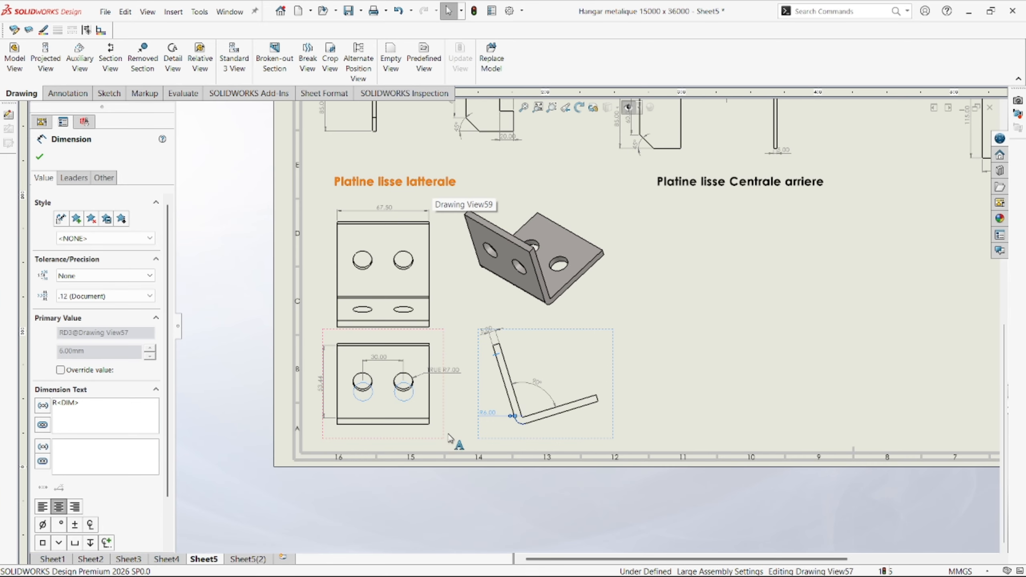
pyautogui.keyDown('ctrl'); pyautogui.moveTo(449, 446); pyautogui.dragTo(472, 451); pyautogui.keyUp('ctrl')
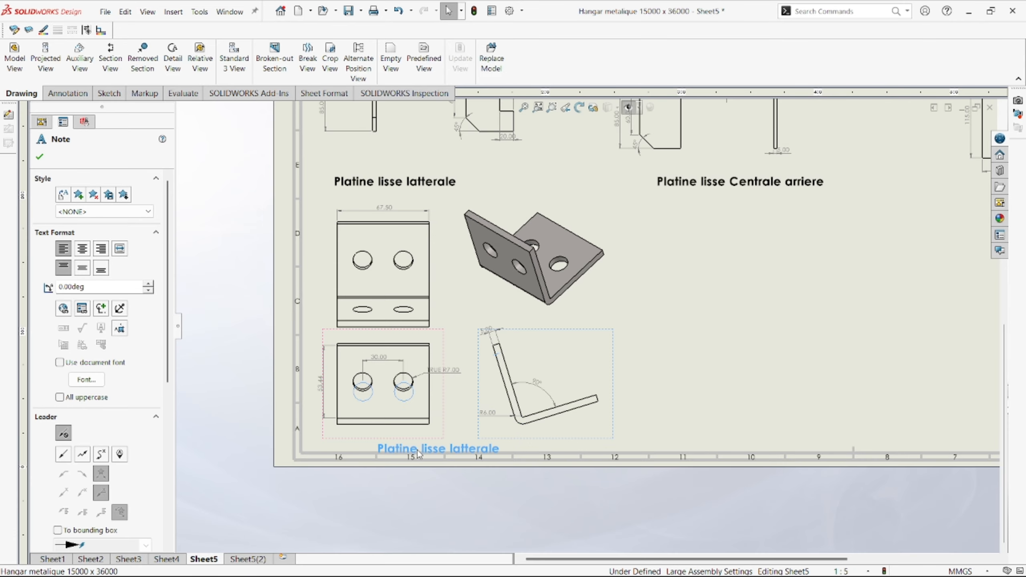
# - Change the copied caption's text to "Pomelle exterieure panne"
pyautogui.click(432, 441)
pyautogui.write('Pomelle panne')
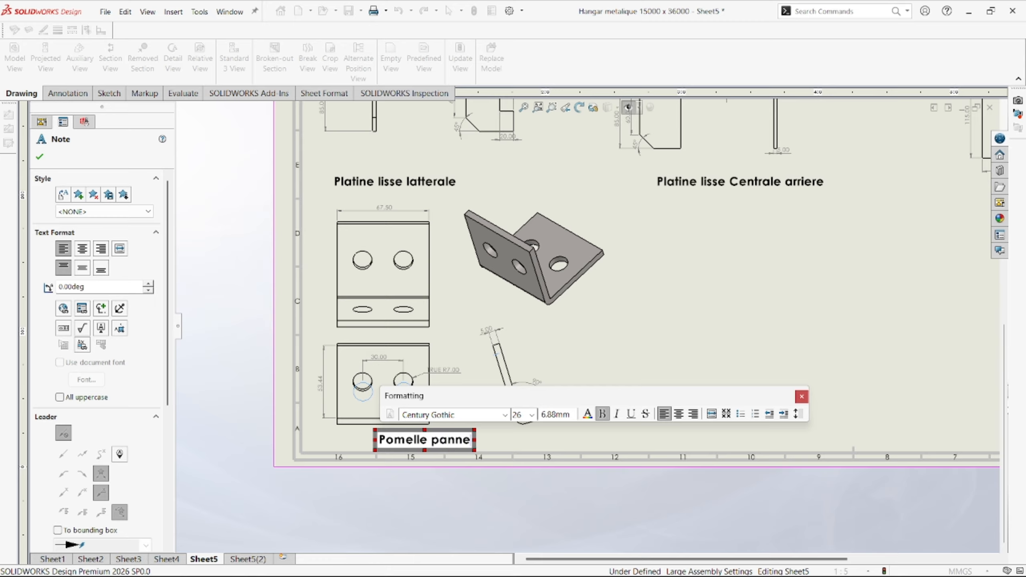
pyautogui.click(431, 446)
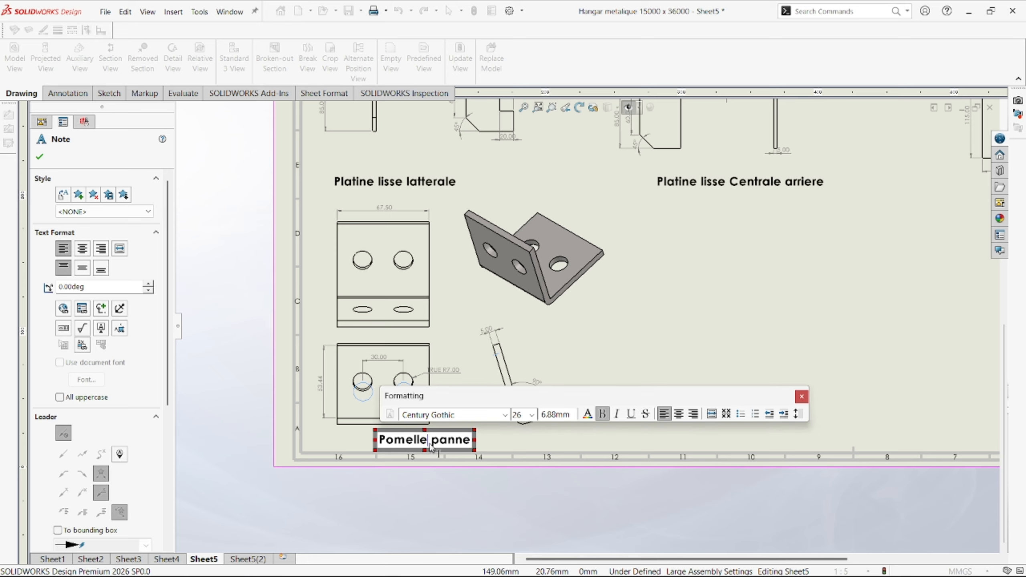
pyautogui.write('exte ')
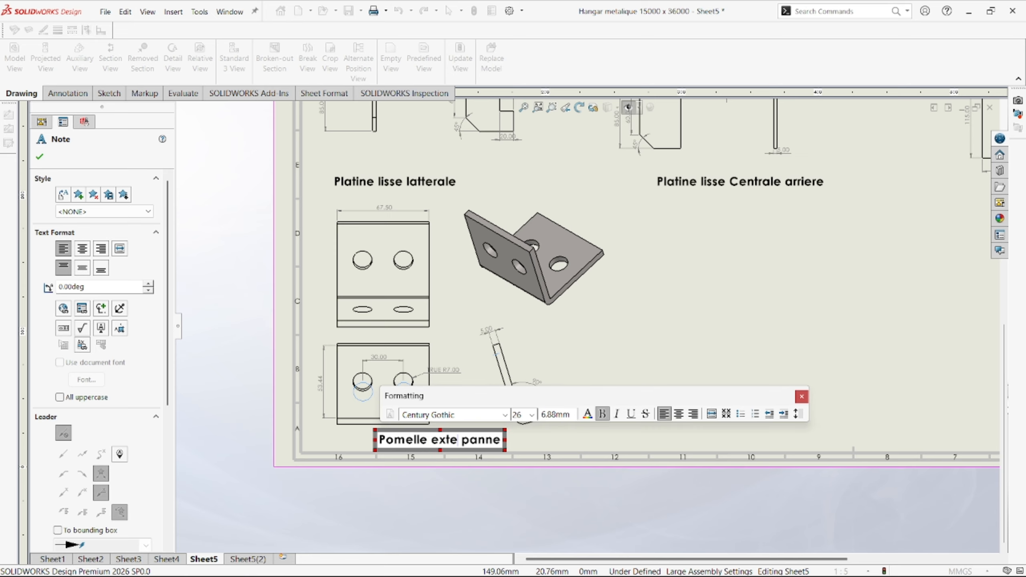
pyautogui.write('rie')
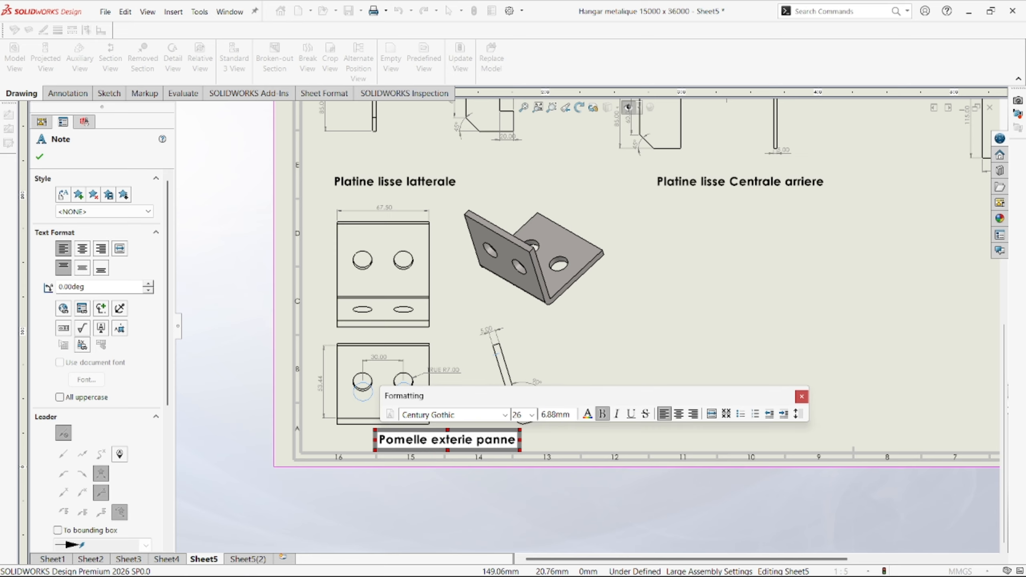
pyautogui.write('ure')
pyautogui.click(575, 462)
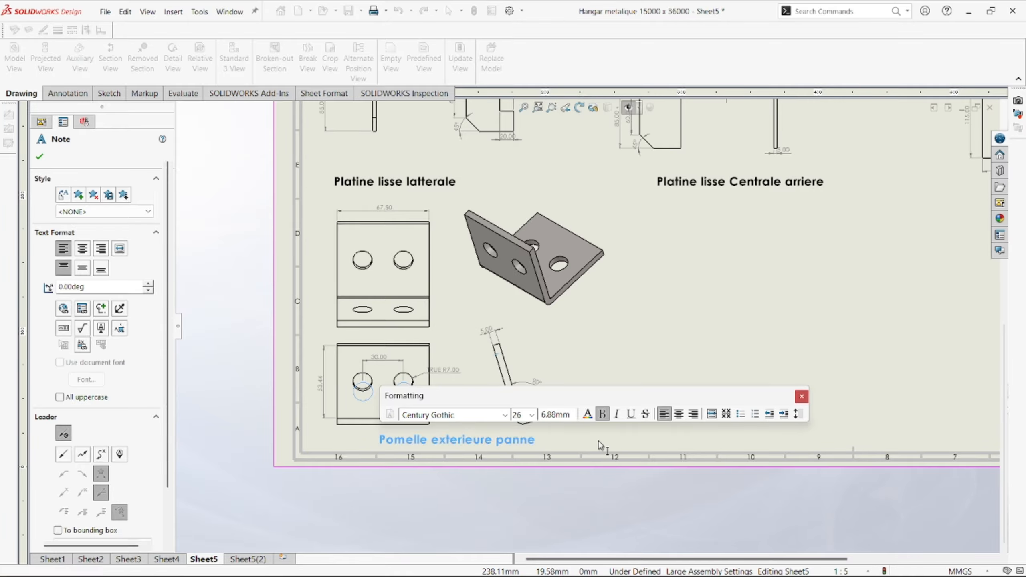
# - Attach a leader note reading "E: 1:1" to the lower edge of the bracket's isometric view
pyautogui.press('Escape')
pyautogui.scroll(3, 606, 376)
pyautogui.scroll(-2, 653, 358)
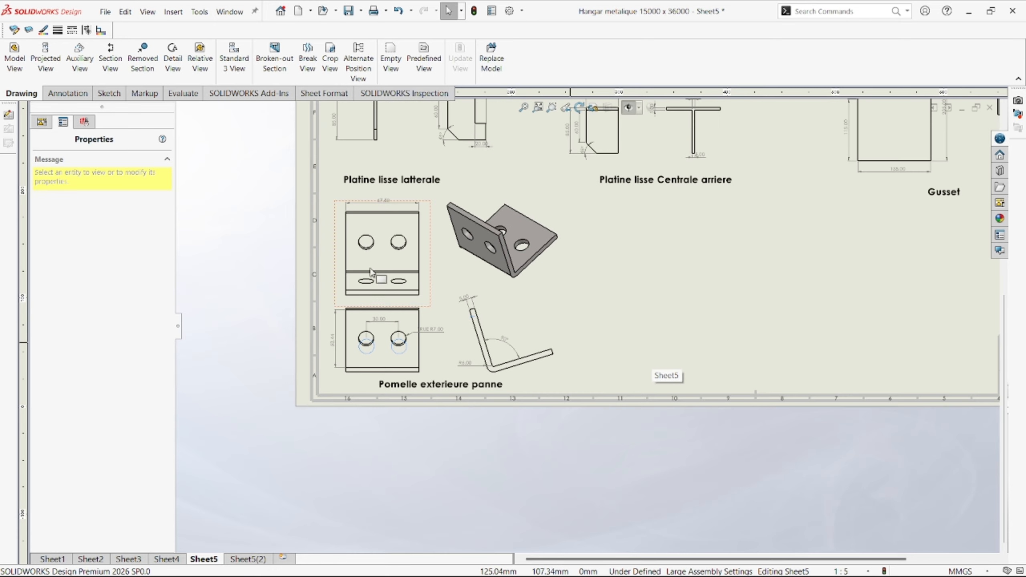
pyautogui.click(67, 93)
pyautogui.click(141, 58)
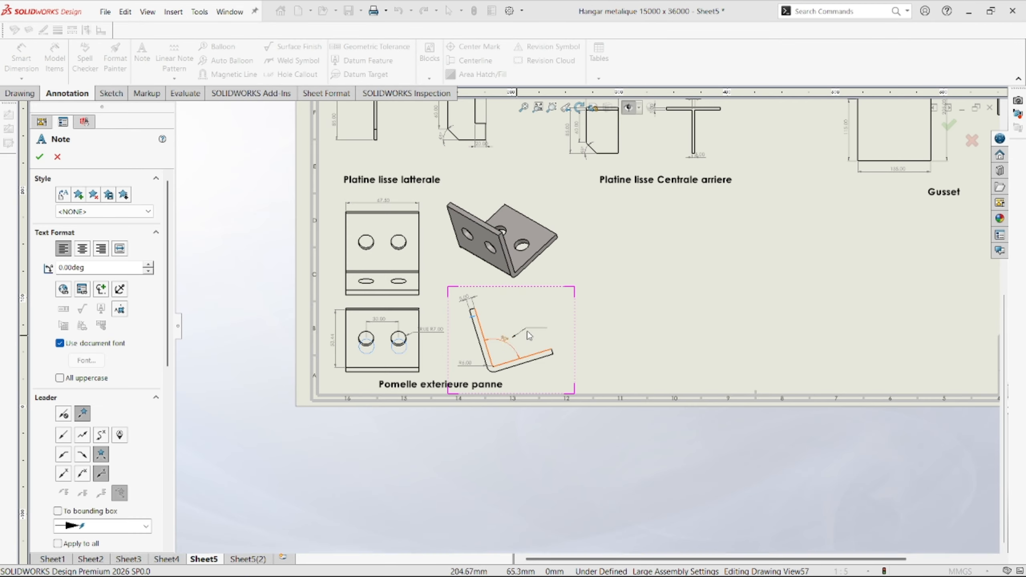
pyautogui.click(536, 263)
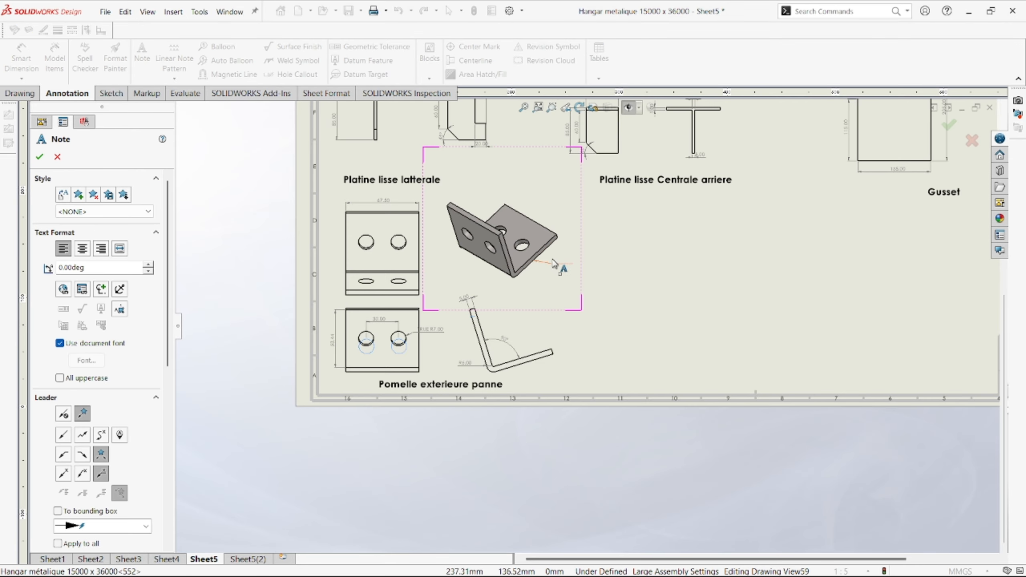
pyautogui.click(546, 287)
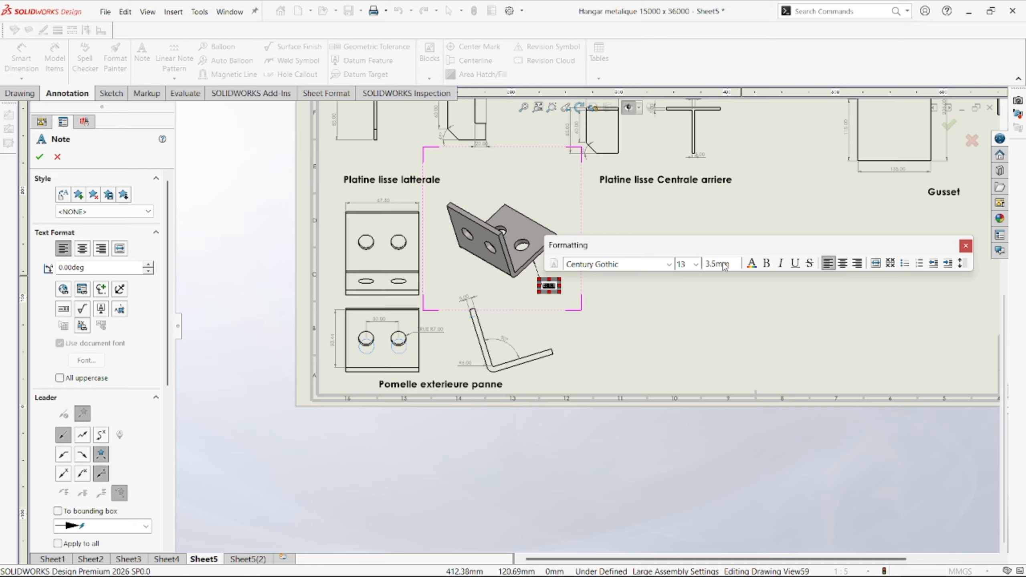
# - Format the bracket's scale note in bold at font size 20
pyautogui.click(697, 264)
pyautogui.click(682, 374)
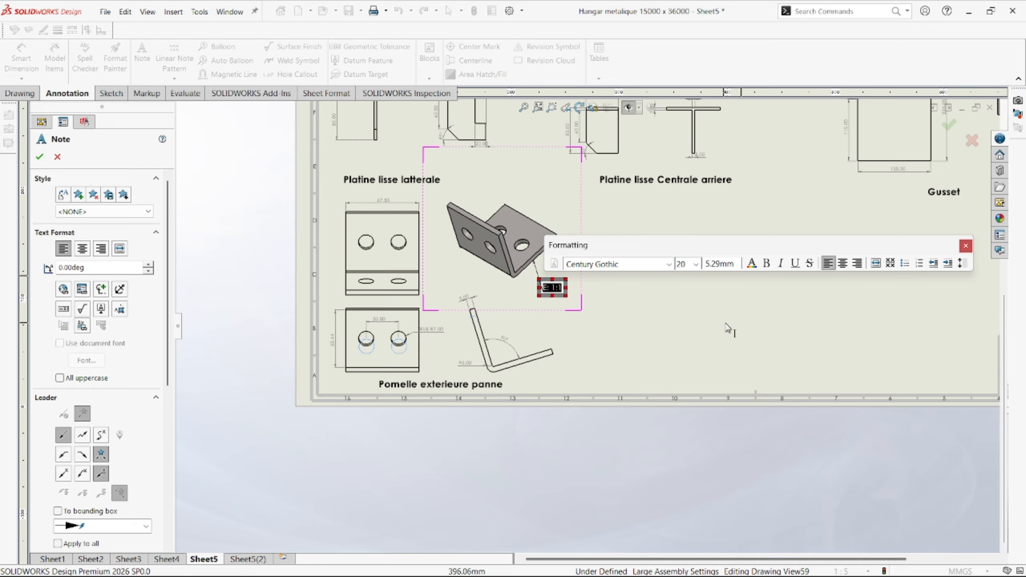
pyautogui.click(768, 265)
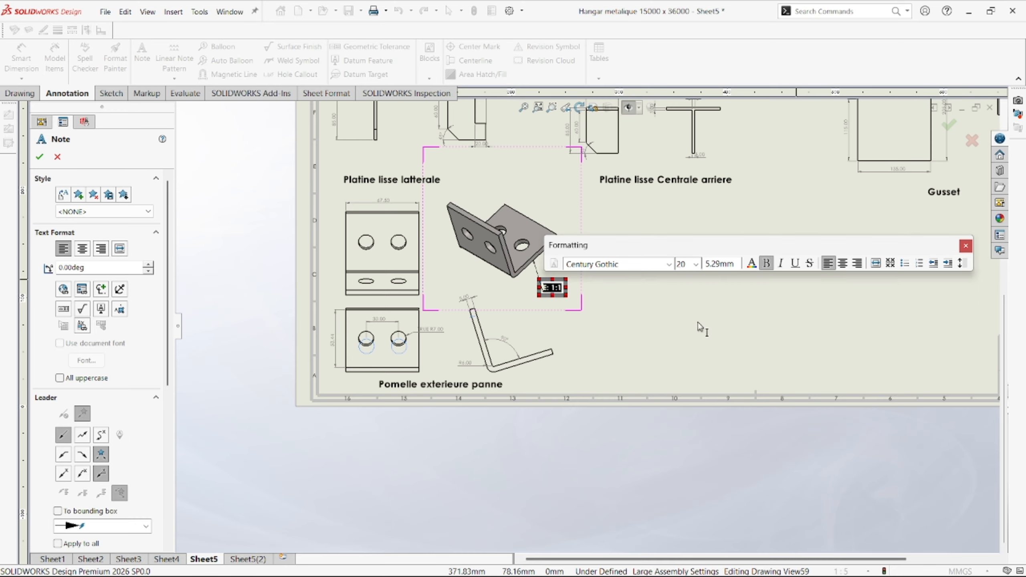
pyautogui.click(698, 328)
# - Examine the views across the sheet and the scale given in the title block
pyautogui.scroll(5, 587, 316)
pyautogui.scroll(-3, 768, 248)
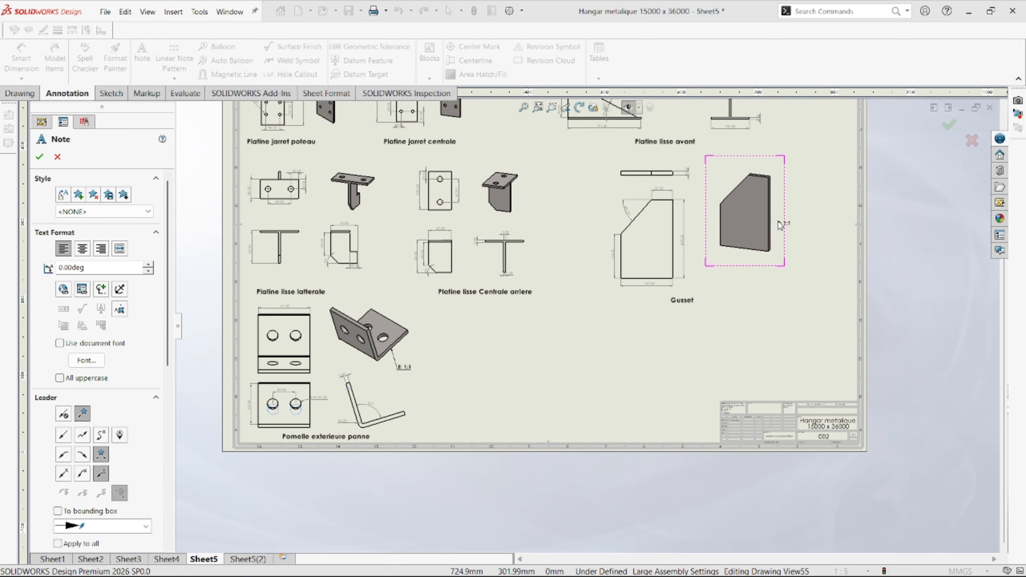
pyautogui.scroll(-2, 687, 324)
pyautogui.scroll(4, 537, 356)
pyautogui.scroll(-2, 444, 240)
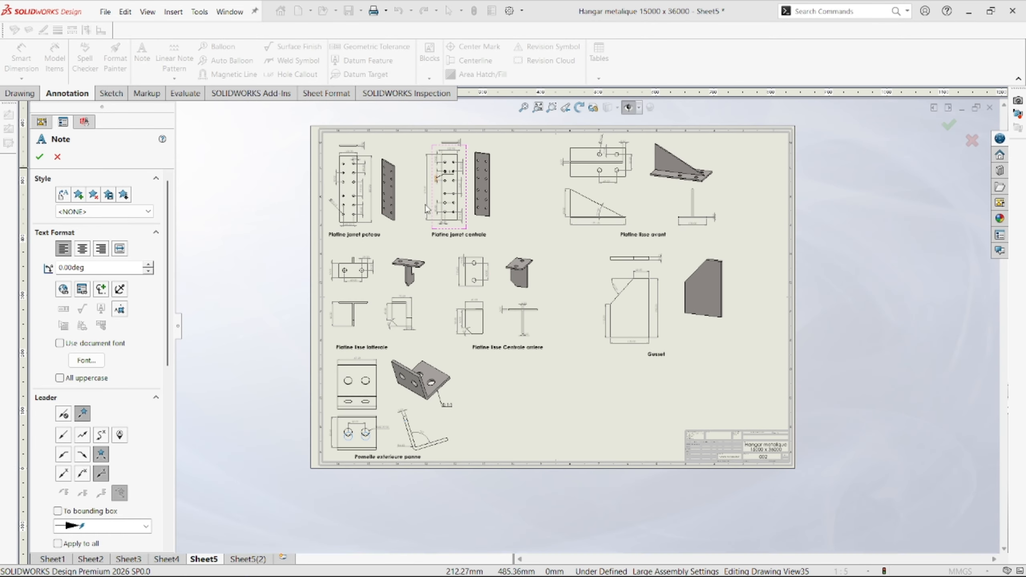
pyautogui.scroll(-3, 445, 239)
pyautogui.scroll(5, 560, 258)
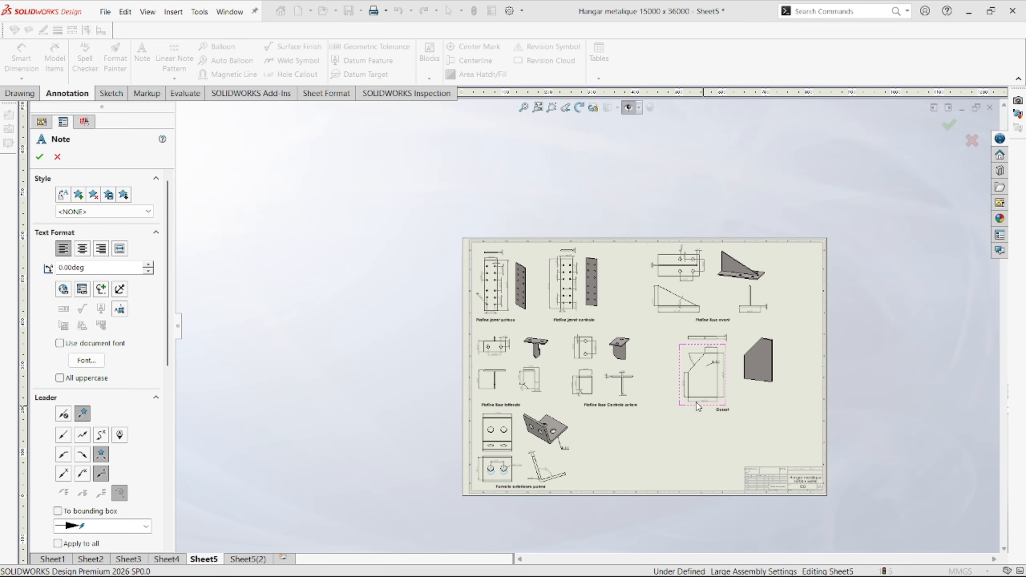
pyautogui.scroll(-6, 655, 439)
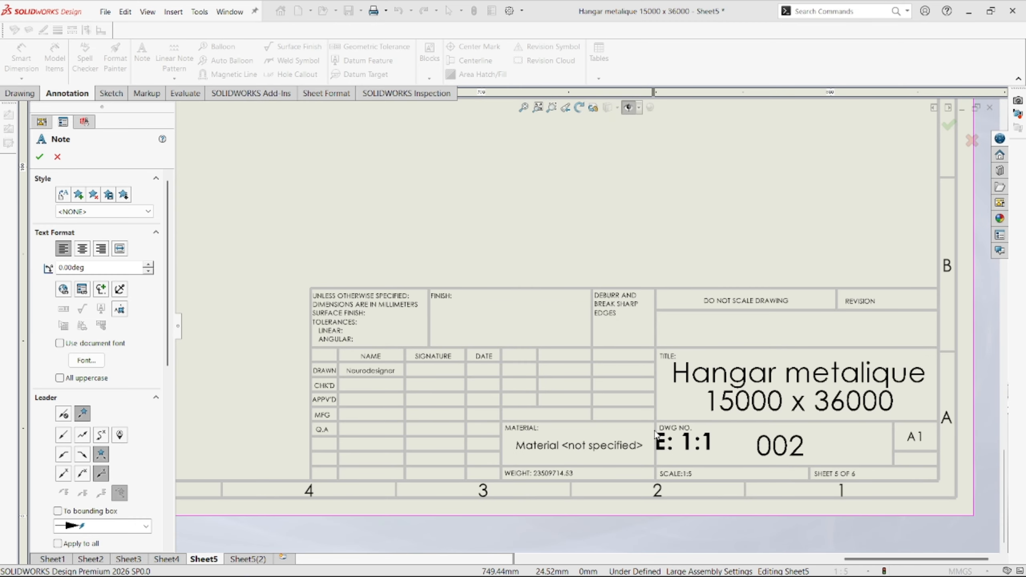
pyautogui.scroll(6, 565, 323)
# - Attach a leader note to the Platine jarret poteau isometric view and change its text to "E: 1:5"
pyautogui.scroll(-3, 480, 239)
pyautogui.scroll(-4, 480, 239)
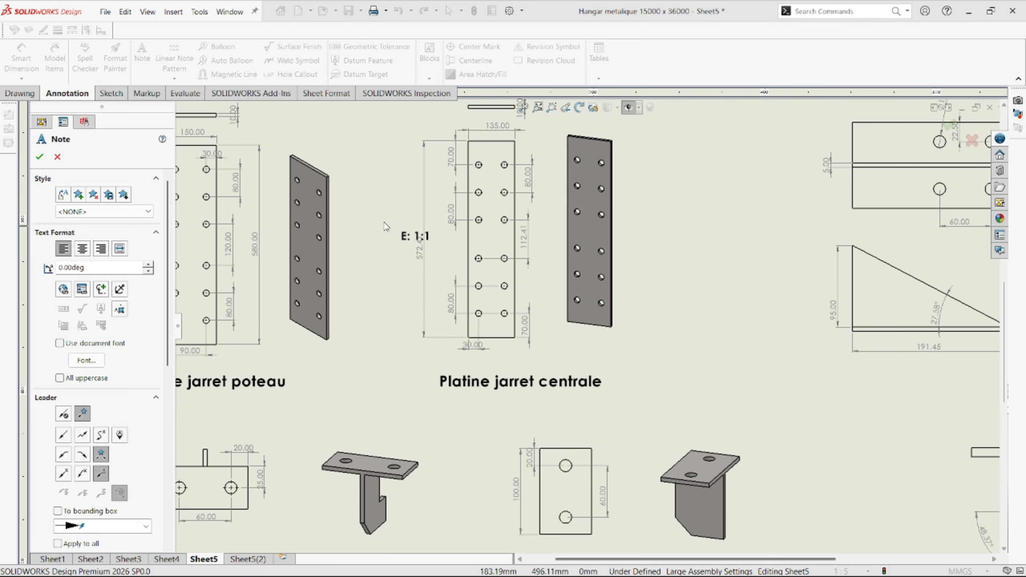
pyautogui.click(329, 232)
pyautogui.scroll(3, 363, 212)
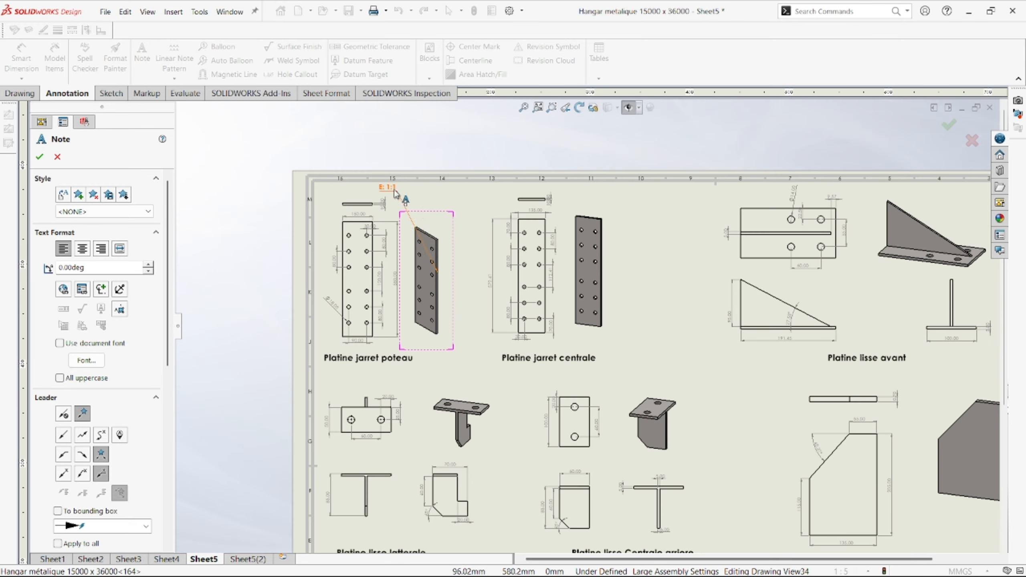
pyautogui.click(452, 202)
pyautogui.scroll(-2, 481, 224)
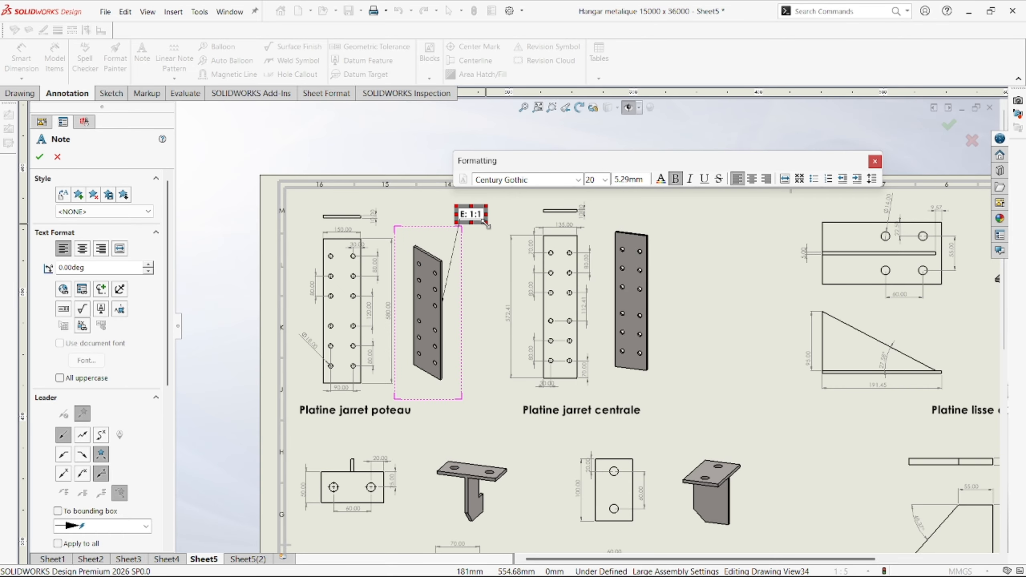
pyautogui.press('BackSpace')
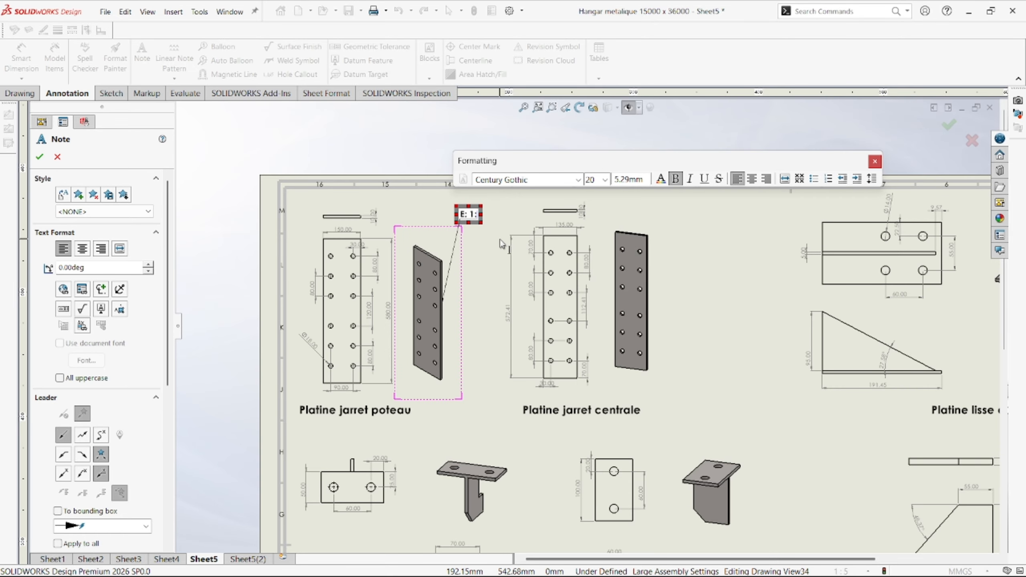
pyautogui.click(503, 290)
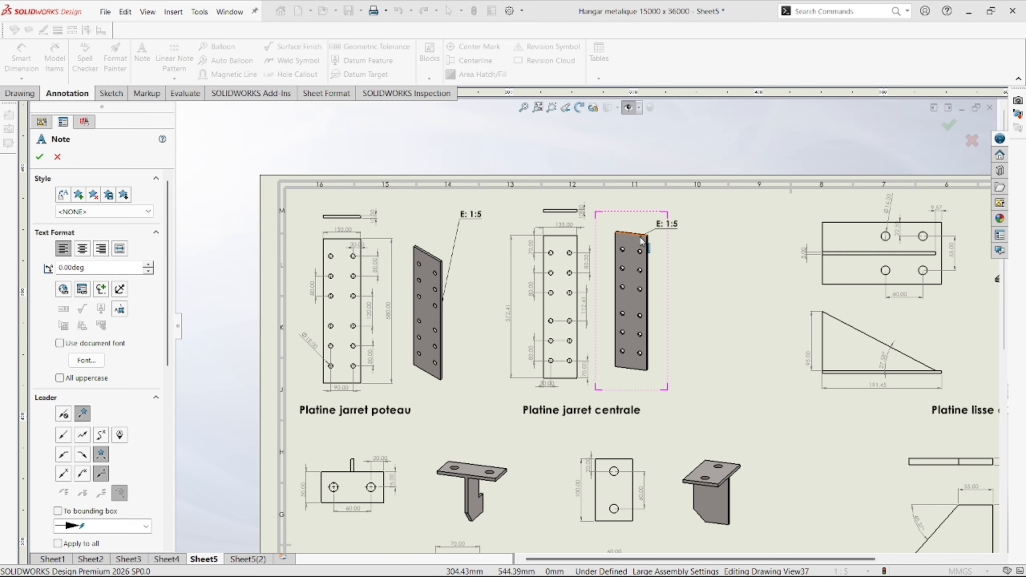
# - Attach an "E: 1:5" leader note to the upper edge of the Platine jarret centrale isometric view and end note placement
pyautogui.click(680, 225)
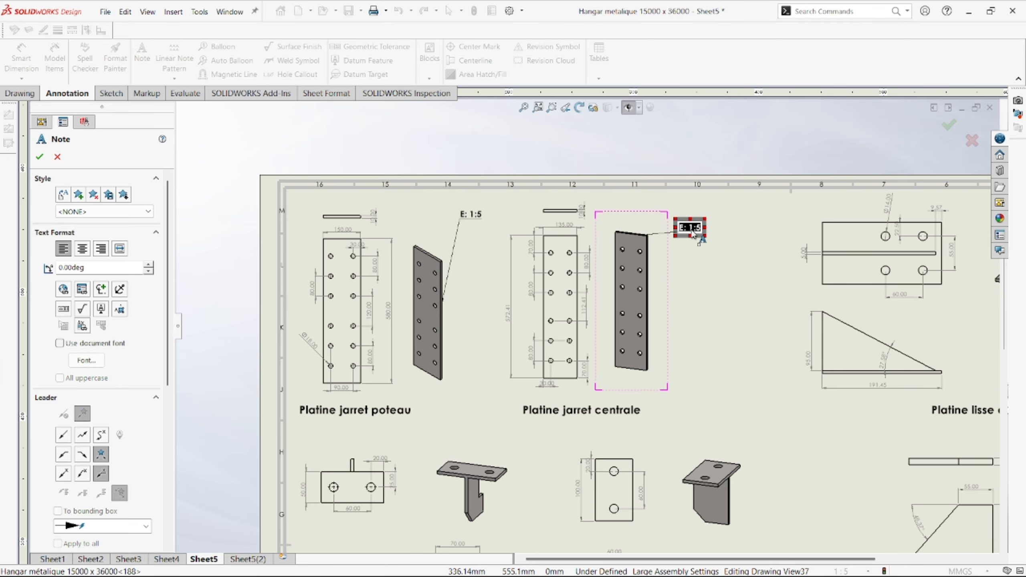
pyautogui.click(710, 280)
pyautogui.press('Escape')
pyautogui.scroll(3, 586, 326)
pyautogui.scroll(-2, 476, 360)
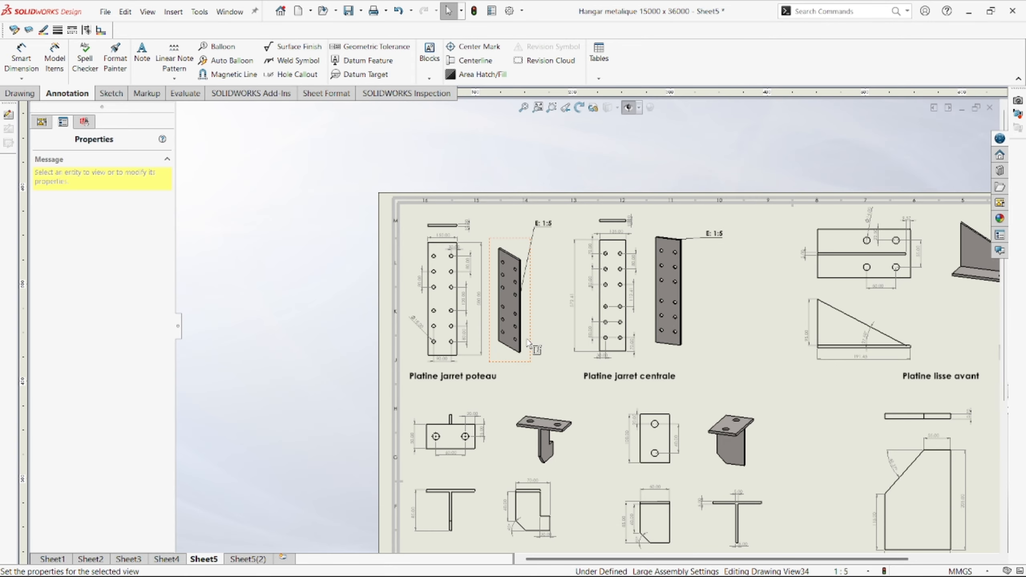
# - Switch the Platine jarret poteau front view from the sheet scale to a custom scale of 1:5
pyautogui.click(478, 356)
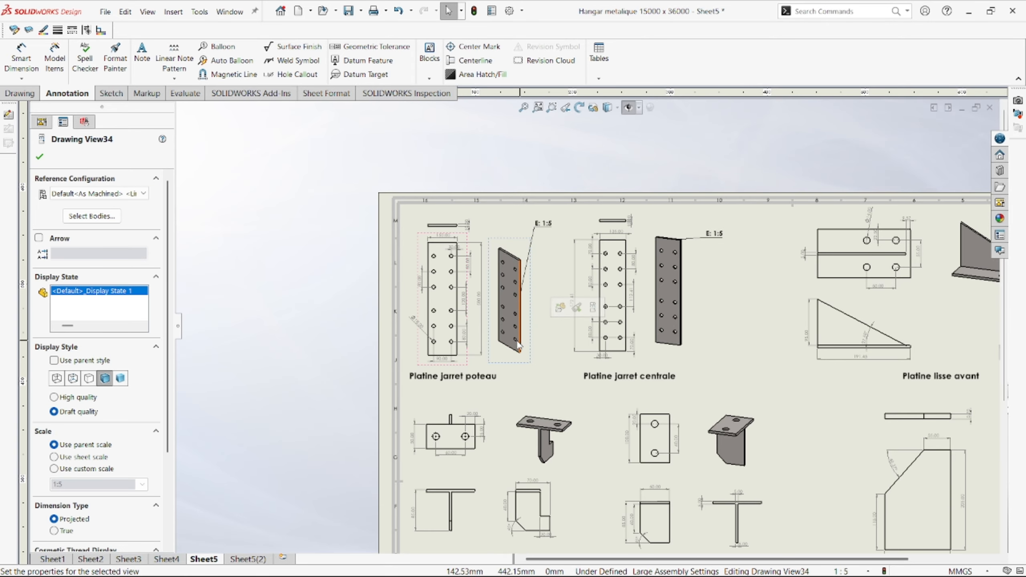
pyautogui.click(445, 347)
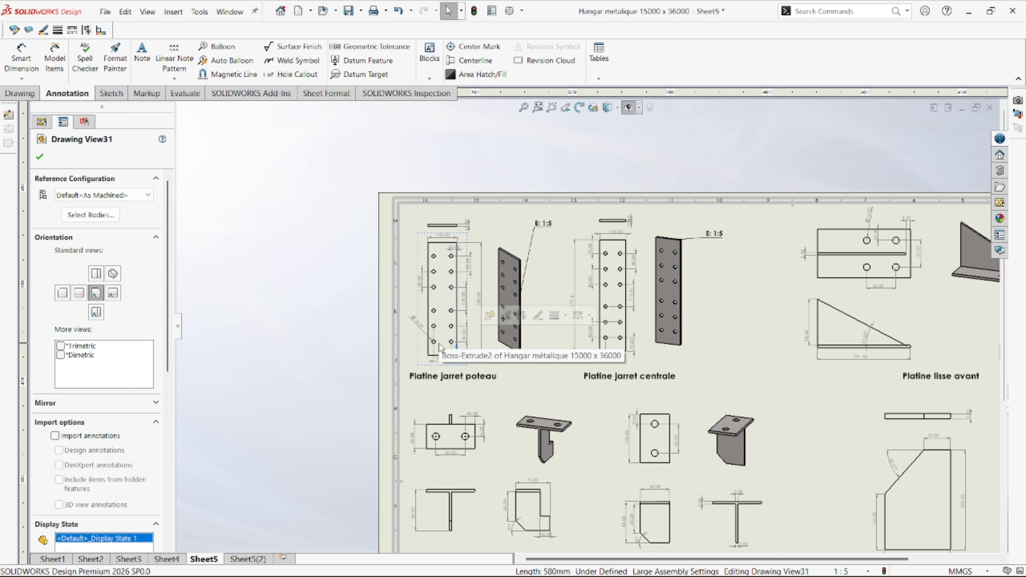
pyautogui.scroll(-5, 168, 440)
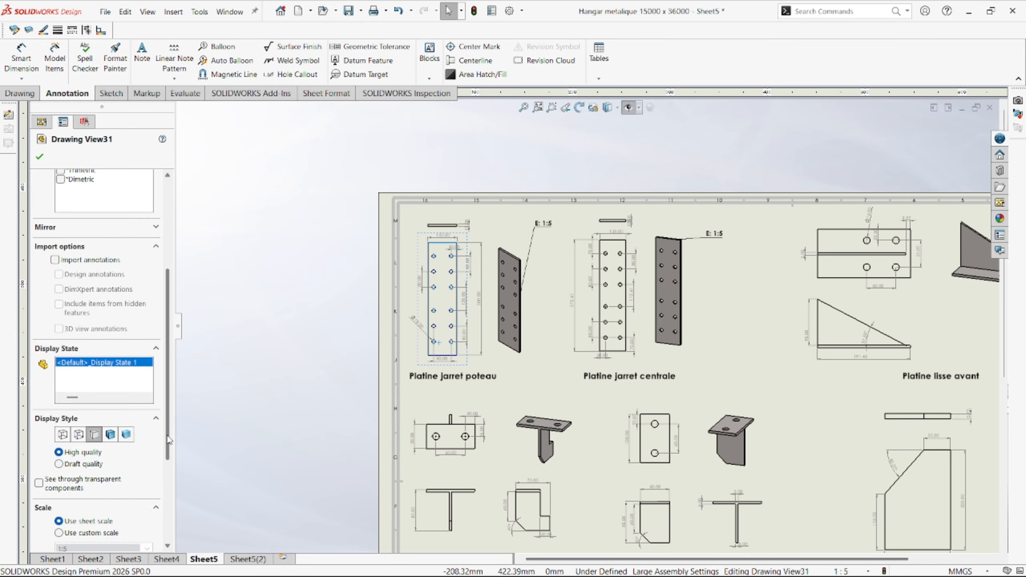
pyautogui.scroll(-3, 134, 489)
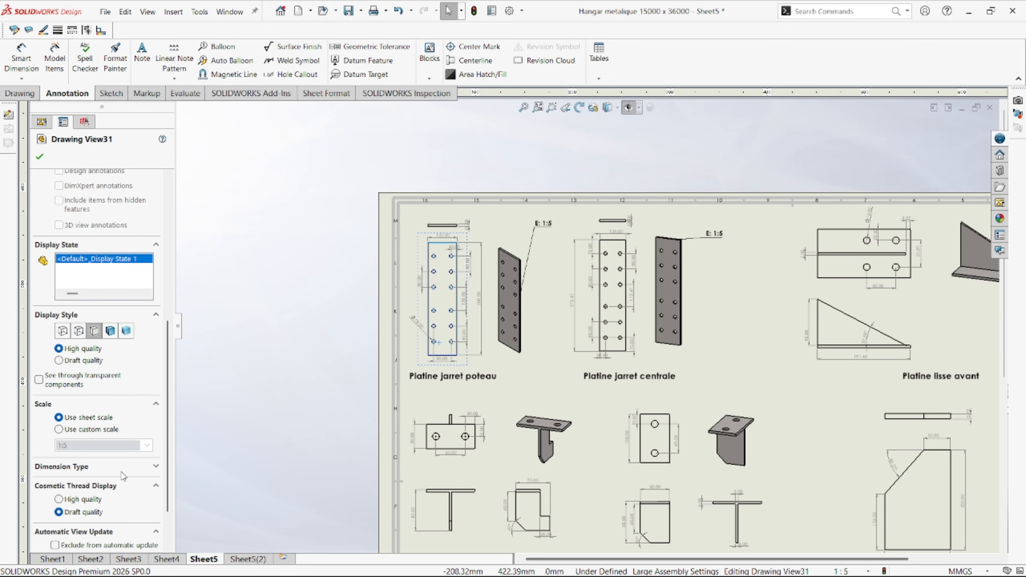
pyautogui.click(59, 430)
pyautogui.click(39, 157)
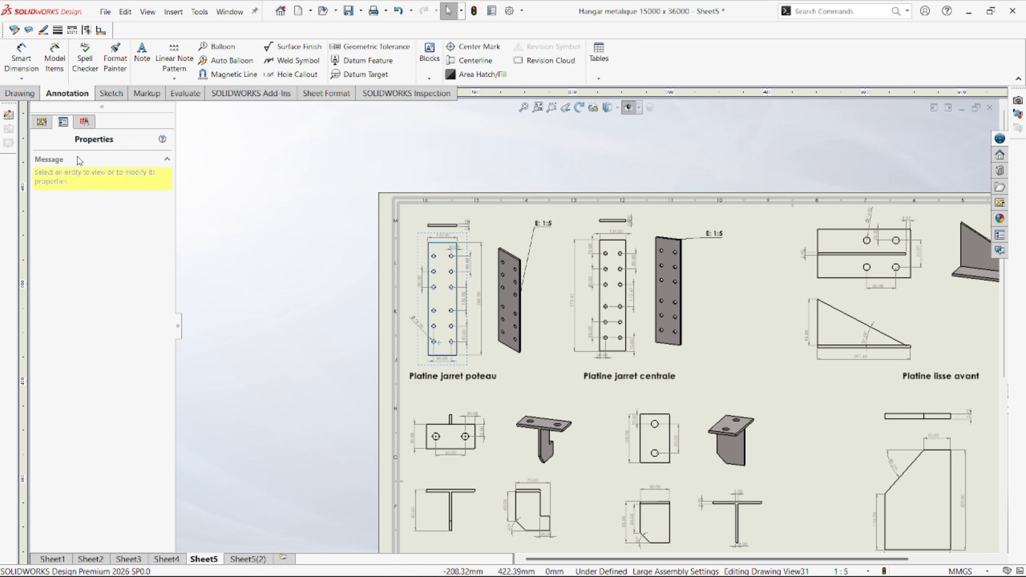
# - Switch the Platine jarret poteau isometric view from the parent scale to a custom scale of 1:5
pyautogui.click(439, 343)
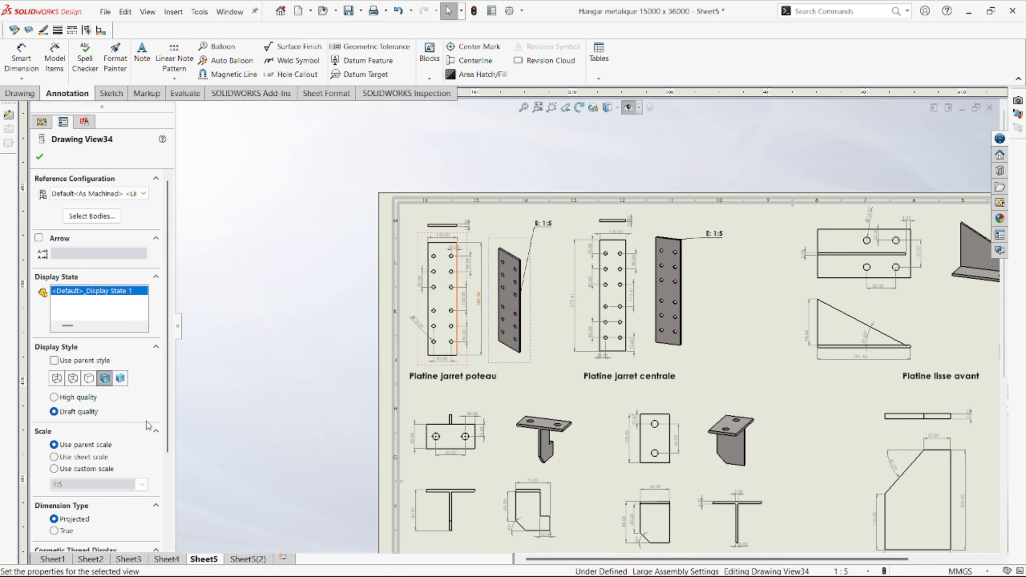
pyautogui.scroll(-2, 59, 424)
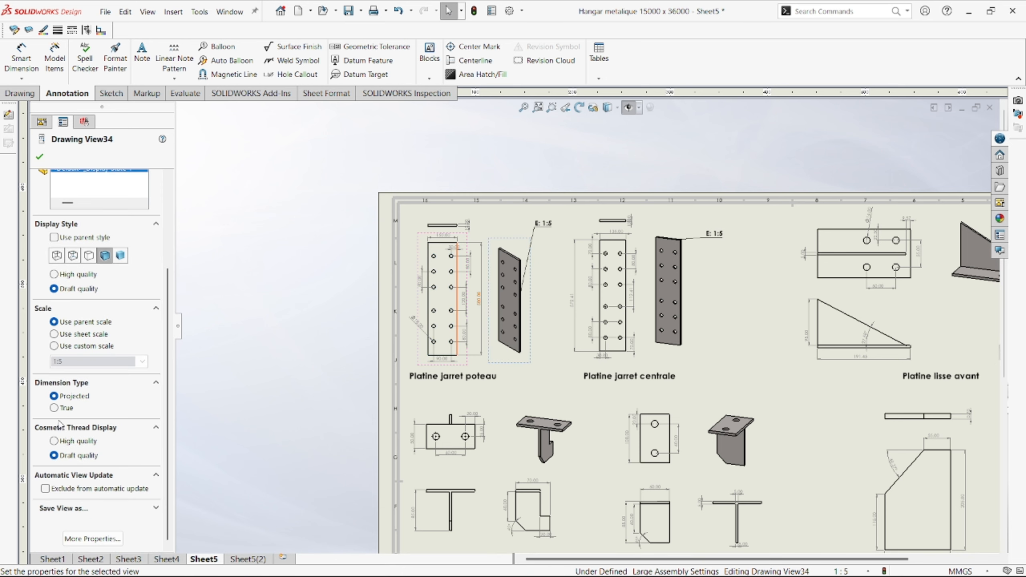
pyautogui.click(54, 346)
pyautogui.click(39, 156)
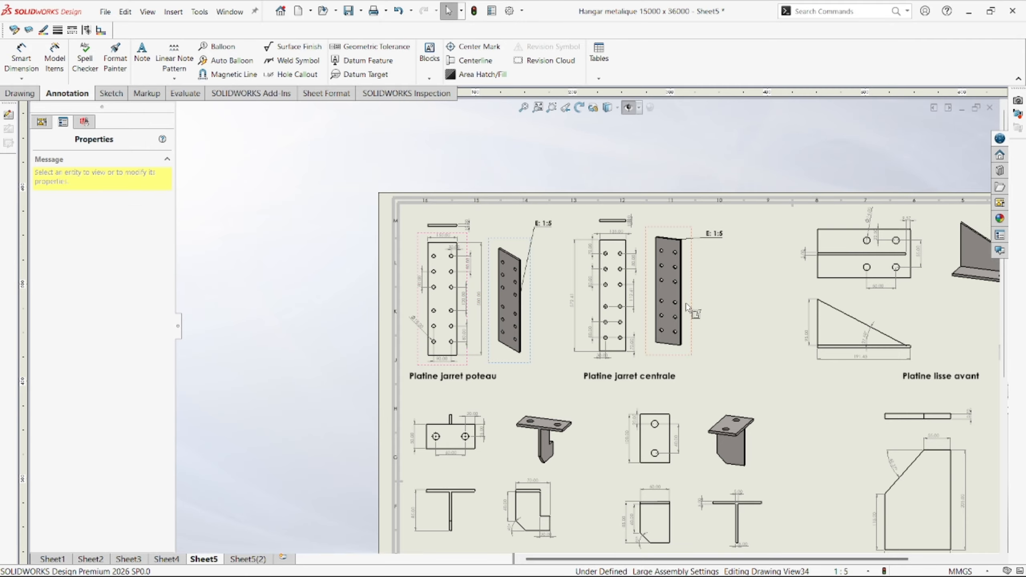
# - Switch the Platine jarret centrale isometric view to a custom scale of 1:5
pyautogui.click(669, 291)
pyautogui.scroll(-4, 146, 389)
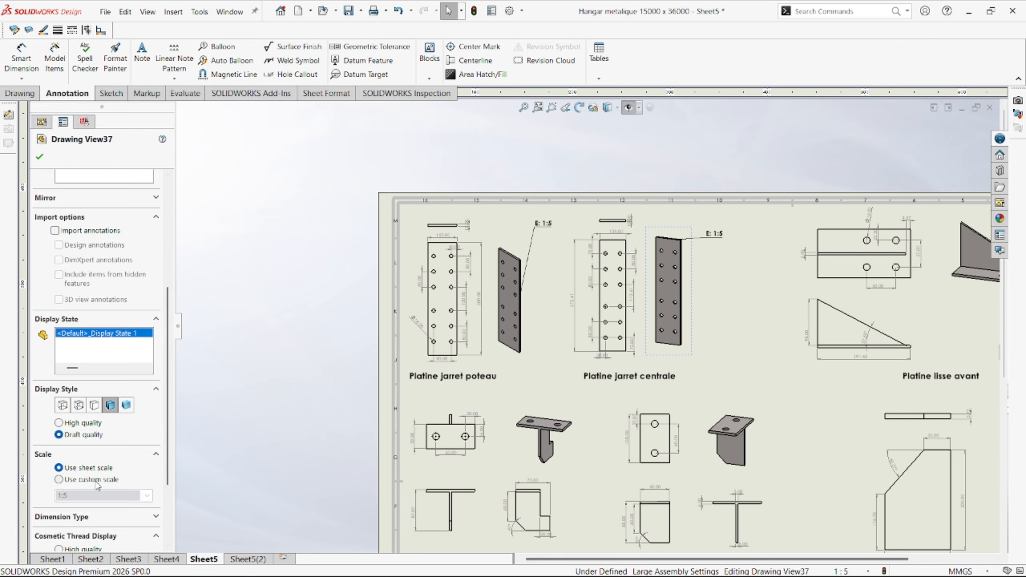
pyautogui.click(59, 480)
pyautogui.click(40, 156)
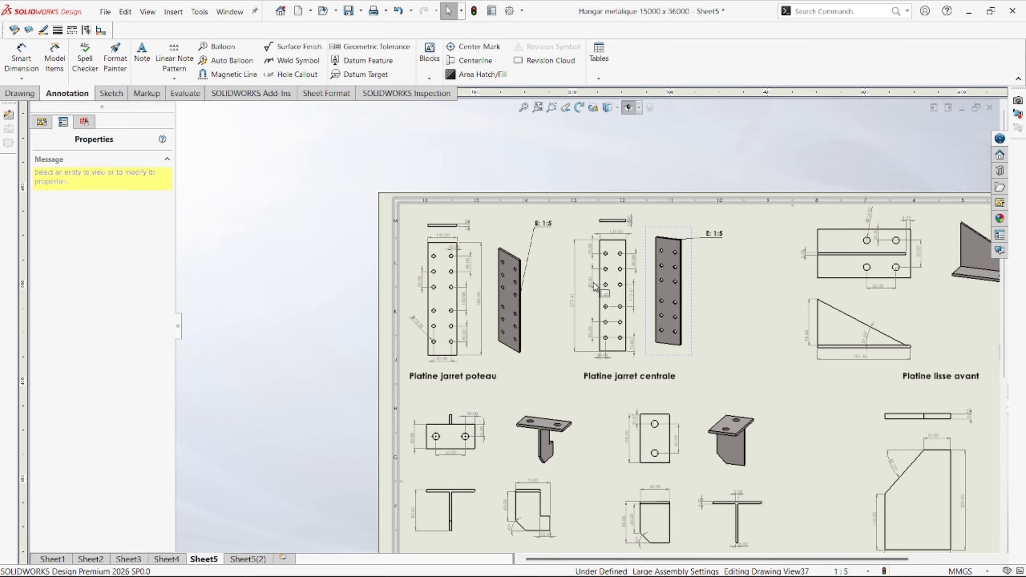
# - Switch the Platine jarret centrale front view to a custom scale of 1:5
pyautogui.click(600, 294)
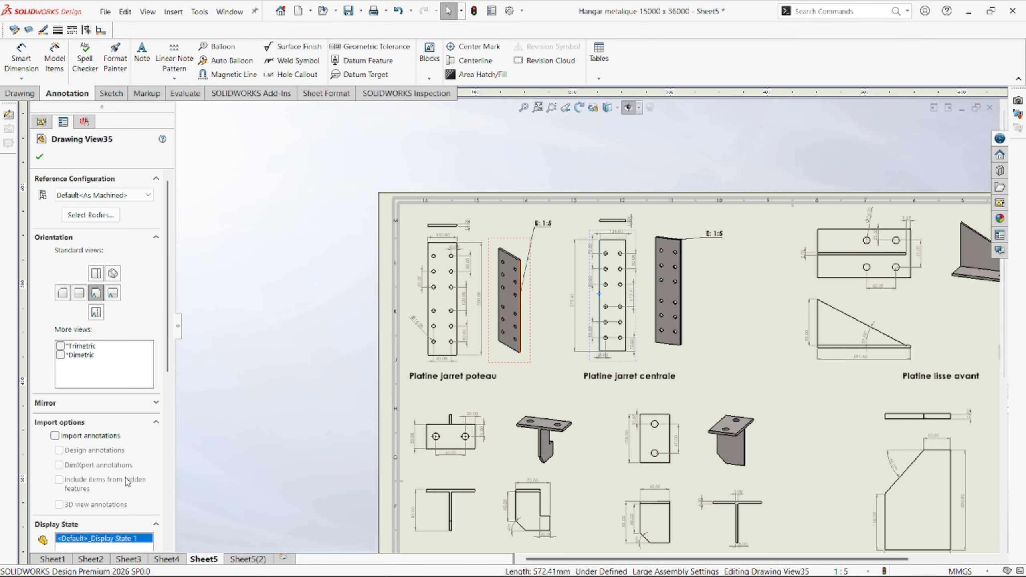
pyautogui.scroll(-2, 147, 453)
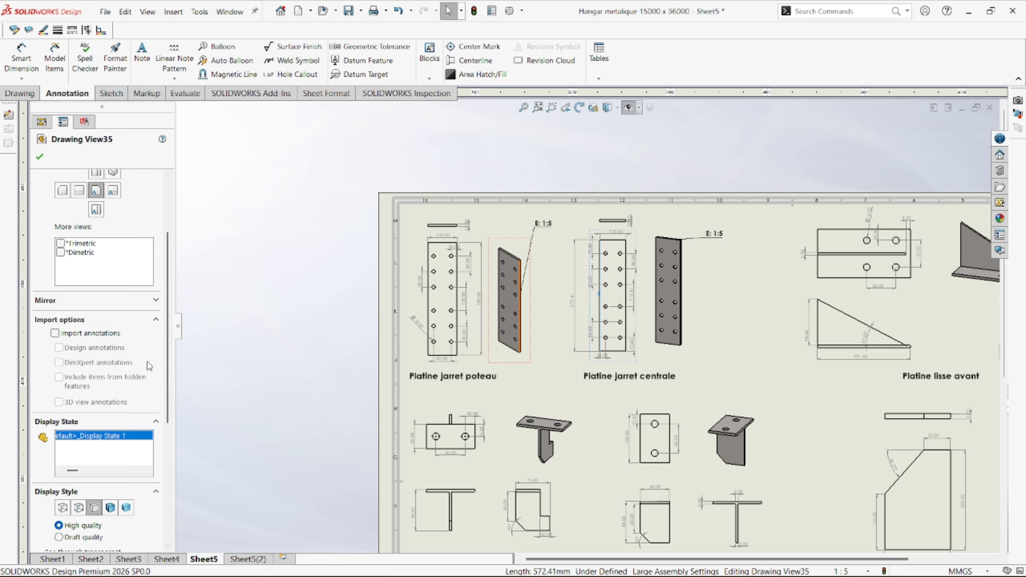
pyautogui.scroll(-5, 163, 336)
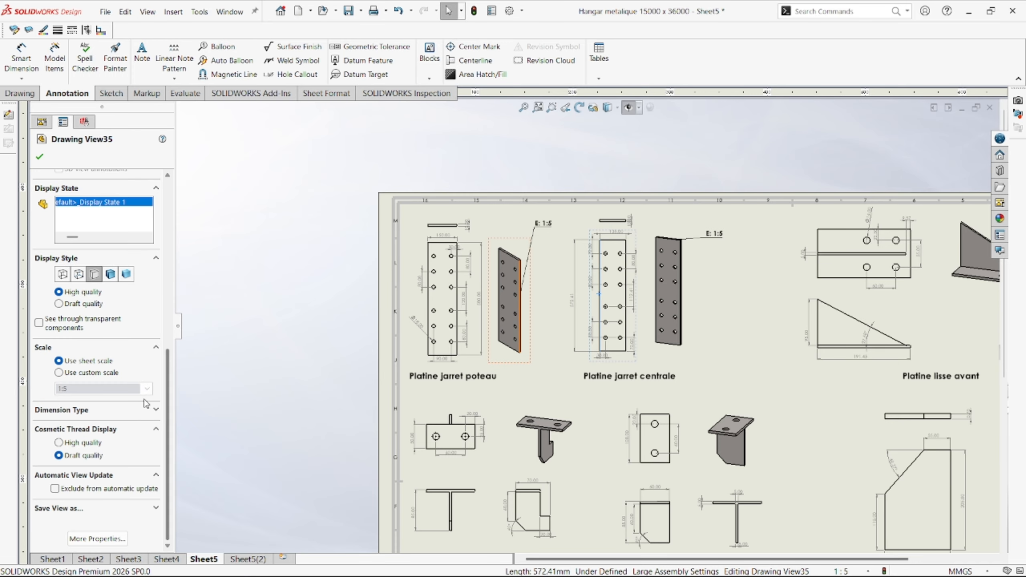
pyautogui.click(60, 374)
pyautogui.click(40, 156)
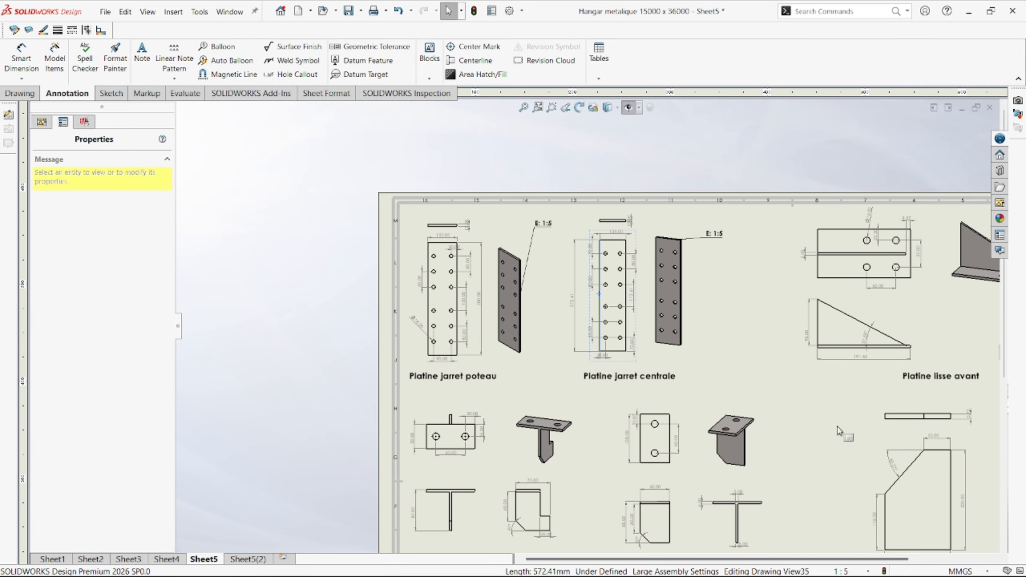
# - Set the sheet scale to 1:2, scaling the annotations' position and text height with it
pyautogui.click(883, 571)
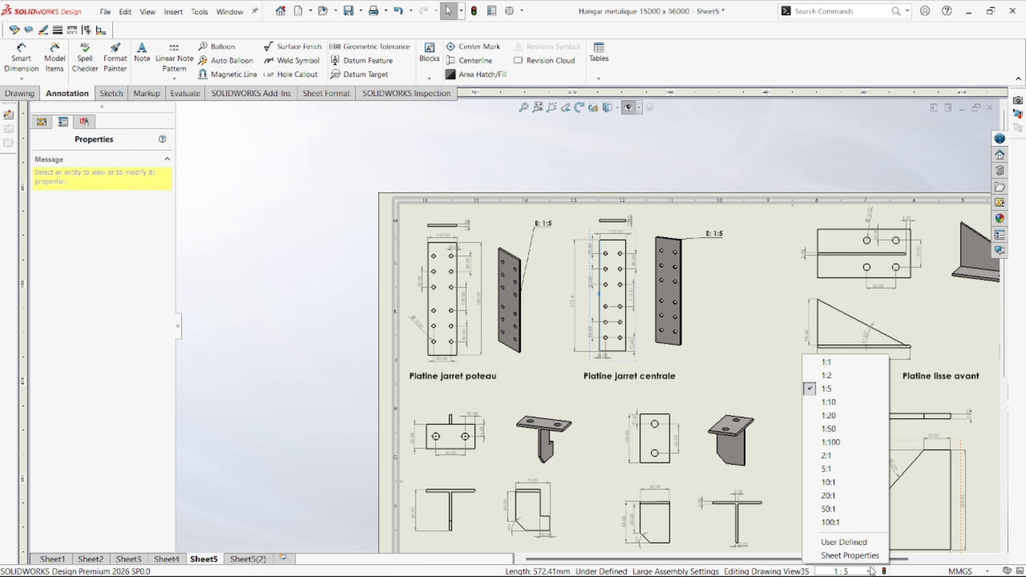
pyautogui.click(842, 383)
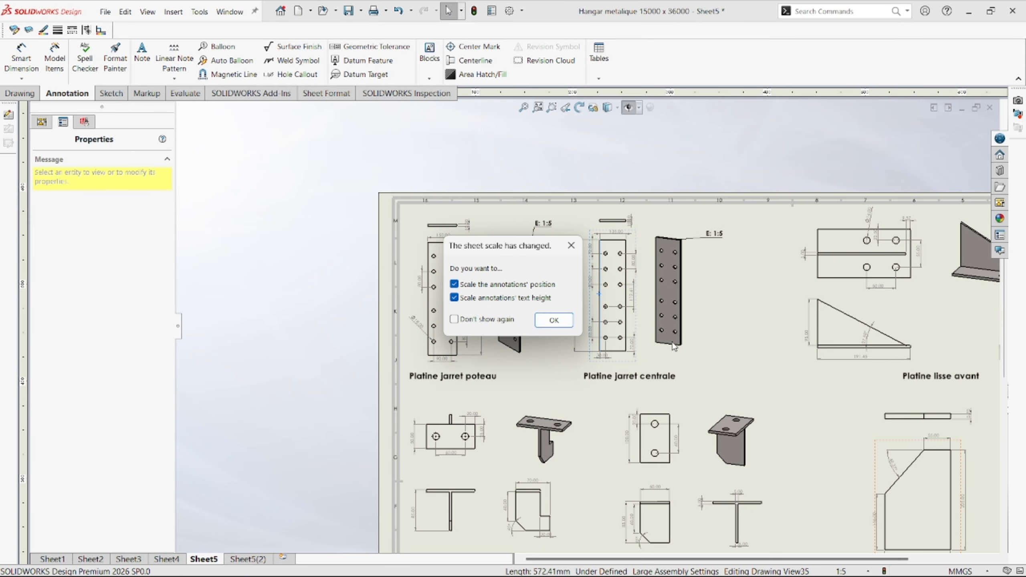
pyautogui.click(553, 321)
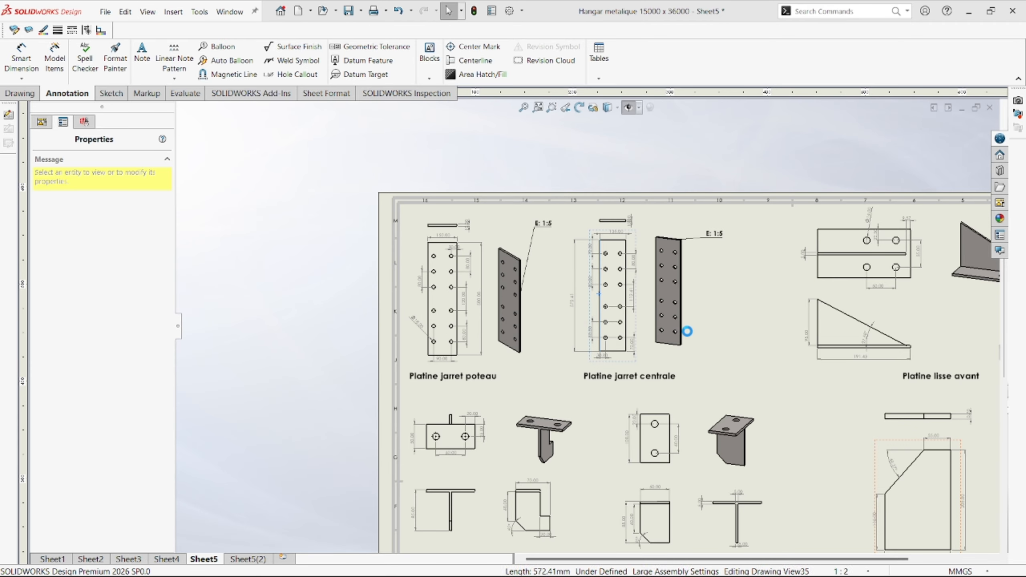
pyautogui.scroll(4, 721, 346)
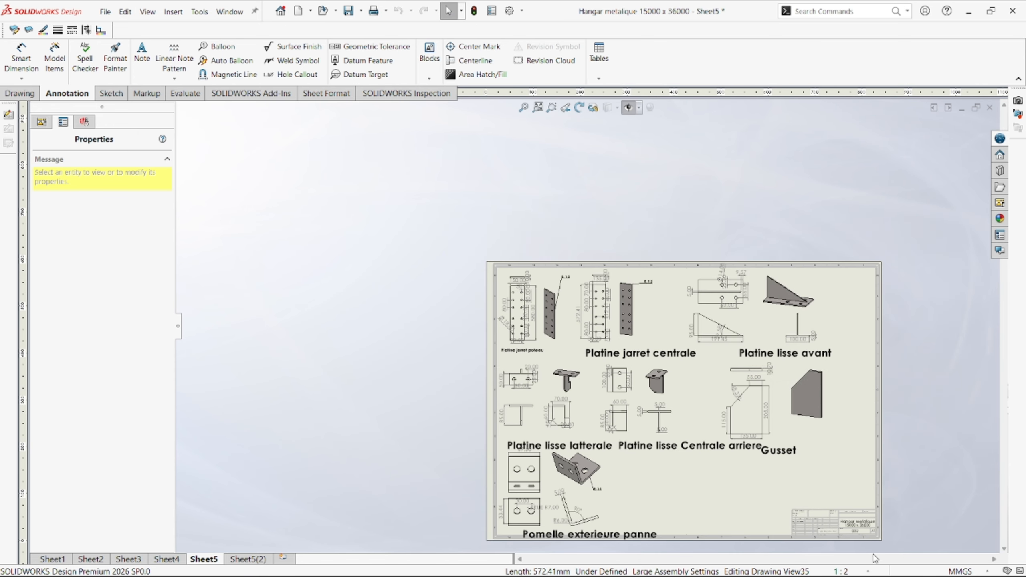
# - Reduce the Platine jarret centrale caption to 36 pt
pyautogui.scroll(-2, 872, 352)
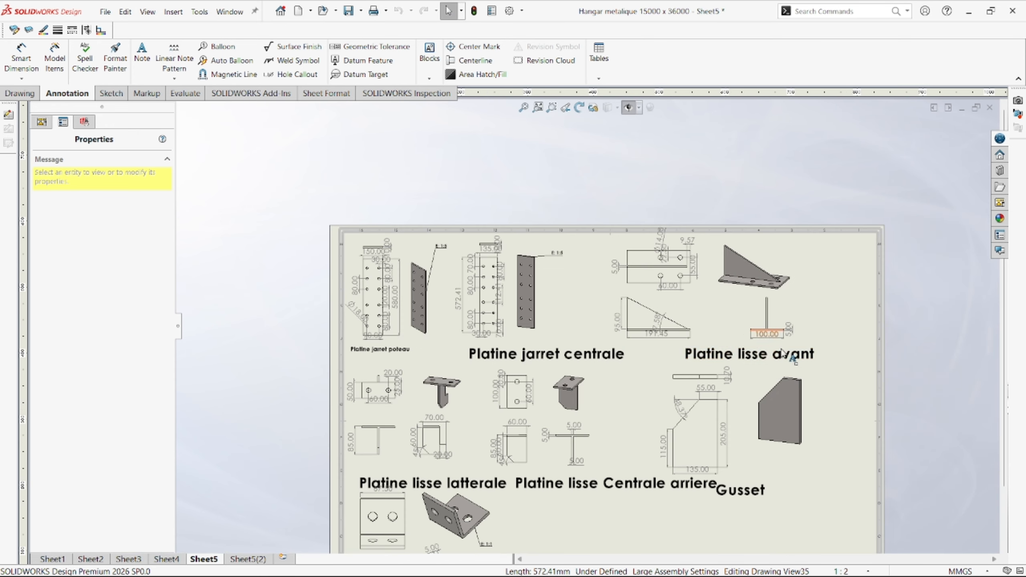
pyautogui.doubleClick(523, 356)
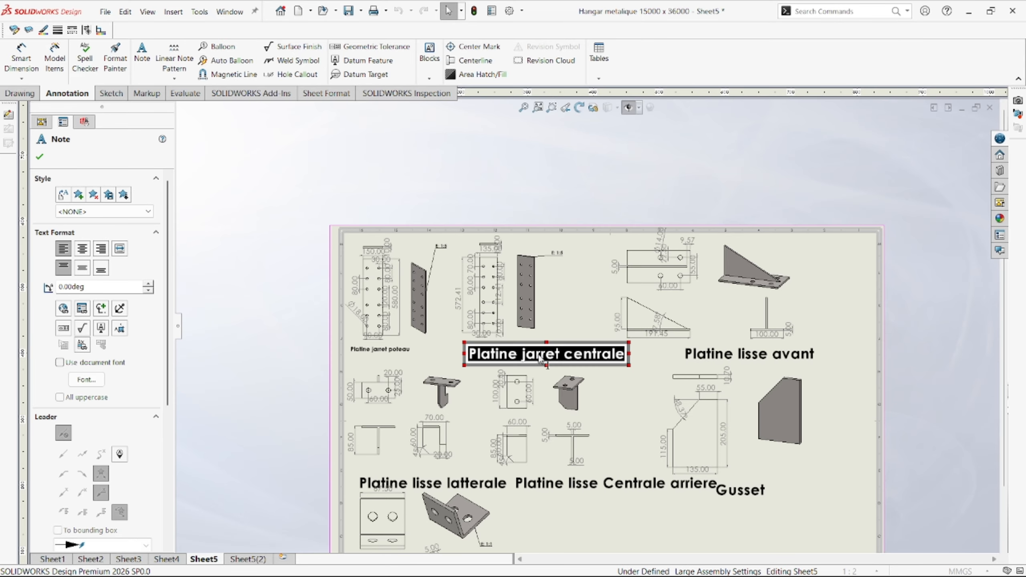
pyautogui.click(621, 327)
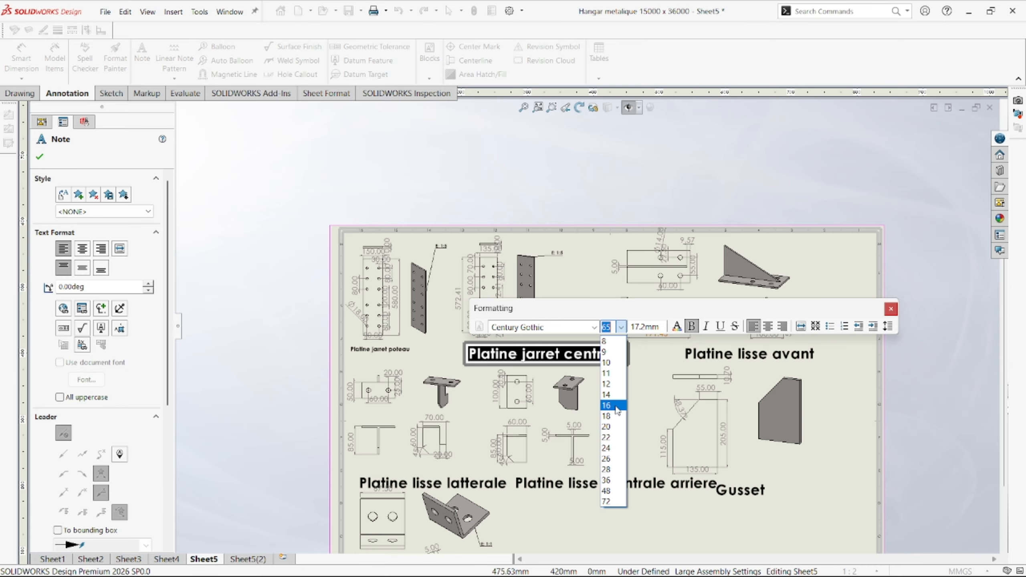
pyautogui.click(618, 458)
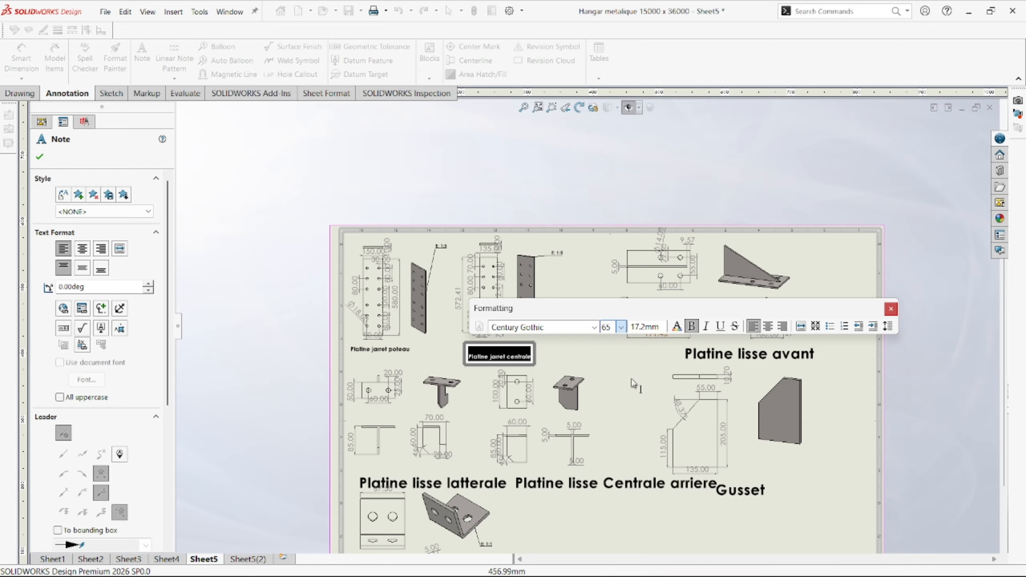
pyautogui.click(621, 328)
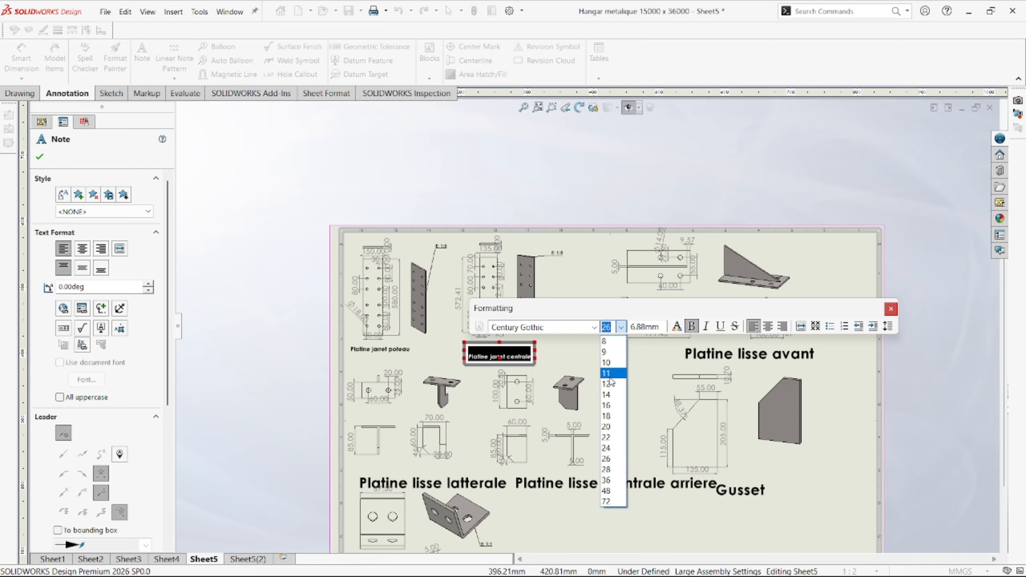
pyautogui.click(622, 481)
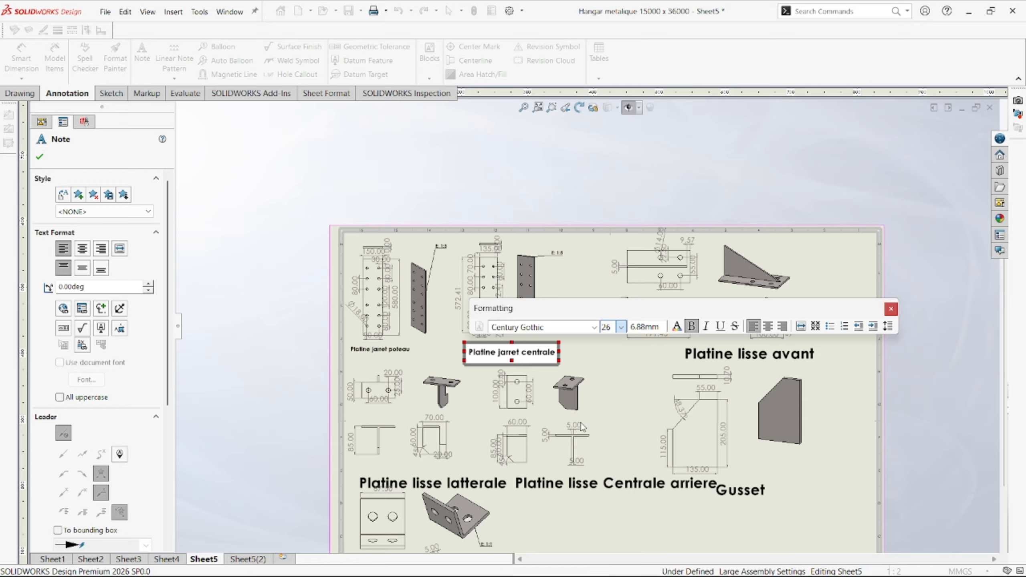
pyautogui.click(612, 374)
# - Reduce the Platine lisse avant caption to 36 pt
pyautogui.doubleClick(749, 355)
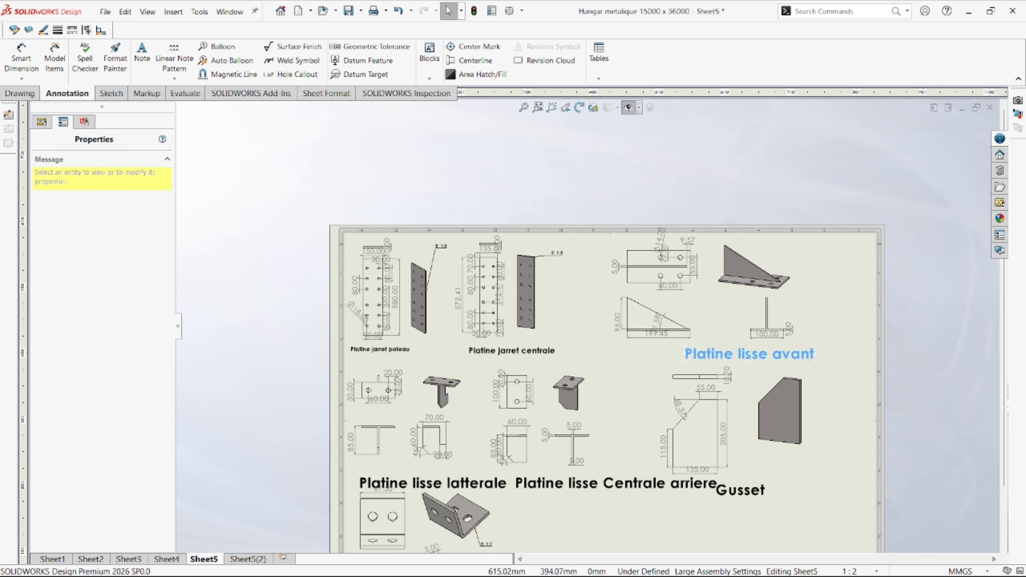
pyautogui.click(740, 326)
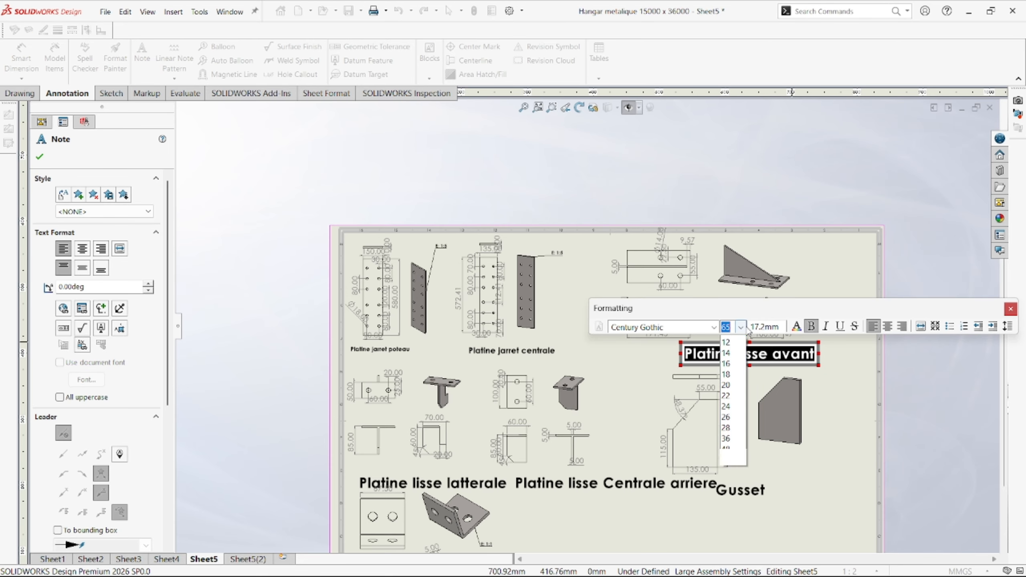
pyautogui.click(737, 482)
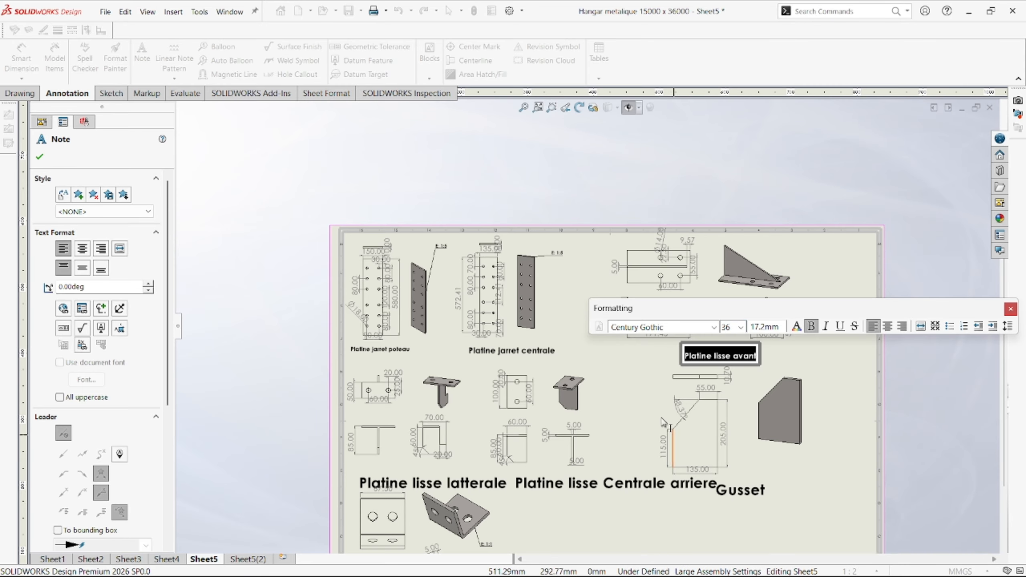
pyautogui.click(769, 459)
pyautogui.scroll(3, 540, 412)
pyautogui.scroll(-1, 540, 413)
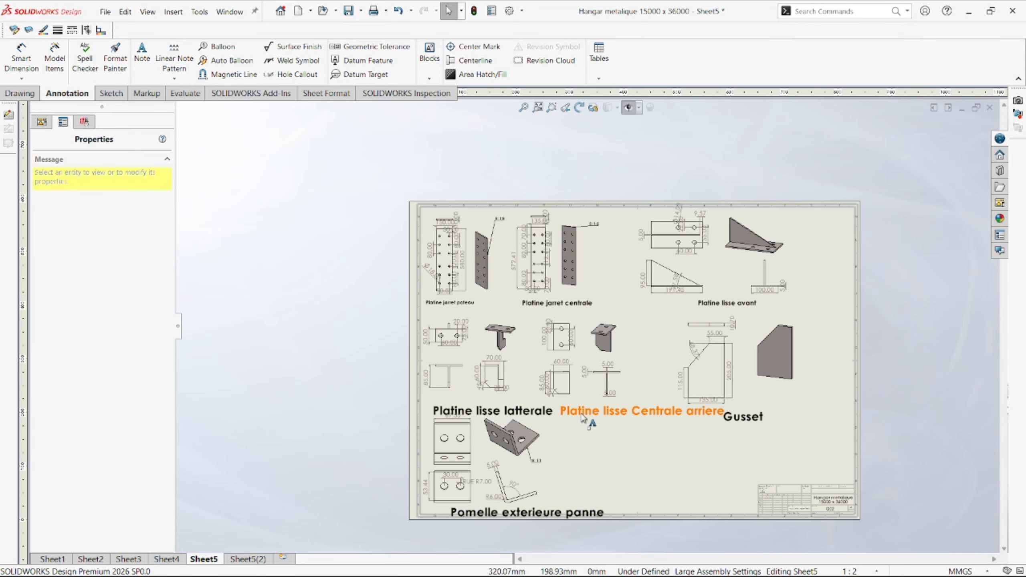
# - Set the Platine lisse latterale, Platine lisse Centrale arriere, Gusset and Pomelle exterieure panne captions together to 36 points
pyautogui.click(588, 416)
pyautogui.keyDown('ctrl'); pyautogui.click(493, 411); pyautogui.keyUp('ctrl')
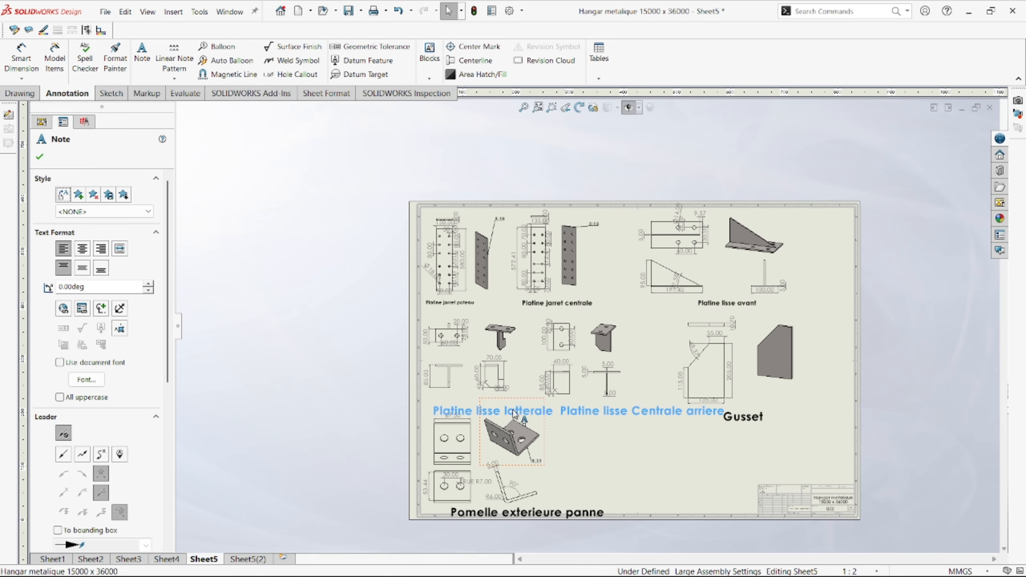
pyautogui.keyDown('ctrl'); pyautogui.click(739, 419); pyautogui.keyUp('ctrl')
pyautogui.keyDown('ctrl'); pyautogui.click(564, 516); pyautogui.keyUp('ctrl')
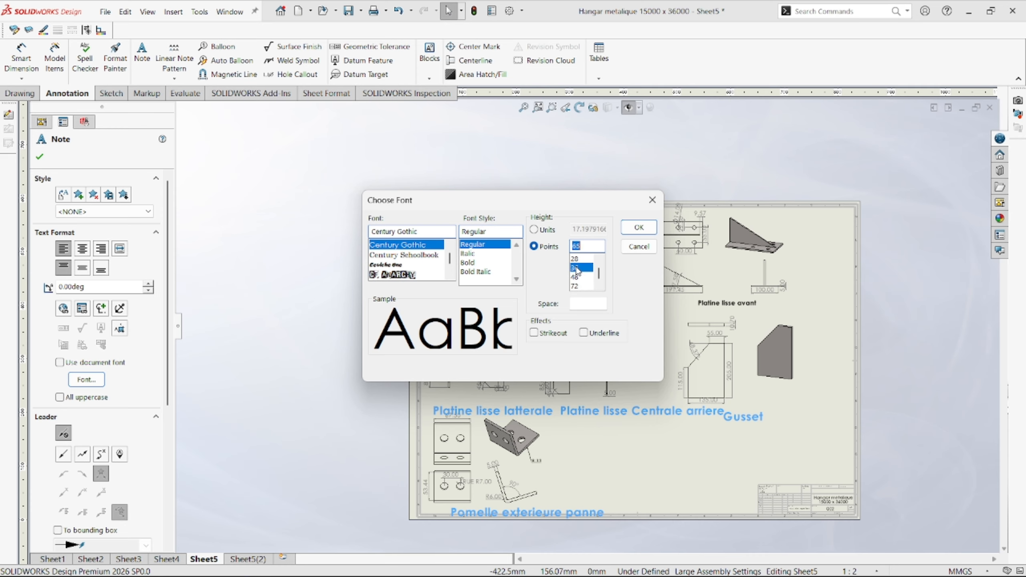
pyautogui.click(639, 228)
pyautogui.click(633, 479)
pyautogui.scroll(1, 676, 456)
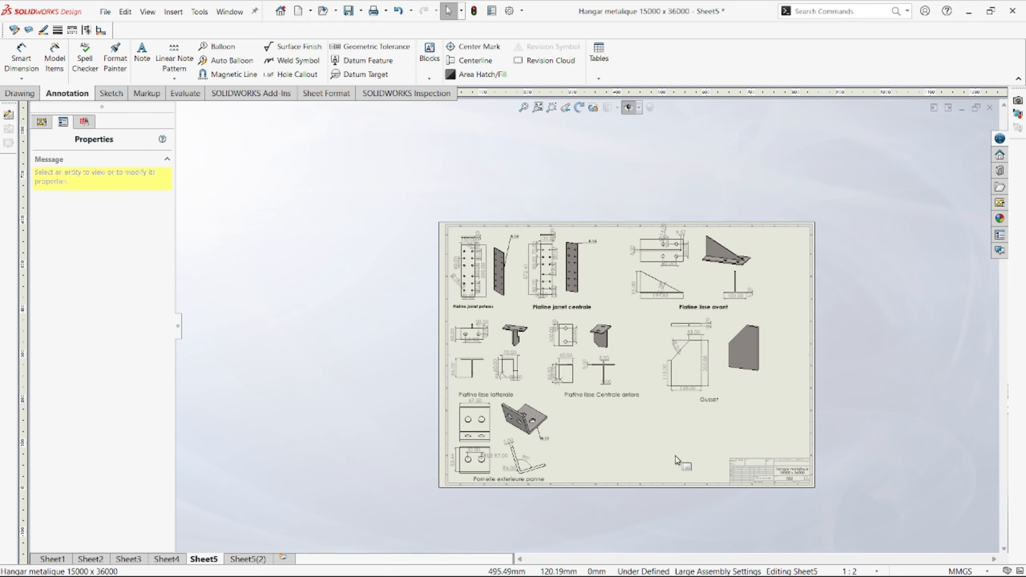
pyautogui.scroll(-2, 717, 360)
pyautogui.scroll(1, 541, 405)
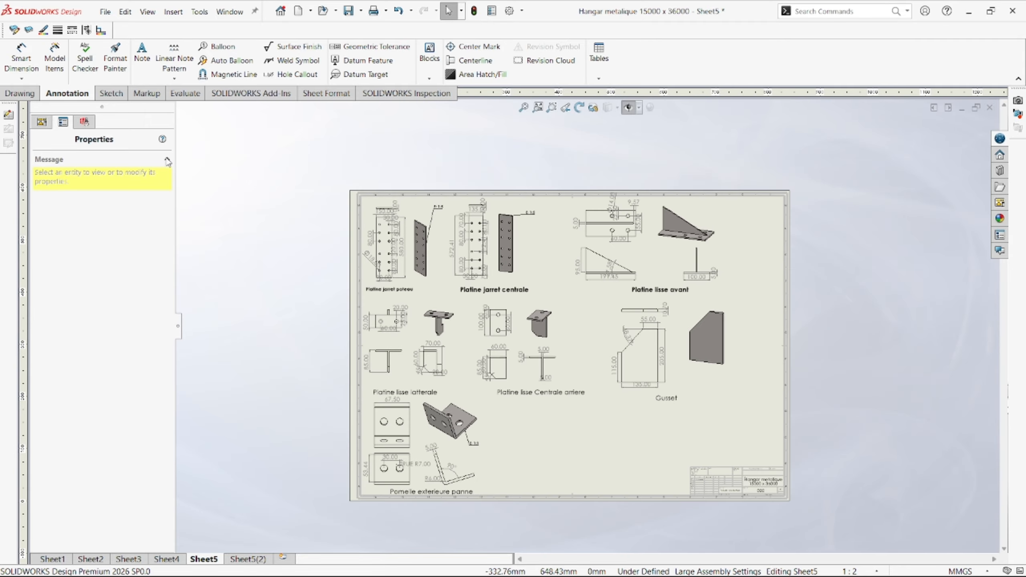
# - Start a model view of the Hangar métalique 15000 x 36000 part and open the choice of bodies to include
pyautogui.click(42, 122)
pyautogui.scroll(-10, 33, 148)
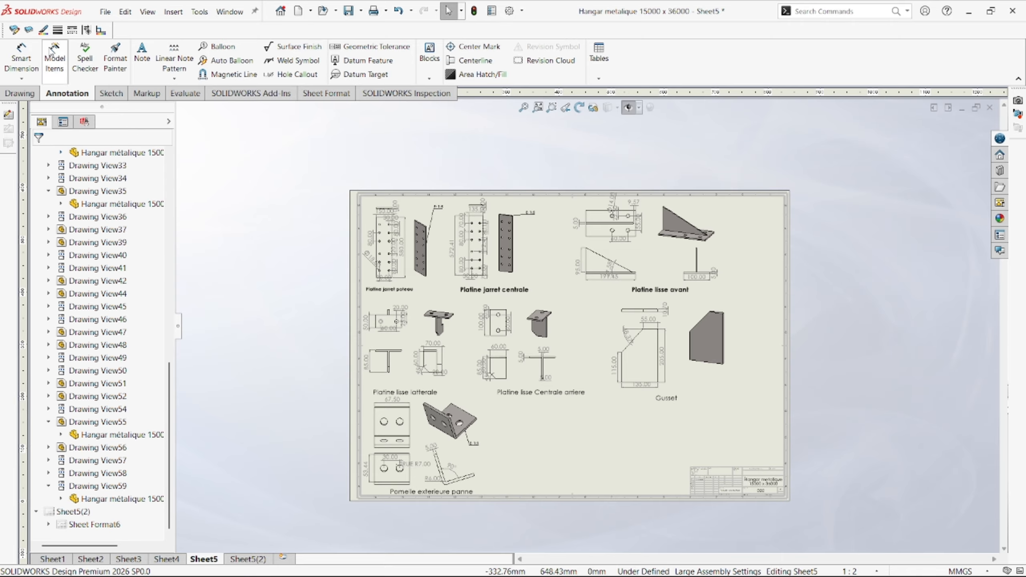
pyautogui.click(19, 93)
pyautogui.click(14, 56)
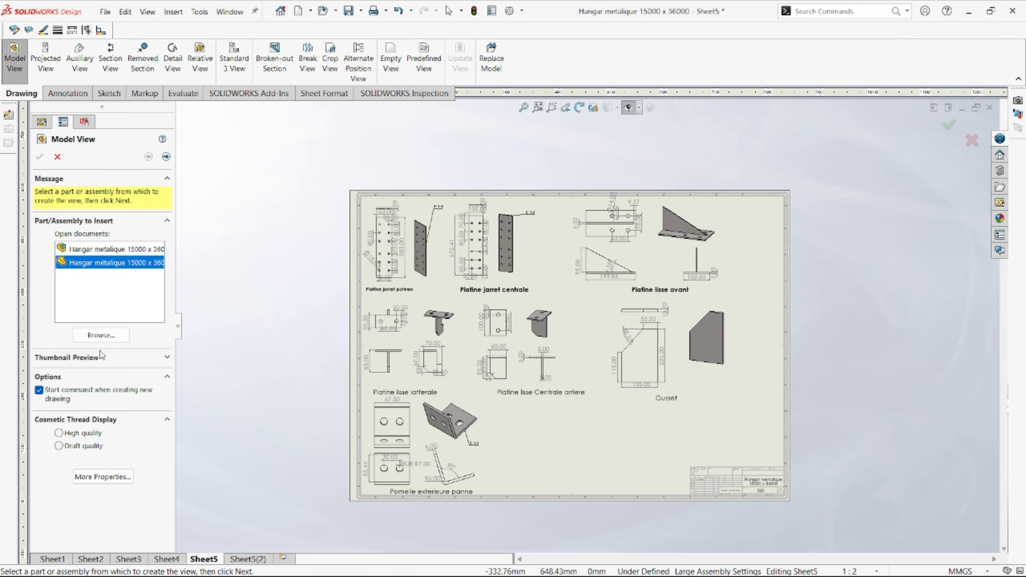
pyautogui.click(101, 335)
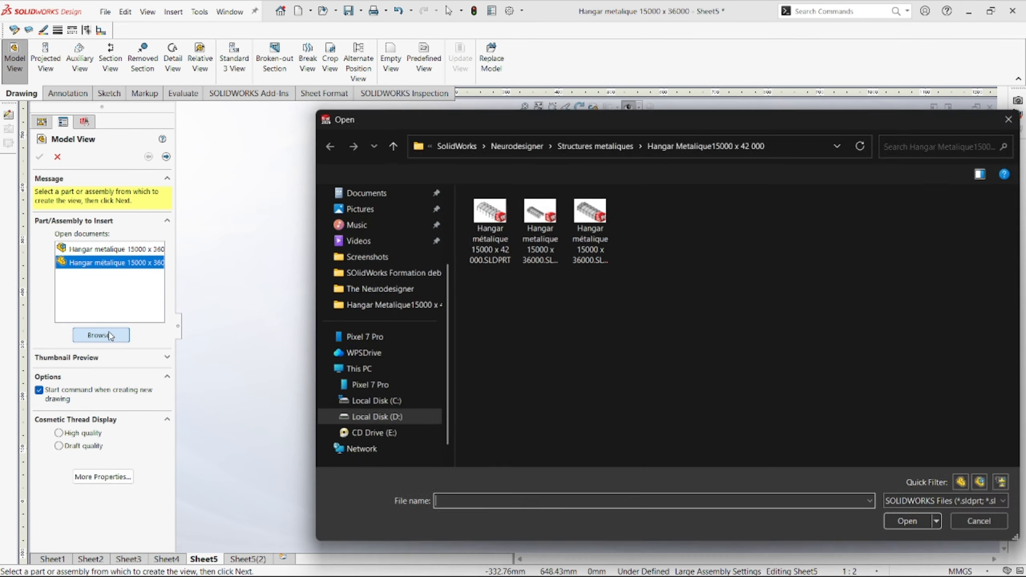
pyautogui.click(1008, 119)
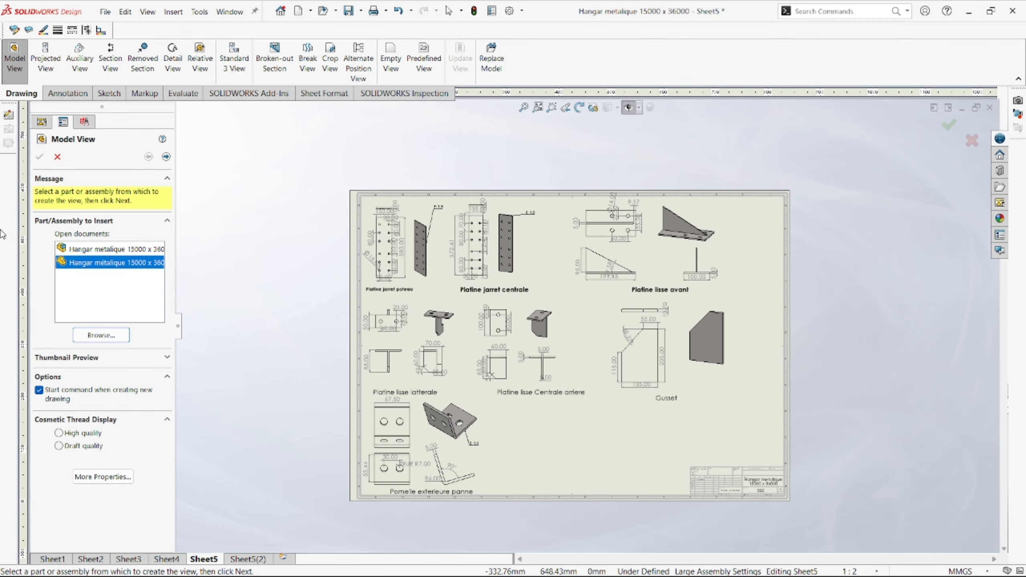
pyautogui.doubleClick(110, 264)
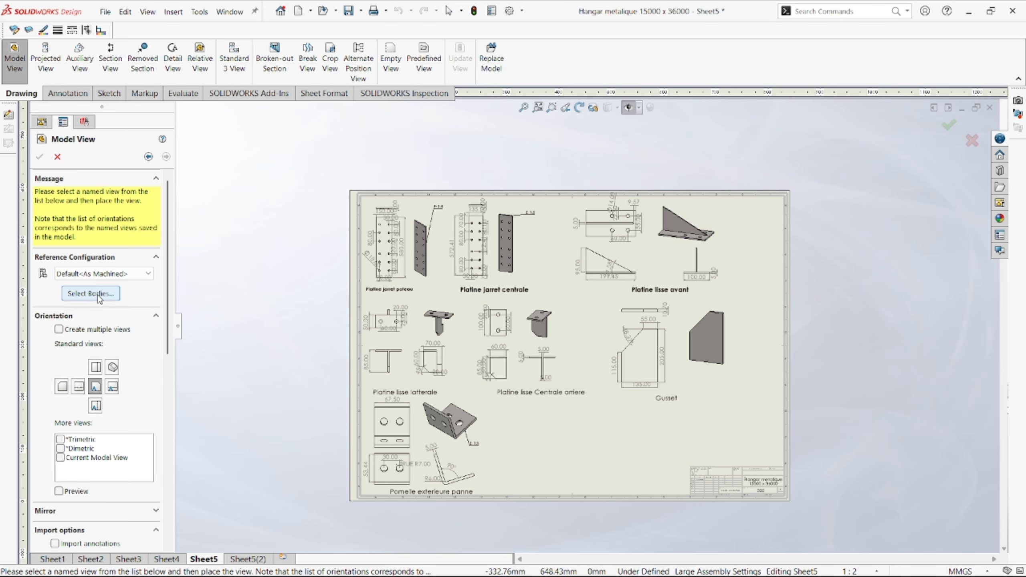
pyautogui.click(98, 296)
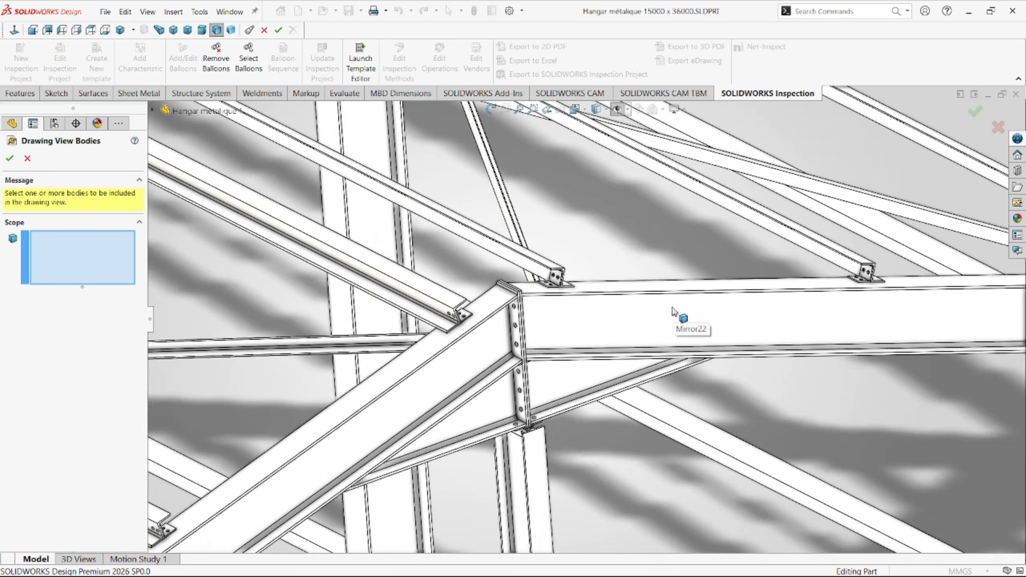
# - Pick the angle bracket that holds the purlin on the rafter beside the ridge joint as the view's body
pyautogui.scroll(8, 673, 311)
pyautogui.scroll(-7, 404, 284)
pyautogui.scroll(6, 472, 271)
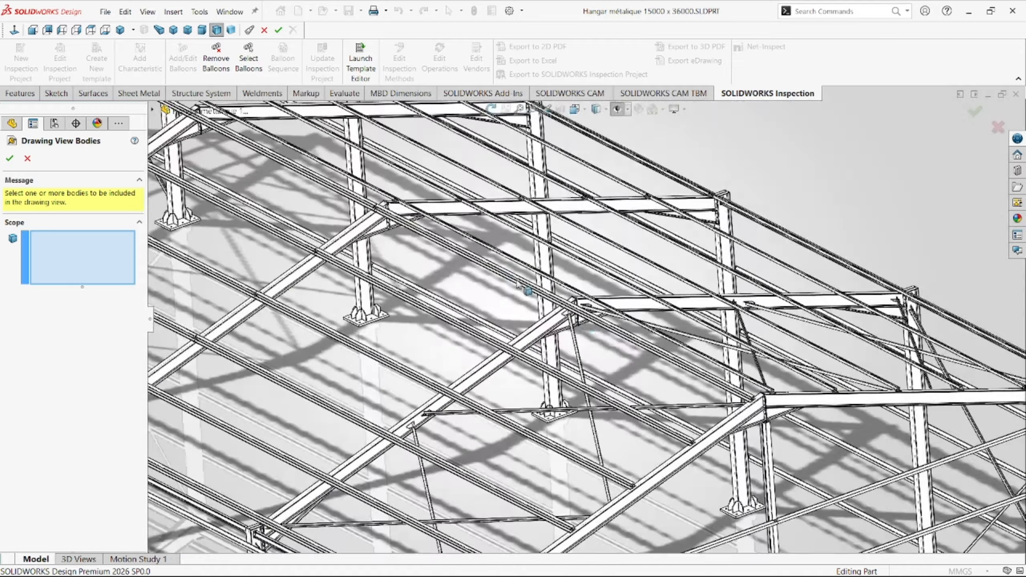
pyautogui.scroll(-6, 525, 291)
pyautogui.scroll(4, 555, 291)
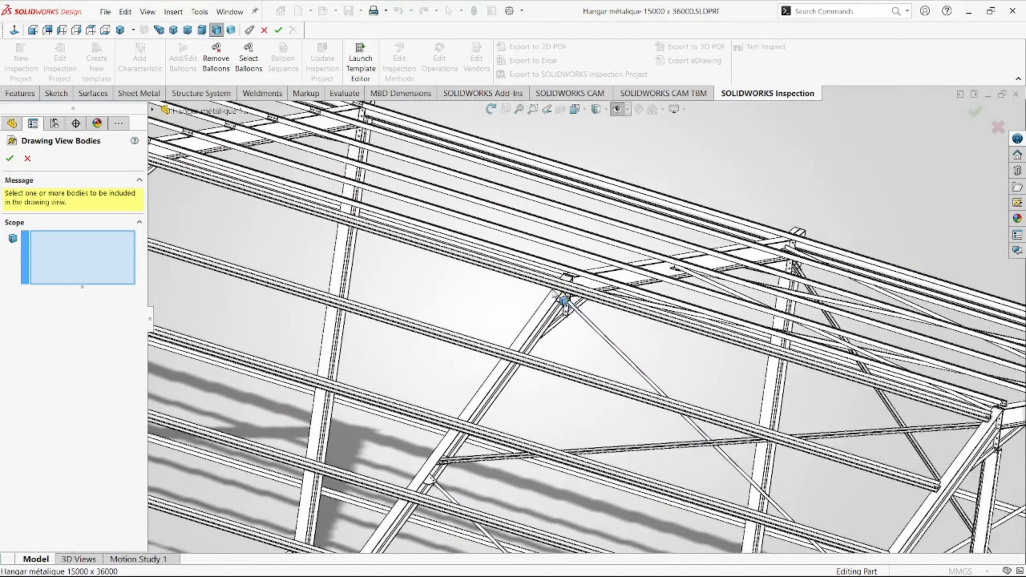
pyautogui.scroll(5, 401, 280)
pyautogui.scroll(-9, 426, 229)
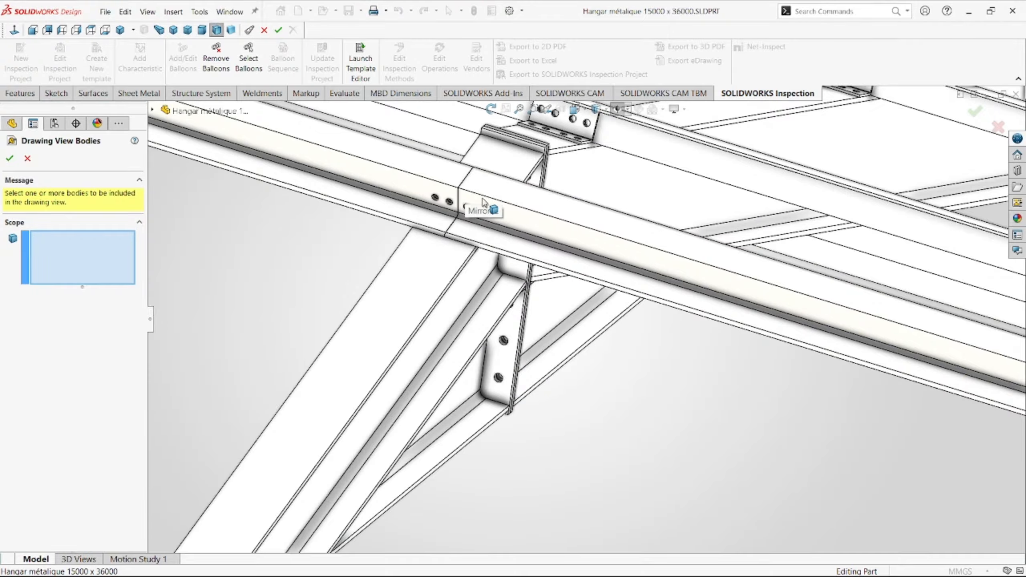
pyautogui.scroll(6, 483, 202)
pyautogui.scroll(-3, 679, 344)
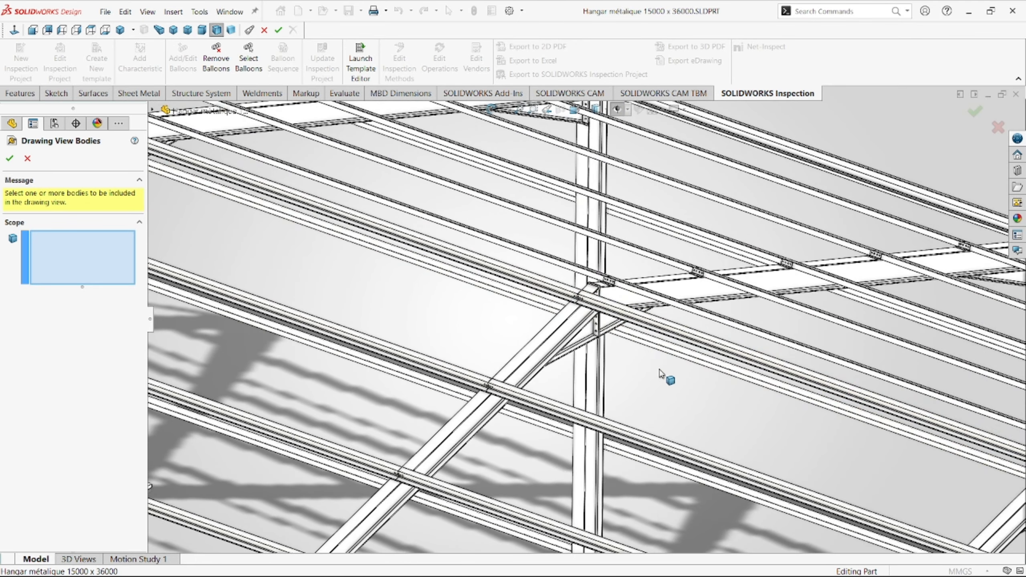
pyautogui.scroll(-6, 618, 304)
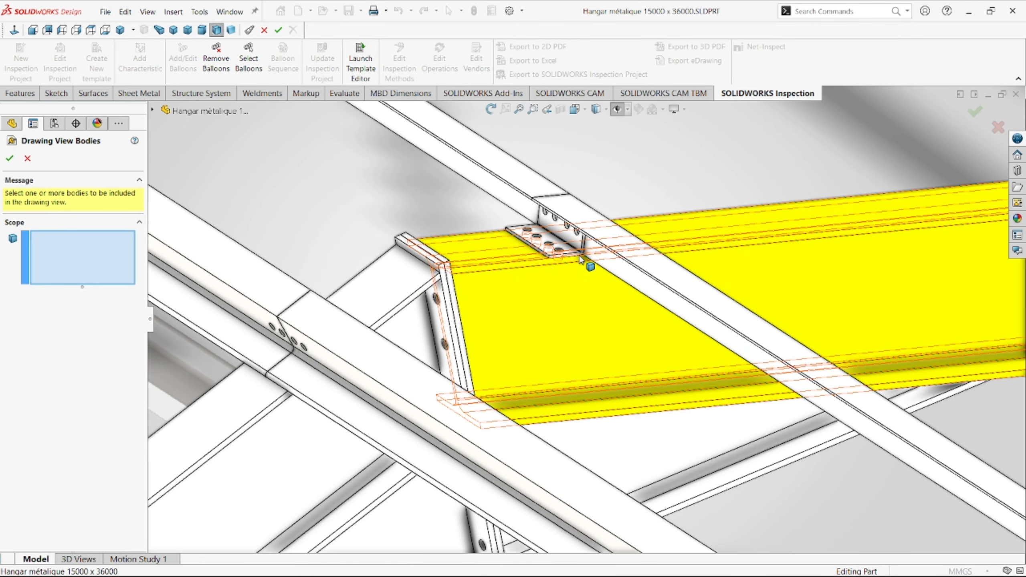
pyautogui.scroll(-2, 580, 259)
pyautogui.click(550, 283)
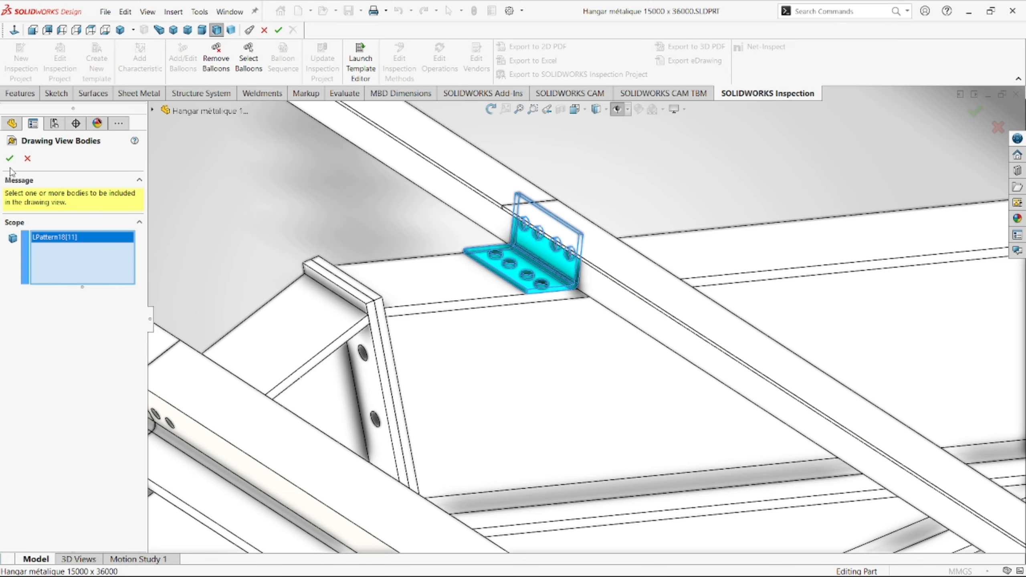
# - Replace the chosen body with the purlin angle bracket on the opposite rafter and accept it for the drawing view
pyautogui.moveTo(559, 272); pyautogui.dragTo(297, 288, button='middle')
pyautogui.scroll(-4, 534, 298)
pyautogui.click(396, 287)
pyautogui.scroll(3, 363, 285)
pyautogui.scroll(2, 282, 311)
pyautogui.scroll(-4, 278, 328)
pyautogui.click(316, 354)
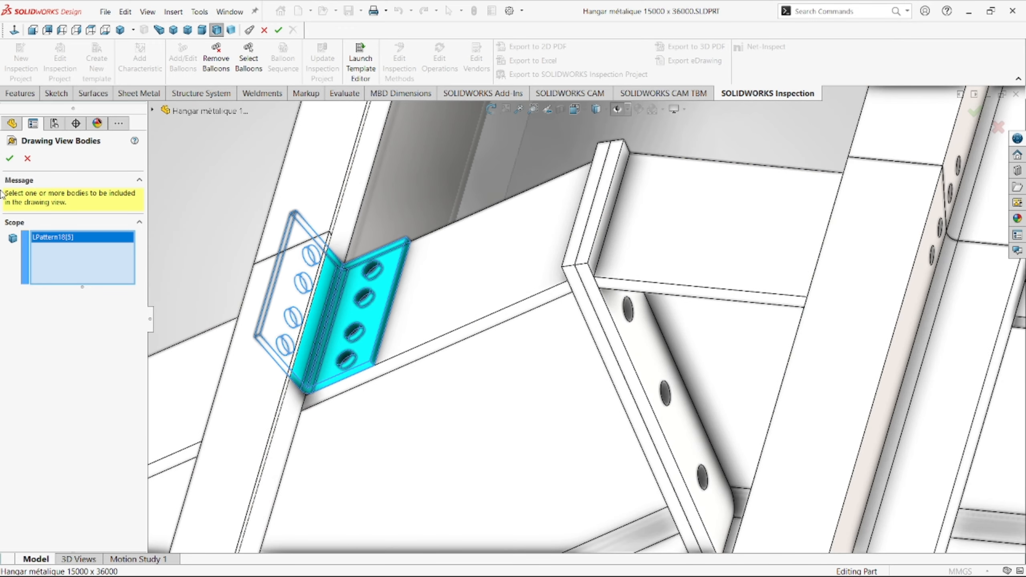
pyautogui.click(10, 158)
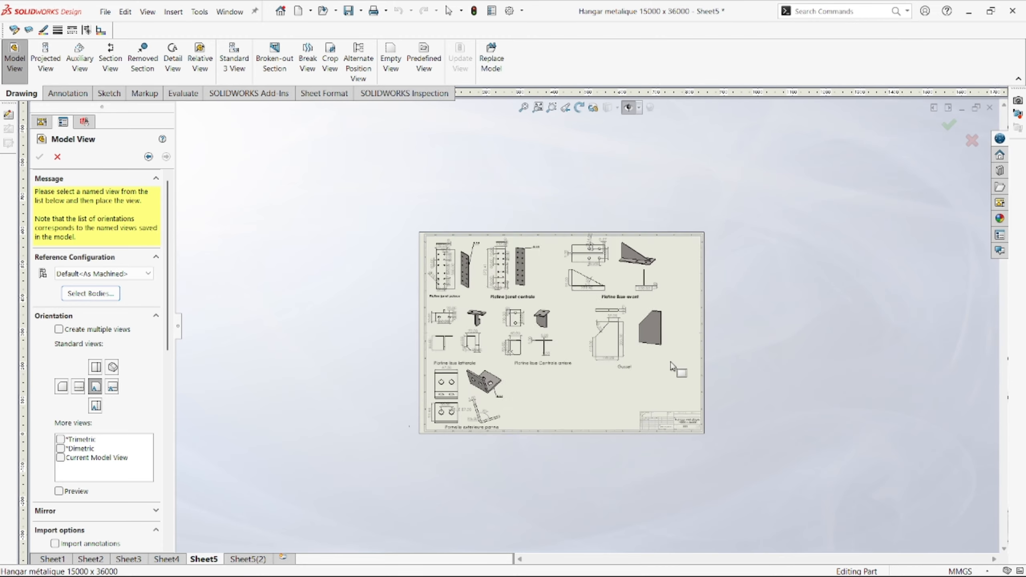
# - Set the model view to create multiple views of the bracket: front, top, right and Dimetric
pyautogui.scroll(-2, 672, 365)
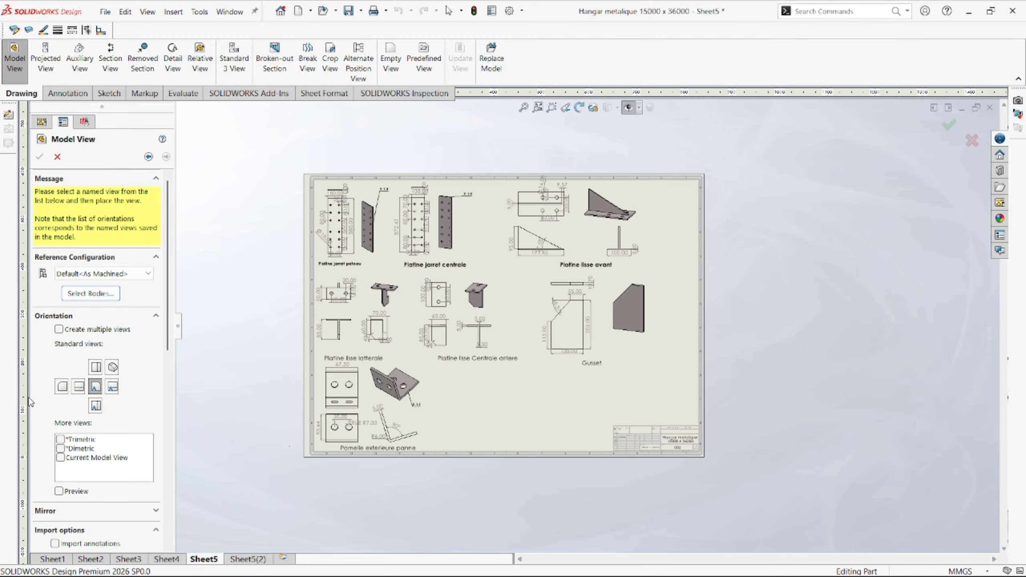
pyautogui.click(59, 330)
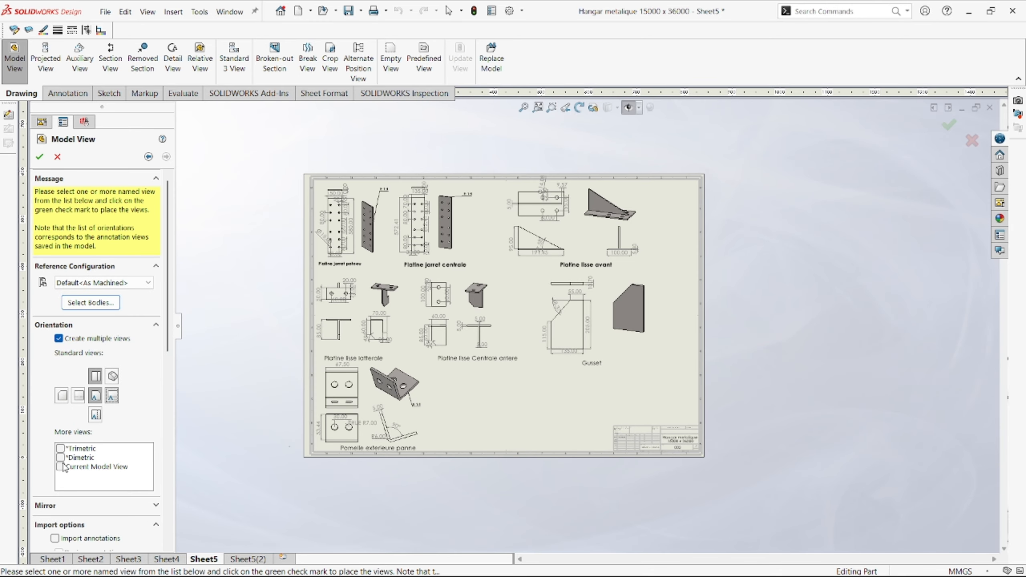
pyautogui.click(60, 457)
# - Set the new bracket views to a custom scale of 1:2
pyautogui.scroll(-4, 164, 475)
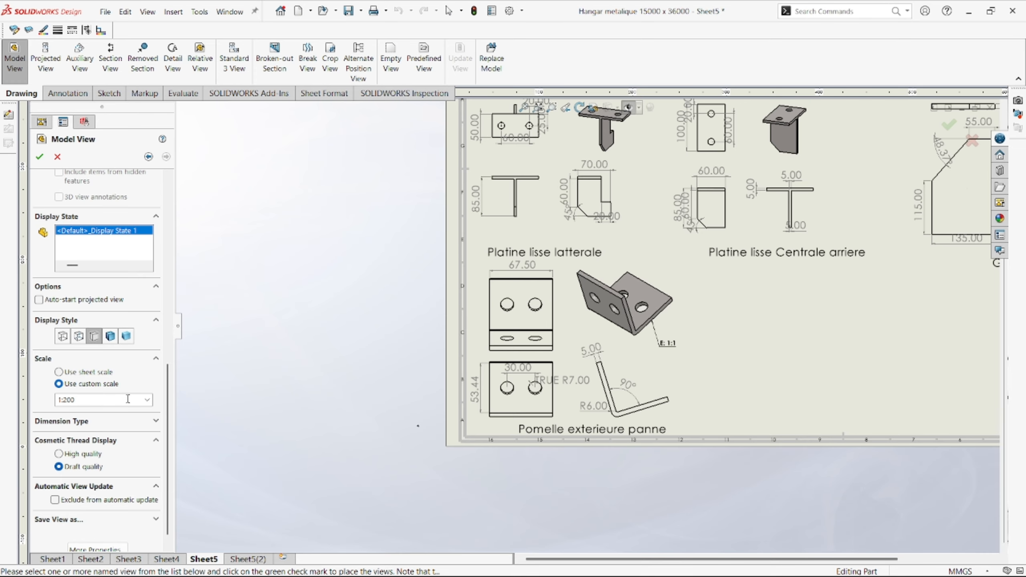
pyautogui.click(147, 400)
pyautogui.click(95, 414)
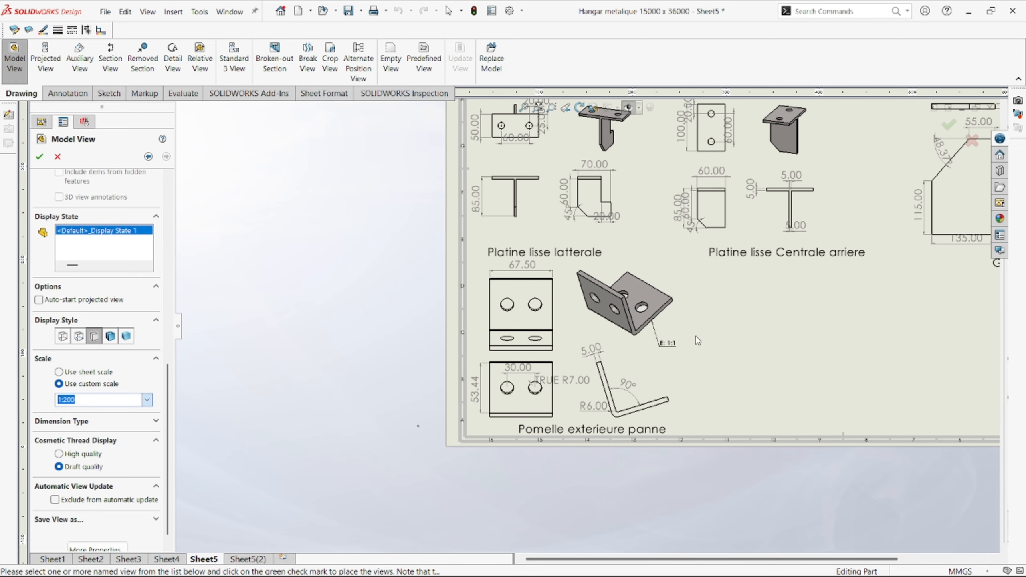
pyautogui.scroll(2, 819, 343)
pyautogui.scroll(-1, 814, 340)
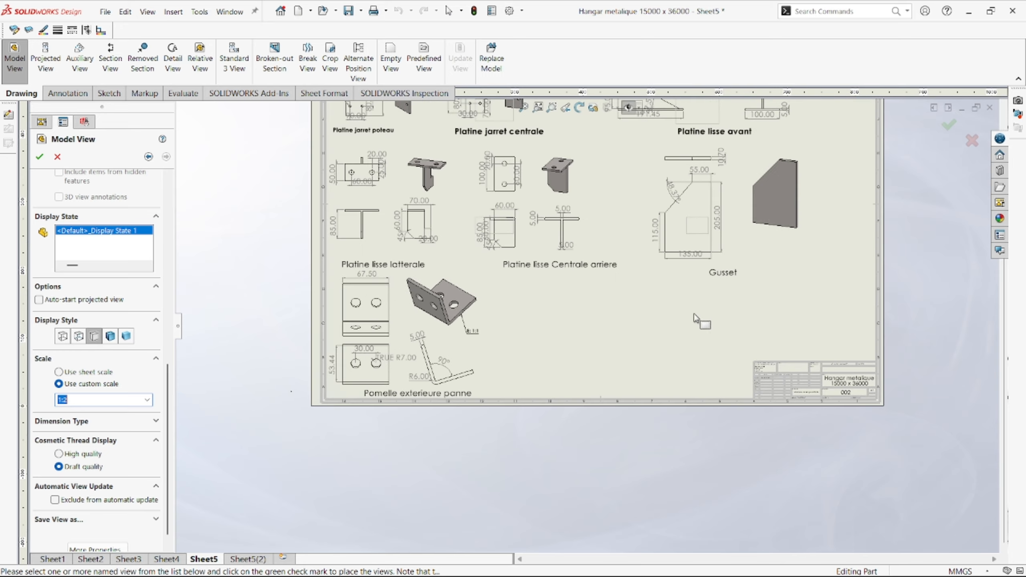
pyautogui.scroll(3, 695, 320)
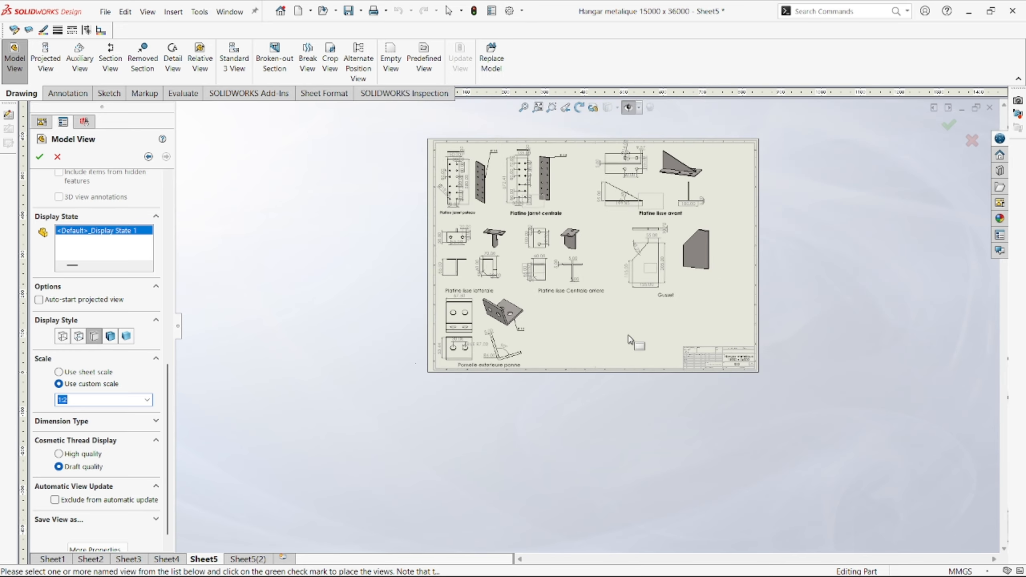
pyautogui.scroll(-1, 628, 335)
pyautogui.scroll(10, 166, 397)
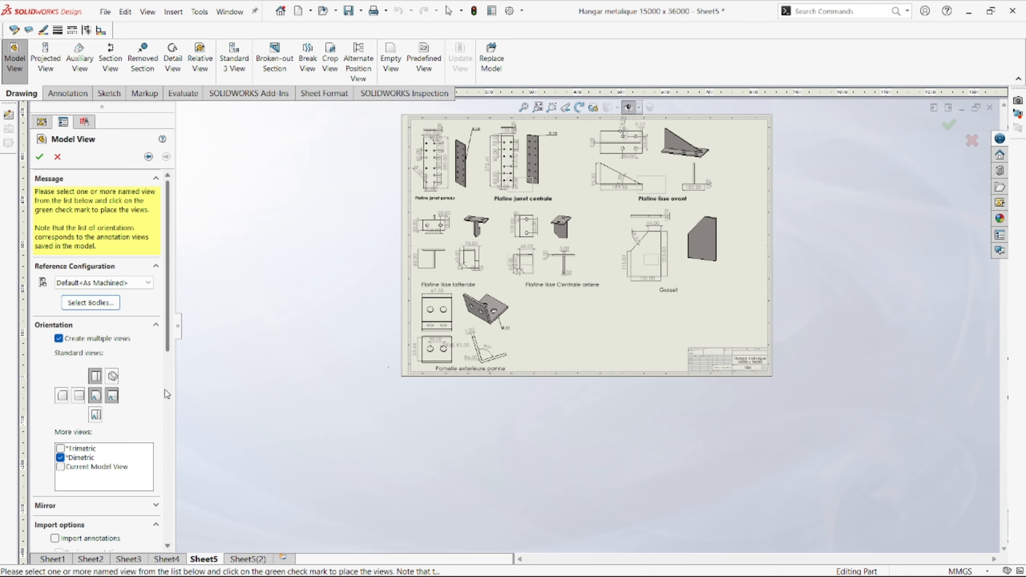
# - Place the bracket views on the sheet and move the front view into the free area beside the title block
pyautogui.scroll(-5, 159, 378)
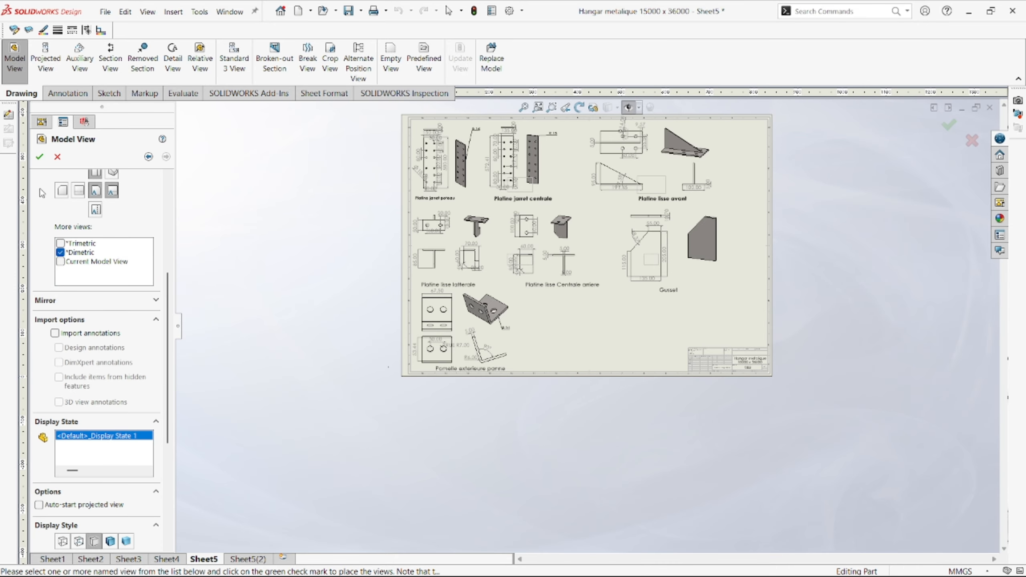
pyautogui.click(567, 348)
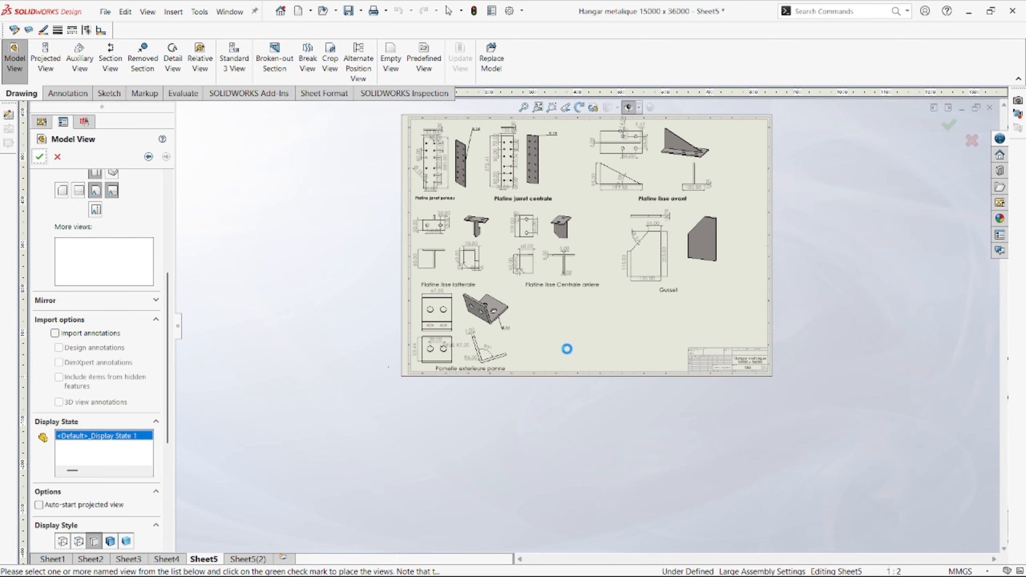
pyautogui.scroll(-2, 668, 320)
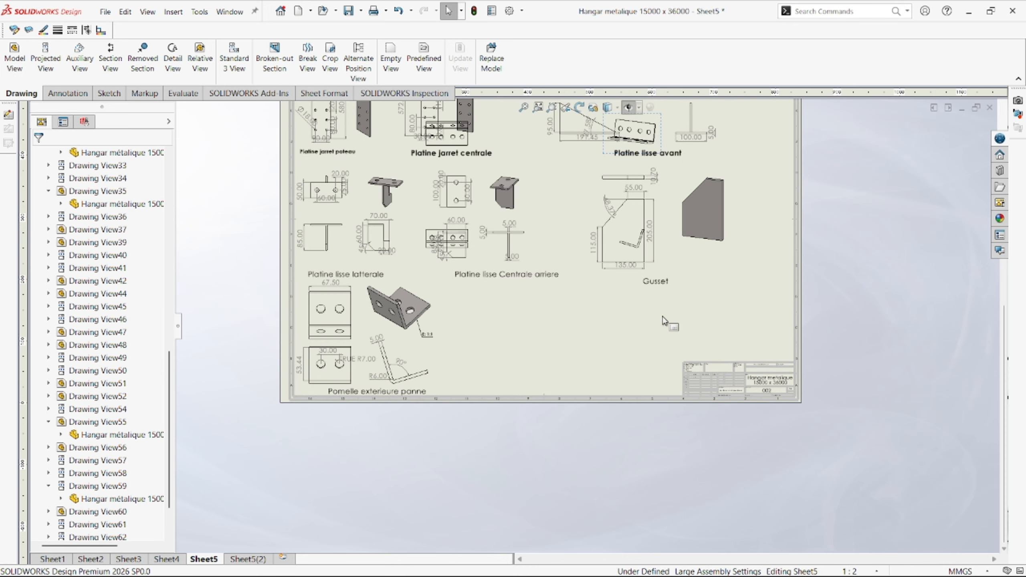
pyautogui.scroll(-2, 481, 253)
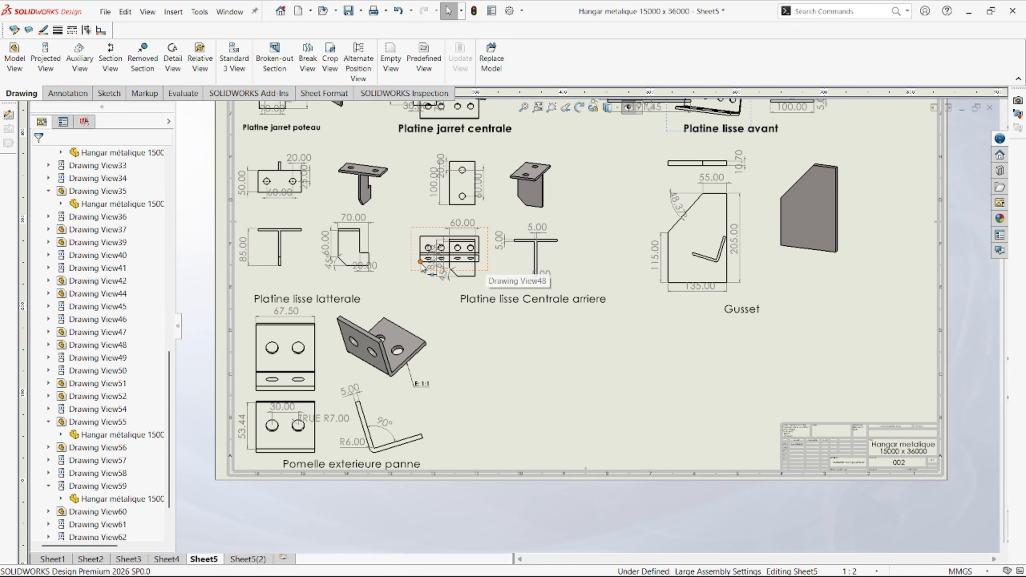
pyautogui.moveTo(416, 275); pyautogui.dragTo(543, 435)
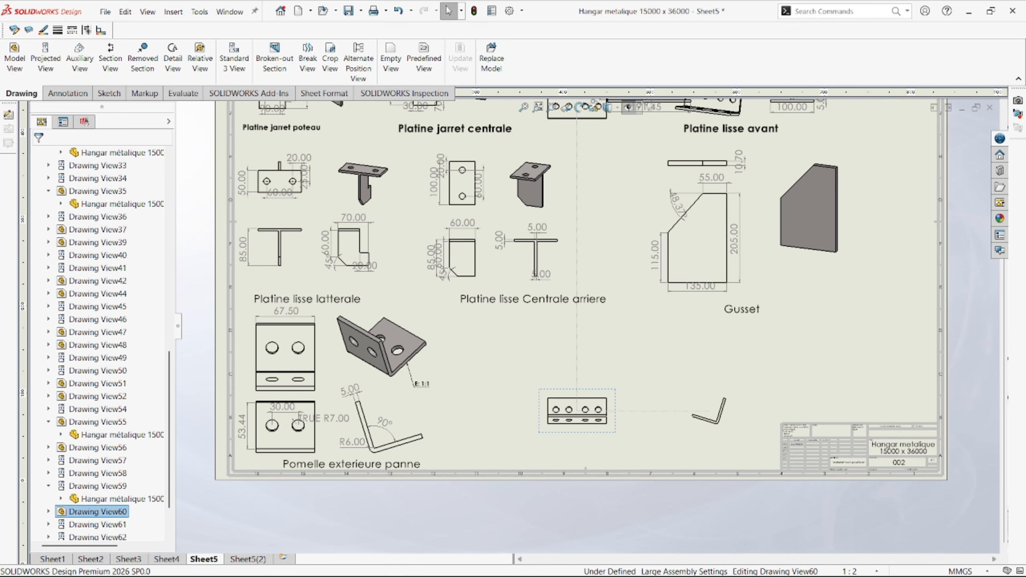
# - Move the bracket's top view directly above its front view and the dimetric view above the right view
pyautogui.scroll(3, 653, 254)
pyautogui.scroll(-1, 642, 242)
pyautogui.moveTo(566, 245); pyautogui.dragTo(566, 414)
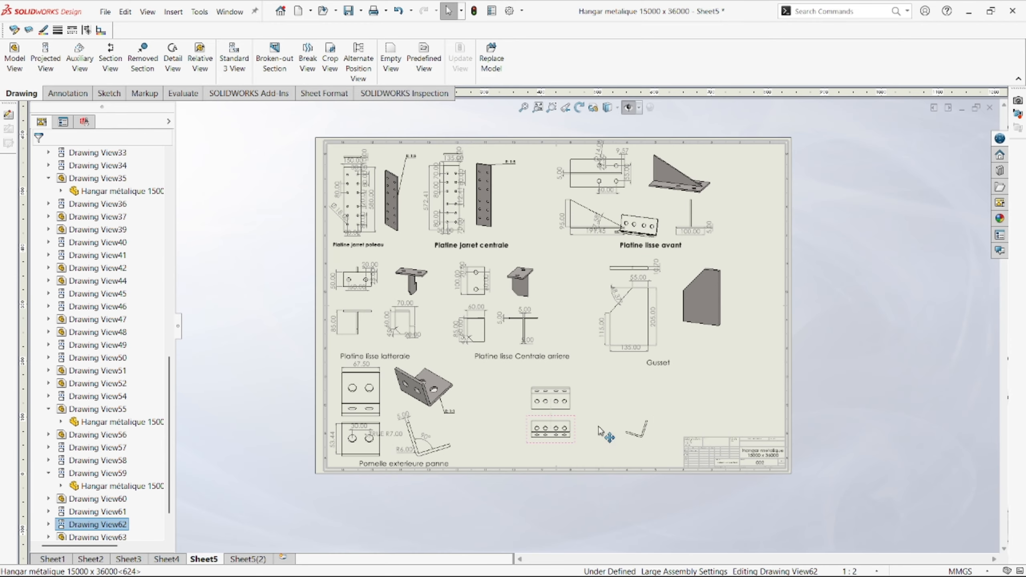
pyautogui.scroll(-2, 600, 427)
pyautogui.click(652, 421)
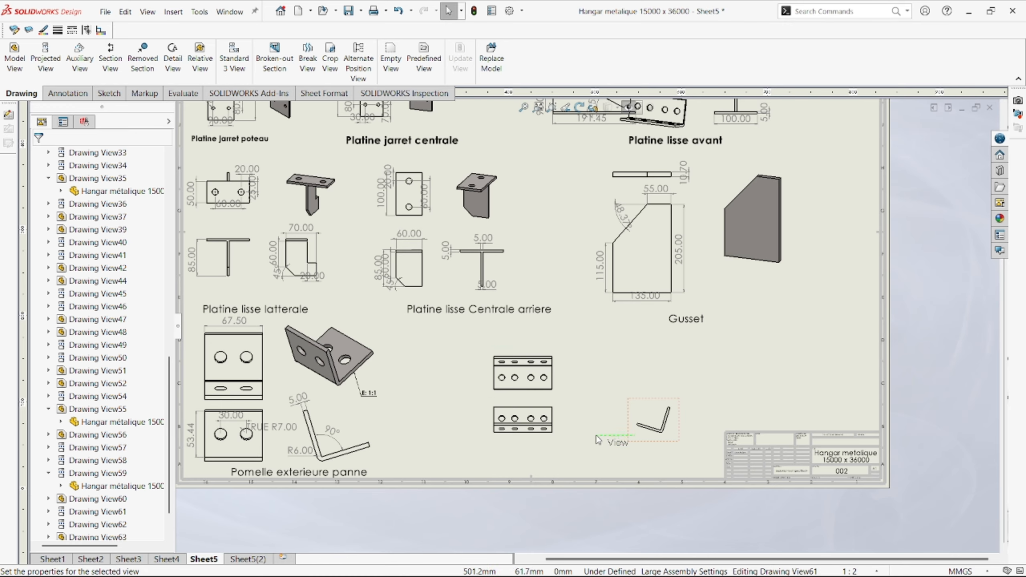
pyautogui.scroll(1, 597, 436)
pyautogui.scroll(1, 590, 324)
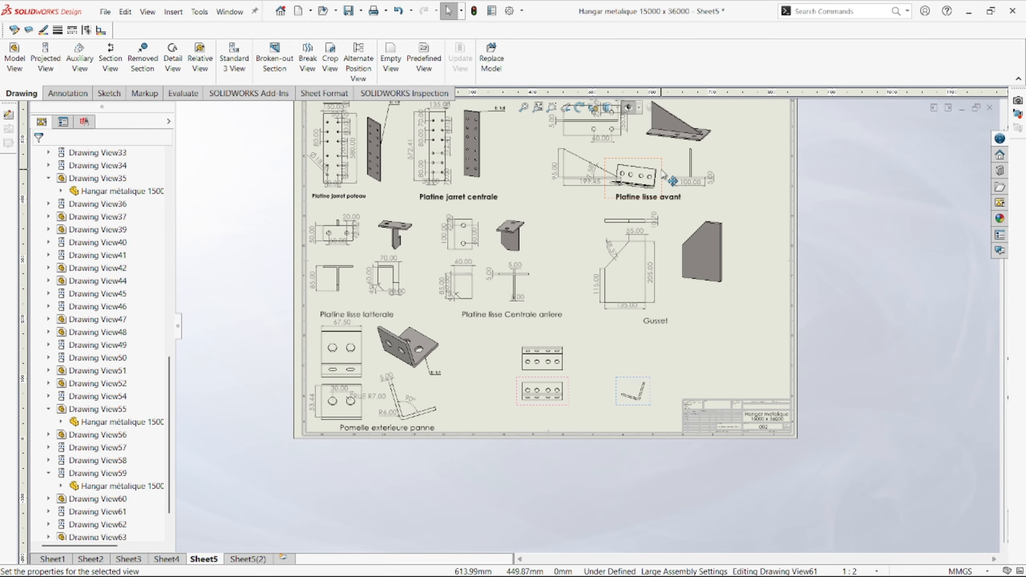
pyautogui.moveTo(663, 173); pyautogui.dragTo(638, 354)
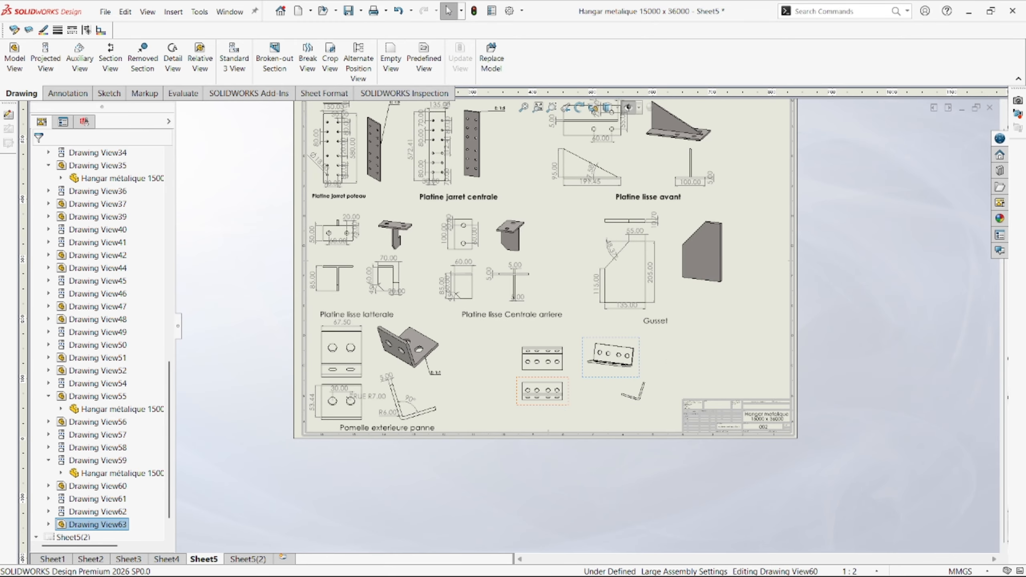
# - Set the bracket's front view to a custom scale of 1:1 and accept it
pyautogui.click(543, 395)
pyautogui.click(61, 123)
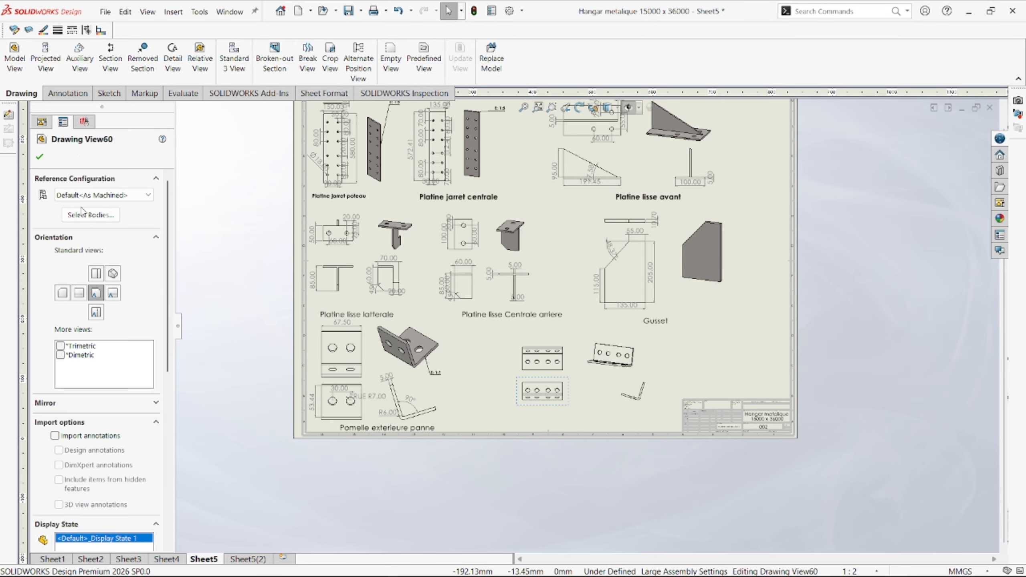
pyautogui.scroll(-8, 145, 449)
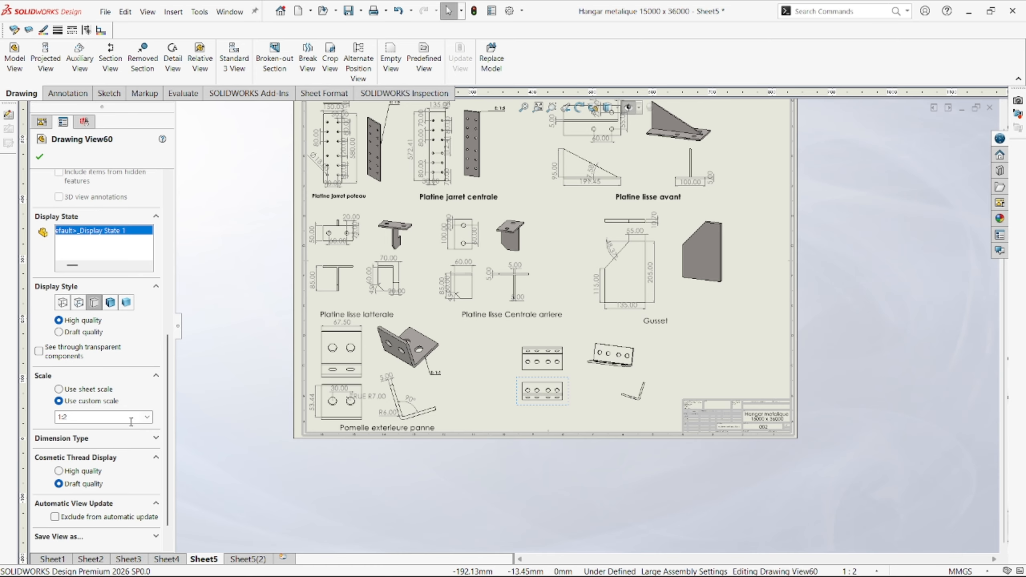
pyautogui.click(147, 417)
pyautogui.click(81, 430)
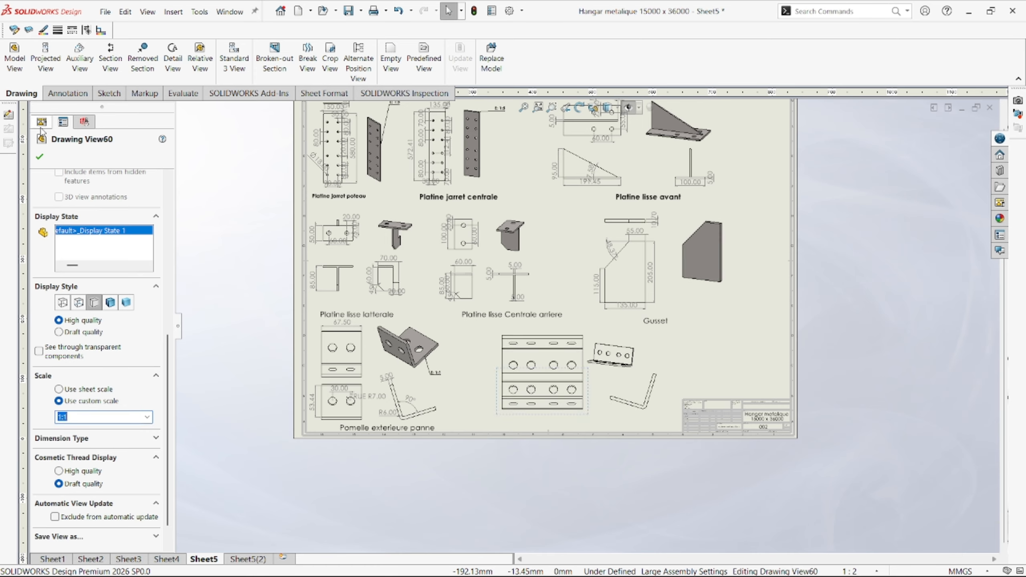
pyautogui.click(40, 156)
# - Set the bracket's dimetric view to a custom scale of 1:1
pyautogui.click(633, 360)
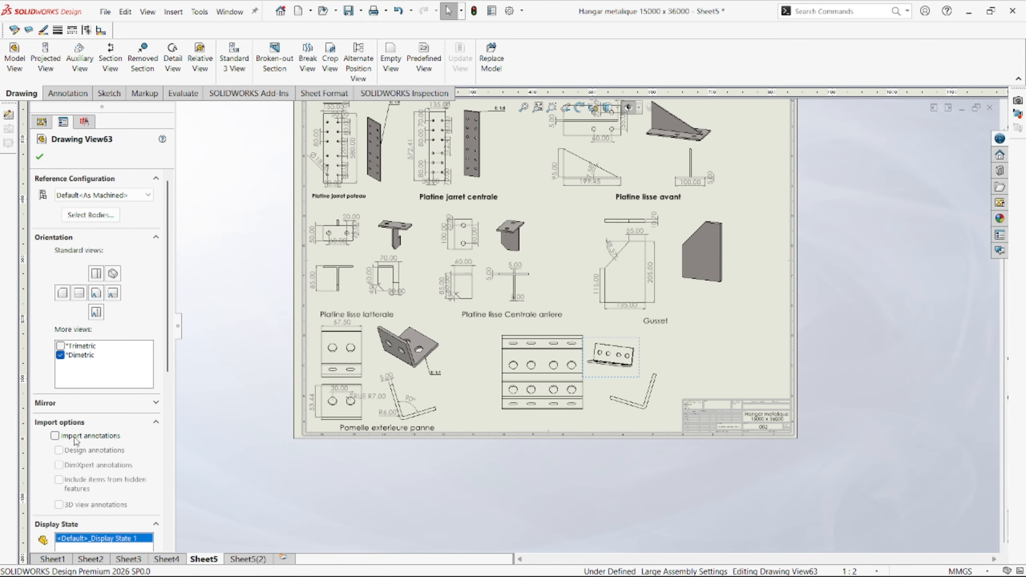
pyautogui.scroll(-5, 155, 441)
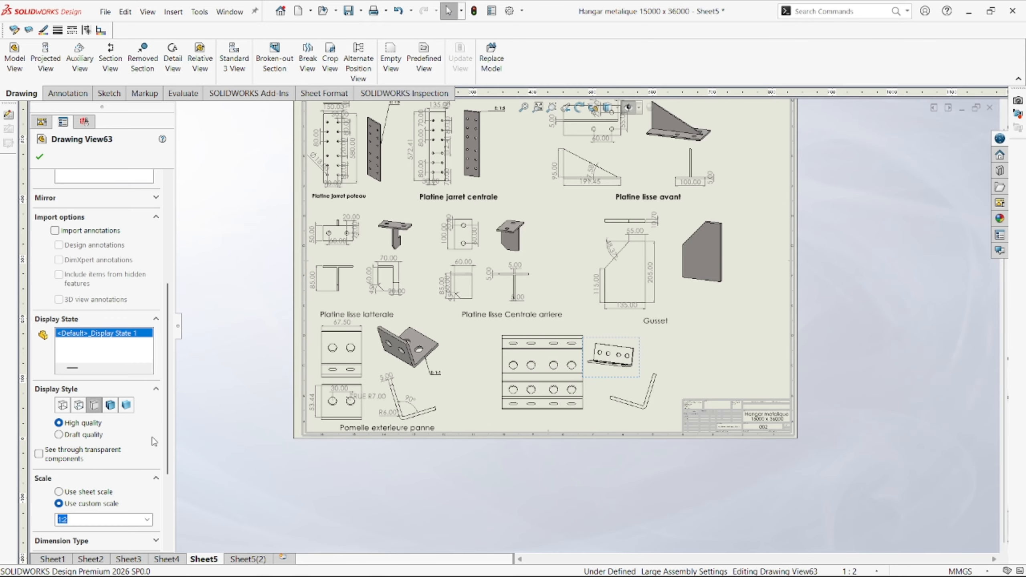
pyautogui.click(146, 521)
pyautogui.click(103, 397)
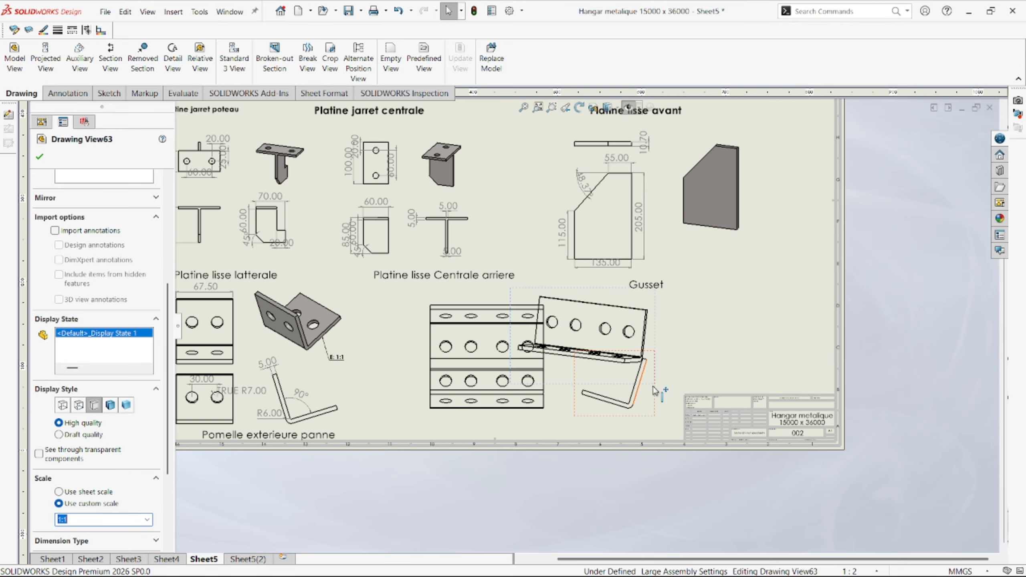
# - Move the bracket's front and dimetric views clear of the top view, and display the dimetric view shaded with edges
pyautogui.scroll(-2, 678, 411)
pyautogui.moveTo(486, 439); pyautogui.dragTo(501, 445)
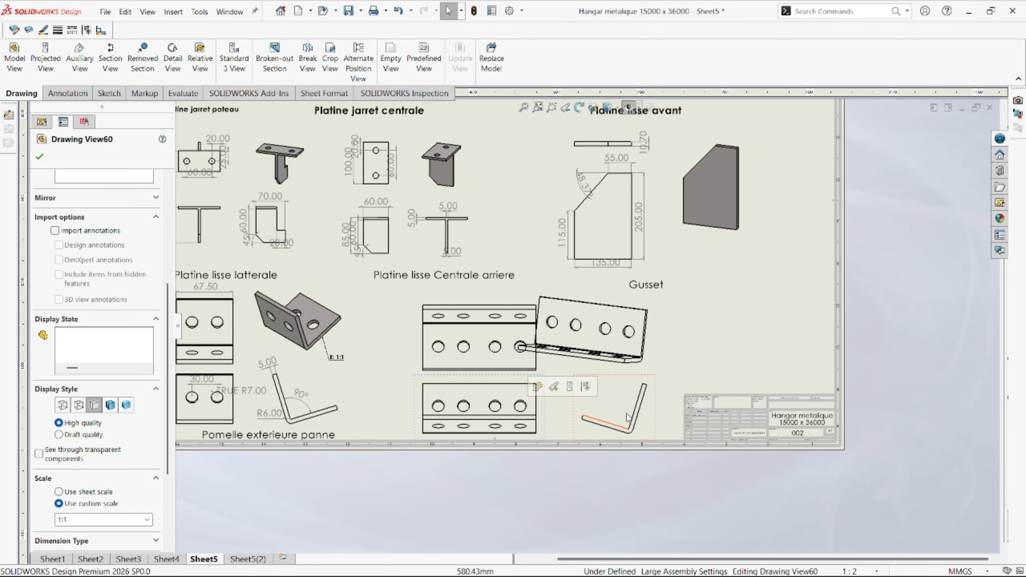
pyautogui.click(643, 332)
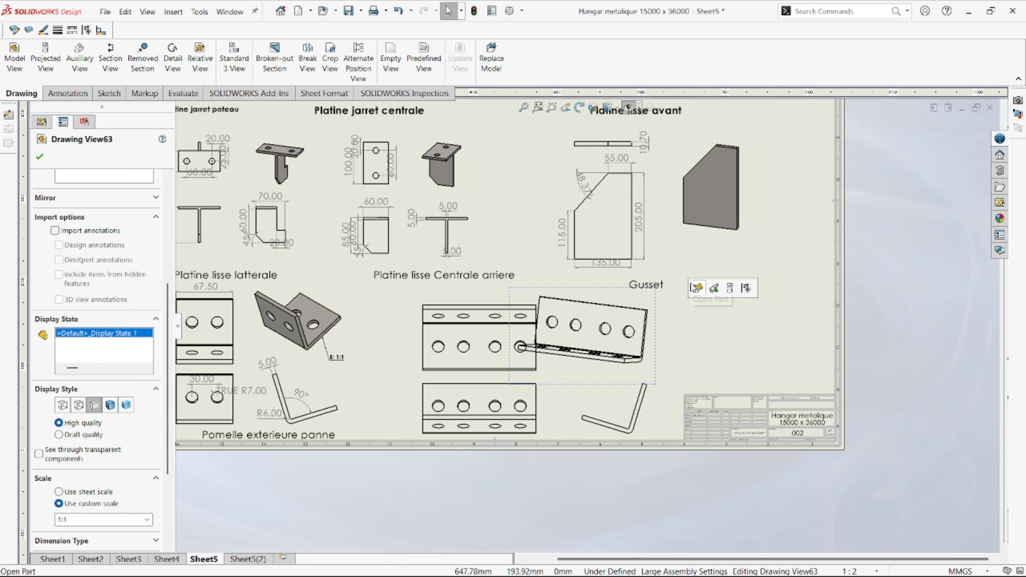
pyautogui.scroll(2, 663, 321)
pyautogui.scroll(-2, 622, 359)
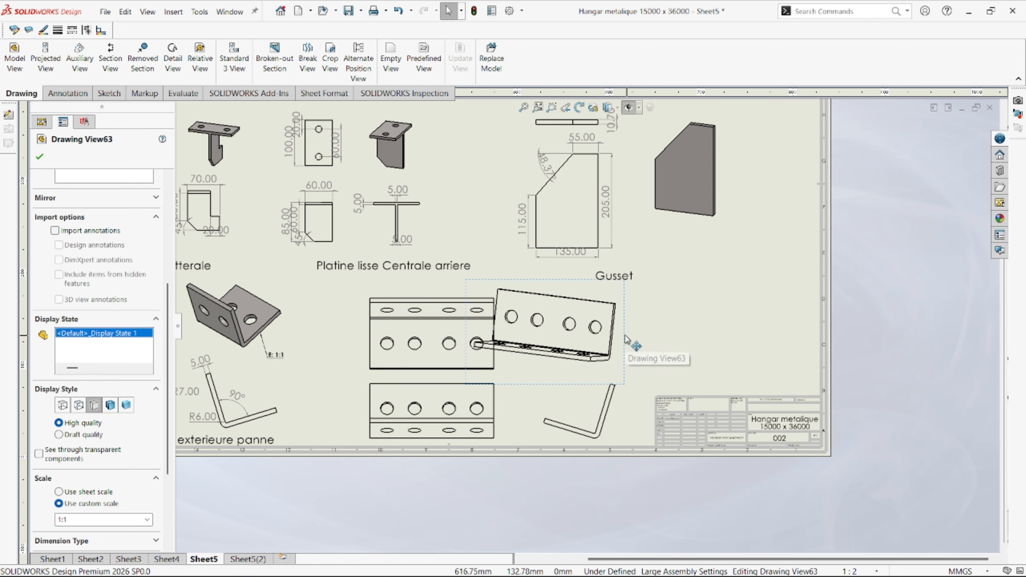
pyautogui.moveTo(626, 340); pyautogui.dragTo(663, 335)
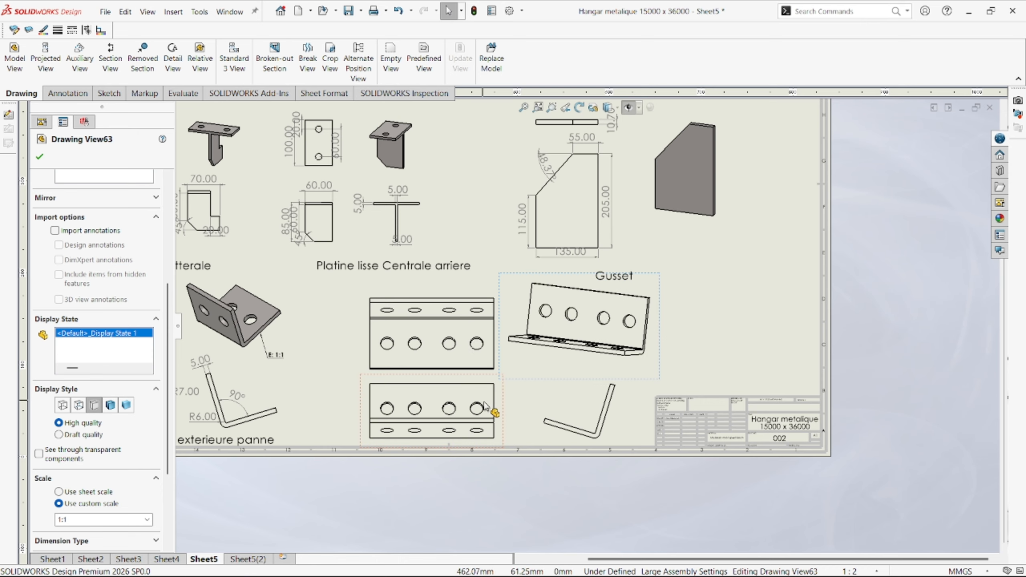
pyautogui.click(110, 406)
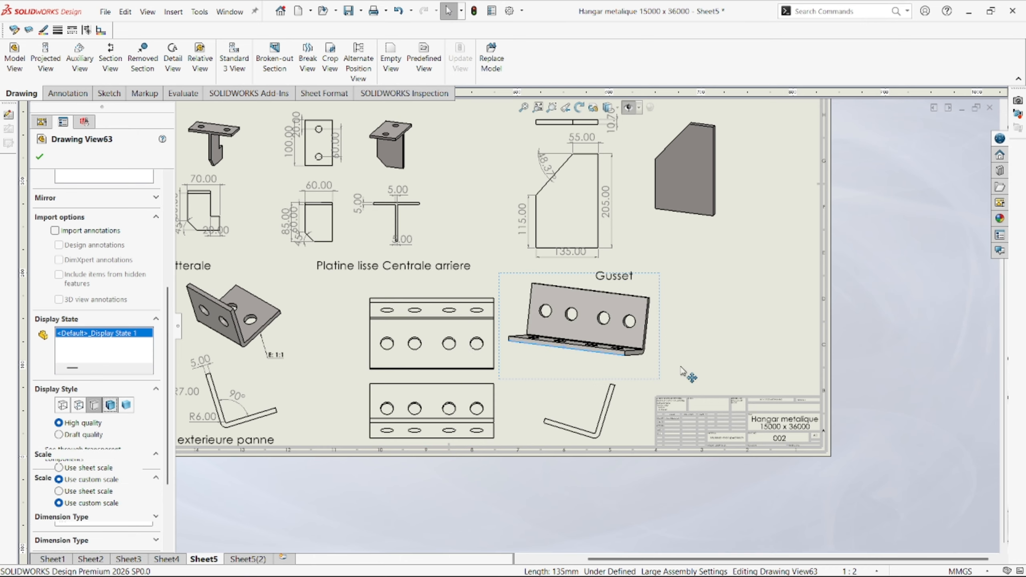
pyautogui.click(742, 355)
# - Dimension the bracket's overall length and the spacing between its first two round holes in the top view
pyautogui.moveTo(455, 330); pyautogui.dragTo(453, 309, button='right')
pyautogui.scroll(-3, 444, 328)
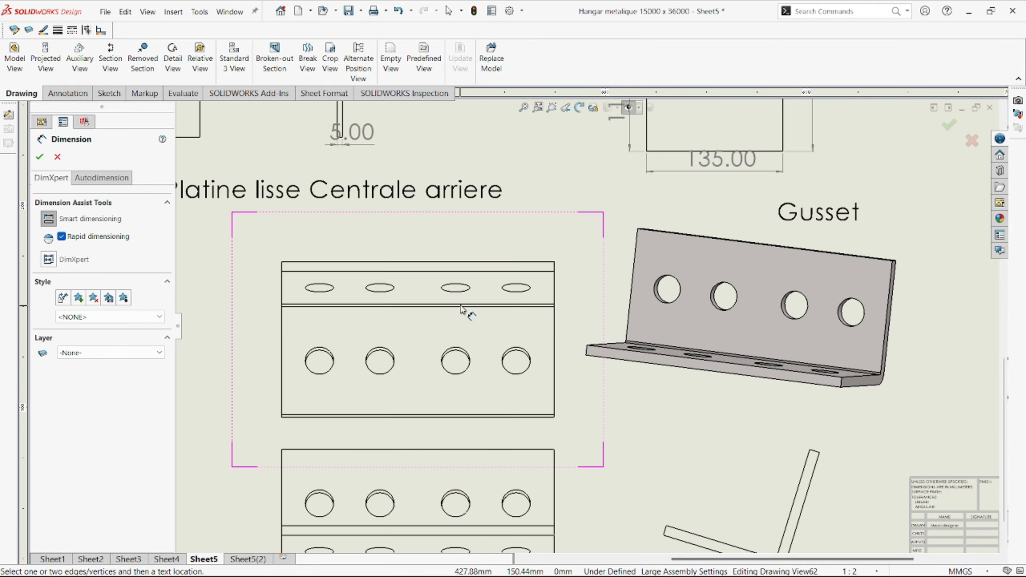
pyautogui.click(440, 263)
pyautogui.click(419, 244)
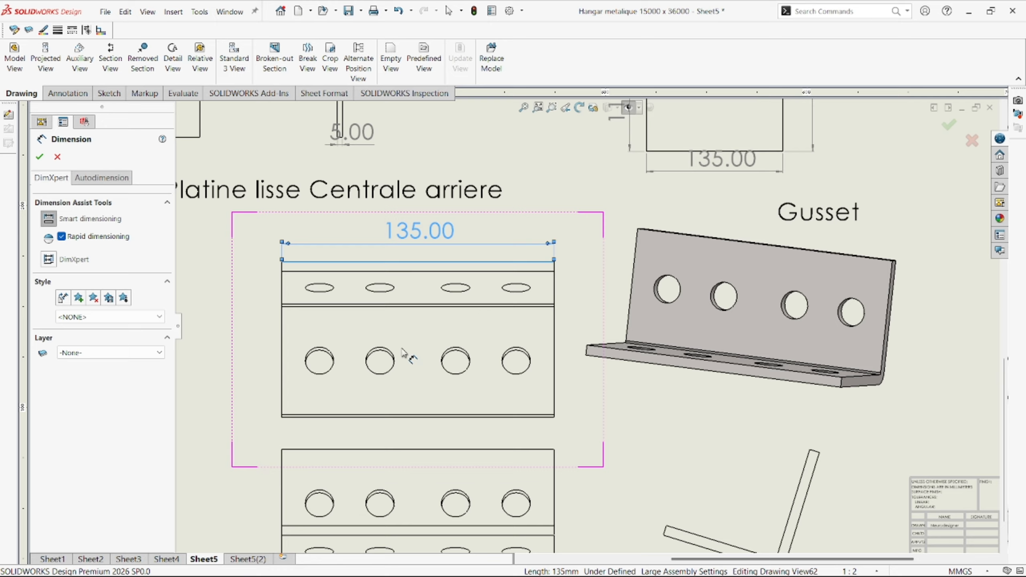
pyautogui.click(327, 372)
pyautogui.click(379, 373)
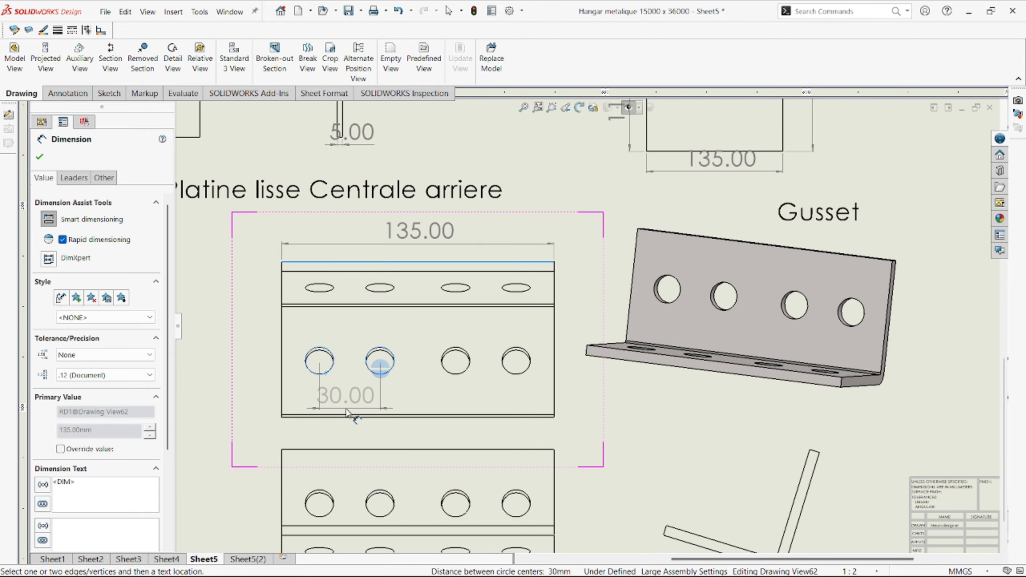
pyautogui.click(347, 413)
# - Move the 112.41 and upper 80 hole-spacing dimensions farther out from the Platine jarret centrale plate
pyautogui.scroll(5, 404, 384)
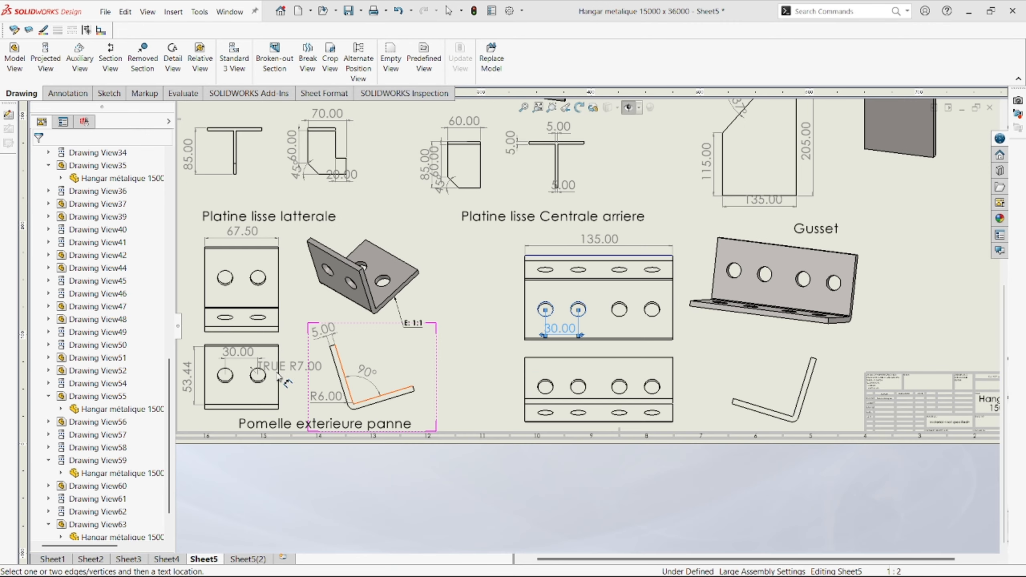
pyautogui.scroll(5, 573, 356)
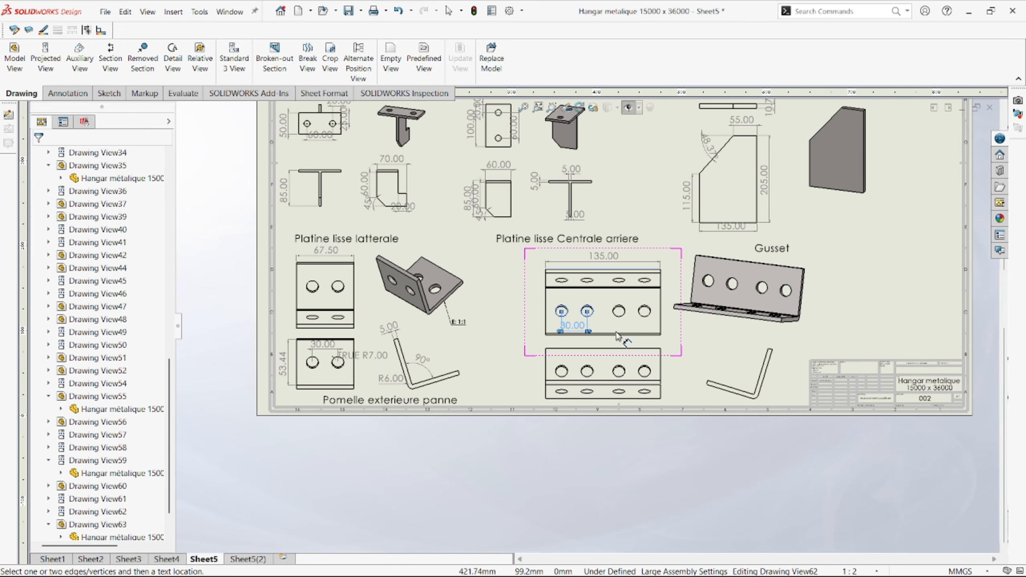
pyautogui.scroll(2, 607, 207)
pyautogui.scroll(-3, 607, 207)
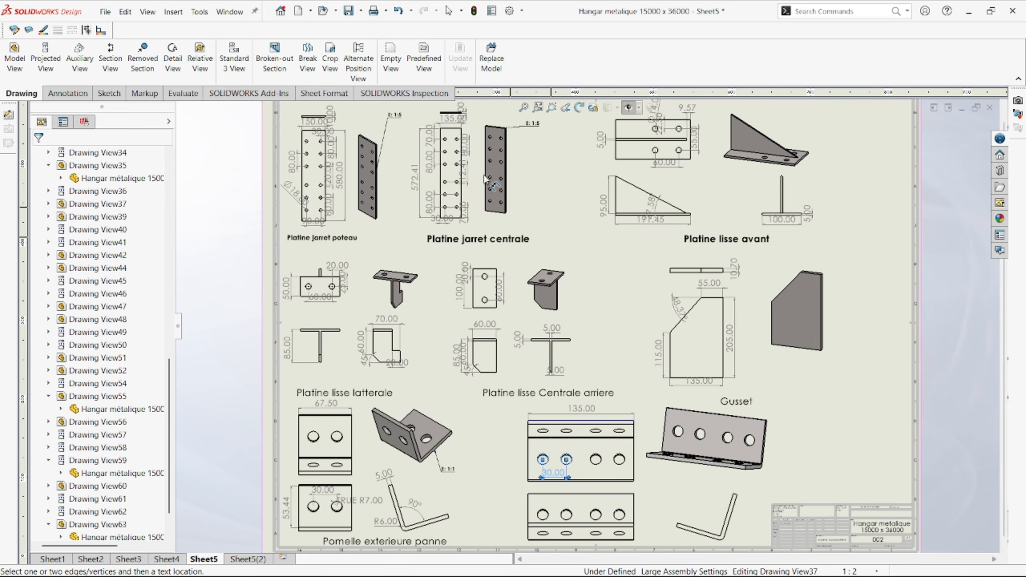
pyautogui.scroll(-2, 487, 177)
pyautogui.scroll(-3, 487, 177)
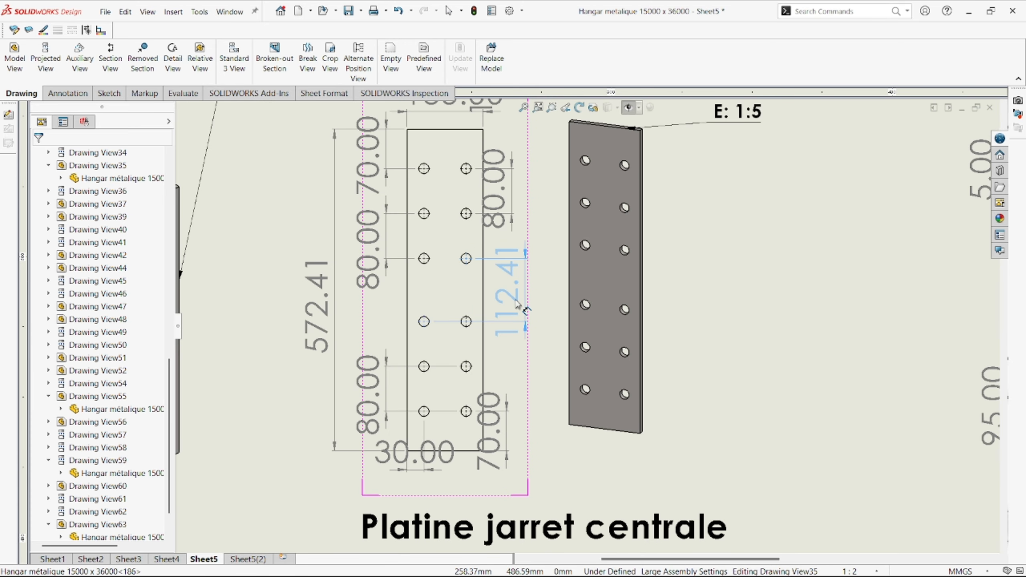
pyautogui.click(518, 304)
pyautogui.click(521, 221)
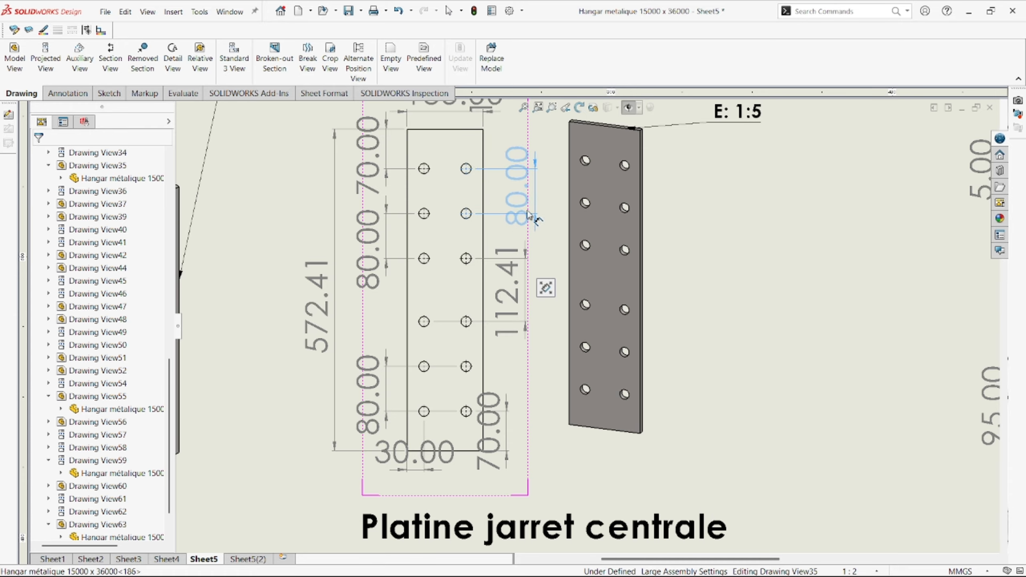
pyautogui.scroll(8, 527, 216)
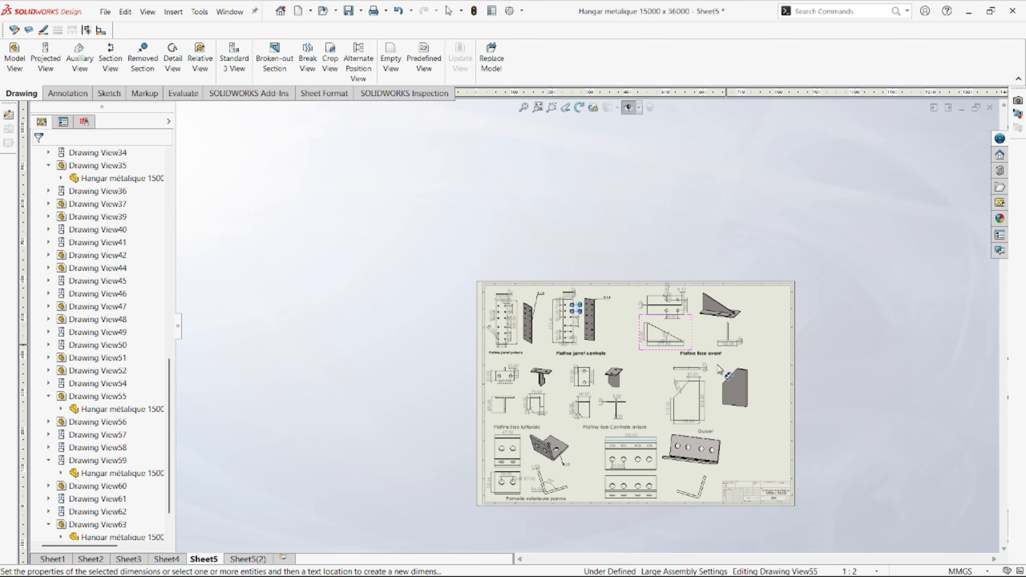
pyautogui.scroll(-7, 717, 366)
pyautogui.scroll(7, 571, 412)
pyautogui.scroll(-3, 572, 417)
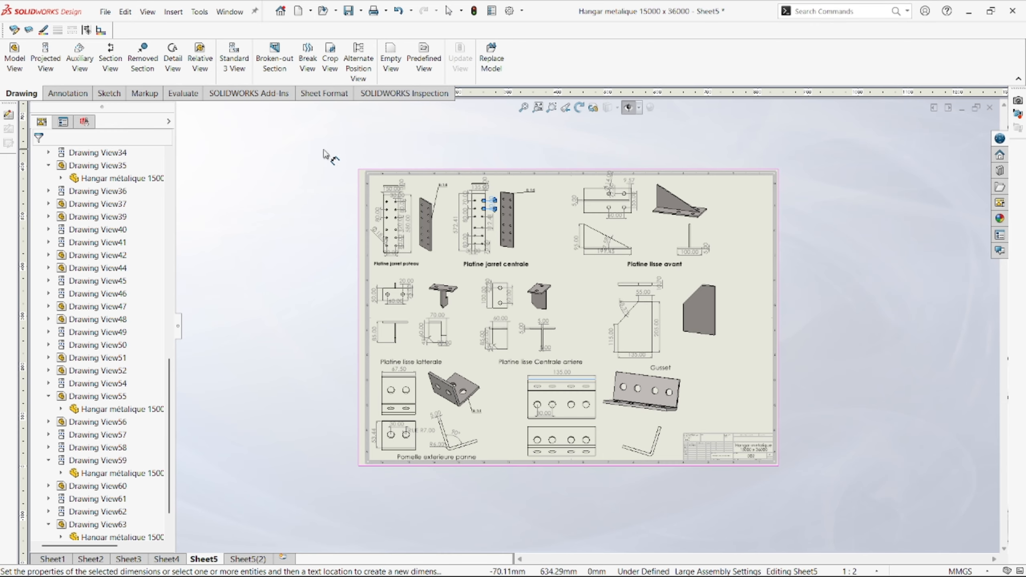
pyautogui.moveTo(326, 140)
pyautogui.mouseDown()
pyautogui.moveTo(865, 533)
pyautogui.moveTo(829, 477)
pyautogui.mouseUp()
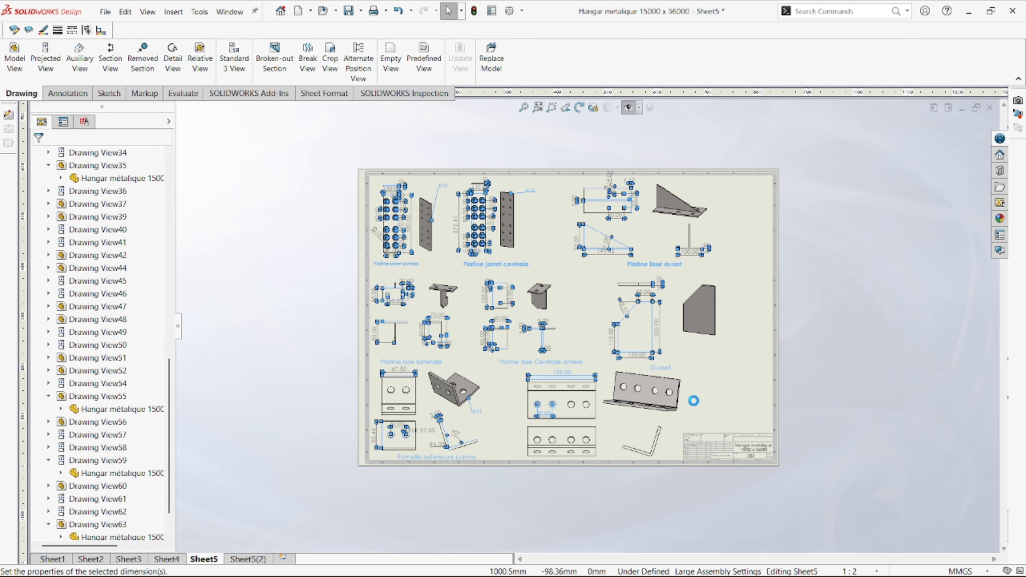
pyautogui.click(743, 425)
# - Dimension the distance from the last round hole to the adjacent end edge of the bracket in its top view, placing it near the hole
pyautogui.scroll(-5, 606, 408)
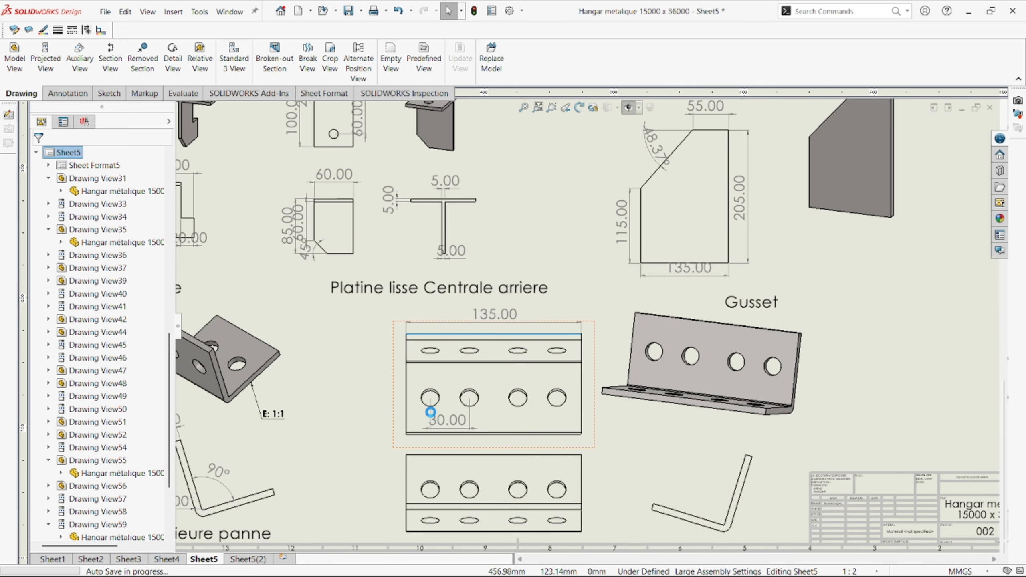
pyautogui.click(512, 411)
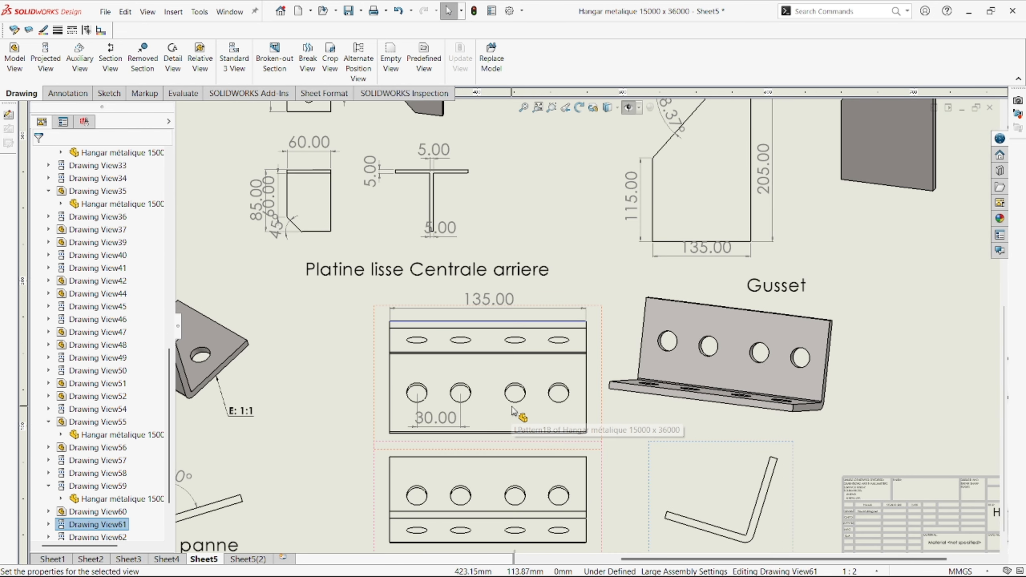
pyautogui.click(63, 96)
pyautogui.click(22, 59)
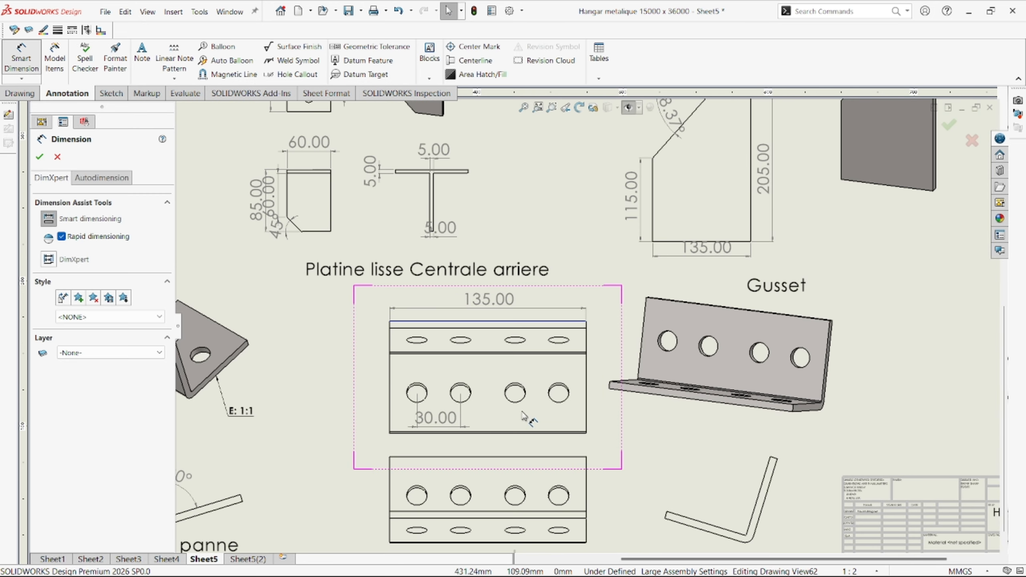
pyautogui.click(522, 400)
pyautogui.press('Escape')
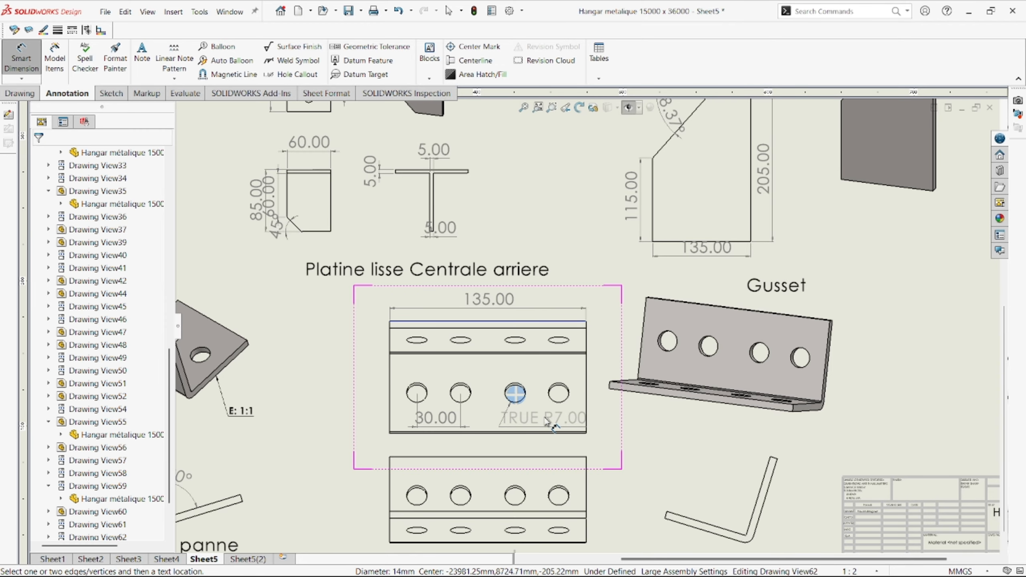
pyautogui.click(565, 405)
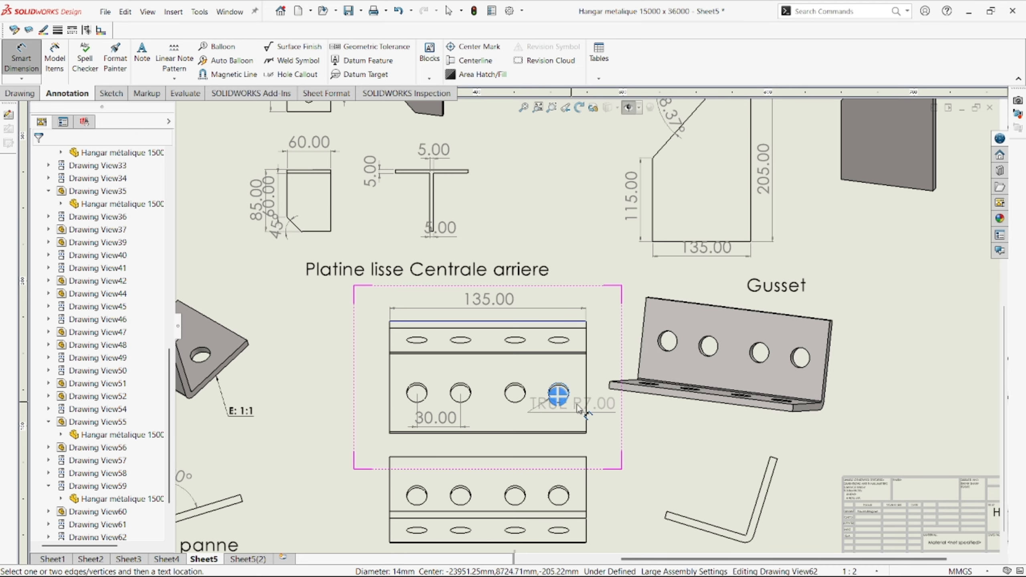
pyautogui.click(586, 412)
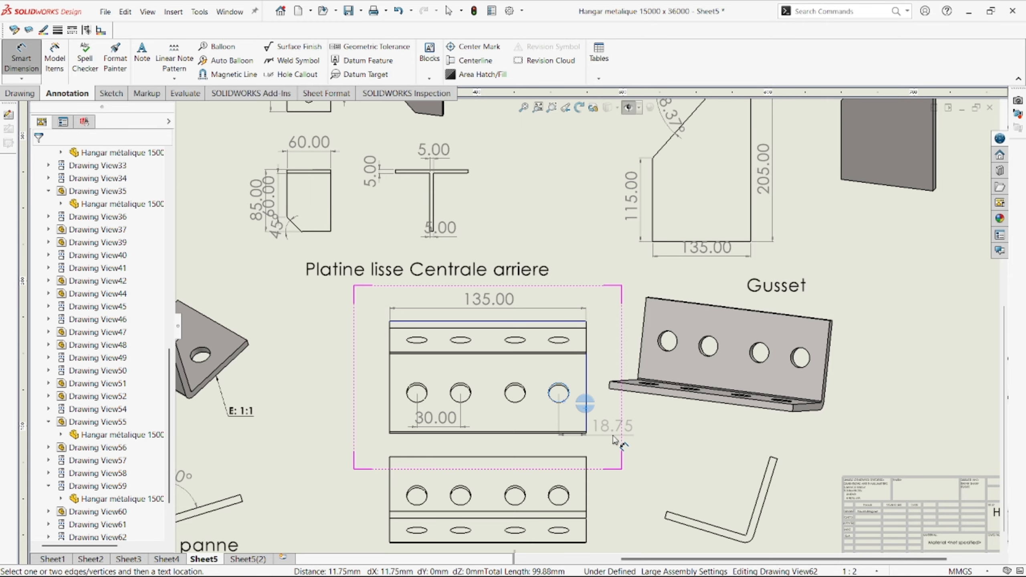
pyautogui.scroll(2, 555, 463)
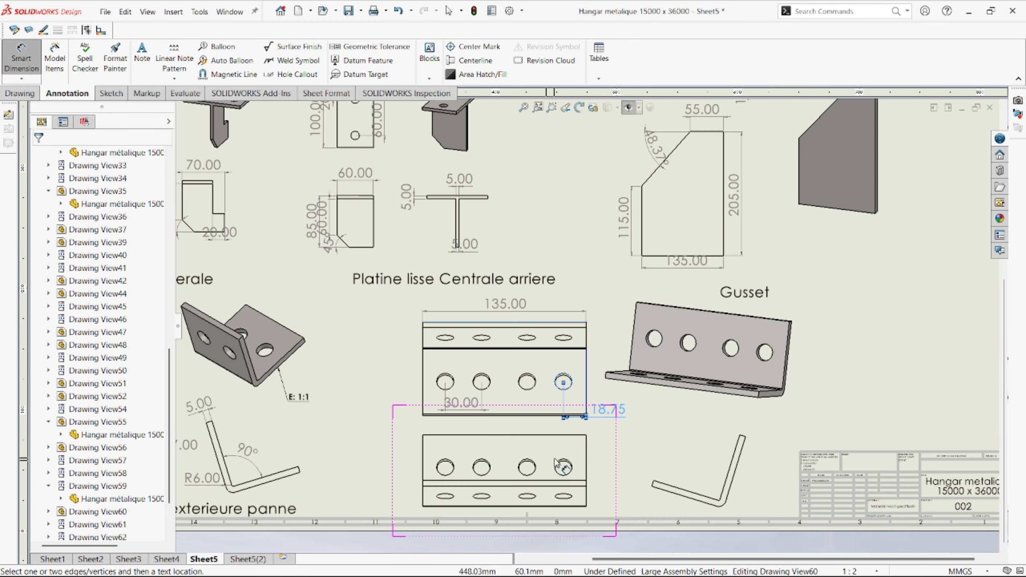
pyautogui.scroll(-2, 555, 463)
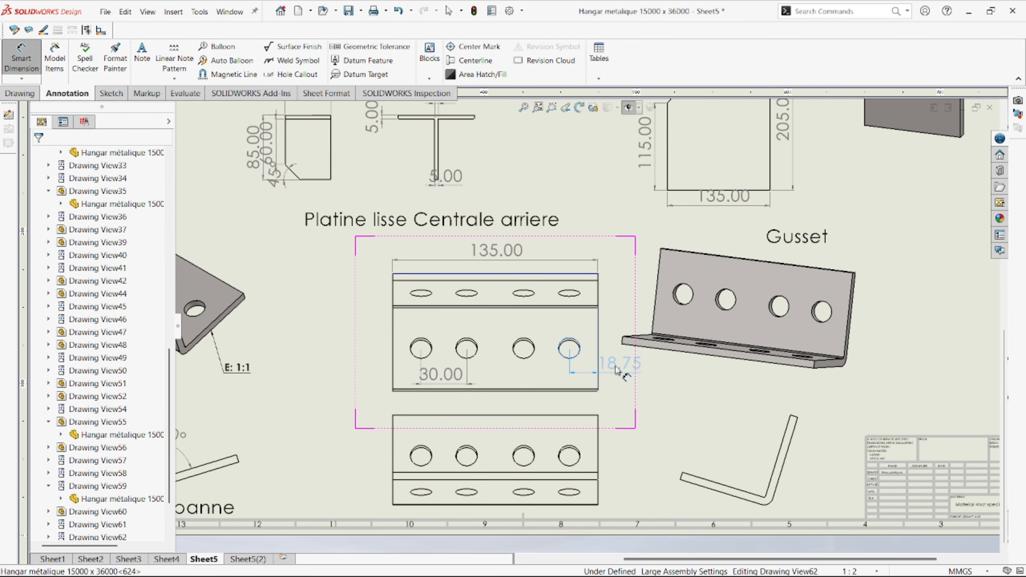
pyautogui.click(609, 356)
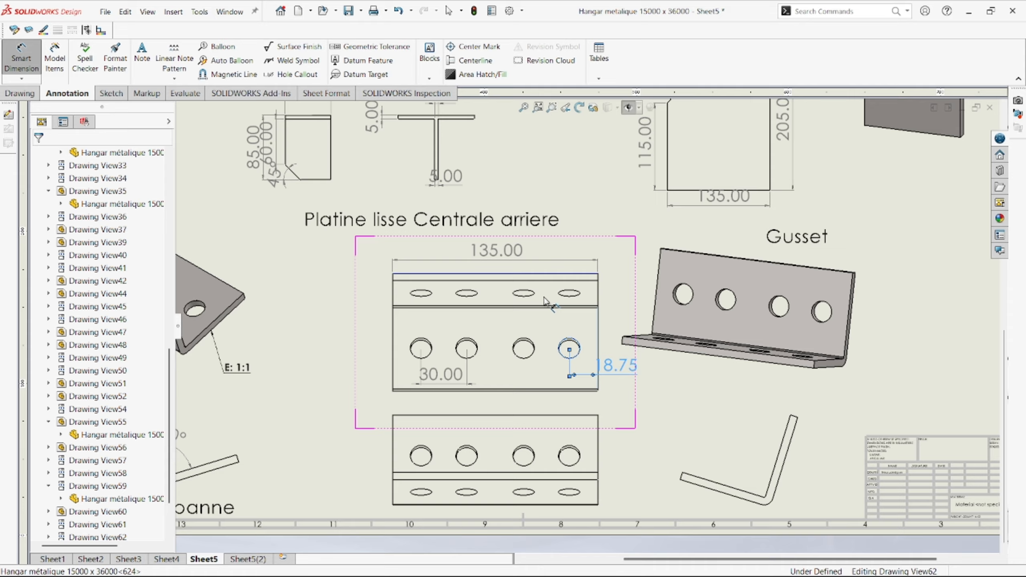
# - Dimension the width of the flange with the round holes along its free end edge in the bracket's top view
pyautogui.click(393, 341)
pyautogui.click(358, 348)
pyautogui.scroll(2, 438, 477)
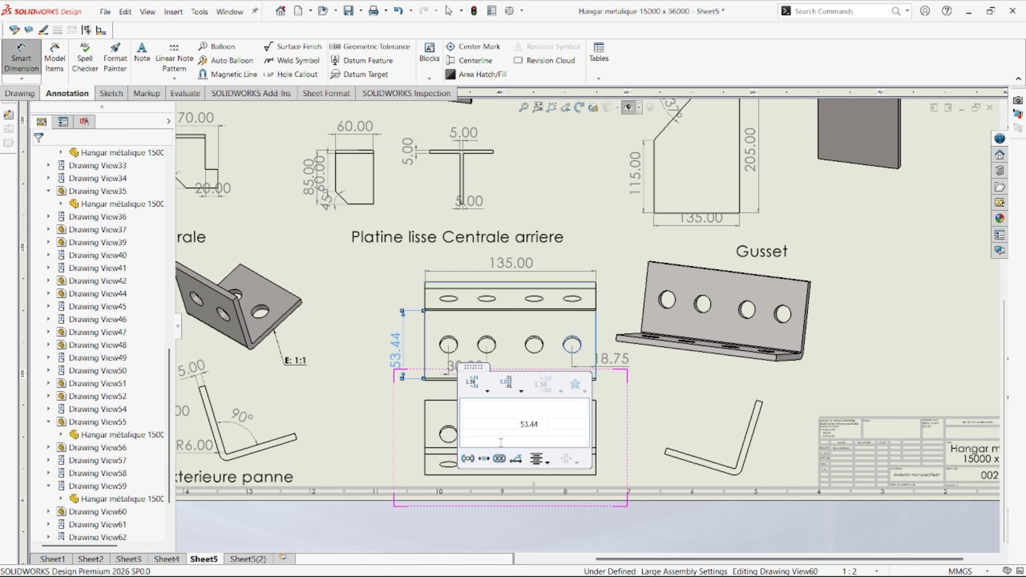
# - Dimension the outer bend radius and the inside length of the steep leg in the bracket's L-shaped profile view
pyautogui.scroll(-5, 560, 444)
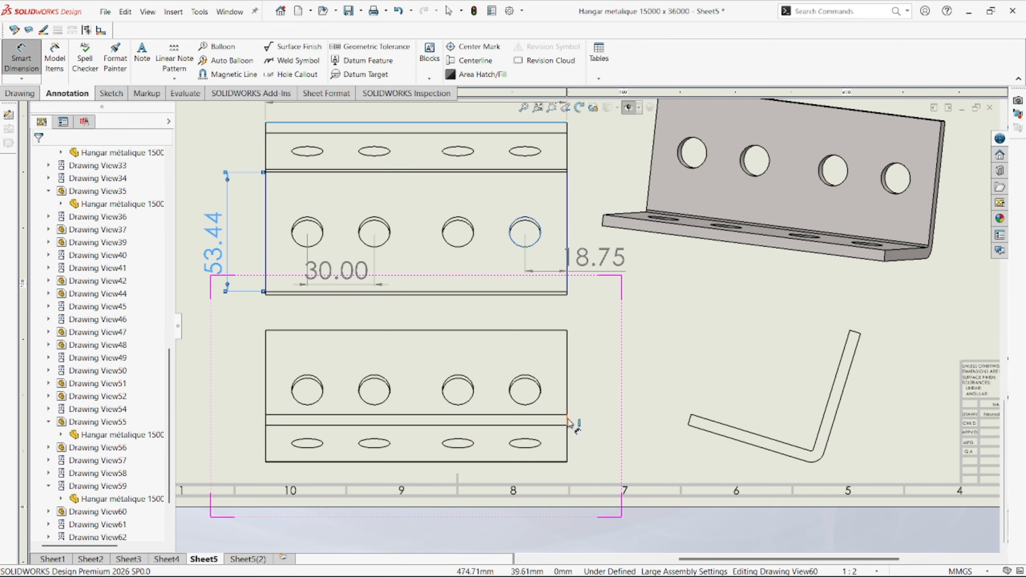
pyautogui.click(812, 456)
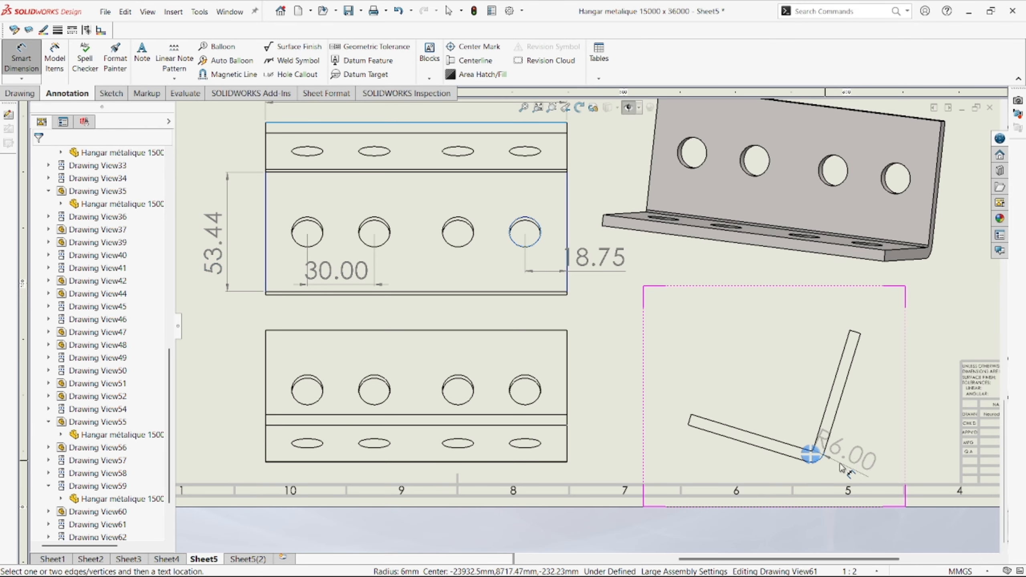
pyautogui.click(868, 458)
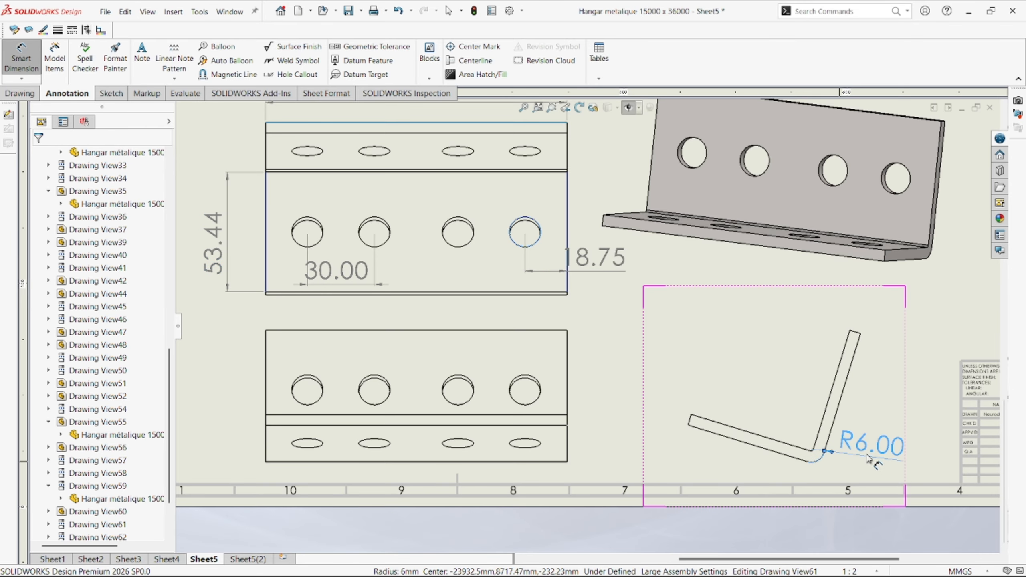
pyautogui.click(829, 399)
pyautogui.click(774, 424)
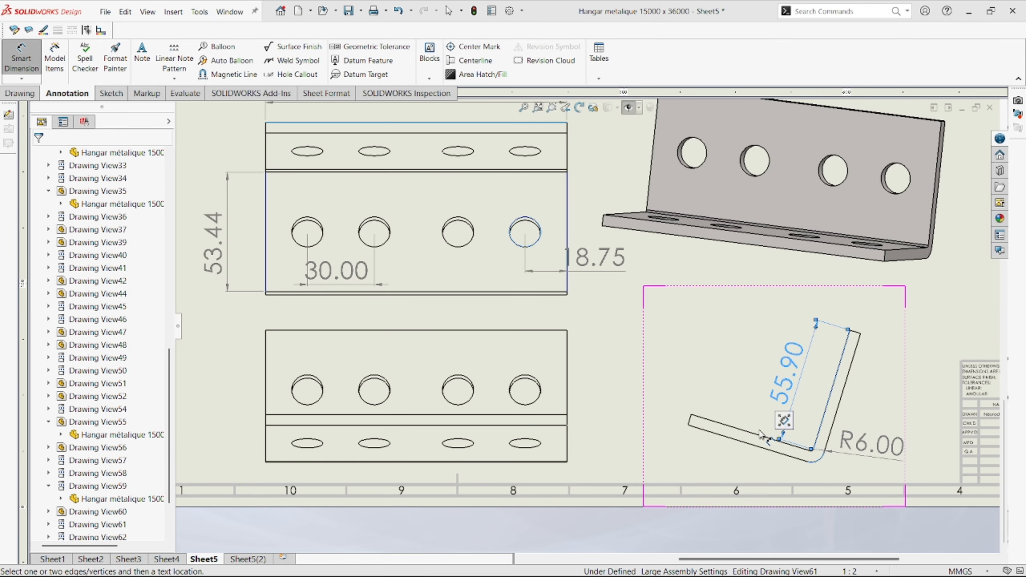
pyautogui.click(745, 439)
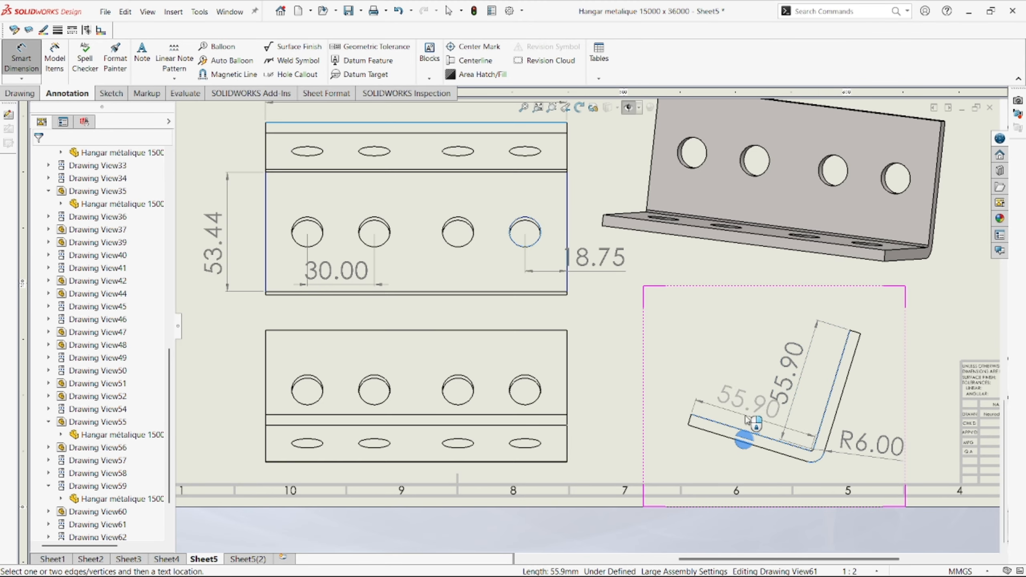
pyautogui.press('Escape')
# - Dimension the plate thickness at the tip of the steep leg in the L-shaped profile view
pyautogui.scroll(4, 760, 429)
pyautogui.scroll(-2, 693, 342)
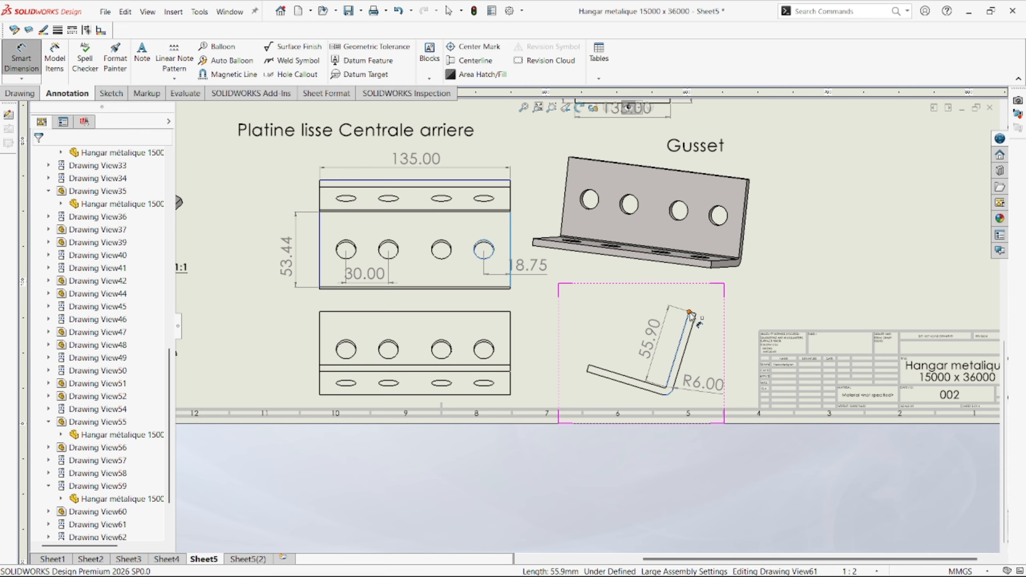
pyautogui.click(694, 312)
pyautogui.press('Escape')
# - Move the bracket's front view slightly closer to its top view to make room for a caption underneath
pyautogui.scroll(6, 613, 355)
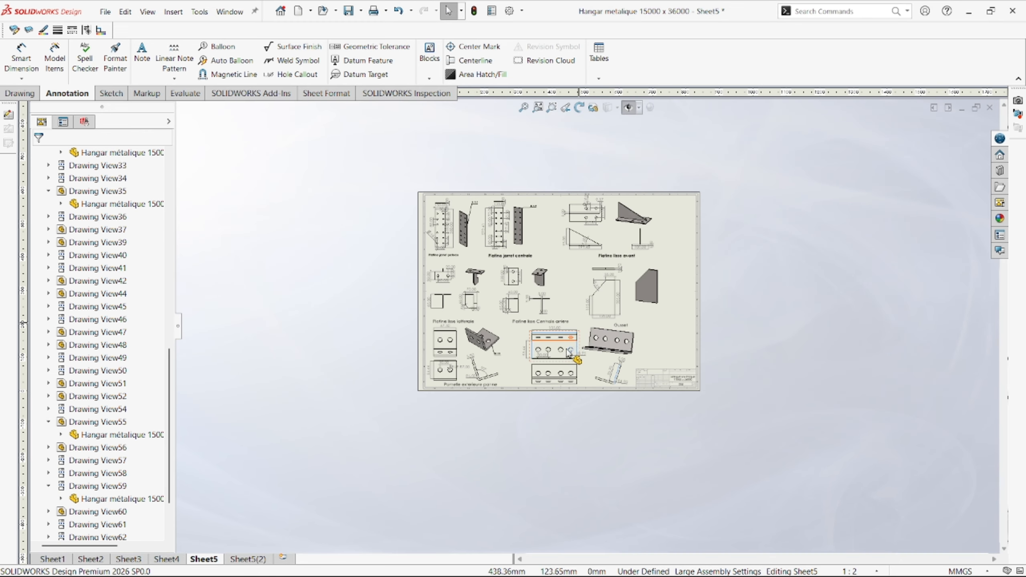
pyautogui.scroll(-5, 593, 328)
pyautogui.scroll(-2, 592, 325)
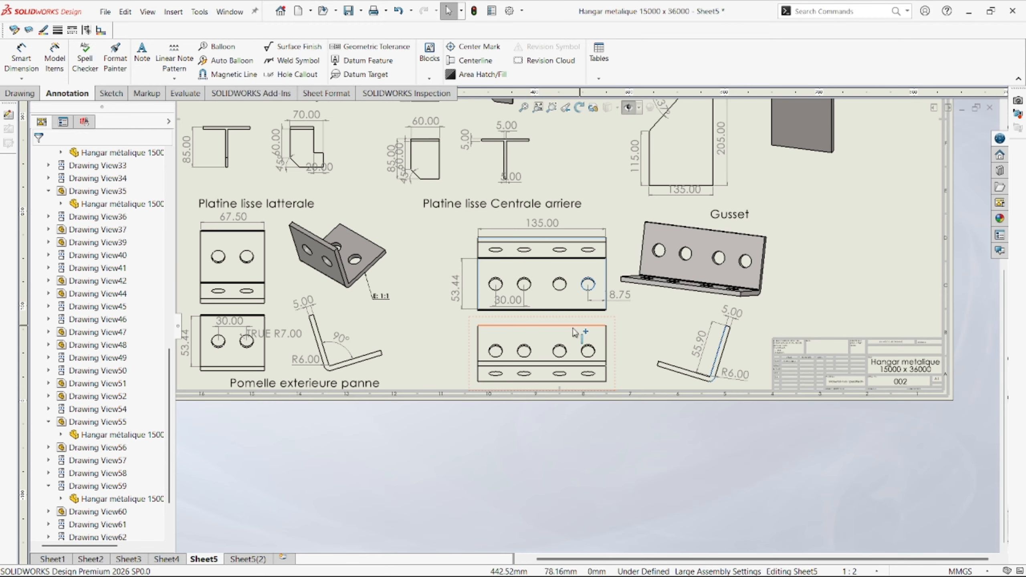
pyautogui.moveTo(564, 321); pyautogui.dragTo(567, 322)
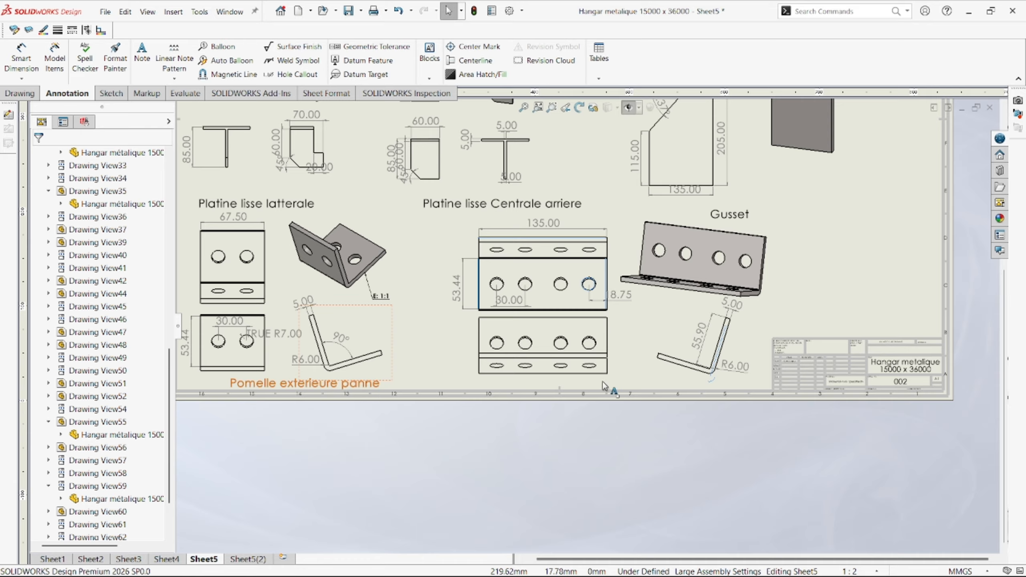
# - Copy the "Pomelle exterieure panne" caption beneath the new bracket's views and change the copy to "Pomelle Interieure panne"
pyautogui.keyDown('ctrl'); pyautogui.moveTo(616, 380); pyautogui.dragTo(581, 386); pyautogui.keyUp('ctrl')
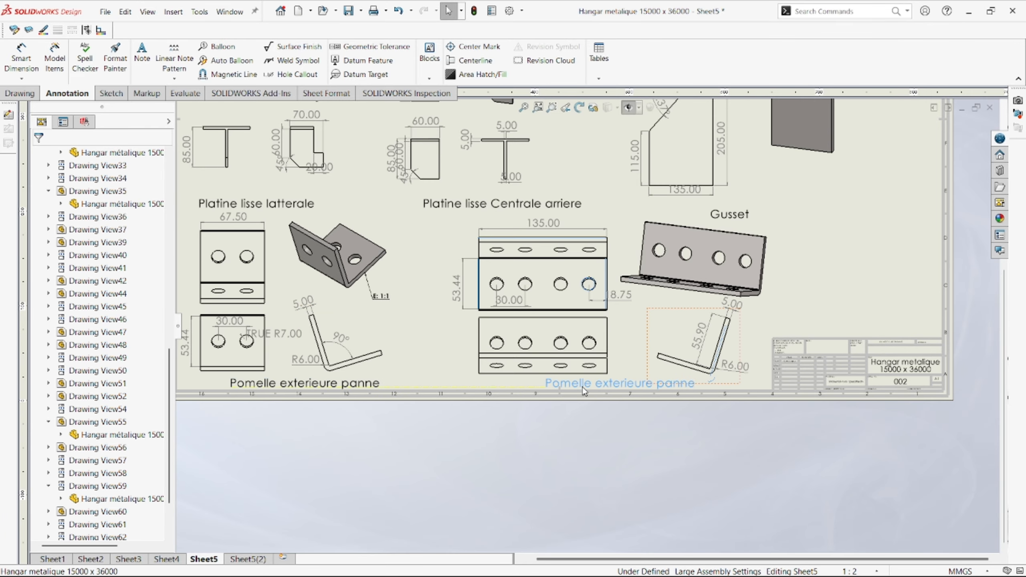
pyautogui.doubleClick(609, 385)
pyautogui.doubleClick(640, 383)
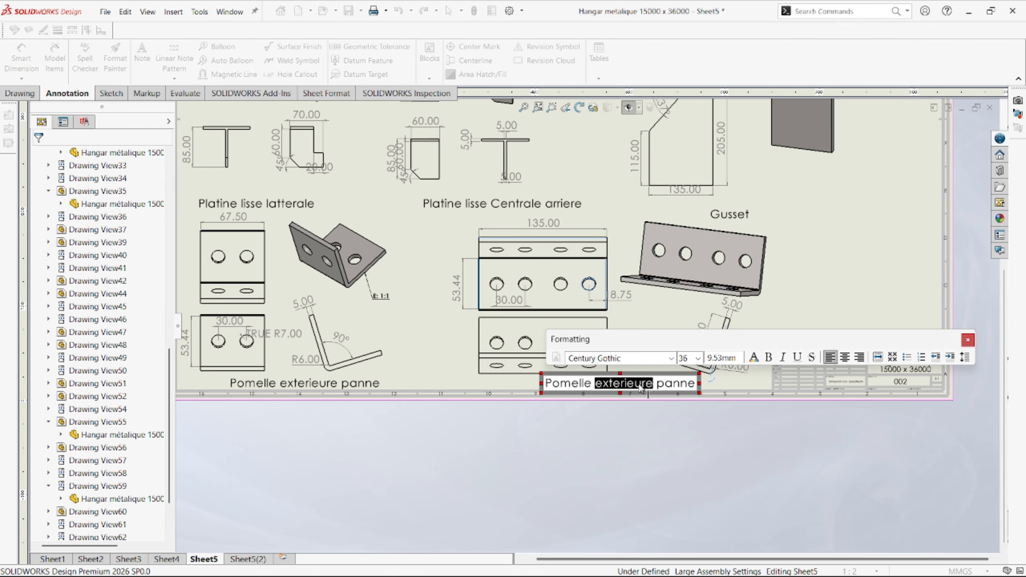
pyautogui.write('In')
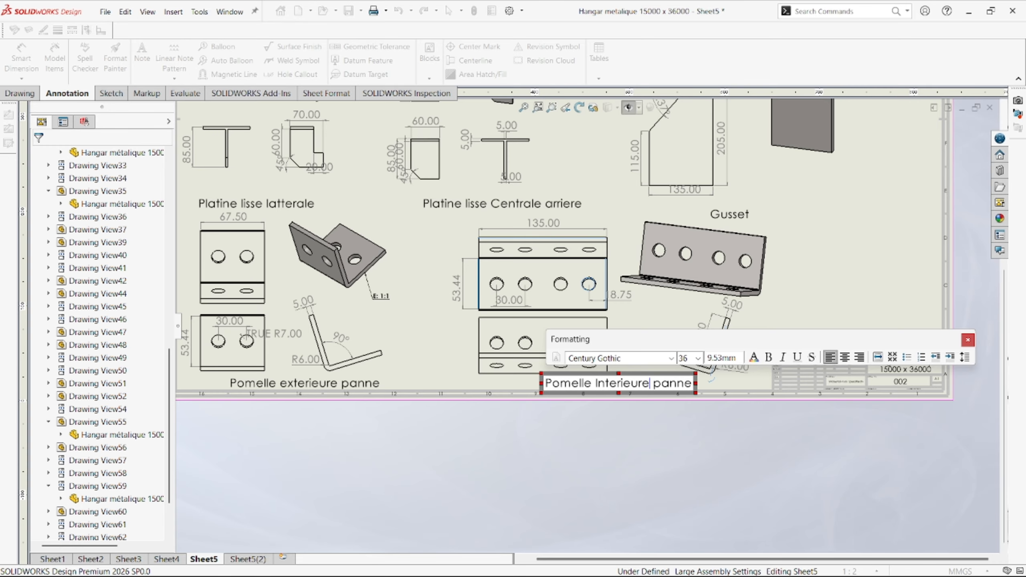
pyautogui.click(673, 405)
pyautogui.scroll(7, 674, 405)
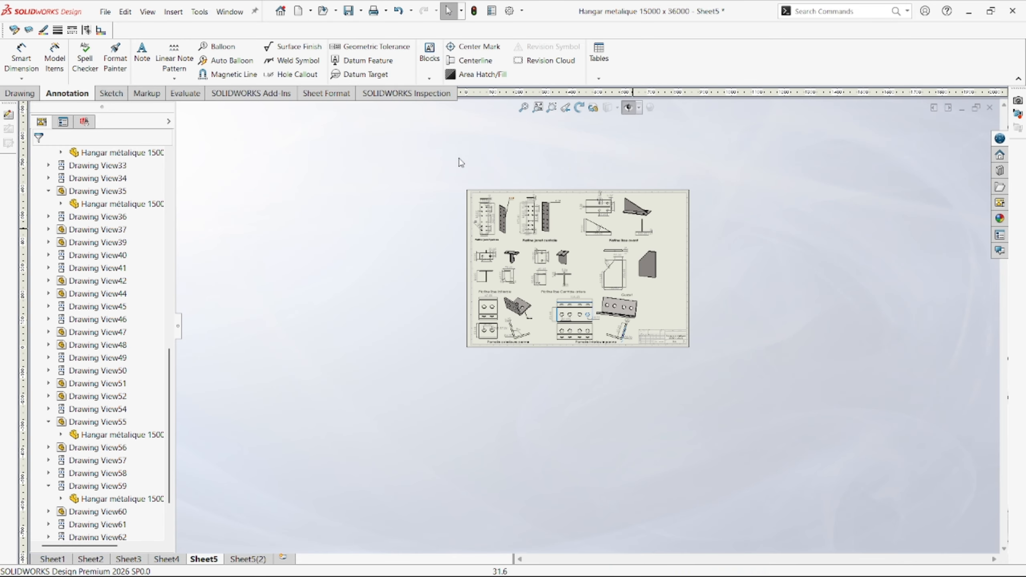
pyautogui.moveTo(440, 167); pyautogui.dragTo(781, 425)
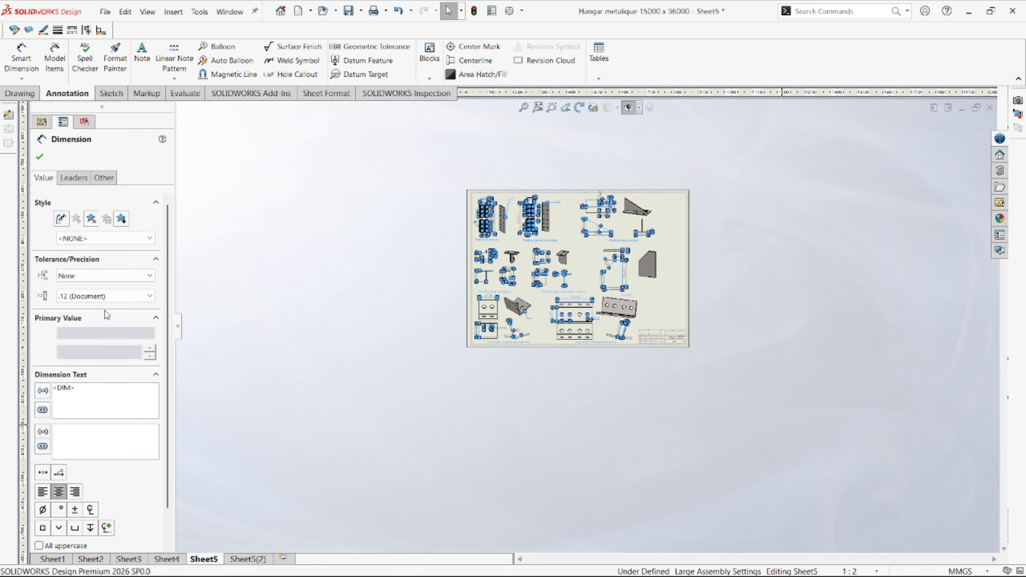
pyautogui.scroll(-2, 163, 332)
pyautogui.scroll(2, 167, 343)
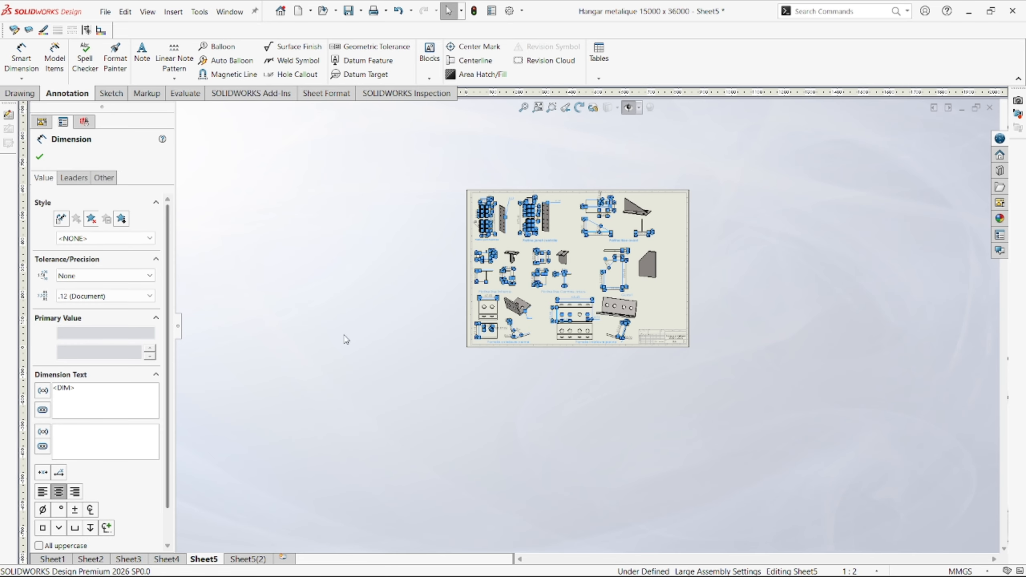
pyautogui.scroll(-6, 654, 244)
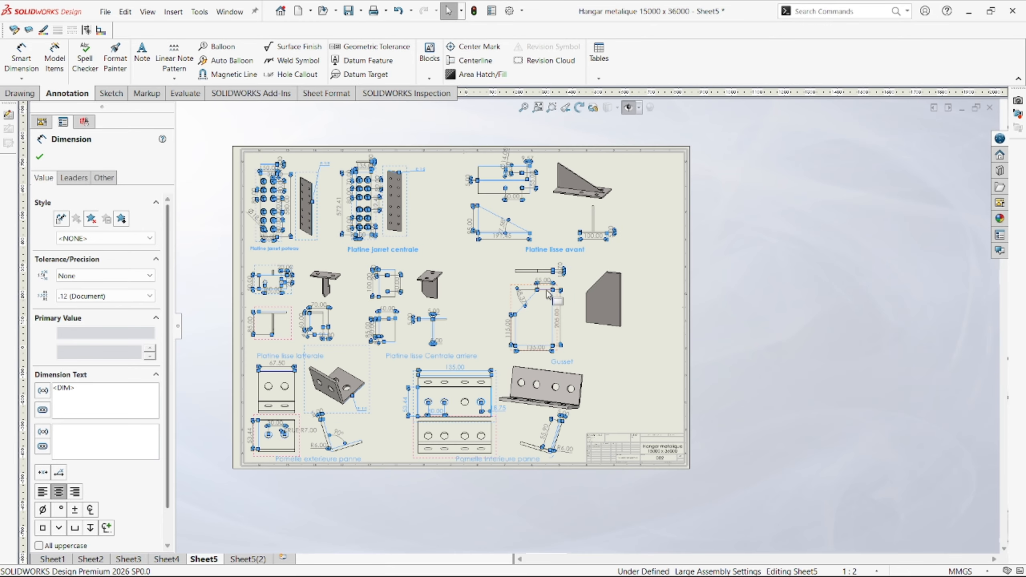
pyautogui.press('f')
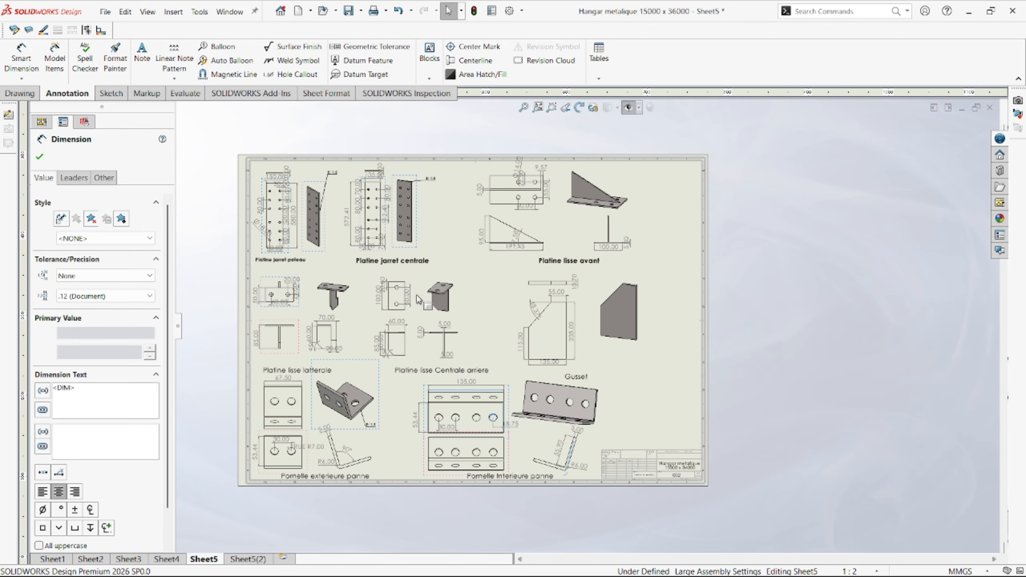
pyautogui.press('Escape')
pyautogui.scroll(-1, 342, 279)
pyautogui.click(42, 122)
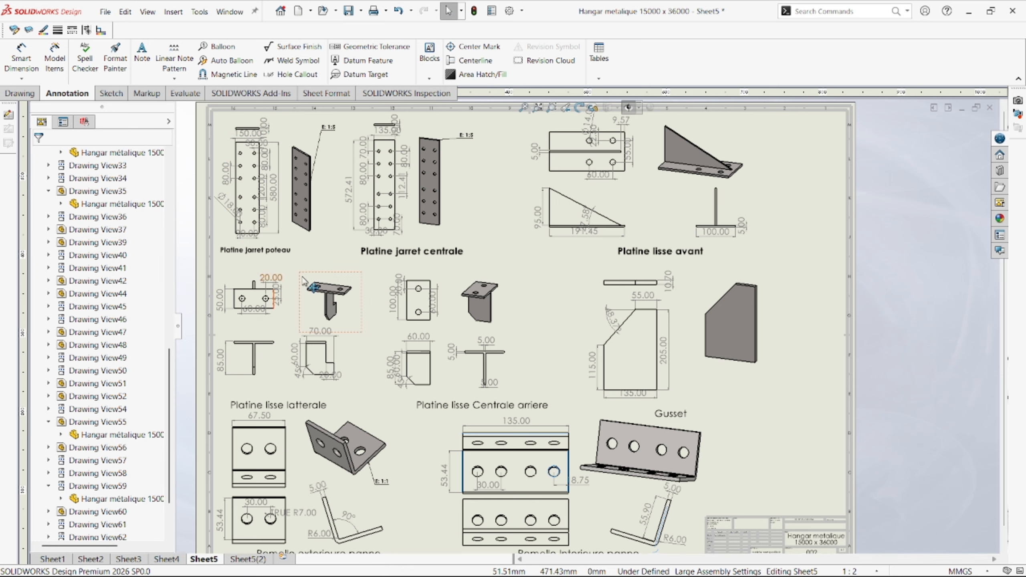
pyautogui.scroll(3, 388, 226)
pyautogui.scroll(-2, 384, 215)
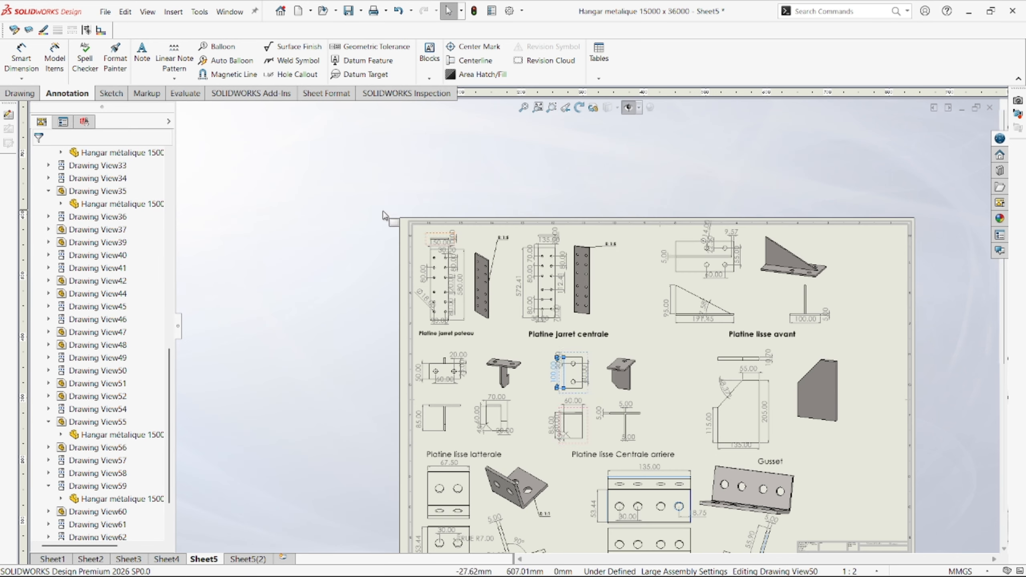
pyautogui.moveTo(408, 211)
pyautogui.mouseDown()
pyautogui.moveTo(715, 408)
pyautogui.moveTo(687, 396)
pyautogui.mouseUp()
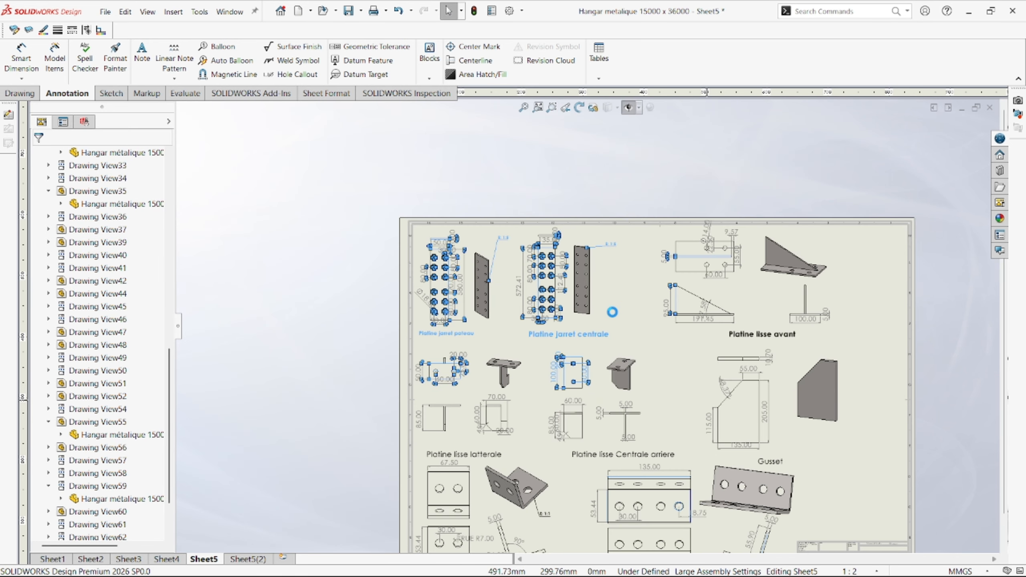
pyautogui.scroll(4, 659, 351)
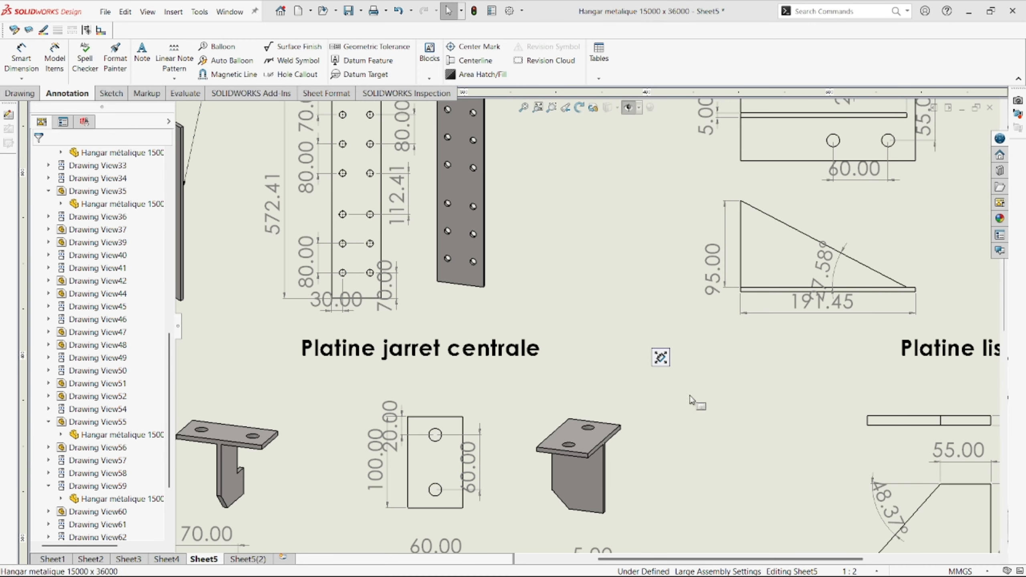
pyautogui.scroll(-2, 679, 364)
pyautogui.click(703, 376)
pyautogui.scroll(2, 695, 317)
pyautogui.click(686, 299)
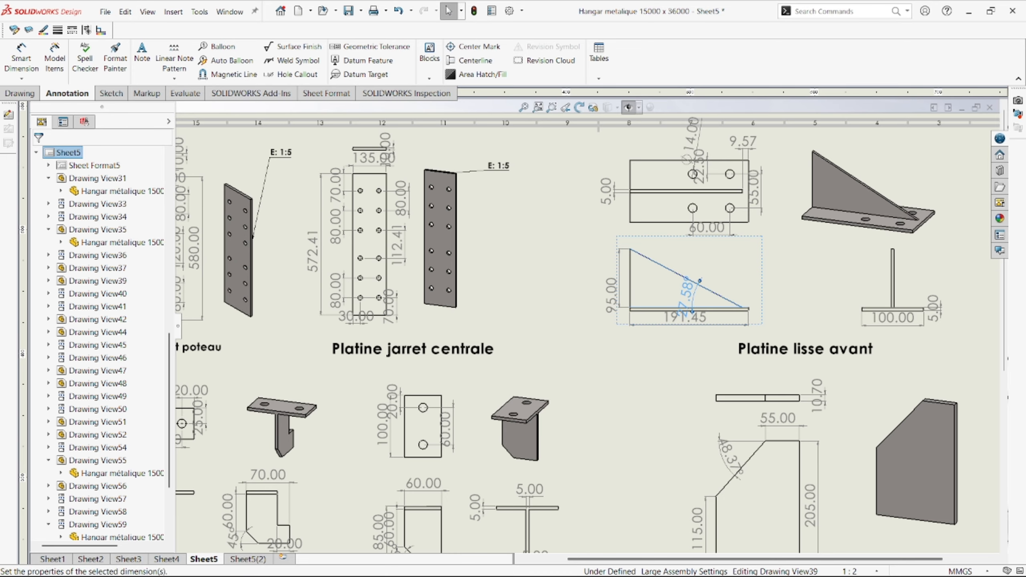
# - Change the connection plate sheet's scale to 1:5, with the annotations' position and text height scaled as well
pyautogui.scroll(-3, 651, 398)
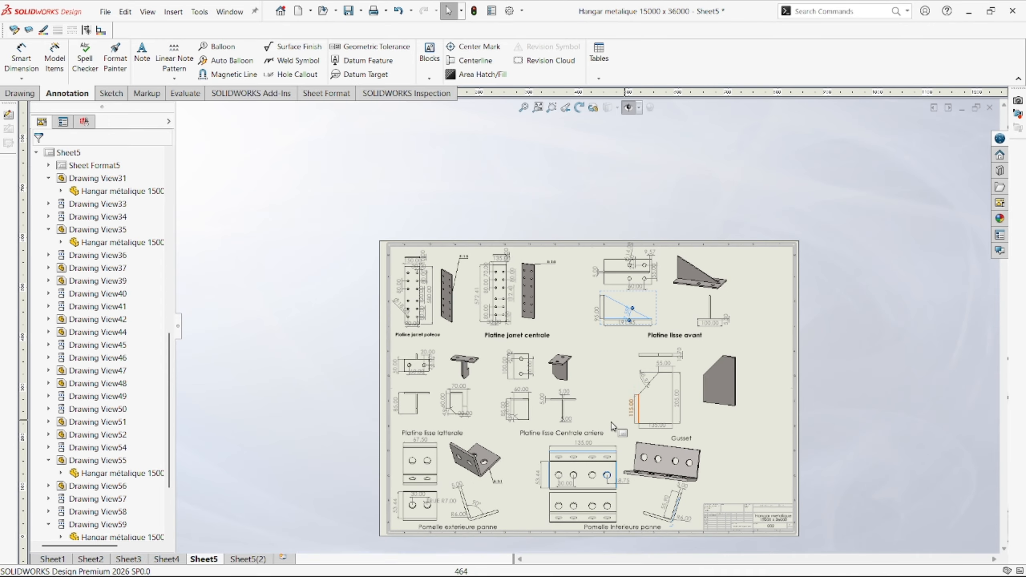
pyautogui.scroll(2, 759, 445)
pyautogui.click(630, 442)
pyautogui.scroll(-1, 631, 441)
pyautogui.click(850, 571)
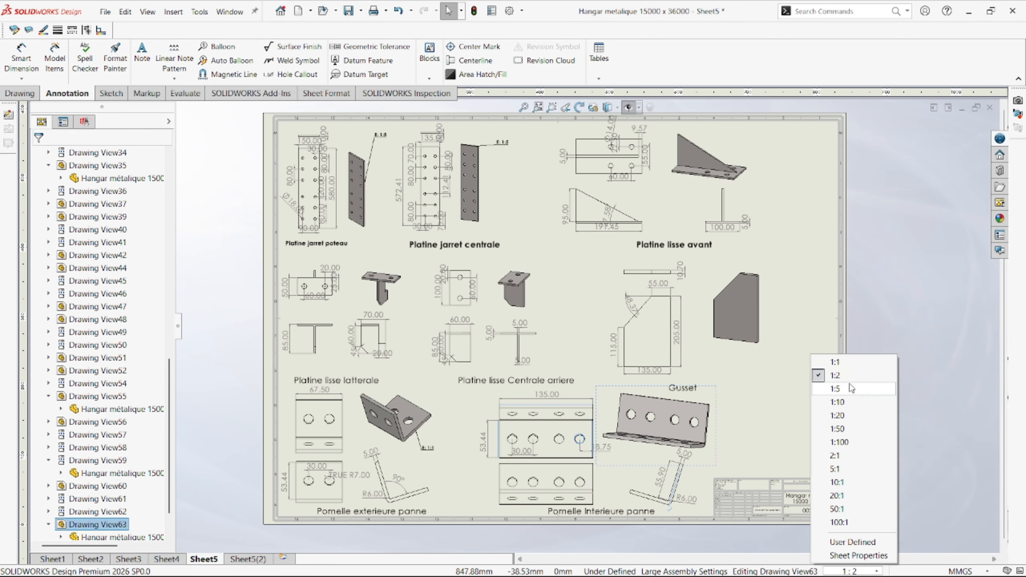
pyautogui.click(835, 388)
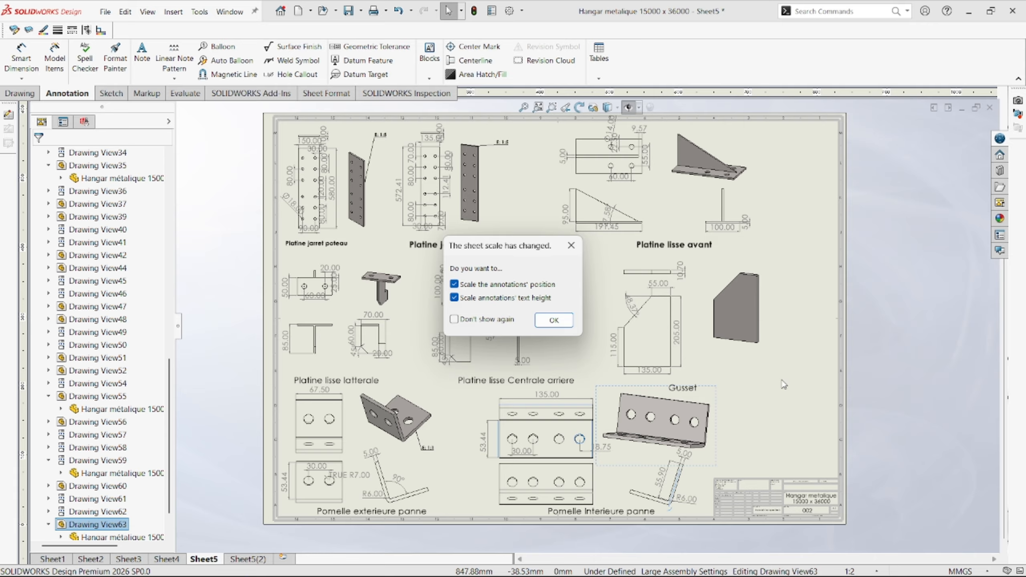
pyautogui.click(559, 321)
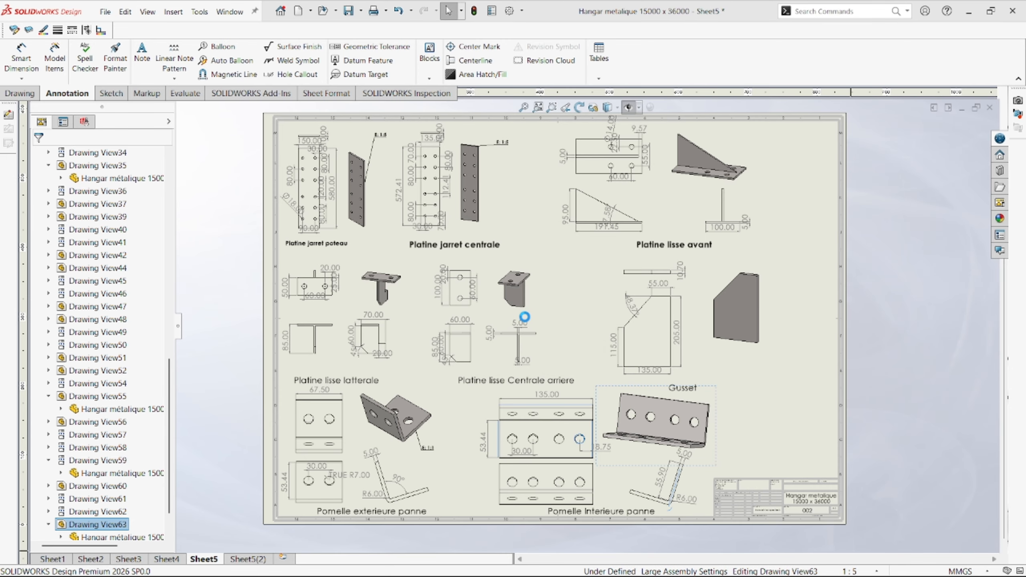
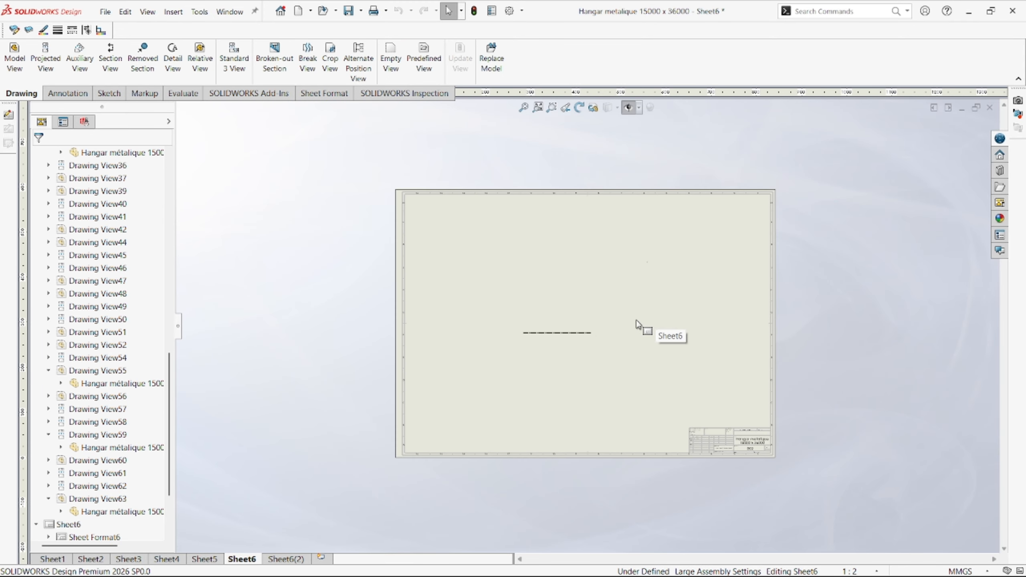
pyautogui.scroll(3, 636, 324)
pyautogui.scroll(-4, 646, 339)
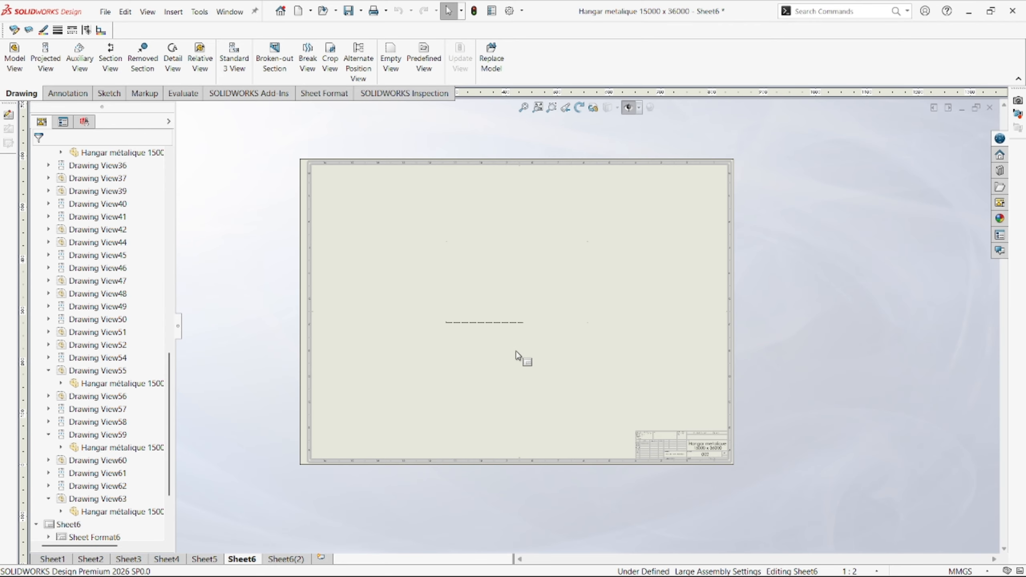
pyautogui.scroll(-3, 501, 326)
pyautogui.scroll(6, 526, 334)
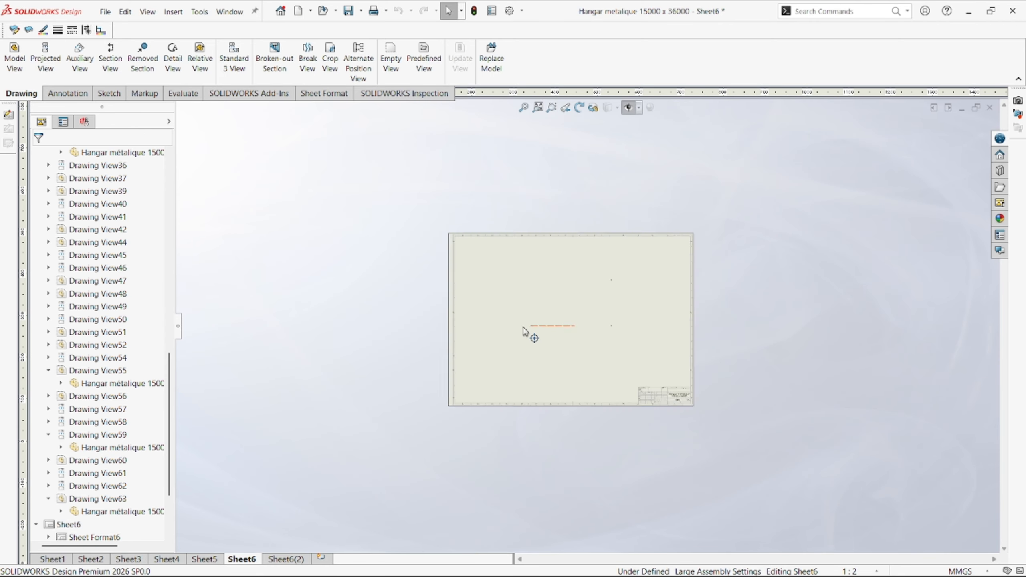
pyautogui.scroll(2, 564, 325)
pyautogui.scroll(-4, 578, 339)
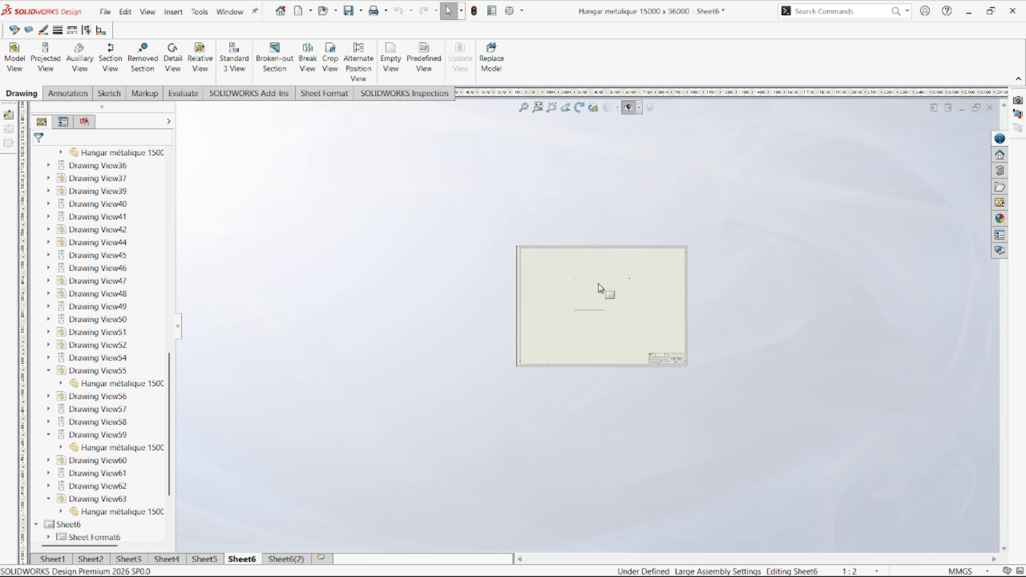
pyautogui.scroll(-3, 598, 293)
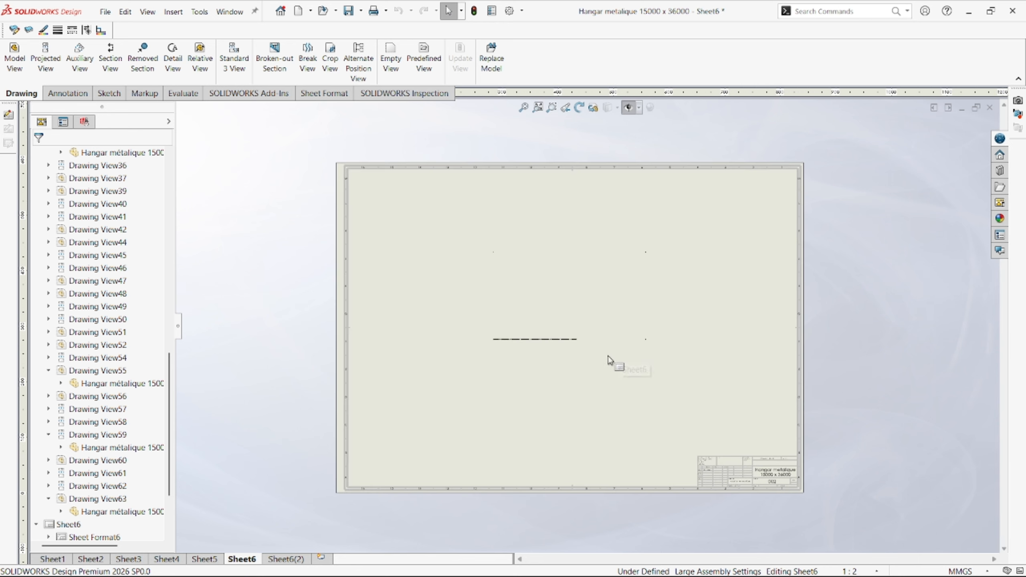
# - Set the tiny front view on Sheet6 to use the sheet scale
pyautogui.click(544, 340)
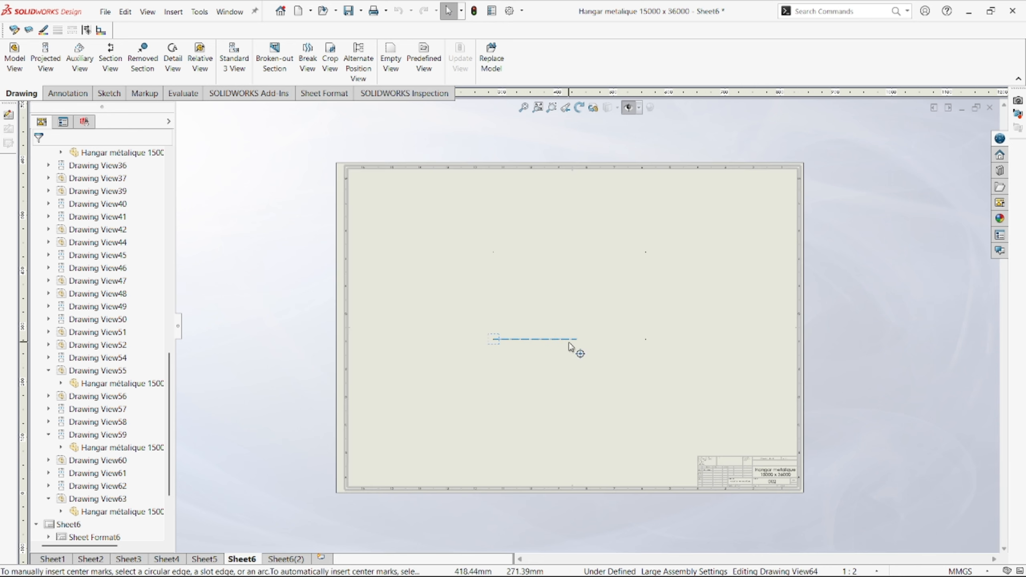
pyautogui.scroll(4, 481, 285)
pyautogui.scroll(5, 481, 284)
pyautogui.moveTo(315, 137); pyautogui.dragTo(800, 505)
pyautogui.scroll(-3, 630, 356)
pyautogui.scroll(-10, 541, 304)
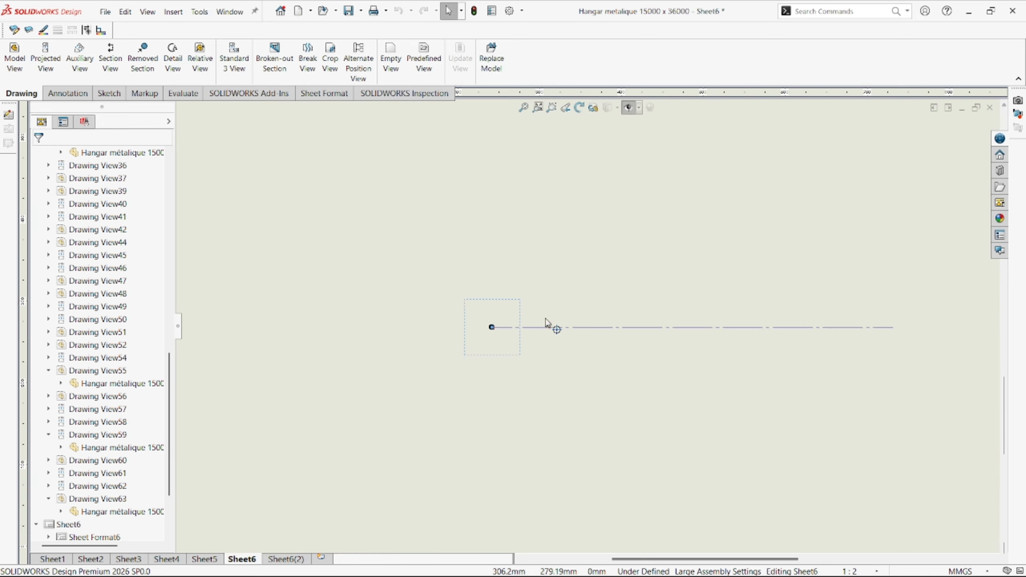
pyautogui.click(508, 346)
pyautogui.scroll(3, 577, 308)
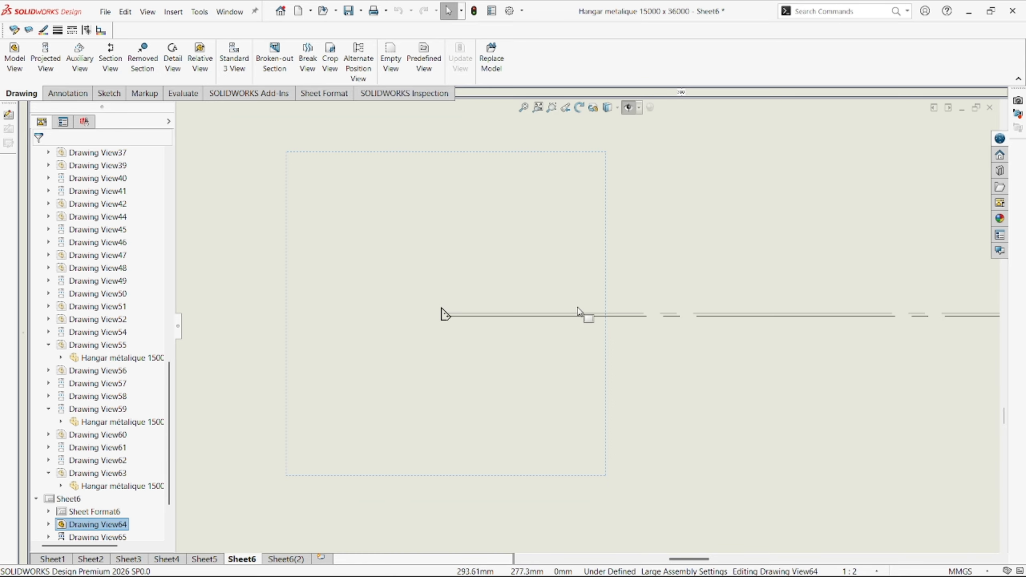
pyautogui.click(446, 316)
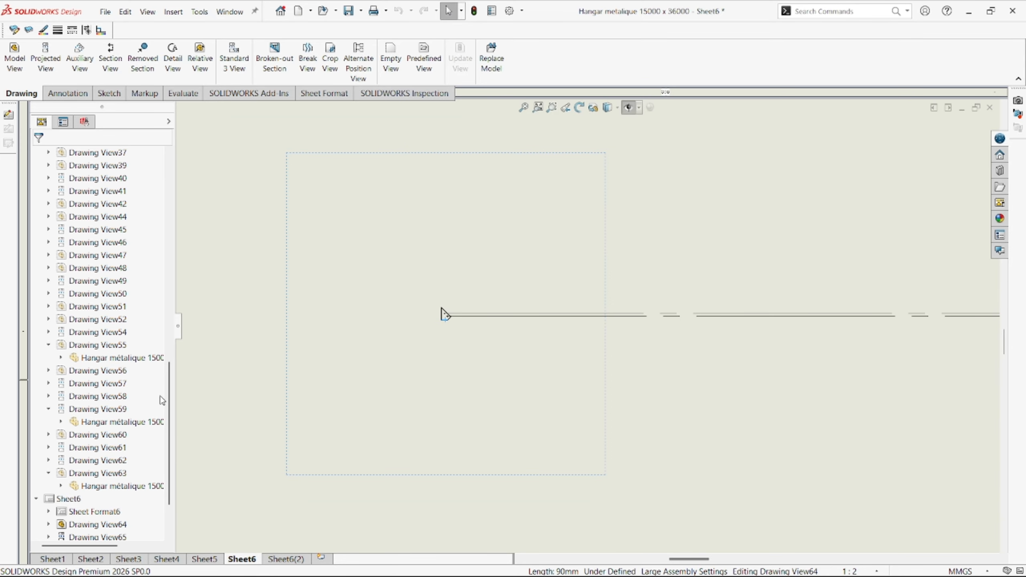
pyautogui.click(64, 122)
pyautogui.scroll(-10, 151, 309)
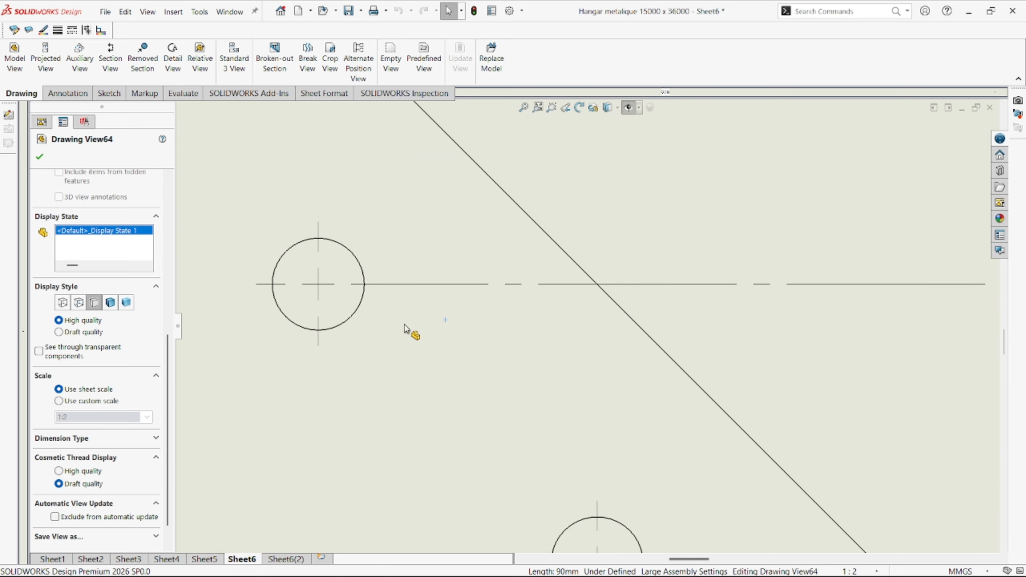
pyautogui.scroll(15, 408, 330)
pyautogui.scroll(-2, 653, 284)
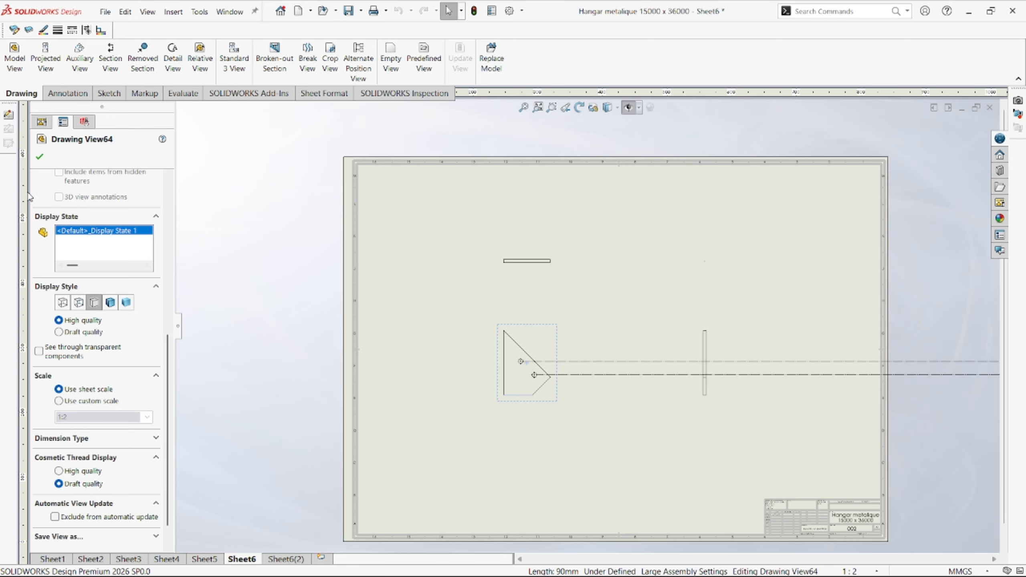
pyautogui.click(40, 157)
# - Delete the two long centre-mark connection lines running out of the plate's front view holes
pyautogui.click(663, 361)
pyautogui.scroll(-1, 646, 364)
pyautogui.press('Delete')
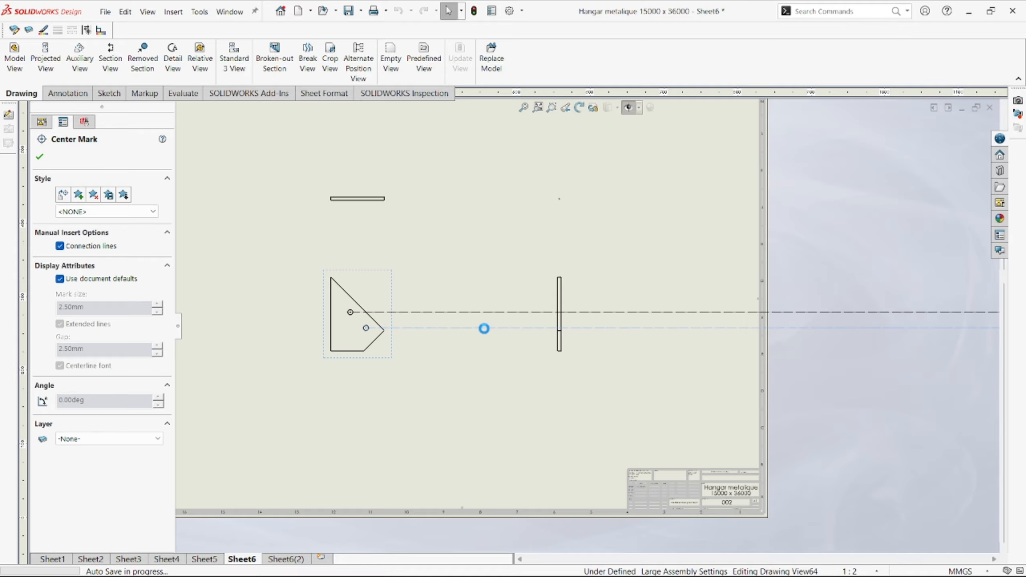
pyautogui.click(479, 313)
# - Set the tiny dimetric view of the plate to the sheet scale and display it shaded with edges
pyautogui.scroll(4, 529, 297)
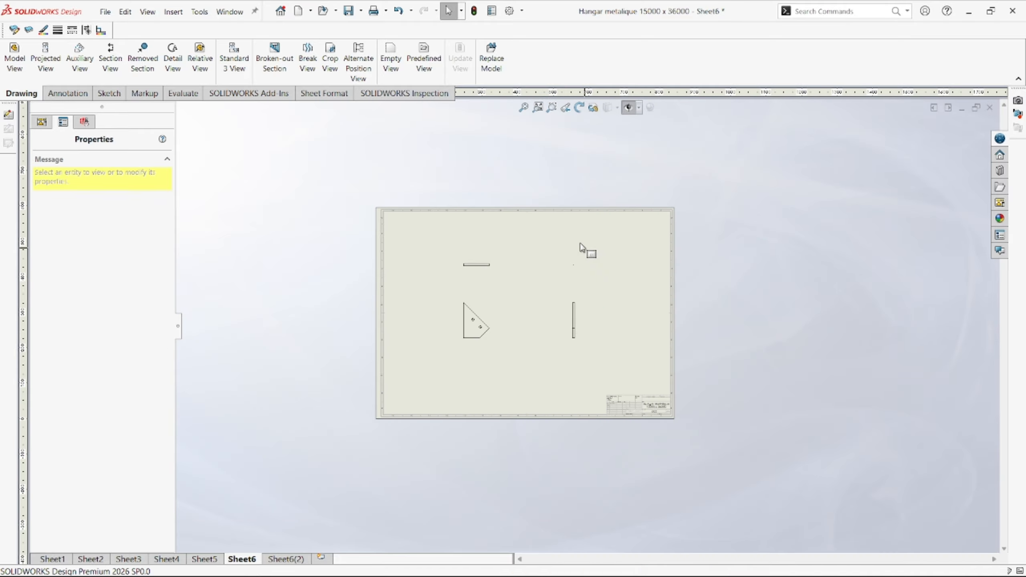
pyautogui.moveTo(549, 225); pyautogui.dragTo(699, 294)
pyautogui.scroll(-5, 569, 272)
pyautogui.scroll(-3, 585, 283)
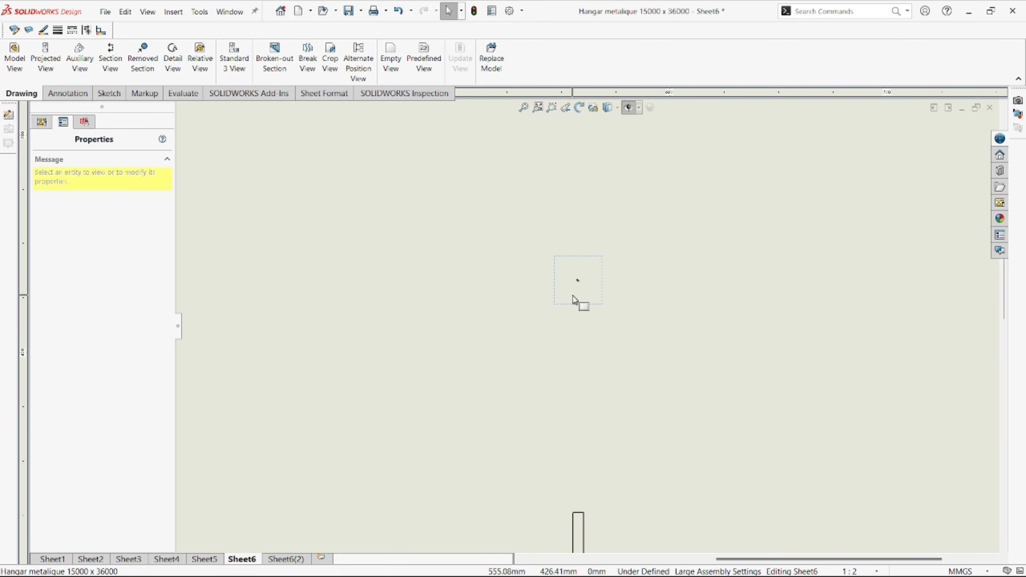
pyautogui.click(588, 286)
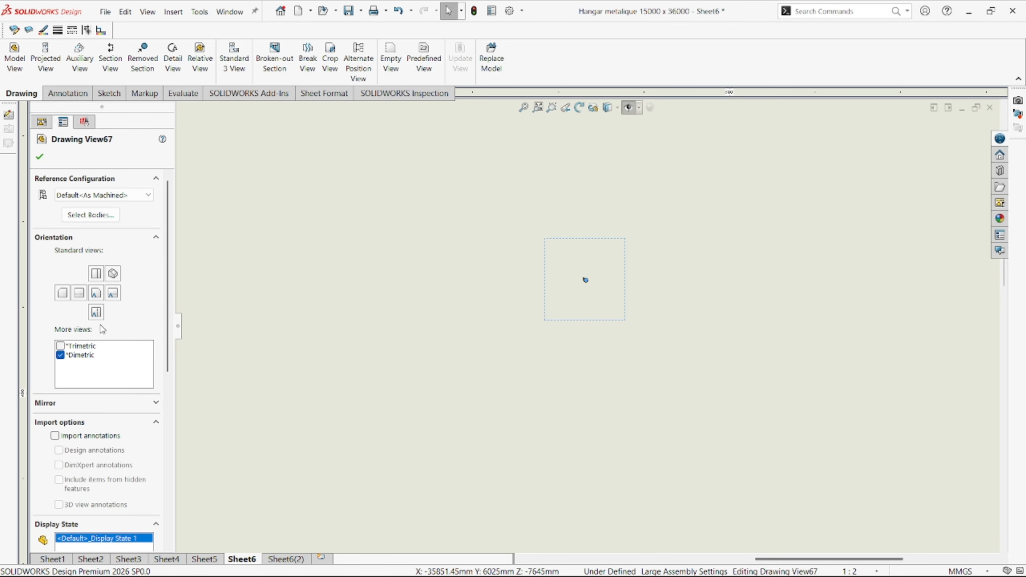
pyautogui.scroll(-4, 133, 359)
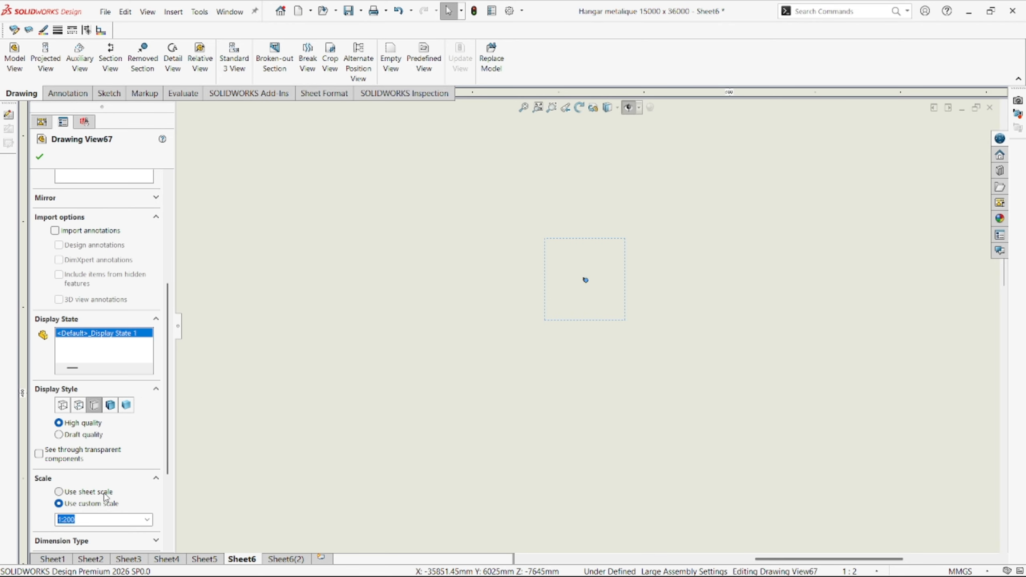
pyautogui.click(104, 492)
pyautogui.click(114, 405)
pyautogui.click(39, 156)
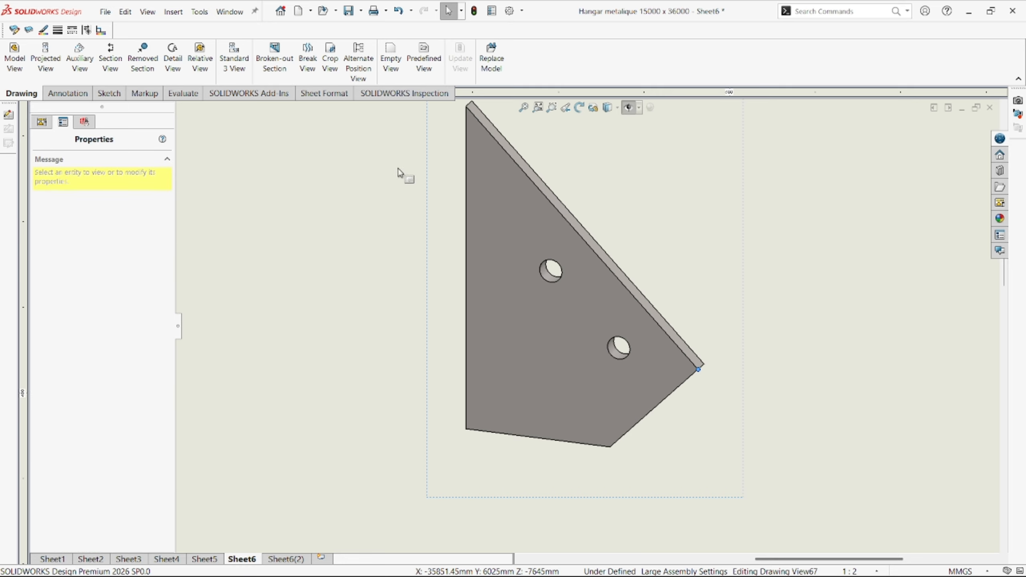
# - Move the plate's top, front, side and dimetric views into the upper-left area of the sheet
pyautogui.scroll(6, 586, 332)
pyautogui.scroll(-3, 523, 302)
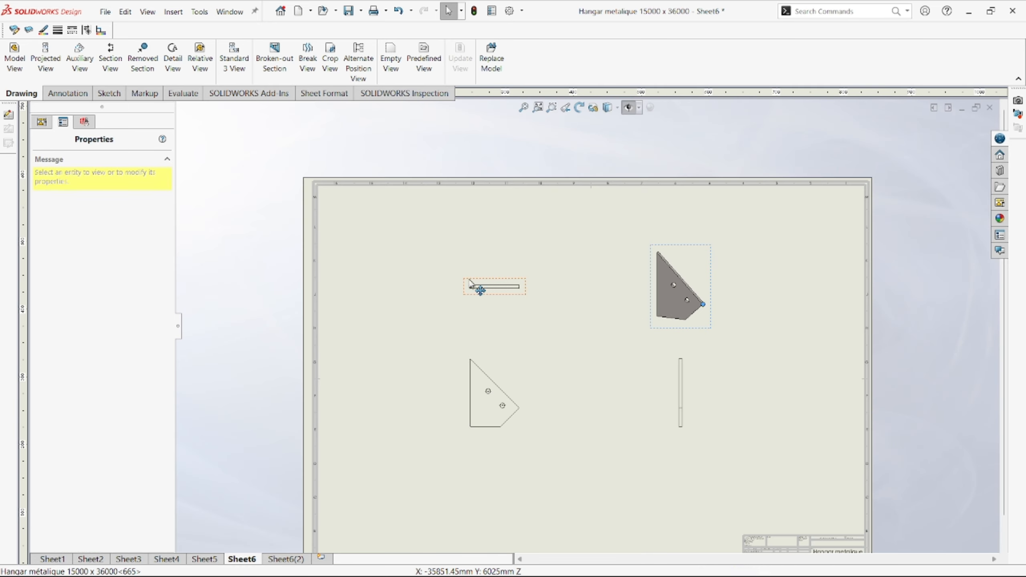
pyautogui.moveTo(469, 282); pyautogui.dragTo(358, 241)
pyautogui.moveTo(509, 362)
pyautogui.mouseDown()
pyautogui.moveTo(390, 266)
pyautogui.moveTo(406, 260)
pyautogui.mouseUp()
pyautogui.click(680, 315)
pyautogui.moveTo(675, 350); pyautogui.dragTo(457, 384)
pyautogui.moveTo(654, 311)
pyautogui.mouseDown()
pyautogui.moveTo(545, 259)
pyautogui.moveTo(452, 256)
pyautogui.mouseUp()
# - Fine-tune the spacing between the plate's four views, placing the dimetric view beside the top view and above the side view
pyautogui.click(387, 241)
pyautogui.moveTo(386, 242); pyautogui.dragTo(388, 223)
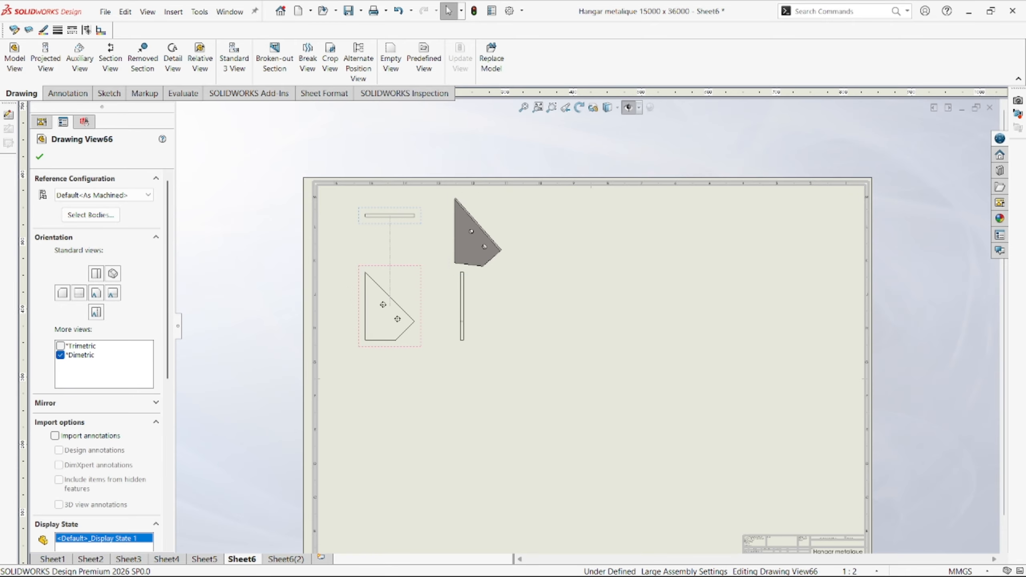
pyautogui.moveTo(464, 349); pyautogui.dragTo(469, 369)
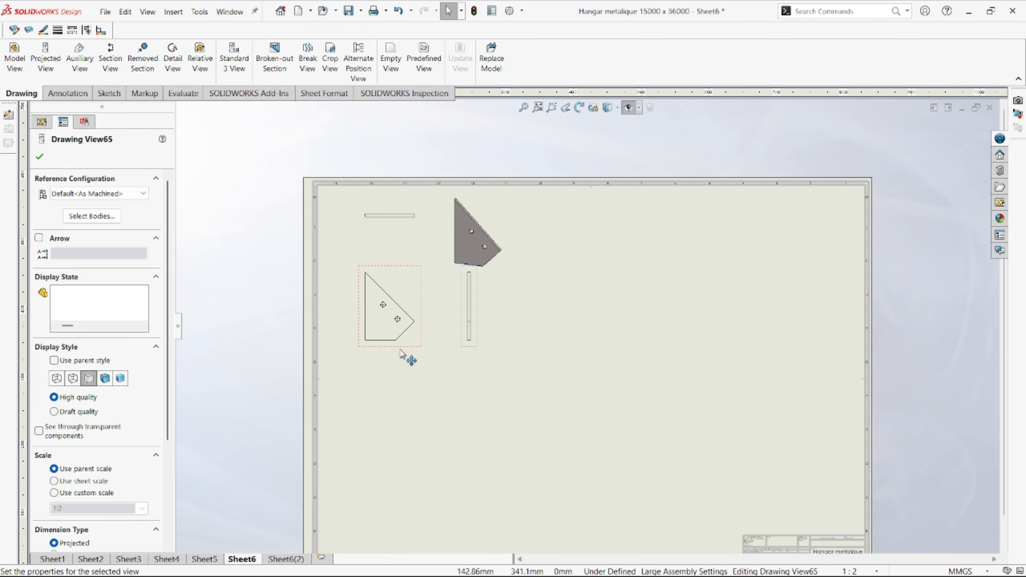
pyautogui.moveTo(399, 347); pyautogui.dragTo(383, 359)
pyautogui.moveTo(512, 232); pyautogui.dragTo(482, 239)
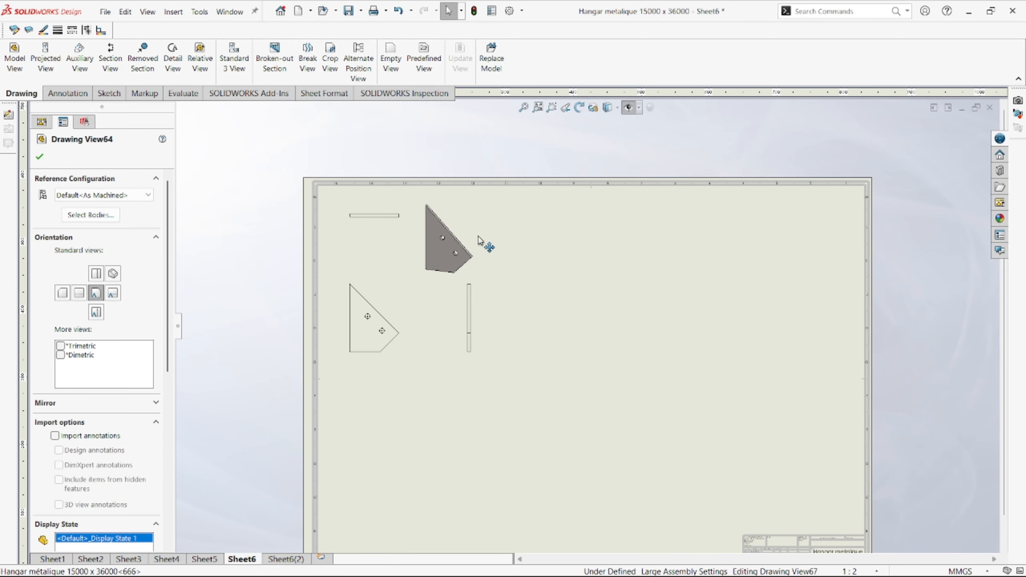
pyautogui.click(390, 210)
pyautogui.scroll(-4, 416, 207)
pyautogui.scroll(3, 501, 317)
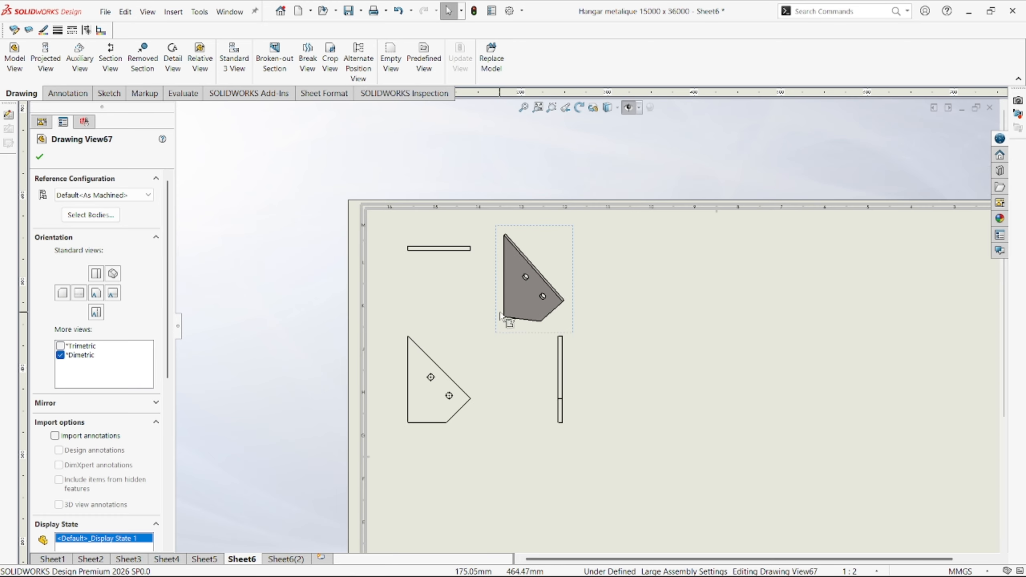
pyautogui.moveTo(577, 287); pyautogui.dragTo(591, 270)
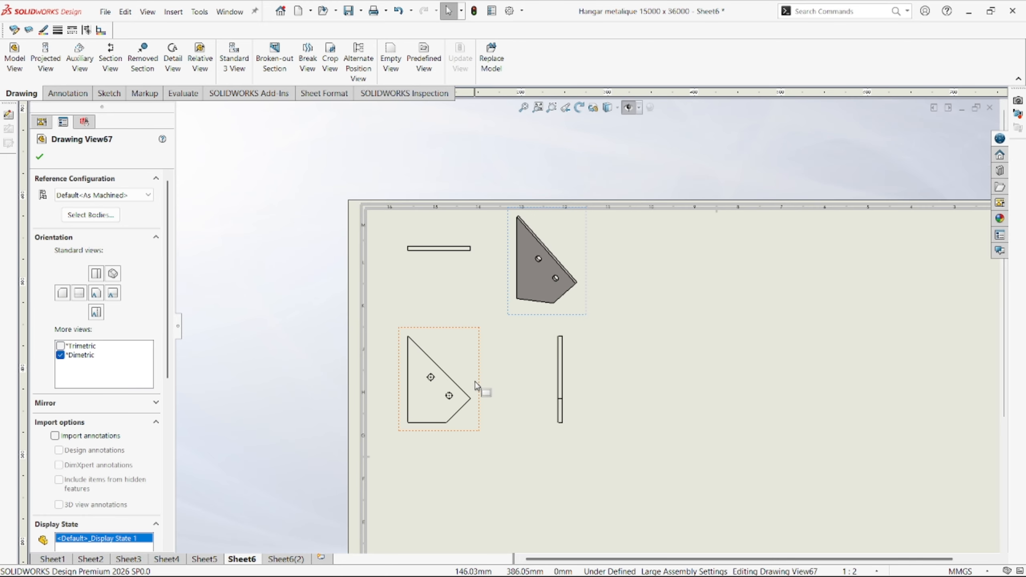
pyautogui.moveTo(481, 388); pyautogui.dragTo(480, 360)
# - Dimension the plate's bottom edge and vertical edge in the front view with Smart Dimension
pyautogui.click(59, 93)
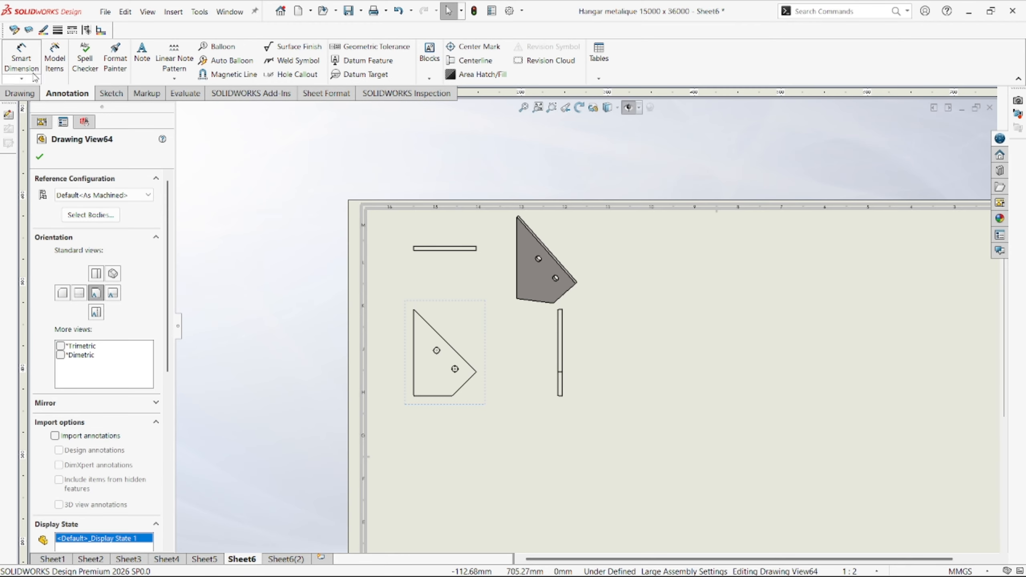
pyautogui.scroll(-3, 558, 461)
pyautogui.click(378, 363)
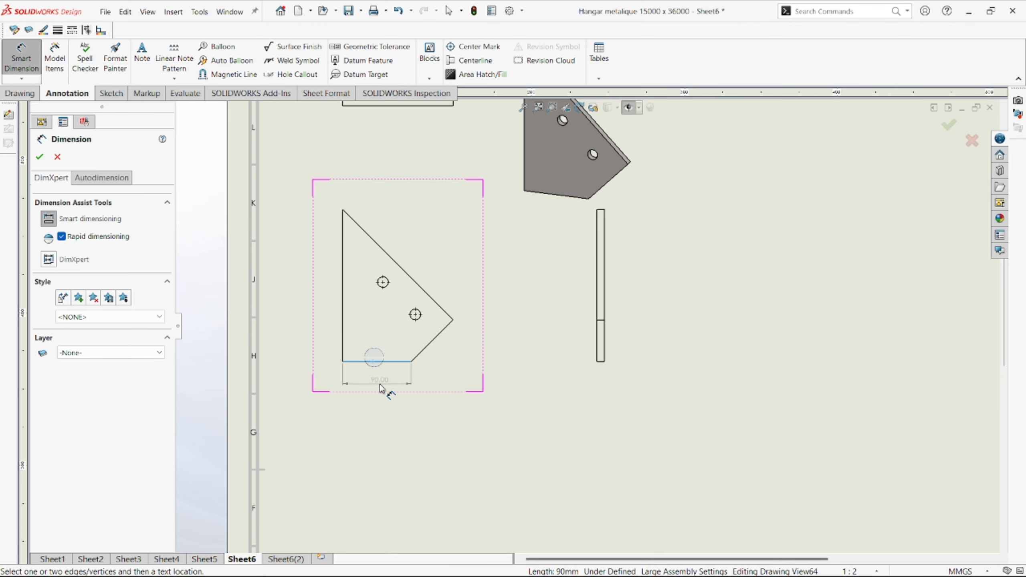
pyautogui.click(379, 383)
pyautogui.click(342, 317)
pyautogui.click(325, 303)
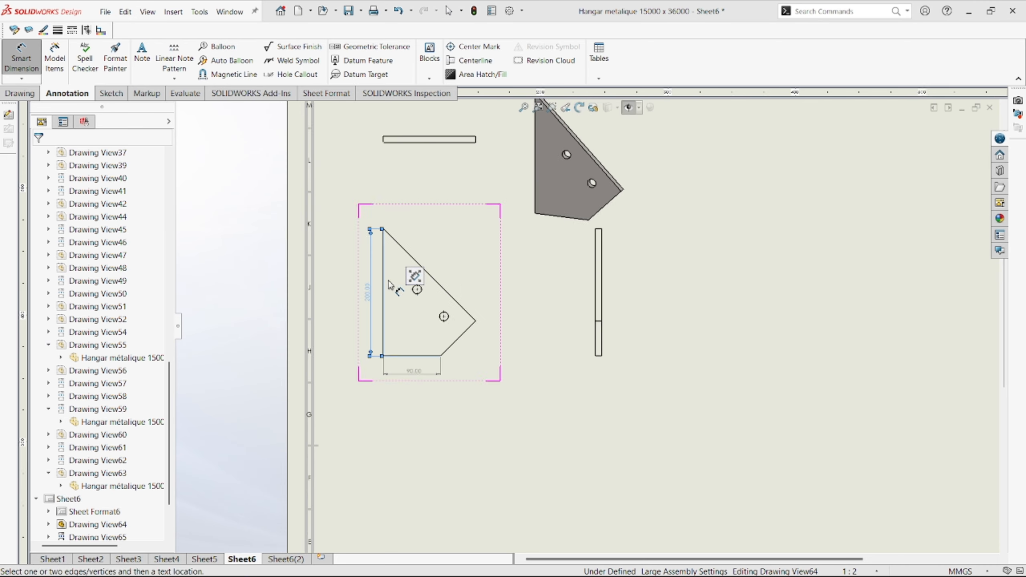
# - Dimension the length of the plate's long sloped edge and the angle between its bottom edge and short slanted edge
pyautogui.click(476, 312)
pyautogui.click(477, 279)
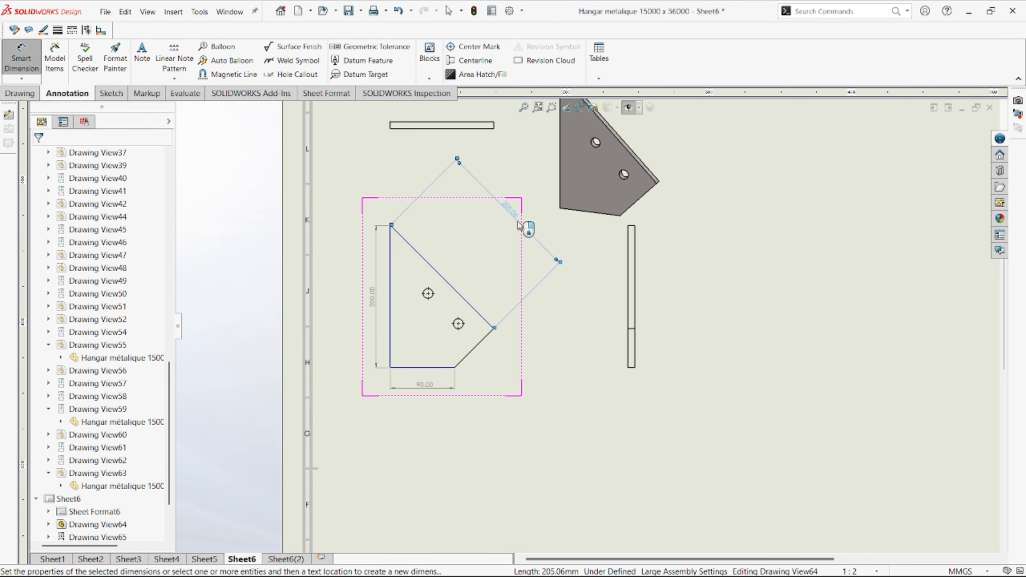
pyautogui.moveTo(507, 217); pyautogui.dragTo(455, 276)
pyautogui.scroll(-2, 453, 329)
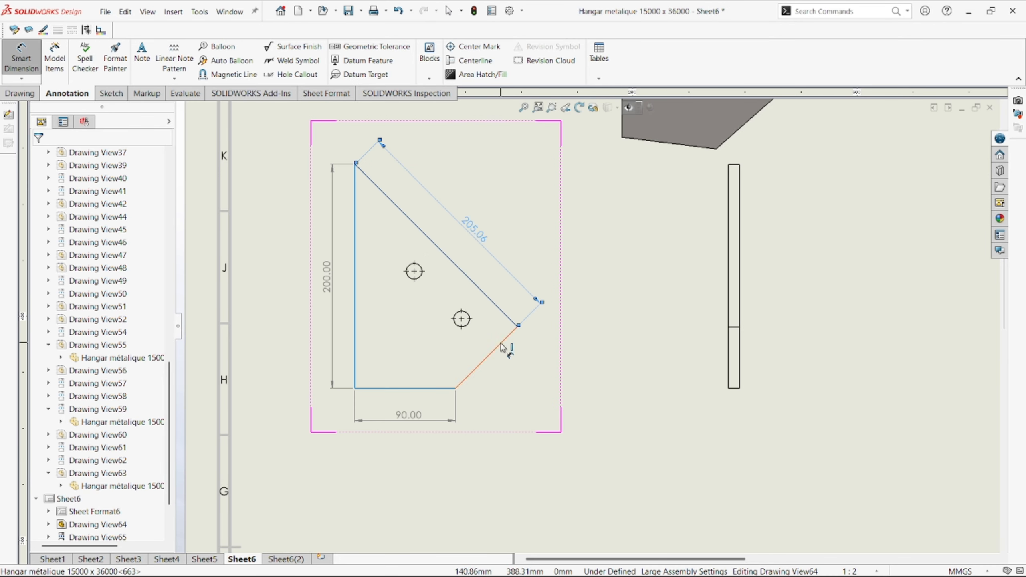
pyautogui.click(431, 389)
pyautogui.click(506, 373)
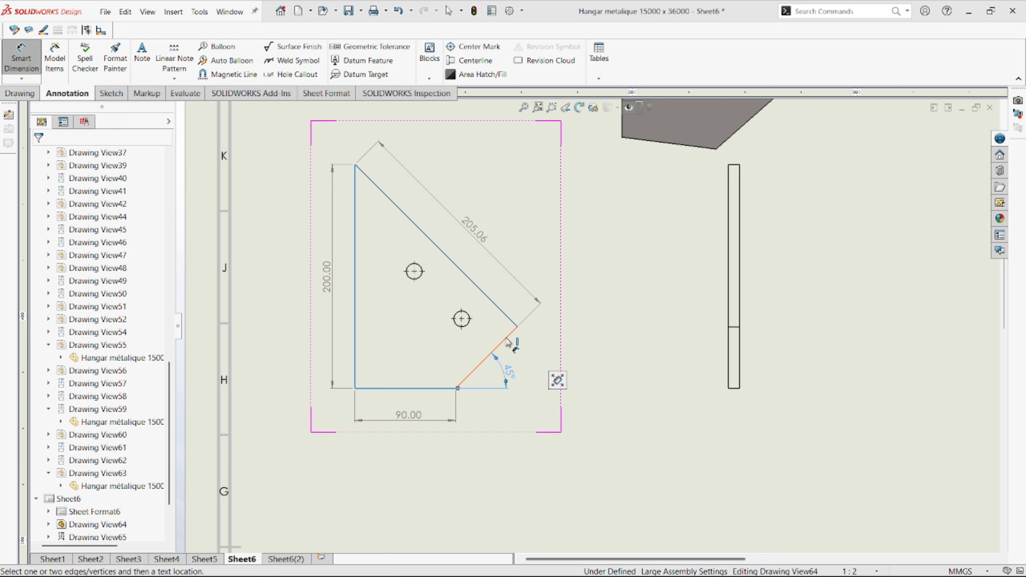
# - Dimension the plate's thickness below the side view and move that view closer to the front view
pyautogui.click(736, 391)
pyautogui.click(731, 424)
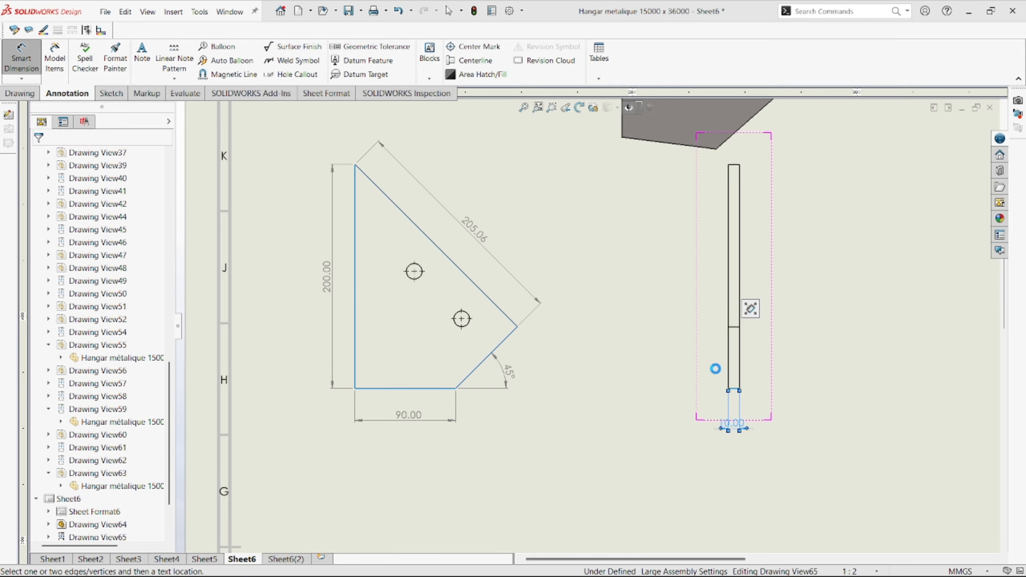
pyautogui.press('Escape')
pyautogui.moveTo(703, 351); pyautogui.dragTo(612, 360)
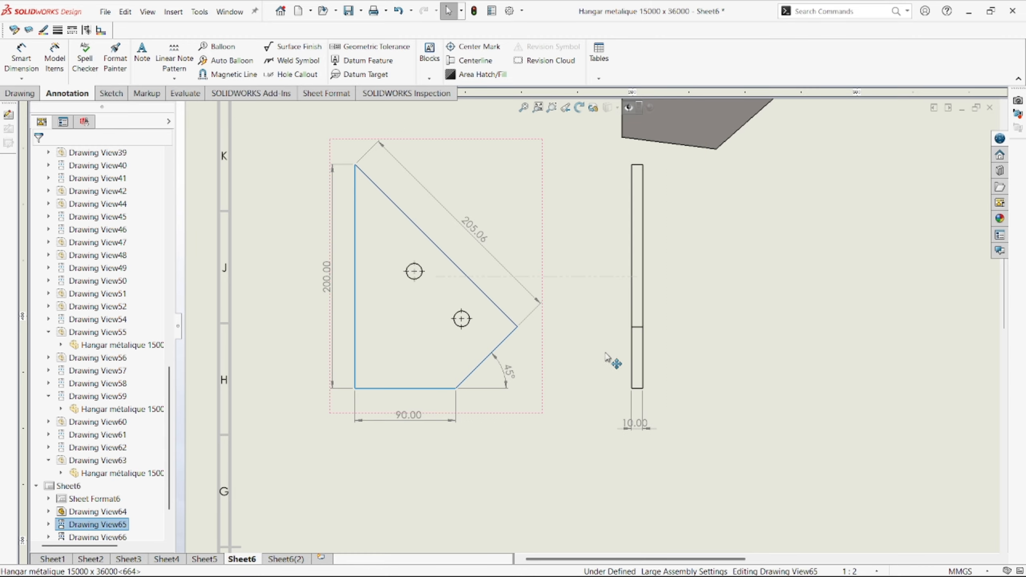
# - Dimension the plate's overall width below the top view with Smart Dimension
pyautogui.scroll(3, 612, 360)
pyautogui.scroll(-3, 557, 234)
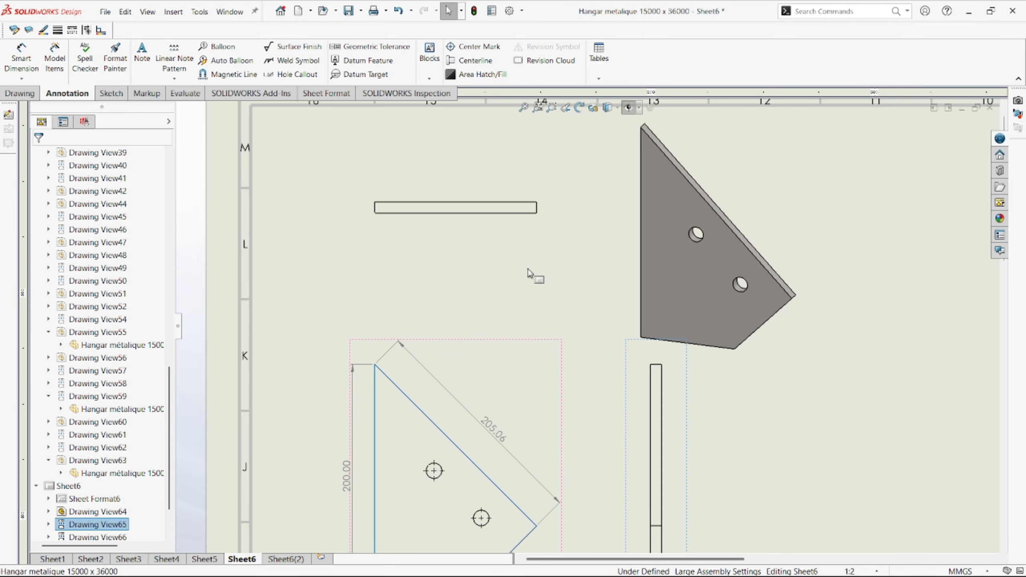
pyautogui.moveTo(527, 270); pyautogui.dragTo(521, 241, button='right')
pyautogui.click(461, 214)
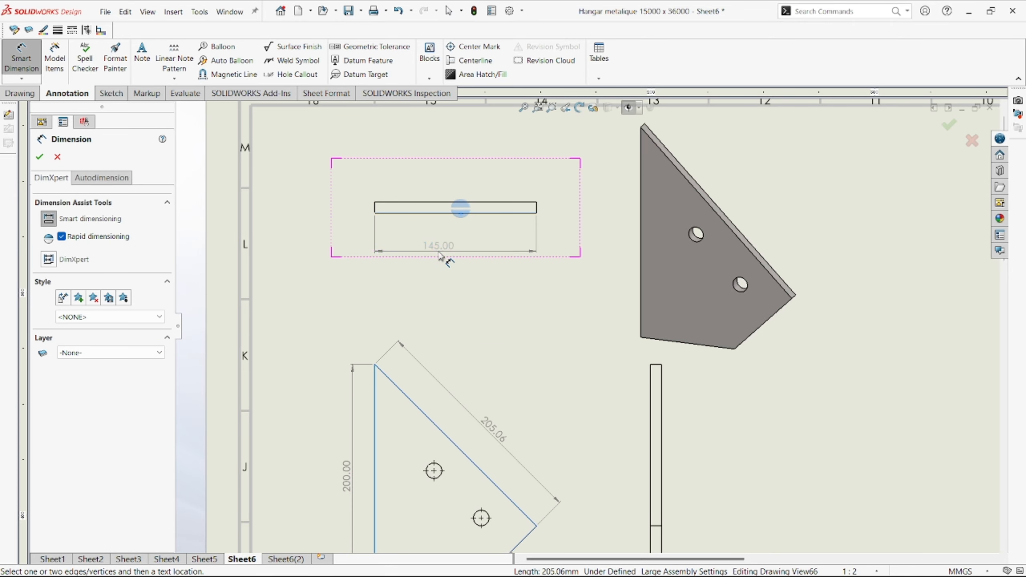
pyautogui.click(440, 253)
# - Dimension the centre-to-centre distance between the two holes in the front view, parallel to the long sloped edge
pyautogui.scroll(5, 587, 319)
pyautogui.scroll(-1, 585, 356)
pyautogui.scroll(-2, 589, 400)
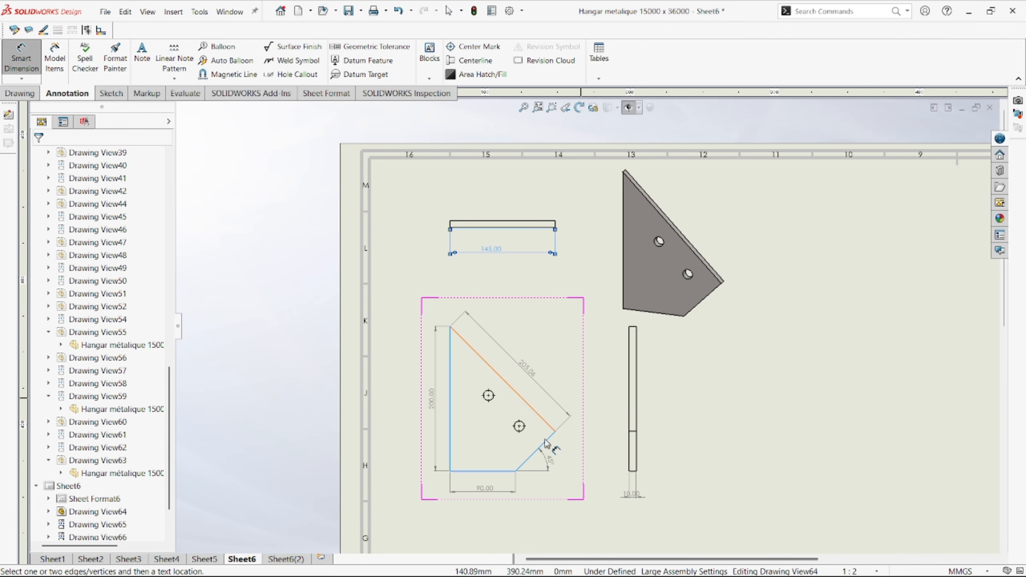
pyautogui.click(495, 403)
pyautogui.scroll(-4, 527, 420)
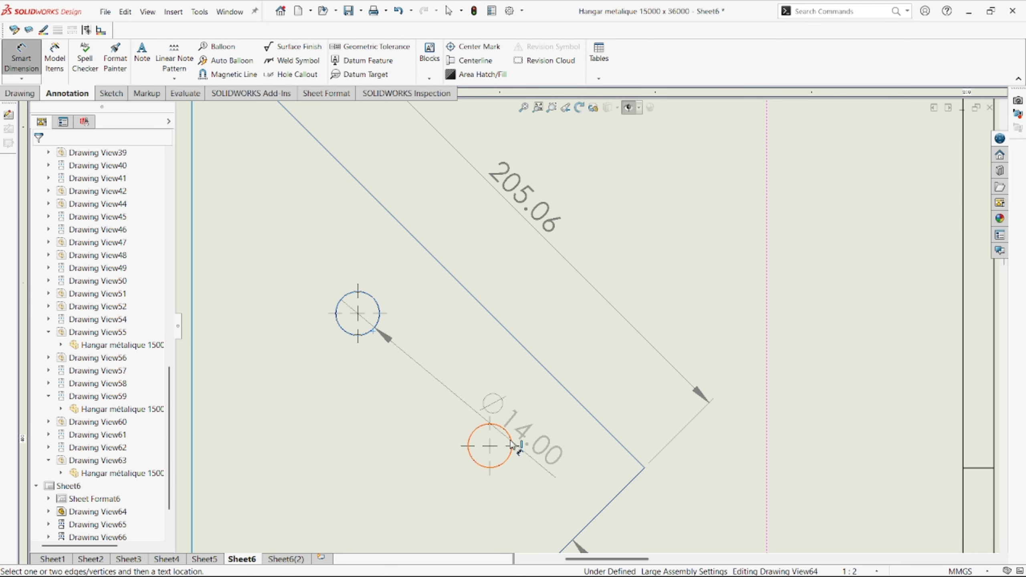
pyautogui.click(523, 427)
pyautogui.click(384, 390)
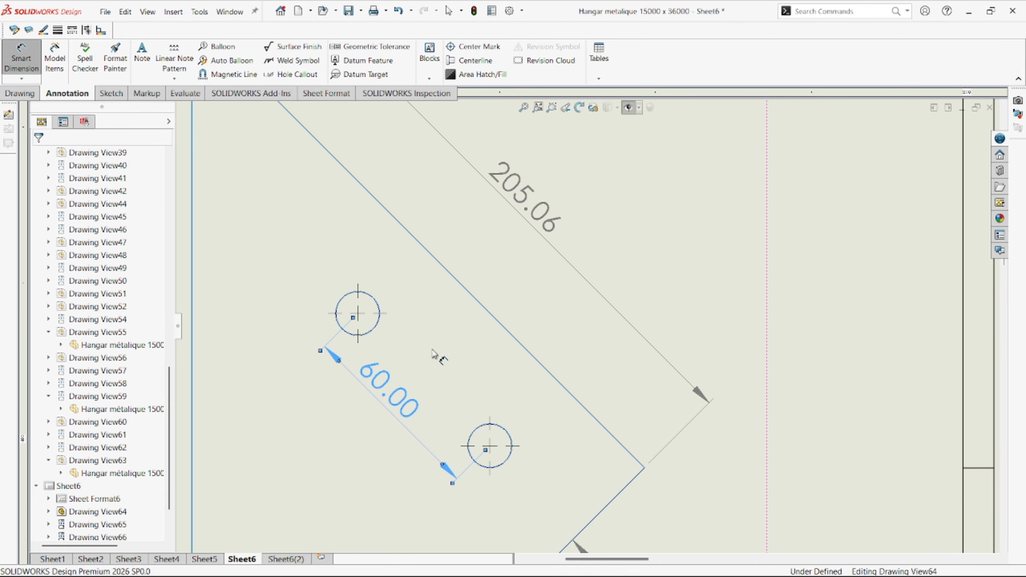
# - Add a diameter dimension to the hole nearest the short slanted edge and place its text toward the long sloped edge
pyautogui.click(515, 455)
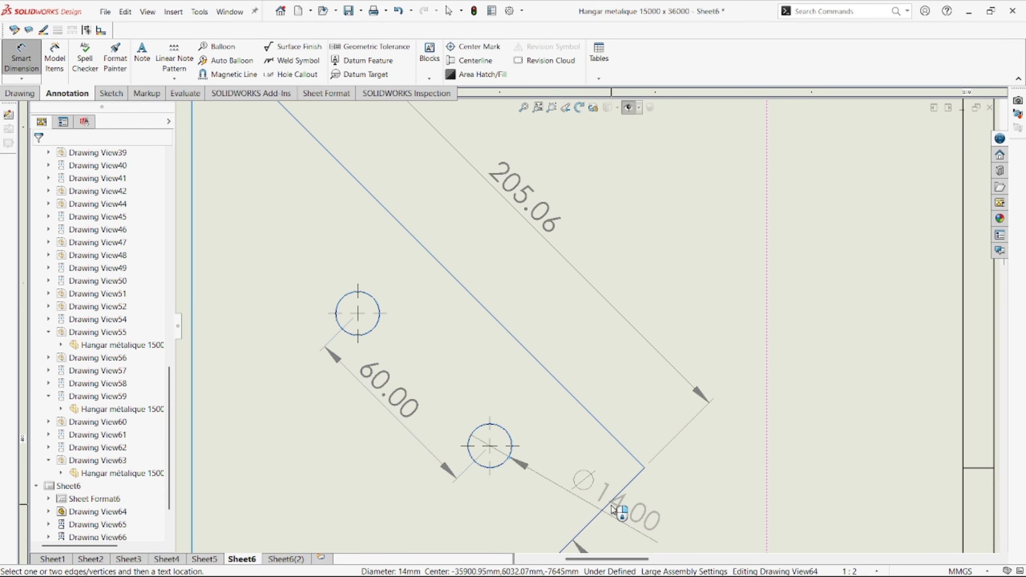
pyautogui.click(638, 524)
pyautogui.moveTo(638, 524); pyautogui.dragTo(585, 329)
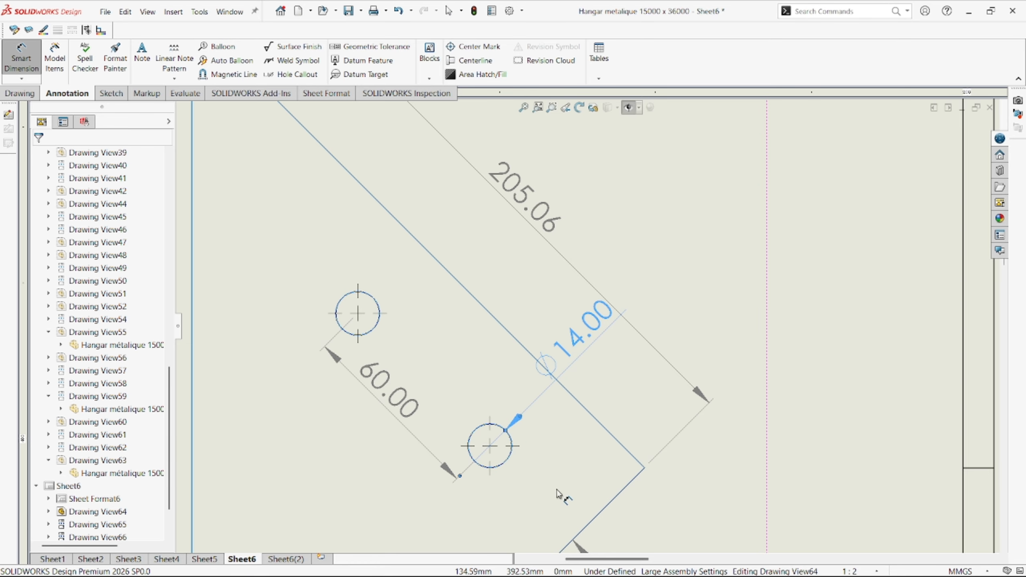
# - Dimension the lower hole's distance from the short slanted edge and move the hole diameter text outside the plate outline
pyautogui.click(494, 449)
pyautogui.click(622, 444)
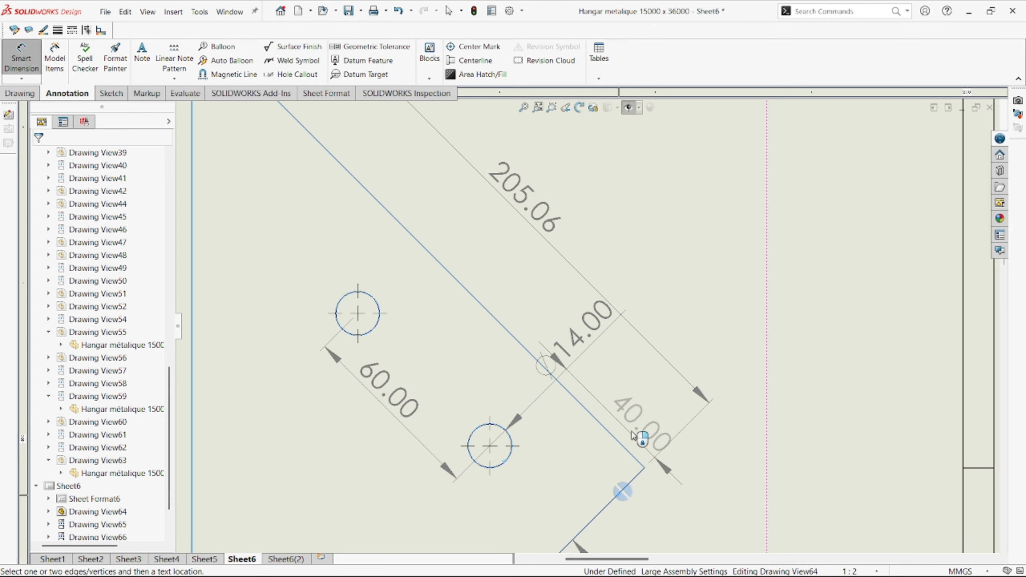
pyautogui.scroll(6, 641, 417)
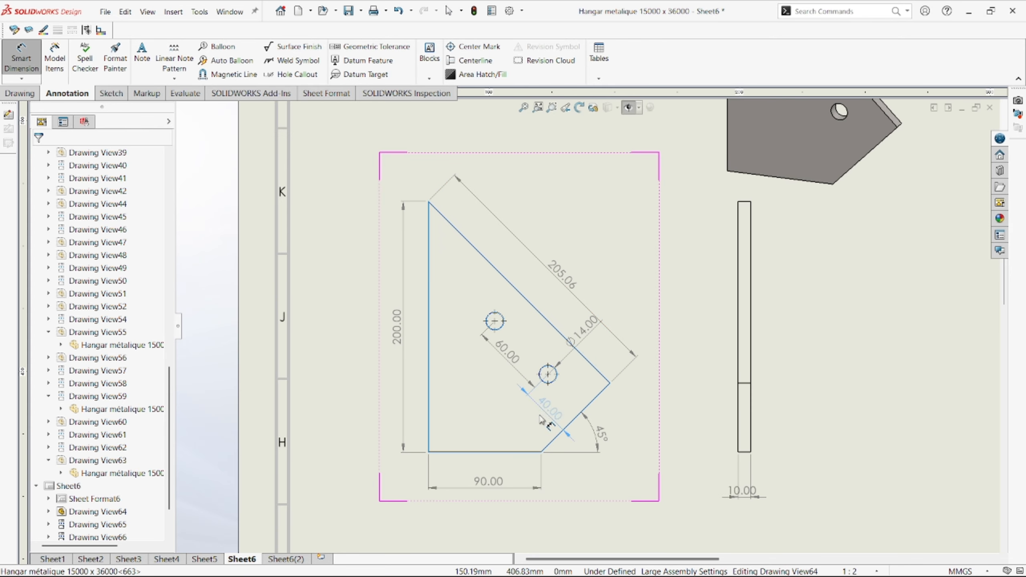
pyautogui.click(528, 424)
pyautogui.click(554, 369)
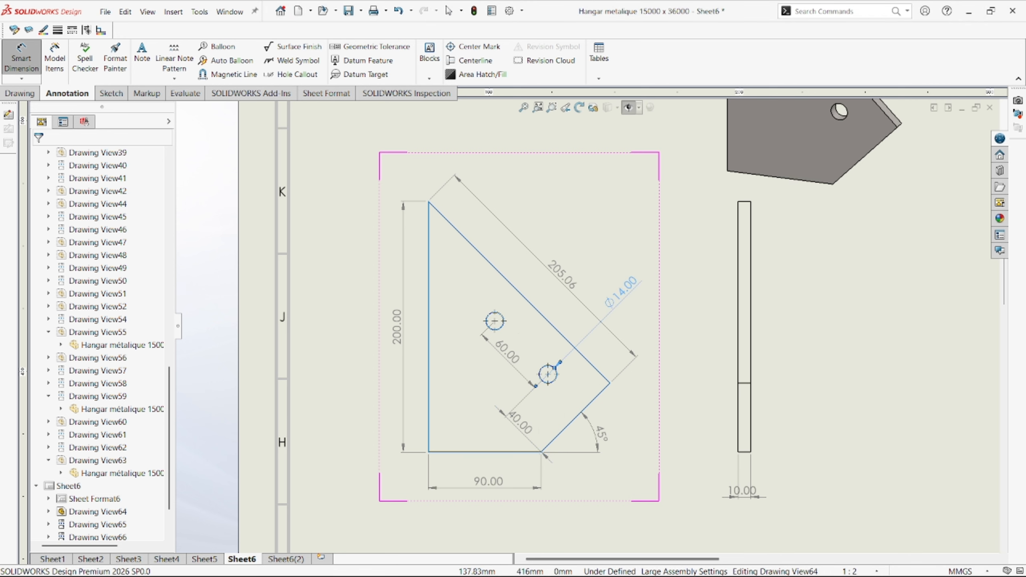
# - Dimension the distance from the upper hole's centre to the long sloped edge and finish dimensioning
pyautogui.scroll(-2, 537, 334)
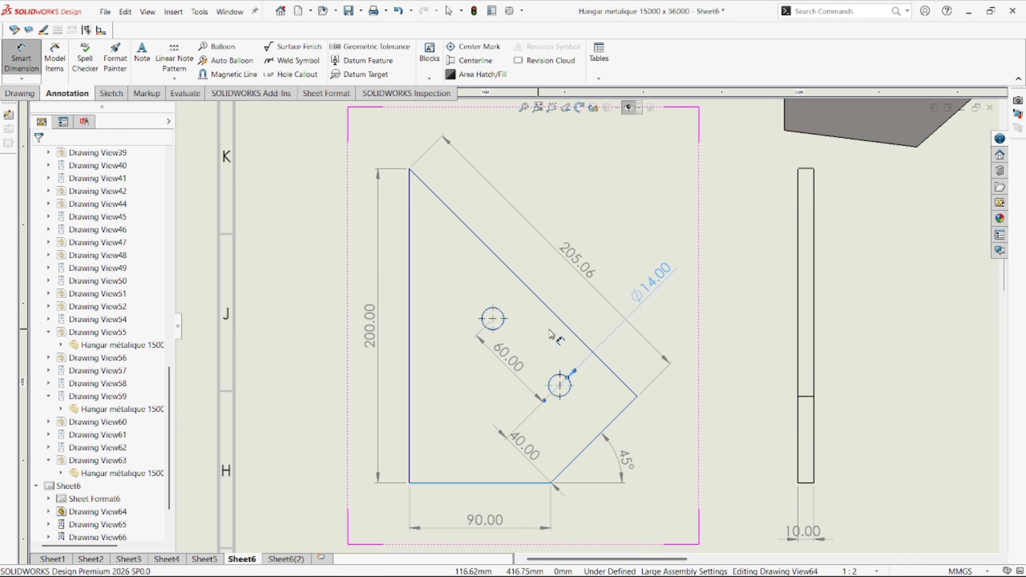
pyautogui.click(505, 319)
pyautogui.click(516, 274)
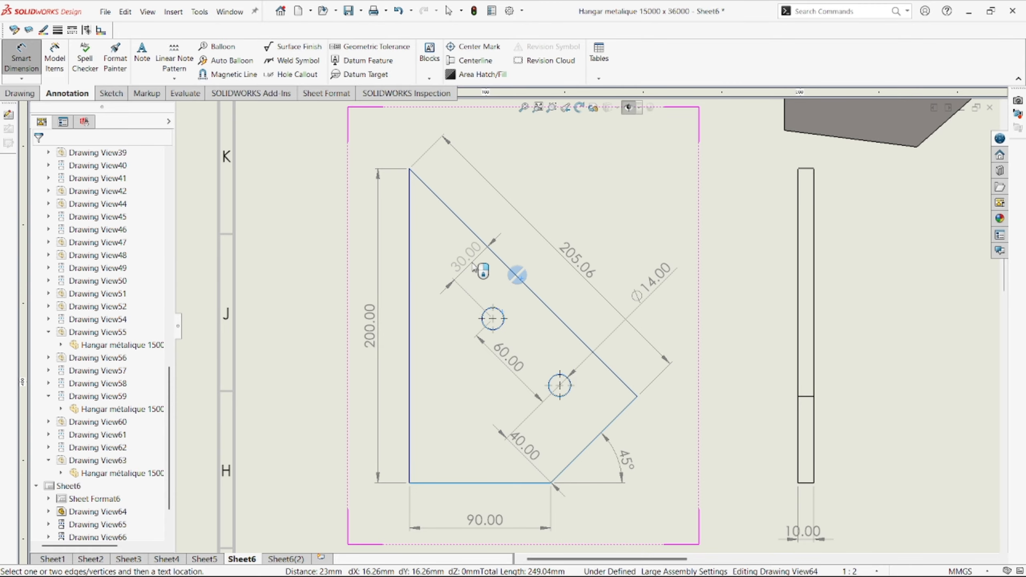
pyautogui.click(475, 269)
pyautogui.scroll(2, 586, 283)
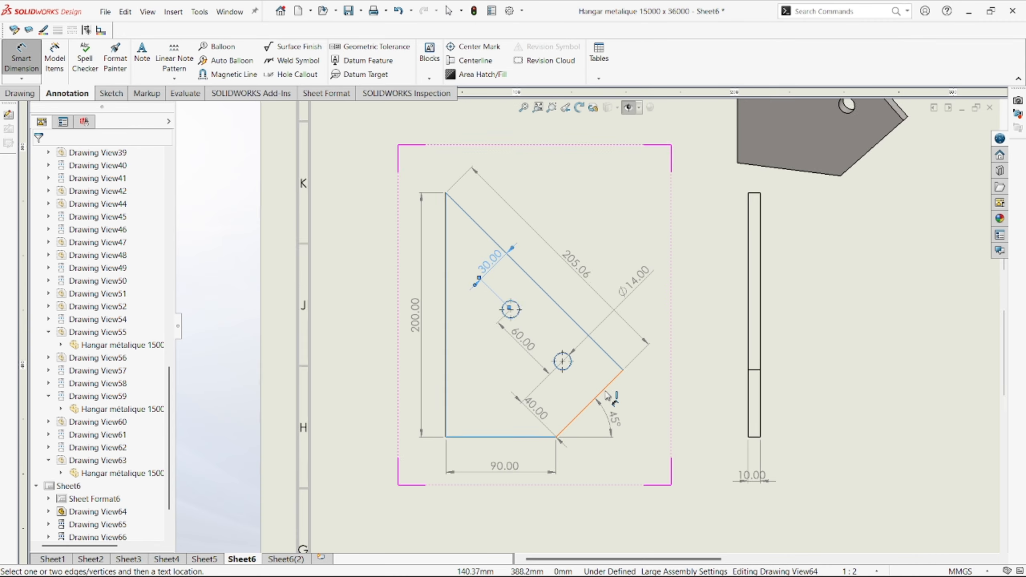
pyautogui.scroll(5, 608, 396)
pyautogui.press('Escape')
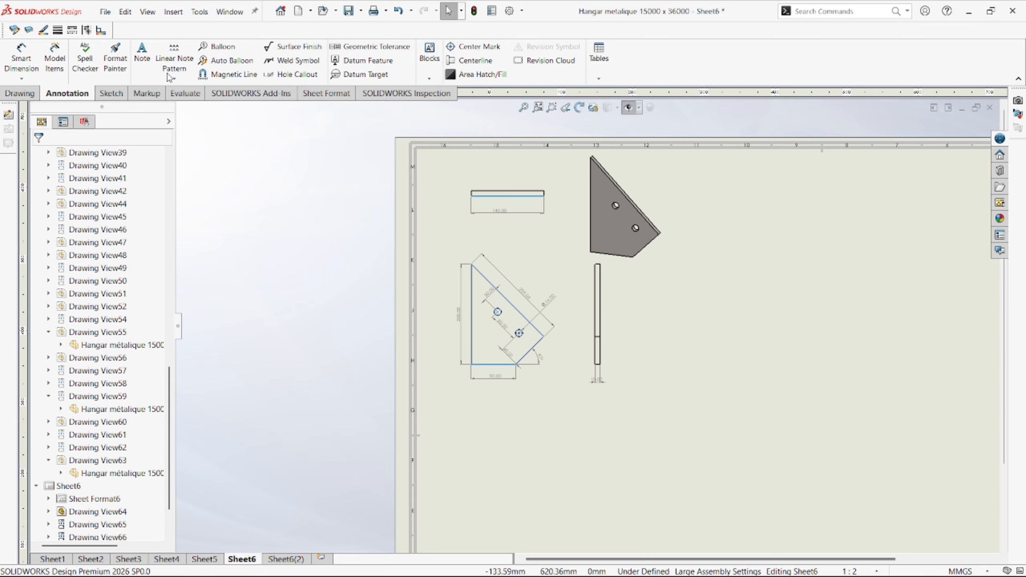
# - Add the note "Platine contrventement I." in bold at size 36 and position it below the plate's front and side views
pyautogui.click(170, 70)
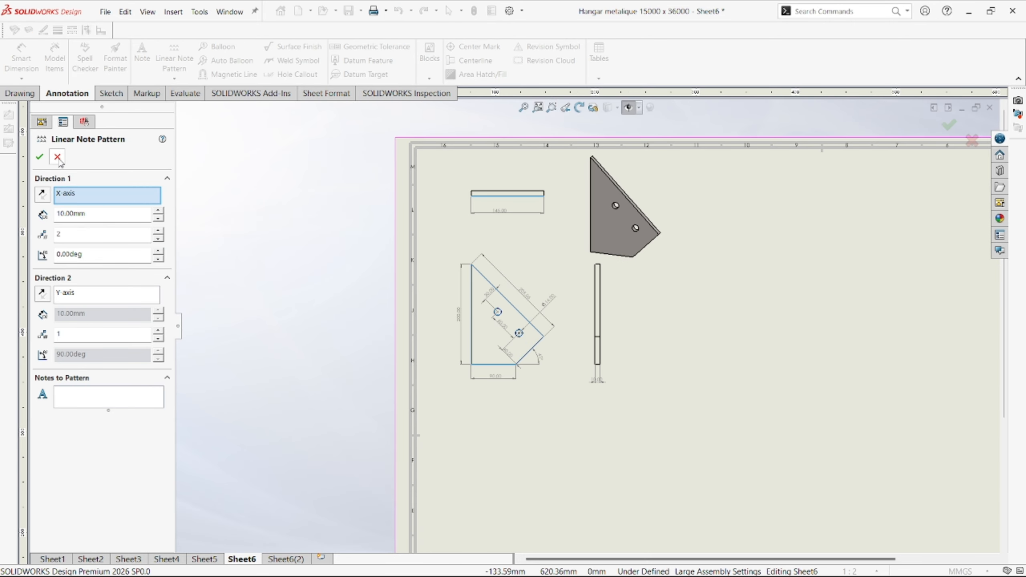
pyautogui.click(57, 158)
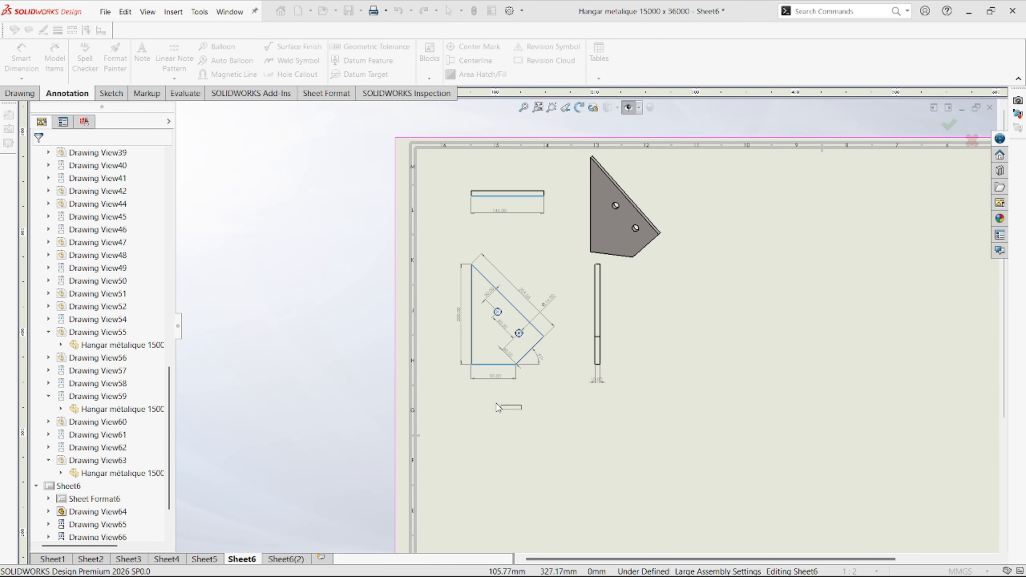
pyautogui.click(514, 411)
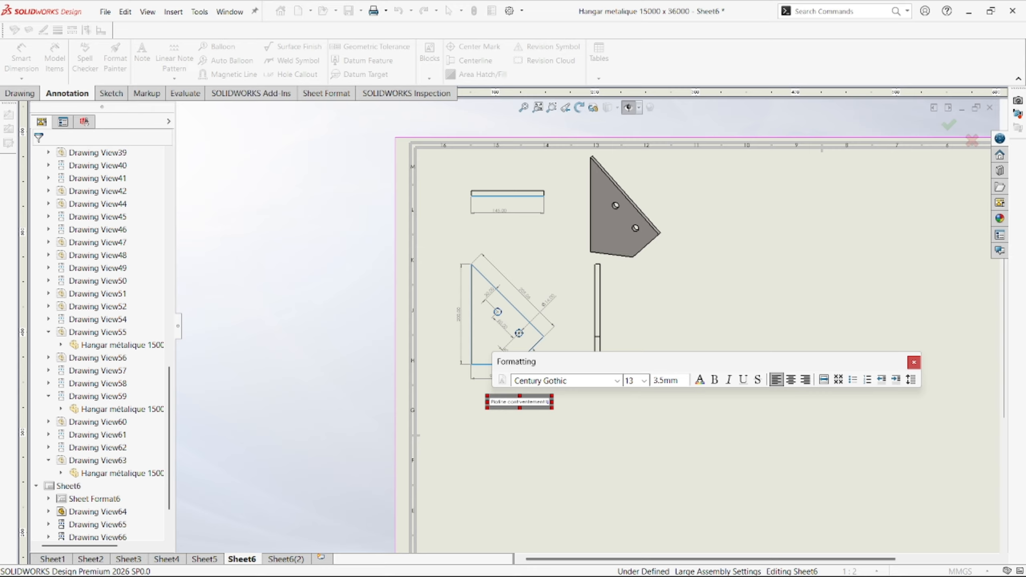
pyautogui.click(644, 381)
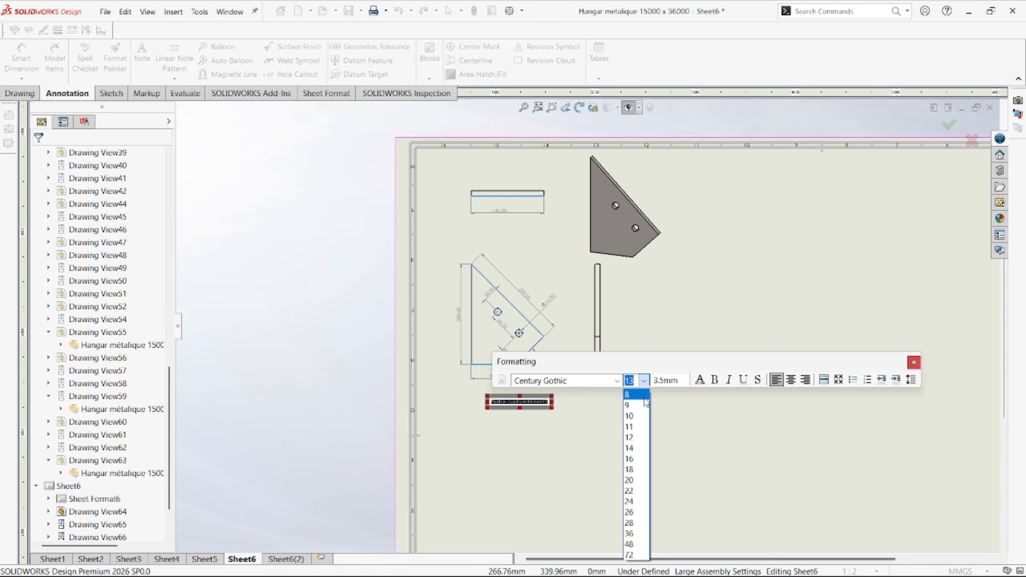
pyautogui.click(634, 544)
pyautogui.click(715, 380)
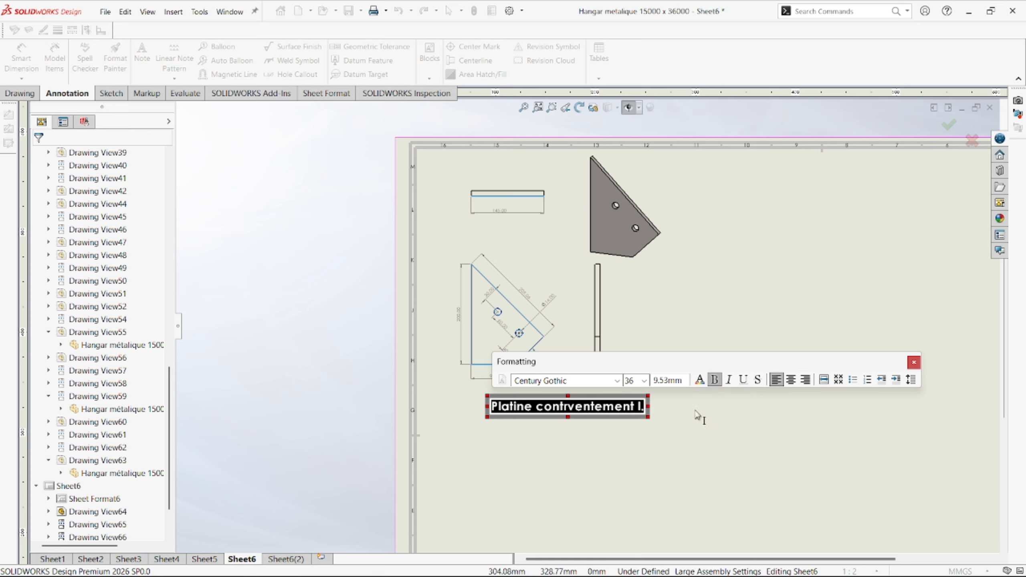
pyautogui.click(698, 415)
pyautogui.moveTo(637, 413); pyautogui.dragTo(605, 413)
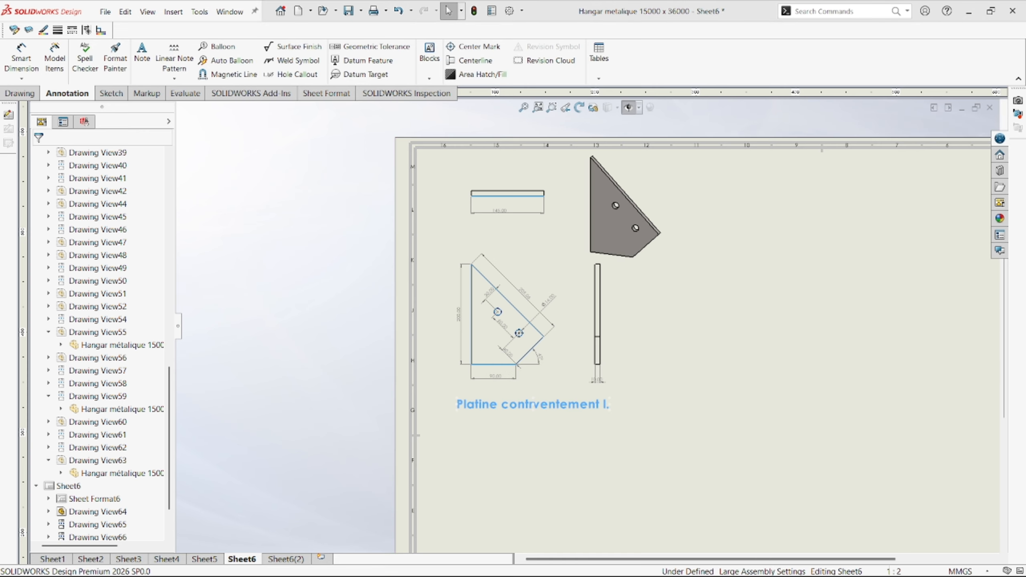
# - Start a new model view of the hangar part on Sheet6 and open its body selection
pyautogui.scroll(4, 662, 366)
pyautogui.scroll(-3, 661, 364)
pyautogui.scroll(4, 659, 356)
pyautogui.scroll(-2, 684, 320)
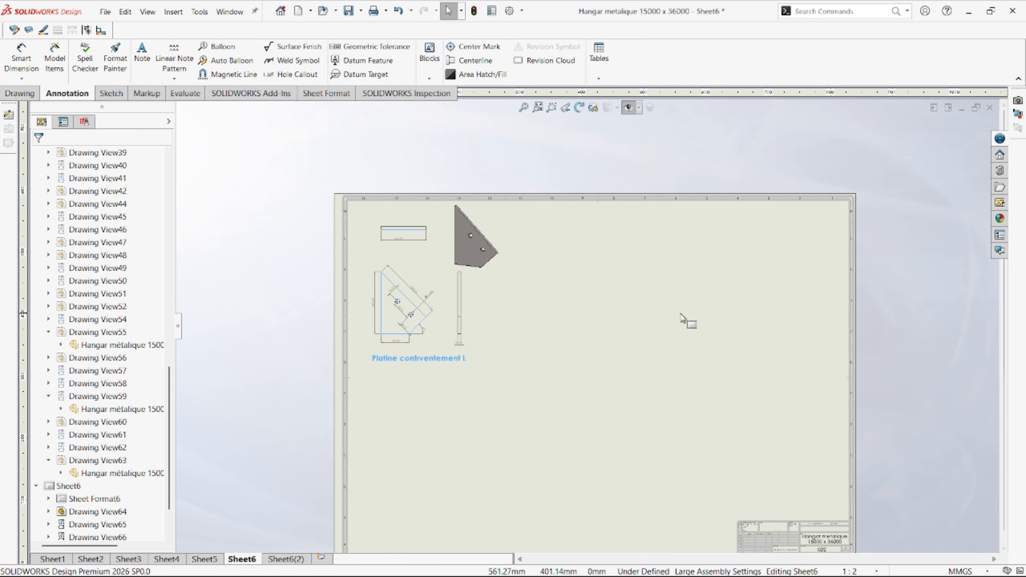
pyautogui.click(20, 93)
pyautogui.click(15, 57)
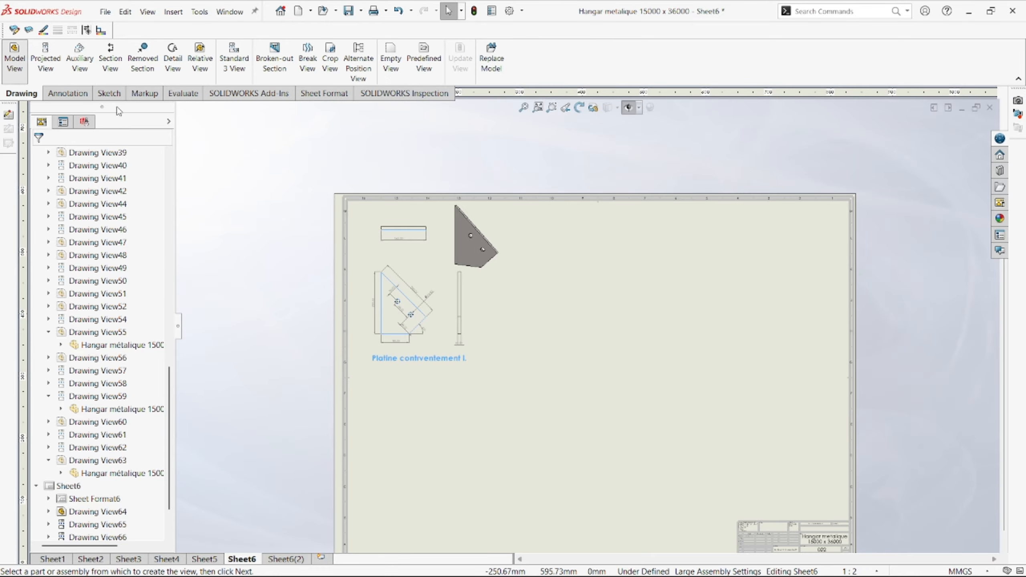
pyautogui.doubleClick(121, 262)
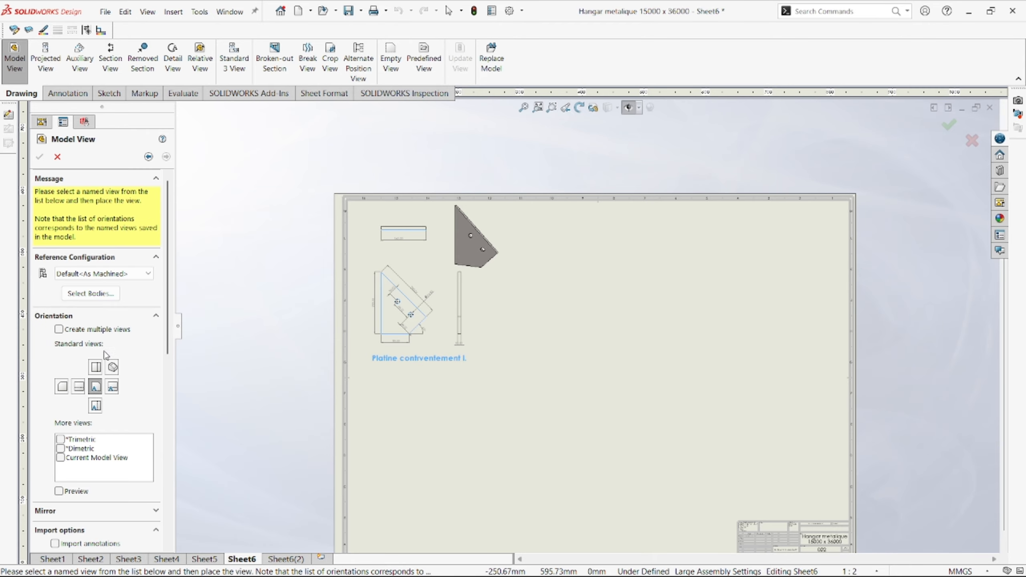
pyautogui.click(87, 294)
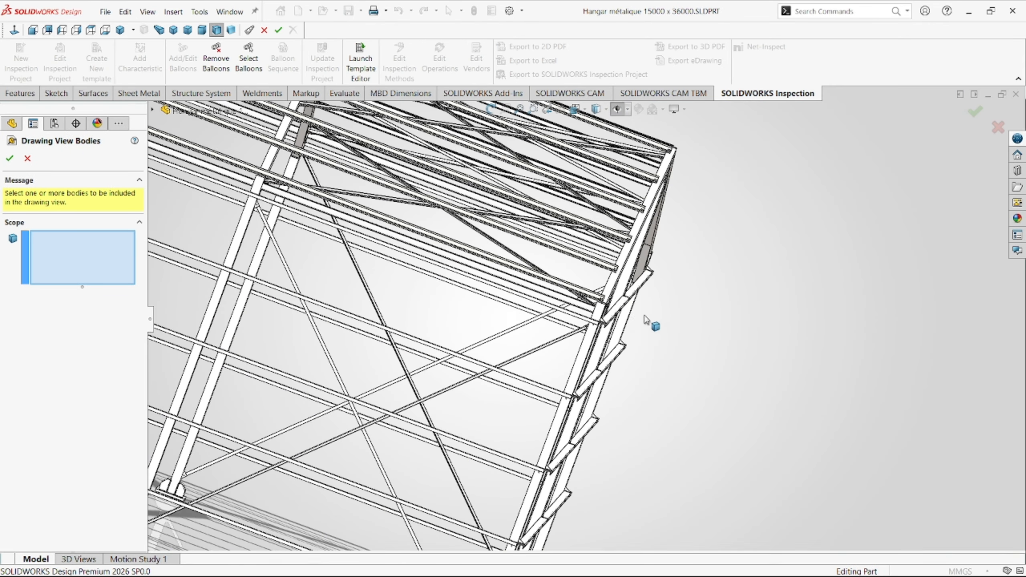
# - Include only the next bracing plate, at the column and beam corner where the diagonal brace attaches, in the view
pyautogui.scroll(-3, 596, 295)
pyautogui.moveTo(591, 289); pyautogui.dragTo(606, 227, button='middle')
pyautogui.scroll(-3, 594, 262)
pyautogui.scroll(-4, 628, 299)
pyautogui.scroll(-3, 584, 240)
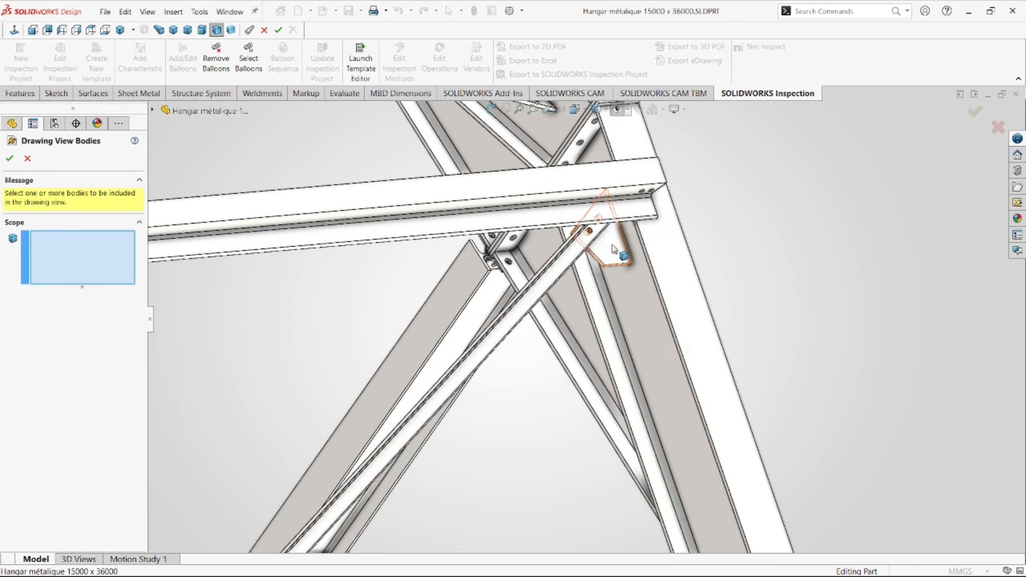
pyautogui.click(608, 242)
pyautogui.click(10, 158)
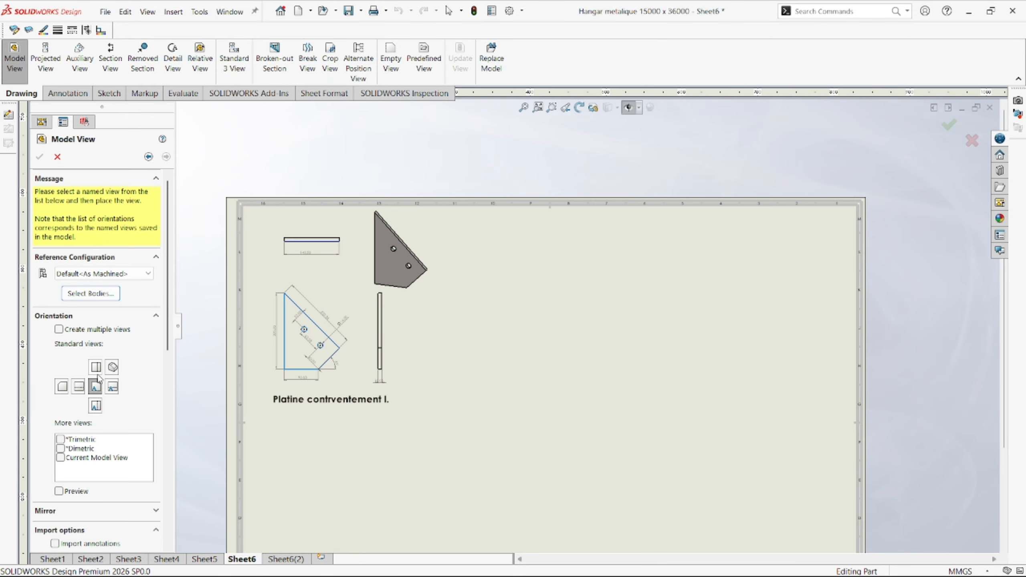
# - Insert the plate's top, front, right and dimetric views together at a 1:2 scale
pyautogui.click(72, 331)
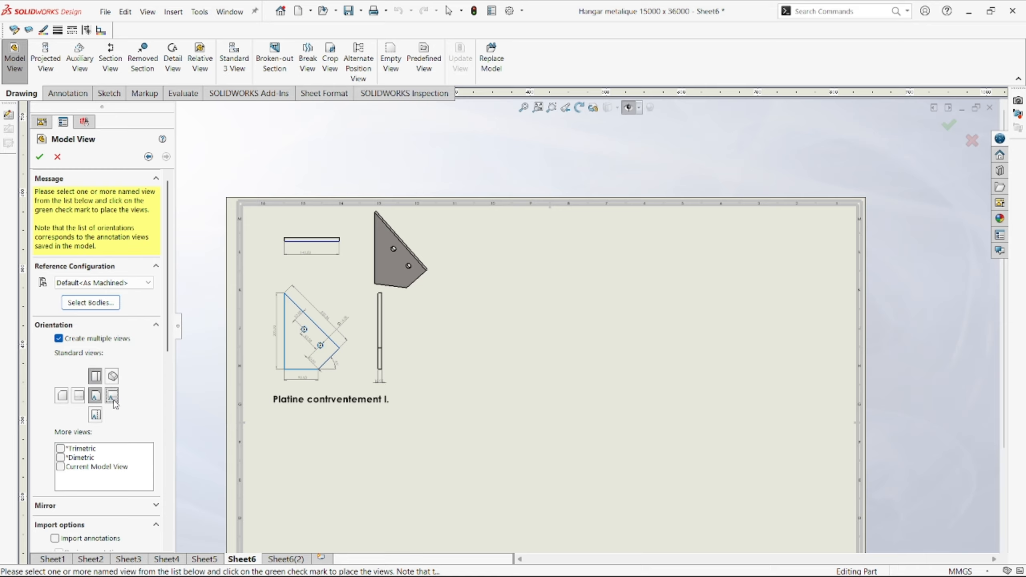
pyautogui.scroll(-3, 139, 380)
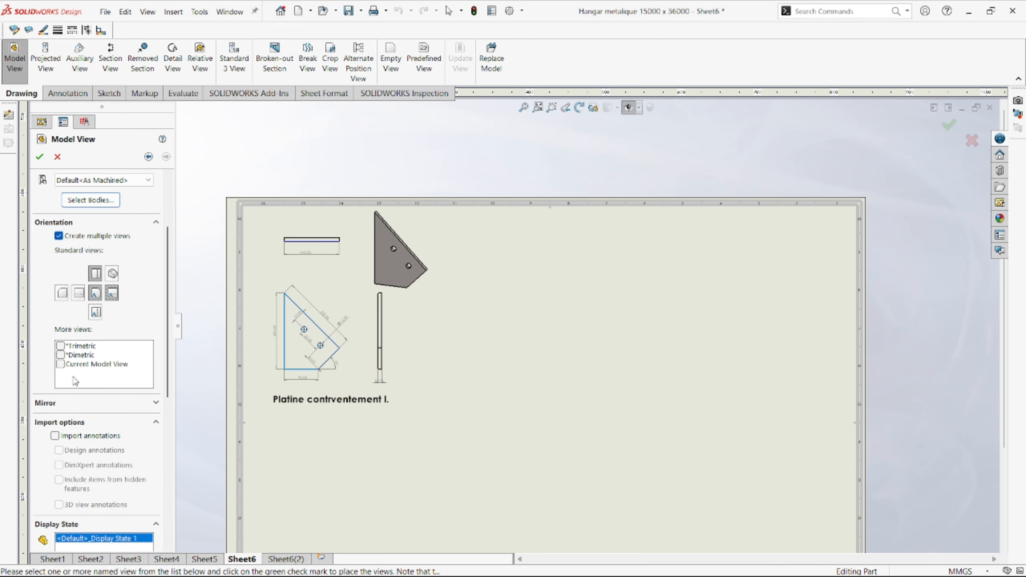
pyautogui.click(168, 458)
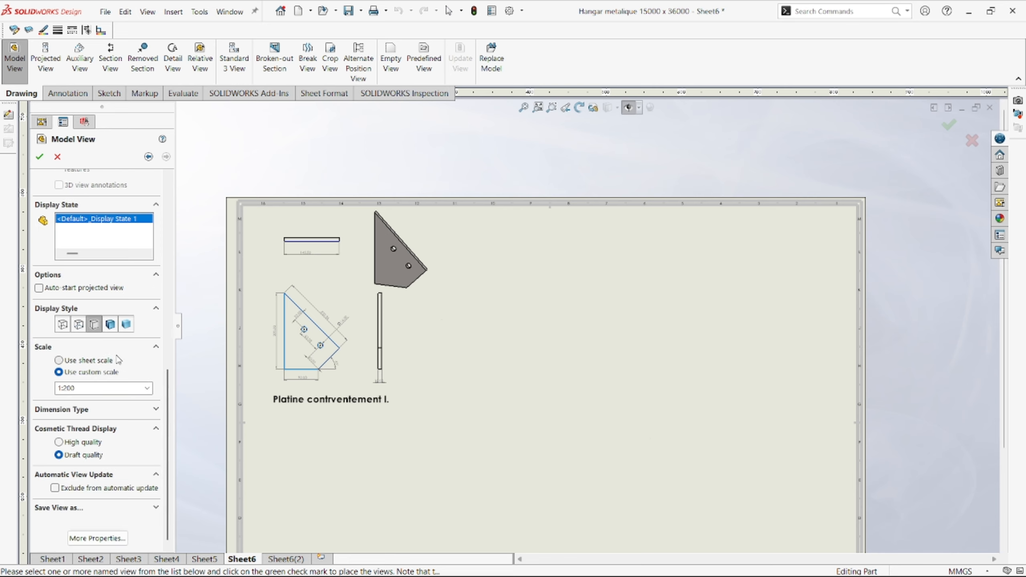
pyautogui.click(164, 364)
pyautogui.click(39, 157)
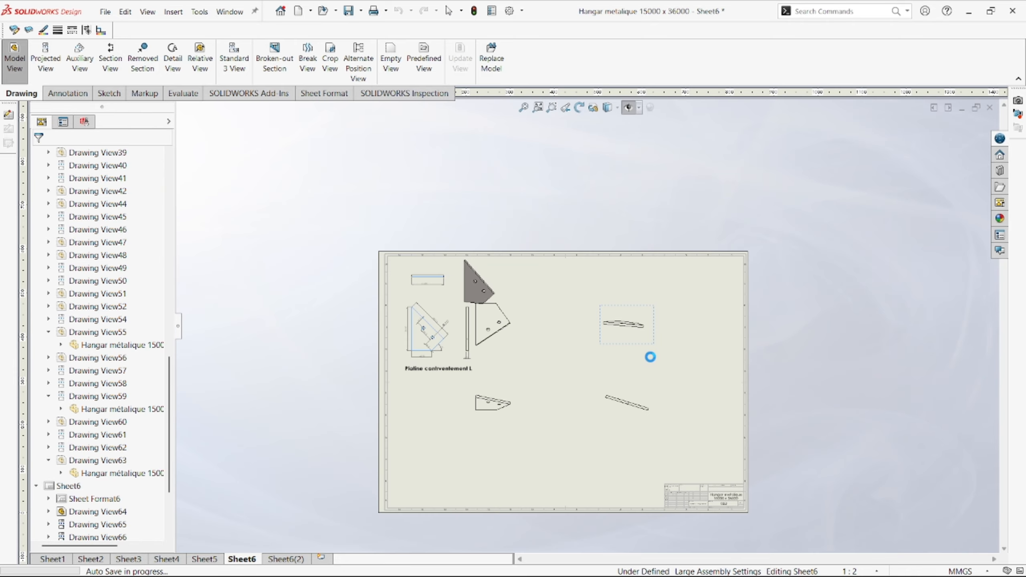
# - Move the new plate's views clear of the first plate, with the top view directly above the front view
pyautogui.scroll(-1, 642, 348)
pyautogui.moveTo(406, 308)
pyautogui.mouseDown()
pyautogui.moveTo(501, 282)
pyautogui.moveTo(549, 289)
pyautogui.mouseUp()
pyautogui.moveTo(394, 423)
pyautogui.mouseDown()
pyautogui.moveTo(445, 416)
pyautogui.moveTo(526, 348)
pyautogui.moveTo(512, 337)
pyautogui.mouseUp()
pyautogui.moveTo(626, 270)
pyautogui.mouseDown()
pyautogui.moveTo(649, 232)
pyautogui.moveTo(634, 223)
pyautogui.mouseUp()
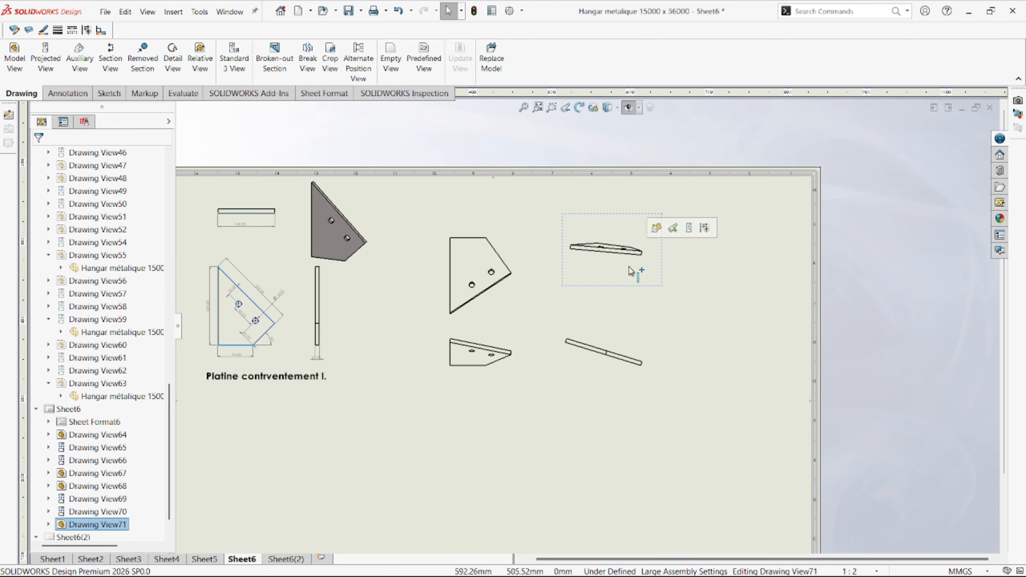
pyautogui.moveTo(505, 229); pyautogui.dragTo(515, 201)
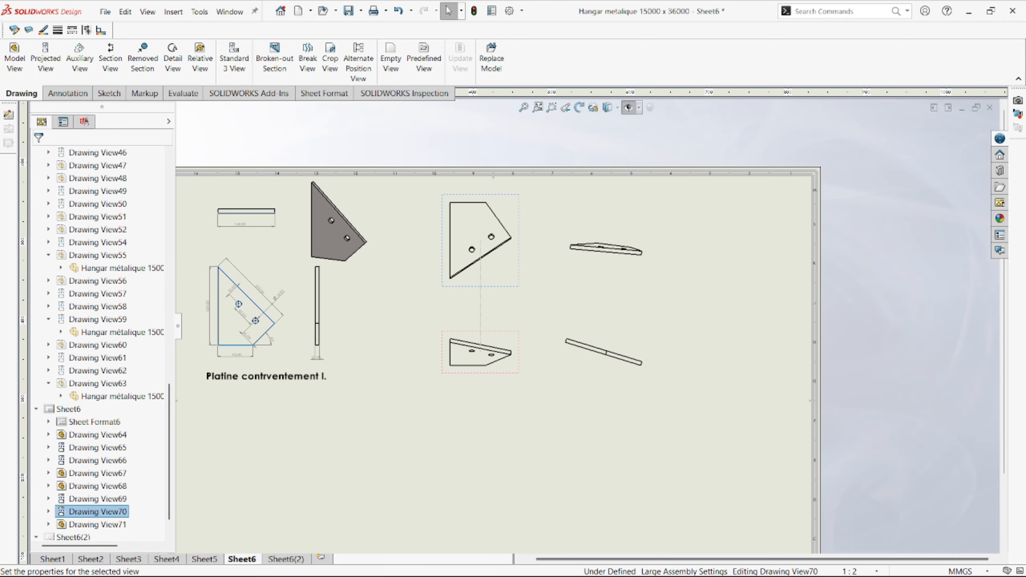
pyautogui.moveTo(508, 343); pyautogui.dragTo(506, 292)
pyautogui.scroll(-2, 580, 217)
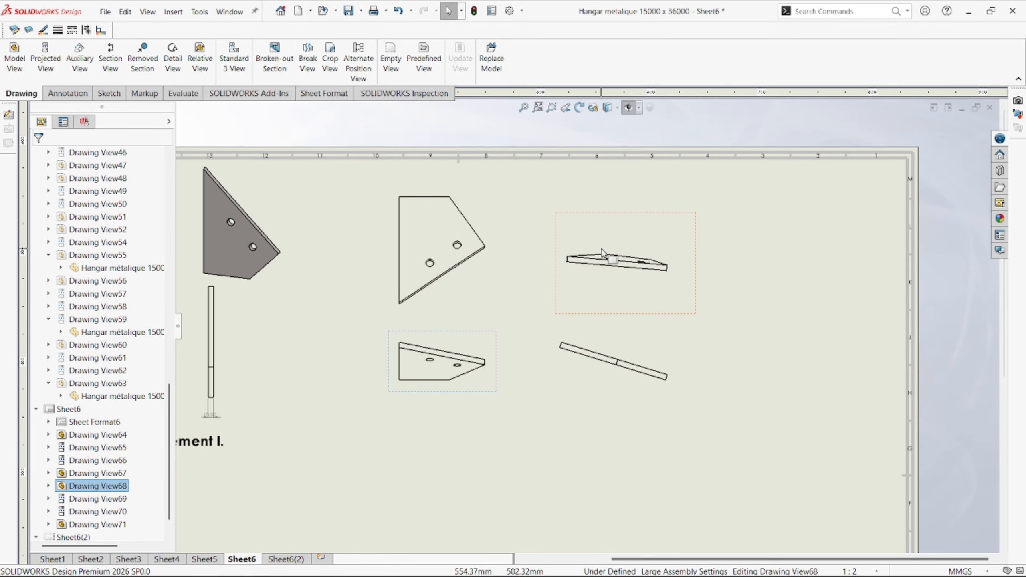
# - Nudge the new plate's right view slightly sideways and display its dimetric view as shaded with edges
pyautogui.click(612, 251)
pyautogui.click(625, 263)
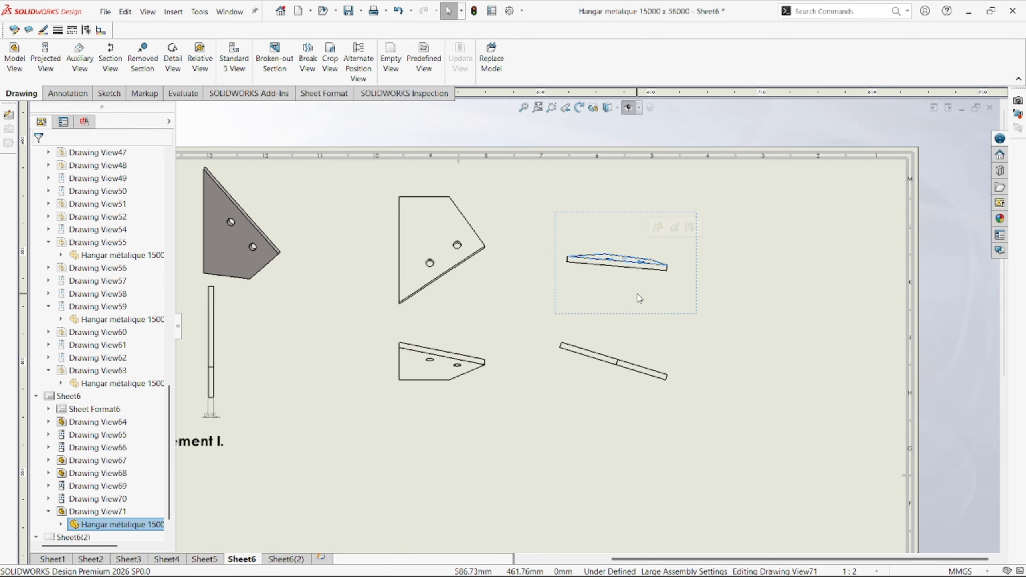
pyautogui.click(634, 334)
pyautogui.moveTo(635, 330); pyautogui.dragTo(636, 330)
pyautogui.click(618, 265)
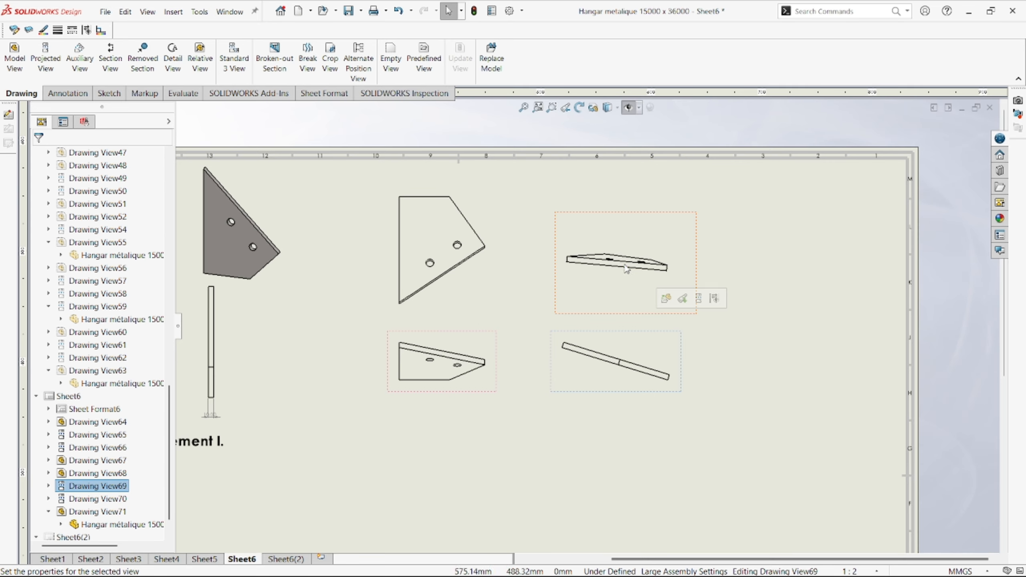
pyautogui.scroll(-5, 146, 405)
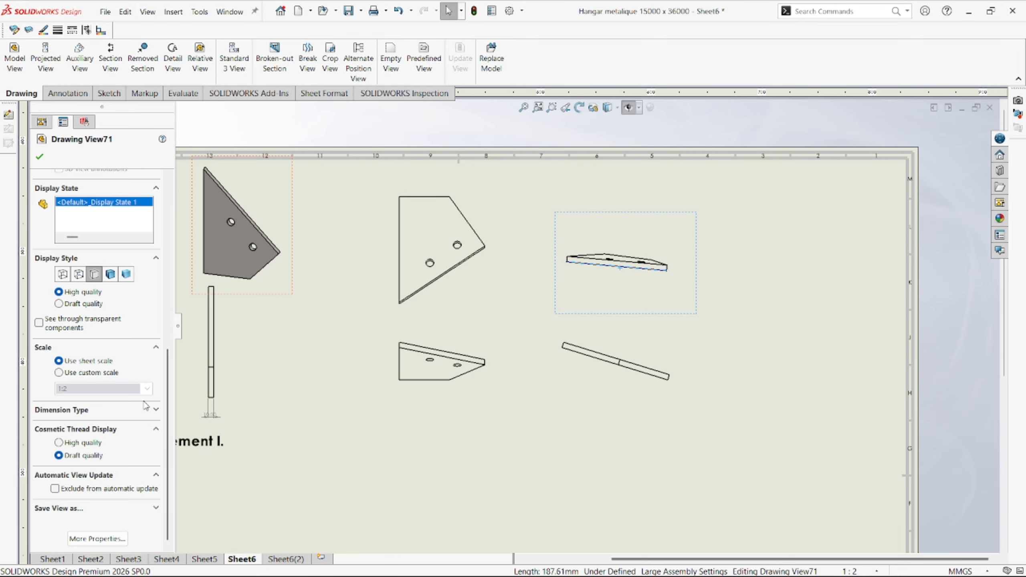
pyautogui.click(112, 274)
pyautogui.scroll(-1, 509, 194)
pyautogui.click(522, 212)
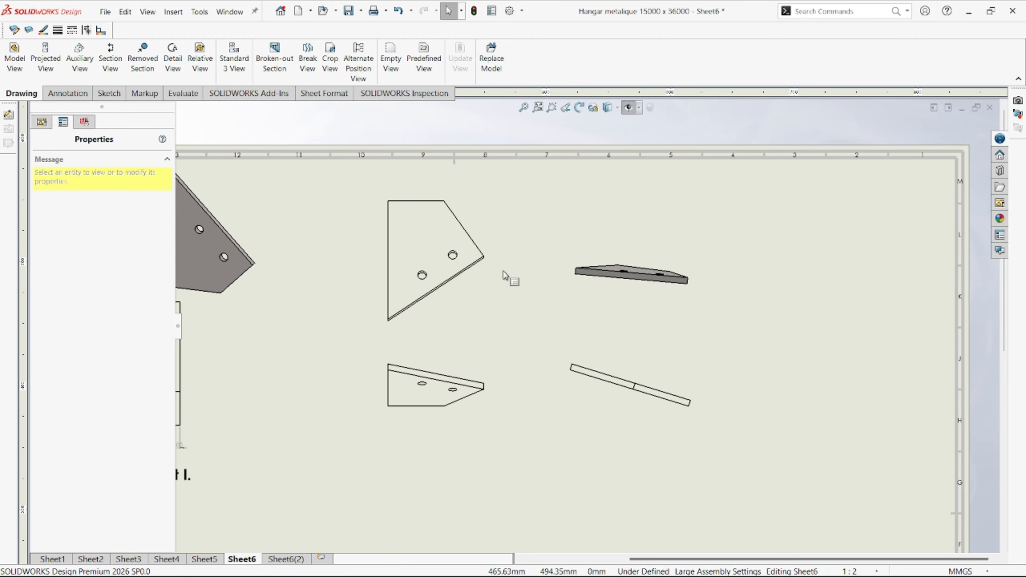
# - Dimension the long slanted edge and the vertical edge of the new plate's top view
pyautogui.click(505, 310)
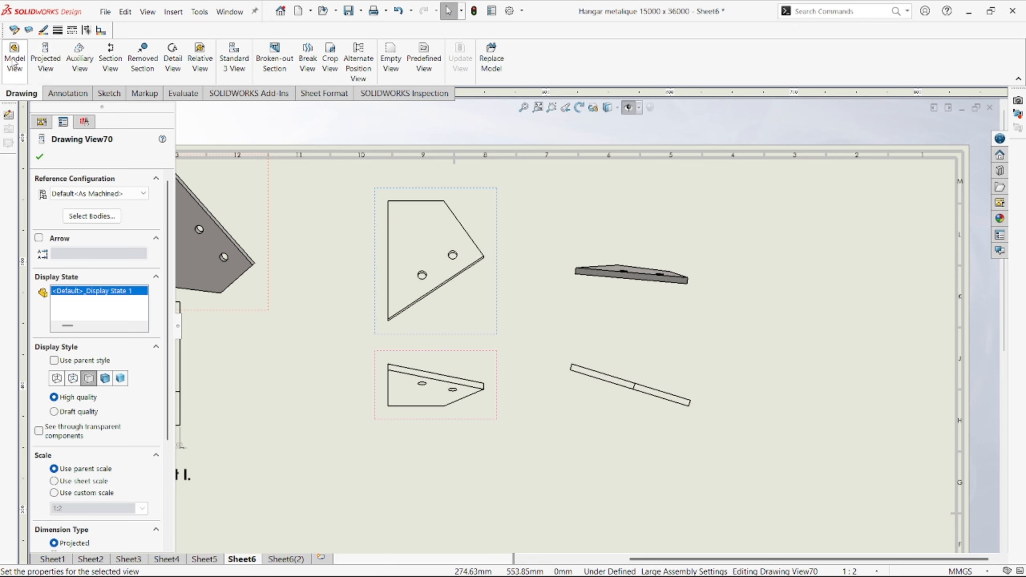
pyautogui.click(67, 93)
pyautogui.click(21, 59)
pyautogui.scroll(-1, 444, 287)
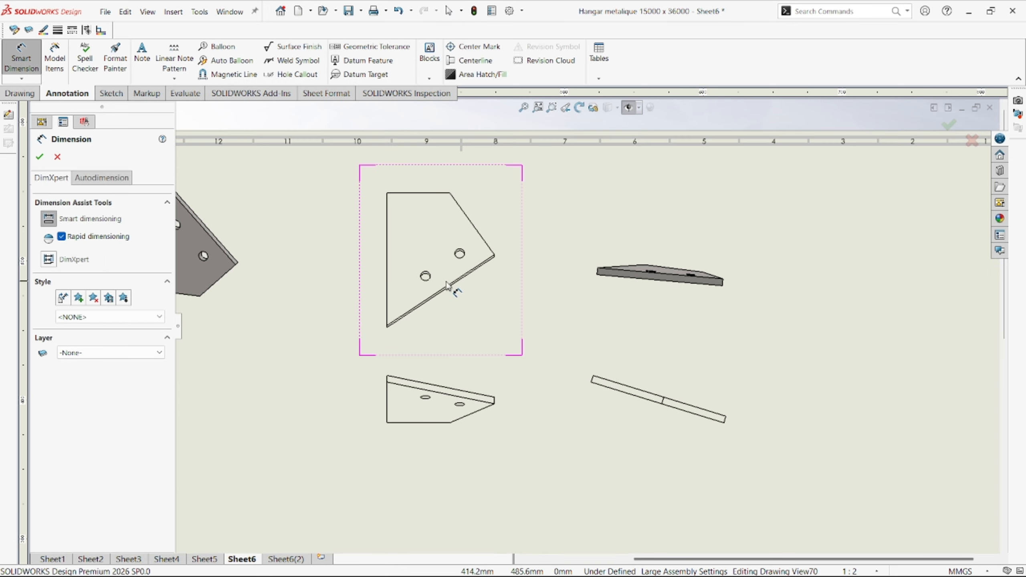
pyautogui.click(448, 285)
pyautogui.click(468, 315)
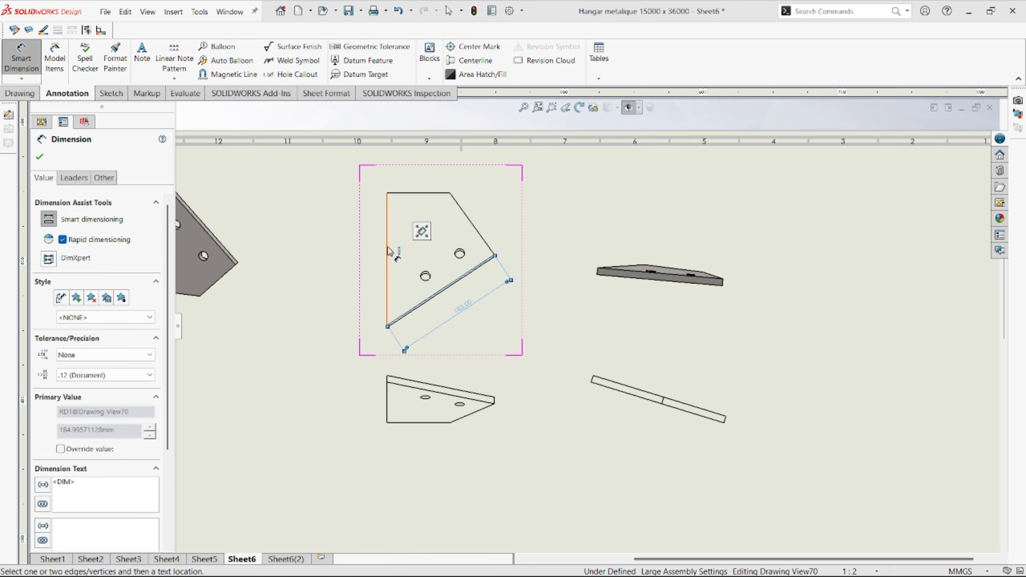
pyautogui.click(387, 251)
pyautogui.click(373, 252)
# - Dimension the short horizontal edge and the upper slanted edge of the same plate view
pyautogui.click(432, 193)
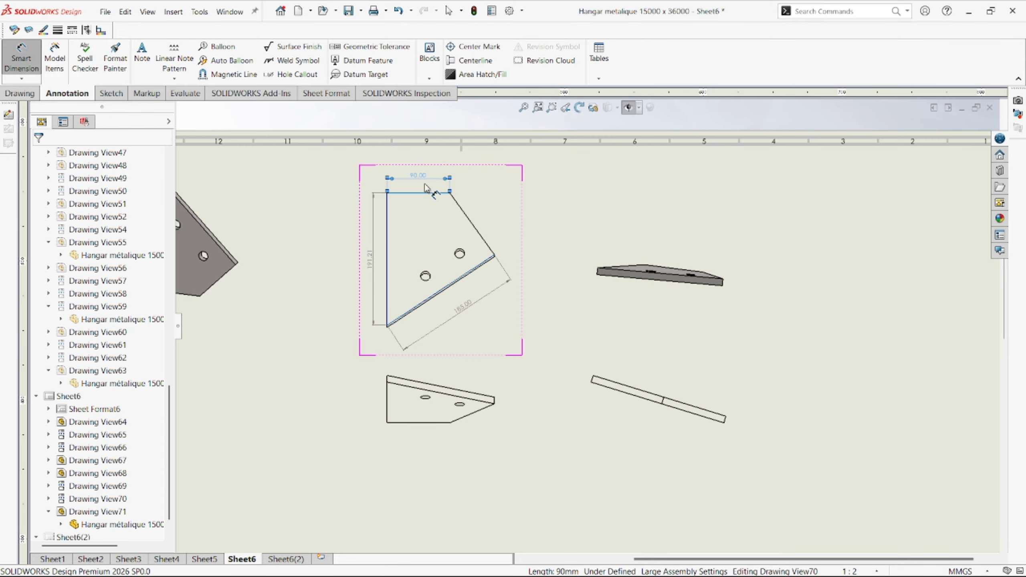
pyautogui.click(424, 187)
pyautogui.scroll(-2, 491, 283)
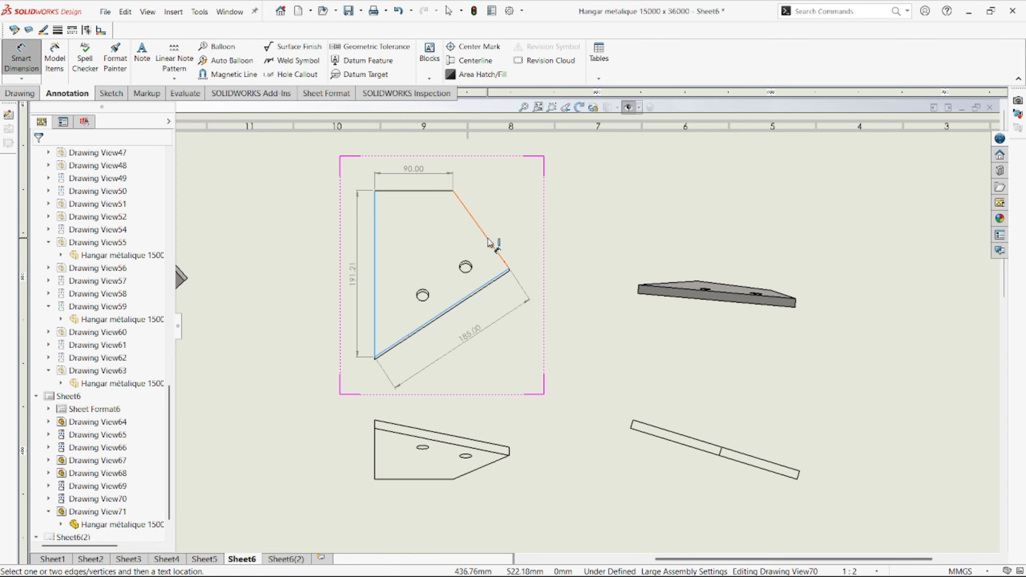
pyautogui.click(491, 243)
pyautogui.click(506, 230)
# - Add an aligned dimension between the plate's two holes
pyautogui.click(466, 263)
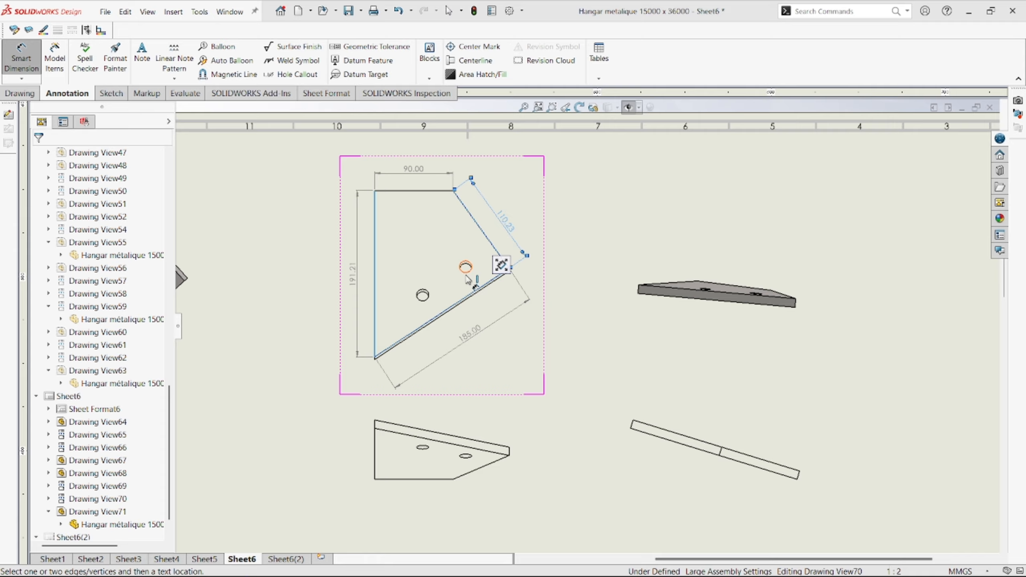
pyautogui.click(424, 301)
pyautogui.scroll(-2, 436, 284)
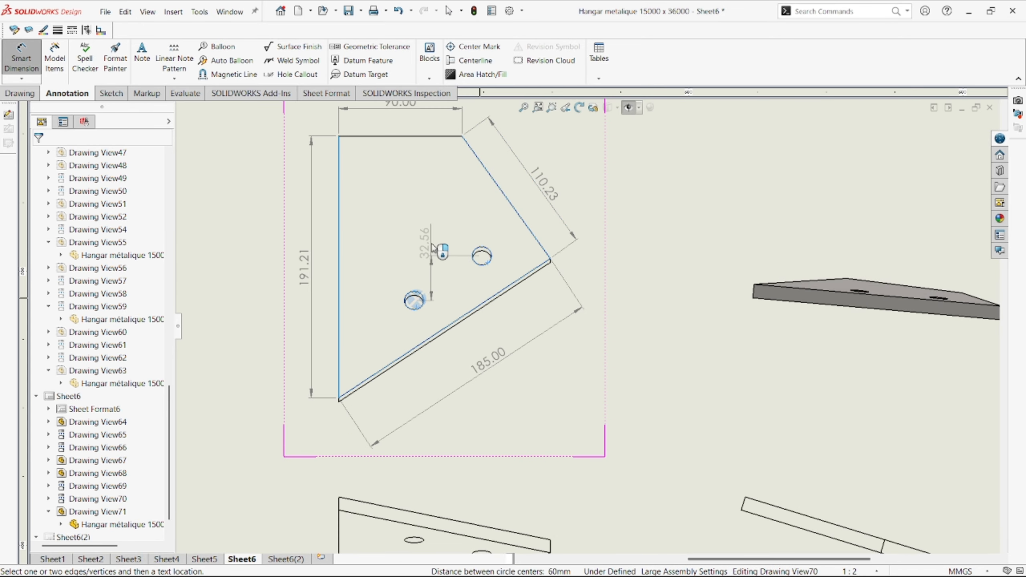
pyautogui.click(423, 265)
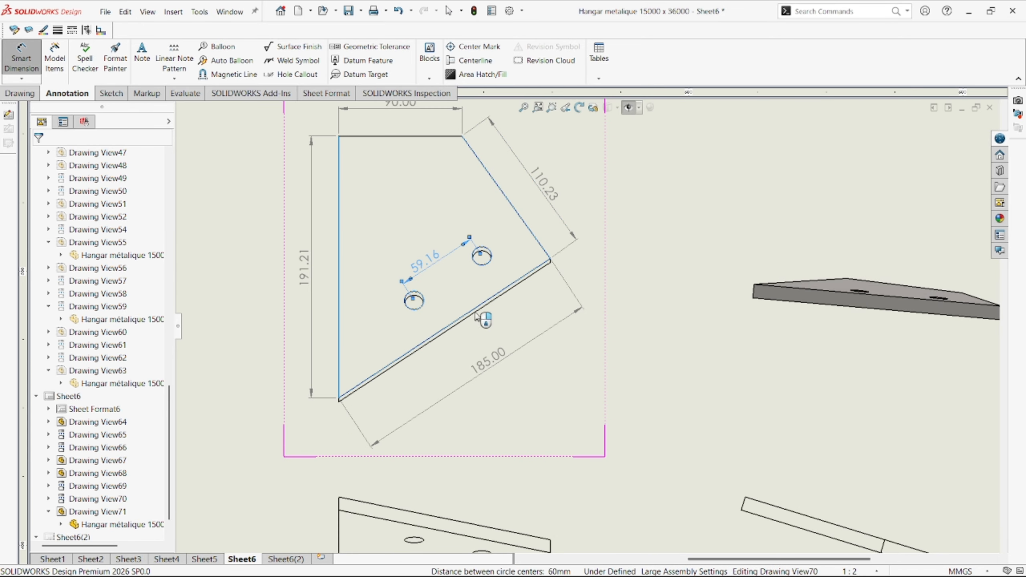
# - Dimension the distance from the upper hole to the plate's long slanted edge
pyautogui.scroll(2, 499, 286)
pyautogui.scroll(-4, 500, 285)
pyautogui.click(571, 298)
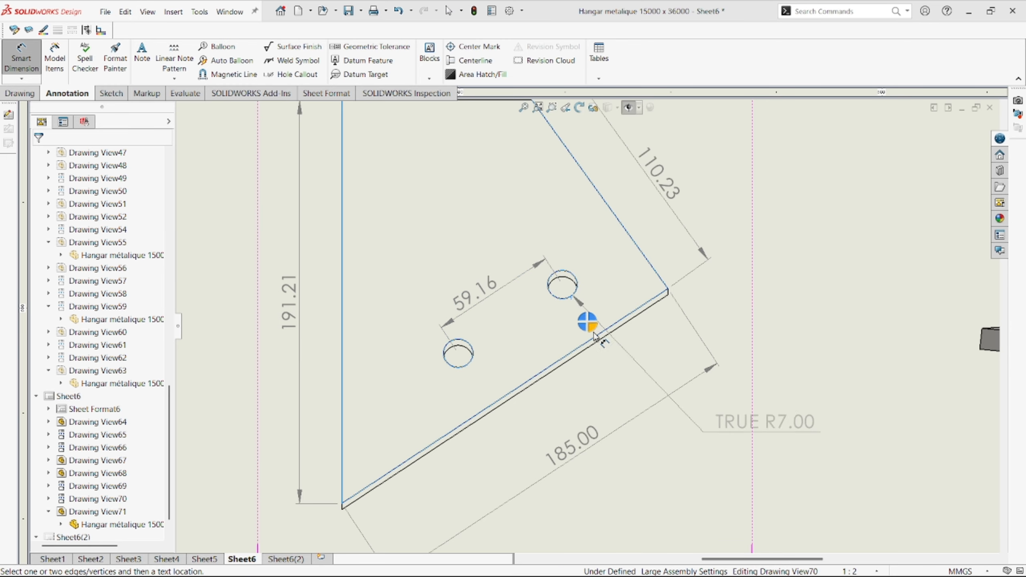
pyautogui.click(586, 346)
pyautogui.click(611, 309)
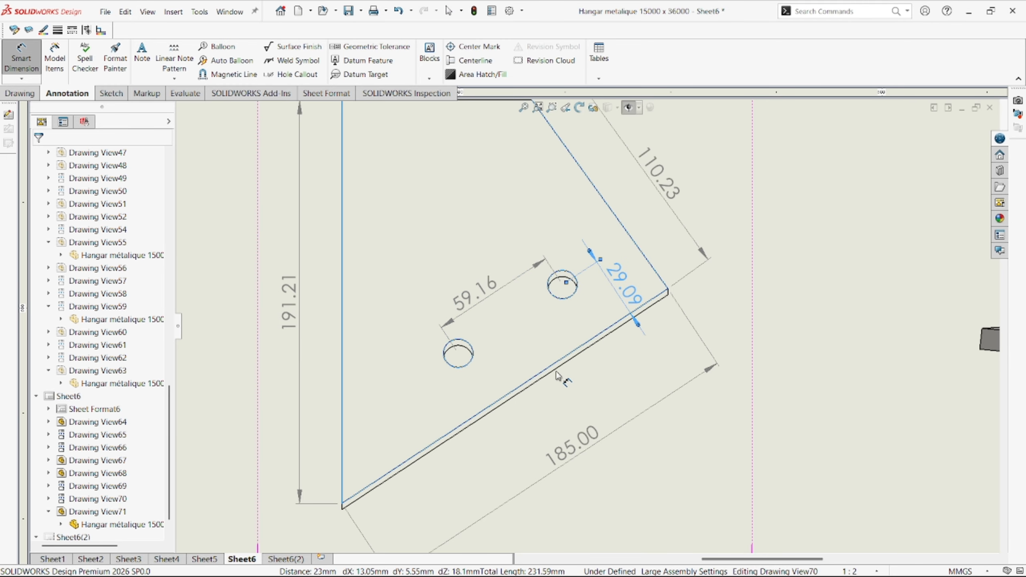
# - Dimension the horizontal distance from the plate's vertical edge to the lower hole
pyautogui.scroll(4, 560, 382)
pyautogui.scroll(-2, 558, 394)
pyautogui.click(532, 336)
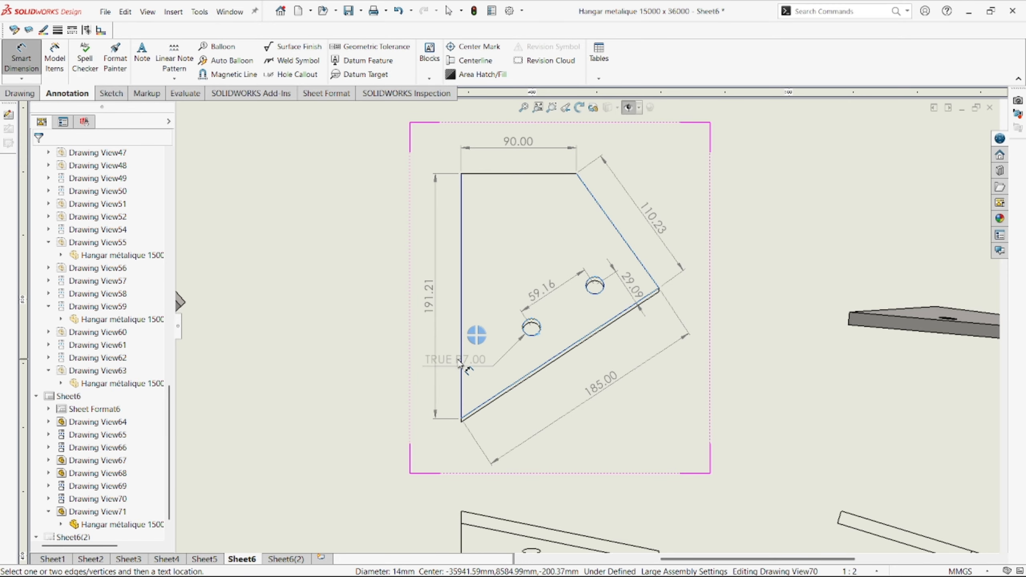
pyautogui.click(461, 366)
pyautogui.click(491, 260)
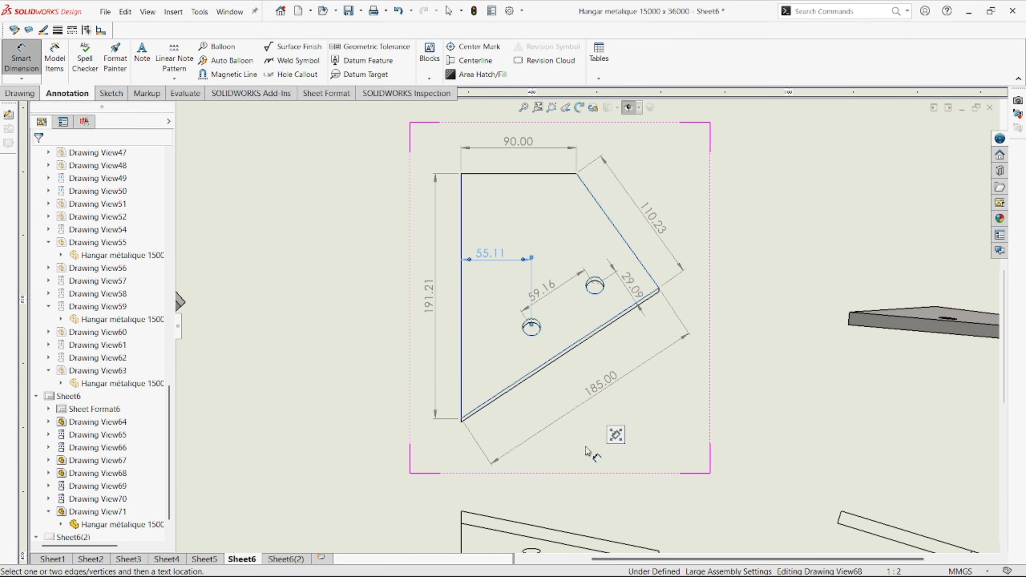
# - Dimension the plate's thickness at the end of its right view and leave dimensioning
pyautogui.scroll(6, 586, 444)
pyautogui.scroll(-6, 602, 402)
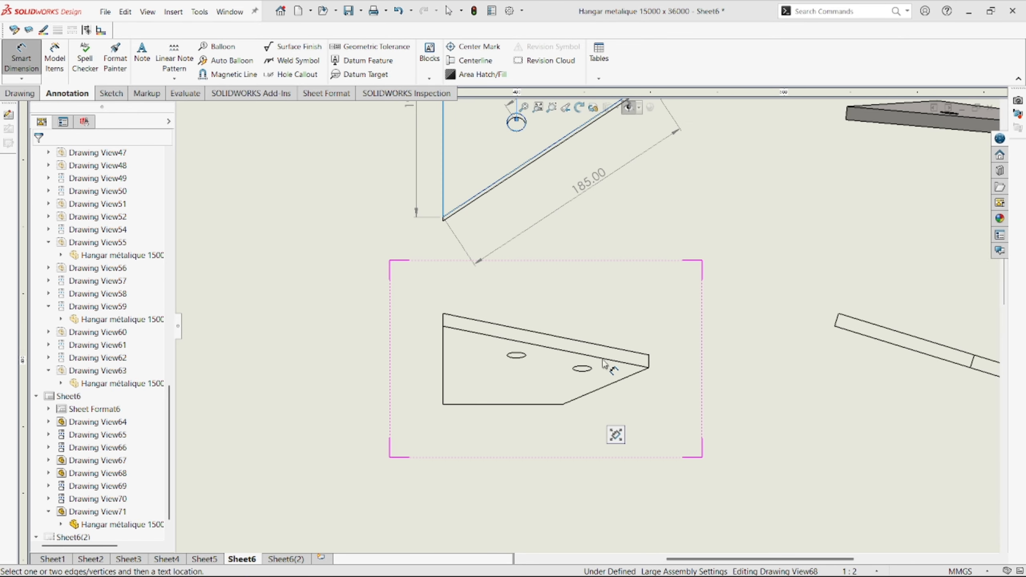
pyautogui.click(835, 319)
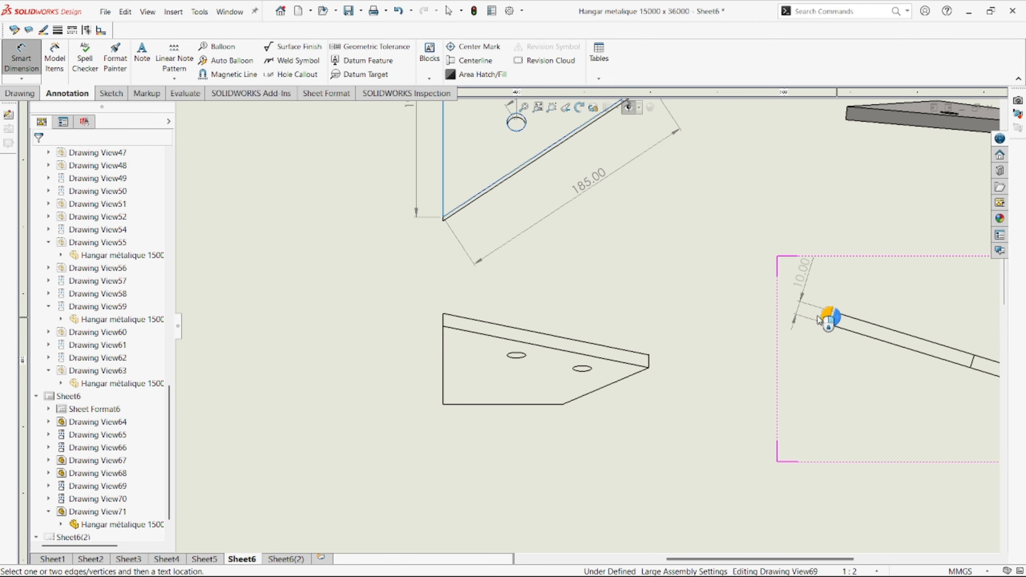
pyautogui.scroll(10, 768, 359)
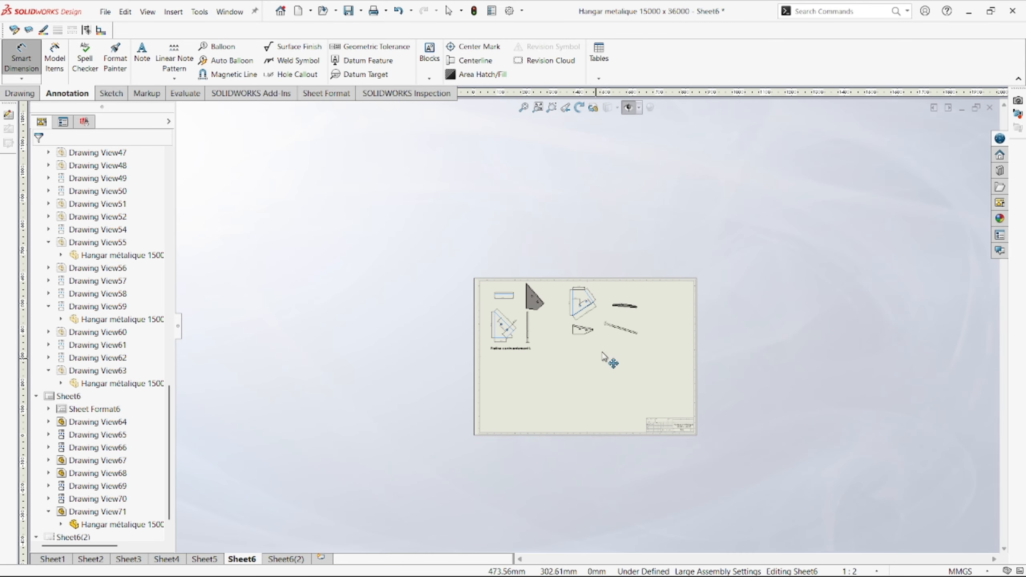
pyautogui.press('Escape')
# - Start another model view of the hangar part on Sheet6 and open its body selection
pyautogui.scroll(-3, 622, 358)
pyautogui.scroll(-2, 581, 355)
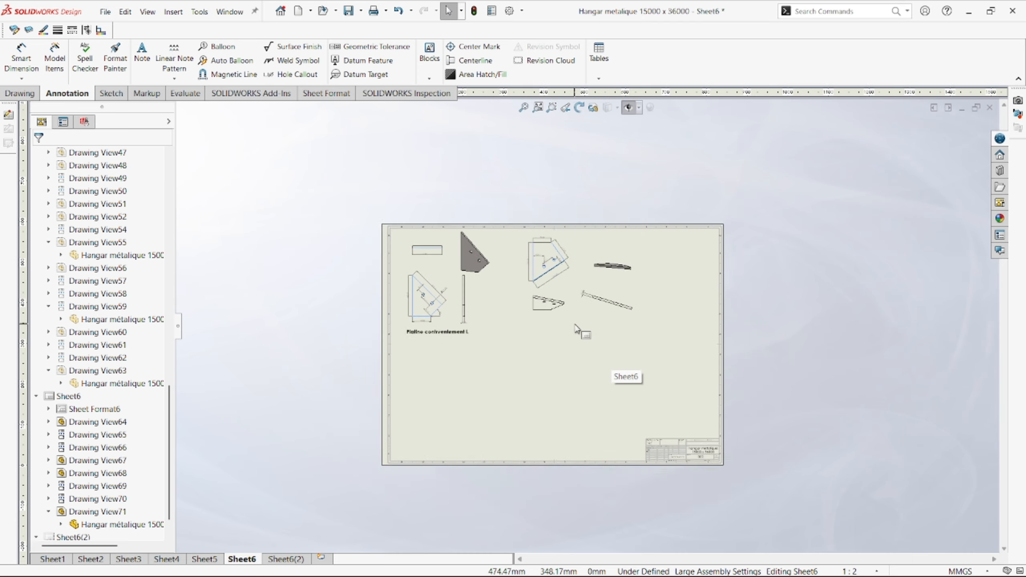
pyautogui.scroll(1, 561, 318)
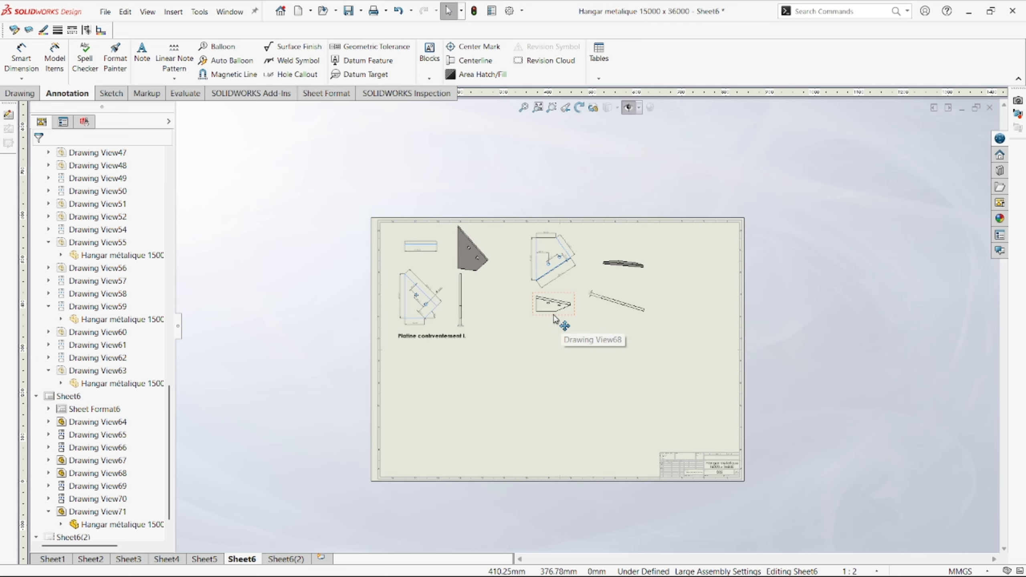
pyautogui.scroll(-1, 564, 336)
pyautogui.scroll(1, 568, 348)
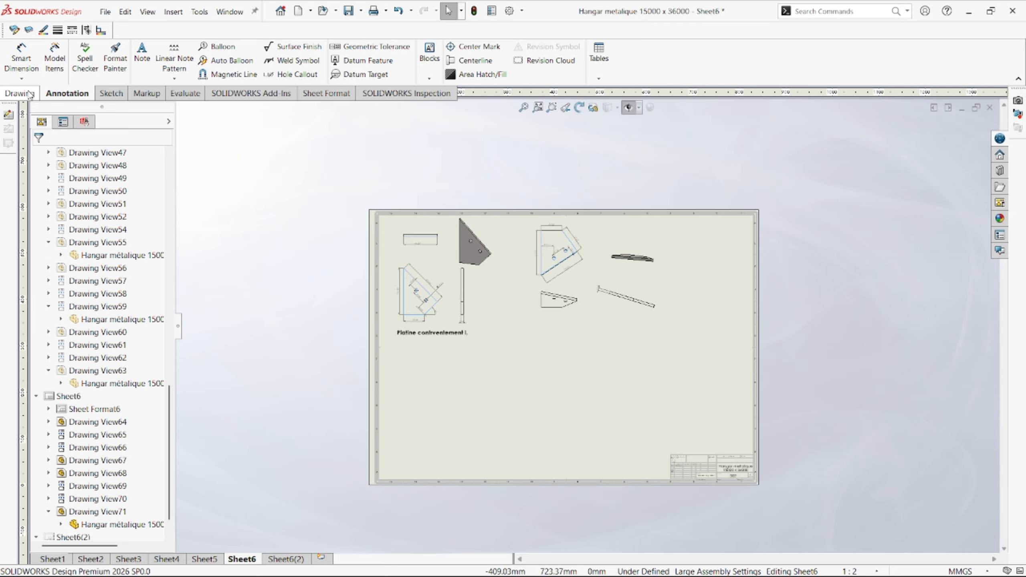
pyautogui.click(30, 93)
pyautogui.click(14, 57)
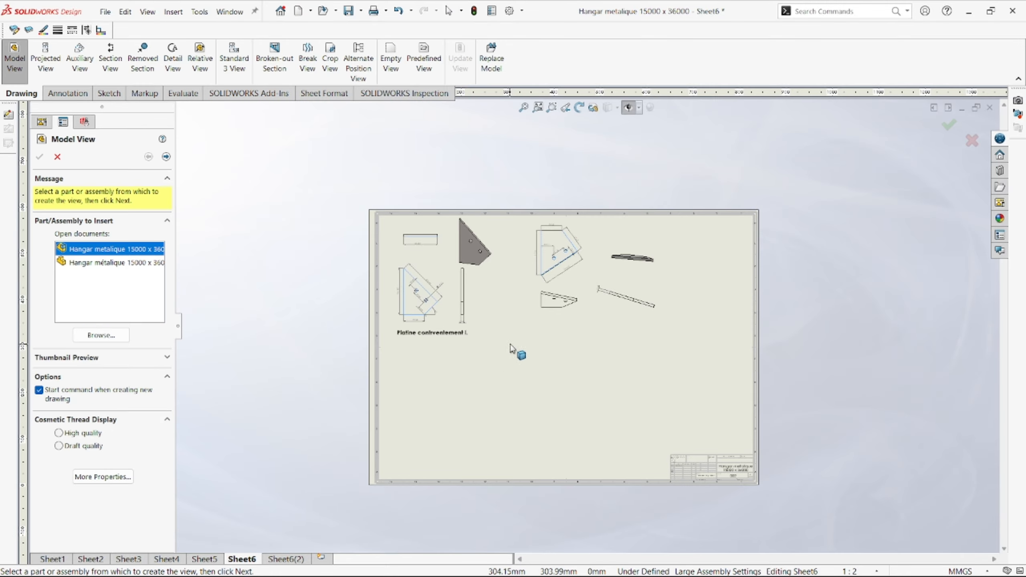
pyautogui.doubleClick(91, 267)
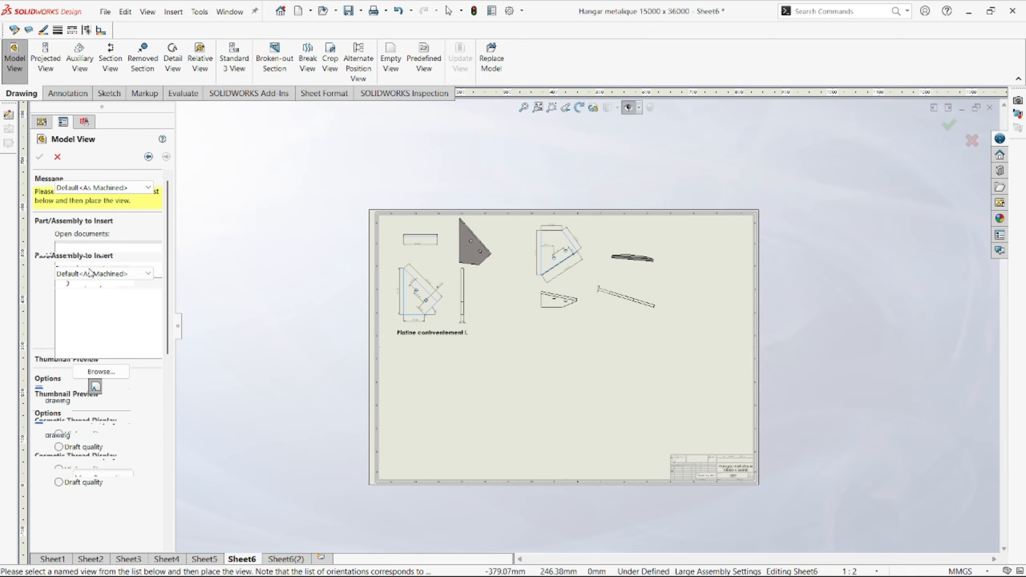
pyautogui.click(92, 294)
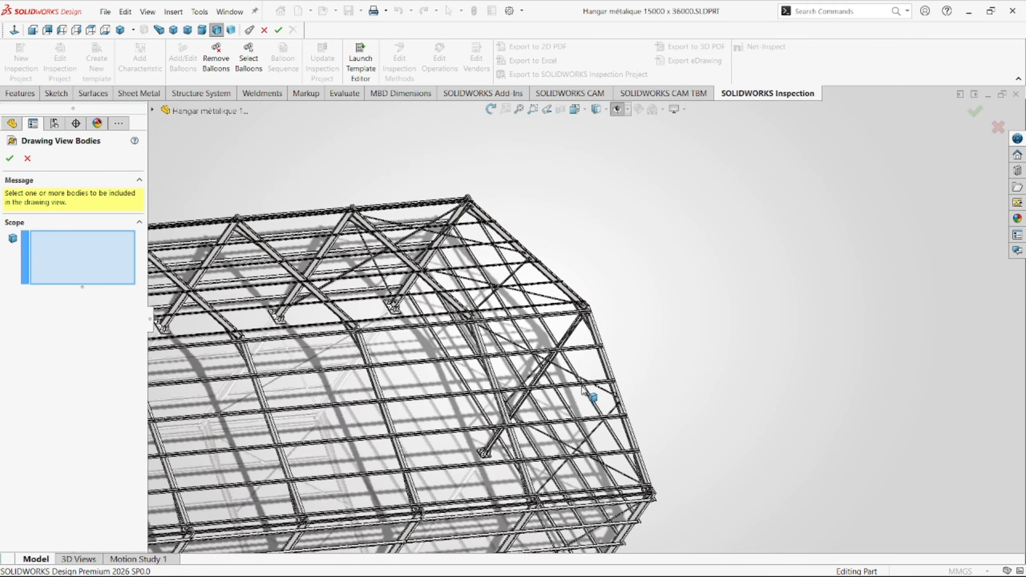
# - Include one diagonal wall brace of the end bay and the plate at its lower end in the view
pyautogui.scroll(1, 581, 388)
pyautogui.moveTo(607, 455); pyautogui.dragTo(552, 505, button='middle')
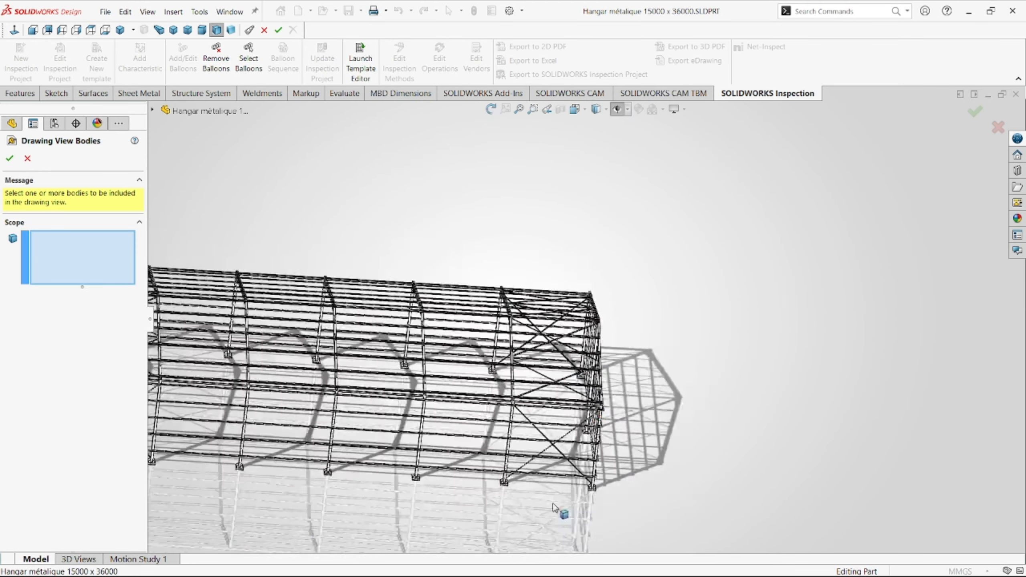
pyautogui.scroll(-8, 559, 446)
pyautogui.click(620, 459)
pyautogui.scroll(-5, 628, 444)
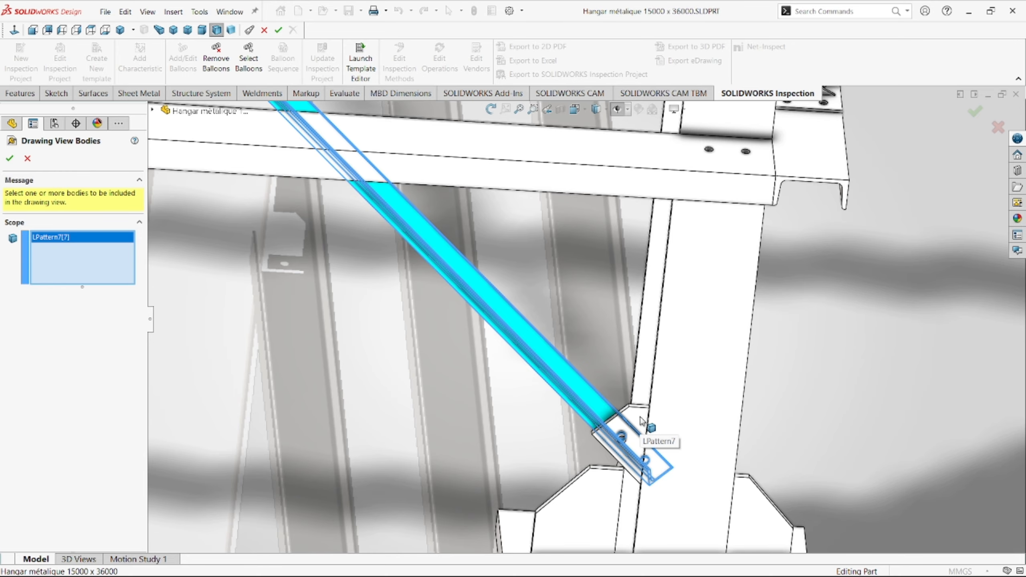
pyautogui.scroll(3, 642, 421)
pyautogui.scroll(-4, 609, 357)
pyautogui.scroll(2, 589, 357)
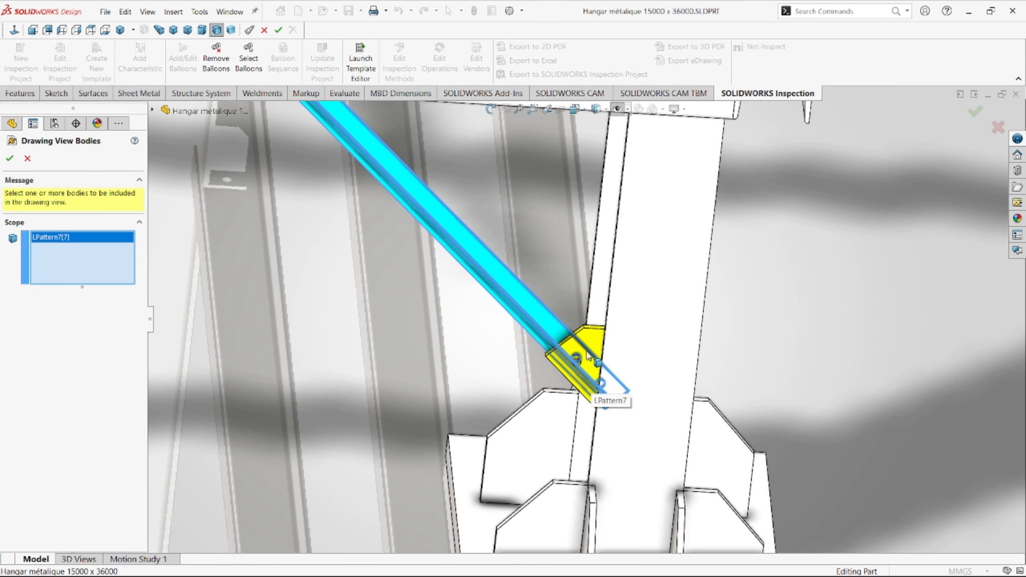
pyautogui.click(588, 355)
# - Add the crossing diagonal brace and the plate at its lower end to the view's bodies
pyautogui.scroll(6, 517, 349)
pyautogui.scroll(-5, 447, 297)
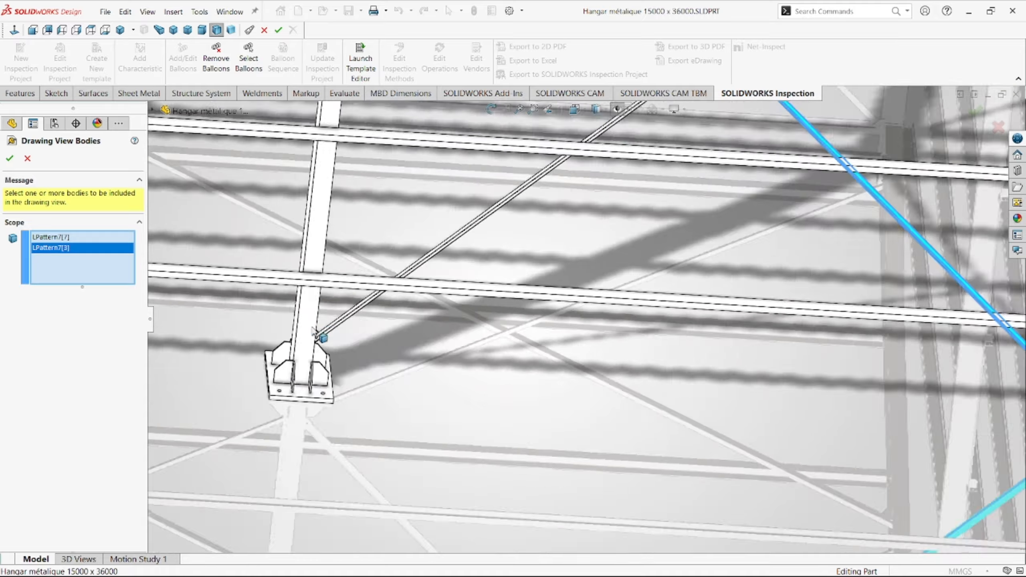
pyautogui.scroll(-3, 315, 330)
pyautogui.click(360, 347)
pyautogui.scroll(-5, 362, 341)
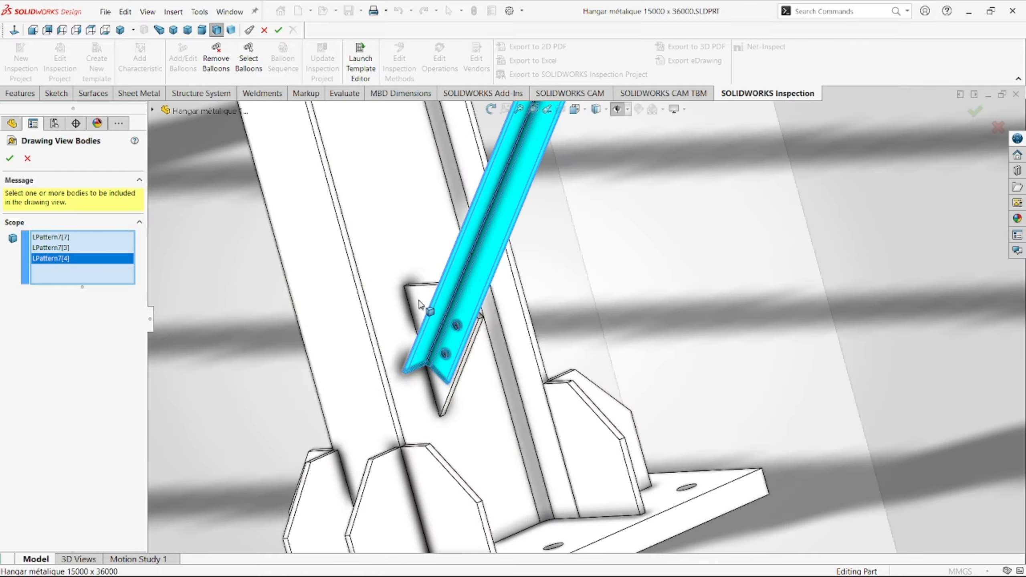
pyautogui.click(421, 304)
# - Add the plates at the upper ends of both crossing braces and accept the body selection
pyautogui.scroll(9, 468, 256)
pyautogui.scroll(-7, 626, 157)
pyautogui.moveTo(686, 238); pyautogui.dragTo(769, 225, button='middle')
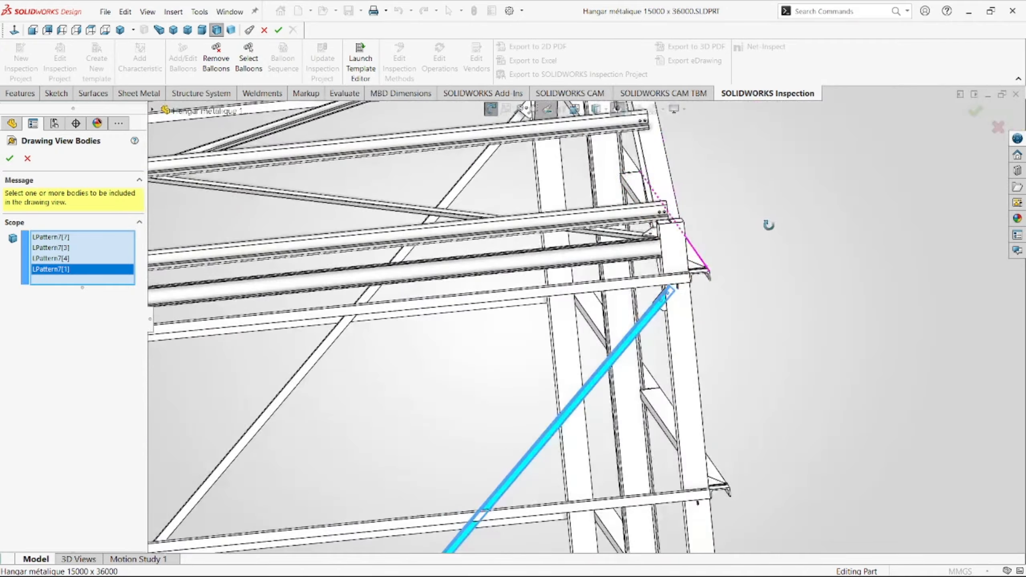
pyautogui.scroll(-4, 672, 314)
pyautogui.click(640, 312)
pyautogui.scroll(9, 398, 406)
pyautogui.scroll(-3, 390, 330)
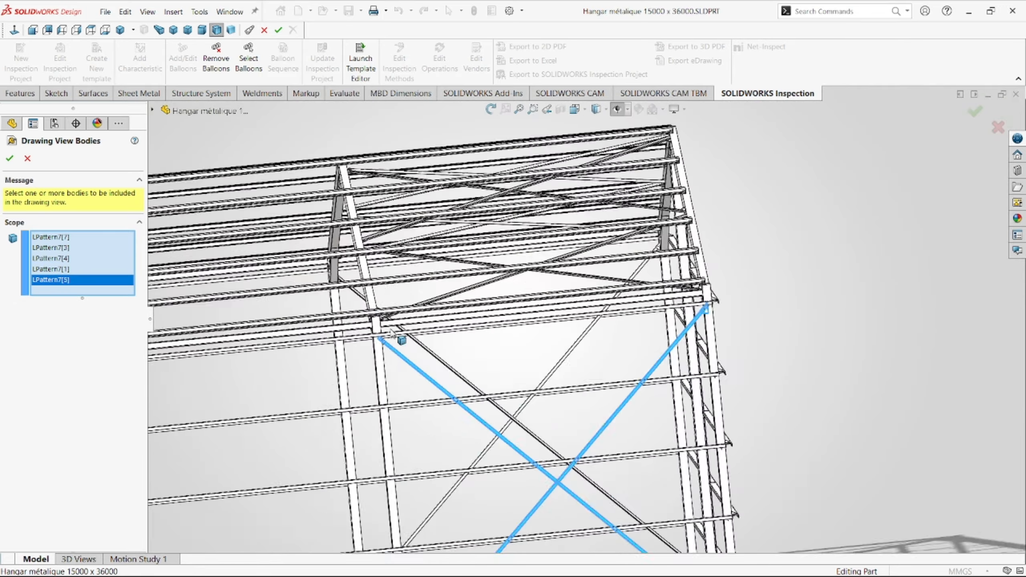
pyautogui.scroll(-6, 398, 337)
pyautogui.click(426, 342)
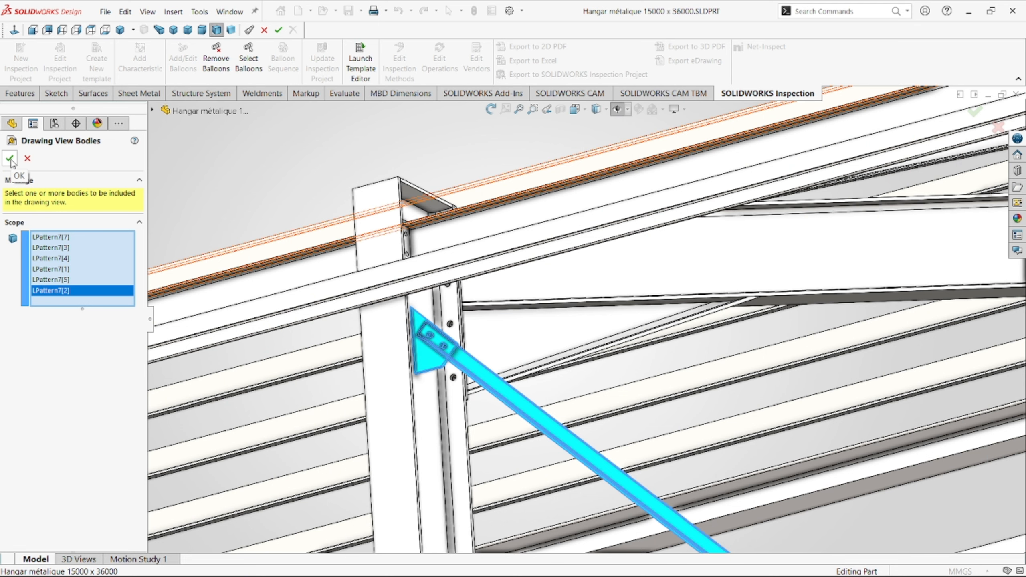
pyautogui.click(10, 159)
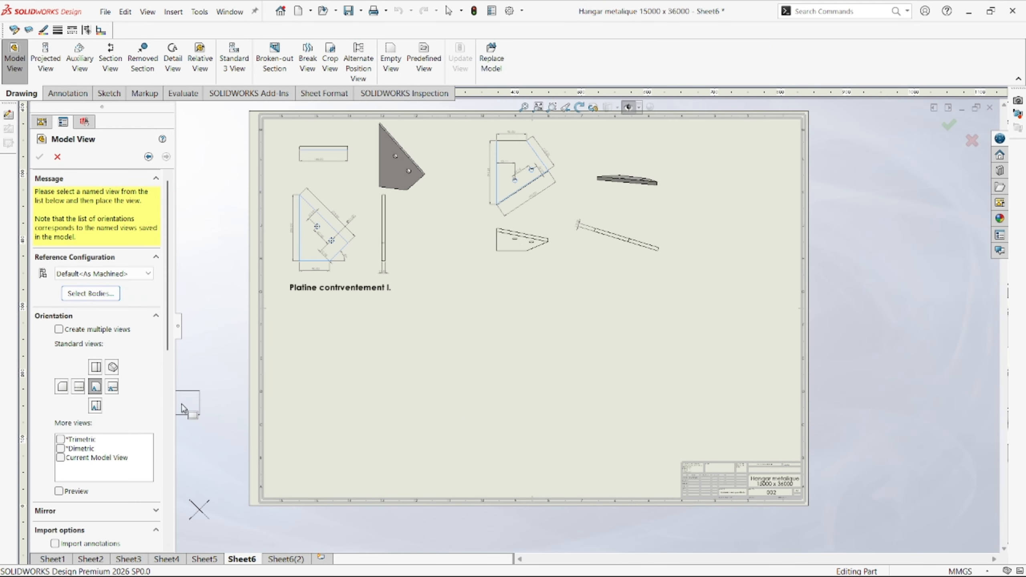
pyautogui.scroll(3, 586, 389)
pyautogui.scroll(-4, 589, 390)
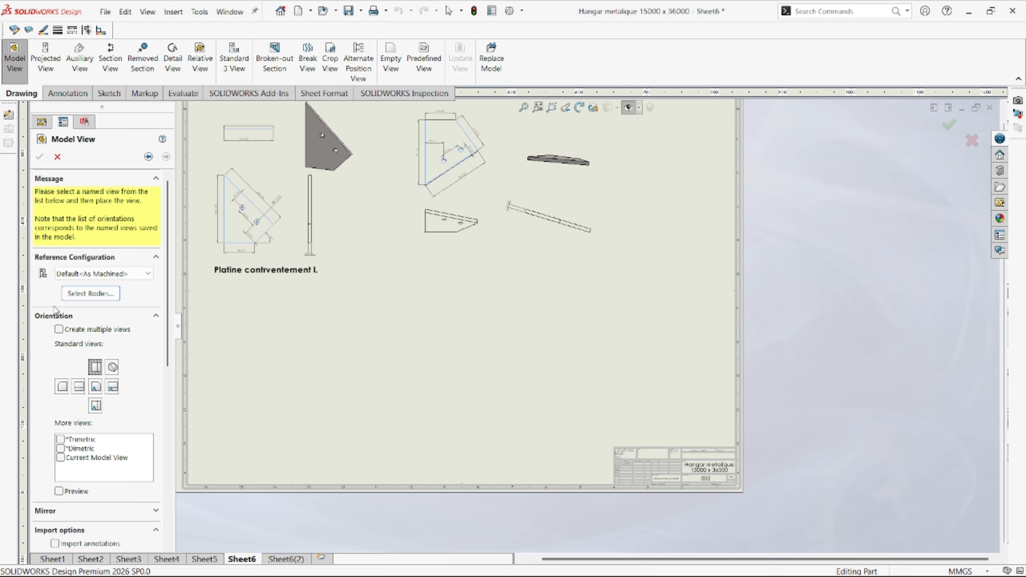
# - Turn on multiple views and place the preselected standard views of the cross bracing on Sheet6
pyautogui.click(59, 329)
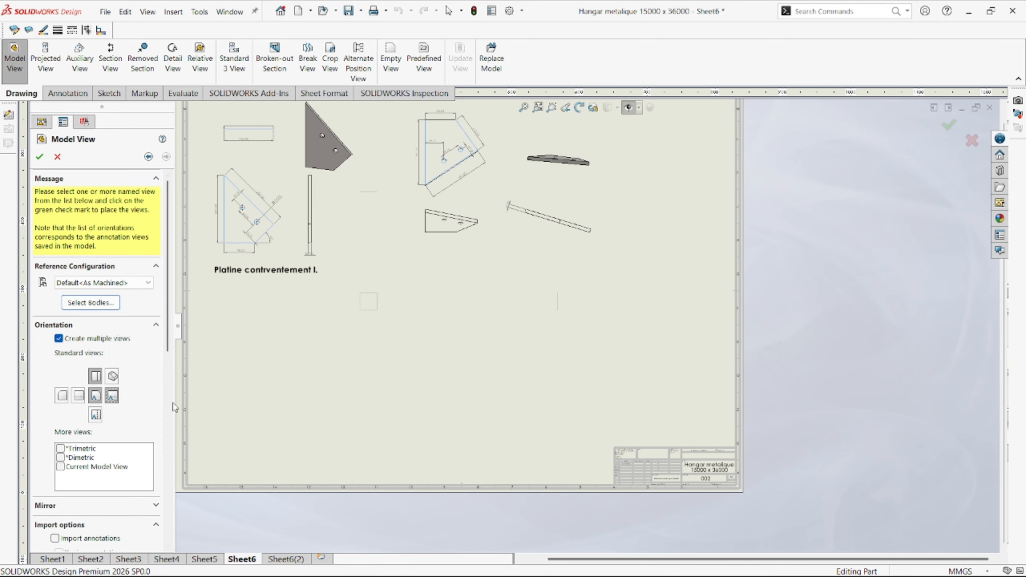
pyautogui.click(39, 157)
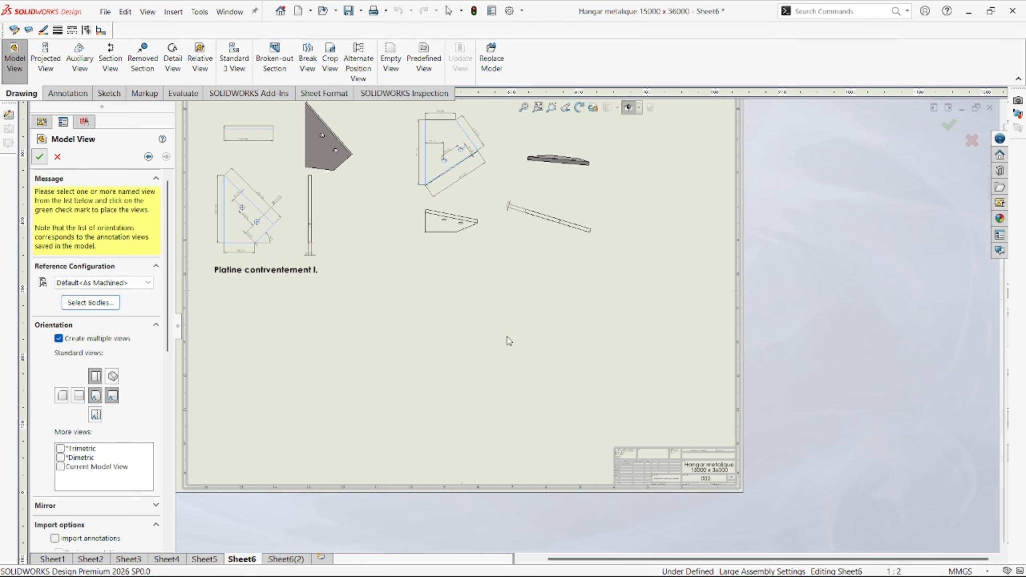
pyautogui.scroll(5, 398, 311)
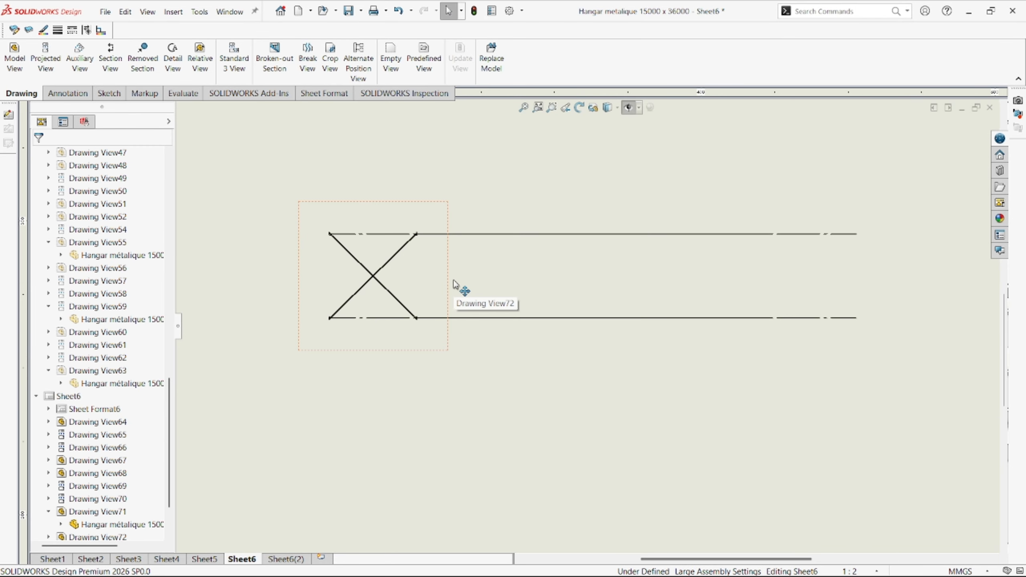
# - Delete the two edge-on bracing views above and beside the X-shaped view, and move the X-shaped view lower on the sheet
pyautogui.scroll(-5, 587, 327)
pyautogui.click(546, 185)
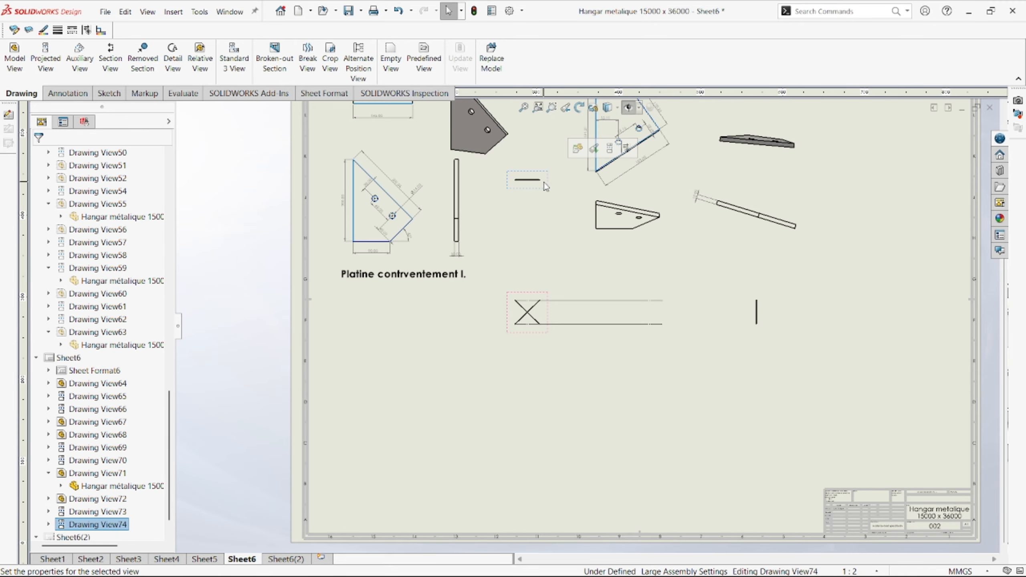
pyautogui.press('Delete')
pyautogui.click(597, 244)
pyautogui.click(757, 328)
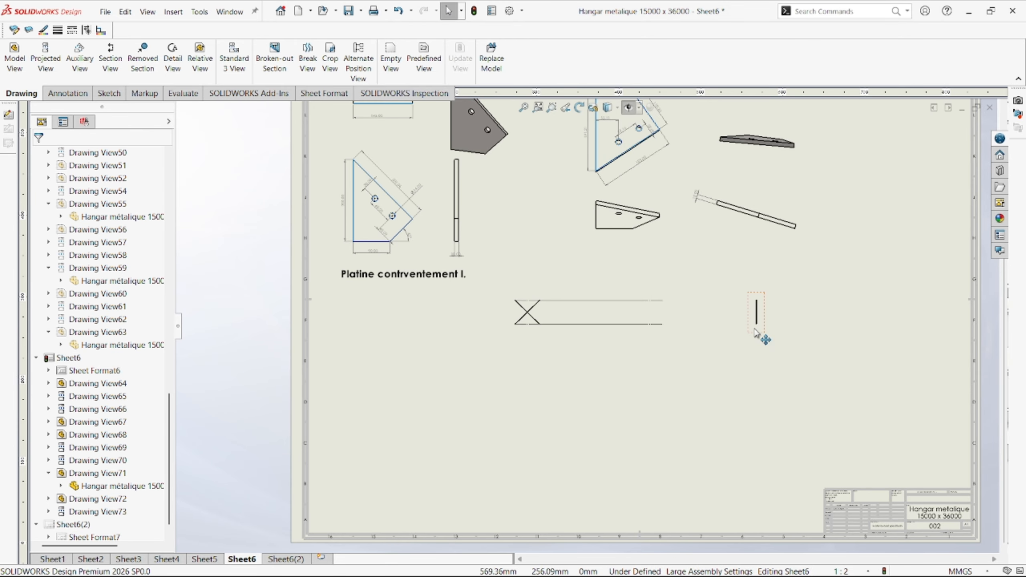
pyautogui.press('Delete')
pyautogui.click(597, 245)
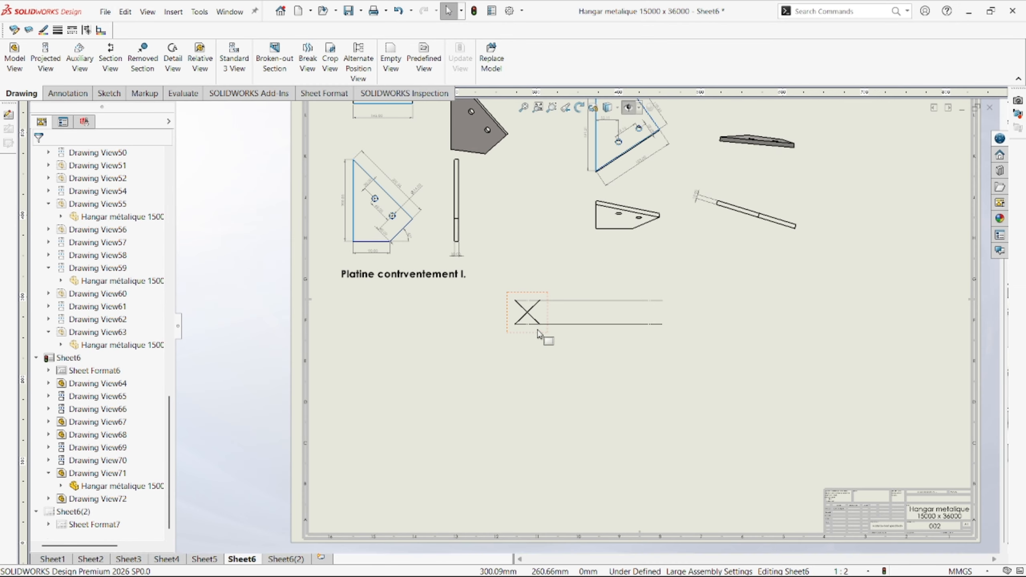
pyautogui.moveTo(546, 338); pyautogui.dragTo(556, 471)
pyautogui.moveTo(593, 404); pyautogui.dragTo(595, 398)
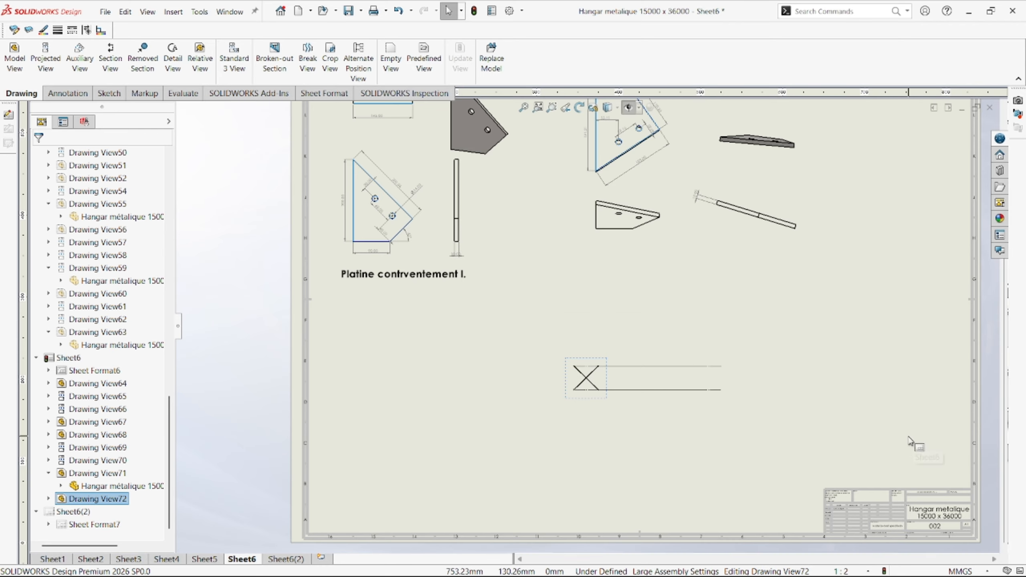
# - Enlarge the cross-bracing view by trying custom scales of 1:50 and 1:10
pyautogui.click(60, 124)
pyautogui.scroll(-8, 134, 388)
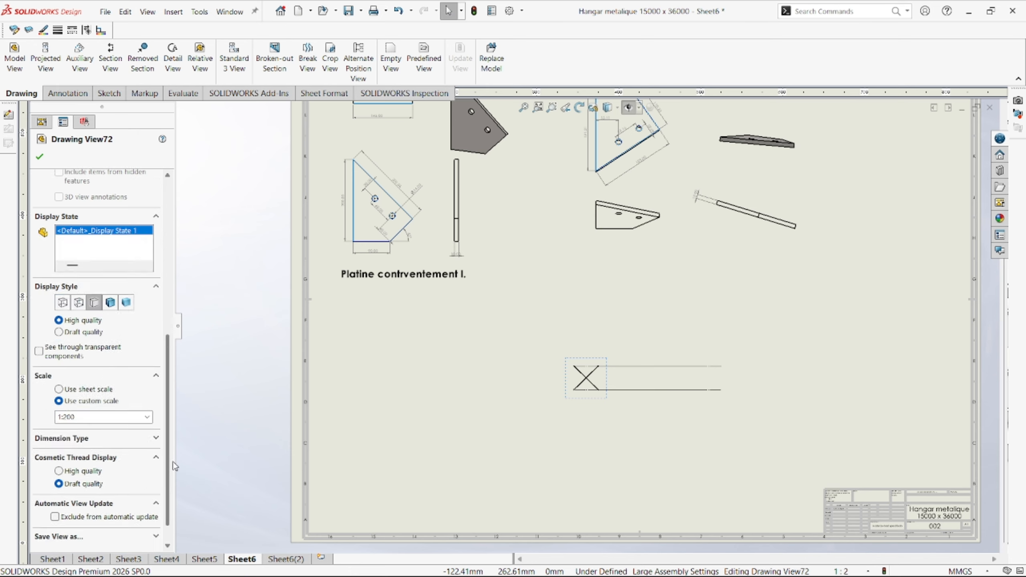
pyautogui.click(147, 389)
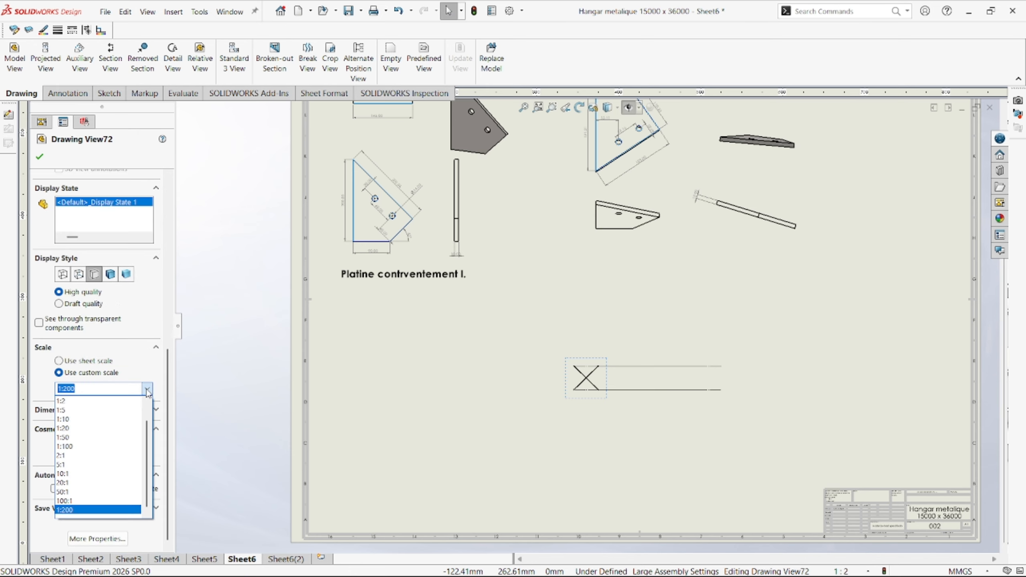
pyautogui.click(107, 437)
pyautogui.scroll(3, 640, 421)
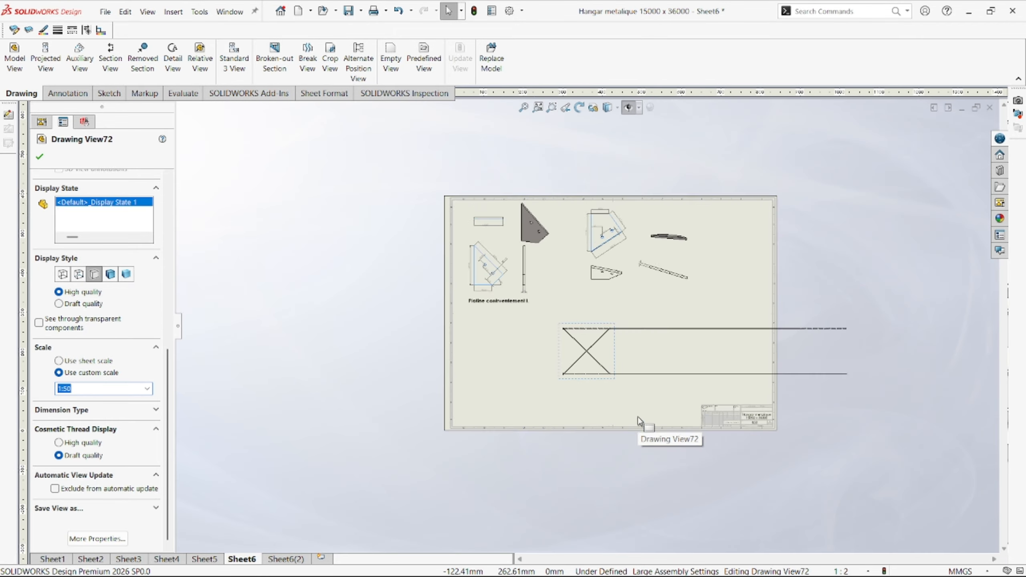
pyautogui.click(106, 386)
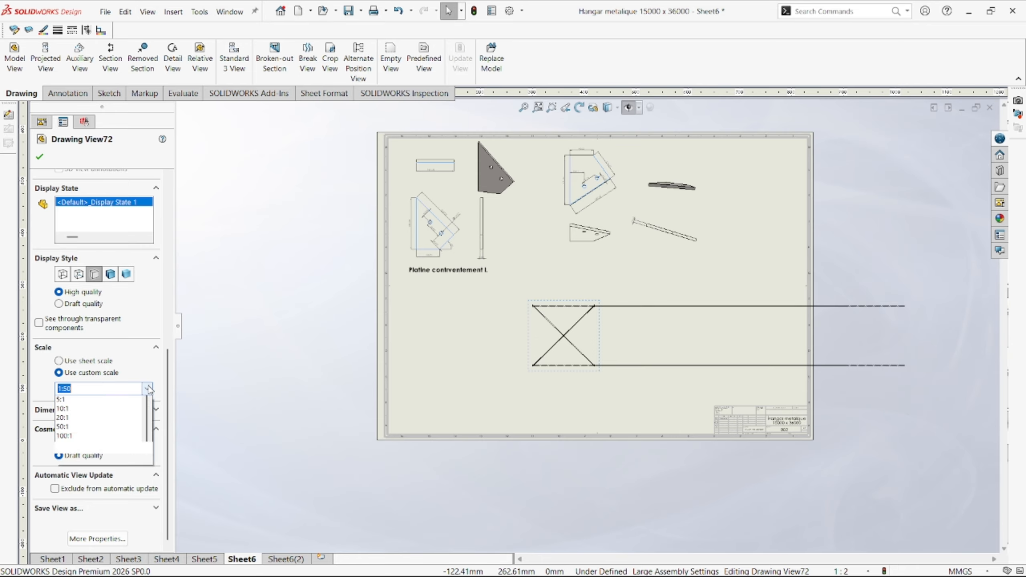
pyautogui.click(108, 419)
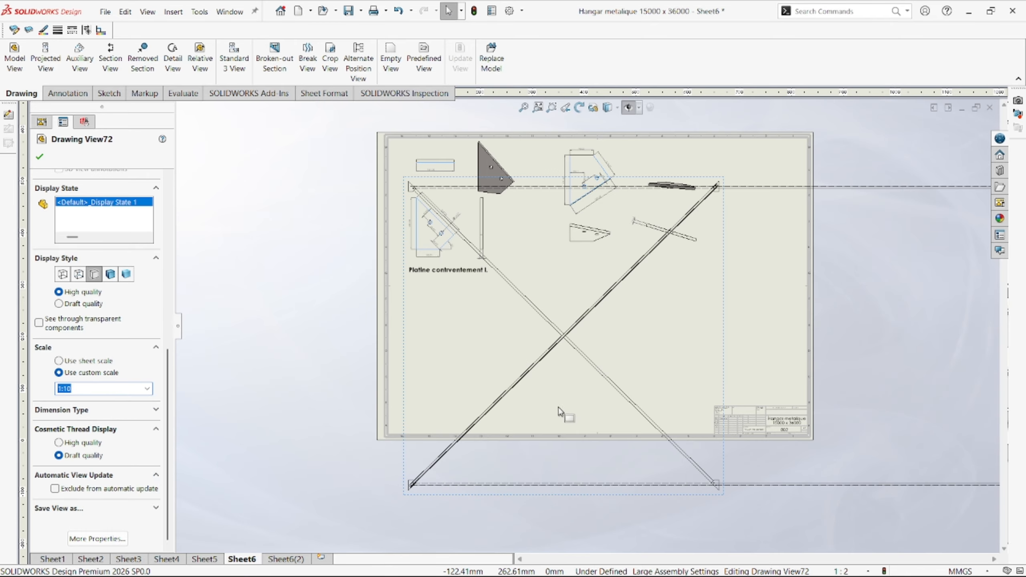
# - Set the cross-bracing view's scale to 1:20 and reposition it in the open area above the sheet's lower border
pyautogui.click(148, 389)
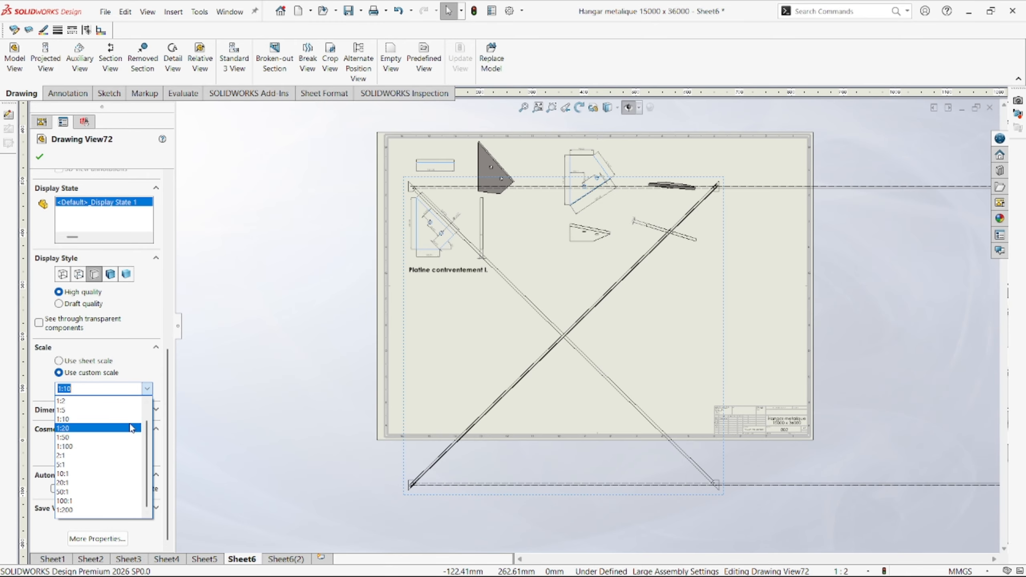
pyautogui.click(130, 429)
pyautogui.scroll(-3, 606, 323)
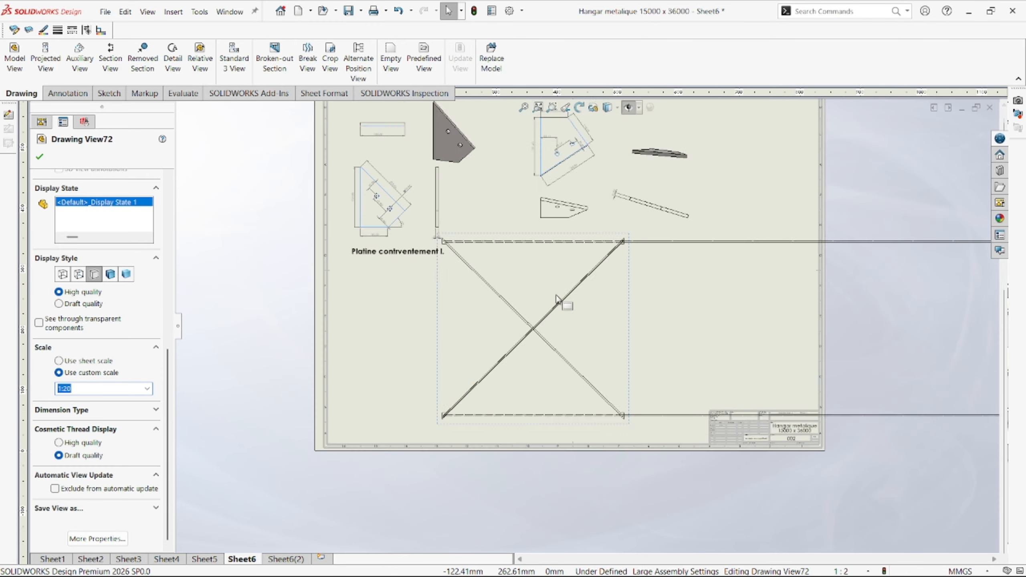
pyautogui.moveTo(608, 458)
pyautogui.mouseDown()
pyautogui.moveTo(664, 465)
pyautogui.moveTo(657, 431)
pyautogui.moveTo(687, 442)
pyautogui.moveTo(696, 435)
pyautogui.mouseUp()
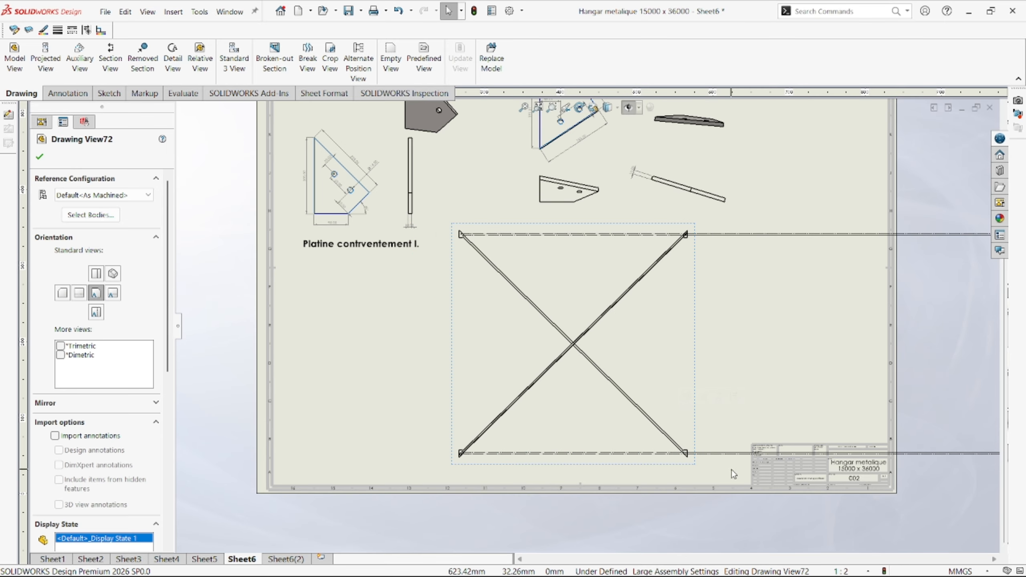
# - Delete the long center mark lines that extend through the upper and lower corners of the cross-bracing view
pyautogui.click(732, 454)
pyautogui.press('Delete')
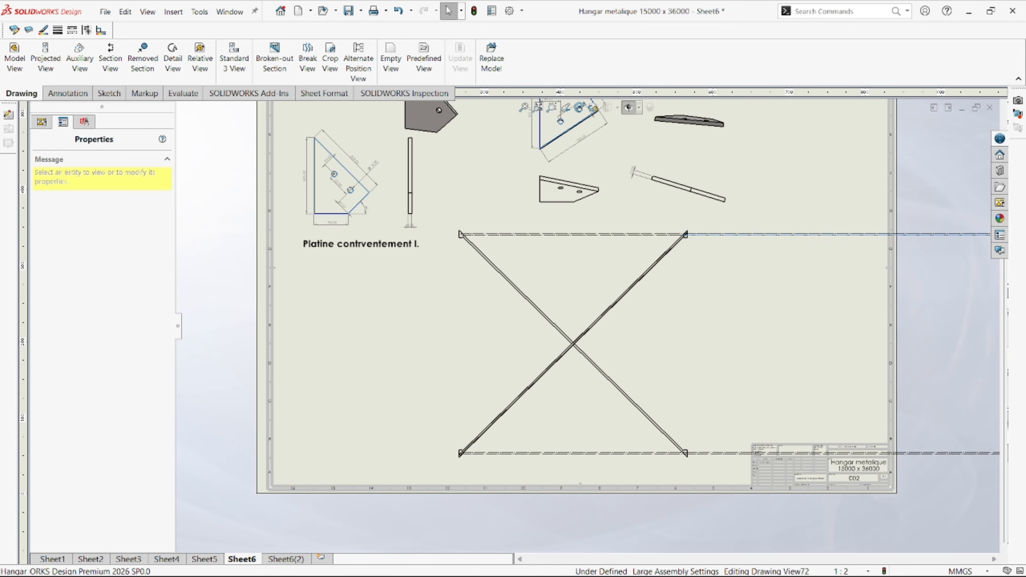
pyautogui.click(743, 235)
pyautogui.scroll(-5, 743, 255)
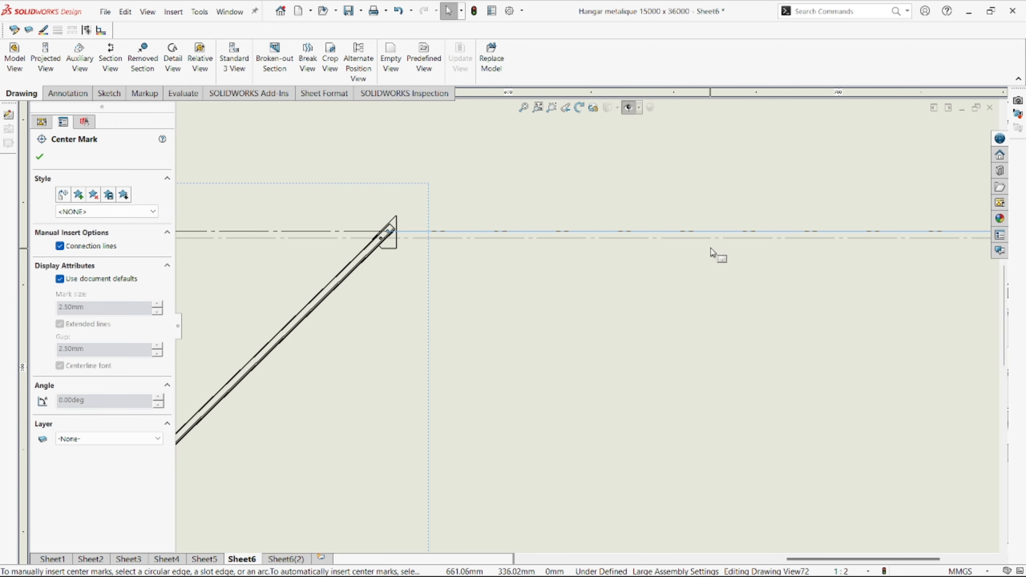
pyautogui.scroll(4, 557, 327)
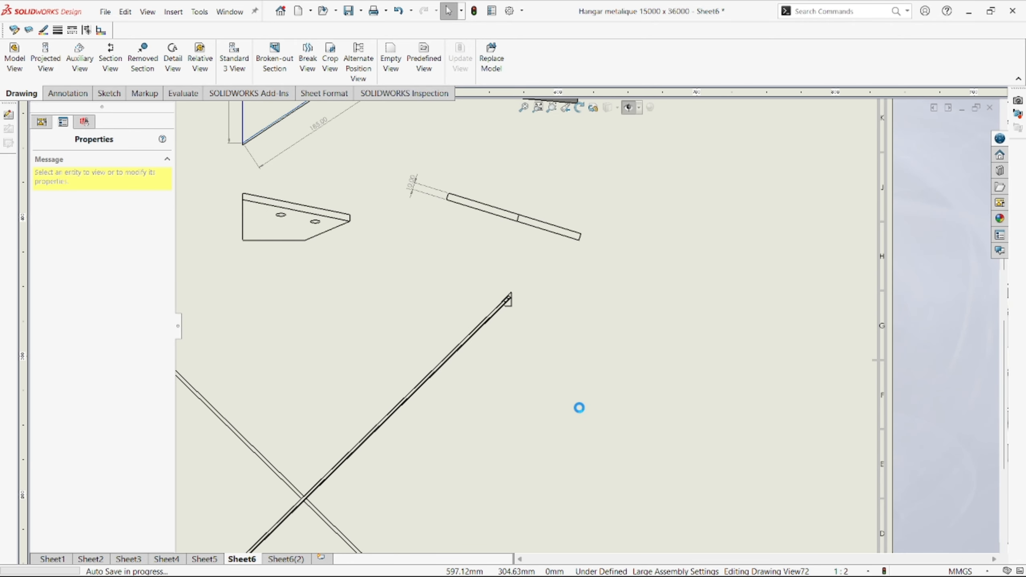
pyautogui.scroll(5, 579, 408)
pyautogui.scroll(-5, 546, 483)
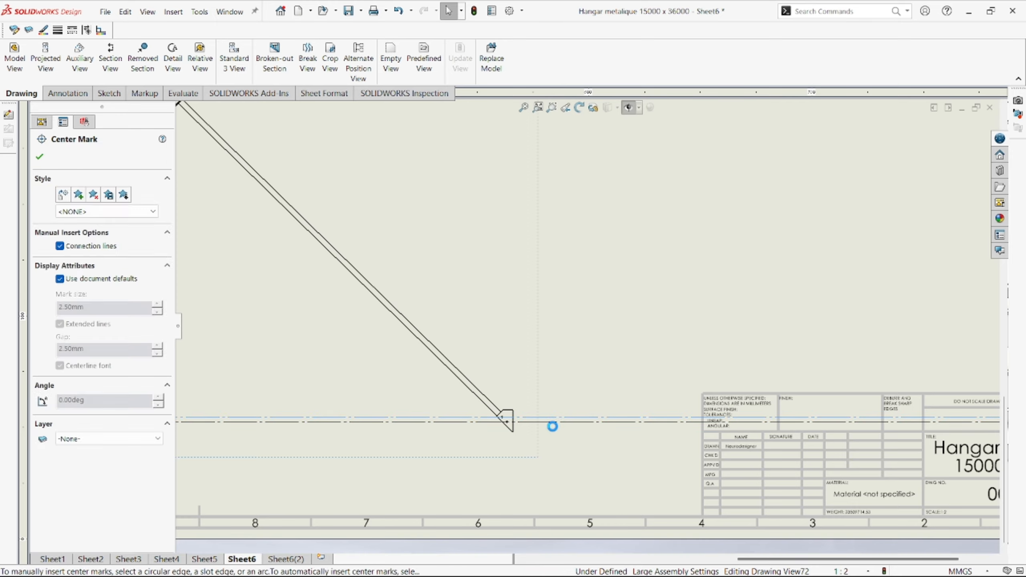
pyautogui.scroll(5, 536, 301)
pyautogui.scroll(-3, 537, 301)
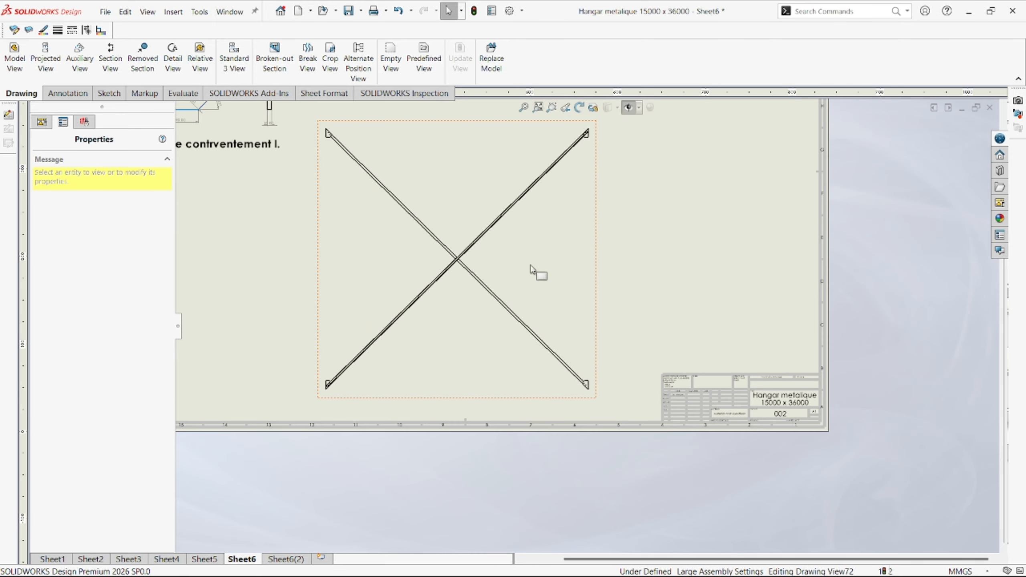
# - Dimension the angle between the two crossing braces, placing the value to the right of their intersection
pyautogui.click(385, 254)
pyautogui.scroll(3, 539, 204)
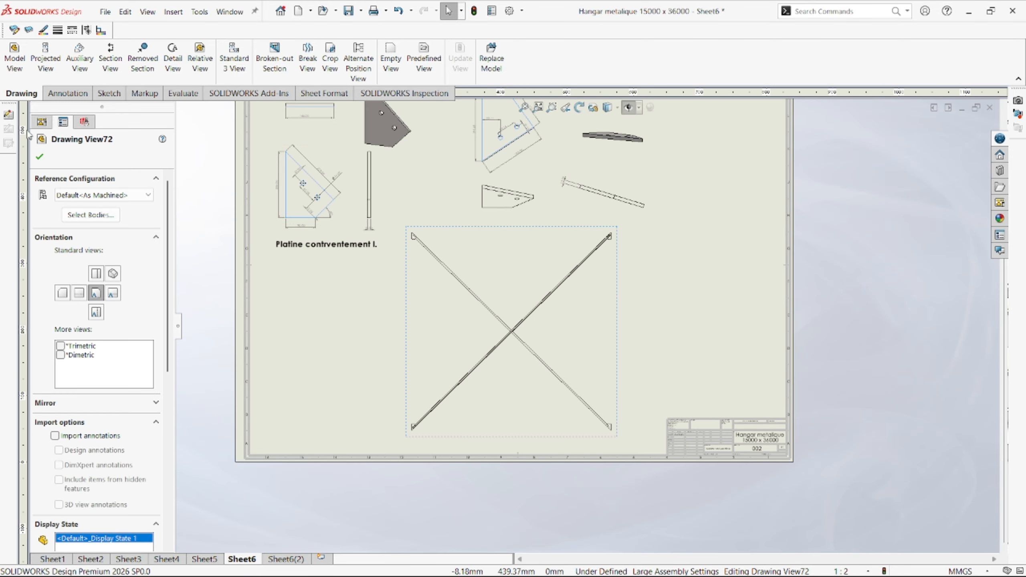
pyautogui.click(68, 93)
pyautogui.click(21, 56)
pyautogui.scroll(5, 539, 336)
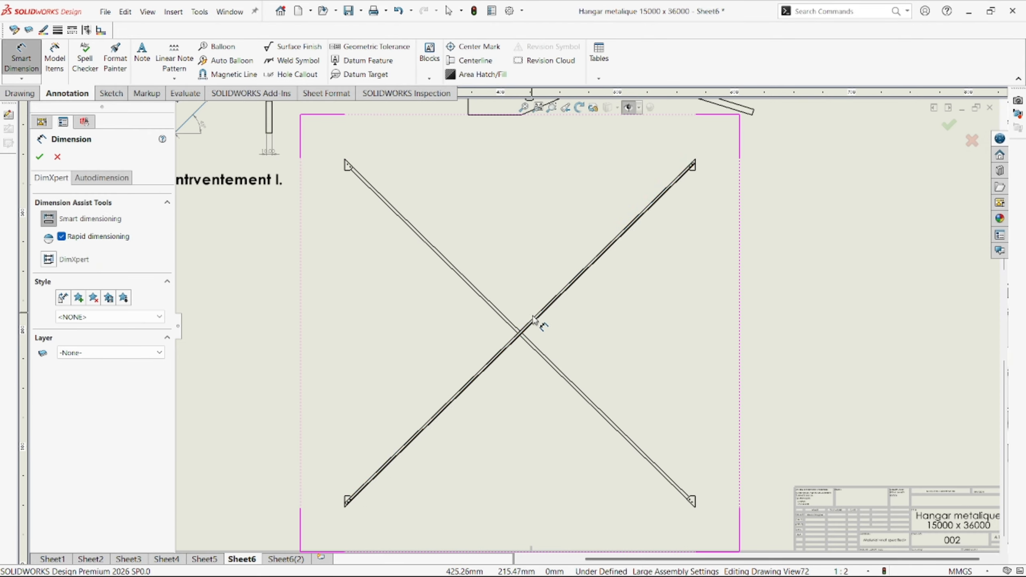
pyautogui.scroll(-2, 541, 340)
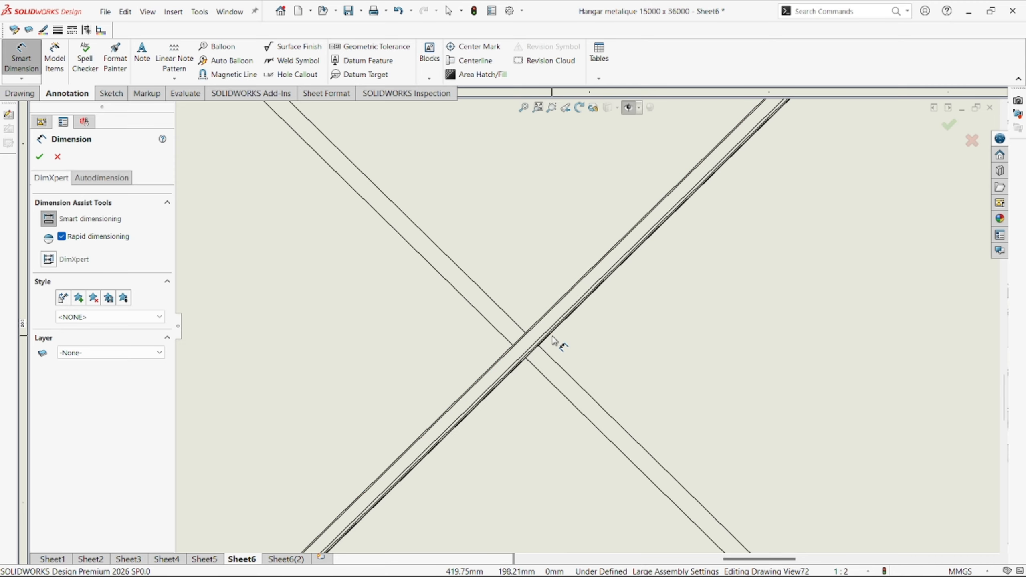
pyautogui.click(552, 338)
pyautogui.click(584, 391)
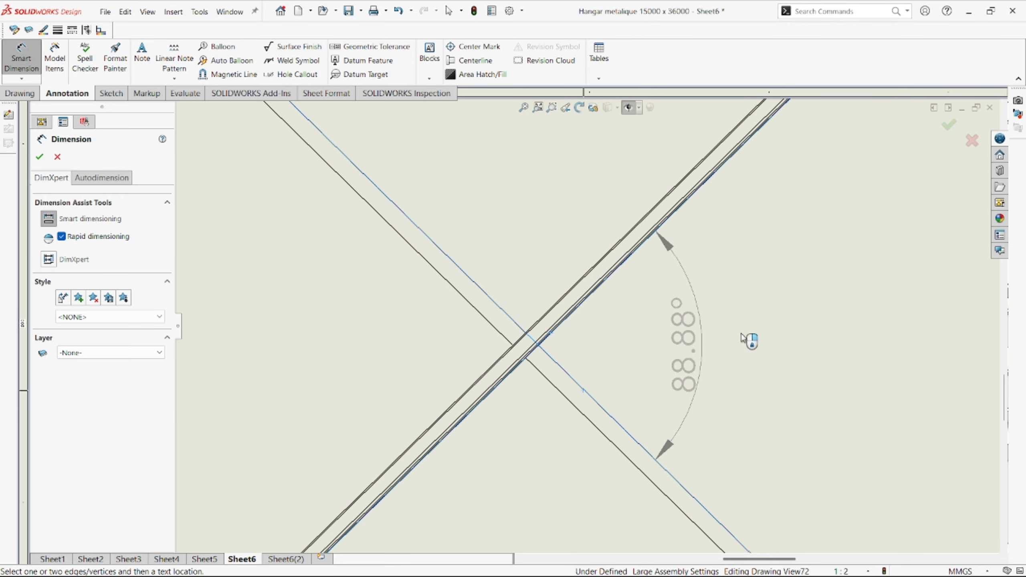
pyautogui.click(734, 344)
# - Dimension the adjacent angle between the crossing braces, placing the value below their intersection
pyautogui.scroll(3, 581, 400)
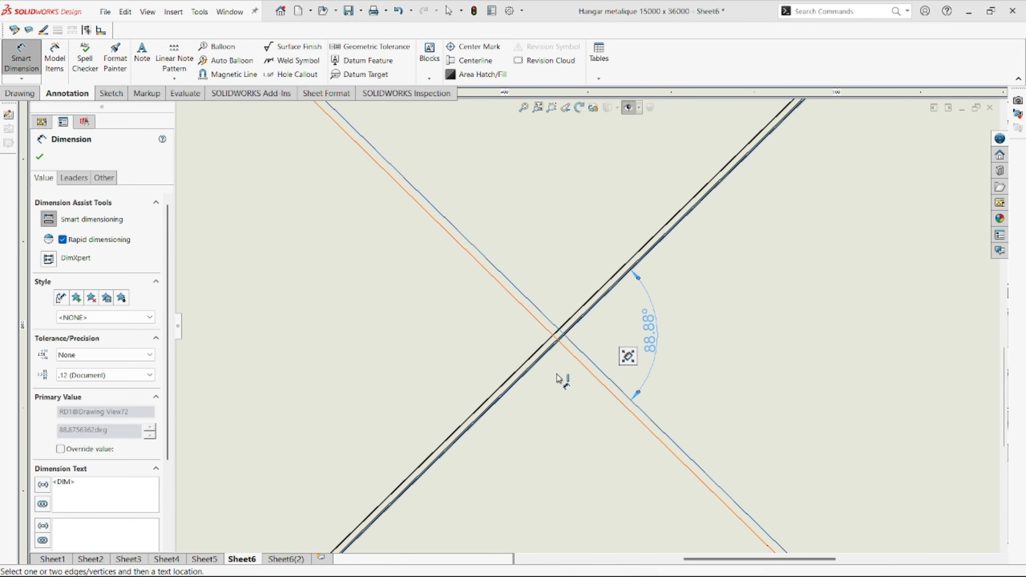
pyautogui.click(524, 382)
pyautogui.click(523, 378)
pyautogui.click(562, 441)
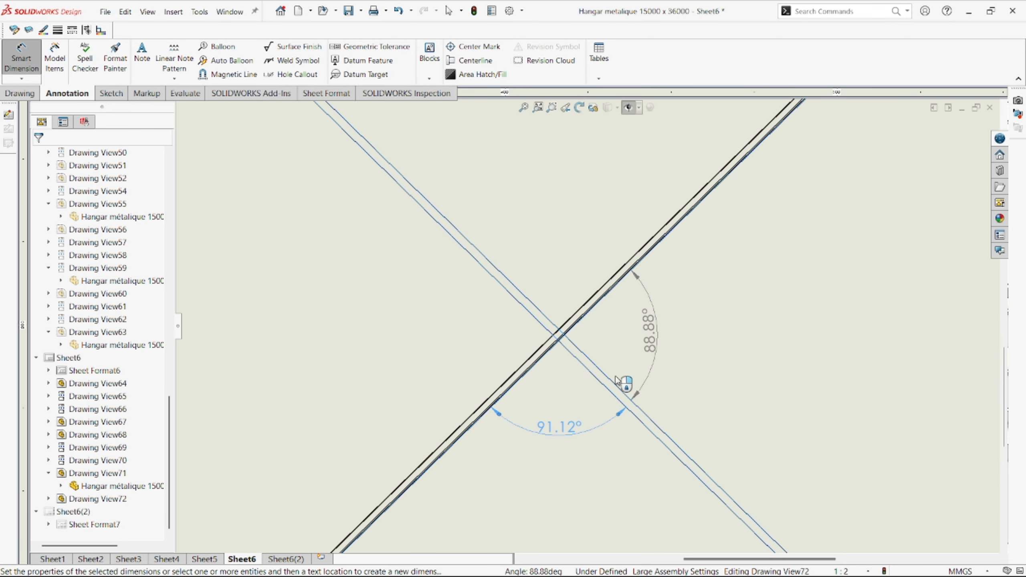
# - Dimension the full lengths of both diagonal braces, placing each value parallel to its brace
pyautogui.scroll(5, 660, 339)
pyautogui.scroll(-6, 659, 340)
pyautogui.scroll(-2, 566, 330)
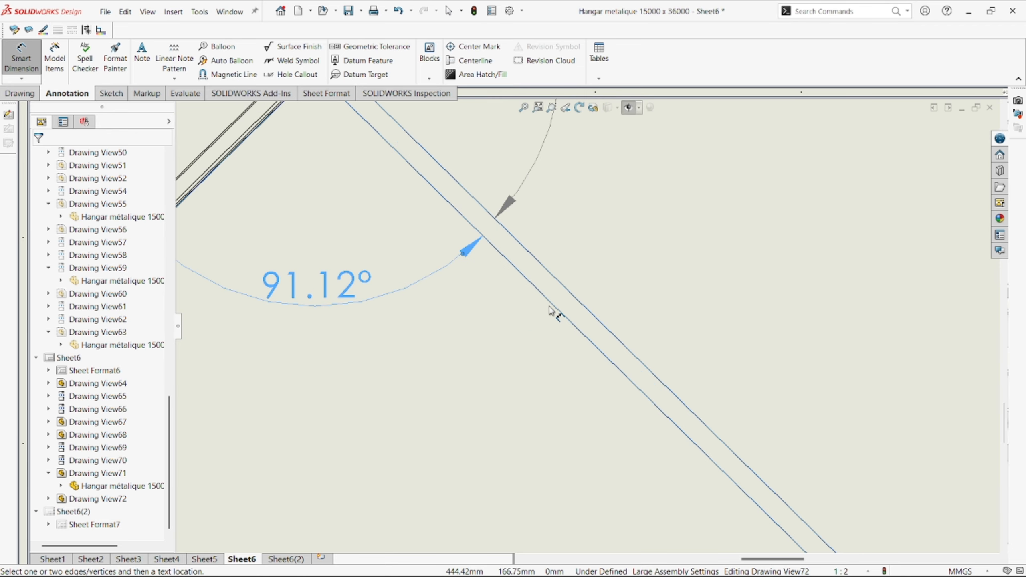
pyautogui.scroll(7, 553, 298)
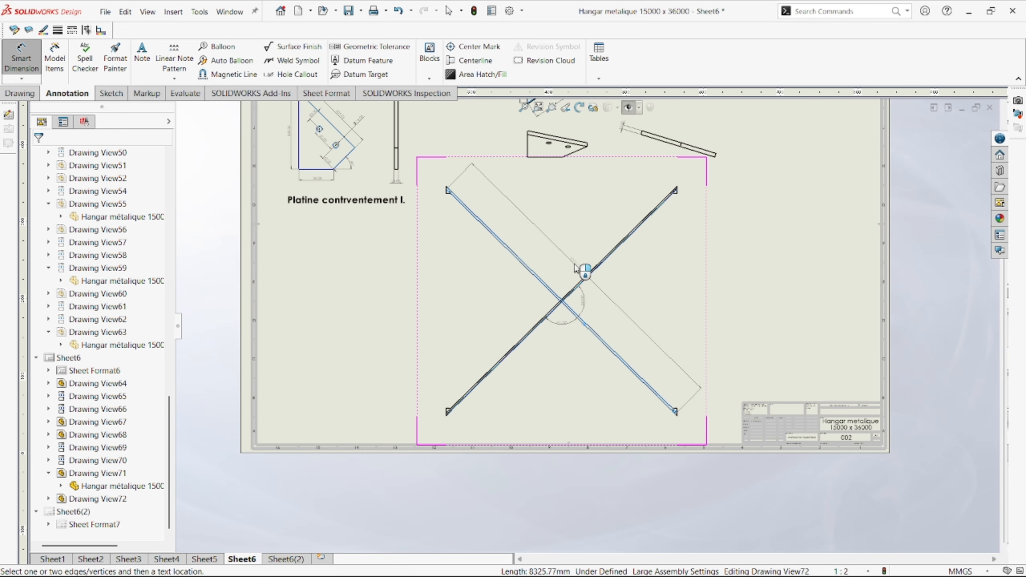
pyautogui.scroll(-8, 564, 295)
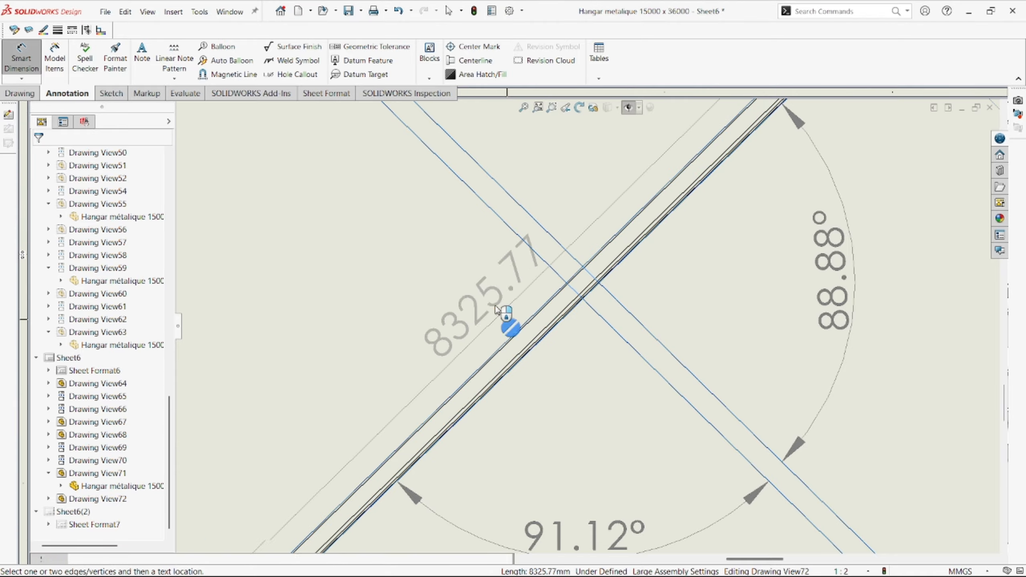
pyautogui.click(502, 273)
pyautogui.scroll(8, 598, 262)
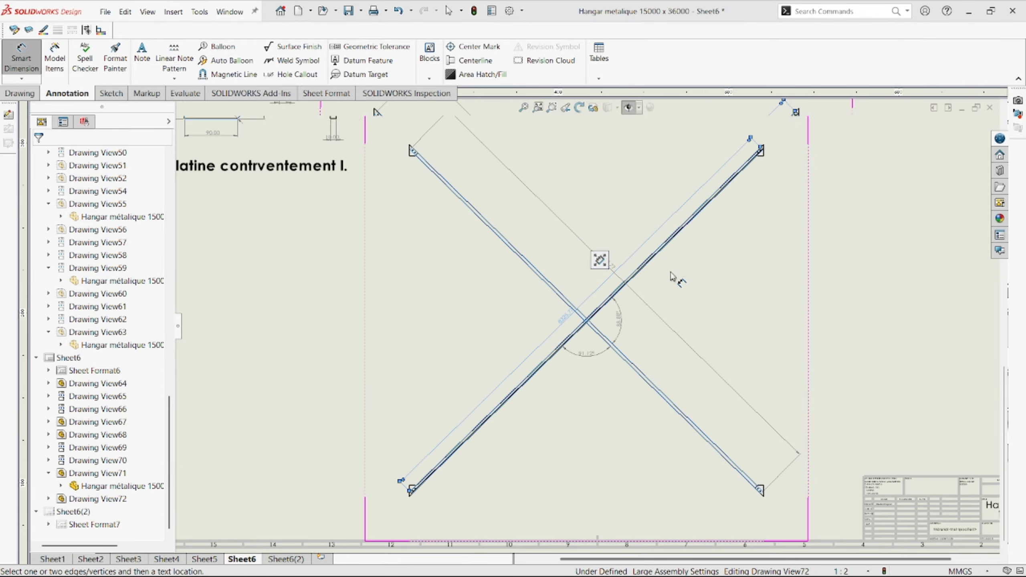
pyautogui.scroll(-5, 671, 254)
pyautogui.scroll(10, 592, 344)
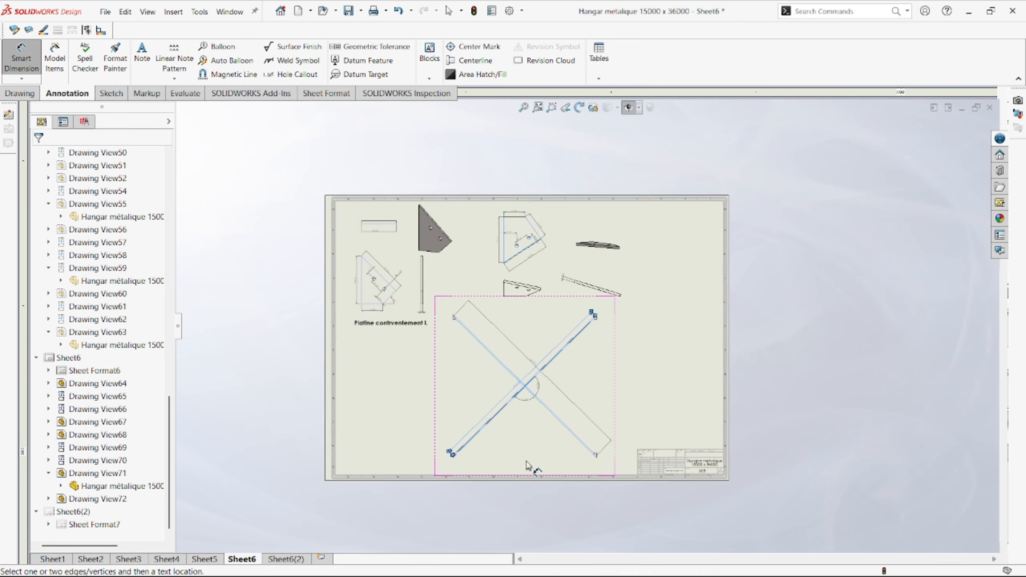
pyautogui.scroll(-3, 636, 416)
pyautogui.press('Escape')
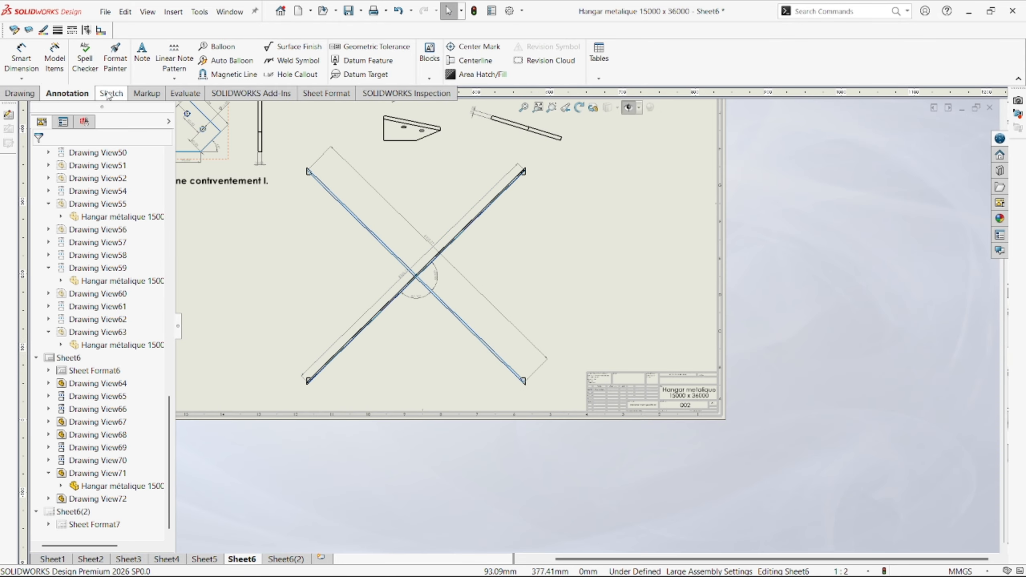
pyautogui.click(20, 94)
pyautogui.click(172, 59)
pyautogui.scroll(-3, 531, 205)
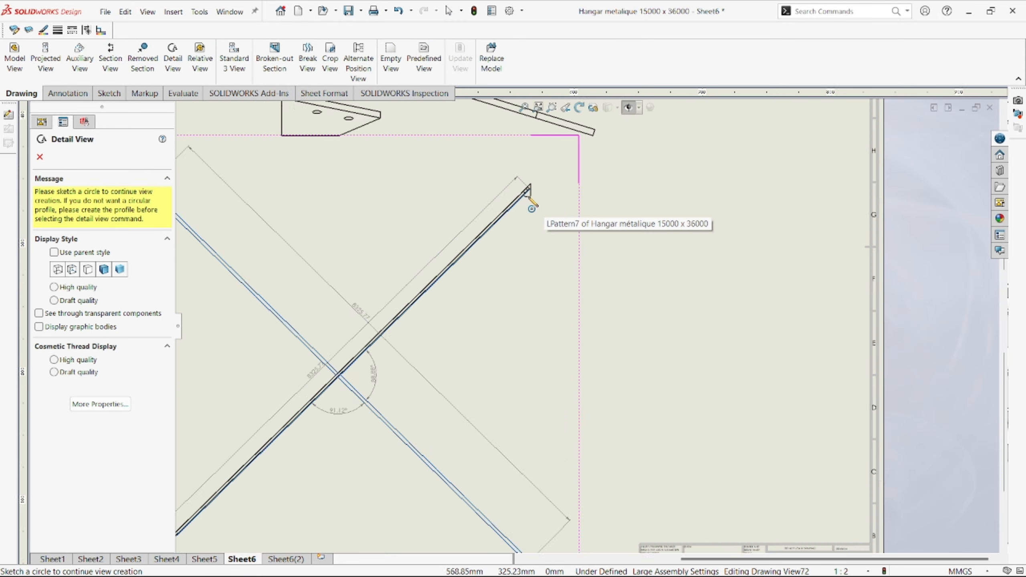
pyautogui.scroll(-3, 531, 205)
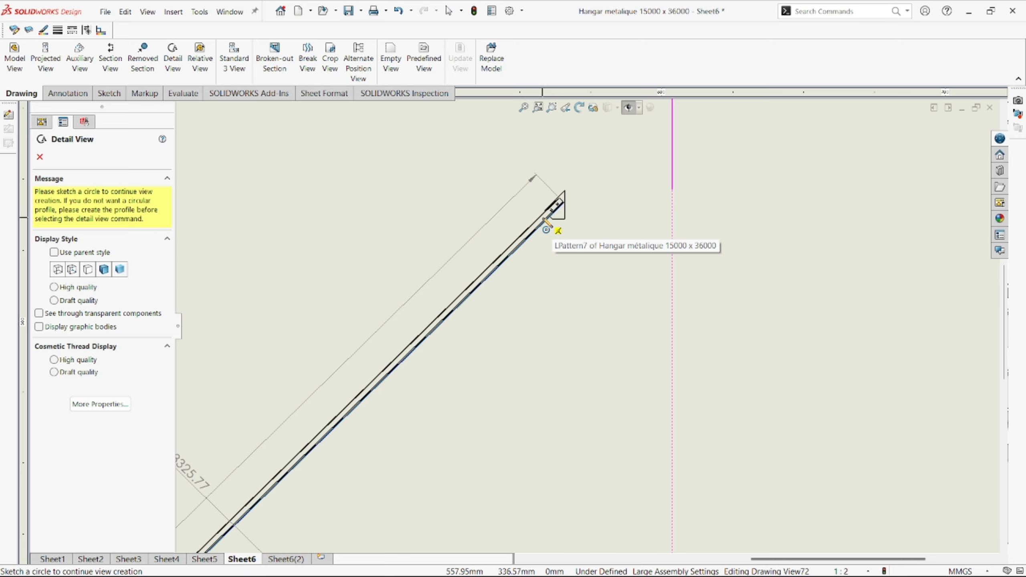
pyautogui.click(544, 219)
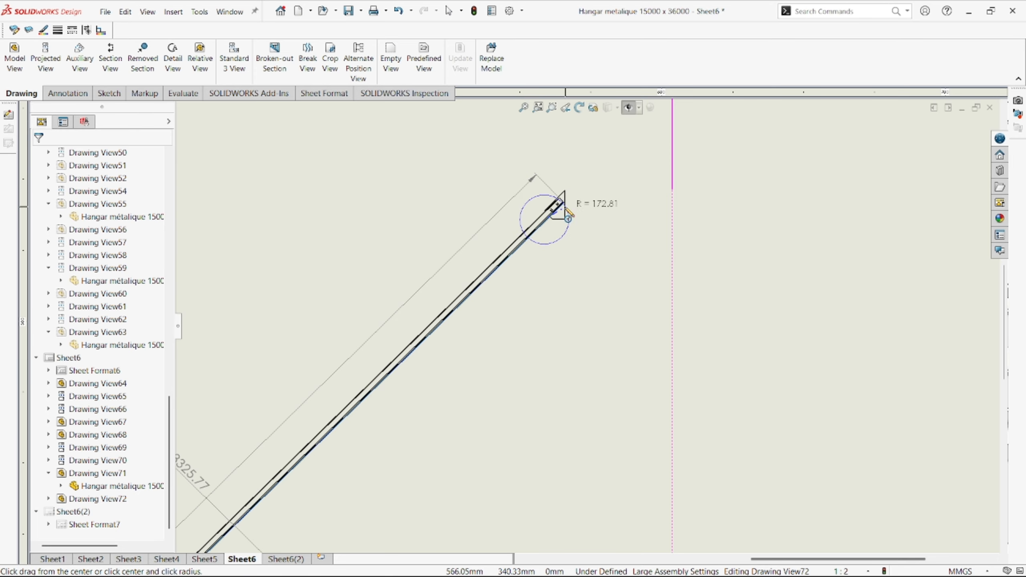
pyautogui.press('Escape')
# - Create detail view J of the upper-right gusset connection with a circle about 160 mm in radius, and place it right of the bracing view
pyautogui.scroll(-4, 580, 200)
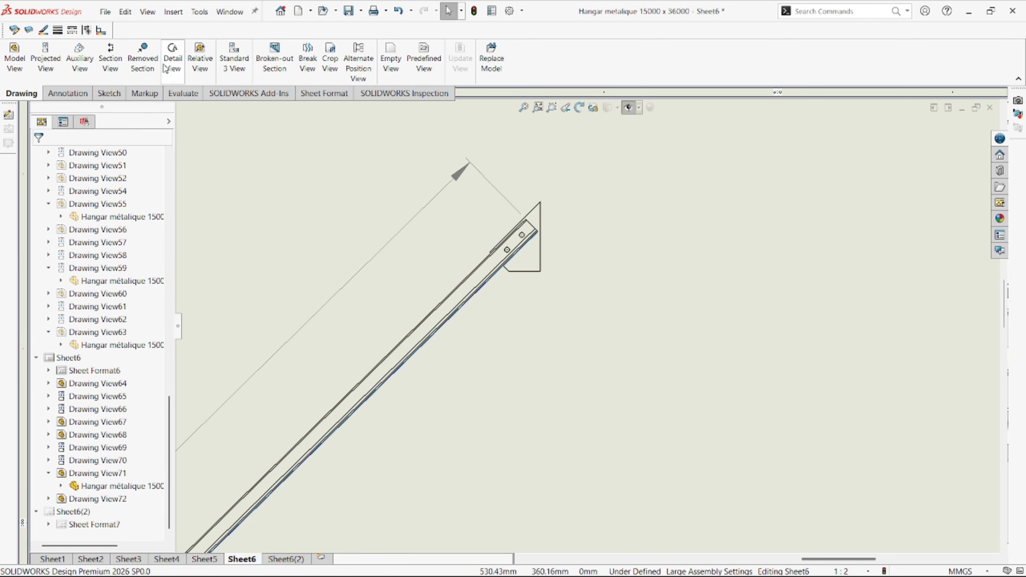
pyautogui.click(166, 66)
pyautogui.click(519, 246)
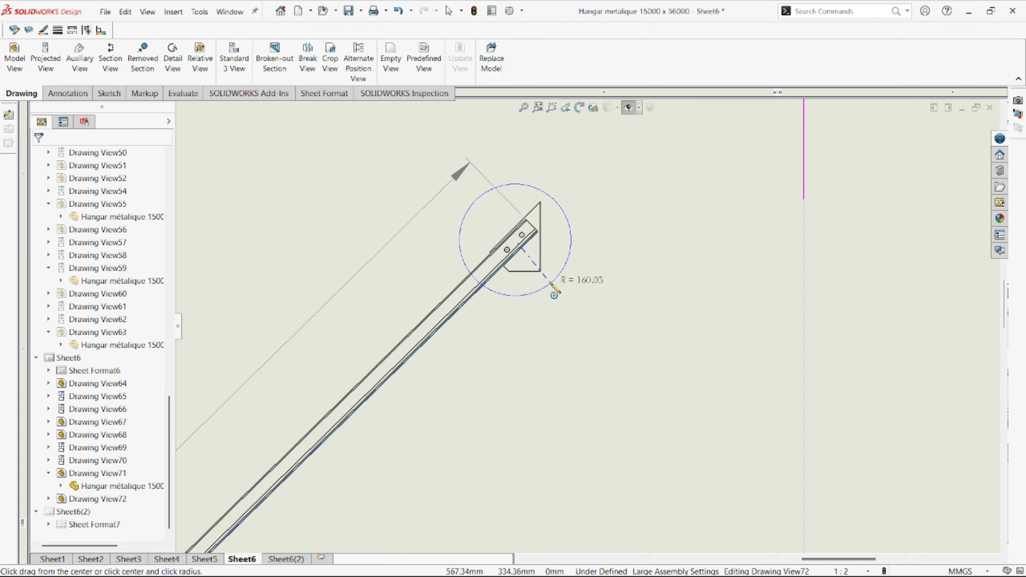
pyautogui.click(552, 291)
pyautogui.scroll(5, 687, 355)
pyautogui.scroll(-3, 646, 324)
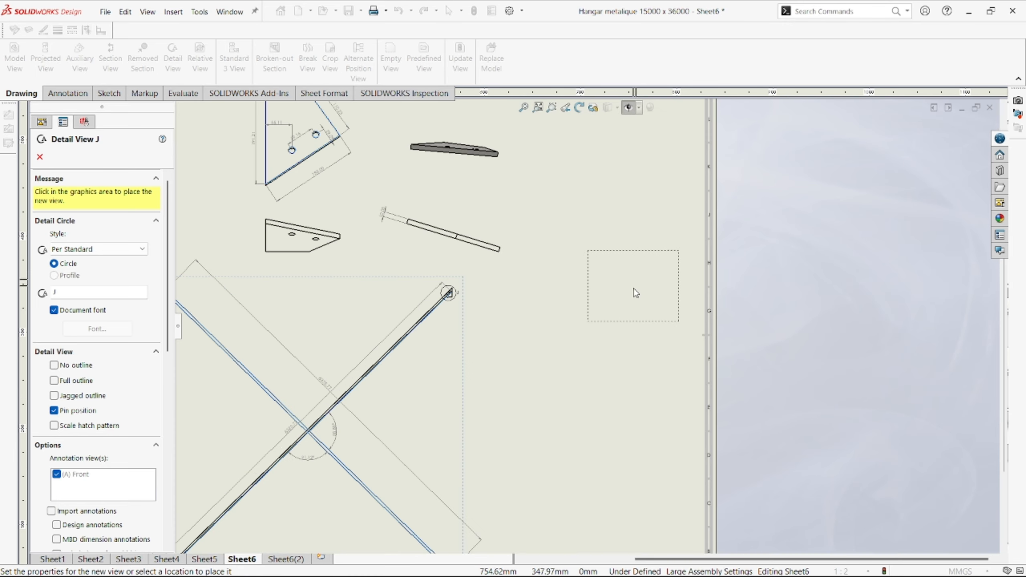
pyautogui.scroll(2, 633, 289)
pyautogui.scroll(-2, 622, 329)
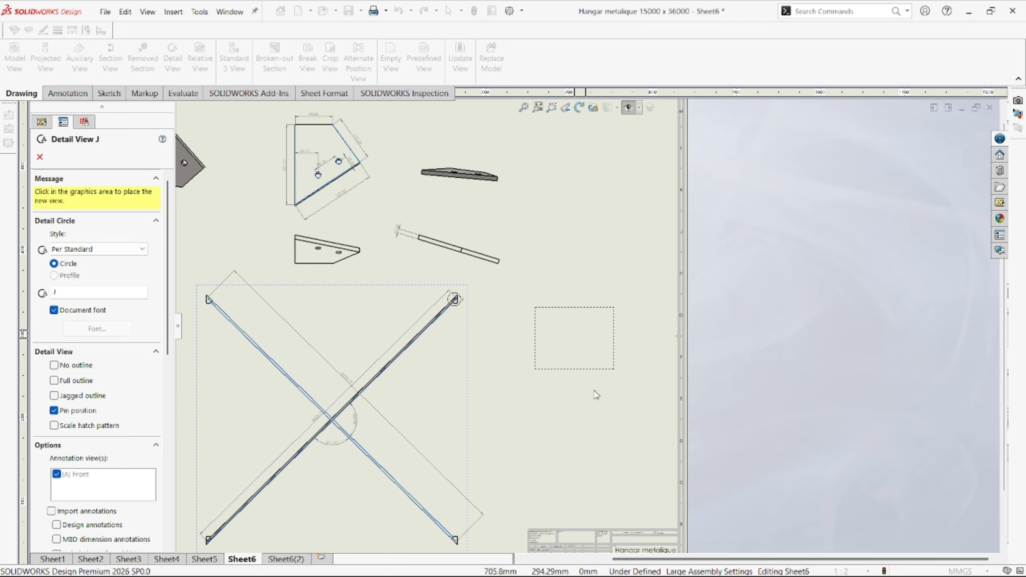
pyautogui.click(577, 343)
# - Change the scale in detail J's label to 1:1
pyautogui.scroll(-3, 586, 362)
pyautogui.scroll(-2, 587, 369)
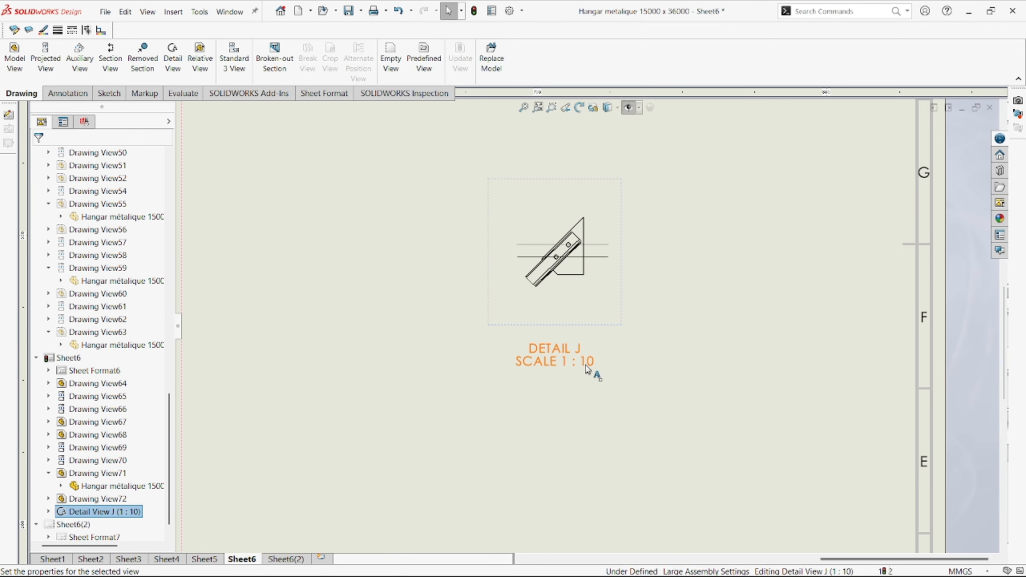
pyautogui.doubleClick(593, 364)
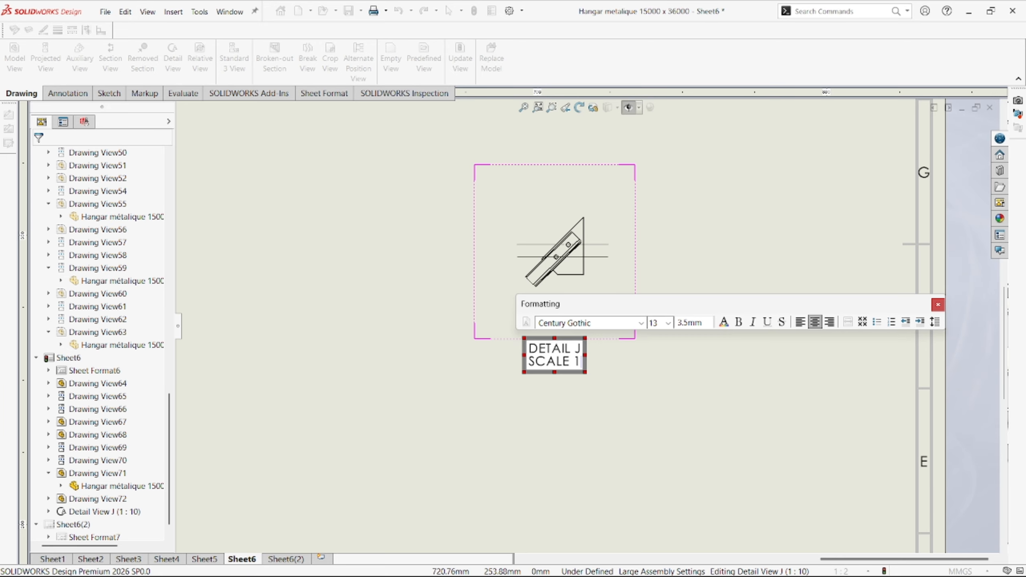
pyautogui.write('1')
pyautogui.press('Return')
pyautogui.click(618, 416)
pyautogui.scroll(10, 606, 410)
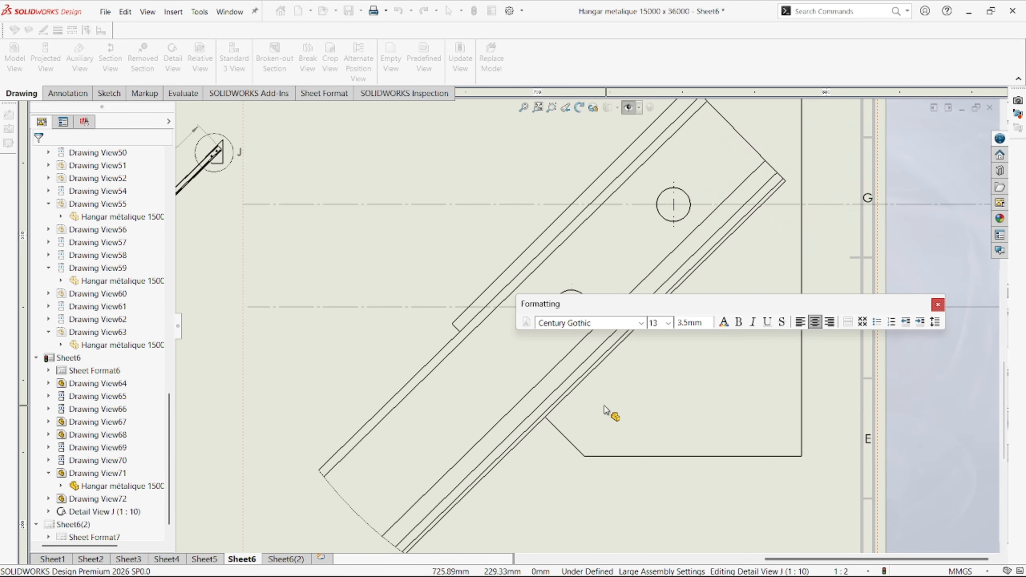
pyautogui.scroll(-2, 578, 400)
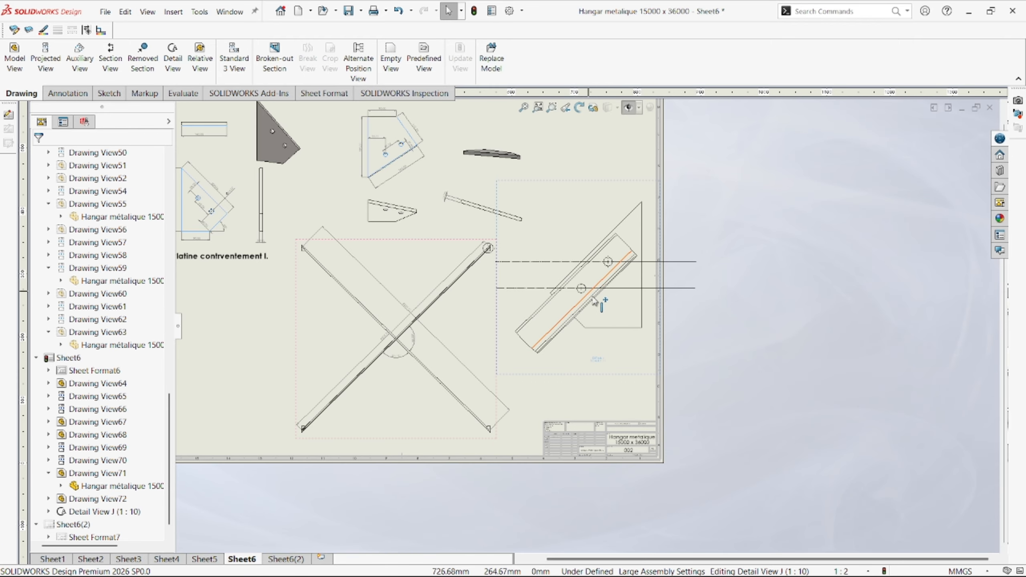
# - Attach a leader note reading E:1:20 to the rising diagonal brace in the cross-bracing view, in bold, enlarged text
pyautogui.click(66, 94)
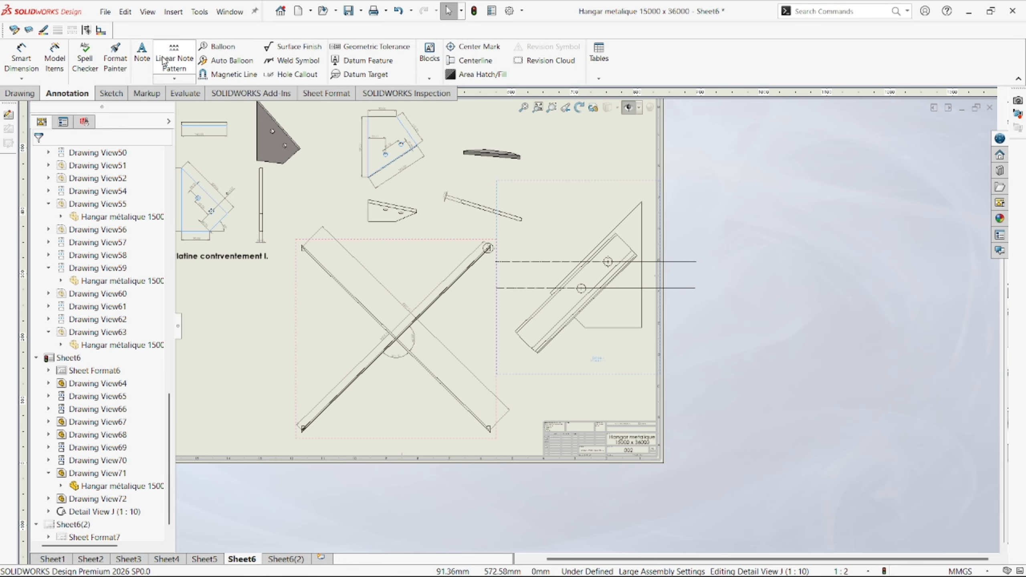
pyautogui.click(375, 355)
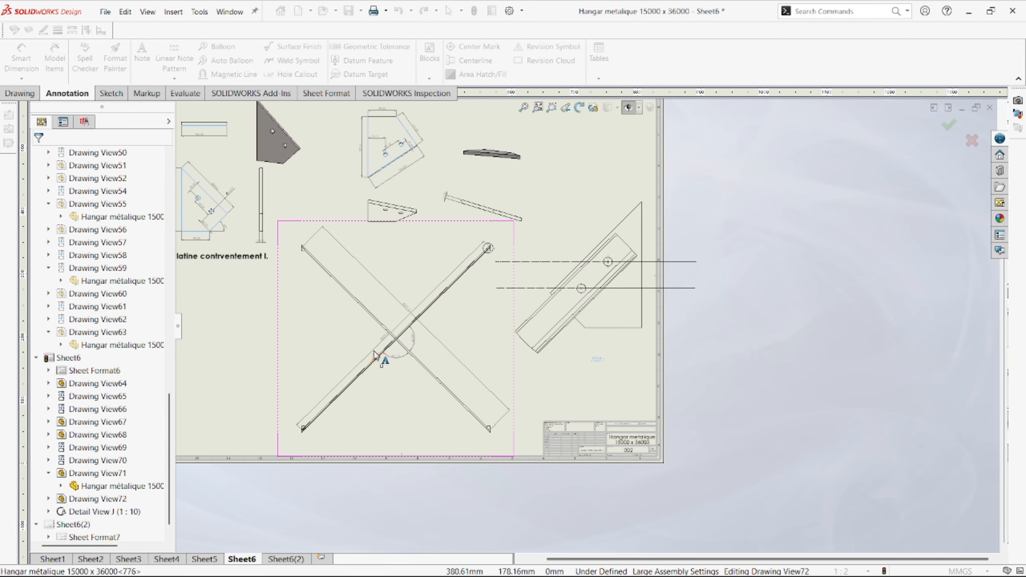
pyautogui.click(321, 351)
pyautogui.scroll(-6, 556, 269)
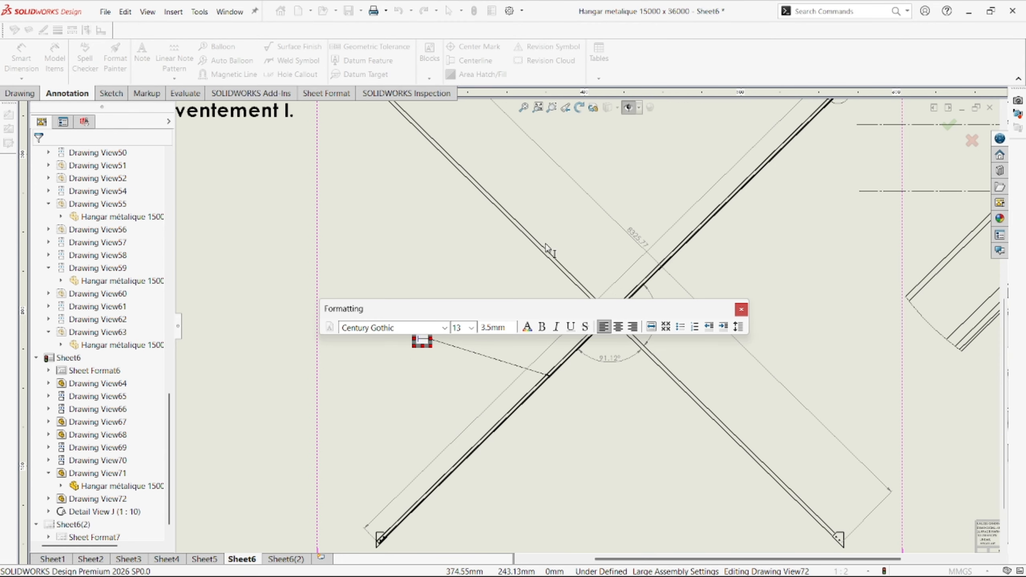
pyautogui.scroll(2, 556, 269)
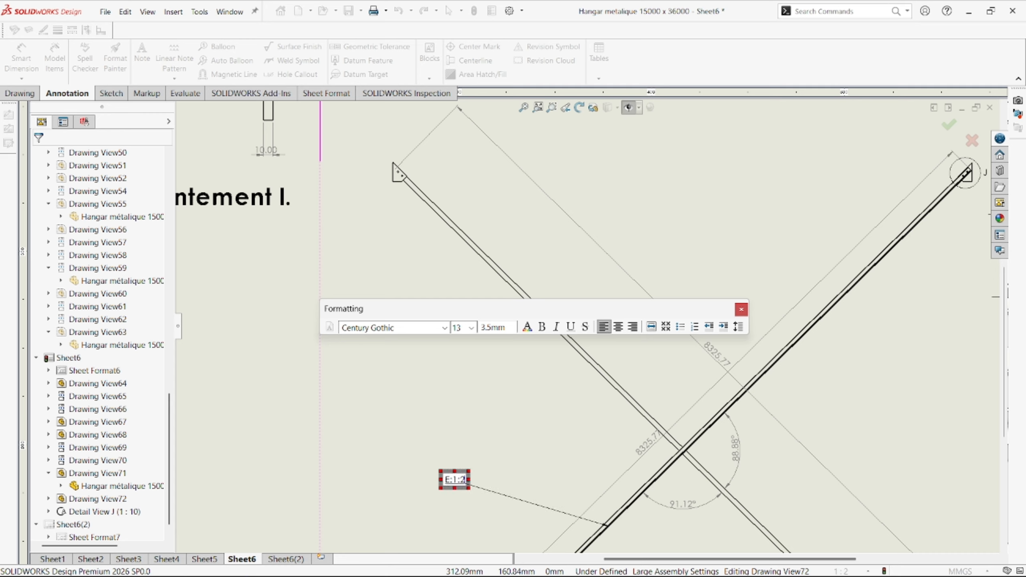
pyautogui.hotkey('ctrl', 'a')
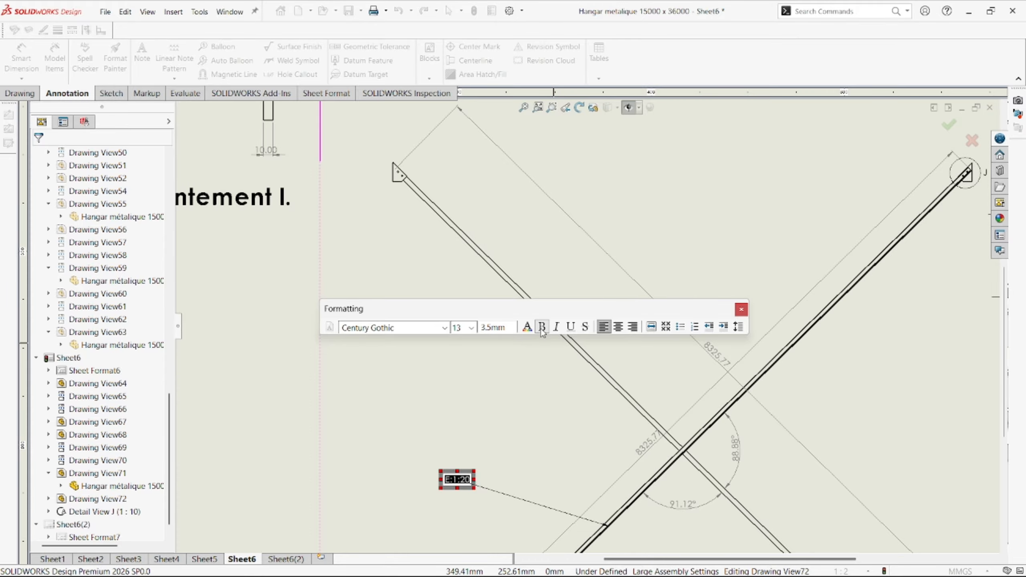
pyautogui.click(472, 448)
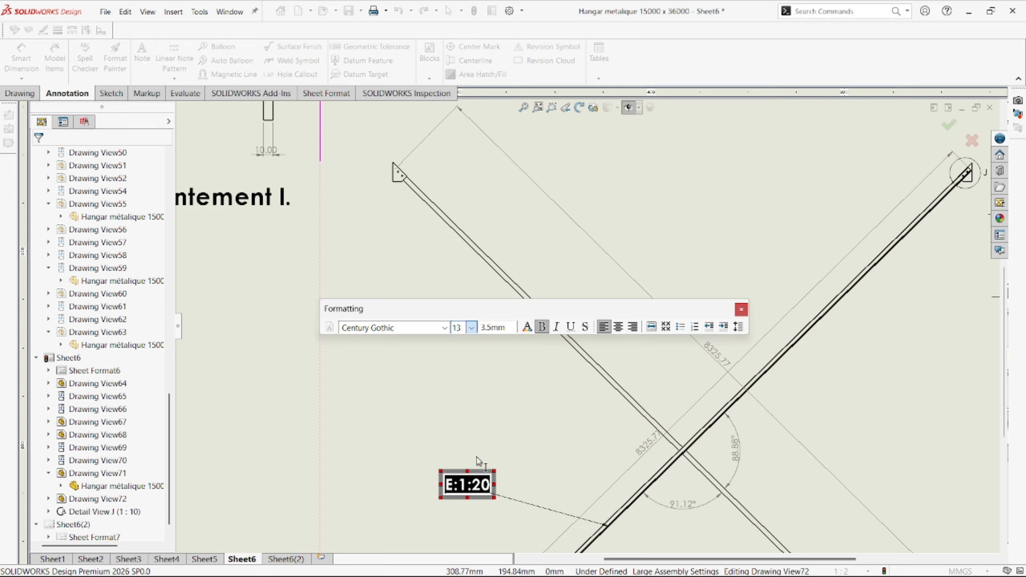
pyautogui.click(554, 479)
# - Dimension the aligned centre-to-centre distance between the two bolt holes in detail J, placing the value outside the brace's upper edge
pyautogui.scroll(6, 621, 460)
pyautogui.scroll(-8, 686, 404)
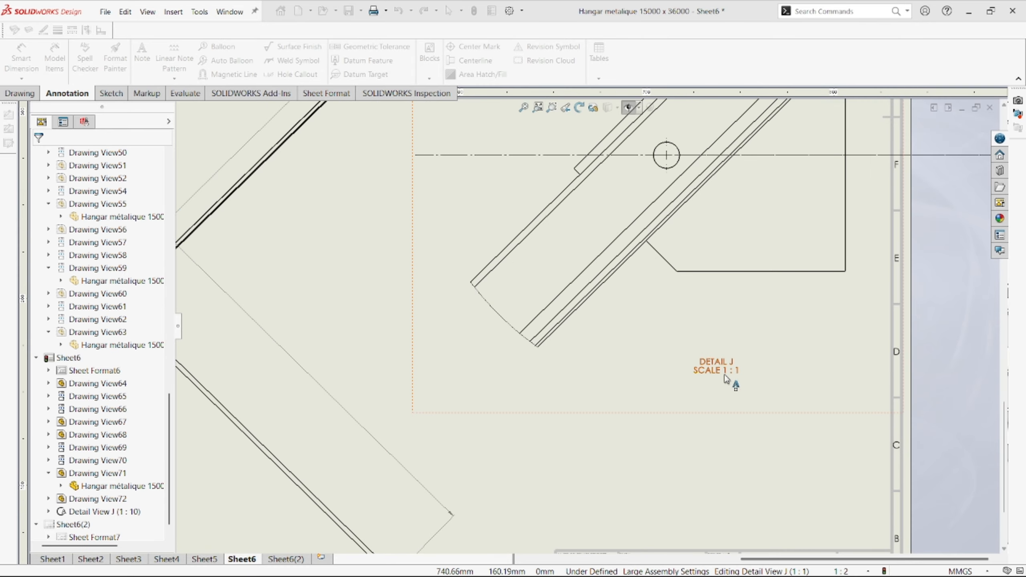
pyautogui.scroll(4, 680, 236)
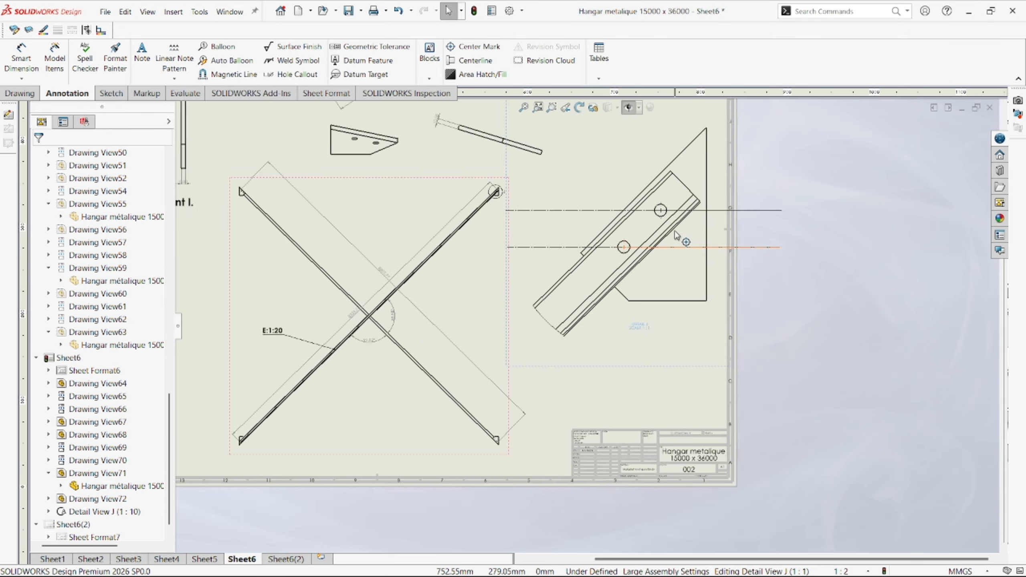
pyautogui.scroll(-3, 676, 230)
pyautogui.click(20, 59)
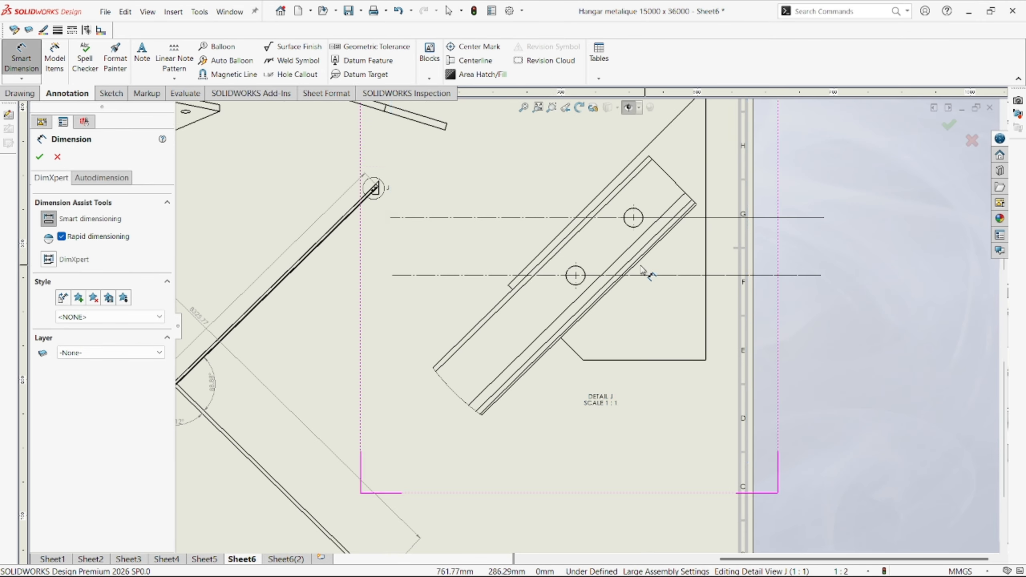
pyautogui.scroll(-1, 659, 236)
pyautogui.click(628, 213)
pyautogui.click(561, 278)
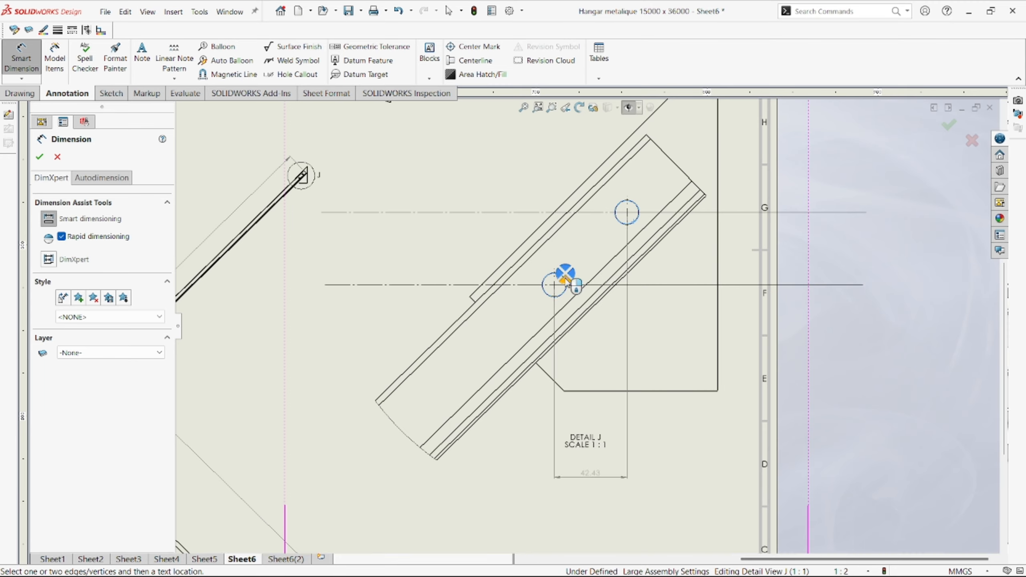
pyautogui.click(542, 197)
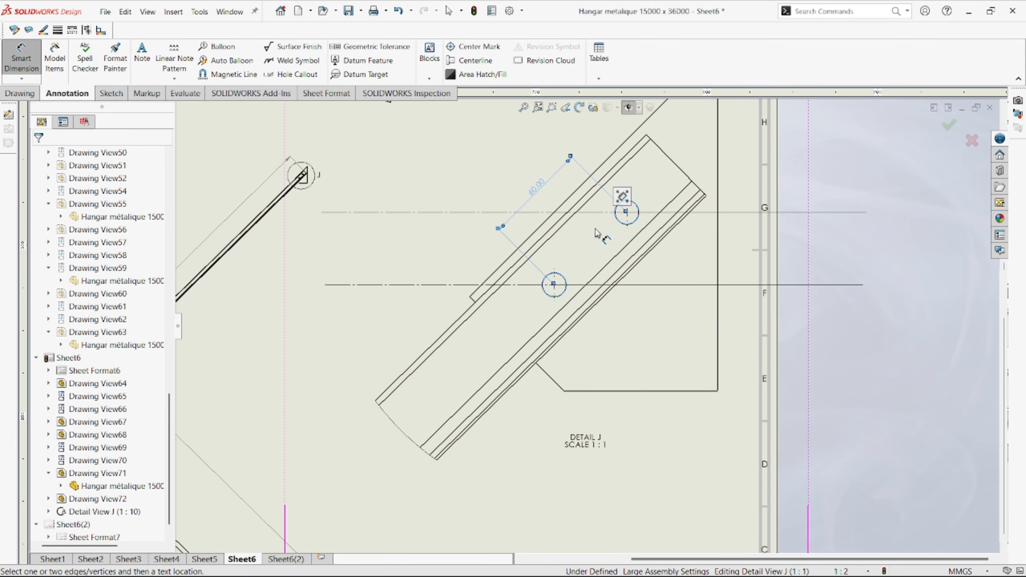
# - Dimension the upper bolt hole's perpendicular offset from the brace's upper long edge in detail J, placing the value beyond the brace end
pyautogui.scroll(4, 616, 271)
pyautogui.scroll(-4, 623, 311)
pyautogui.scroll(-2, 622, 283)
pyautogui.click(623, 334)
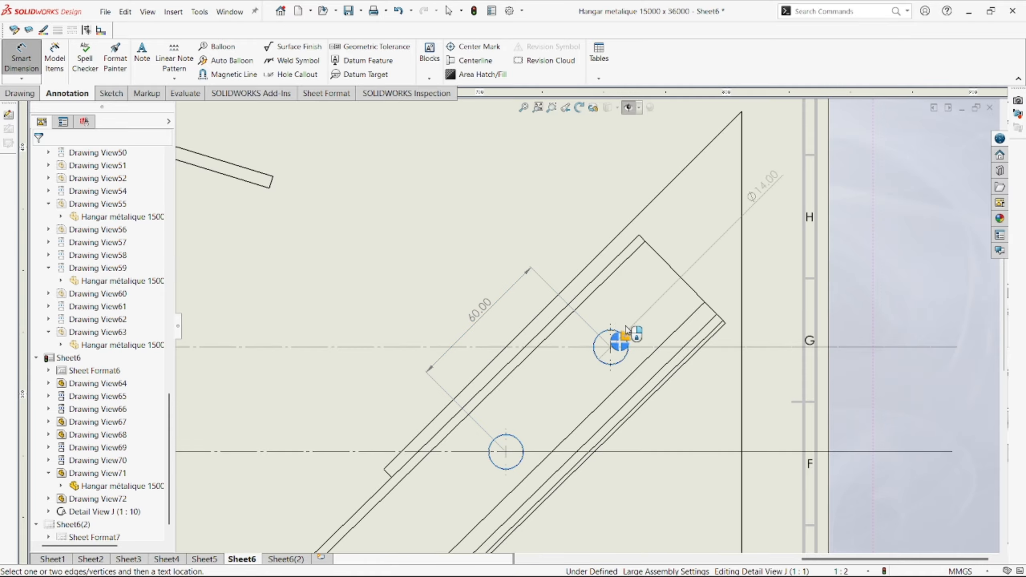
pyautogui.click(611, 263)
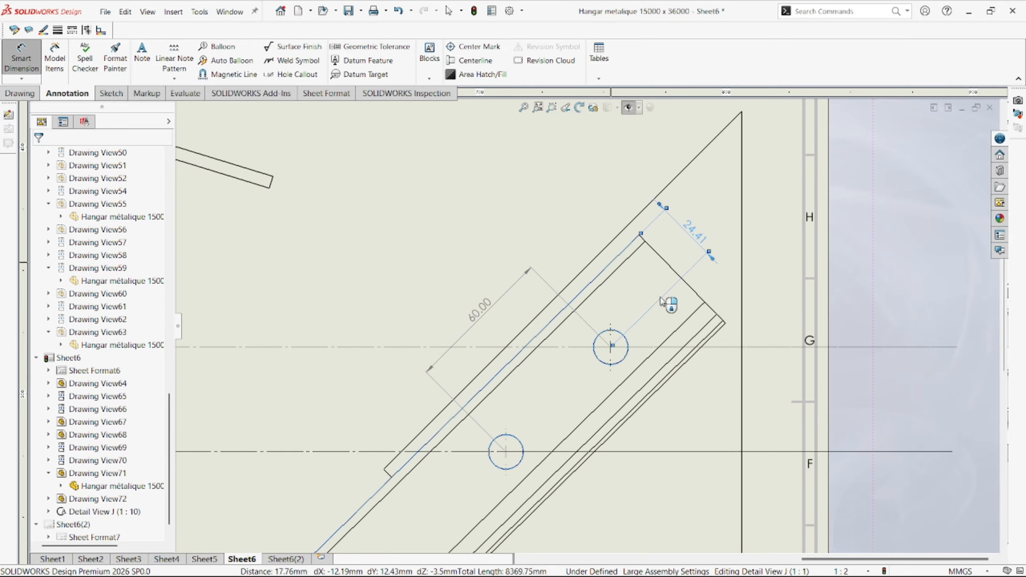
# - Dimension the upper bolt hole's distance from the brace's end edge in detail J, placing the value parallel to the brace
pyautogui.scroll(4, 645, 344)
pyautogui.scroll(-3, 622, 309)
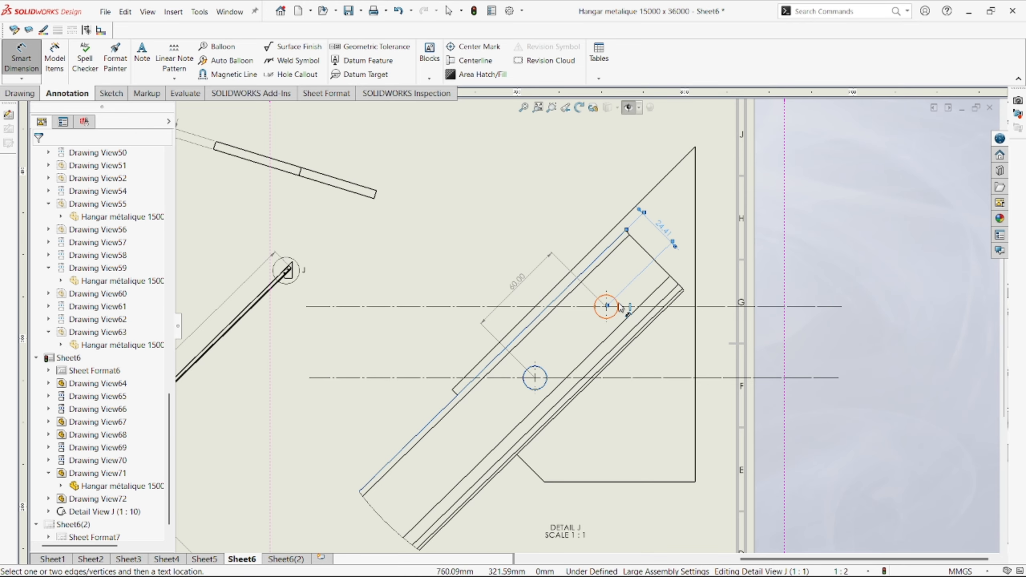
pyautogui.click(668, 275)
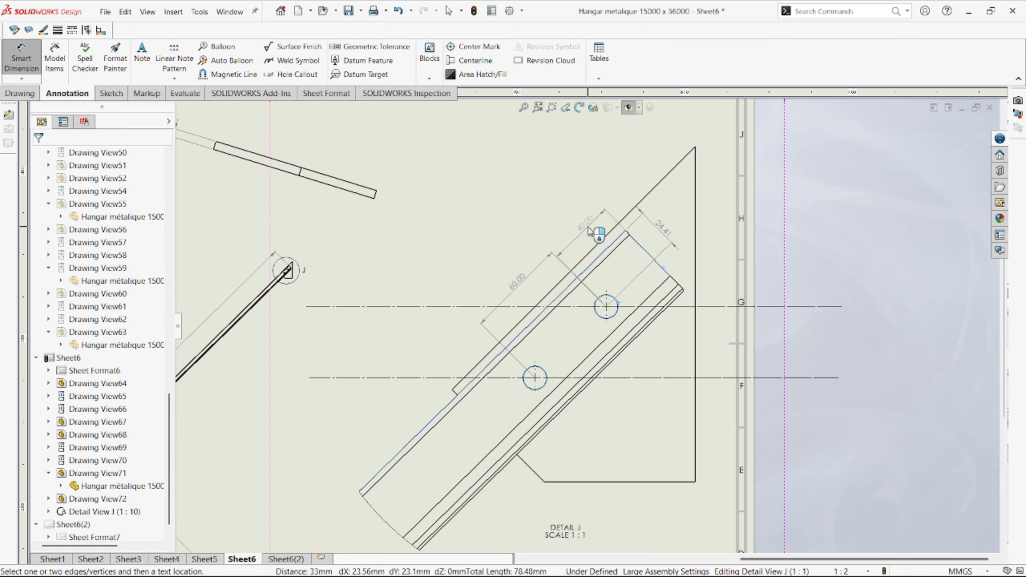
pyautogui.press('Escape')
# - Save the drawing together with its modified referenced assembly
pyautogui.scroll(5, 678, 269)
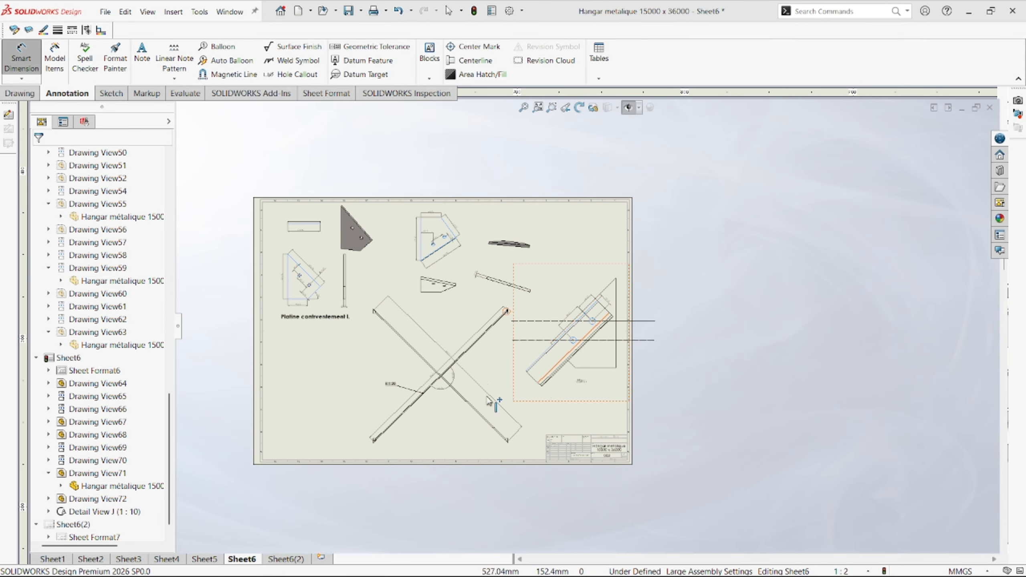
pyautogui.scroll(-2, 481, 380)
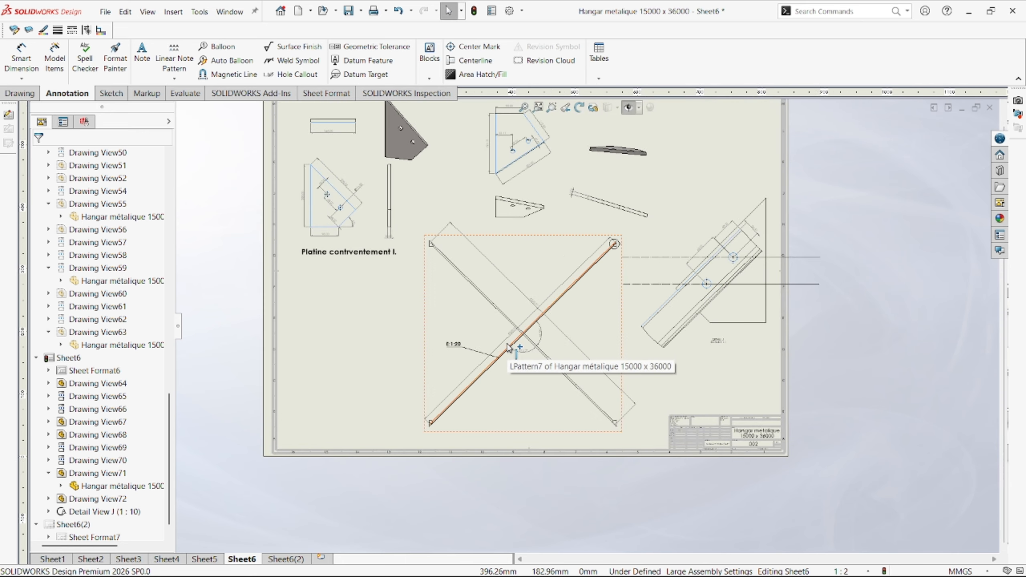
pyautogui.scroll(2, 513, 343)
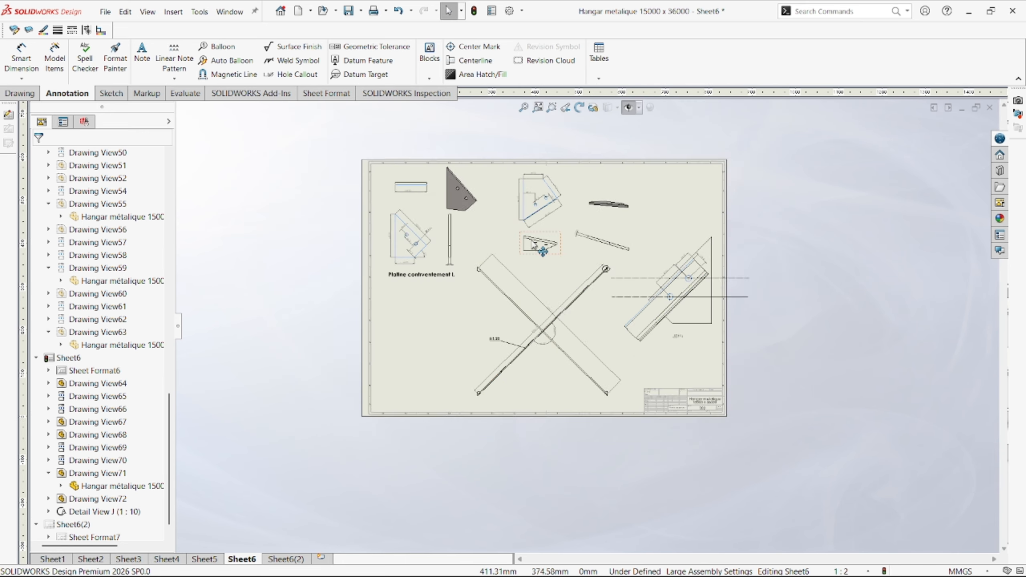
pyautogui.scroll(-3, 543, 378)
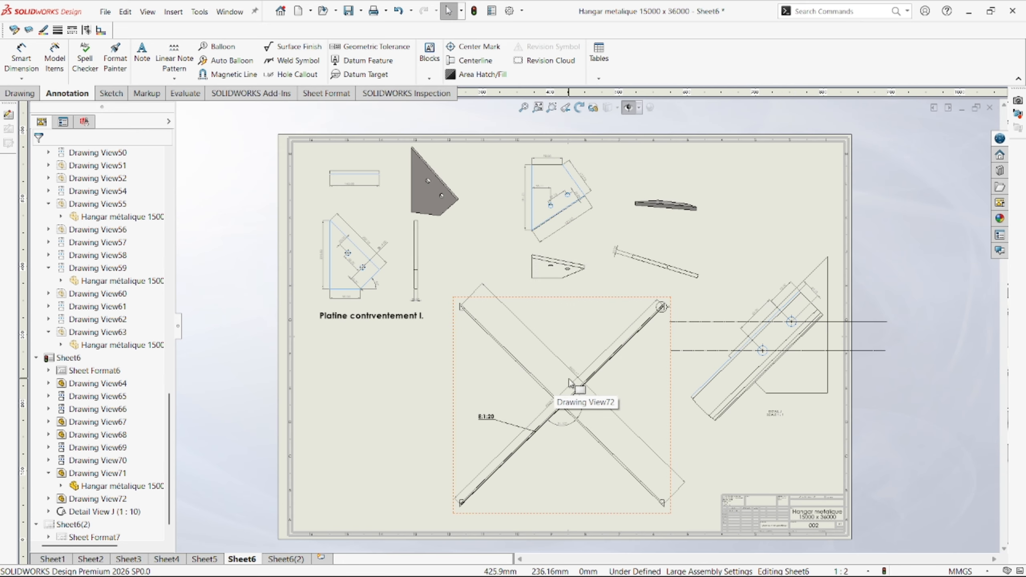
pyautogui.scroll(1, 592, 364)
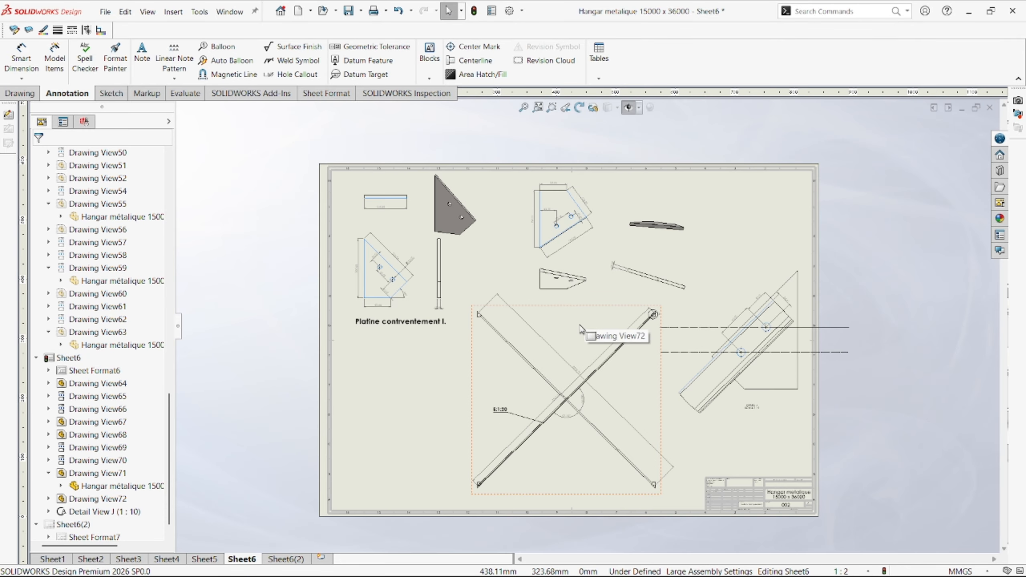
pyautogui.hotkey('ctrl', 's')
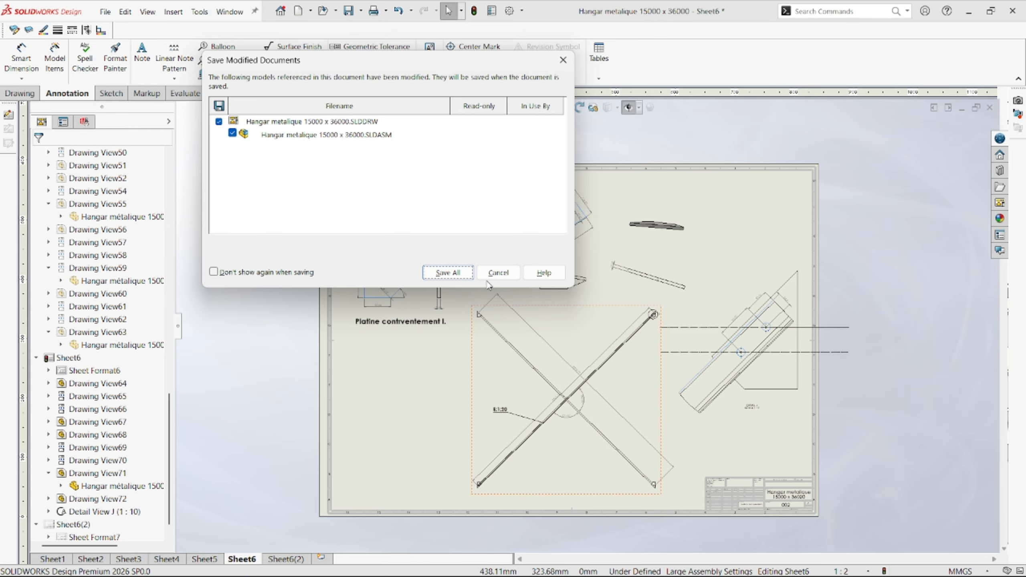
pyautogui.click(457, 274)
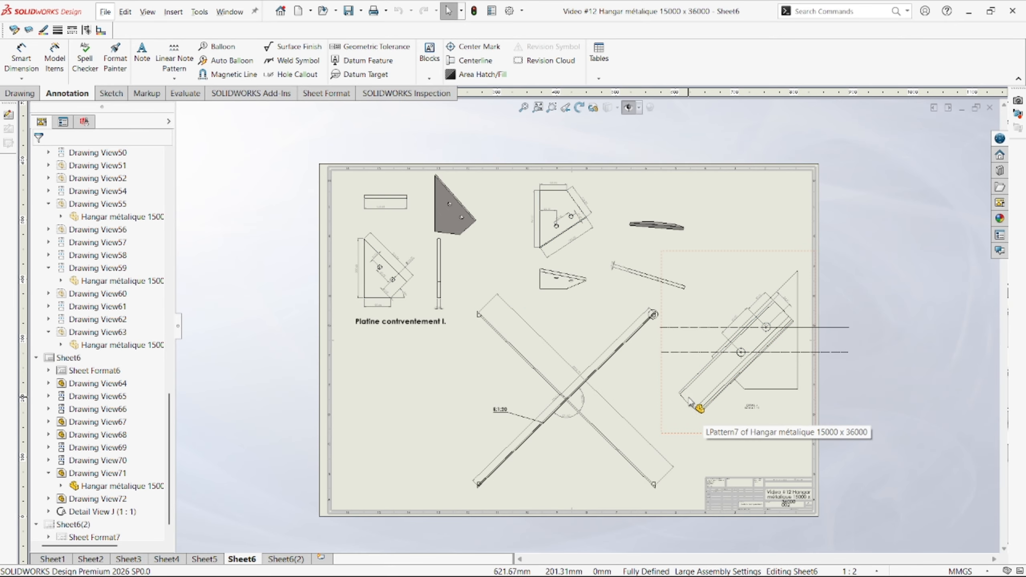
# - Open the hangar part from the shaded gusset plate view on Sheet6
pyautogui.scroll(-1, 637, 374)
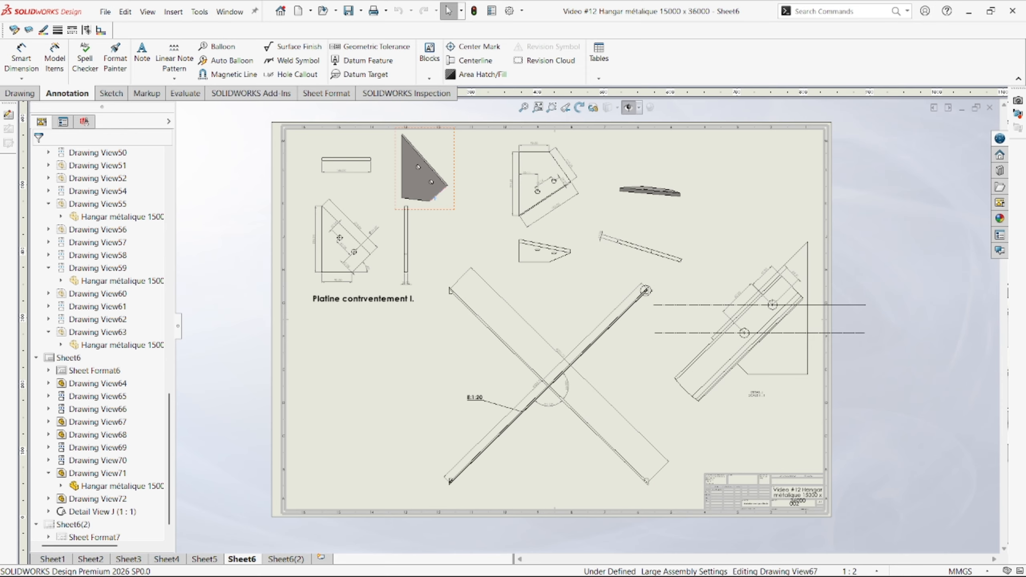
pyautogui.click(437, 202)
pyautogui.click(467, 168)
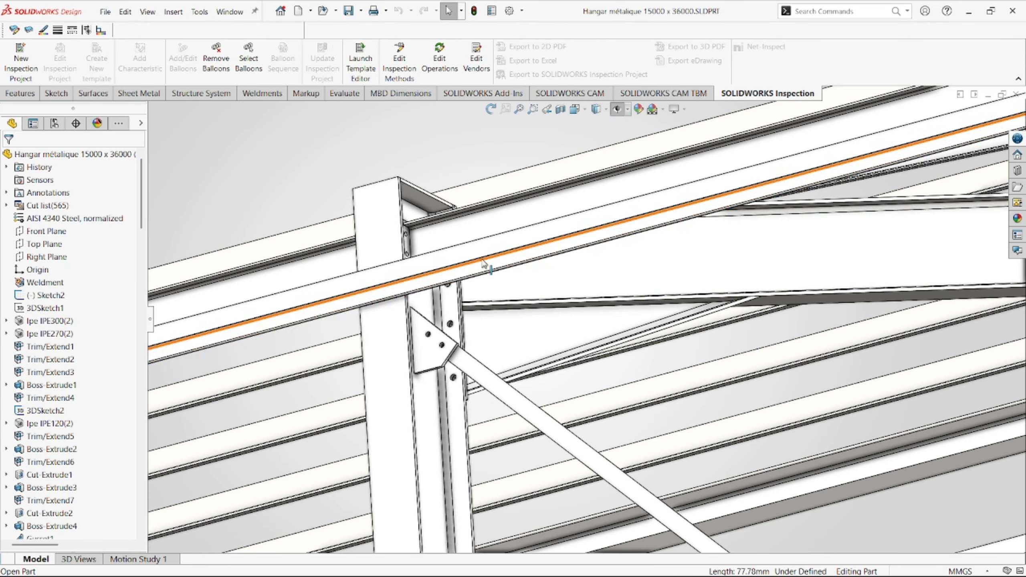
pyautogui.scroll(7, 545, 303)
pyautogui.moveTo(619, 346); pyautogui.dragTo(658, 297, button='middle')
pyautogui.scroll(-5, 657, 297)
pyautogui.click(550, 309)
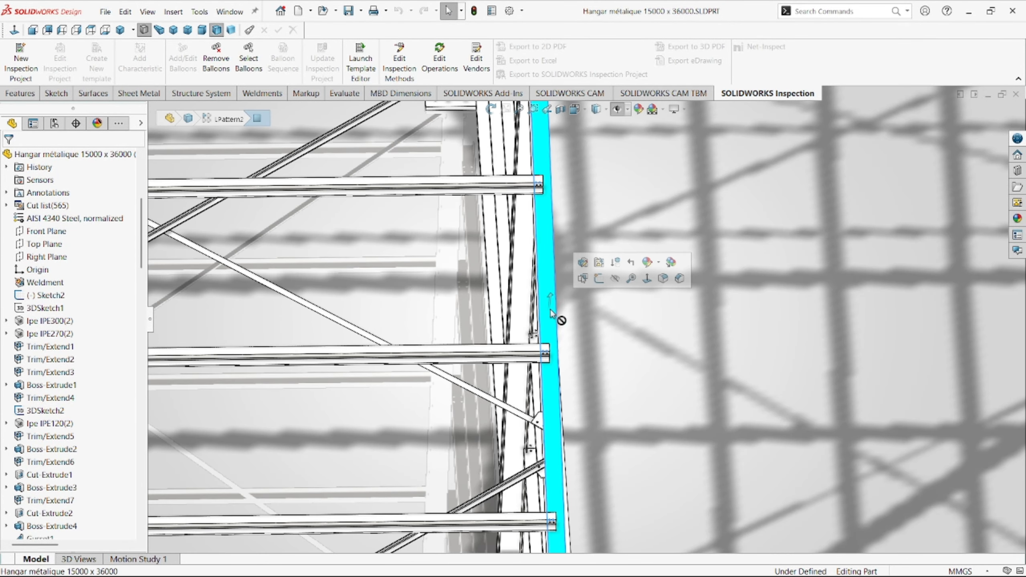
pyautogui.click(599, 279)
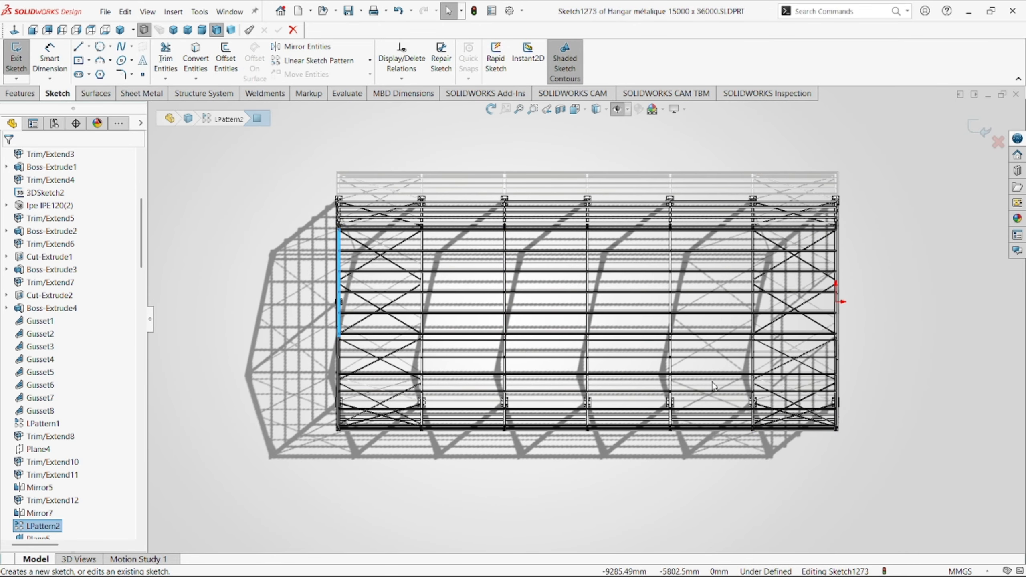
pyautogui.scroll(-4, 825, 279)
pyautogui.click(825, 279)
pyautogui.click(979, 129)
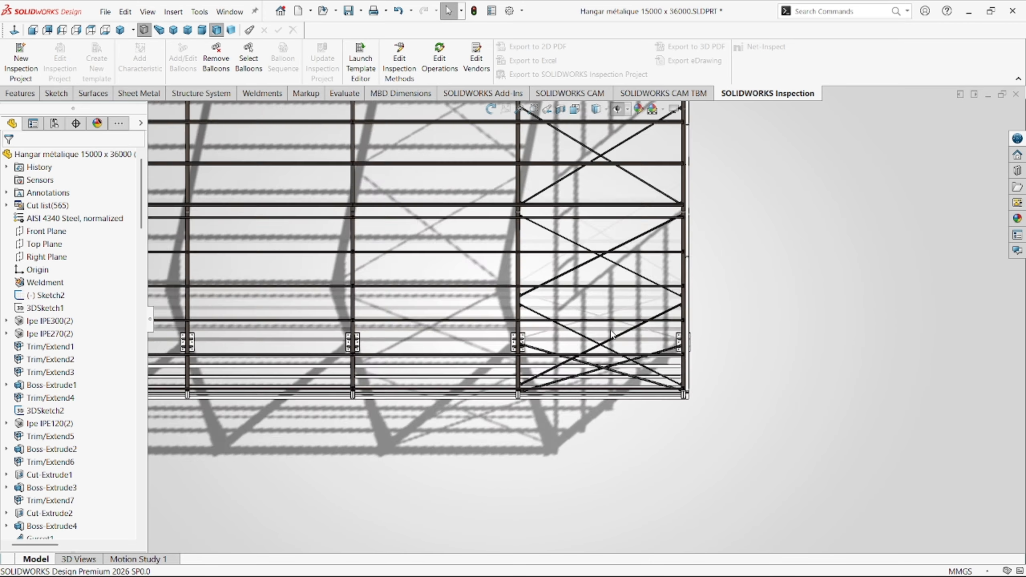
# - Save the hangar part and return to Sheet6 of the drawing
pyautogui.scroll(10, 612, 332)
pyautogui.scroll(-4, 584, 235)
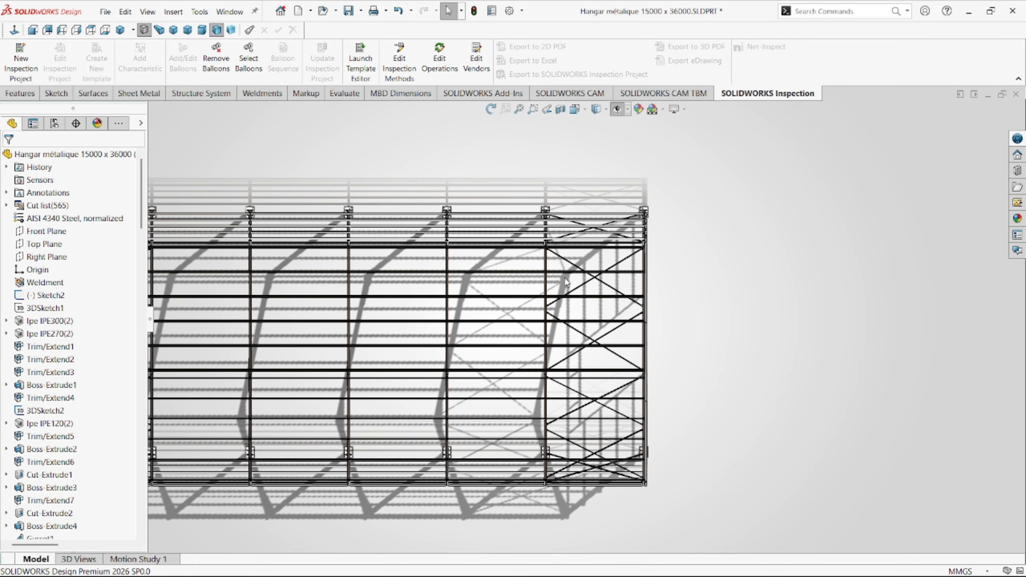
pyautogui.scroll(2, 568, 328)
pyautogui.scroll(-2, 437, 361)
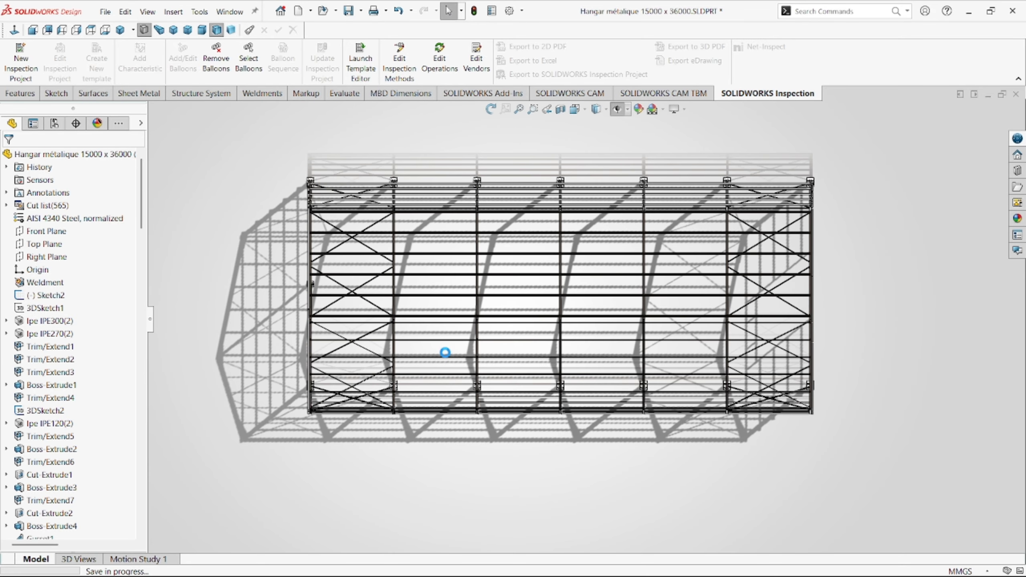
pyautogui.moveTo(548, 573)
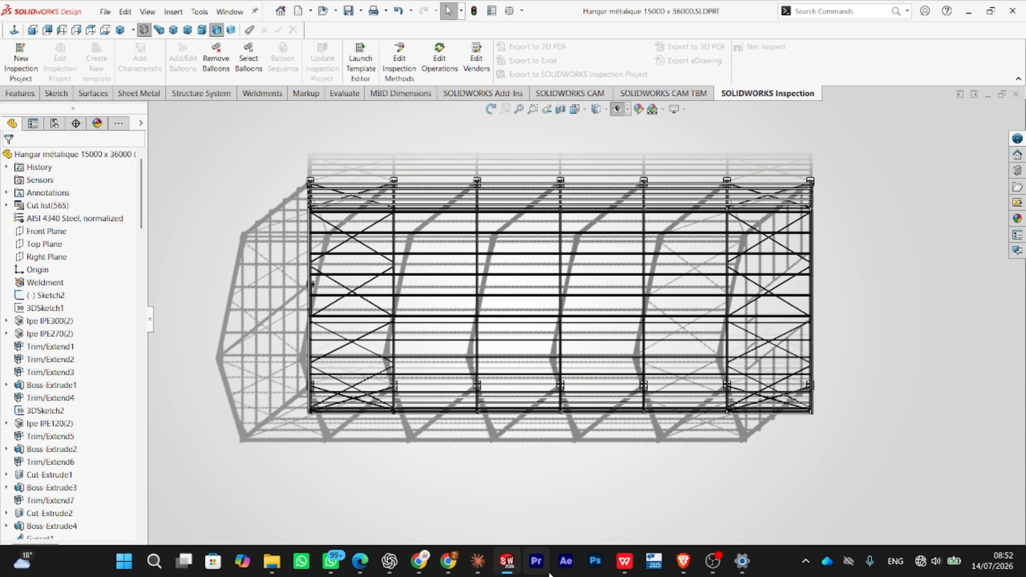
pyautogui.moveTo(507, 561)
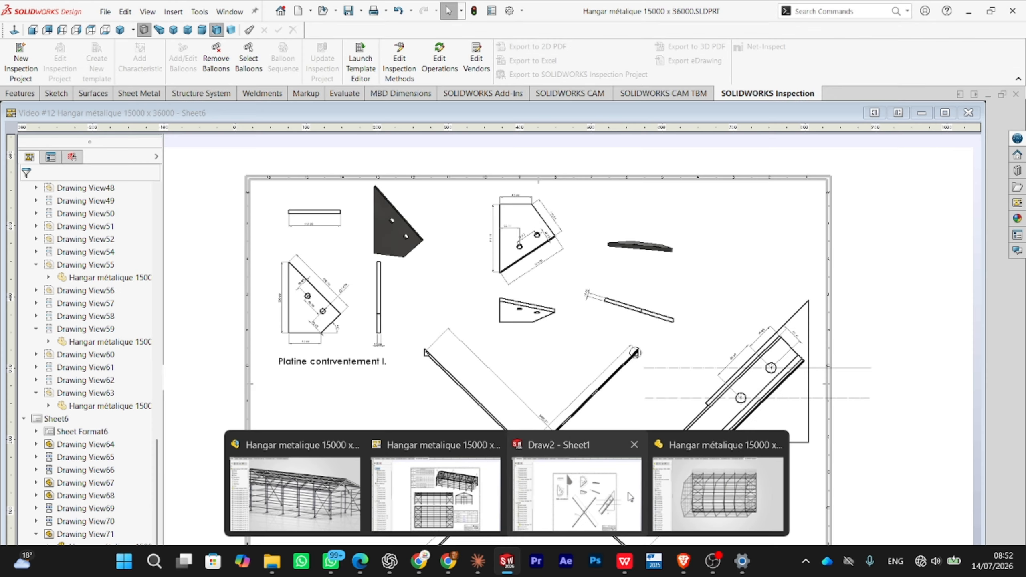
pyautogui.click(606, 497)
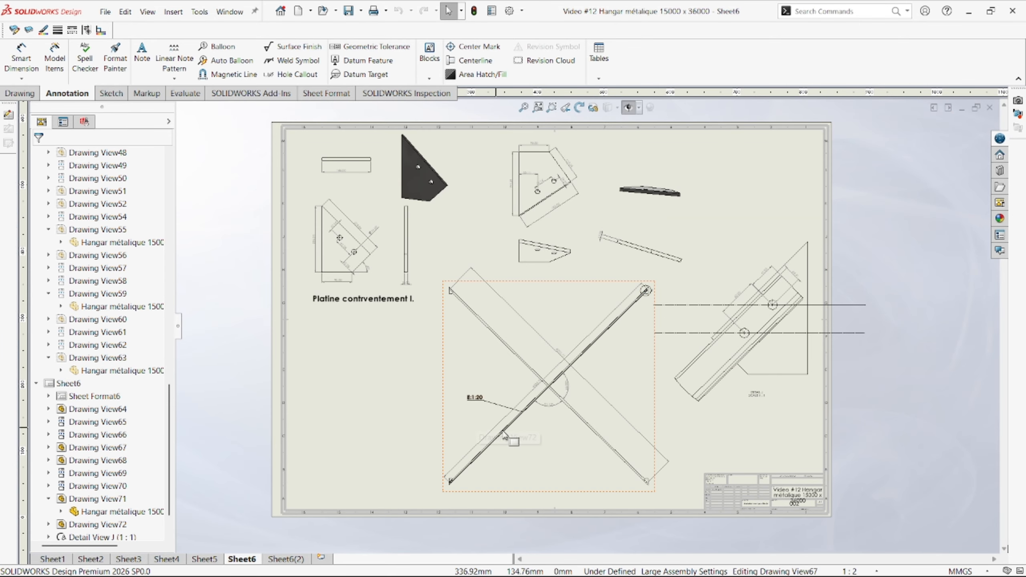
# - Reposition the cross-bracing view on Sheet6 farther from detail J, into the free space below the gusset plate views
pyautogui.moveTo(564, 493); pyautogui.dragTo(614, 493)
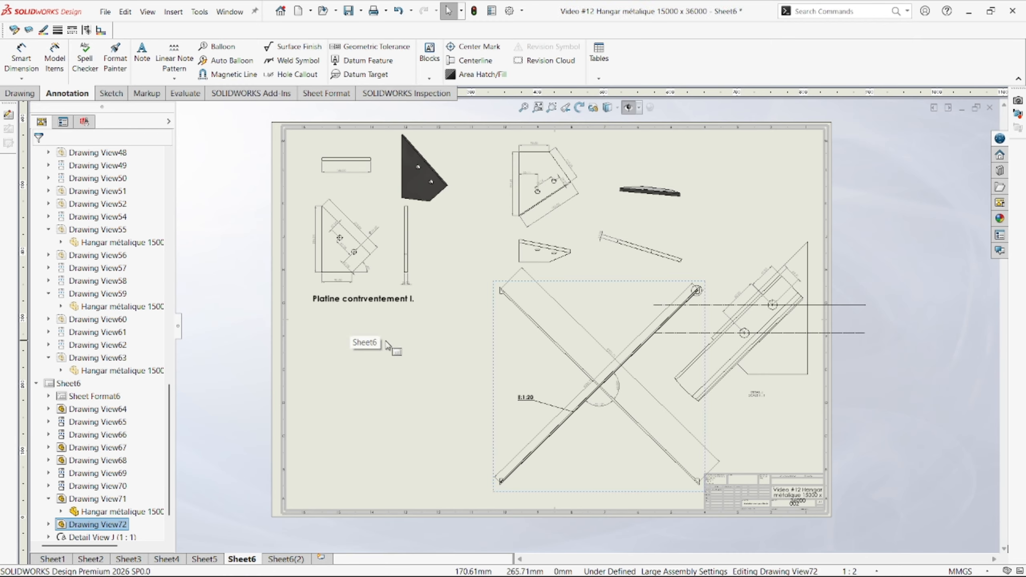
pyautogui.moveTo(572, 496)
pyautogui.mouseDown()
pyautogui.moveTo(493, 493)
pyautogui.moveTo(456, 503)
pyautogui.mouseUp()
# - Rename the blank drawing sheet Sheet6(2) as Sheet7
pyautogui.click(304, 562)
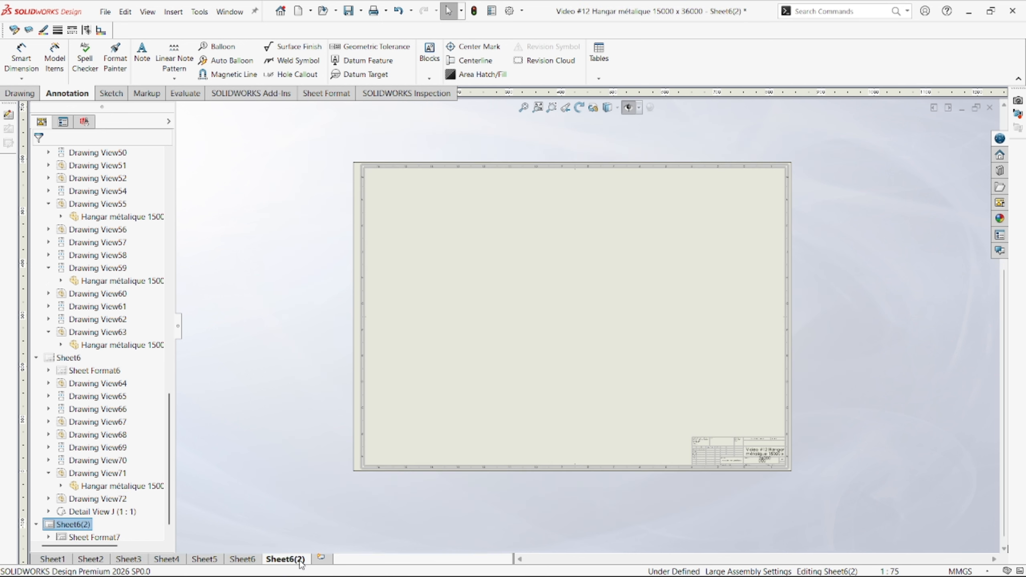
pyautogui.rightClick(305, 561)
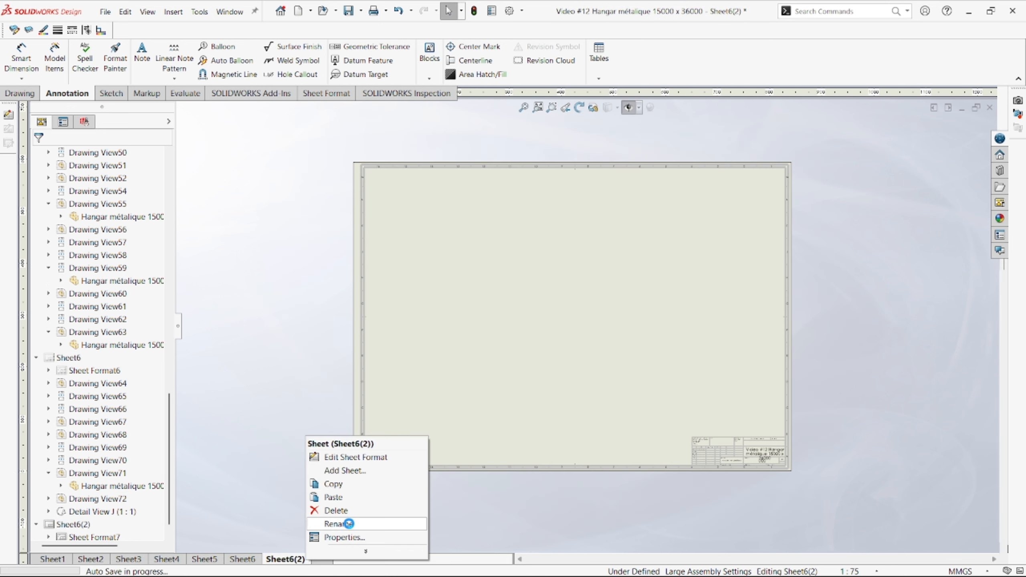
pyautogui.click(331, 524)
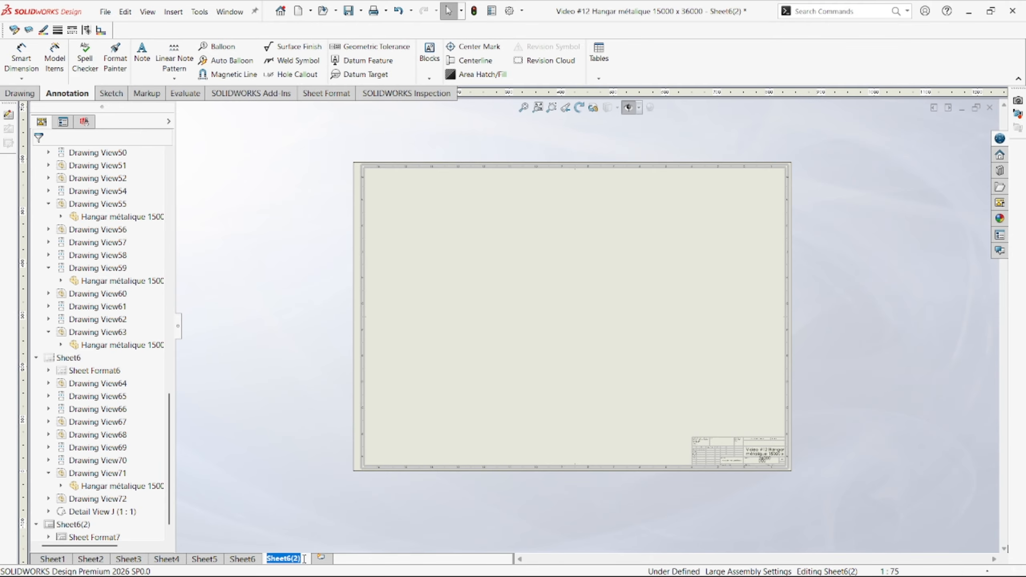
pyautogui.click(305, 559)
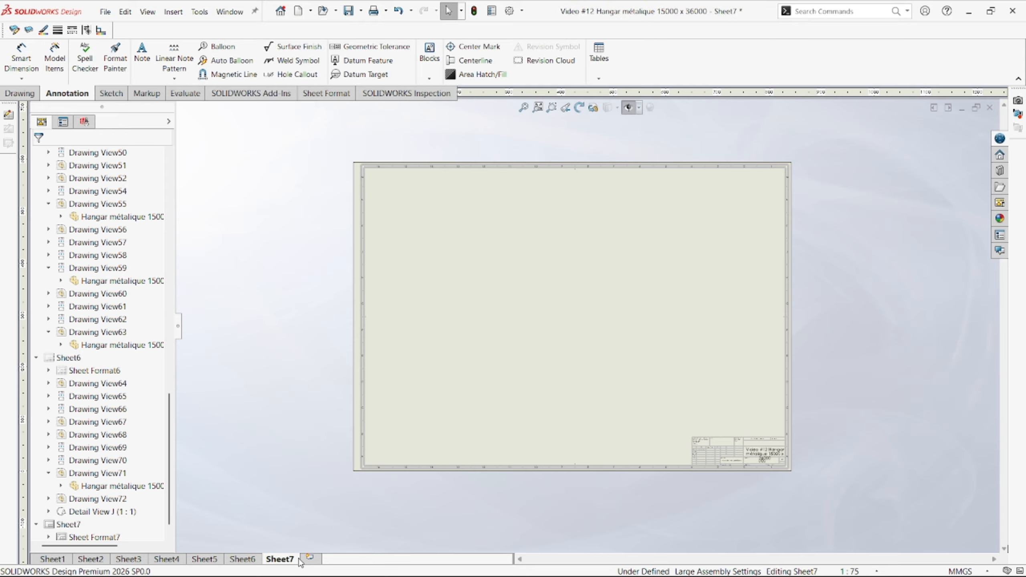
# - Paste a copy of the blank sheet after Sheet7, keeping Sheet7 as the active sheet
pyautogui.hotkey('ctrl', 'v')
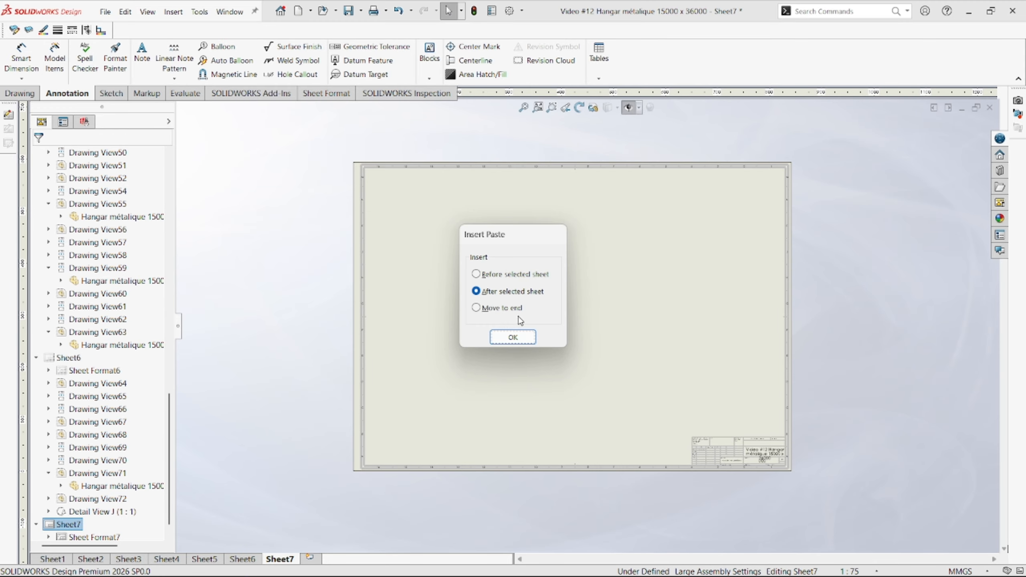
pyautogui.click(514, 338)
pyautogui.click(275, 561)
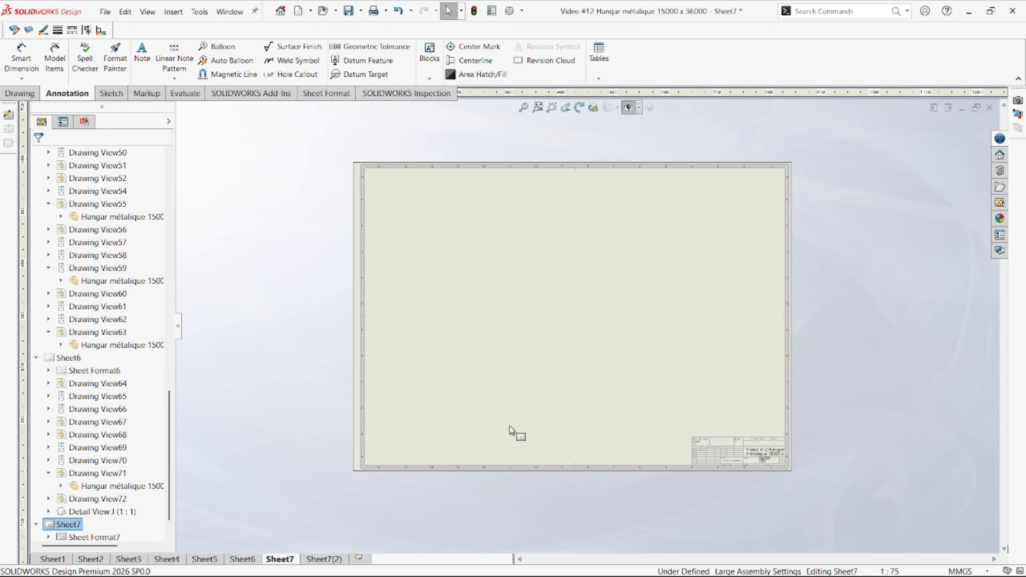
# - Load the hangar part's views into the View Palette and place its *Current view in the upper part of Sheet7
pyautogui.click(1004, 203)
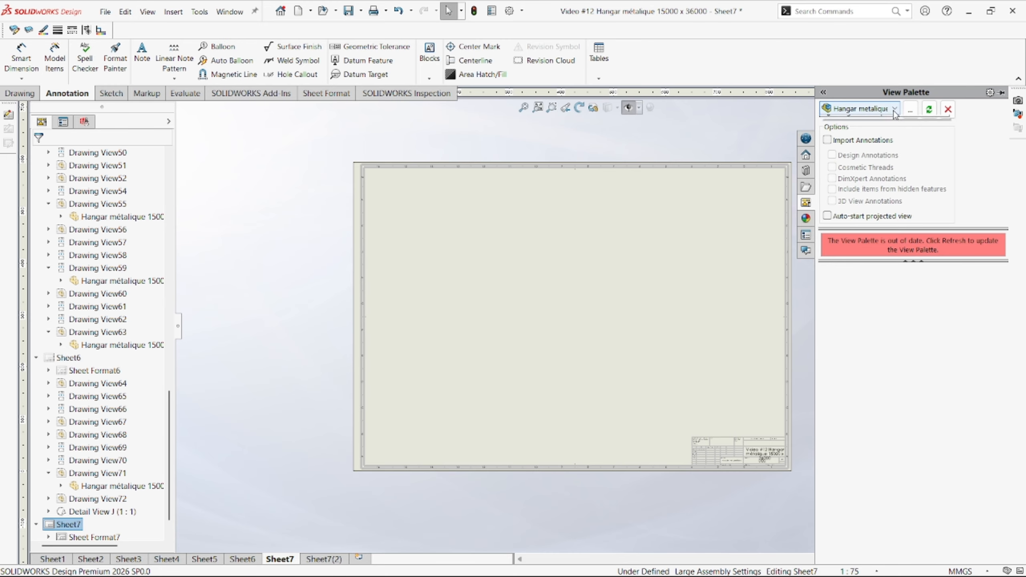
pyautogui.click(893, 114)
pyautogui.click(860, 131)
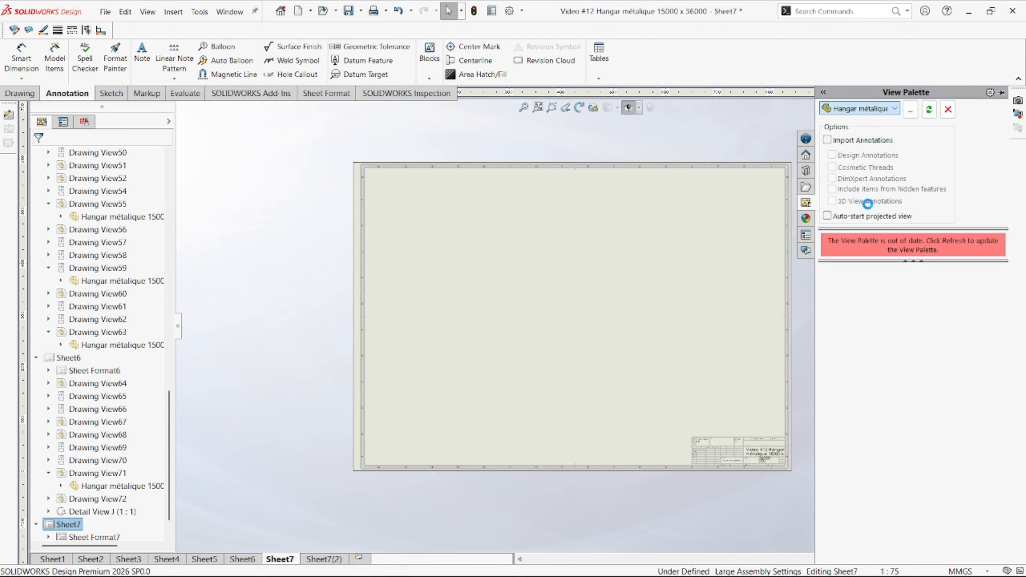
pyautogui.scroll(3, 565, 289)
pyautogui.scroll(-1, 683, 329)
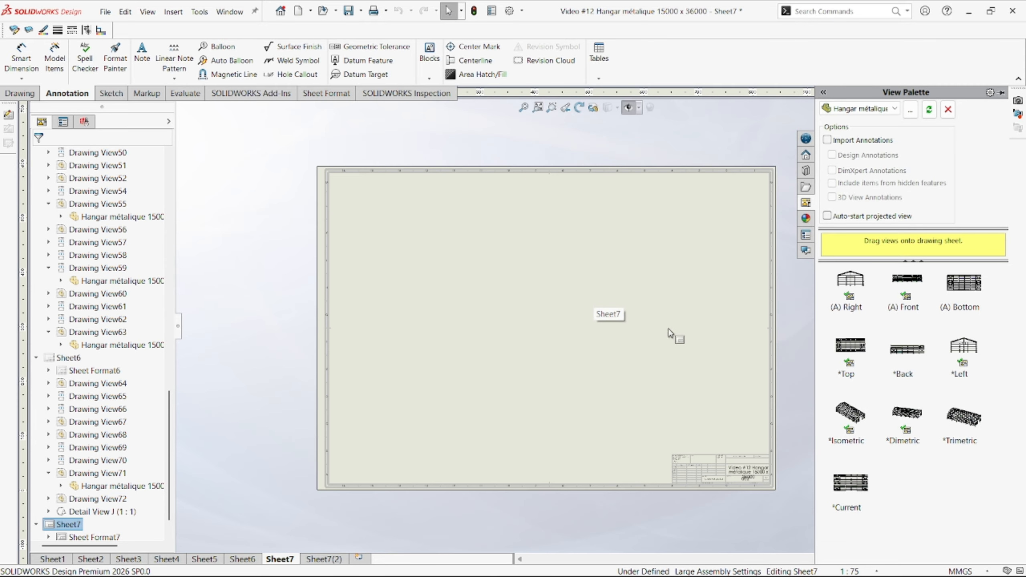
pyautogui.scroll(-1, 698, 344)
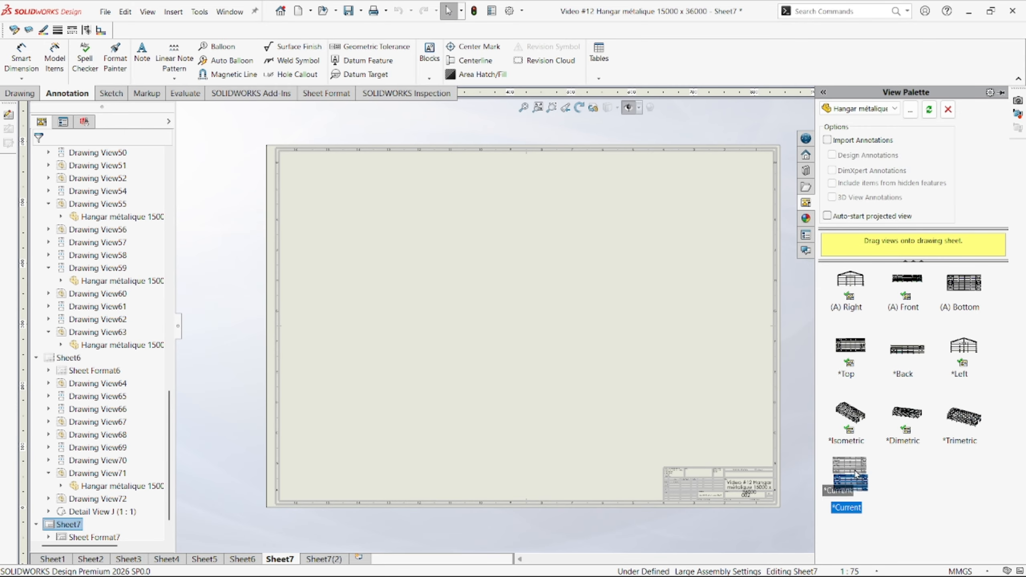
pyautogui.moveTo(855, 474); pyautogui.dragTo(438, 237)
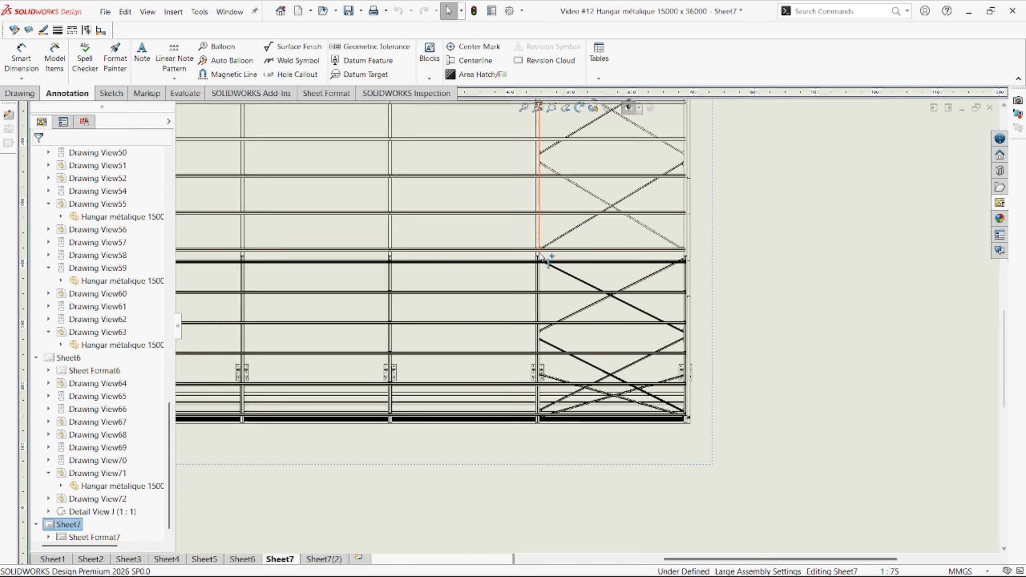
# - Examine the cross-bracing and its connections in the end bay of the hangar view on Sheet7
pyautogui.scroll(-5, 532, 241)
pyautogui.scroll(-4, 593, 251)
pyautogui.scroll(3, 642, 370)
pyautogui.scroll(-3, 644, 377)
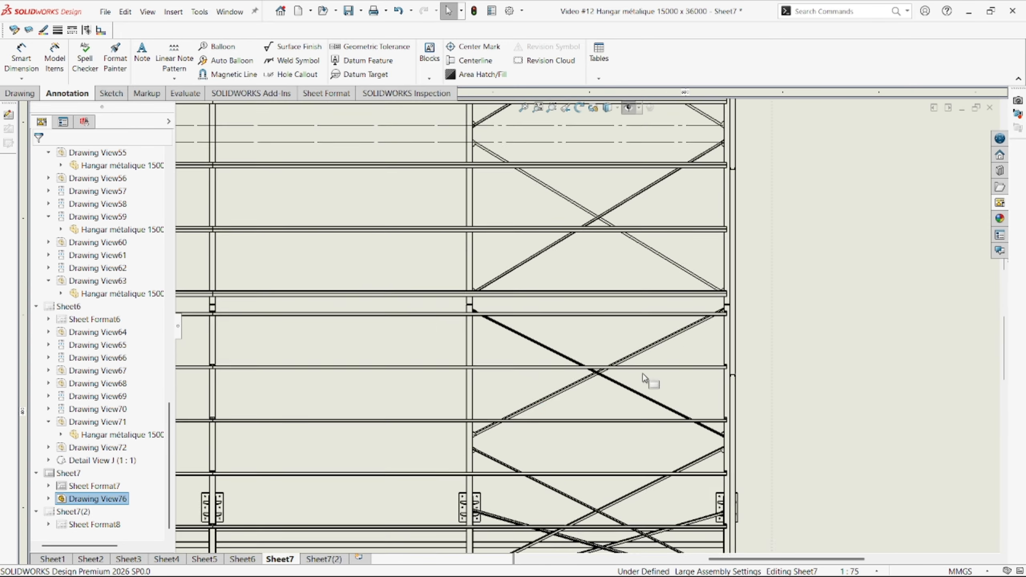
pyautogui.scroll(3, 644, 378)
pyautogui.scroll(4, 610, 364)
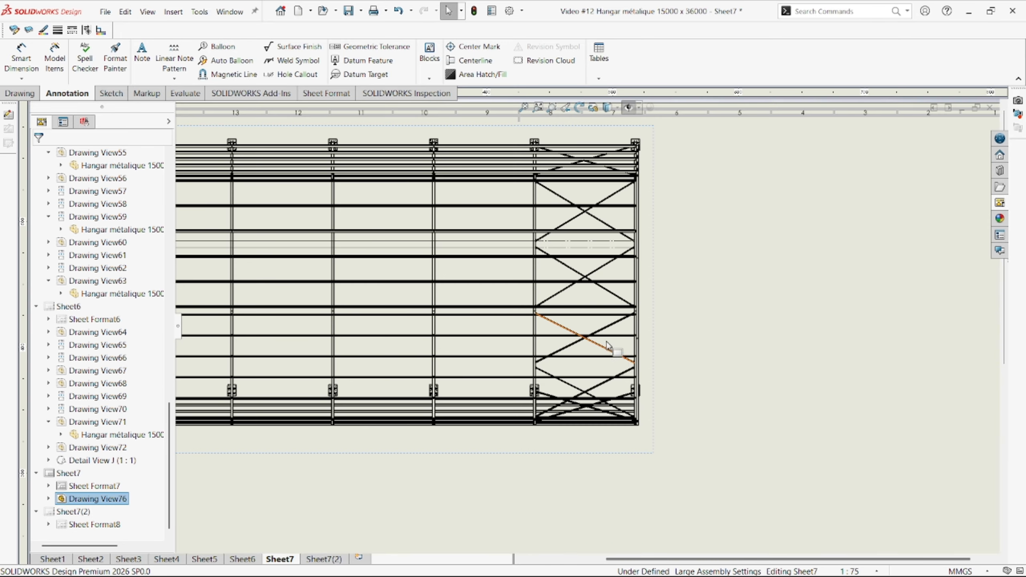
pyautogui.scroll(-4, 590, 356)
pyautogui.scroll(-3, 540, 374)
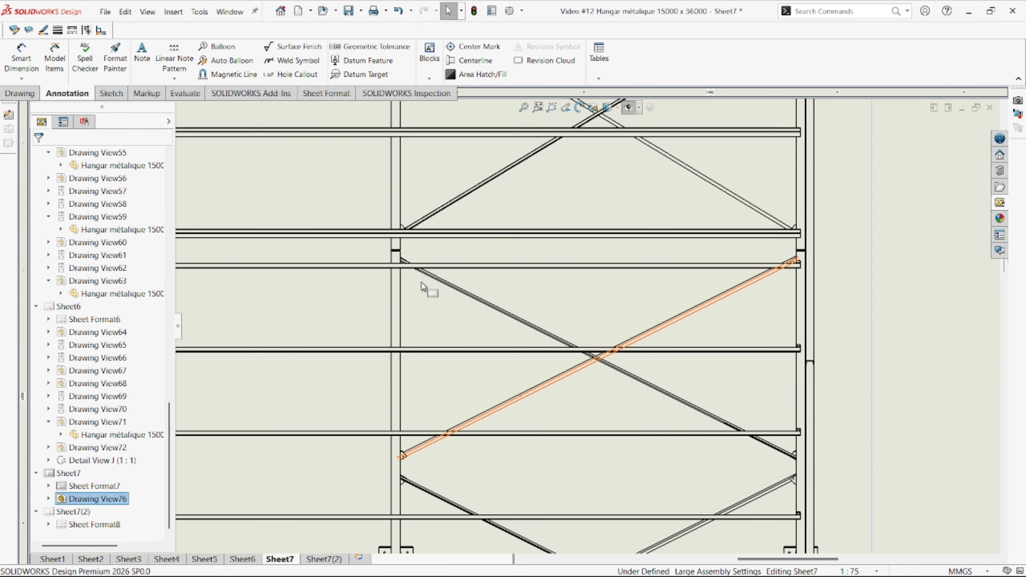
pyautogui.scroll(-4, 644, 374)
pyautogui.scroll(4, 565, 372)
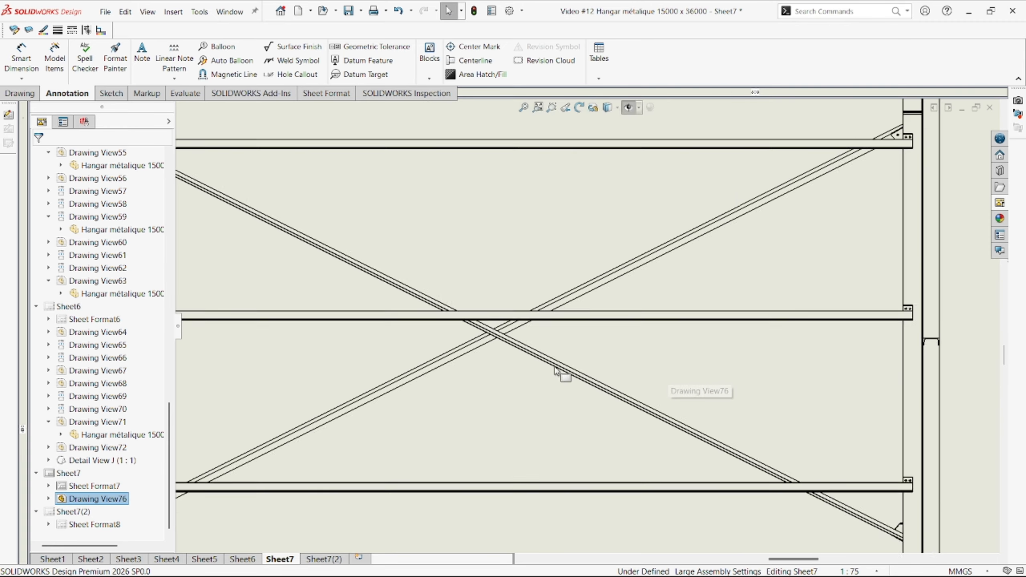
pyautogui.scroll(-5, 614, 231)
pyautogui.scroll(2, 884, 384)
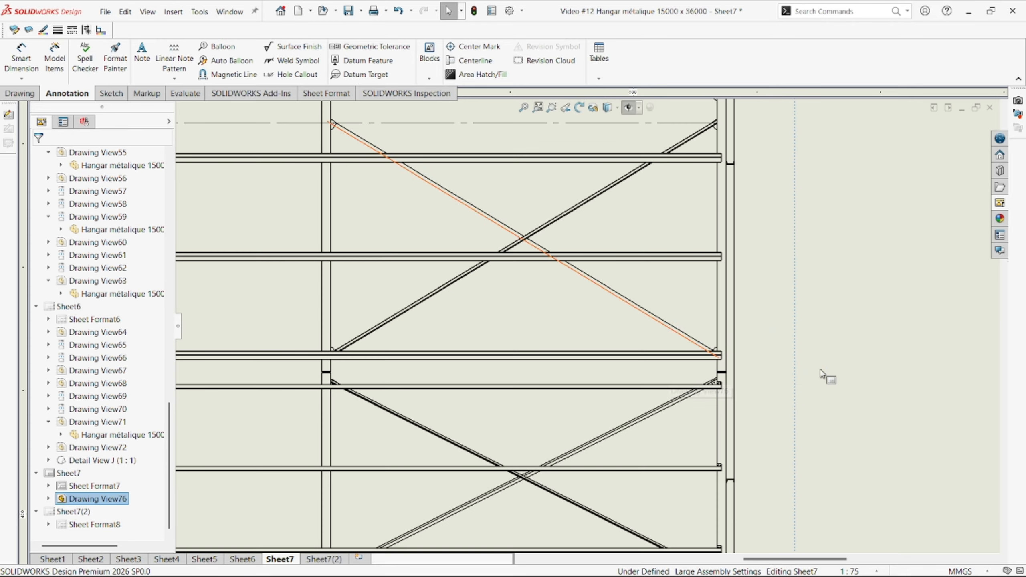
pyautogui.scroll(5, 735, 407)
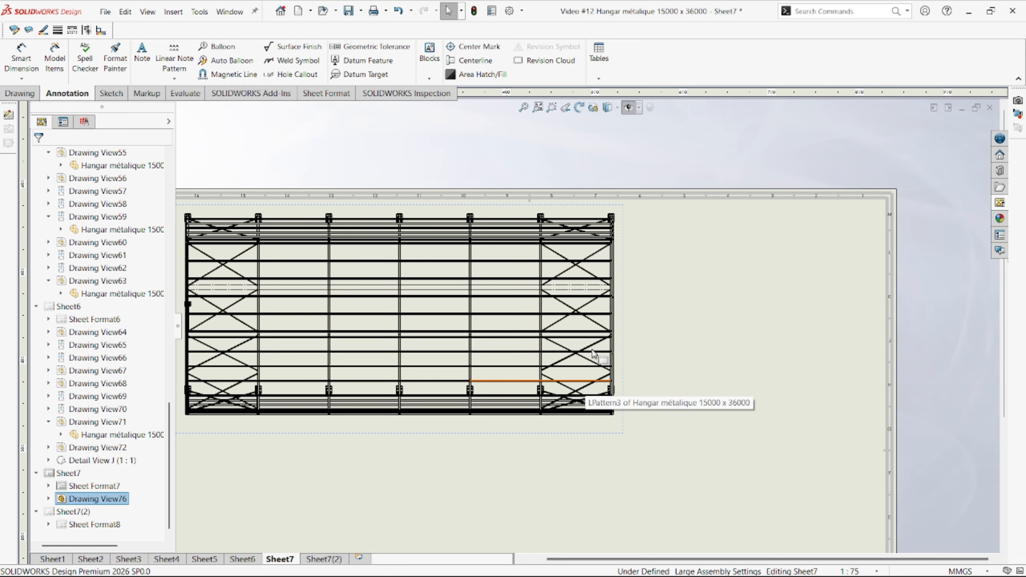
pyautogui.scroll(-10, 610, 251)
pyautogui.scroll(8, 555, 386)
pyautogui.scroll(-4, 518, 447)
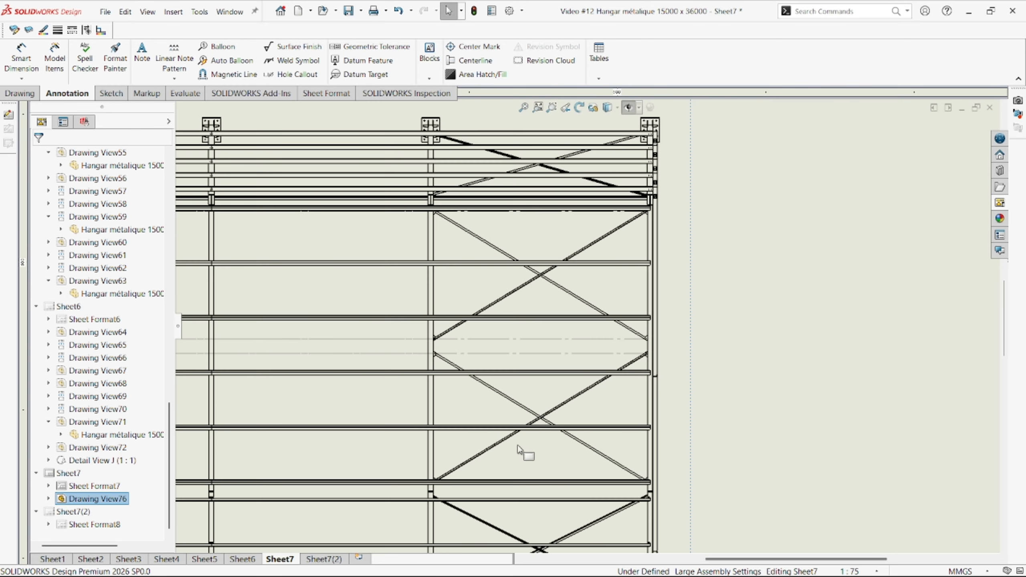
pyautogui.scroll(4, 525, 404)
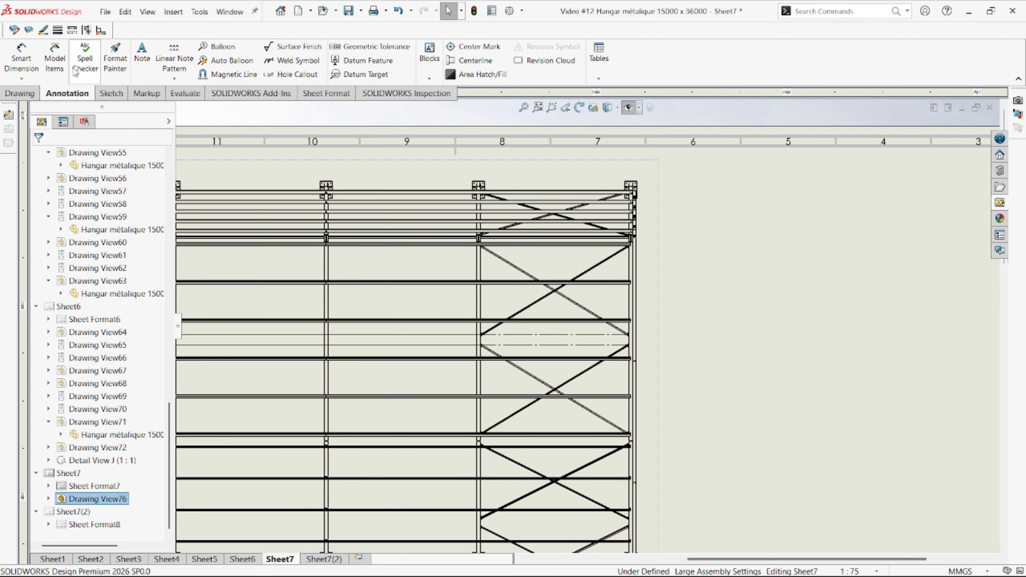
# - Create Detail View K from a circle around the roof cross-bracing in the hangar's right end bay, placing it below the parent view
pyautogui.click(24, 91)
pyautogui.click(172, 68)
pyautogui.scroll(-6, 508, 346)
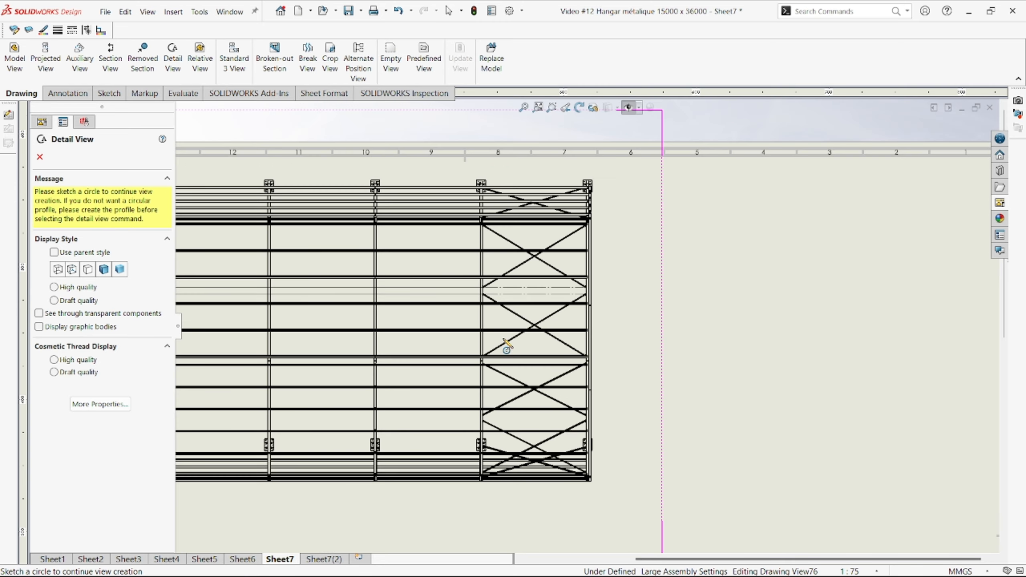
pyautogui.scroll(-2, 634, 350)
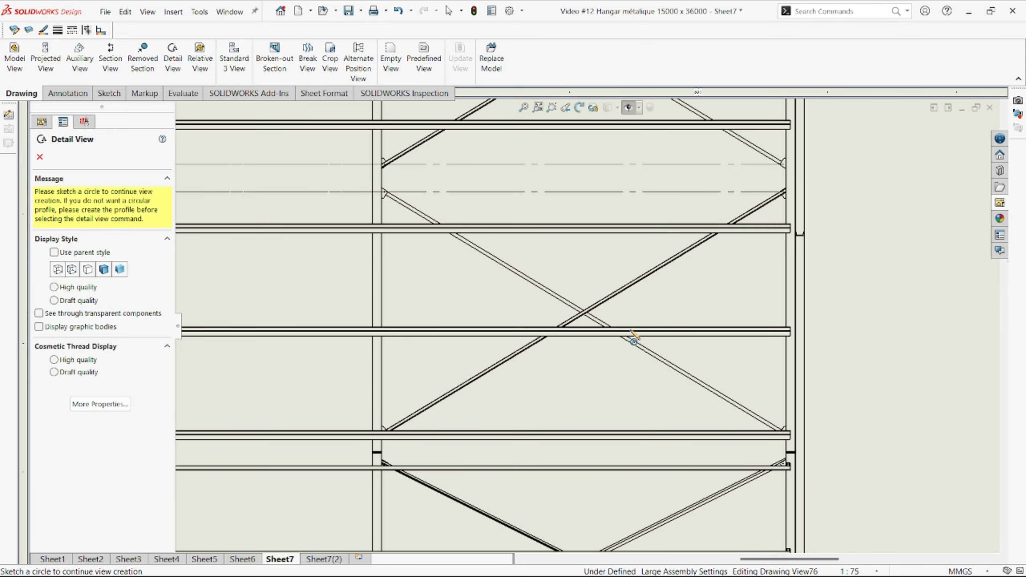
pyautogui.click(602, 329)
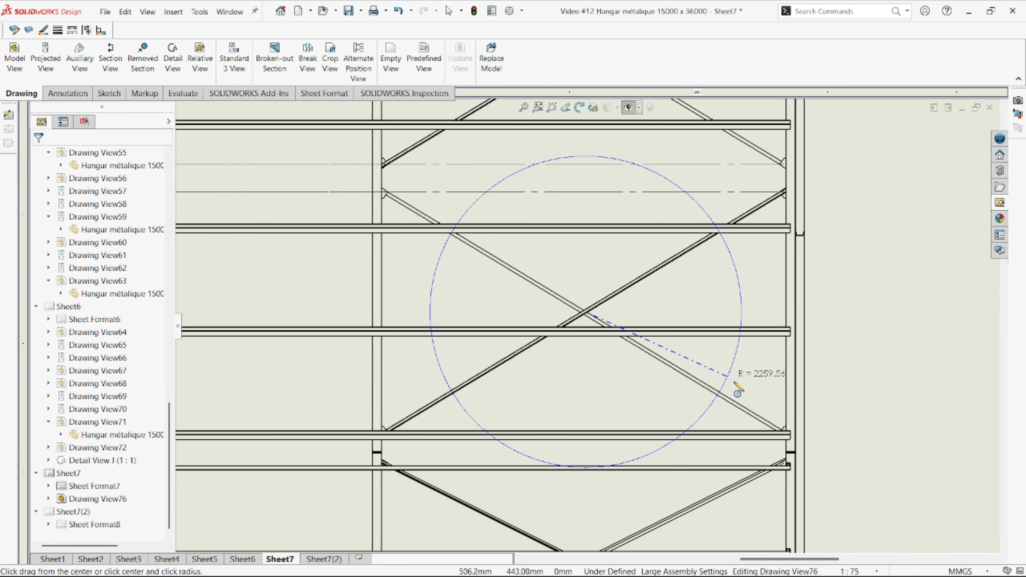
pyautogui.press('Escape')
pyautogui.scroll(5, 678, 346)
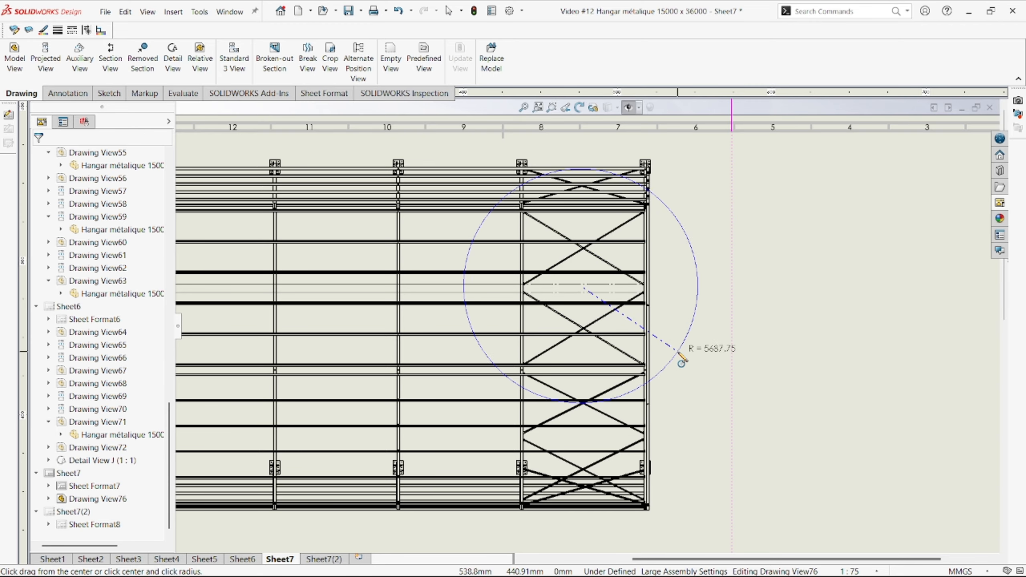
pyautogui.click(688, 344)
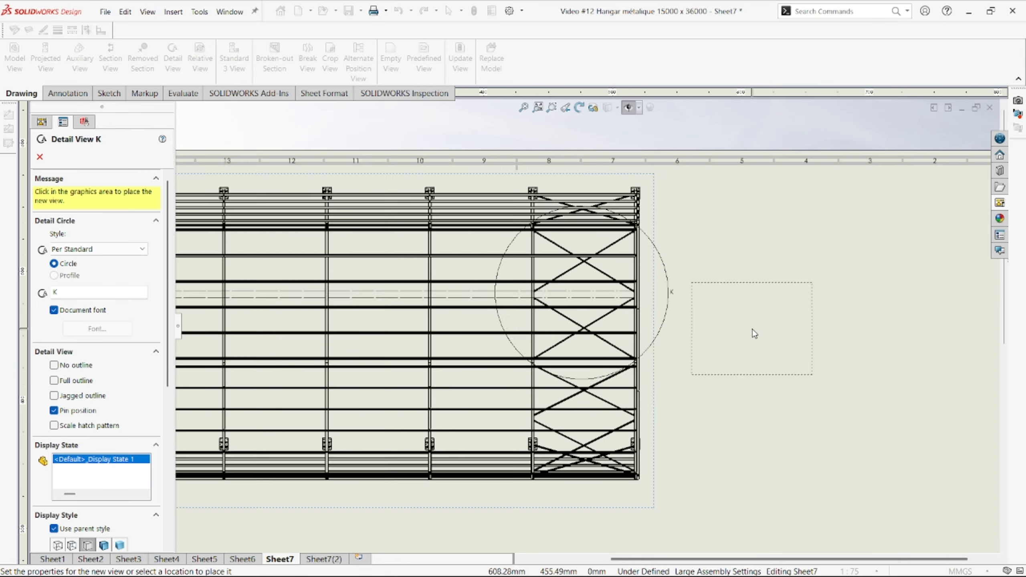
pyautogui.scroll(-5, 578, 408)
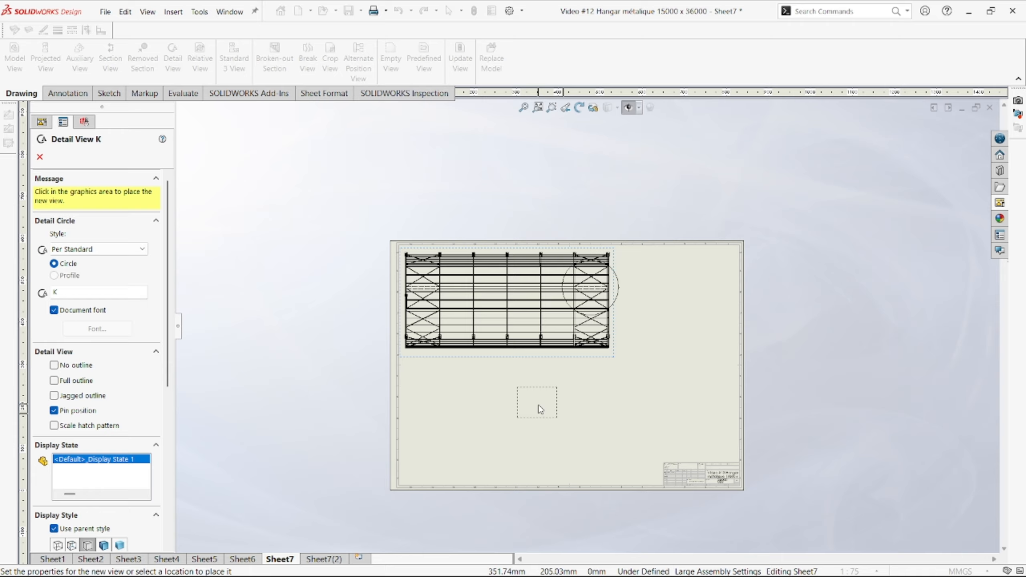
pyautogui.click(562, 425)
# - Move the hangar view partly beyond the sheet's left edge and shift detail K up and right into the free space
pyautogui.scroll(2, 561, 429)
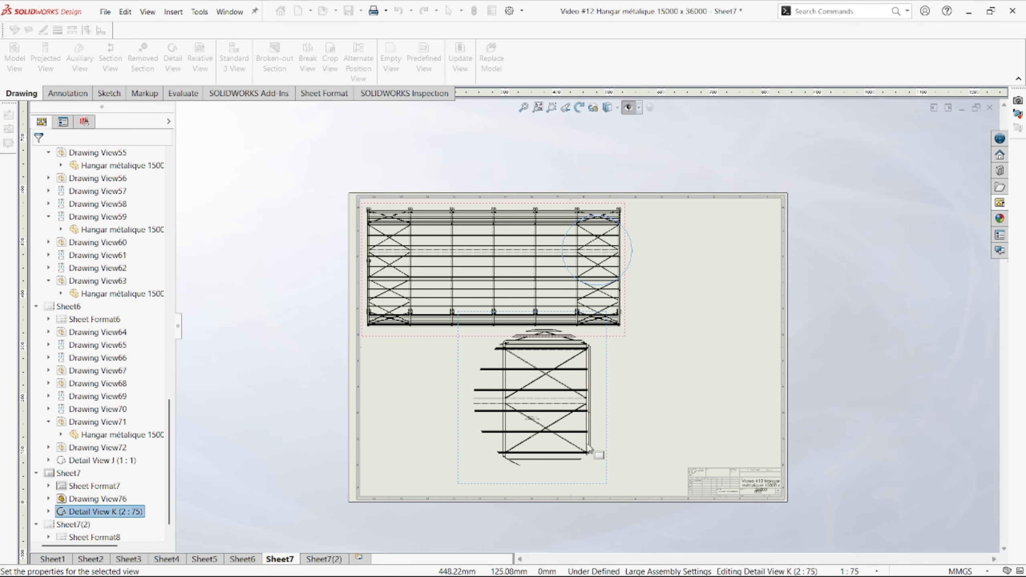
pyautogui.click(625, 339)
pyautogui.moveTo(626, 339); pyautogui.dragTo(600, 305)
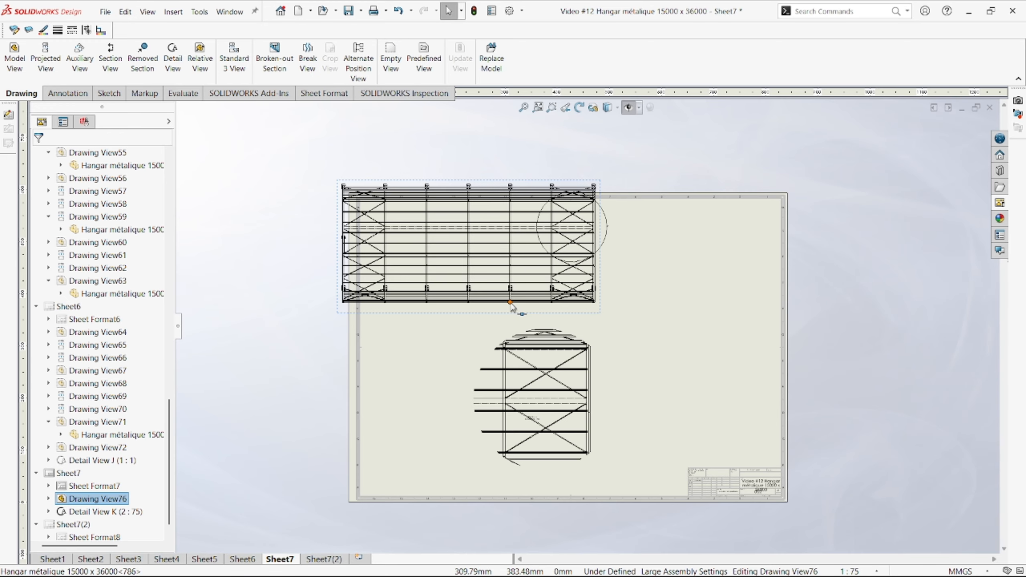
pyautogui.moveTo(515, 309)
pyautogui.mouseDown()
pyautogui.moveTo(426, 324)
pyautogui.moveTo(414, 311)
pyautogui.mouseUp()
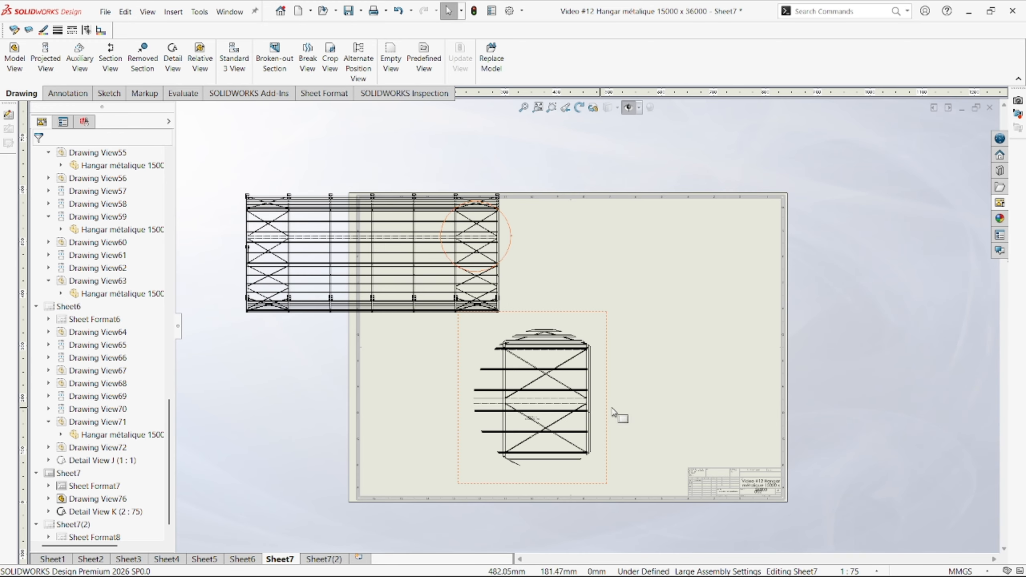
pyautogui.moveTo(634, 383); pyautogui.dragTo(686, 334)
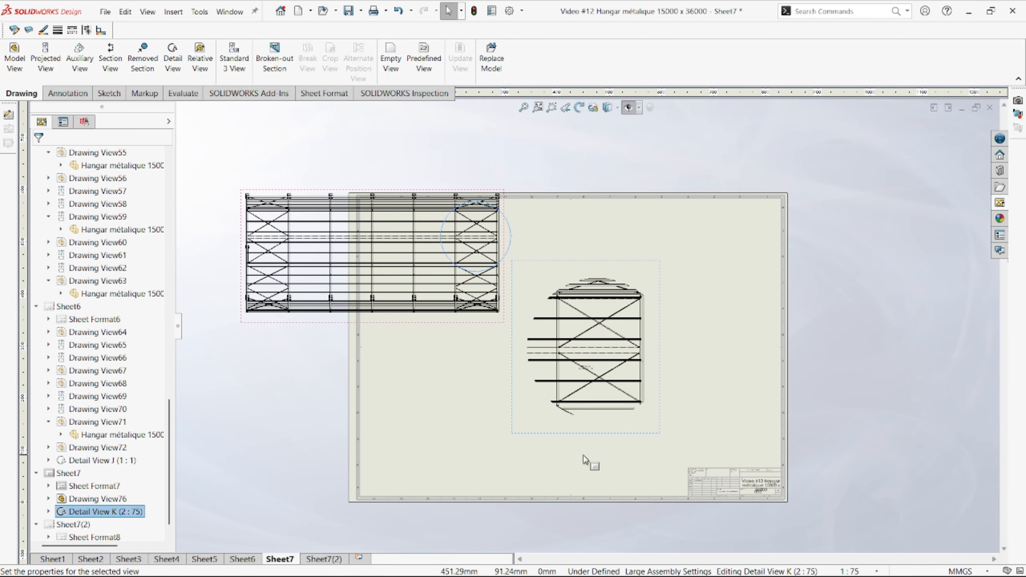
# - Change the scale text in detail K's label to "SCALE 1:50"
pyautogui.scroll(4, 679, 462)
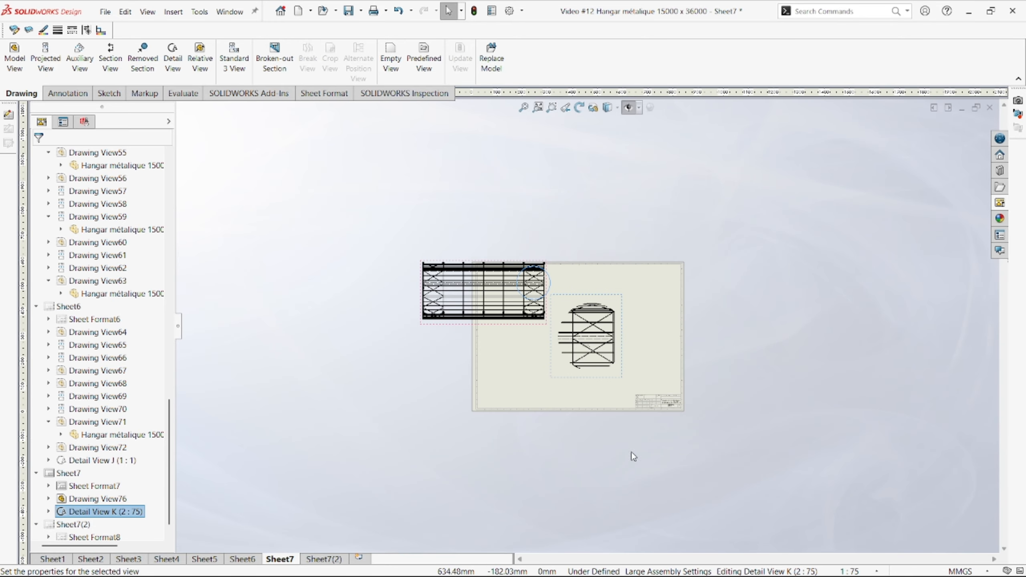
pyautogui.scroll(-5, 575, 316)
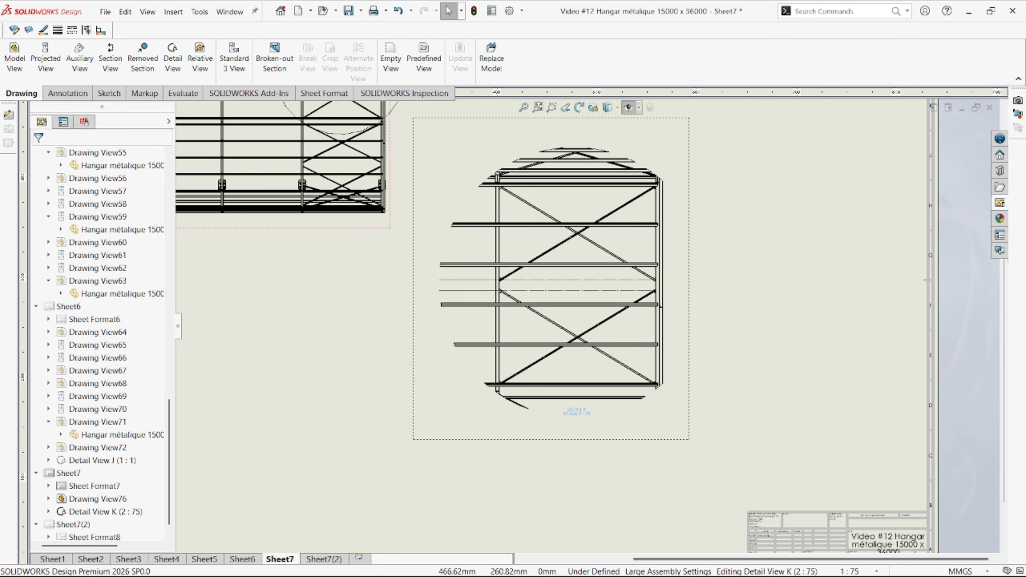
pyautogui.doubleClick(578, 413)
pyautogui.click(604, 421)
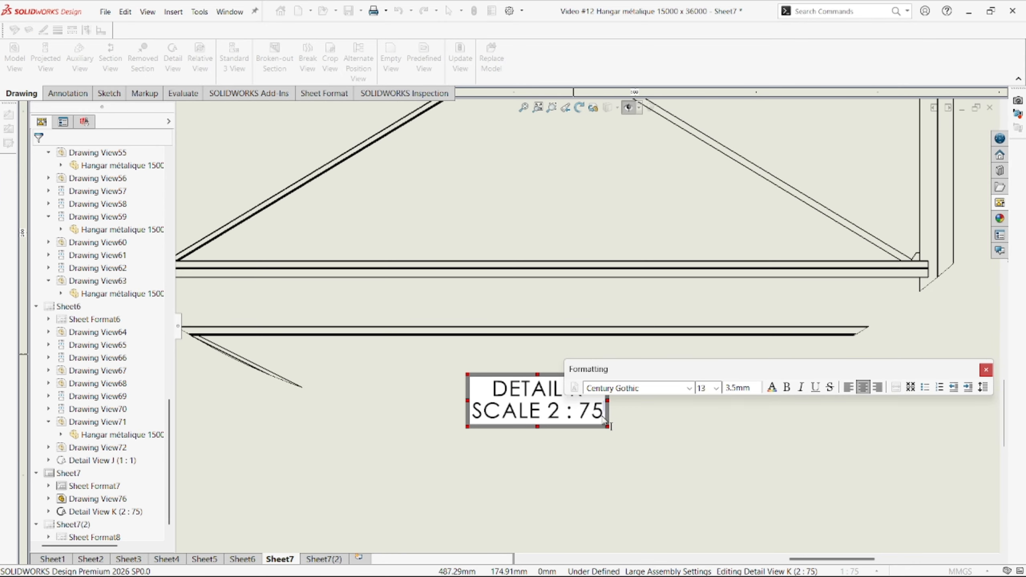
pyautogui.press('BackSpace')
pyautogui.press('BackSpace')
pyautogui.press('BackSpace')
pyautogui.press('BackSpace')
pyautogui.press('BackSpace')
pyautogui.press('BackSpace')
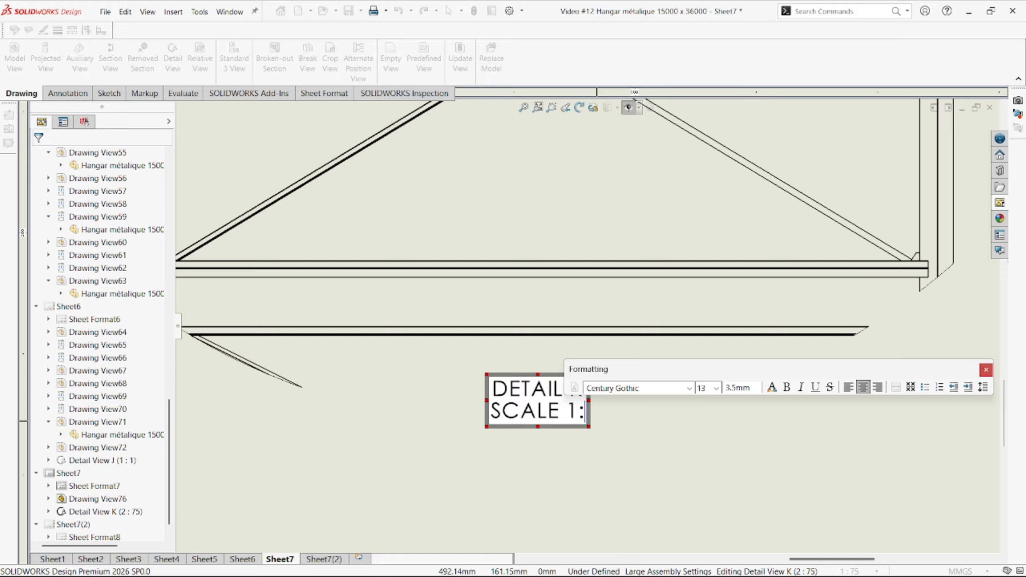
pyautogui.write('1:50')
pyautogui.press('Return')
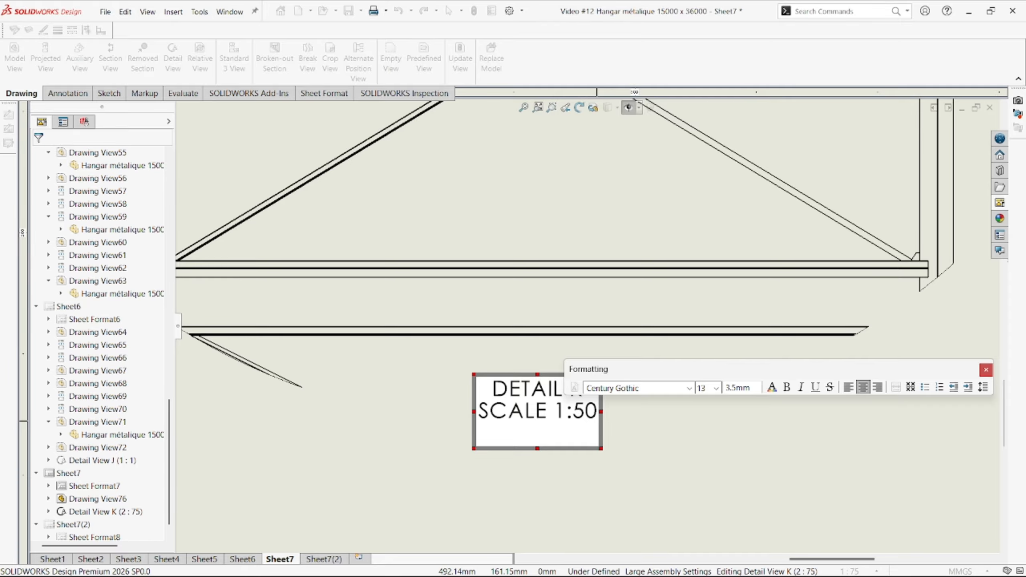
pyautogui.click(659, 430)
pyautogui.scroll(12, 566, 303)
pyautogui.press('Escape')
pyautogui.scroll(-3, 572, 304)
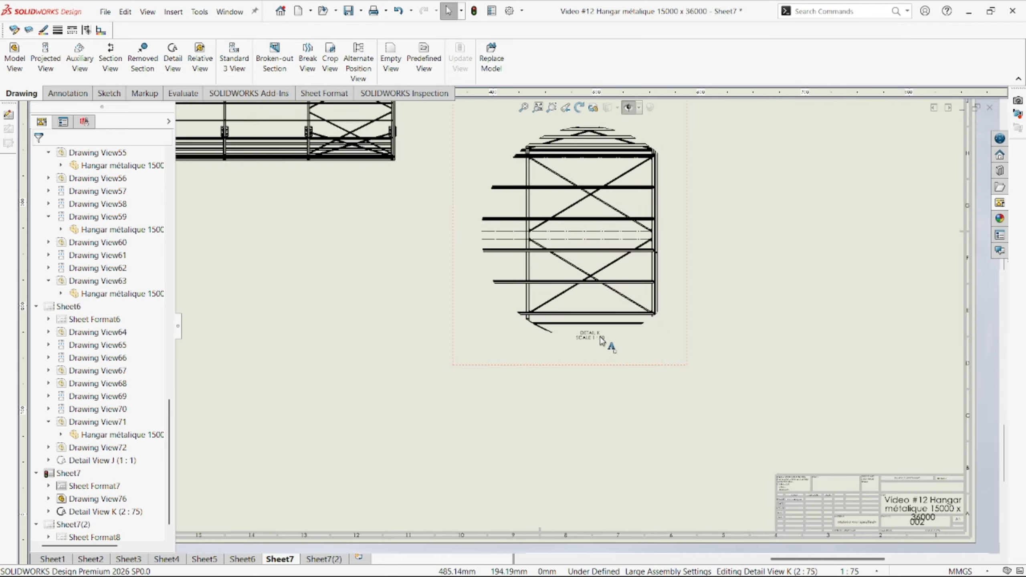
# - Change the scale in detail K's label to 1:30
pyautogui.scroll(-6, 600, 341)
pyautogui.doubleClick(605, 330)
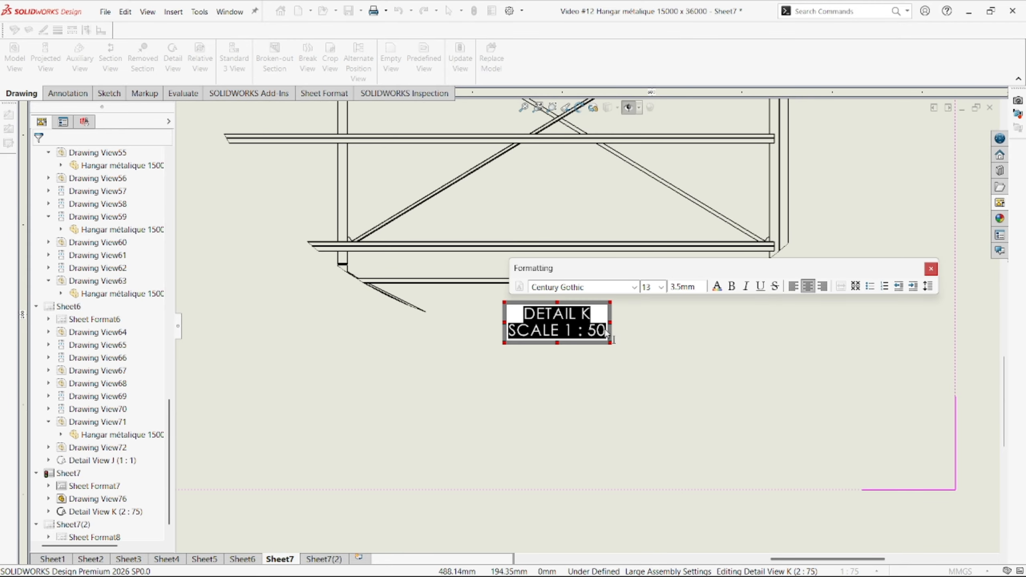
pyautogui.click(606, 331)
pyautogui.press('BackSpace')
pyautogui.press('BackSpace')
pyautogui.press('BackSpace')
pyautogui.press('BackSpace')
pyautogui.press('BackSpace')
pyautogui.press('BackSpace')
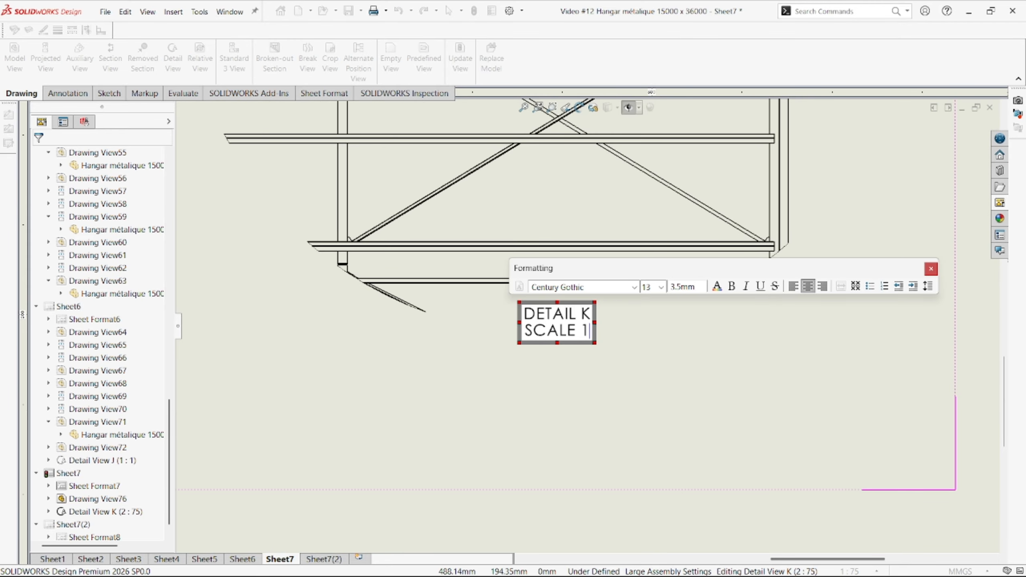
pyautogui.write('1:30')
pyautogui.press('Return')
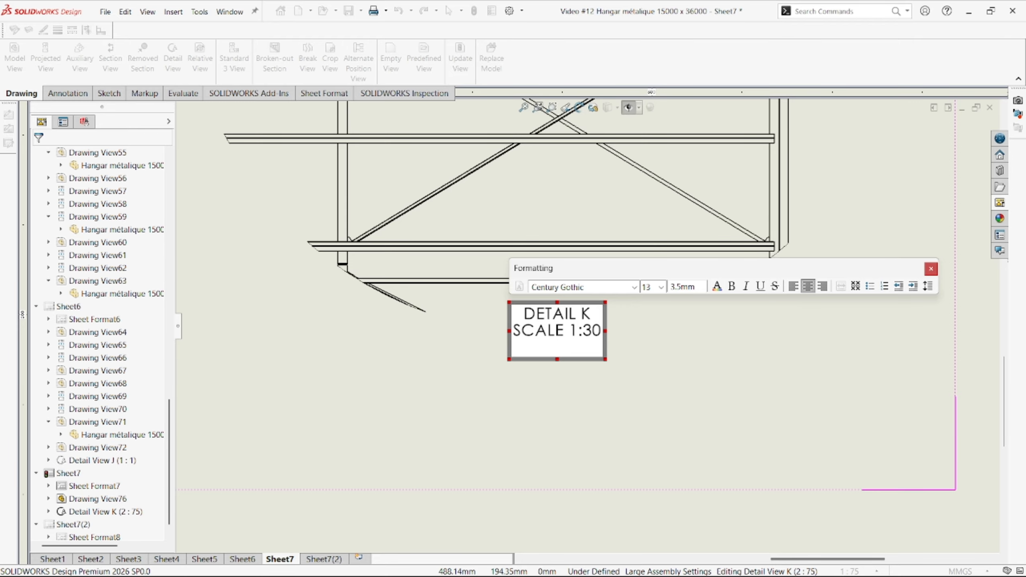
pyautogui.click(688, 404)
pyautogui.scroll(-3, 600, 406)
pyautogui.scroll(10, 599, 400)
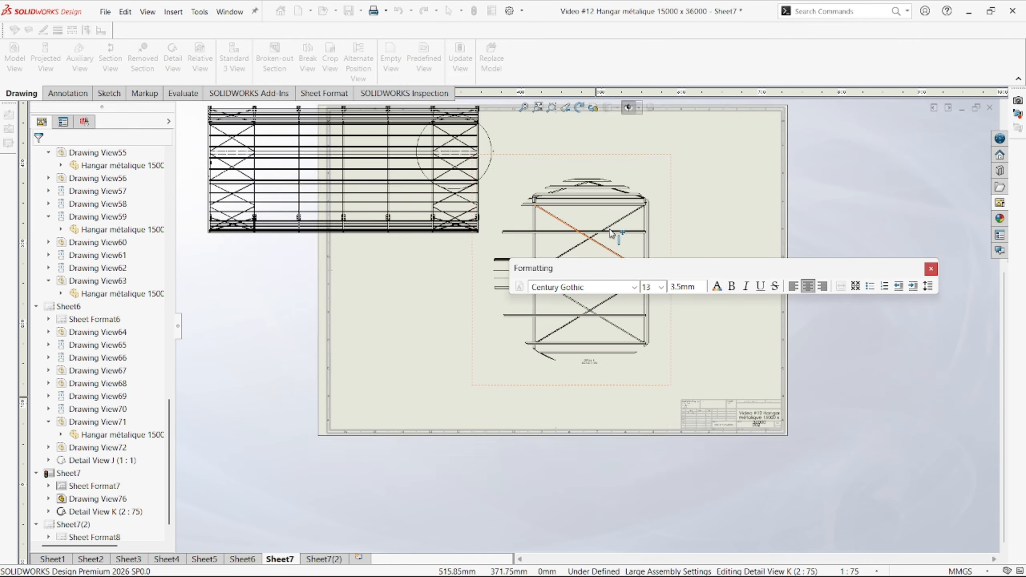
# - Set the scale in detail K's label to 1:15
pyautogui.scroll(-4, 613, 237)
pyautogui.scroll(-2, 541, 424)
pyautogui.scroll(3, 562, 451)
pyautogui.scroll(-6, 586, 397)
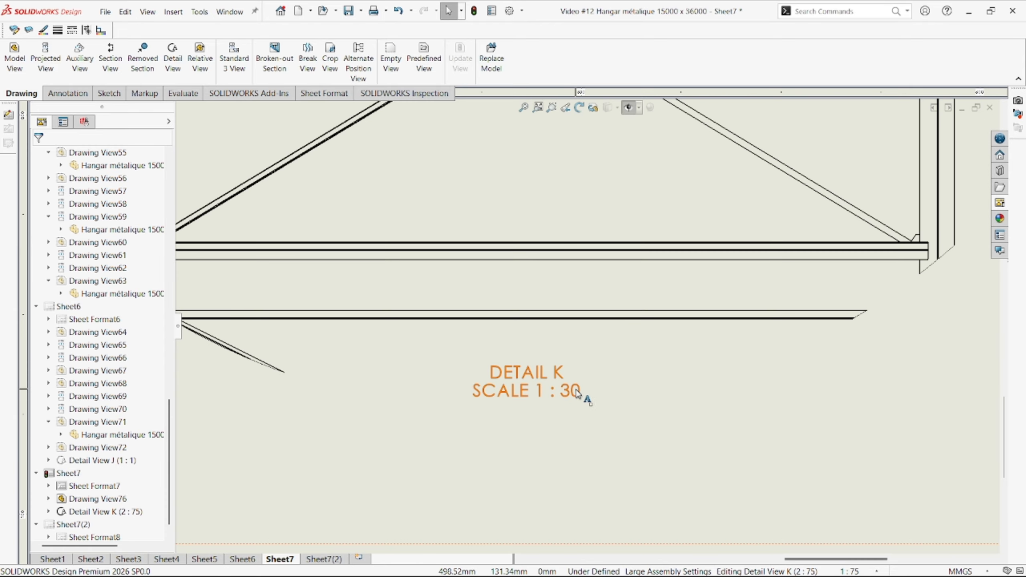
pyautogui.doubleClick(580, 395)
pyautogui.click(584, 399)
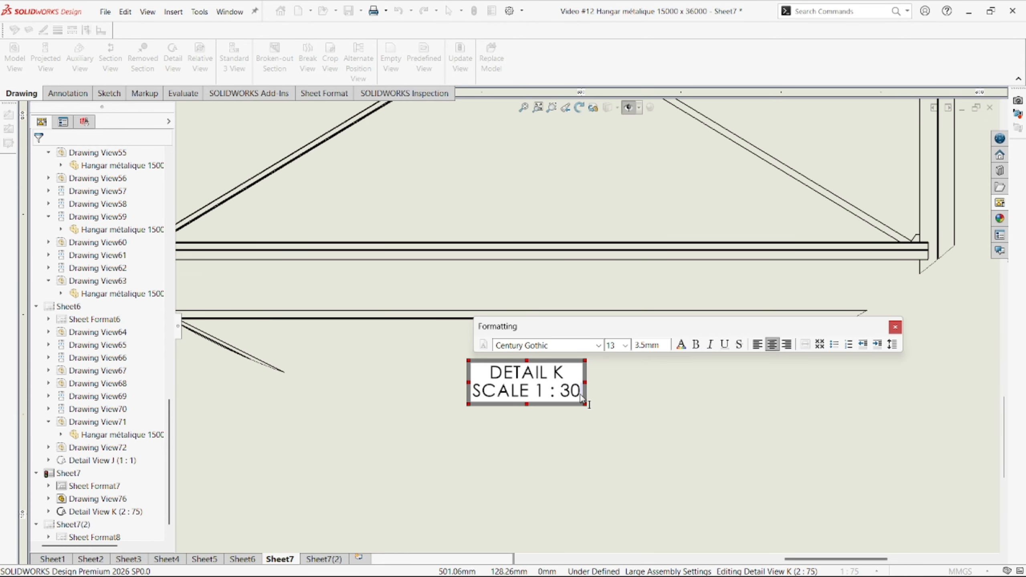
pyautogui.write('\\')
pyautogui.press('BackSpace')
pyautogui.press('BackSpace')
pyautogui.press('BackSpace')
pyautogui.press('BackSpace')
pyautogui.press('BackSpace')
pyautogui.press('BackSpace')
pyautogui.press('BackSpace')
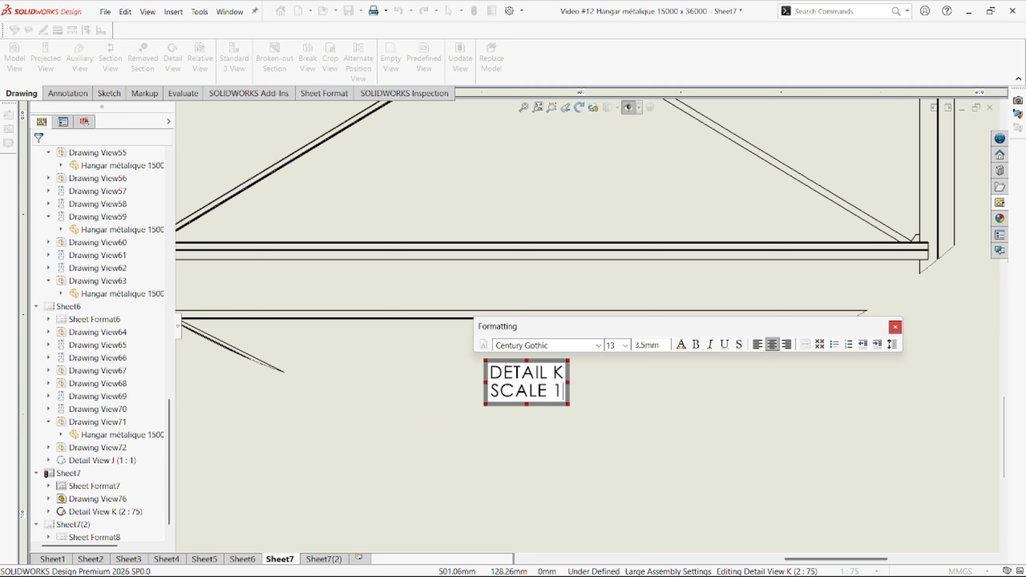
pyautogui.write('1:15')
pyautogui.press('Return')
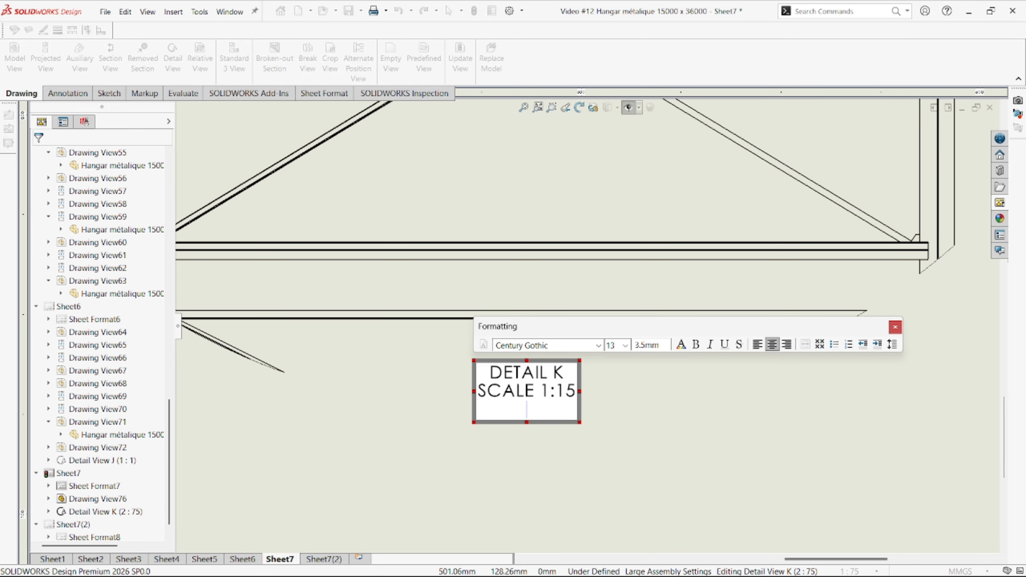
pyautogui.scroll(6, 645, 394)
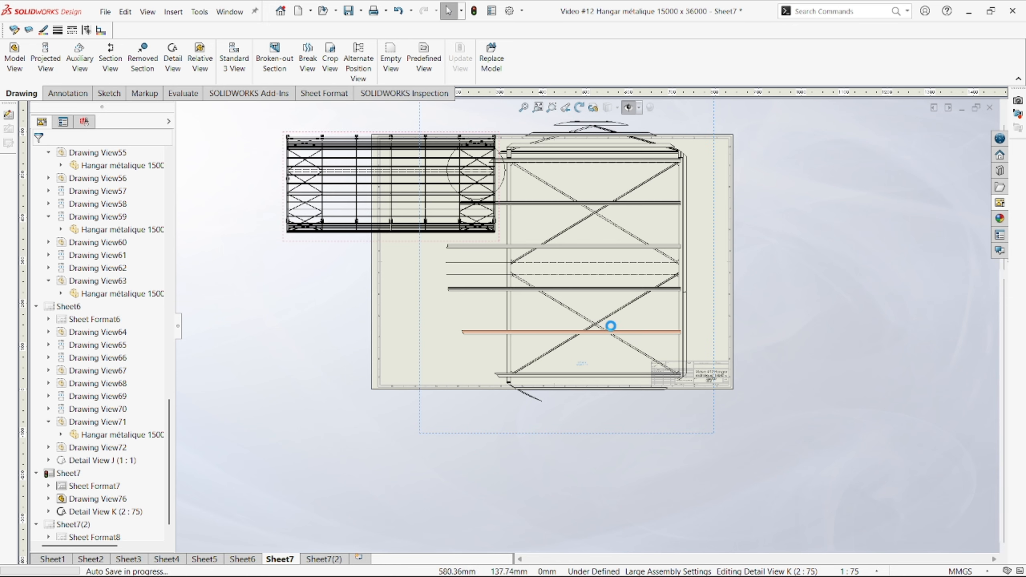
pyautogui.scroll(-2, 647, 332)
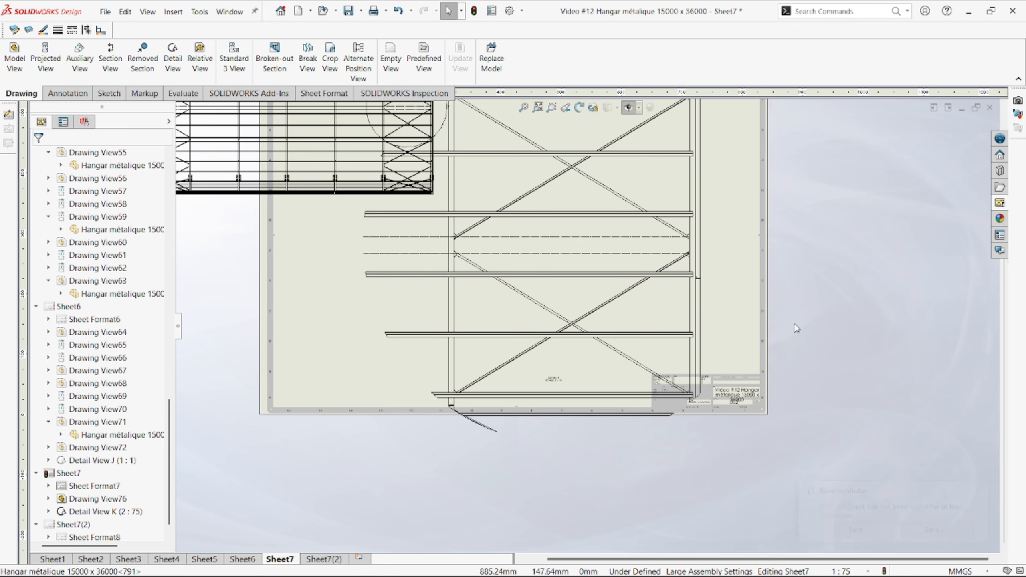
pyautogui.moveTo(794, 325); pyautogui.dragTo(795, 297, button='right')
pyautogui.scroll(-11, 687, 247)
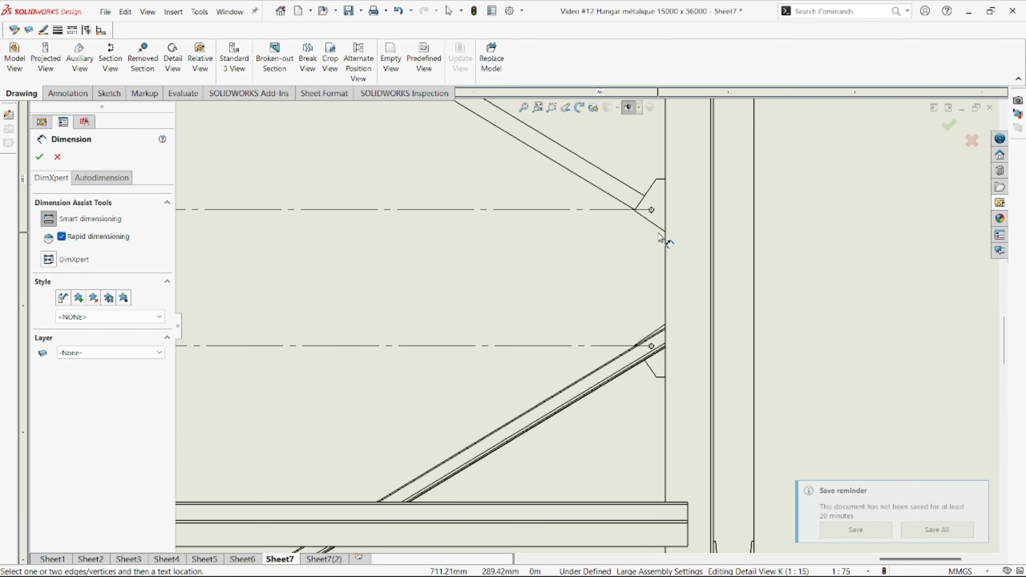
pyautogui.scroll(2, 663, 246)
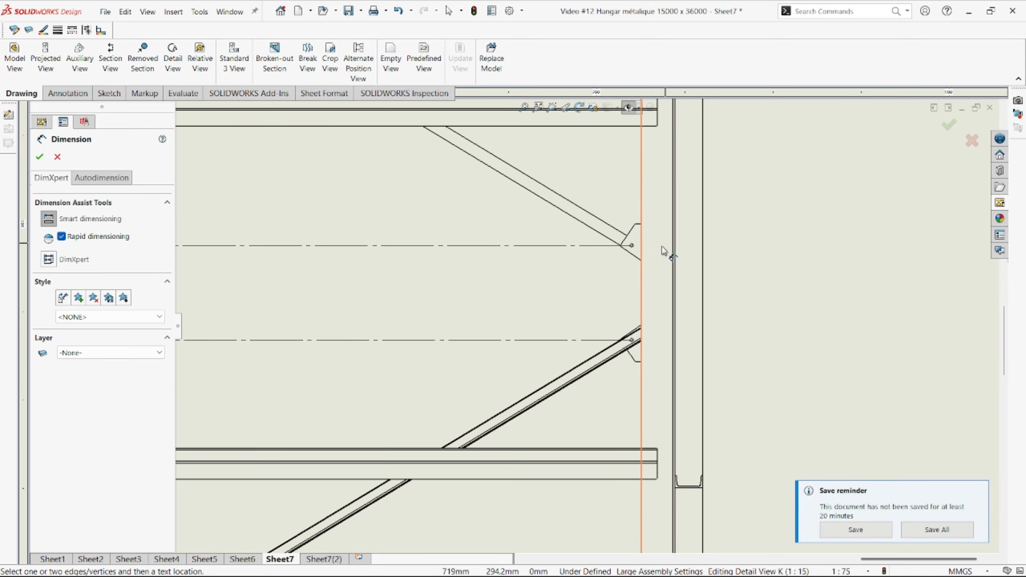
pyautogui.click(656, 269)
pyautogui.press('Escape')
# - Set the display style of Detail View K to show hidden lines
pyautogui.click(674, 290)
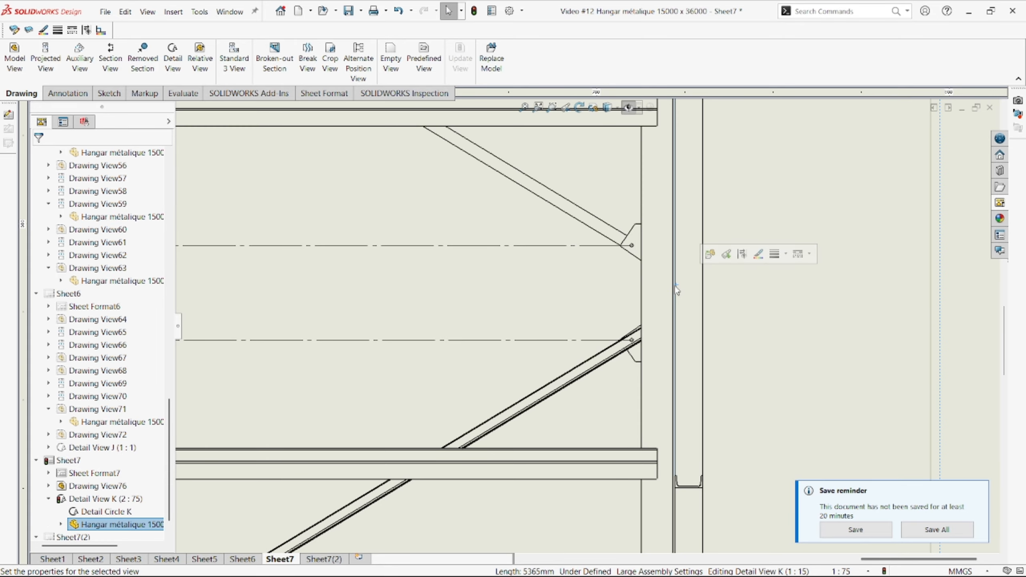
pyautogui.click(72, 123)
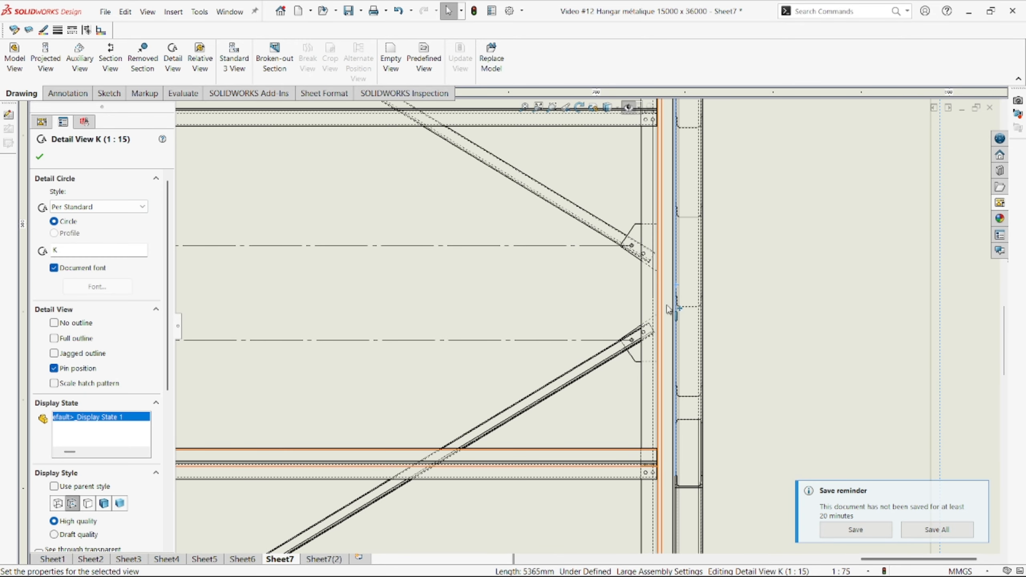
pyautogui.scroll(-5, 669, 338)
pyautogui.scroll(2, 601, 350)
pyautogui.scroll(3, 598, 348)
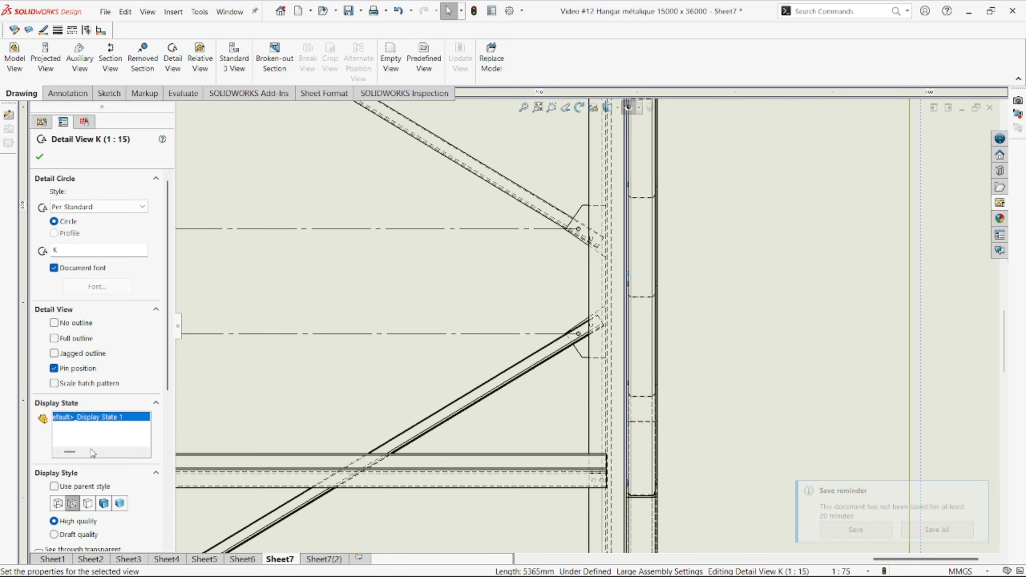
# - Dimension the vertical distance between the upper right bracing gusset's lower edge and the underside of the plate above it in detail K
pyautogui.click(55, 93)
pyautogui.click(21, 57)
pyautogui.scroll(5, 556, 390)
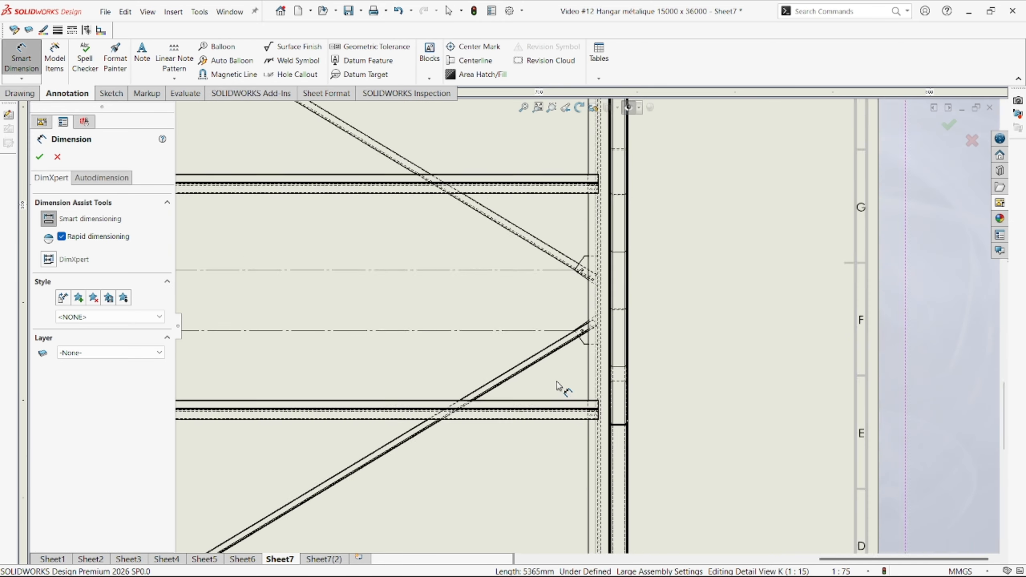
pyautogui.scroll(-2, 557, 300)
pyautogui.scroll(-8, 589, 188)
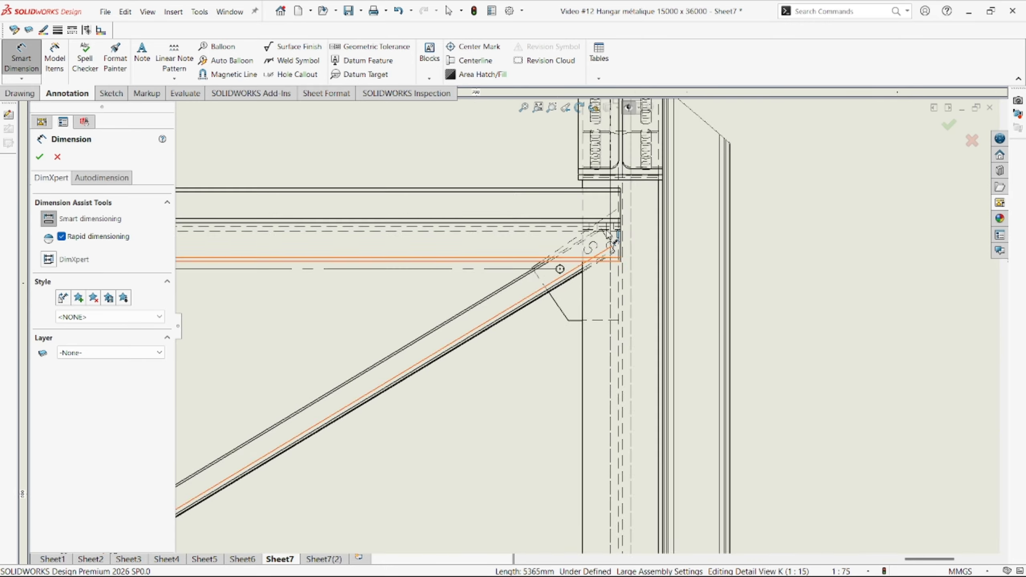
pyautogui.scroll(-2, 594, 258)
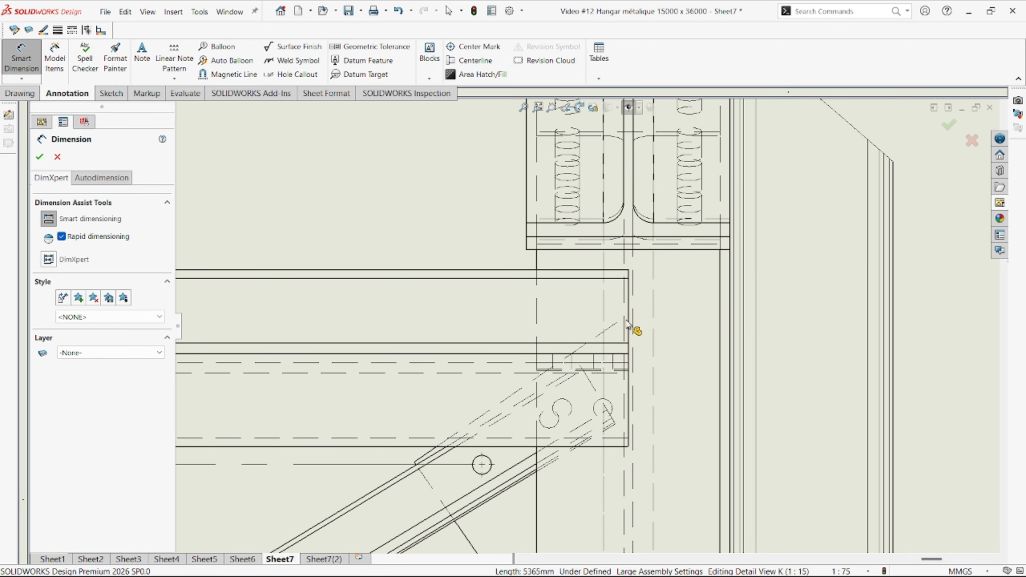
pyautogui.scroll(5, 552, 432)
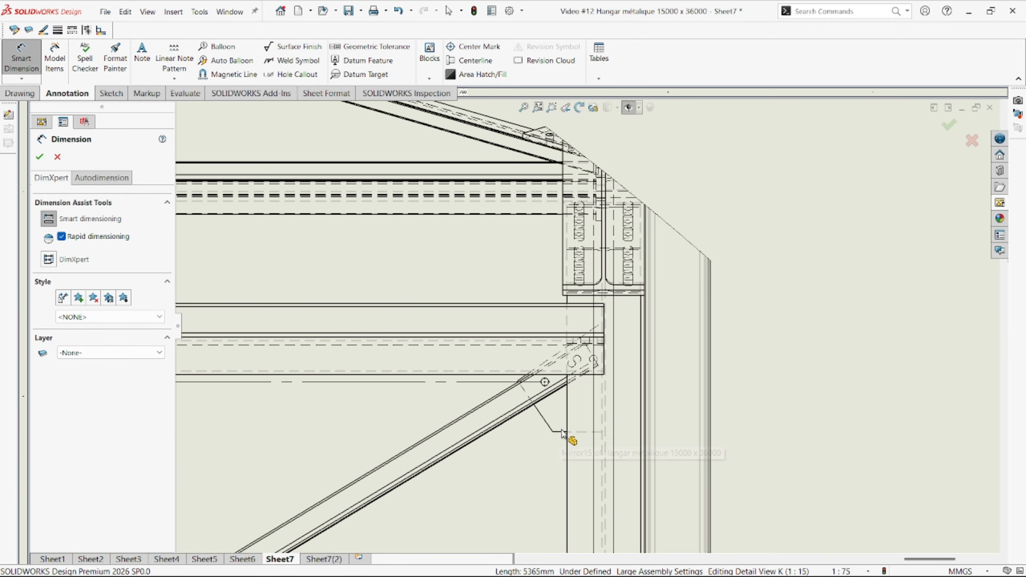
pyautogui.click(564, 433)
pyautogui.scroll(-5, 590, 363)
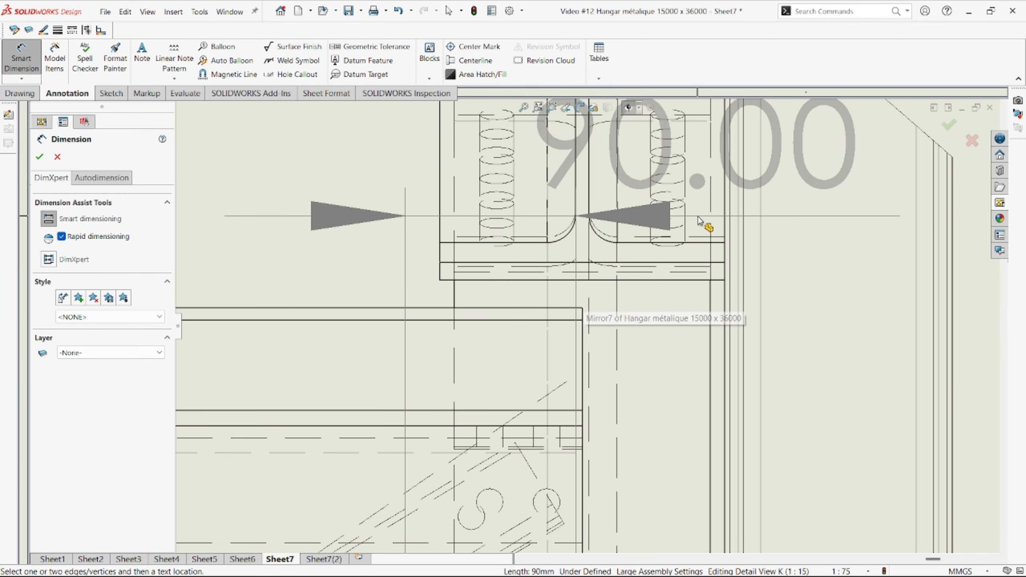
pyautogui.click(494, 279)
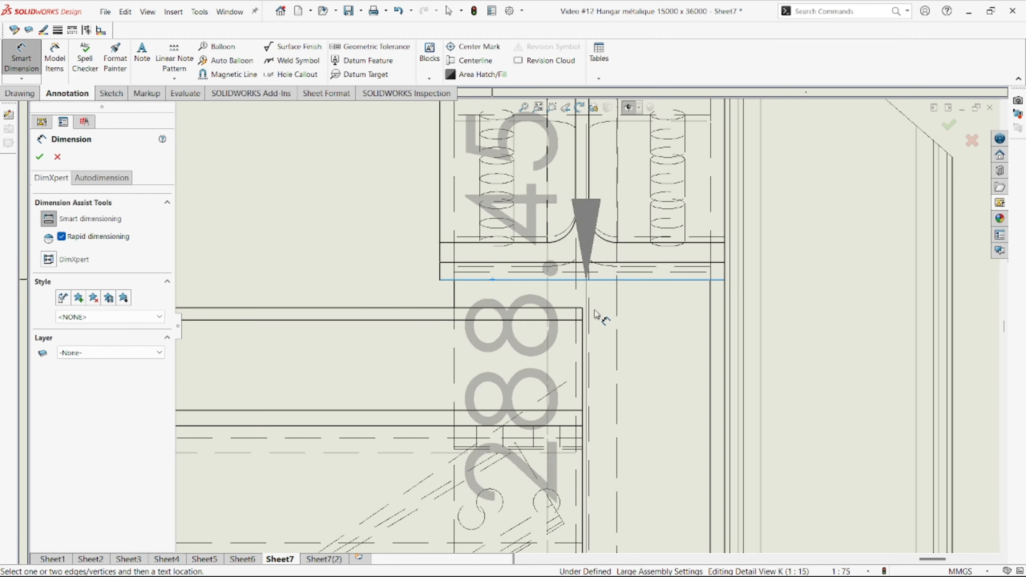
pyautogui.scroll(5, 595, 311)
pyautogui.click(728, 368)
pyautogui.scroll(7, 525, 404)
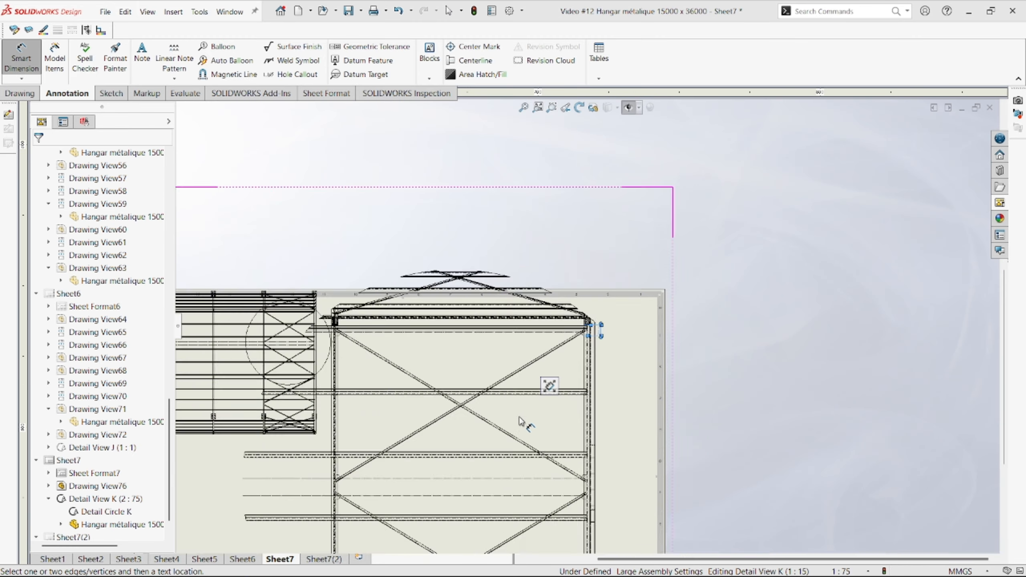
# - Dimension the vertical distance between the outer horizontal edges of the two middle bracing gussets on detail K's right column
pyautogui.scroll(2, 525, 421)
pyautogui.scroll(-7, 586, 355)
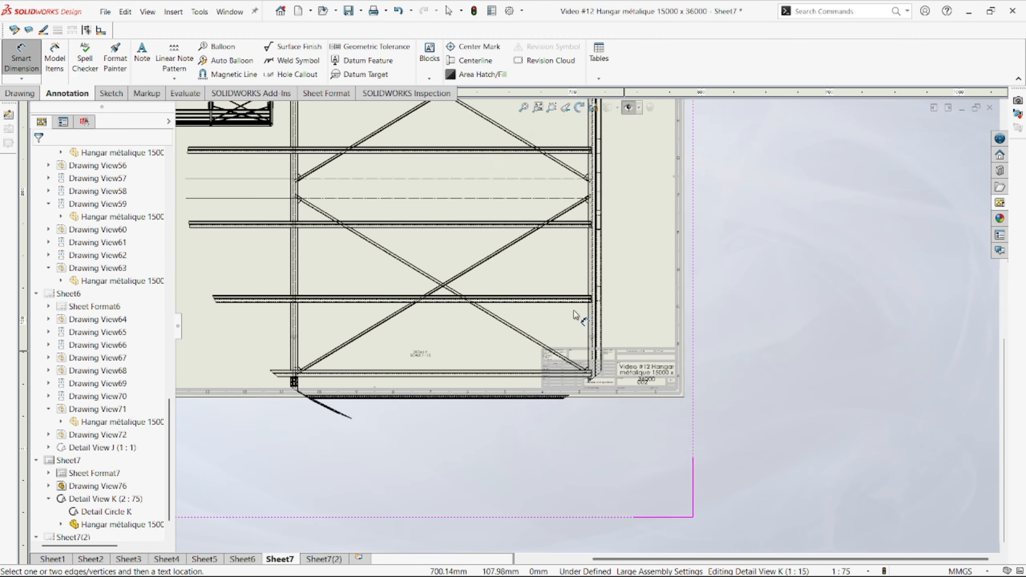
pyautogui.scroll(-8, 576, 315)
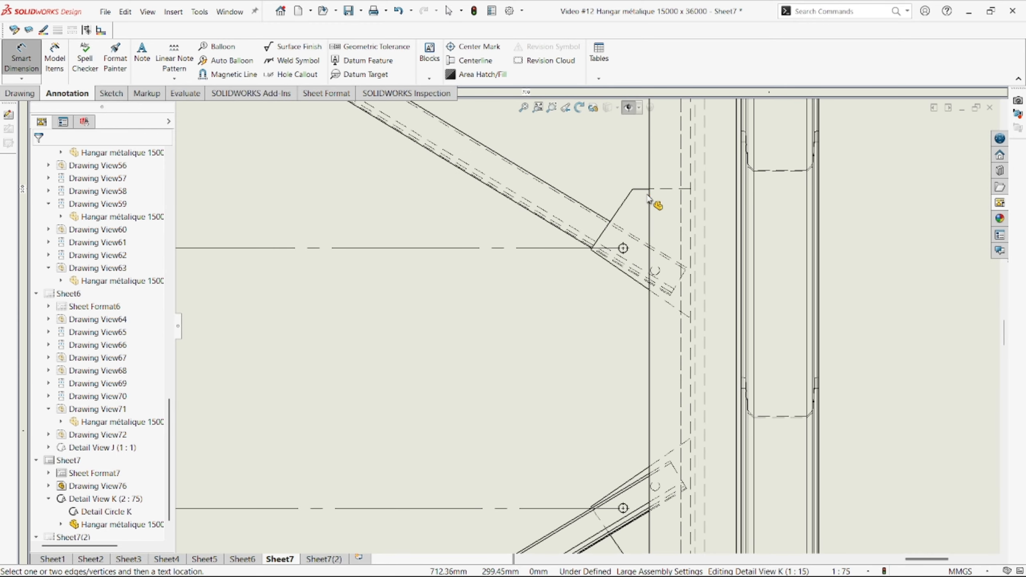
pyautogui.click(645, 190)
pyautogui.scroll(5, 669, 364)
pyautogui.scroll(-5, 655, 432)
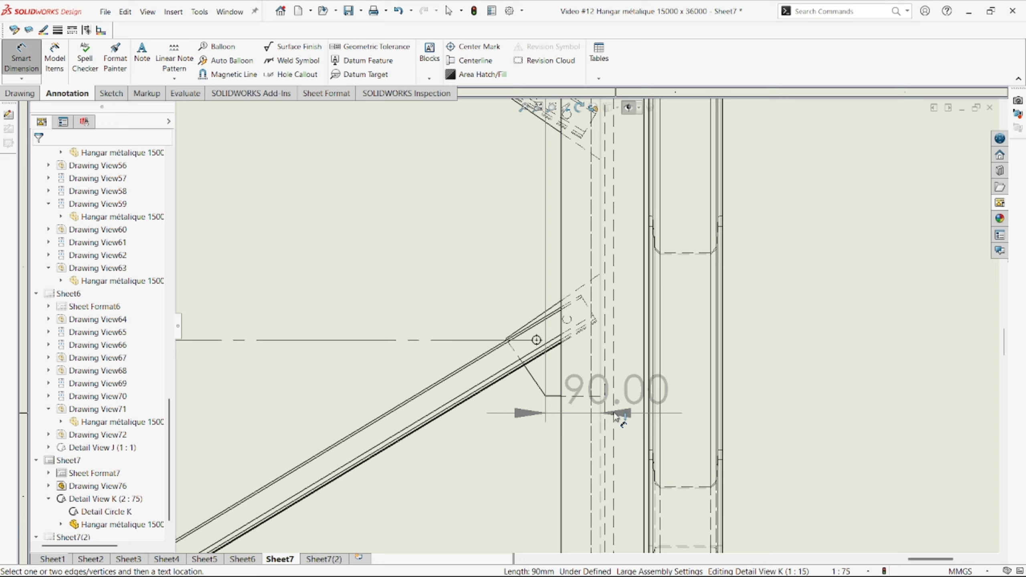
pyautogui.click(549, 398)
pyautogui.scroll(4, 464, 263)
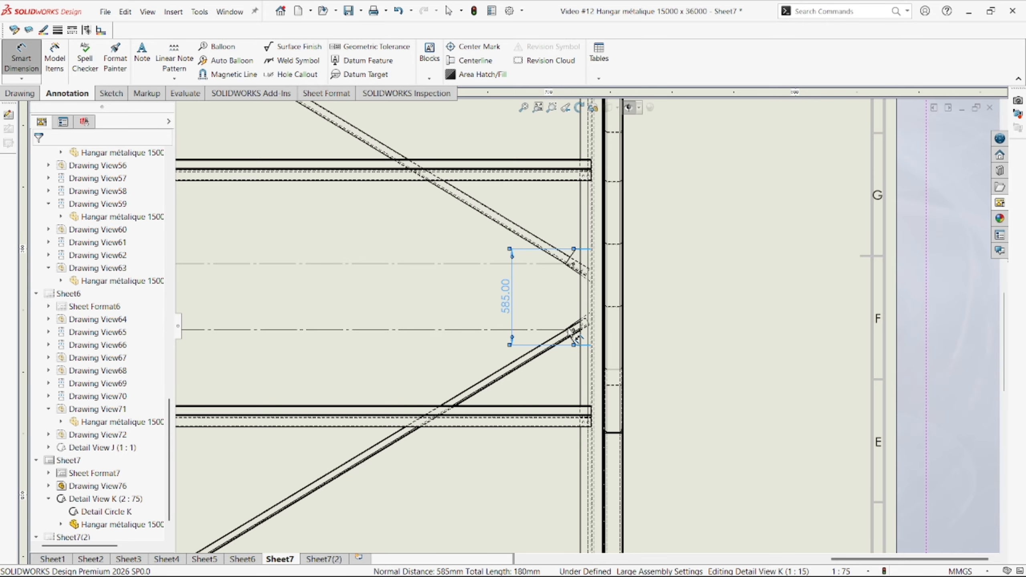
# - Dimension the vertical distance between the upper middle gusset's top edge and the upper right gusset's lower edge, placing it right of detail K
pyautogui.scroll(6, 566, 331)
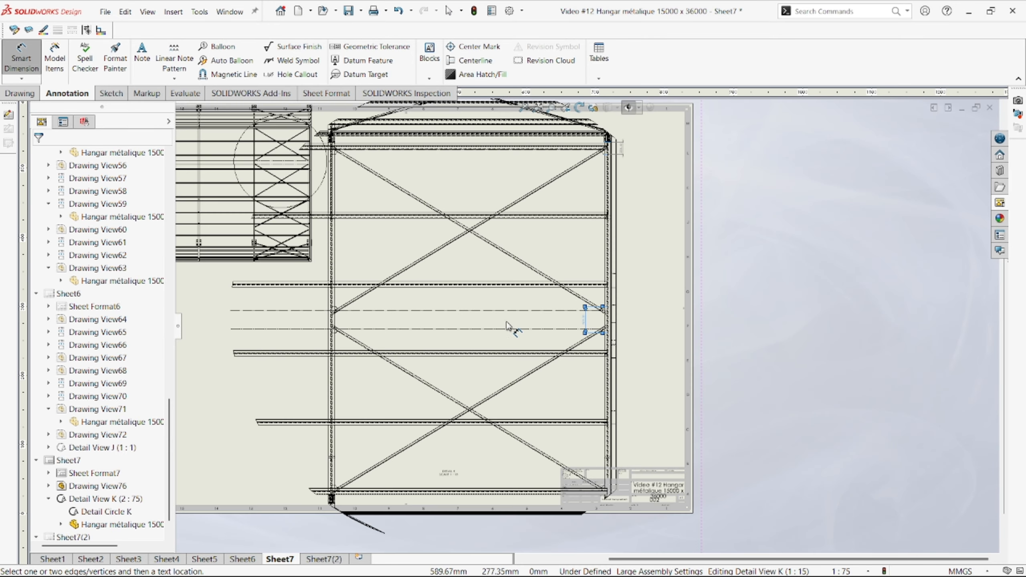
pyautogui.scroll(-2, 500, 417)
pyautogui.scroll(3, 500, 417)
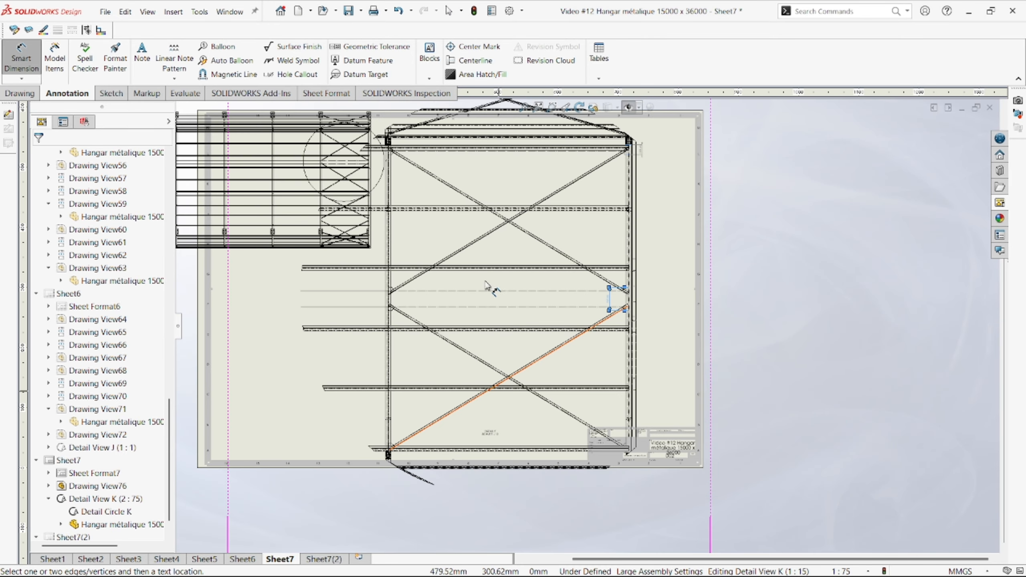
pyautogui.scroll(-2, 481, 275)
pyautogui.scroll(-1, 686, 311)
pyautogui.scroll(2, 646, 306)
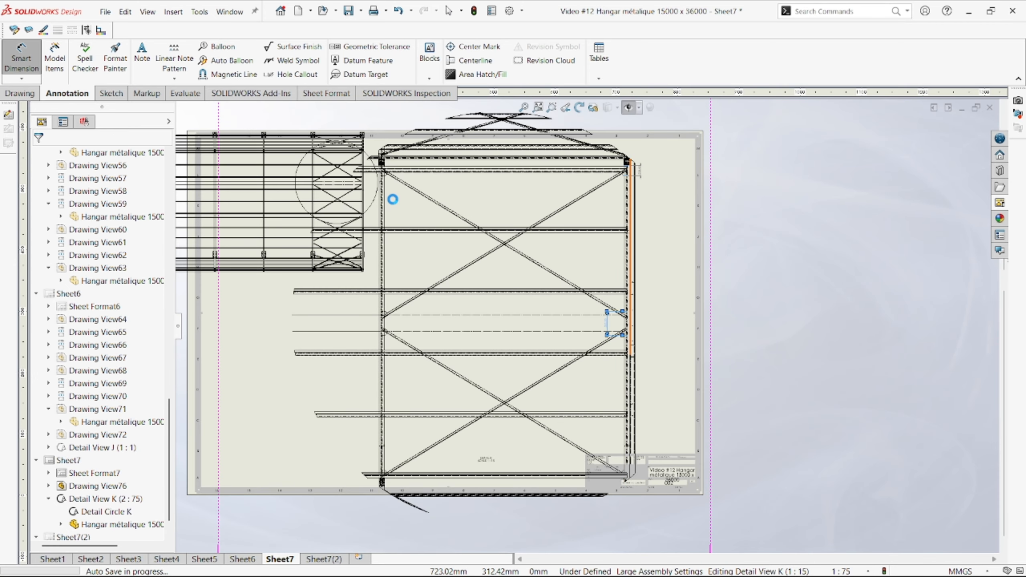
pyautogui.scroll(3, 501, 257)
pyautogui.scroll(-6, 598, 295)
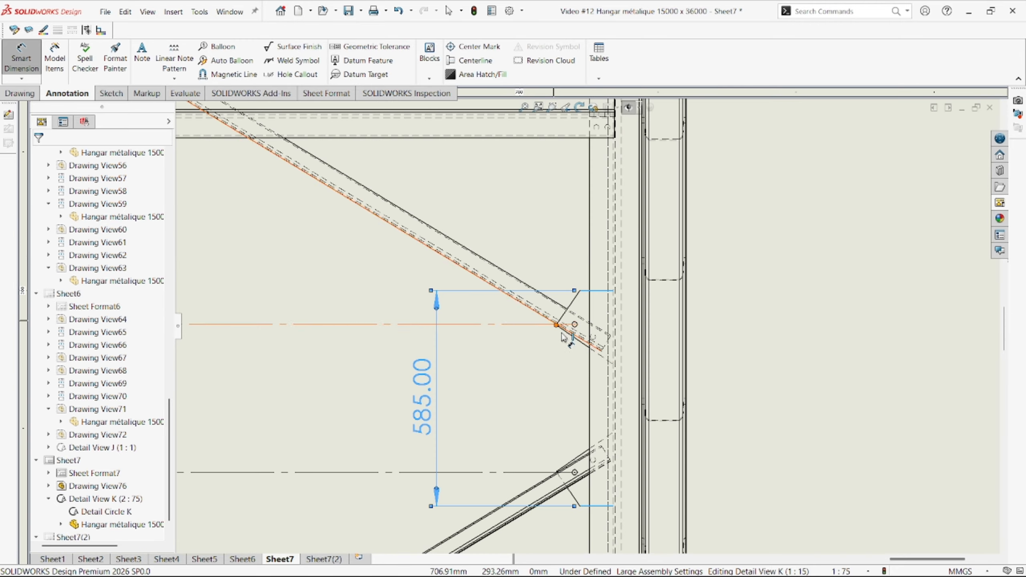
pyautogui.scroll(5, 588, 295)
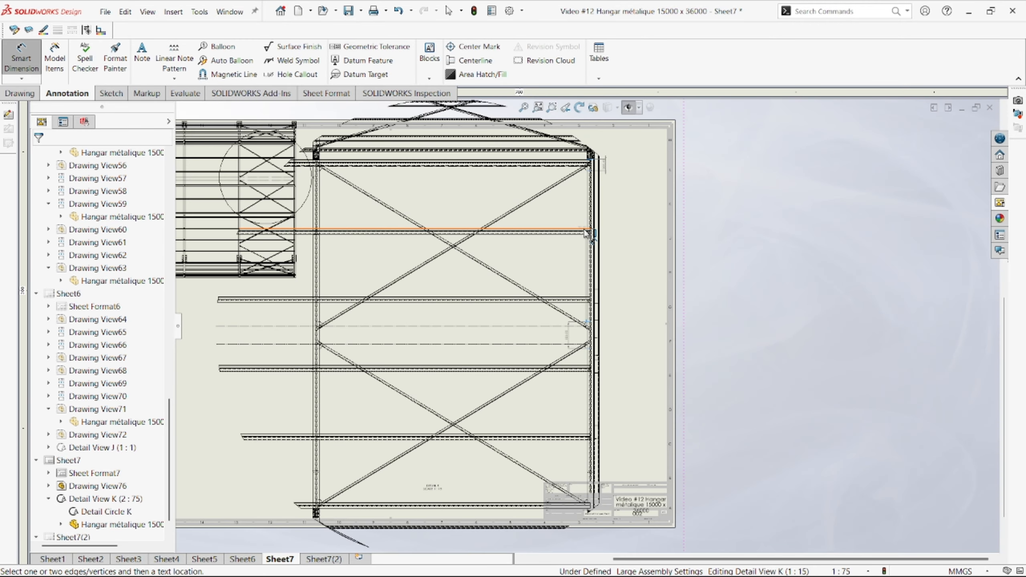
pyautogui.scroll(-5, 593, 243)
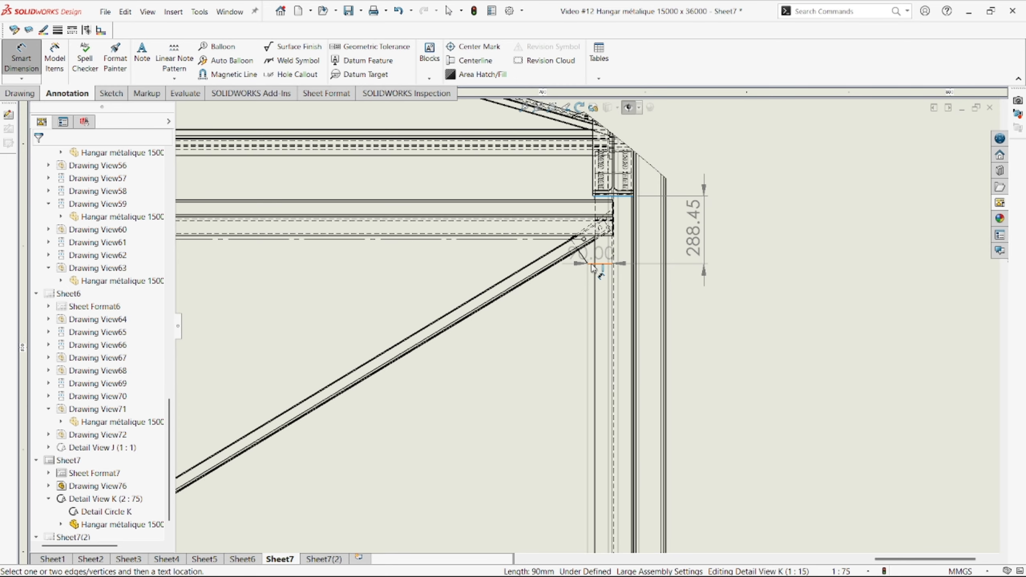
pyautogui.click(600, 271)
pyautogui.scroll(3, 675, 434)
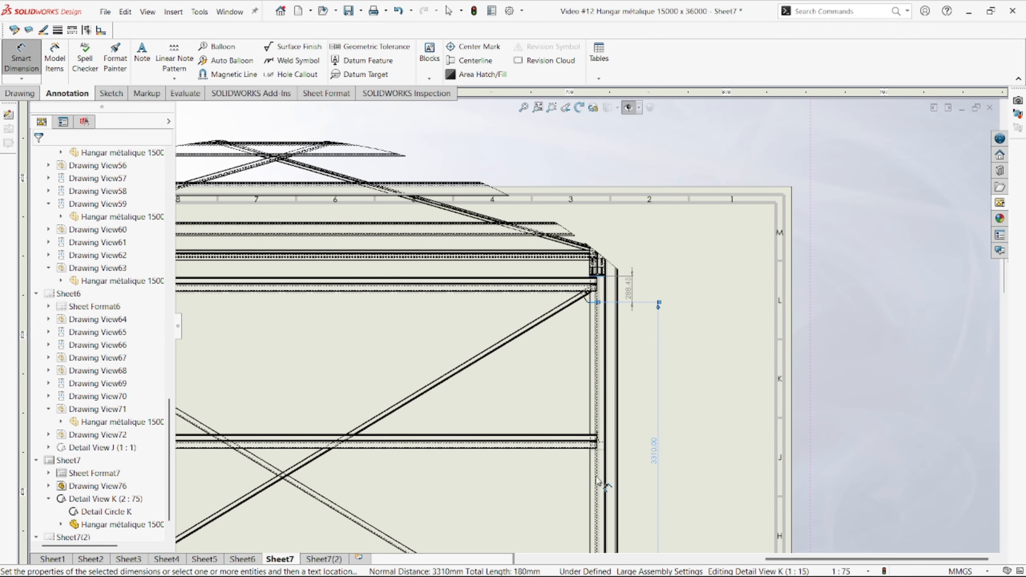
pyautogui.scroll(4, 618, 464)
pyautogui.scroll(-2, 565, 436)
pyautogui.scroll(-2, 525, 465)
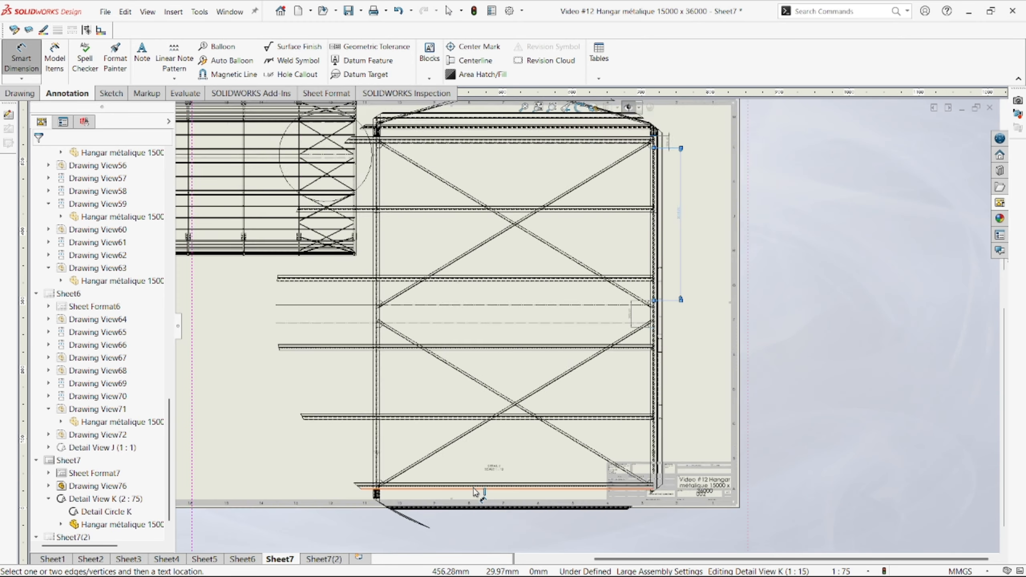
pyautogui.scroll(-2, 430, 407)
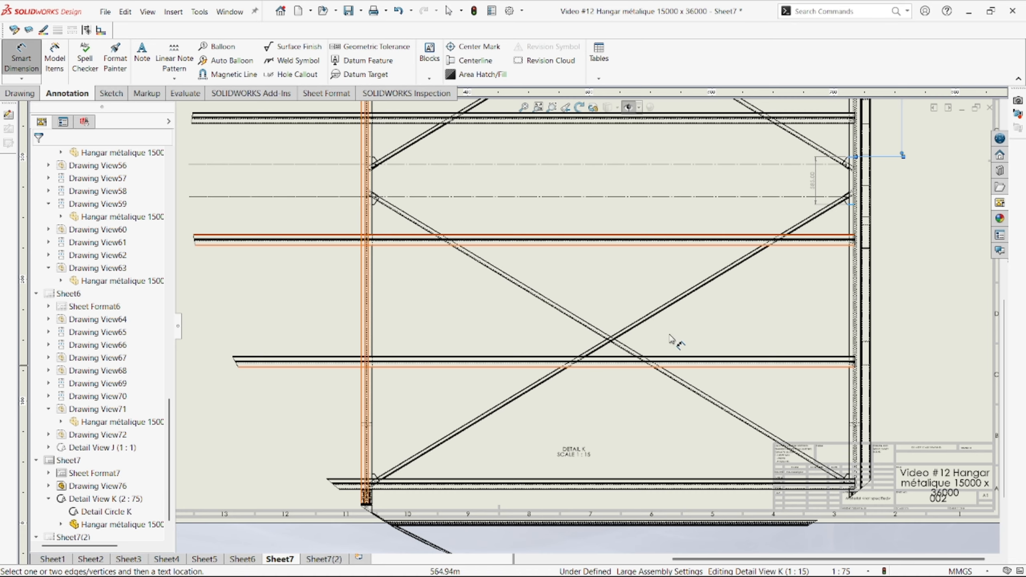
# - Add a note reading "E:1:15" with a leader attached to the outer vertical edge of the right column in detail K
pyautogui.scroll(5, 671, 355)
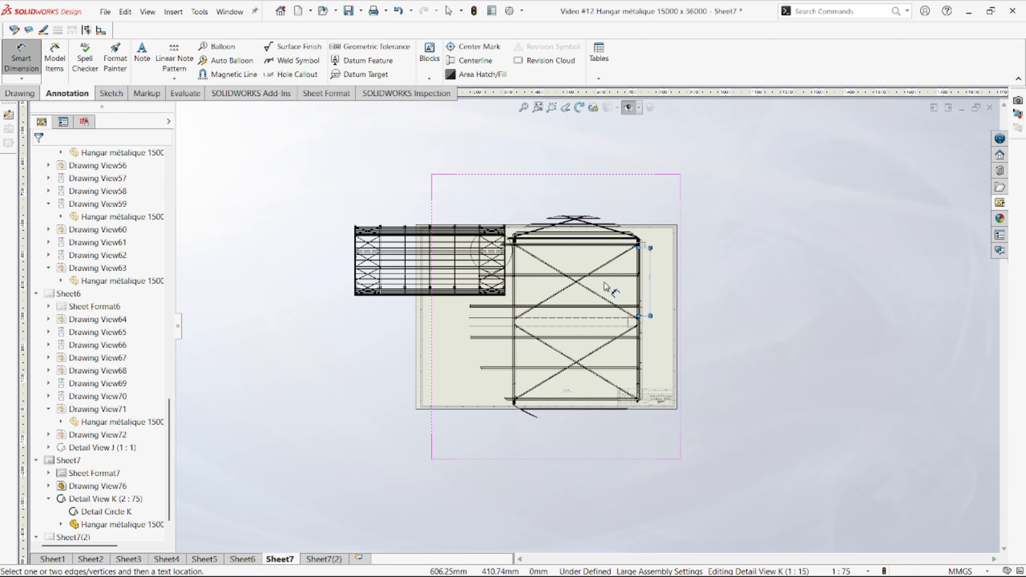
pyautogui.scroll(-2, 607, 290)
pyautogui.scroll(-1, 548, 297)
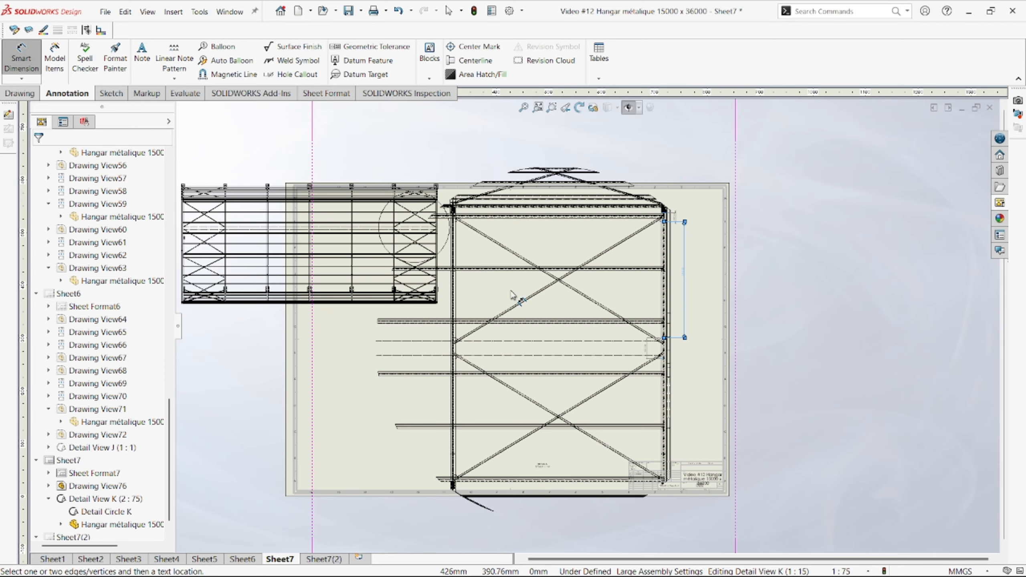
pyautogui.scroll(-1, 518, 297)
pyautogui.press('Escape')
pyautogui.scroll(2, 709, 339)
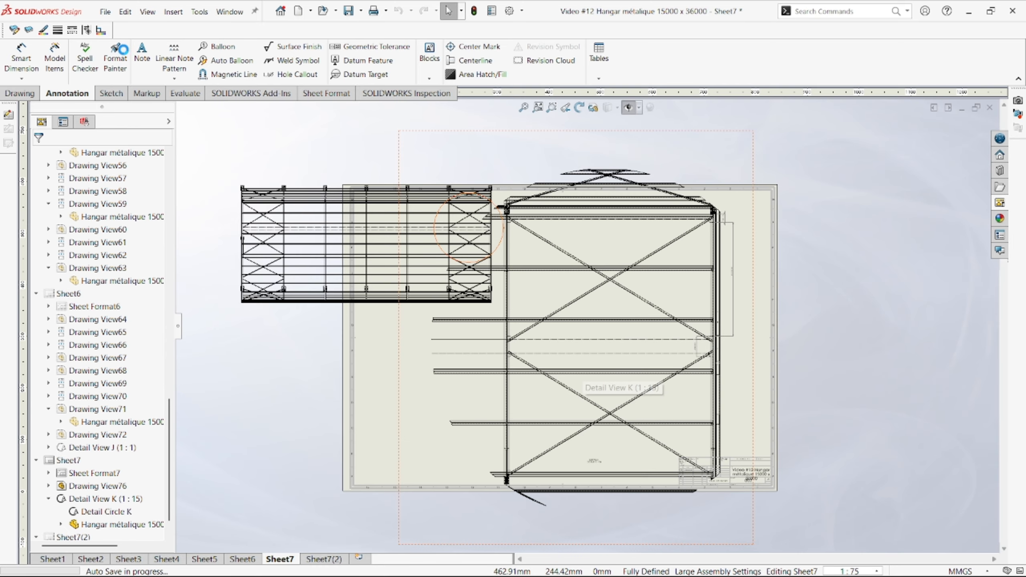
pyautogui.click(142, 57)
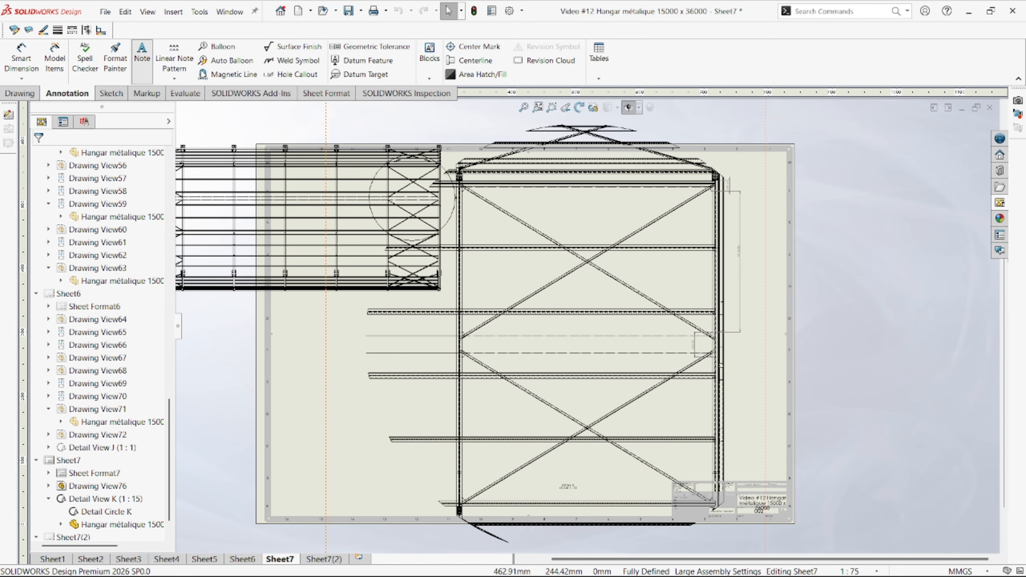
pyautogui.scroll(4, 715, 342)
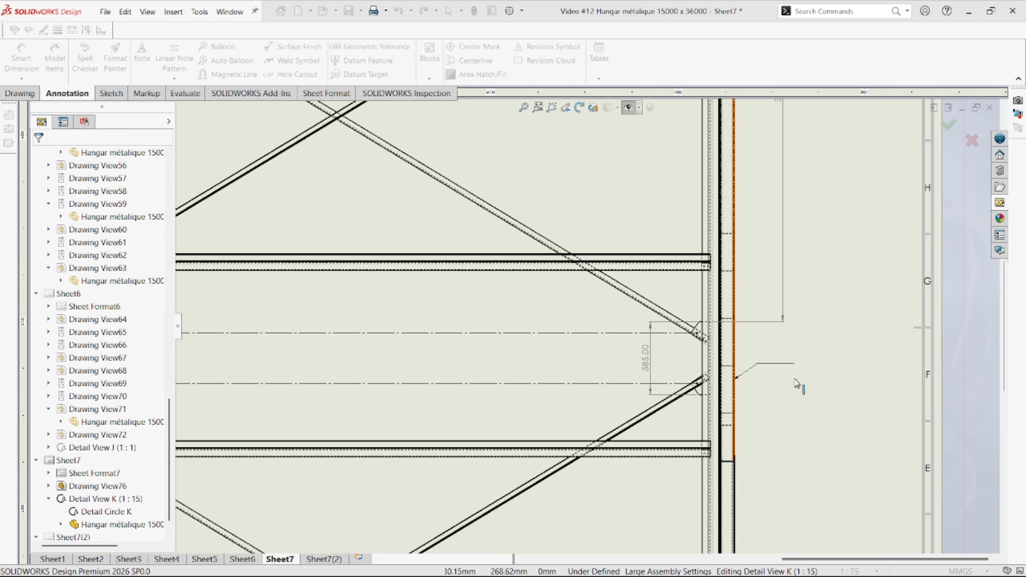
pyautogui.click(771, 413)
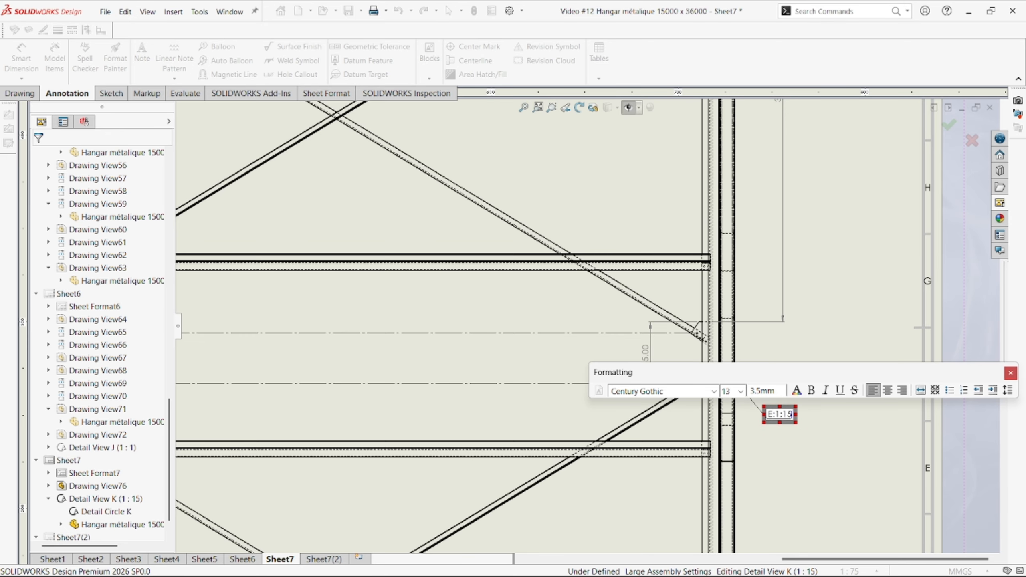
# - Set the E:1:15 note's text to size 26 and bold, and finish the note
pyautogui.click(740, 391)
pyautogui.click(733, 524)
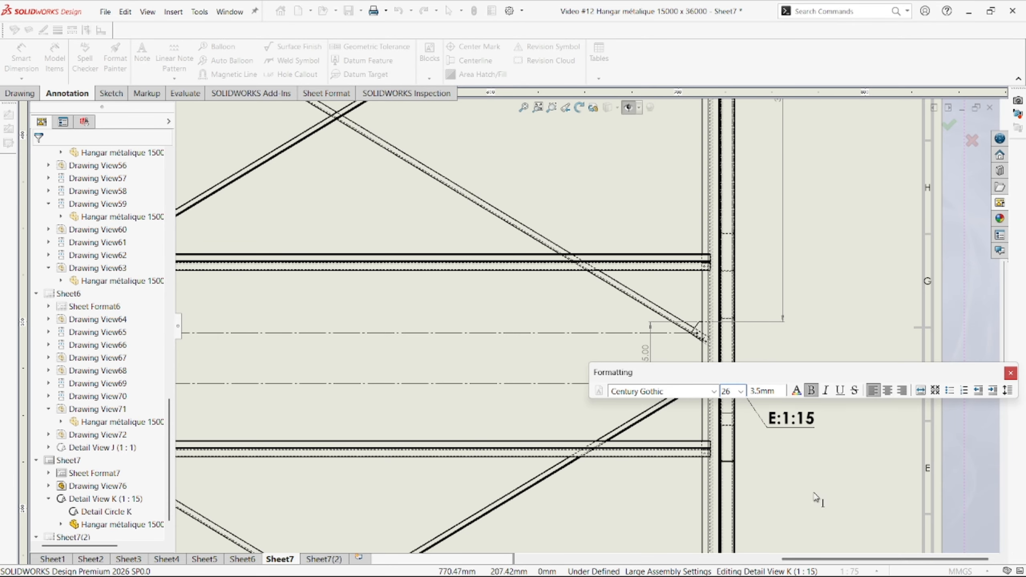
pyautogui.scroll(-5, 484, 117)
pyautogui.click(483, 117)
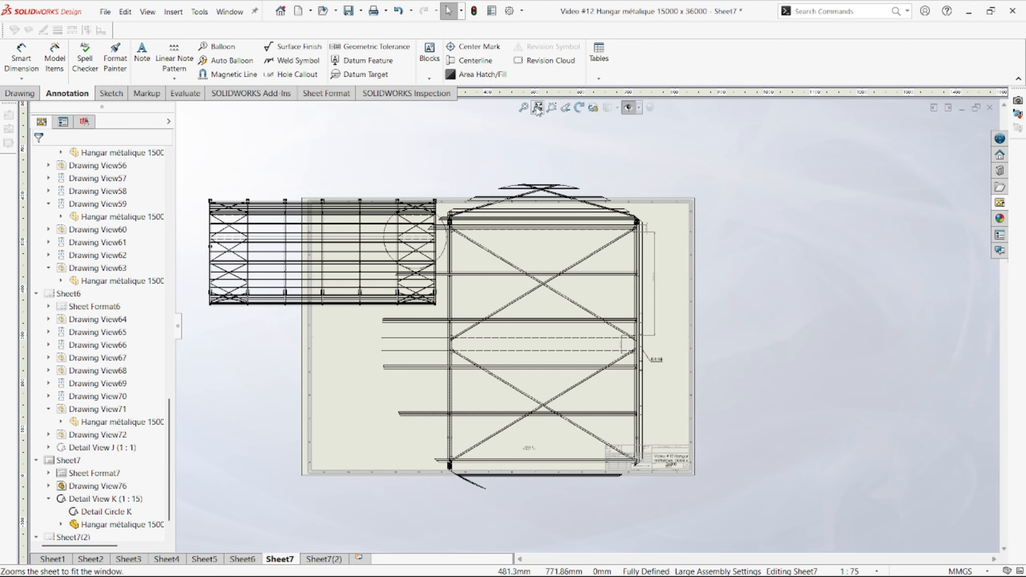
pyautogui.scroll(3, 326, 356)
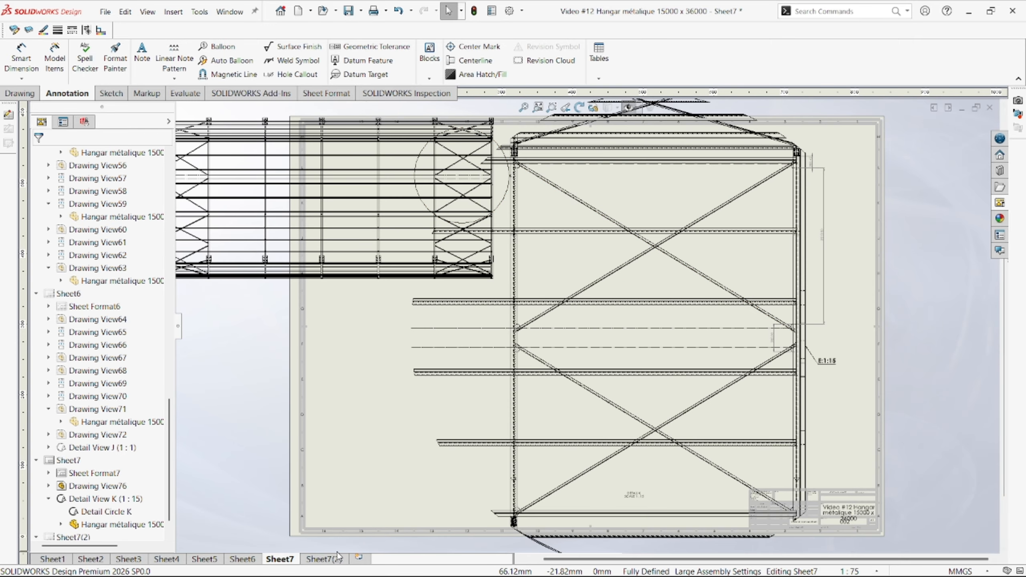
# - Rename the blank Sheet7(2) as Sheet8 and paste another blank sheet copy after it
pyautogui.moveTo(330, 561)
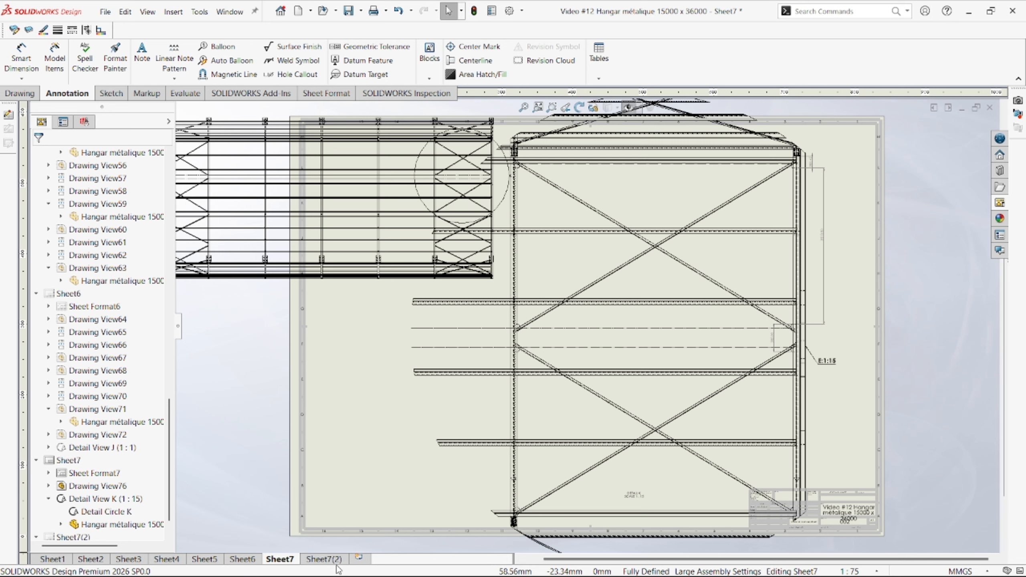
pyautogui.moveTo(330, 560)
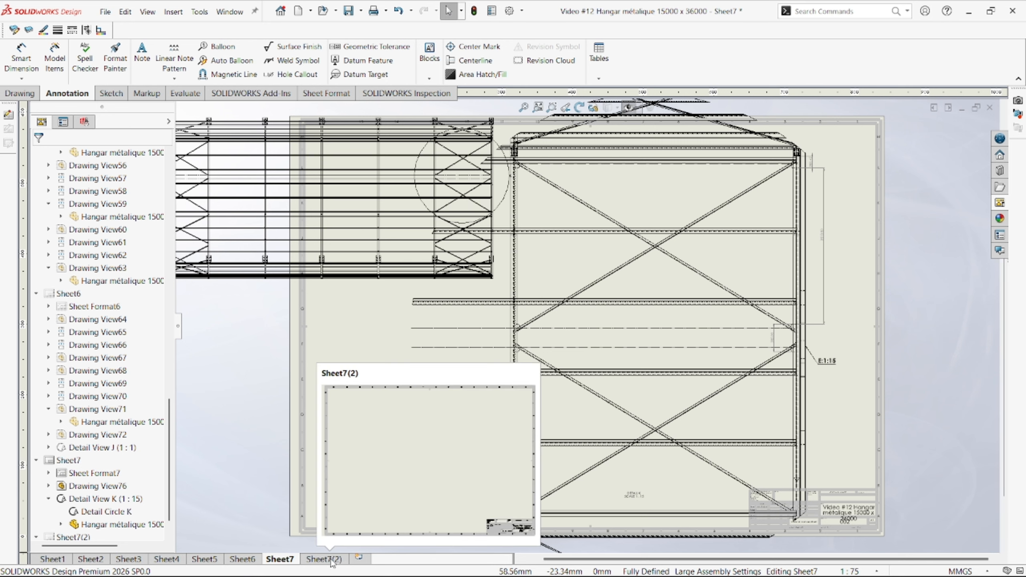
pyautogui.click(330, 560)
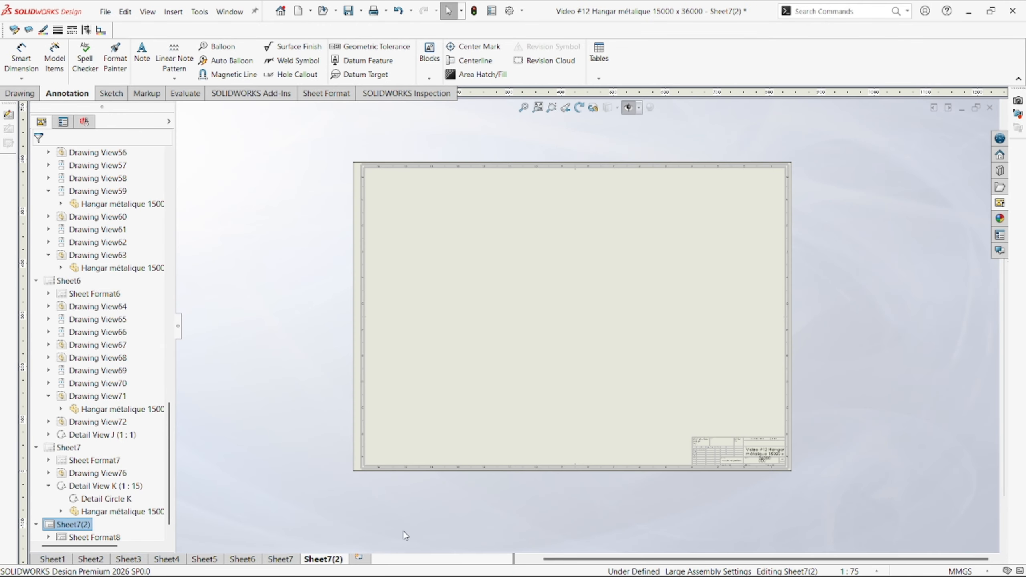
pyautogui.rightClick(343, 563)
pyautogui.click(356, 523)
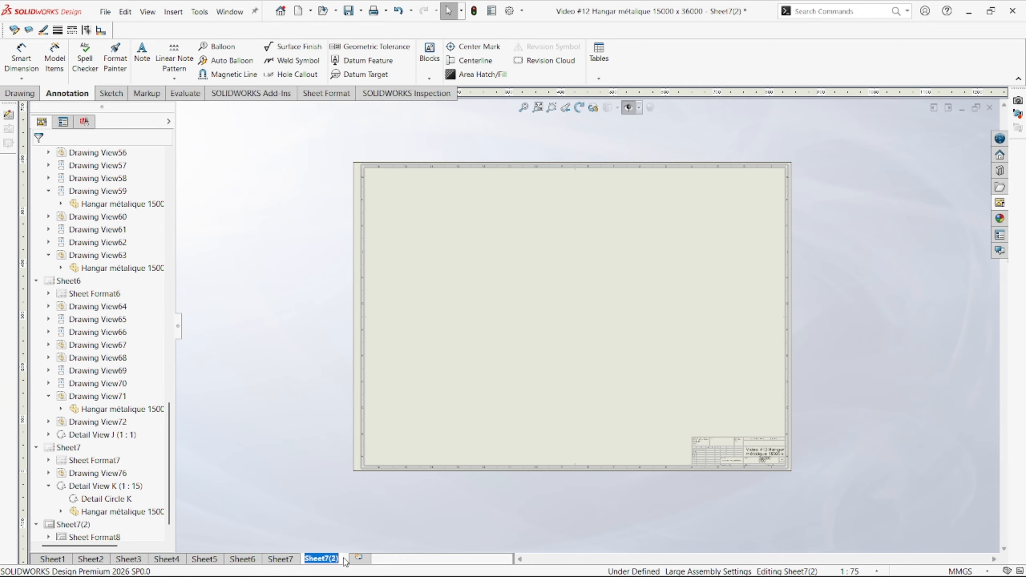
pyautogui.click(339, 558)
pyautogui.press('BackSpace')
pyautogui.press('BackSpace')
pyautogui.press('BackSpace')
pyautogui.press('BackSpace')
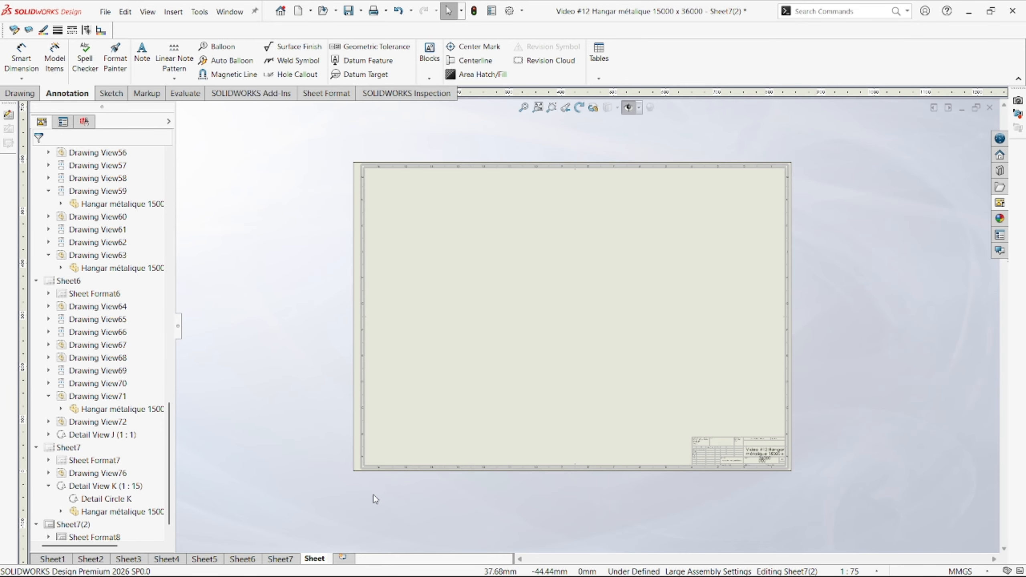
pyautogui.write('8')
pyautogui.press('Return')
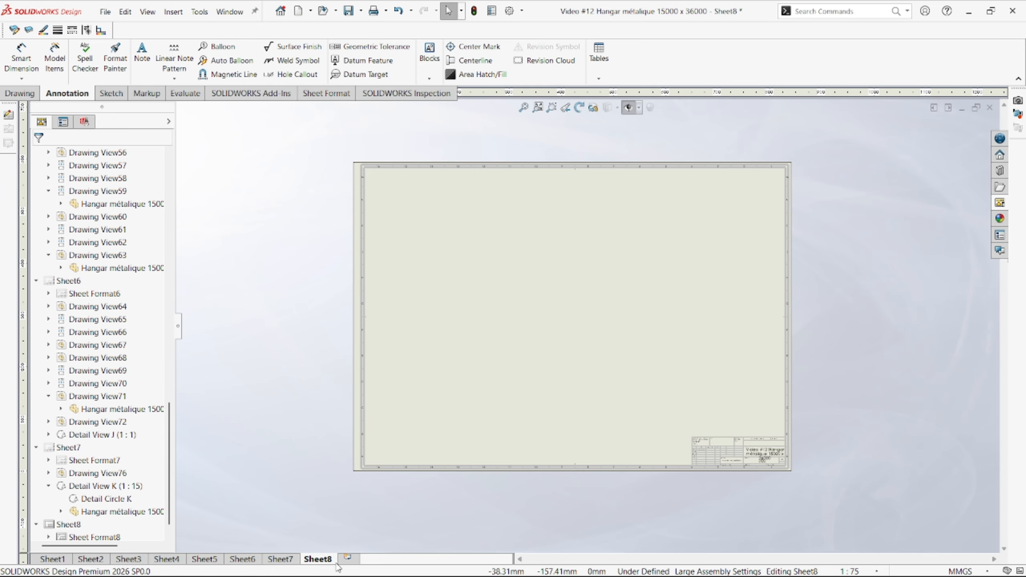
pyautogui.hotkey('ctrl', 'v')
pyautogui.click(508, 337)
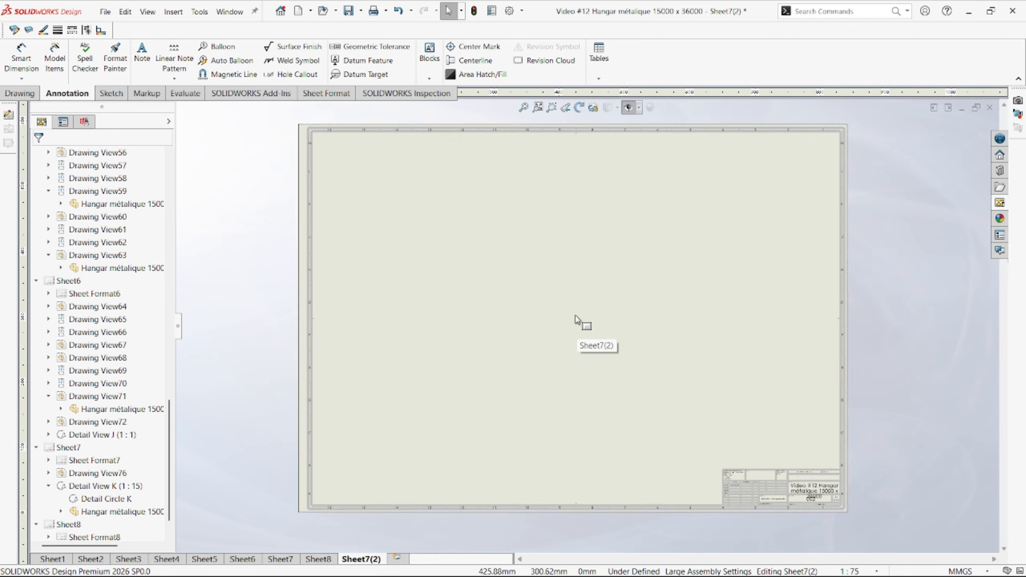
# - Start a model view of the hangar part on the new Sheet7(2), limited to the sloping rafter body of the end frame
pyautogui.click(21, 93)
pyautogui.click(14, 57)
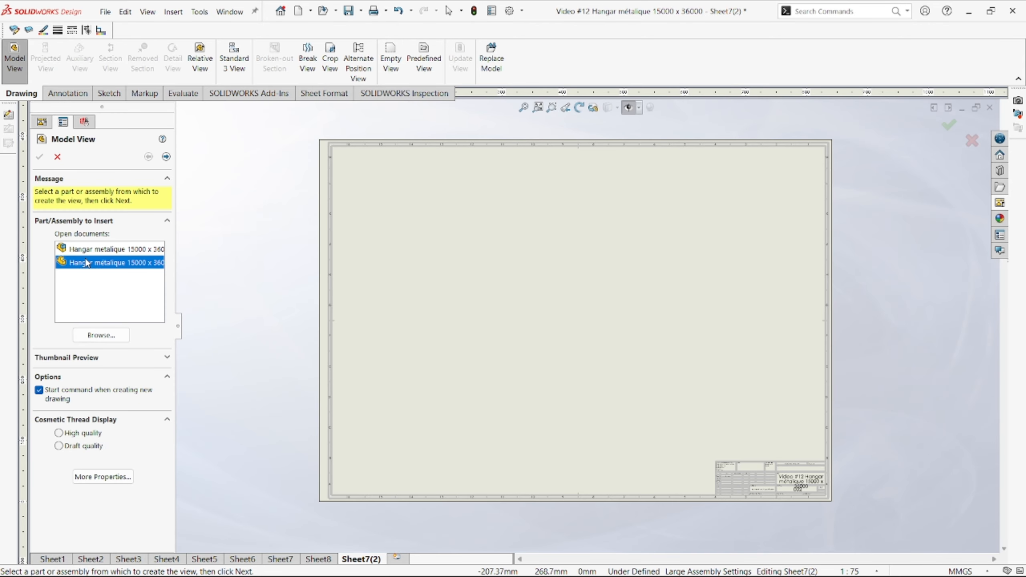
pyautogui.doubleClick(86, 263)
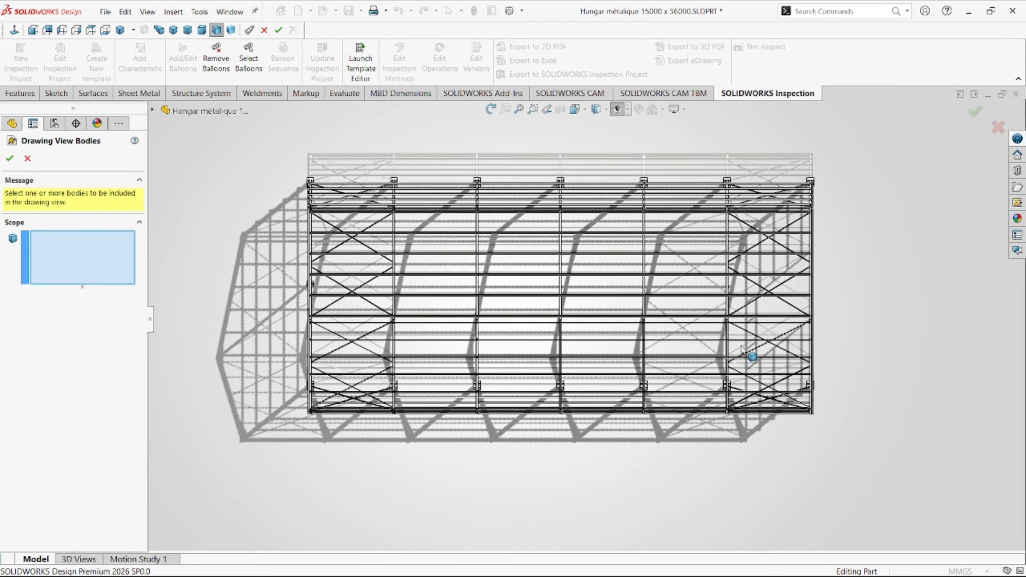
pyautogui.scroll(2, 748, 354)
pyautogui.scroll(-2, 734, 382)
pyautogui.moveTo(699, 356); pyautogui.dragTo(640, 251, button='middle')
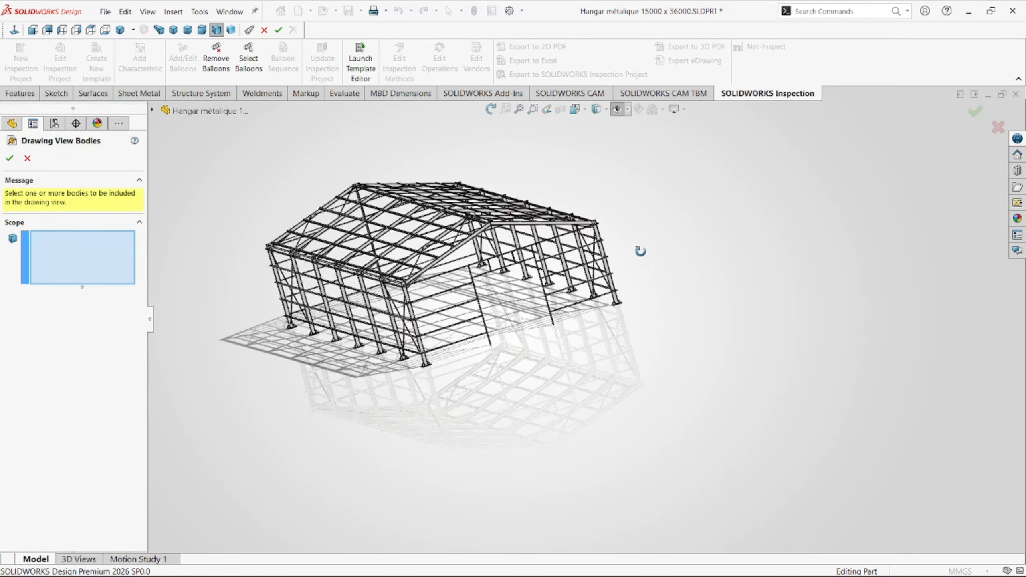
pyautogui.scroll(-5, 458, 325)
pyautogui.moveTo(458, 325); pyautogui.dragTo(440, 336, button='middle')
pyautogui.scroll(-6, 380, 174)
pyautogui.scroll(-1, 456, 222)
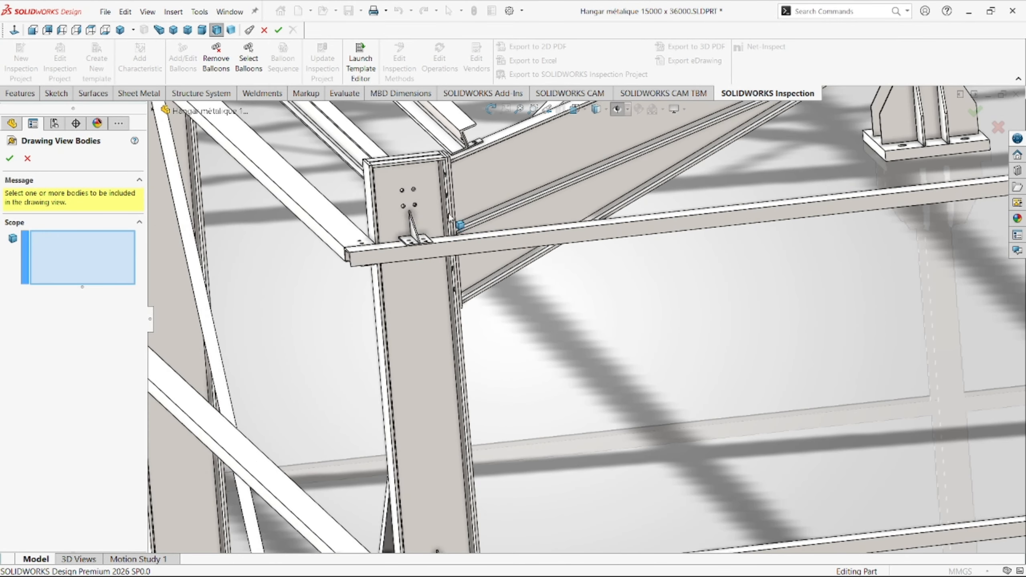
pyautogui.scroll(-2, 503, 232)
pyautogui.scroll(5, 695, 240)
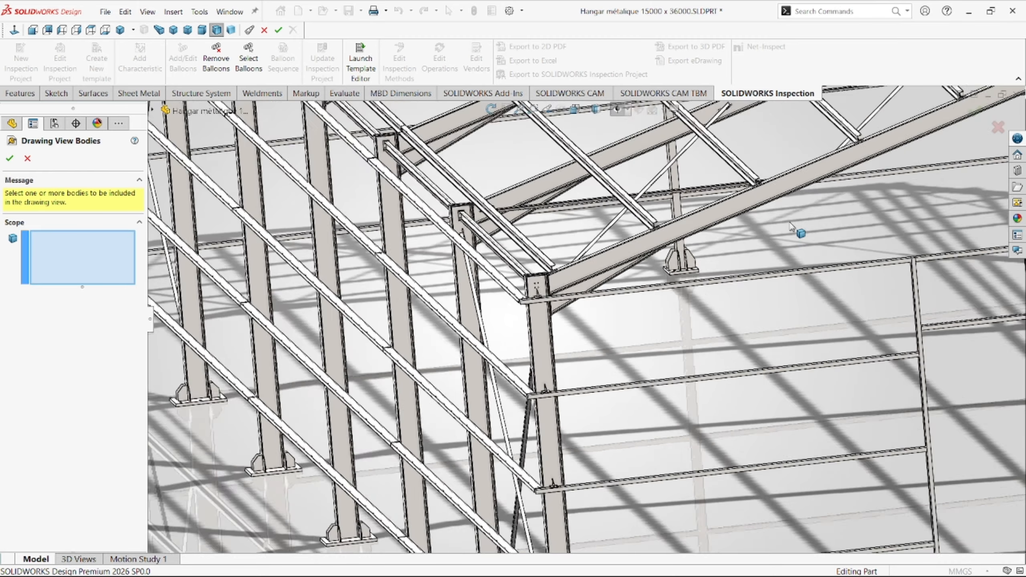
pyautogui.scroll(-3, 789, 224)
pyautogui.scroll(4, 783, 221)
pyautogui.scroll(-2, 781, 226)
pyautogui.click(587, 299)
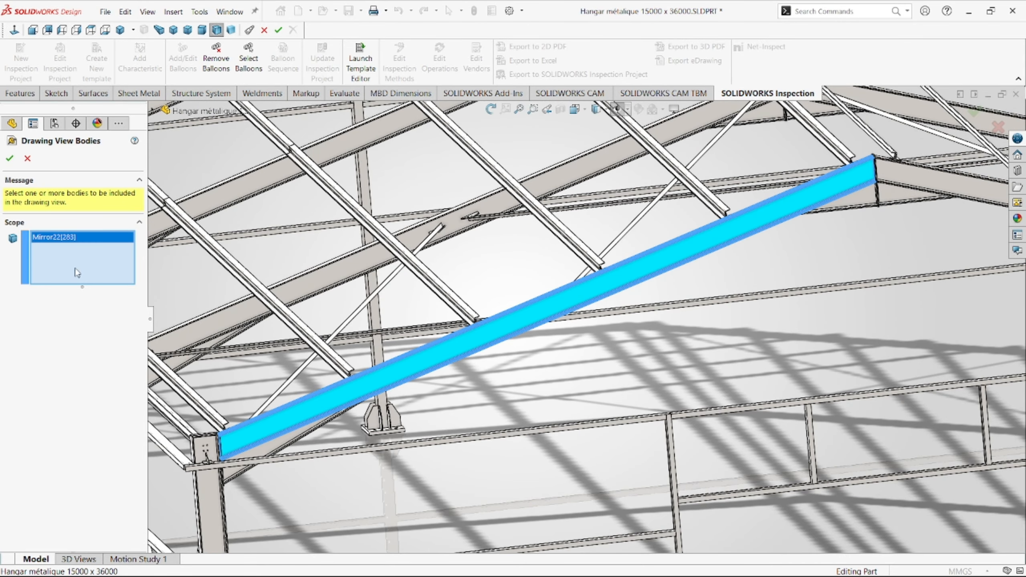
pyautogui.click(10, 158)
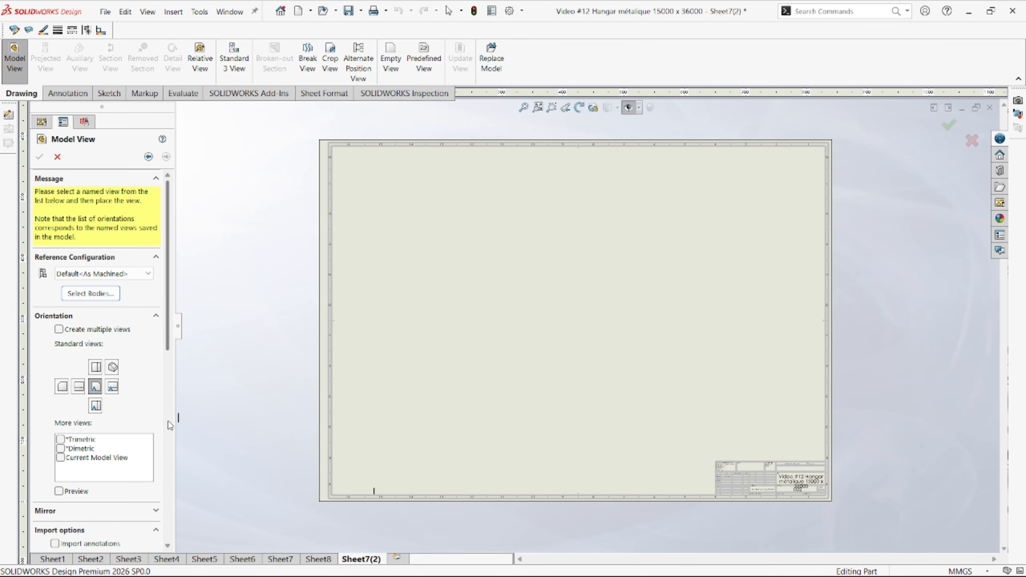
# - Place the rafter in its right-side orientation on the upper part of Sheet7(2), using the sheet scale
pyautogui.scroll(-3, 170, 425)
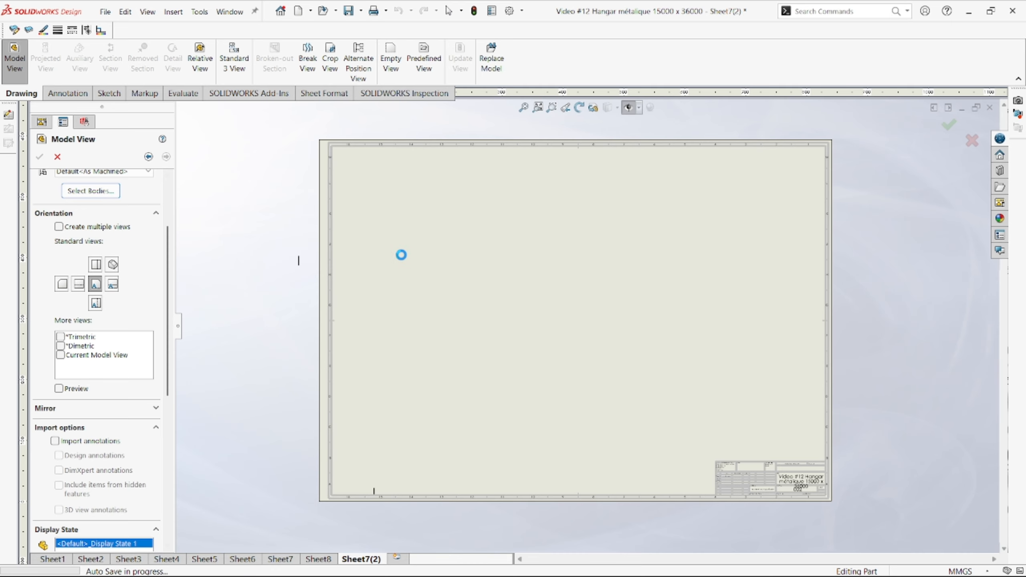
pyautogui.click(113, 286)
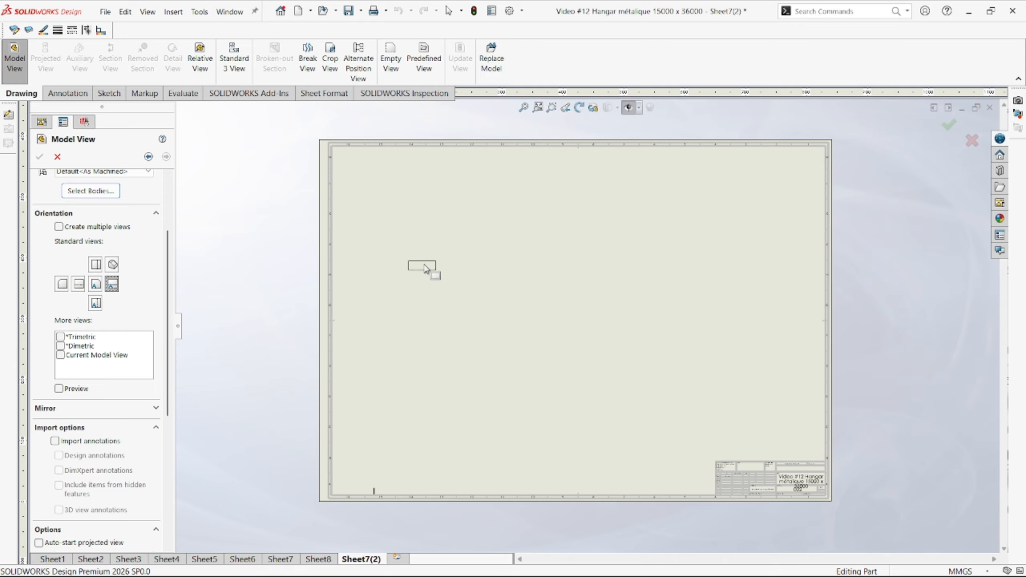
pyautogui.scroll(3, 508, 355)
pyautogui.scroll(-2, 657, 297)
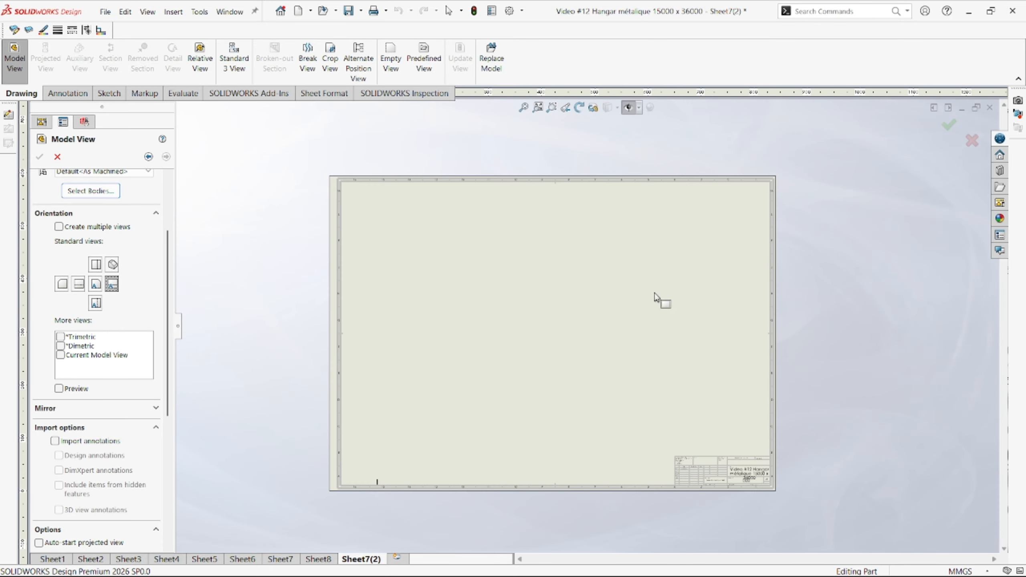
pyautogui.scroll(-5, 159, 442)
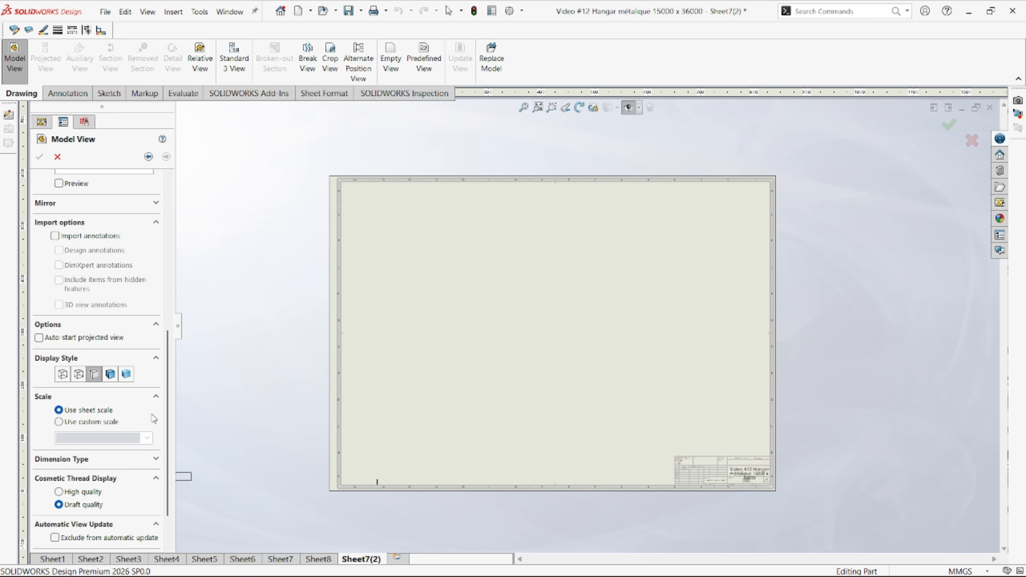
pyautogui.scroll(-1, 153, 418)
pyautogui.scroll(2, 107, 324)
pyautogui.scroll(-2, 150, 411)
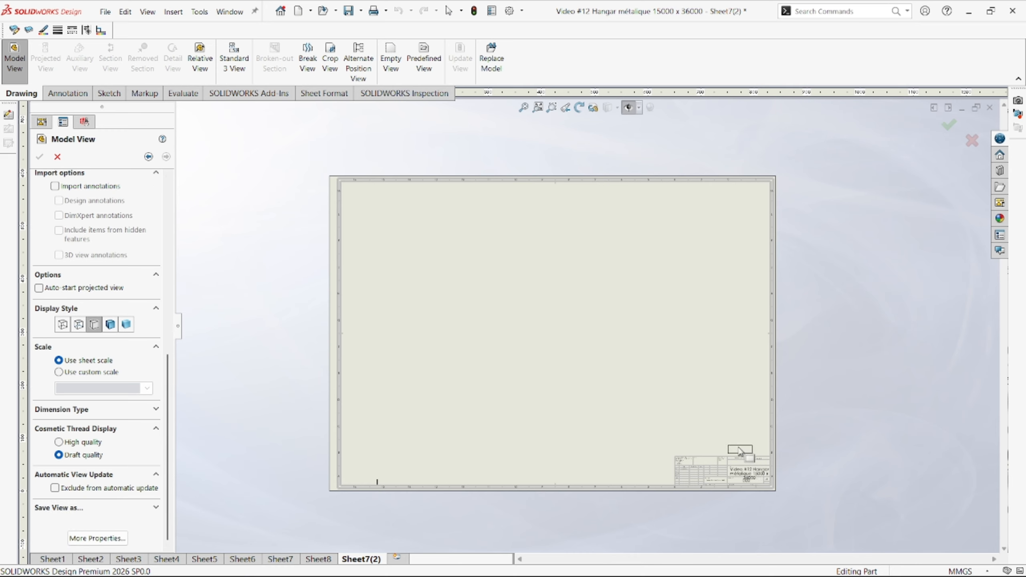
pyautogui.scroll(-2, 727, 404)
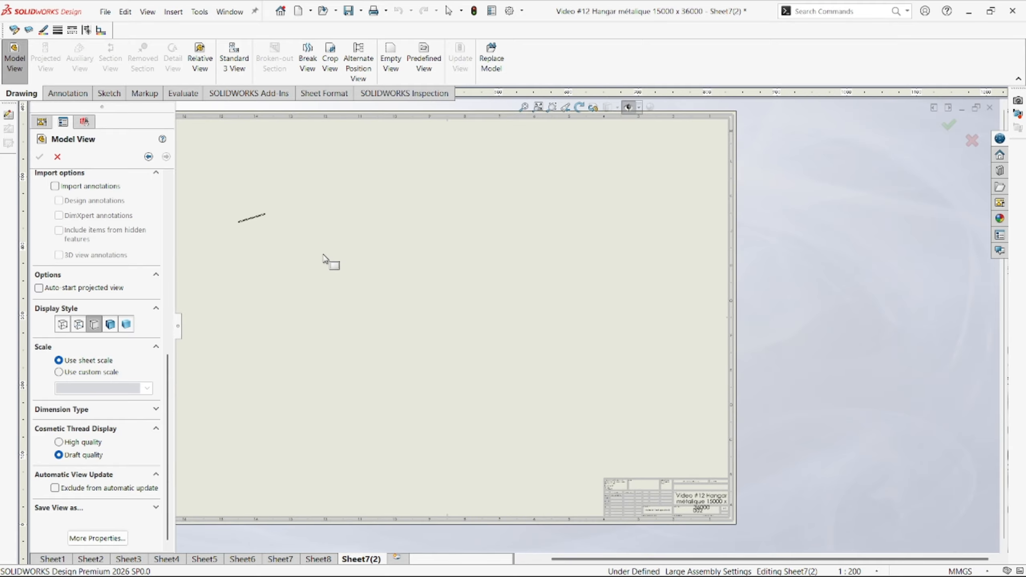
pyautogui.click(319, 254)
# - Set the sheet scale to 1:10 and move the rafter view fully inside the sheet border
pyautogui.scroll(-4, 468, 283)
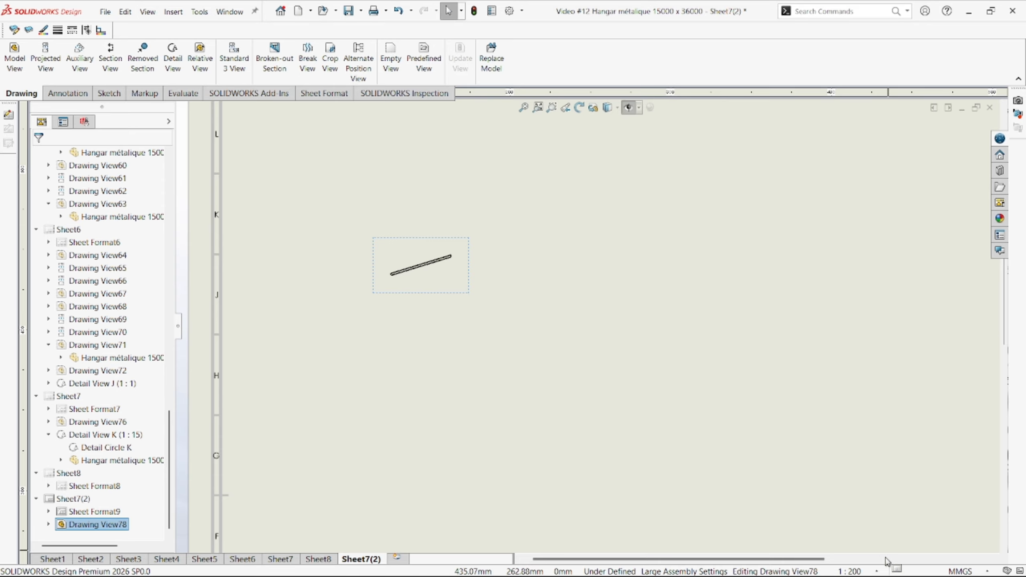
pyautogui.click(876, 571)
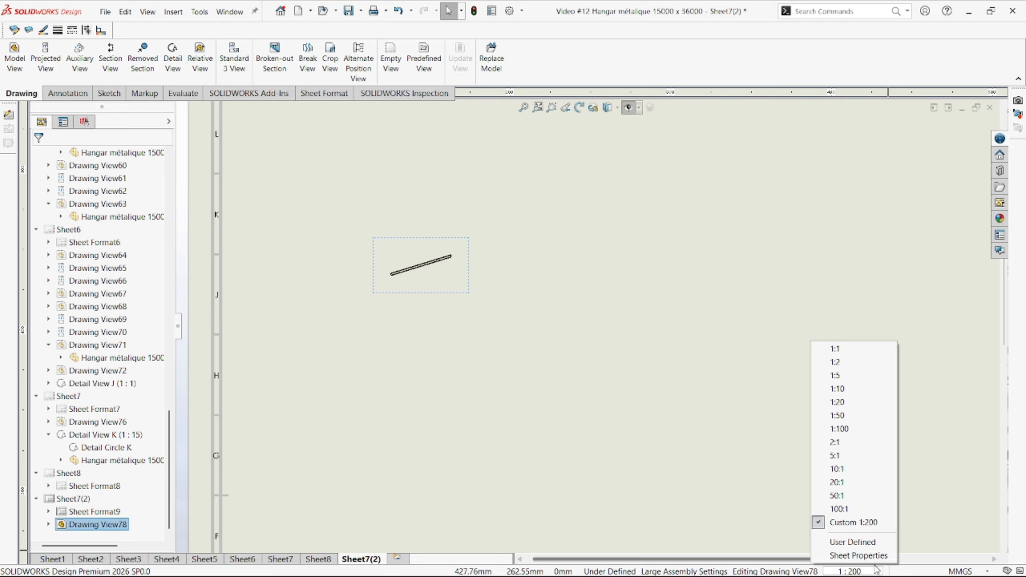
pyautogui.click(875, 415)
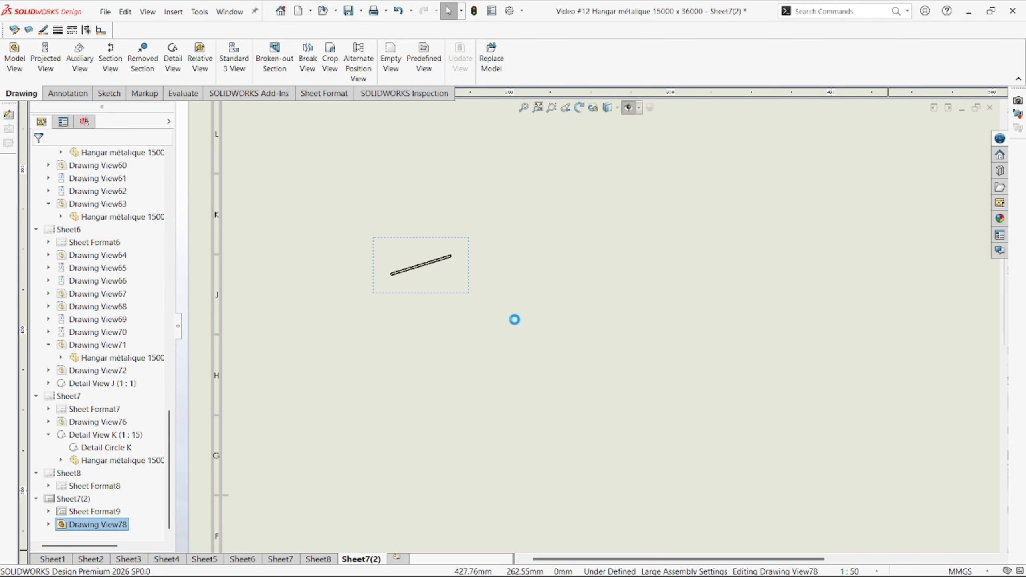
pyautogui.click(876, 570)
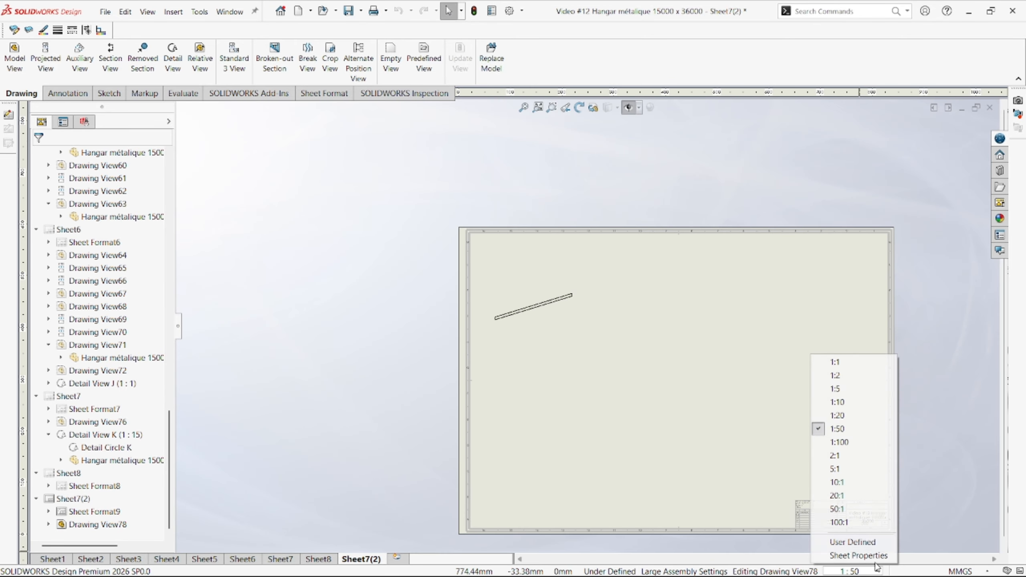
pyautogui.click(860, 402)
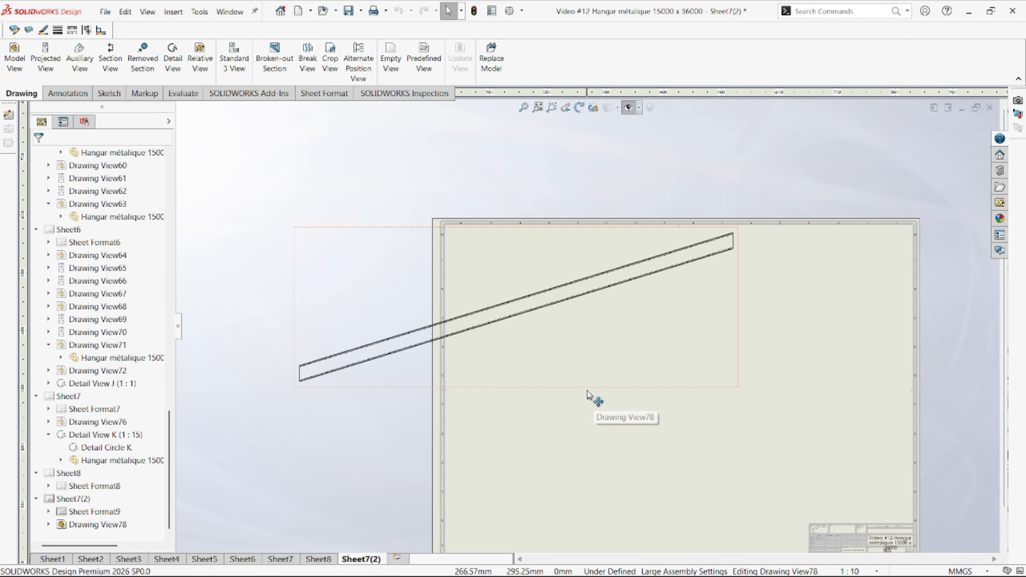
pyautogui.moveTo(591, 396)
pyautogui.mouseDown()
pyautogui.moveTo(712, 398)
pyautogui.moveTo(743, 413)
pyautogui.moveTo(748, 403)
pyautogui.mouseUp()
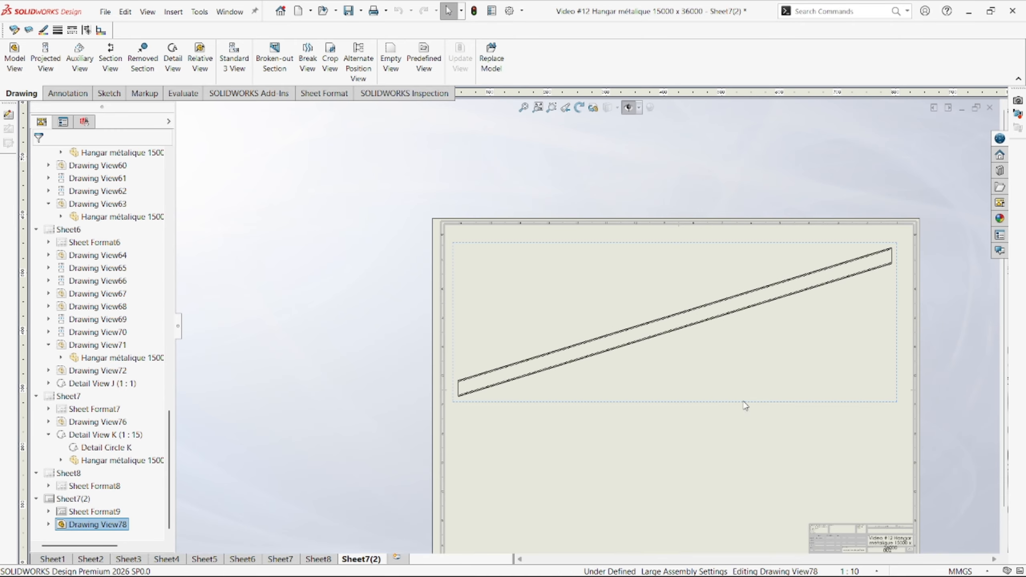
# - Dimension the full length of the rafter's lower sloping edge, placing the dimension parallel below the rafter
pyautogui.scroll(1, 717, 356)
pyautogui.scroll(1, 710, 347)
pyautogui.scroll(-5, 758, 313)
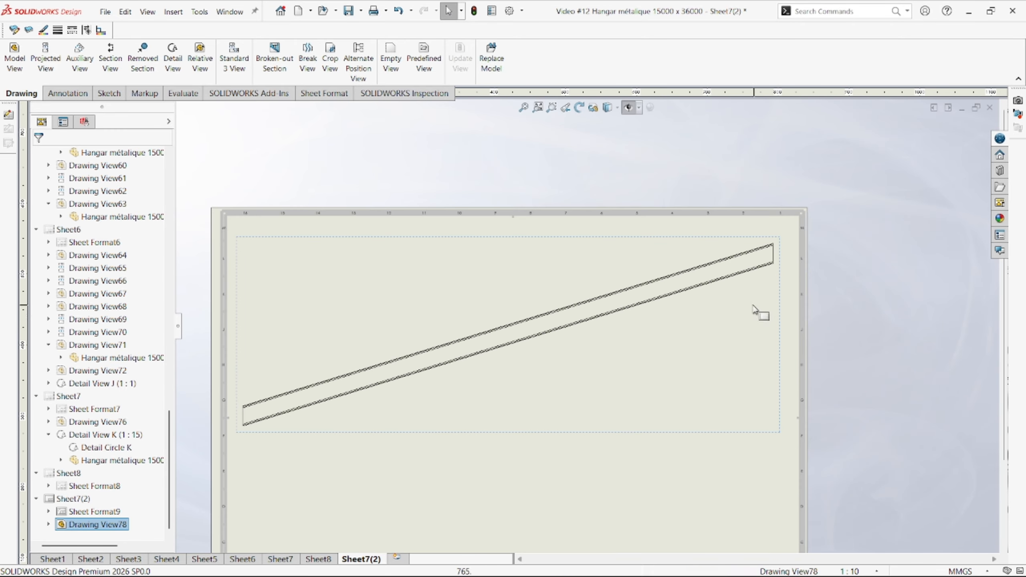
pyautogui.scroll(6, 588, 333)
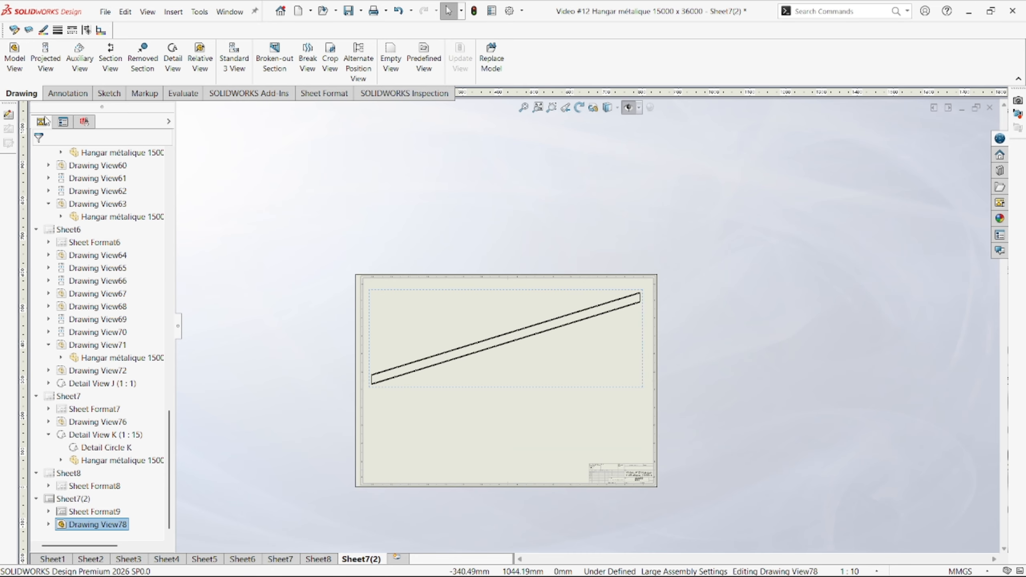
pyautogui.click(51, 94)
pyautogui.click(21, 59)
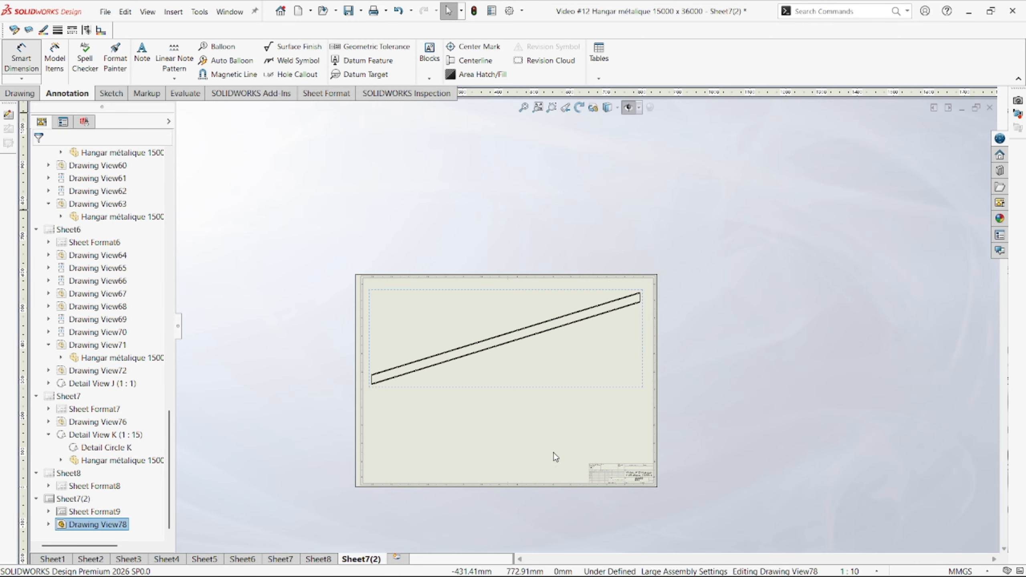
pyautogui.scroll(-4, 484, 384)
pyautogui.click(499, 323)
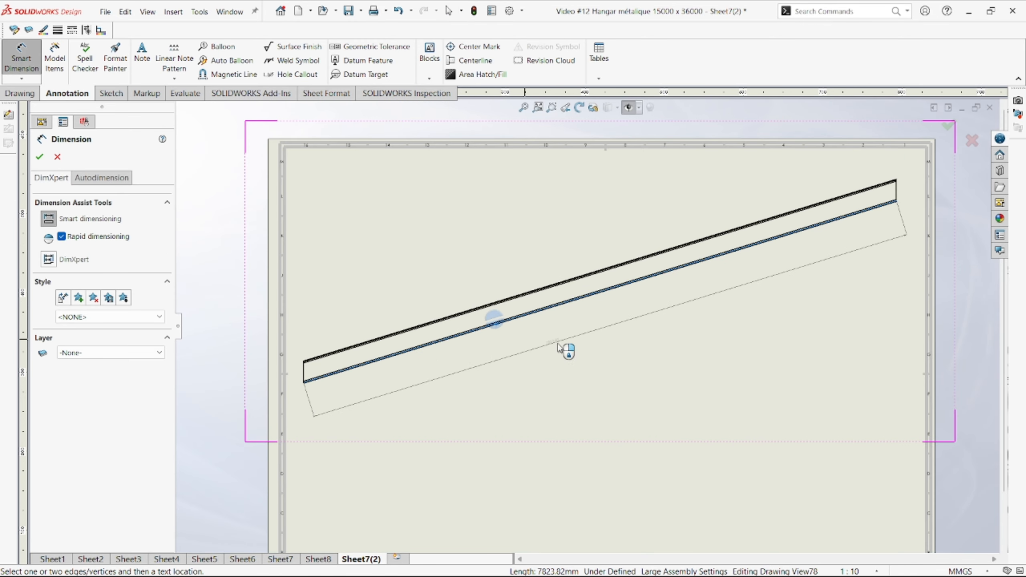
pyautogui.press('Escape')
pyautogui.scroll(-2, 623, 330)
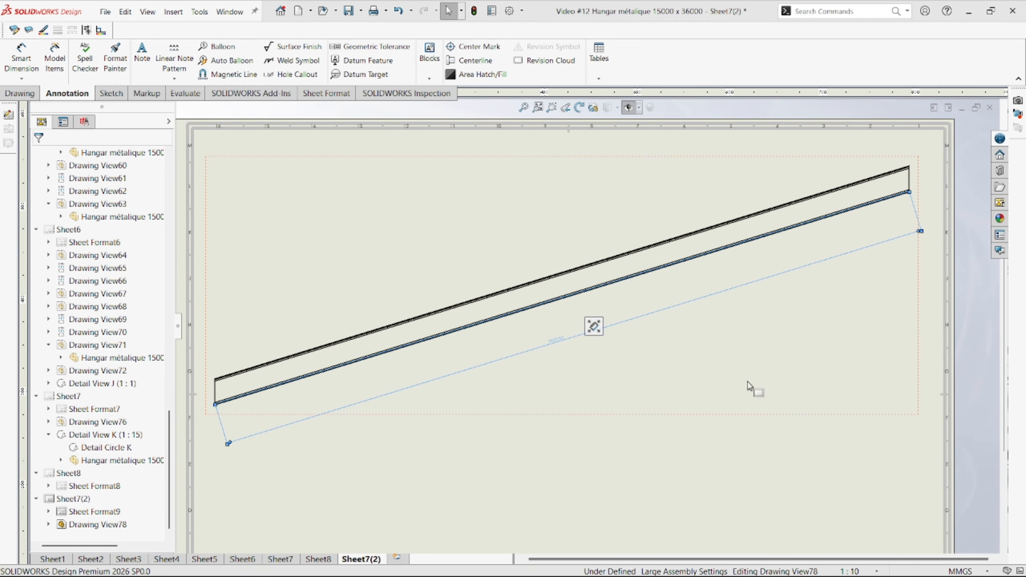
pyautogui.scroll(2, 593, 366)
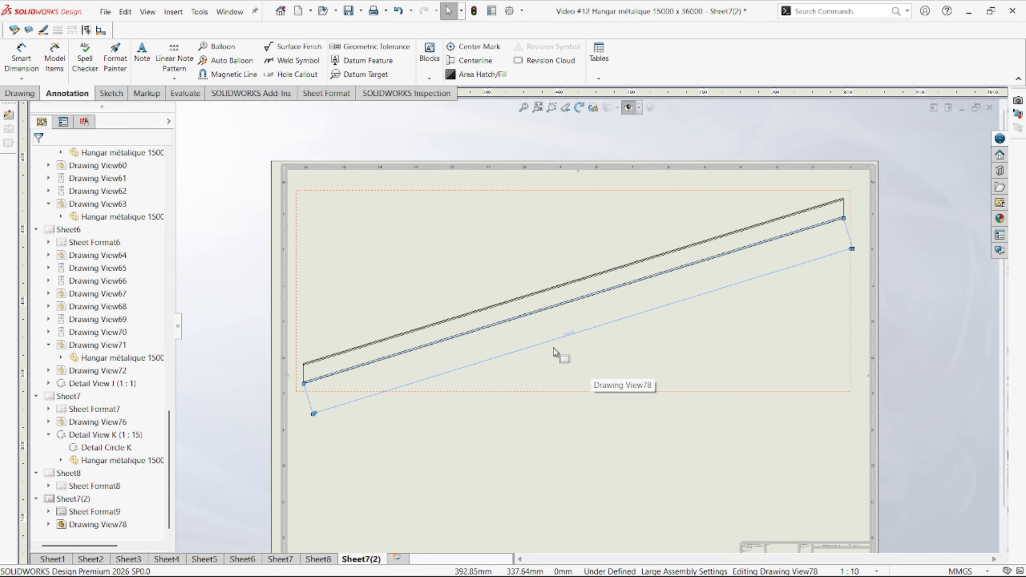
pyautogui.scroll(10, 170, 451)
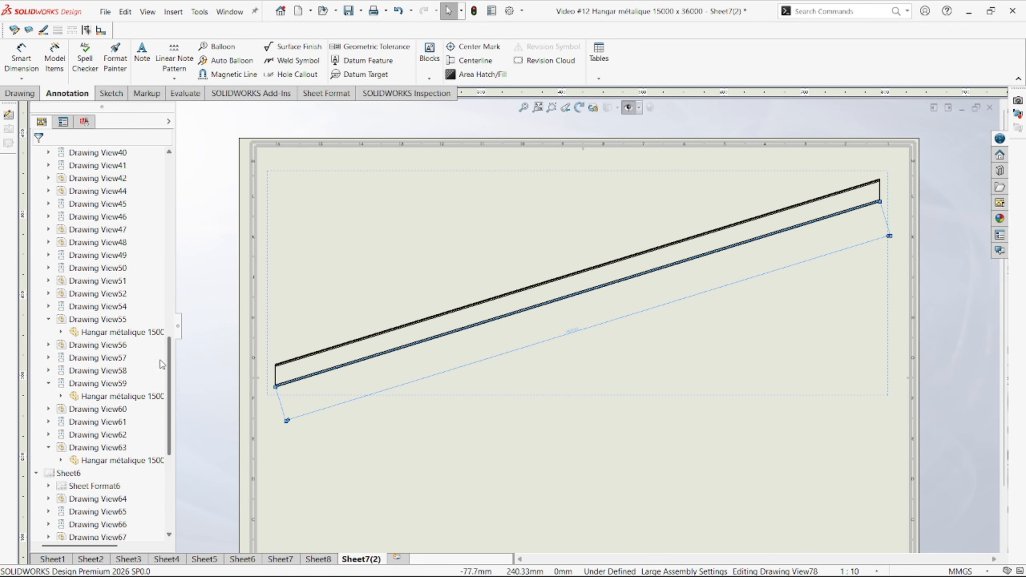
pyautogui.click(63, 121)
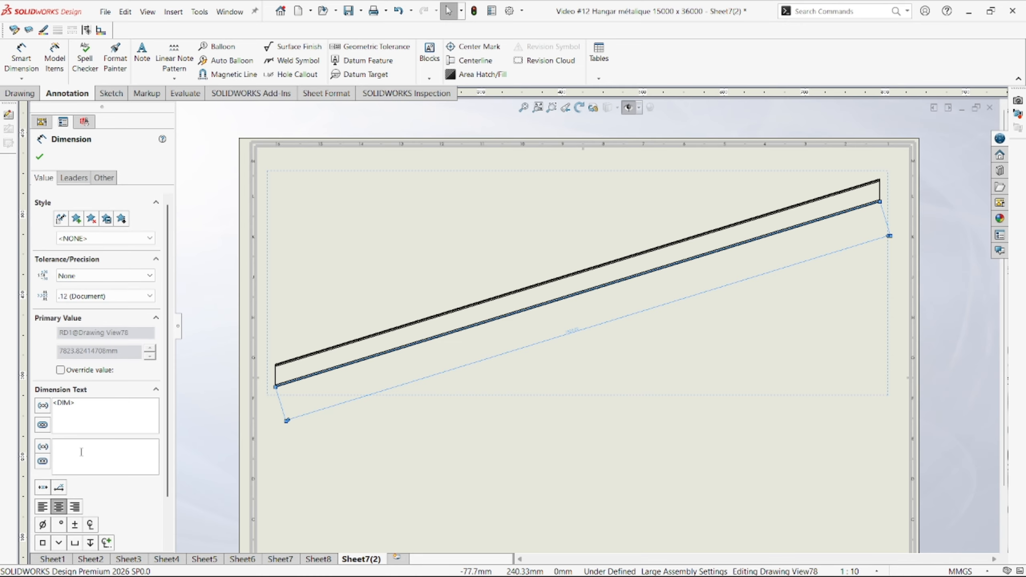
pyautogui.click(580, 432)
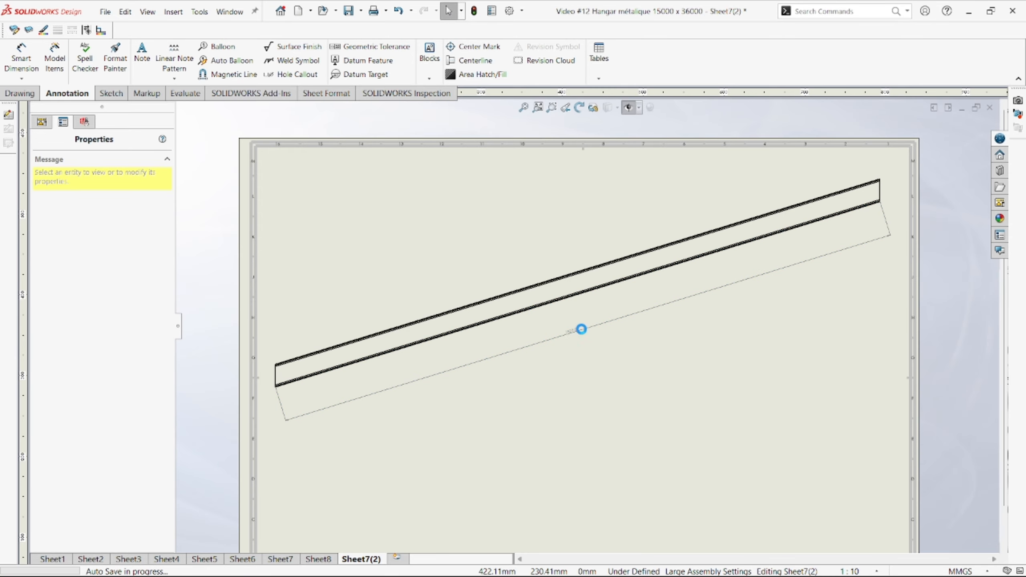
# - Insert the marked model dimensions into the rafter view, using the selected feature's upper and lower edges as the source
pyautogui.scroll(-2, 343, 378)
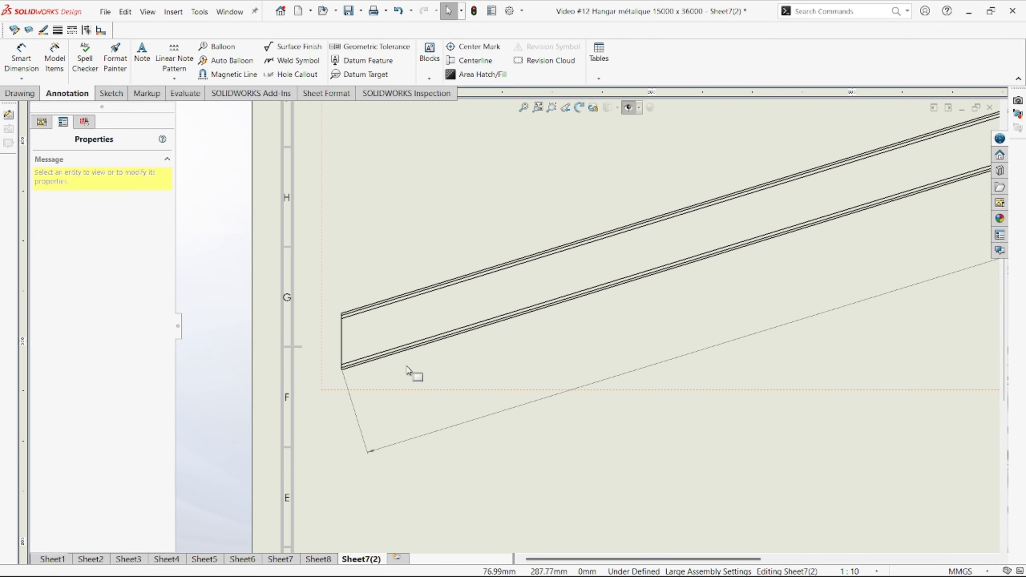
pyautogui.scroll(4, 714, 311)
pyautogui.scroll(-2, 714, 311)
pyautogui.scroll(-4, 476, 348)
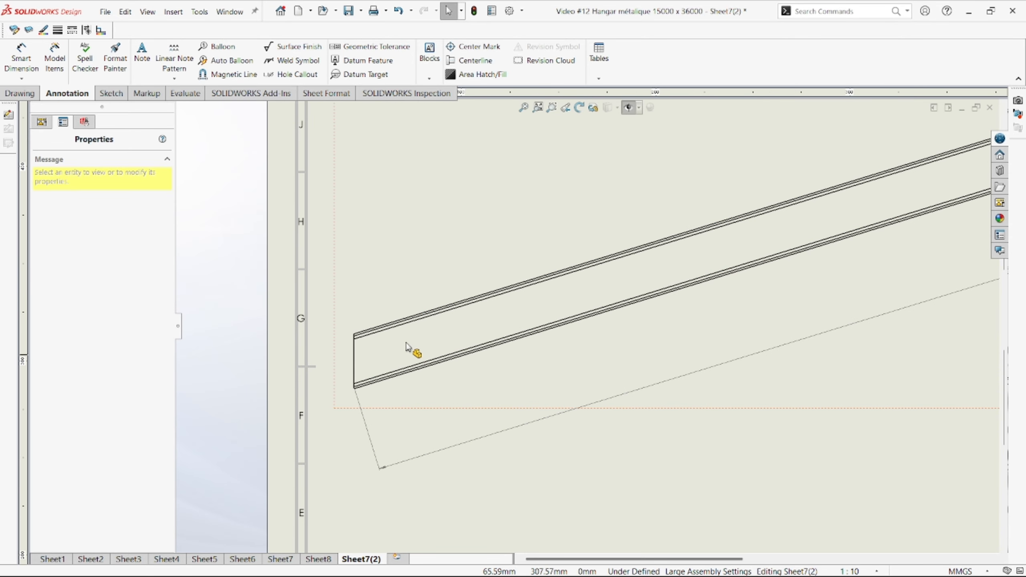
pyautogui.click(420, 318)
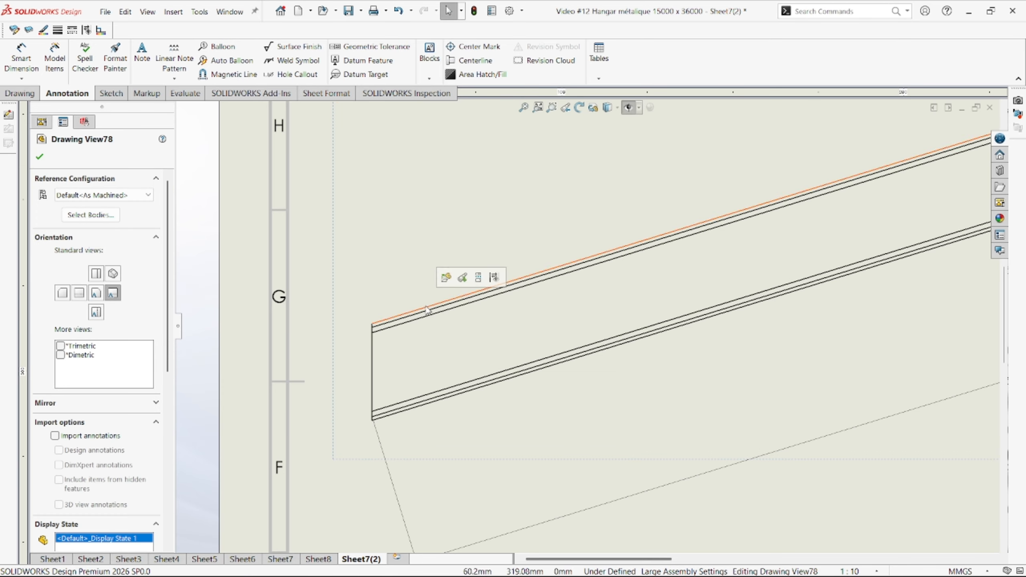
pyautogui.click(477, 389)
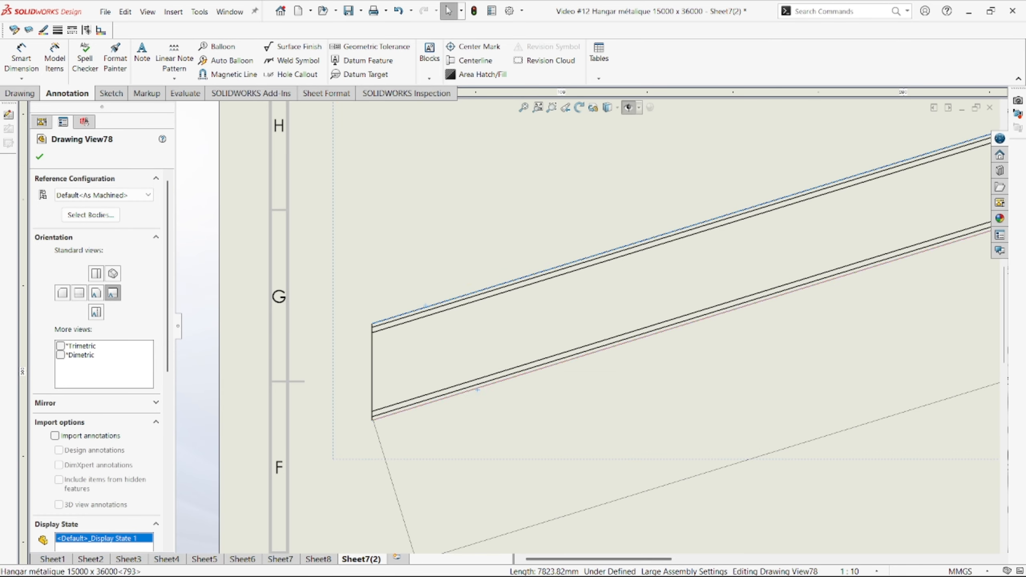
pyautogui.click(54, 57)
pyautogui.scroll(5, 579, 326)
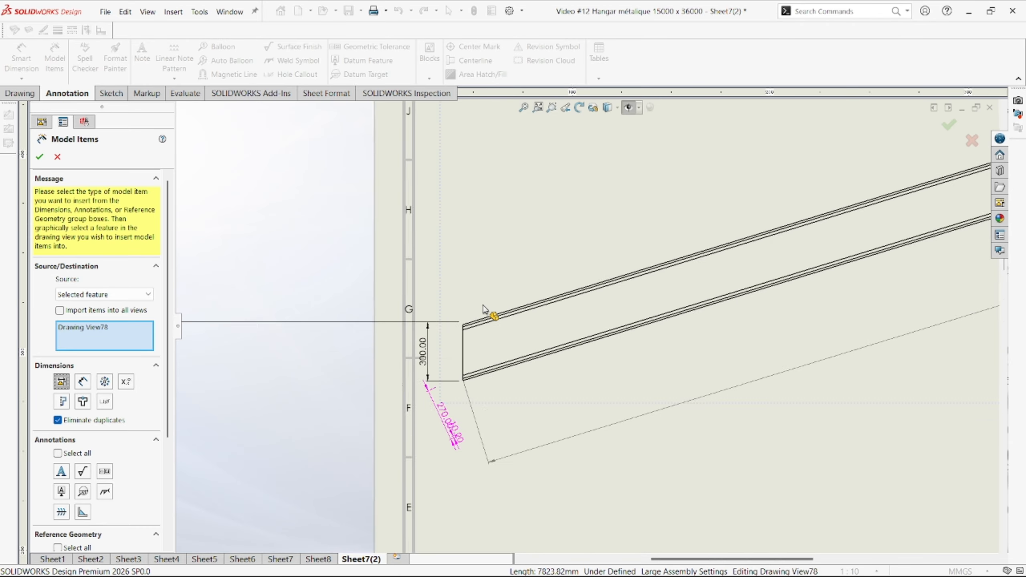
pyautogui.scroll(5, 734, 280)
pyautogui.scroll(-6, 797, 252)
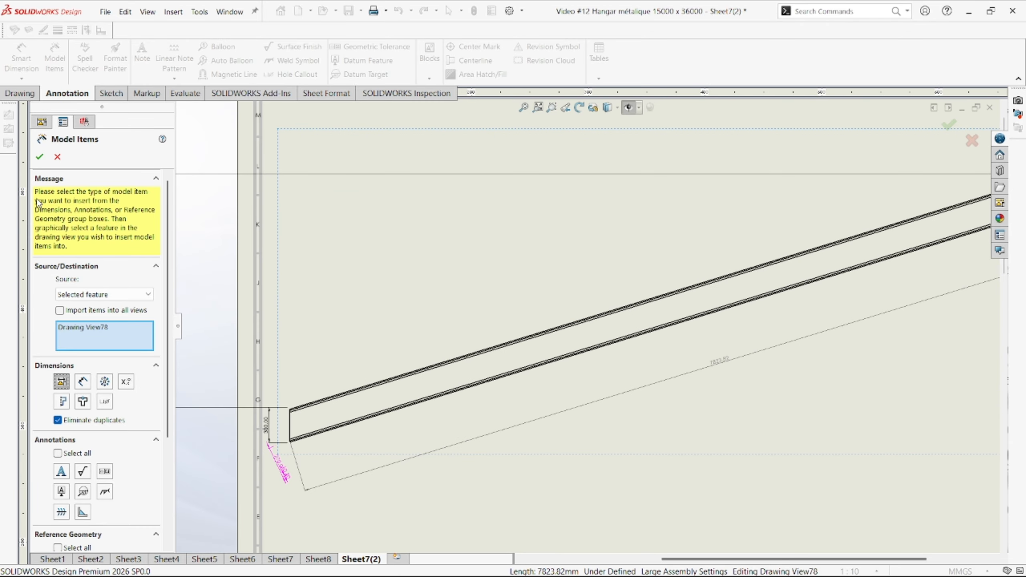
pyautogui.click(40, 158)
# - Move the 300 dimension closer to the rafter's lower end and delete the imported 270 and 10.20 dimensions
pyautogui.scroll(-6, 286, 447)
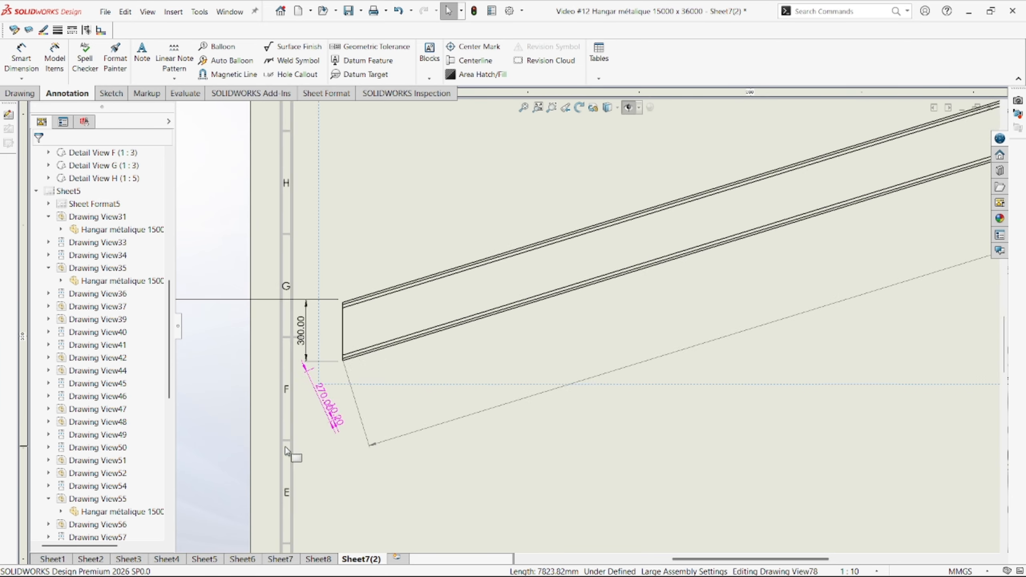
pyautogui.moveTo(332, 299); pyautogui.dragTo(372, 299)
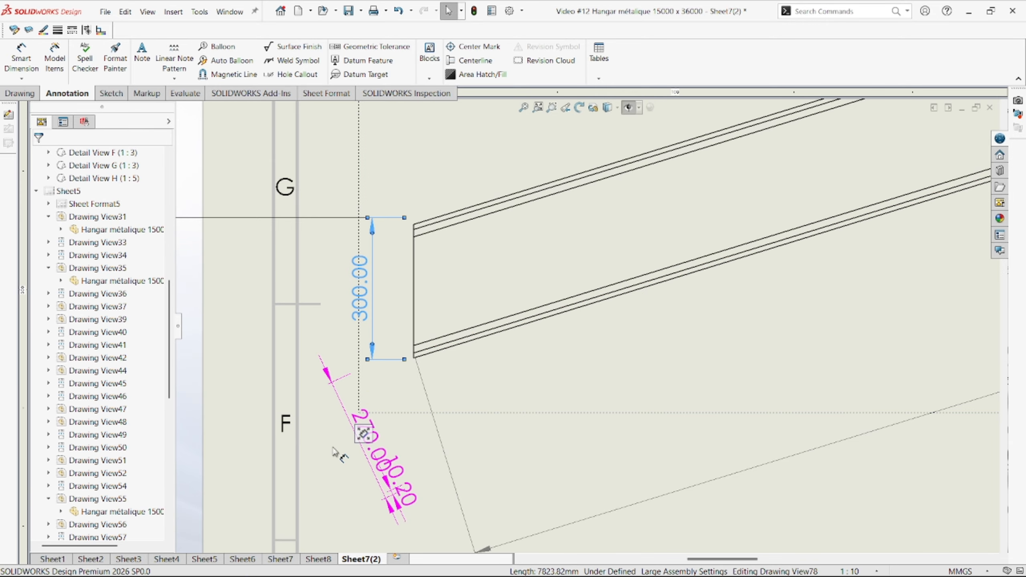
pyautogui.moveTo(400, 479); pyautogui.dragTo(341, 477)
pyautogui.press('Delete')
pyautogui.click(398, 483)
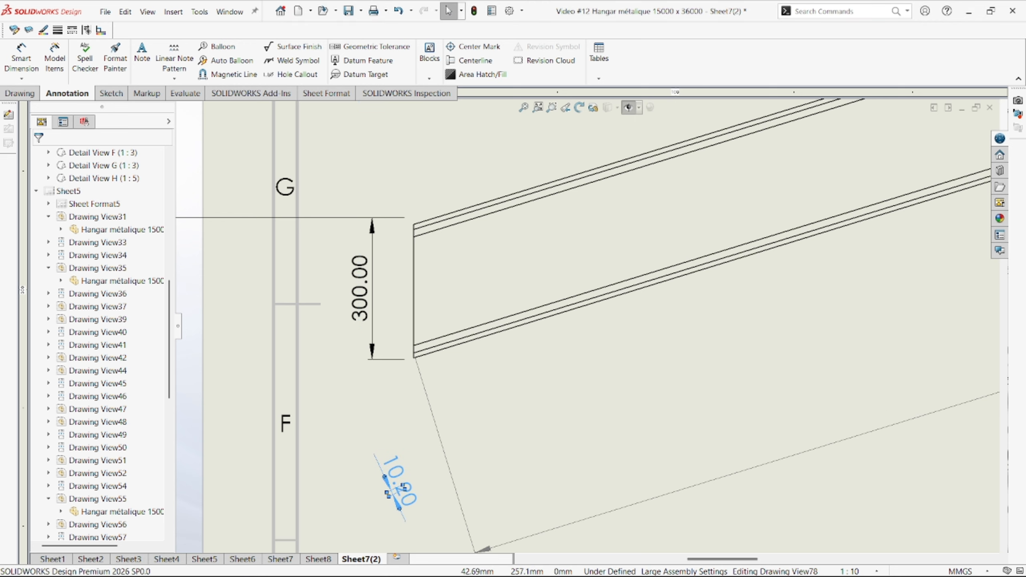
pyautogui.press('Delete')
# - Delete the imported vertical dimension beside the rafter's upper end
pyautogui.scroll(13, 481, 406)
pyautogui.scroll(-10, 686, 301)
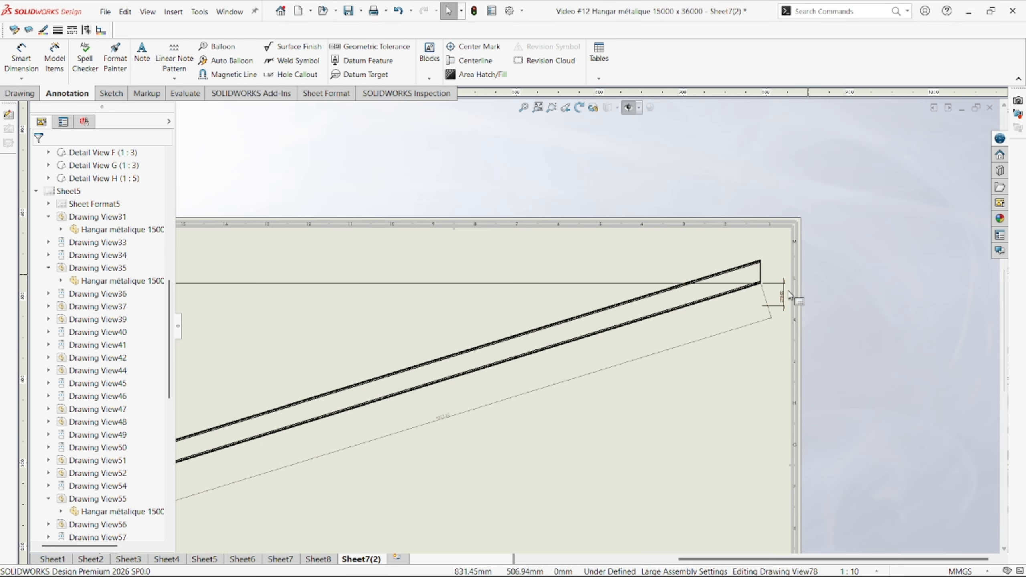
pyautogui.click(733, 323)
pyautogui.press('Delete')
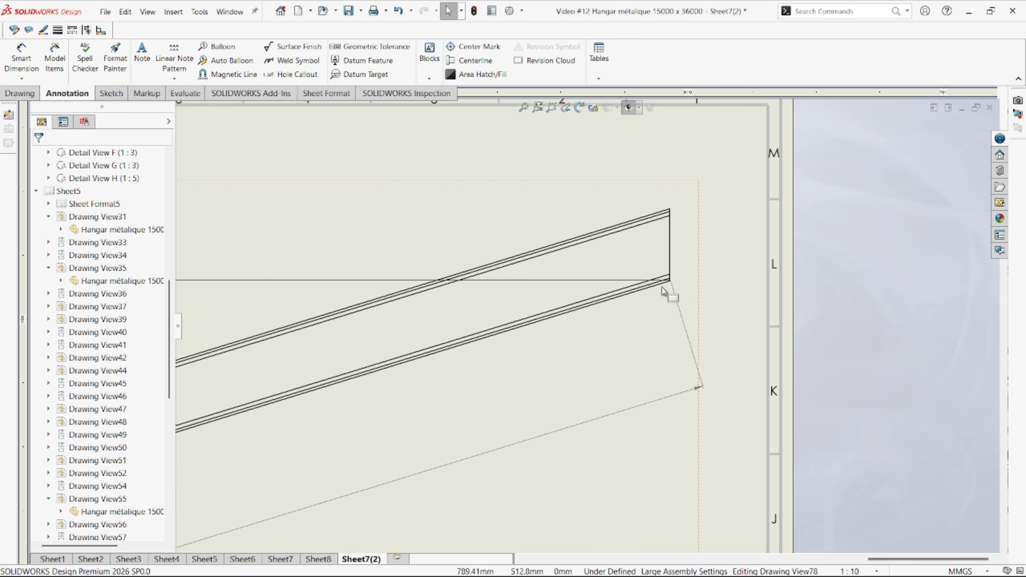
pyautogui.click(20, 93)
pyautogui.click(65, 93)
pyautogui.click(107, 93)
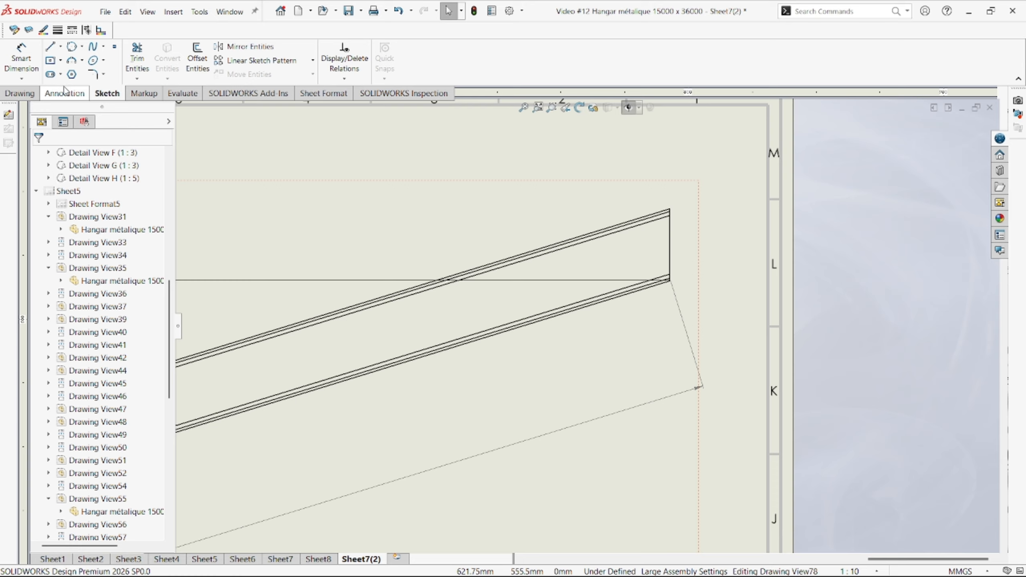
pyautogui.click(50, 47)
pyautogui.click(60, 48)
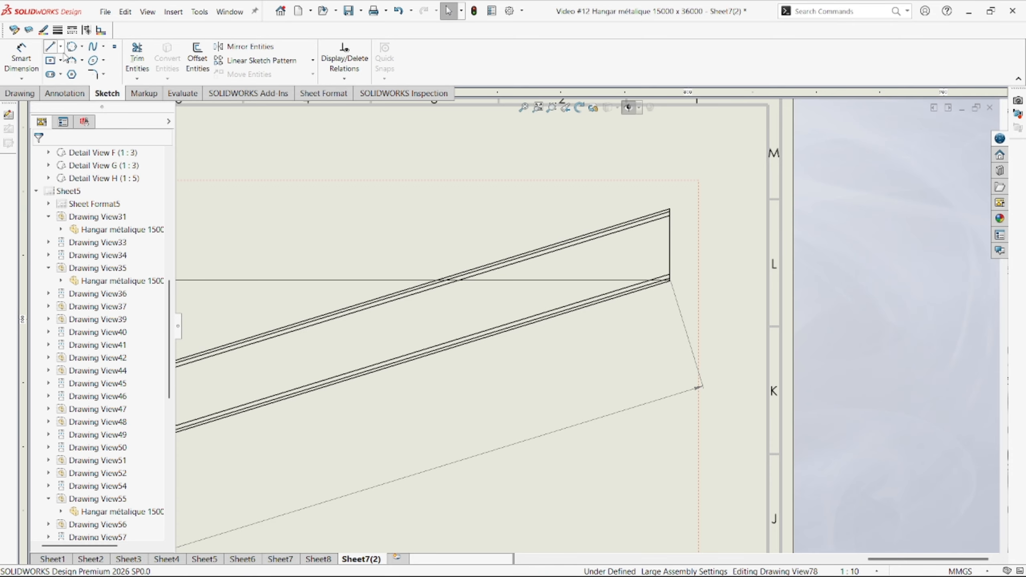
pyautogui.click(67, 73)
pyautogui.scroll(-1, 679, 214)
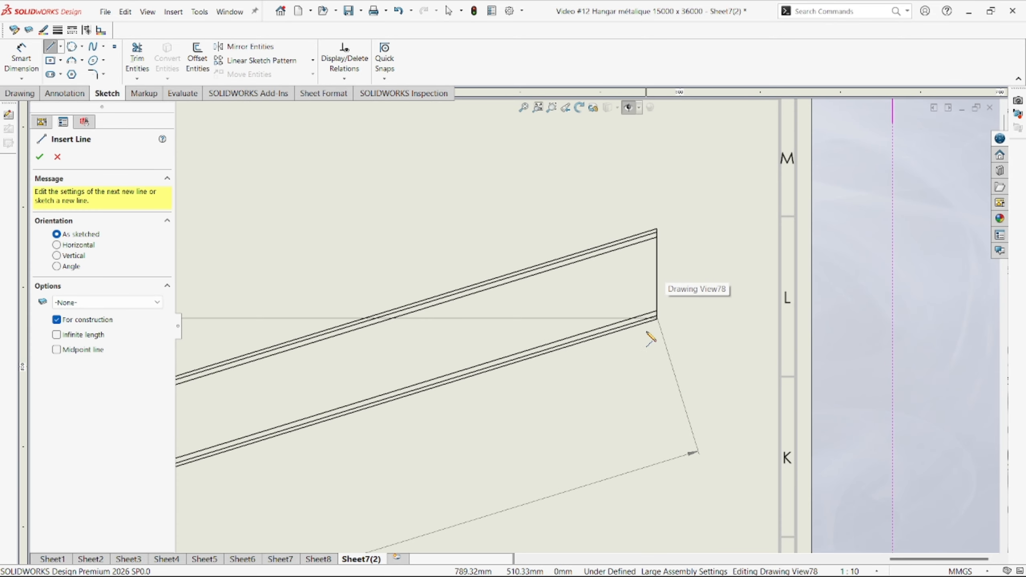
pyautogui.click(657, 230)
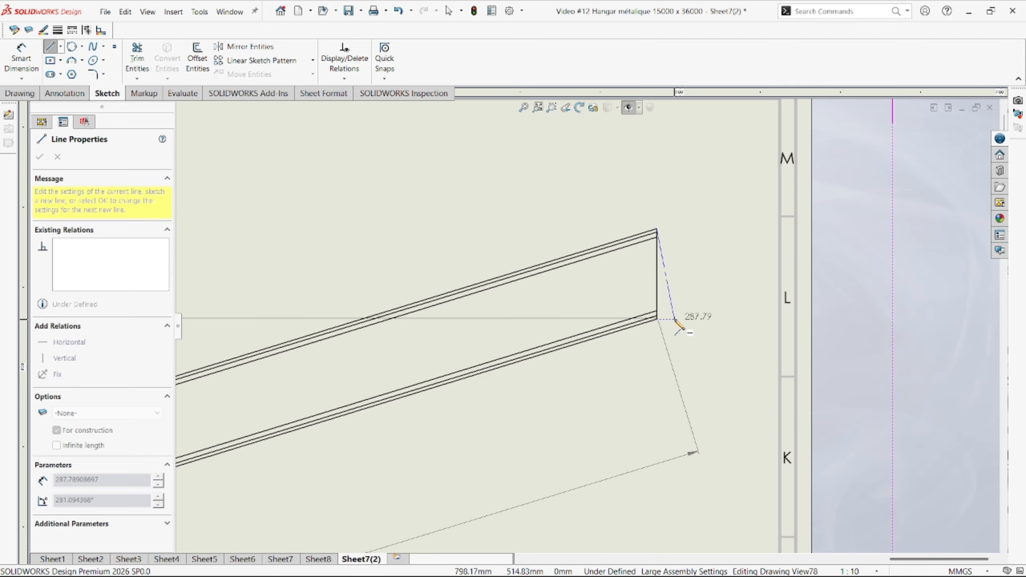
pyautogui.press('Escape')
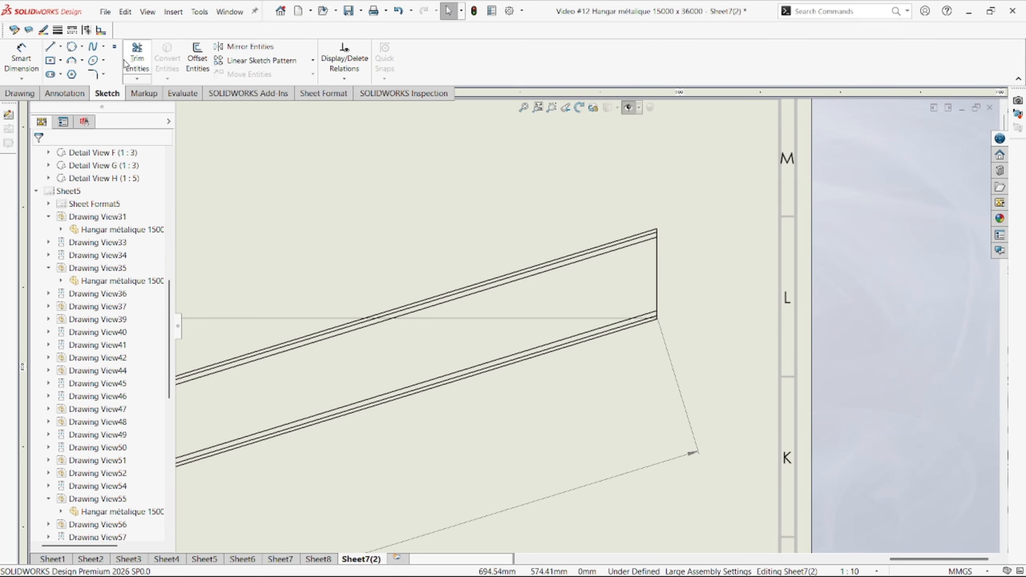
# - Sketch a centerline about 300 mm long extending the rafter's lower edge beyond the bottom corner of its upper end
pyautogui.click(59, 47)
pyautogui.click(74, 74)
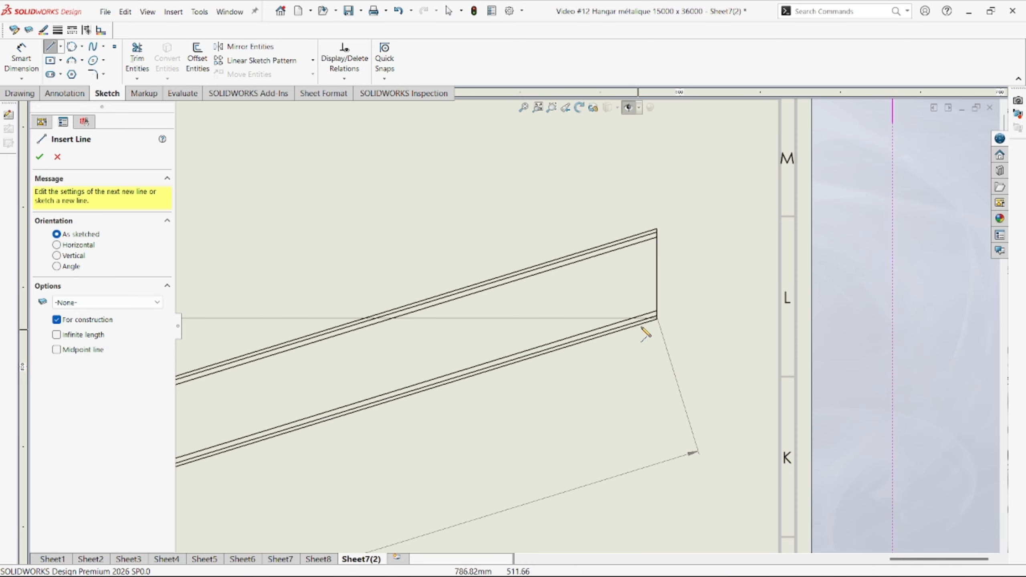
pyautogui.click(656, 319)
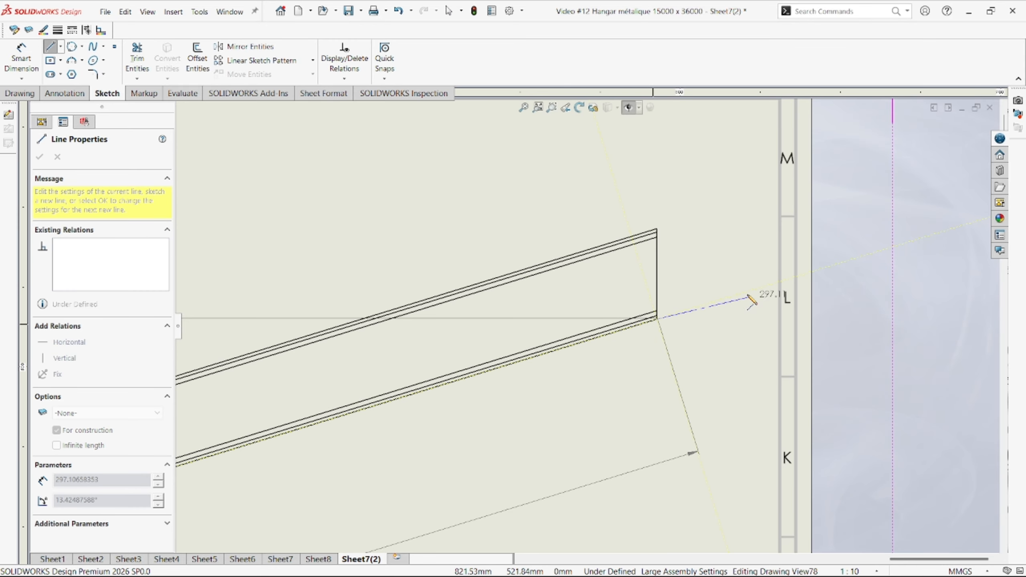
pyautogui.click(747, 292)
pyautogui.scroll(-2, 723, 285)
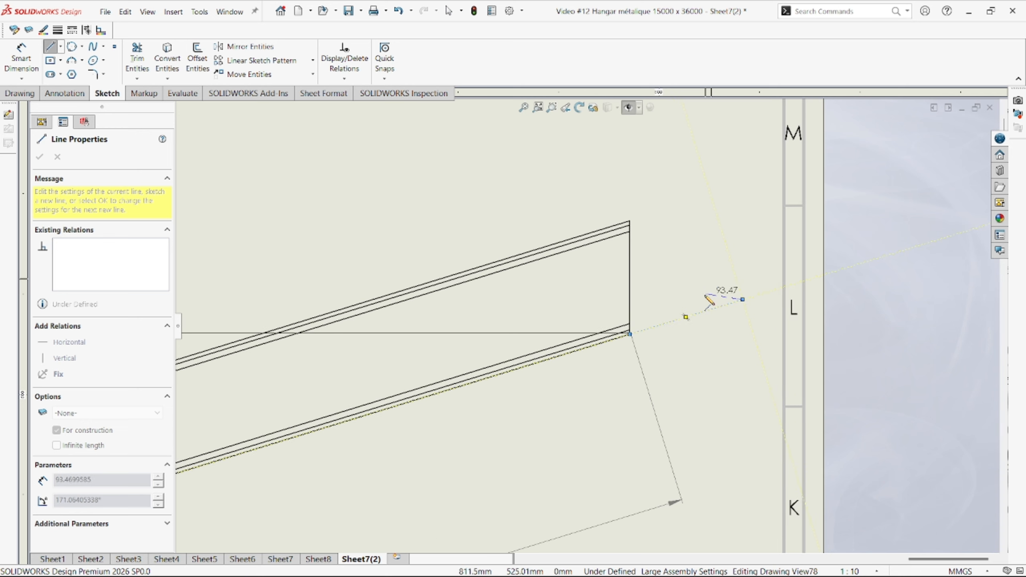
pyautogui.press('Escape')
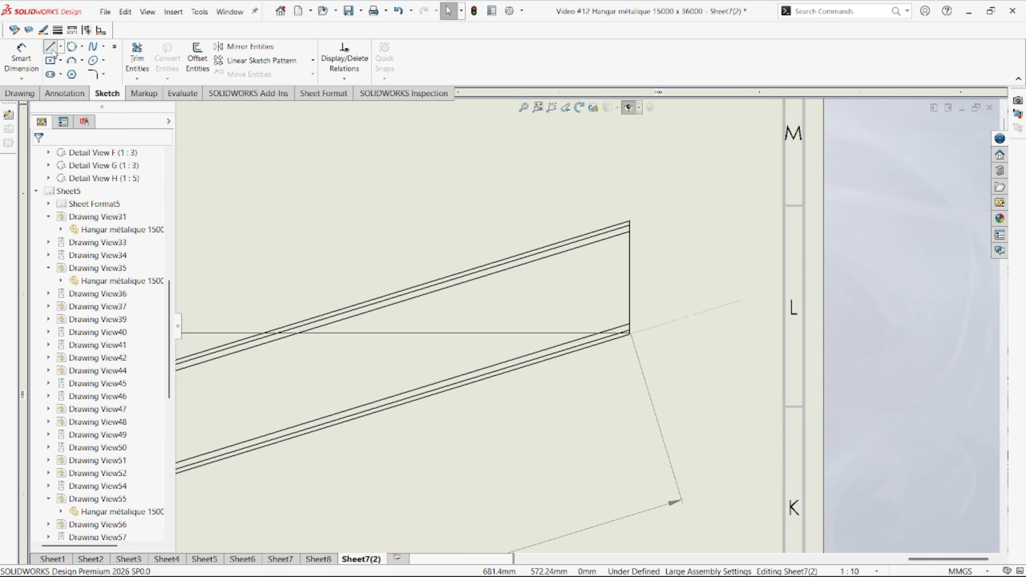
# - Sketch a centerline from the top corner of the rafter's upper end, perpendicular to the extension centerline
pyautogui.click(50, 46)
pyautogui.click(60, 46)
pyautogui.click(79, 73)
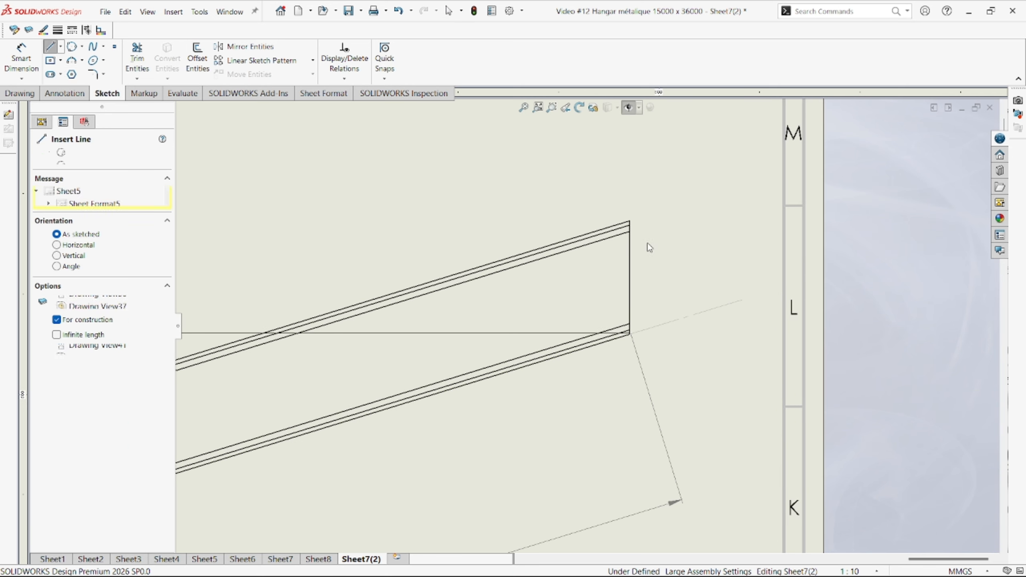
pyautogui.click(630, 222)
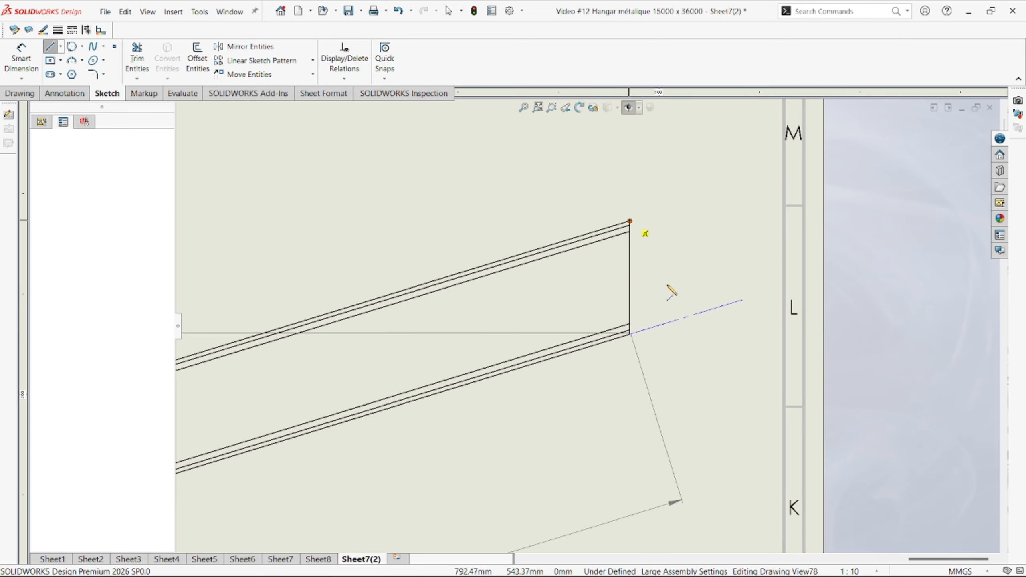
pyautogui.click(662, 325)
pyautogui.press('Escape')
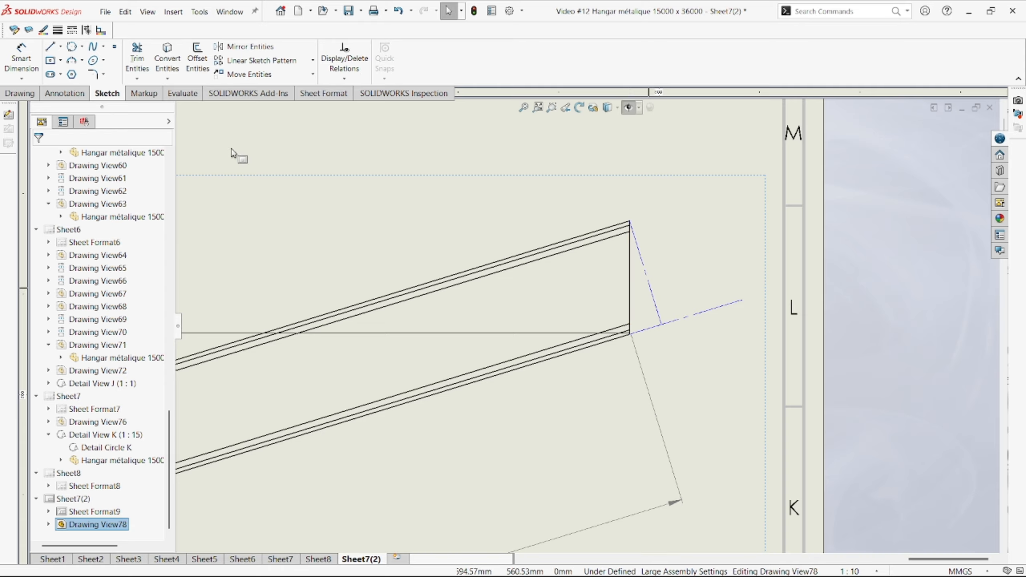
# - Dimension the angle between the rafter's vertical upper end cut and the perpendicular centerline, placing the value below the end
pyautogui.click(21, 60)
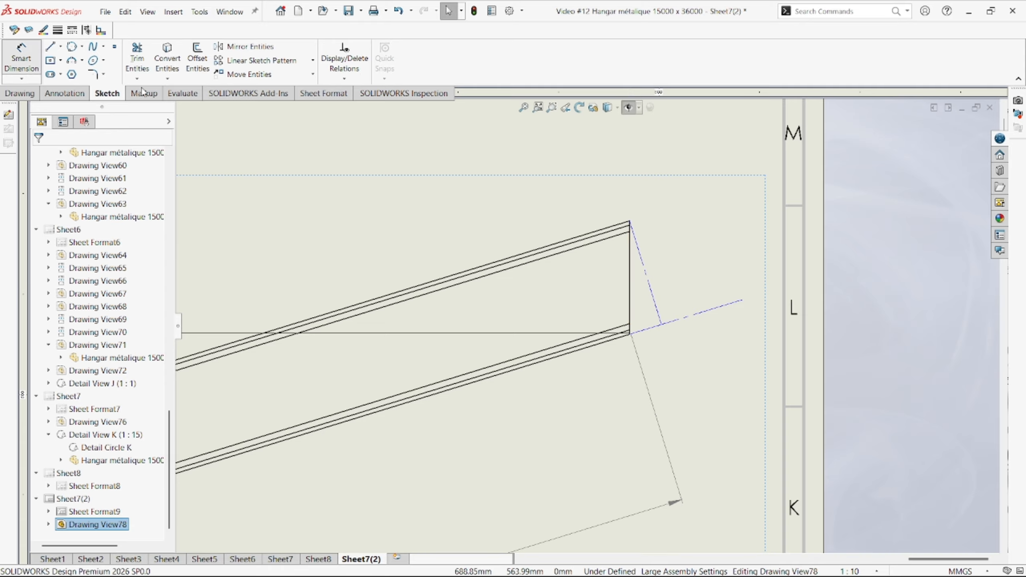
pyautogui.click(629, 289)
pyautogui.click(656, 298)
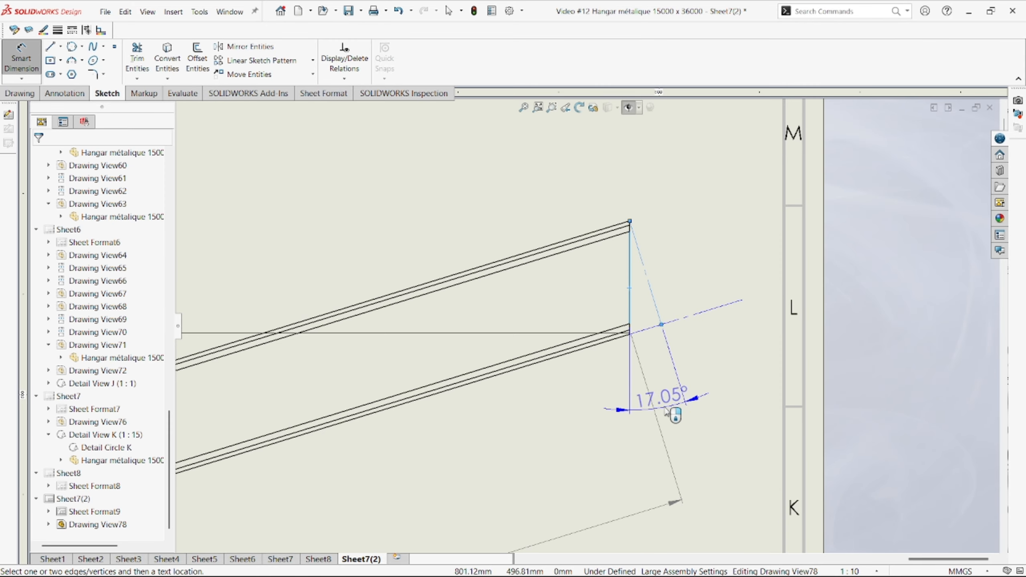
pyautogui.click(659, 390)
pyautogui.click(659, 391)
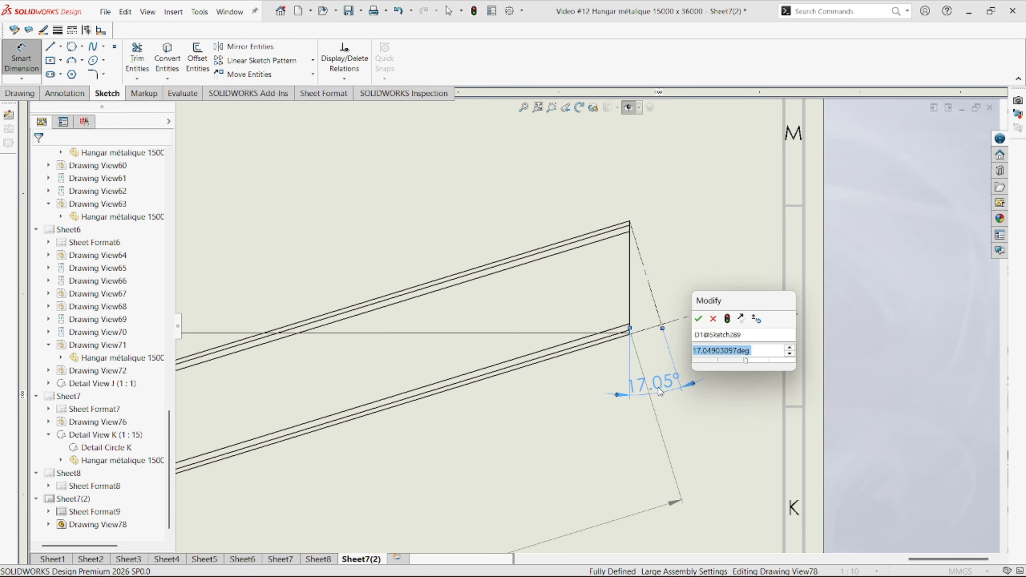
pyautogui.click(699, 320)
# - Move the 300 dimension from outside the rafter's lower end to inside the rafter's outline
pyautogui.scroll(6, 572, 355)
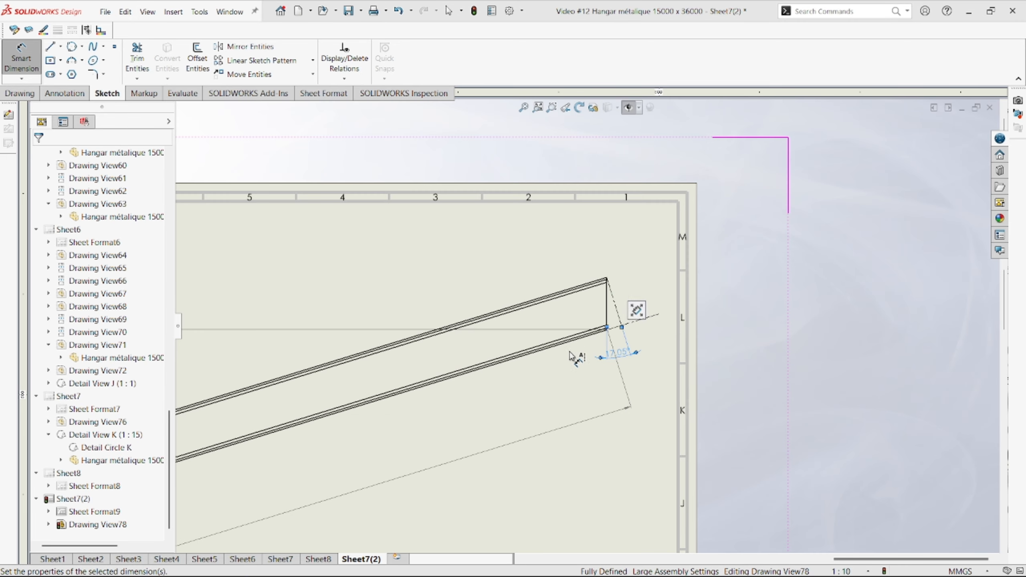
pyautogui.scroll(-8, 264, 408)
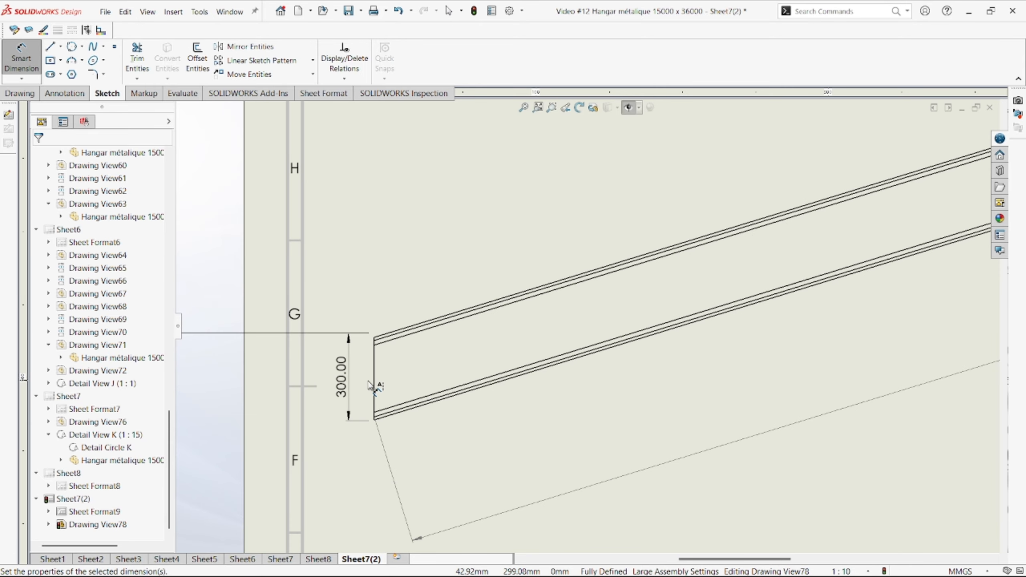
pyautogui.moveTo(347, 382); pyautogui.dragTo(519, 381)
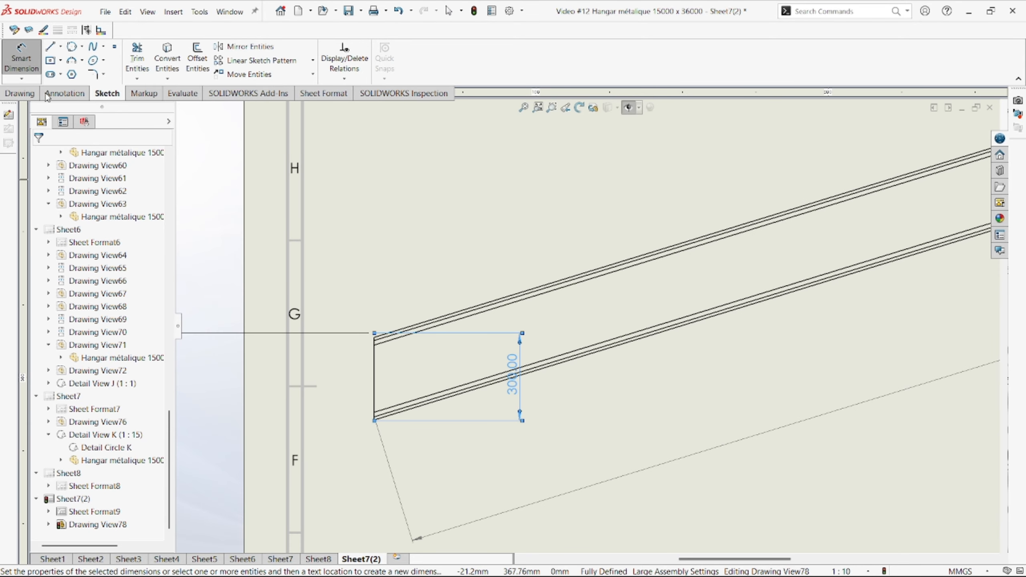
pyautogui.click(49, 46)
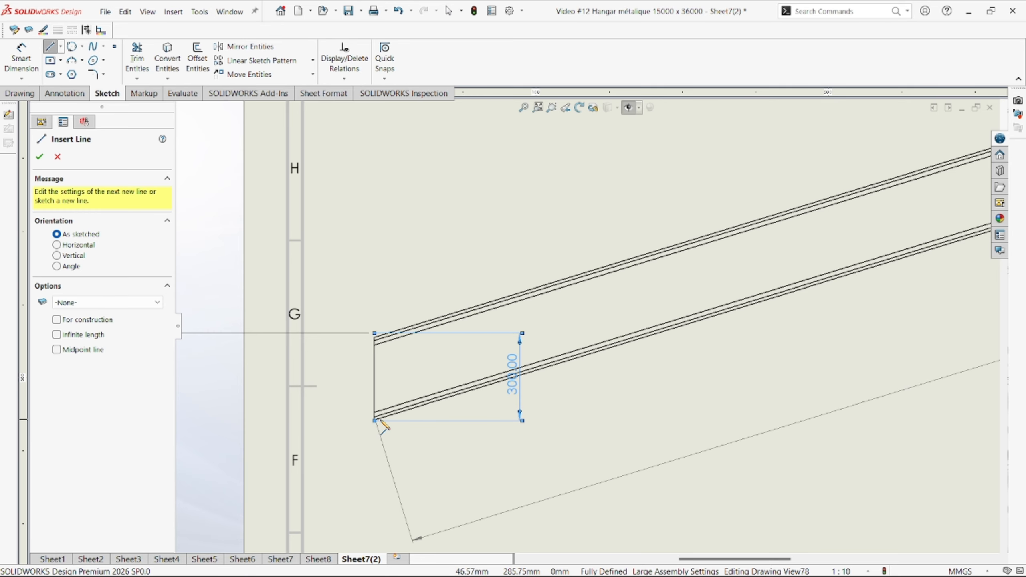
pyautogui.scroll(-2, 395, 358)
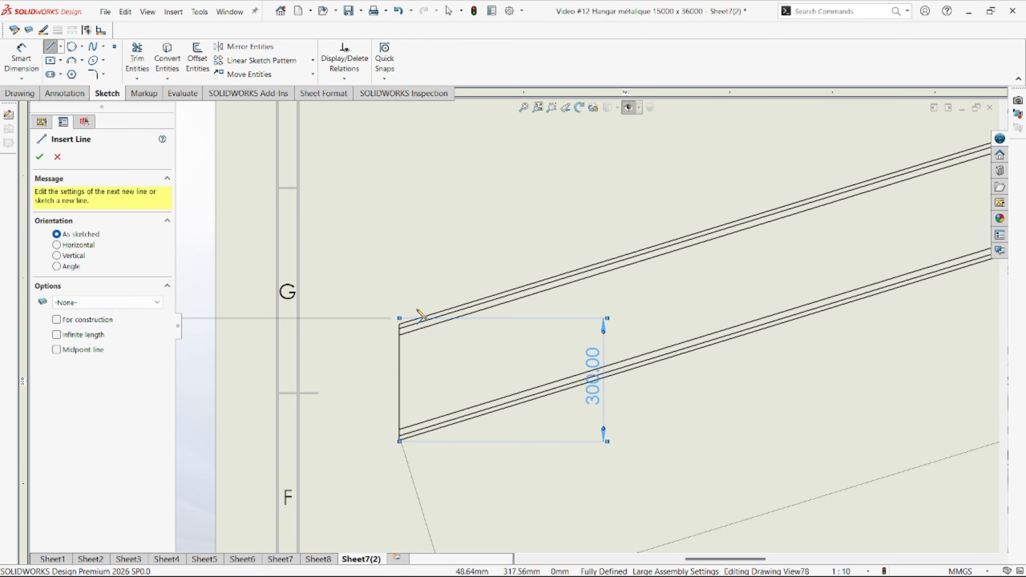
pyautogui.click(400, 325)
pyautogui.press('Escape')
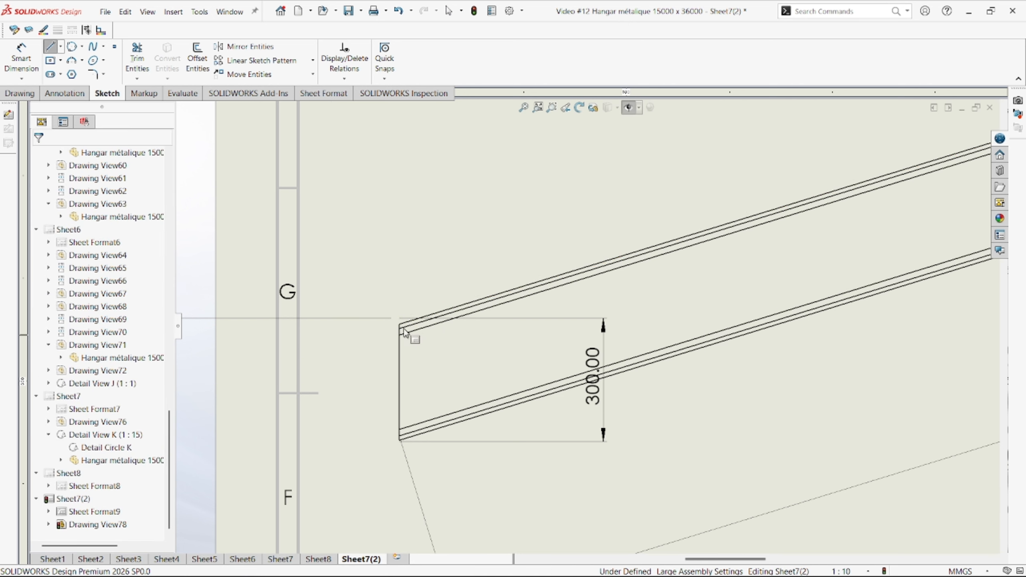
# - Sketch a centerline from the top corner of the rafter's lower end, extending its upper edge outward beyond the end cut
pyautogui.click(60, 47)
pyautogui.click(69, 73)
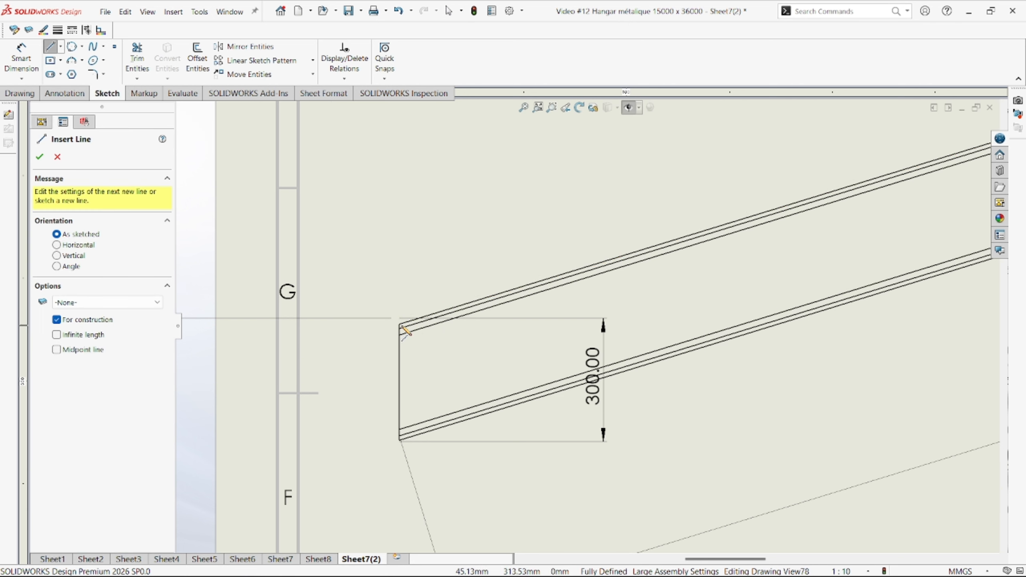
pyautogui.scroll(-4, 405, 331)
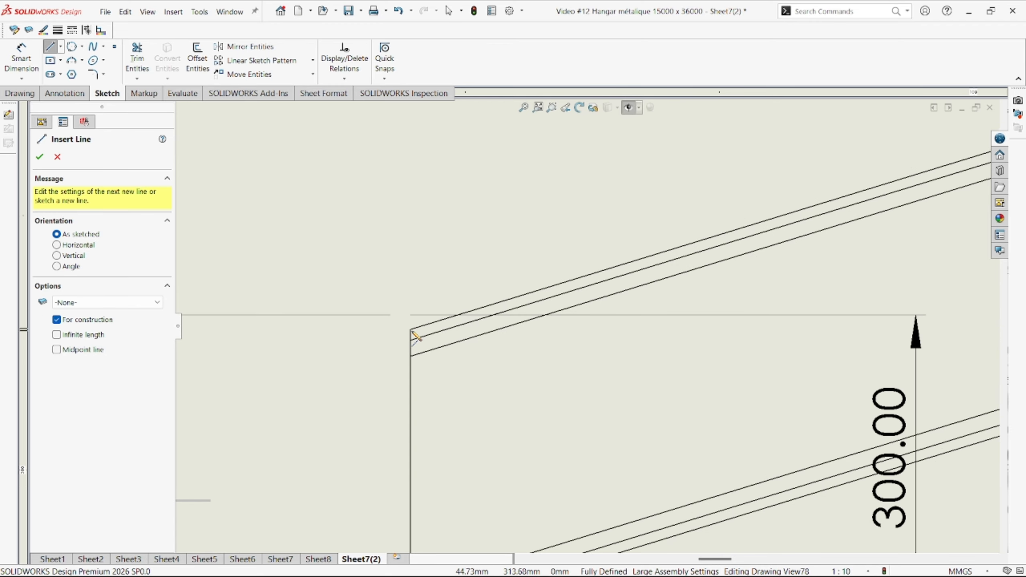
pyautogui.click(411, 330)
pyautogui.scroll(3, 414, 335)
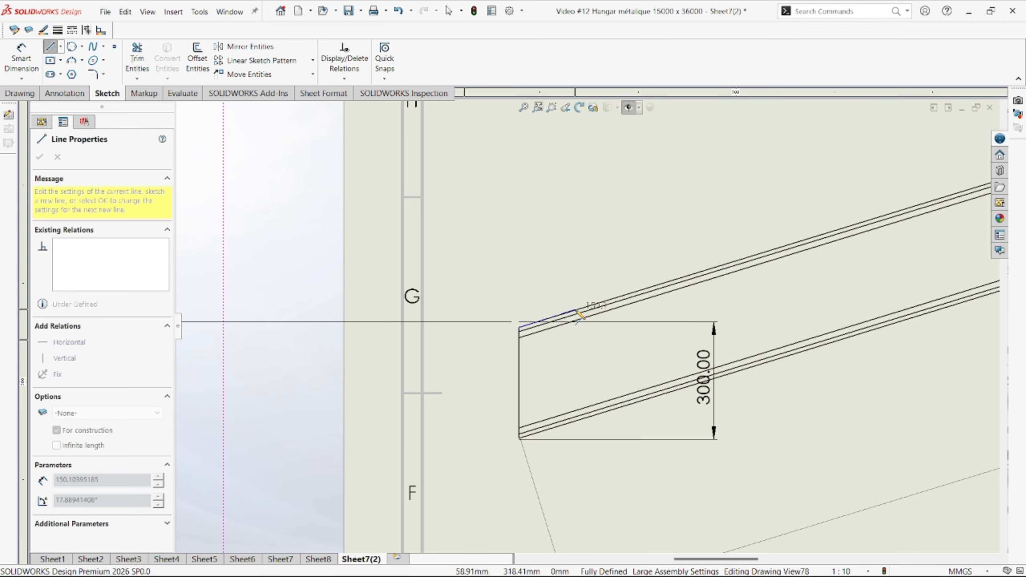
pyautogui.doubleClick(436, 351)
pyautogui.press('Escape')
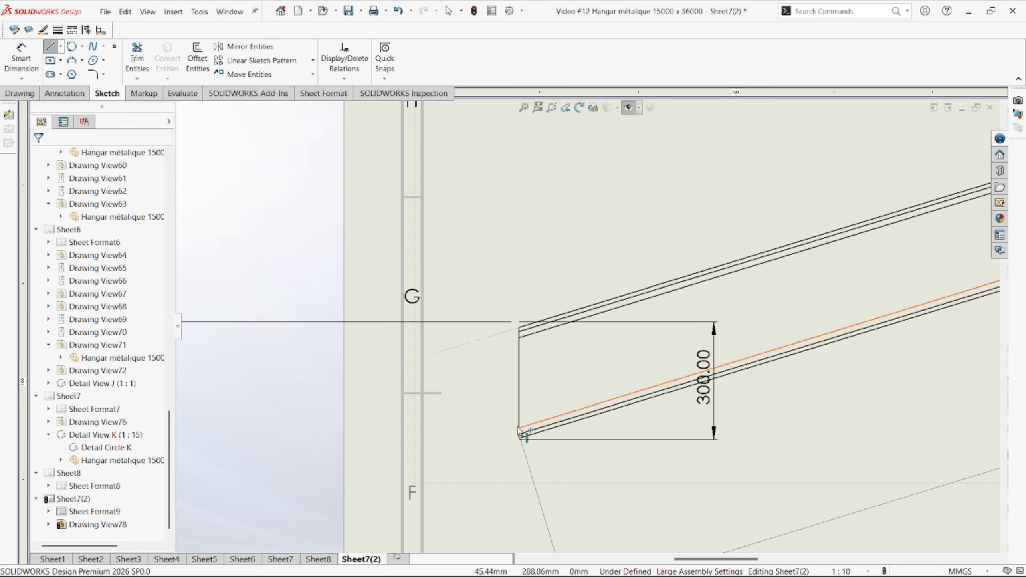
# - Sketch a centerline from the bottom corner of the rafter's lower end, perpendicular to the upper edge's extension centerline
pyautogui.click(60, 46)
pyautogui.click(79, 69)
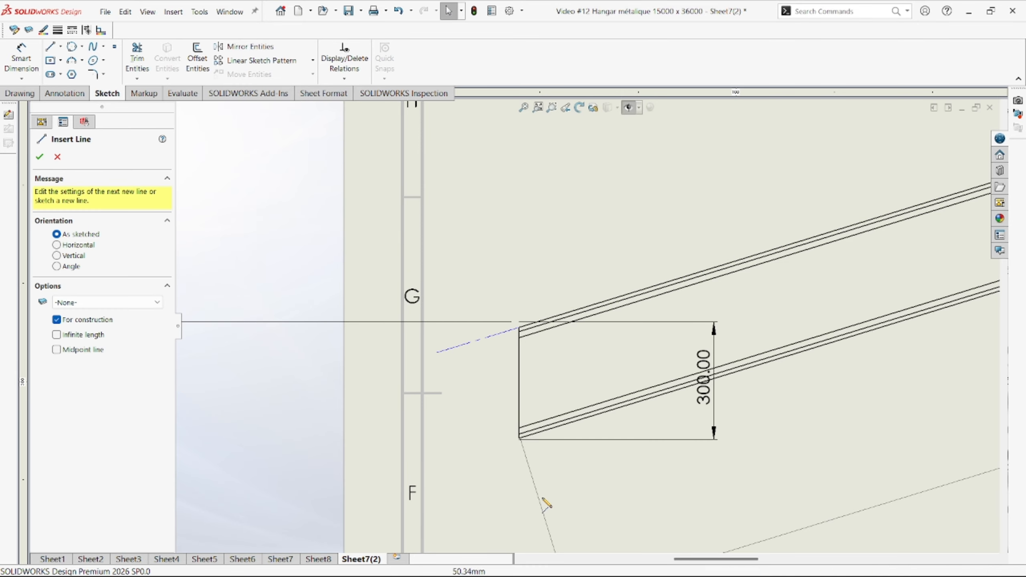
pyautogui.click(518, 438)
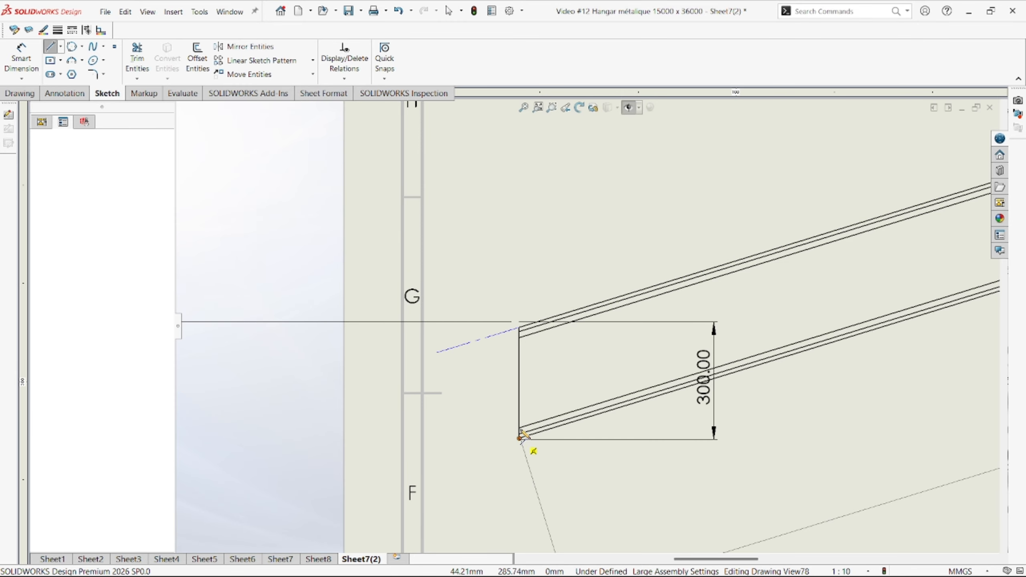
pyautogui.doubleClick(490, 338)
pyautogui.press('Escape')
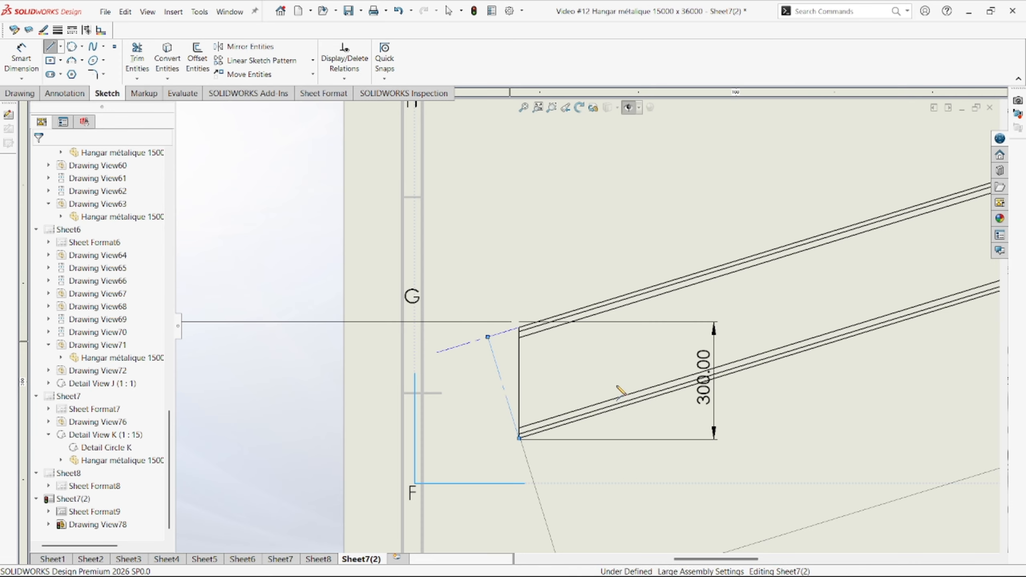
# - Dimension the angle between the rafter's vertical lower end cut and its perpendicular centerline, placing the value above the end
pyautogui.click(22, 56)
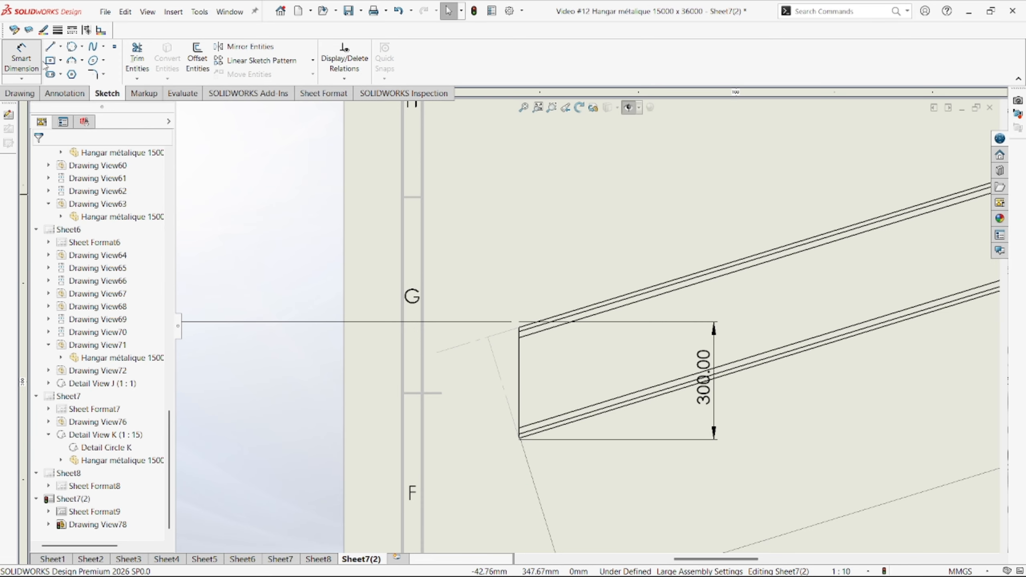
pyautogui.click(520, 388)
pyautogui.click(511, 372)
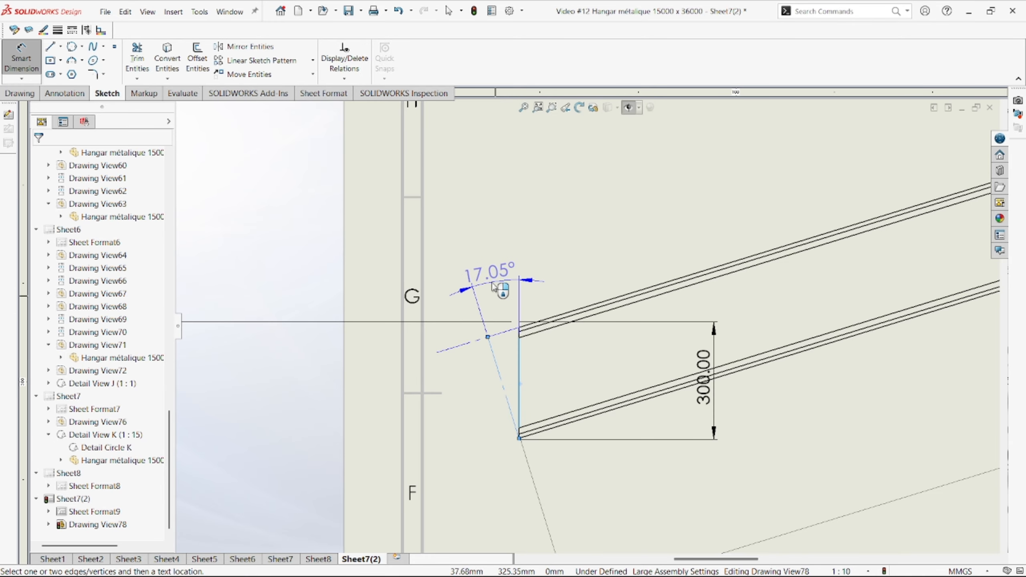
pyautogui.click(526, 282)
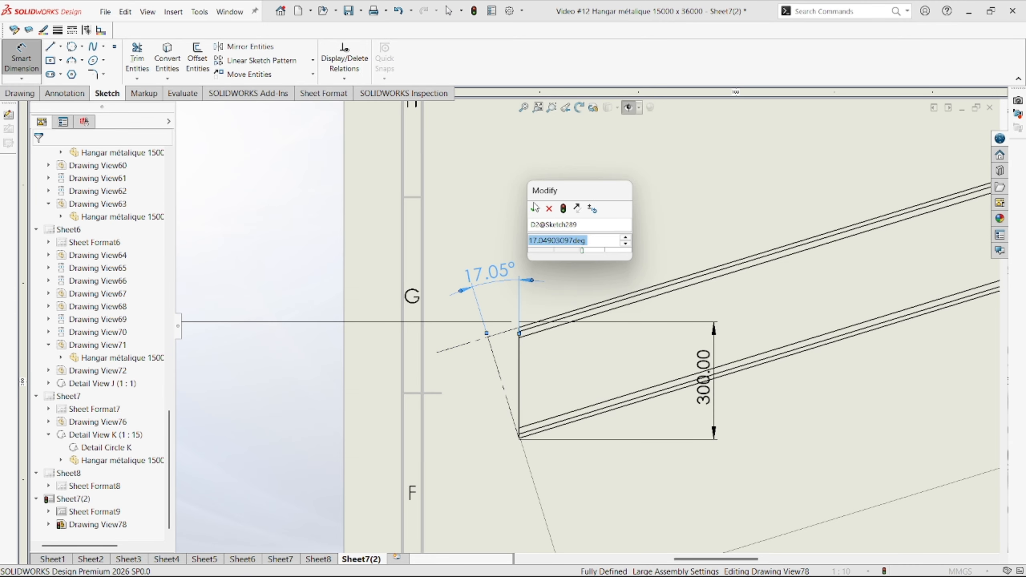
pyautogui.press('Return')
# - Delete the two leftover imported dimensions that lie outside the sheet, one beside it and one below it
pyautogui.scroll(10, 634, 300)
pyautogui.scroll(-3, 711, 335)
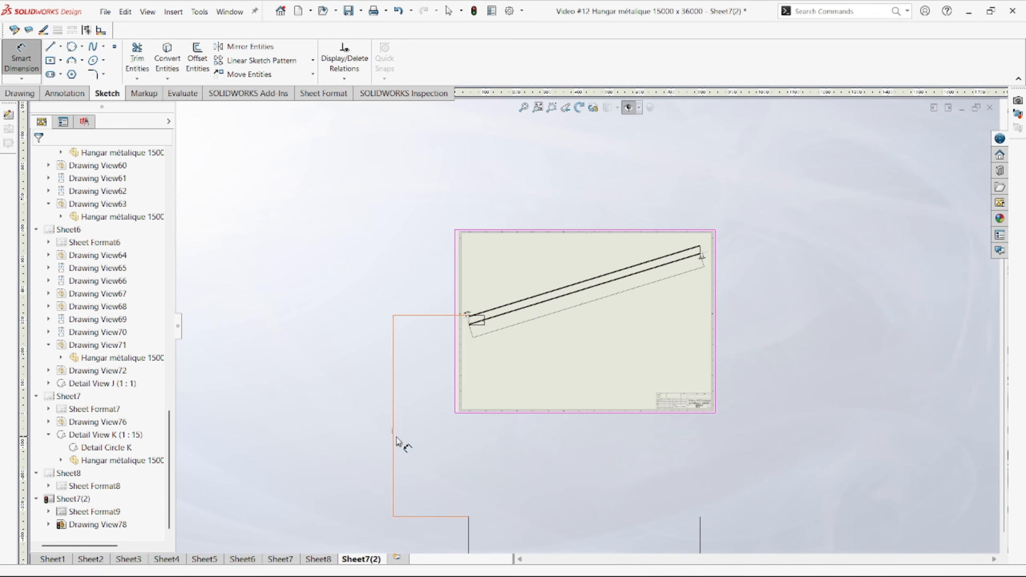
pyautogui.click(395, 438)
pyautogui.press('Delete')
pyautogui.scroll(2, 525, 465)
pyautogui.scroll(-2, 525, 465)
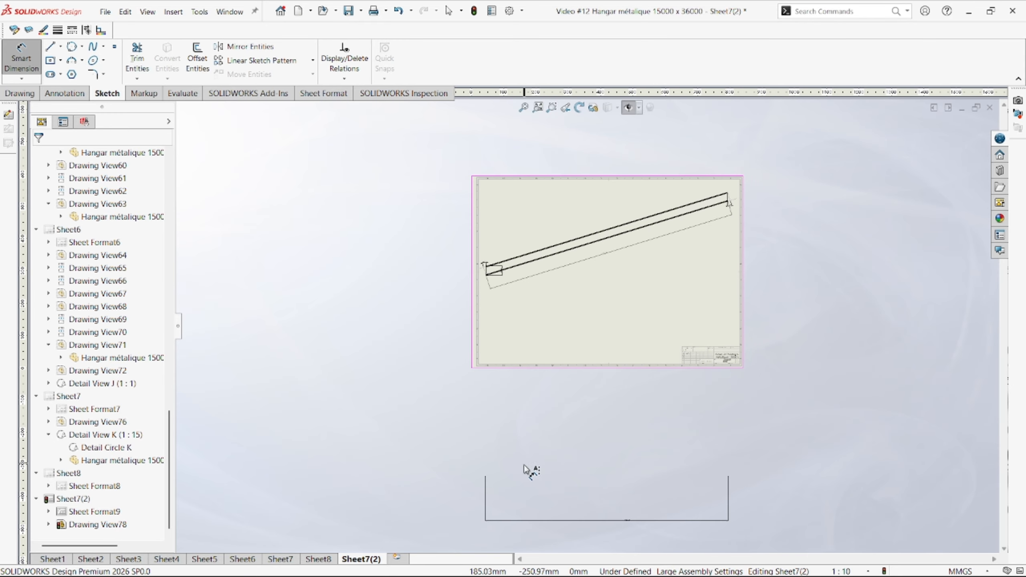
pyautogui.click(485, 510)
pyautogui.press('Delete')
pyautogui.scroll(-3, 618, 263)
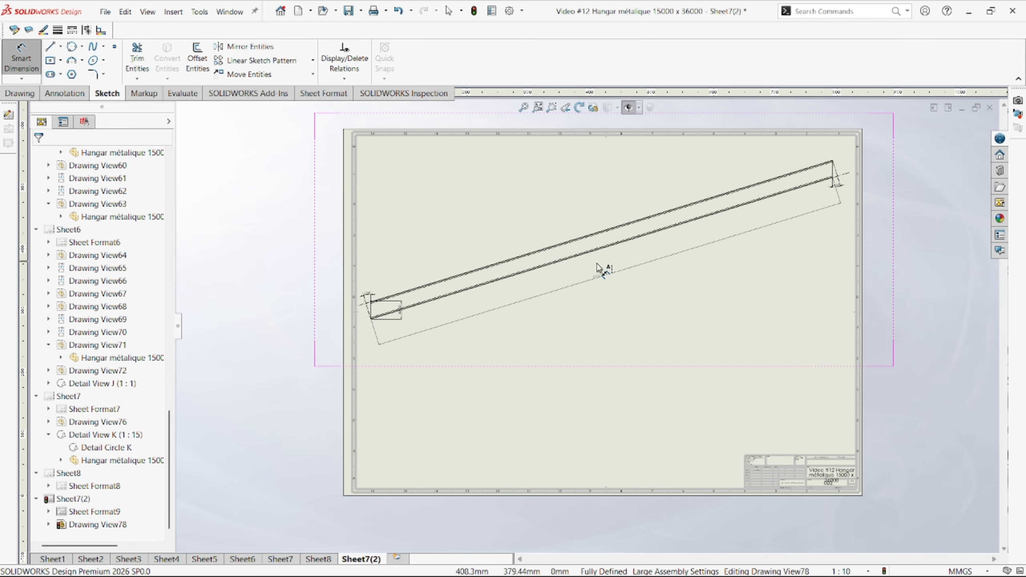
pyautogui.press('Escape')
pyautogui.click(595, 276)
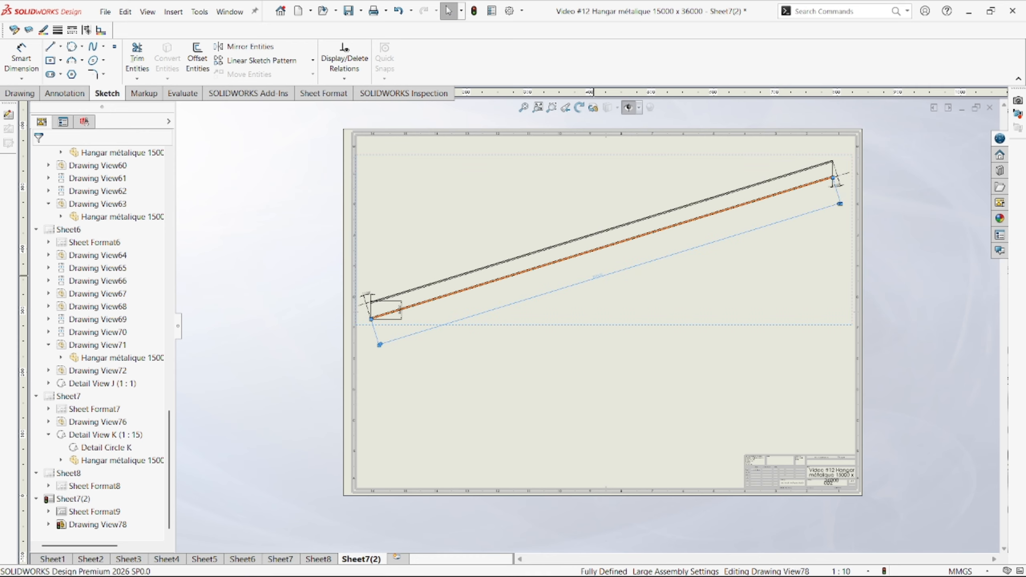
pyautogui.scroll(-2, 824, 193)
pyautogui.click(823, 194)
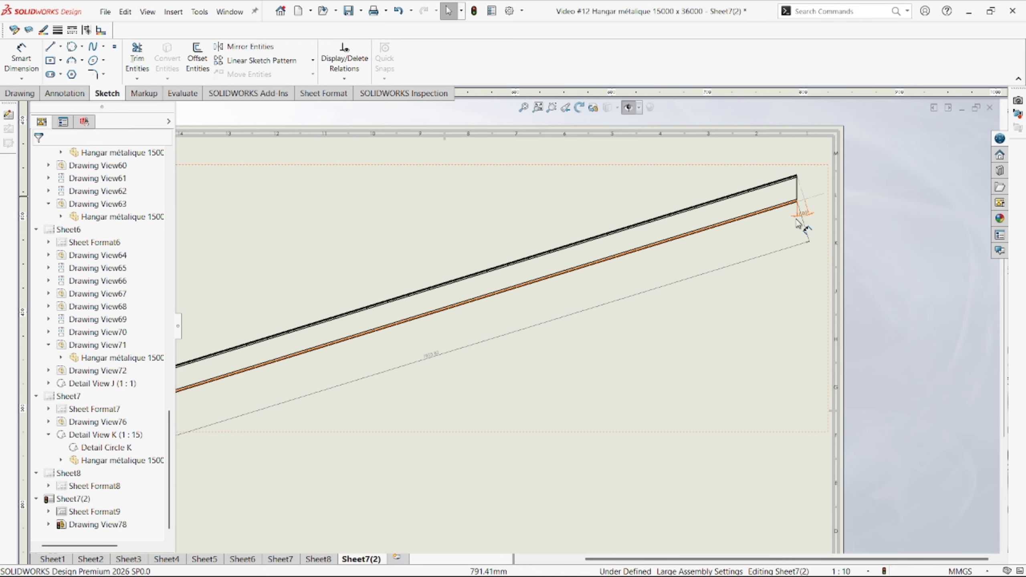
pyautogui.press('f')
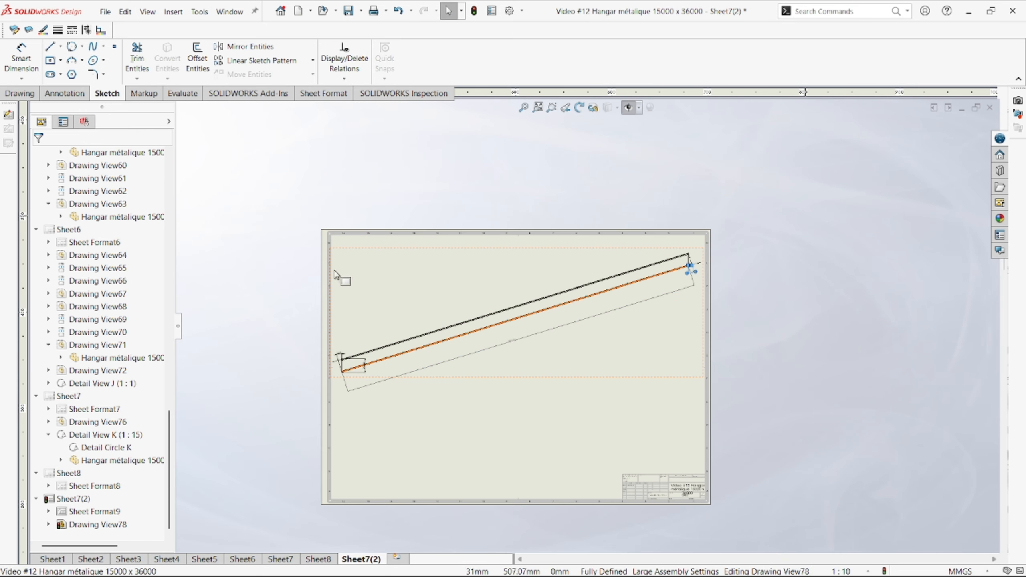
pyautogui.moveTo(285, 258)
pyautogui.mouseDown()
pyautogui.moveTo(591, 343)
pyautogui.moveTo(750, 405)
pyautogui.mouseUp()
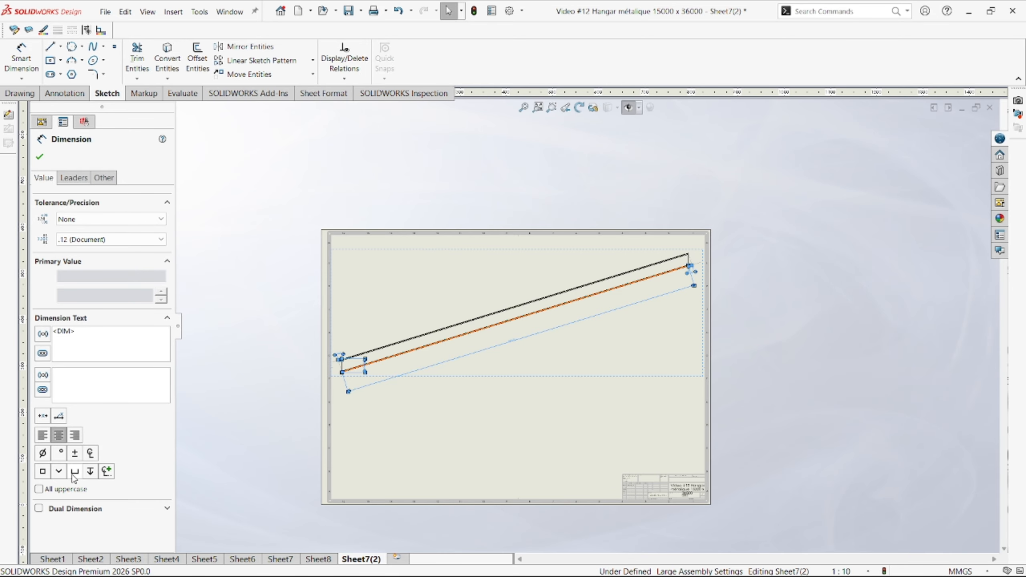
pyautogui.scroll(-6, 398, 360)
pyautogui.click(425, 353)
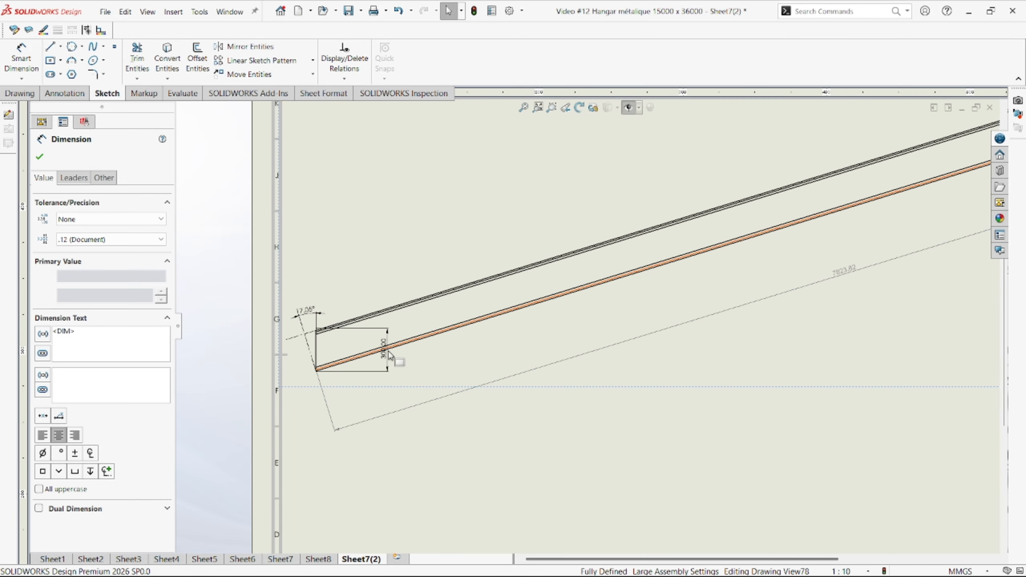
pyautogui.click(384, 350)
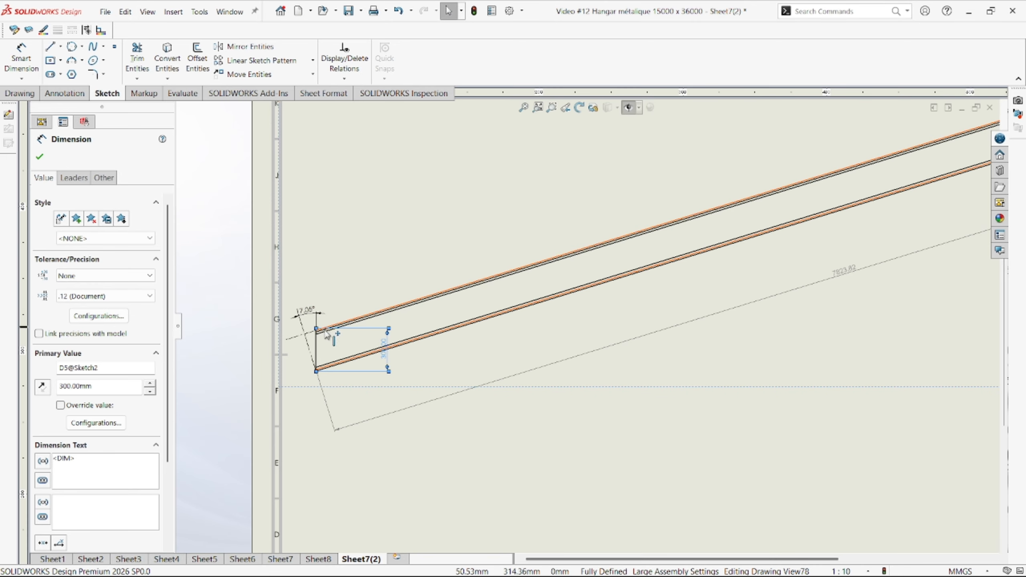
pyautogui.click(315, 309)
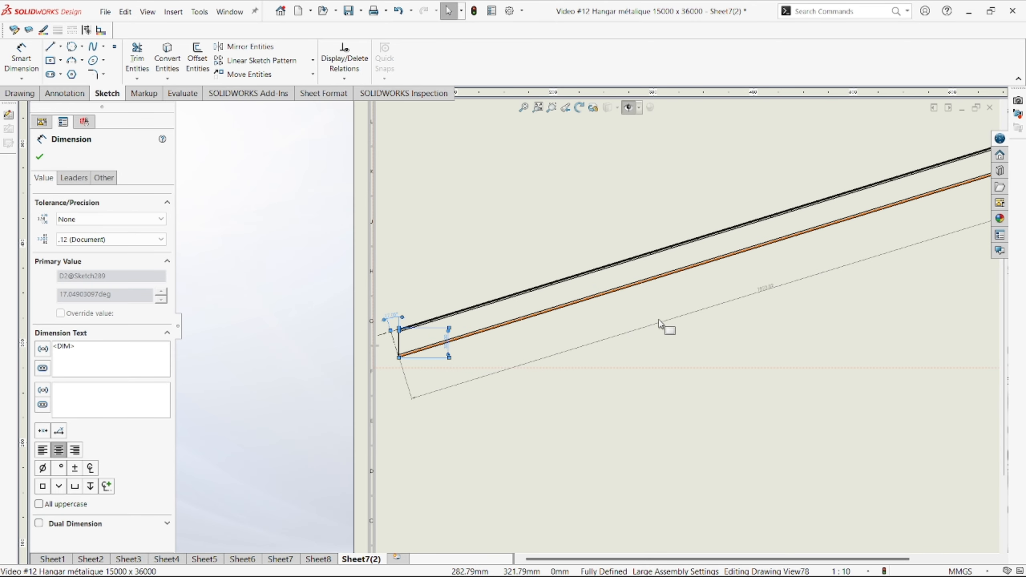
pyautogui.click(744, 363)
pyautogui.scroll(5, 510, 301)
pyautogui.click(748, 282)
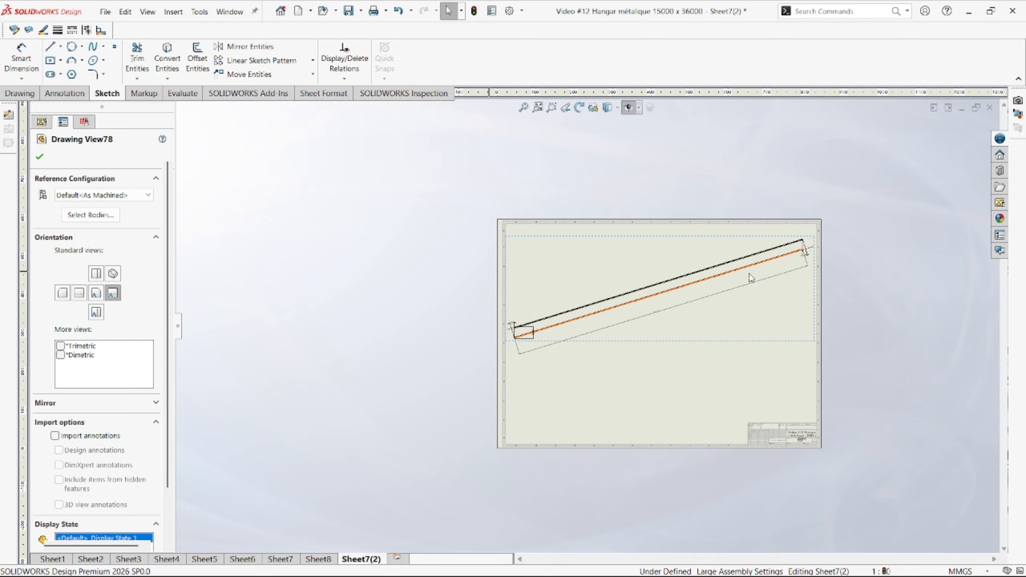
# - Select all of the rafter view's dimensions together and set their font height to 36 points
pyautogui.moveTo(477, 191); pyautogui.dragTo(807, 394)
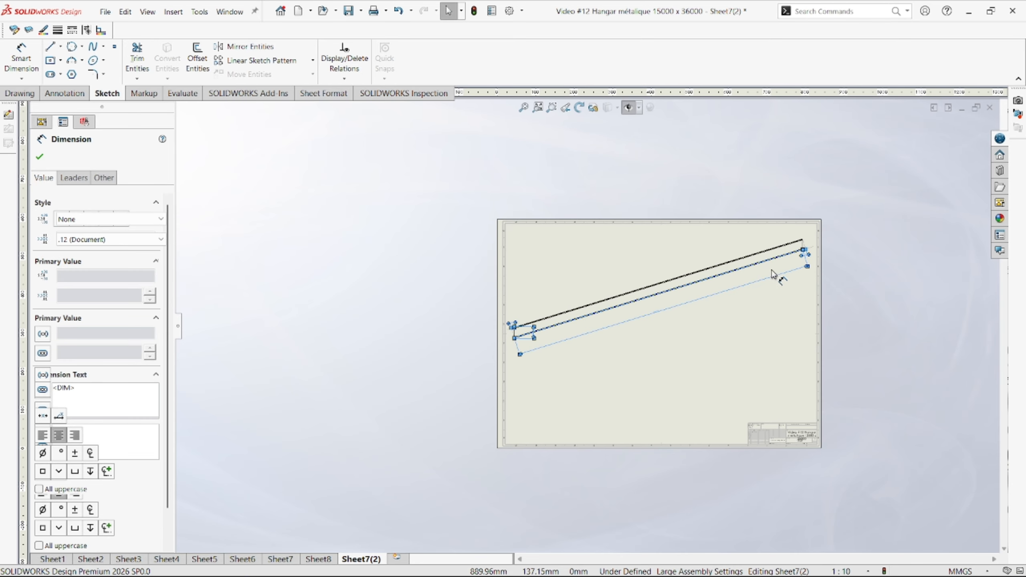
pyautogui.scroll(-3, 776, 275)
pyautogui.click(104, 177)
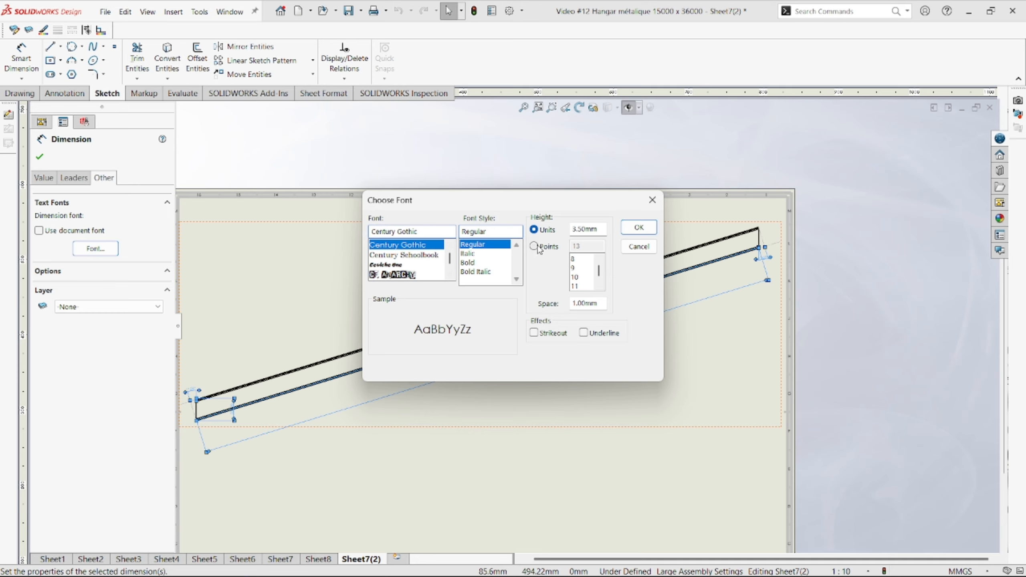
pyautogui.click(540, 247)
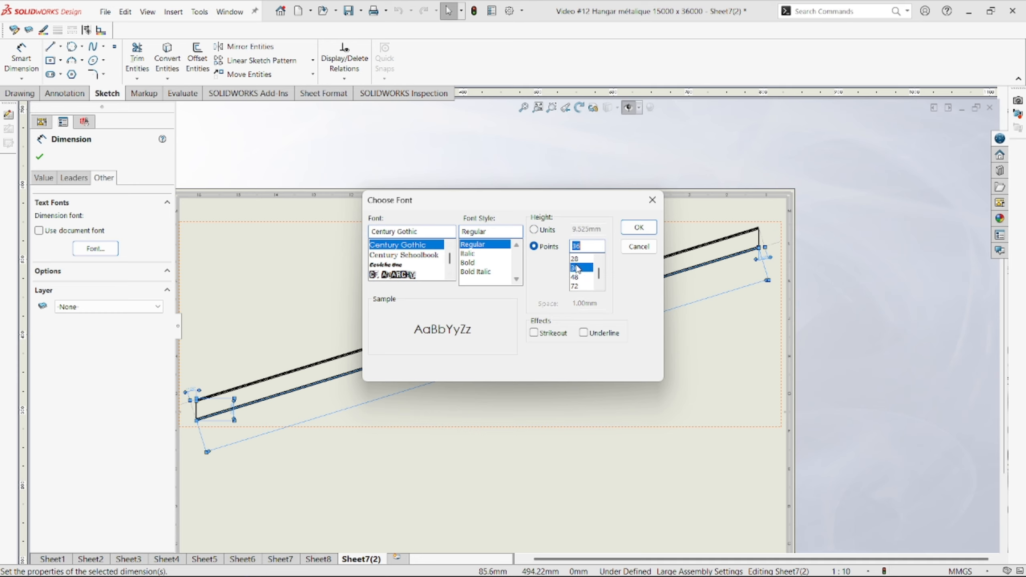
pyautogui.click(635, 227)
pyautogui.scroll(3, 586, 349)
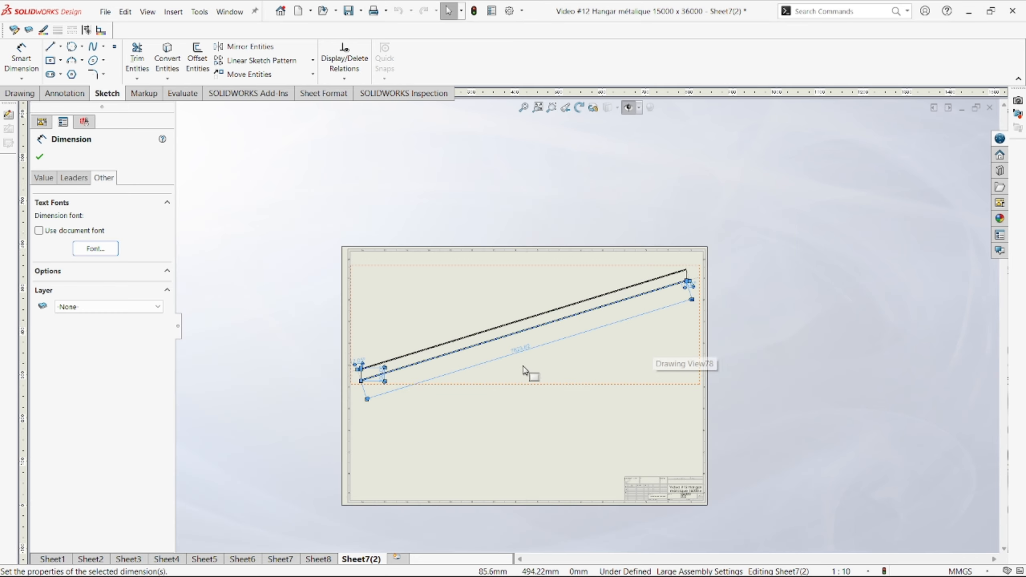
pyautogui.scroll(-2, 526, 369)
pyautogui.click(527, 369)
pyautogui.scroll(2, 570, 380)
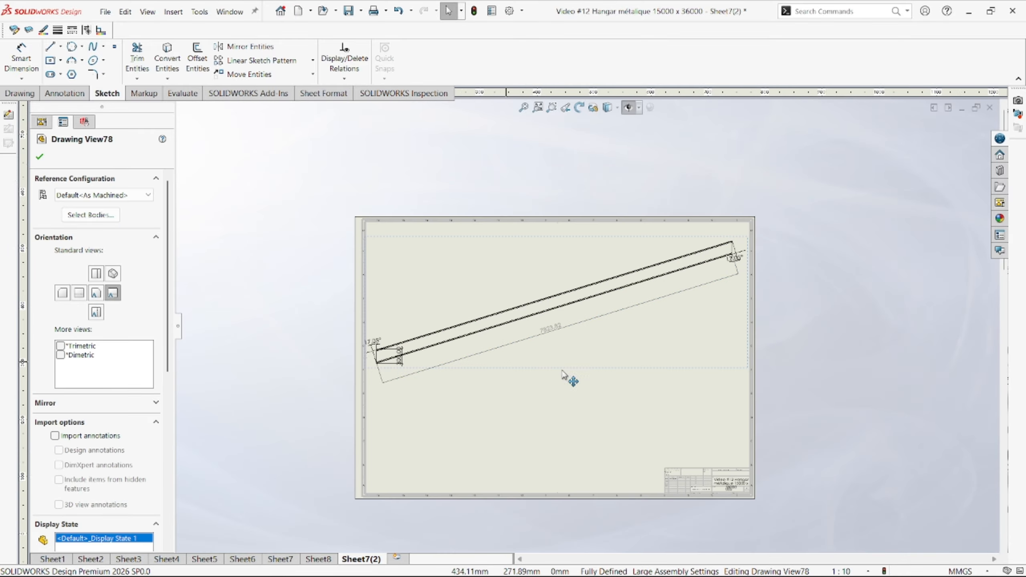
# - Start a model view of the hangar part limited to the triangular haunch body where the front rafter meets the column
pyautogui.click(18, 94)
pyautogui.click(14, 57)
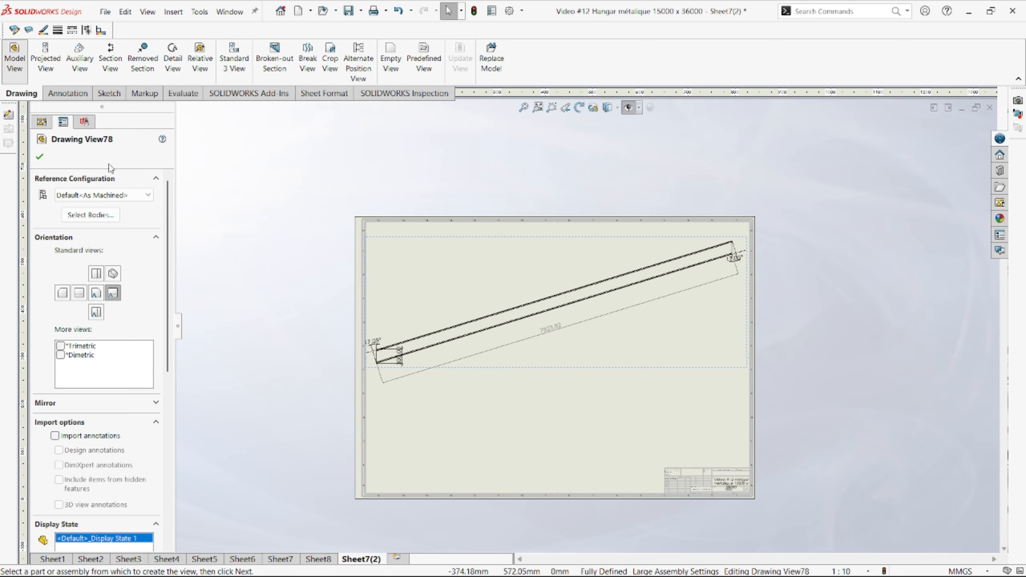
pyautogui.doubleClick(108, 263)
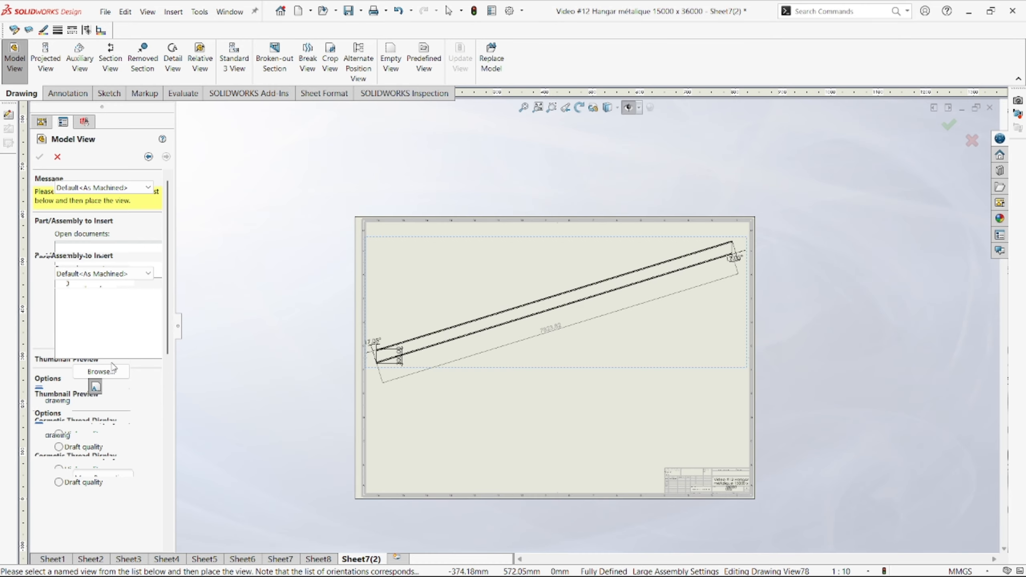
pyautogui.click(91, 294)
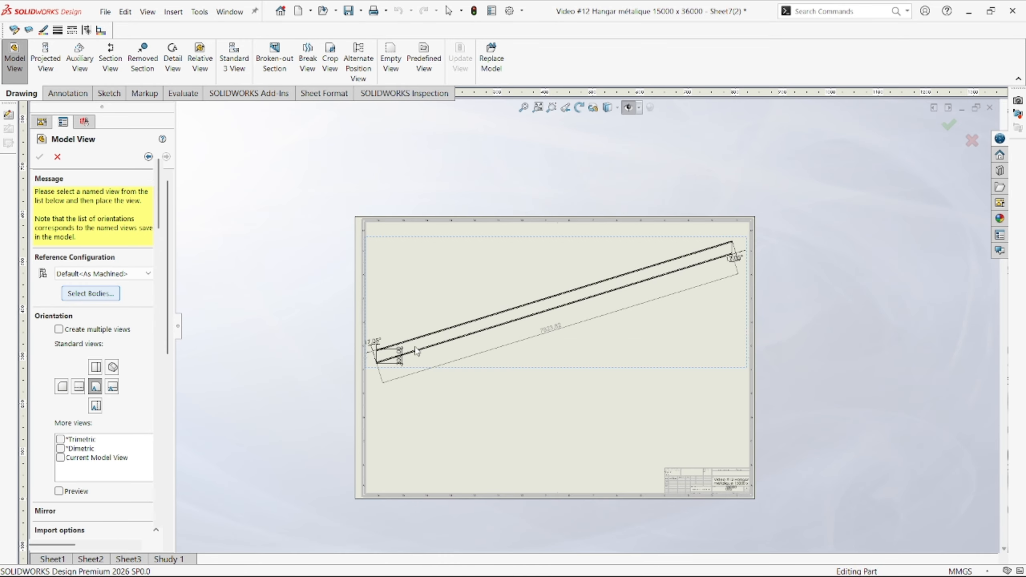
pyautogui.scroll(-3, 570, 336)
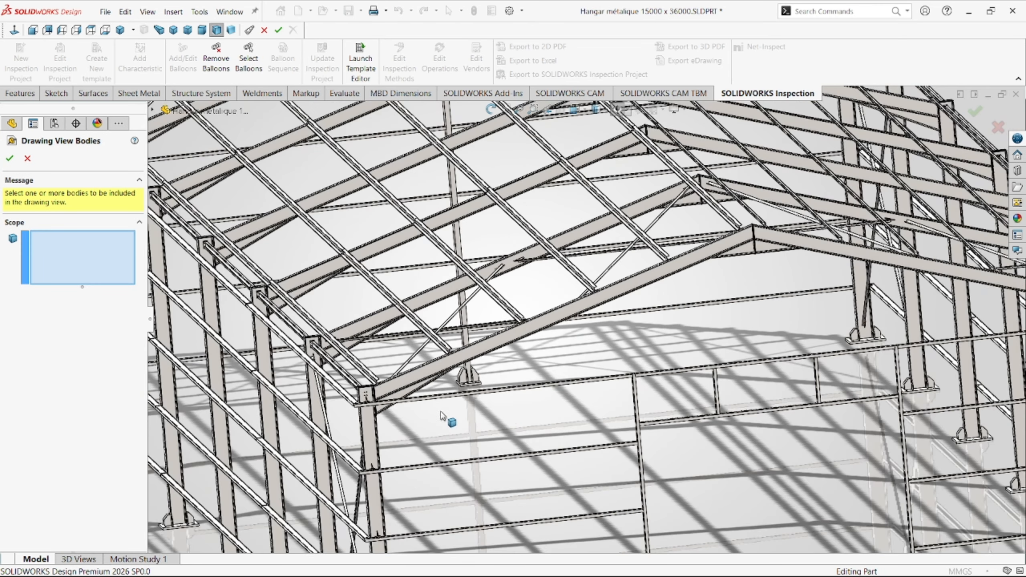
pyautogui.scroll(-3, 446, 419)
pyautogui.click(391, 353)
pyautogui.click(10, 158)
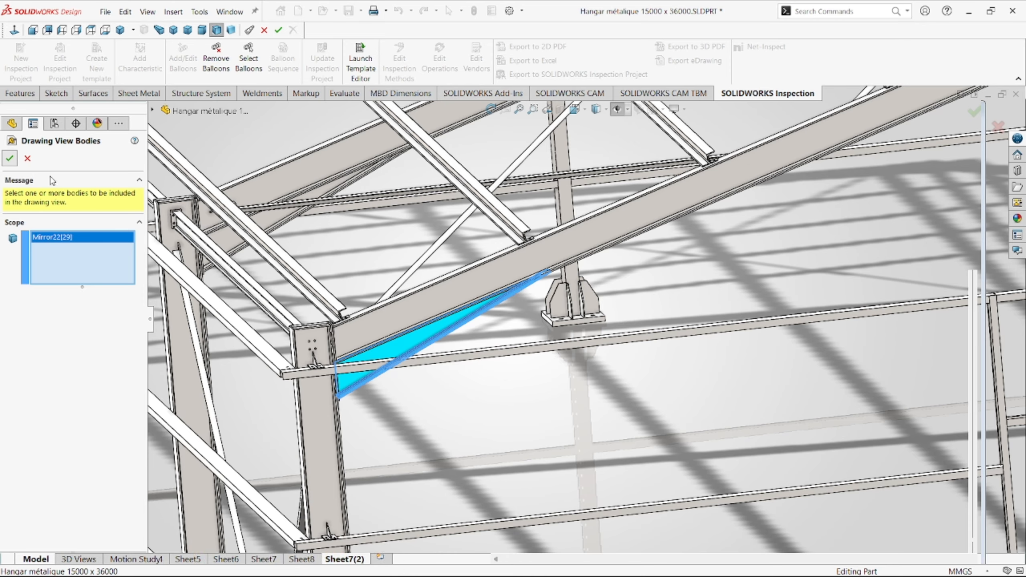
# - Place the eave haunch view below the rafter's lower end, using the 1:10 sheet scale and the rafter view's orientation
pyautogui.scroll(-5, 521, 398)
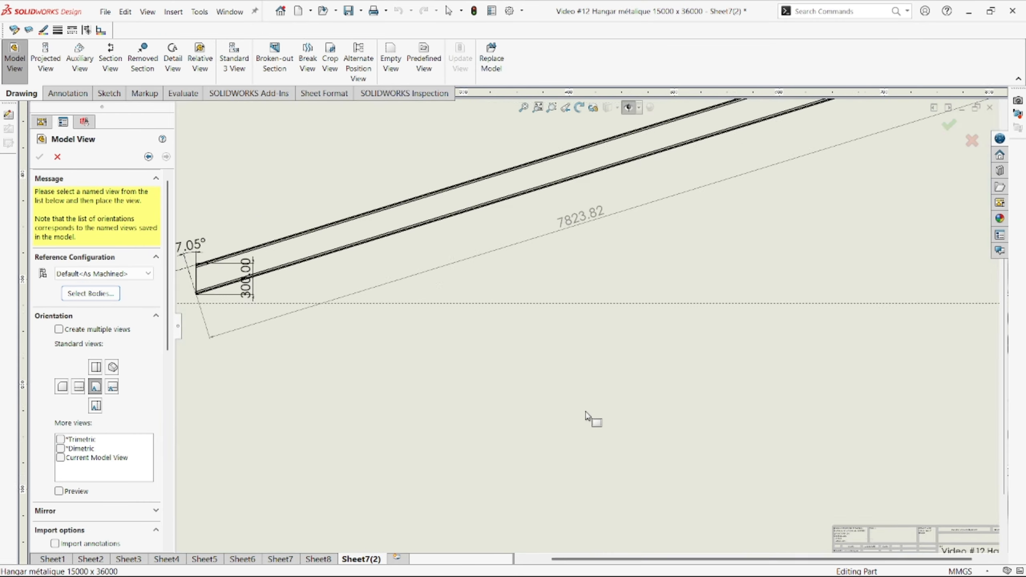
pyautogui.scroll(3, 585, 412)
pyautogui.scroll(-2, 383, 433)
pyautogui.scroll(-10, 159, 494)
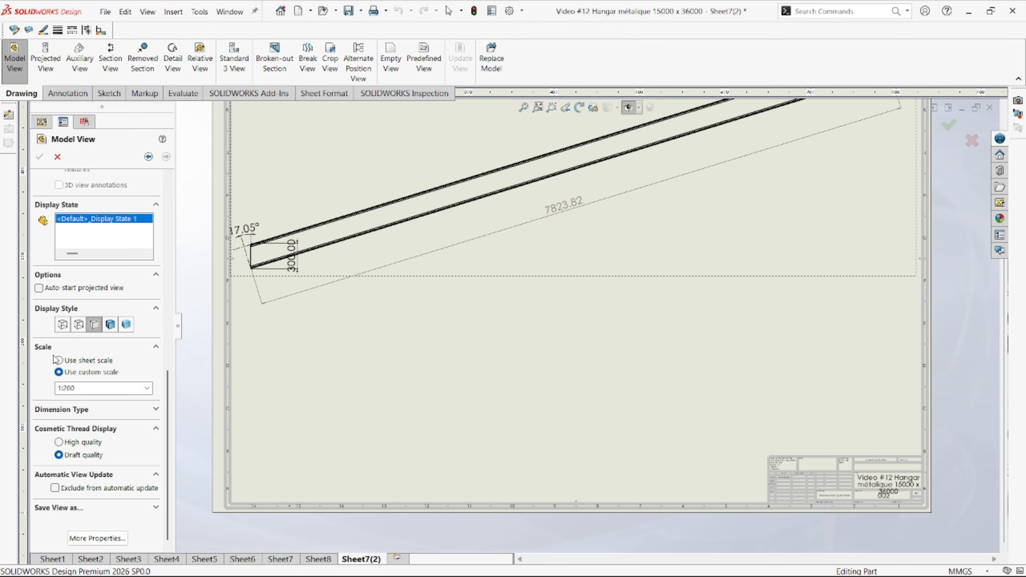
pyautogui.scroll(4, 510, 385)
pyautogui.scroll(-2, 671, 279)
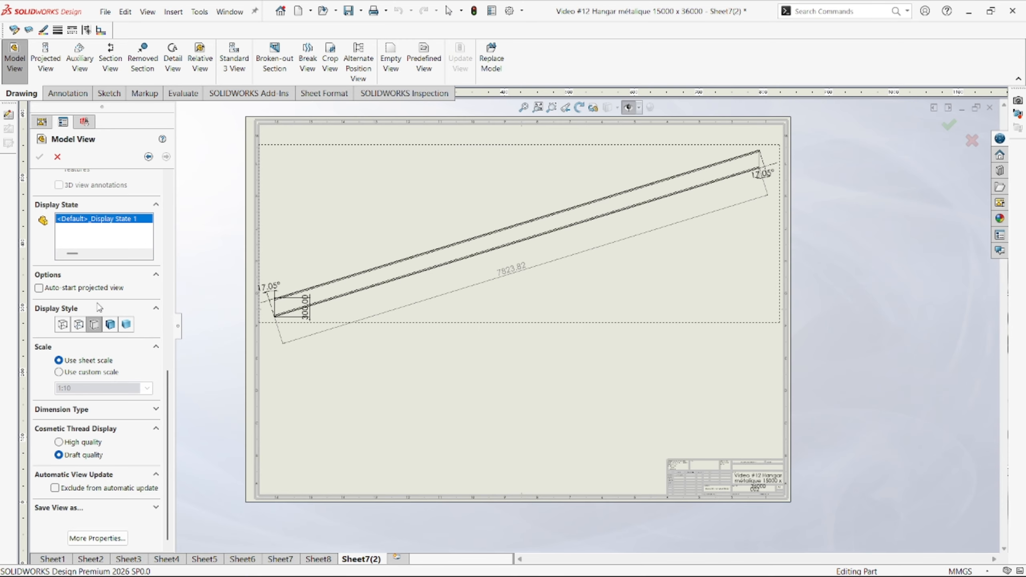
pyautogui.scroll(8, 125, 317)
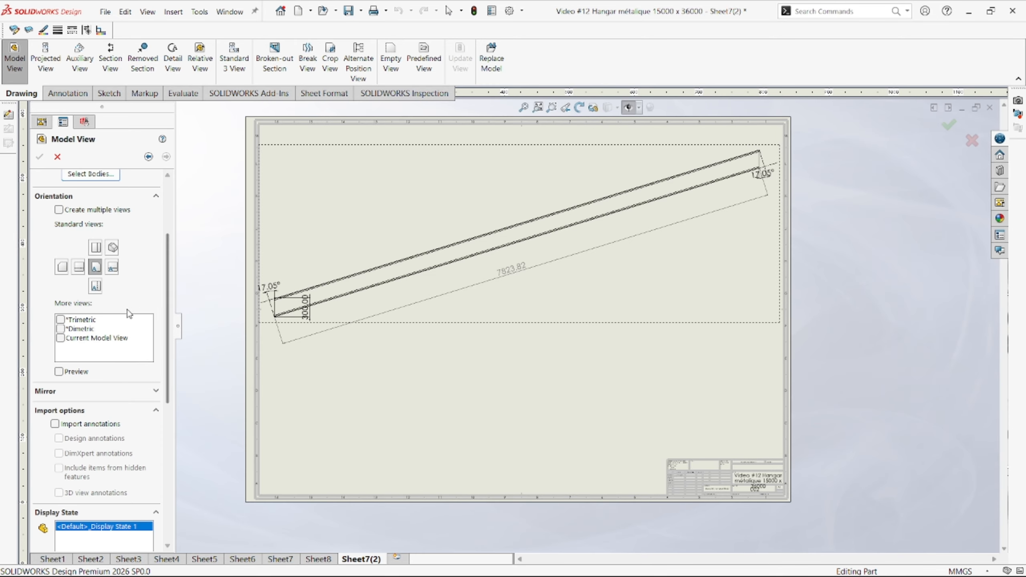
pyautogui.click(112, 268)
pyautogui.click(349, 394)
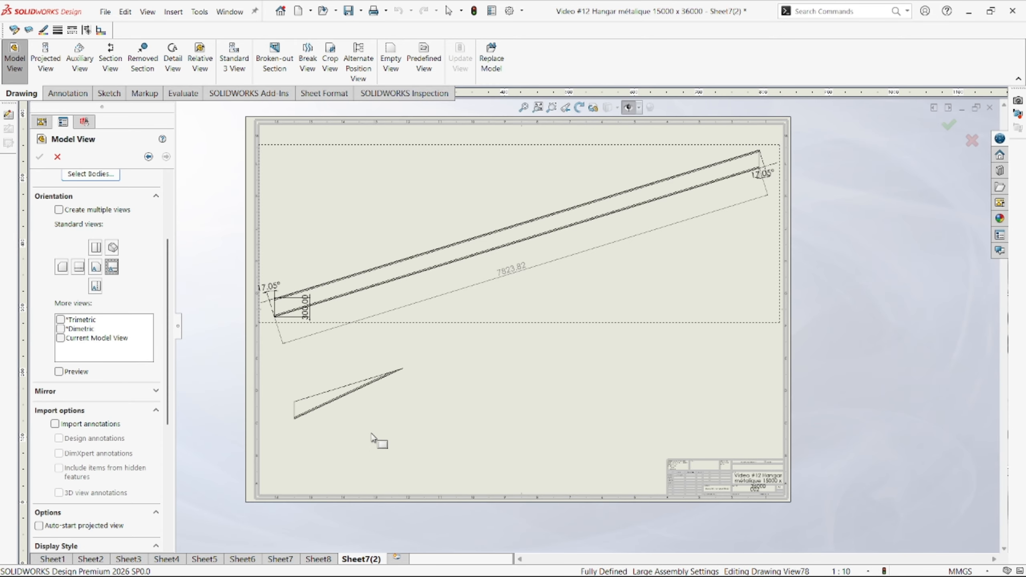
pyautogui.scroll(-3, 331, 432)
pyautogui.moveTo(329, 430); pyautogui.dragTo(326, 452)
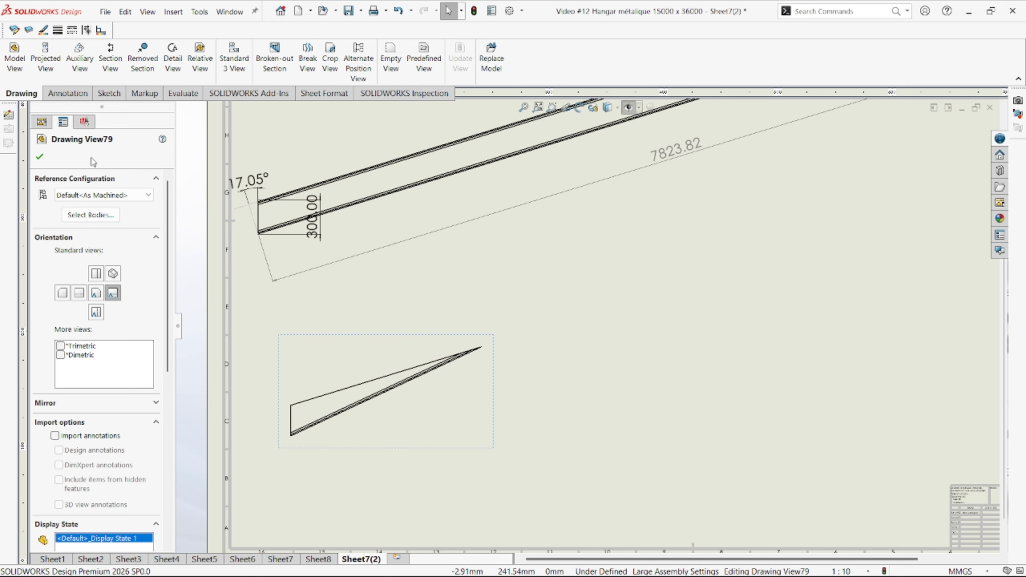
pyautogui.click(39, 157)
# - Dimension the length of the eave haunch's lower sloping edge, parallel to and below that edge
pyautogui.click(67, 93)
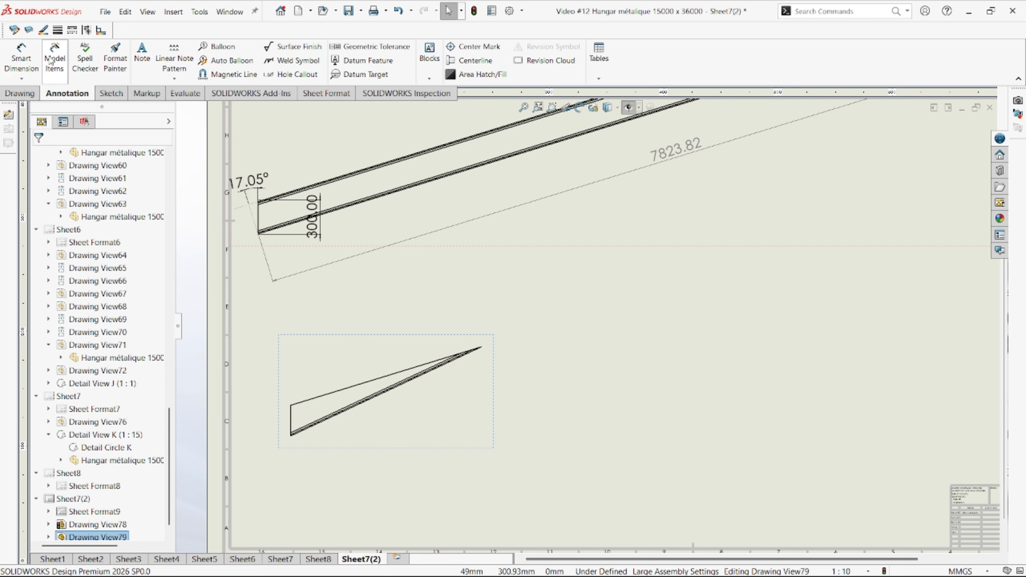
pyautogui.click(21, 58)
pyautogui.scroll(-2, 299, 387)
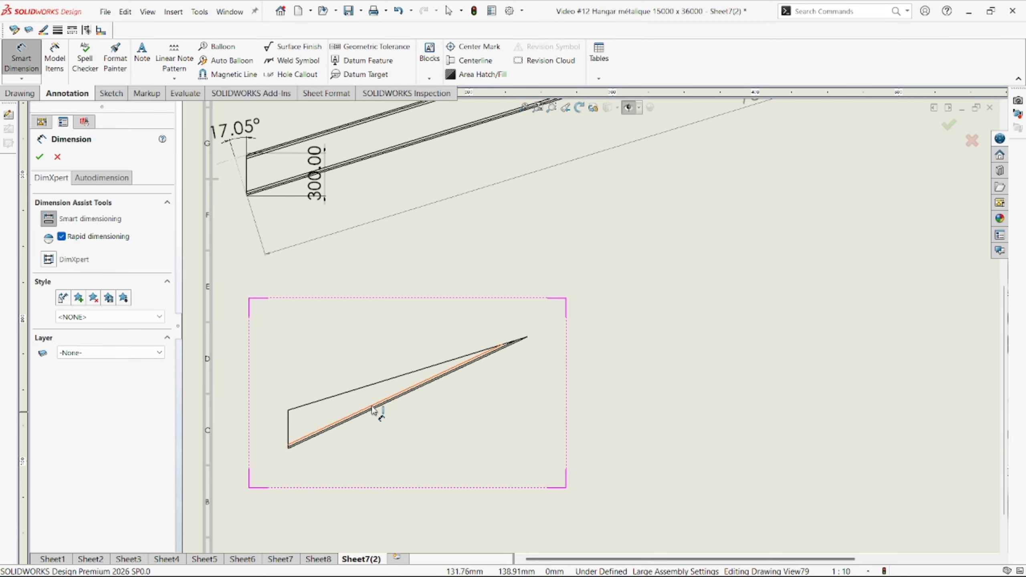
pyautogui.scroll(-1, 327, 431)
pyautogui.click(360, 430)
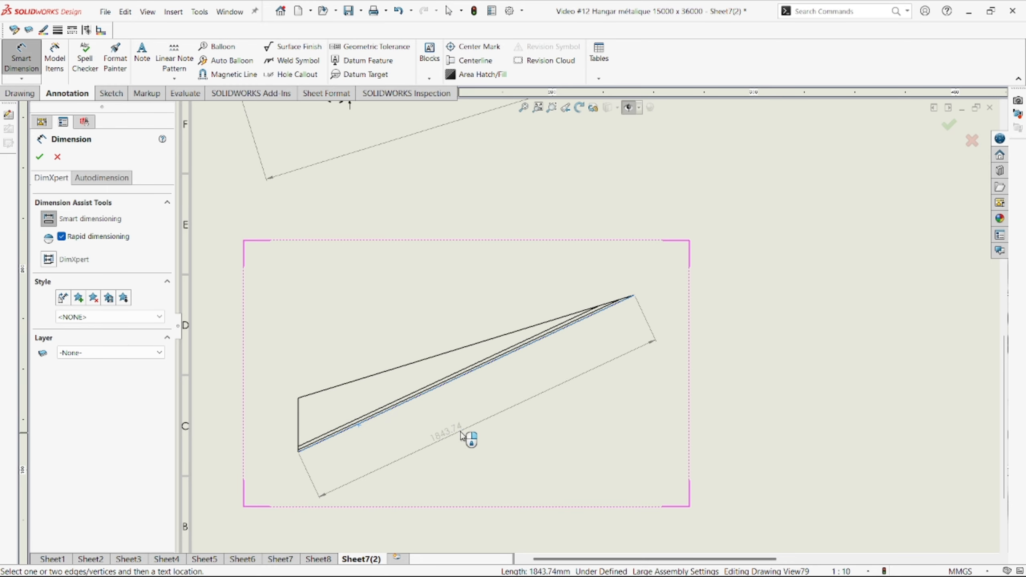
# - Dimension the angle between the eave haunch's upper edge and its lower flange, placing the value beyond the vertical end
pyautogui.click(483, 349)
pyautogui.click(469, 374)
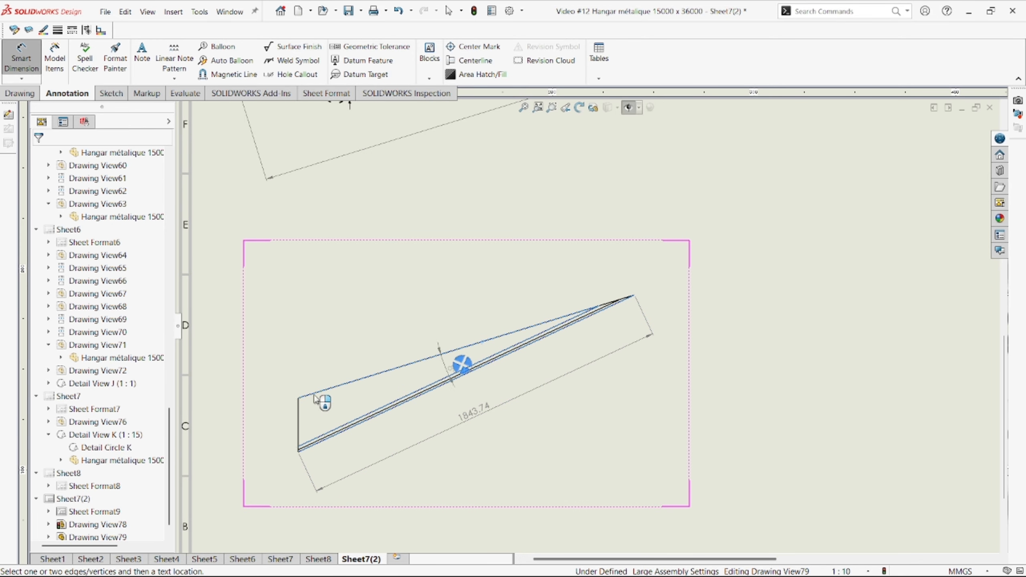
pyautogui.click(255, 452)
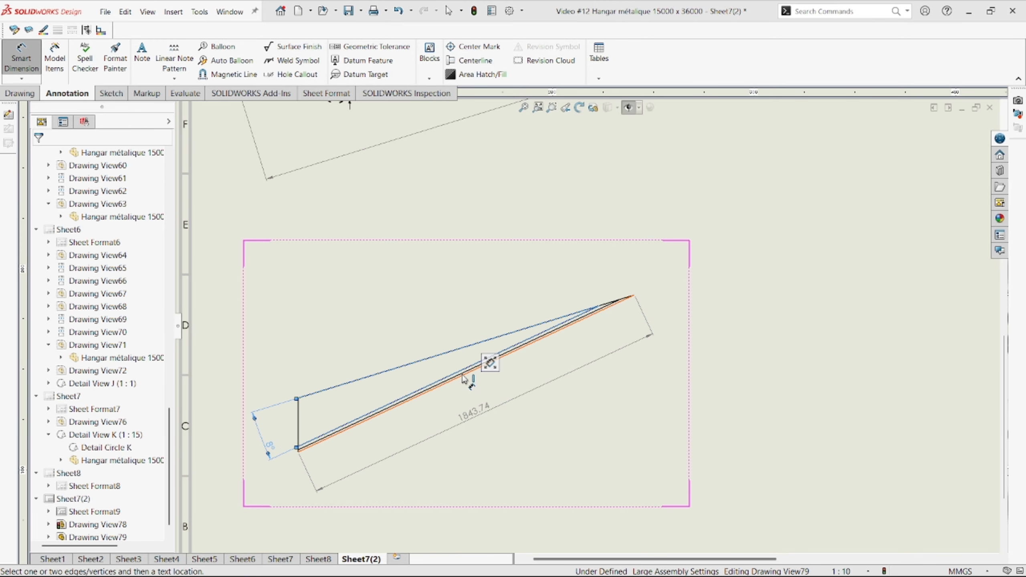
pyautogui.scroll(-2, 526, 366)
pyautogui.scroll(-2, 503, 356)
pyautogui.click(369, 399)
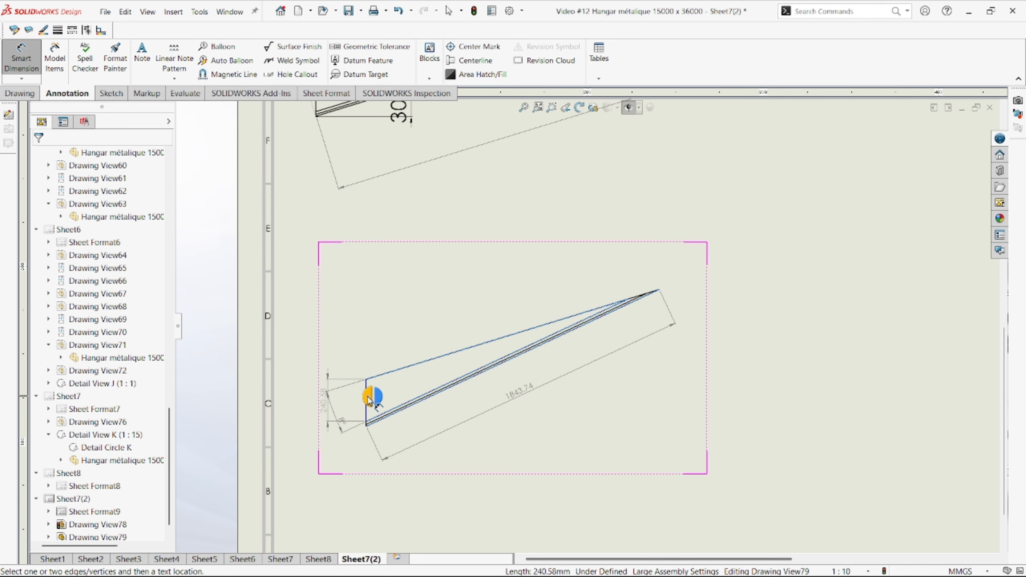
pyautogui.press('Escape')
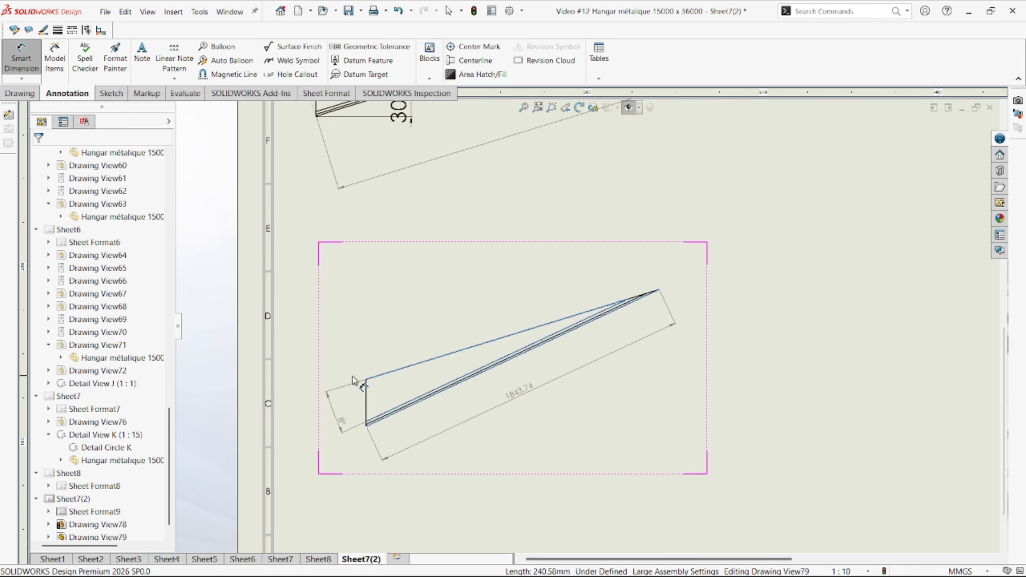
pyautogui.scroll(3, 553, 349)
pyautogui.scroll(-3, 569, 341)
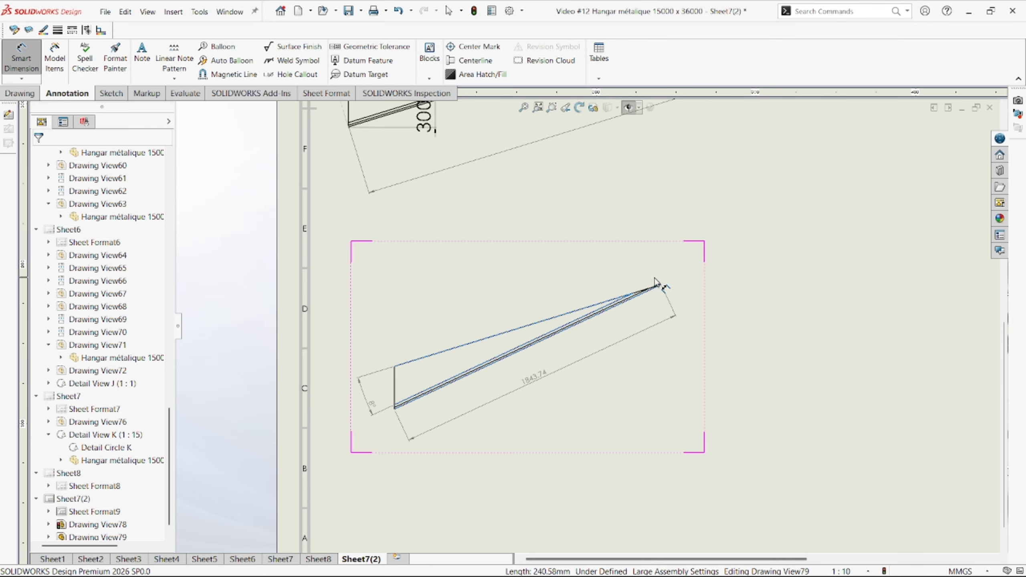
pyautogui.scroll(5, 686, 315)
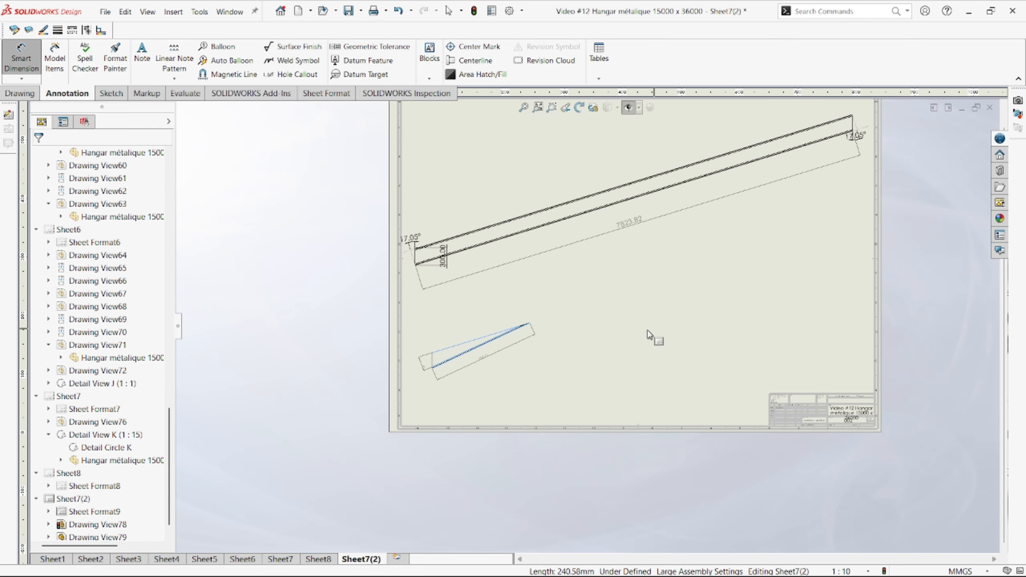
pyautogui.press('Escape')
pyautogui.scroll(3, 655, 327)
pyautogui.scroll(-3, 691, 329)
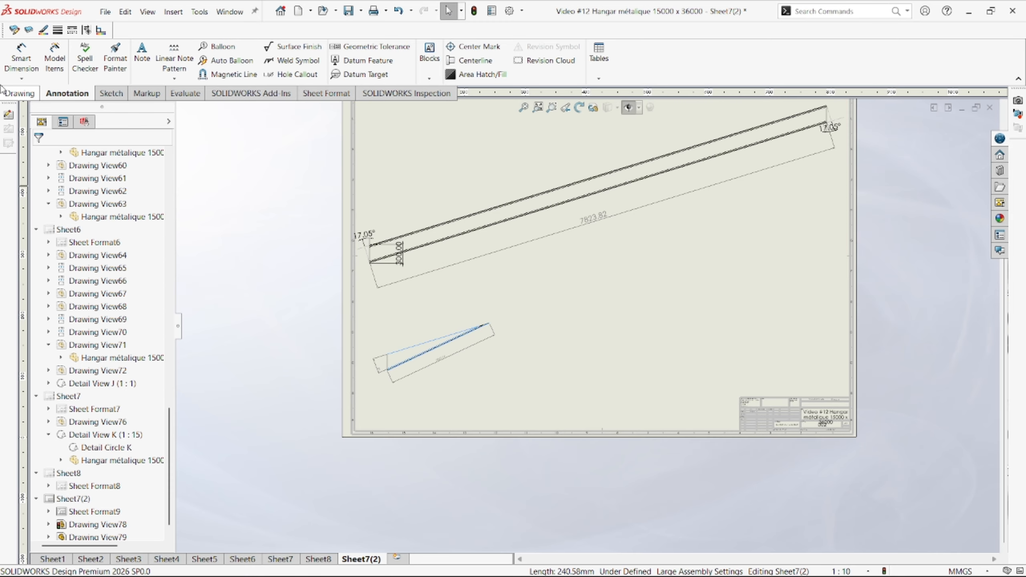
# - Start another model view of the hangar part limited to the triangular haunch body under the front rafter at the ridge
pyautogui.click(14, 96)
pyautogui.click(15, 57)
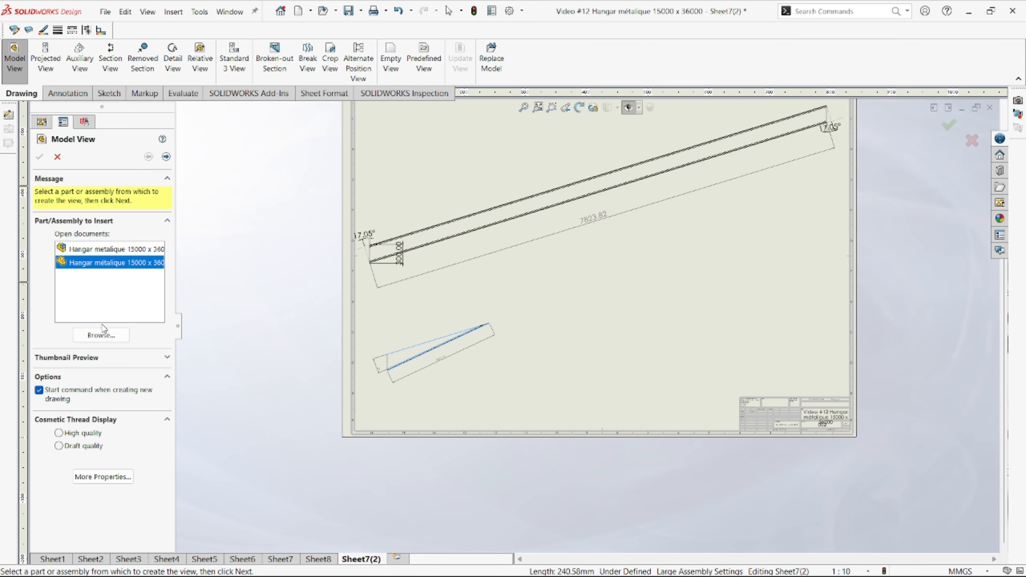
pyautogui.doubleClick(119, 264)
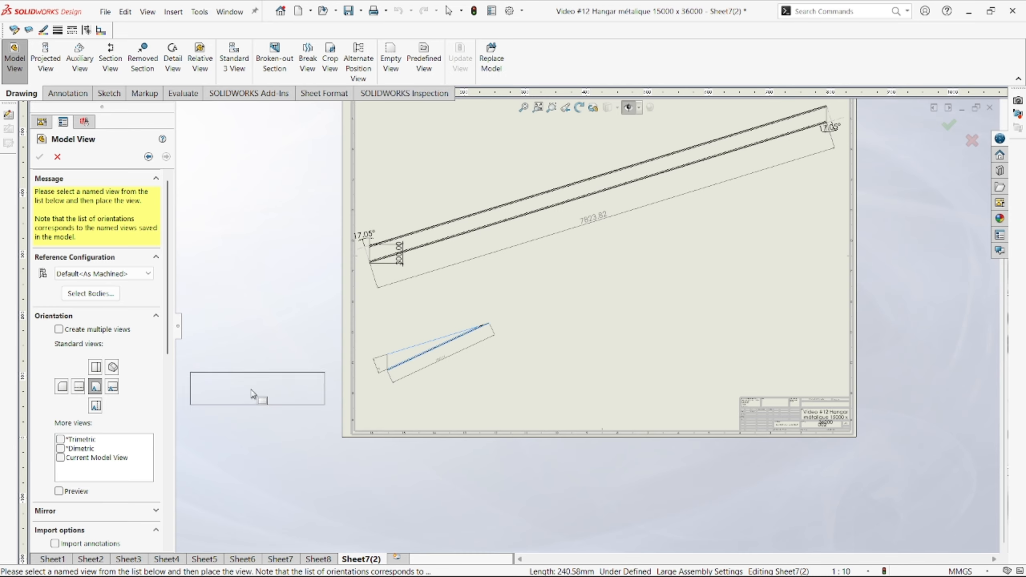
pyautogui.click(92, 293)
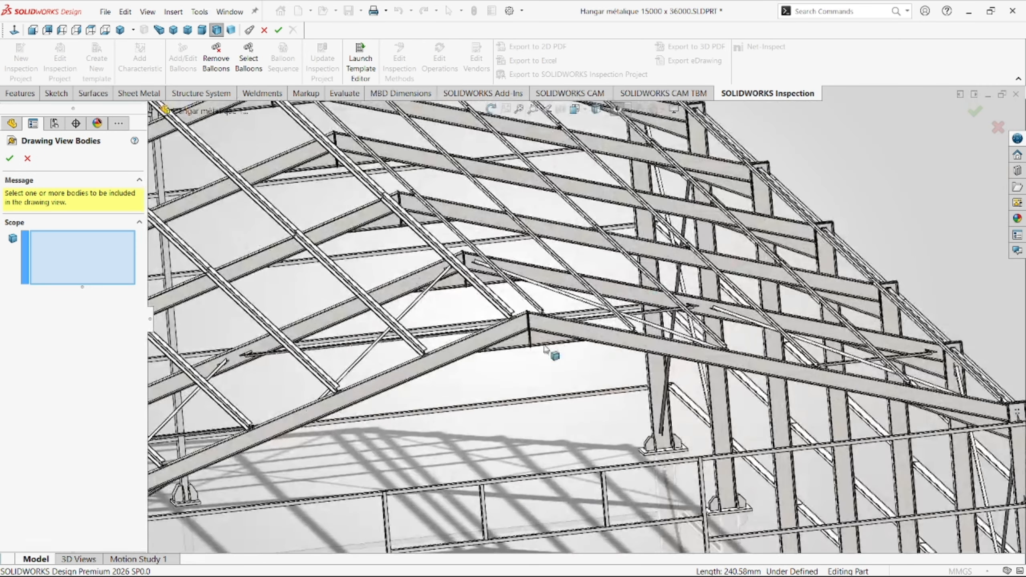
pyautogui.click(523, 343)
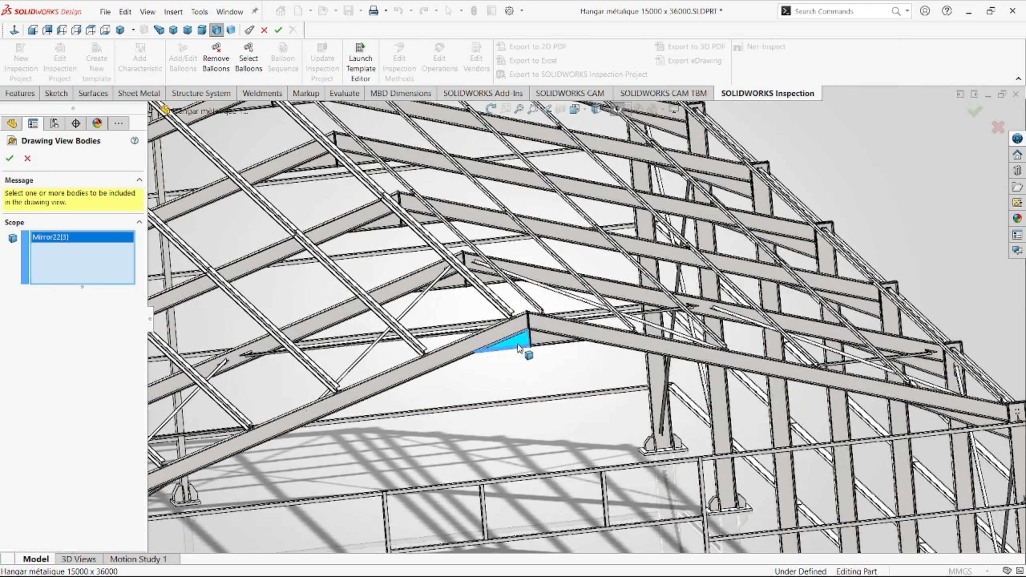
pyautogui.click(9, 158)
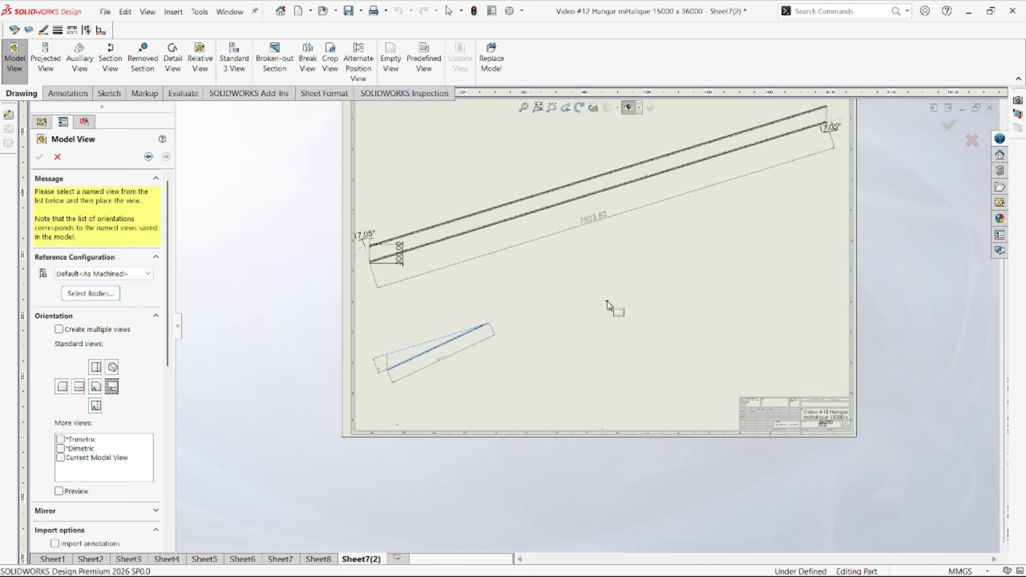
# - Place the ridge haunch view at the 1:10 sheet scale in the empty area below the rafter's length dimension
pyautogui.scroll(-10, 136, 443)
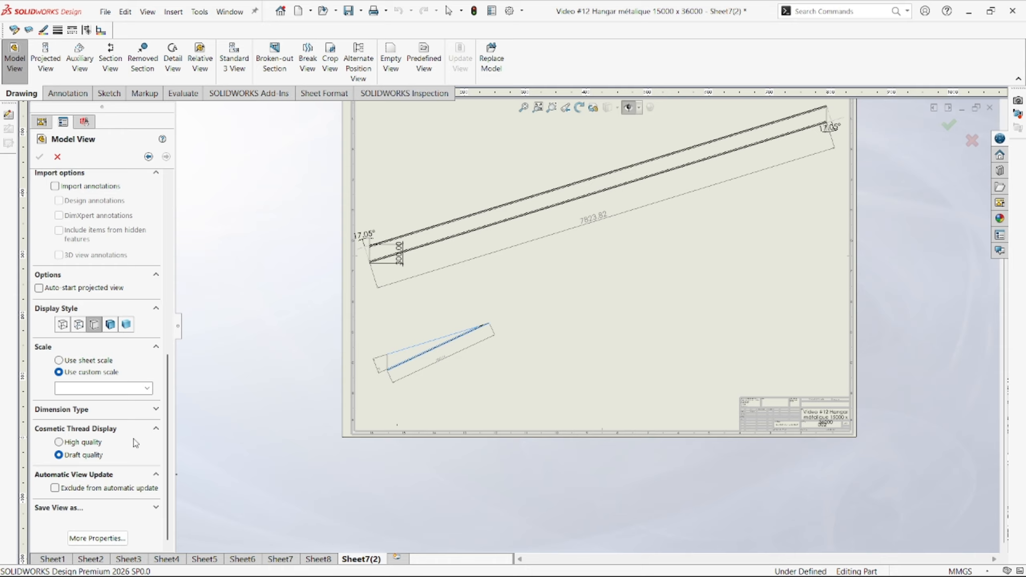
pyautogui.click(73, 361)
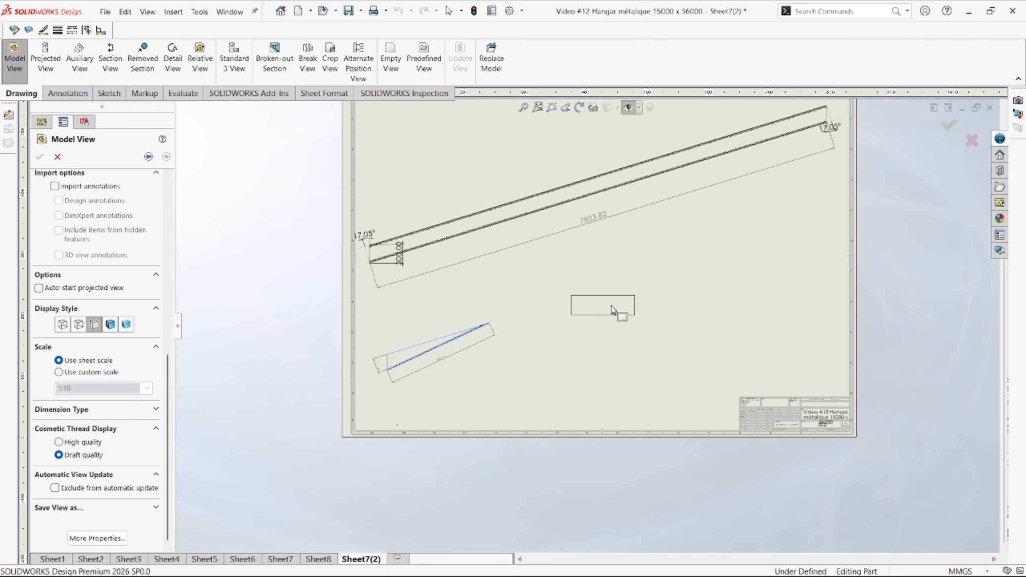
pyautogui.click(583, 289)
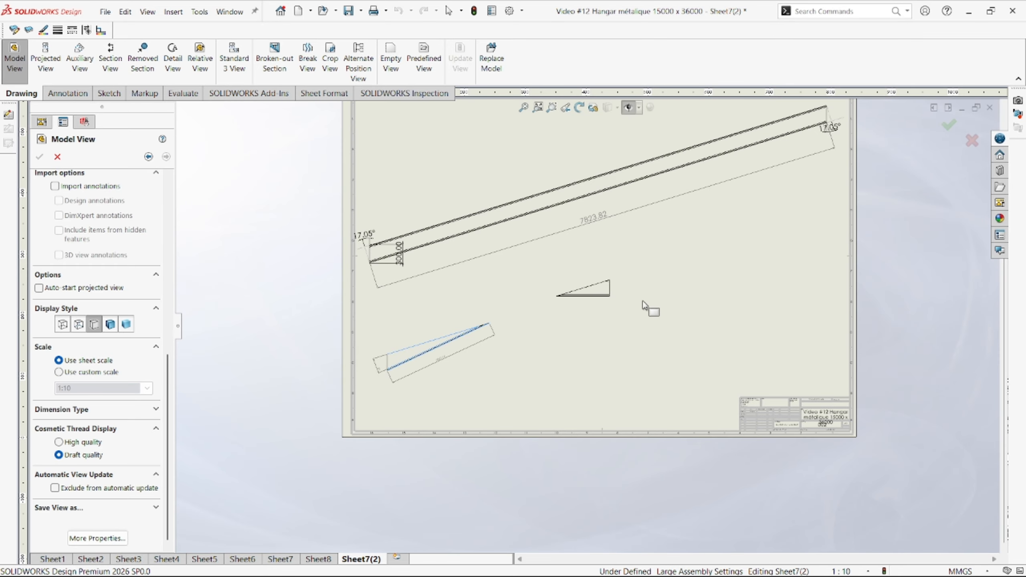
# - Dimension the length of the ridge haunch's horizontal bottom edge, placing the value below the view
pyautogui.scroll(-3, 616, 300)
pyautogui.click(66, 93)
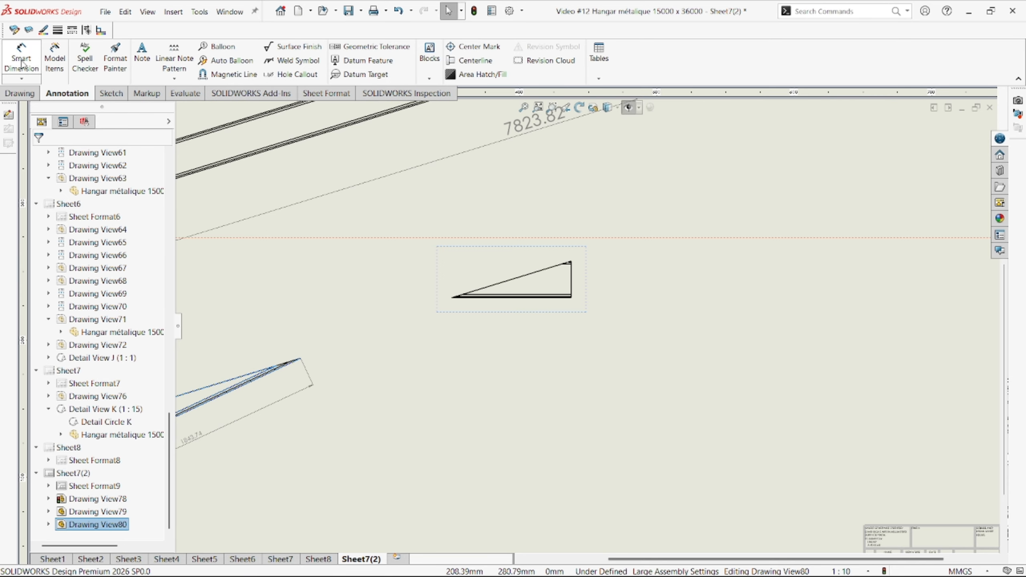
pyautogui.click(21, 56)
pyautogui.scroll(-3, 572, 309)
pyautogui.click(557, 296)
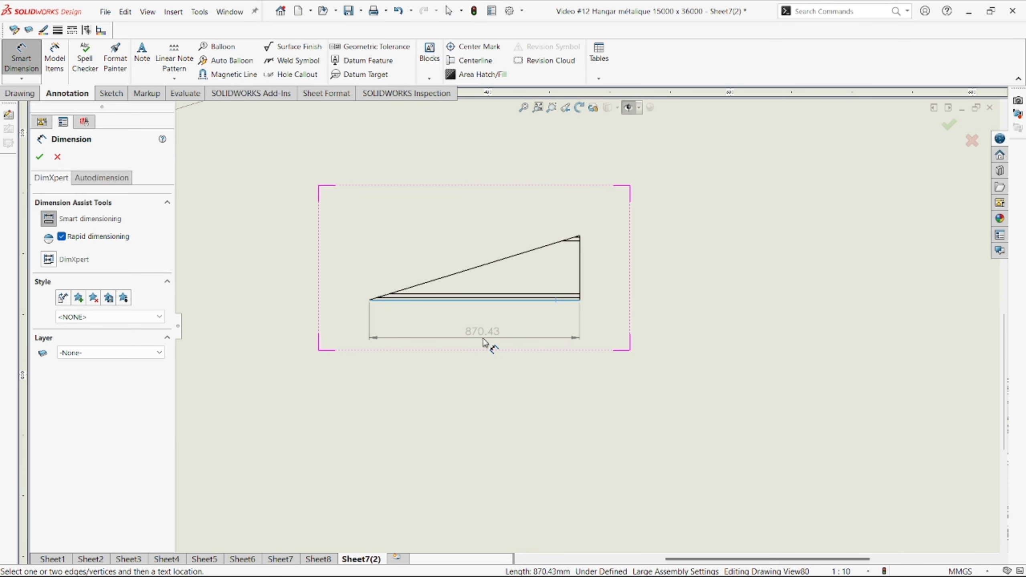
pyautogui.click(488, 340)
# - Dimension the angle between the ridge haunch's sloping edge and its bottom flange, placing the value beyond the vertical end
pyautogui.click(481, 266)
pyautogui.click(490, 294)
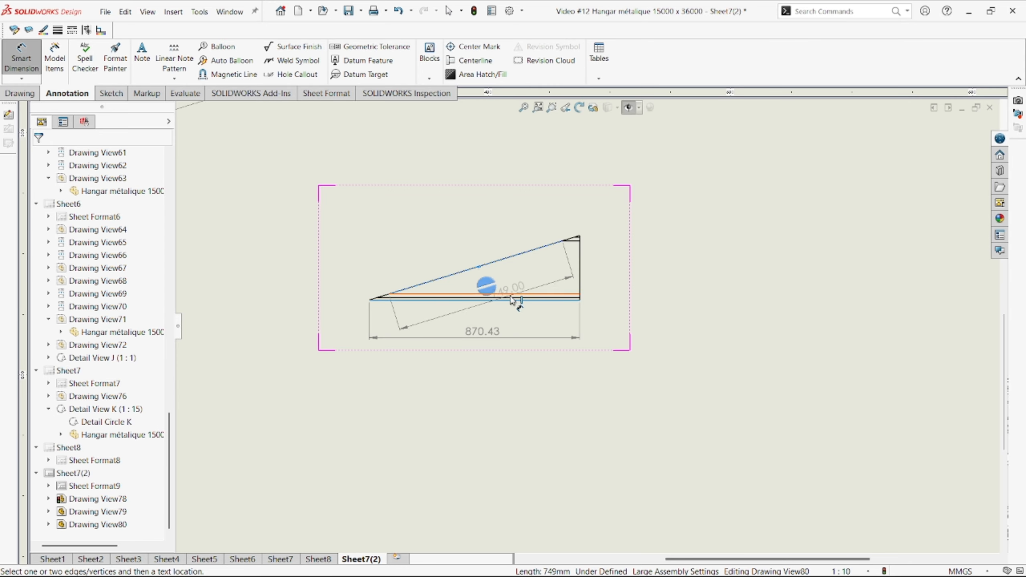
pyautogui.click(624, 301)
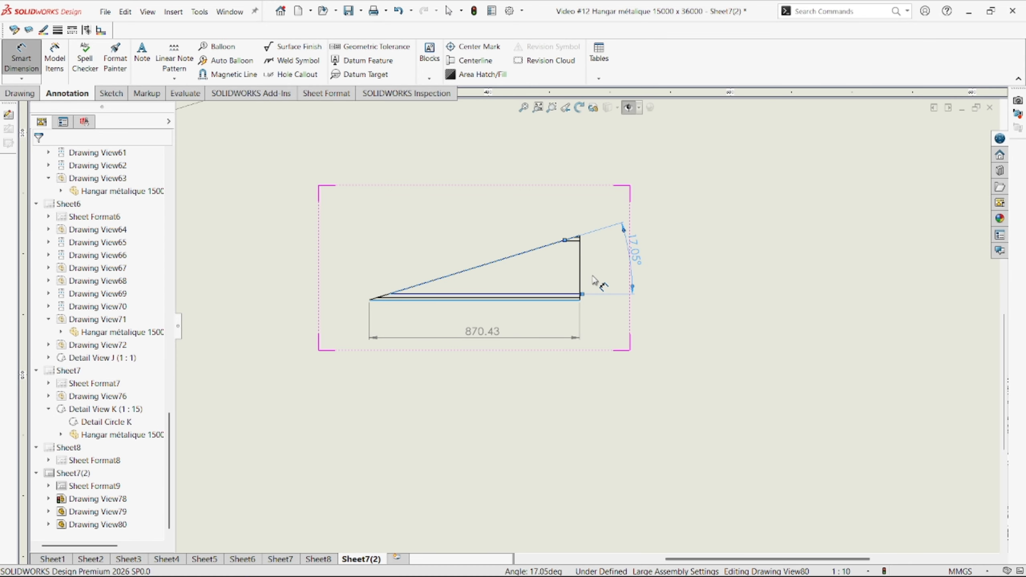
pyautogui.scroll(-7, 580, 245)
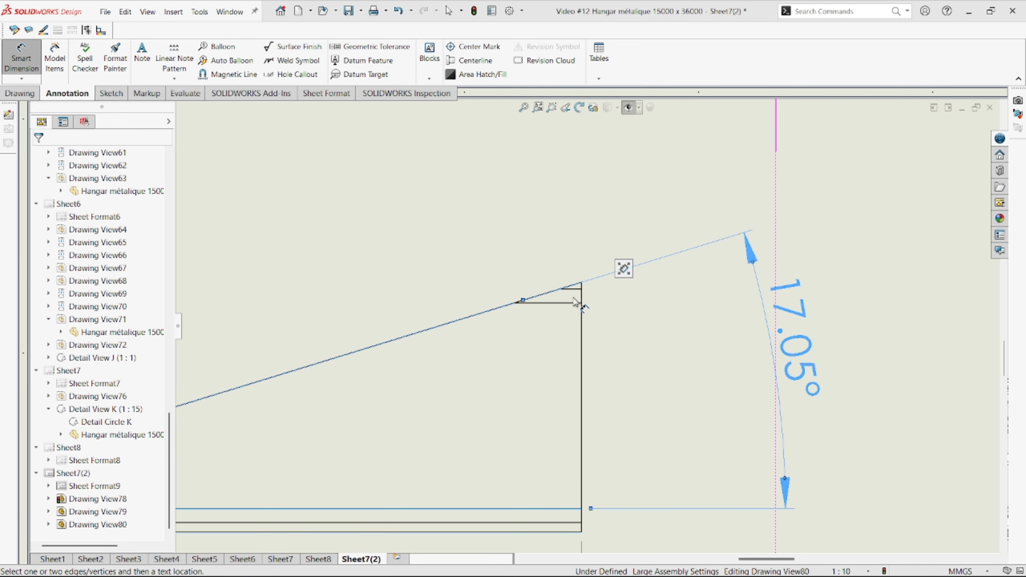
pyautogui.scroll(6, 565, 410)
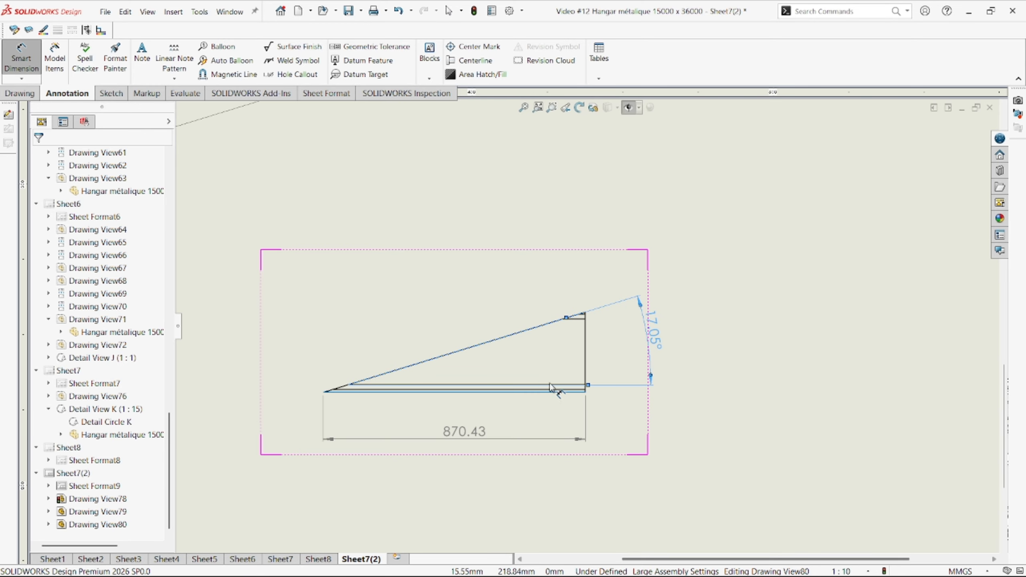
# - Leave dimensioning and move the eave haunch view and the rafter view slightly higher on the sheet
pyautogui.scroll(5, 550, 380)
pyautogui.scroll(-2, 550, 343)
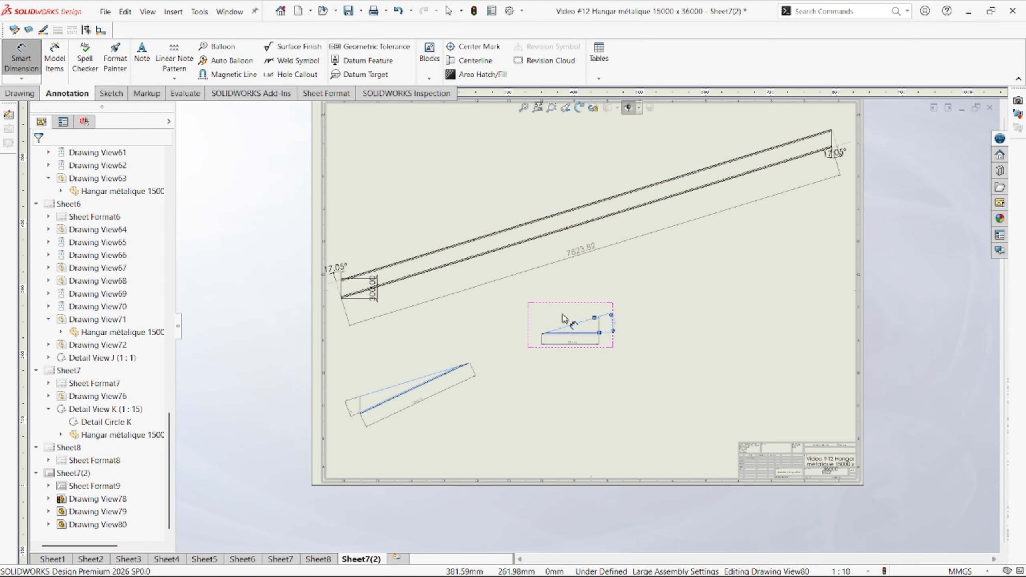
pyautogui.scroll(4, 537, 339)
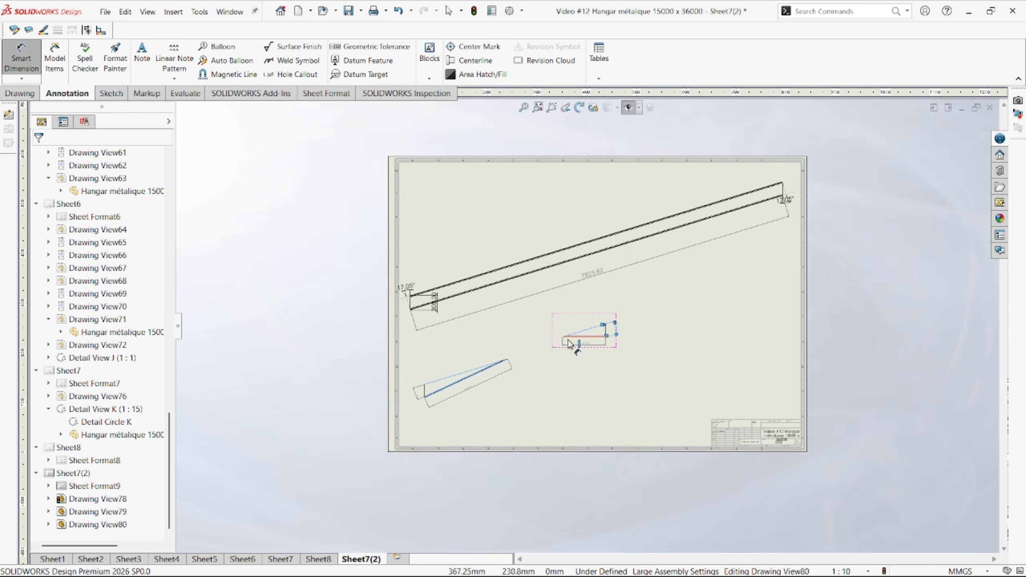
pyautogui.scroll(-4, 601, 345)
pyautogui.scroll(5, 596, 346)
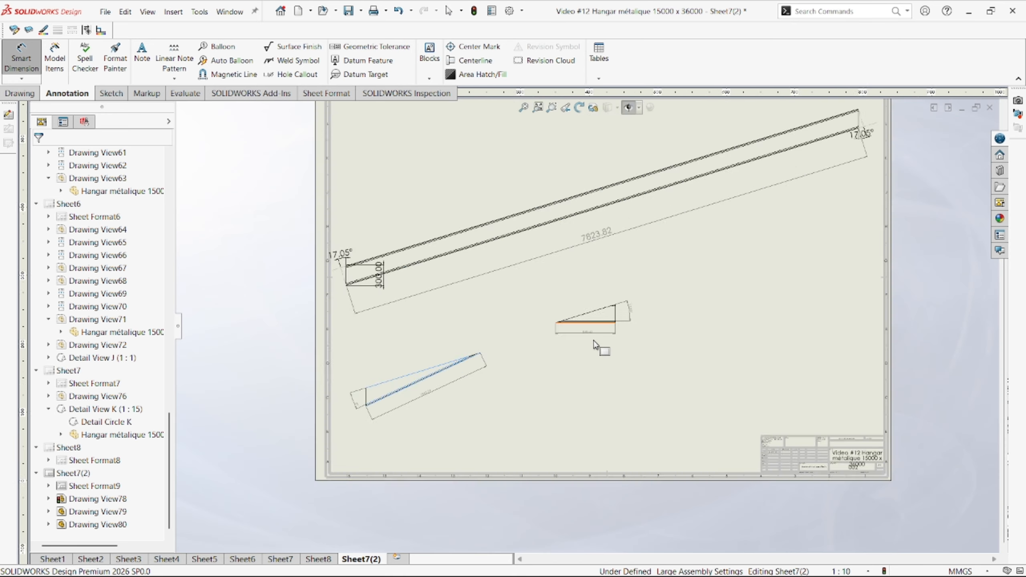
pyautogui.press('Escape')
pyautogui.moveTo(469, 360); pyautogui.dragTo(471, 336)
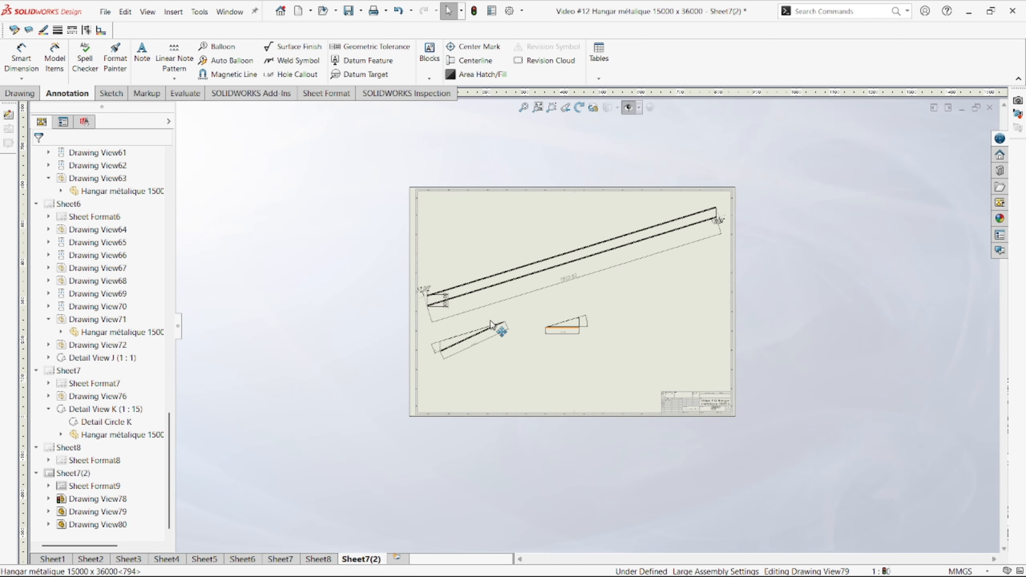
pyautogui.moveTo(542, 267); pyautogui.dragTo(545, 255)
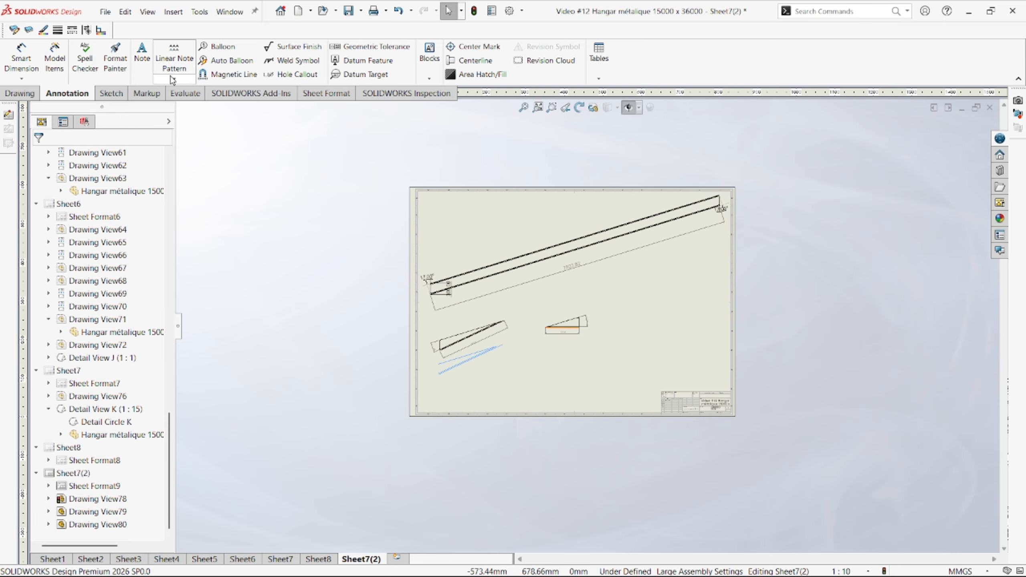
# - Attach a leader note reading IPE270 to the rafter's bottom flange, placed above the rafter, in bold size 20
pyautogui.click(601, 247)
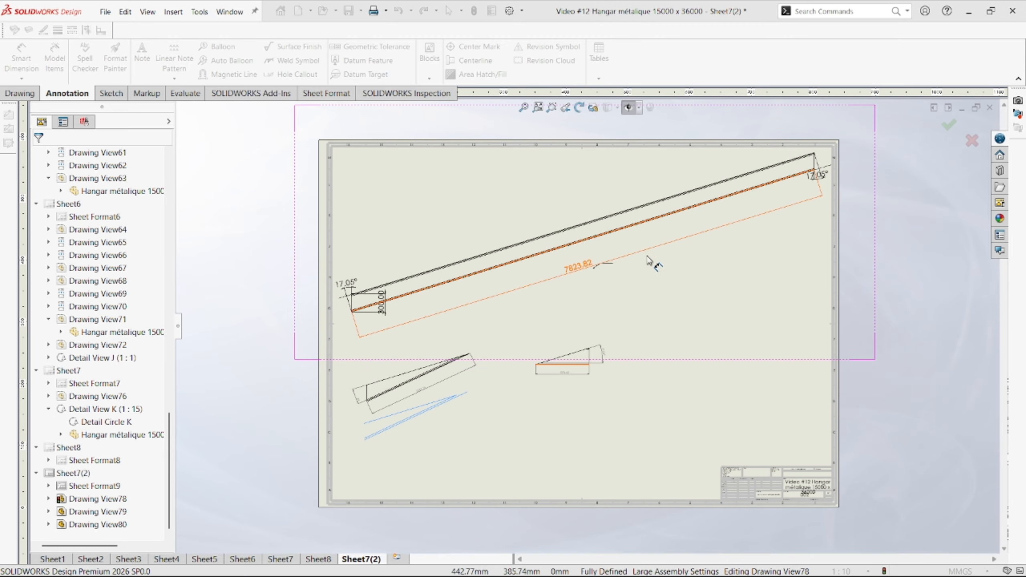
pyautogui.click(530, 210)
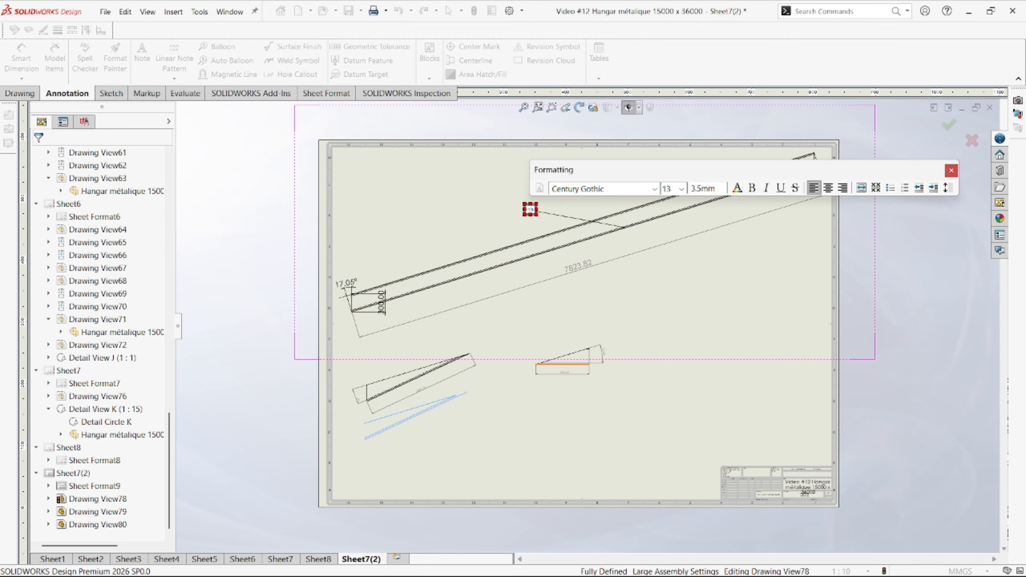
pyautogui.scroll(-3, 548, 217)
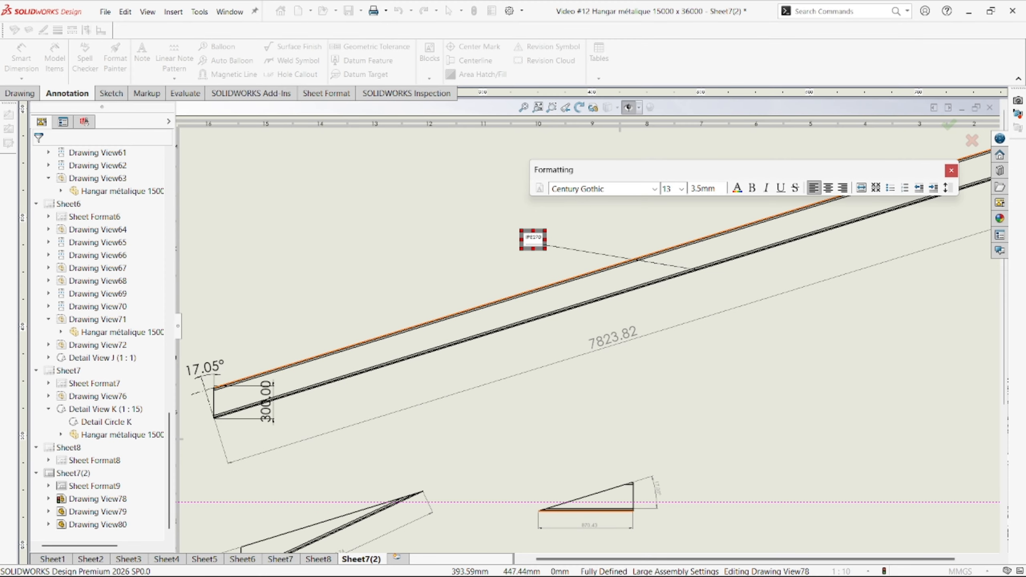
pyautogui.click(681, 188)
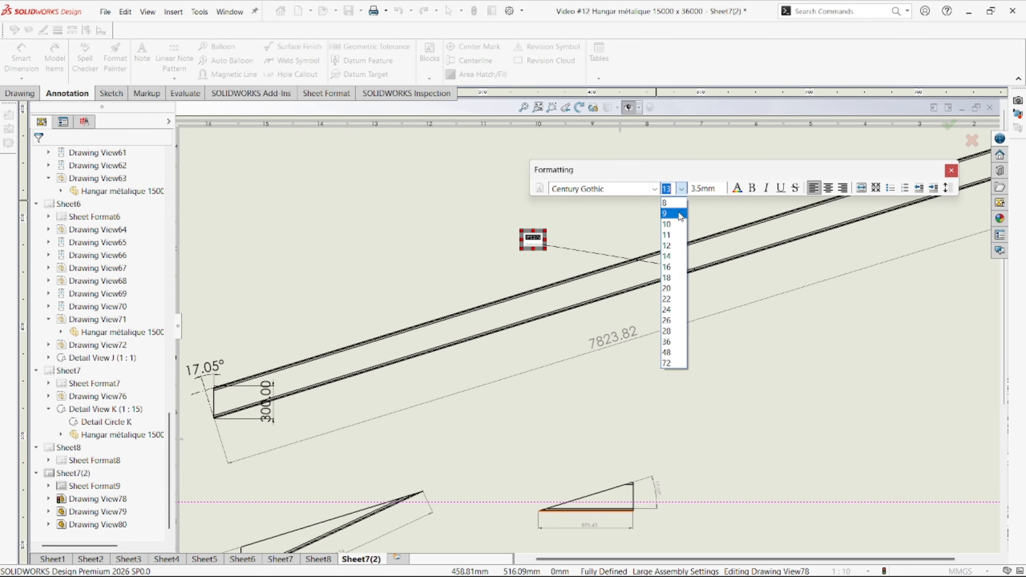
pyautogui.click(680, 297)
pyautogui.click(752, 188)
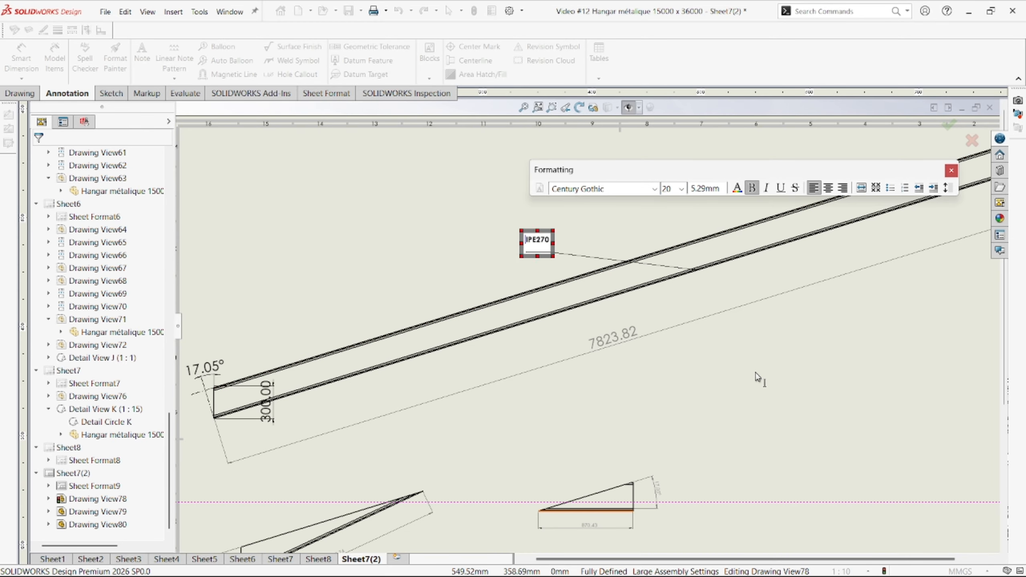
# - Attach the same IPE270 leader note above the ridge haunch and above the eave haunch, and finish placing notes
pyautogui.scroll(3, 549, 330)
pyautogui.scroll(2, 525, 422)
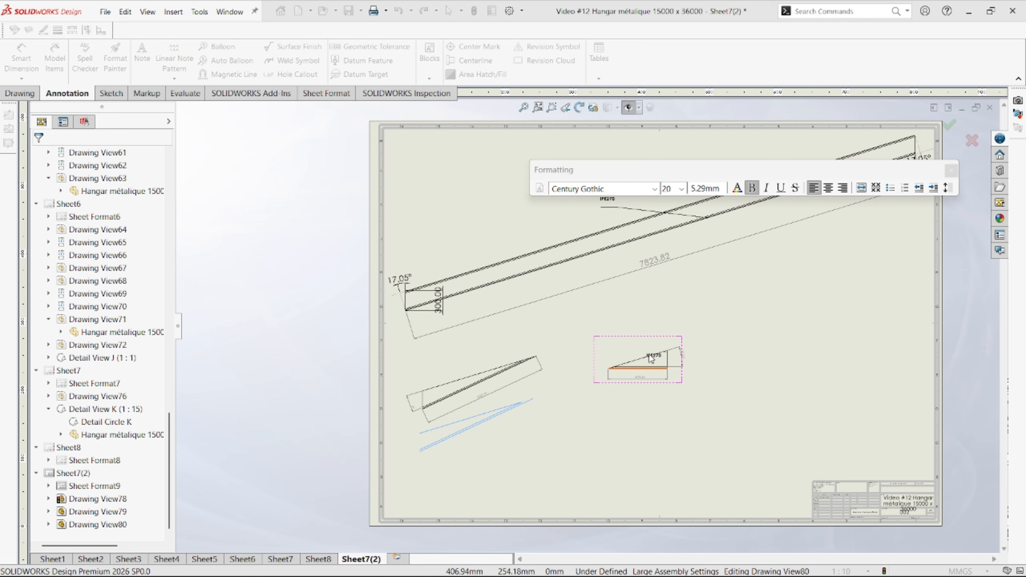
pyautogui.click(651, 361)
pyautogui.click(638, 352)
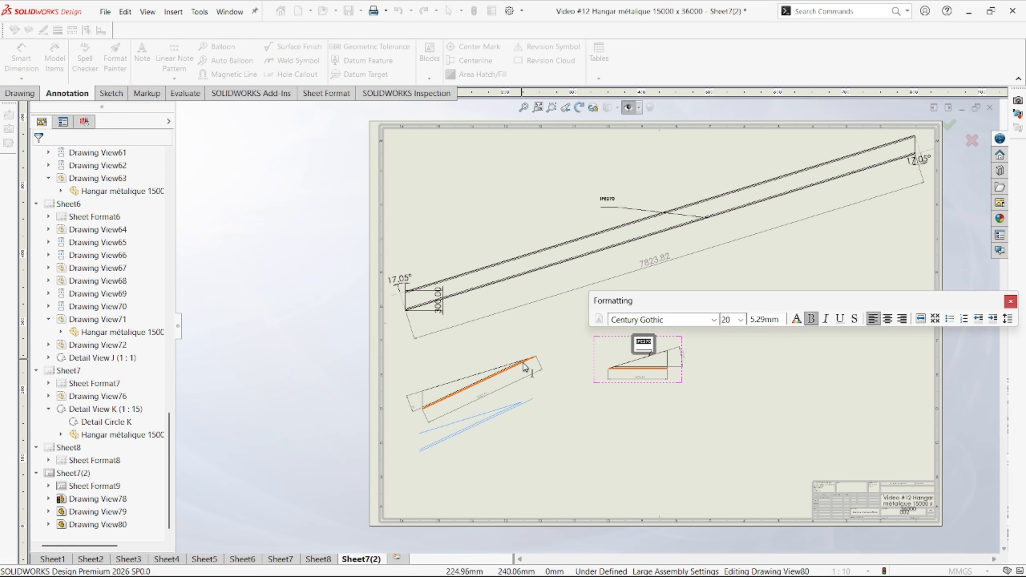
pyautogui.click(637, 361)
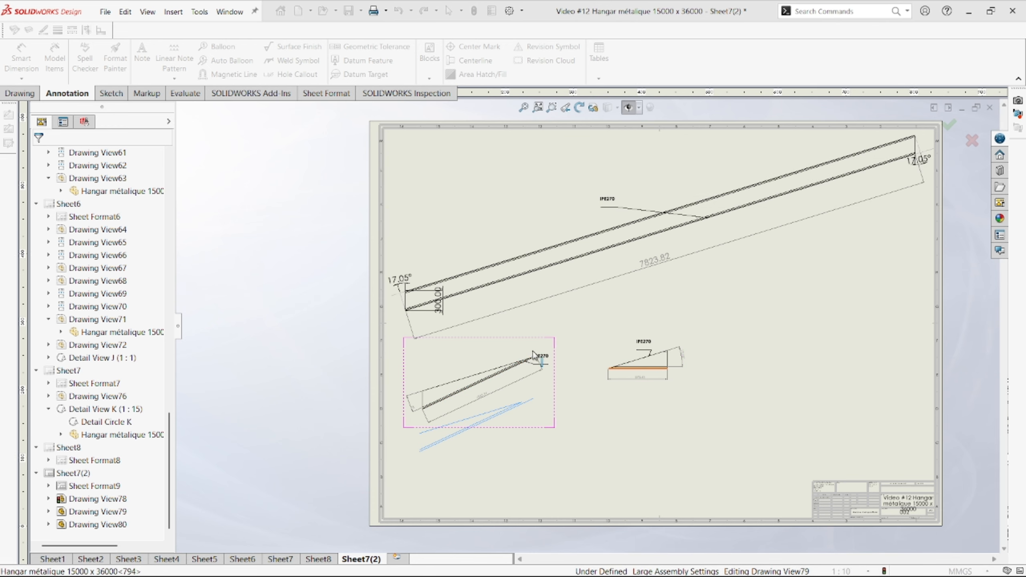
pyautogui.click(501, 348)
pyautogui.scroll(2, 549, 424)
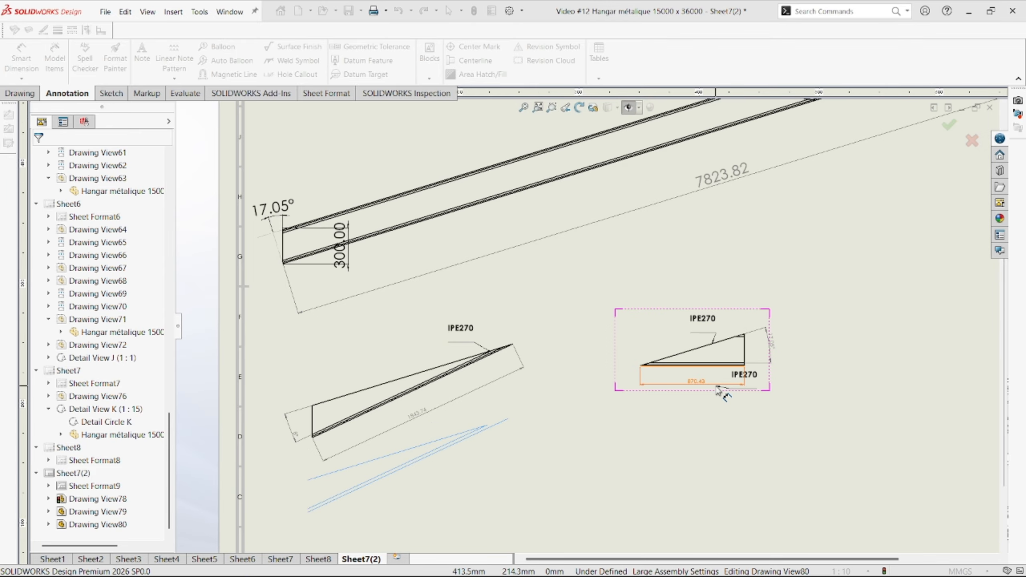
pyautogui.click(648, 375)
pyautogui.scroll(-1, 677, 391)
pyautogui.press('Escape')
pyautogui.scroll(-2, 661, 369)
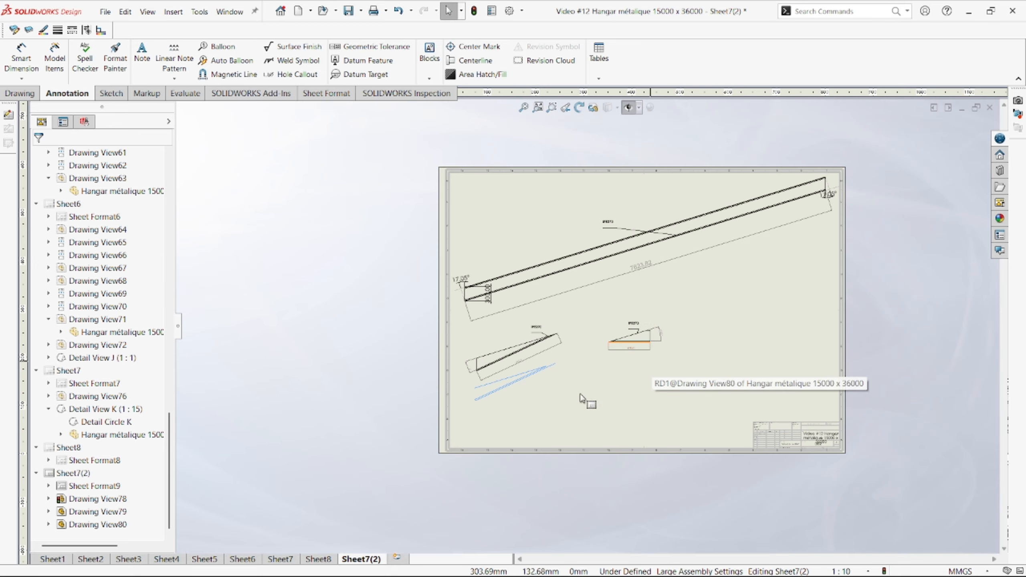
pyautogui.scroll(-1, 528, 381)
pyautogui.moveTo(408, 179); pyautogui.dragTo(747, 345)
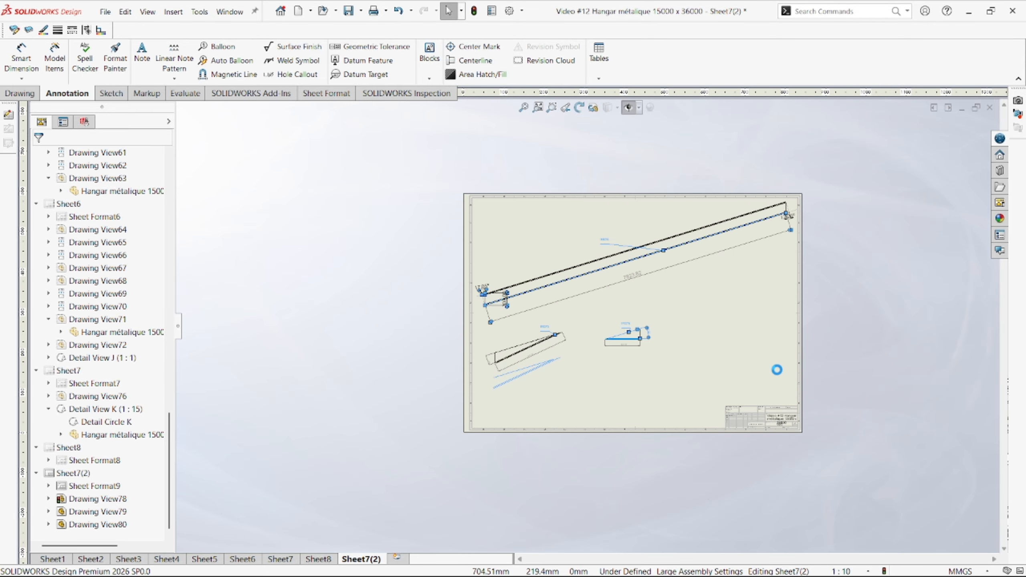
pyautogui.click(726, 344)
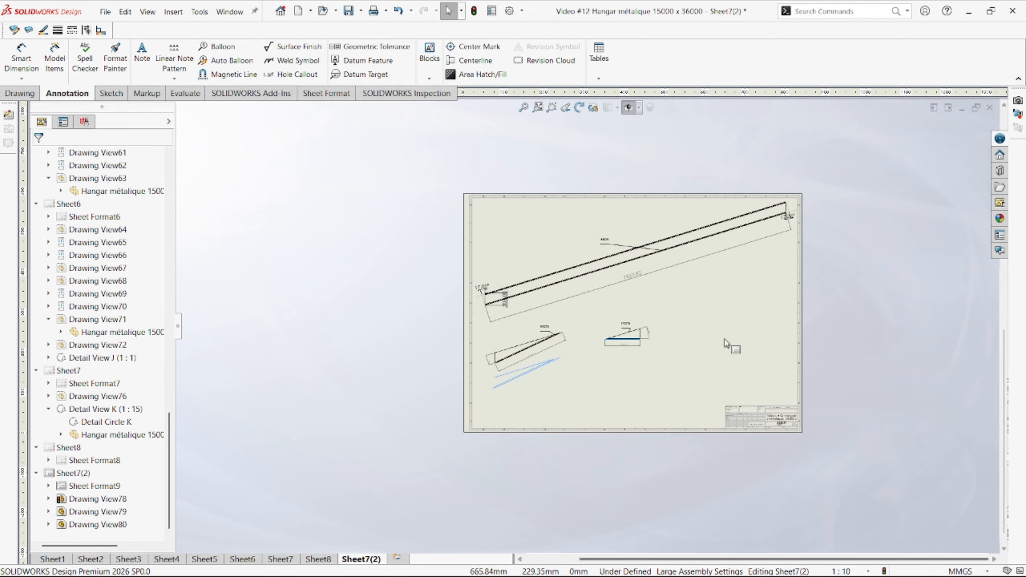
# - Add a note reading Arbaletrier between the rafter and its length dimension, in bold size 36
pyautogui.scroll(-5, 725, 343)
pyautogui.scroll(4, 588, 308)
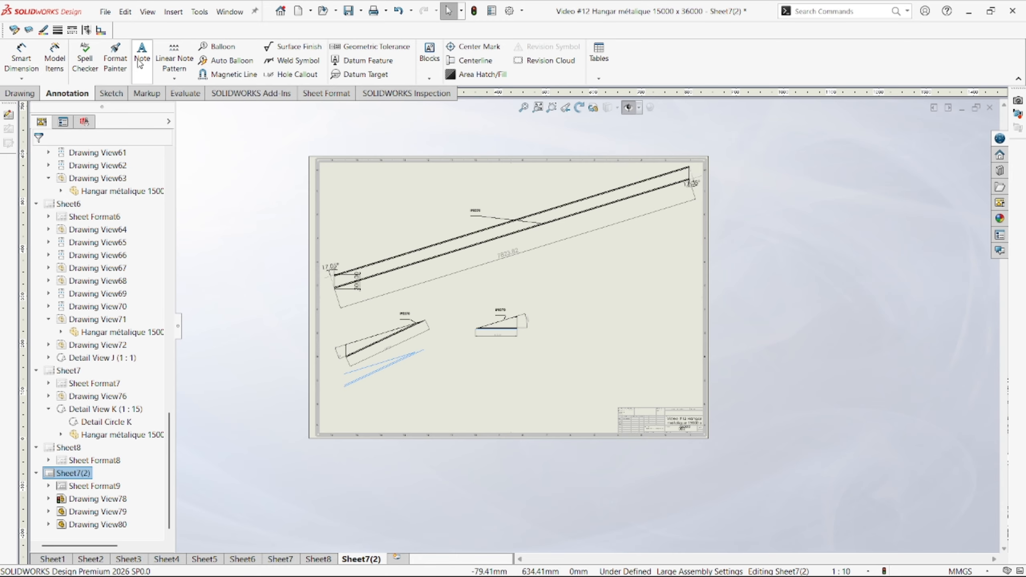
pyautogui.click(586, 239)
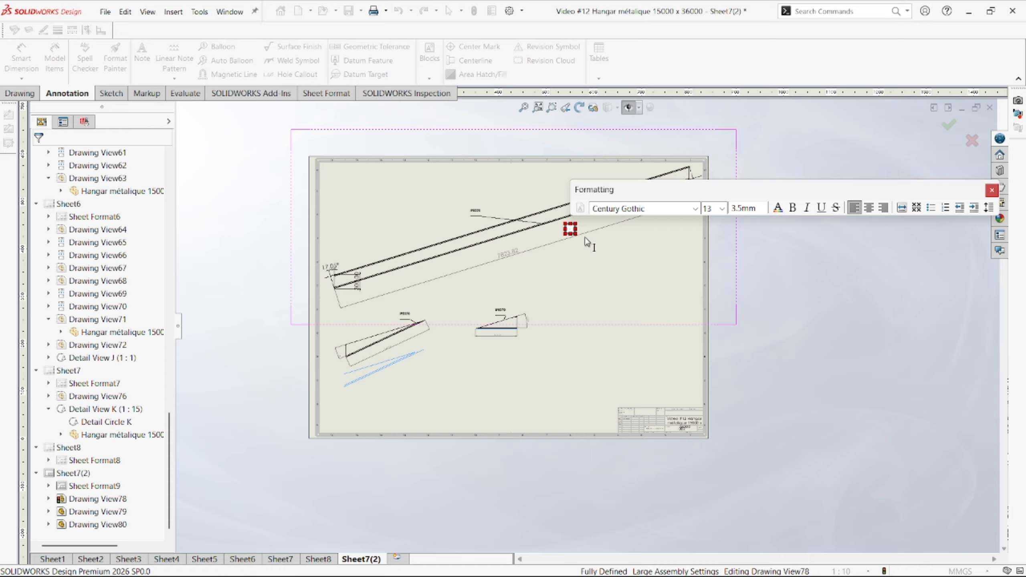
pyautogui.write('2')
pyautogui.scroll(-5, 589, 275)
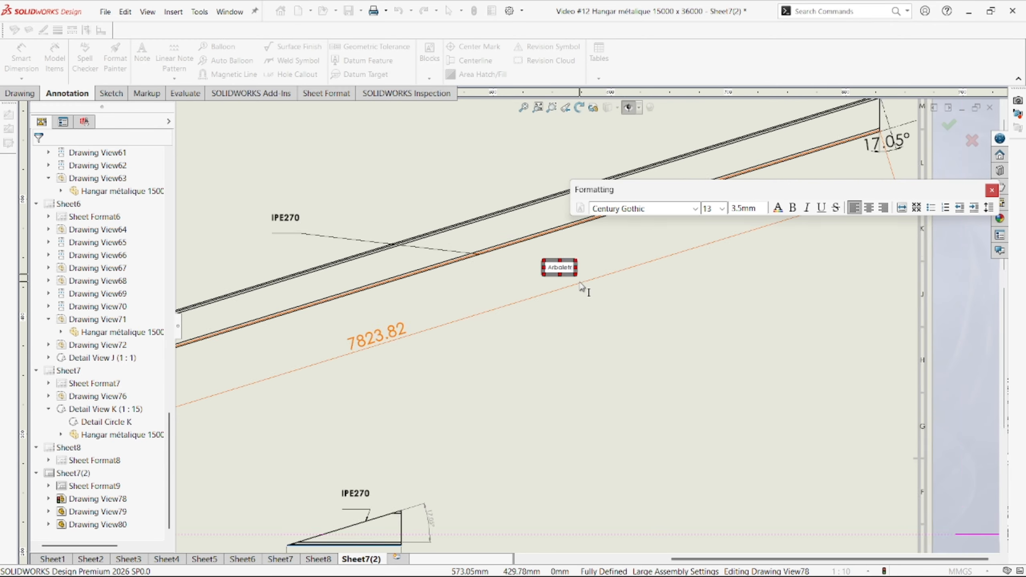
pyautogui.scroll(-3, 580, 286)
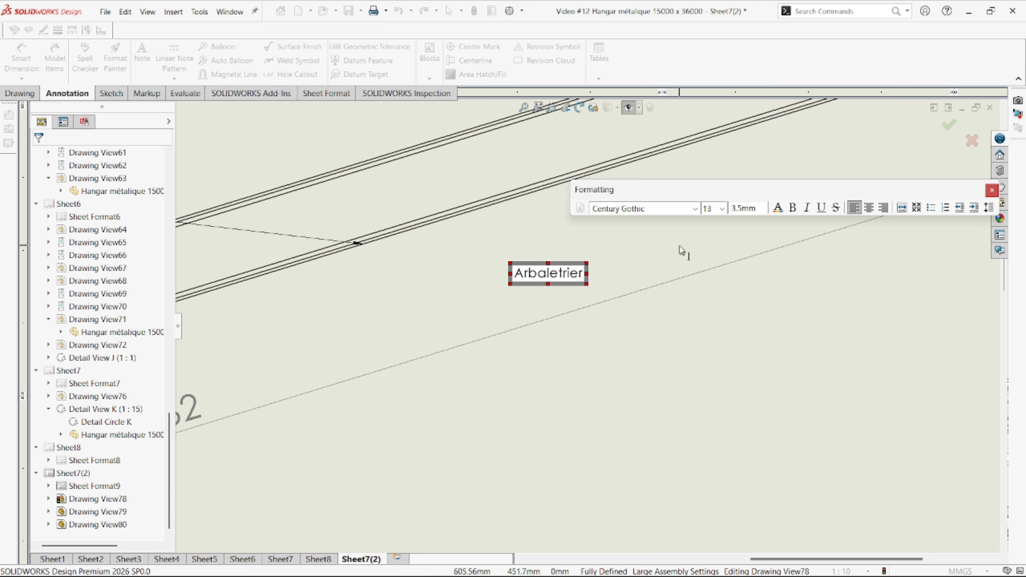
pyautogui.hotkey('ctrl', 'a')
pyautogui.click(722, 208)
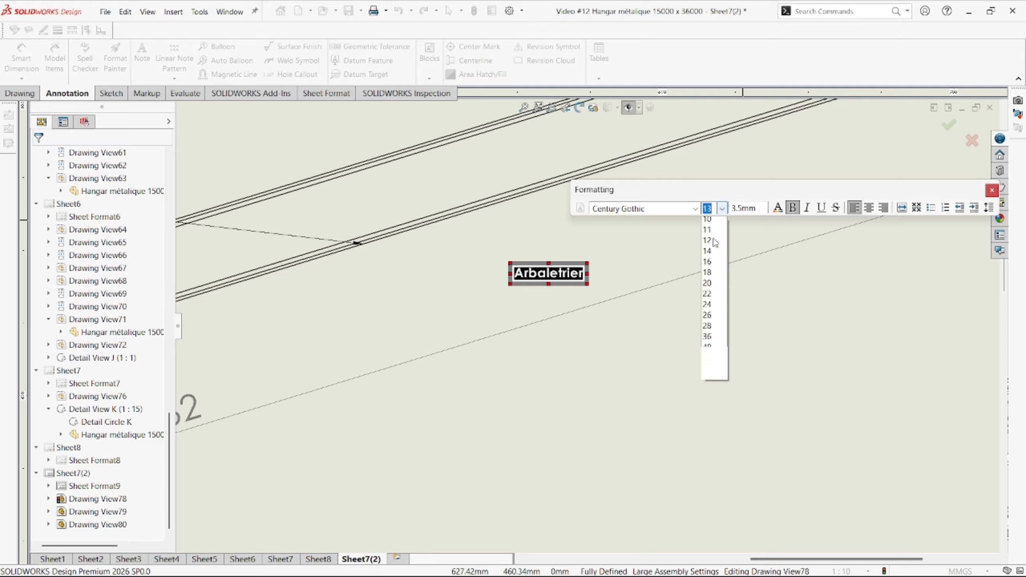
pyautogui.click(708, 362)
# - Place a second title note below the ridge haunch view and change its text to Jarret central
pyautogui.scroll(6, 575, 335)
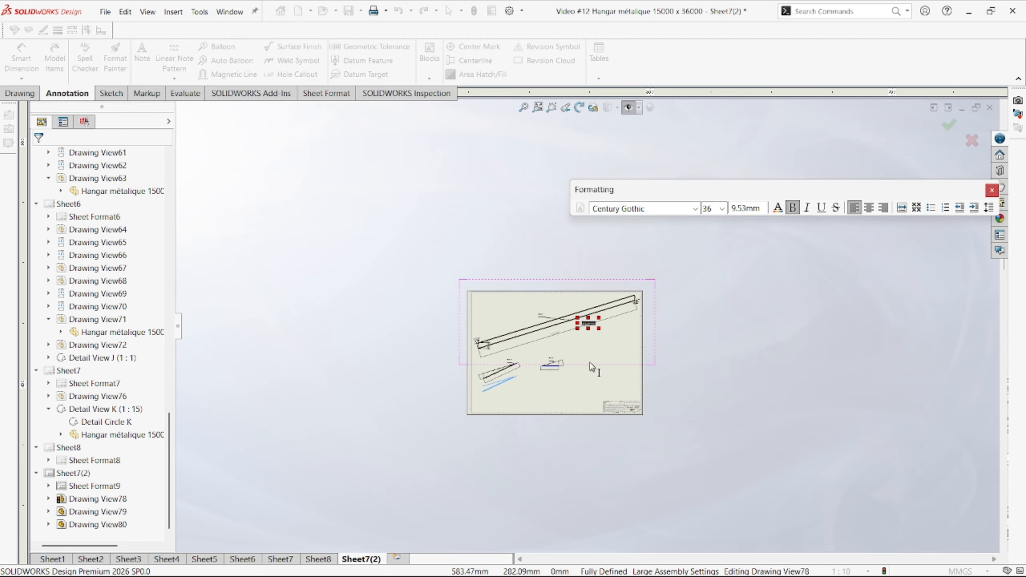
pyautogui.scroll(-2, 581, 405)
pyautogui.click(573, 326)
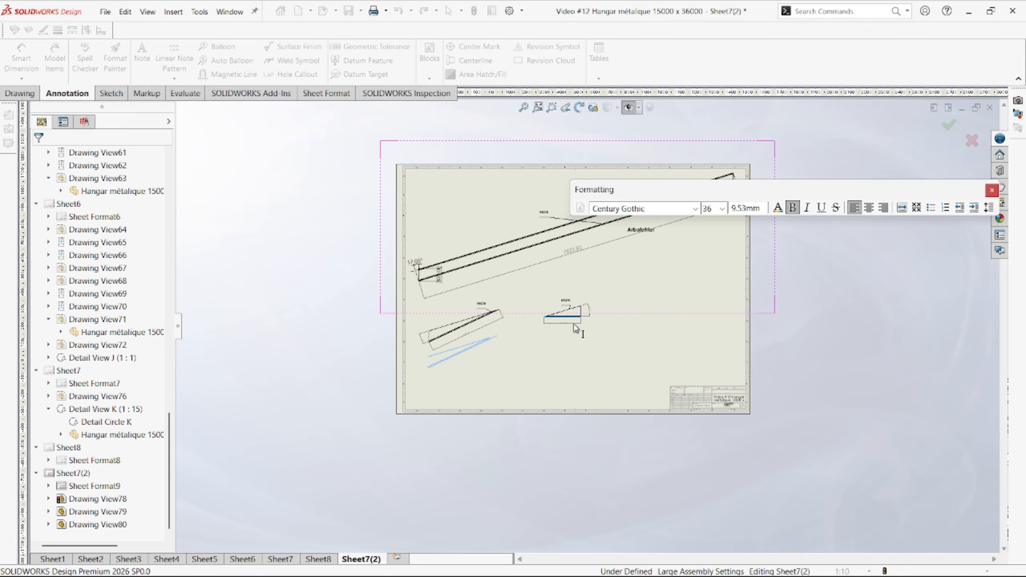
pyautogui.scroll(-2, 574, 325)
pyautogui.doubleClick(571, 334)
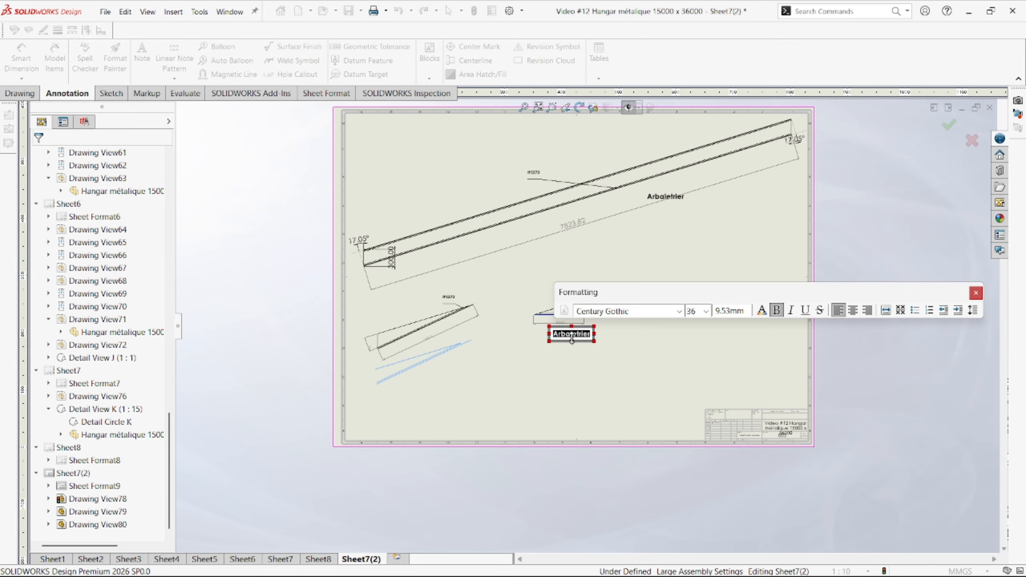
pyautogui.write('Jarret central')
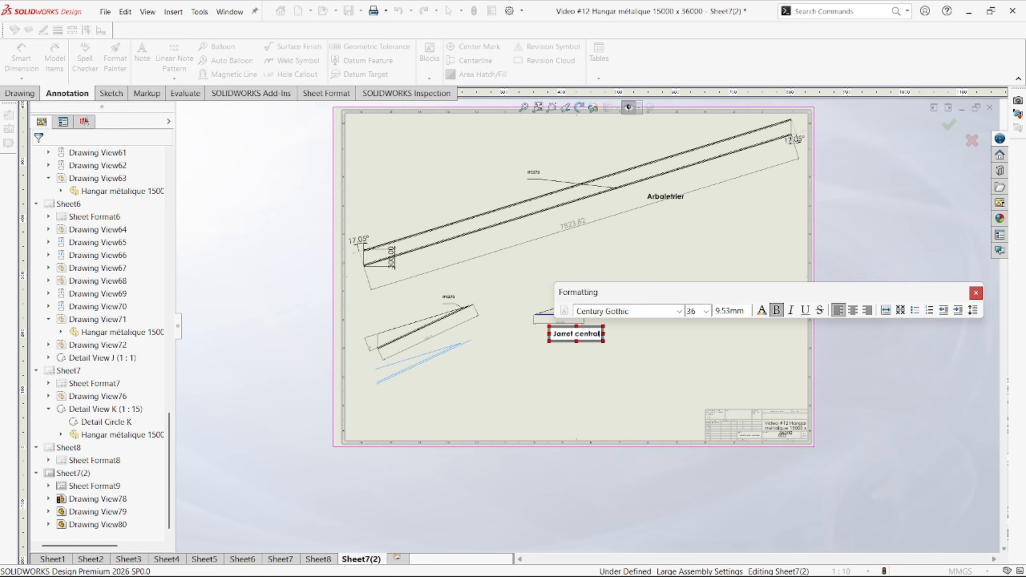
# - Place a title note below the eave haunch view, change its text to Jarret Poteau and finish placing notes
pyautogui.click(460, 366)
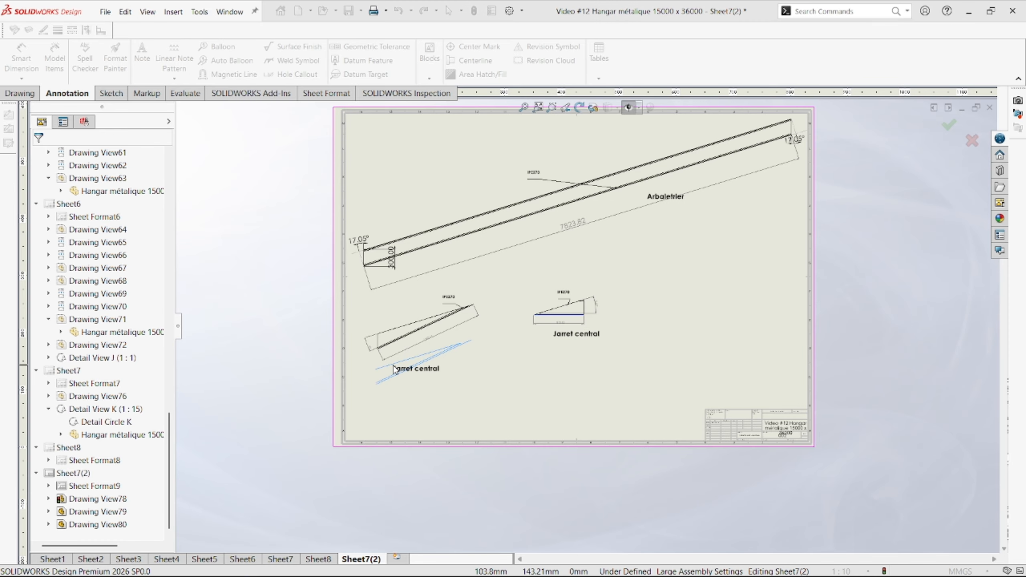
pyautogui.click(391, 367)
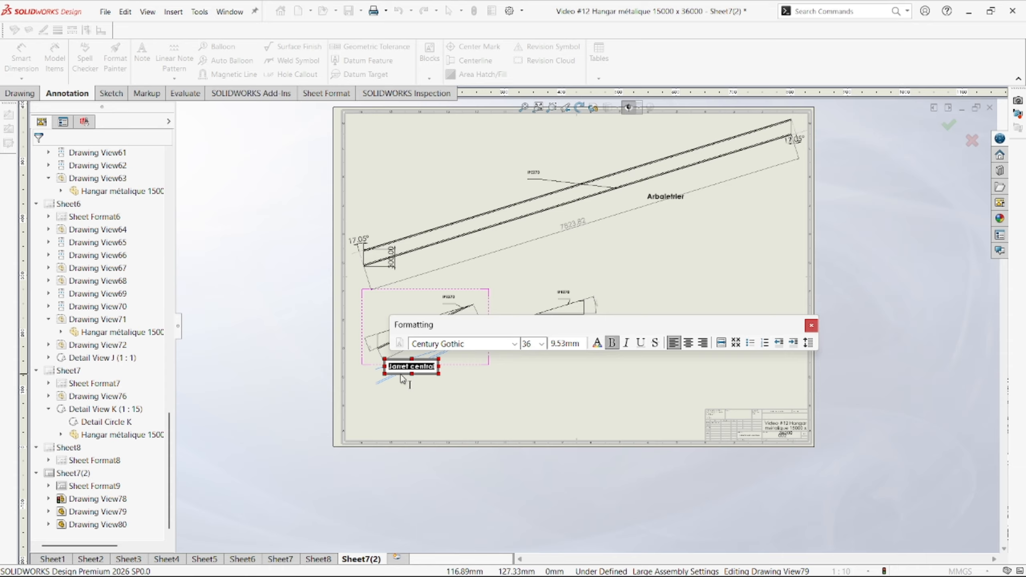
pyautogui.doubleClick(423, 365)
pyautogui.write('Poteau')
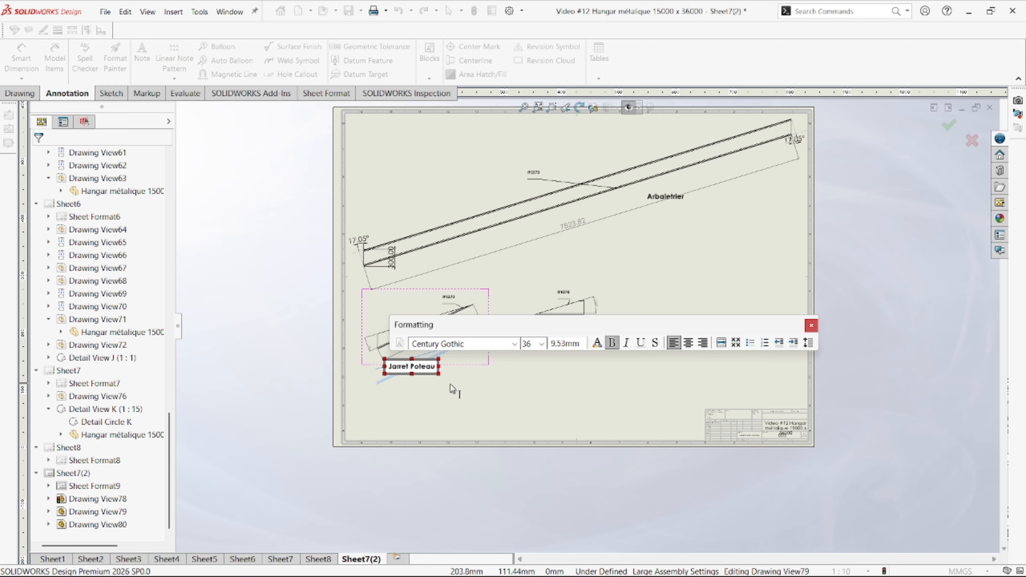
pyautogui.click(451, 386)
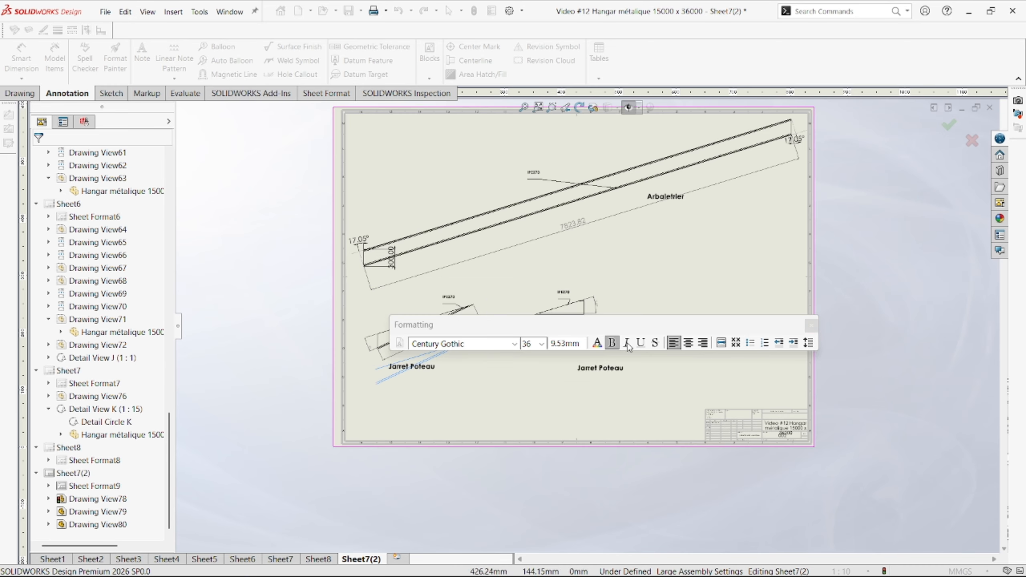
pyautogui.press('Escape')
# - Reposition the angle dimension beside the Jarret central haunch view
pyautogui.scroll(-1, 654, 283)
pyautogui.scroll(1, 620, 310)
pyautogui.scroll(-1, 599, 313)
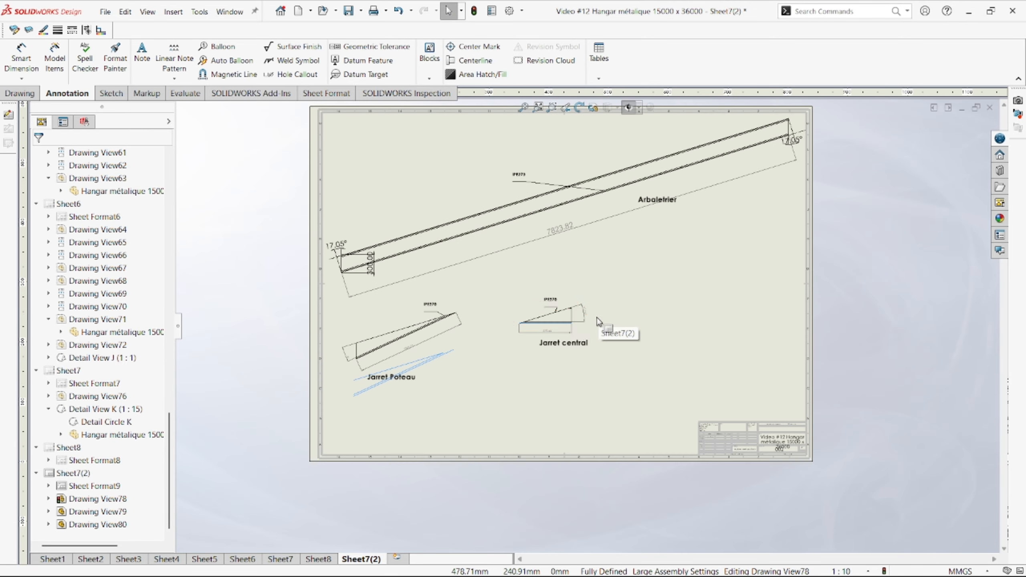
pyautogui.scroll(-6, 562, 342)
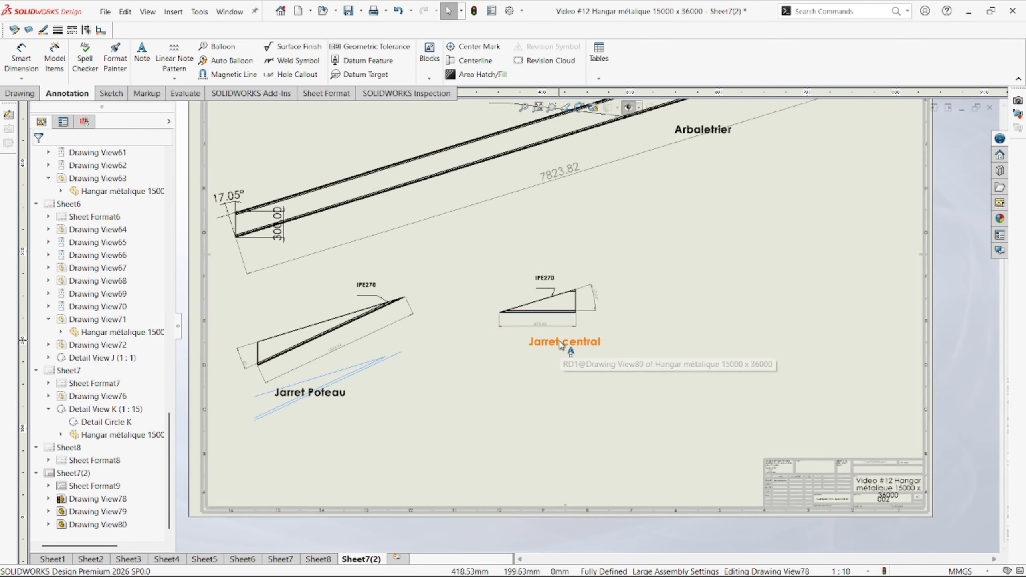
pyautogui.scroll(8, 561, 342)
pyautogui.scroll(-3, 578, 326)
pyautogui.scroll(4, 578, 327)
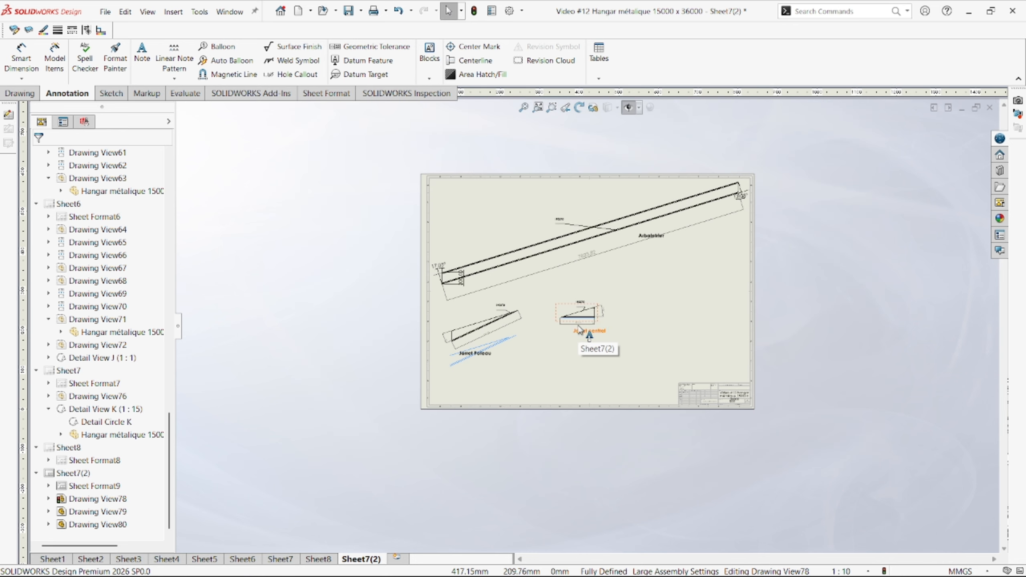
pyautogui.scroll(-2, 589, 311)
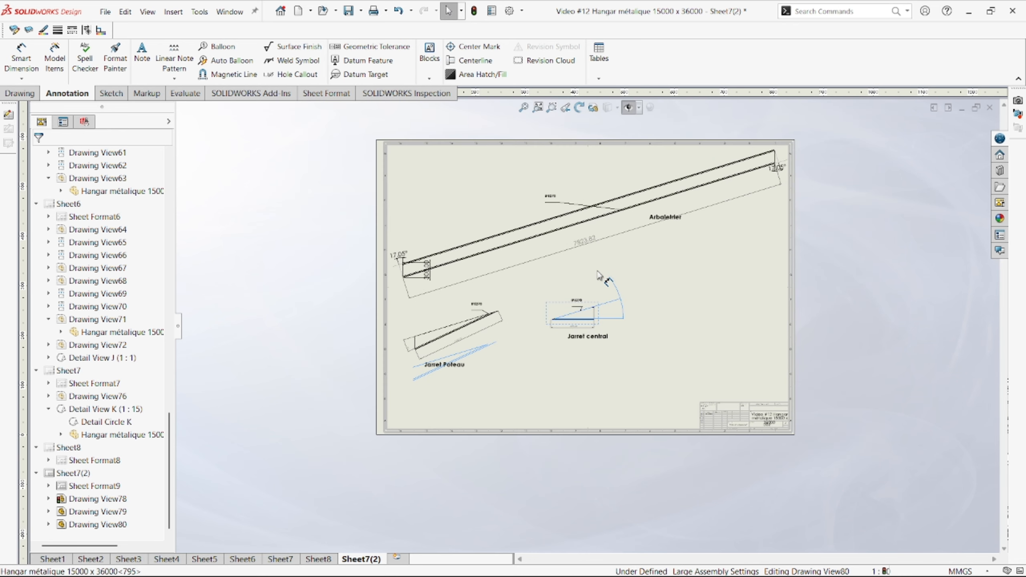
pyautogui.click(602, 323)
pyautogui.scroll(-2, 603, 322)
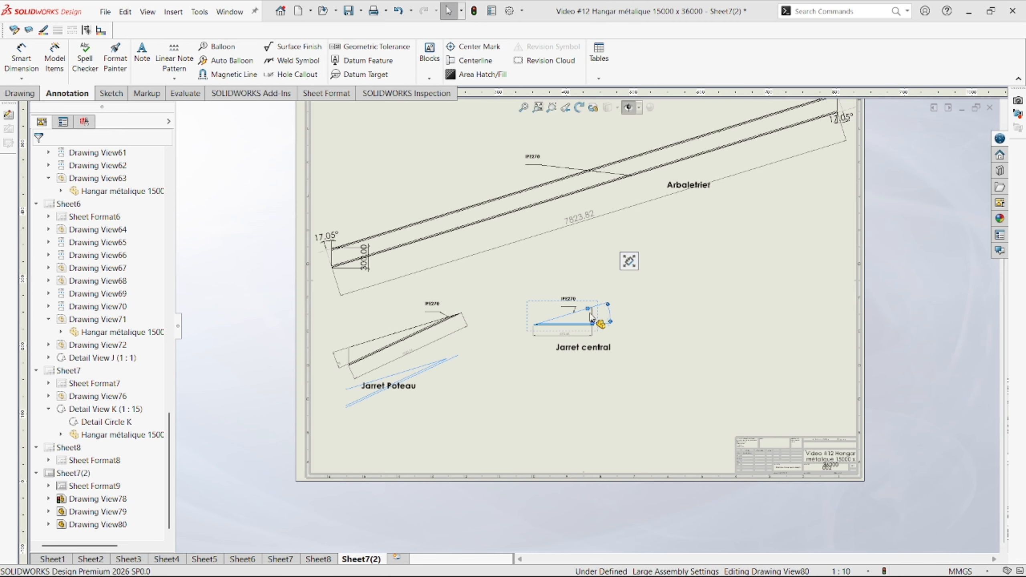
pyautogui.click(588, 325)
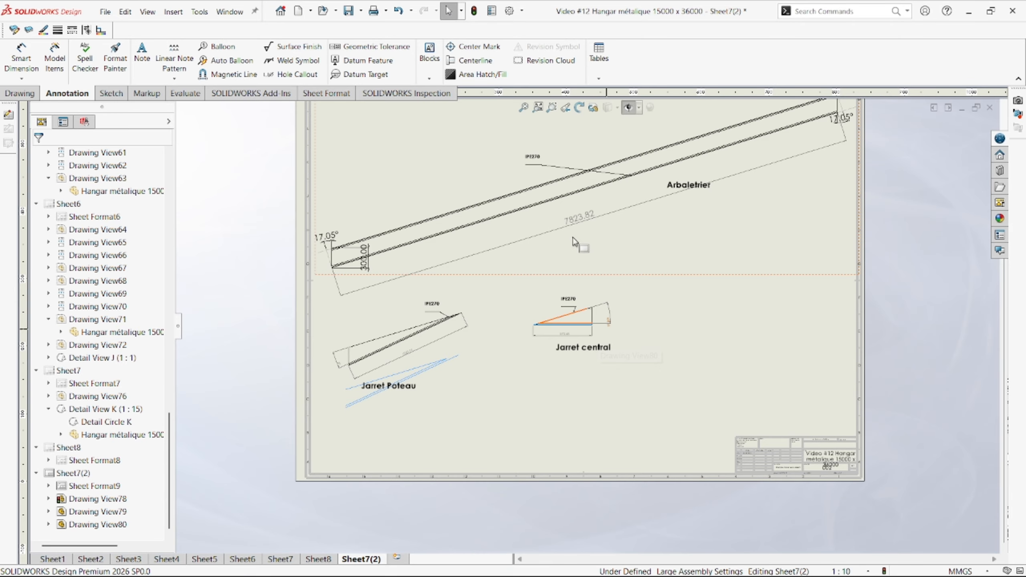
pyautogui.scroll(1, 630, 259)
pyautogui.scroll(-2, 612, 262)
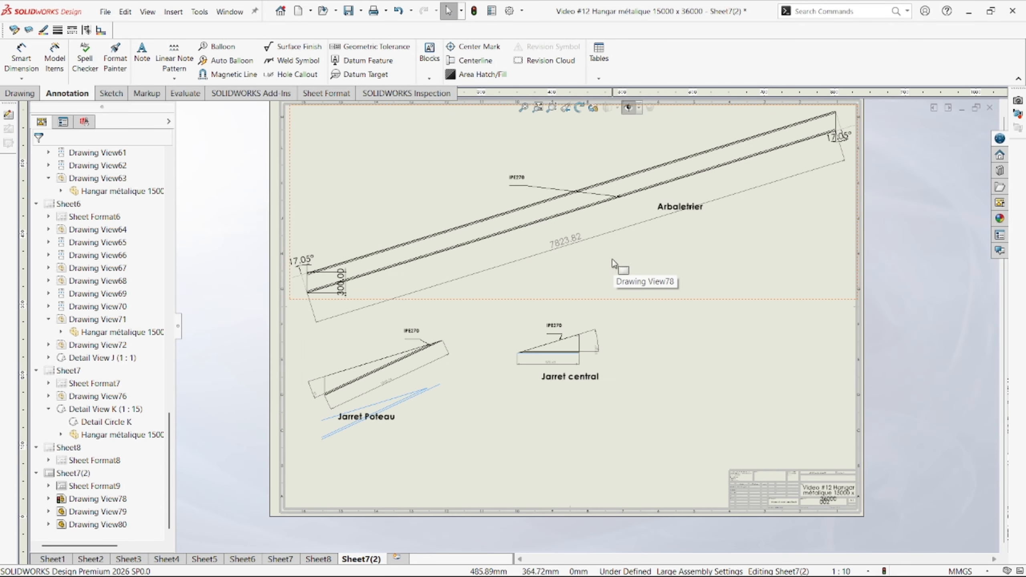
pyautogui.scroll(1, 613, 262)
pyautogui.scroll(-2, 627, 285)
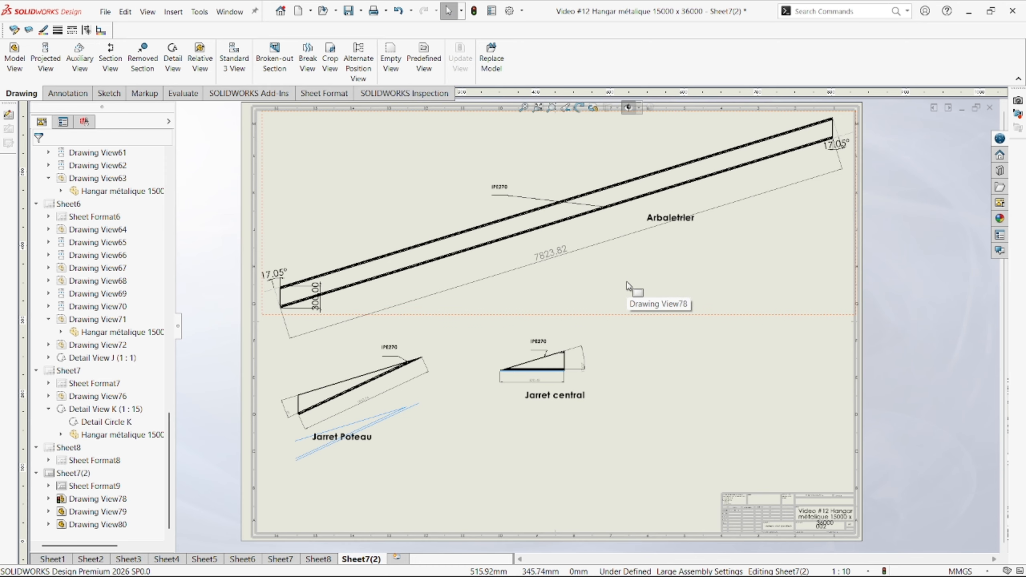
# - Delete the empty Sheet8 and return to Sheet7(2)
pyautogui.rightClick(372, 563)
pyautogui.click(376, 561)
pyautogui.click(355, 522)
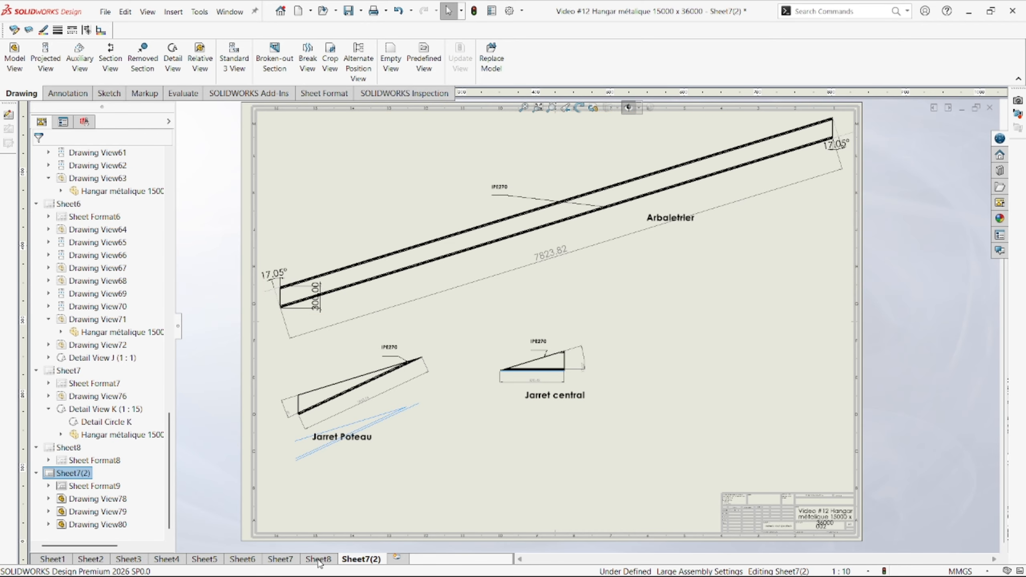
pyautogui.click(315, 560)
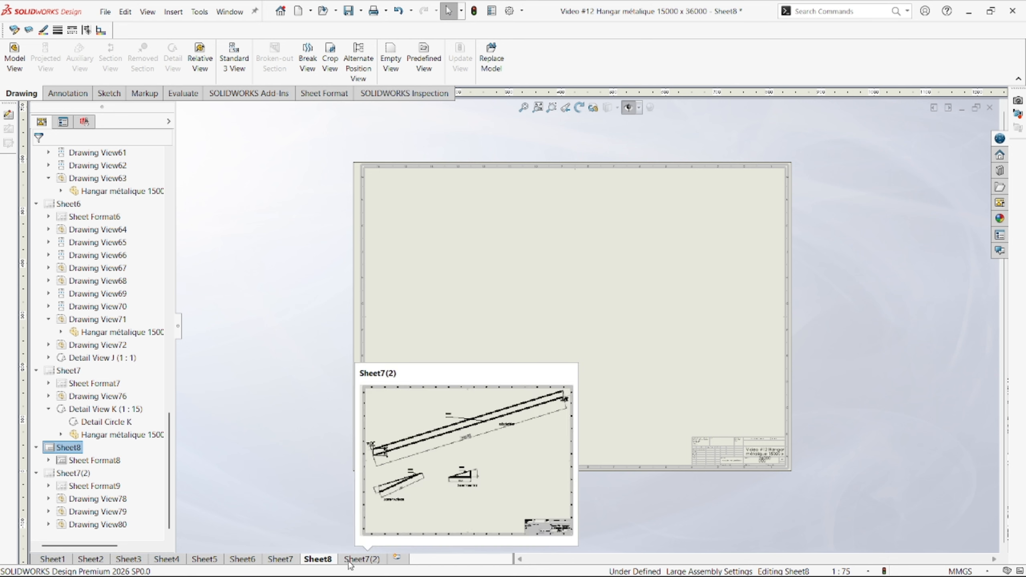
pyautogui.click(296, 562)
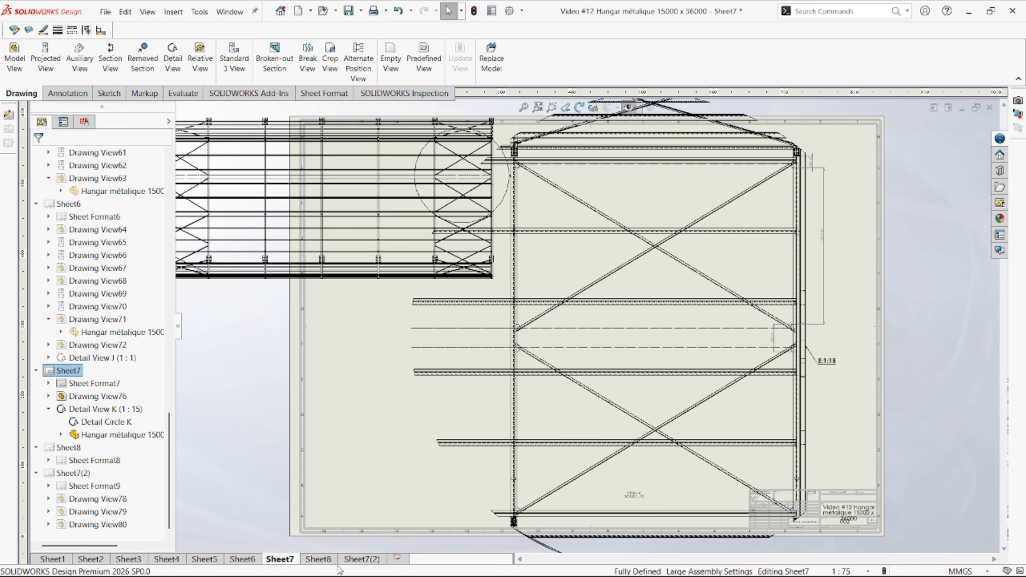
pyautogui.click(325, 560)
pyautogui.rightClick(326, 562)
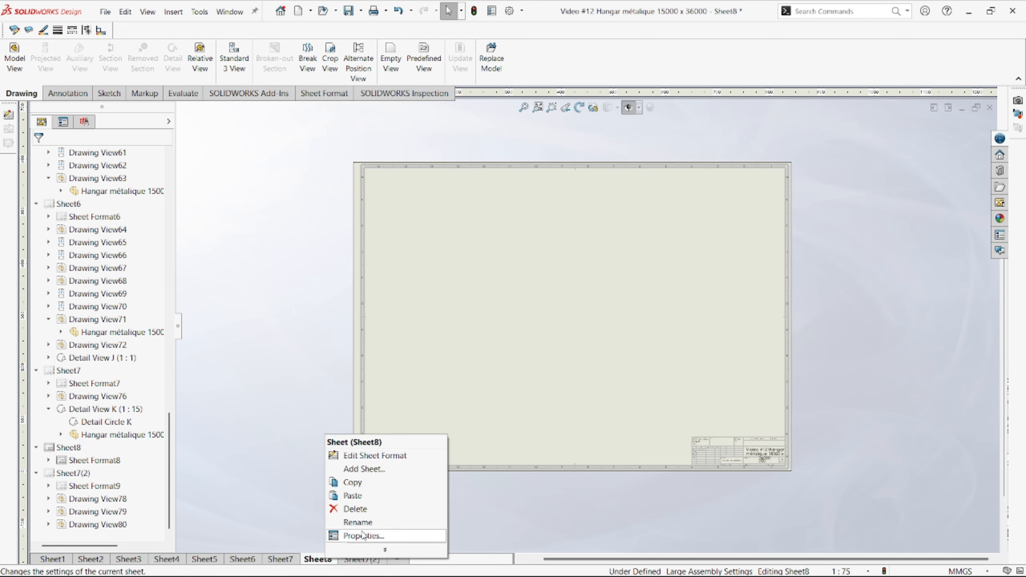
pyautogui.click(351, 509)
pyautogui.click(597, 245)
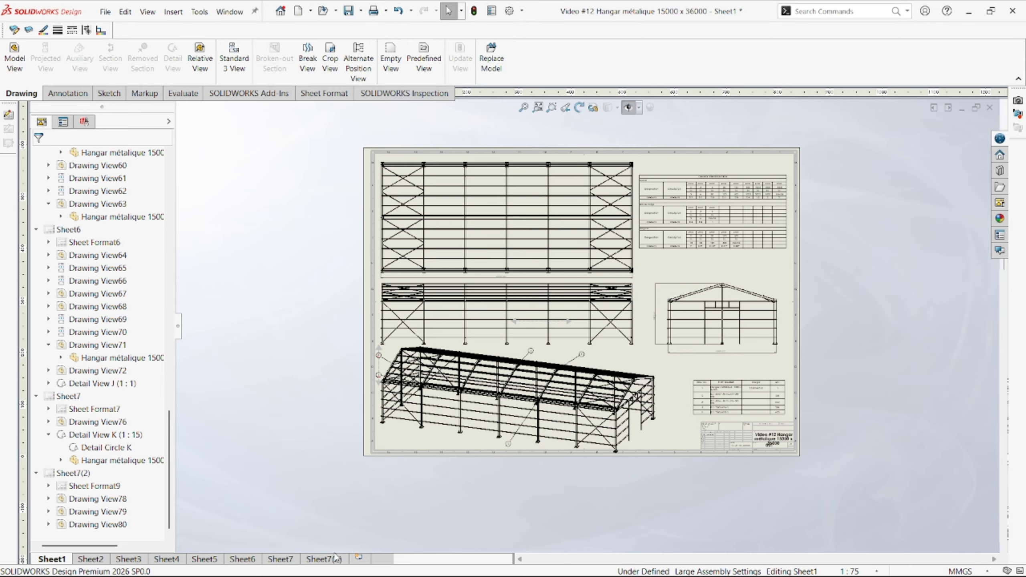
pyautogui.click(333, 559)
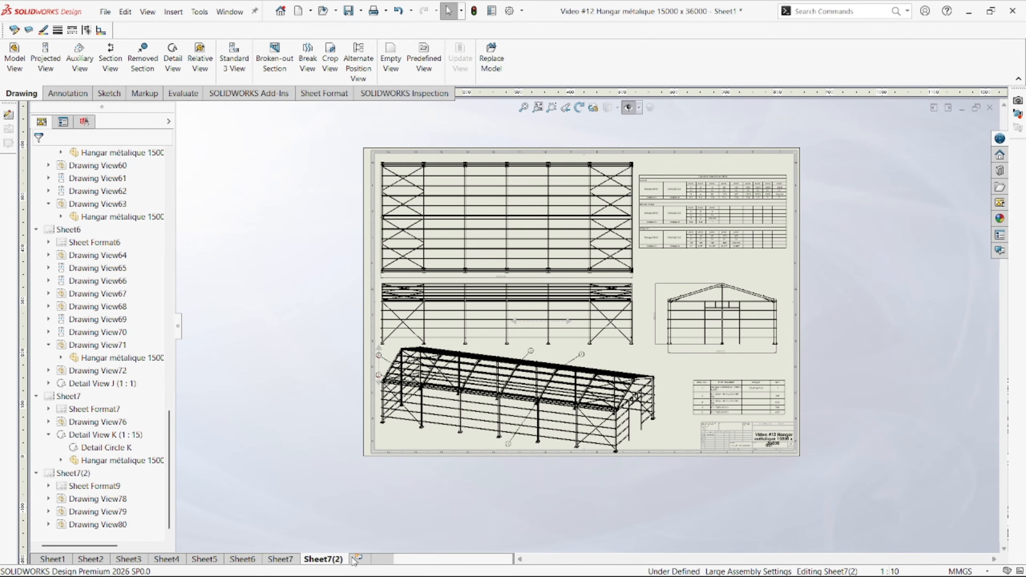
# - Inspect the title block and the labelled rafter and haunch views on Sheet7(2)
pyautogui.scroll(-2, 581, 419)
pyautogui.scroll(-5, 808, 444)
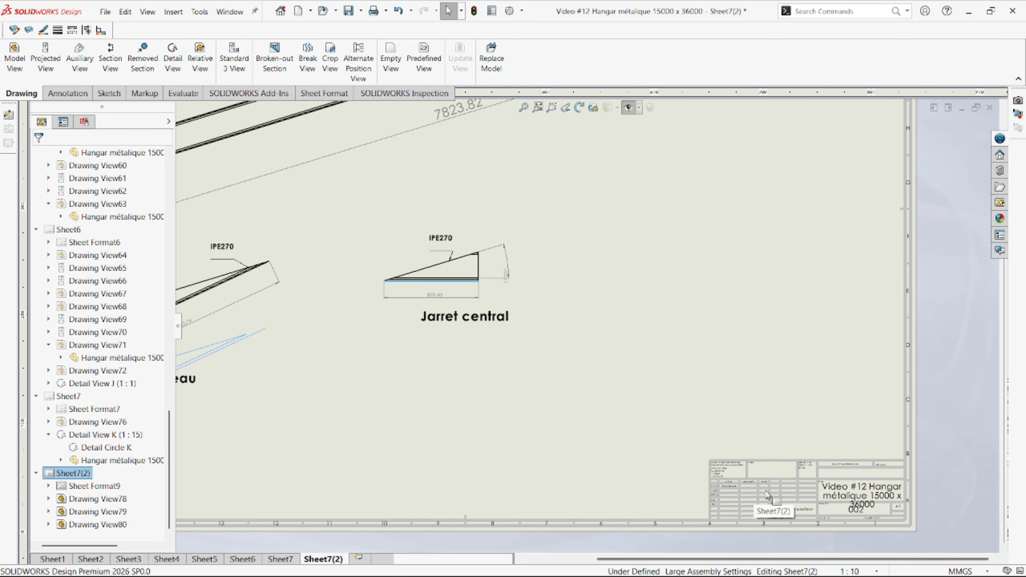
pyautogui.scroll(3, 480, 356)
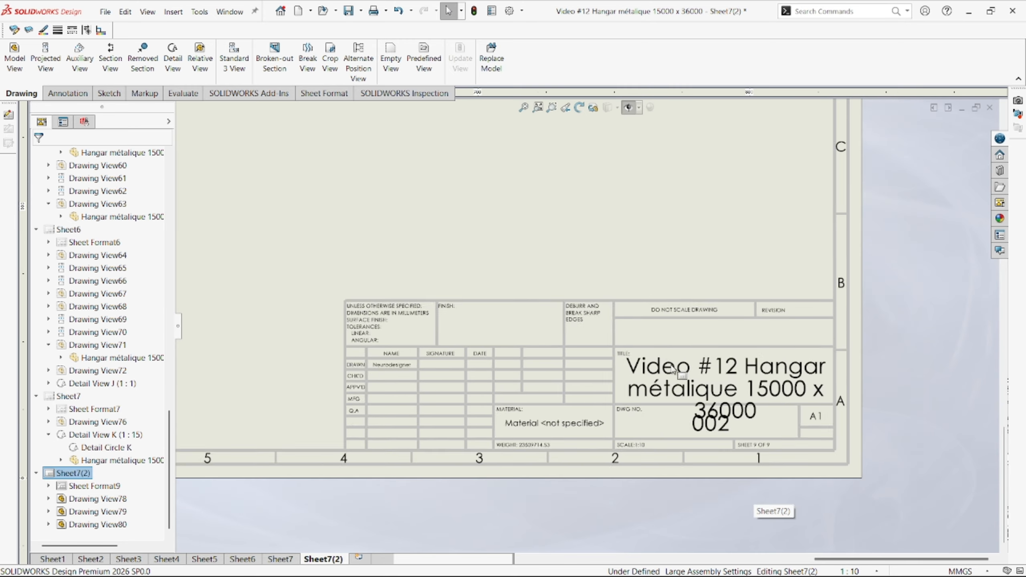
pyautogui.scroll(-1, 479, 352)
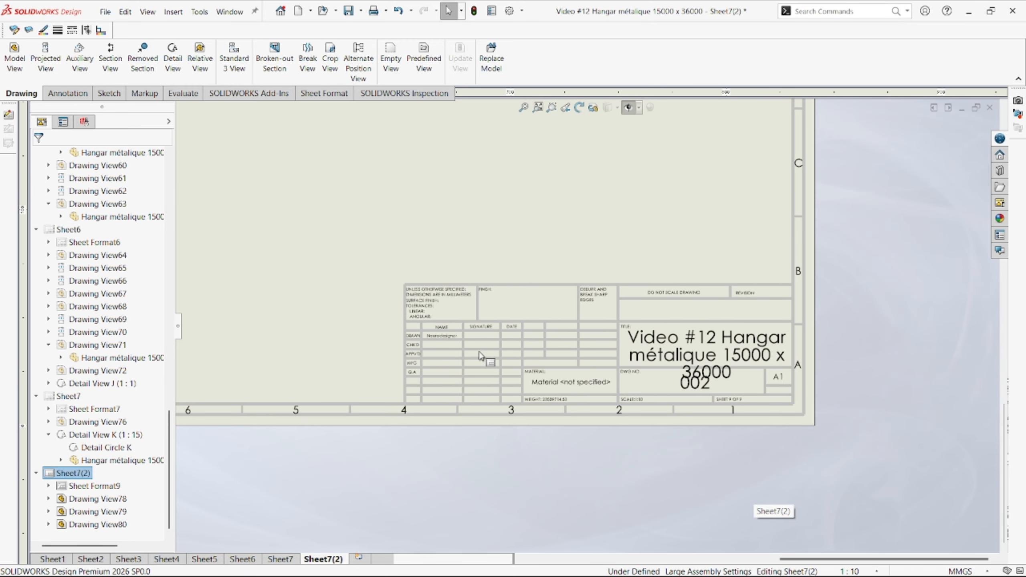
pyautogui.scroll(2, 513, 346)
pyautogui.scroll(-2, 515, 347)
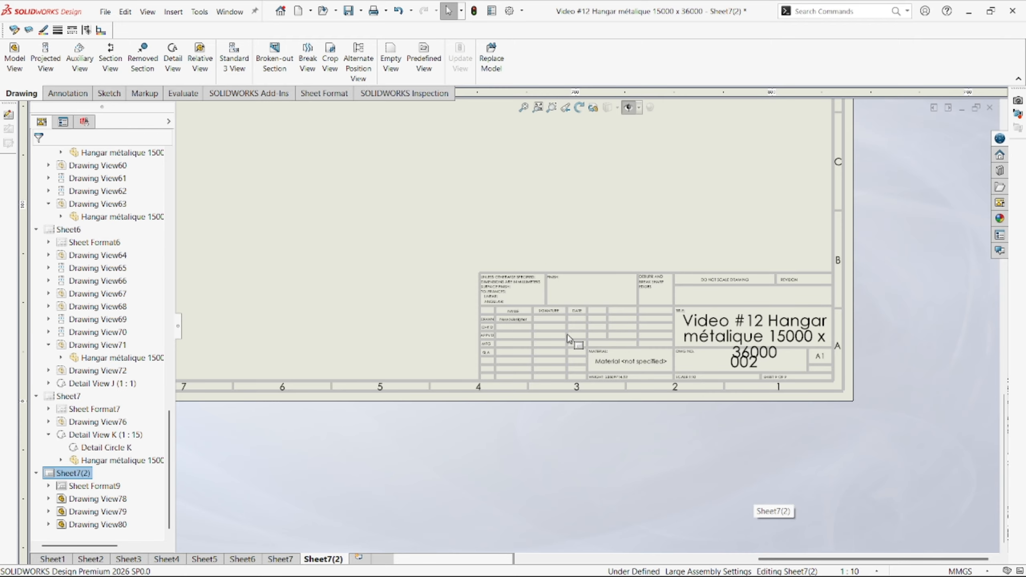
pyautogui.scroll(5, 690, 340)
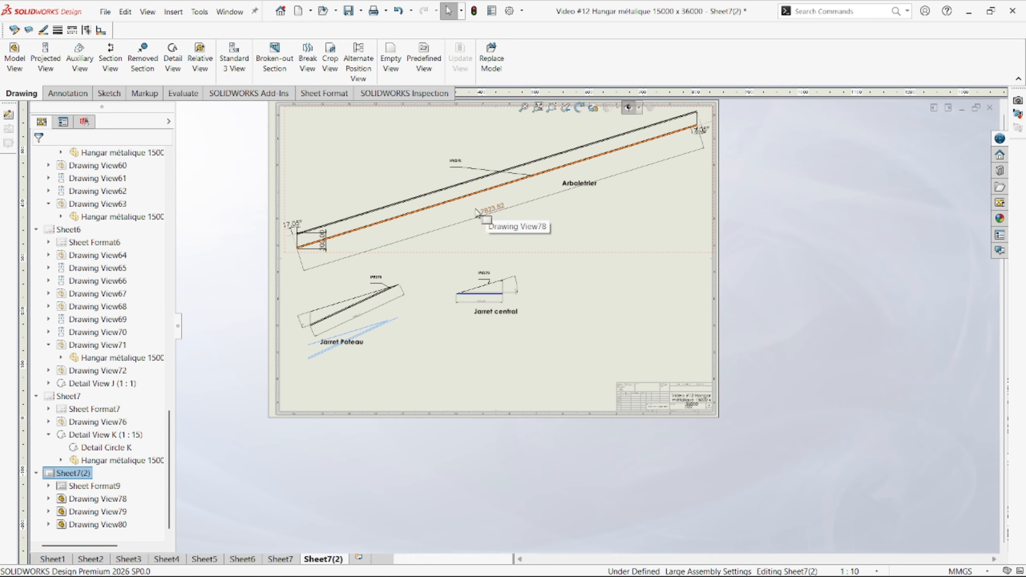
pyautogui.scroll(-3, 497, 218)
pyautogui.scroll(4, 534, 270)
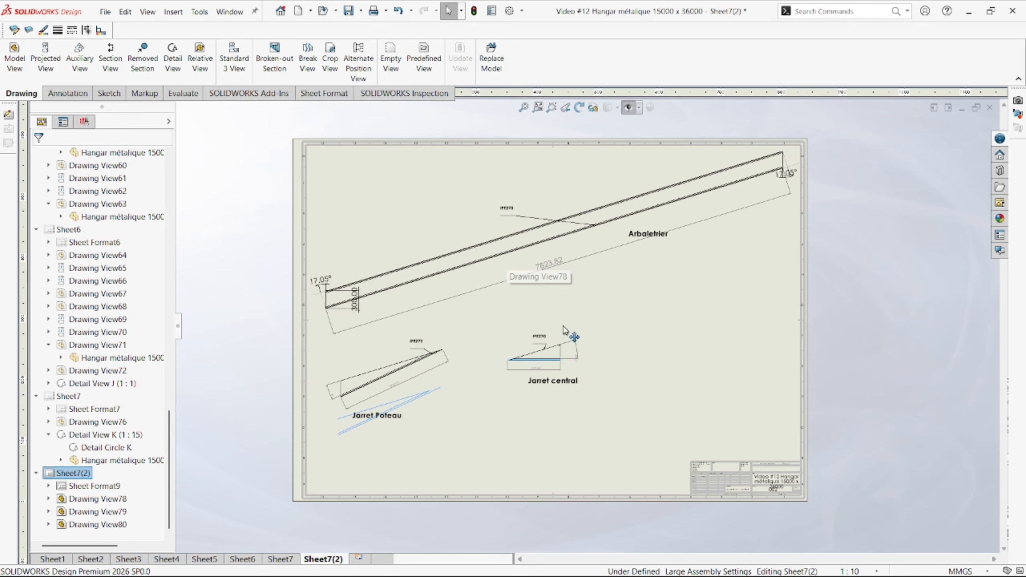
pyautogui.scroll(-2, 568, 347)
pyautogui.scroll(1, 559, 358)
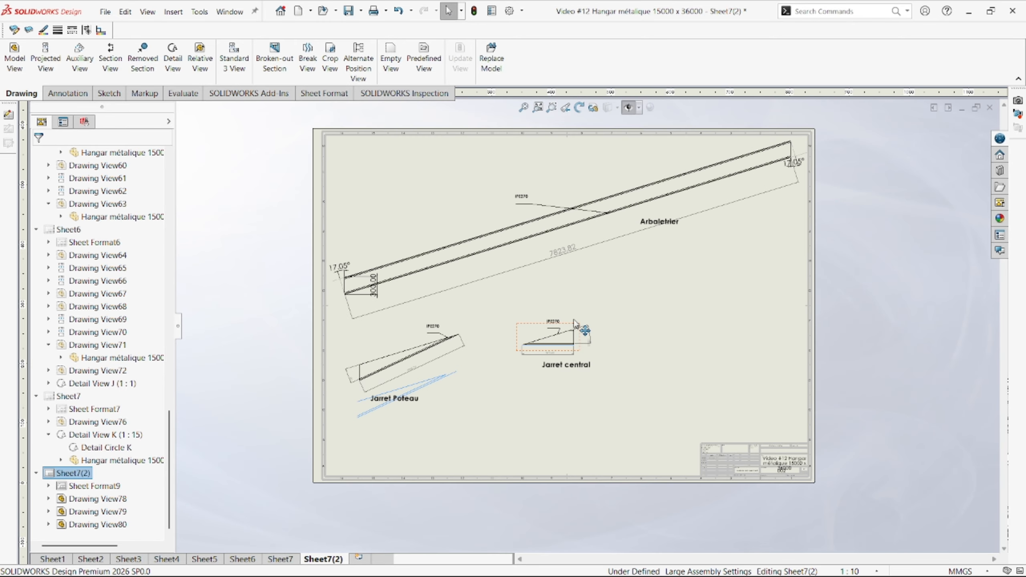
pyautogui.scroll(-2, 566, 350)
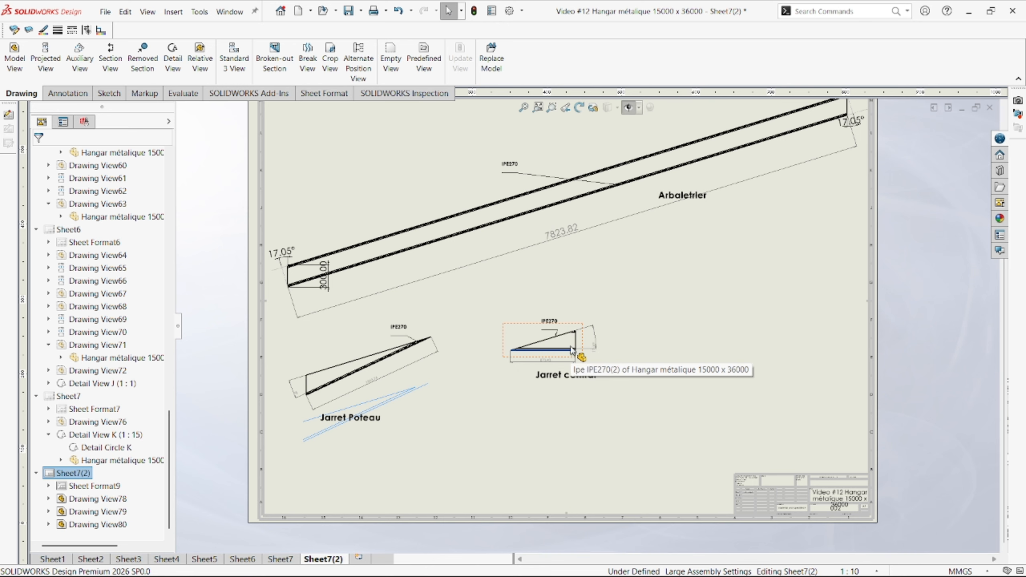
pyautogui.scroll(2, 571, 354)
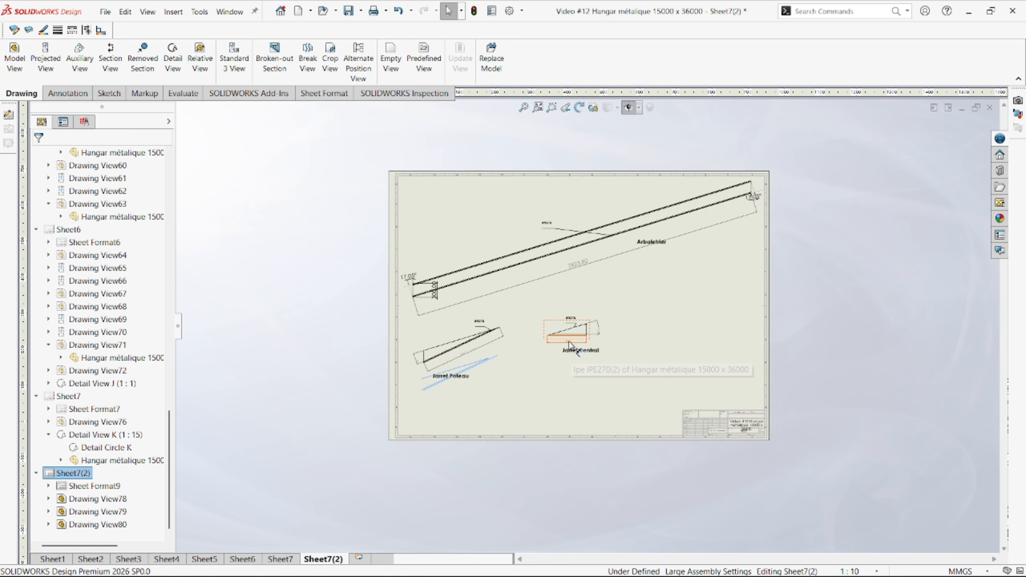
# - Examine the title, name, material, scale and sheet number fields in the Sheet7(2) title block
pyautogui.scroll(-3, 733, 425)
pyautogui.scroll(-2, 759, 411)
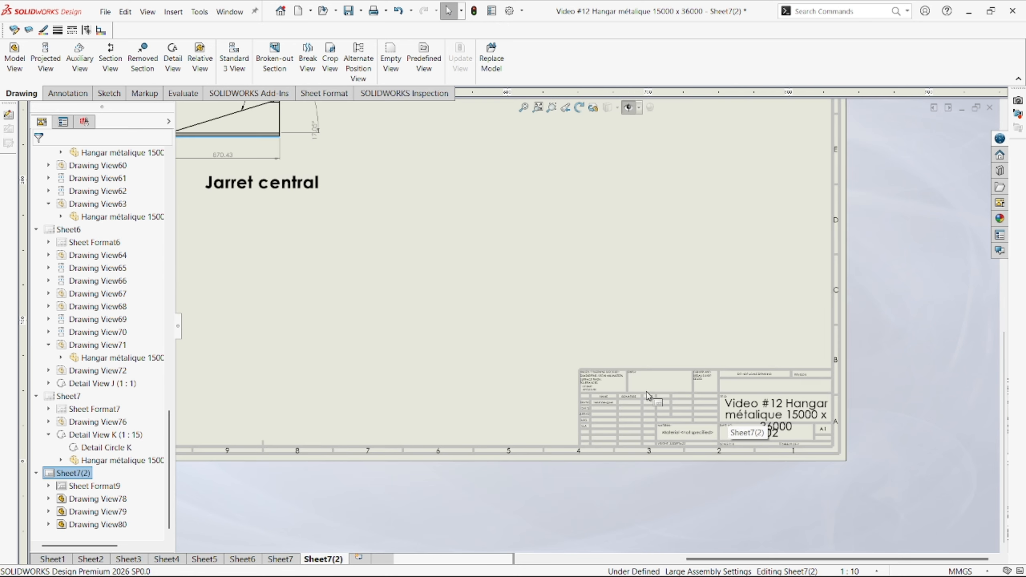
pyautogui.scroll(-3, 727, 416)
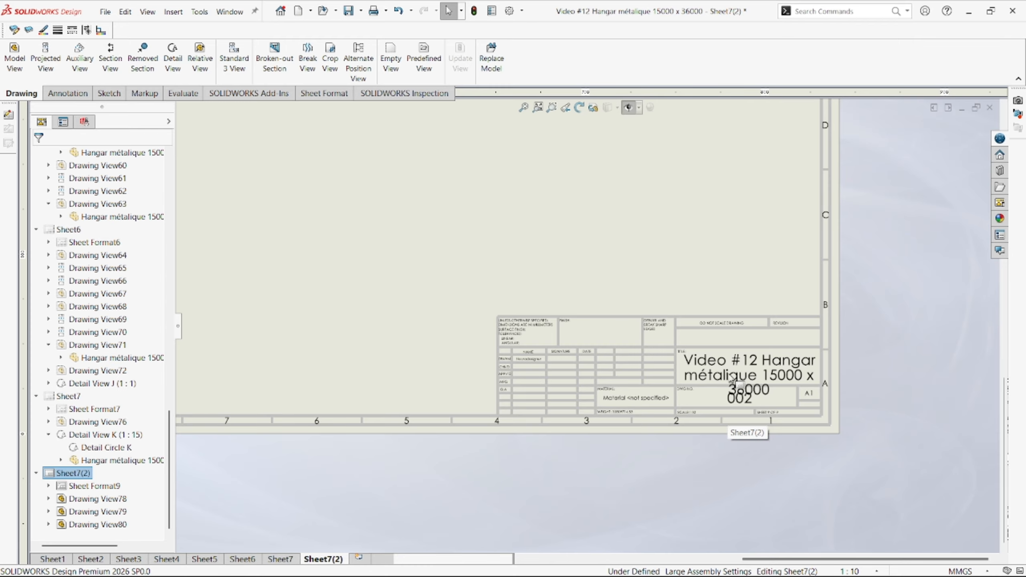
pyautogui.scroll(-2, 630, 320)
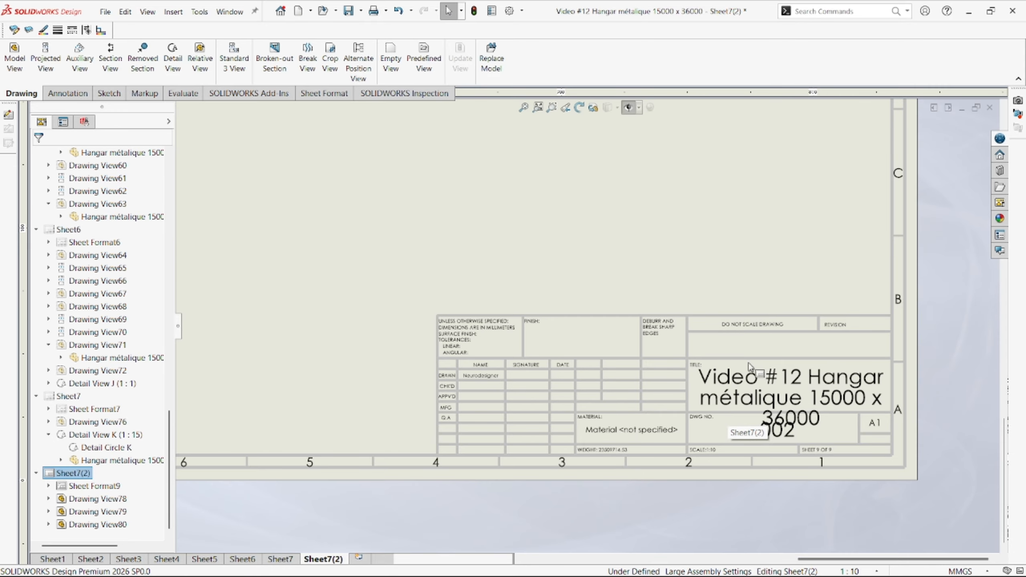
pyautogui.scroll(1, 581, 425)
pyautogui.scroll(-1, 582, 424)
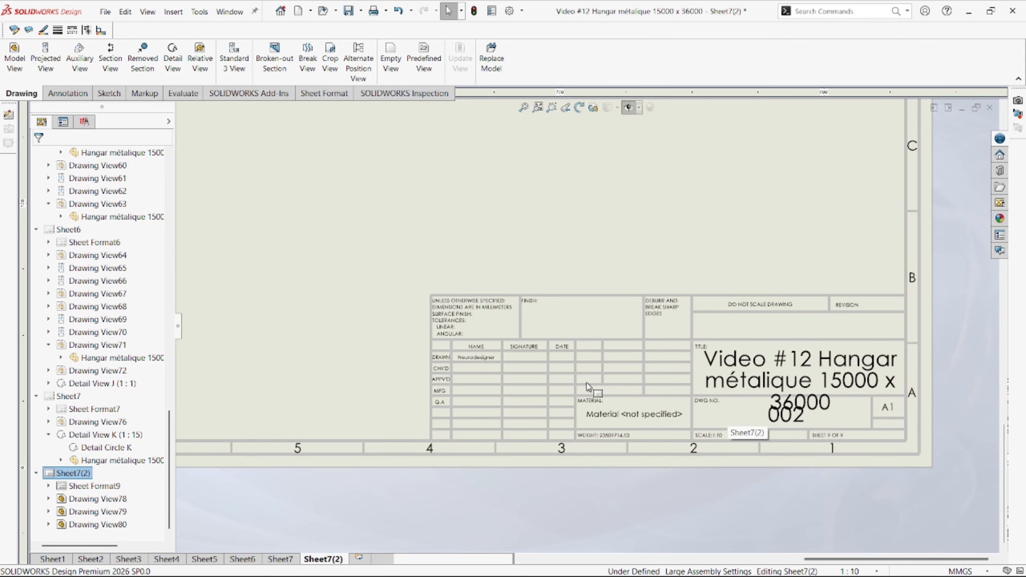
pyautogui.scroll(1, 590, 336)
pyautogui.scroll(-2, 525, 356)
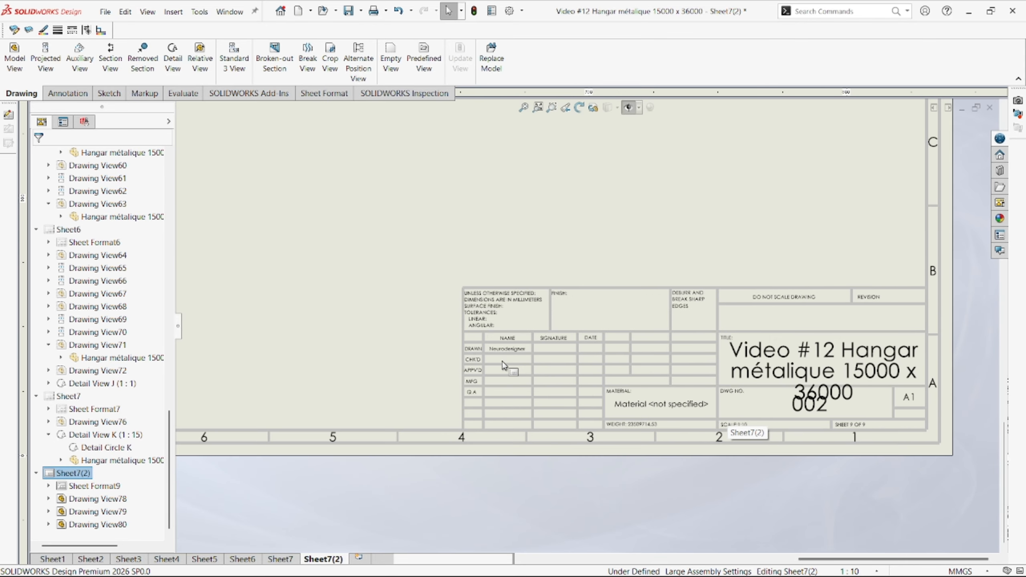
pyautogui.scroll(2, 514, 362)
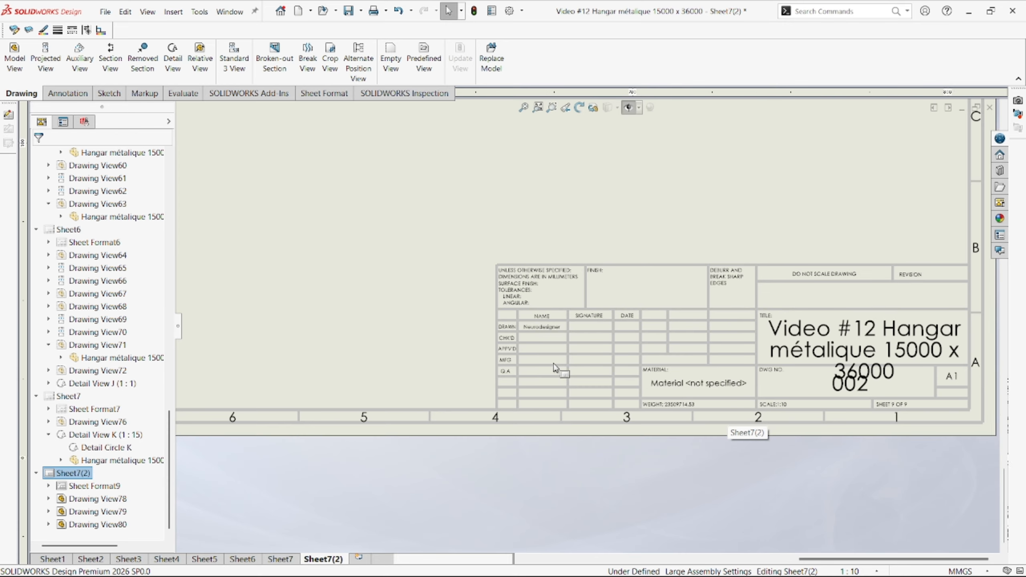
pyautogui.scroll(-3, 537, 347)
pyautogui.scroll(6, 674, 386)
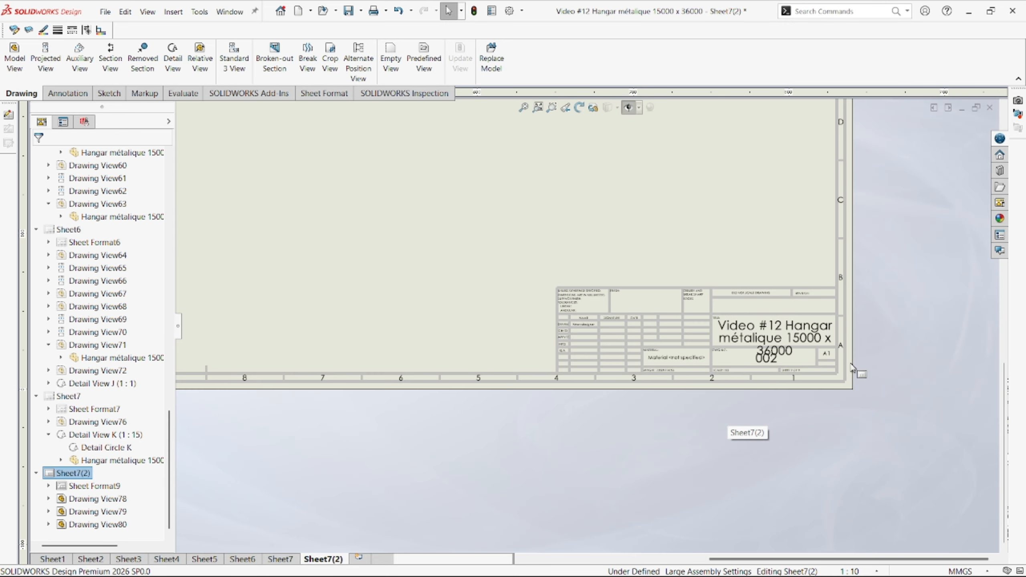
pyautogui.scroll(-1, 610, 384)
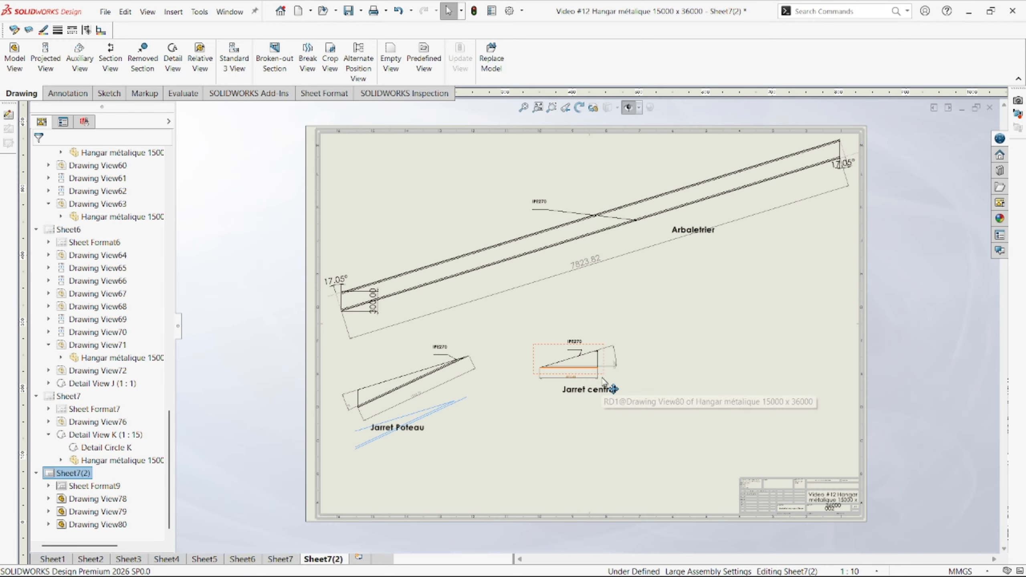
# - Glance through the first three drawing sheets and return to Sheet1
pyautogui.click(52, 559)
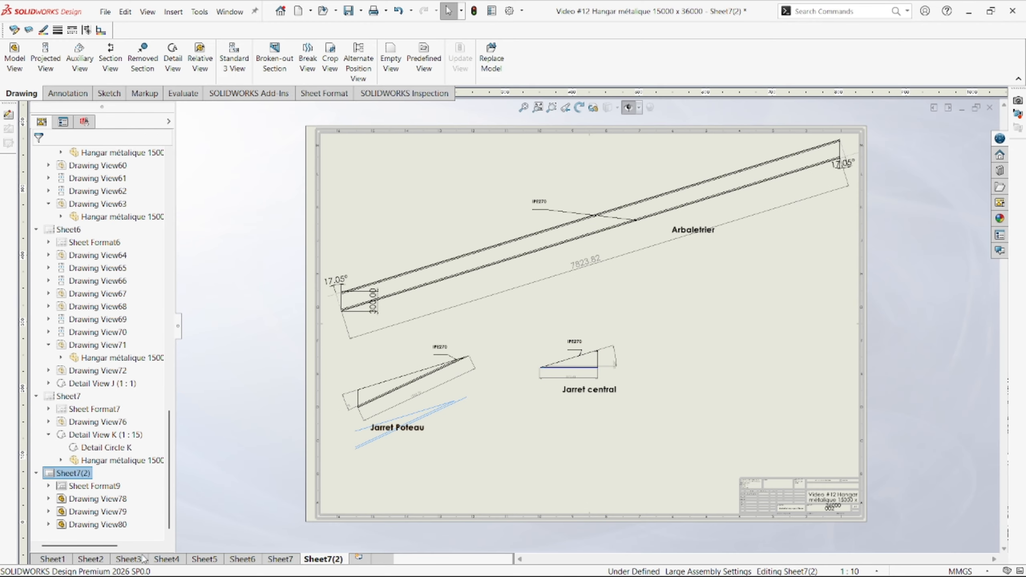
pyautogui.click(90, 560)
pyautogui.click(126, 560)
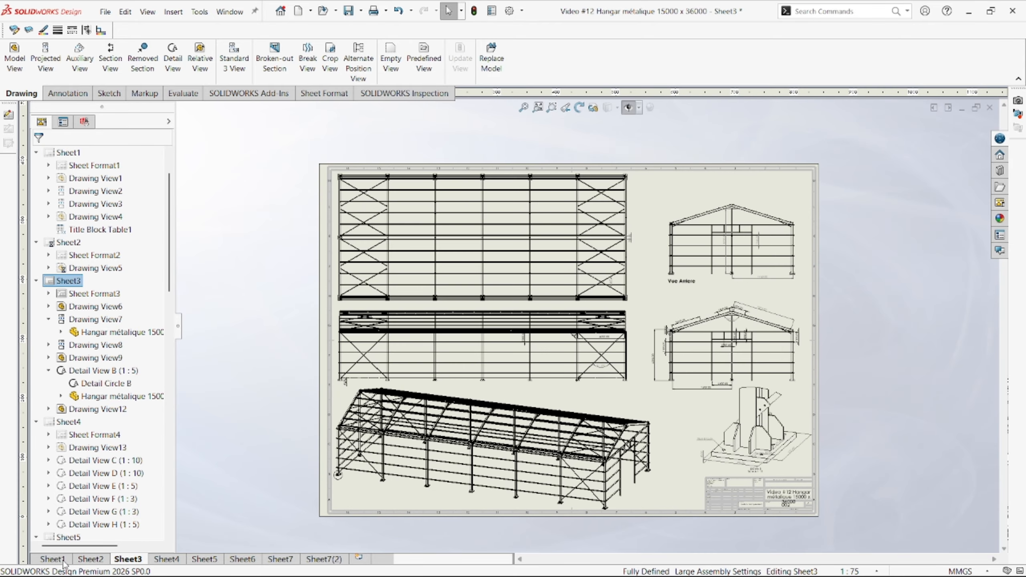
pyautogui.click(61, 560)
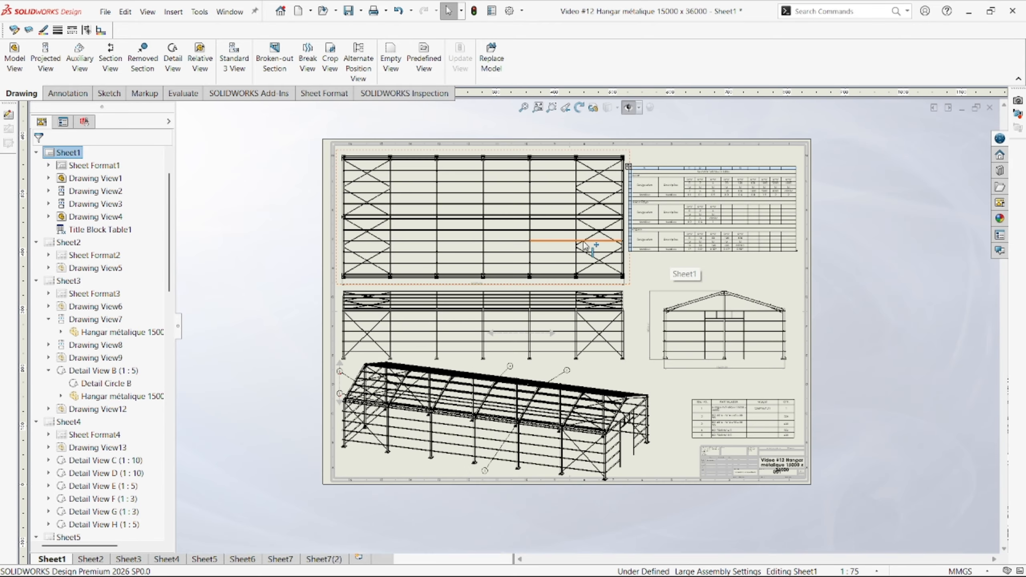
# - Export all sheets, Sheet1 through Sheet7(2), to the PDF file "Video #12 Hangar métalique 15000 x 36000.pdf" in the Hangar Metalique15000 x 42 000 folder
pyautogui.click(105, 11)
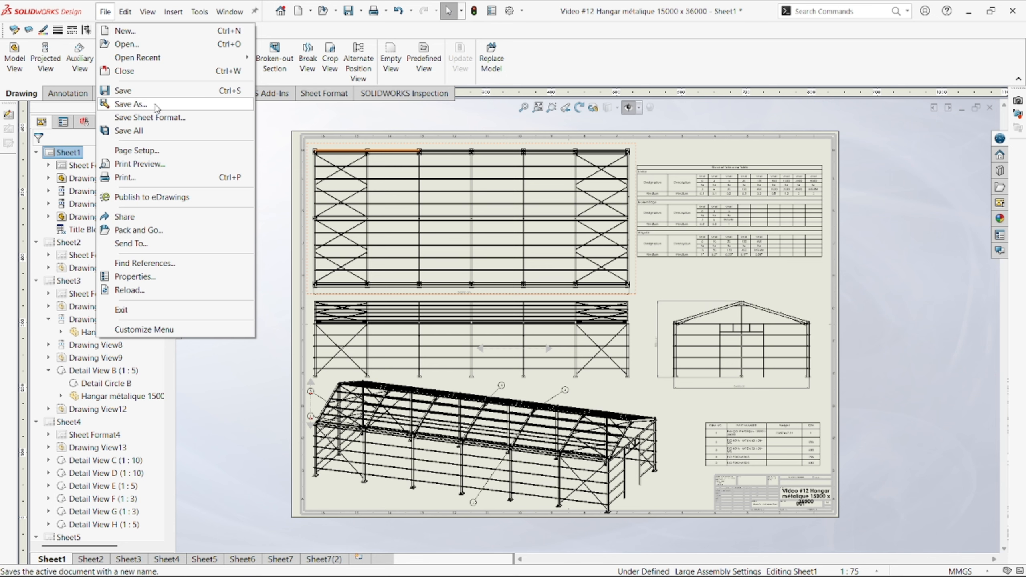
pyautogui.click(123, 91)
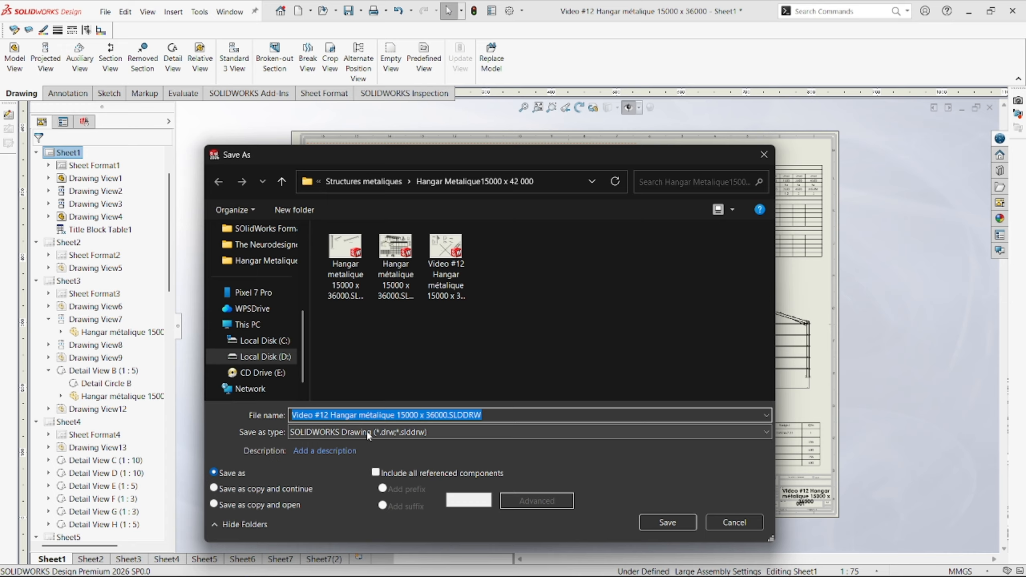
pyautogui.click(366, 431)
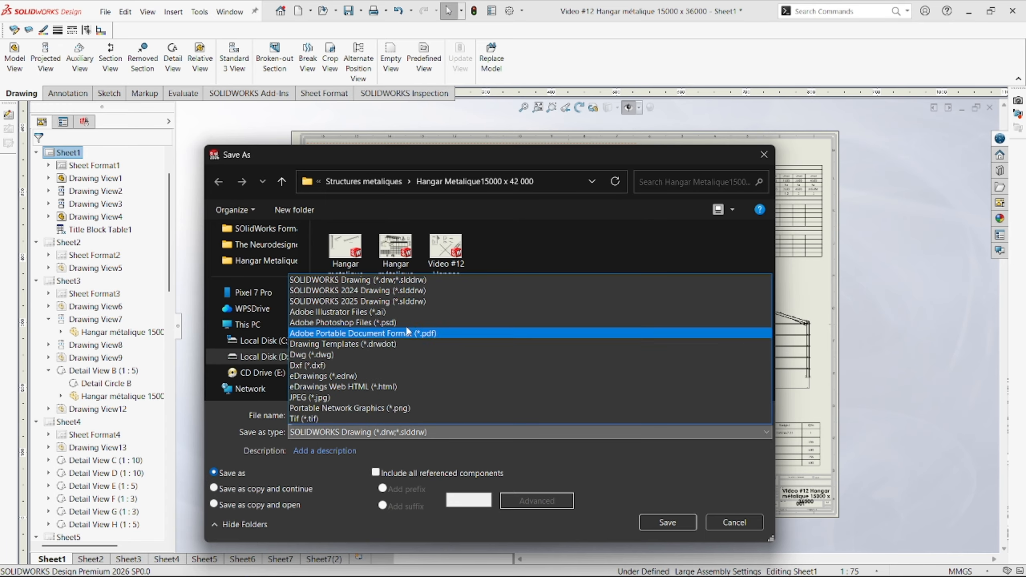
pyautogui.click(415, 334)
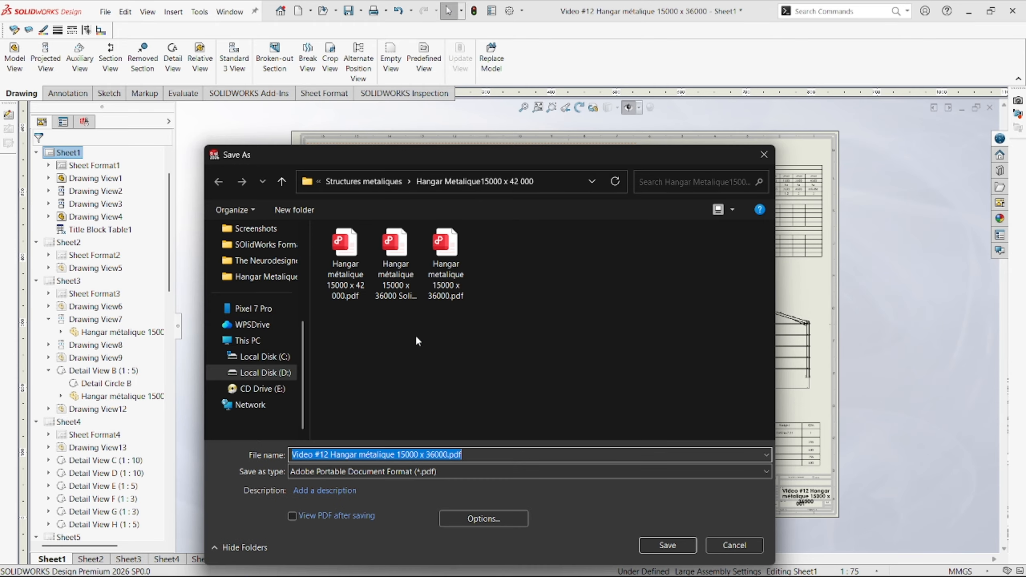
pyautogui.moveTo(441, 156); pyautogui.dragTo(505, 88)
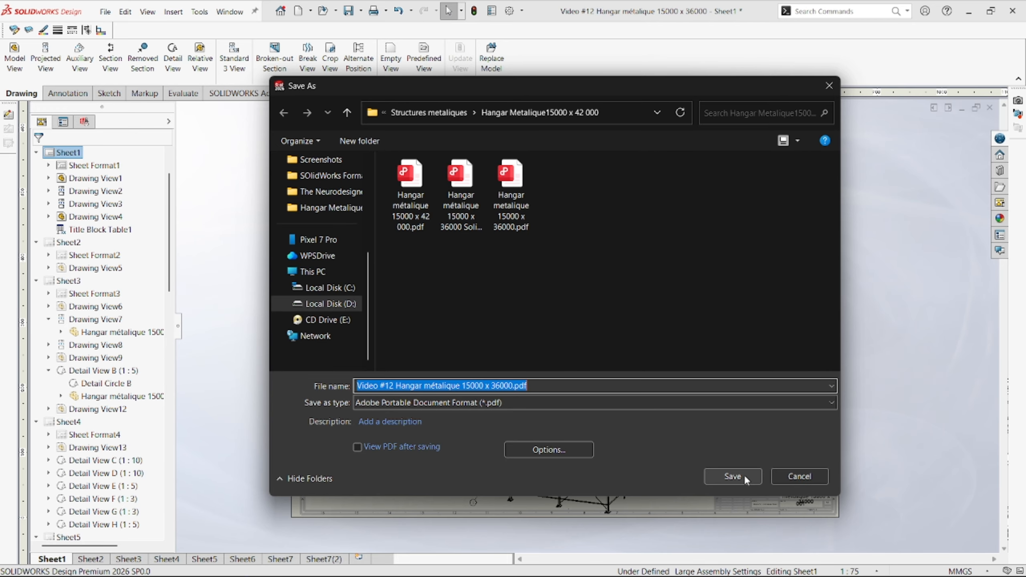
pyautogui.click(714, 480)
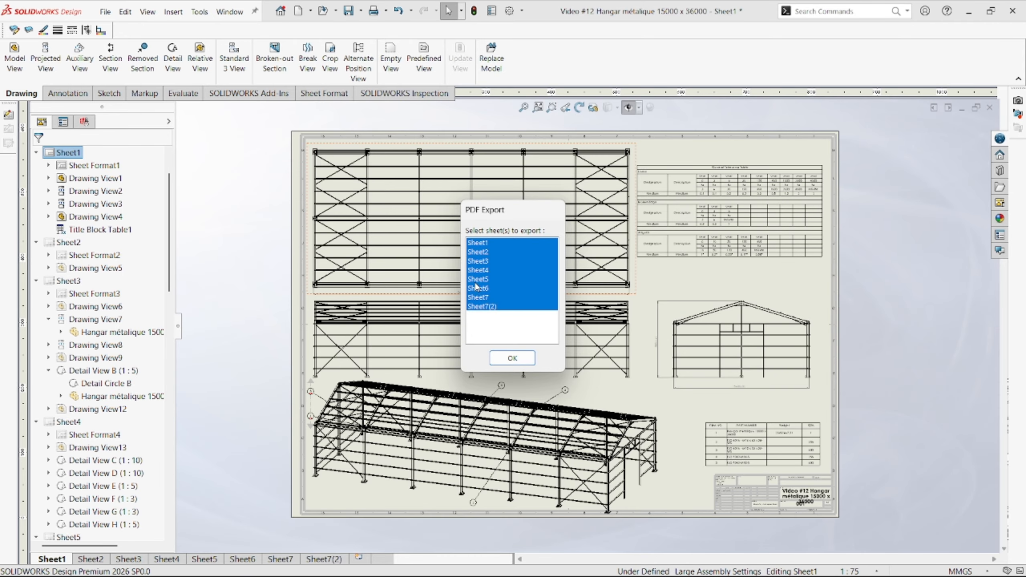
pyautogui.click(512, 358)
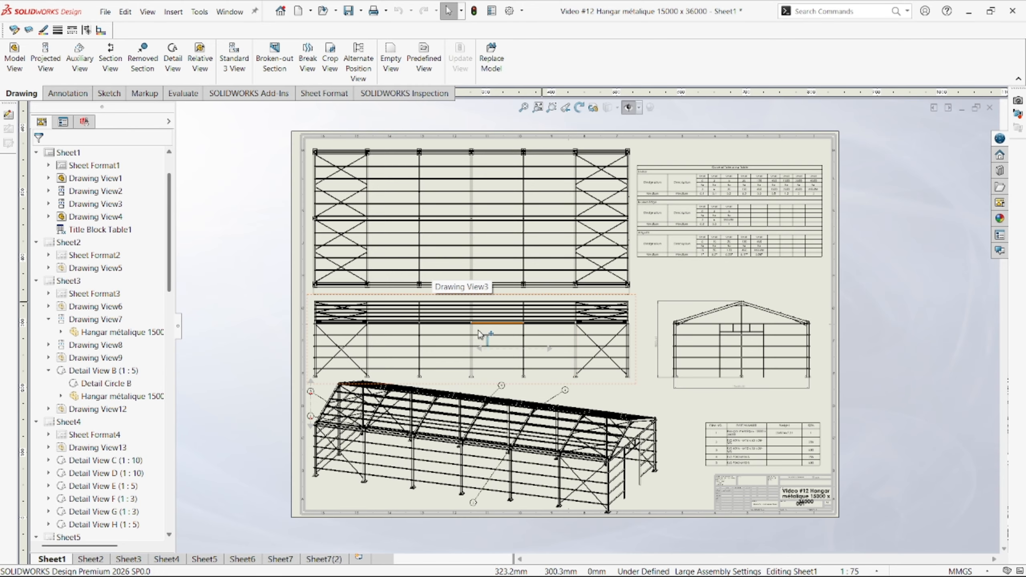
# - Switch to File Explorer and open the exported Video #12 hangar PDF from the Hangar Metalique15000 x 42 000 folder
pyautogui.moveTo(359, 570)
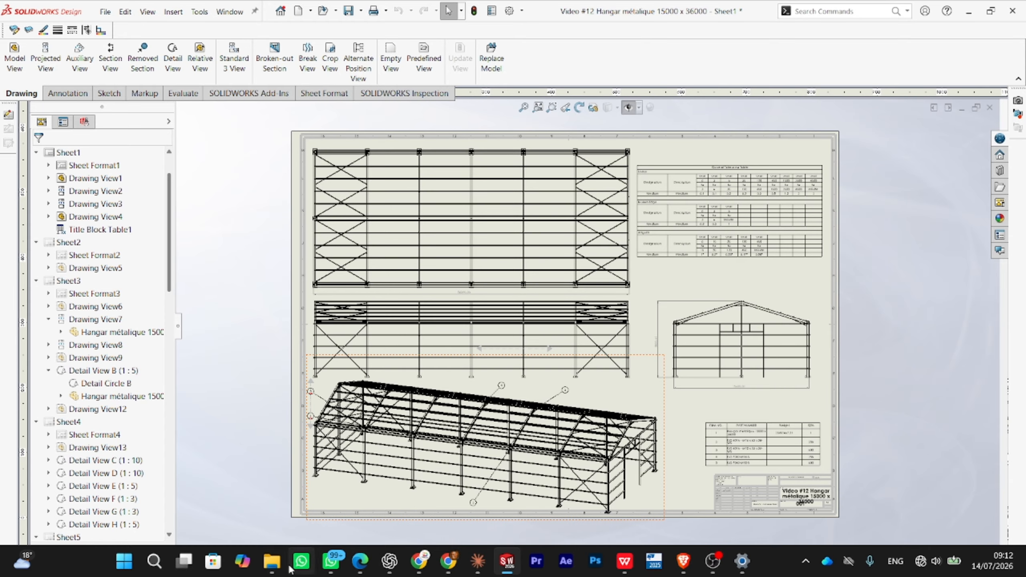
pyautogui.moveTo(272, 562)
pyautogui.click(251, 482)
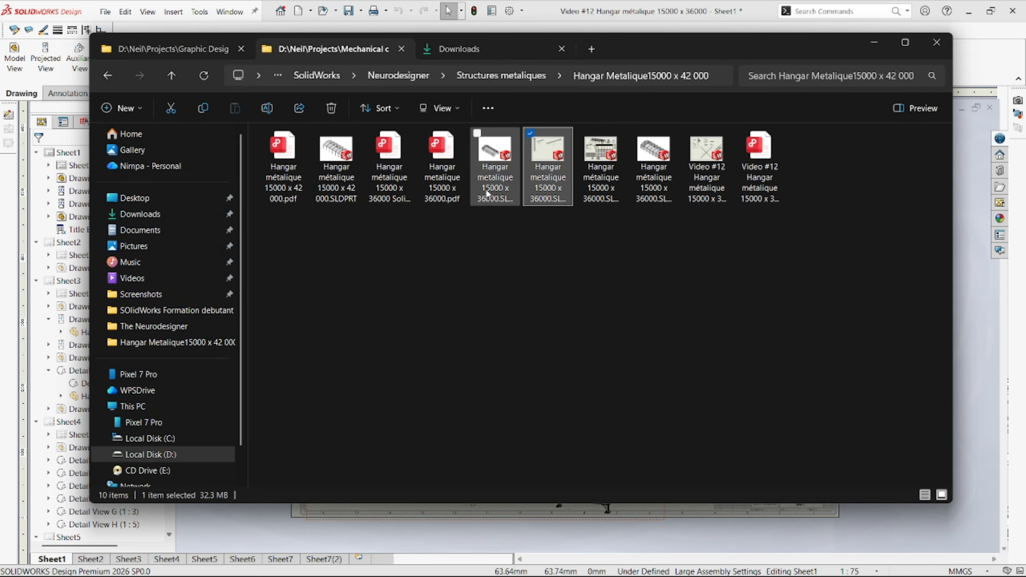
pyautogui.doubleClick(760, 170)
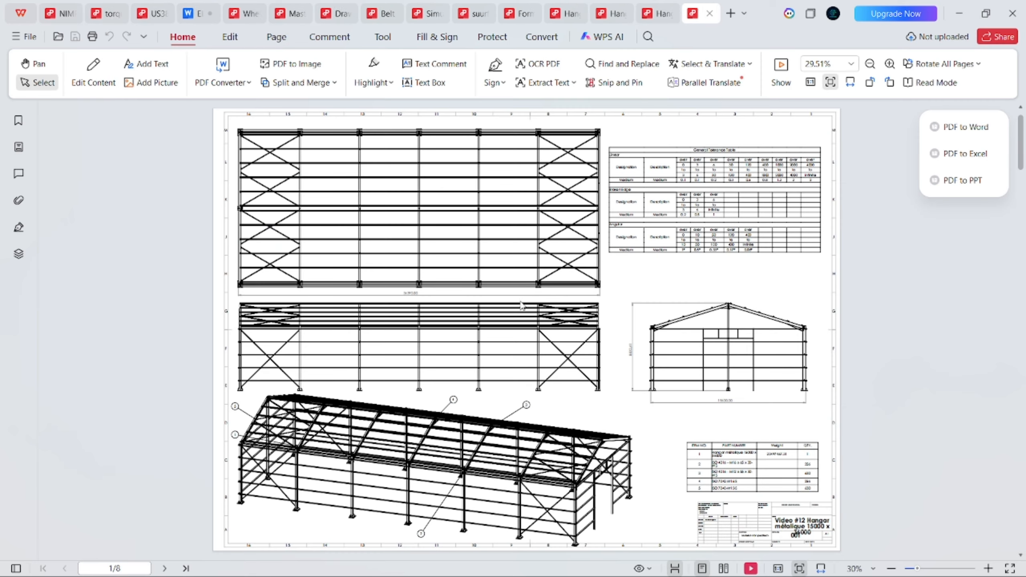
# - Review the pages of the exported hangar PDF, then minimize the PDF viewer and File Explorer to return to the SOLIDWORKS drawing
pyautogui.scroll(-15, 928, 240)
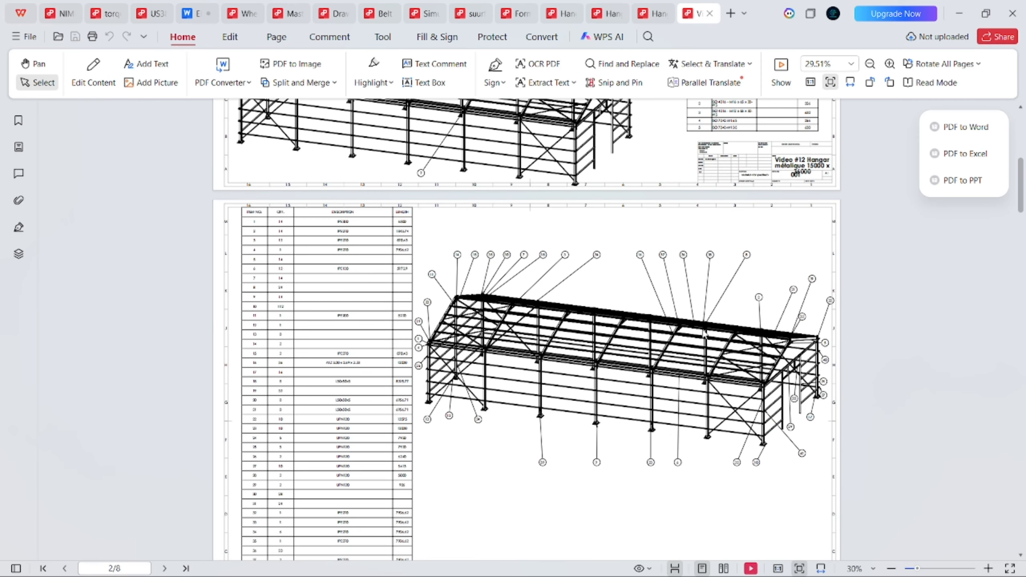
pyautogui.scroll(-20, 533, 305)
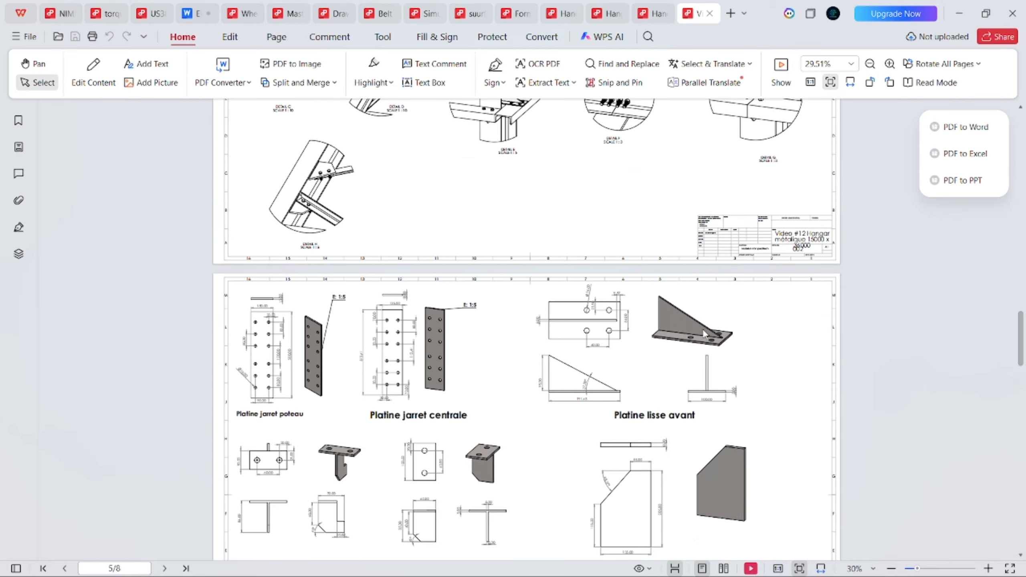
pyautogui.scroll(-15, 669, 335)
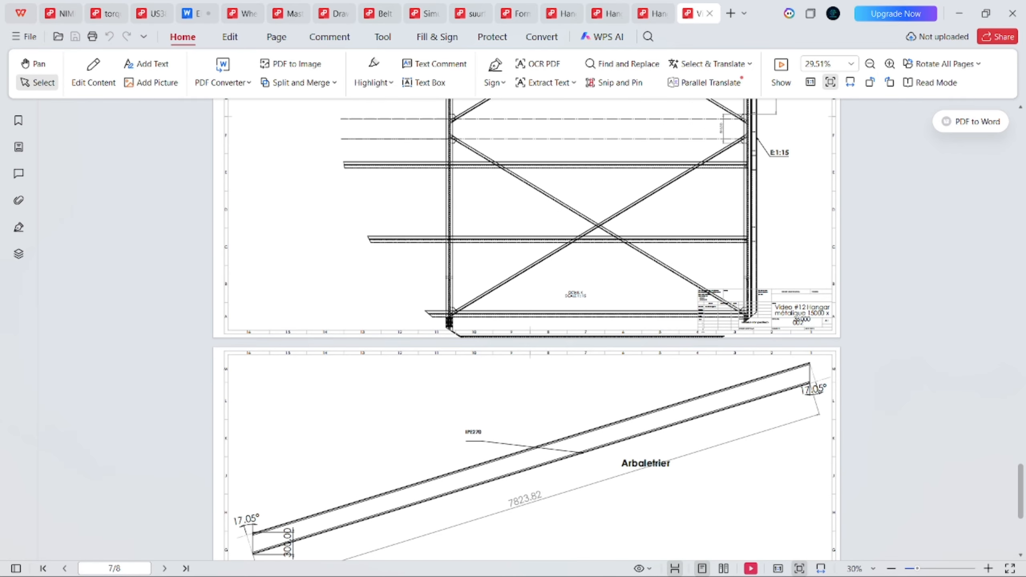
pyautogui.scroll(10, 668, 335)
pyautogui.scroll(-10, 669, 335)
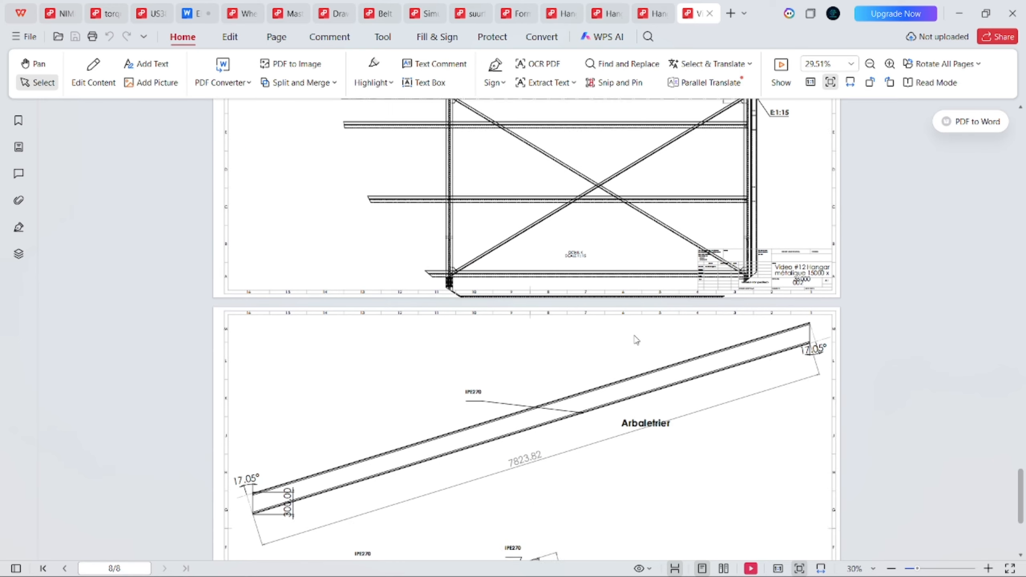
pyautogui.scroll(20, 636, 339)
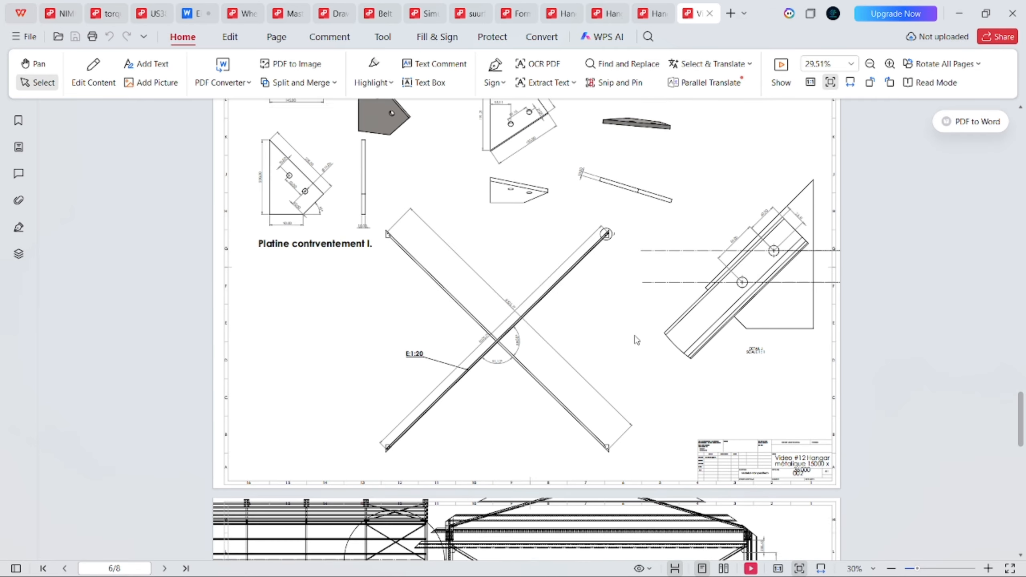
pyautogui.scroll(20, 636, 339)
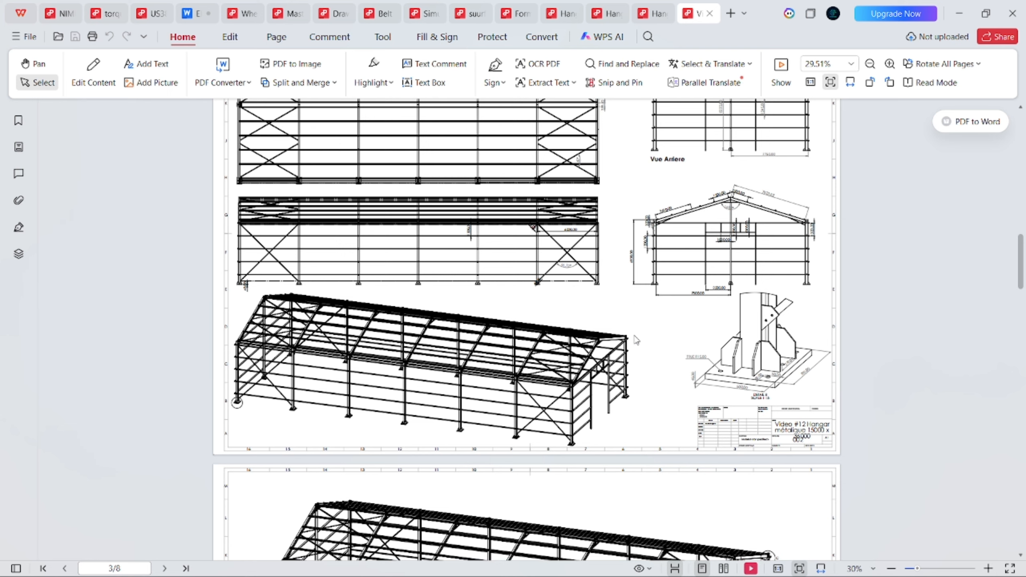
pyautogui.scroll(10, 636, 340)
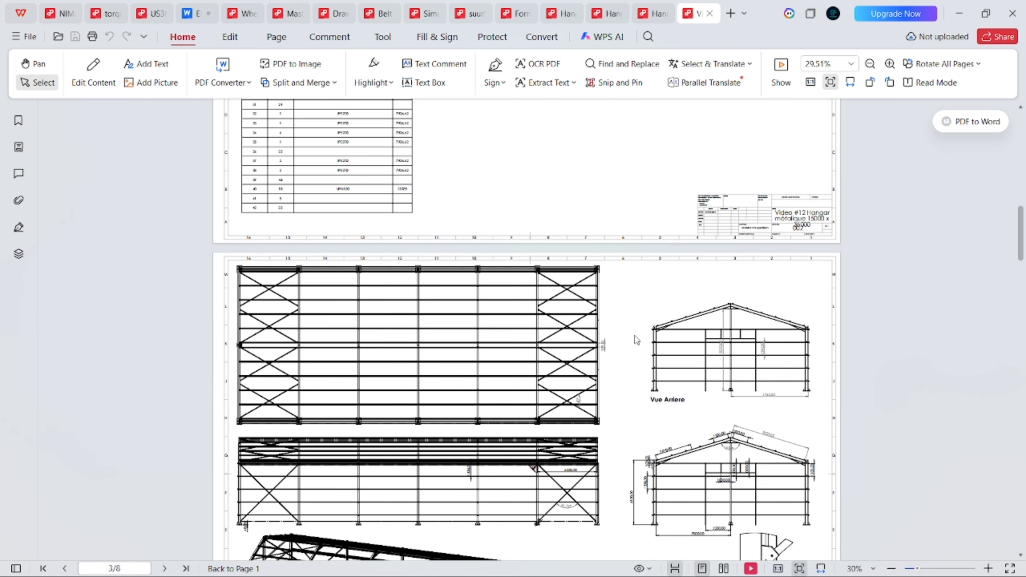
pyautogui.click(959, 13)
pyautogui.click(873, 44)
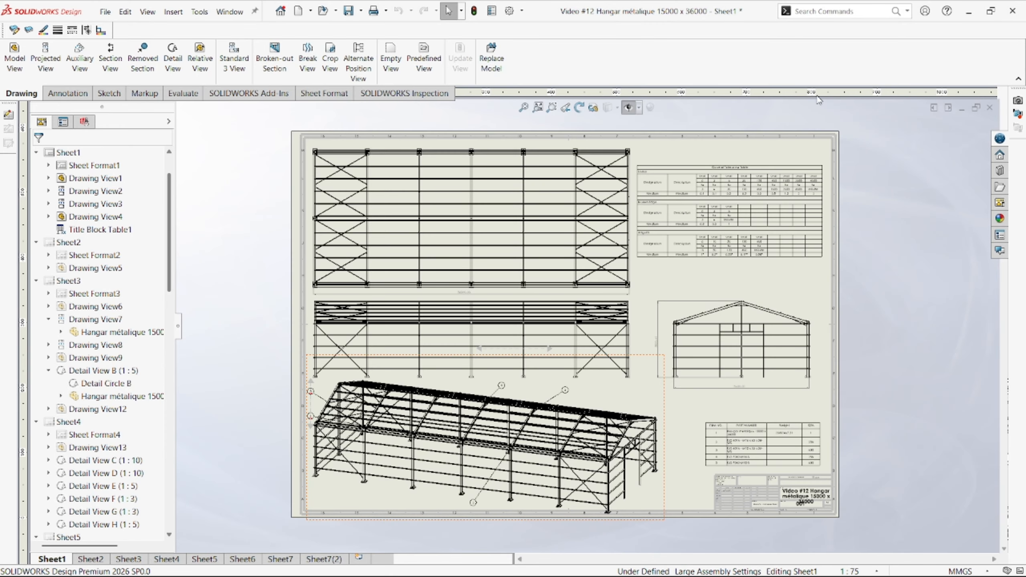